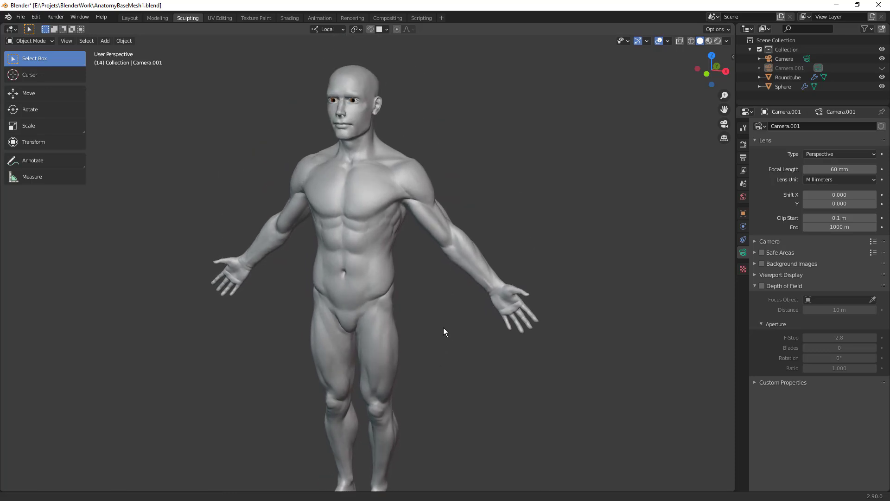
Step: Select the body mesh and switch it to Sculpt Mode
alt+drag(430, 304, 463, 297)
alt+shift+drag(473, 187, 471, 281)
middle_drag(471, 285, 468, 220)
scroll(469, 220, up, 3)
click(407, 270)
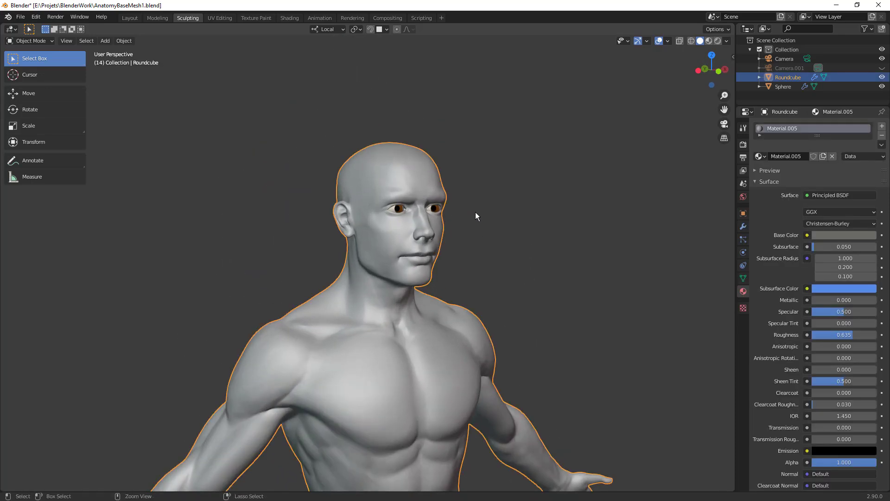
key(ctrl+Tab)
click(474, 293)
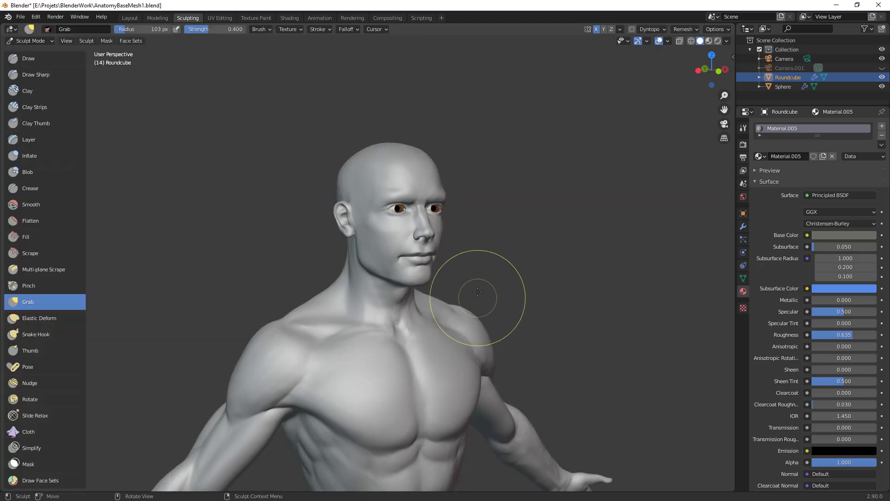
Step: Examine the head and torso from several angles, ending with the face in front view
mouse_move(521, 318)
middle_down()
mouse_move(543, 269)
mouse_move(487, 288)
mouse_move(556, 193)
middle_up()
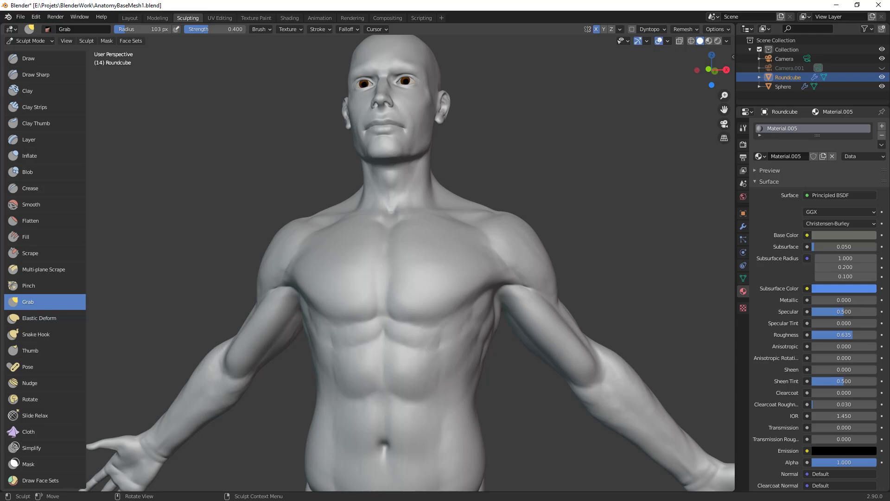
middle_drag(533, 139, 517, 193)
mouse_move(510, 184)
ctrl+alt+mouse_down()
mouse_move(536, 188)
mouse_move(529, 199)
mouse_move(554, 196)
ctrl+alt+mouse_up()
key(f)
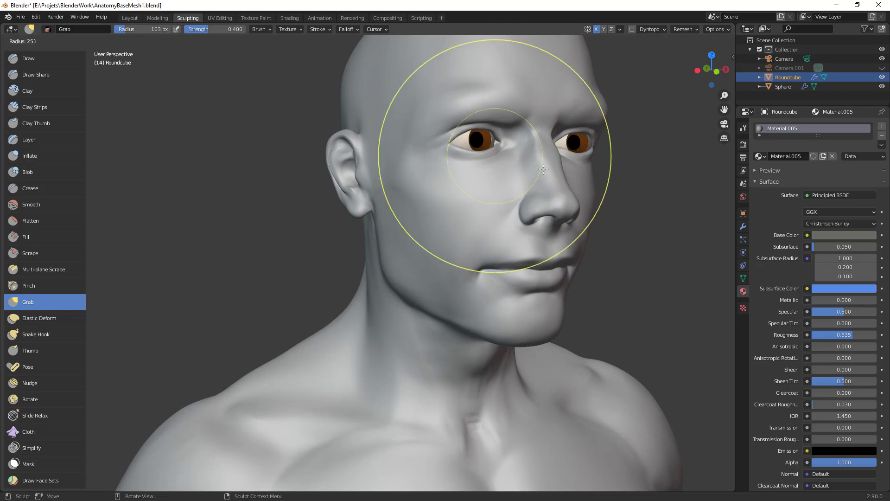
click(496, 179)
scroll(572, 179, down, 3)
key(KP_1)
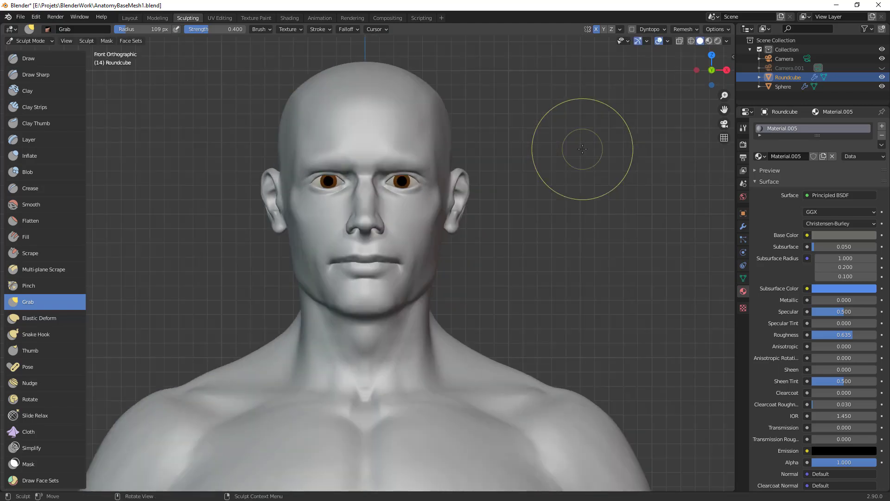
alt+shift+drag(509, 183, 474, 199)
Step: In Object Mode, scale the eyeballs to about 0.986 and adjust their position
key(ctrl+Tab)
key(ctrl+Tab)
click(356, 211)
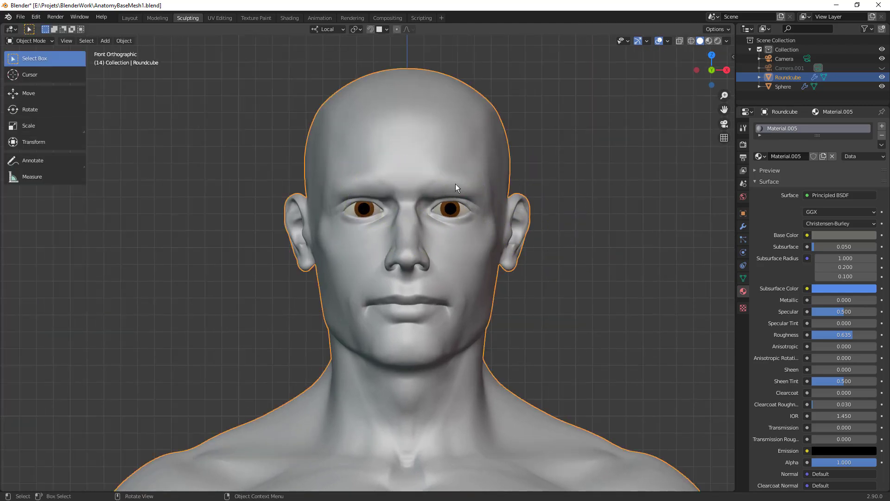
click(466, 218)
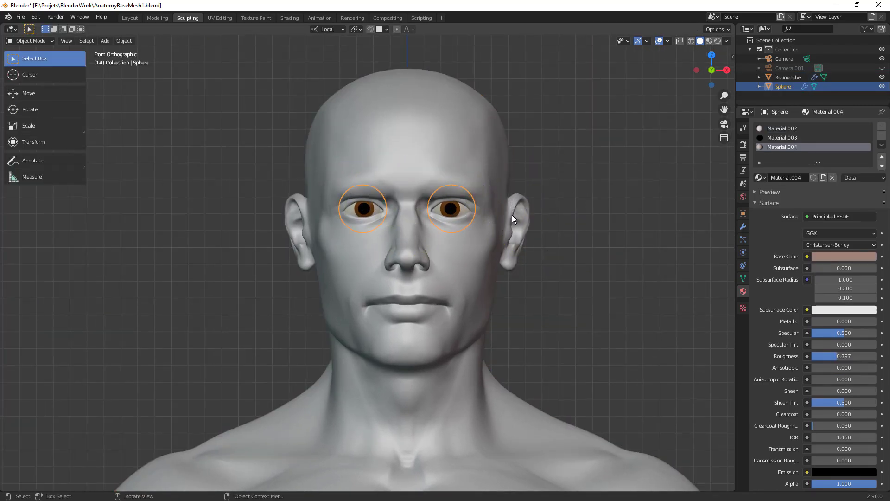
key(s)
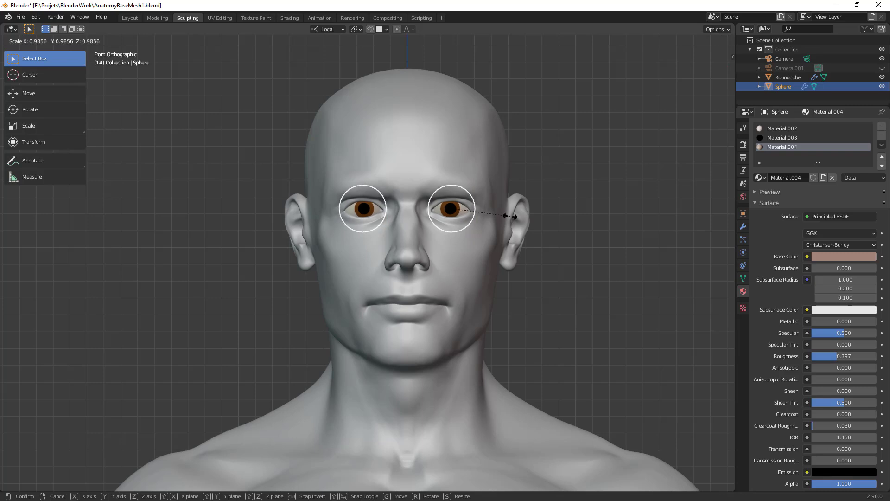
click(511, 216)
key(g)
click(511, 216)
Step: Reselect the eyeballs and nudge them slightly upward in their sockets
click(482, 244)
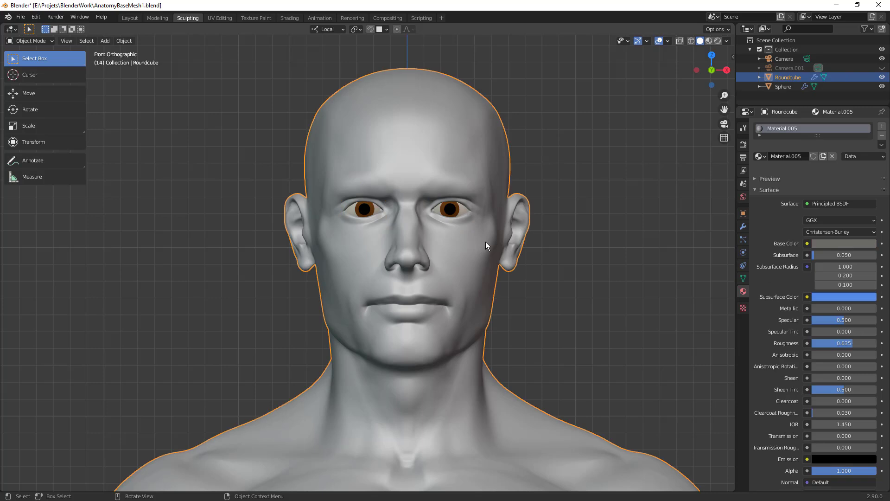
click(457, 213)
key(g)
click(473, 212)
key(g)
click(473, 209)
Step: Return the body to Sculpt Mode and push the sides of the head around the ears inward with the Grab brush at 196 and 269 px
click(496, 137)
key(ctrl+Tab)
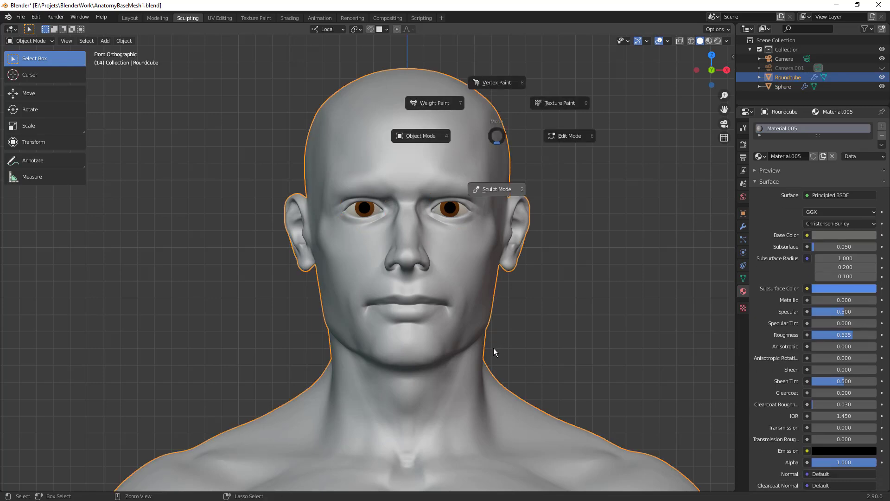
click(492, 341)
key(f)
click(409, 194)
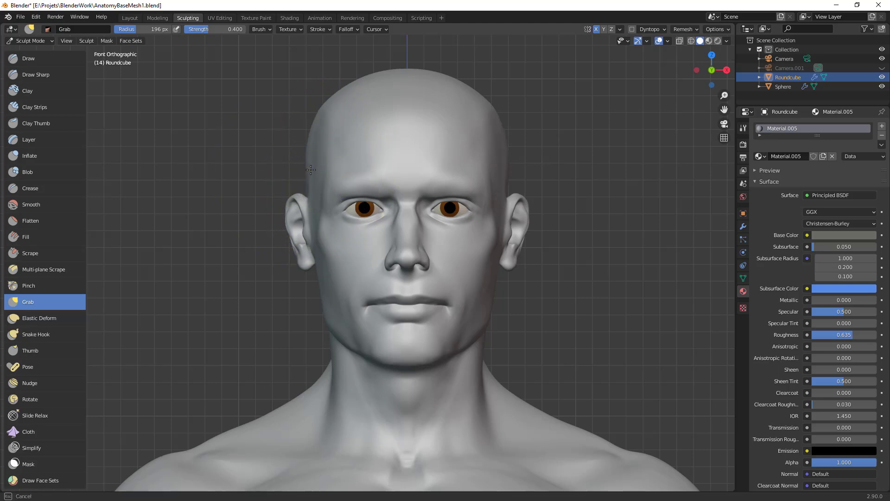
key(f)
click(311, 211)
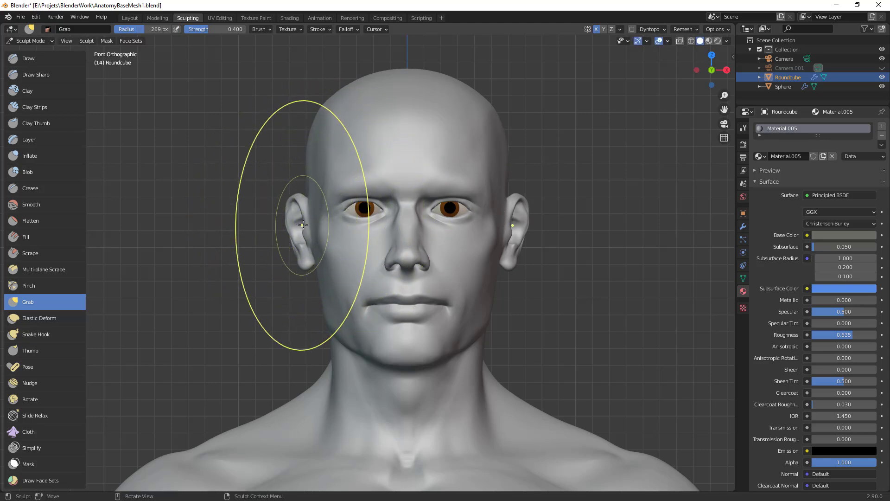
drag(312, 231, 318, 230)
Step: Reshape the upper side of the skull by grabbing it inward and slightly upward with a resized brush
key(f)
click(507, 166)
drag(318, 118, 318, 117)
drag(320, 116, 335, 106)
Step: Resize the Grab brush and pull the lower jaw slightly inward
key(f)
click(588, 243)
middle_drag(490, 291, 575, 278)
key(f)
click(593, 313)
drag(476, 330, 463, 337)
Step: Reshape the jaw angle below the ear with the Grab brush at 178 px
ctrl+middle_drag(625, 279, 619, 316)
mouse_move(619, 315)
middle_down()
mouse_move(491, 278)
mouse_move(535, 259)
middle_up()
key(f)
click(449, 258)
key(f)
click(451, 254)
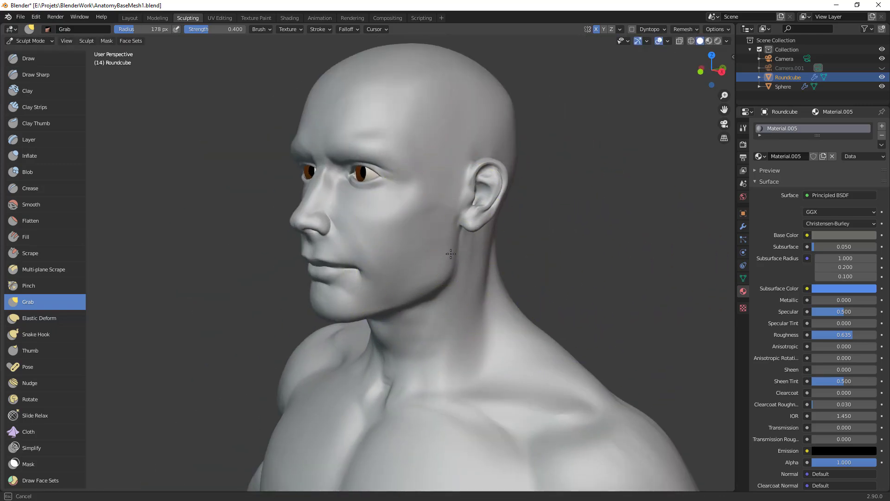
ctrl+middle_drag(481, 264, 506, 299)
Step: Refine the jaw corners and the sides of the neck in front view with the Grab brush at 103 px
key(KP_1)
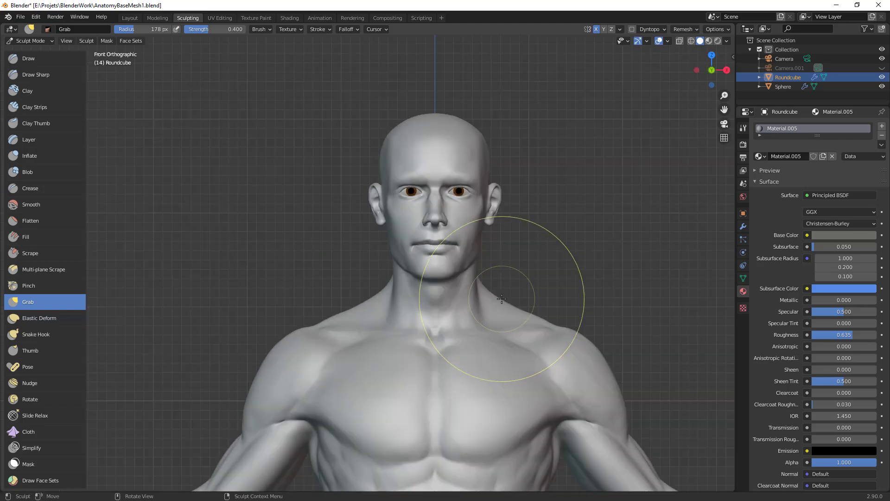
ctrl+middle_drag(512, 285, 481, 233)
ctrl+middle_drag(478, 283, 471, 257)
key(f)
click(437, 262)
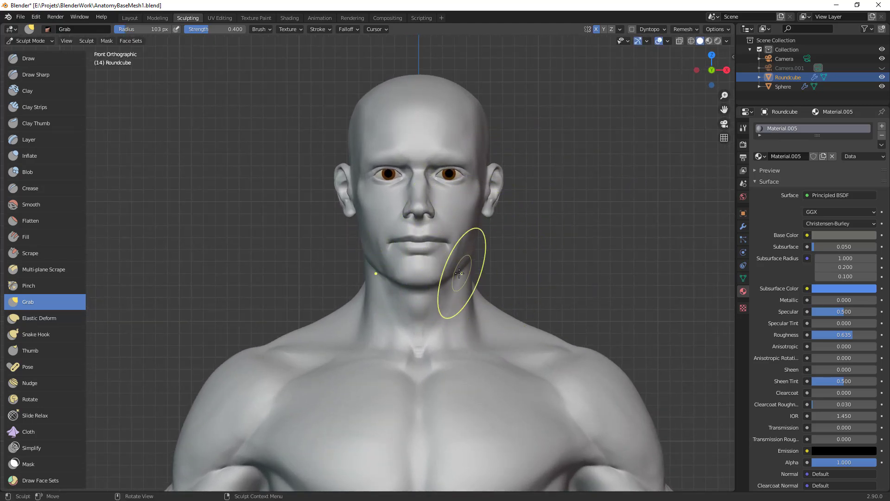
mouse_move(487, 179)
middle_down()
mouse_move(468, 183)
mouse_move(487, 190)
middle_up()
mouse_move(586, 209)
alt+mouse_down()
mouse_move(513, 218)
mouse_move(522, 220)
alt+mouse_up()
Step: In right side view, reshape the chin and mouth area with the Grab brush at 141 and 226 px
key(f)
click(537, 220)
middle_drag(485, 265, 421, 285)
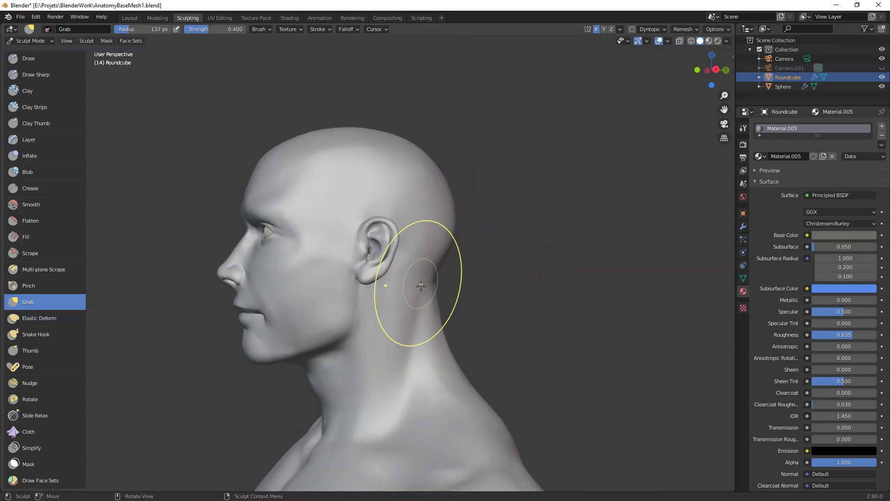
key(KP_3)
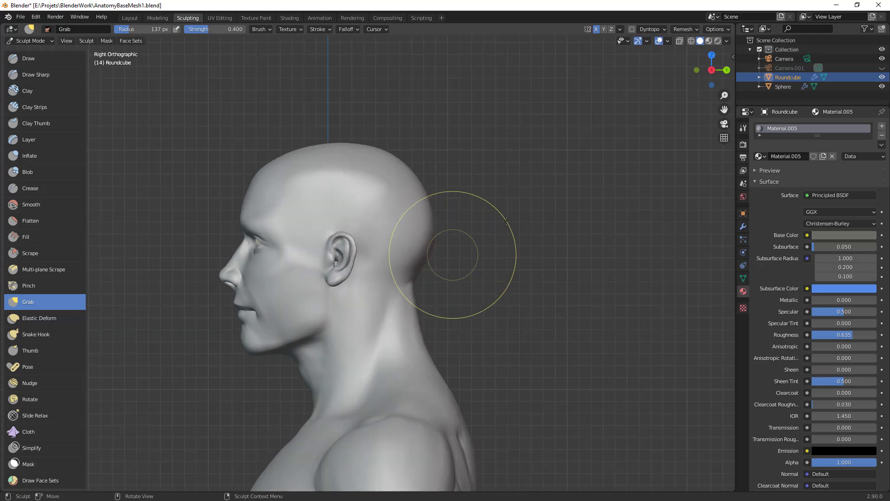
shift+middle_drag(508, 238, 615, 207)
key(f)
click(366, 295)
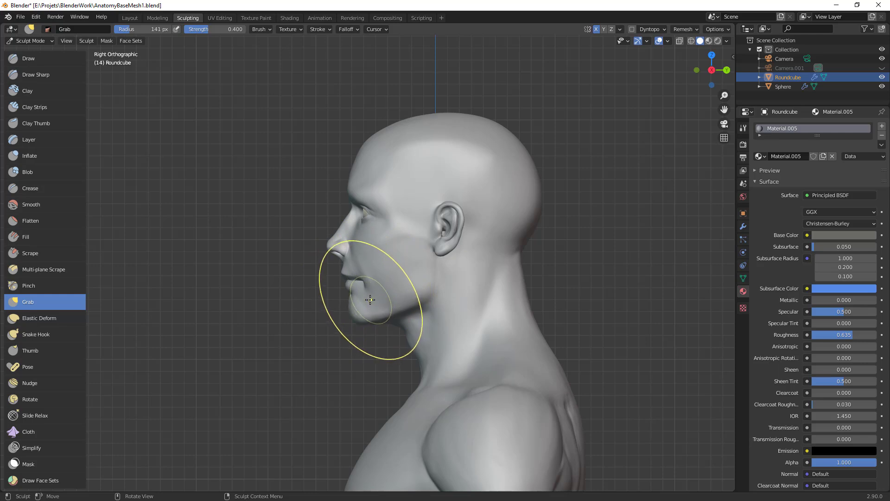
key(f)
click(368, 318)
key(f)
click(359, 288)
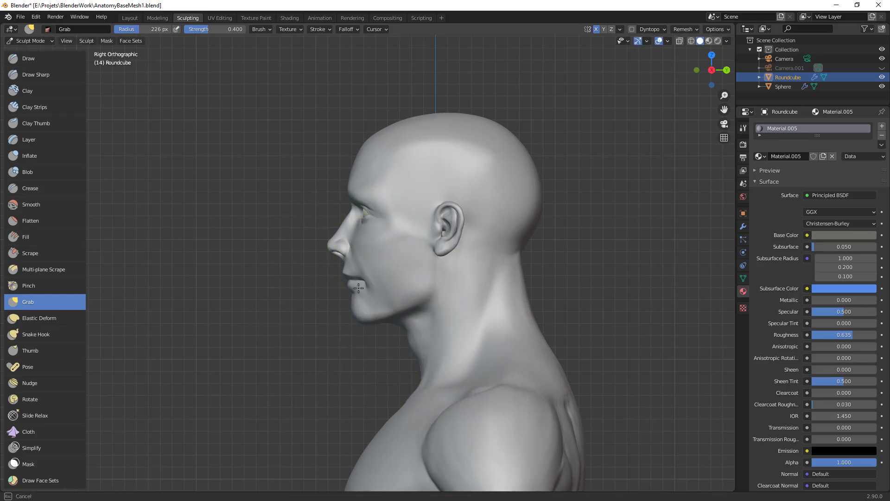
Step: Adjust the underside of the jaw with the Grab brush at 98 px
key(f)
click(392, 307)
key(f)
click(424, 291)
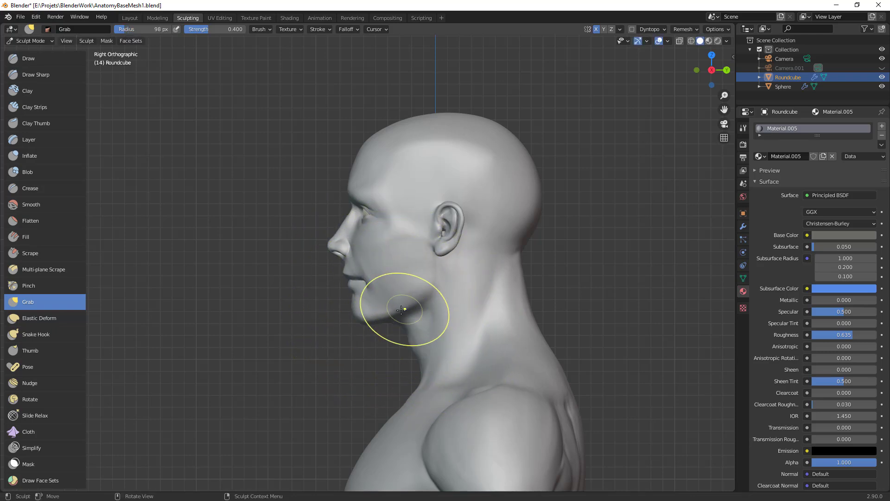
Step: Pull the rear jawline forward toward the chin with the Grab brush at 93 px
shift+middle_drag(491, 320, 557, 199)
mouse_move(557, 200)
middle_down()
mouse_move(520, 200)
mouse_move(562, 185)
middle_up()
key(f)
click(569, 186)
drag(473, 200, 451, 209)
middle_drag(513, 197, 493, 236)
alt+drag(530, 240, 412, 273)
middle_drag(468, 263, 497, 212)
key(f)
click(457, 183)
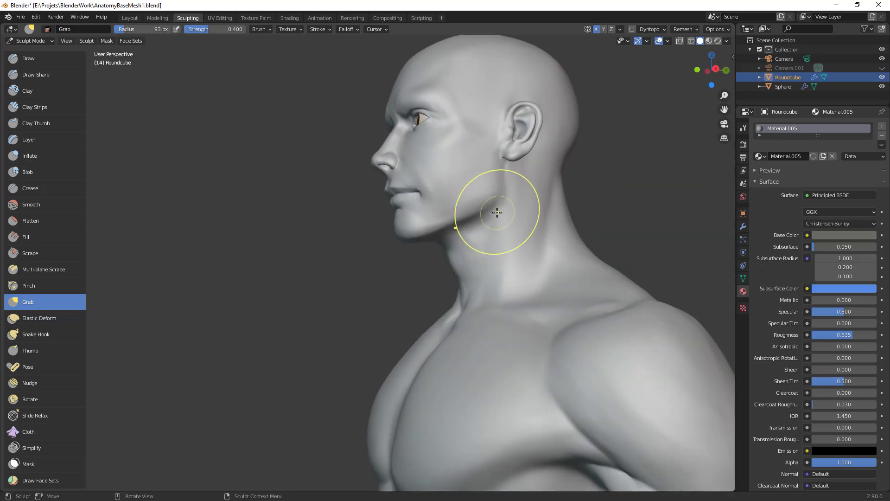
Step: Define the lower edge of the jawline with the Clay Strips brush at 48 px
click(46, 107)
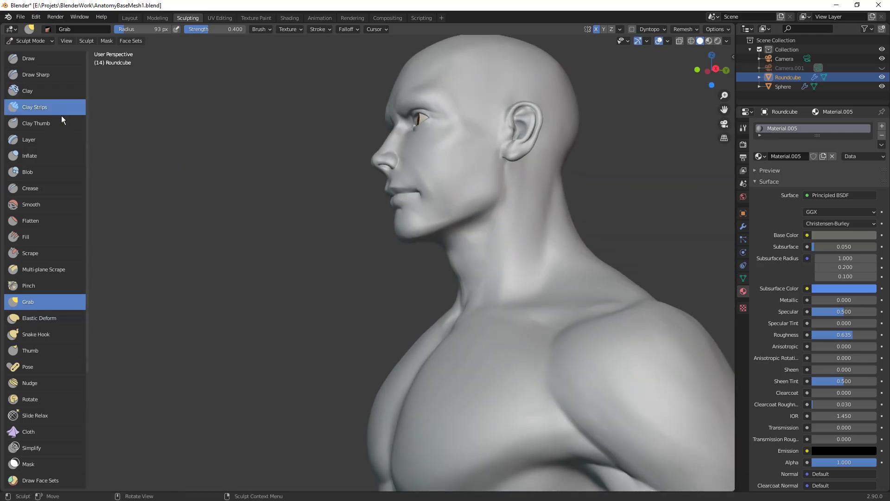
key(f)
click(423, 223)
mouse_move(485, 223)
alt+mouse_down()
mouse_move(491, 201)
mouse_move(479, 173)
alt+mouse_up()
key(f)
click(493, 164)
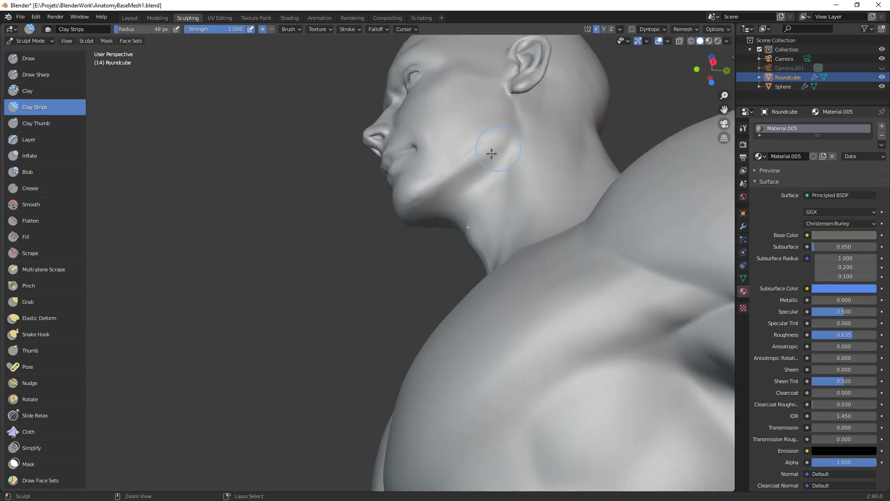
middle_drag(439, 198, 494, 173)
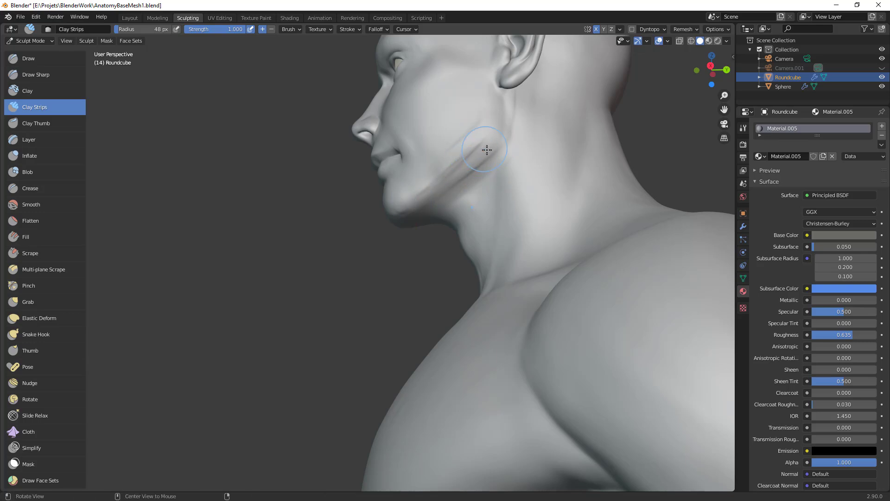
middle_drag(486, 148, 525, 138)
Step: Sculpt the area beneath the jaw and the upper throat with the Clay Strips brush at 31 and 36 px
key(f)
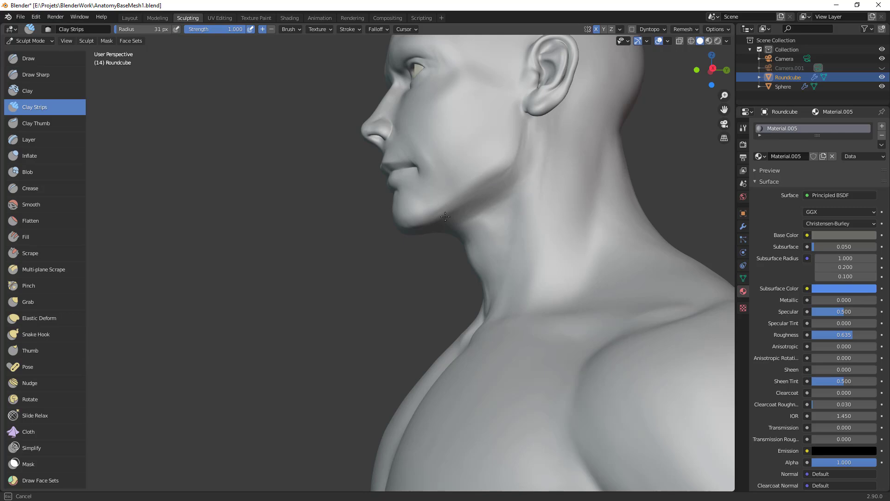
scroll(434, 258, down, 4)
mouse_move(434, 258)
middle_down()
mouse_move(509, 280)
mouse_move(493, 310)
mouse_move(556, 249)
mouse_move(519, 218)
middle_up()
scroll(512, 207, up, 5)
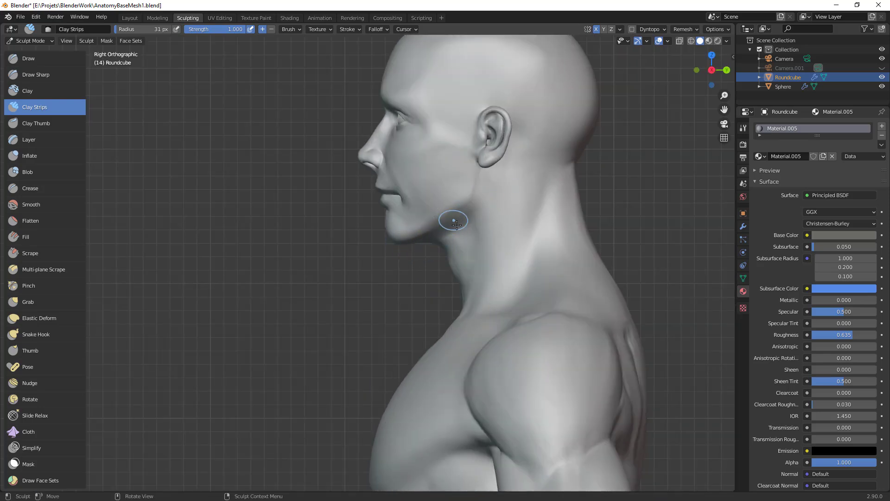
middle_drag(437, 250, 429, 286)
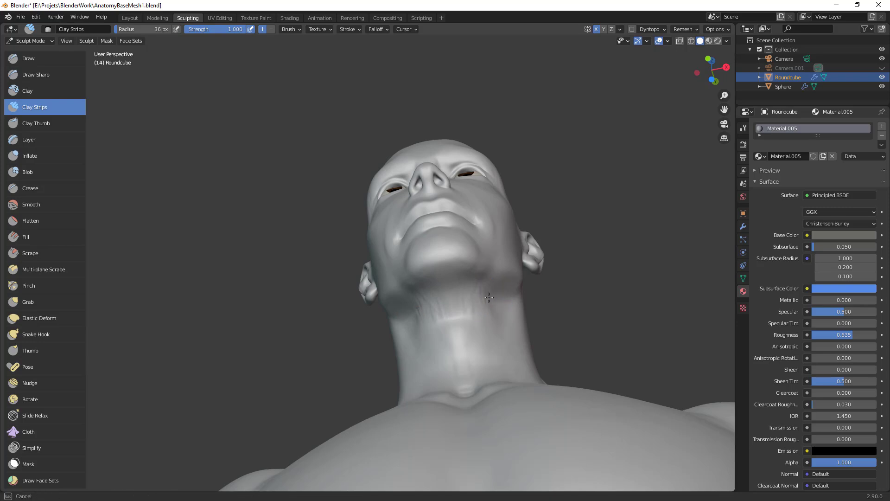
Step: Reshape the throat under the chin and the jaw corner in side view with the Grab brush at 99 and 108 px
mouse_move(569, 297)
alt+mouse_down()
mouse_move(463, 234)
mouse_move(473, 244)
alt+mouse_up()
key(g)
key(f)
click(521, 236)
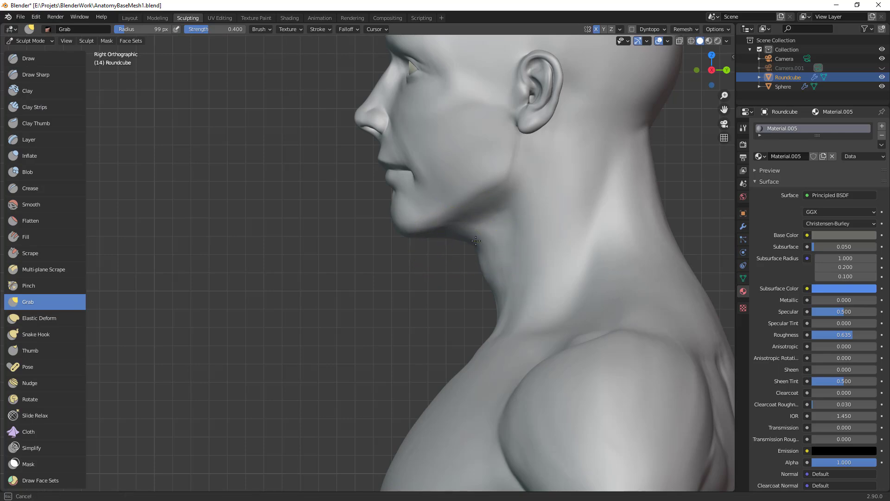
ctrl+middle_drag(533, 231, 486, 256)
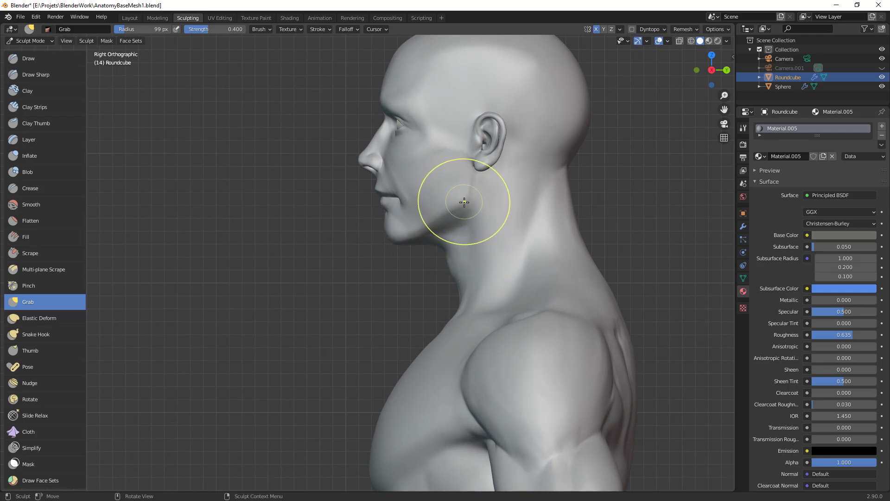
key(f)
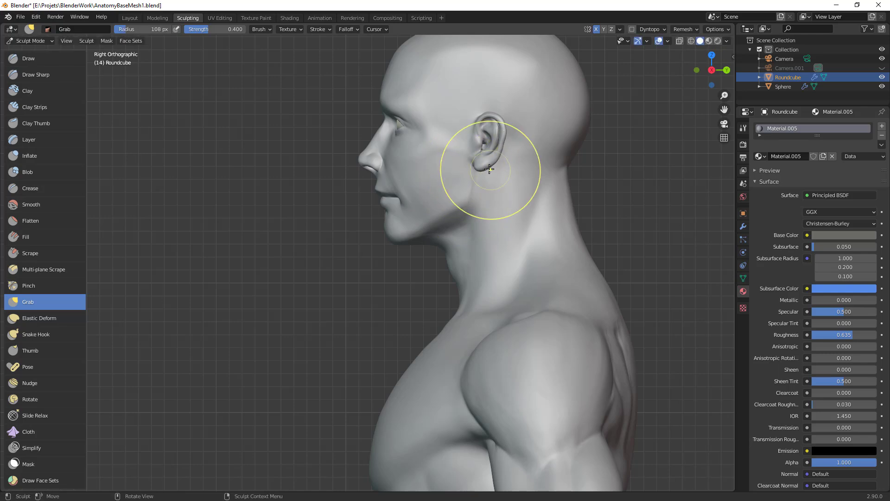
Step: Push the nape and the back of the skull forward with the Grab brush at 202 px and larger
scroll(471, 167, down, 3)
key(f)
click(472, 193)
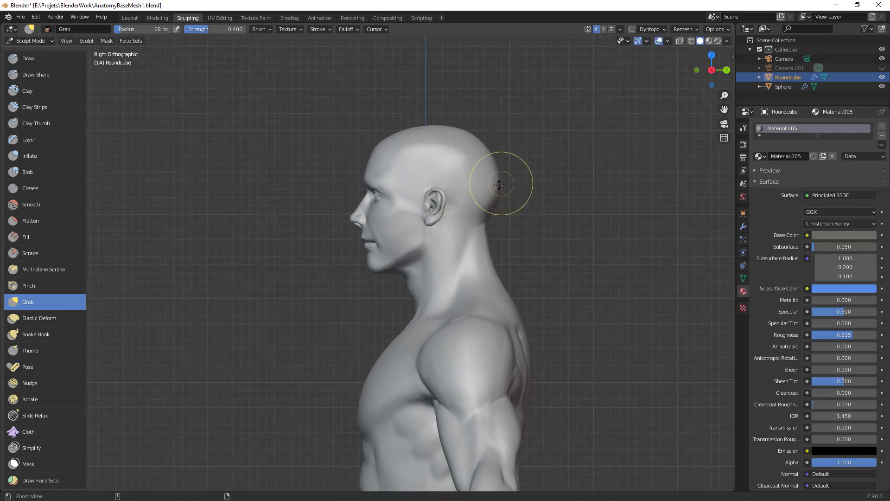
ctrl+middle_drag(500, 182, 494, 179)
key(f)
click(574, 179)
key(f)
click(525, 221)
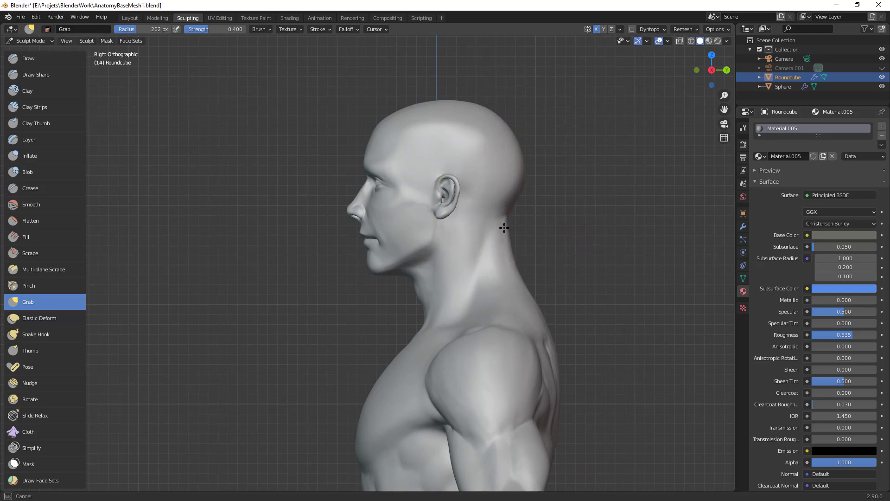
key(f)
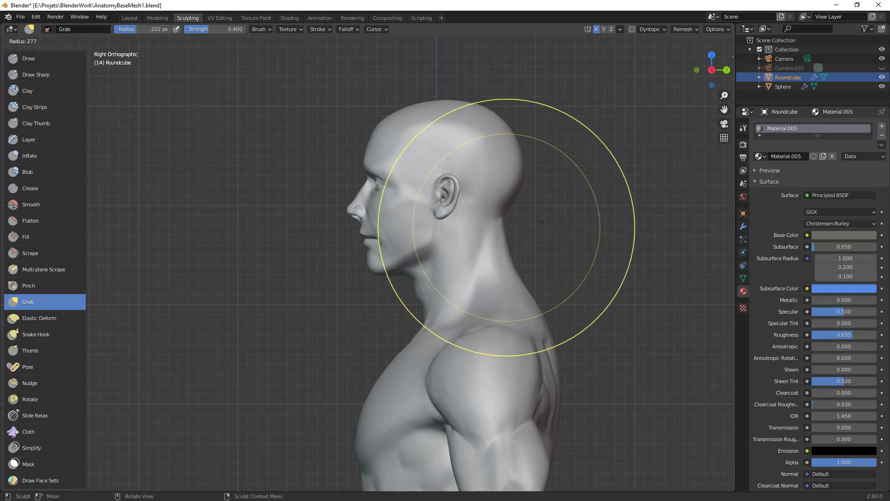
click(511, 164)
Step: Refine the back of the neck with the Grab brush at 113 px and reduce its radius to 85 px
key(f)
click(503, 252)
key(f)
click(490, 264)
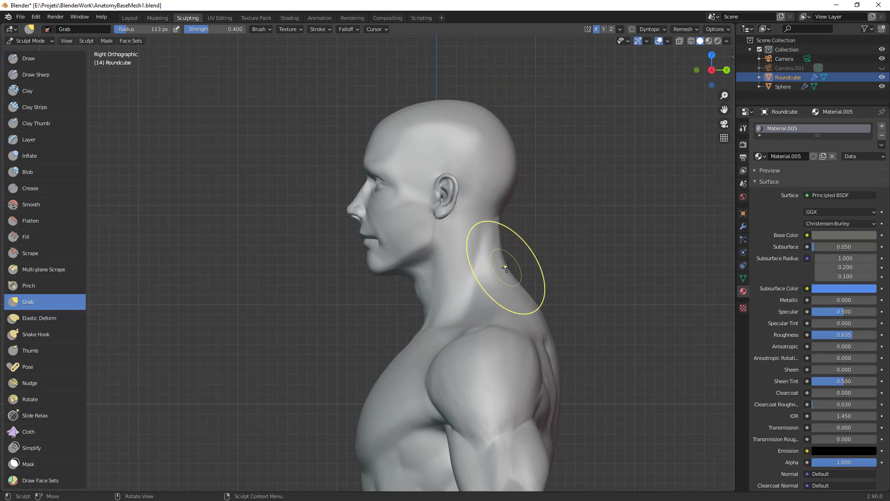
key(f)
click(499, 244)
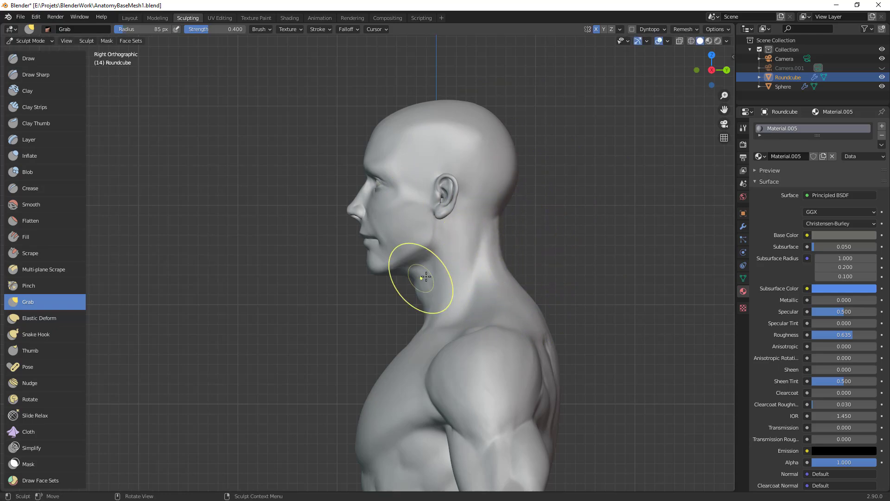
Step: Set the Grab brush radius to 113 px and examine the head and neck proportions against the whole body in side view
key(f)
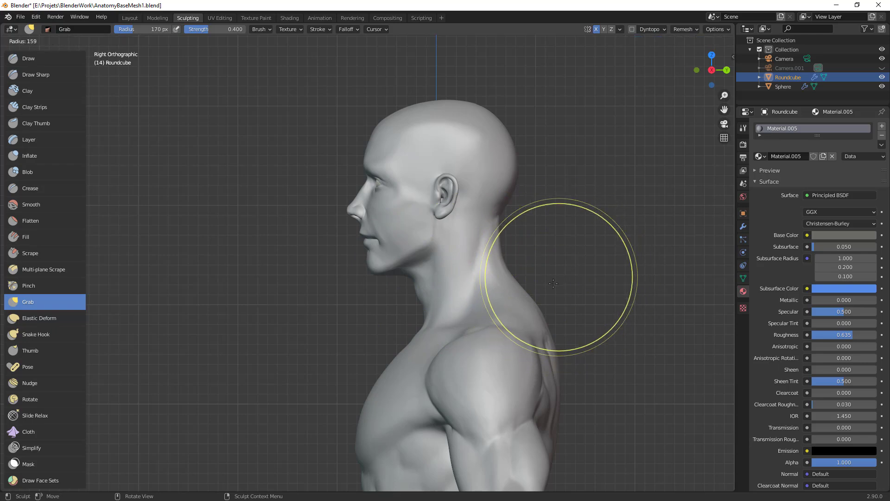
click(535, 308)
scroll(559, 275, down, 6)
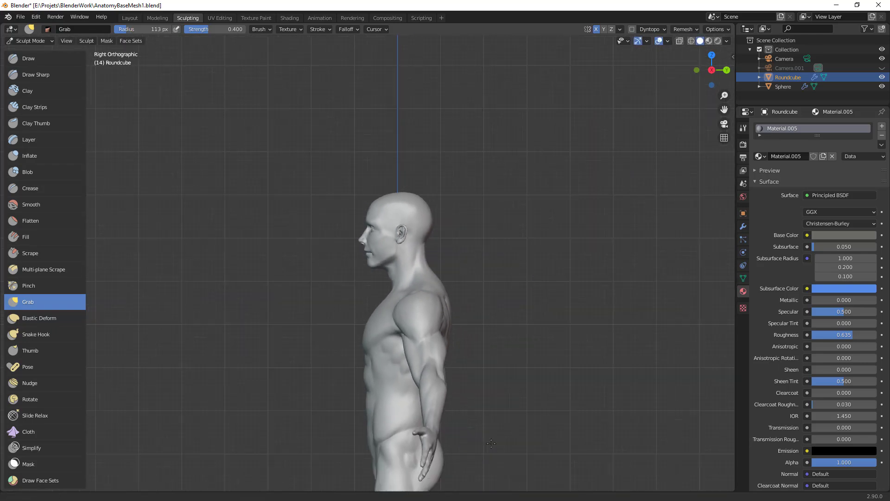
ctrl+middle_drag(441, 385, 462, 283)
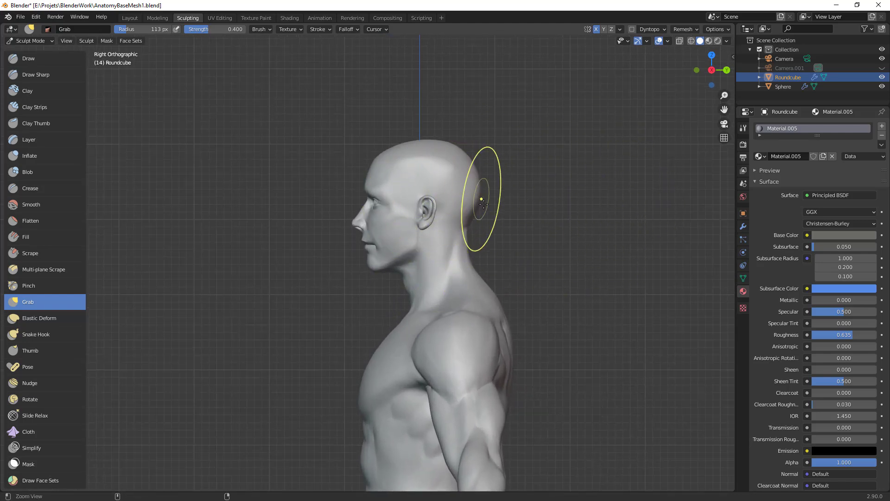
scroll(473, 185, down, 6)
scroll(464, 213, up, 6)
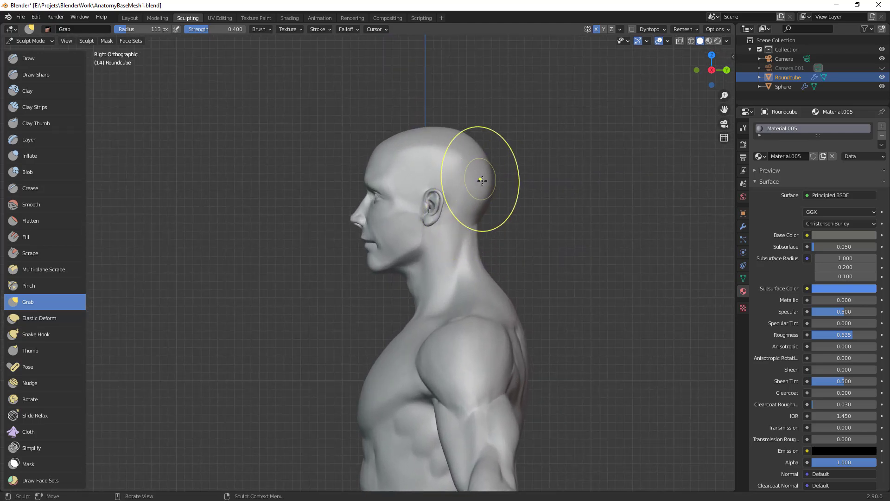
Step: Try to lasso a mask over the head in side view with the Mask brush active
click(53, 463)
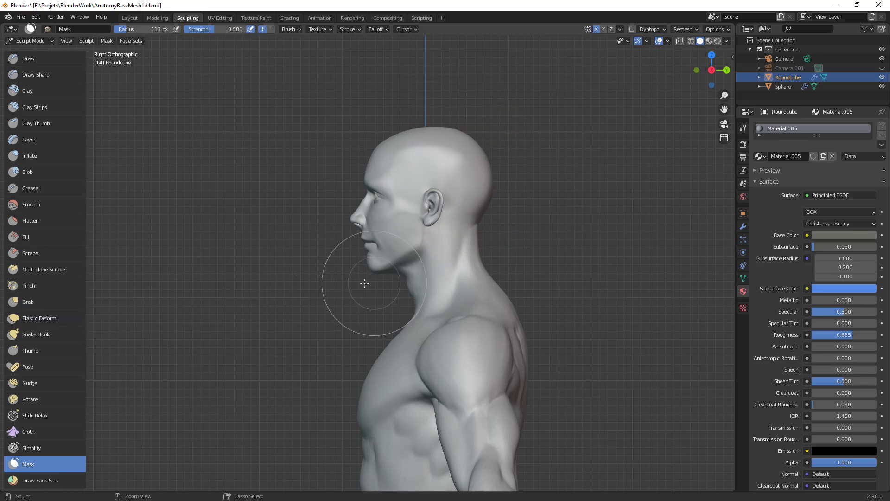
middle_drag(350, 285, 340, 268)
key(KP_1)
key(KP_3)
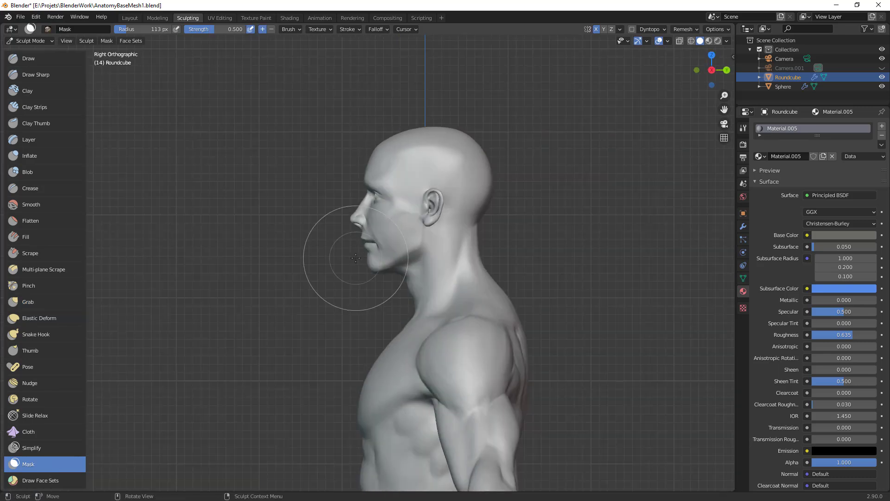
mouse_move(398, 101)
ctrl+shift+mouse_down()
mouse_move(332, 250)
mouse_move(371, 315)
mouse_move(520, 251)
ctrl+shift+mouse_up()
ctrl+right_drag(514, 102, 515, 101)
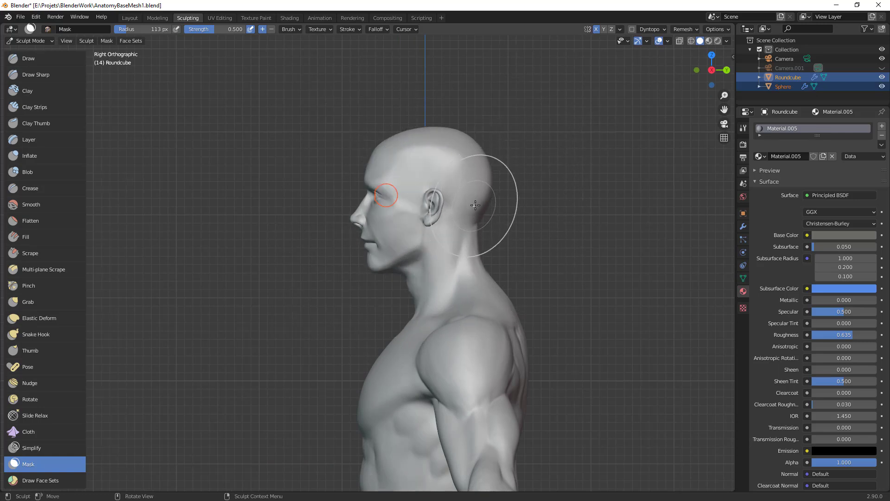
click(60, 448)
click(62, 465)
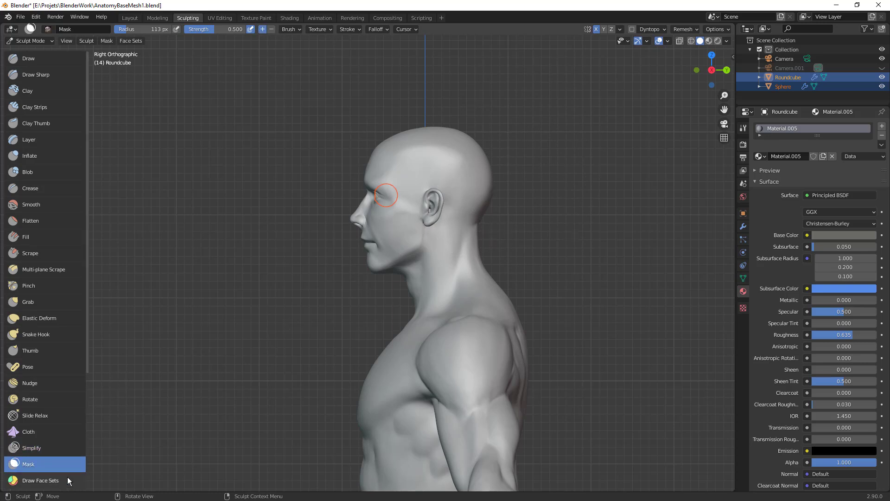
key(ctrl+d)
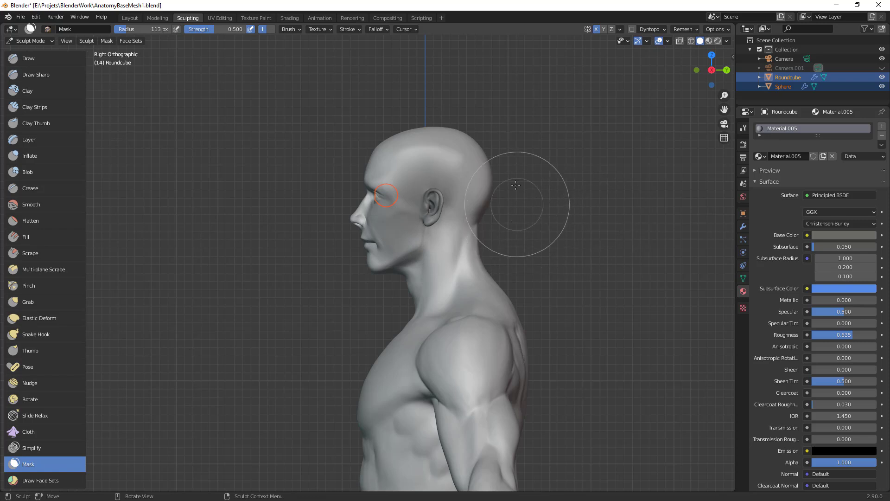
key(alt+m)
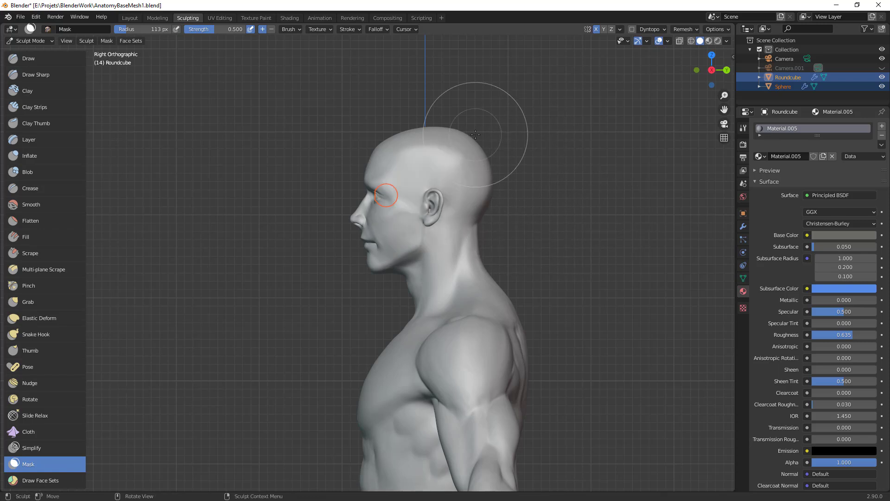
Step: Reselect only the body mesh in Object Mode and return it to Sculpt Mode
key(ctrl+Tab)
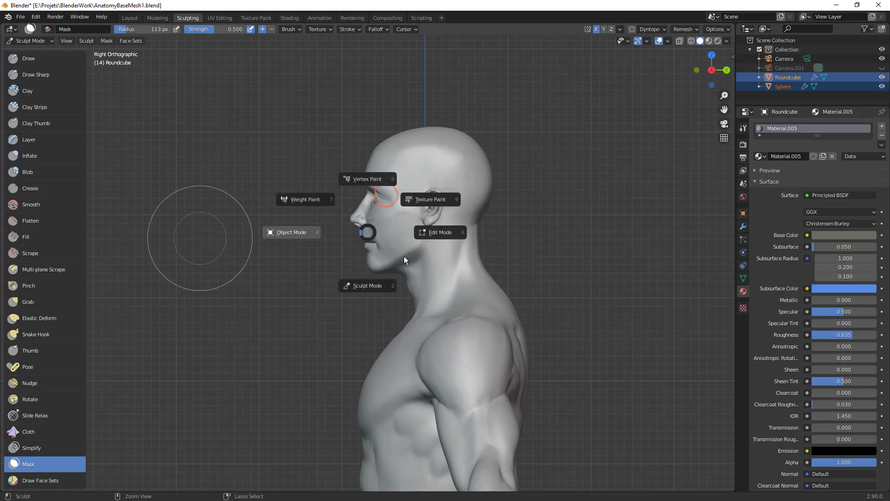
click(426, 242)
key(alt+a)
click(469, 203)
key(ctrl+Tab)
click(483, 425)
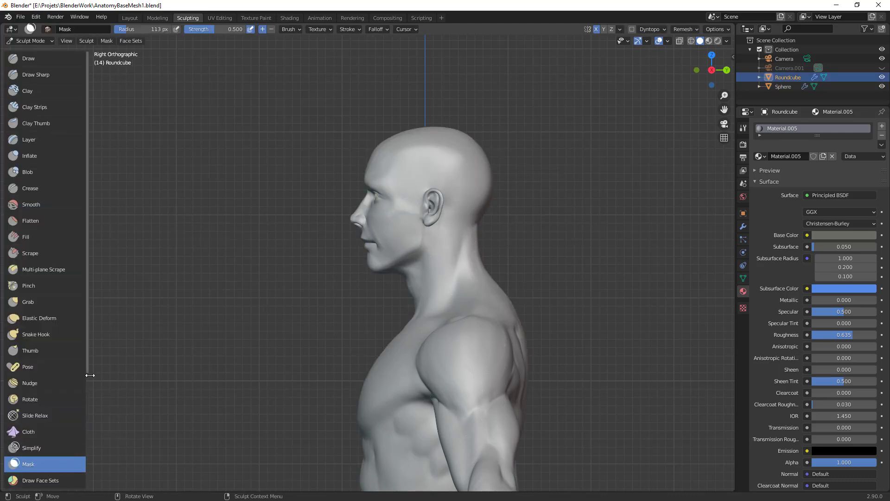
Step: Mask the head and neck down to the base of the neck with the Lasso Mask tool in side view
scroll(88, 433, down, 6)
drag(68, 388, 85, 394)
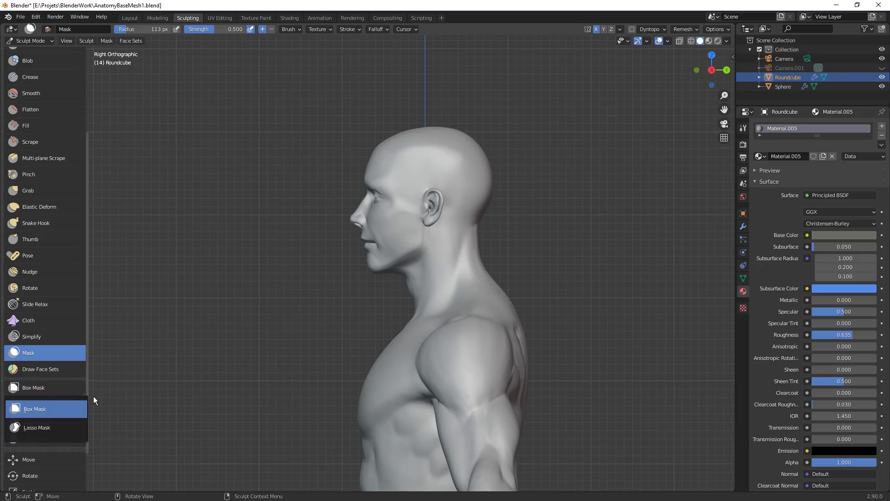
click(60, 428)
mouse_move(481, 119)
mouse_down()
mouse_move(342, 308)
mouse_move(391, 282)
mouse_move(394, 303)
mouse_move(422, 298)
mouse_move(542, 117)
mouse_up()
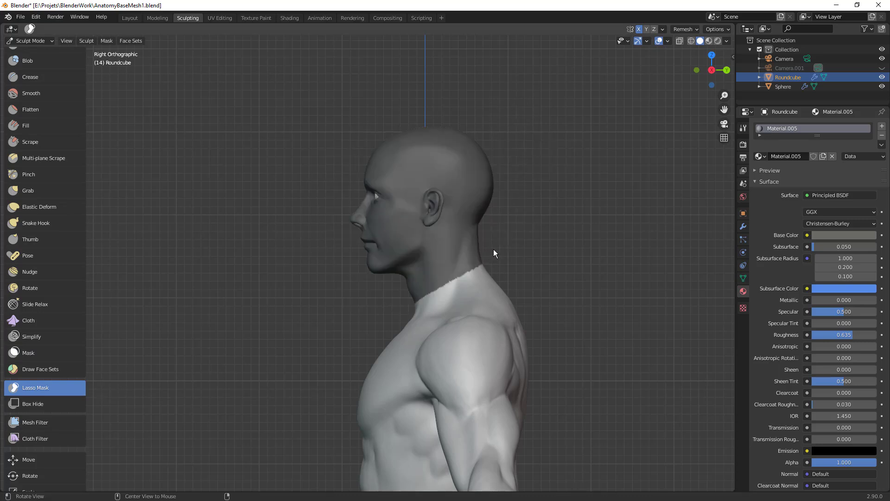
mouse_move(432, 290)
mouse_down()
mouse_move(555, 292)
mouse_move(488, 268)
mouse_move(430, 315)
mouse_move(487, 294)
mouse_up()
mouse_move(493, 242)
mouse_down()
mouse_move(383, 302)
mouse_move(497, 274)
mouse_up()
drag(384, 303, 505, 267)
mouse_move(533, 264)
middle_down()
mouse_move(621, 310)
mouse_move(606, 282)
middle_up()
key(KP_3)
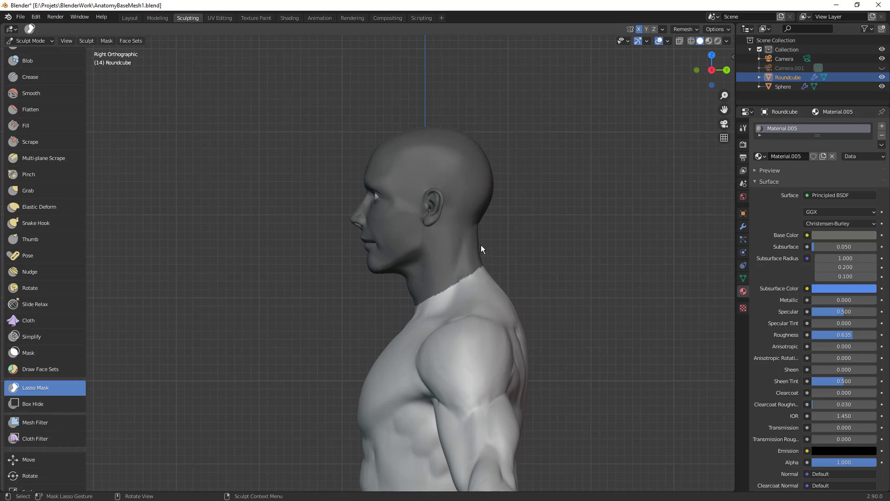
Step: Smooth the mask's border around the neck and invert the mask to protect the body
key(a)
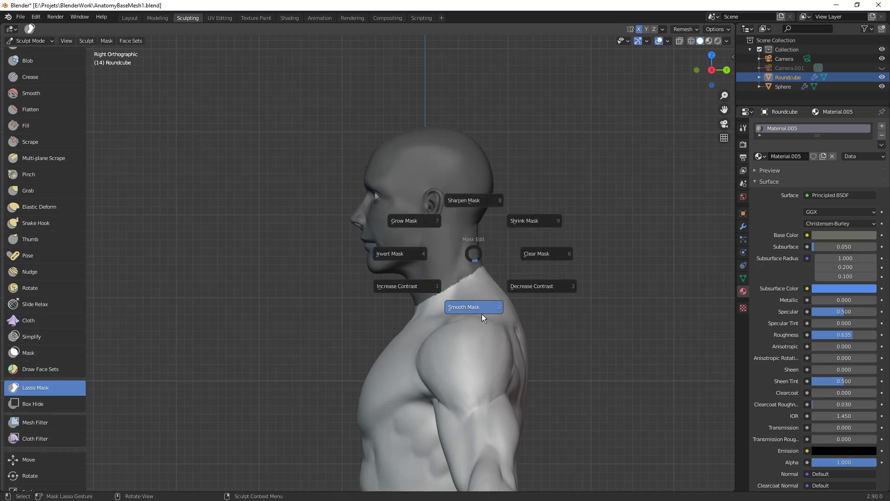
click(484, 288)
key(a)
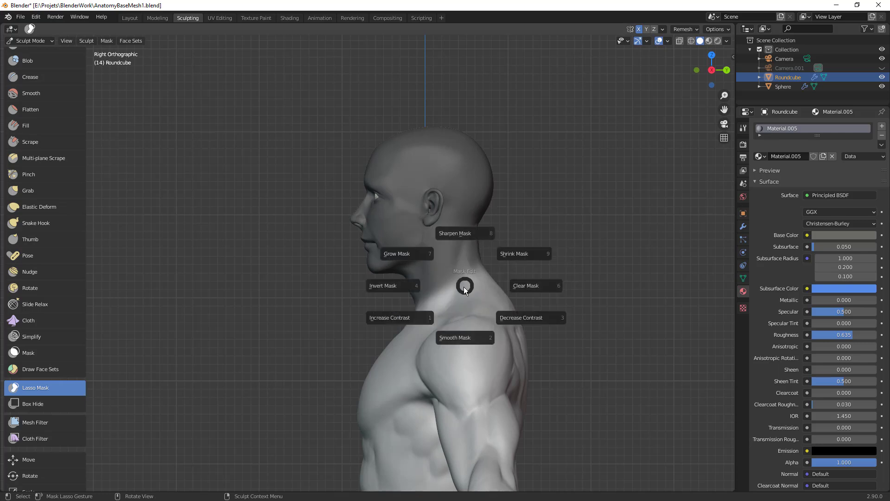
click(428, 307)
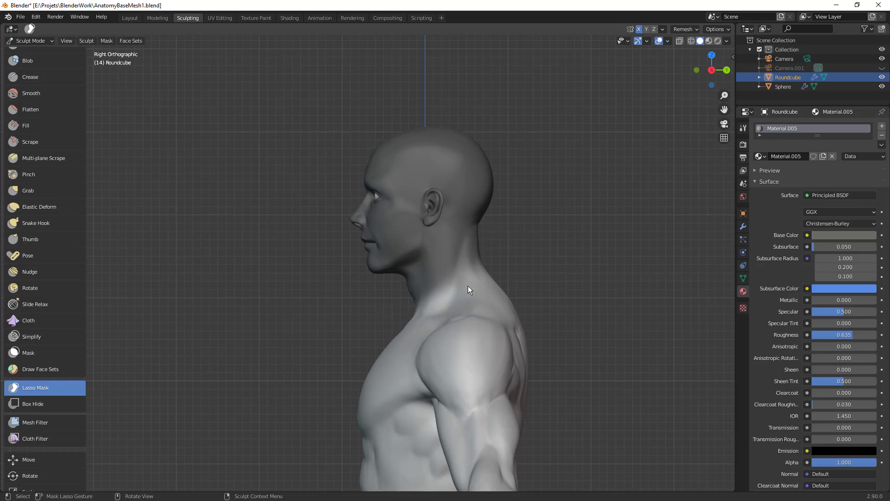
key(a)
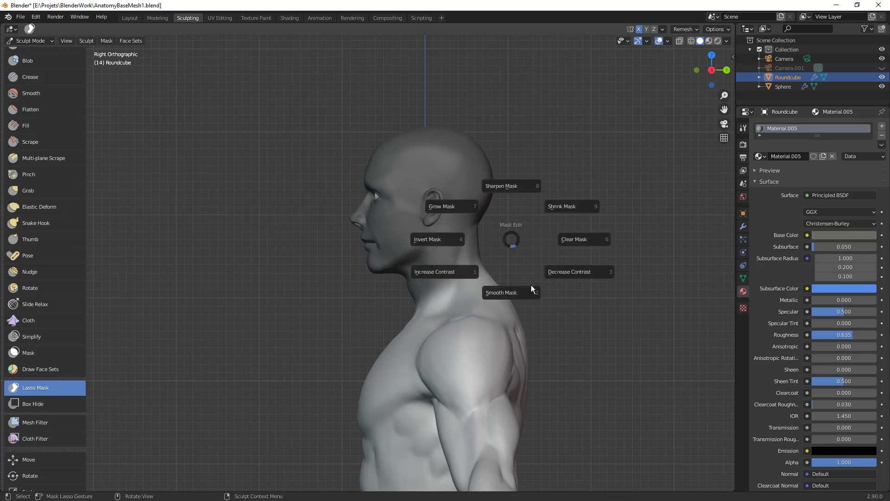
click(455, 253)
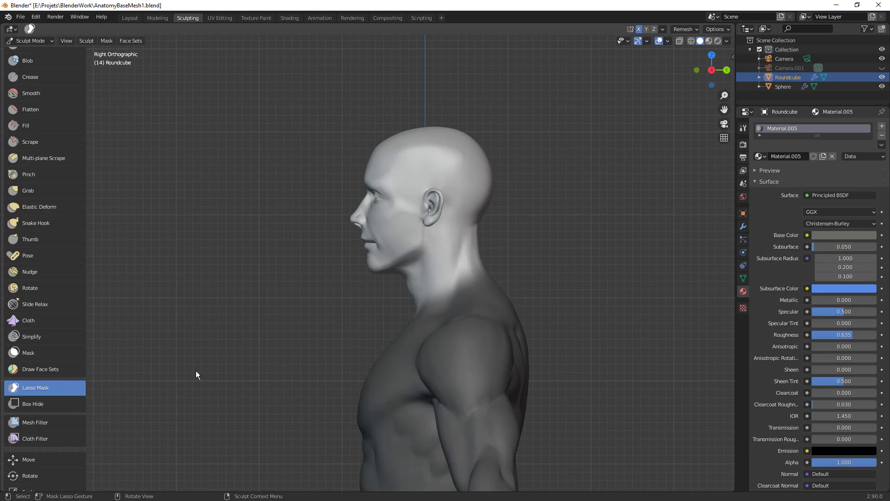
Step: Activate the Move tool and set the sculpt pivot to the mask border at the neck
click(19, 459)
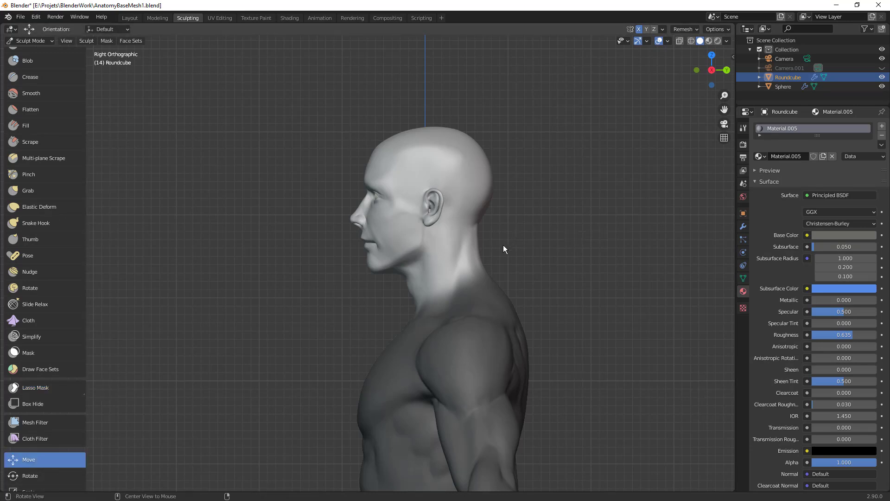
scroll(491, 396, down, 9)
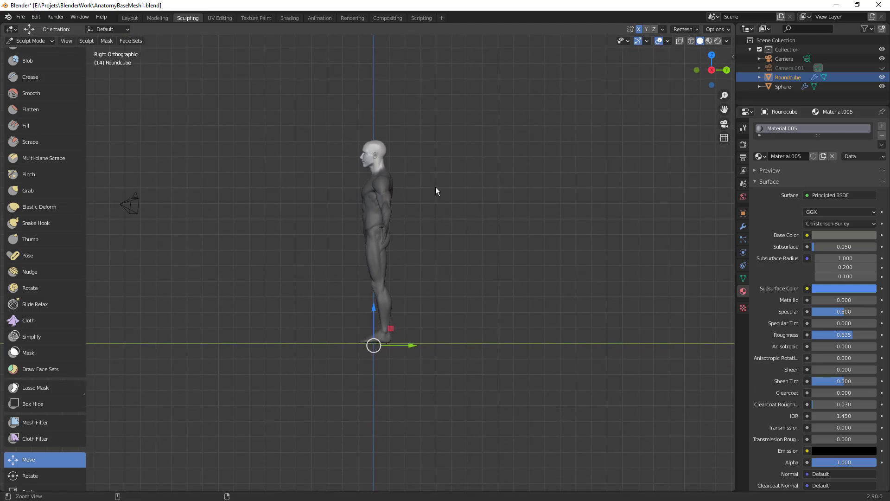
scroll(436, 189, up, 8)
middle_drag(446, 197, 459, 184)
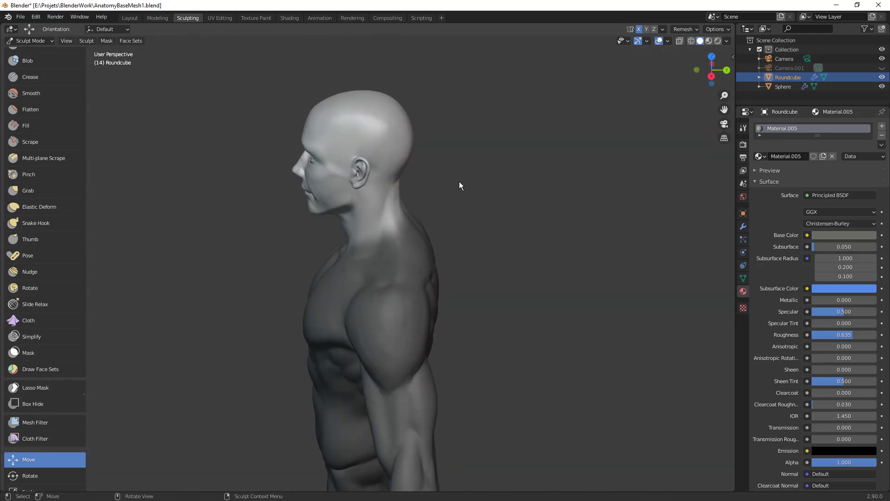
key(KP_3)
shift+middle_drag(516, 217, 534, 294)
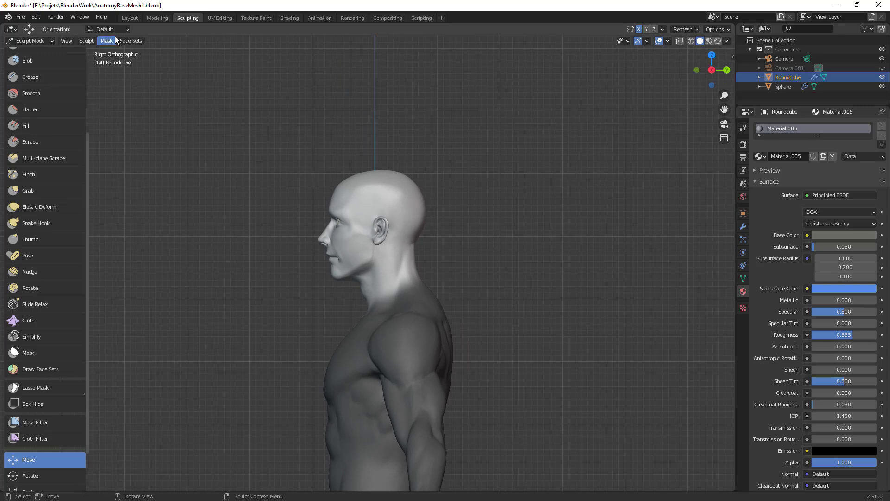
click(93, 41)
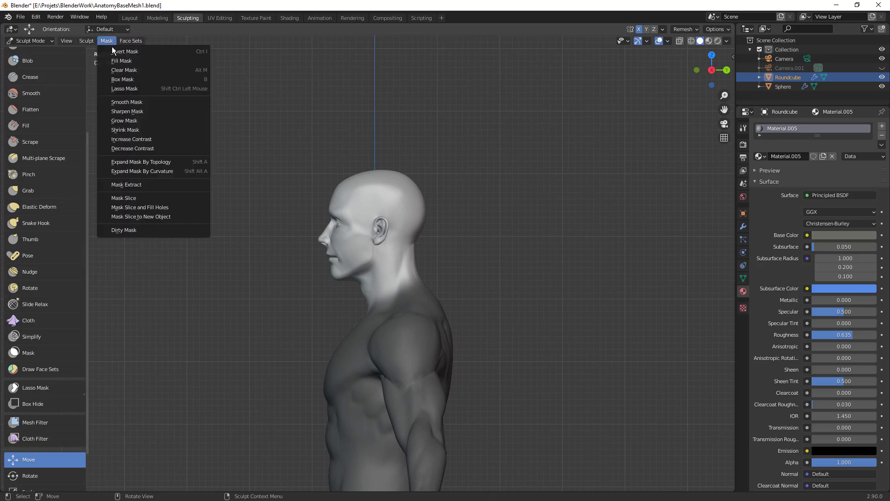
click(70, 41)
mouse_move(97, 45)
mouse_move(134, 96)
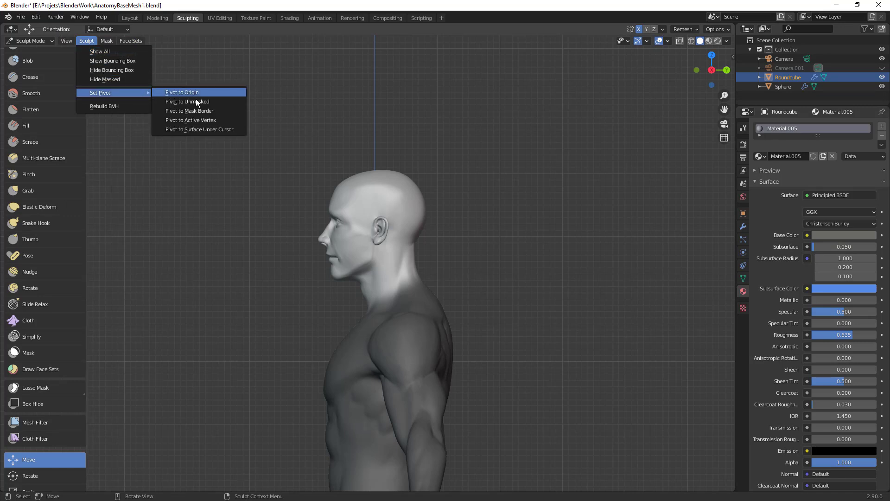
click(222, 113)
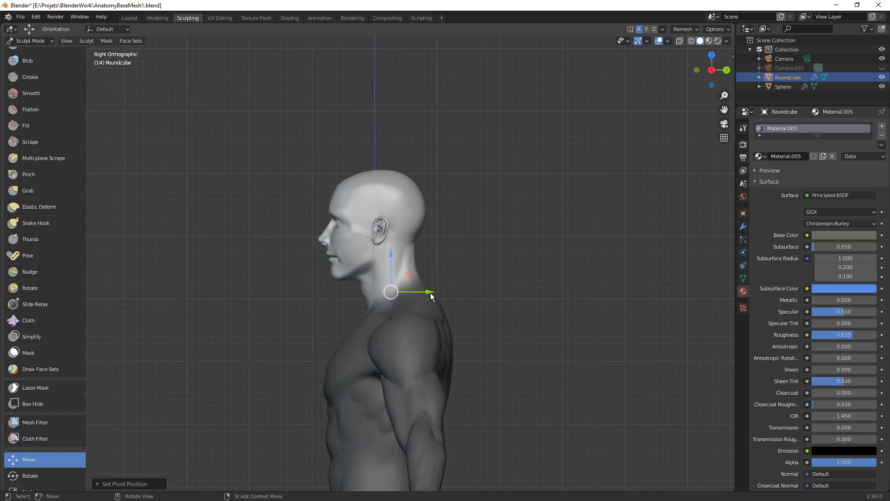
Step: Move the unmasked head backward along the Y axis and fine-tune its position over the neck in side view
drag(431, 296, 454, 286)
mouse_move(490, 230)
middle_down()
mouse_move(441, 314)
mouse_move(517, 334)
mouse_move(559, 334)
mouse_move(483, 342)
mouse_move(487, 336)
mouse_move(529, 389)
mouse_move(511, 354)
mouse_move(488, 352)
middle_up()
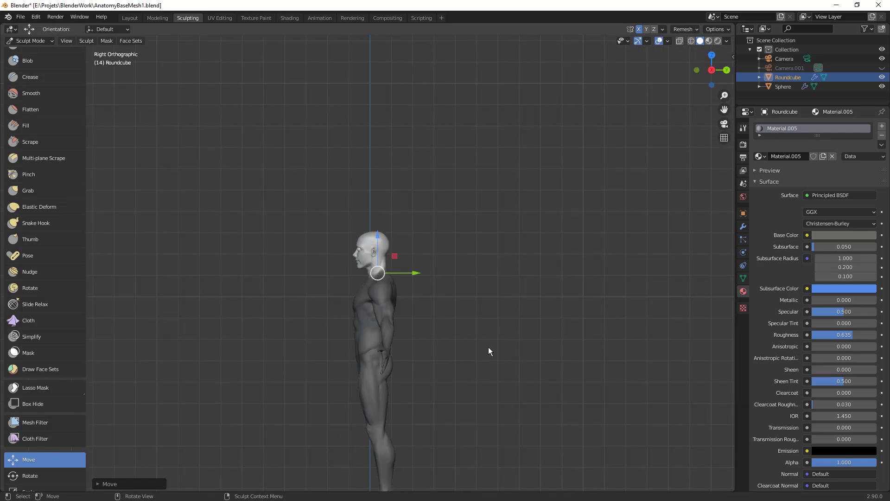
ctrl+middle_drag(435, 296, 452, 233)
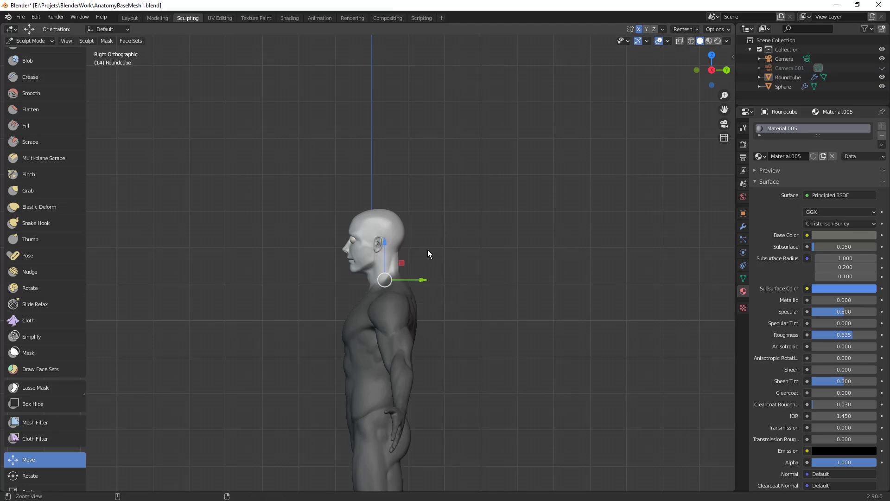
scroll(433, 277, up, 2)
drag(428, 291, 423, 291)
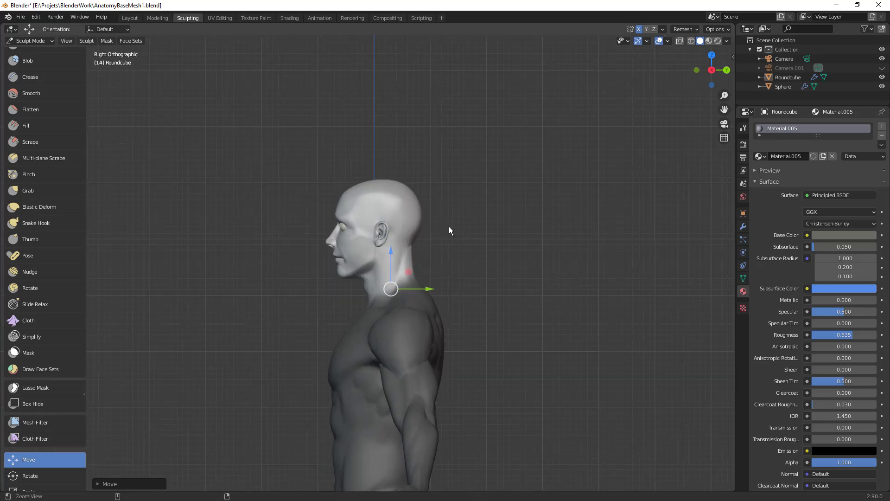
Step: Switch to Object Mode and select the eyeball object
key(ctrl+Tab)
key(4)
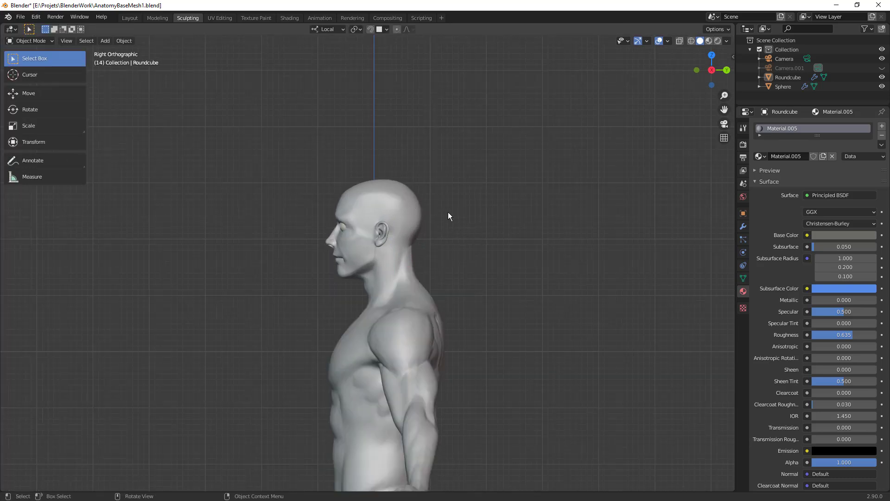
scroll(455, 241, up, 4)
click(325, 295)
scroll(380, 280, up, 2)
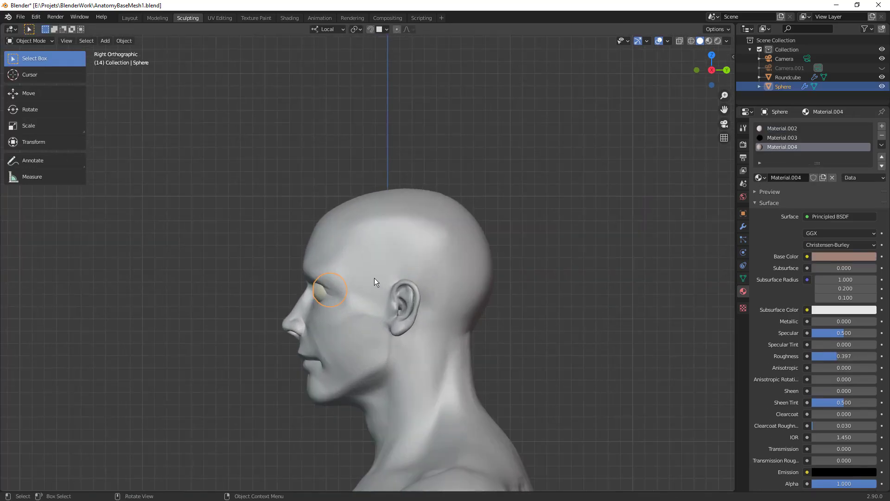
key(g)
key(y)
right_click(402, 283)
Step: Move the eyeballs backward along their local X axis into the eye sockets and check their fit from the front quarter
key(g)
key(x)
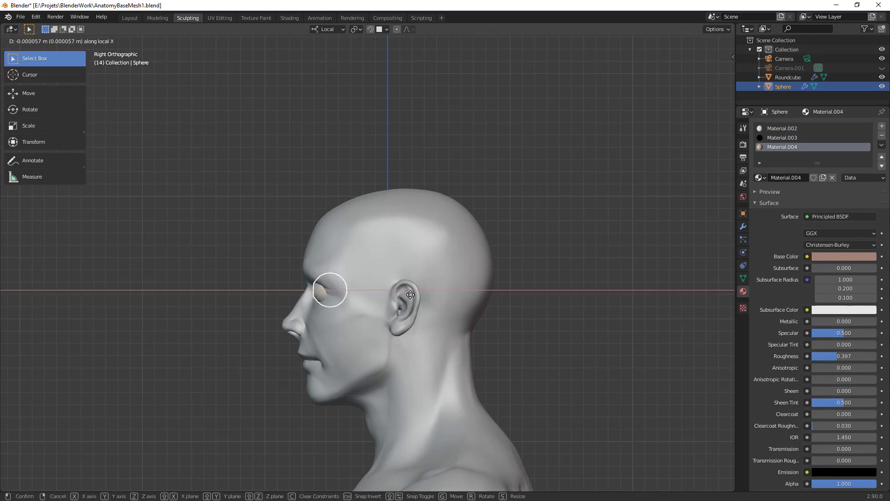
click(455, 293)
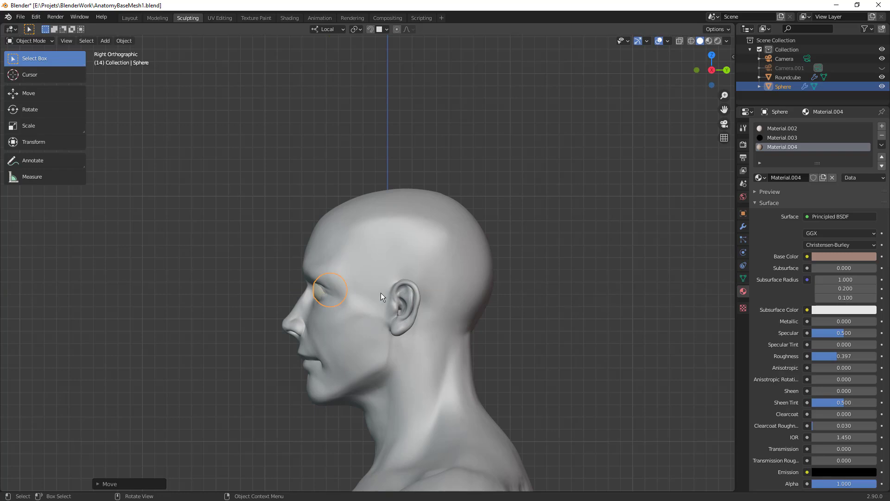
middle_drag(382, 281, 427, 308)
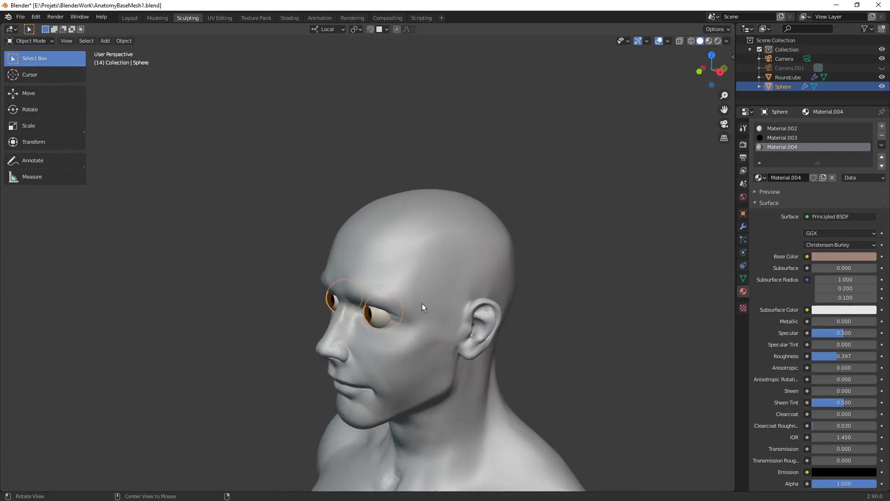
Step: Fine-tune the eyeballs' position along their local X and Z axes to fit the sockets, and deselect them
key(g)
key(x)
click(412, 290)
key(g)
key(z)
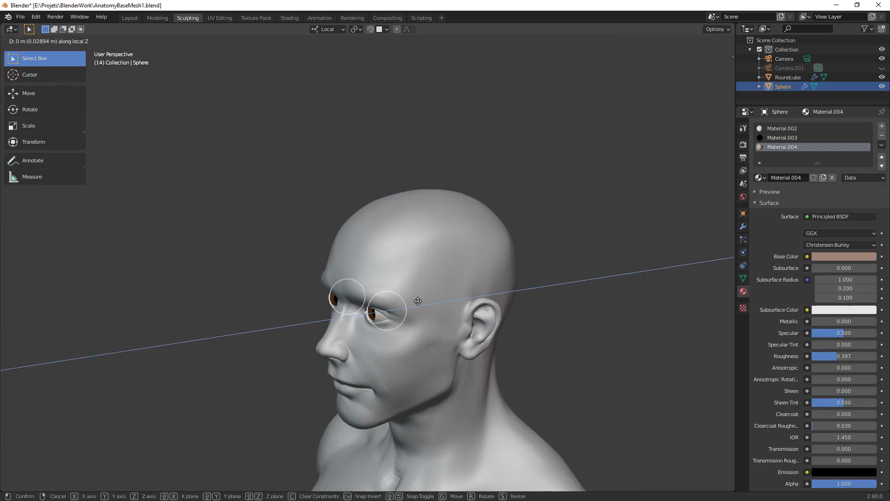
click(419, 301)
alt+drag(391, 359, 497, 337)
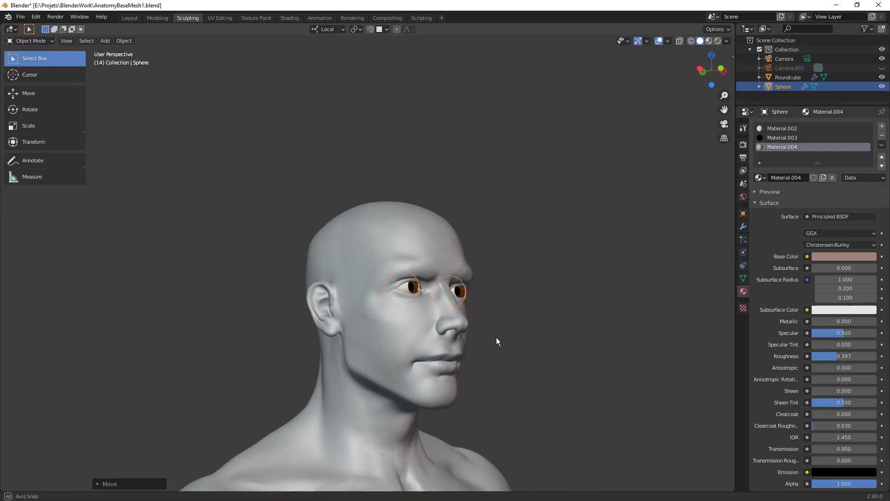
key(alt+a)
mouse_move(497, 274)
ctrl+alt+mouse_down()
mouse_move(479, 349)
mouse_move(413, 346)
mouse_move(399, 369)
ctrl+alt+mouse_up()
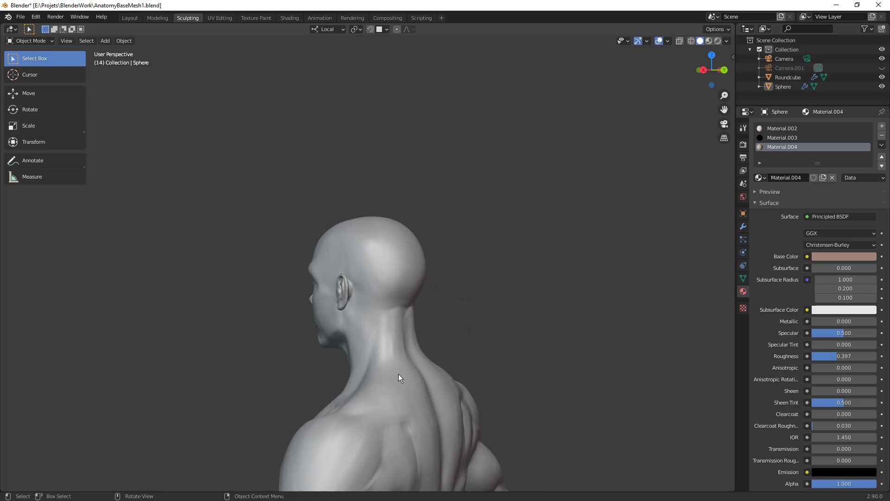
Step: Select the body mesh, switch to Sculpt Mode and clear the mask
click(399, 369)
key(ctrl+Tab)
click(433, 435)
key(a)
click(533, 283)
mouse_move(440, 312)
alt+mouse_down()
mouse_move(484, 319)
mouse_move(478, 279)
alt+mouse_up()
key(ctrl+Tab)
click(449, 363)
Step: Reshape the back of the neck with the Grab brush, reducing its radius to 81 px
key(g)
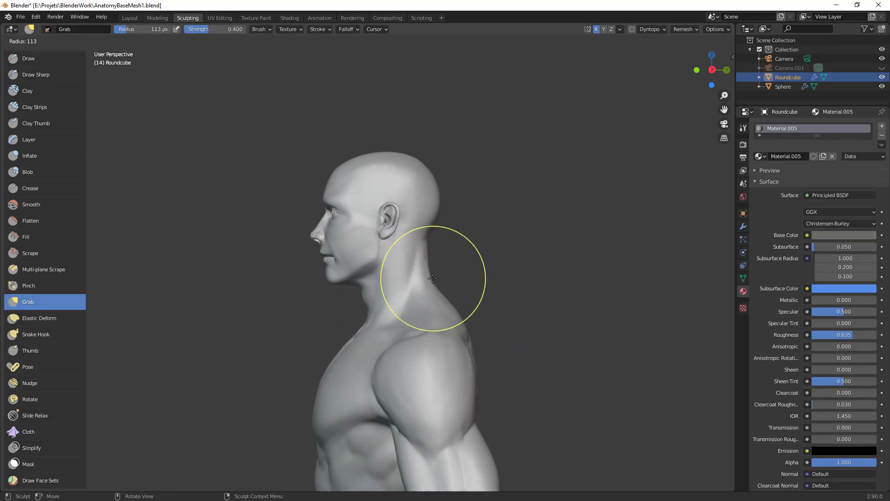
middle_drag(450, 276, 419, 287)
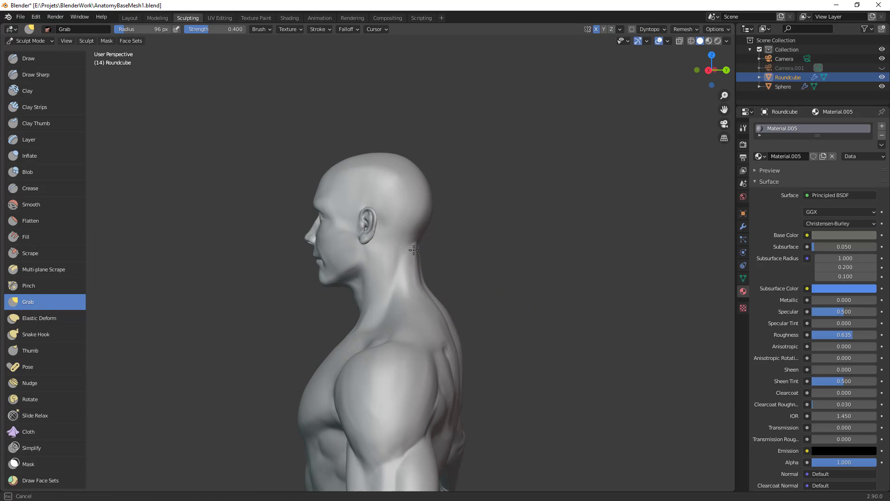
key(f)
click(456, 272)
drag(416, 281, 415, 288)
drag(415, 289, 416, 289)
Step: Adjust the rear neck and head contours in right orthographic view with the Grab brush, varying its radius
key(KP_3)
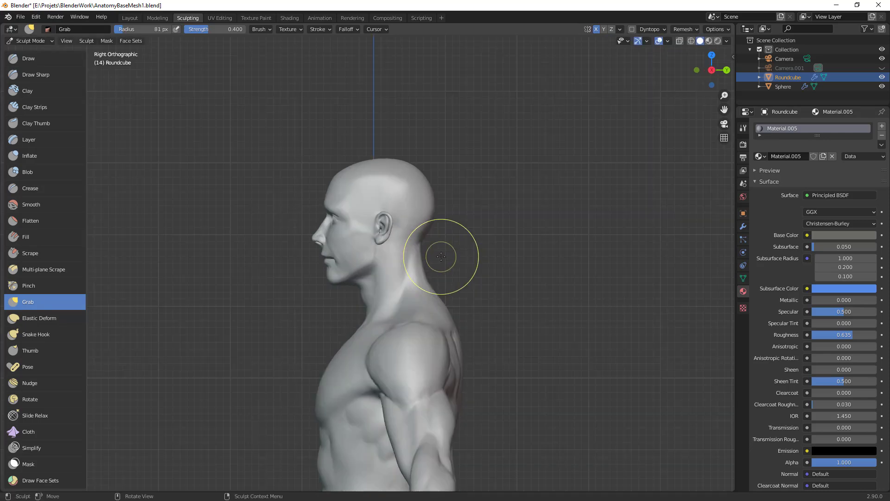
mouse_move(493, 236)
shift+middle_down()
mouse_move(503, 291)
mouse_move(453, 247)
shift+middle_up()
key(f)
click(511, 247)
drag(460, 252, 457, 255)
key(f)
click(374, 206)
key(f)
click(406, 215)
drag(359, 216, 358, 212)
key(f)
click(412, 211)
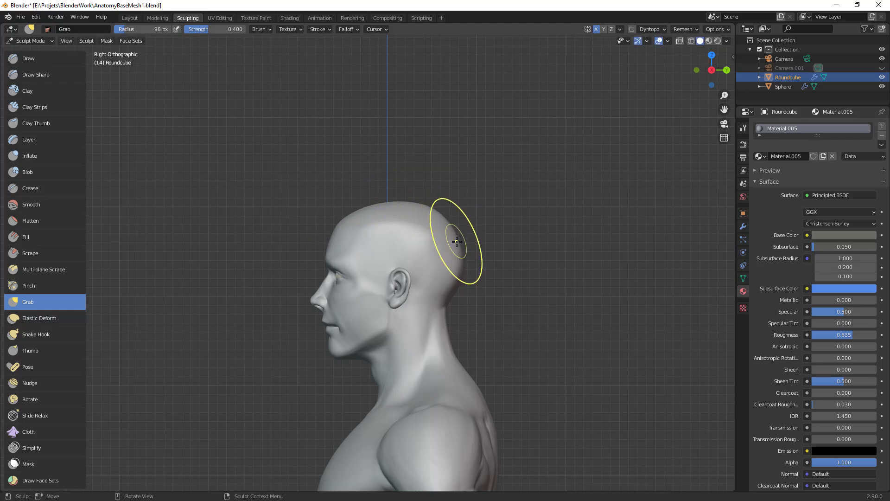
Step: Refine the nape contour just below the skull in side view with the Grab brush, enlarging its radius to 114 px
key(f)
click(442, 307)
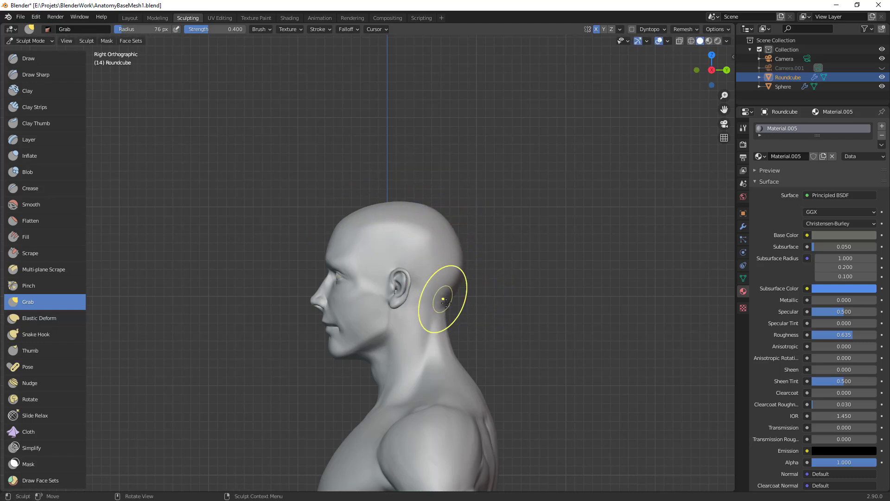
key(f)
click(457, 320)
key(f)
click(448, 335)
drag(446, 337, 441, 337)
key(f)
click(487, 298)
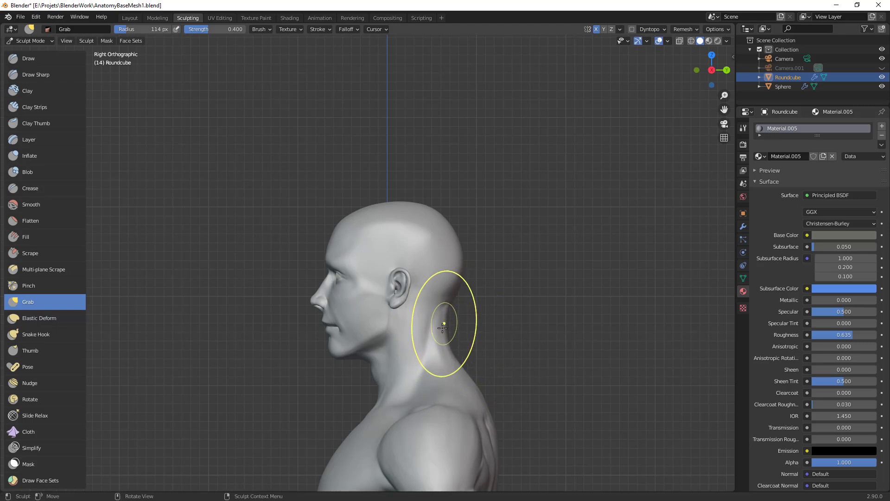
Step: Reshape the front and base of the neck in side view with the Grab brush at 62 px radius
key(f)
click(444, 348)
drag(396, 364, 388, 375)
key(f)
click(420, 371)
drag(388, 375, 397, 321)
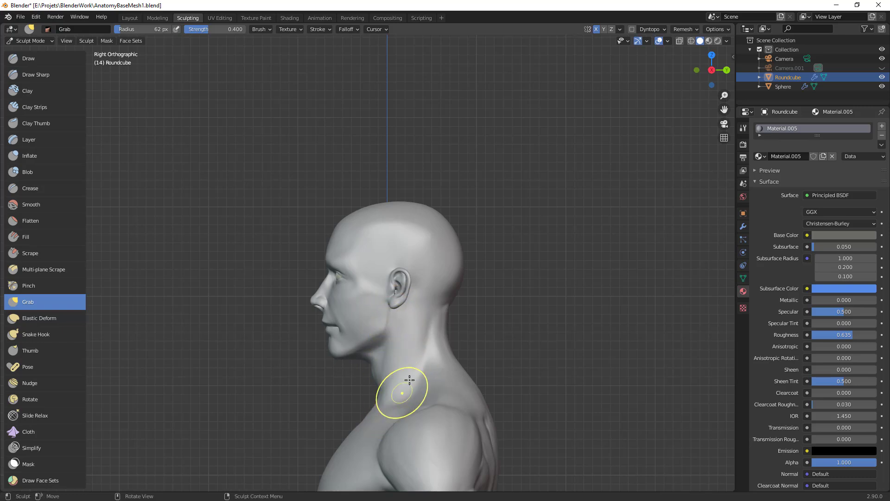
mouse_move(455, 328)
shift+middle_down()
mouse_move(479, 288)
mouse_move(473, 271)
shift+middle_up()
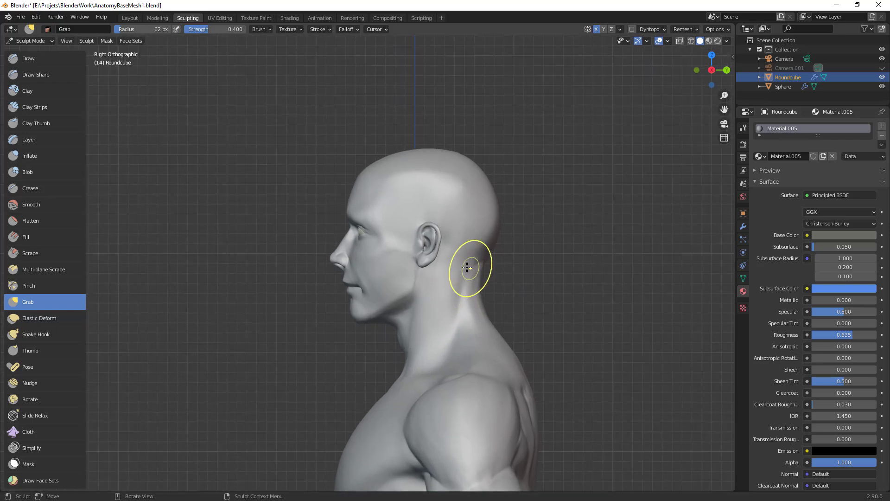
Step: Sculpt the long muscle running down the side of the neck with Clay Strips at 23 px radius
key(c)
key(f)
click(427, 289)
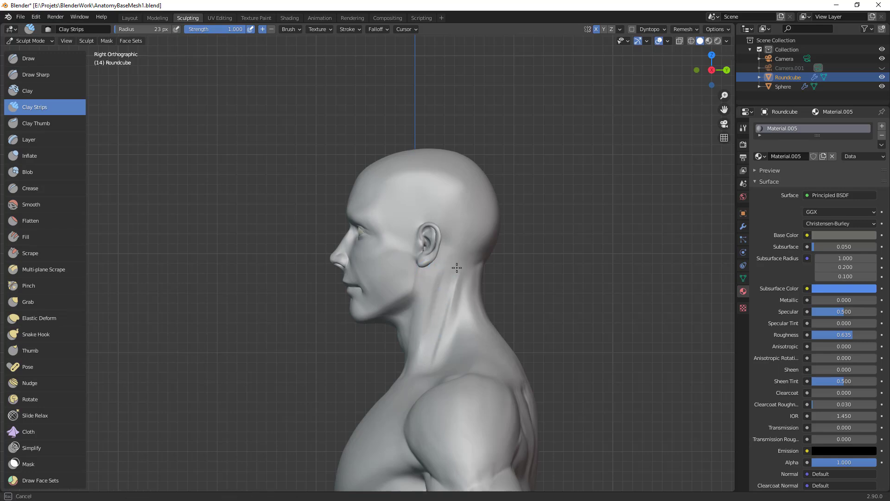
Step: Build up the muscle strands from behind the ear down to the shoulder with Clay Strips
mouse_move(463, 277)
middle_down()
mouse_move(475, 341)
mouse_move(497, 317)
mouse_move(482, 255)
middle_up()
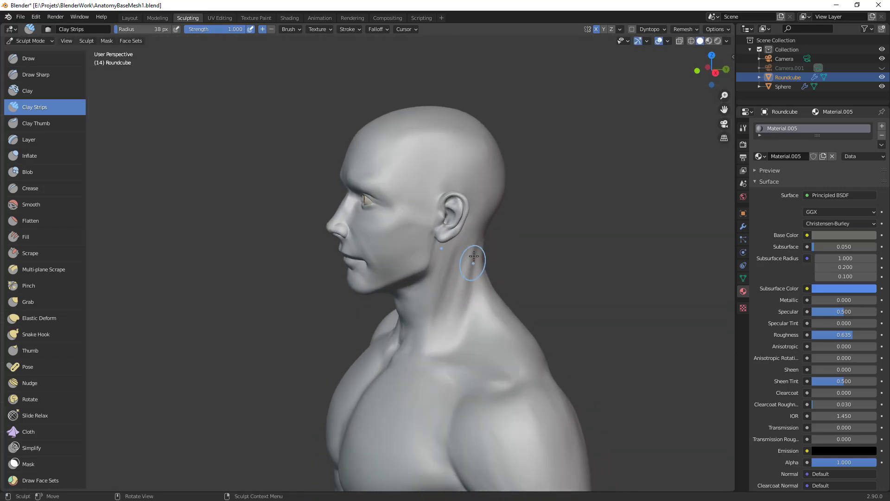
click(468, 277)
drag(472, 286, 469, 321)
drag(475, 270, 451, 358)
mouse_move(483, 318)
mouse_down()
mouse_move(464, 364)
mouse_move(508, 360)
mouse_up()
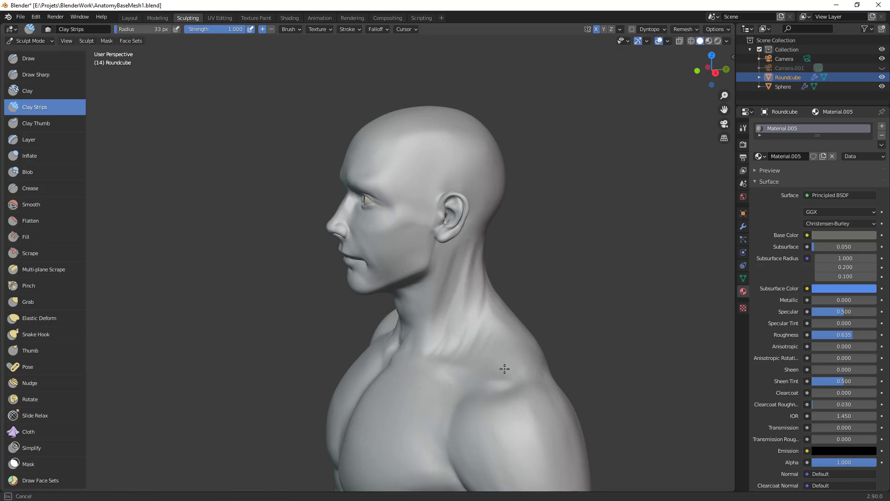
middle_drag(460, 295, 472, 323)
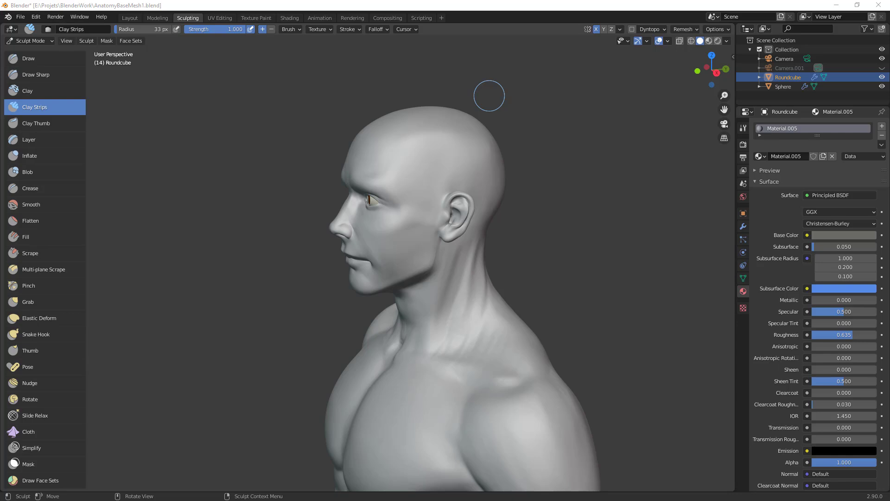
mouse_move(475, 261)
mouse_down()
mouse_move(453, 320)
mouse_move(471, 282)
mouse_up()
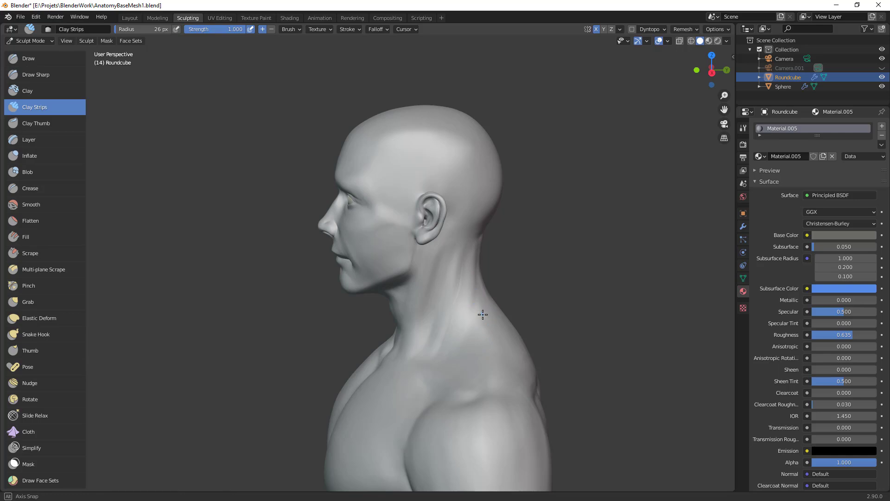
Step: Sculpt the trapezius and the area above the collarbone from side and top views with Clay Strips at 26 px radius
alt+drag(483, 314, 483, 325)
drag(476, 269, 475, 301)
mouse_move(458, 369)
mouse_down()
mouse_move(451, 380)
mouse_move(546, 262)
mouse_move(515, 273)
mouse_move(511, 307)
mouse_up()
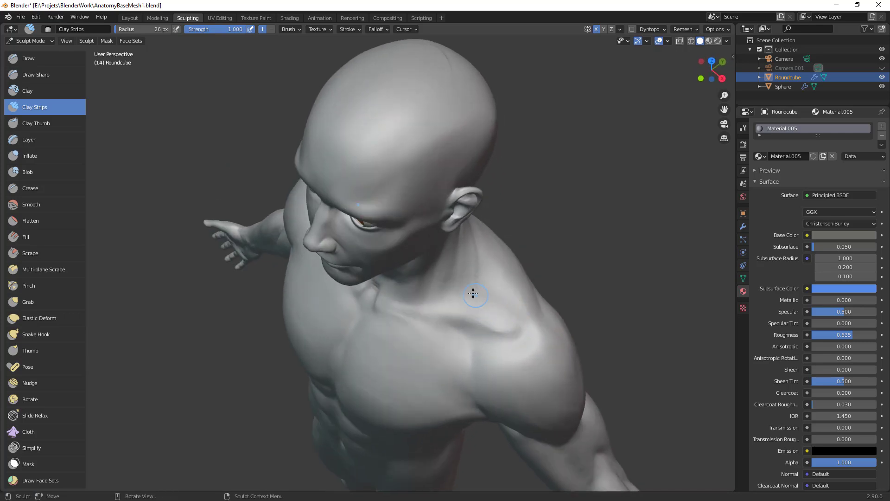
middle_drag(532, 334, 471, 301)
drag(471, 302, 472, 326)
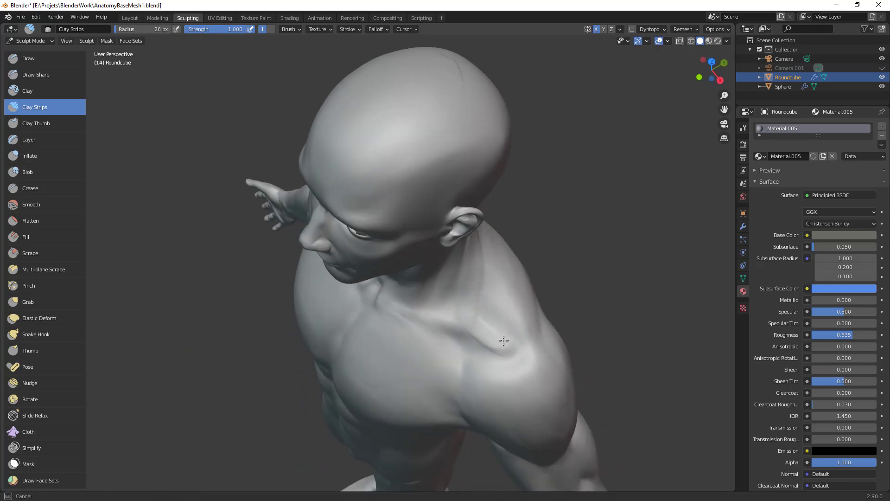
mouse_move(481, 254)
mouse_down()
mouse_move(493, 256)
mouse_move(504, 282)
mouse_up()
mouse_move(473, 318)
mouse_down()
mouse_move(479, 332)
mouse_move(456, 329)
mouse_move(504, 335)
mouse_move(395, 308)
mouse_up()
mouse_move(395, 308)
middle_down()
mouse_move(556, 296)
mouse_move(449, 314)
mouse_move(415, 240)
middle_up()
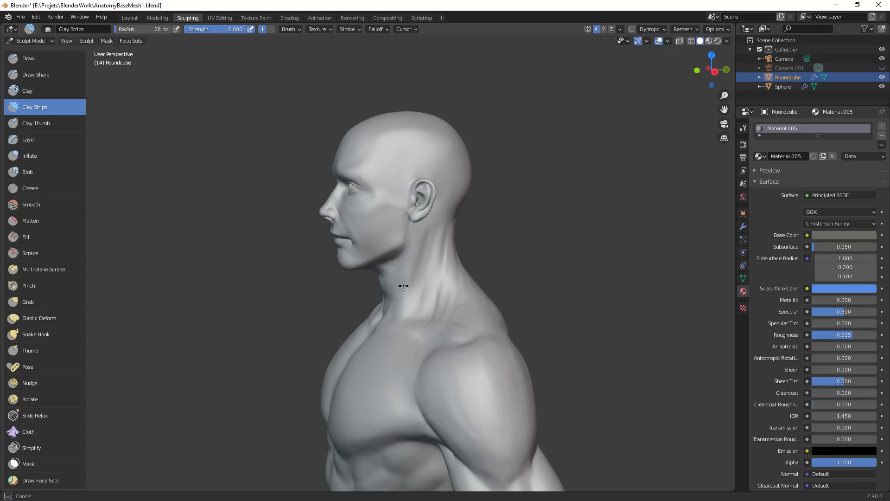
Step: Define the side of the neck below the jaw with Clay Strips at 24 px radius
middle_drag(404, 300, 429, 297)
key(f)
click(405, 300)
drag(406, 300, 401, 289)
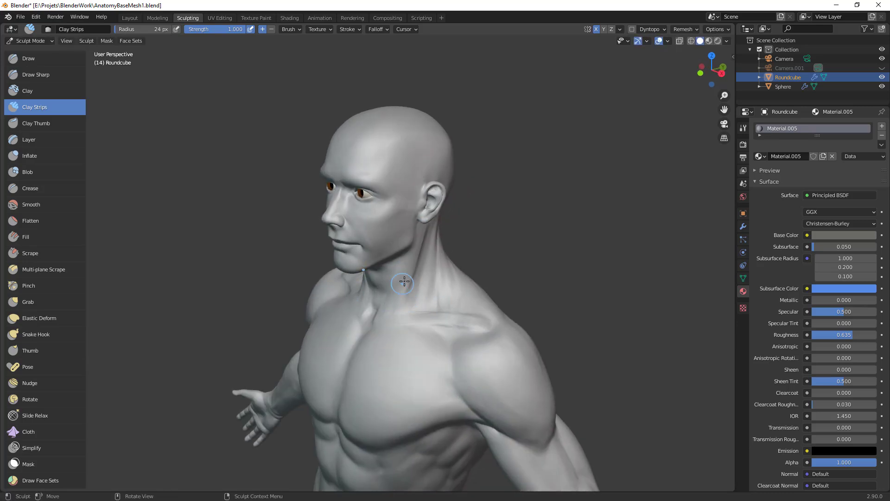
middle_drag(489, 274, 441, 328)
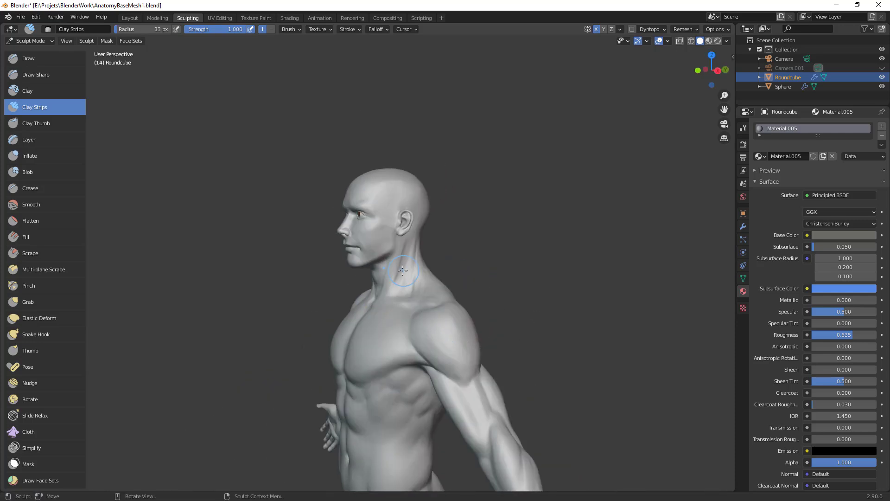
mouse_move(417, 271)
middle_down()
mouse_move(410, 304)
mouse_move(399, 260)
middle_up()
scroll(391, 278, up, 2)
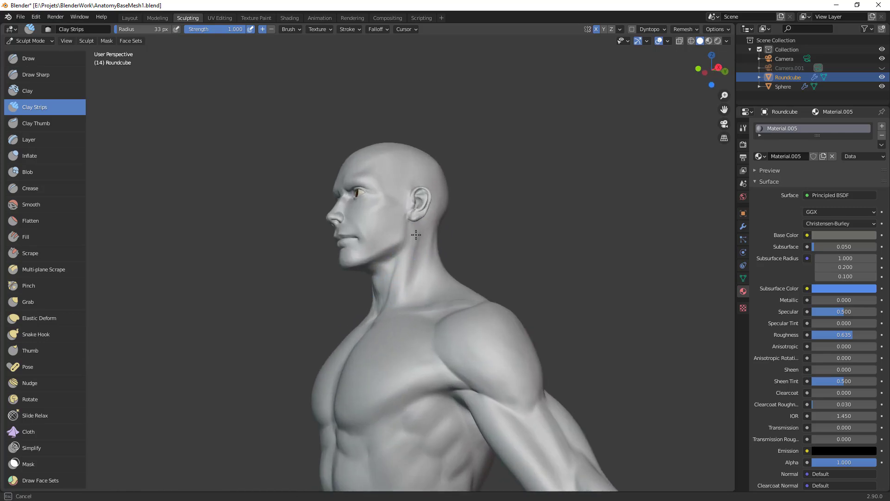
Step: Shape the neck-to-shoulder slopes from behind with the Grab brush at a radius of about 110 px
mouse_move(414, 264)
middle_down()
mouse_move(384, 286)
mouse_move(398, 324)
mouse_move(508, 288)
mouse_move(363, 292)
middle_up()
key(g)
key(f)
click(417, 320)
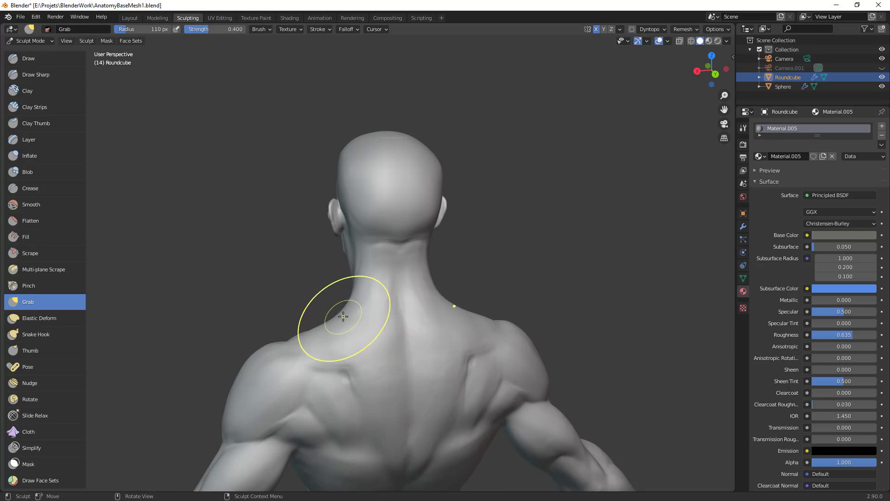
scroll(358, 318, down, 5)
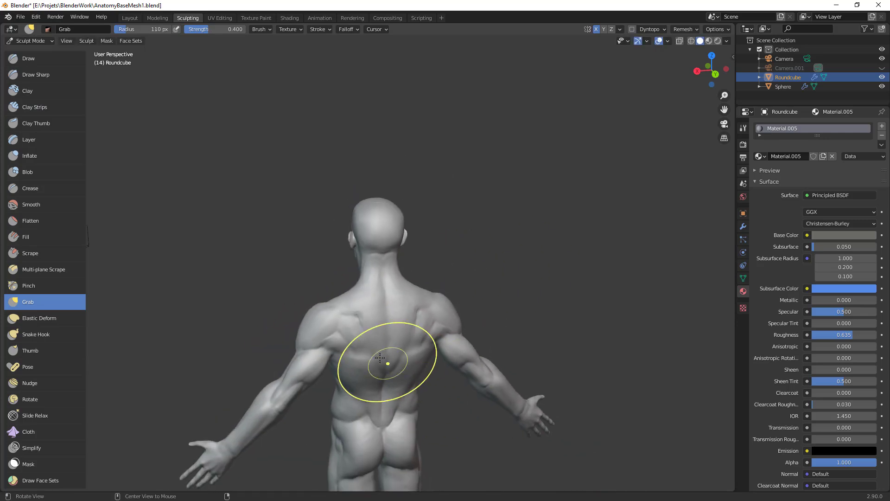
key(f)
click(350, 286)
mouse_move(369, 318)
middle_down()
mouse_move(527, 289)
mouse_move(373, 304)
middle_up()
scroll(509, 291, up, 4)
key(f)
click(378, 302)
Step: Set the Multires modifier's sculpt level to 3 and enlarge the Grab brush radius to 139 px
click(742, 229)
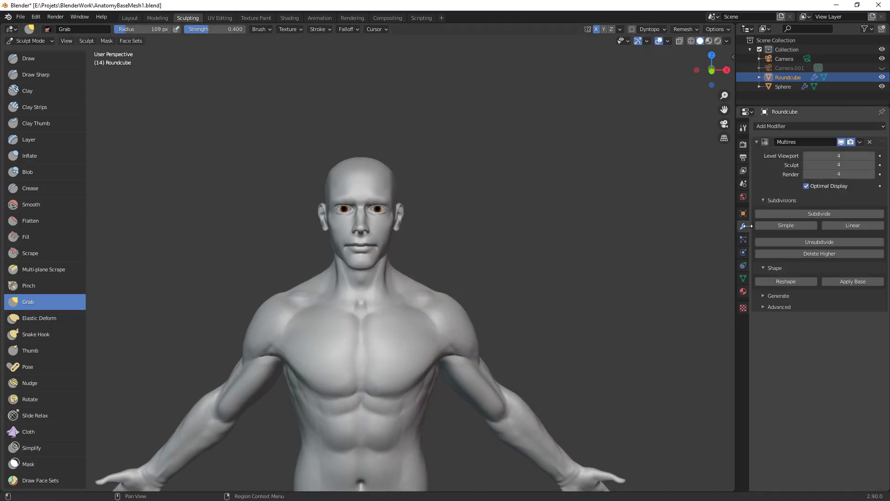
click(805, 165)
mouse_move(493, 352)
middle_down()
mouse_move(413, 294)
mouse_move(427, 291)
middle_up()
key(f)
click(417, 298)
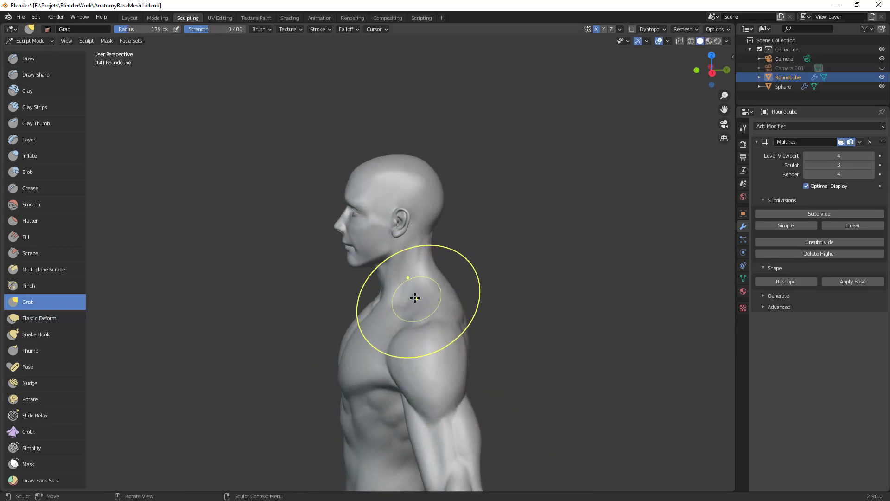
key(KP_3)
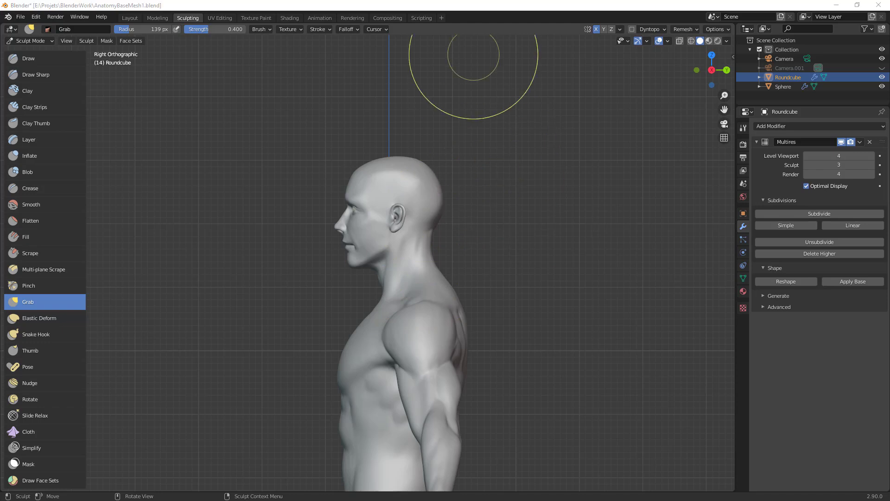
Step: Nudge the chest's front contour slightly forward and up in side view with the Grab brush
right_click(371, 314)
alt+shift+drag(499, 260, 523, 233)
key(f)
click(372, 350)
drag(369, 351, 363, 343)
key(f)
click(458, 260)
ctrl+middle_drag(413, 251, 408, 207)
Step: Refine the neck and shoulder forms from several angles with small Grab brush adjustments
key(f)
click(395, 246)
middle_drag(433, 239, 465, 249)
key(f)
click(410, 238)
middle_drag(431, 277, 394, 248)
middle_drag(338, 298, 443, 330)
drag(297, 235, 301, 232)
key(f)
click(332, 229)
Step: Adjust the area around the neck base and collarbone with the Grab brush at 119 px radius
ctrl+middle_drag(414, 316, 412, 369)
middle_drag(453, 339, 324, 311)
ctrl+middle_drag(366, 288, 394, 241)
key(f)
click(439, 254)
mouse_move(457, 266)
middle_down()
mouse_move(430, 318)
mouse_move(419, 292)
middle_up()
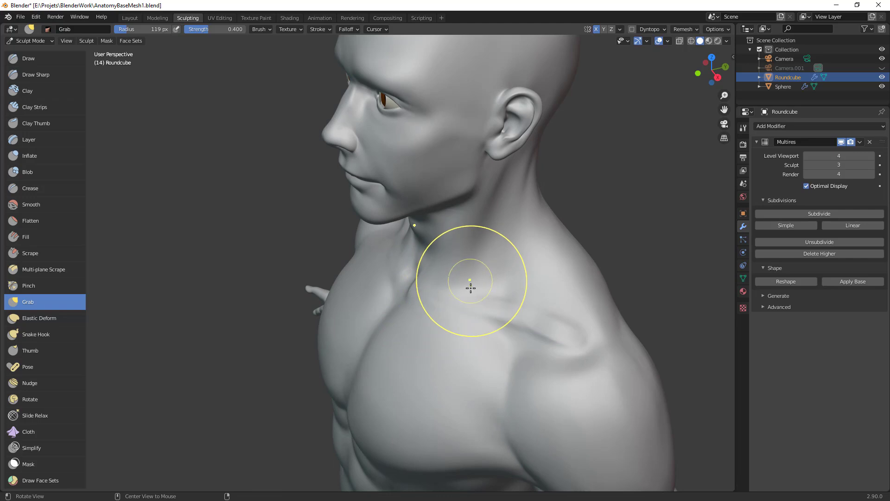
Step: Build up the inner end of the collarbone beside the throat notch with Clay Strips at 22 px radius
middle_drag(472, 302, 427, 301)
mouse_move(469, 335)
middle_down()
mouse_move(516, 299)
mouse_move(398, 248)
middle_up()
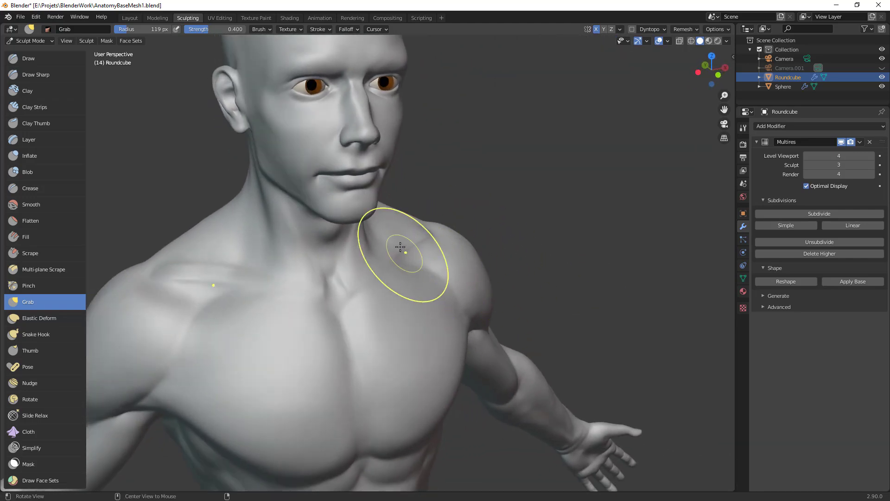
key(c)
key(f)
click(350, 253)
key(f)
click(365, 257)
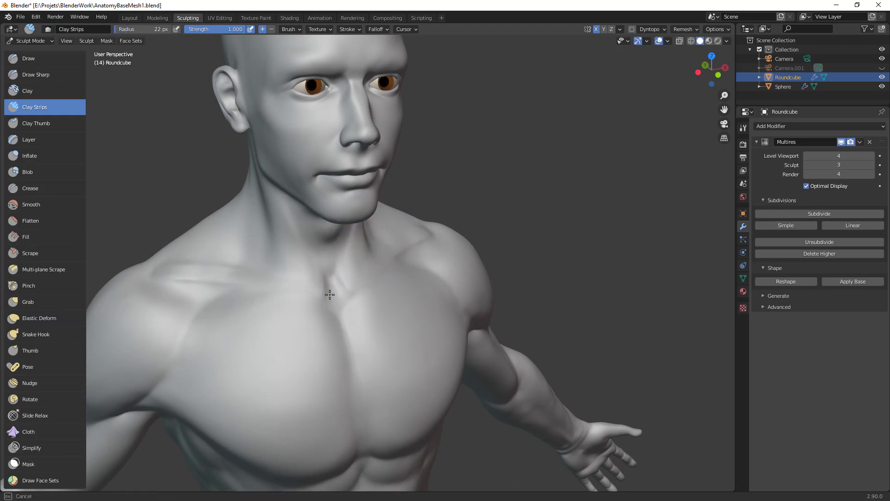
Step: Refine the inner collarbone with Clay Strips at 24 px radius, undoing the last carving stroke
middle_drag(375, 283, 368, 264)
key(f)
click(368, 257)
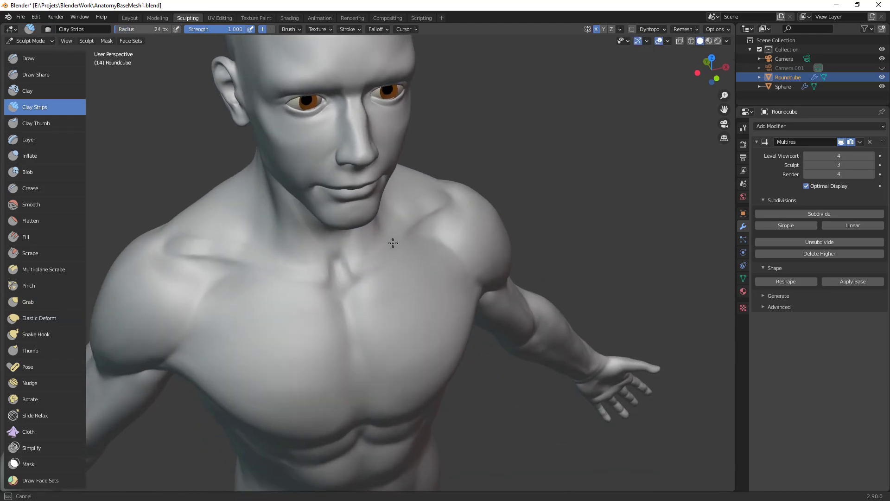
ctrl+drag(377, 253, 380, 251)
key(ctrl+z)
Step: Sculpt the collarbones from the sternum out to the shoulders from above with Clay Strips and check them from the front quarter
middle_drag(376, 253, 496, 195)
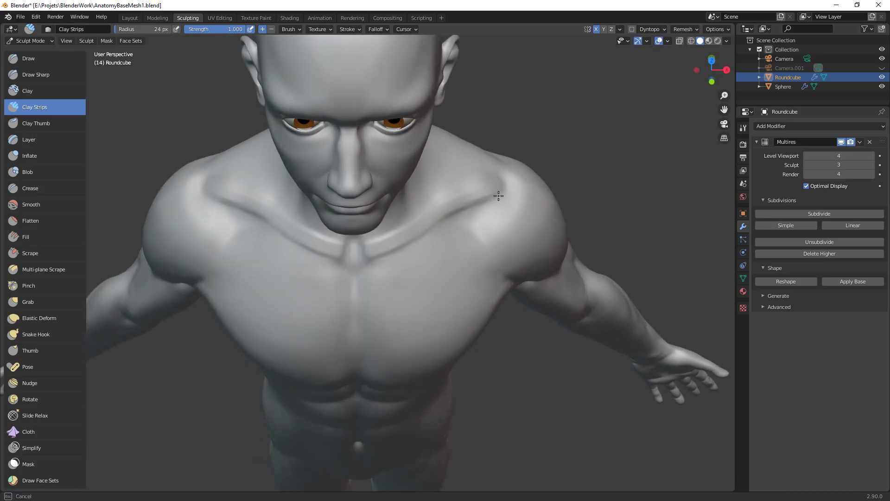
middle_drag(374, 249, 376, 248)
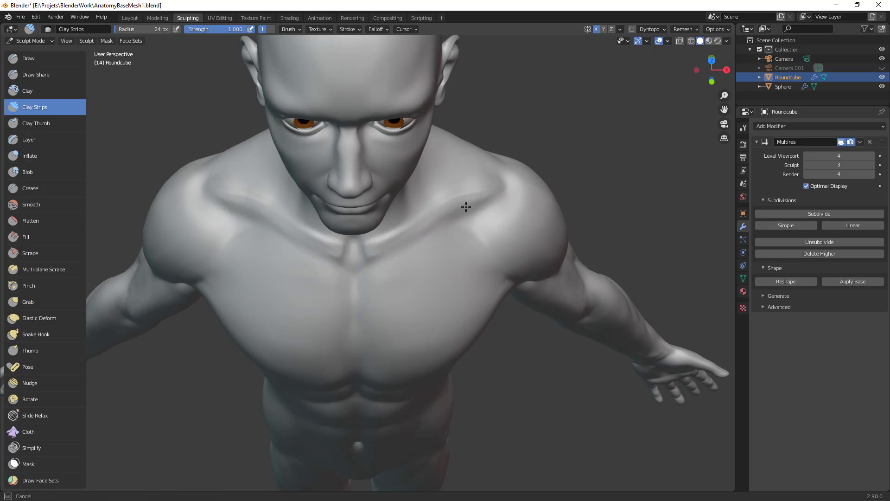
drag(445, 217, 494, 184)
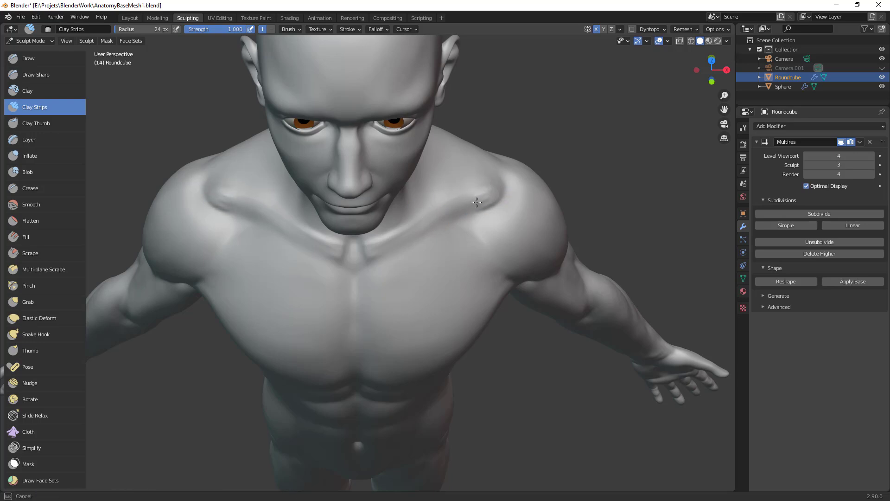
mouse_move(501, 190)
mouse_down()
mouse_move(485, 191)
mouse_move(502, 187)
mouse_move(488, 205)
mouse_up()
mouse_move(482, 324)
middle_down()
mouse_move(455, 261)
mouse_move(462, 271)
middle_up()
scroll(459, 276, down, 2)
scroll(479, 259, up, 2)
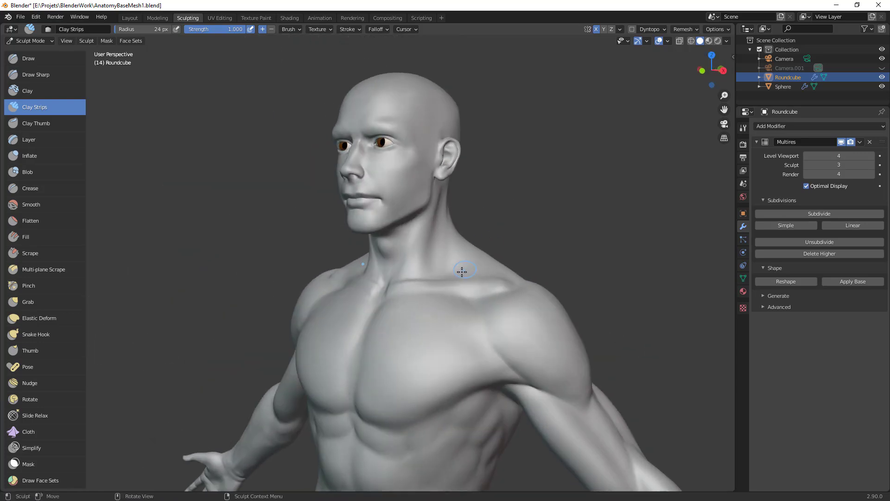
Step: Pull the inner collarbone toward the throat with the Grab brush at 99 px, and adjust its outer end at 63 px
key(g)
key(f)
click(457, 274)
drag(427, 278, 408, 279)
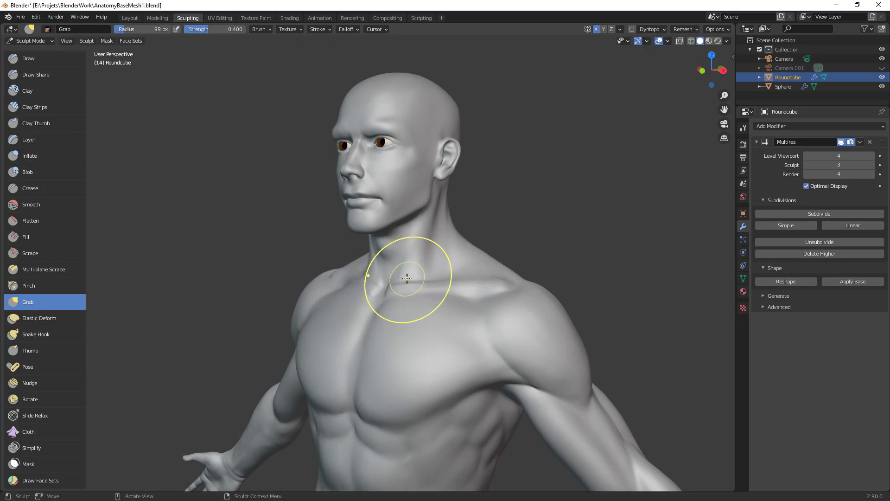
key(f)
click(434, 278)
drag(493, 276, 492, 276)
mouse_move(491, 276)
middle_down()
mouse_move(508, 310)
mouse_move(457, 342)
middle_up()
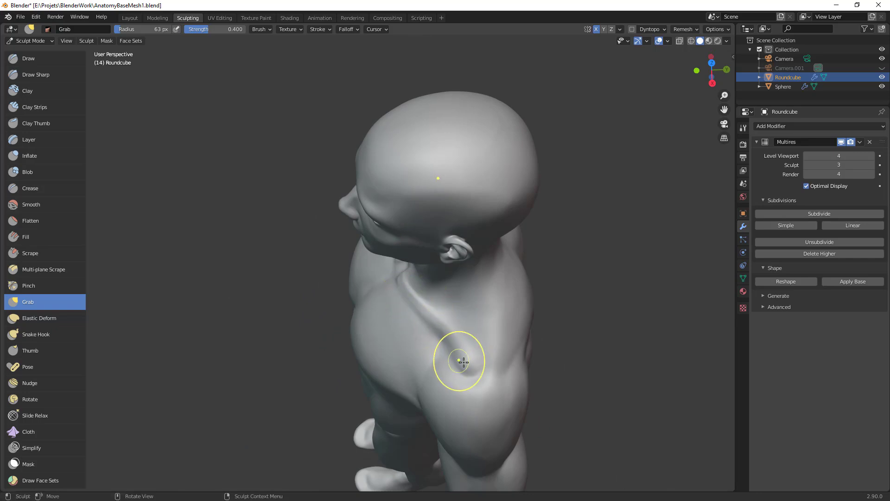
middle_drag(485, 361, 459, 293)
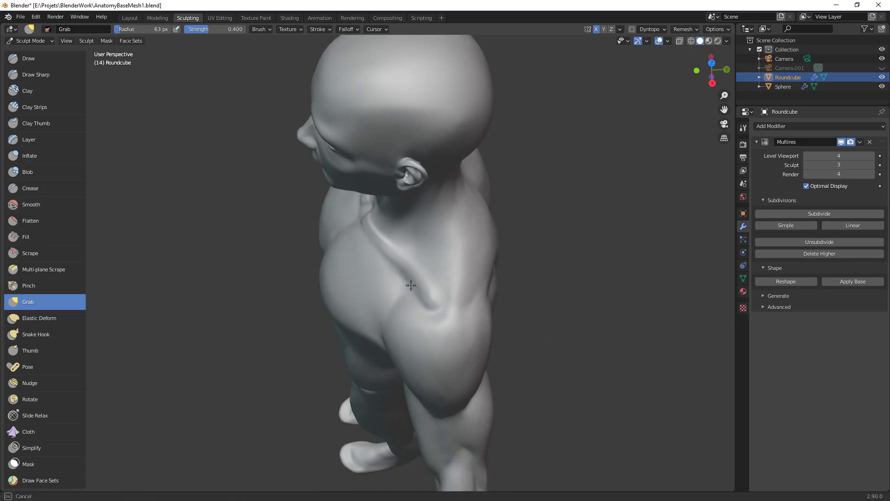
middle_drag(435, 293, 415, 290)
Step: Adjust the collarbone, lower neck and throat notch with the Grab brush, reducing the radius to 43 px for the notch
mouse_move(468, 292)
middle_down()
mouse_move(386, 308)
mouse_move(360, 283)
mouse_move(447, 325)
mouse_move(563, 278)
middle_up()
key(f)
click(393, 279)
mouse_move(410, 254)
mouse_down()
mouse_move(435, 234)
mouse_move(421, 237)
mouse_move(423, 272)
mouse_move(429, 245)
mouse_up()
key(f)
click(410, 263)
key(f)
click(348, 230)
drag(334, 209, 328, 223)
key(bracketleft)
drag(311, 260, 315, 270)
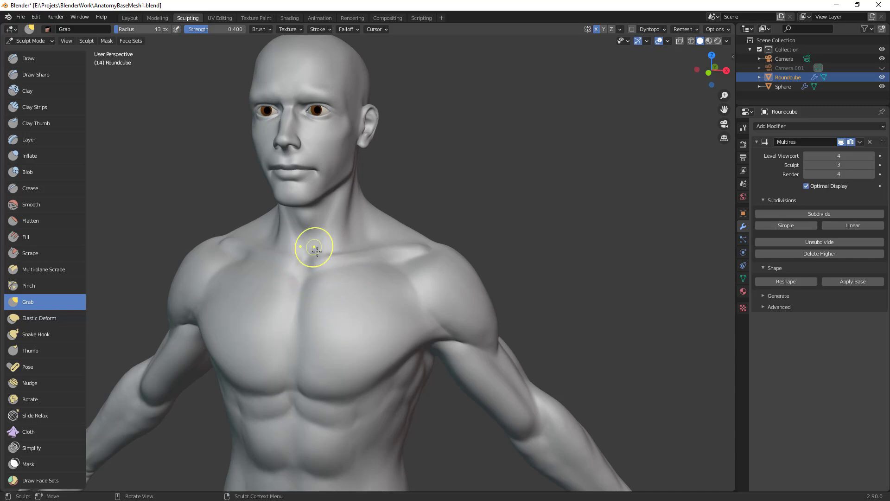
Step: Examine the neck base, collarbones and shoulders from the front, side and above with a smaller Grab brush
key(bracketleft)
key(bracketleft)
key(bracketleft)
mouse_move(303, 255)
middle_down()
mouse_move(334, 264)
mouse_move(311, 263)
middle_up()
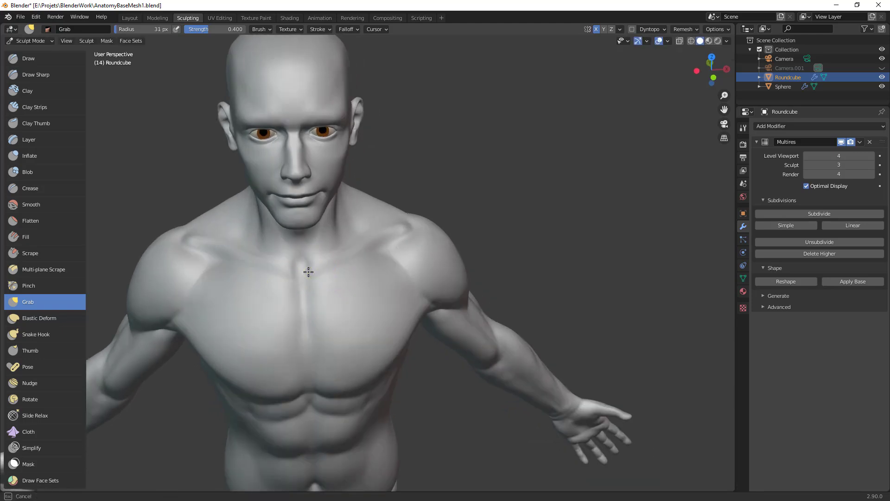
middle_drag(313, 385, 311, 263)
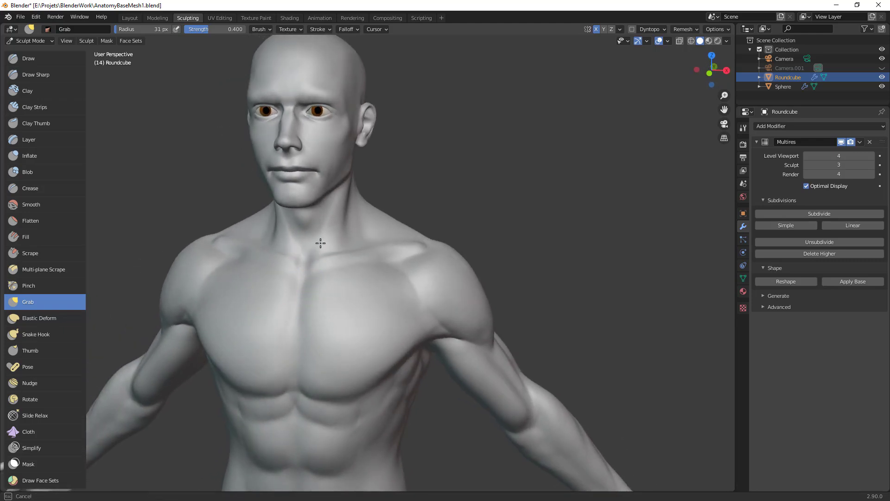
middle_drag(392, 209, 386, 162)
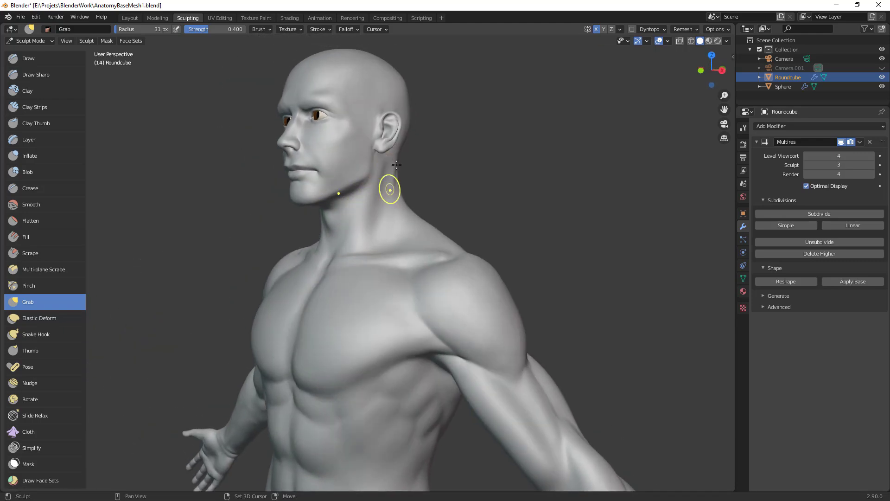
mouse_move(419, 195)
middle_down()
mouse_move(407, 213)
mouse_move(445, 148)
middle_up()
mouse_move(422, 252)
middle_down()
mouse_move(473, 271)
mouse_move(385, 301)
mouse_move(408, 310)
mouse_move(451, 276)
mouse_move(397, 244)
middle_up()
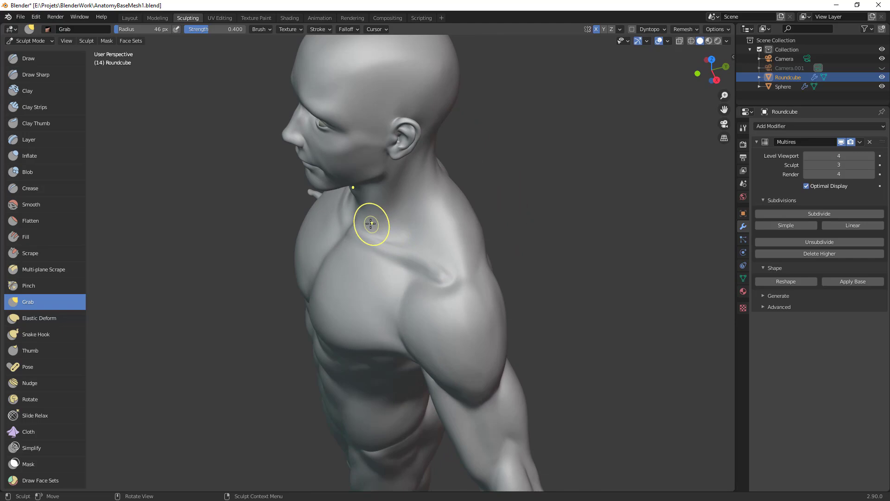
mouse_move(415, 237)
middle_down()
mouse_move(349, 240)
mouse_move(294, 228)
middle_up()
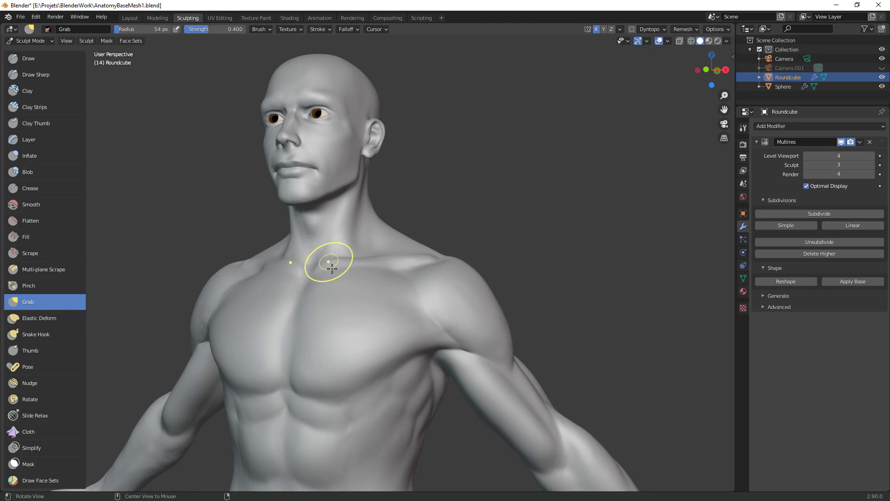
middle_drag(324, 263, 433, 269)
mouse_move(324, 259)
middle_down()
mouse_move(369, 241)
mouse_move(369, 227)
middle_up()
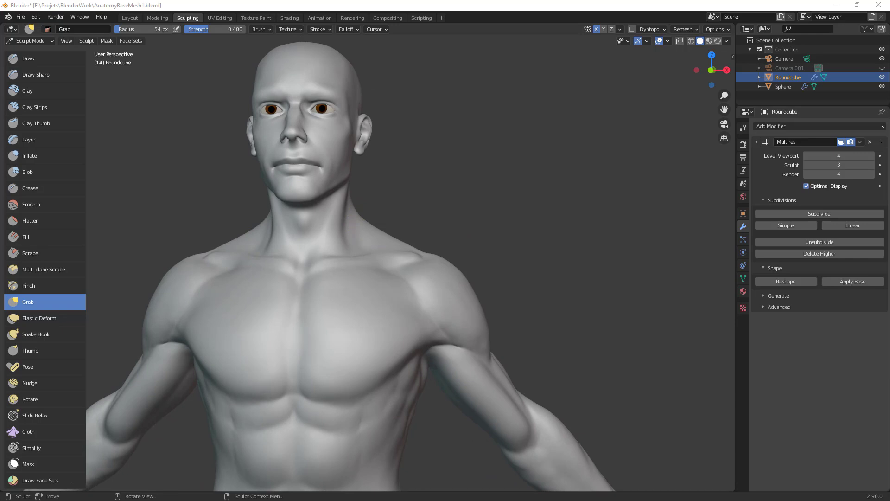
click(411, 216)
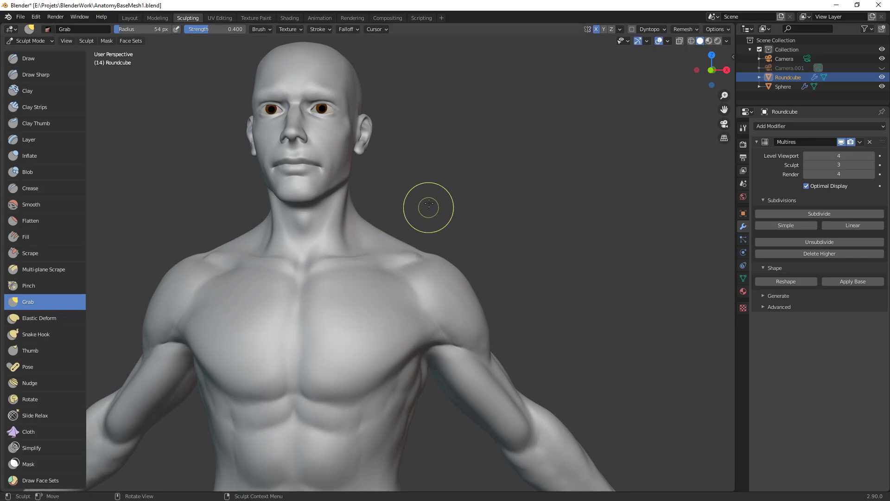
middle_drag(376, 201, 366, 167)
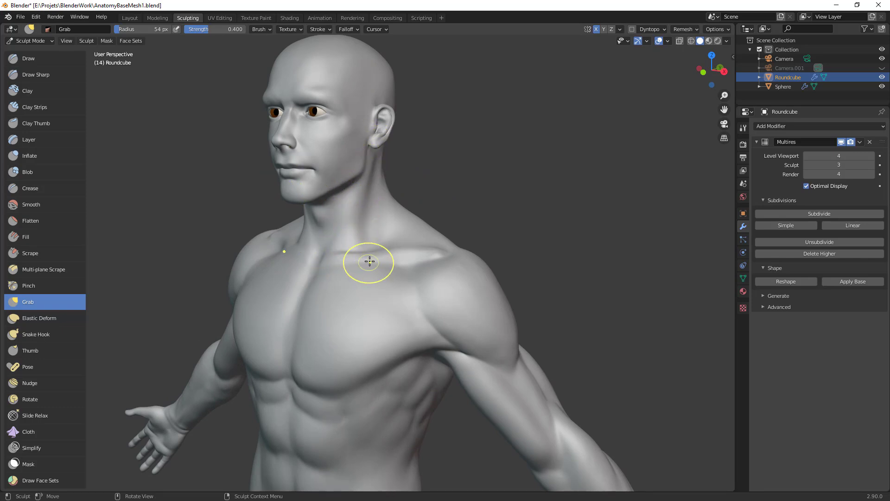
Step: Carve the front edge of the neck muscle down to the throat notch with the Crease brush and set its radius to 26 px
scroll(338, 190, up, 2)
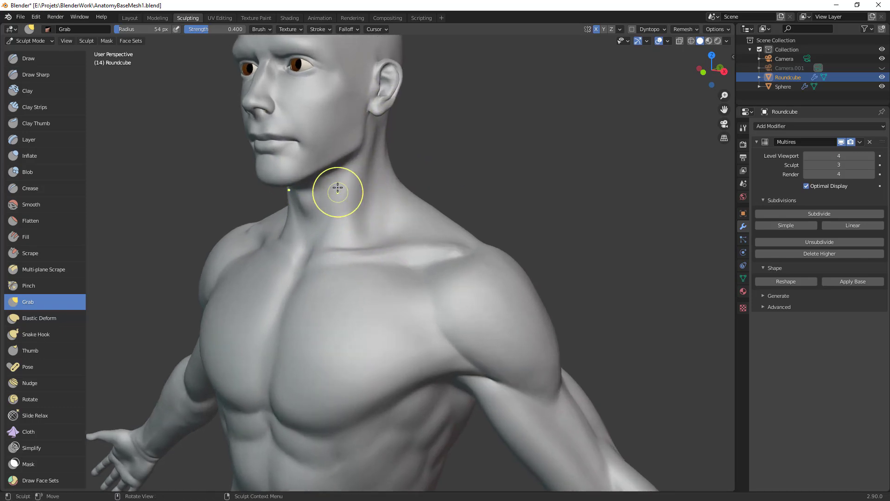
key(c)
key(shift+c)
middle_drag(342, 198, 346, 189)
drag(327, 185, 296, 256)
drag(321, 201, 299, 256)
middle_drag(299, 257, 318, 277)
key(f)
click(295, 246)
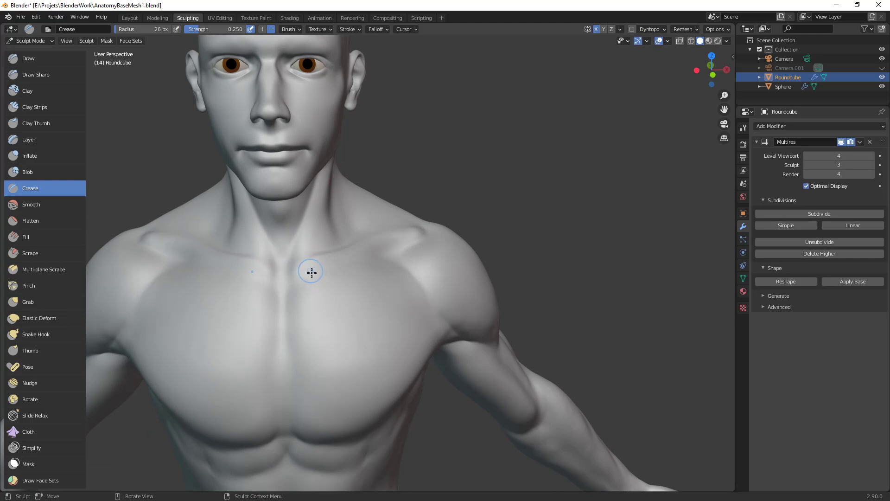
Step: Crease the side of the neck behind the long neck muscle at 26 px radius
mouse_move(342, 242)
middle_down()
mouse_move(334, 232)
mouse_move(371, 230)
middle_up()
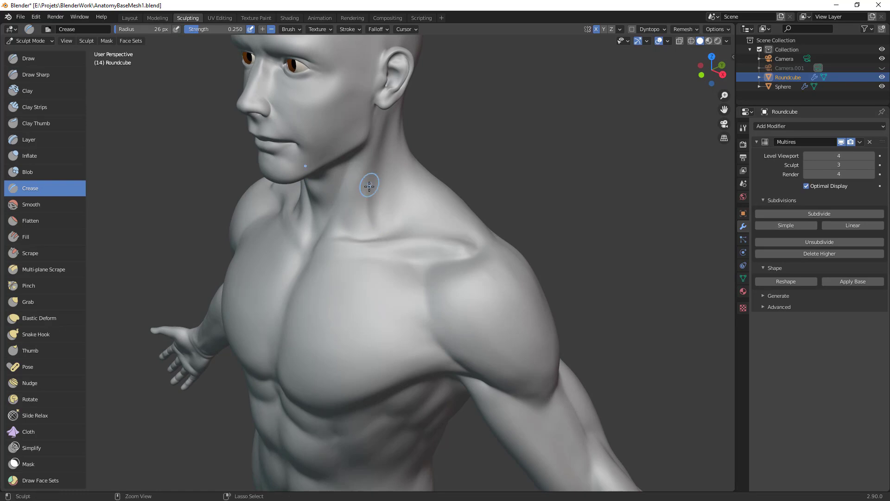
drag(379, 170, 407, 189)
ctrl+middle_drag(407, 190, 428, 453)
mouse_move(375, 302)
middle_down()
mouse_move(423, 277)
mouse_move(368, 185)
middle_up()
middle_drag(328, 225, 311, 242)
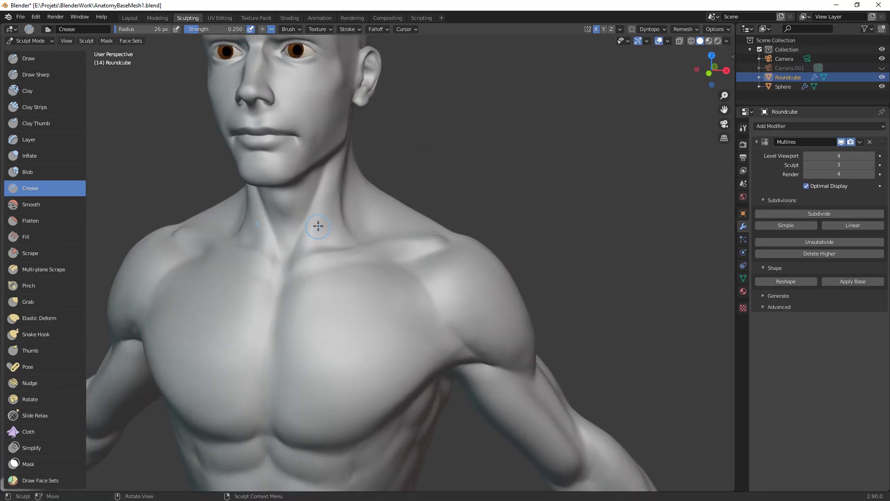
Step: Sharpen the lower end of the neck muscle at the throat notch with the Crease brush at 13 px radius
key(f)
click(311, 241)
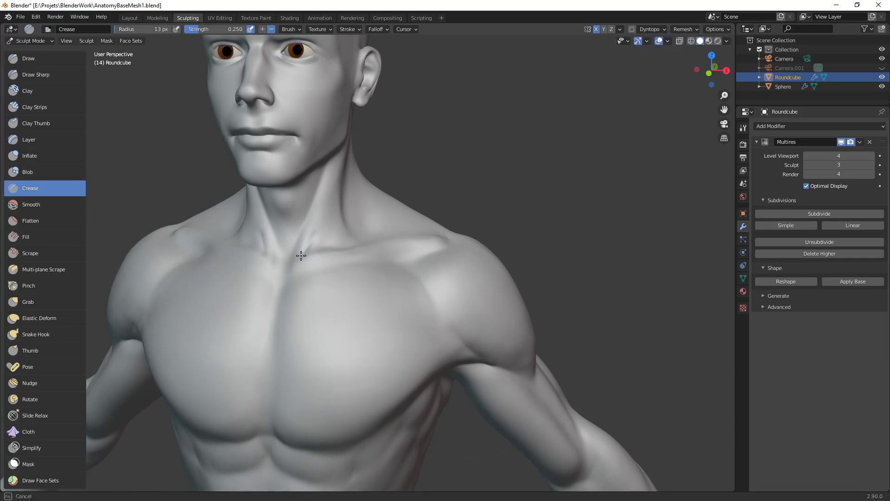
middle_drag(324, 215, 320, 236)
key(f)
click(316, 224)
Step: Examine the neck, shoulders and torso from the front quarter and the side, switching to the Grab brush
ctrl+middle_drag(385, 210, 347, 399)
middle_drag(464, 278, 386, 185)
middle_drag(411, 223, 507, 221)
ctrl+middle_drag(478, 274, 438, 330)
mouse_move(435, 281)
middle_down()
mouse_move(414, 265)
mouse_move(309, 278)
middle_up()
ctrl+middle_drag(432, 229, 439, 174)
key(g)
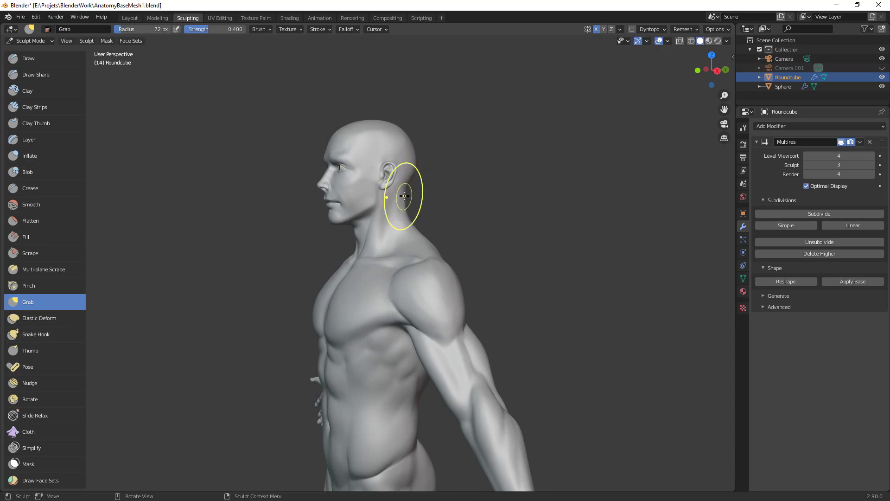
middle_drag(403, 197, 425, 185)
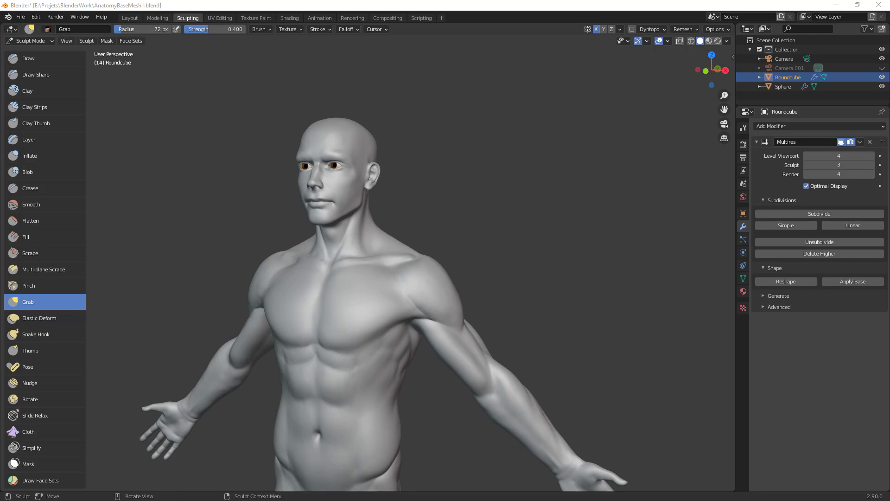
middle_drag(459, 137, 516, 169)
Step: Reshape the outer eye corner and eyelids from below with the Grab brush at 100 px, and reduce its radius to 77 px
mouse_move(461, 176)
shift+middle_down()
mouse_move(503, 254)
mouse_move(522, 229)
mouse_move(512, 153)
mouse_move(565, 243)
mouse_move(596, 243)
shift+middle_up()
ctrl+middle_drag(596, 242, 522, 183)
key(f)
click(507, 181)
drag(474, 180, 454, 182)
click(454, 183)
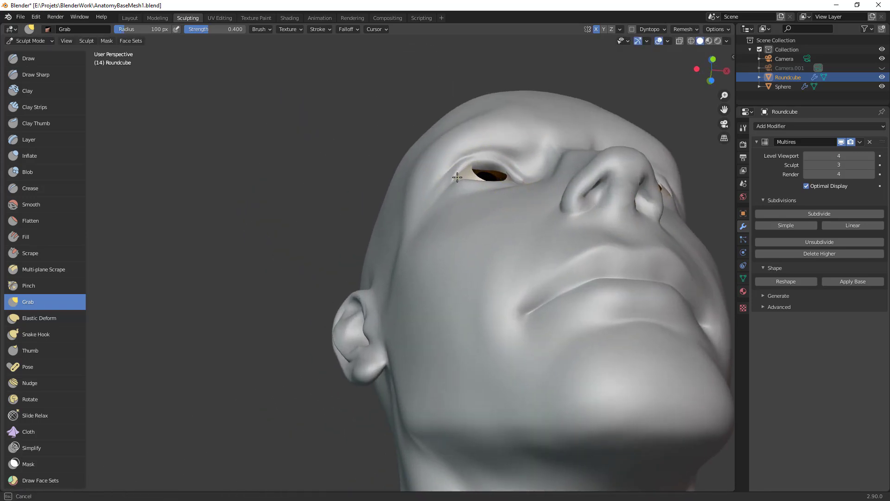
middle_drag(532, 175, 529, 256)
drag(524, 269, 519, 274)
shift+middle_drag(626, 283, 548, 252)
key(f)
click(417, 234)
middle_drag(417, 235, 474, 218)
Step: Switch to Object Mode and move the mirrored eyeballs inward along their local X axis by about 0.012 m
key(ctrl+Tab)
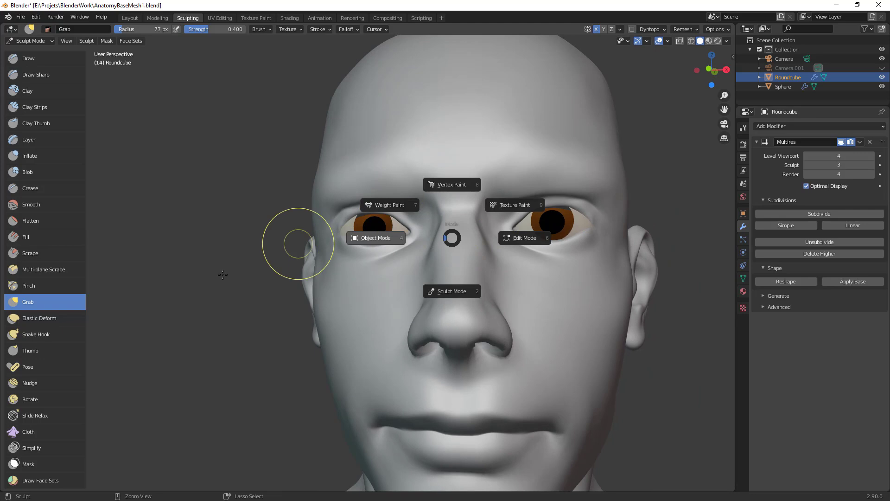
click(391, 243)
click(371, 235)
middle_drag(537, 257, 539, 268)
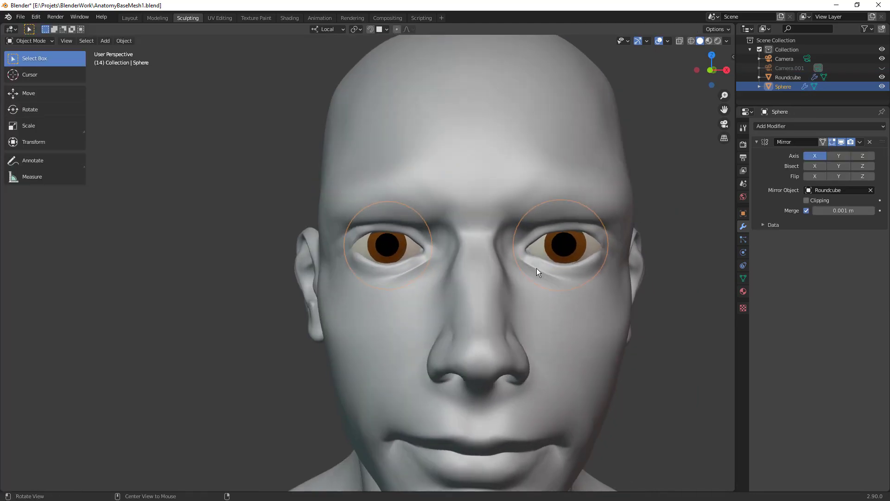
key(g)
key(x)
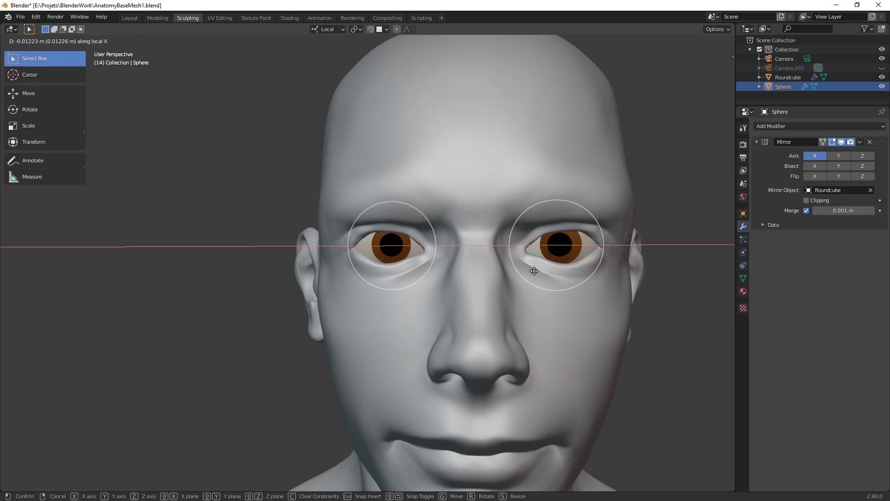
click(535, 274)
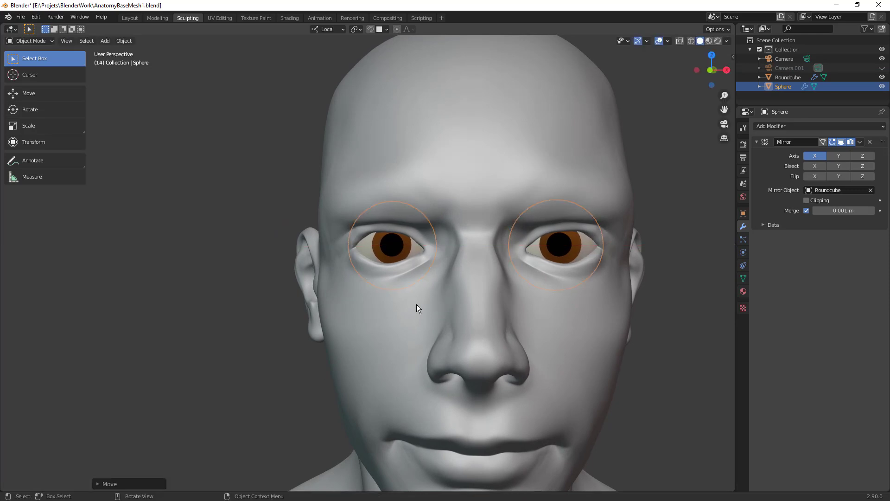
Step: Check the eye fit, rescale the eyeballs and shift them again along their local X axis
key(alt+a)
mouse_move(493, 289)
middle_down()
mouse_move(521, 329)
mouse_move(516, 314)
mouse_move(557, 270)
mouse_move(541, 286)
mouse_move(485, 230)
mouse_move(482, 156)
mouse_move(431, 193)
middle_up()
key(ctrl+z)
key(s)
click(556, 266)
key(g)
key(x)
click(552, 271)
Step: Return the head mesh to Sculpt Mode and adjust the upper eyelid from below with the Grab brush at 114 px
click(521, 287)
key(ctrl+Tab)
click(487, 283)
scroll(441, 154, up, 3)
key(f)
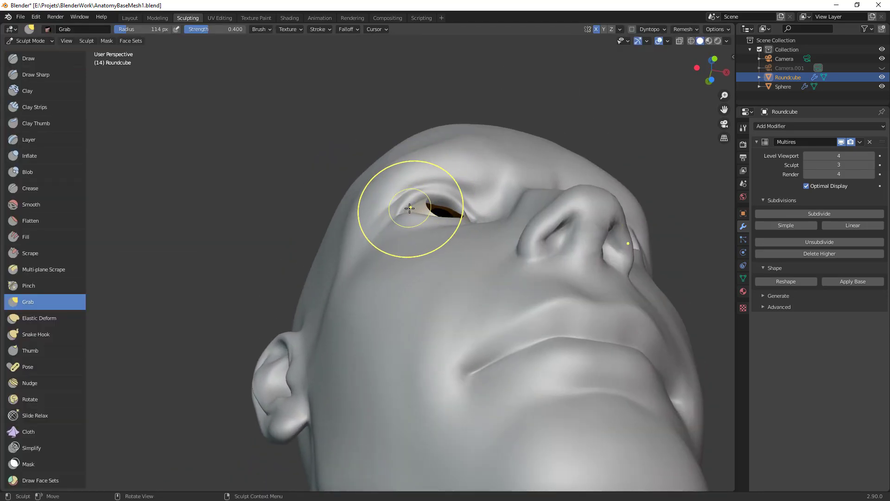
click(436, 194)
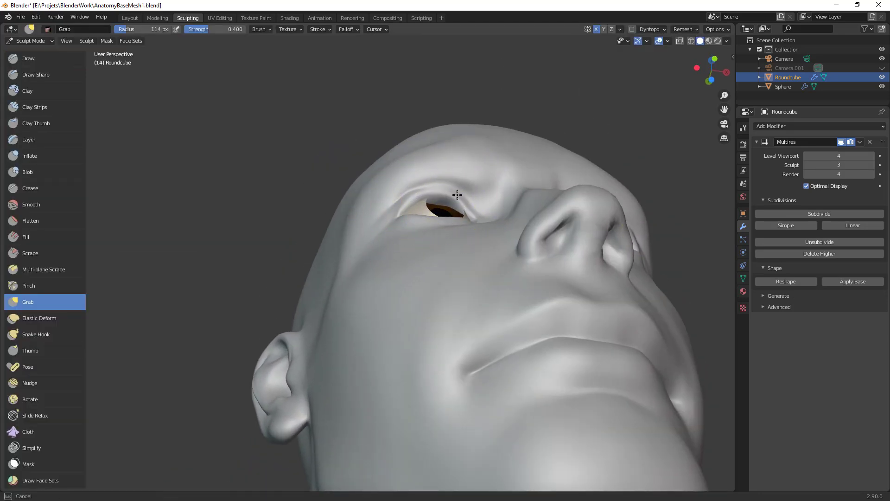
Step: Refit the eyelids around the eyeball with short Grab strokes at adjusted radii, including the outer eye corner
mouse_move(439, 213)
middle_down()
mouse_move(461, 353)
mouse_move(464, 324)
mouse_move(478, 318)
middle_up()
key(f)
click(449, 351)
drag(481, 327, 484, 325)
mouse_move(511, 320)
middle_down()
mouse_move(518, 314)
mouse_move(477, 282)
mouse_move(508, 227)
middle_up()
key(f)
click(489, 263)
key(f)
click(490, 266)
drag(440, 266, 441, 256)
Step: Refine the upper eyelid from below and the outer eye corner from the front quarter, setting the Grab radius to 77 px
middle_drag(455, 294, 453, 206)
drag(450, 198, 453, 194)
middle_drag(489, 192, 492, 200)
alt+drag(492, 200, 485, 200)
mouse_move(472, 201)
mouse_down()
mouse_move(504, 267)
mouse_move(514, 243)
mouse_up()
drag(436, 265, 415, 265)
key(f)
click(460, 261)
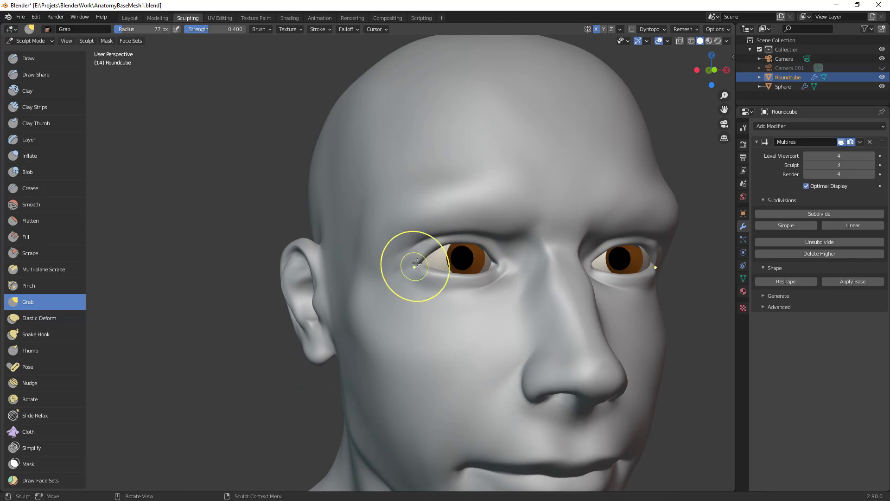
Step: Reshape the upper eyelid arch and the inner eye corner from below at 77 px, and make another Grab stroke at 85 px
alt+drag(486, 237, 481, 147)
shift+middle_drag(475, 115, 458, 136)
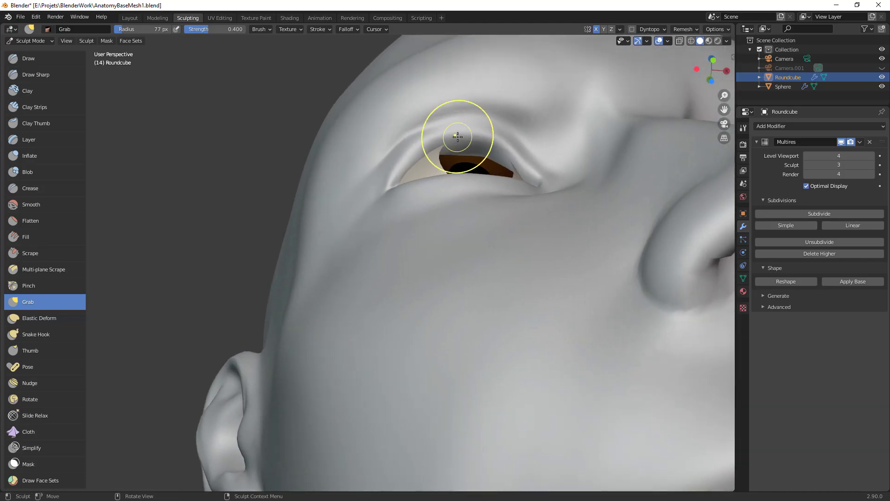
drag(469, 140, 474, 131)
drag(412, 145, 402, 142)
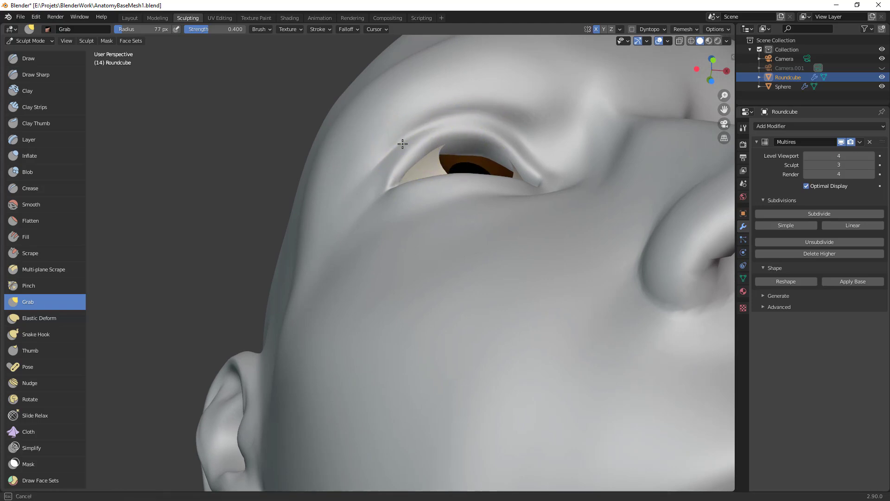
drag(531, 160, 542, 178)
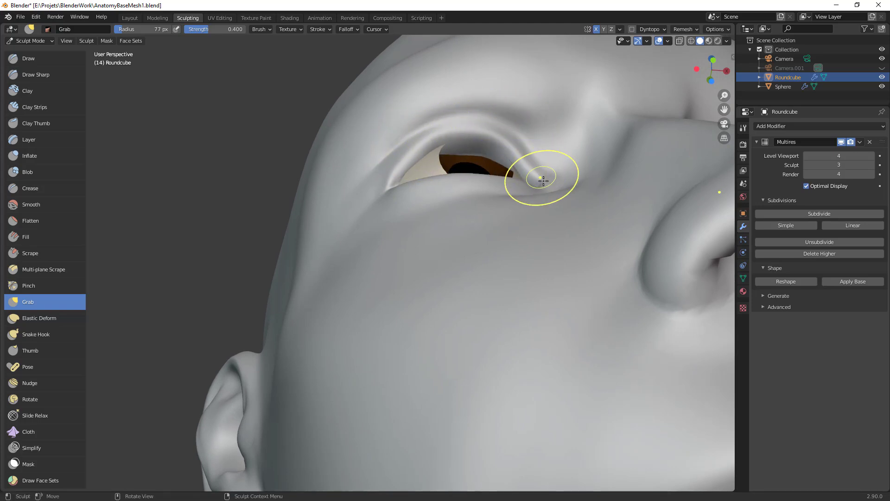
middle_drag(548, 182, 586, 248)
key(bracketright)
drag(559, 341, 547, 333)
scroll(552, 377, down, 7)
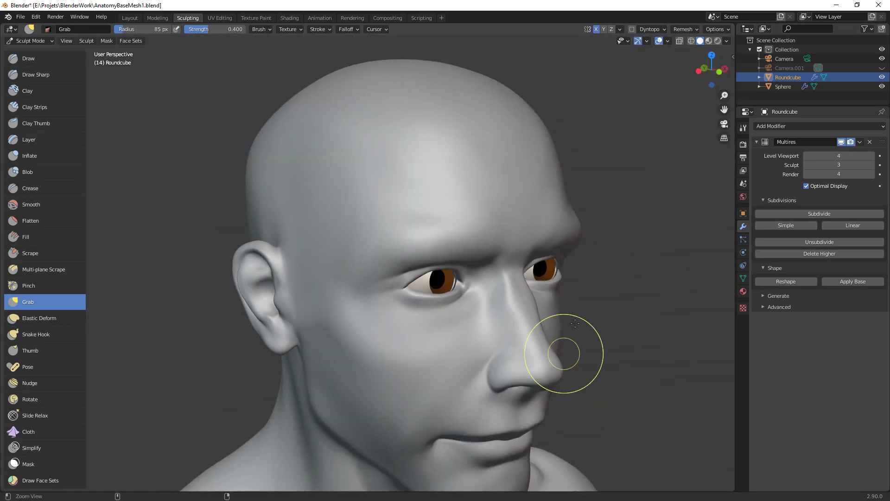
Step: Adjust the eye area with a short Grab stroke, and reshape the temple and upper cheek in profile at 185 px radius
middle_drag(562, 449, 470, 436)
ctrl+middle_drag(503, 325, 527, 242)
key(f)
click(533, 267)
mouse_move(519, 260)
mouse_down()
mouse_move(508, 266)
mouse_move(513, 261)
mouse_up()
mouse_move(513, 261)
middle_down()
mouse_move(525, 240)
mouse_move(500, 265)
mouse_move(441, 270)
mouse_move(449, 255)
middle_up()
key(f)
click(474, 255)
key(f)
click(391, 249)
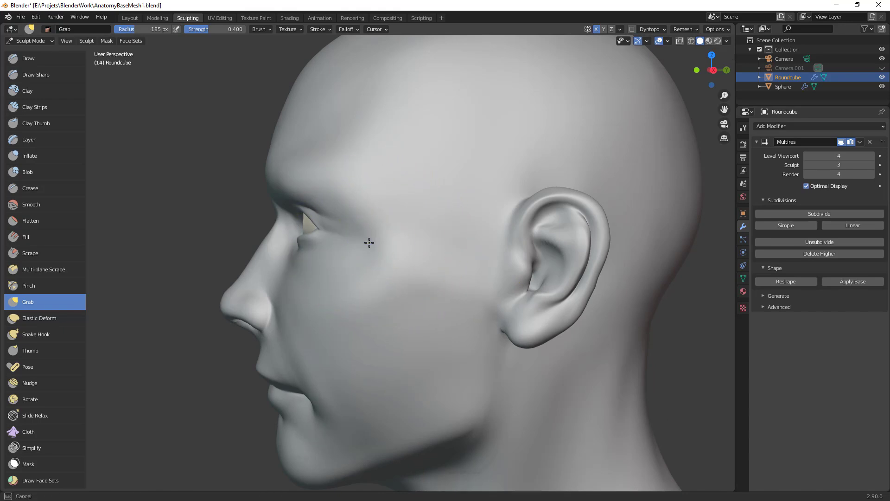
middle_drag(388, 248, 583, 253)
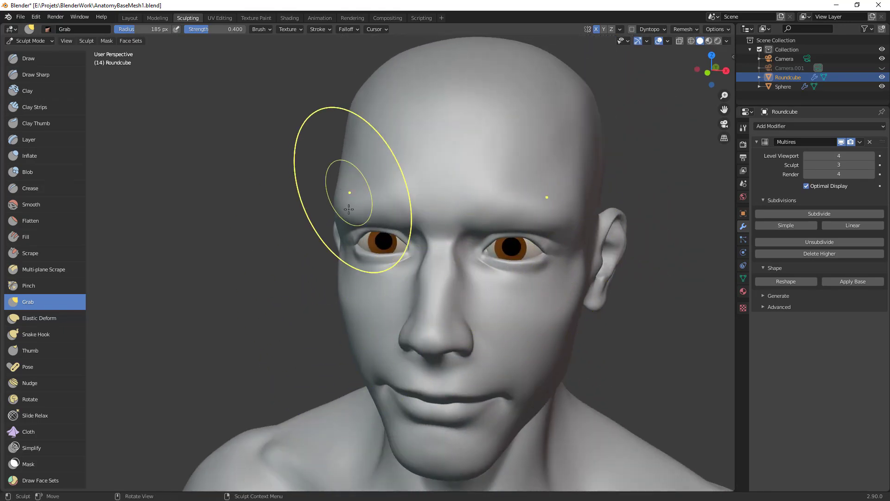
Step: Adjust the side of the face near the ear with the Grab brush at 116 px, and reduce its radius to 90 px
middle_drag(351, 264, 411, 284)
key(f)
click(439, 292)
click(337, 282)
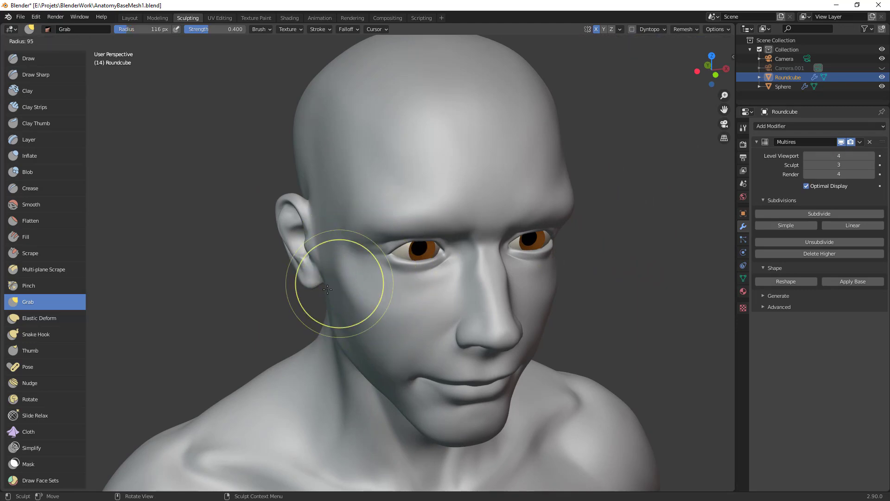
ctrl+middle_drag(482, 277, 487, 336)
middle_drag(487, 337, 398, 333)
ctrl+middle_drag(445, 313, 477, 280)
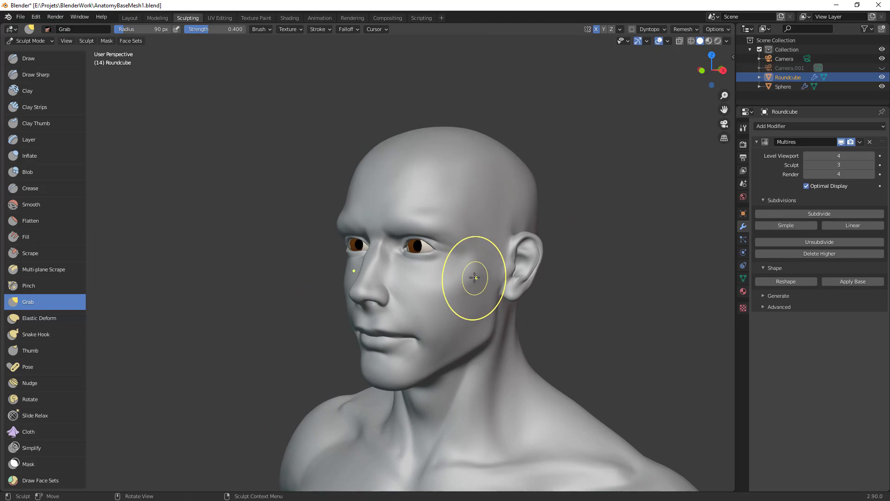
Step: Reduce the Grab brush radius to 64 px and further to 56 px for the eye and brow area
scroll(461, 233, up, 3)
key(f)
click(429, 247)
mouse_move(457, 230)
middle_down()
mouse_move(485, 243)
mouse_move(448, 296)
mouse_move(522, 290)
mouse_move(534, 266)
mouse_move(495, 260)
mouse_move(503, 287)
mouse_move(483, 294)
mouse_move(533, 278)
mouse_move(481, 288)
middle_up()
scroll(505, 260, up, 1)
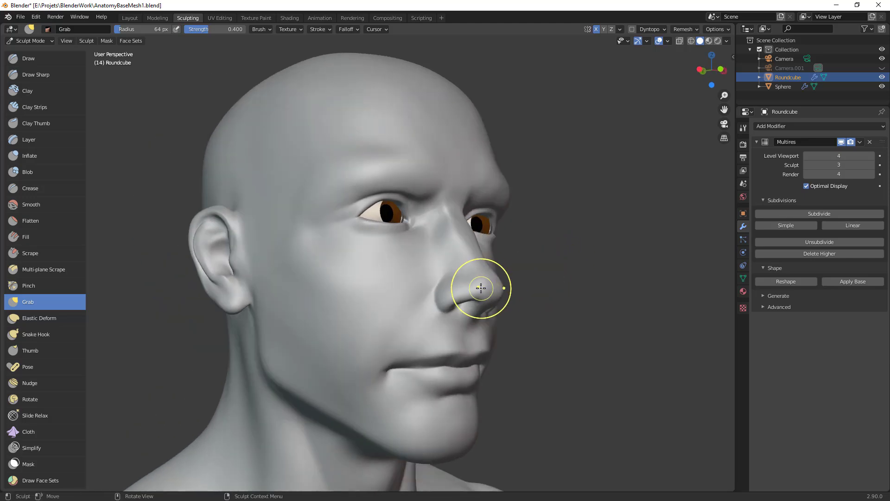
middle_drag(526, 261, 431, 228)
key(f)
click(464, 232)
key(f)
click(457, 206)
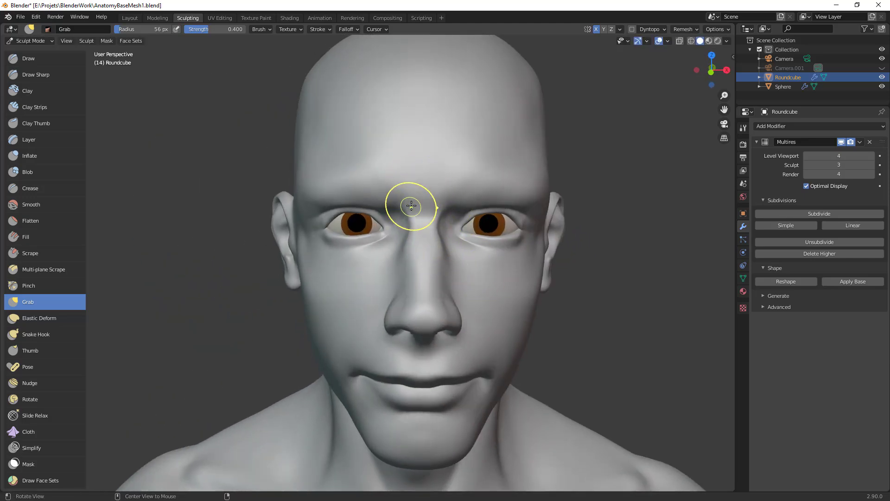
Step: Carve the upper eyelid fold from the inner corner outward with the Crease brush, reducing its radius to 25 px and 15 px
key(shift+c)
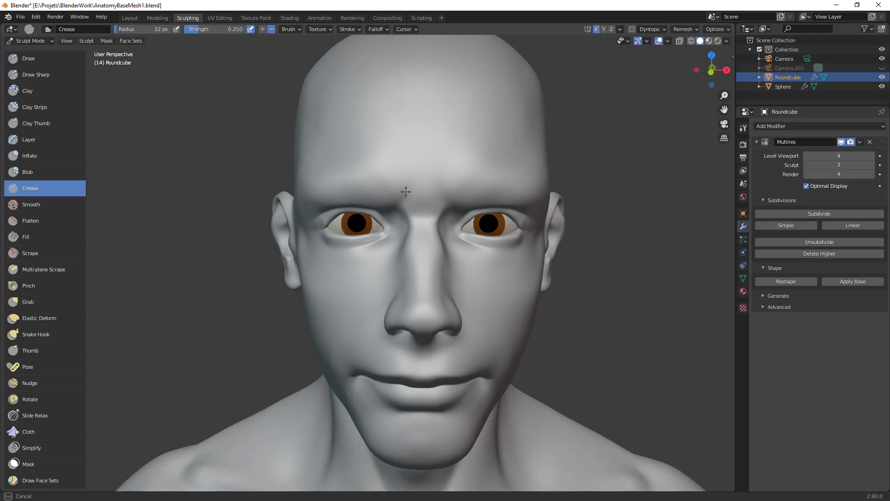
middle_drag(499, 286, 521, 251)
mouse_move(481, 216)
shift+middle_down()
mouse_move(499, 241)
mouse_move(485, 208)
shift+middle_up()
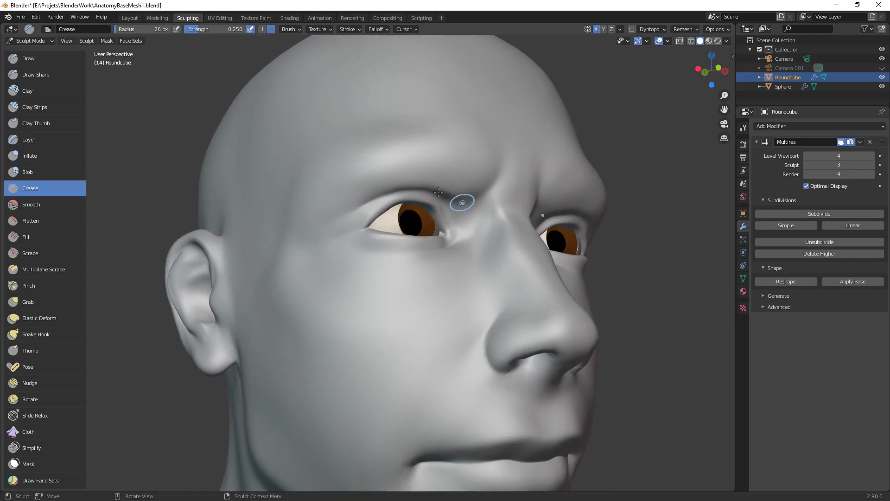
key(f)
click(459, 199)
drag(461, 202, 441, 189)
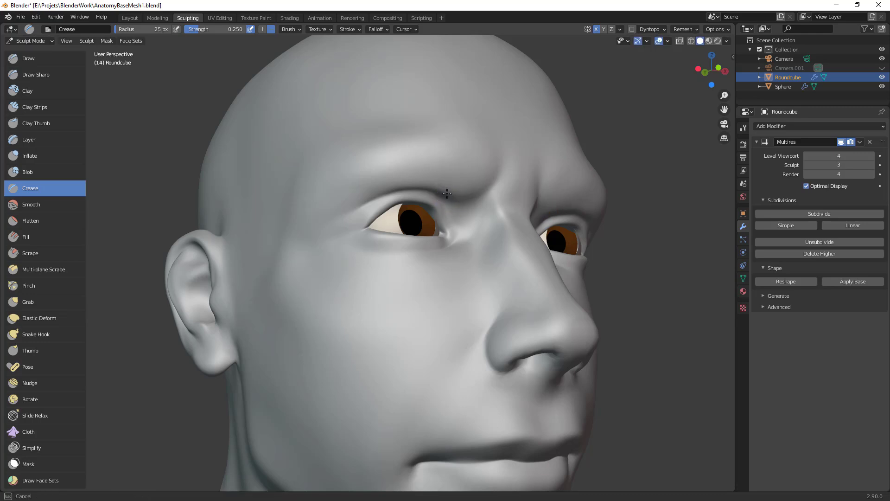
key(f)
click(389, 202)
key(f)
click(390, 194)
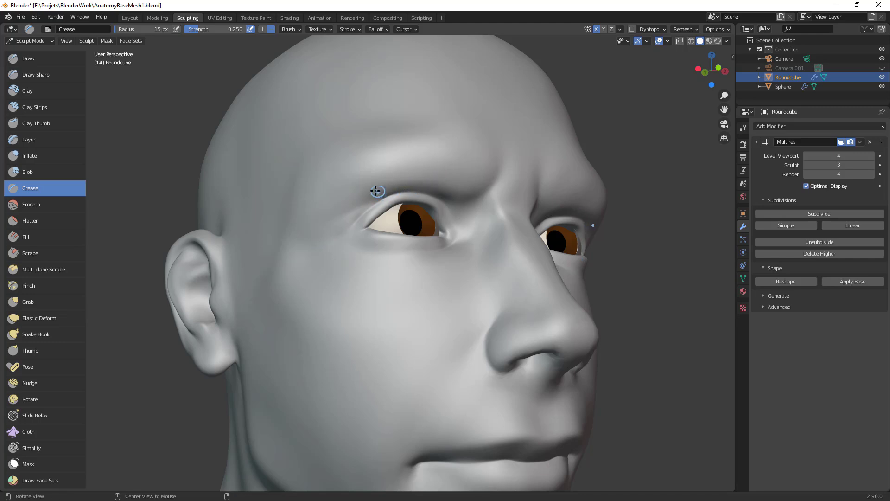
Step: Sculpt the area between the brow and the upper eyelid with Clay Strips at a 36 px radius
key(c)
key(f)
click(390, 186)
drag(413, 187, 458, 201)
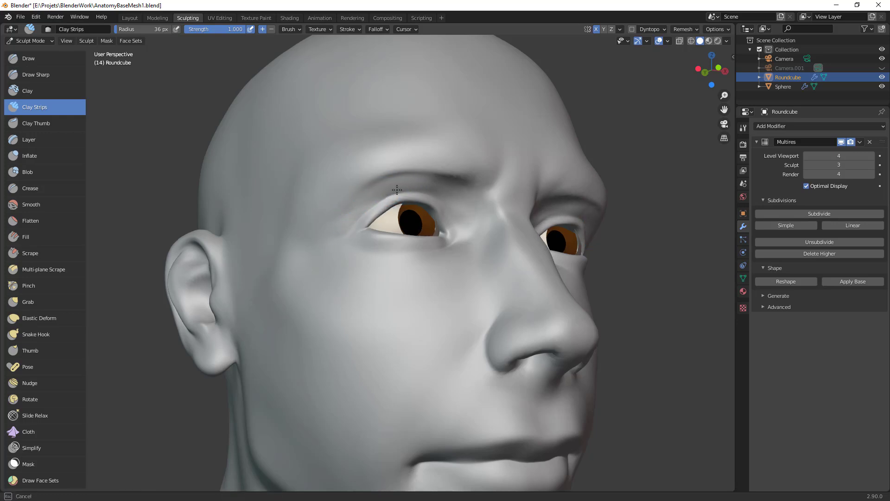
Step: Refine the hollow beneath the brow from the front with 36 px Clay Strips strokes above the upper eyelid
ctrl+alt+drag(533, 227, 533, 255)
alt+drag(533, 255, 473, 278)
mouse_move(491, 239)
ctrl+alt+mouse_down()
mouse_move(507, 292)
mouse_move(520, 236)
mouse_move(485, 244)
mouse_move(468, 206)
ctrl+alt+mouse_up()
drag(407, 197, 395, 184)
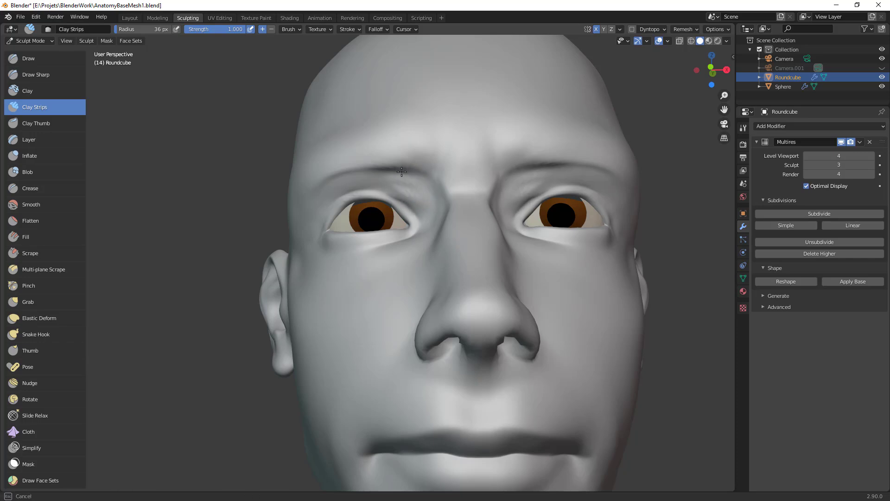
mouse_move(390, 176)
mouse_down()
mouse_move(364, 190)
mouse_move(439, 207)
mouse_move(368, 233)
mouse_up()
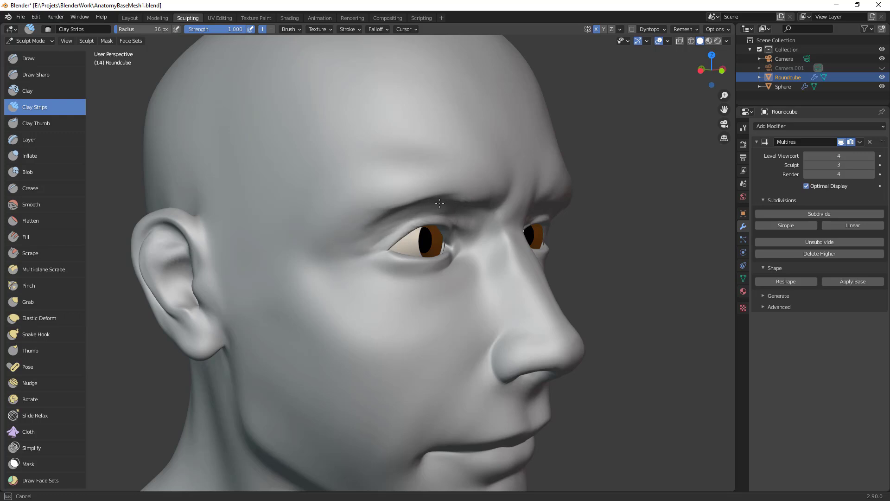
Step: Refine the inner eye socket and upper eyelid from several angles, setting the Clay Strips radius to 28 px
middle_drag(367, 245, 439, 223)
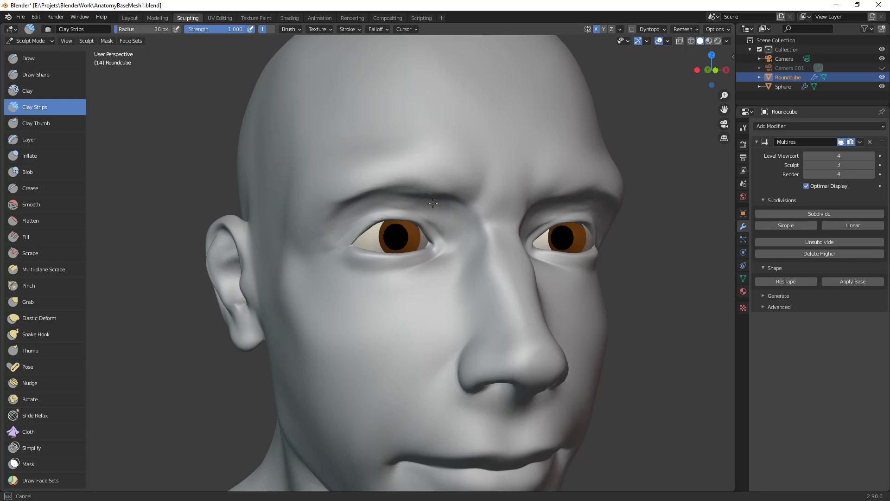
middle_drag(481, 242, 424, 193)
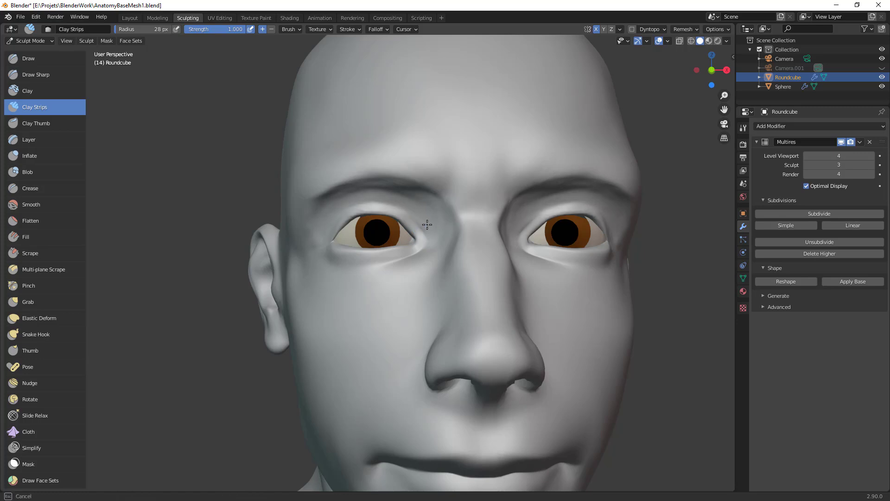
scroll(425, 223, down, 4)
middle_drag(425, 223, 447, 317)
ctrl+middle_drag(515, 242, 435, 193)
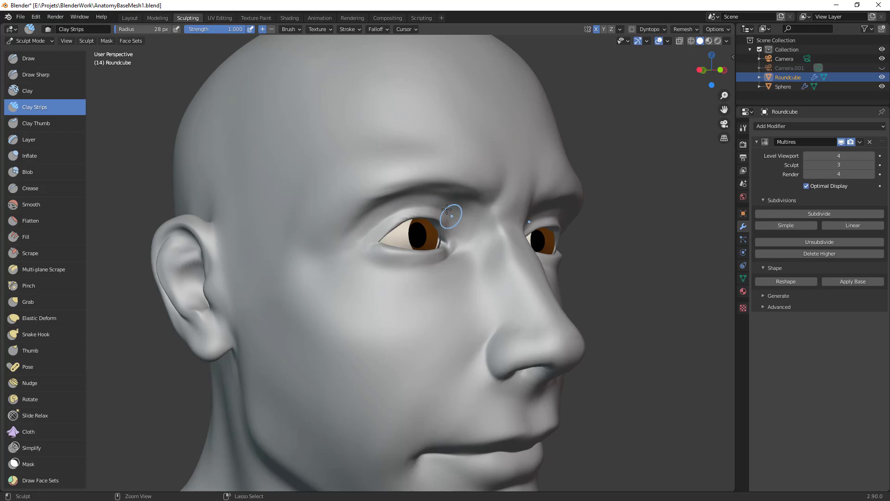
middle_drag(472, 228, 373, 203)
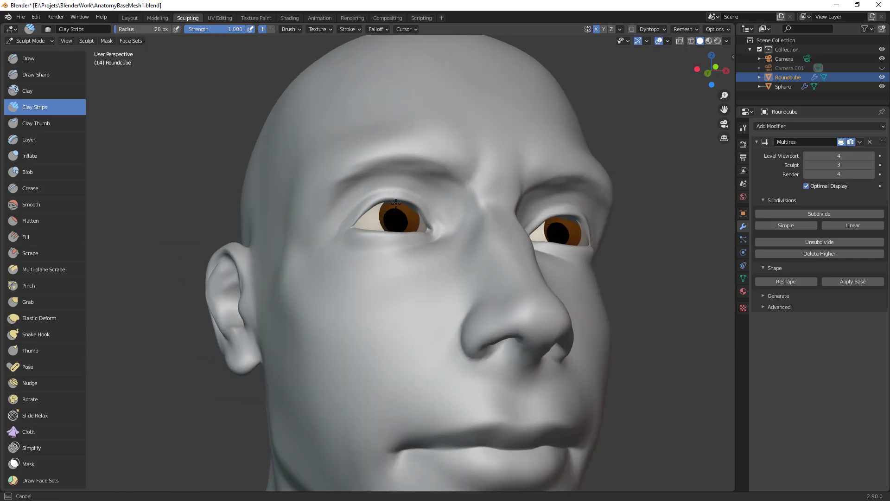
Step: Reshape the inner eye corner from slightly below with the Grab brush at a 75 px radius
key(g)
middle_drag(371, 216, 341, 213)
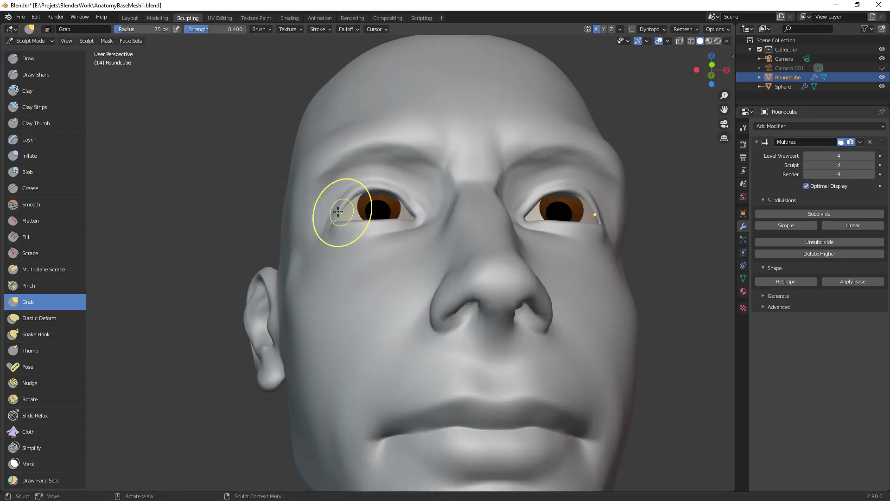
mouse_move(397, 223)
mouse_down()
mouse_move(404, 193)
mouse_move(419, 214)
mouse_up()
middle_drag(513, 179, 425, 188)
mouse_move(471, 276)
ctrl+alt+mouse_down()
mouse_move(471, 320)
mouse_move(431, 325)
ctrl+alt+mouse_up()
ctrl+middle_drag(432, 326, 457, 223)
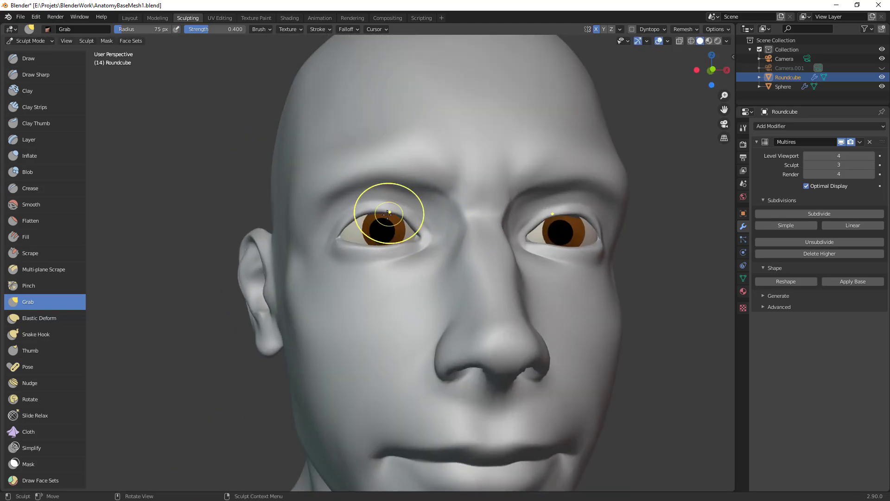
Step: Adjust the inner part of the upper eyelid with Grab at 80 px, and raise its radius to 94 px at the outer brow
key(f)
mouse_move(405, 221)
alt+mouse_down()
mouse_move(405, 184)
mouse_move(376, 179)
mouse_move(330, 202)
mouse_move(333, 215)
alt+mouse_up()
click(408, 184)
drag(418, 207, 412, 205)
middle_drag(488, 163, 545, 204)
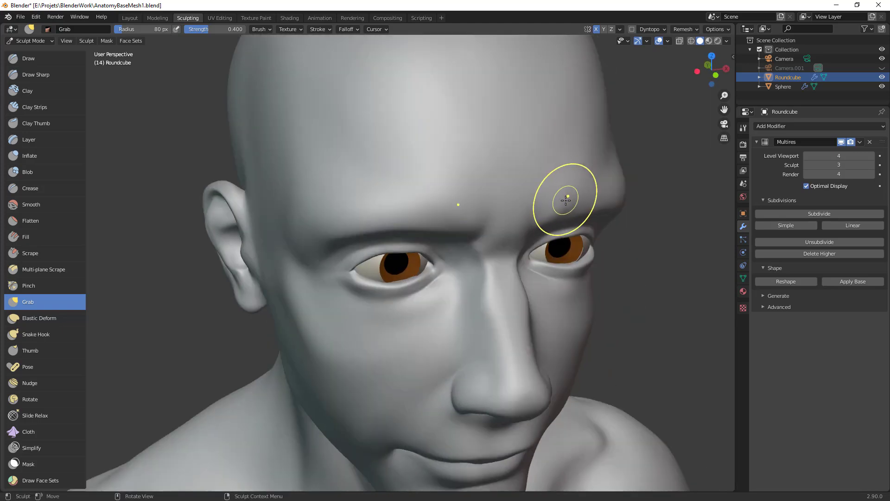
middle_drag(439, 201, 456, 173)
key(f)
click(359, 178)
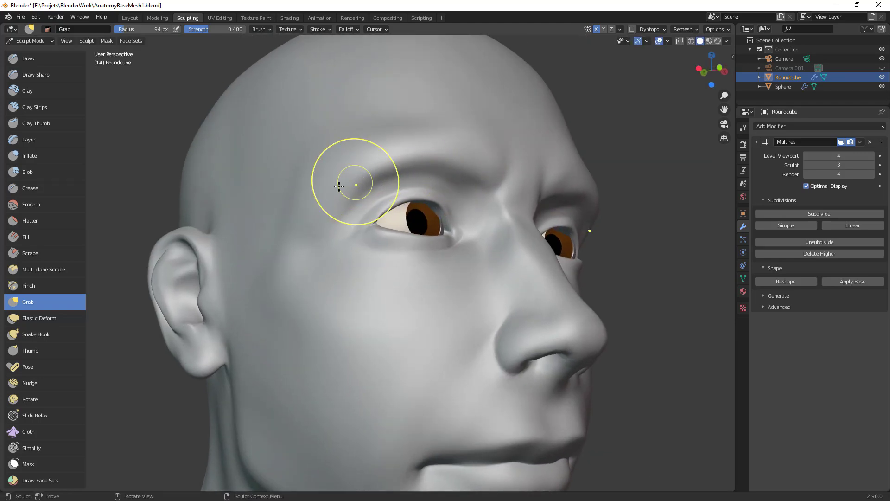
Step: Set Clay Strips to a 26 px radius and smooth the fold above the upper eyelid toward the outer corner
key(c)
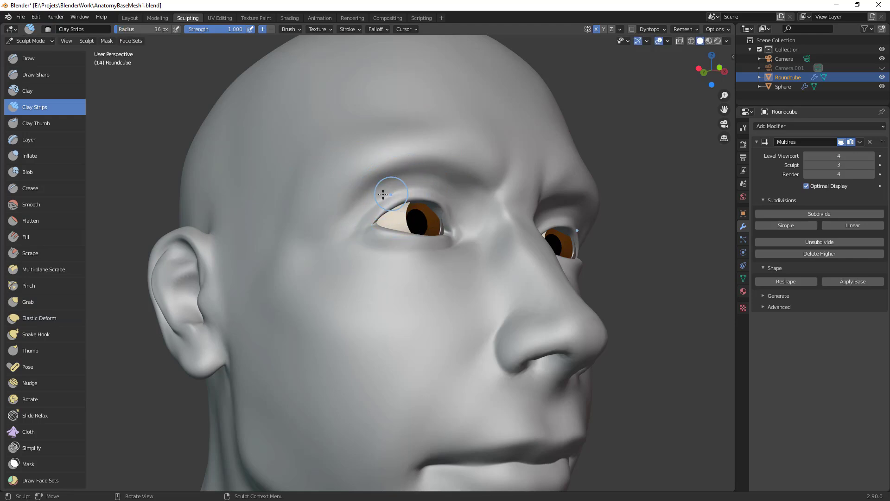
key(f)
click(352, 208)
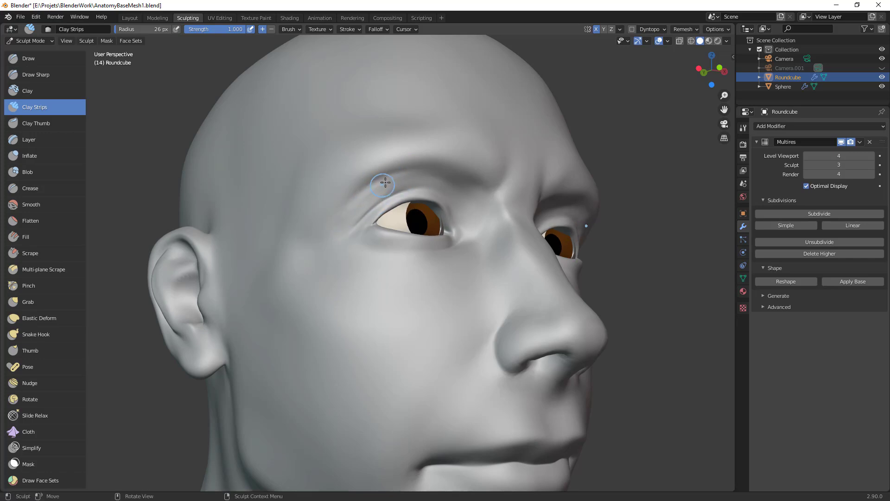
shift+drag(355, 201, 353, 204)
shift+drag(400, 181, 378, 185)
shift+drag(437, 179, 373, 188)
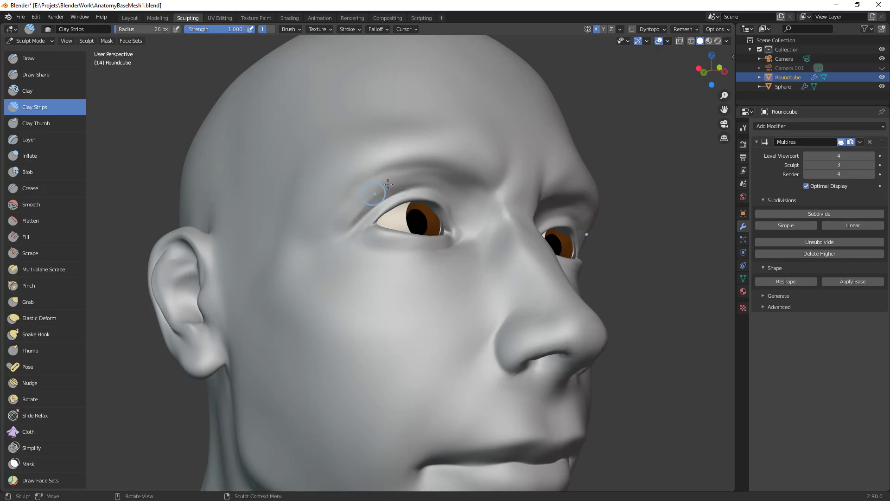
Step: Sculpt the inner end of the eyelid fold and the socket beside the nose bridge with 26 px Clay Strips
drag(431, 181, 493, 212)
middle_drag(512, 197, 475, 223)
drag(441, 185, 433, 183)
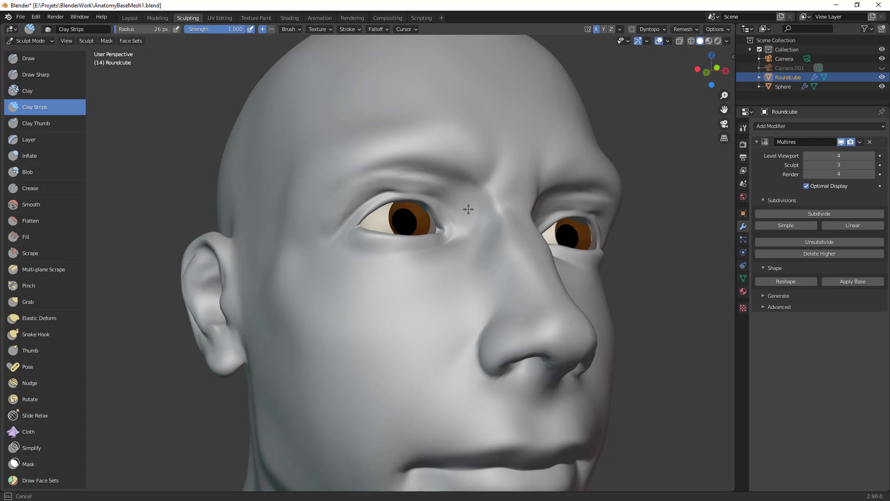
drag(455, 200, 454, 196)
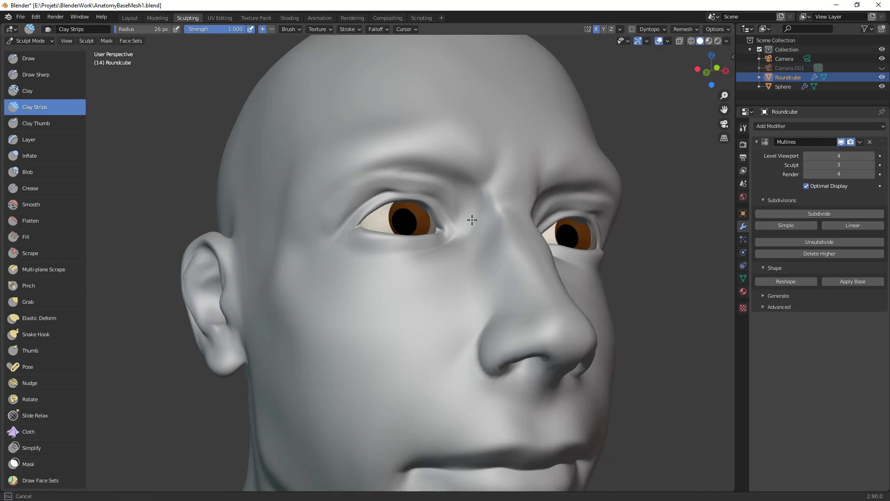
drag(471, 216, 477, 218)
Step: Reshape the outer brow area and the inner eye socket from below with Grab, starting at a 55 px radius
mouse_move(524, 228)
ctrl+alt+mouse_down()
mouse_move(529, 269)
mouse_move(501, 276)
mouse_move(476, 227)
ctrl+alt+mouse_up()
key(g)
middle_drag(461, 212, 397, 228)
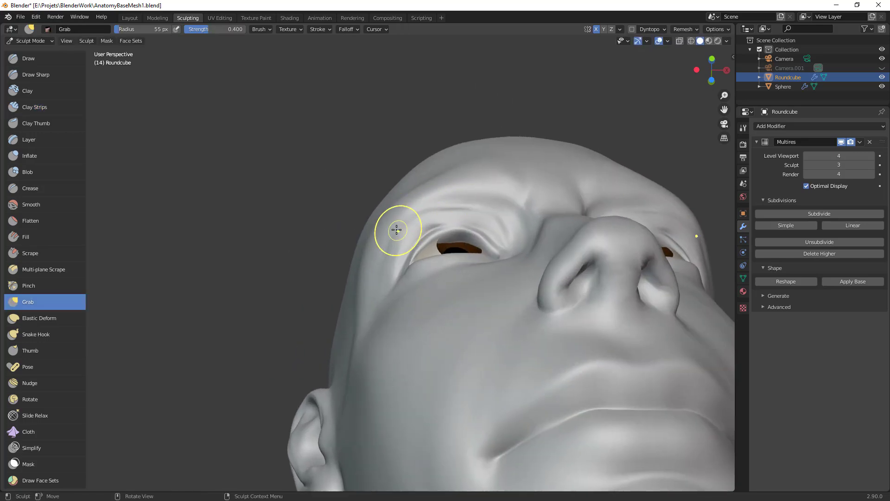
drag(417, 218, 402, 238)
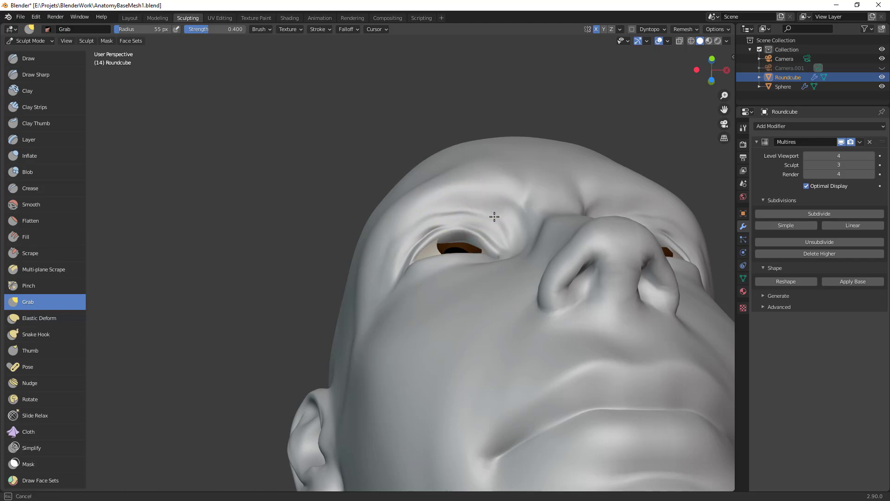
mouse_move(505, 229)
middle_down()
mouse_move(502, 258)
mouse_move(486, 262)
mouse_move(511, 282)
middle_up()
key(f)
click(559, 253)
drag(511, 283, 514, 275)
drag(514, 275, 509, 279)
Step: Nudge the fold above the upper eyelid with a short Grab stroke and readjust the brush radius
scroll(592, 287, down, 3)
middle_drag(608, 343, 523, 335)
scroll(519, 276, up, 1)
middle_drag(519, 277, 489, 279)
scroll(489, 278, up, 1)
drag(453, 263, 452, 262)
key(f)
click(447, 263)
Step: Refine the upper eyelid fold in a close view from below with Grab at a 43 px radius
mouse_move(480, 251)
middle_down()
mouse_move(513, 173)
mouse_move(501, 242)
mouse_move(418, 264)
middle_up()
scroll(513, 172, up, 3)
key(f)
click(416, 266)
drag(416, 267, 420, 265)
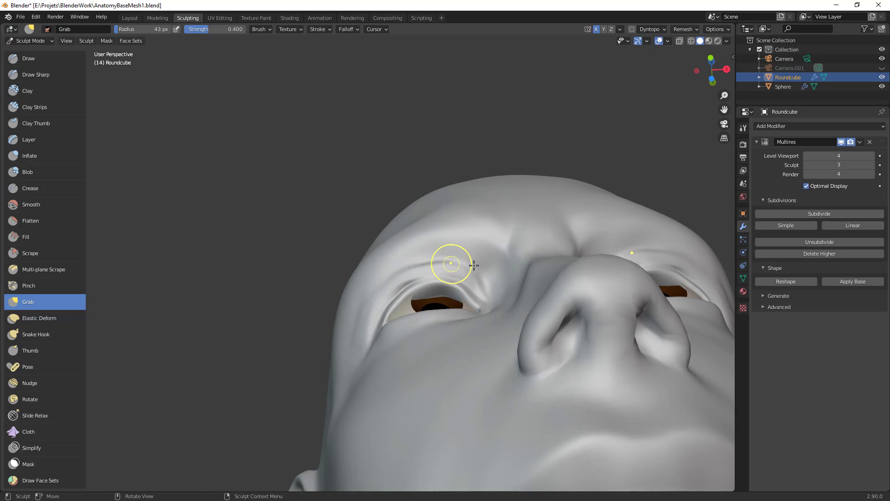
Step: Sculpt the outer eye socket and the hollow under the inner brow with Clay Strips at a 36 px radius
key(c)
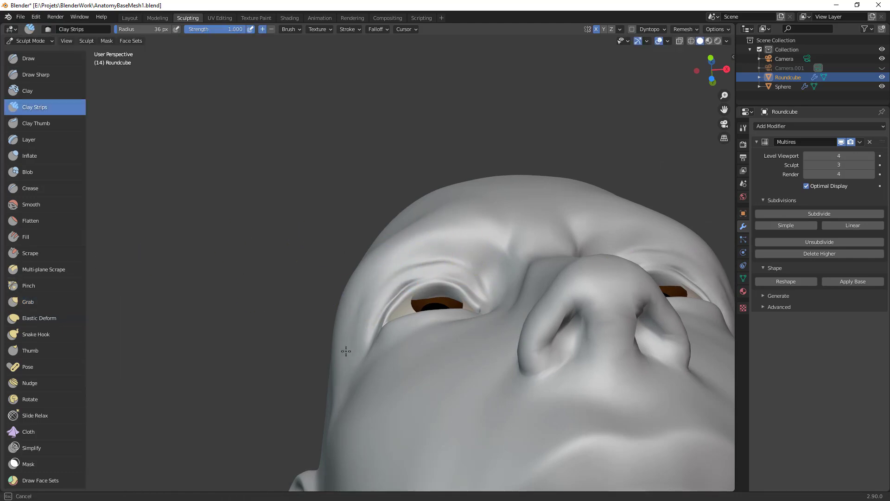
middle_drag(358, 317, 380, 284)
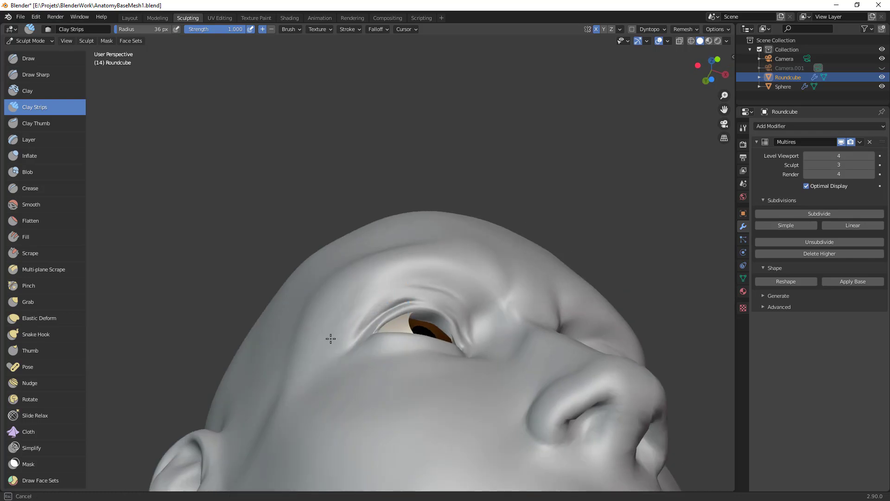
middle_drag(328, 329, 371, 300)
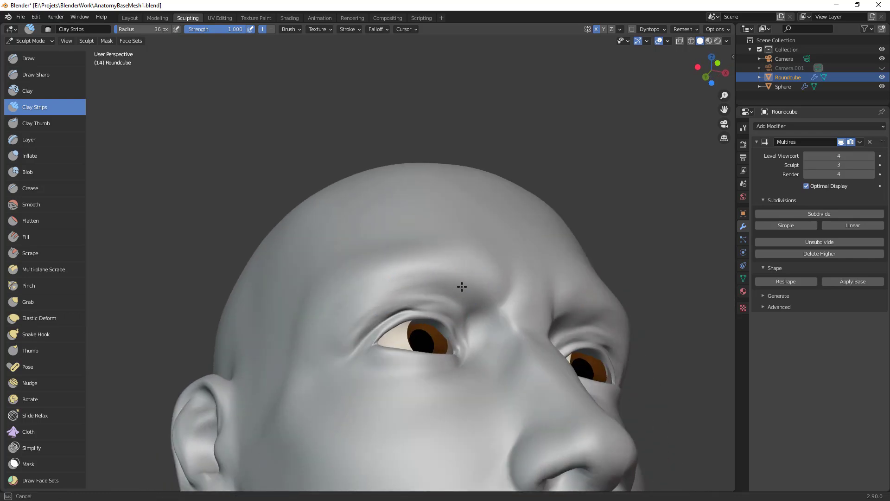
middle_drag(503, 295, 498, 287)
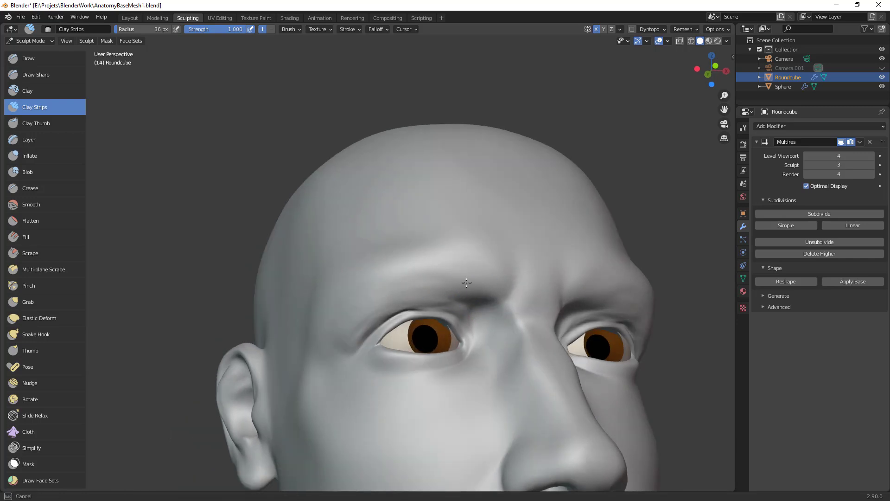
mouse_move(529, 312)
middle_down()
mouse_move(468, 351)
mouse_move(493, 246)
middle_up()
middle_drag(478, 308, 486, 319)
drag(477, 310, 440, 325)
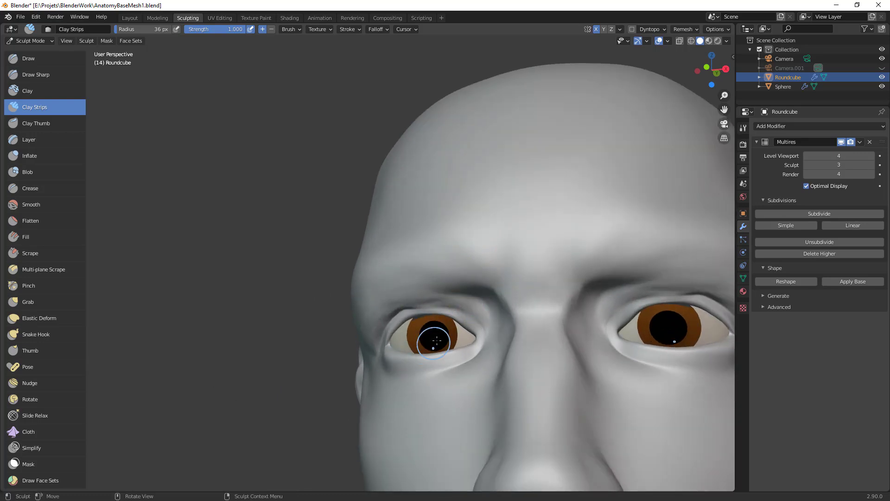
Step: Refine the forms around the upper eyelid and inner brow with Clay Strips at a 26 px radius
middle_drag(423, 345, 473, 324)
key(f)
click(392, 324)
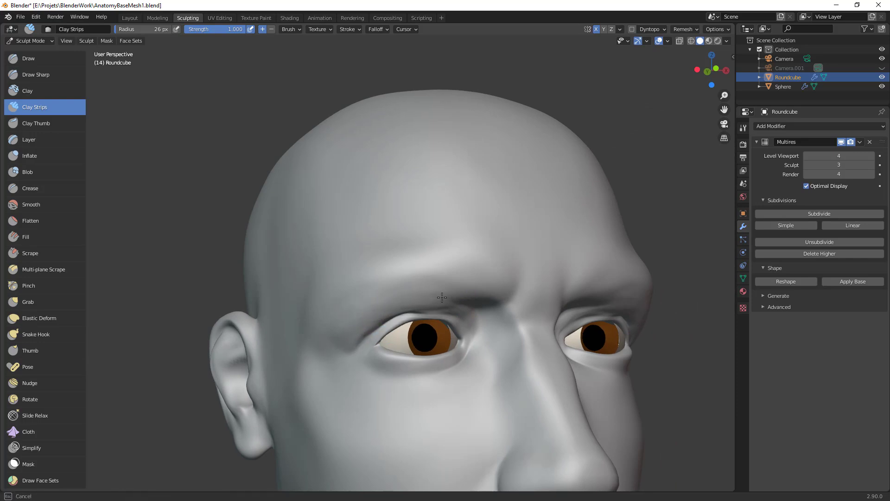
mouse_move(455, 288)
mouse_down()
mouse_move(494, 299)
mouse_move(510, 399)
mouse_move(445, 371)
mouse_up()
ctrl+alt+drag(522, 341, 631, 283)
middle_drag(631, 284, 562, 280)
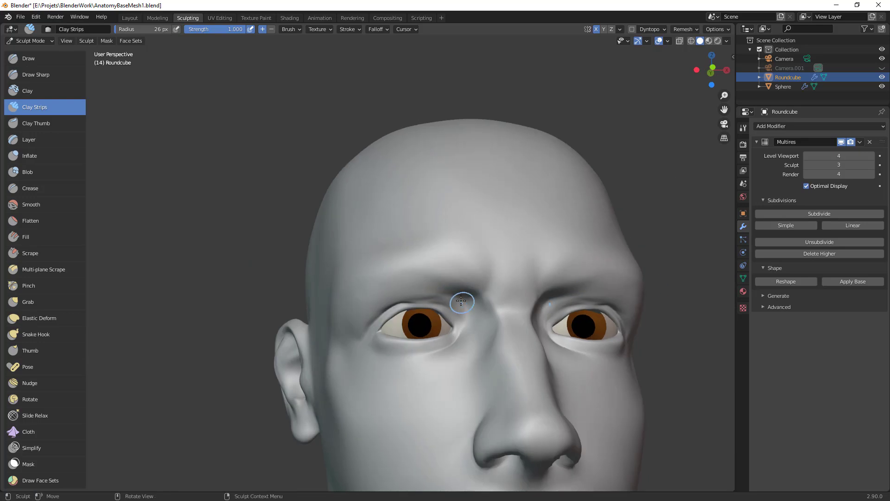
Step: Define the upper eyelid fold across the eye with the Crease brush at a 19 px radius
key(shift+c)
mouse_move(451, 299)
mouse_down()
mouse_move(435, 291)
mouse_move(453, 299)
mouse_up()
shift+middle_drag(467, 298, 479, 265)
mouse_move(473, 278)
mouse_down()
mouse_move(477, 271)
mouse_move(419, 267)
mouse_move(392, 277)
mouse_up()
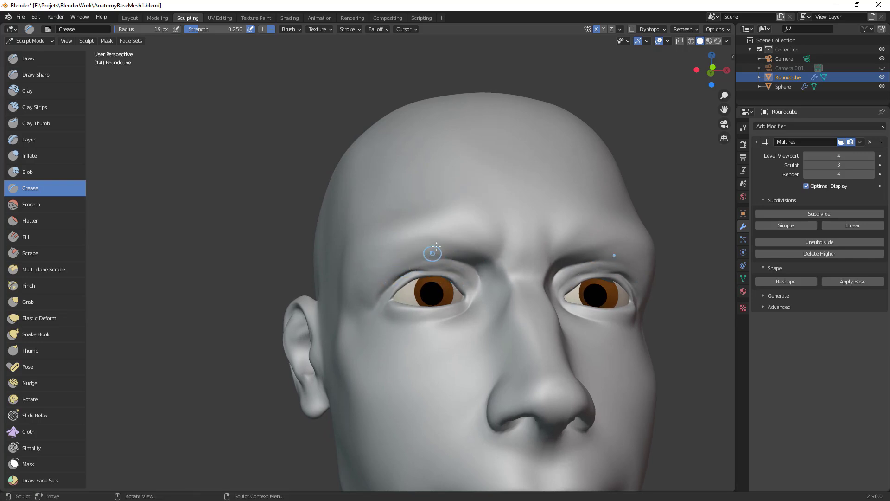
Step: Deepen the eyelid crease down toward the inner eye corner with repeated 19 px Crease strokes
drag(457, 265, 477, 275)
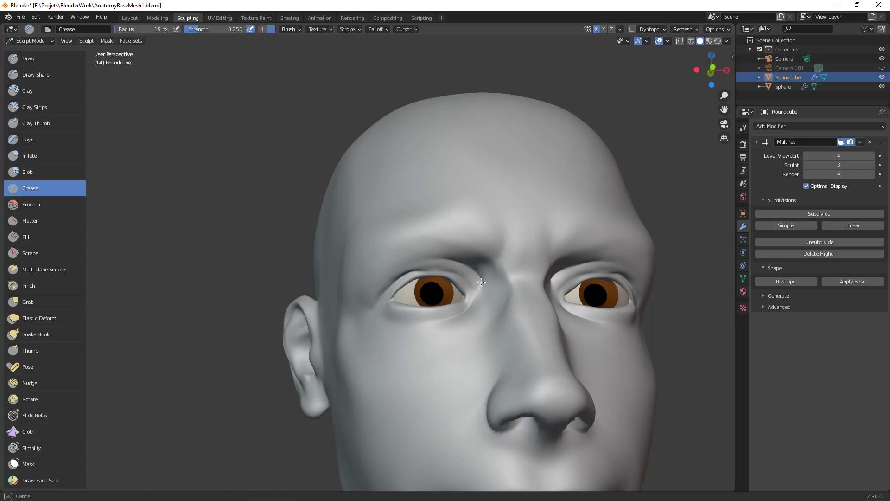
drag(458, 265, 477, 275)
middle_drag(494, 309, 516, 262)
scroll(517, 262, up, 1)
drag(422, 277, 487, 290)
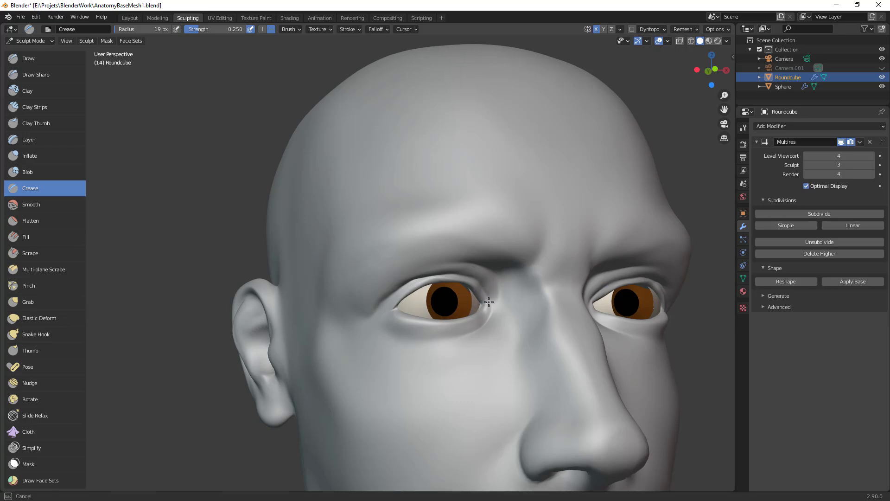
Step: Sharpen the upper eyelid fold and its outer end beyond the eye corner with 19 px Crease strokes
drag(476, 281, 469, 279)
mouse_move(411, 299)
ctrl+alt+mouse_down()
mouse_move(453, 357)
mouse_move(457, 394)
ctrl+alt+mouse_up()
mouse_move(519, 334)
alt+mouse_down()
mouse_move(456, 349)
mouse_move(452, 408)
alt+mouse_up()
alt+drag(413, 352, 489, 299)
ctrl+alt+drag(435, 284, 460, 193)
alt+drag(537, 243, 659, 278)
ctrl+alt+drag(461, 243, 456, 188)
drag(420, 292, 413, 297)
mouse_move(364, 333)
mouse_down()
mouse_move(382, 314)
mouse_move(398, 315)
mouse_move(374, 336)
mouse_up()
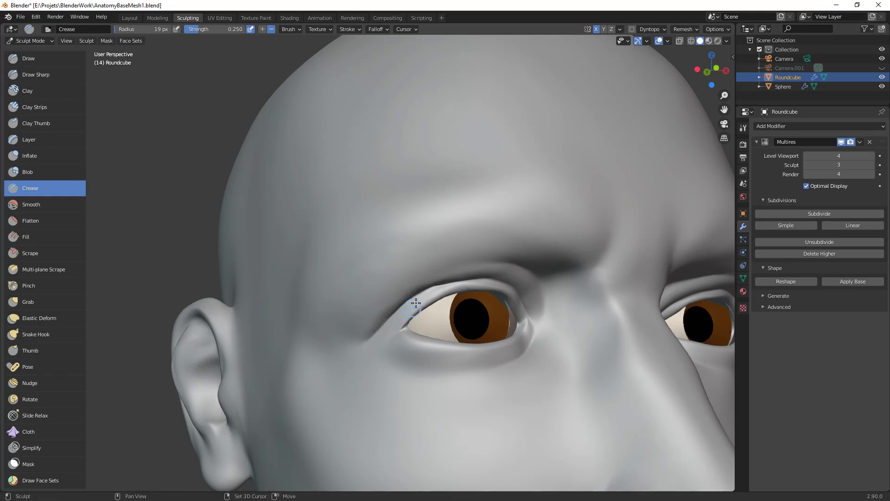
drag(423, 292, 408, 301)
Step: Reshape the upper eyelid and the eye corners with the Grab brush, adjusting its radius as needed
key(g)
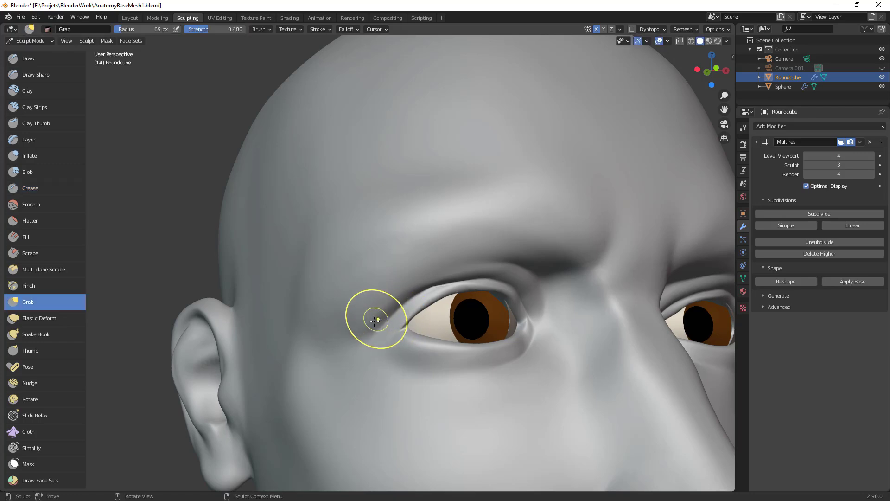
mouse_move(433, 268)
middle_down()
mouse_move(445, 250)
mouse_move(453, 258)
middle_up()
drag(453, 259, 445, 273)
key(f)
click(455, 278)
drag(524, 272, 500, 272)
drag(423, 306, 378, 362)
key(f)
click(400, 310)
drag(541, 310, 552, 309)
Step: Adjust the lower eyelid near the inner eye corner with the Grab brush at a 63 px radius
mouse_move(570, 292)
middle_down()
mouse_move(558, 335)
mouse_move(549, 310)
mouse_move(519, 282)
middle_up()
key(f)
click(595, 304)
key(f)
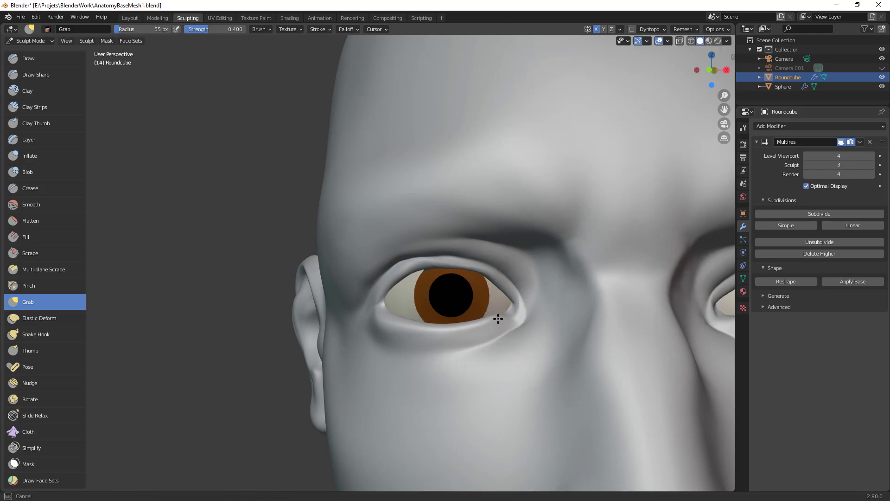
mouse_move(517, 295)
middle_down()
mouse_move(461, 358)
mouse_move(495, 376)
mouse_move(494, 337)
middle_up()
drag(488, 356, 497, 348)
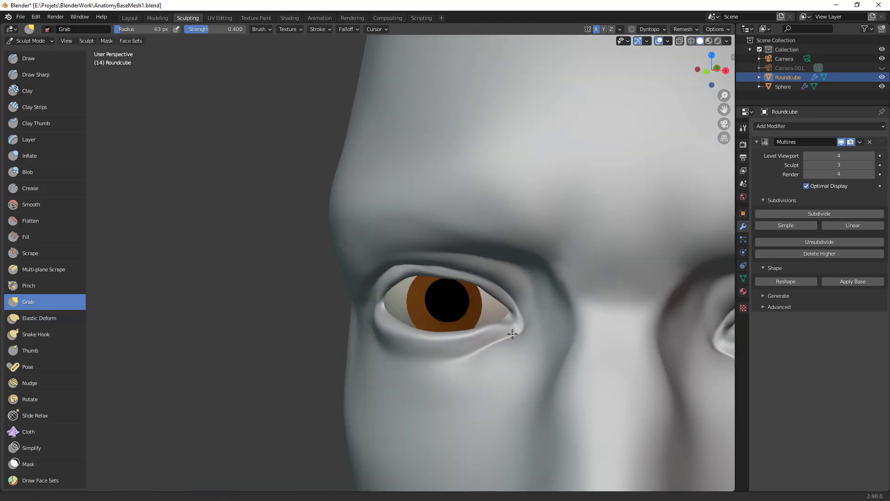
Step: Adjust the area around the outer eye corners with the Grab brush, setting its radius to 123 px and 57 px
scroll(520, 311, down, 5)
key(f)
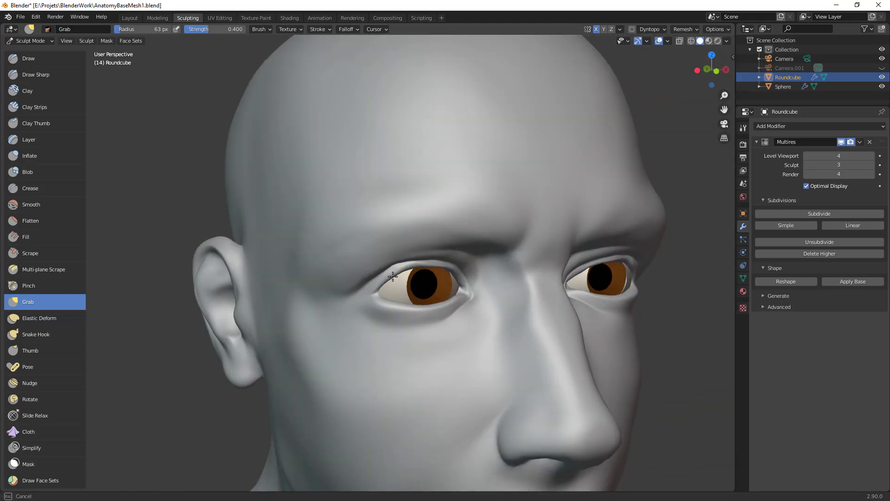
click(321, 288)
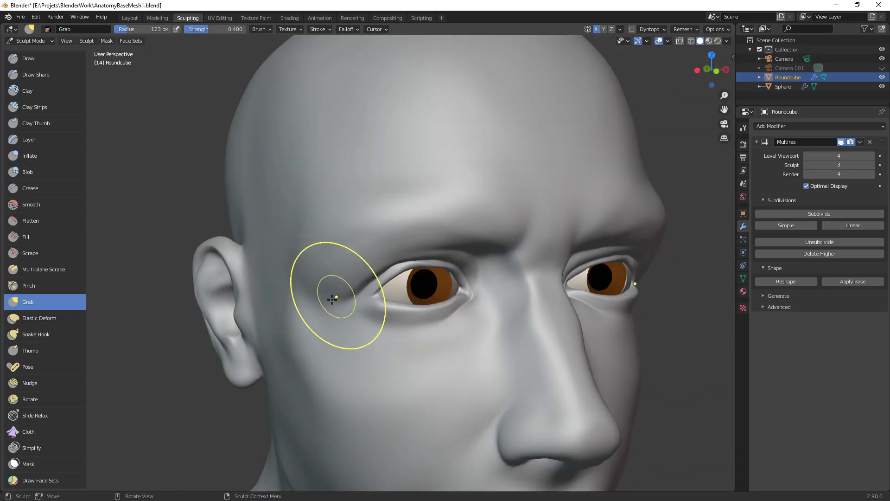
scroll(358, 278, down, 6)
mouse_move(491, 356)
alt+mouse_down()
mouse_move(418, 353)
mouse_move(417, 260)
alt+mouse_up()
key(f)
click(565, 260)
drag(530, 260, 542, 266)
click(548, 266)
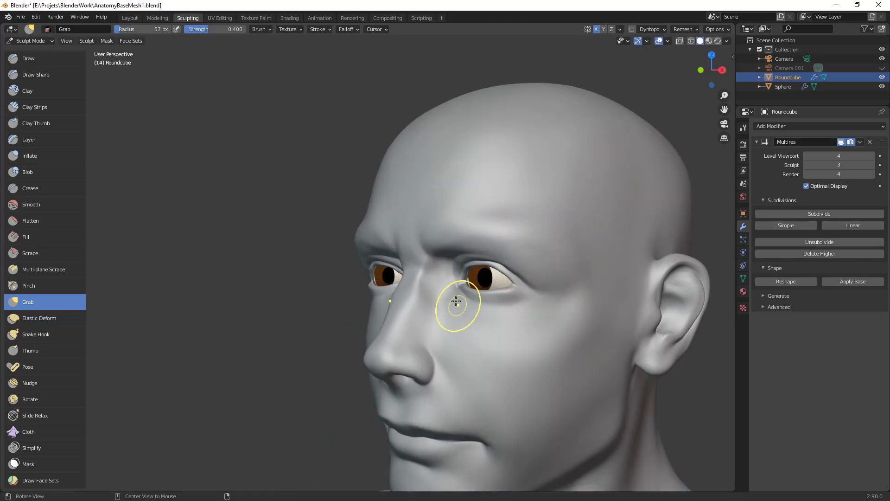
middle_drag(463, 312, 509, 299)
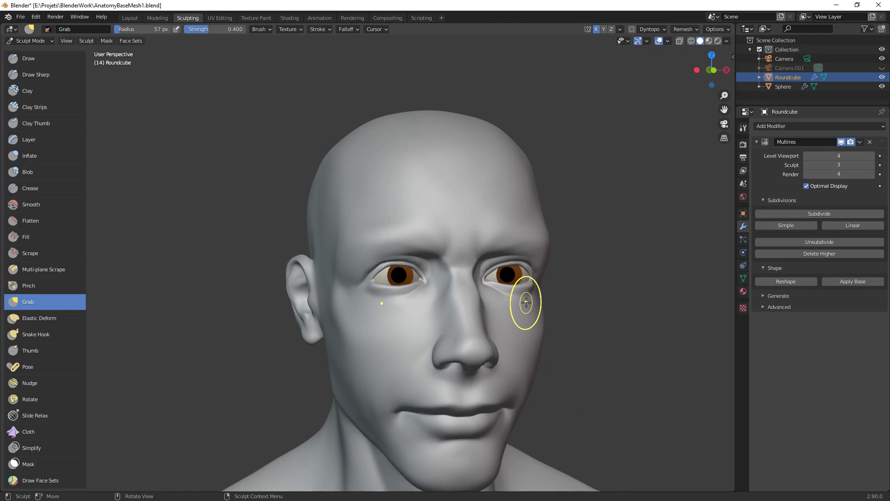
mouse_move(503, 235)
middle_down()
mouse_move(518, 204)
mouse_move(581, 271)
mouse_move(517, 274)
mouse_move(430, 246)
middle_up()
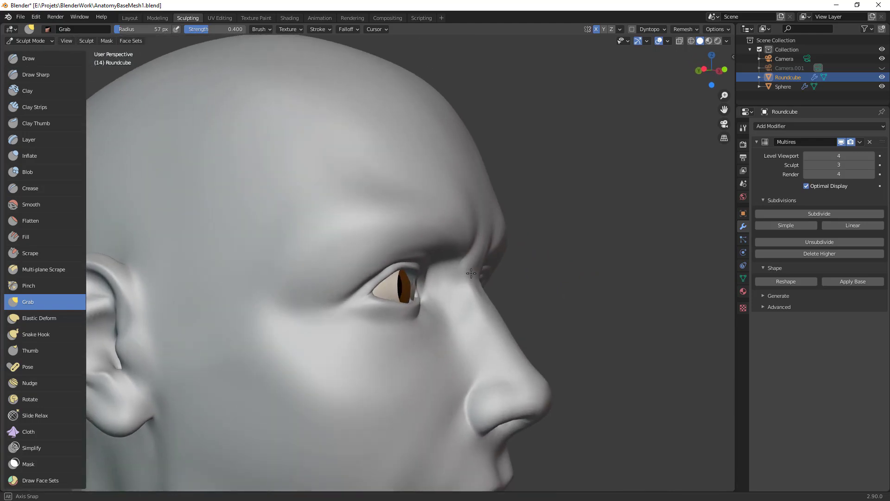
Step: Build up the outer brow and the fold over the outer eye corner with Clay Strips at a 32 px radius
key(c)
drag(324, 274, 359, 259)
drag(345, 268, 373, 252)
middle_drag(371, 297, 382, 287)
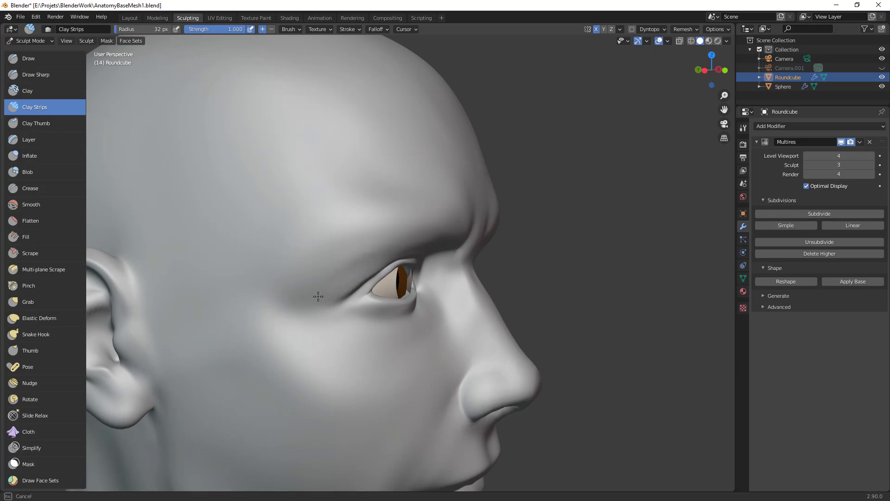
mouse_move(420, 251)
middle_down()
mouse_move(503, 272)
mouse_move(401, 310)
mouse_move(493, 295)
mouse_move(487, 299)
middle_up()
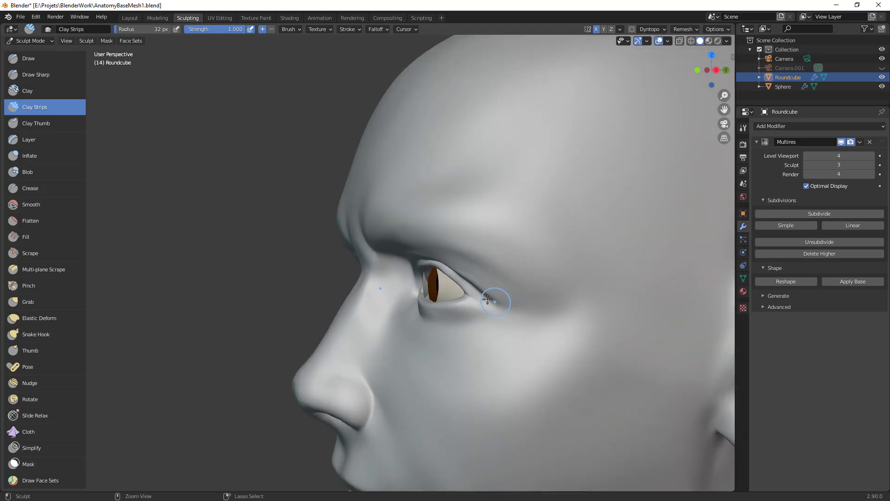
drag(500, 291, 510, 306)
mouse_move(470, 274)
mouse_down()
mouse_move(501, 299)
mouse_move(466, 265)
mouse_move(506, 306)
mouse_up()
Step: Refine the fold above the outer upper eyelid with Clay Strips at a 26 px radius
key(f)
click(470, 268)
drag(466, 268, 507, 308)
middle_drag(507, 307, 386, 276)
ctrl+alt+drag(386, 276, 413, 267)
alt+drag(413, 267, 439, 281)
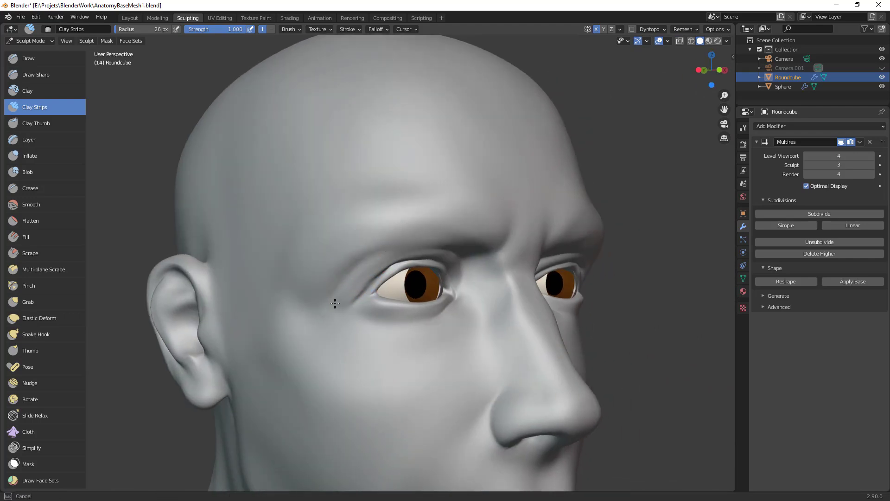
ctrl+alt+drag(328, 319, 445, 426)
ctrl+alt+drag(437, 308, 396, 262)
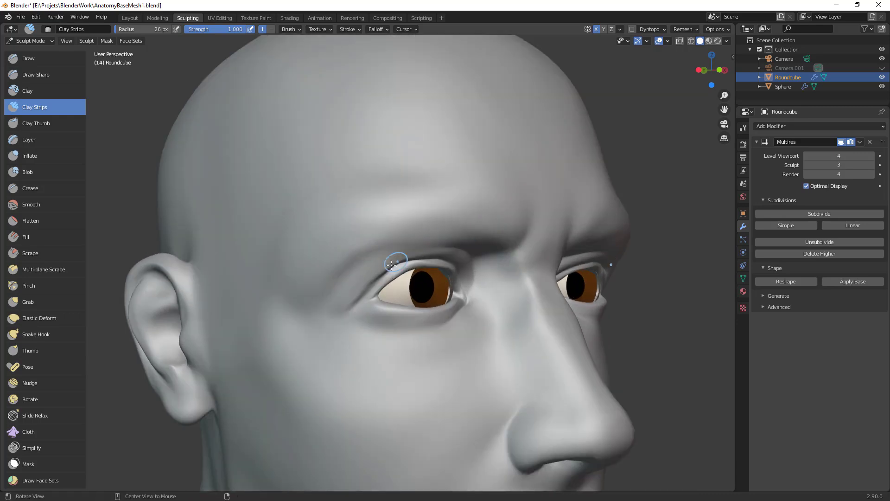
Step: Sharpen the upper eyelid fold toward the inner eye corner with the Crease brush at a 26 px radius
key(shift+c)
middle_drag(387, 277, 390, 266)
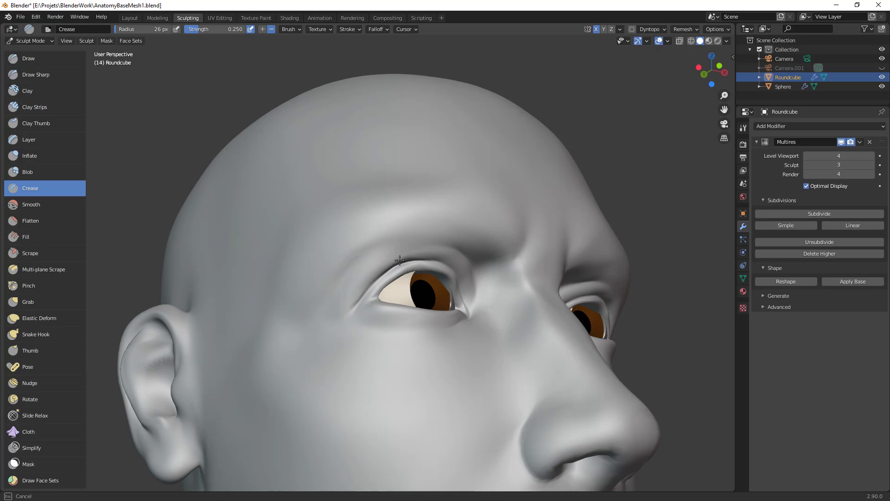
middle_drag(457, 257, 466, 271)
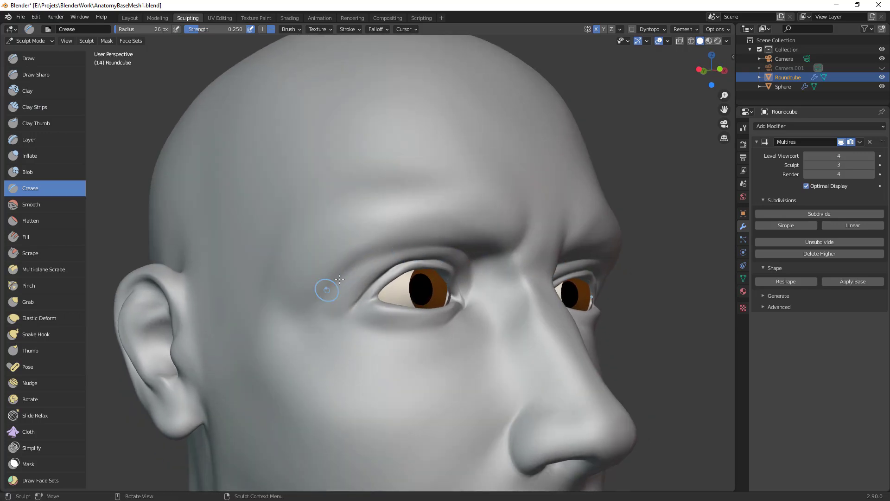
drag(455, 256, 455, 312)
ctrl+alt+drag(453, 325, 439, 436)
ctrl+alt+drag(562, 294, 563, 352)
alt+drag(562, 324, 463, 324)
ctrl+alt+drag(505, 362, 505, 404)
middle_drag(506, 383, 472, 283)
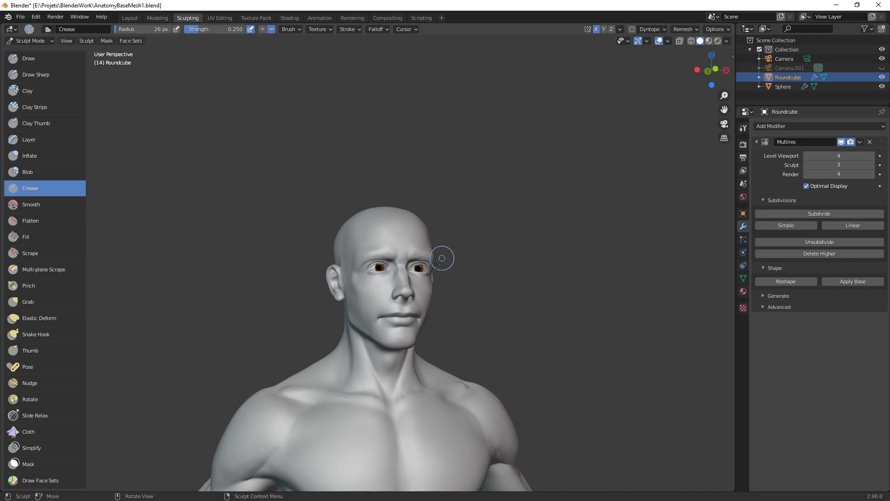
Step: Reshape the upper eyelid toward the inner eye corner from below with the Grab brush at a 95 px radius
scroll(443, 255, up, 6)
key(g)
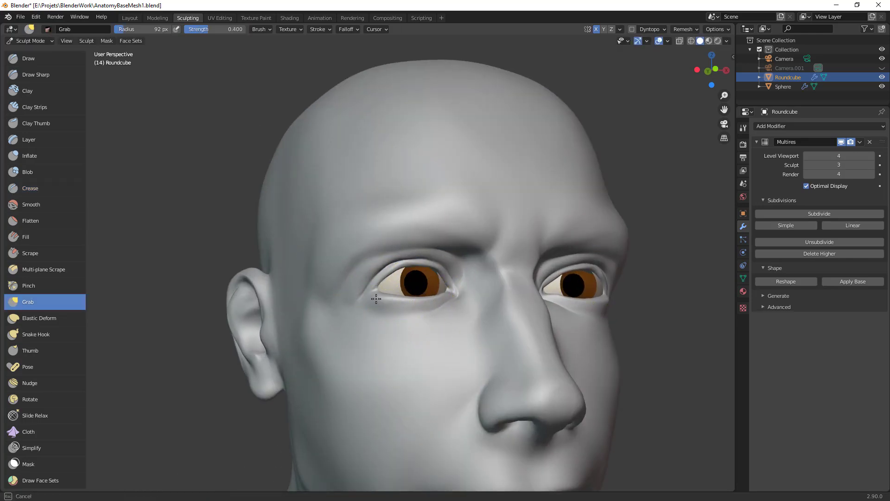
middle_drag(379, 302, 433, 269)
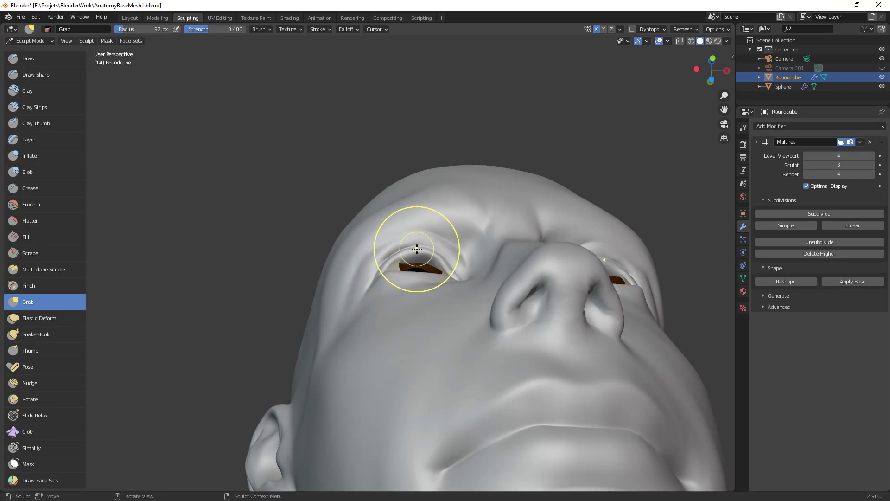
drag(439, 254, 457, 275)
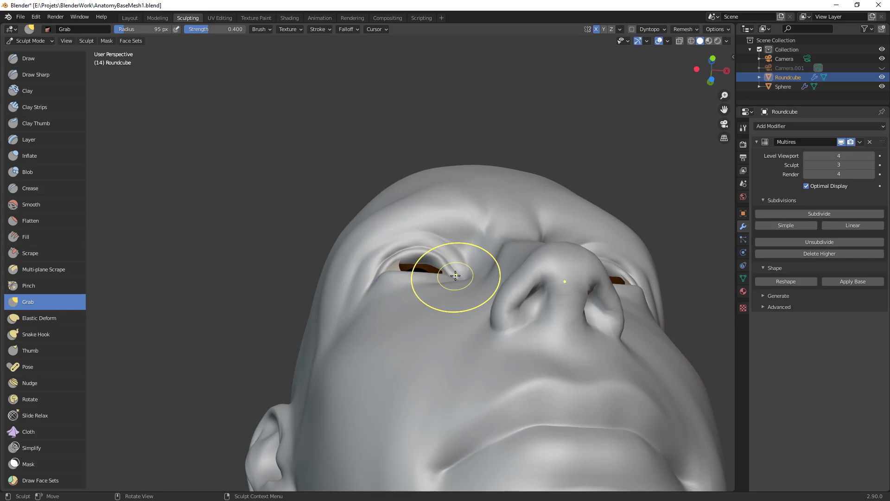
key(f)
click(417, 272)
Step: Pull the outer part of the lower eyelid outward from above with the Grab brush at a 119 px radius
middle_drag(438, 259, 458, 341)
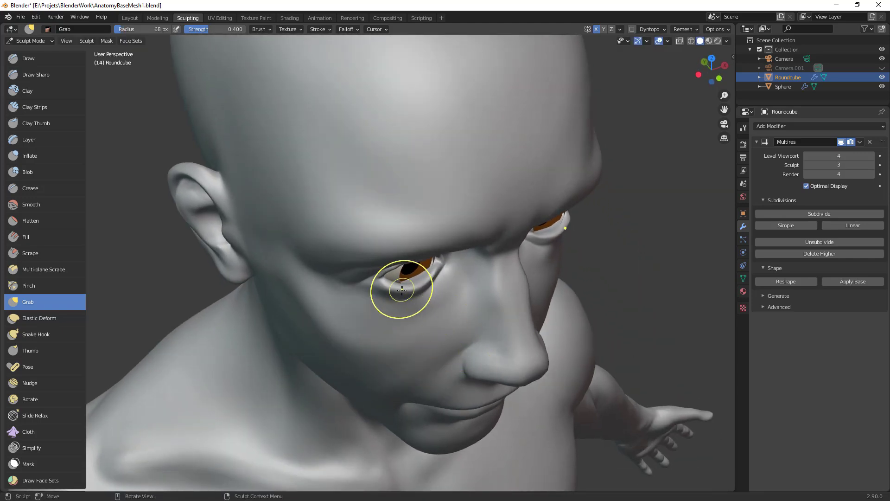
mouse_move(453, 288)
middle_down()
mouse_move(495, 257)
mouse_move(488, 247)
middle_up()
key(f)
click(444, 292)
drag(393, 292, 382, 292)
drag(378, 292, 374, 292)
middle_drag(382, 292, 423, 280)
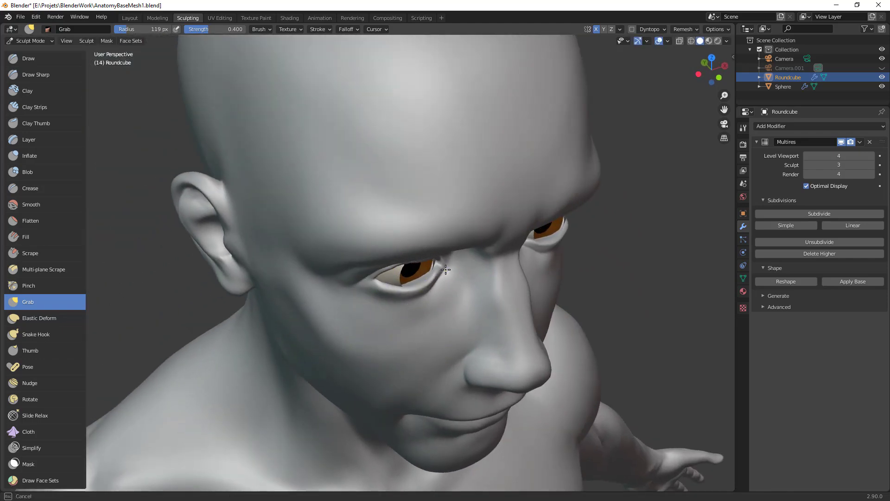
Step: Lift the outer part of the upper eyelid with the Grab brush at an 83 px radius
middle_drag(469, 305, 440, 270)
key(f)
click(477, 277)
mouse_move(391, 277)
mouse_down()
mouse_move(381, 276)
mouse_move(388, 270)
mouse_up()
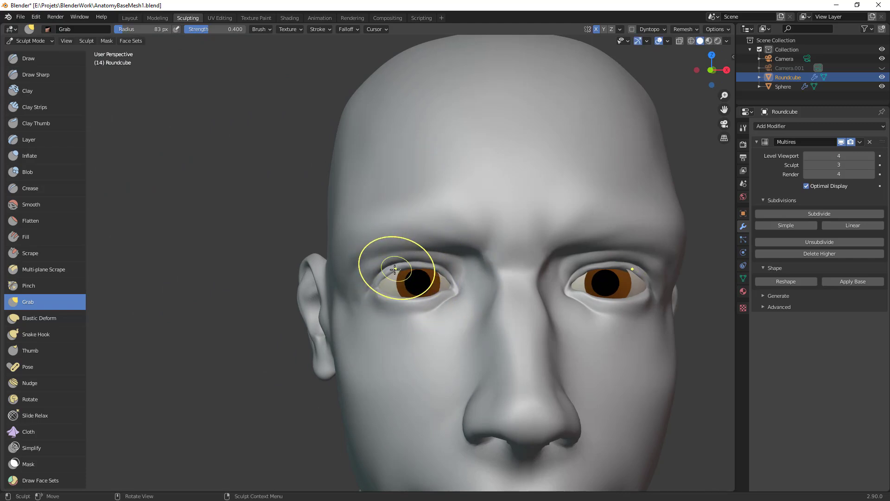
ctrl+middle_drag(517, 291, 482, 417)
alt+drag(547, 352, 481, 342)
ctrl+alt+drag(469, 264, 505, 243)
scroll(449, 298, down, 4)
middle_drag(477, 279, 445, 278)
Step: Switch to Object Mode and select the mirrored eyeball sphere in front view
key(ctrl+Tab)
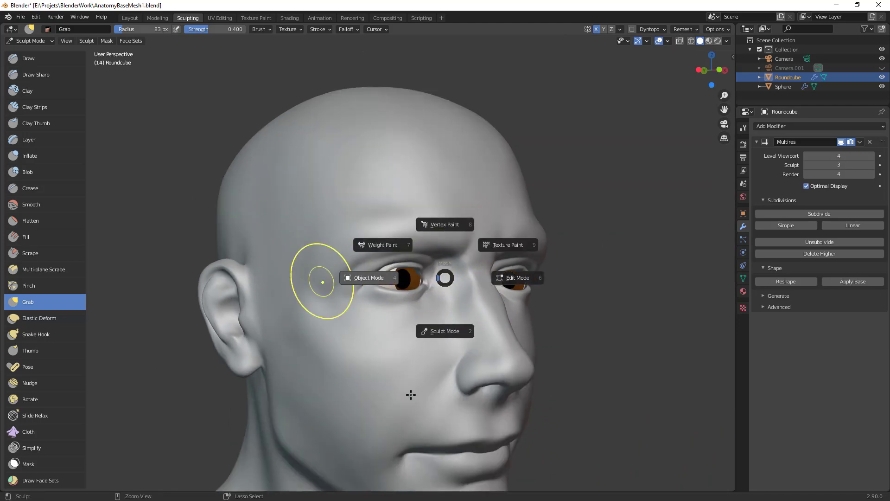
click(403, 293)
key(KP_1)
click(413, 271)
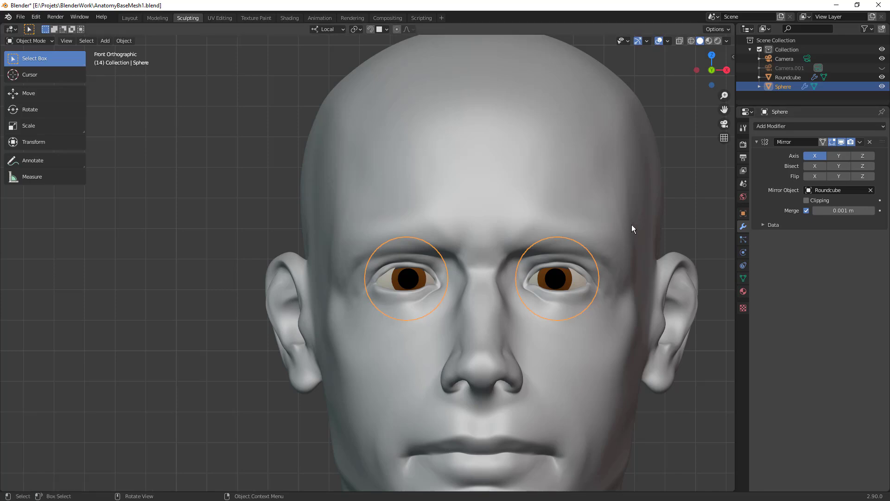
middle_drag(571, 292, 608, 291)
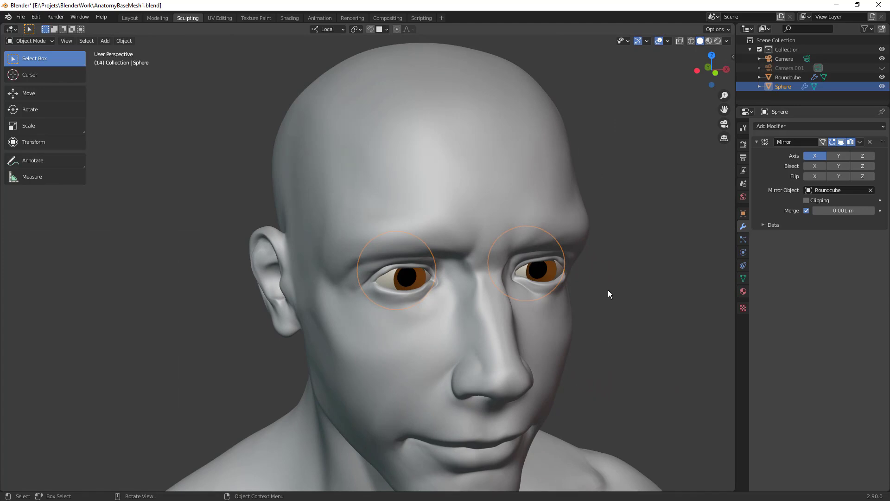
ctrl+middle_drag(522, 290, 540, 272)
key(KP_1)
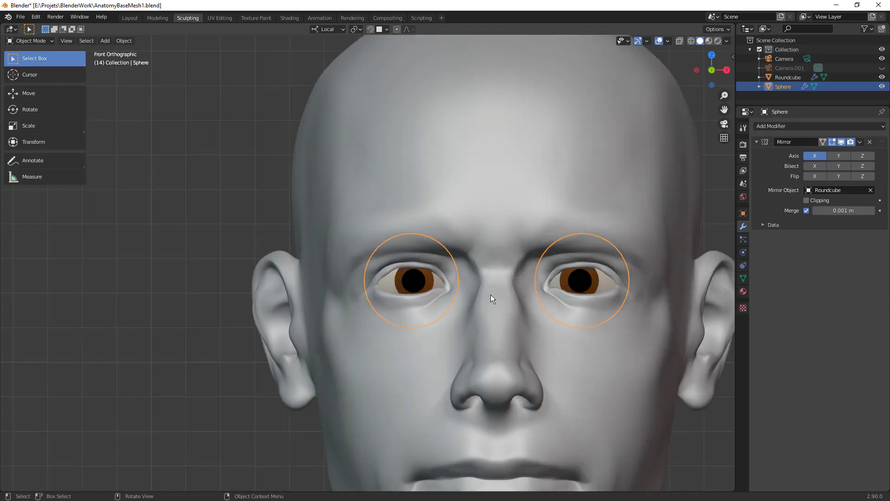
Step: Fine-tune the eyeball size by scaling it by about 0.92 and back up by about 1.04
key(s)
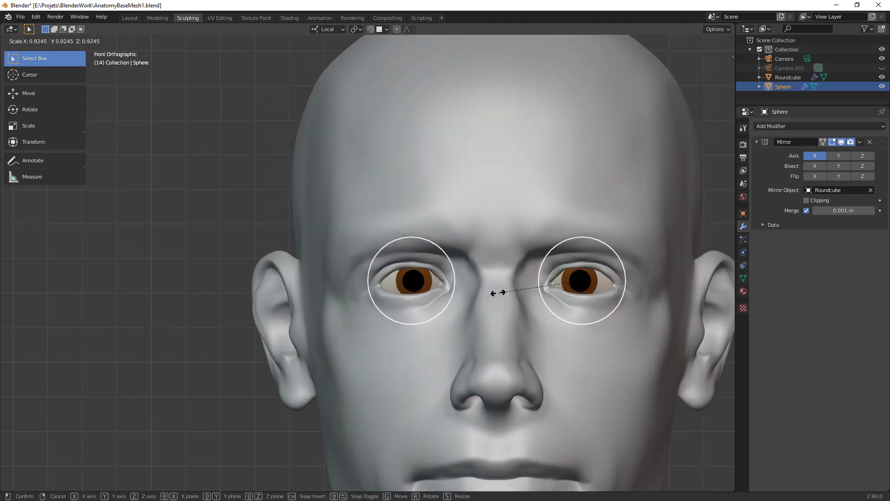
click(495, 292)
key(s)
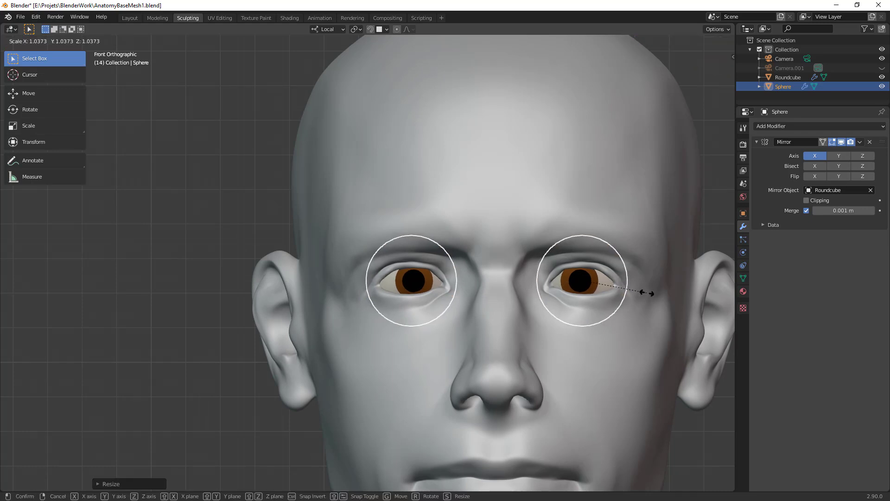
click(646, 293)
key(s)
click(642, 293)
key(s)
Step: Raise the eyeballs about 0.007 m along the global Z axis
key(g)
key(x)
right_click(640, 293)
key(g)
key(z)
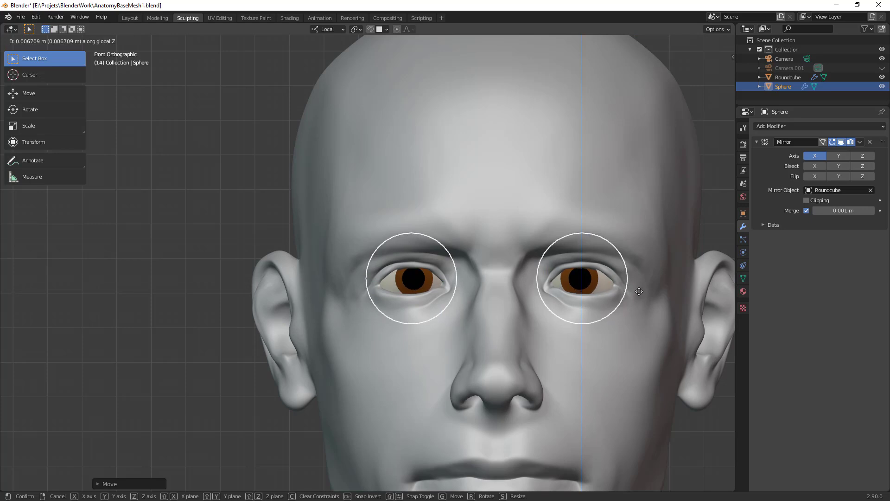
click(640, 291)
Step: Deselect the eyeballs, select the body mesh and return to Sculpt Mode
key(alt+a)
mouse_move(639, 265)
ctrl+middle_down()
mouse_move(537, 346)
mouse_move(571, 332)
mouse_move(541, 415)
mouse_move(541, 324)
mouse_move(556, 321)
mouse_move(511, 278)
mouse_move(428, 315)
ctrl+middle_up()
click(452, 242)
key(ctrl+Tab)
click(441, 401)
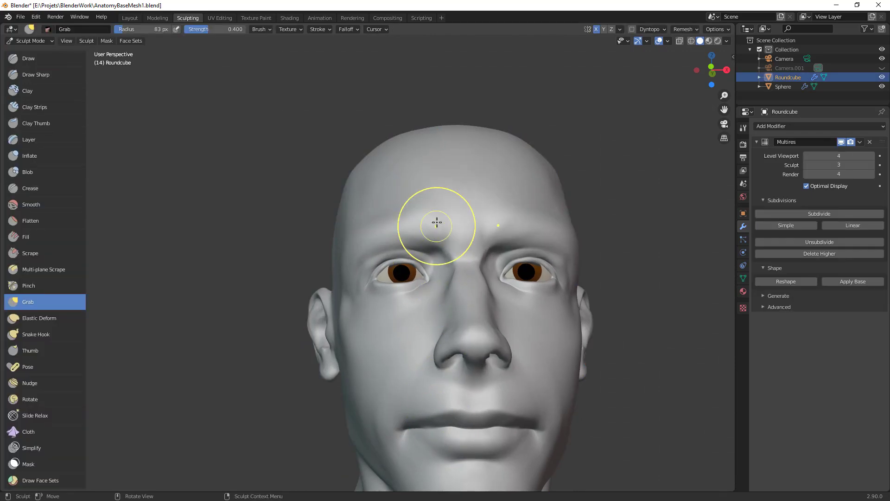
Step: Fit the eyelids around the eyeballs near the inner eye corner with the Grab brush at an 83 px radius
scroll(437, 226, up, 2)
middle_drag(447, 234, 428, 283)
mouse_move(454, 298)
mouse_down()
mouse_move(439, 302)
mouse_move(485, 283)
mouse_up()
mouse_move(479, 298)
middle_down()
mouse_move(473, 279)
mouse_move(471, 290)
middle_up()
drag(470, 290, 477, 278)
mouse_move(477, 278)
middle_down()
mouse_move(477, 318)
mouse_move(466, 275)
middle_up()
drag(447, 264, 453, 264)
Step: Nudge the outer eye corner into shape with the Grab brush at a 58 px radius
mouse_move(475, 274)
alt+mouse_down()
mouse_move(465, 248)
mouse_move(421, 303)
alt+mouse_up()
key(f)
click(445, 271)
middle_drag(427, 312, 420, 278)
drag(364, 289, 363, 288)
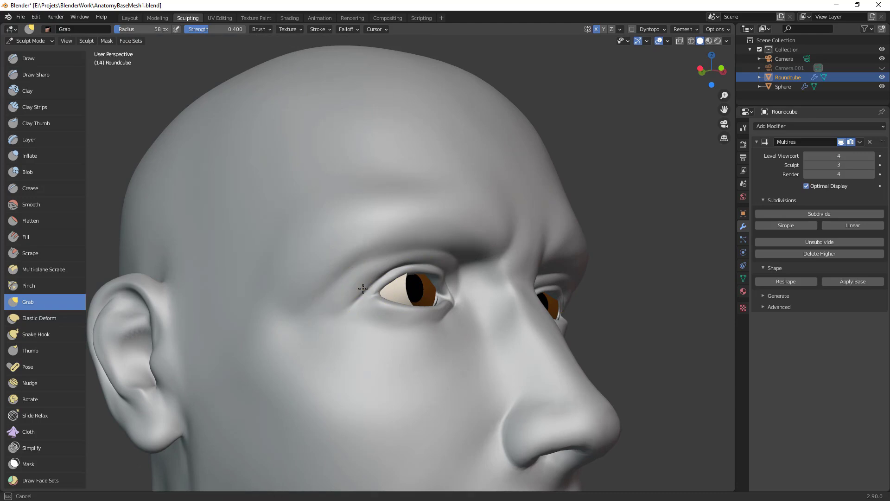
Step: Raise the Multires modifier's sculpt level to 4
scroll(363, 289, down, 3)
click(864, 164)
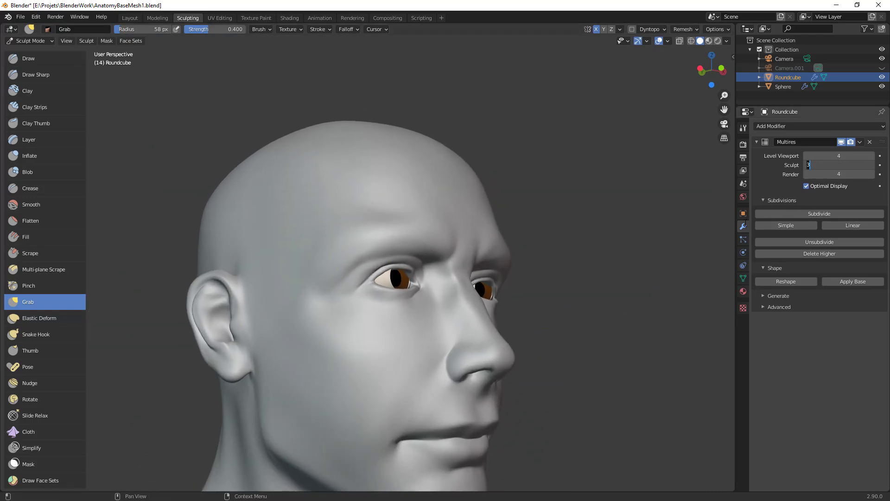
key(Return)
click(868, 168)
middle_drag(549, 255, 567, 239)
scroll(516, 368, down, 3)
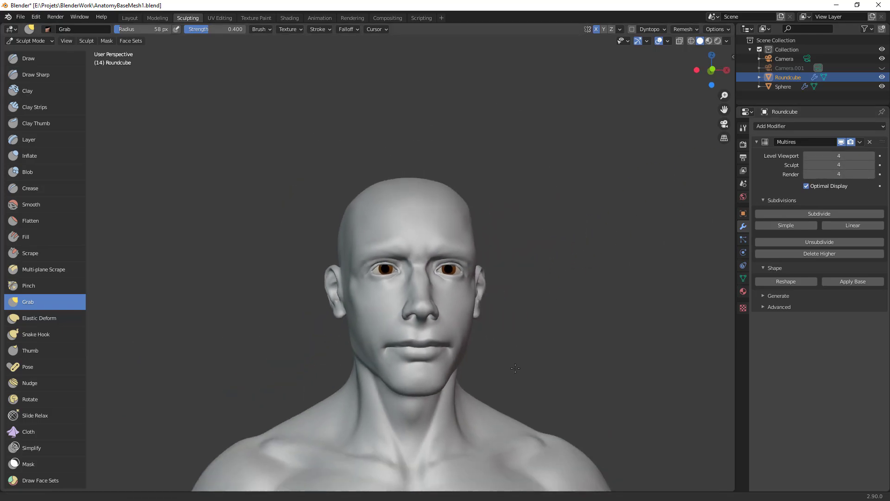
scroll(515, 367, up, 2)
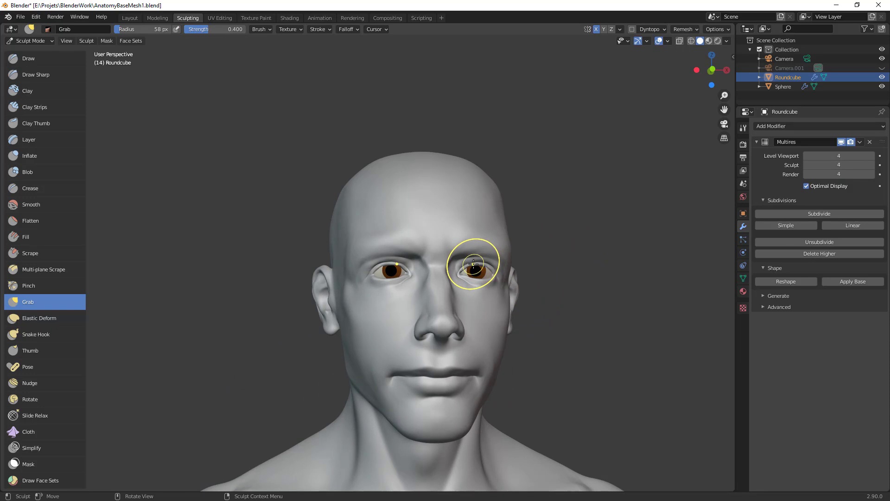
Step: Flatten the skin beside the outer eye corner with the Scrape brush, reducing its radius from 35 to 29 px
key(shift+t)
ctrl+alt+drag(466, 243, 425, 208)
key(f)
click(426, 253)
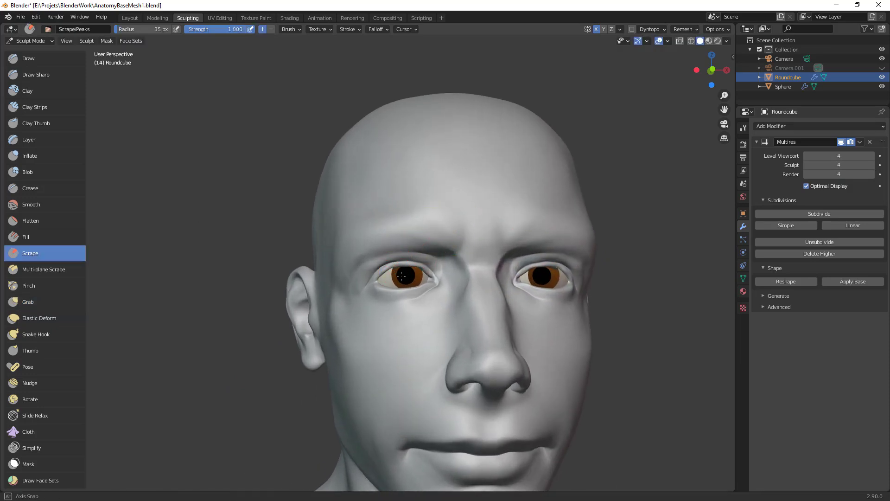
middle_drag(394, 275, 366, 279)
scroll(366, 278, up, 2)
drag(323, 307, 336, 294)
key(f)
click(348, 284)
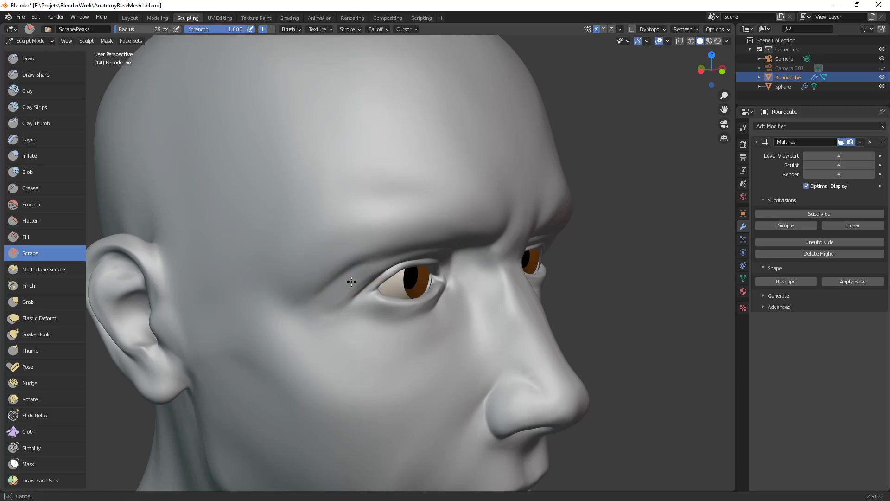
middle_drag(358, 273, 366, 273)
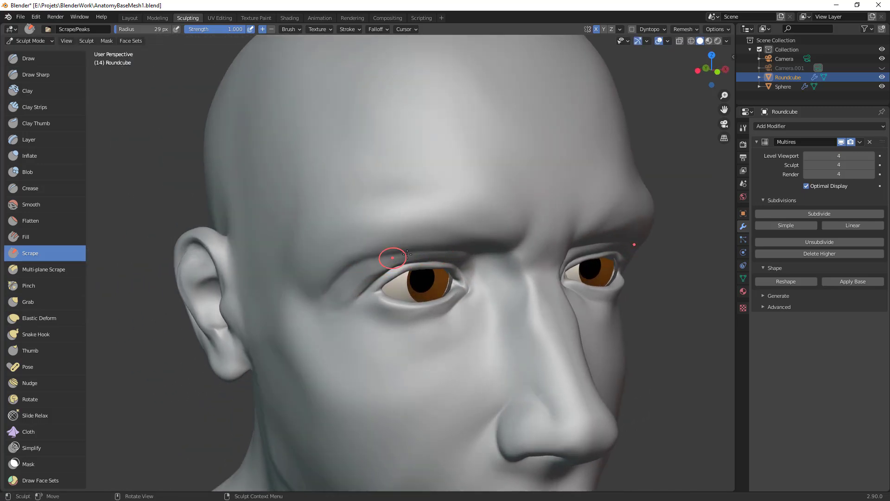
Step: Scrape the fold above the upper eyelid toward the inner eye corner at a 29 px radius
mouse_move(484, 255)
middle_down()
mouse_move(492, 252)
mouse_move(462, 218)
middle_up()
mouse_move(463, 229)
mouse_down()
mouse_move(441, 218)
mouse_move(490, 241)
mouse_up()
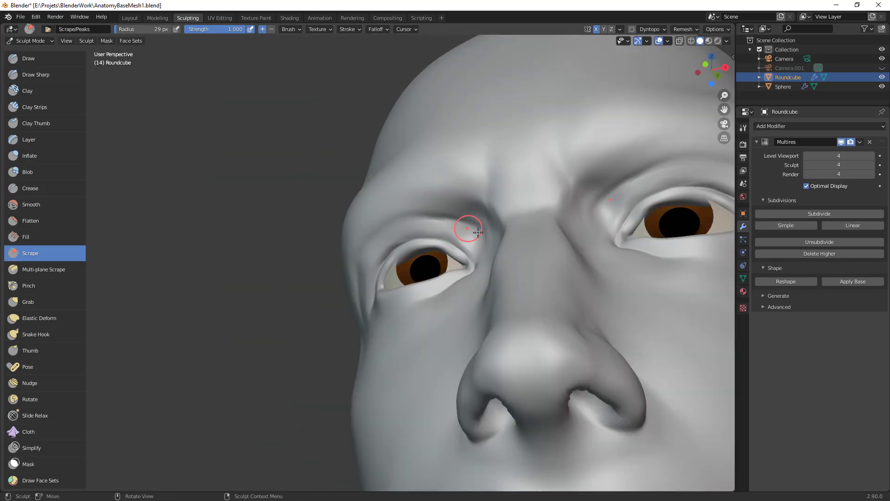
middle_drag(481, 258, 496, 226)
mouse_move(509, 241)
mouse_down()
mouse_move(553, 249)
mouse_move(540, 238)
mouse_move(558, 247)
mouse_up()
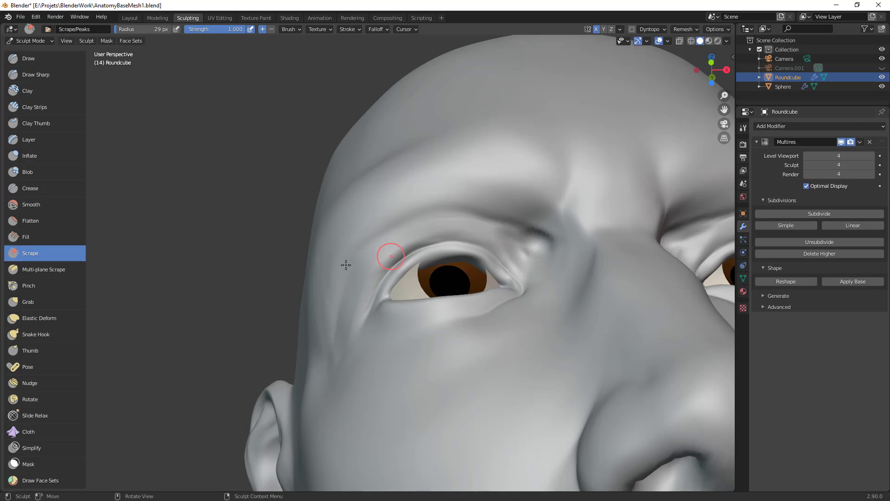
Step: Build up the upper lid fold near the inner eye corner with Clay Strips at 44 px and save the file as AnatomyBaseMesh2.blend
key(c)
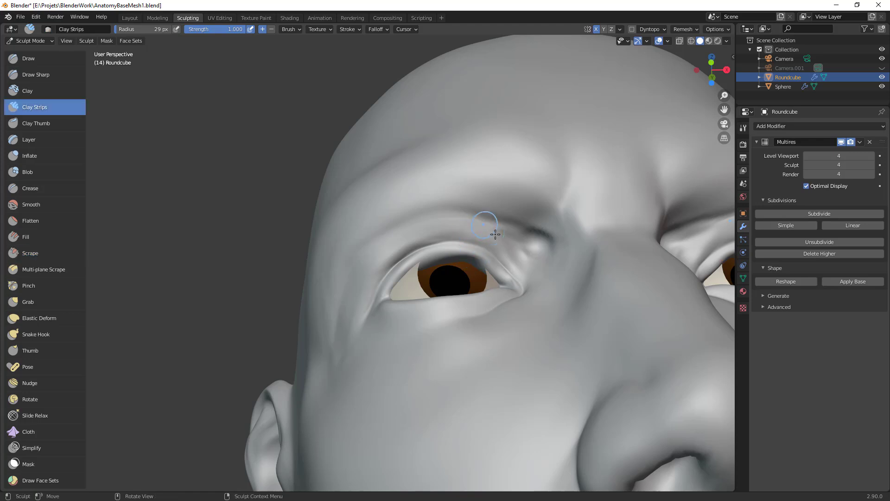
key(f)
click(523, 239)
mouse_move(512, 230)
mouse_down()
mouse_move(541, 255)
mouse_move(541, 245)
mouse_move(502, 228)
mouse_move(516, 232)
mouse_up()
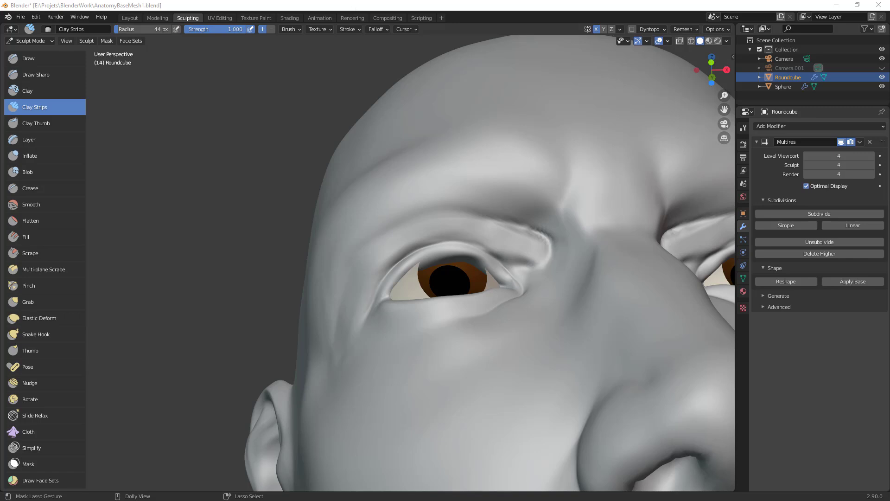
key(Return)
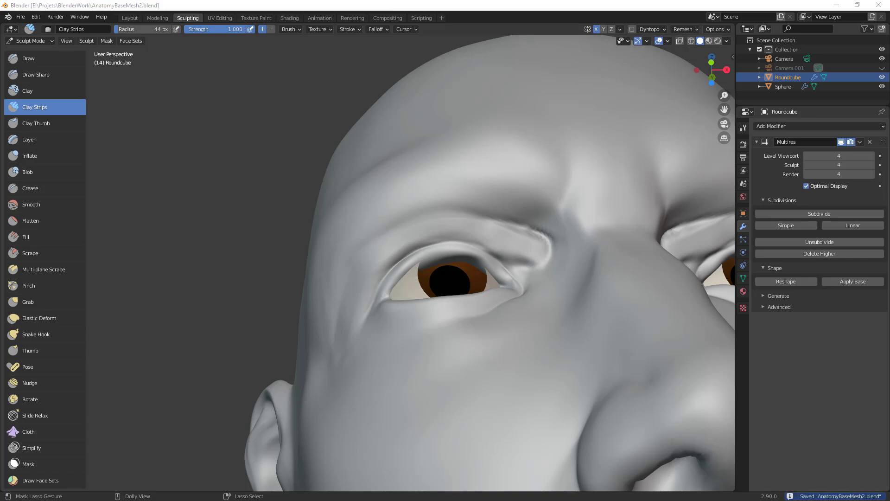
Step: Add volume along the upper lid fold and inner eye corner with Clay Strips at a 32 px radius
mouse_move(558, 257)
mouse_down()
mouse_move(500, 235)
mouse_move(548, 256)
mouse_move(533, 259)
mouse_move(549, 246)
mouse_up()
middle_drag(549, 235, 545, 251)
key(f)
click(520, 257)
drag(484, 232, 484, 254)
drag(537, 249, 530, 250)
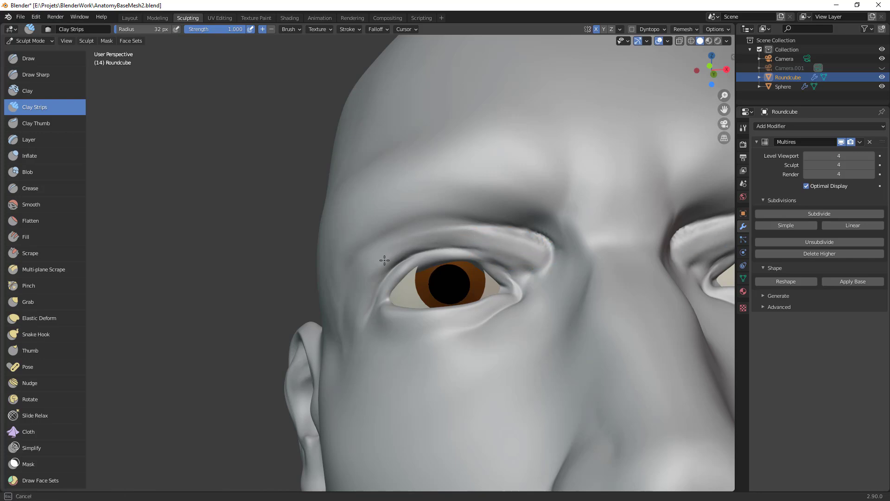
Step: Adjust the fold between the brow and upper eyelid with the Grab brush, reducing its radius to 40 px
middle_drag(538, 261, 438, 227)
key(g)
key(f)
click(465, 225)
mouse_move(465, 228)
mouse_down()
mouse_move(469, 235)
mouse_move(400, 233)
mouse_move(377, 253)
mouse_move(421, 229)
mouse_up()
key(f)
click(466, 230)
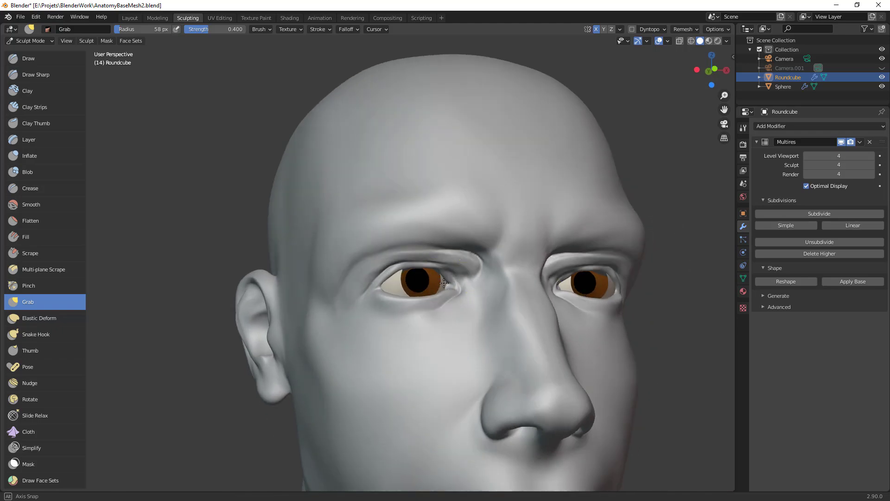
scroll(483, 259, up, 6)
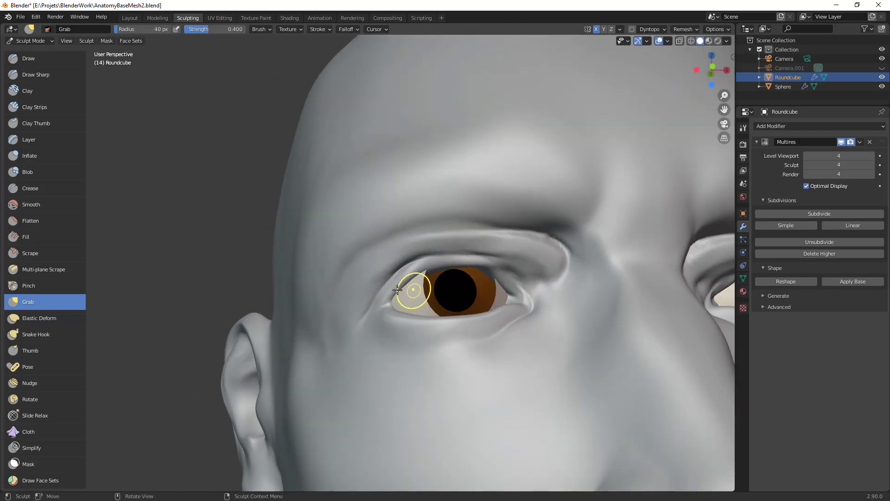
Step: Mask the lower eyelid and outer eye corner with the Mask brush at 0.500 strength and a 33 px radius
click(44, 464)
mouse_move(408, 274)
mouse_down()
mouse_move(468, 264)
mouse_move(453, 265)
mouse_move(522, 295)
mouse_move(488, 266)
mouse_move(492, 327)
mouse_move(439, 341)
mouse_move(427, 324)
mouse_move(403, 319)
mouse_move(369, 332)
mouse_up()
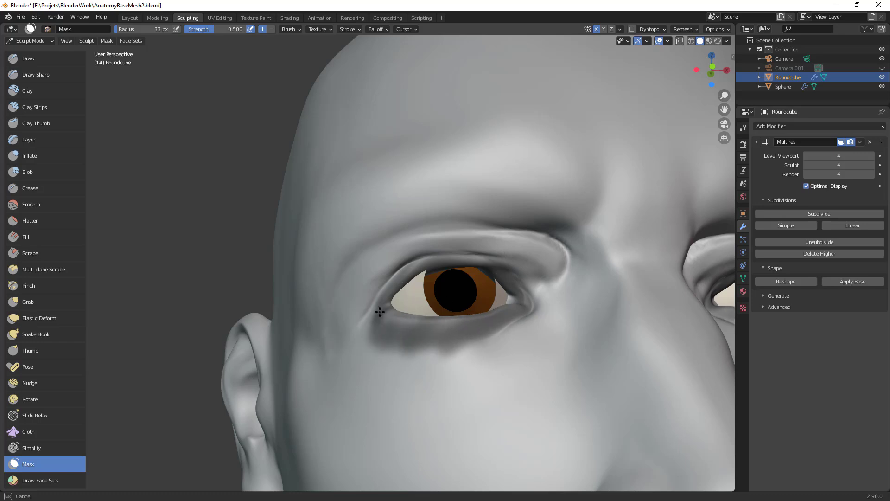
drag(414, 266, 389, 305)
key(f)
click(395, 282)
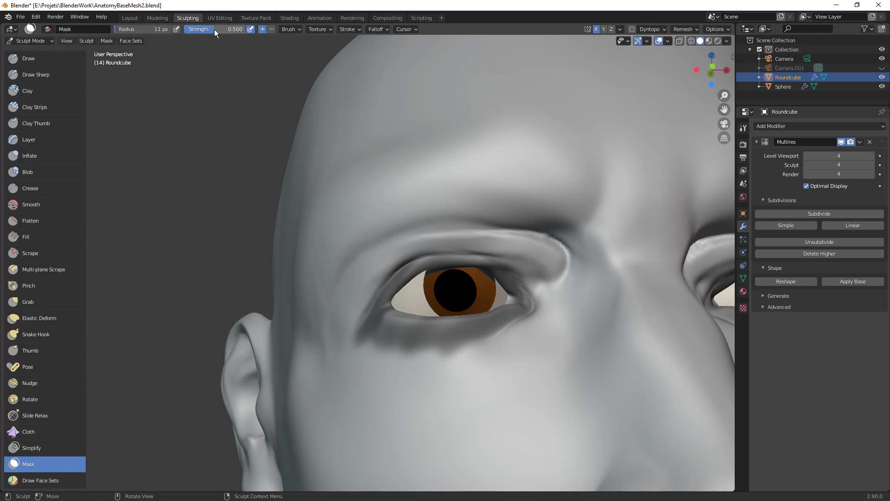
Step: Strengthen the mask along both eyelid rims and below the eye at 1.000 strength, with radii from 11 to 32 px
drag(405, 269, 375, 305)
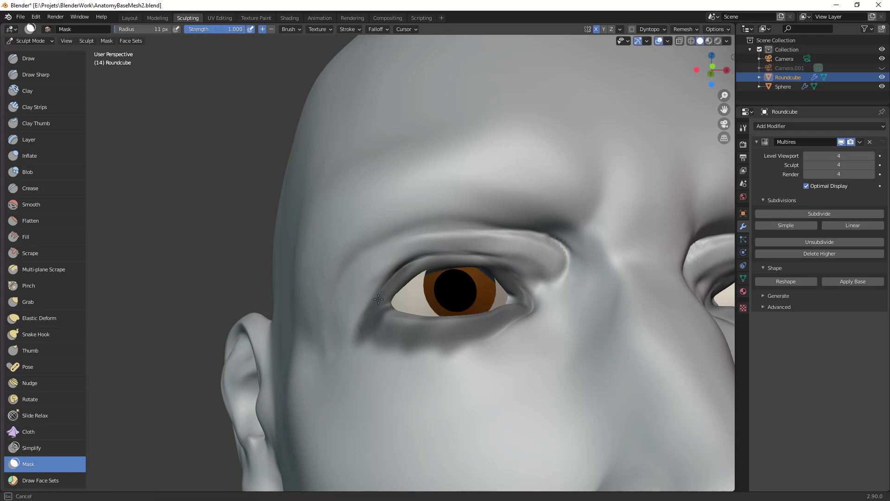
drag(435, 252, 413, 269)
drag(532, 266, 552, 278)
drag(500, 261, 500, 266)
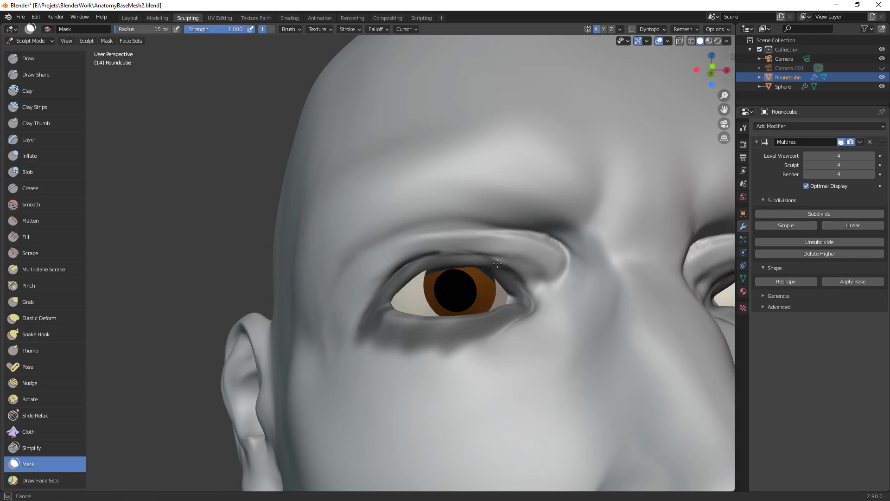
mouse_move(509, 321)
mouse_down()
mouse_move(376, 362)
mouse_move(366, 343)
mouse_move(381, 322)
mouse_move(404, 359)
mouse_move(483, 348)
mouse_move(523, 296)
mouse_up()
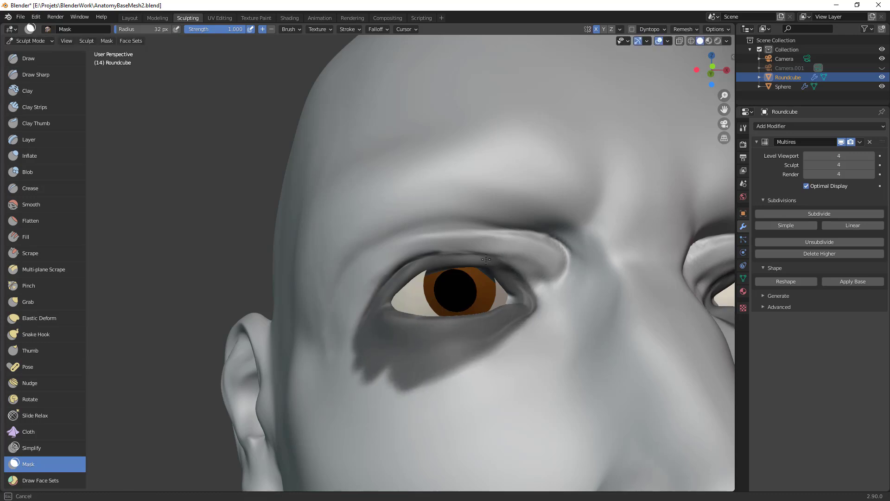
mouse_move(369, 317)
mouse_down()
mouse_move(441, 385)
mouse_move(524, 336)
mouse_move(451, 373)
mouse_move(392, 337)
mouse_up()
Step: Extend the mask below the eye and erase its spill along the outer upper lid fold at a 19 px radius
key(f)
click(447, 356)
key(f)
click(386, 287)
middle_drag(389, 320, 391, 275)
scroll(391, 274, up, 1)
key(f)
click(401, 264)
ctrl+drag(391, 264, 380, 273)
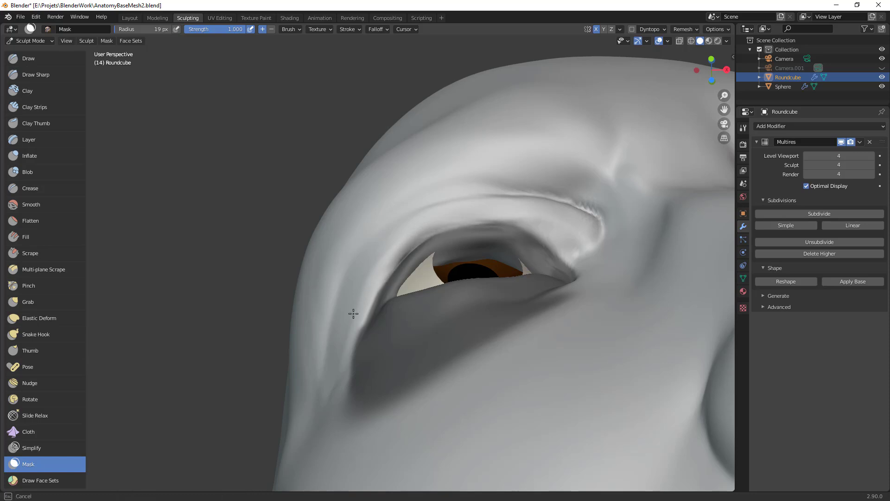
Step: Pull the unmasked upper lid fold over the eyelid with the Grab brush, finishing at a 169 px radius
key(g)
mouse_move(547, 230)
ctrl+alt+mouse_down()
mouse_move(475, 228)
mouse_move(460, 217)
ctrl+alt+mouse_up()
key(f)
click(575, 229)
drag(444, 229, 458, 221)
key(f)
click(449, 234)
drag(414, 241, 411, 236)
mouse_move(520, 241)
mouse_down()
mouse_move(516, 233)
mouse_move(529, 242)
mouse_up()
key(f)
click(580, 223)
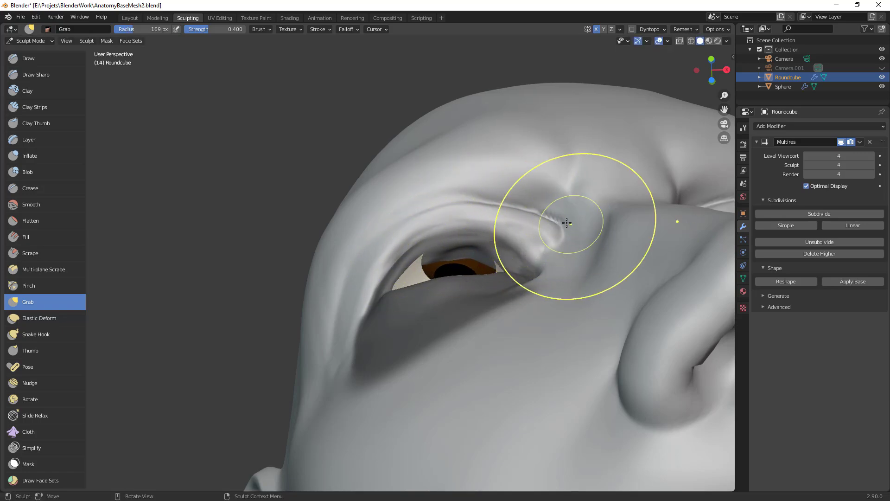
Step: Shape the inner end of the lid fold and the brow above it with the Grab brush, ending at 148 px
key(f)
click(622, 210)
drag(557, 231, 555, 251)
key(f)
click(542, 197)
drag(549, 179, 549, 160)
key(f)
click(567, 176)
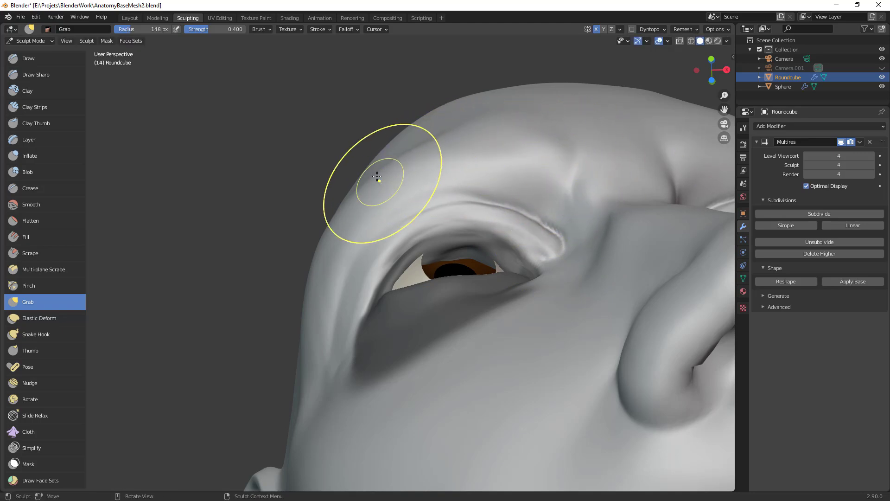
Step: Scrape the upper lid fold down toward the outer eye corner with the Scrape brush at a 41 px radius
mouse_move(453, 171)
middle_down()
mouse_move(567, 241)
mouse_move(552, 348)
mouse_move(518, 262)
mouse_move(406, 242)
middle_up()
key(f)
click(475, 270)
key(shift+t)
key(f)
click(402, 258)
drag(402, 258, 358, 282)
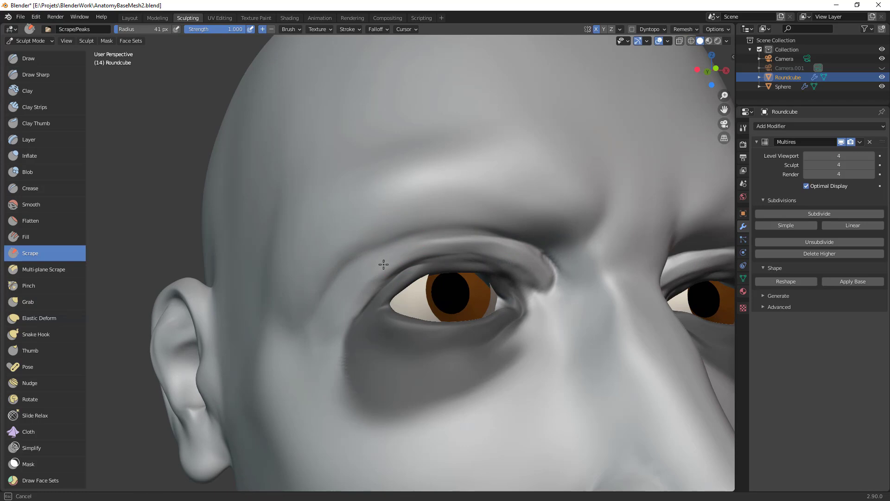
right_click(408, 246)
mouse_move(396, 250)
mouse_down()
mouse_move(407, 247)
mouse_move(327, 300)
mouse_up()
Step: Scrape the middle and inner part of the upper lid fold at a 41 px radius
click(409, 255)
click(440, 223)
mouse_move(501, 245)
mouse_down()
mouse_move(547, 254)
mouse_move(500, 217)
mouse_up()
mouse_move(560, 242)
mouse_down()
mouse_move(571, 240)
mouse_move(467, 212)
mouse_up()
Step: Even out the underside of the upper lid fold from the inner to the outer side, reducing the Scrape radius to 29 px
middle_drag(544, 248, 527, 215)
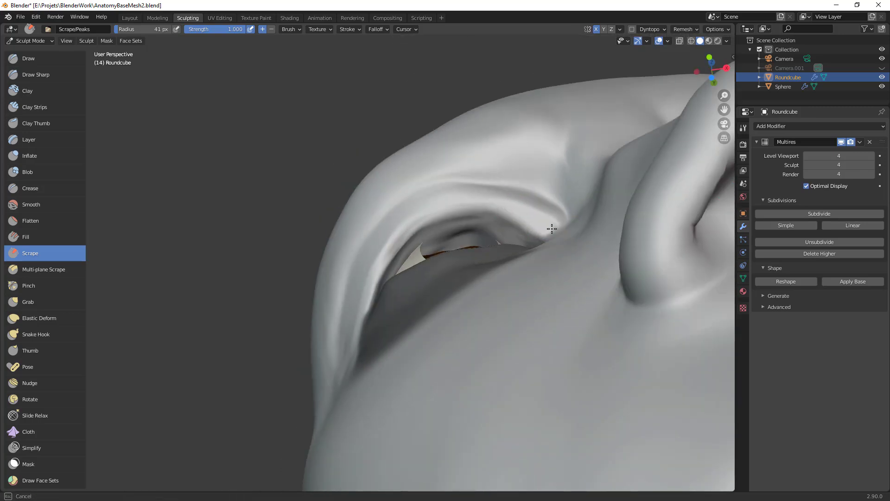
drag(498, 206, 525, 225)
key(f)
click(516, 210)
drag(427, 217, 378, 276)
middle_drag(378, 292, 427, 254)
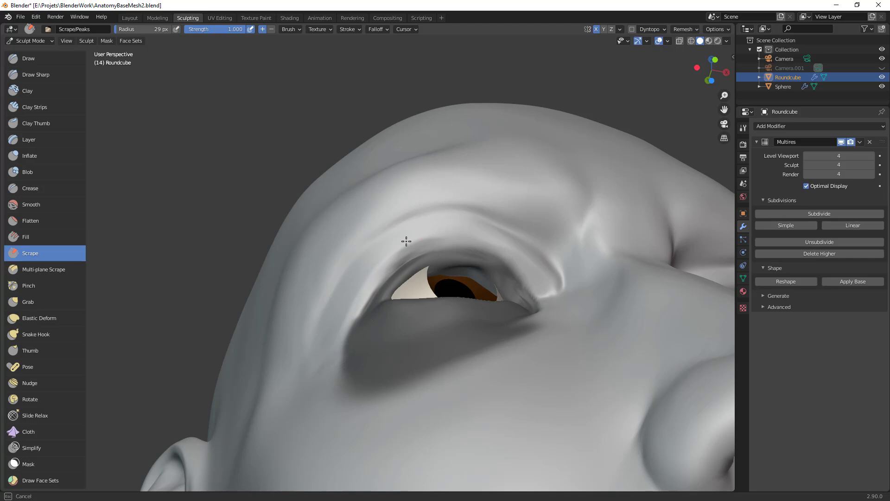
Step: Nudge the inner part of the upper lid fold into place with the Grab brush, starting at a 140 px radius
key(g)
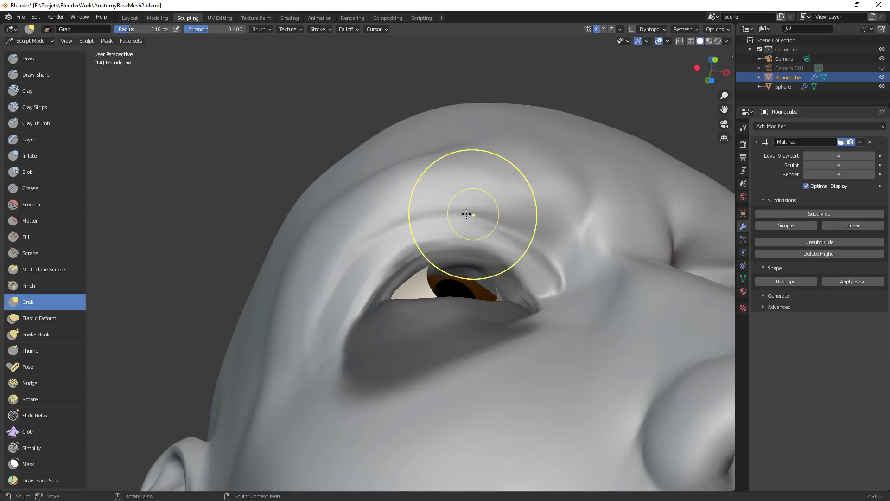
drag(526, 235, 522, 242)
key(f)
click(538, 268)
drag(559, 276, 553, 276)
Step: Reshape the outer part of the upper lid fold beside the eye with small Grab strokes, starting at a 67 px radius
middle_drag(553, 276, 575, 316)
mouse_move(398, 272)
middle_down()
mouse_move(451, 298)
mouse_move(421, 318)
middle_up()
key(f)
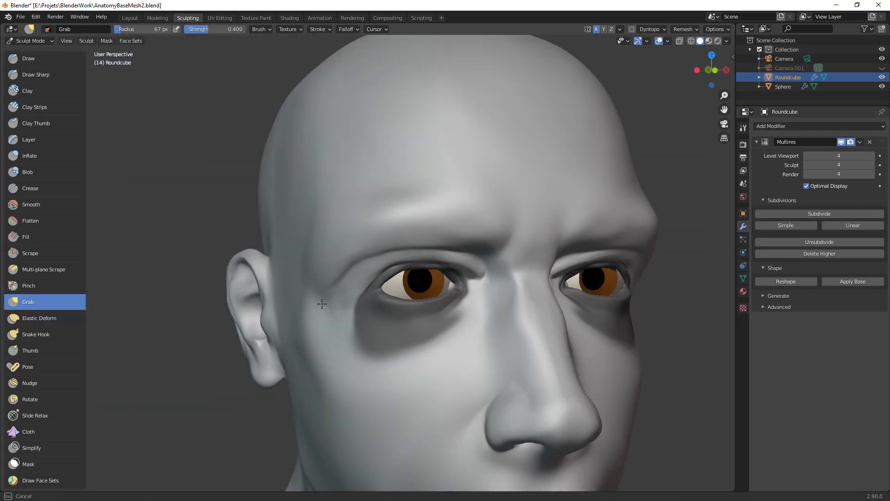
key(f)
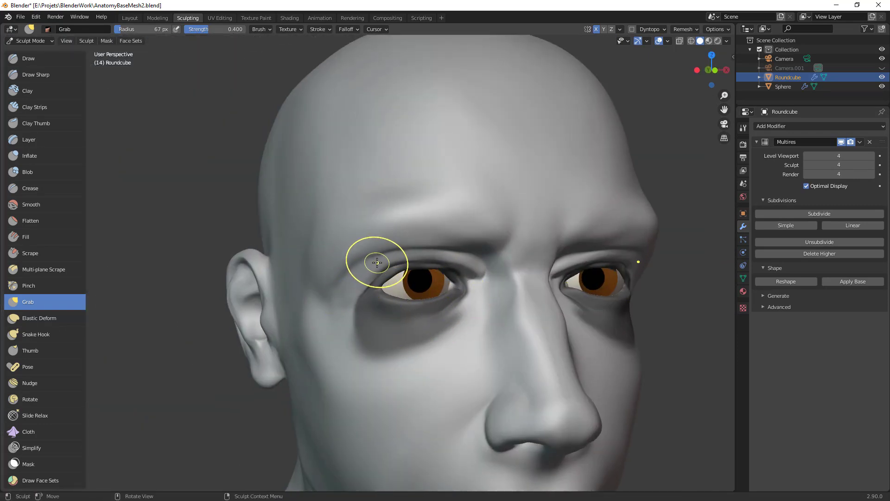
click(402, 261)
drag(338, 290, 332, 297)
drag(348, 265, 351, 267)
drag(384, 246, 385, 243)
Step: Adjust the inner eye area from the opposite side of the face with the Grab brush at a 115 px radius
mouse_move(513, 242)
ctrl+middle_down()
mouse_move(501, 332)
mouse_move(457, 327)
ctrl+middle_up()
ctrl+middle_drag(508, 311, 552, 255)
key(f)
click(537, 254)
ctrl+middle_drag(465, 290, 609, 260)
key(f)
click(602, 260)
key(f)
click(560, 243)
key(f)
click(596, 257)
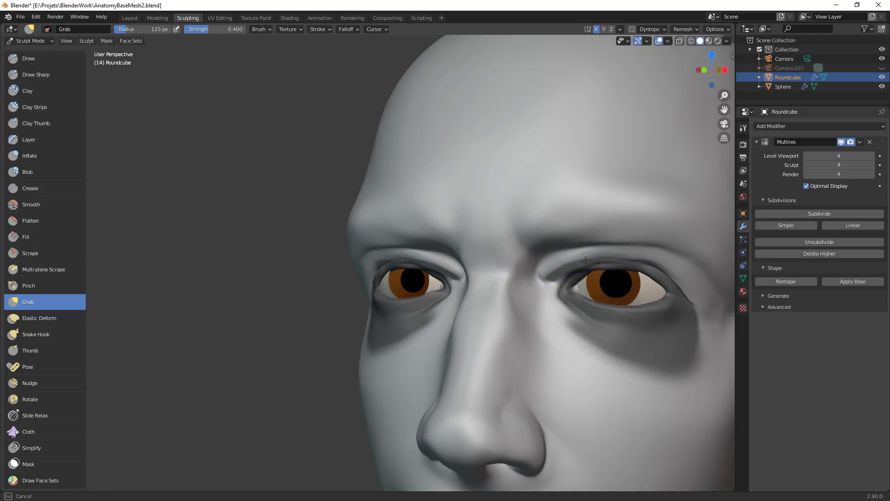
drag(541, 276, 485, 375)
Step: Clear the sculpt mask around the eyes
middle_drag(488, 364, 460, 313)
key(a)
click(623, 208)
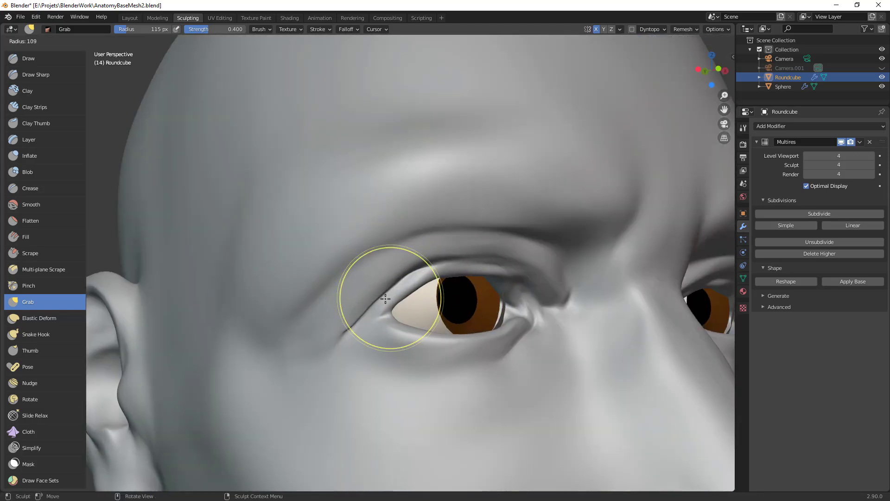
Step: Refine the crease between the upper eyelid and its fold, from outer corner to middle, with Grab at a 26 px radius
key(bracketleft)
key(bracketleft)
key(bracketleft)
key(bracketleft)
key(bracketleft)
key(bracketleft)
key(bracketleft)
key(bracketleft)
key(bracketleft)
key(bracketleft)
key(bracketleft)
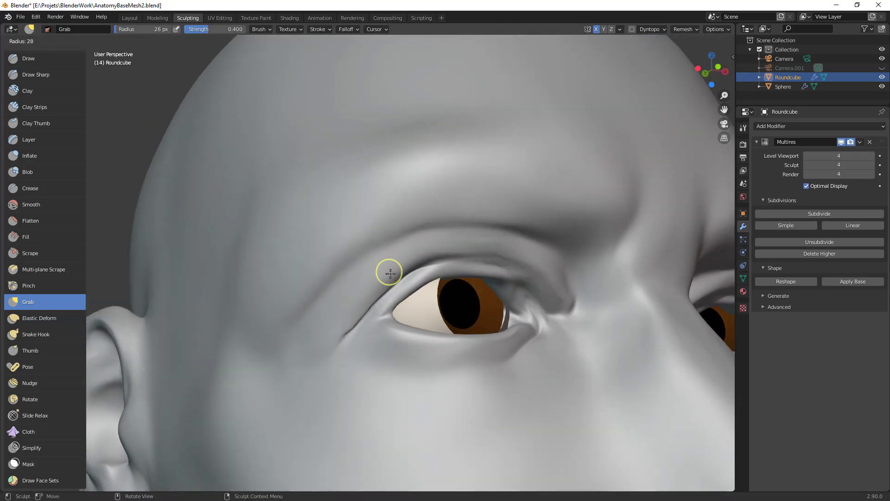
drag(389, 280, 342, 336)
mouse_move(432, 259)
mouse_down()
mouse_move(495, 262)
mouse_move(512, 273)
mouse_move(502, 255)
mouse_up()
Step: Sharpen the crease above the upper eyelid toward the inner corner with the Crease brush at 21 px and 0.250 strength
key(shift+c)
key(f)
click(509, 265)
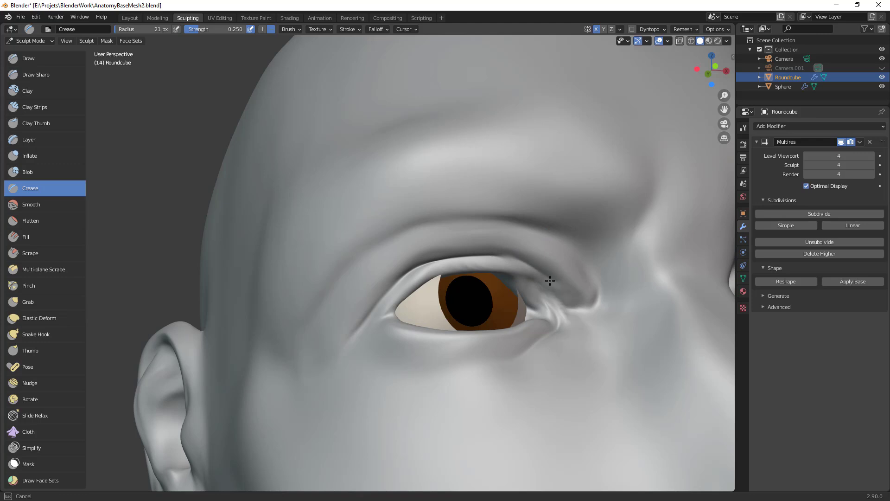
alt+drag(562, 304, 537, 278)
drag(535, 226, 533, 225)
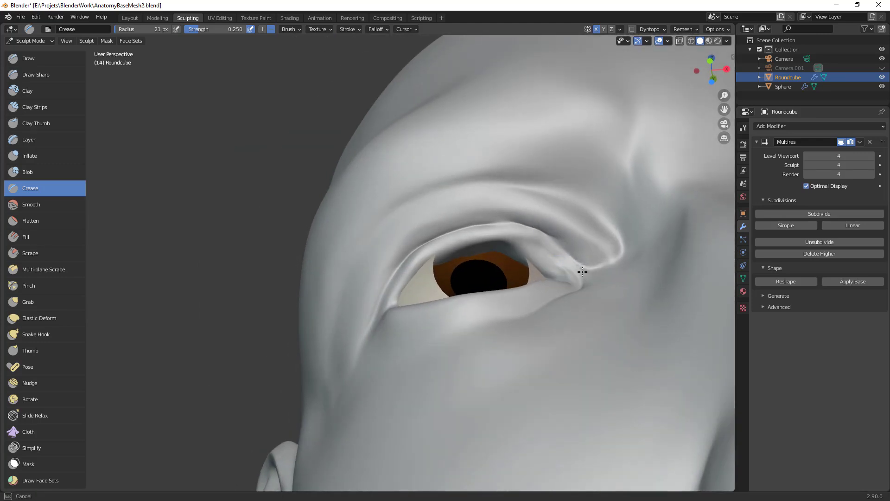
Step: Pull the upper eyelid edge near the inner eye corner into shape with the Grab brush, starting at 21 px
key(g)
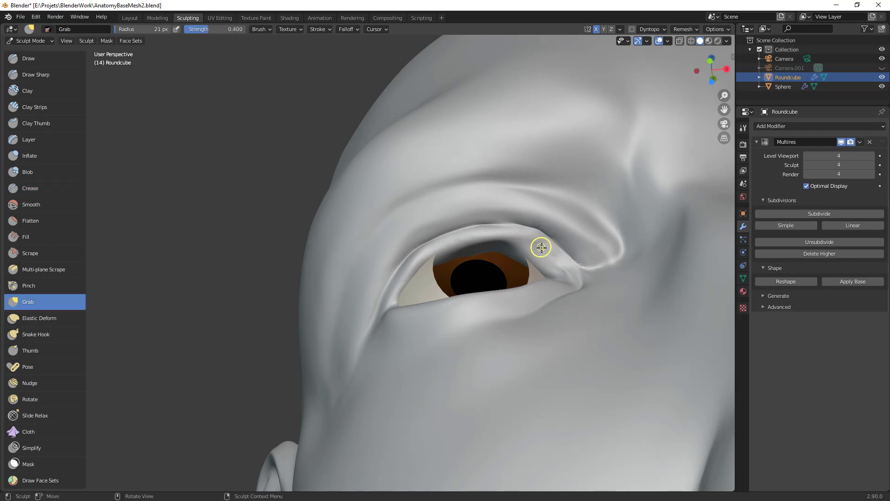
mouse_move(553, 247)
alt+mouse_down()
mouse_move(580, 232)
mouse_move(567, 263)
alt+mouse_up()
key(f)
click(618, 258)
drag(560, 229, 543, 213)
mouse_move(591, 243)
alt+mouse_down()
mouse_move(616, 274)
mouse_move(576, 288)
mouse_move(583, 295)
alt+mouse_up()
key(f)
click(620, 282)
Step: Build up the inner eye corner and the upper eyelid edge with Clay Strips at a 32 px radius
key(c)
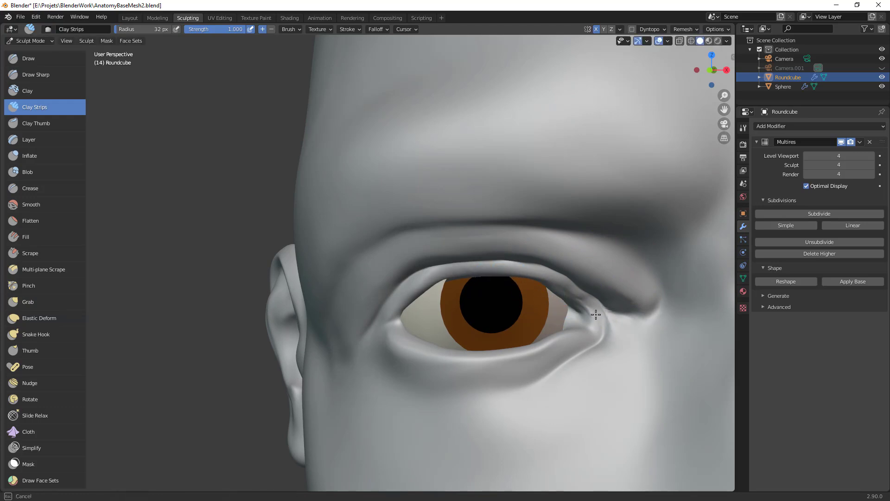
alt+drag(605, 305, 530, 275)
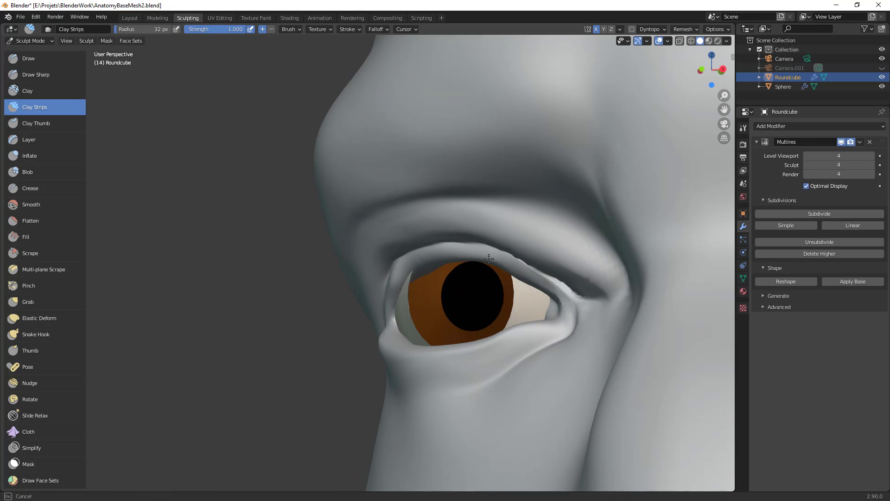
drag(529, 270, 520, 260)
Step: Build up the inner eye corner further with Clay Strips, reducing the radius to 27 px and 19 px
scroll(575, 269, down, 6)
middle_drag(563, 309, 486, 346)
scroll(469, 235, up, 8)
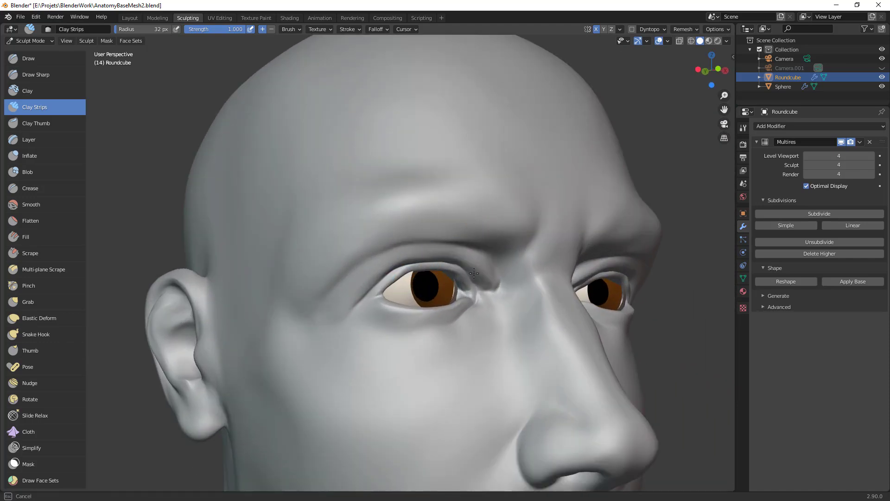
key(f)
click(479, 286)
middle_drag(481, 303, 471, 277)
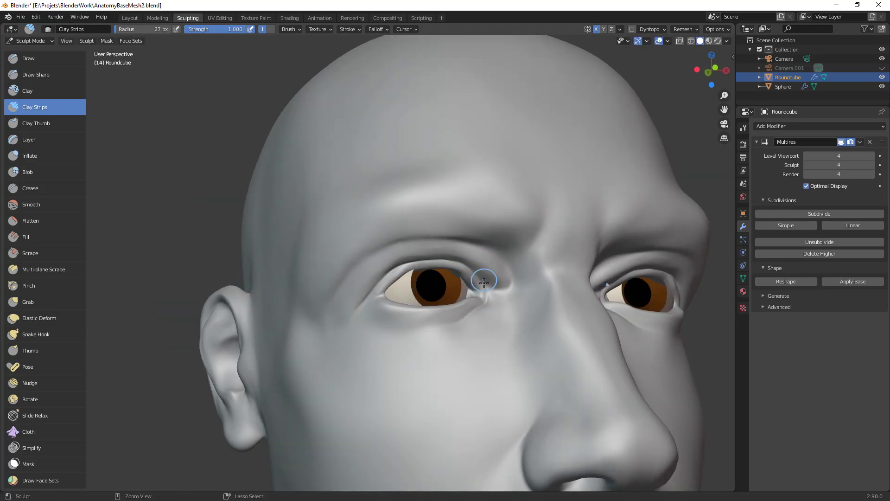
key(f)
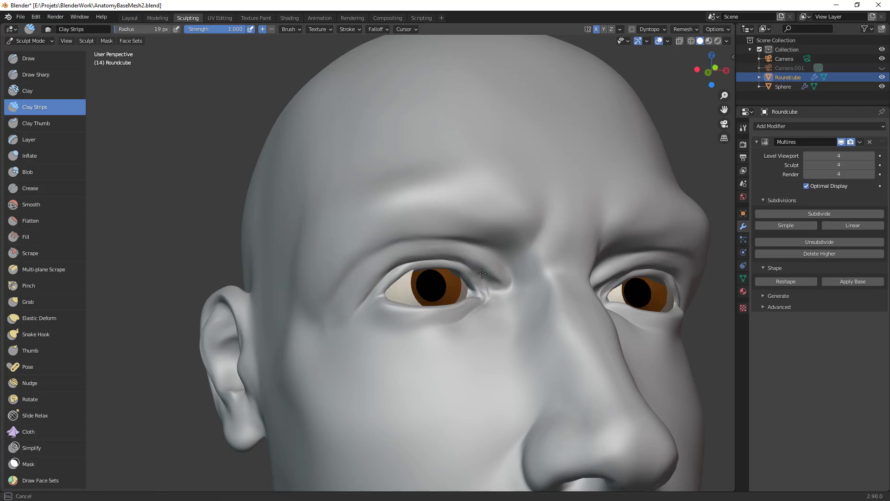
Step: Examine the eyes against the whole head and upper body from several angles and distances
ctrl+middle_drag(532, 248, 461, 372)
ctrl+middle_drag(490, 235, 457, 318)
middle_drag(440, 263, 495, 269)
ctrl+middle_drag(495, 269, 489, 176)
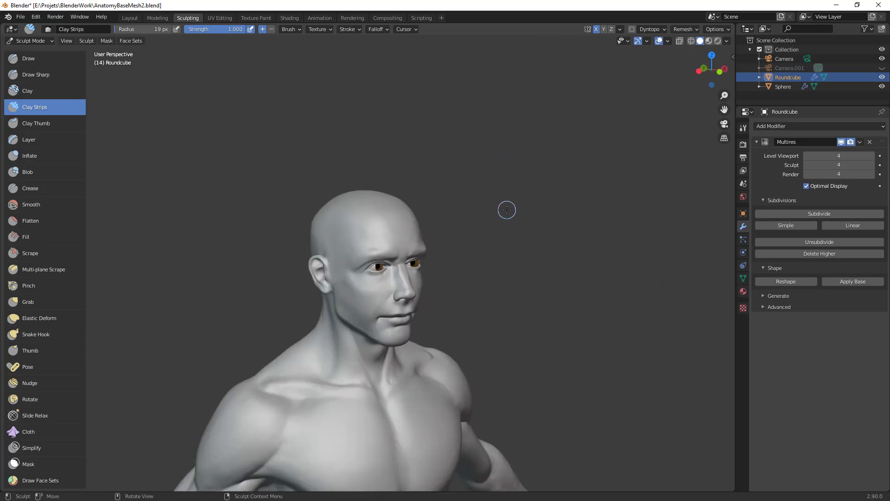
ctrl+middle_drag(506, 209, 480, 121)
middle_drag(427, 278, 431, 257)
ctrl+middle_drag(431, 257, 434, 242)
scroll(434, 241, up, 1)
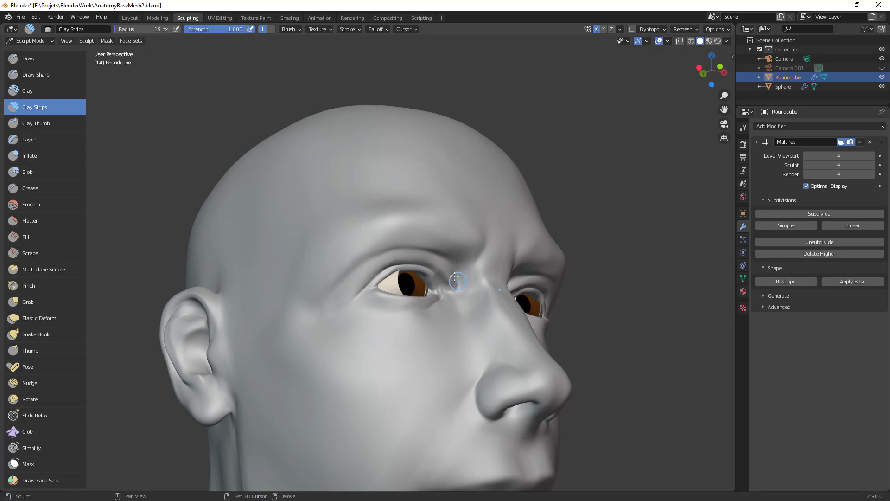
mouse_move(474, 277)
middle_down()
mouse_move(467, 291)
mouse_move(491, 270)
mouse_move(490, 291)
middle_up()
ctrl+middle_drag(503, 250, 486, 398)
middle_drag(486, 399, 457, 394)
Step: Crease the line above the upper eyelid fold and beyond the outer eye corner, using Crease at 31 px and 0.250 strength
scroll(467, 373, up, 4)
mouse_move(510, 314)
middle_down()
mouse_move(501, 218)
mouse_move(541, 197)
middle_up()
key(shift+c)
drag(415, 230, 429, 226)
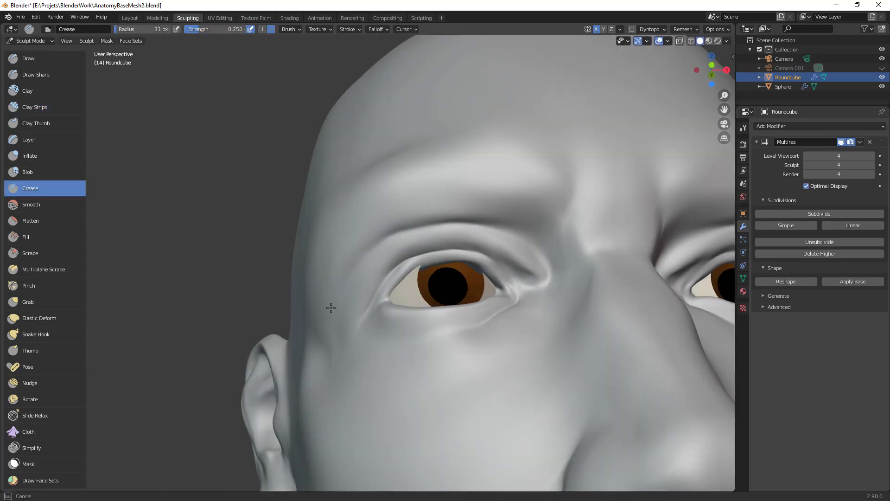
drag(311, 353, 332, 322)
Step: Deepen the creases around the upper eyelid fold from the inner to the outer corner with Crease at 31 px
ctrl+middle_drag(333, 322, 364, 348)
middle_drag(364, 348, 393, 303)
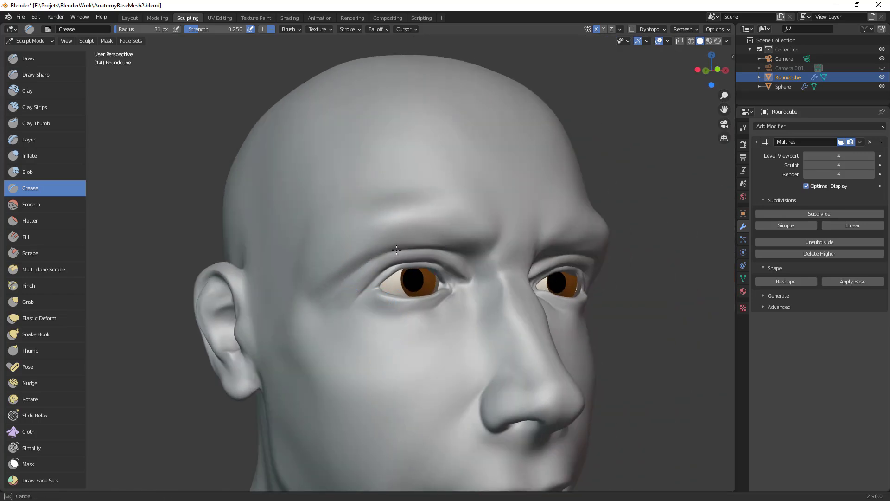
mouse_move(543, 278)
ctrl+middle_down()
mouse_move(534, 315)
mouse_move(519, 242)
ctrl+middle_up()
mouse_move(527, 265)
mouse_down()
mouse_move(489, 248)
mouse_move(415, 253)
mouse_move(467, 224)
mouse_move(474, 229)
mouse_move(378, 254)
mouse_up()
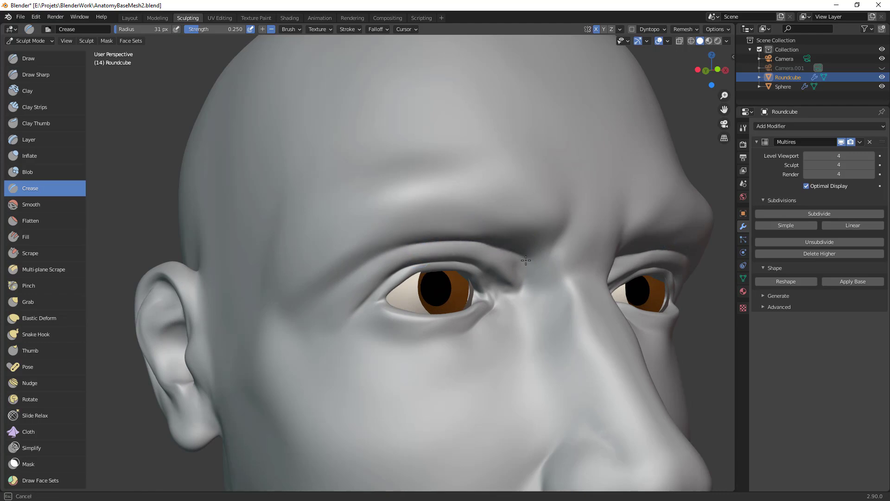
drag(517, 255, 522, 277)
drag(509, 279, 443, 264)
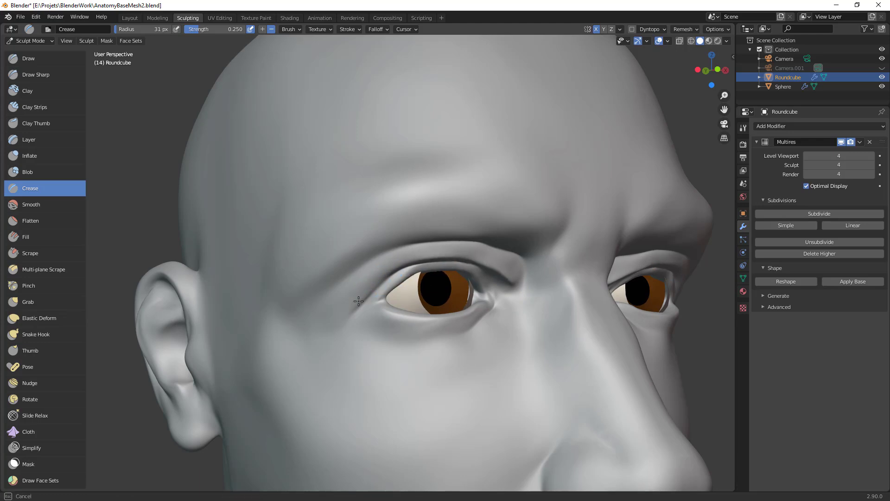
drag(386, 274, 486, 245)
Step: Pull the fold above the upper eyelid upward from a low viewpoint with Grab at 81 px and 0.400 strength
mouse_move(521, 317)
ctrl+middle_down()
mouse_move(529, 332)
mouse_move(455, 413)
mouse_move(456, 431)
ctrl+middle_up()
middle_drag(481, 353, 443, 354)
ctrl+middle_drag(444, 319, 516, 192)
middle_drag(496, 291, 495, 224)
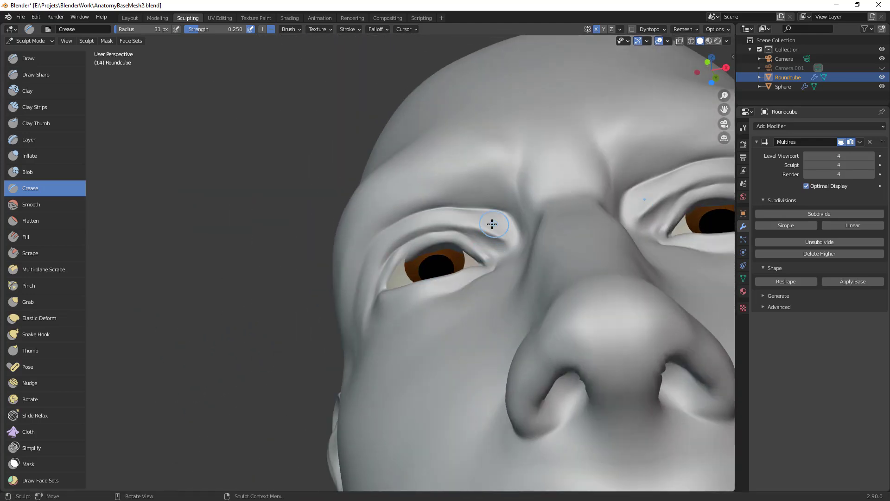
key(g)
drag(473, 213, 471, 210)
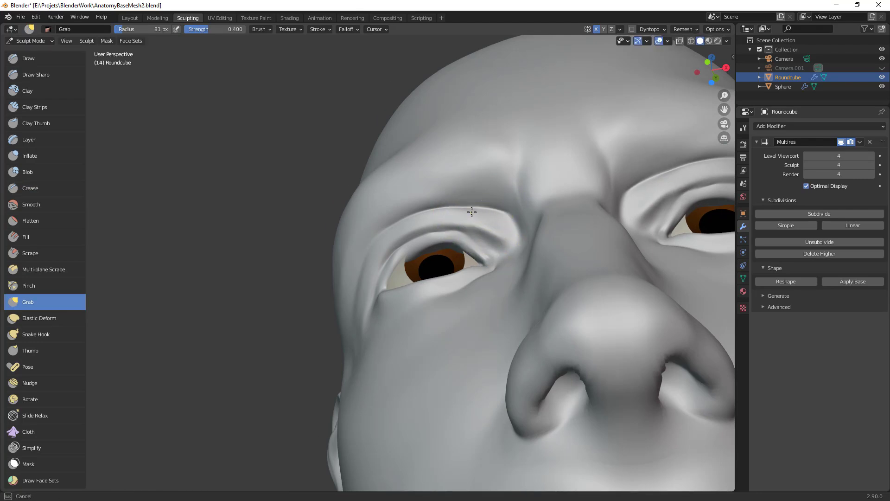
middle_drag(426, 250, 418, 248)
Step: Adjust the upper eyelid around the iris with Grab, bringing the radius to 84 px
key(f)
drag(420, 244, 440, 225)
click(456, 231)
key(f)
click(444, 261)
drag(448, 261, 469, 320)
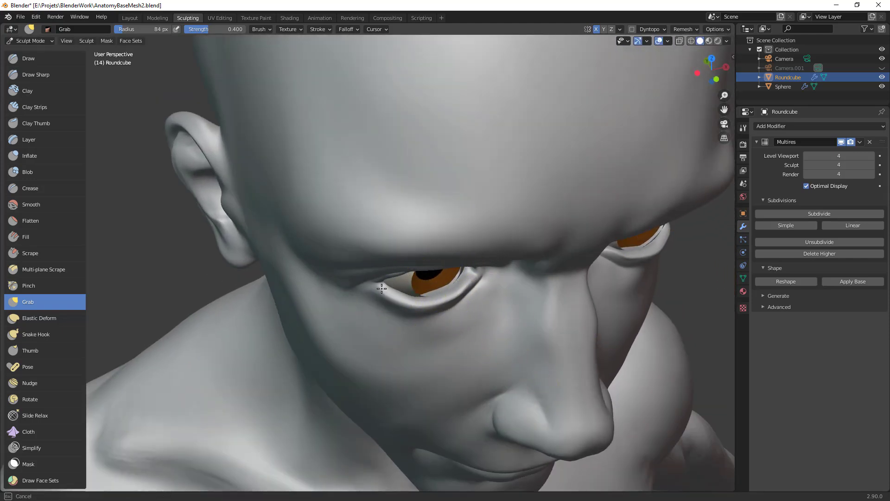
Step: Reshape the lower eyelid's curve from above and the side with Grab, using radii of 189 px and 92 px
middle_drag(382, 289, 407, 298)
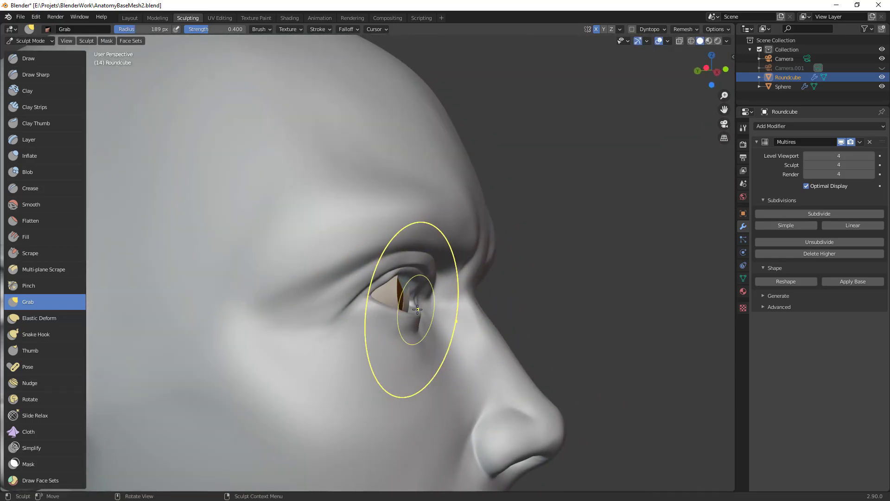
middle_drag(506, 288, 439, 271)
key(f)
click(435, 277)
alt+drag(442, 278, 474, 308)
click(471, 307)
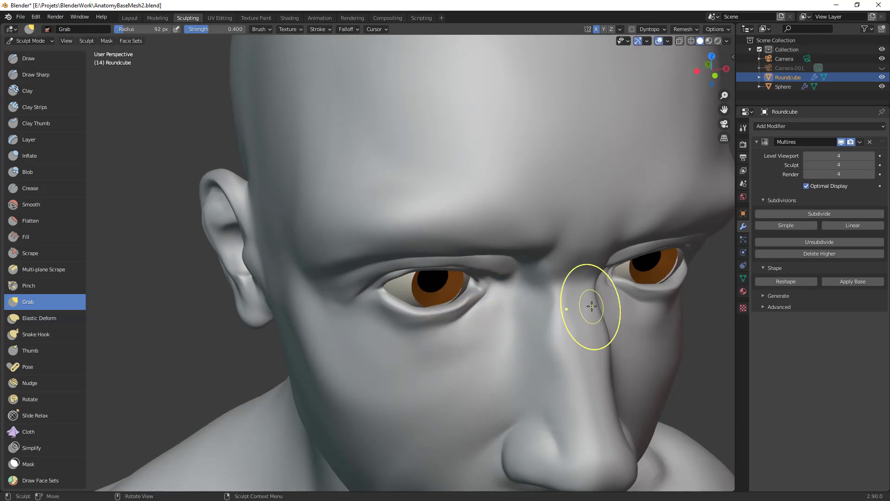
Step: Nudge the inner end of the lower eyelid into place with a resized Grab brush
key(KP_1)
key(f)
click(474, 305)
drag(480, 299, 484, 301)
Step: Pull the outer part of the lower eyelid outward and down with small Grab strokes
ctrl+middle_drag(483, 301, 449, 250)
key(f)
click(407, 300)
drag(407, 300, 399, 308)
key(f)
click(404, 302)
key(f)
click(442, 292)
Step: Crease the outer half of the upper eyelid from below with Crease at 32 px and 0.250 strength
middle_drag(446, 283, 471, 243)
key(shift+c)
drag(404, 260, 409, 273)
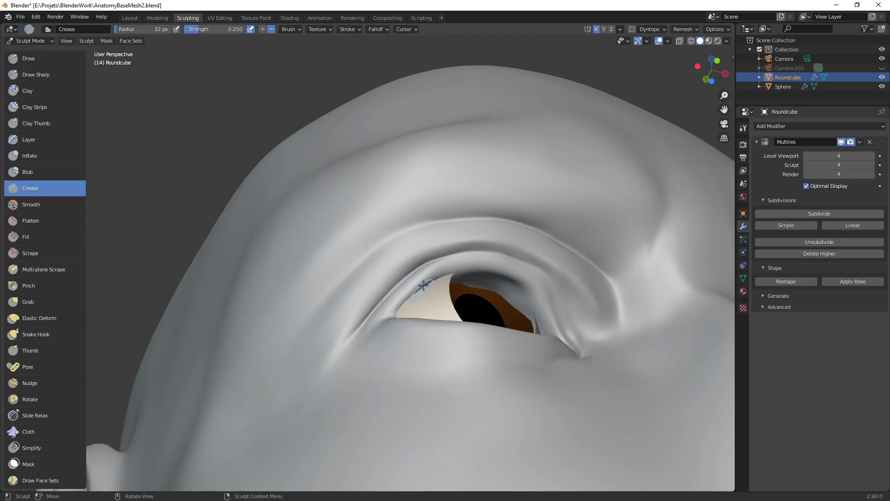
Step: Flatten the underside of the upper eyelid edge with Scrape at 44 px and strength 1.000
key(shift+t)
middle_drag(452, 284, 420, 277)
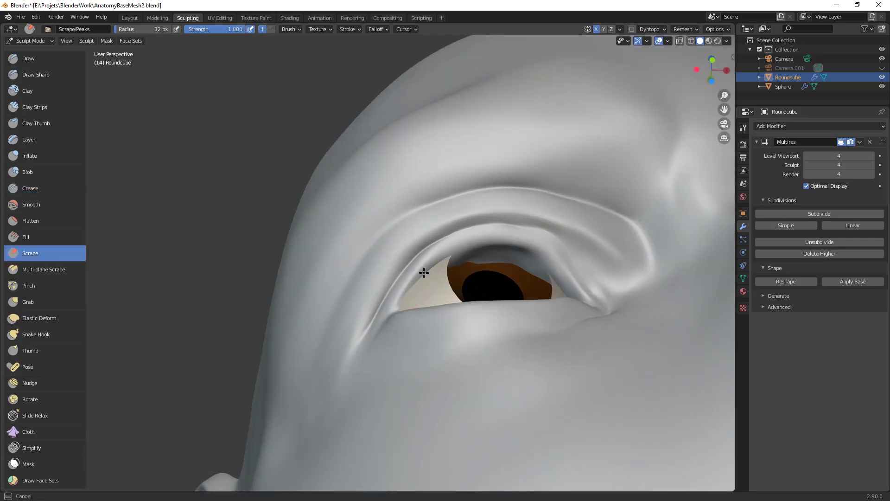
click(491, 259)
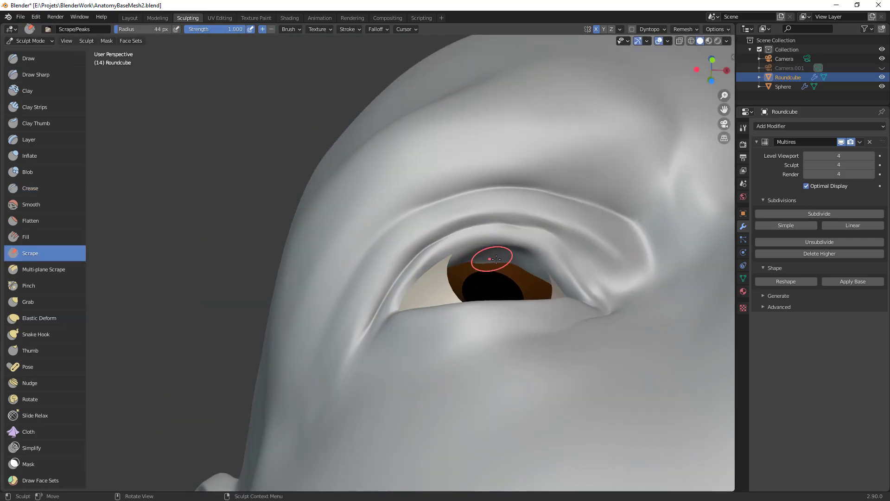
drag(477, 249, 484, 255)
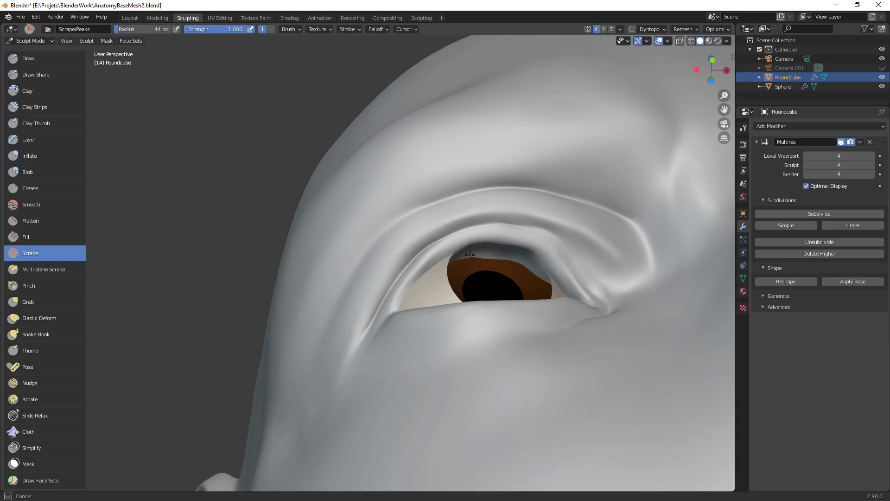
middle_drag(561, 278, 515, 290)
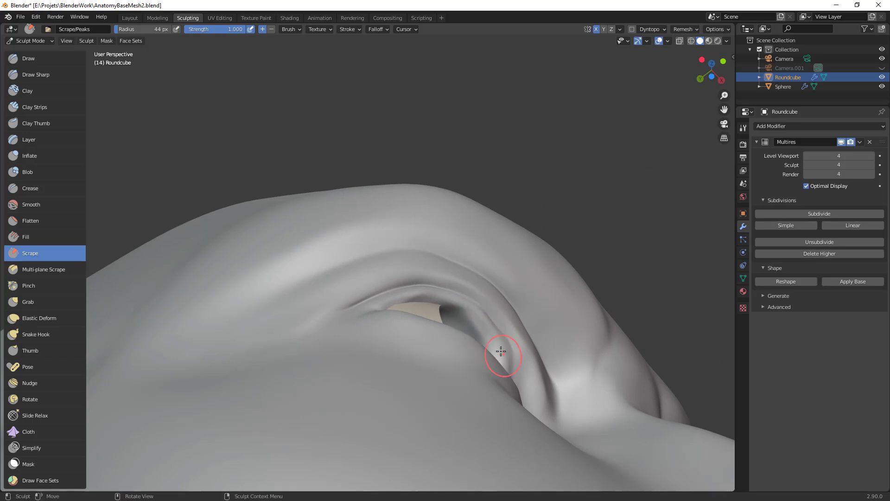
Step: Scrape the front edge of the upper eyelid, undoing the 29 px stroke and continuing at a 20 px radius
mouse_move(444, 301)
middle_down()
mouse_move(487, 382)
mouse_move(504, 297)
mouse_move(535, 258)
mouse_move(397, 294)
mouse_move(360, 336)
middle_up()
key(f)
click(497, 274)
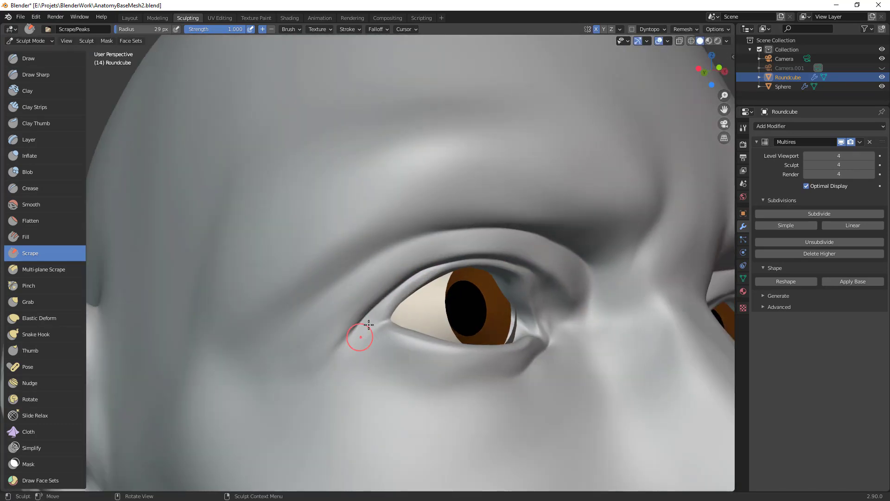
key(ctrl+z)
key(f)
click(422, 283)
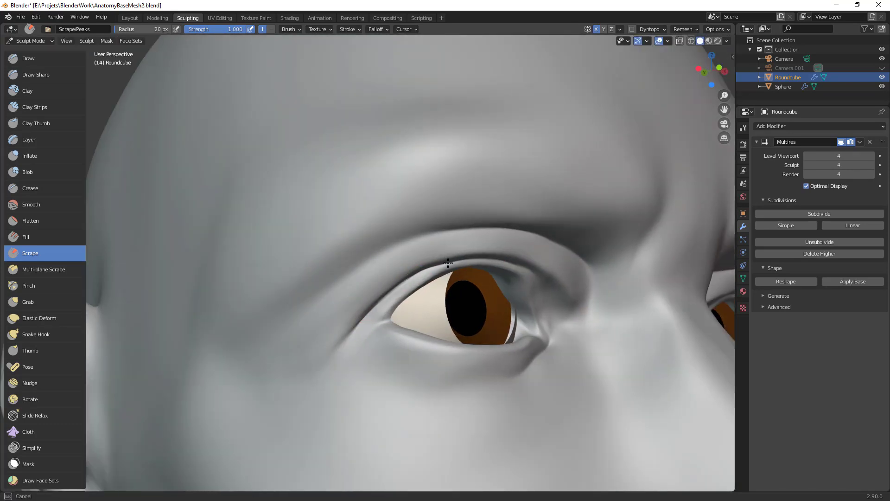
Step: Flatten the lower eyelid rim from outer to inner corner with Scrape at a 33 px radius
middle_drag(536, 280, 548, 273)
middle_drag(552, 310, 589, 392)
key(f)
click(544, 280)
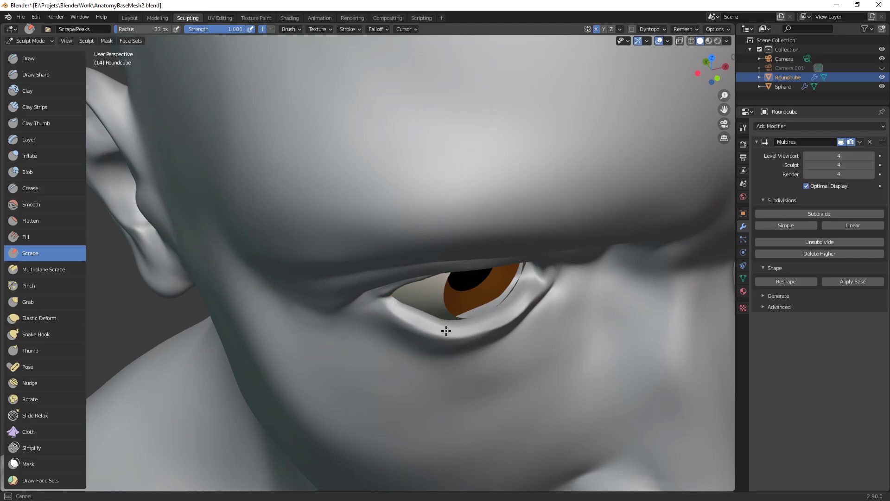
middle_drag(408, 385, 404, 345)
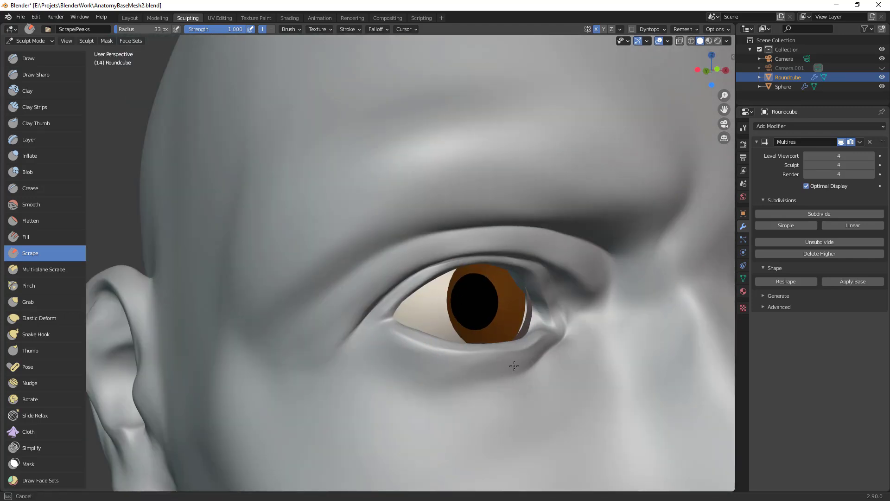
middle_drag(534, 353, 560, 356)
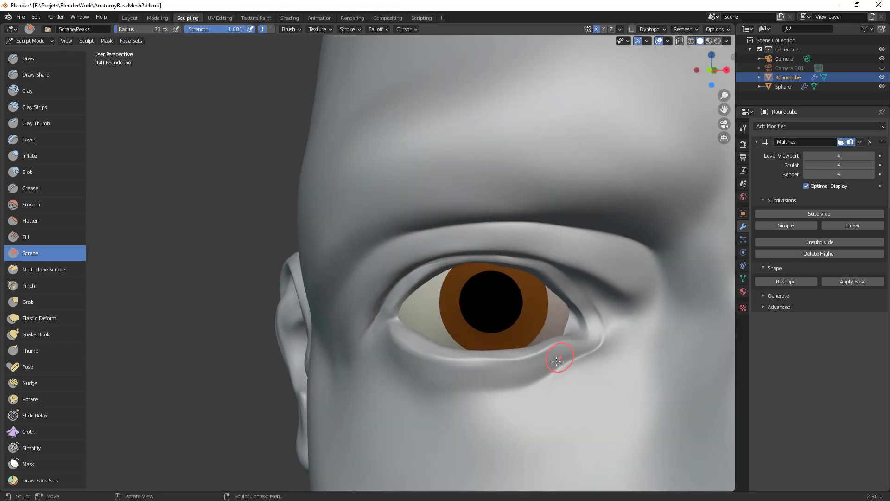
Step: Adjust the lower eyelid rim from the middle to the outer corner with Grab, starting at a 53 px radius
key(g)
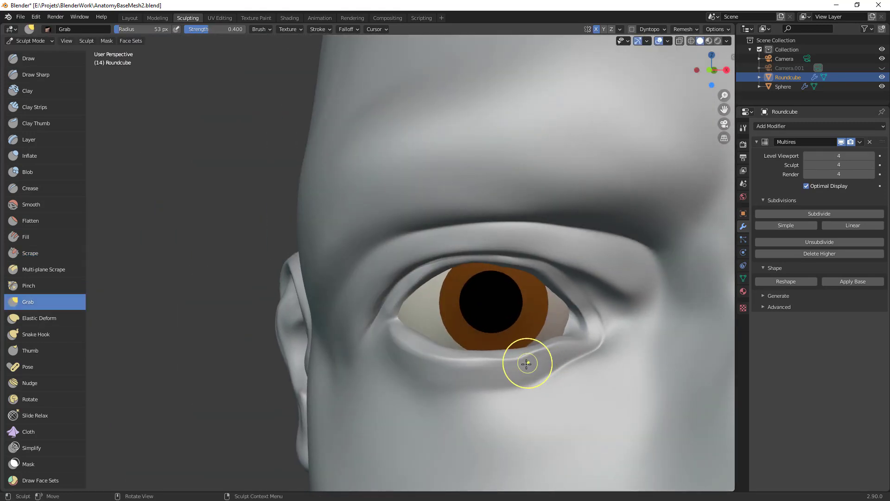
drag(484, 362, 532, 355)
key(f)
click(576, 351)
drag(396, 349, 398, 344)
mouse_move(469, 336)
middle_down()
mouse_move(488, 333)
mouse_move(459, 341)
middle_up()
key(f)
click(473, 346)
mouse_move(419, 359)
mouse_down()
mouse_move(389, 358)
mouse_move(394, 341)
mouse_up()
Step: Reshape the lower eyelid from the opposite side with Grab, bringing the radius to 100 px
mouse_move(456, 352)
middle_down()
mouse_move(423, 301)
mouse_move(393, 299)
middle_up()
mouse_move(393, 299)
mouse_down()
mouse_move(394, 310)
mouse_move(391, 295)
mouse_move(411, 304)
mouse_up()
key(f)
click(401, 295)
drag(420, 300, 424, 307)
key(f)
click(426, 324)
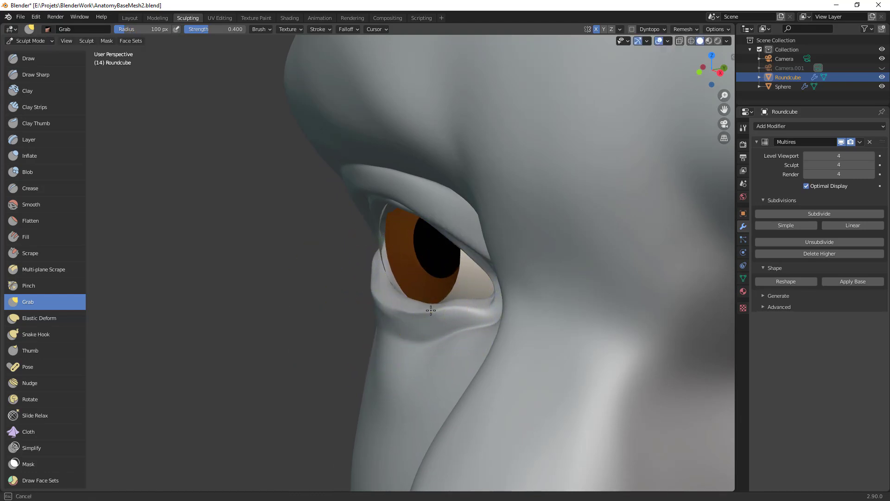
Step: Adjust the eyelid contour from a new angle with short Grab pulls at changed radii
scroll(427, 380, down, 4)
middle_drag(397, 378, 491, 371)
mouse_move(490, 343)
shift+middle_down()
mouse_move(497, 267)
mouse_move(518, 269)
mouse_move(499, 254)
shift+middle_up()
scroll(519, 269, up, 2)
key(f)
click(497, 265)
key(f)
click(566, 232)
drag(483, 204, 482, 208)
drag(416, 195, 394, 222)
Step: Refine the arch of the upper eyelid and its fold from below with short Grab pulls at varying radii
key(f)
click(373, 244)
middle_drag(458, 264, 488, 206)
scroll(488, 207, up, 2)
key(f)
click(414, 215)
key(f)
click(482, 203)
drag(406, 175, 409, 170)
key(f)
click(416, 200)
drag(366, 213, 364, 211)
Step: Smooth out the outer curve of the upper eyelid with Grab, bringing the radius to 58 px
drag(330, 266, 336, 255)
key(f)
click(472, 194)
key(f)
click(384, 236)
mouse_move(390, 220)
mouse_down()
mouse_move(363, 267)
mouse_move(401, 246)
mouse_move(386, 221)
mouse_up()
key(f)
click(453, 242)
click(367, 258)
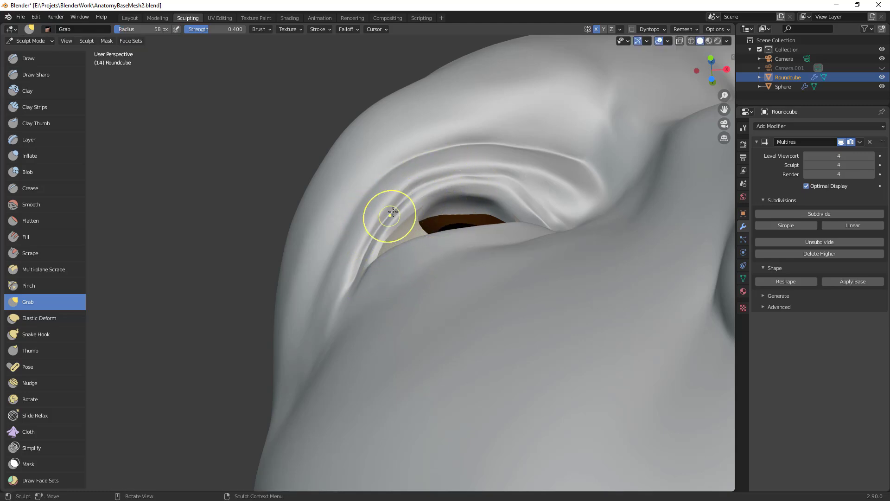
Step: Shape the middle and inner part of the upper eyelid and its fold with Grab at a 53 px radius
key(f)
click(456, 188)
mouse_move(457, 187)
mouse_down()
mouse_move(508, 180)
mouse_move(552, 199)
mouse_move(548, 214)
mouse_move(559, 216)
mouse_up()
key(f)
click(548, 215)
drag(522, 164, 523, 160)
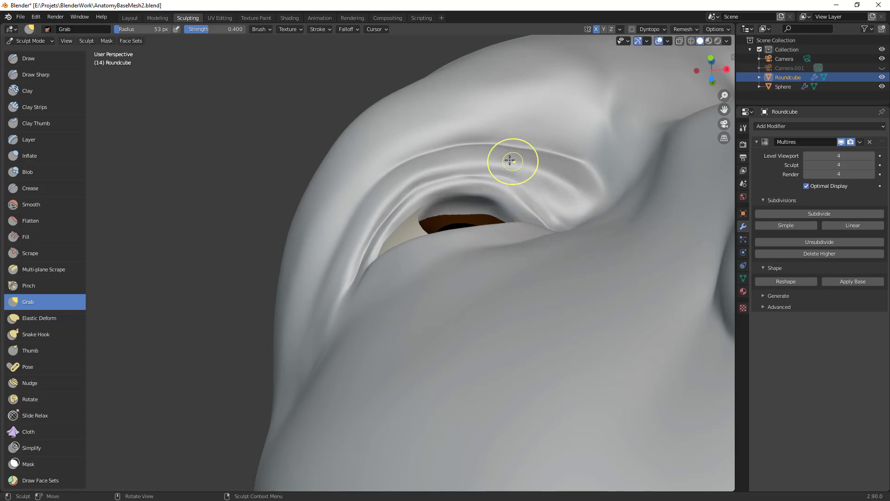
Step: Refine the fold's inner end and the upper eyelid edge to the outer corner with Grab, bringing the radius to 42 px
key(f)
drag(552, 148, 599, 171)
mouse_move(602, 161)
ctrl+middle_down()
mouse_move(600, 204)
mouse_move(603, 158)
ctrl+middle_up()
key(f)
click(540, 179)
drag(530, 185, 557, 211)
drag(557, 208, 541, 189)
drag(418, 202, 416, 199)
drag(353, 285, 344, 289)
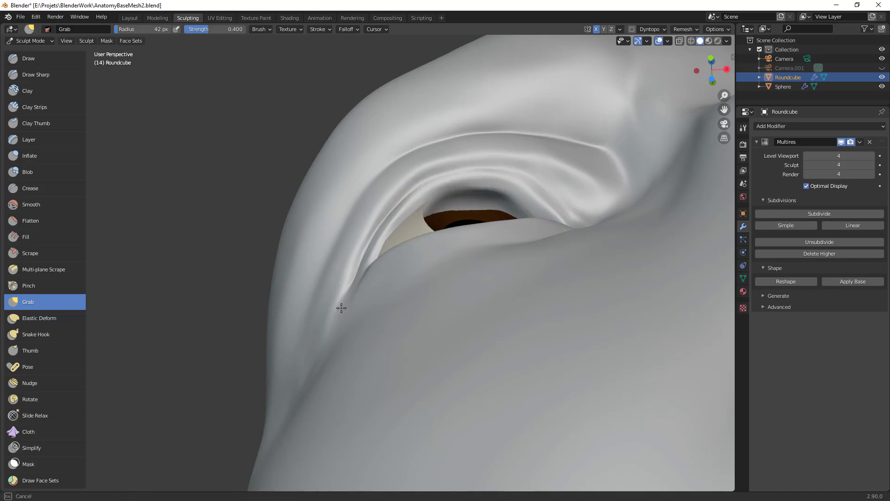
Step: Define the outer eye corner with the Crease brush at 0.250 strength, starting at a 30 px radius
scroll(463, 264, down, 5)
middle_drag(463, 265, 371, 244)
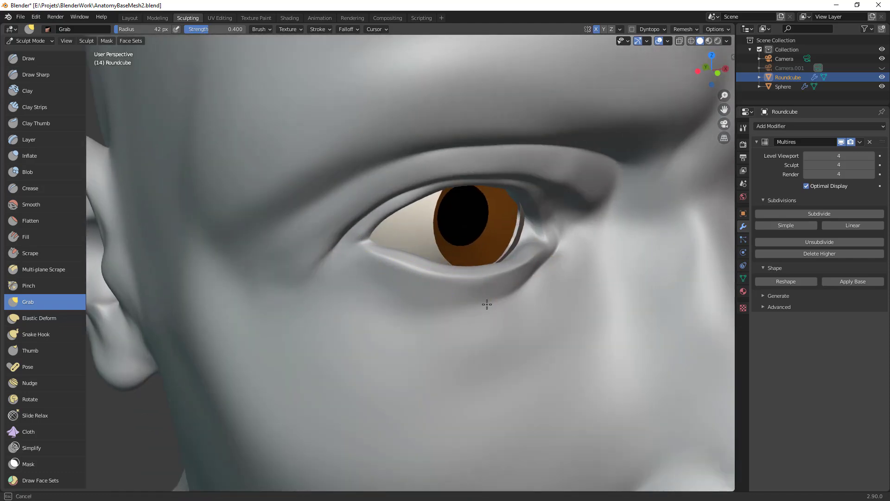
middle_drag(551, 265, 572, 254)
key(shift+c)
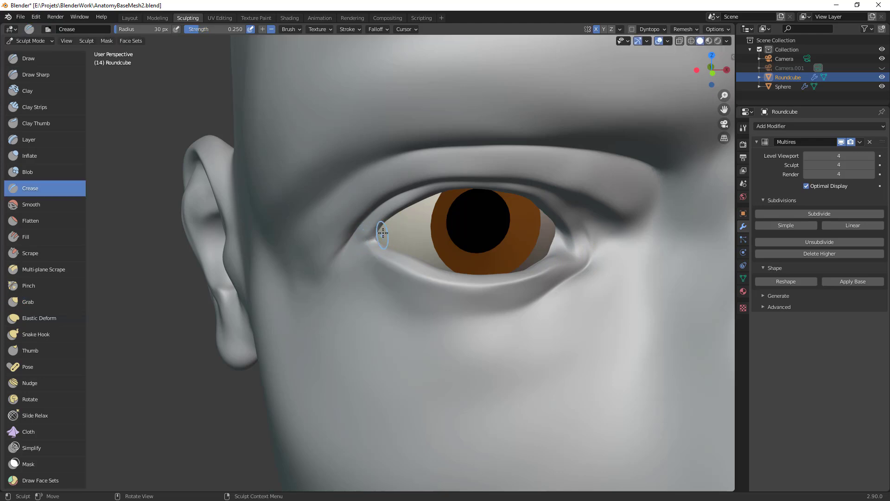
key(f)
click(370, 251)
key(f)
click(366, 246)
Step: Sharpen the outer end of the crease above the upper eyelid with Crease at a 28 px radius
ctrl+middle_drag(459, 234, 419, 203)
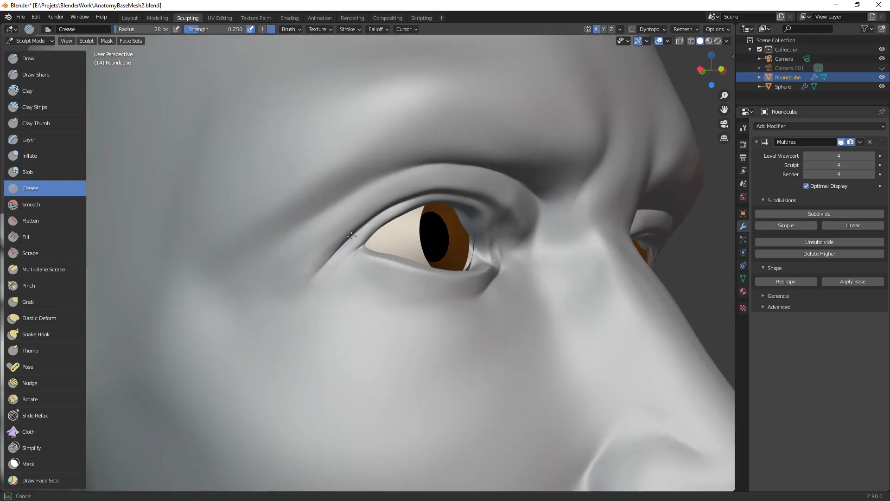
drag(347, 238, 362, 225)
mouse_move(503, 236)
ctrl+middle_down()
mouse_move(529, 353)
mouse_move(473, 334)
mouse_move(470, 370)
mouse_move(513, 332)
ctrl+middle_up()
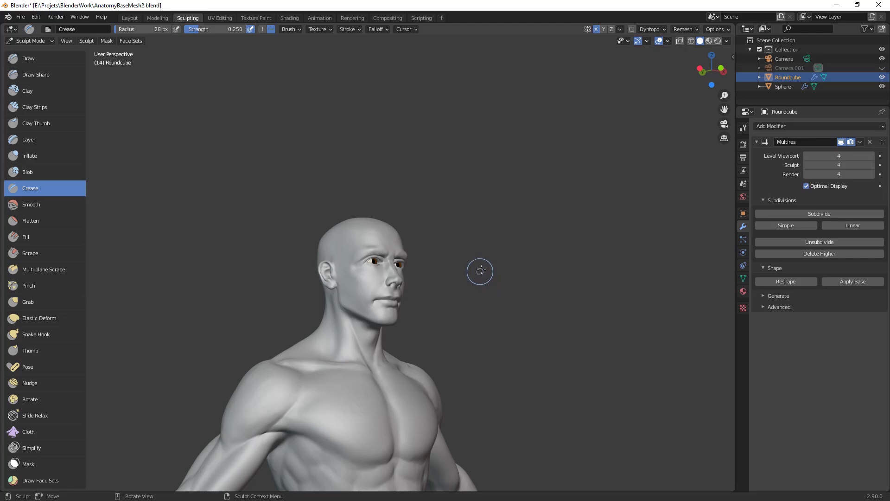
middle_drag(469, 268, 301, 268)
ctrl+middle_drag(443, 279, 443, 167)
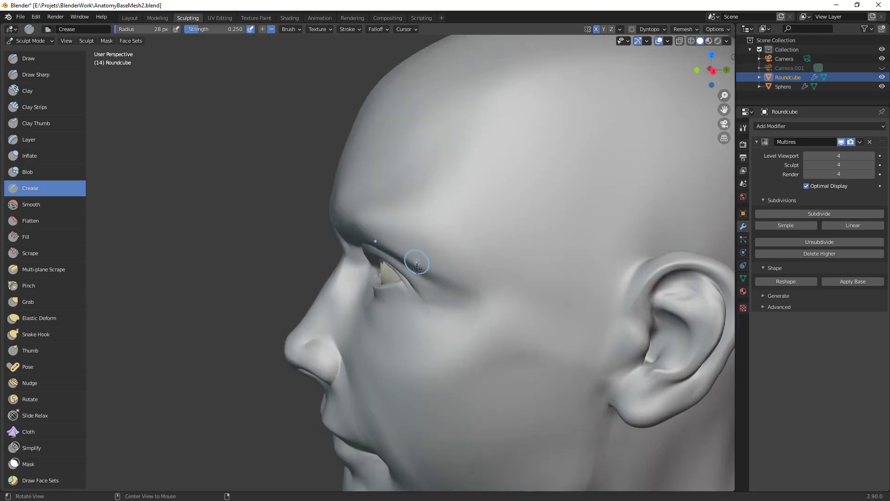
Step: Build up the skin around the outer eye corner and upper eyelid fold with Clay Strips at 1.000 strength, starting at a 25 px radius
middle_drag(413, 252, 481, 250)
alt+drag(481, 251, 474, 247)
ctrl+alt+drag(474, 246, 474, 201)
alt+shift+drag(621, 195, 466, 260)
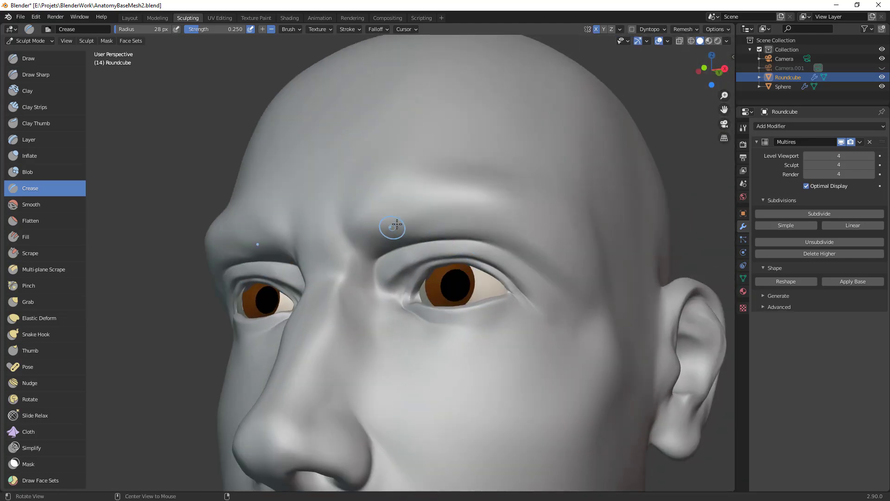
key(c)
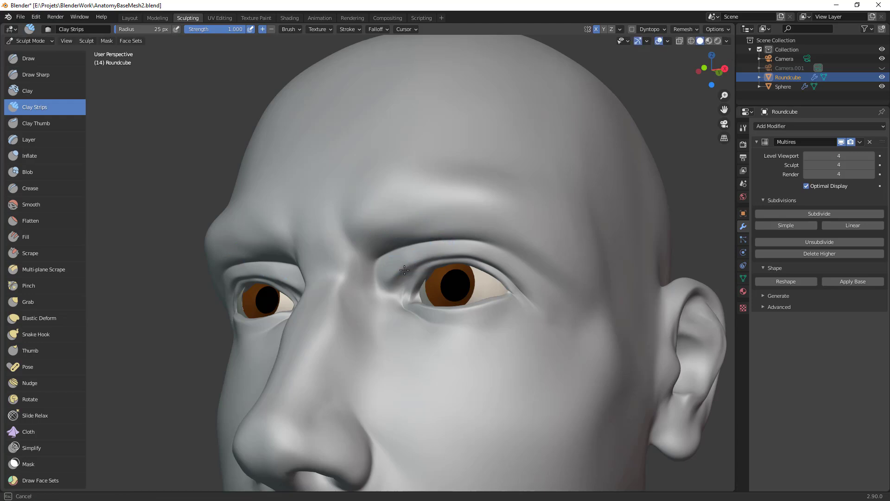
drag(503, 265, 538, 287)
key(ctrl+z)
ctrl+middle_drag(552, 278, 567, 249)
mouse_move(546, 275)
ctrl+mouse_down()
mouse_move(574, 297)
mouse_move(556, 275)
mouse_move(561, 282)
ctrl+mouse_up()
shift+middle_drag(561, 282, 511, 258)
ctrl+middle_drag(511, 258, 529, 232)
middle_drag(529, 236, 516, 262)
mouse_move(506, 274)
mouse_down()
mouse_move(461, 308)
mouse_move(481, 337)
mouse_up()
mouse_move(455, 283)
mouse_down()
mouse_move(477, 312)
mouse_move(474, 341)
mouse_up()
Step: Blend the skin from the outer eye corner along the lower eyelid with Clay Strips at radii of 63 px and 45 px
key(f)
click(498, 314)
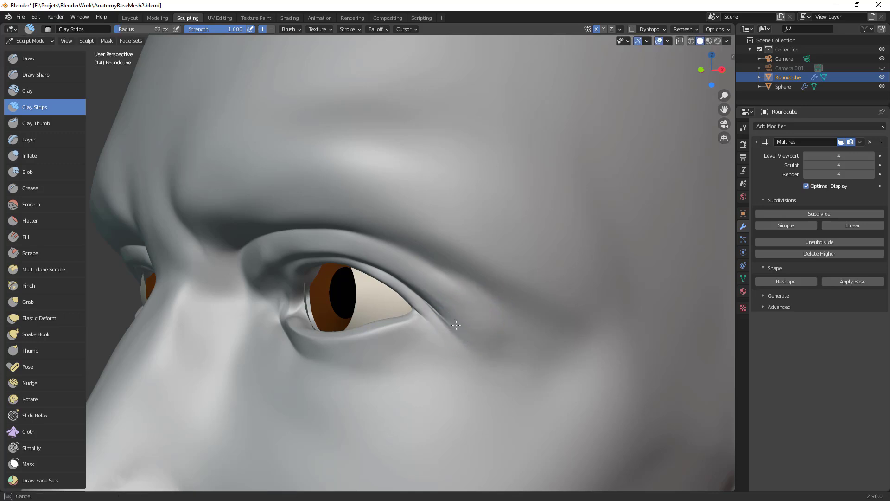
mouse_move(448, 307)
mouse_down()
mouse_move(395, 331)
mouse_move(402, 344)
mouse_move(343, 356)
mouse_up()
key(f)
click(390, 348)
mouse_move(342, 355)
mouse_down()
mouse_move(435, 330)
mouse_move(316, 357)
mouse_up()
Step: Nudge the area at the outer eye corner from above with Grab at a 57 px radius and 0.400 strength
ctrl+middle_drag(287, 363, 419, 388)
ctrl+middle_drag(319, 204, 319, 290)
scroll(319, 289, up, 5)
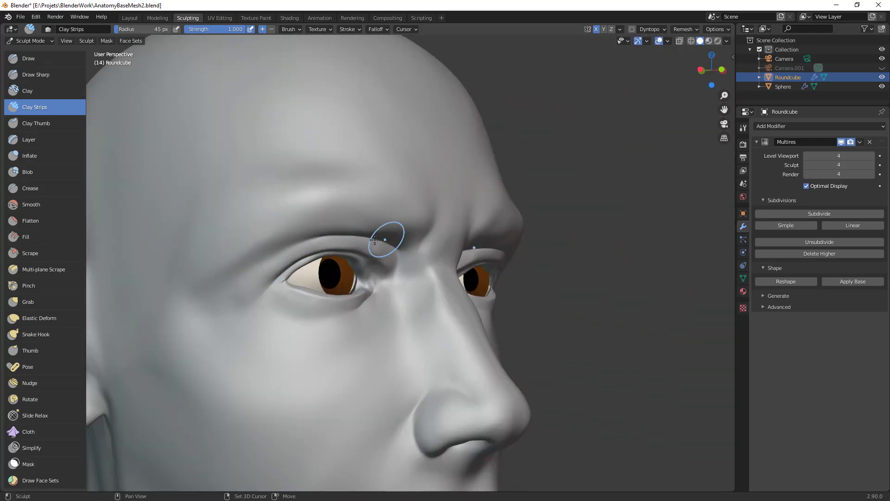
middle_drag(371, 231, 368, 218)
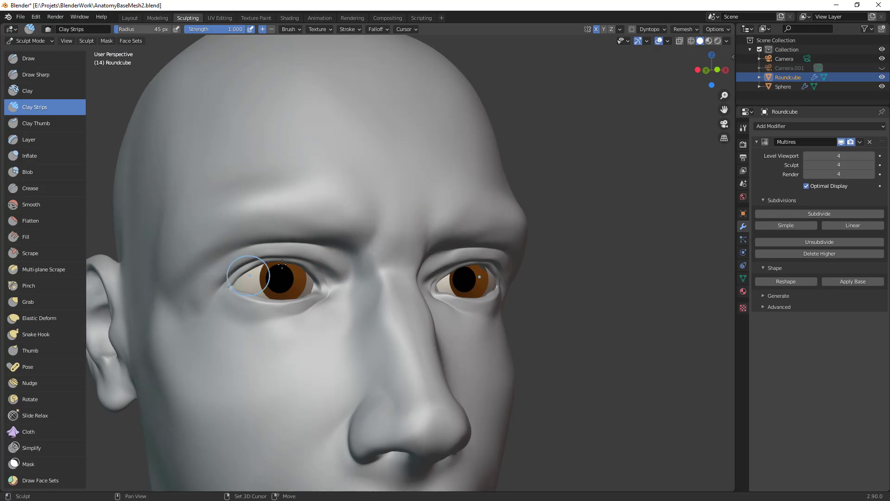
mouse_move(383, 272)
ctrl+middle_down()
mouse_move(409, 318)
mouse_move(365, 286)
ctrl+middle_up()
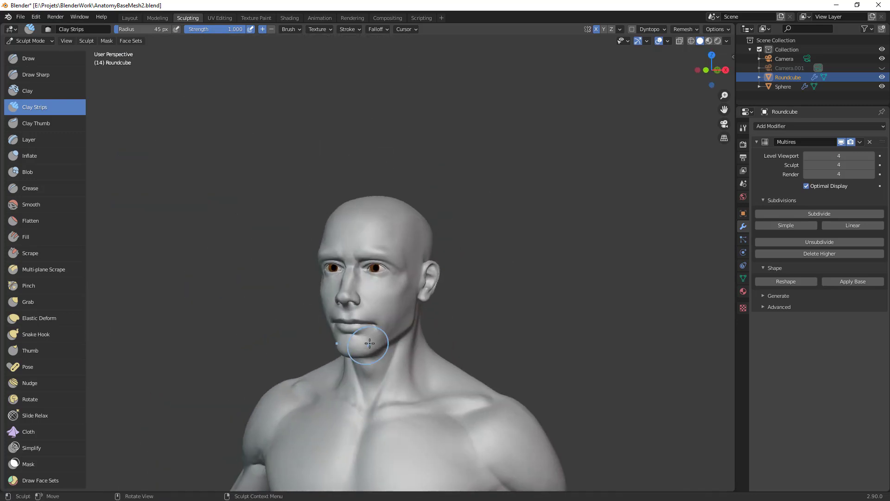
scroll(425, 246, up, 3)
key(g)
key(f)
click(433, 260)
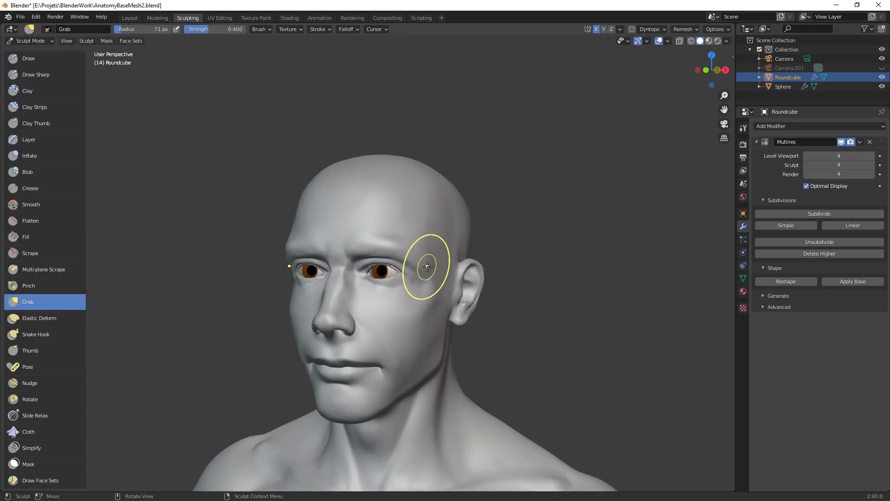
key(f)
click(424, 265)
middle_drag(424, 265, 434, 304)
drag(413, 312, 412, 313)
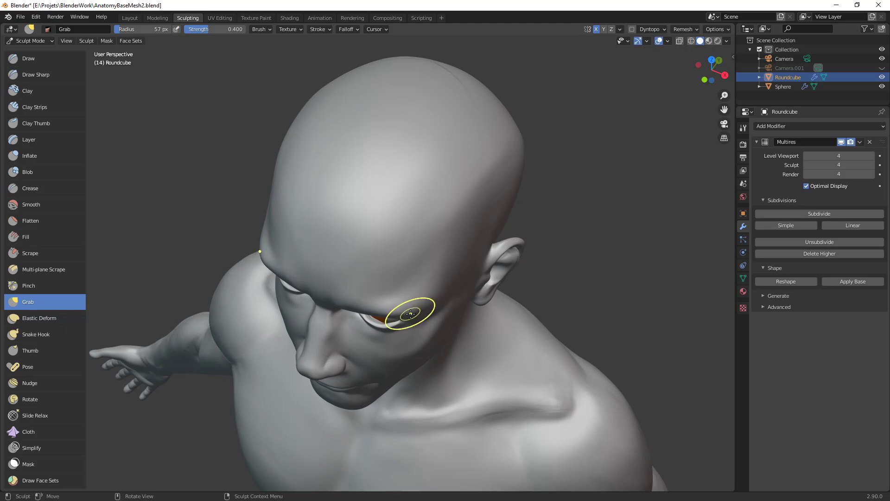
Step: Adjust the inner end of the upper eyelid fold from below with Grab at a 47 px radius
middle_drag(413, 314, 405, 251)
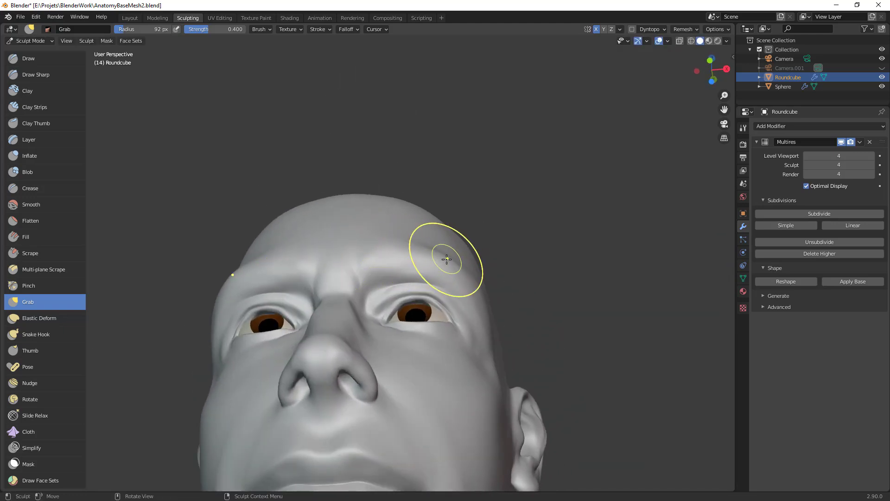
key(f)
click(427, 271)
drag(370, 301, 377, 297)
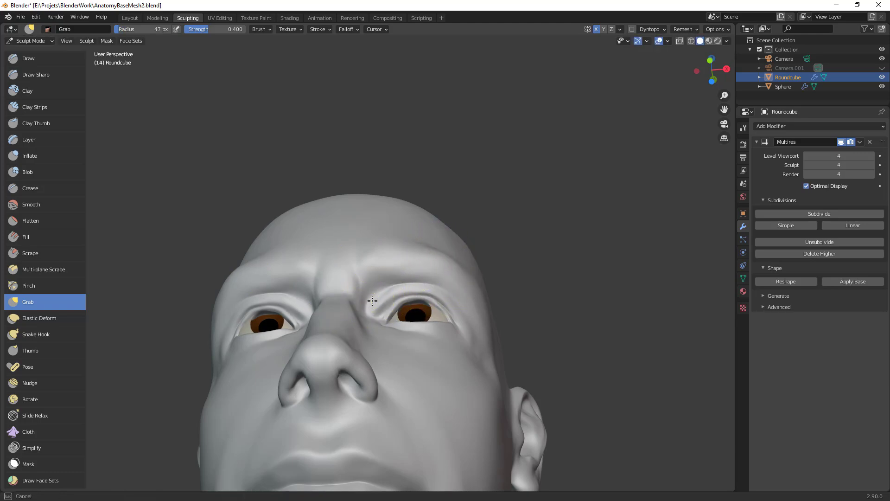
Step: Adjust the inner eye socket and the middle of the upper eyelid from the front with Grab, using radii of 55 px and 101 px
mouse_move(372, 299)
middle_down()
mouse_move(408, 343)
mouse_move(402, 334)
mouse_move(406, 385)
middle_up()
key(f)
click(413, 327)
key(KP_1)
shift+middle_drag(439, 330, 480, 248)
key(f)
click(477, 280)
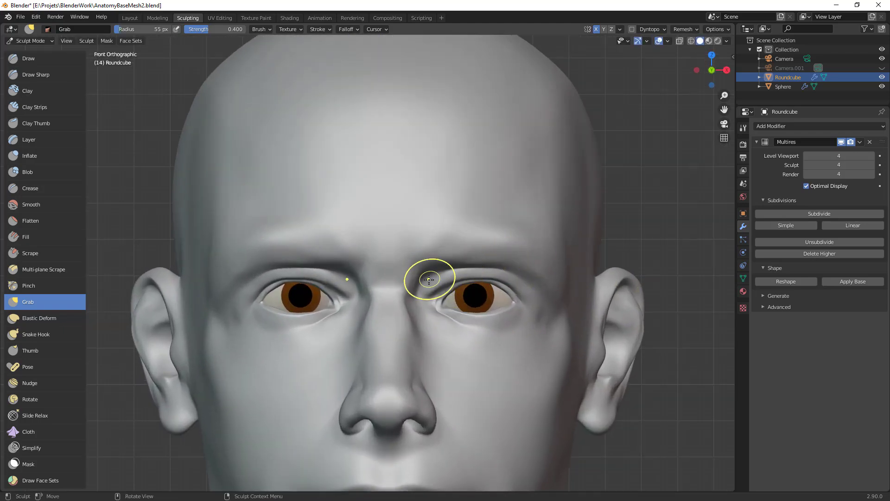
key(f)
click(509, 286)
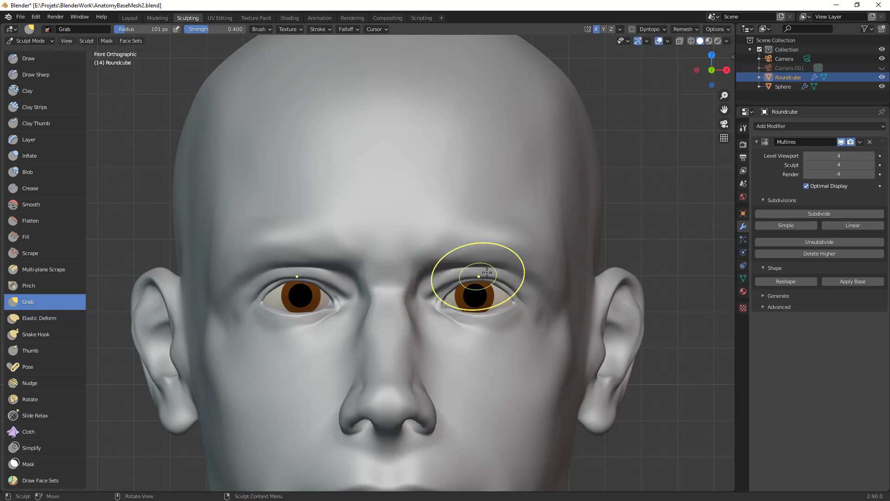
key(f)
click(516, 299)
Step: Reshape the upper eyelid fold from angled close-up views with Grab, bringing the radius to 139 px
middle_drag(516, 299, 479, 361)
alt+drag(479, 361, 537, 396)
key(f)
ctrl+alt+drag(352, 344, 424, 285)
click(366, 321)
middle_drag(317, 336, 371, 361)
drag(339, 342, 355, 345)
mouse_move(357, 346)
ctrl+middle_down()
mouse_move(380, 422)
mouse_move(480, 304)
ctrl+middle_up()
key(f)
click(472, 304)
middle_drag(424, 294, 385, 237)
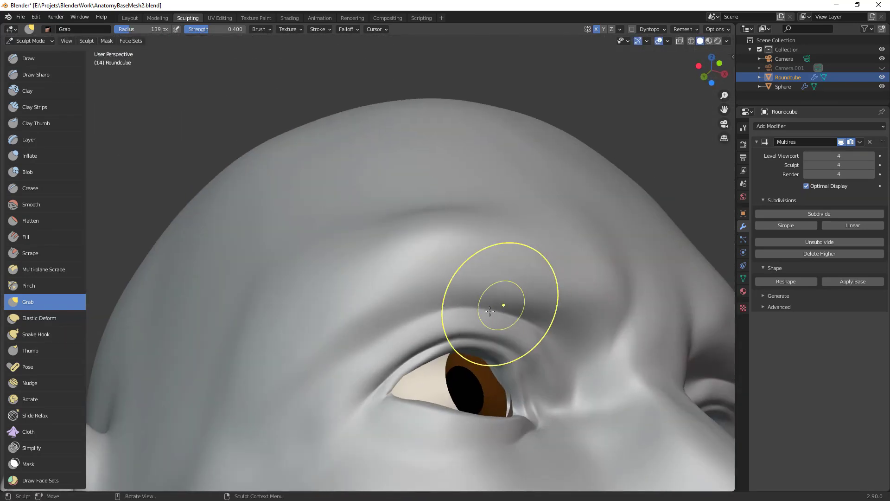
Step: Mask the upper eyelid and the skin below the lower eyelid with the Mask brush at radii of 30 px and 27 px
click(51, 460)
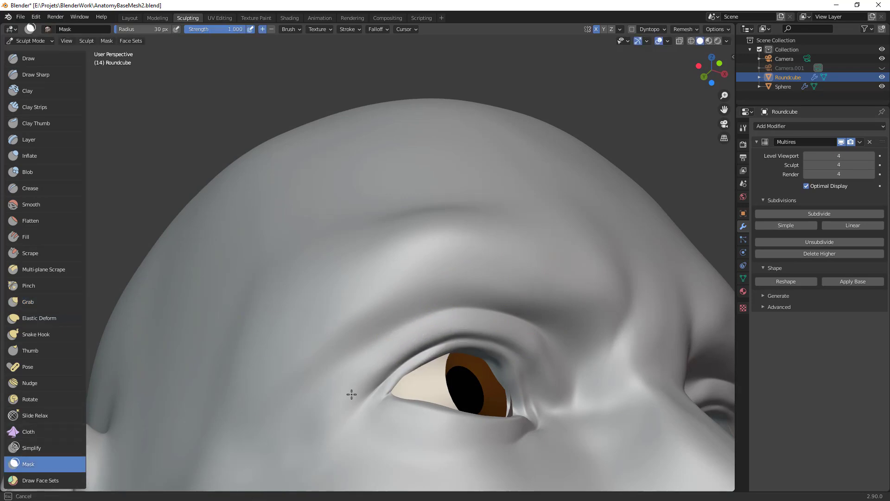
mouse_move(365, 387)
mouse_down()
mouse_move(335, 408)
mouse_move(479, 316)
mouse_move(496, 327)
mouse_up()
shift+middle_drag(566, 371, 514, 350)
mouse_move(445, 317)
mouse_down()
mouse_move(442, 308)
mouse_move(482, 330)
mouse_move(443, 294)
mouse_move(483, 334)
mouse_move(473, 317)
mouse_move(519, 380)
mouse_move(505, 311)
mouse_move(398, 303)
mouse_up()
mouse_move(398, 303)
middle_down()
mouse_move(425, 392)
mouse_move(443, 335)
middle_up()
drag(387, 253, 311, 330)
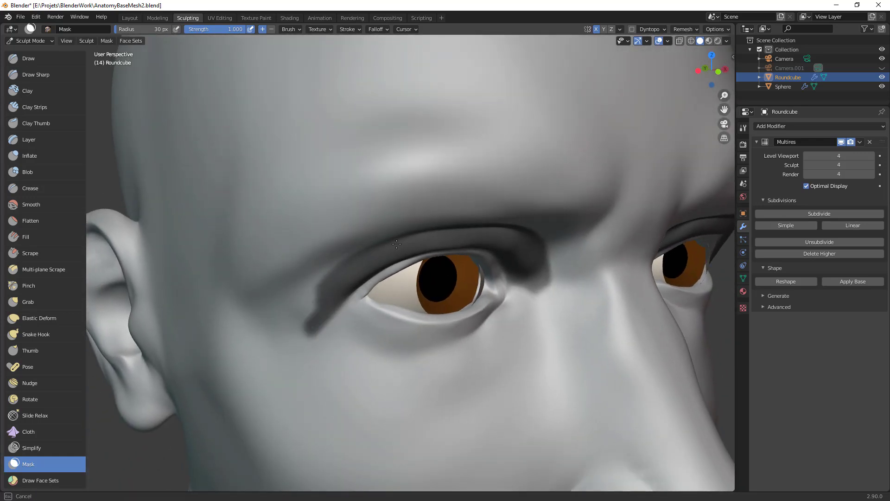
mouse_move(378, 309)
mouse_down()
mouse_move(362, 307)
mouse_move(346, 324)
mouse_move(424, 310)
mouse_move(408, 371)
mouse_move(445, 371)
mouse_move(477, 343)
mouse_move(485, 297)
mouse_up()
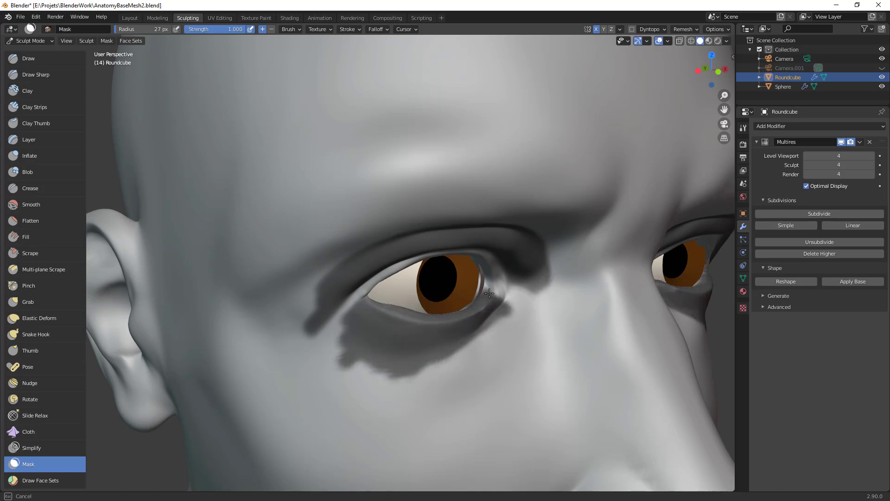
mouse_move(399, 336)
mouse_down()
mouse_move(334, 366)
mouse_move(352, 371)
mouse_up()
Step: Reshape the unmasked area around the eye opening with Grab from an angled view
middle_drag(407, 367, 374, 273)
key(g)
key(f)
click(430, 273)
drag(370, 285, 382, 283)
middle_drag(464, 281, 398, 283)
mouse_move(405, 283)
mouse_down()
mouse_move(397, 279)
mouse_move(484, 254)
mouse_up()
Step: Refine the eyelid opening in the left side view with Grab at a 100 px radius, and clear the mask
mouse_move(502, 269)
ctrl+middle_down()
mouse_move(514, 373)
mouse_move(559, 343)
mouse_move(438, 273)
ctrl+middle_up()
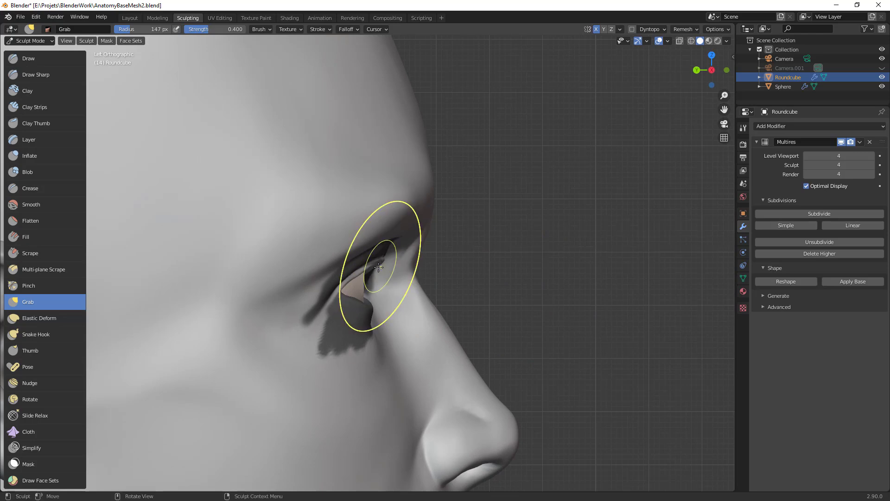
key(f)
click(340, 281)
drag(357, 283, 364, 285)
drag(365, 286, 358, 278)
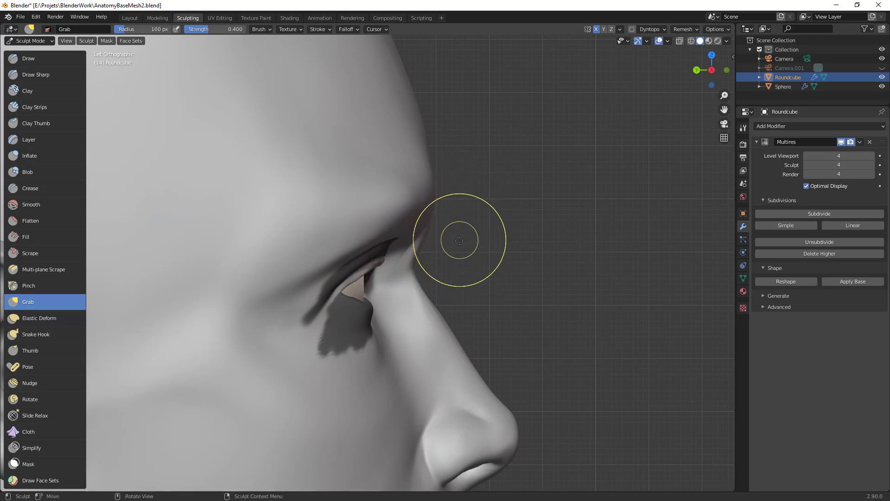
key(a)
click(604, 244)
Step: Refine the upper eyelid edge toward the outer corner with Grab, bringing the radius to 32 px
middle_drag(570, 243, 421, 230)
key(f)
click(456, 251)
middle_drag(461, 258, 418, 255)
scroll(499, 234, up, 1)
key(f)
click(444, 258)
drag(451, 260, 410, 282)
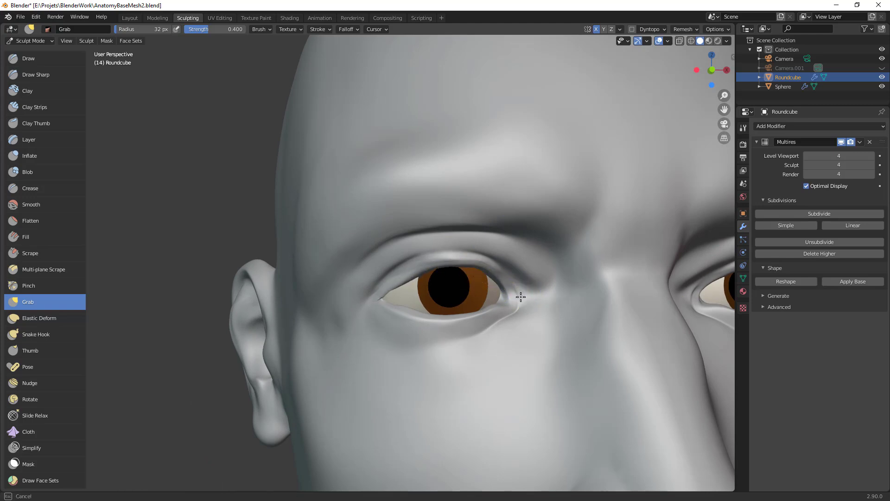
Step: Lift the outer half of the upper eyelid rim from below with Grab at a 100 px radius
key(shift+c)
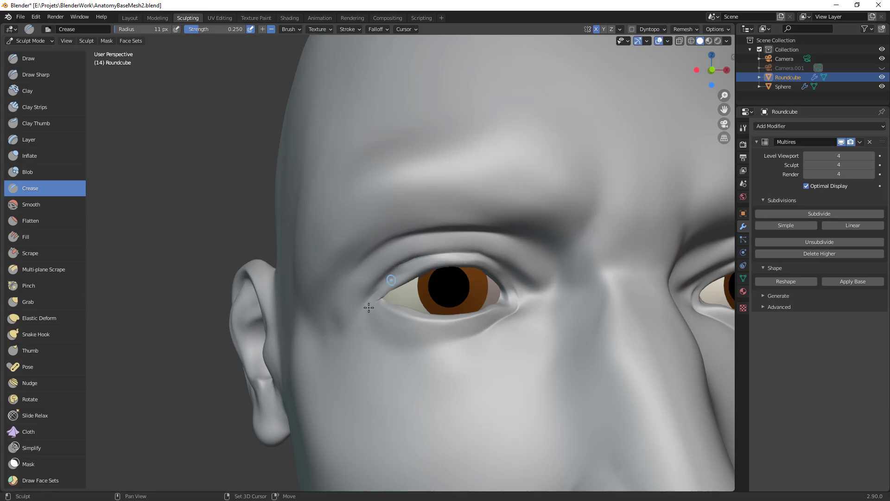
middle_drag(383, 300, 389, 249)
key(g)
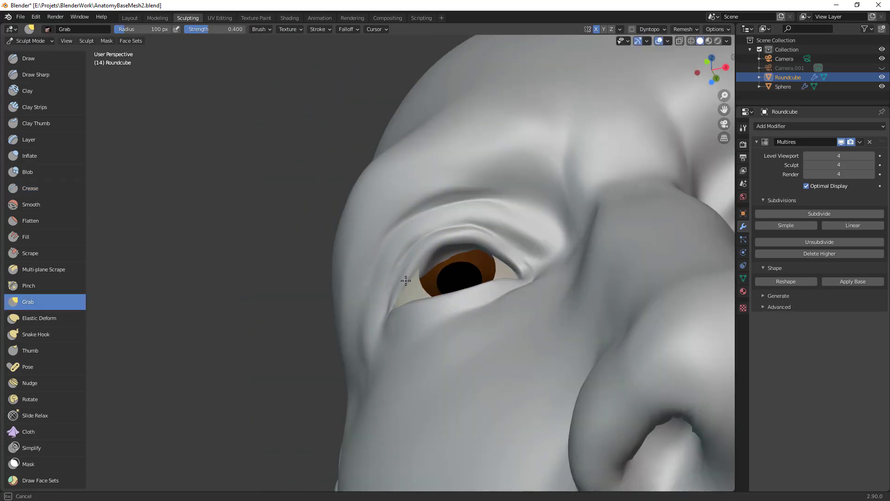
drag(406, 277, 409, 258)
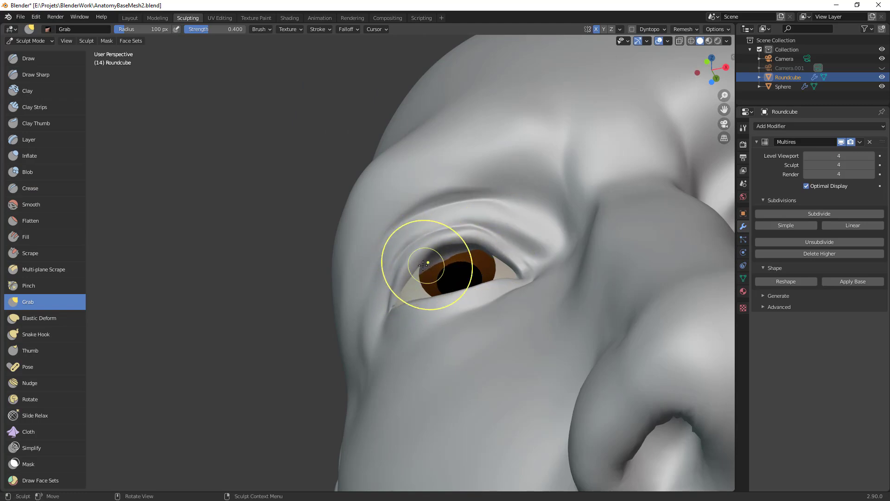
drag(499, 250, 537, 208)
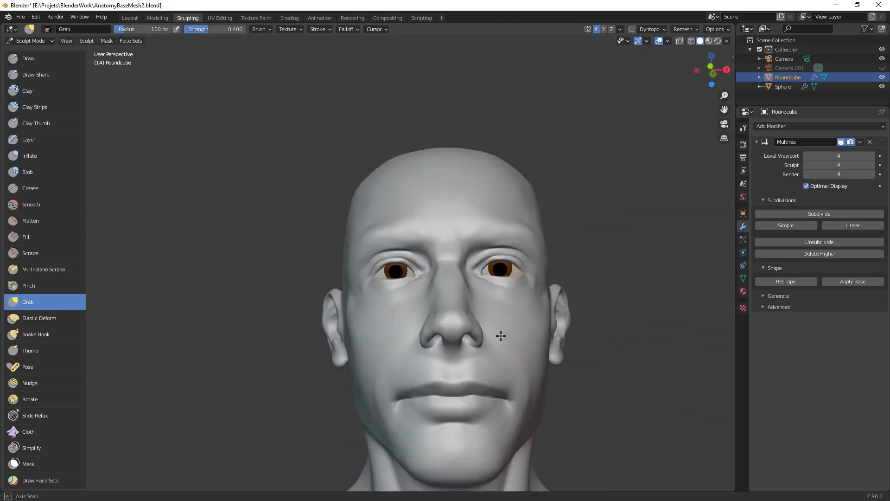
Step: Touch up the upper eyelid near its outer corner with Grab, bringing the radius to 21 px
mouse_move(501, 334)
middle_down()
mouse_move(512, 320)
mouse_move(548, 326)
middle_up()
scroll(512, 320, up, 3)
middle_drag(426, 290, 370, 275)
key(f)
click(430, 251)
alt+drag(435, 242, 413, 235)
scroll(418, 225, up, 1)
key(f)
click(427, 235)
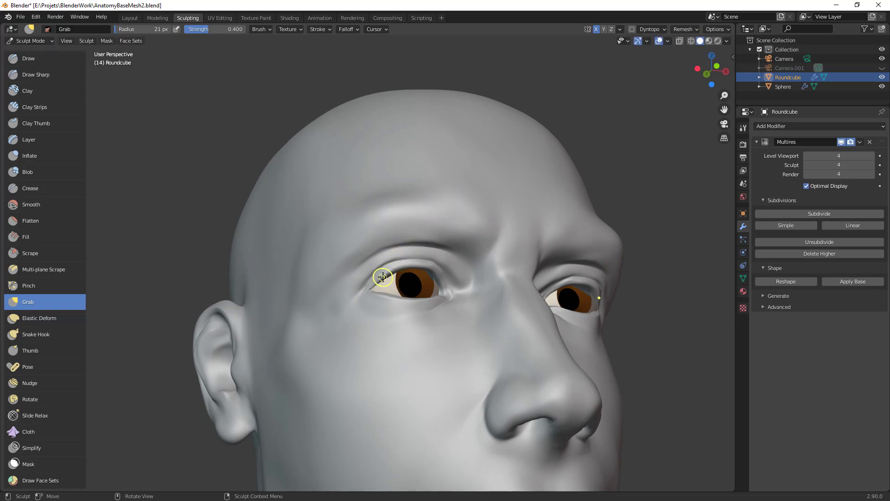
Step: Mask the eyelids and the skin all around the eye with the Mask brush at a 32 px radius
click(29, 463)
mouse_move(223, 376)
alt+mouse_down()
mouse_move(401, 289)
mouse_move(385, 260)
alt+mouse_up()
key(f)
click(392, 264)
drag(358, 292, 349, 301)
mouse_move(421, 262)
mouse_down()
mouse_move(462, 271)
mouse_move(468, 296)
mouse_move(418, 322)
mouse_move(342, 321)
mouse_move(457, 304)
mouse_move(453, 262)
mouse_up()
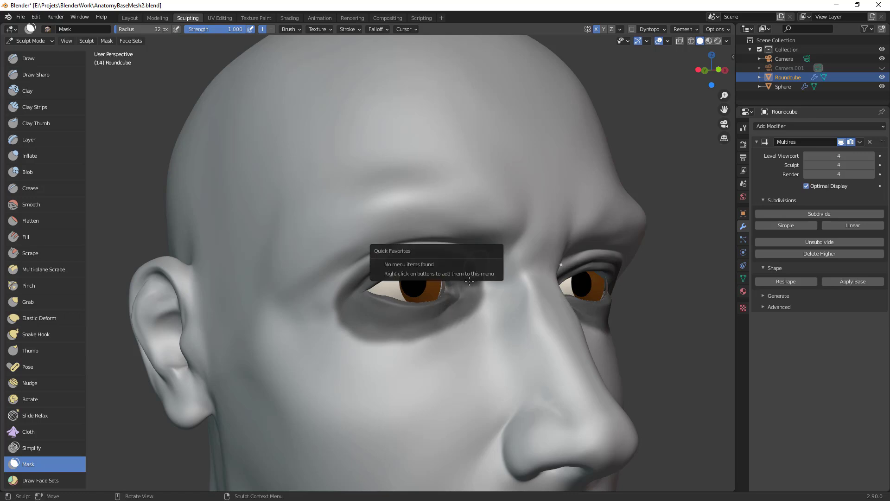
key(a)
key(6)
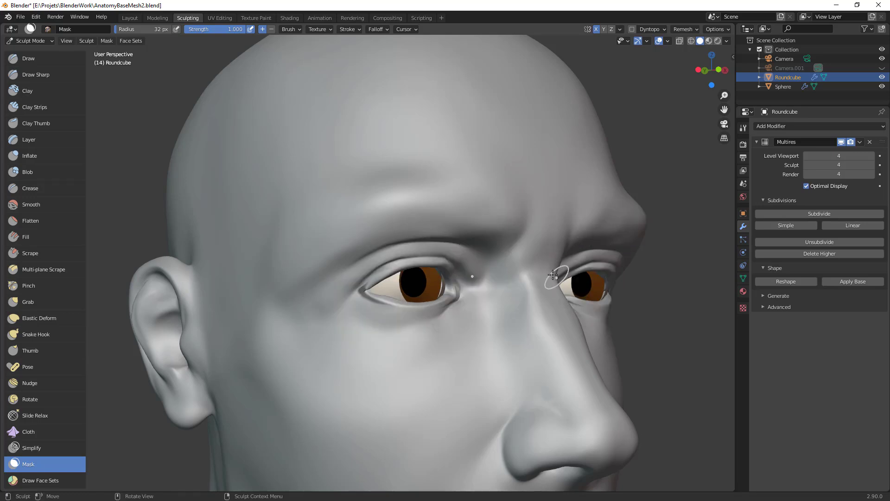
key(ctrl+z)
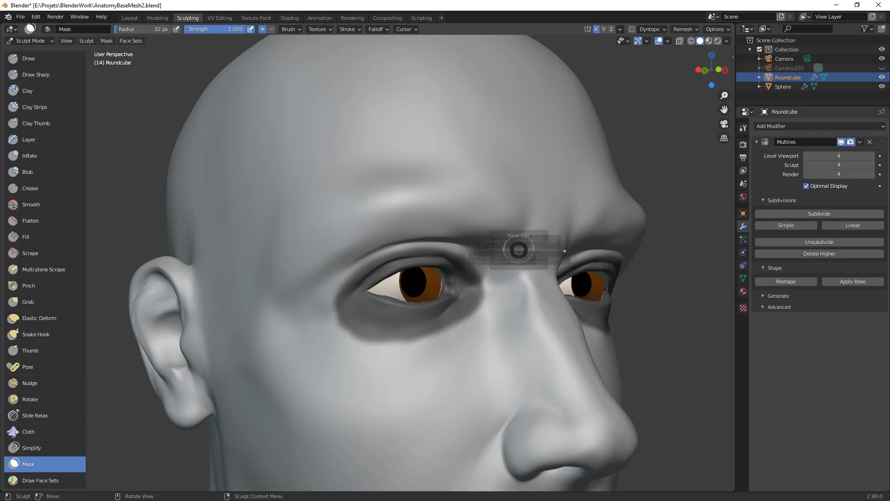
Step: Smooth the eye mask and raise the unmasked brow area around the eye with Grab, bringing the radius to 170 px
key(a)
click(516, 303)
key(g)
key(f)
middle_drag(468, 222, 399, 269)
key(f)
click(390, 273)
mouse_move(383, 246)
mouse_down()
mouse_move(364, 245)
mouse_move(374, 239)
mouse_up()
key(f)
click(350, 244)
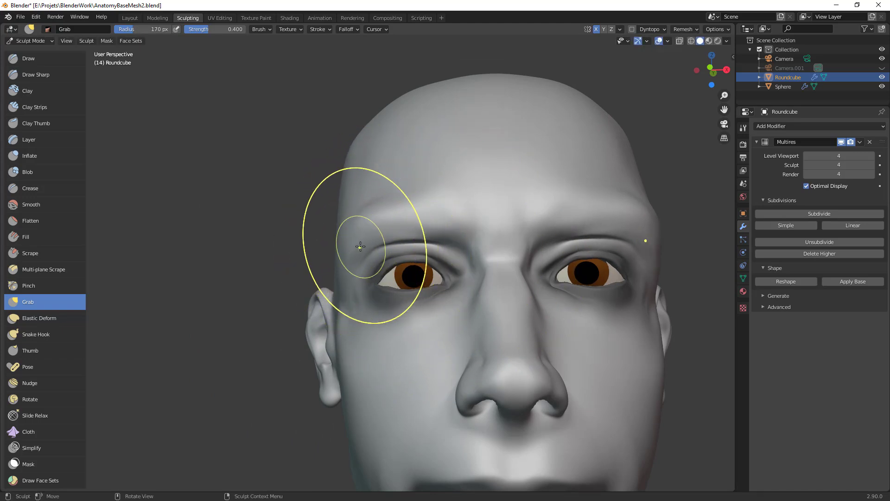
drag(438, 228, 440, 222)
Step: Adjust the brow, inner socket and temple around the masked eye with Grab, using radii of 74 px, 65 px and 111 px
key(f)
click(504, 264)
mouse_move(457, 266)
mouse_down()
mouse_move(462, 259)
mouse_move(517, 345)
mouse_move(517, 385)
mouse_up()
alt+drag(470, 352, 503, 275)
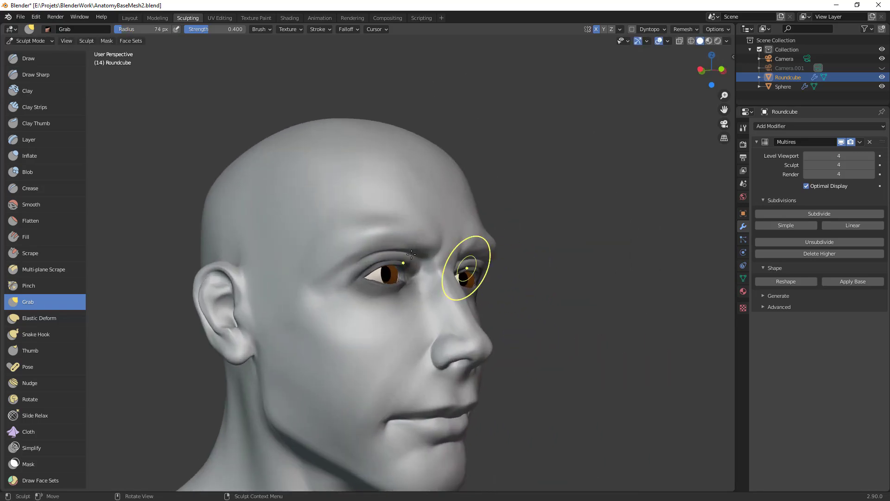
key(f)
click(351, 259)
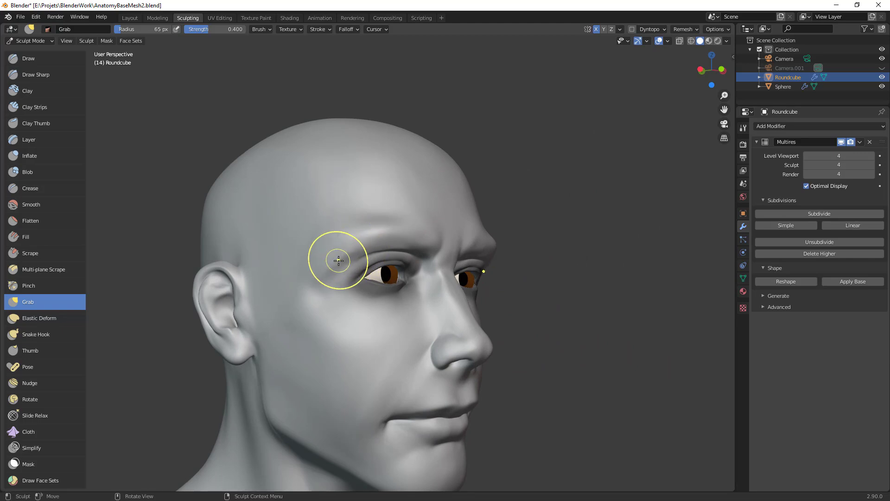
mouse_move(344, 271)
middle_down()
mouse_move(390, 278)
mouse_move(403, 315)
mouse_move(408, 272)
mouse_move(377, 270)
mouse_move(417, 259)
mouse_move(405, 244)
mouse_move(467, 235)
middle_up()
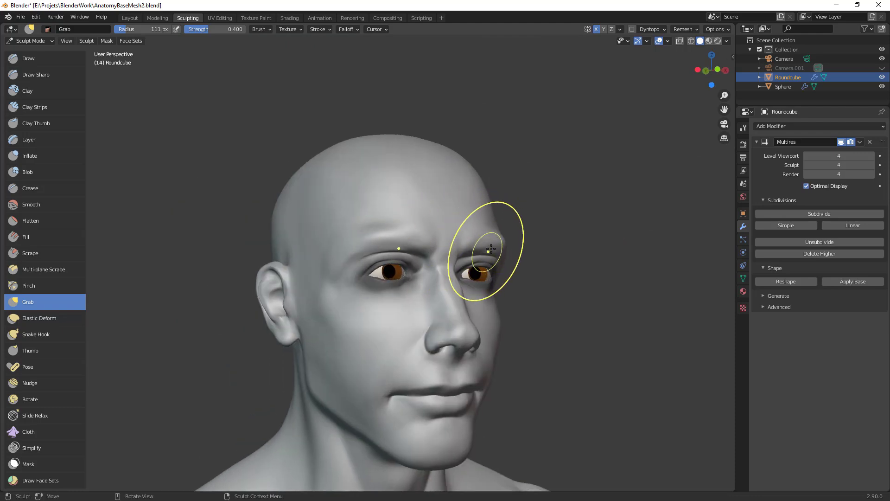
mouse_move(570, 252)
ctrl+middle_down()
mouse_move(557, 297)
mouse_move(487, 287)
mouse_move(482, 225)
ctrl+middle_up()
key(f)
click(465, 237)
Step: Raise the middle of the lower eyelid slightly from the front with Grab at an 80 px radius
middle_drag(468, 272, 533, 268)
ctrl+middle_drag(533, 269, 534, 216)
key(f)
click(429, 285)
drag(405, 292, 405, 289)
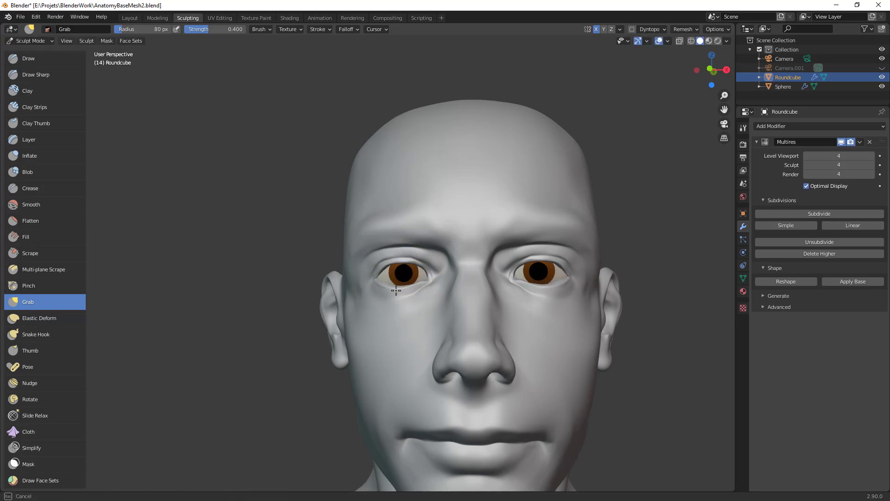
Step: Nudge the outer part of the lower eyelid with Grab at an 88 px radius
middle_drag(401, 283, 468, 218)
key(f)
click(419, 291)
drag(387, 292, 388, 291)
click(399, 297)
middle_drag(399, 296, 464, 302)
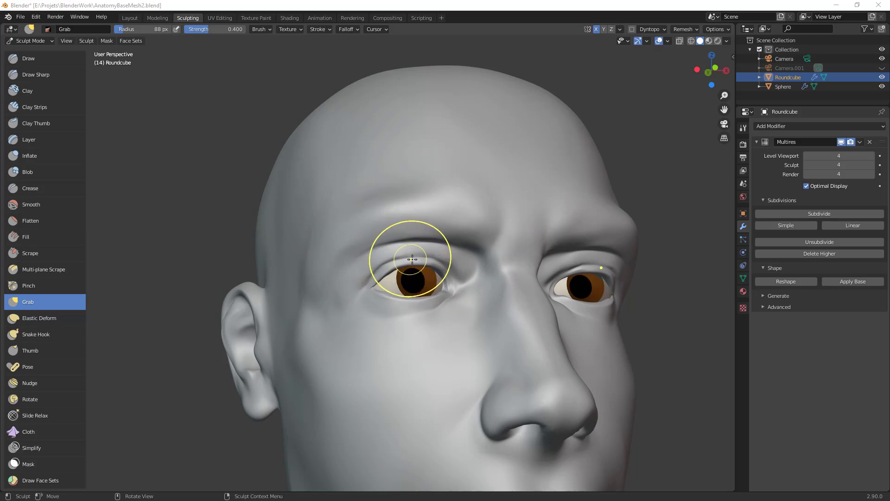
Step: Adjust the inner half of the lower eyelid and the inner eye corner with Grab at 72 px and 52 px radii
key(f)
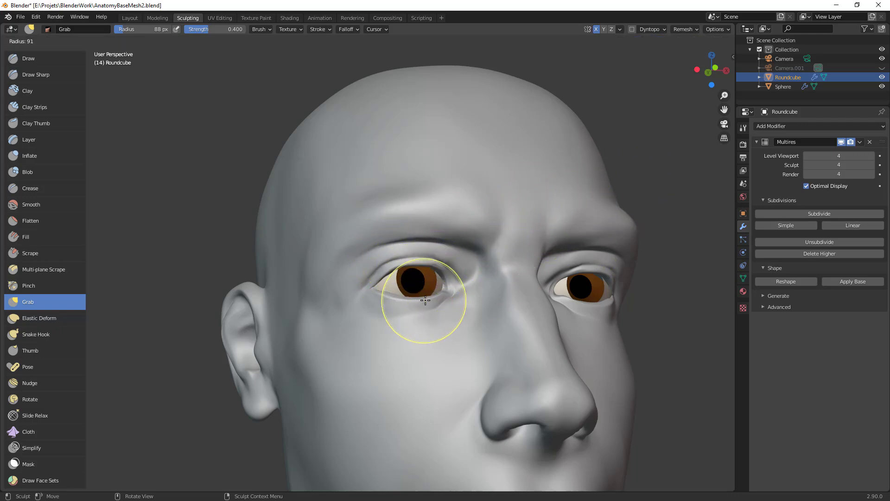
click(425, 301)
drag(441, 299, 453, 295)
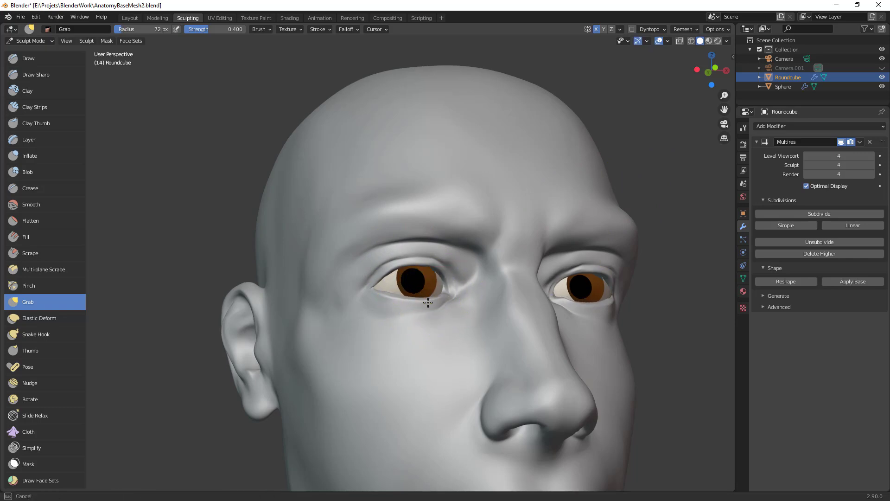
middle_drag(453, 291, 412, 306)
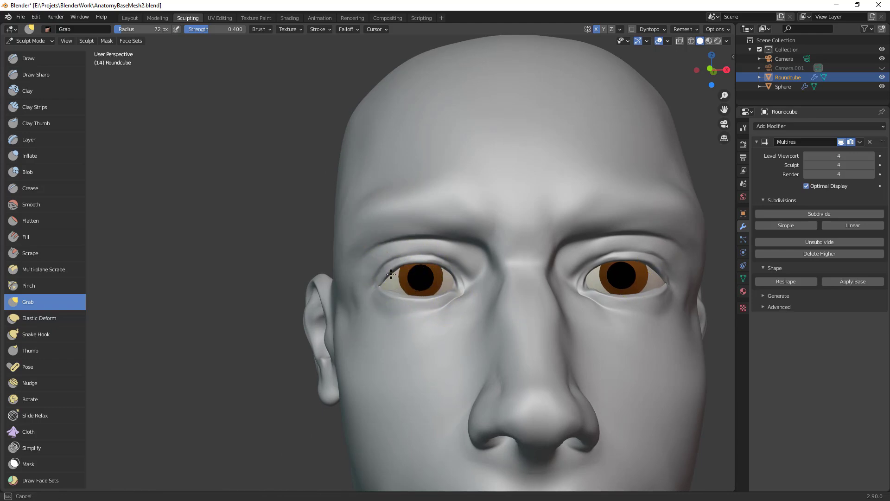
key(f)
click(451, 278)
drag(459, 289, 462, 288)
Step: Nudge the brow above the eye with Grab at an 83 px radius
mouse_move(530, 284)
middle_down()
mouse_move(538, 336)
mouse_move(542, 316)
mouse_move(480, 386)
middle_up()
ctrl+alt+drag(480, 387, 473, 435)
alt+drag(504, 382, 453, 385)
ctrl+middle_drag(488, 277, 498, 238)
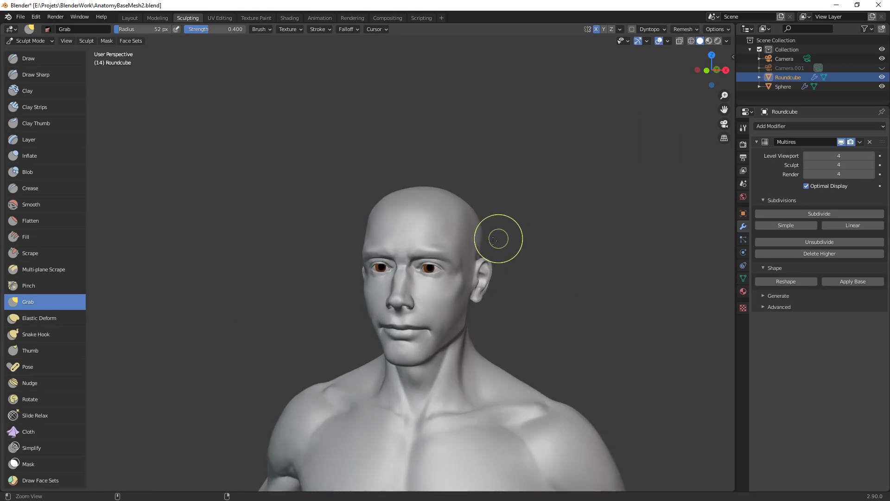
mouse_move(468, 264)
ctrl+middle_down()
mouse_move(453, 227)
mouse_move(444, 245)
mouse_move(459, 251)
ctrl+middle_up()
ctrl+middle_drag(466, 273, 469, 215)
key(f)
click(482, 220)
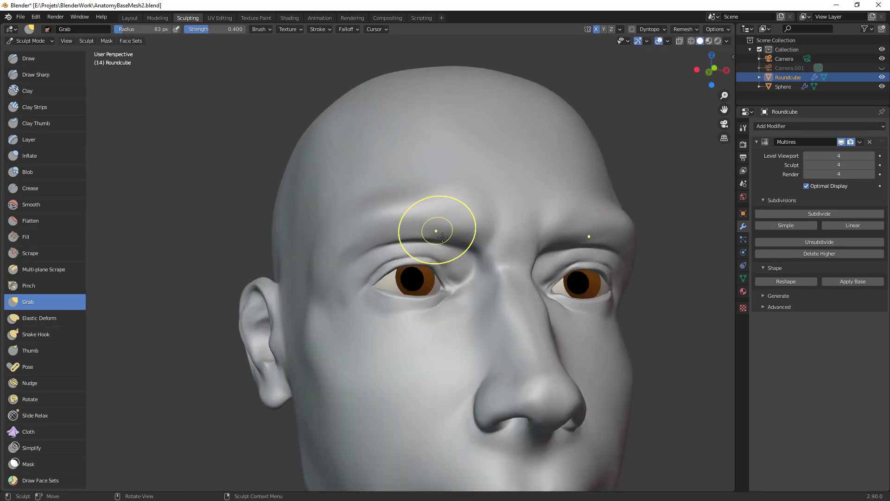
scroll(413, 263, up, 2)
Step: Sharpen the inner eye corner and the inner end of the upper eyelid fold with Crease at a 27 px radius
key(shift+c)
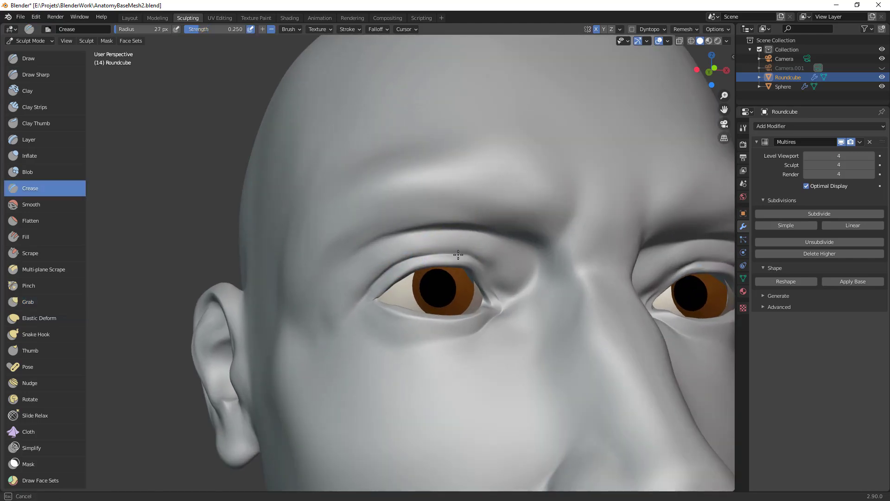
middle_drag(495, 284, 551, 294)
ctrl+middle_drag(473, 324, 394, 255)
ctrl+middle_drag(477, 297, 472, 251)
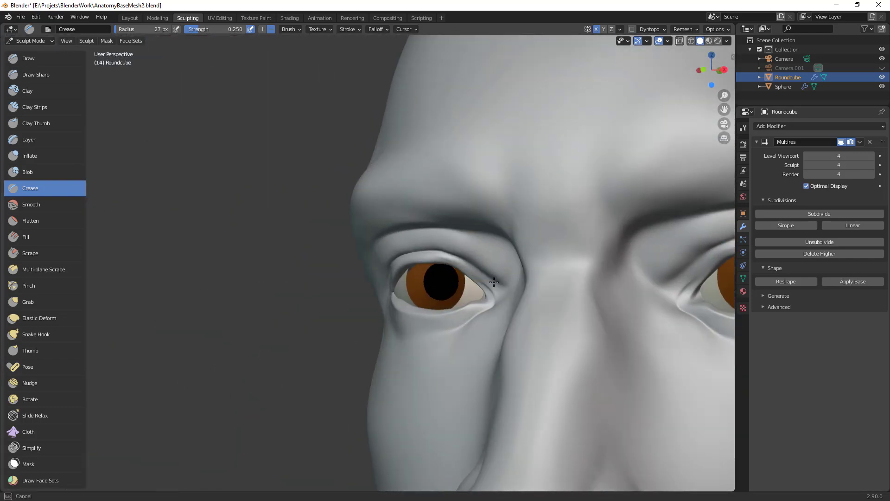
ctrl+middle_drag(481, 273, 502, 262)
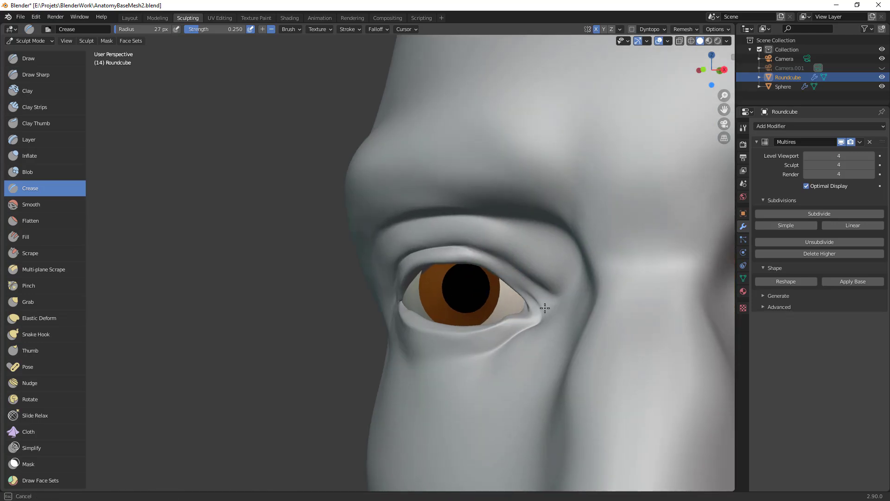
middle_drag(540, 298, 552, 298)
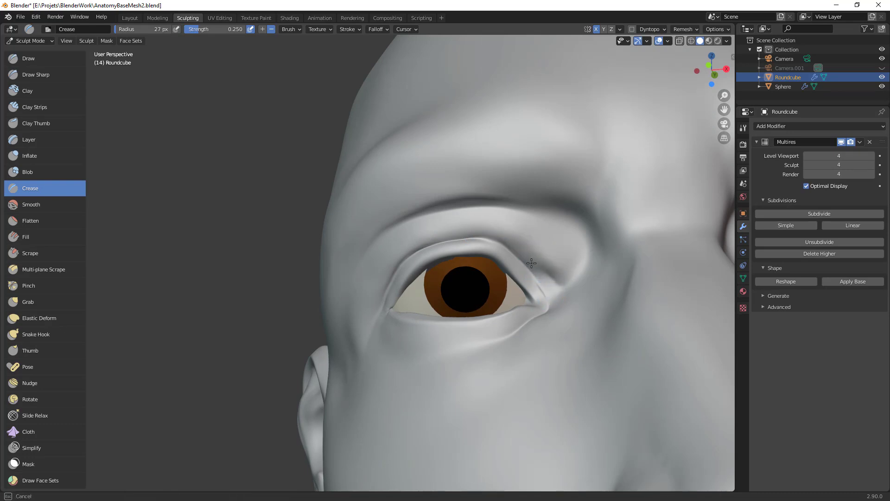
drag(546, 268, 550, 277)
Step: Flatten the outer brow and the fold beyond the outer eye corner with Scrape at a 43 px radius
ctrl+middle_drag(550, 278, 548, 380)
mouse_move(457, 324)
middle_down()
mouse_move(516, 332)
mouse_move(463, 248)
mouse_move(421, 245)
mouse_move(306, 327)
middle_up()
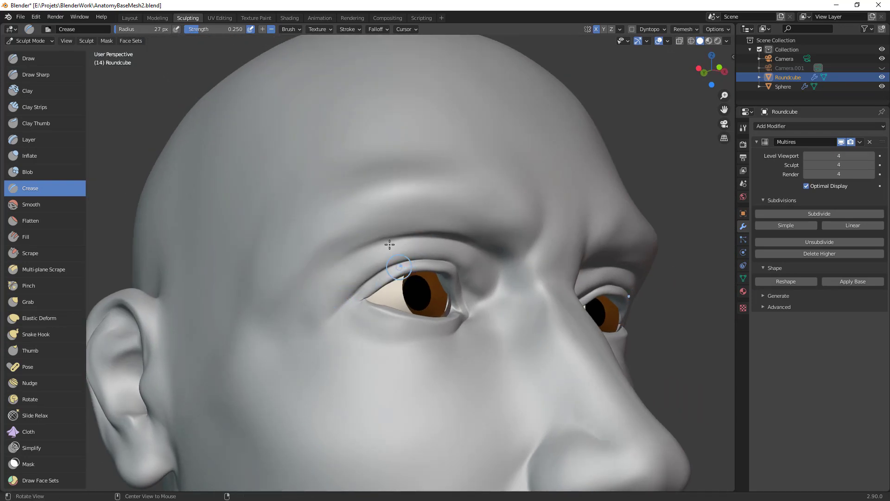
key(shift+t)
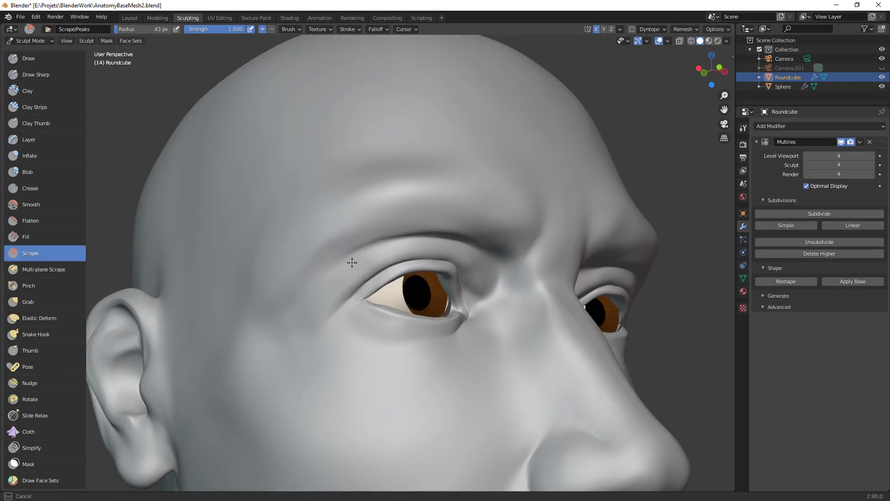
middle_drag(300, 311, 378, 281)
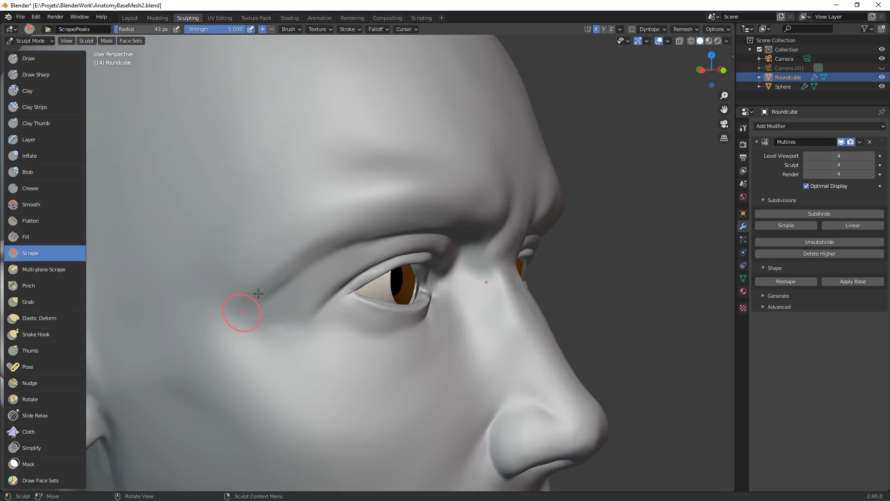
middle_drag(490, 259, 387, 227)
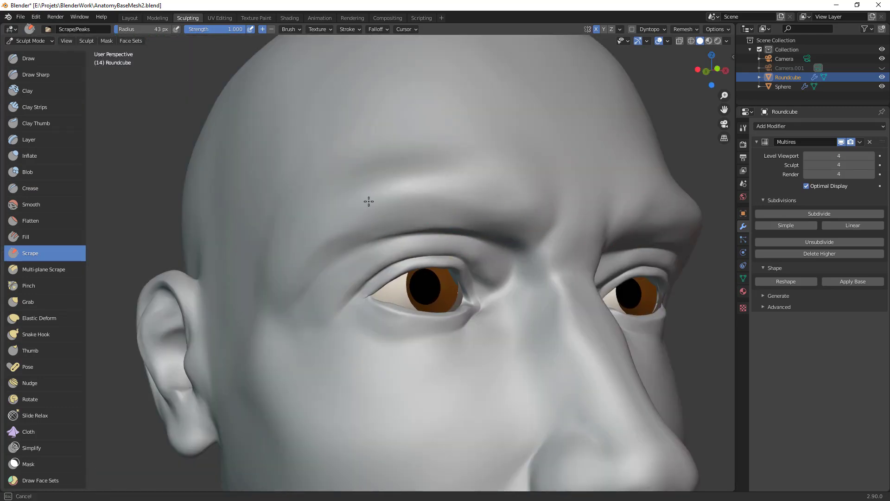
middle_drag(375, 267, 387, 246)
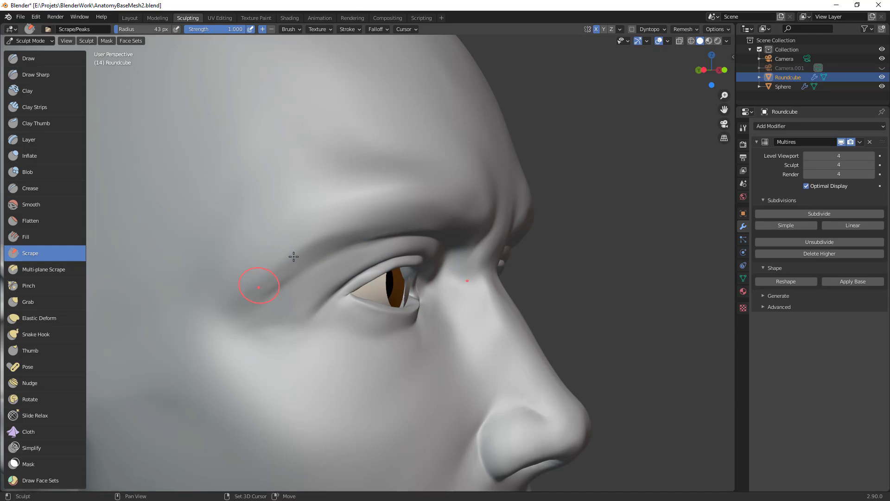
Step: Paint a mask around the eye over the upper lid, inner corner, outer corner and lower lid, using a 35 px radius
ctrl+alt+drag(480, 247, 378, 413)
alt+drag(580, 325, 447, 406)
ctrl+alt+drag(479, 347, 489, 290)
mouse_move(489, 290)
ctrl+middle_down()
mouse_move(463, 201)
mouse_move(419, 220)
ctrl+middle_up()
key(g)
ctrl+middle_drag(432, 254, 477, 265)
middle_drag(399, 271, 385, 279)
click(48, 462)
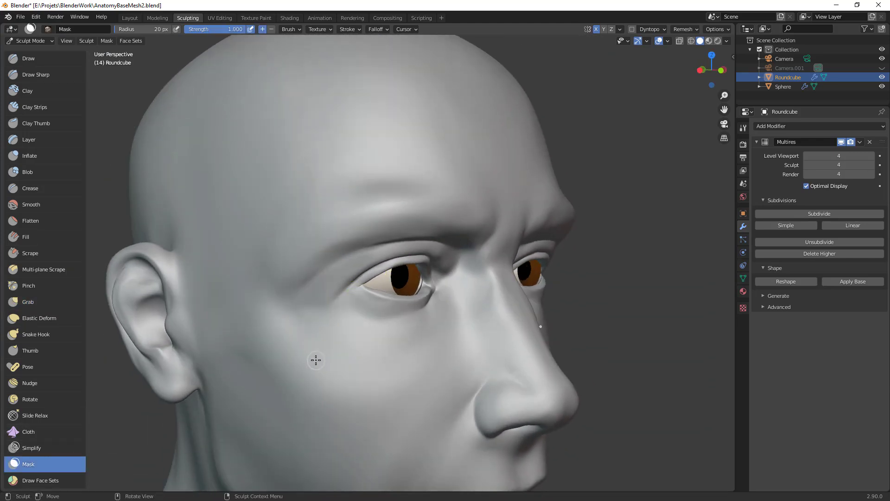
middle_drag(450, 253, 458, 258)
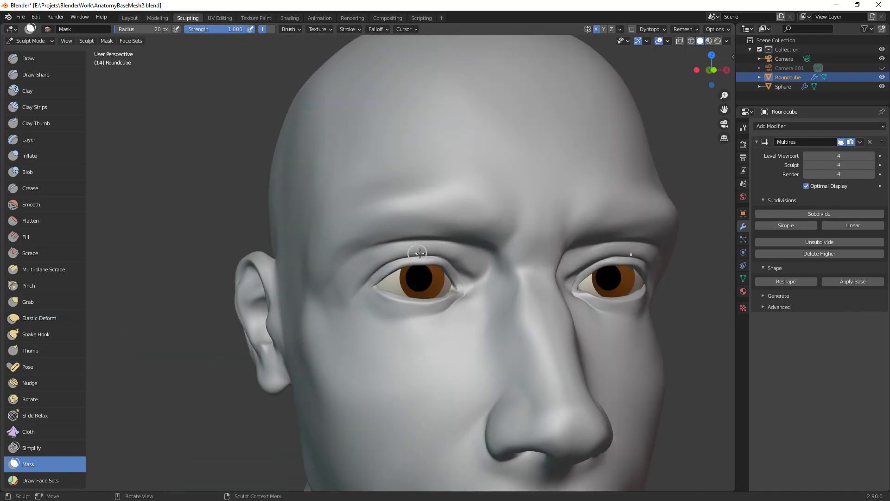
mouse_move(413, 260)
mouse_down()
mouse_move(371, 266)
mouse_move(381, 250)
mouse_move(352, 283)
mouse_move(420, 248)
mouse_up()
drag(461, 269, 427, 246)
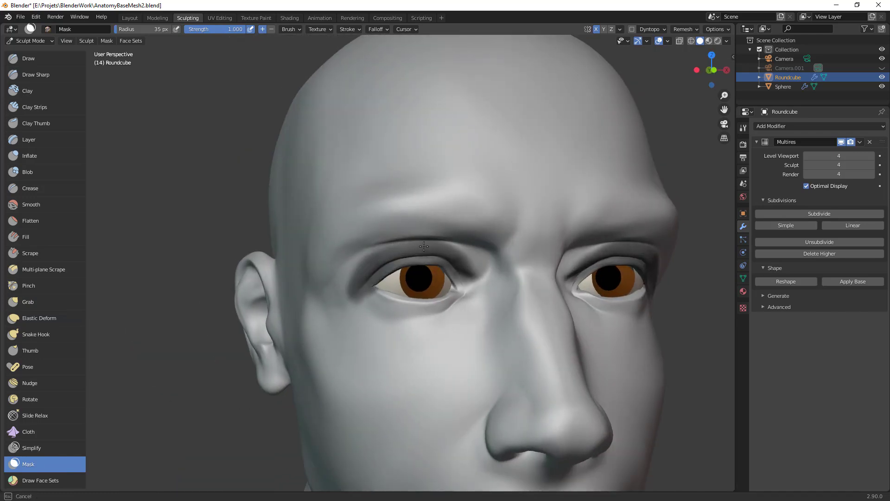
drag(468, 272, 455, 290)
mouse_move(349, 287)
mouse_down()
mouse_move(408, 327)
mouse_move(423, 322)
mouse_up()
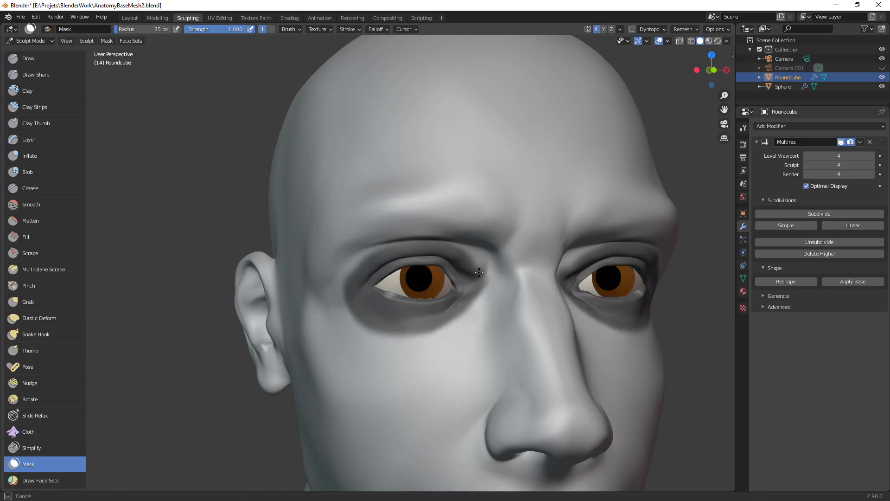
Step: Smooth the eye mask and pull the unmasked brow directly above the eye slightly inward with Grab
key(a)
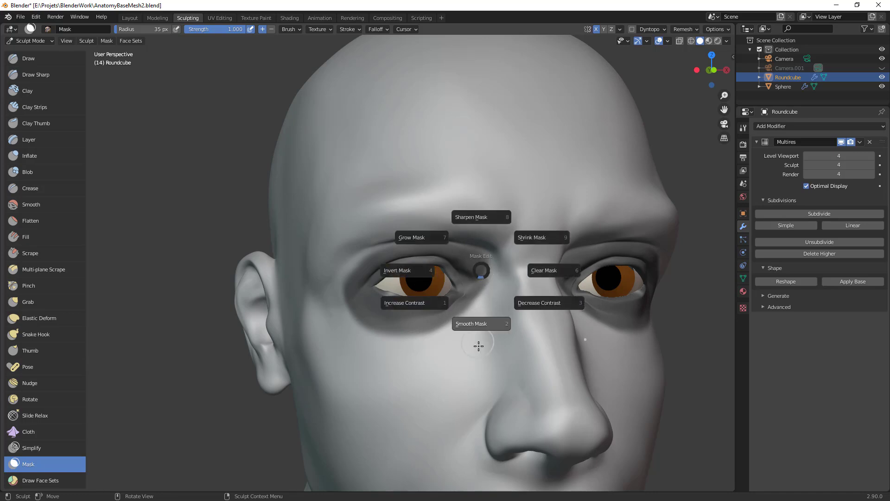
click(481, 418)
key(g)
key(f)
click(423, 235)
drag(423, 235, 435, 232)
Step: Raise the middle of the brow and pull its outer end down toward the temple with Grab at a 124 px radius
mouse_move(436, 233)
ctrl+middle_down()
mouse_move(475, 343)
mouse_move(469, 302)
ctrl+middle_up()
key(f)
click(422, 271)
drag(421, 246, 431, 231)
middle_drag(416, 263, 471, 259)
drag(353, 257, 341, 266)
drag(351, 261, 342, 273)
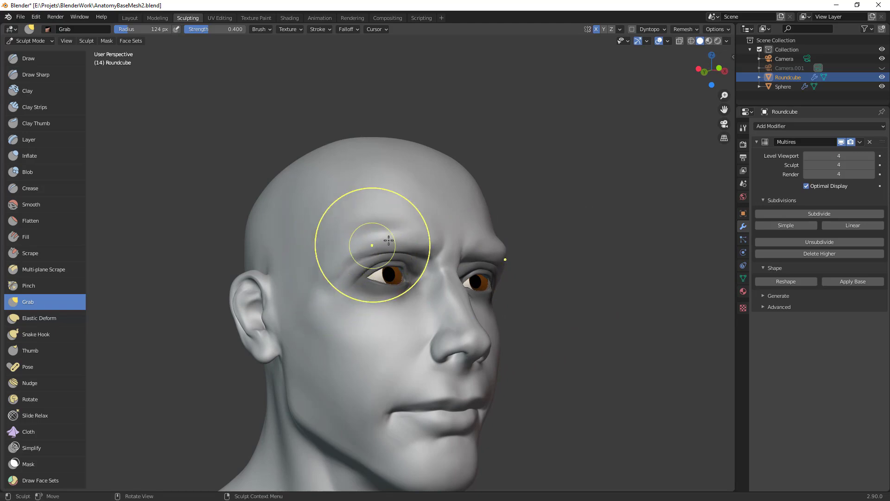
Step: Refine the brow around the masked eye with Grab at 87, 88 and 52 px radii, and clear the mask
middle_drag(425, 239, 411, 257)
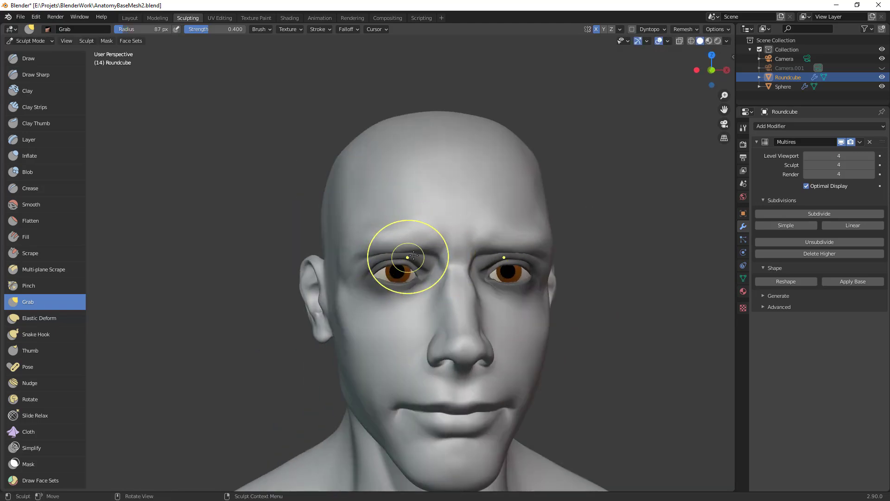
ctrl+middle_drag(530, 238, 454, 378)
middle_drag(455, 342, 510, 341)
ctrl+middle_drag(510, 341, 429, 242)
key(f)
click(384, 243)
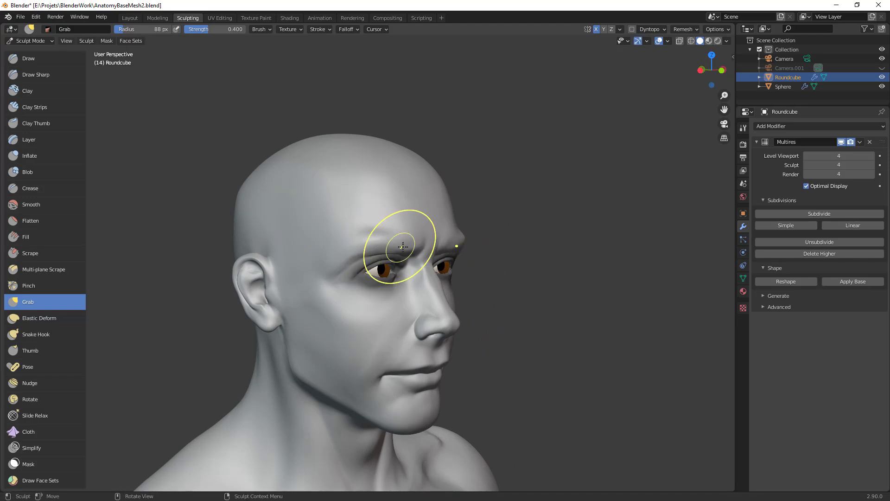
middle_drag(424, 253, 435, 240)
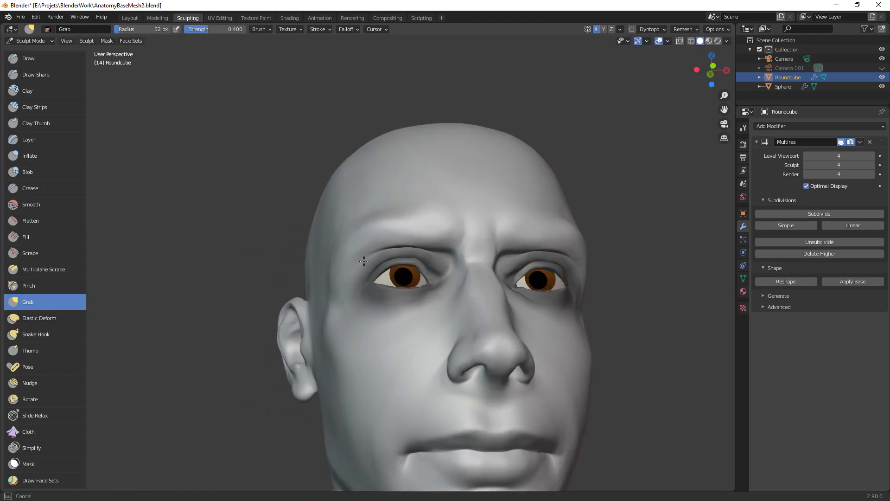
key(a)
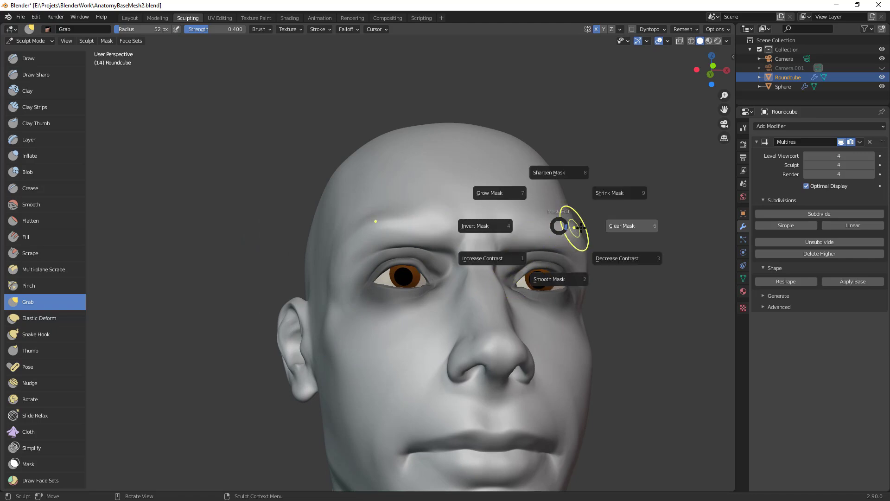
click(609, 226)
Step: Adjust the brow and forehead from a low angle with Grab at a 93 px radius, and enlarge the brush to 180 px
mouse_move(628, 219)
alt+mouse_down()
mouse_move(666, 246)
mouse_move(612, 225)
alt+mouse_up()
middle_drag(612, 226, 417, 213)
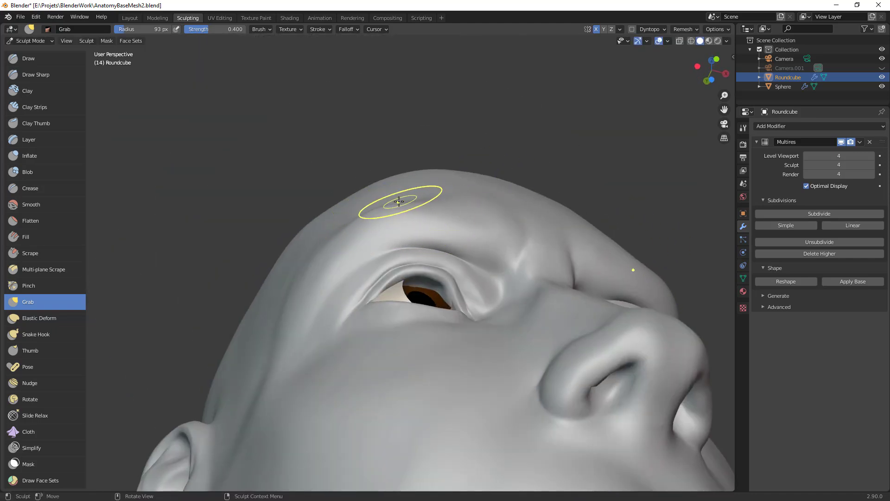
mouse_move(520, 199)
middle_down()
mouse_move(484, 253)
mouse_move(471, 348)
mouse_move(503, 320)
middle_up()
ctrl+middle_drag(477, 433, 419, 190)
middle_drag(586, 272, 621, 332)
ctrl+middle_drag(598, 301, 521, 414)
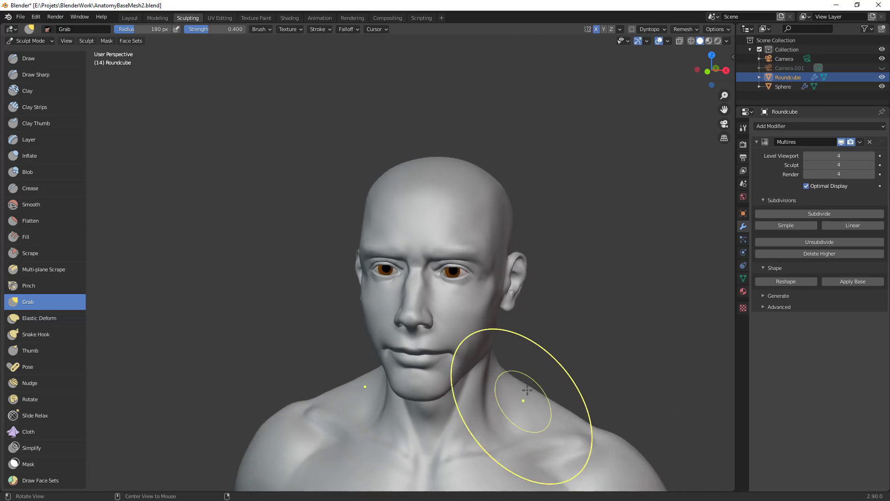
Step: Adjust the inner brow and lower forehead with Grab at an 83 px radius
middle_drag(561, 334, 507, 328)
scroll(507, 329, up, 3)
key(f)
click(505, 268)
mouse_move(502, 233)
ctrl+middle_down()
mouse_move(376, 340)
mouse_move(459, 328)
mouse_move(463, 236)
mouse_move(487, 262)
ctrl+middle_up()
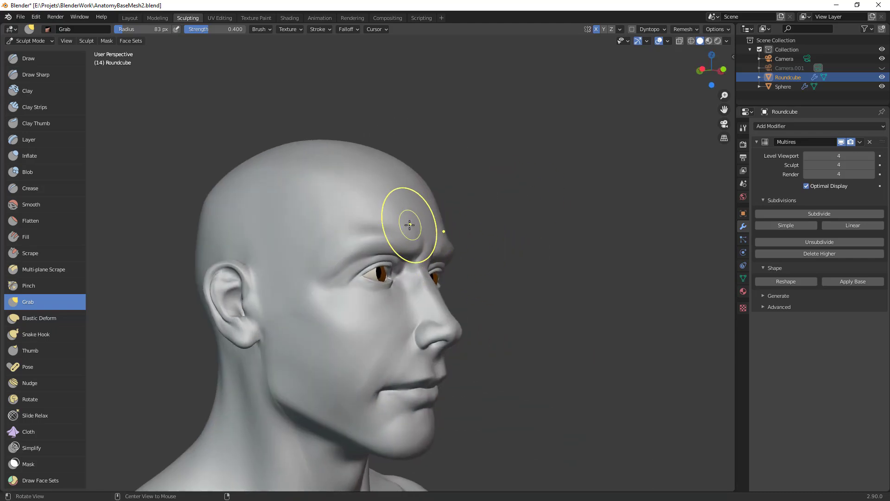
Step: Flatten the brow ridge from its inner part toward the outer end with Scrape at 44 px and 30 px radii
key(shift+t)
key(f)
click(354, 239)
mouse_move(416, 245)
middle_down()
mouse_move(422, 254)
mouse_move(409, 255)
mouse_move(385, 236)
mouse_move(397, 245)
middle_up()
key(f)
click(391, 239)
key(f)
click(398, 232)
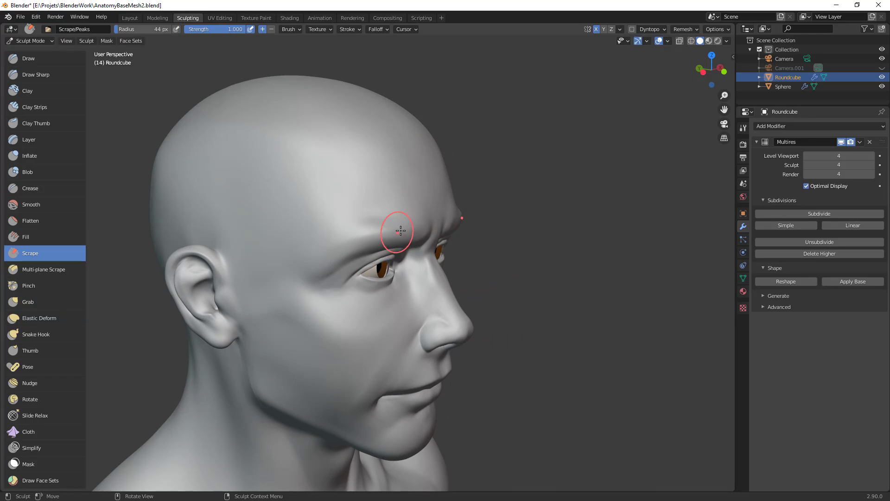
key(f)
click(402, 232)
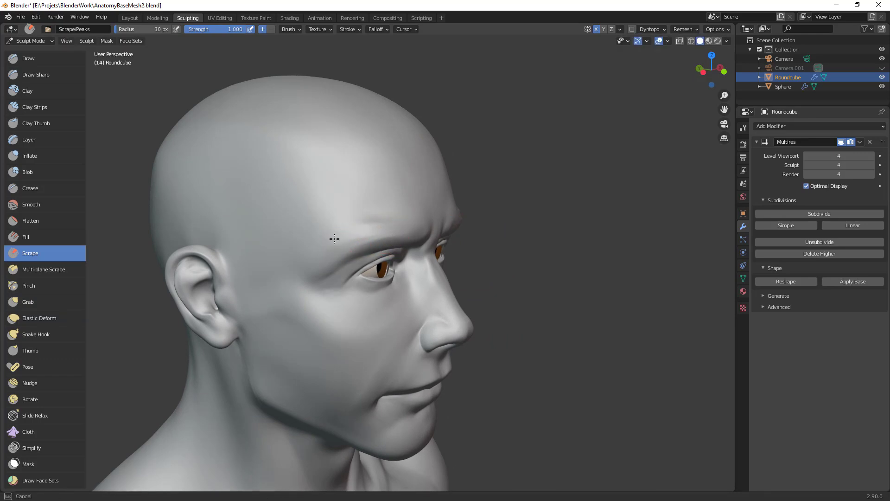
Step: Examine the reshaped brow and head proportions from both sides, with the torso in view and in right-side profile
middle_drag(391, 251, 513, 282)
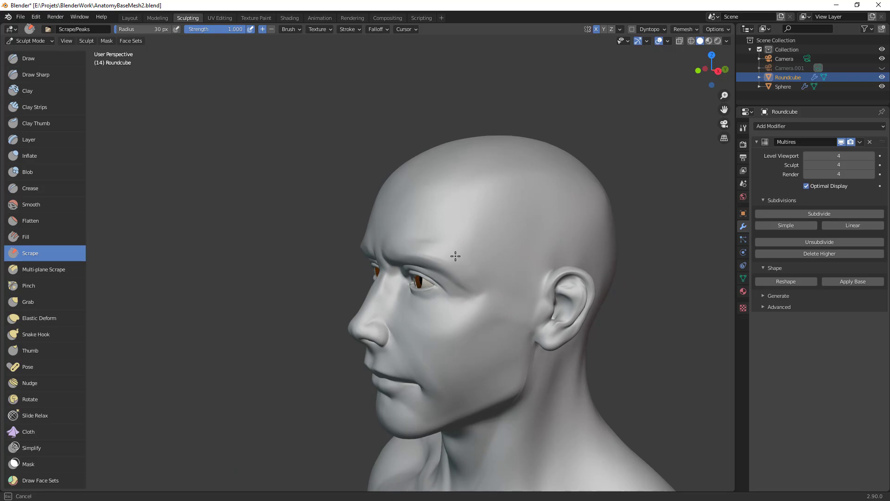
mouse_move(457, 258)
middle_down()
mouse_move(537, 302)
mouse_move(462, 247)
middle_up()
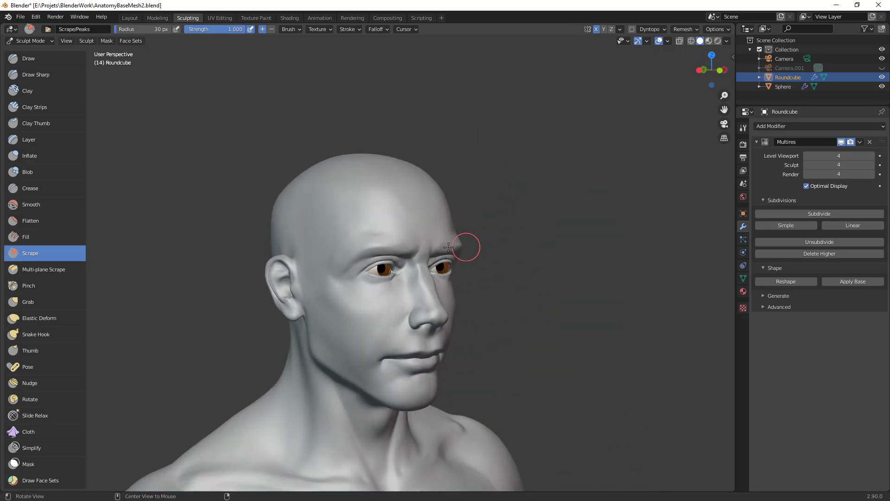
middle_drag(535, 282, 507, 287)
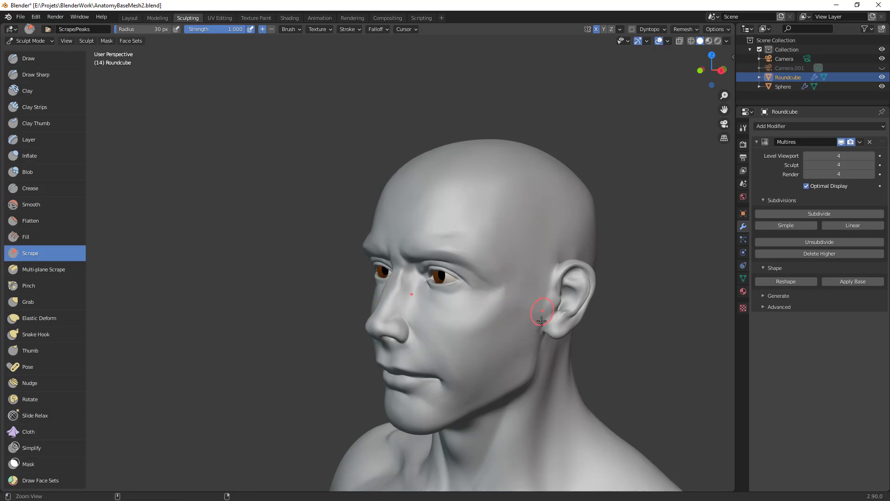
ctrl+alt+drag(543, 311, 546, 447)
alt+drag(440, 408, 515, 380)
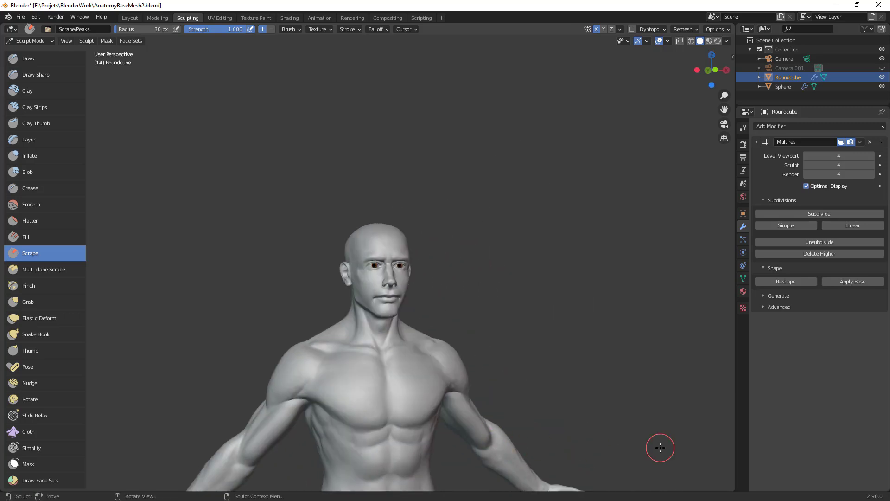
mouse_move(545, 266)
middle_down()
mouse_move(485, 264)
mouse_move(505, 261)
mouse_move(590, 282)
mouse_move(460, 276)
mouse_move(402, 235)
middle_up()
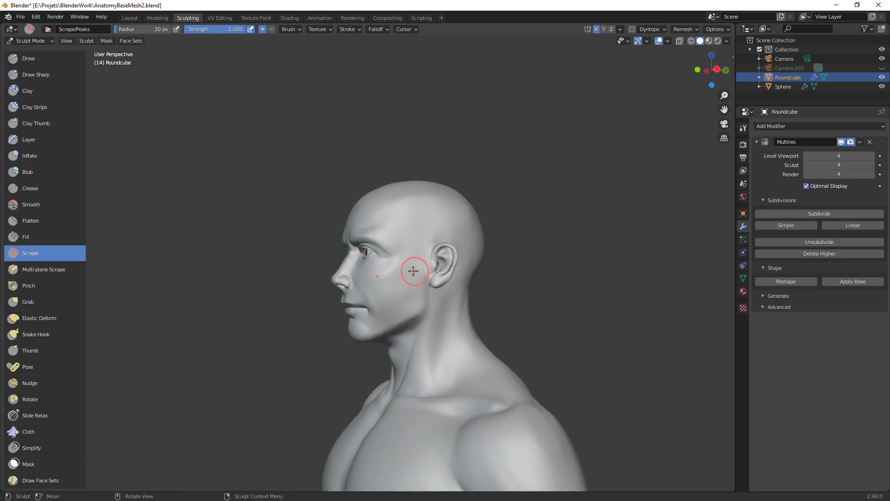
scroll(501, 271, down, 3)
middle_drag(502, 272, 435, 308)
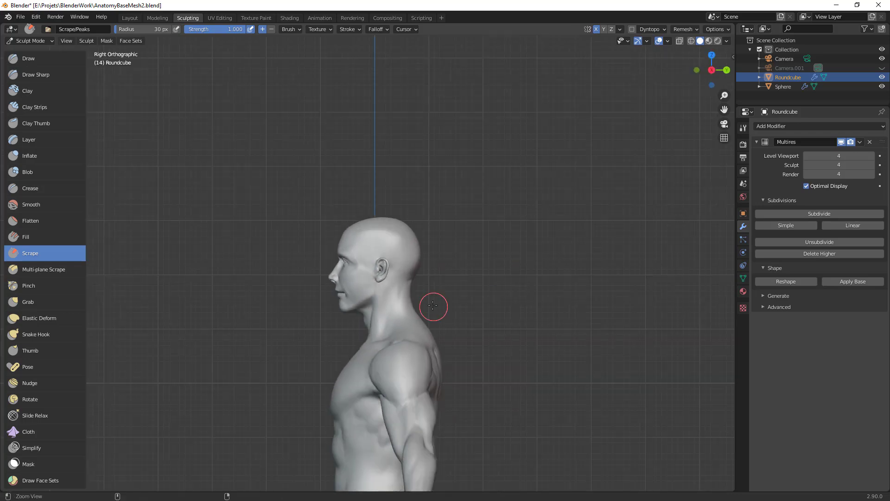
Step: Adjust the side of the head around the ear in right-side profile with Grab at a 147 px radius
scroll(435, 308, up, 2)
key(g)
key(f)
click(417, 251)
mouse_move(388, 272)
ctrl+middle_down()
mouse_move(410, 249)
mouse_move(423, 259)
ctrl+middle_up()
key(f)
click(424, 262)
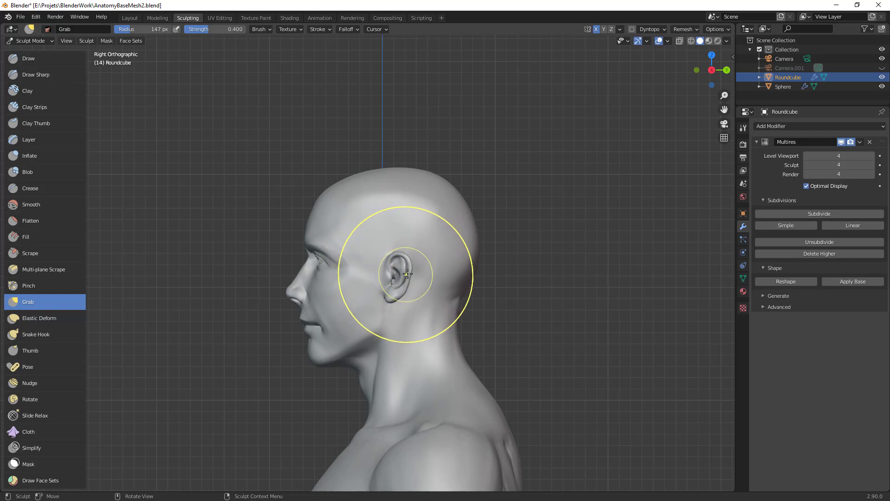
Step: Reshape the ear and its lobe in right-side profile with Grab at 97 px and 67 px radii
key(f)
click(416, 276)
key(f)
click(399, 257)
key(f)
click(394, 260)
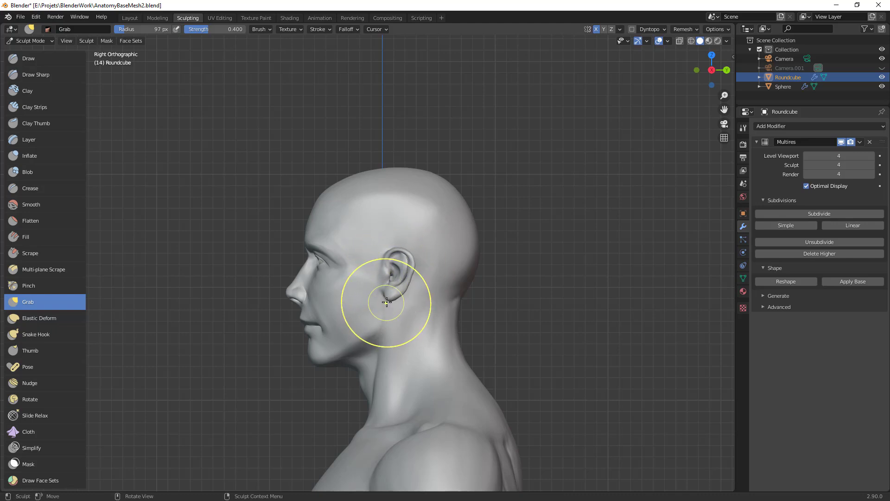
key(f)
click(373, 297)
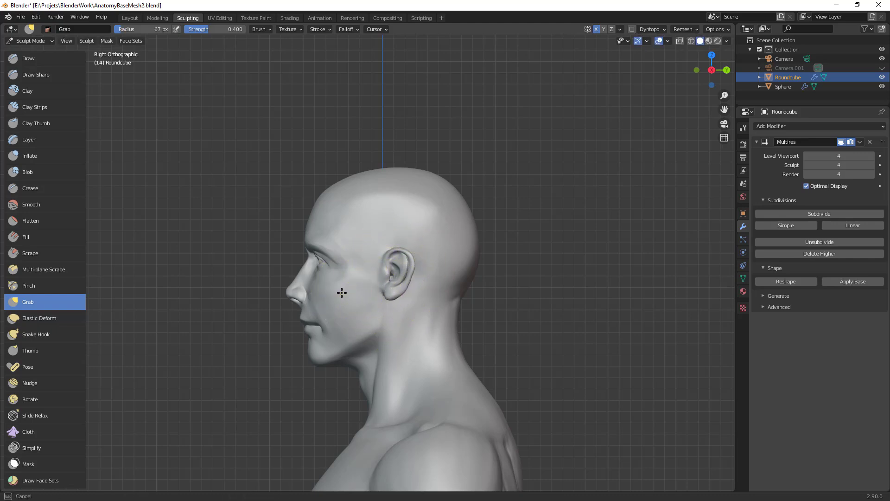
Step: Refine the ear and its join to the head from a three-quarter view with Grab at 76 px and 39 px radii
middle_drag(421, 278, 534, 265)
scroll(534, 266, up, 2)
key(f)
click(390, 282)
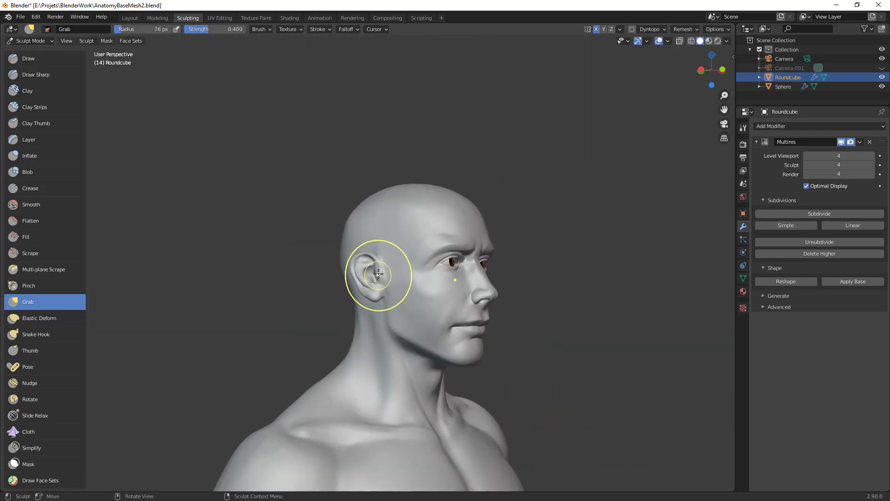
mouse_move(359, 265)
middle_down()
mouse_move(520, 318)
mouse_move(429, 261)
middle_up()
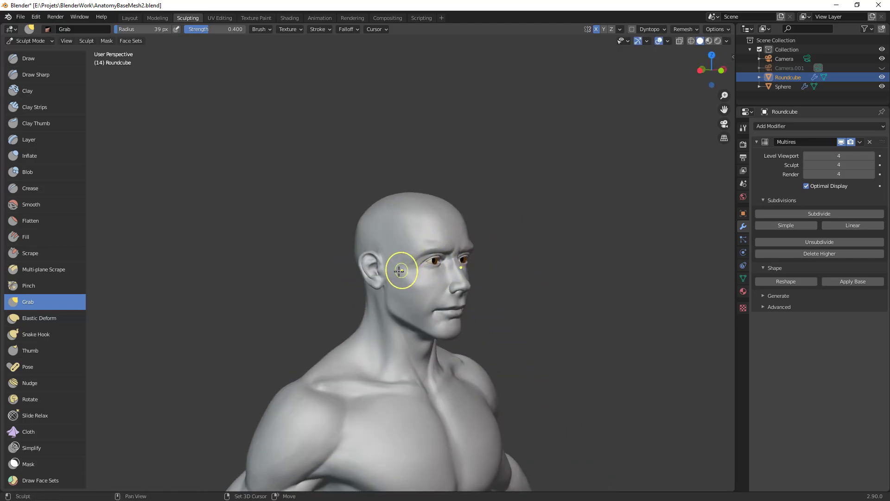
mouse_move(504, 302)
middle_down()
mouse_move(462, 282)
mouse_move(477, 281)
middle_up()
Step: Check the head from the front with the Grab brush at 128 px, and adjust the face around the eye at an 85 px radius
key(f)
click(564, 254)
mouse_move(524, 257)
shift+middle_down()
mouse_move(467, 258)
mouse_move(489, 218)
shift+middle_up()
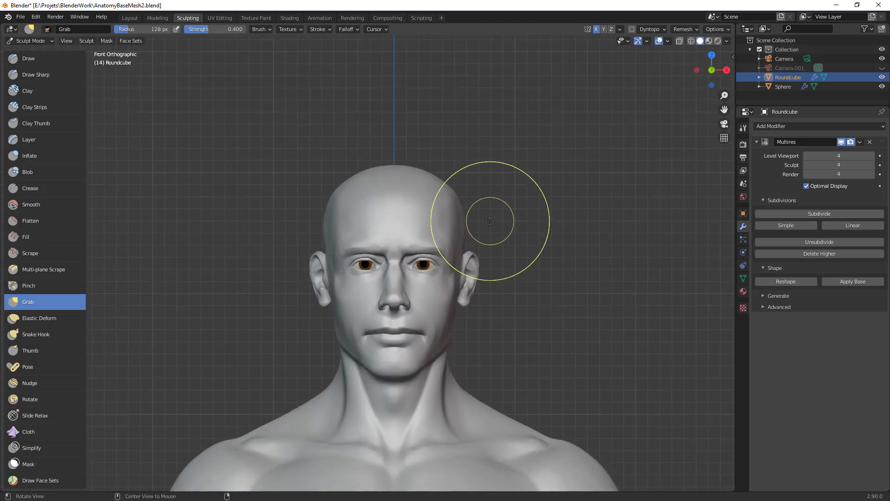
key(f)
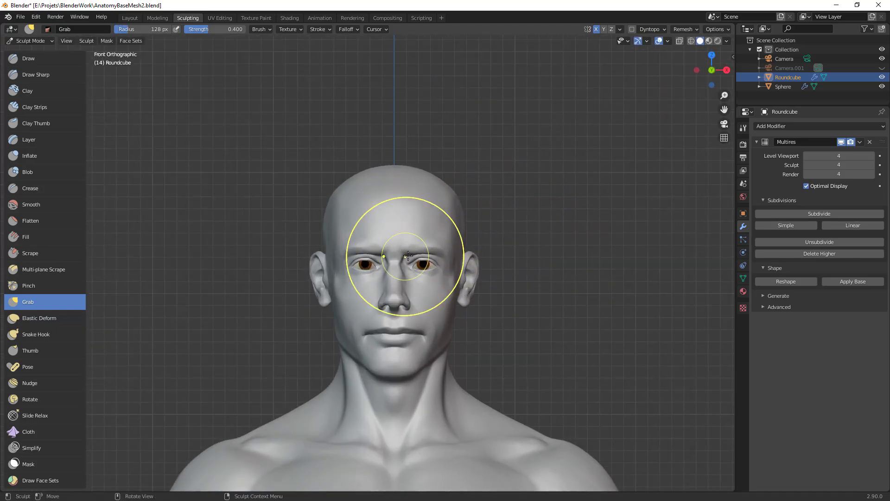
click(430, 269)
middle_drag(431, 269, 510, 290)
mouse_move(510, 290)
ctrl+middle_down()
mouse_move(501, 253)
mouse_move(436, 274)
ctrl+middle_up()
drag(424, 277, 426, 275)
Step: Switch to Object Mode, select the eyeball sphere and move it slightly forward in its socket in the right-side view
scroll(478, 318, down, 3)
key(ctrl+Tab)
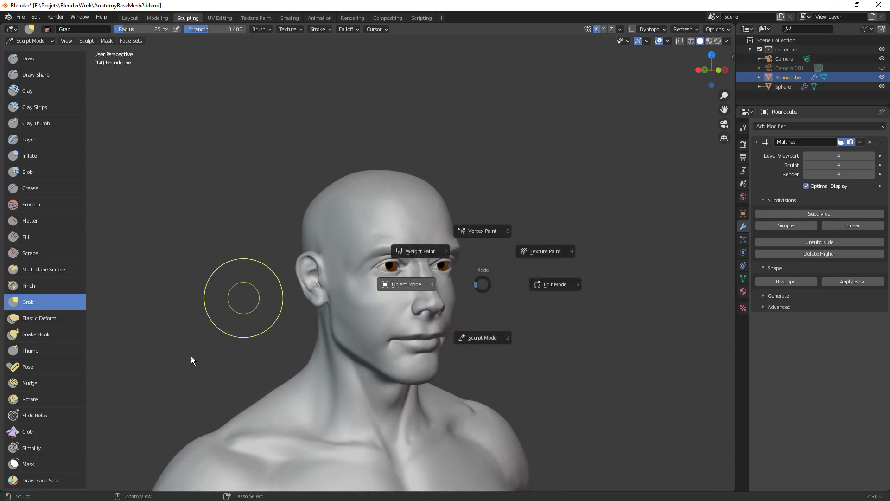
click(391, 267)
click(390, 267)
key(KP_3)
ctrl+middle_drag(407, 302, 371, 222)
shift+middle_drag(371, 222, 486, 193)
ctrl+middle_drag(510, 290, 530, 205)
key(g)
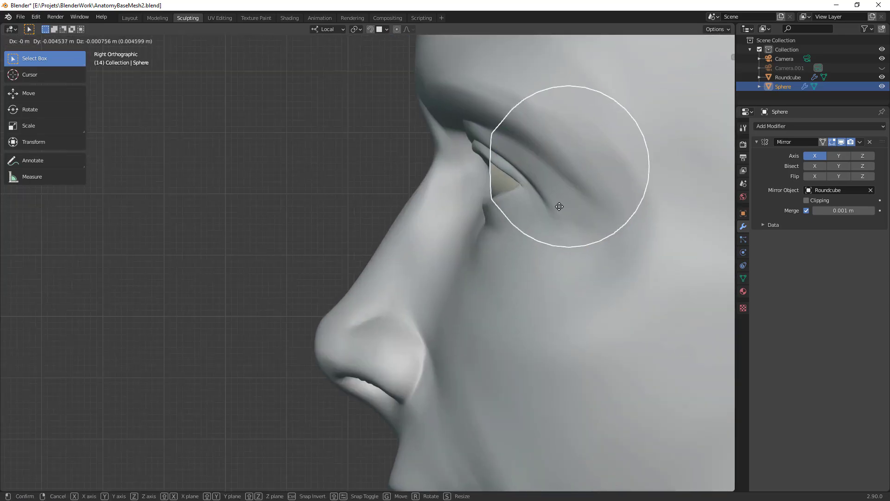
Step: Shift the eye sphere slightly within its socket and rotate it in the side view
click(557, 206)
key(r)
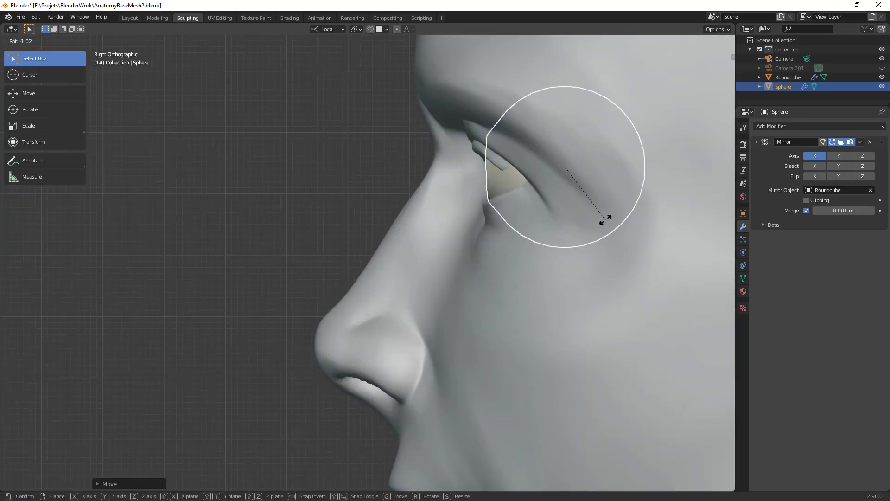
click(606, 218)
Step: Scale the mirrored eyeballs in the front view and reposition them inside the eye sockets
key(KP_1)
key(s)
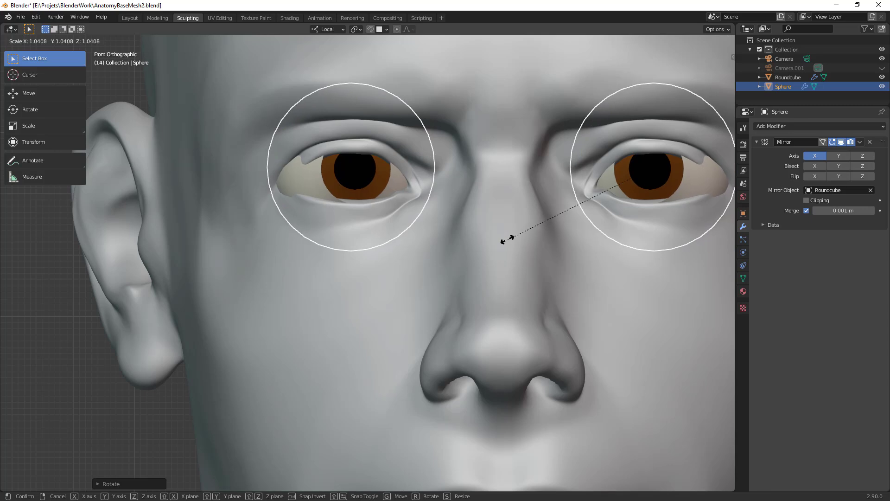
click(552, 230)
key(g)
click(549, 229)
Step: Rotate the mirrored eyeballs around the global Z axis to adjust their gaze direction
key(r)
key(z)
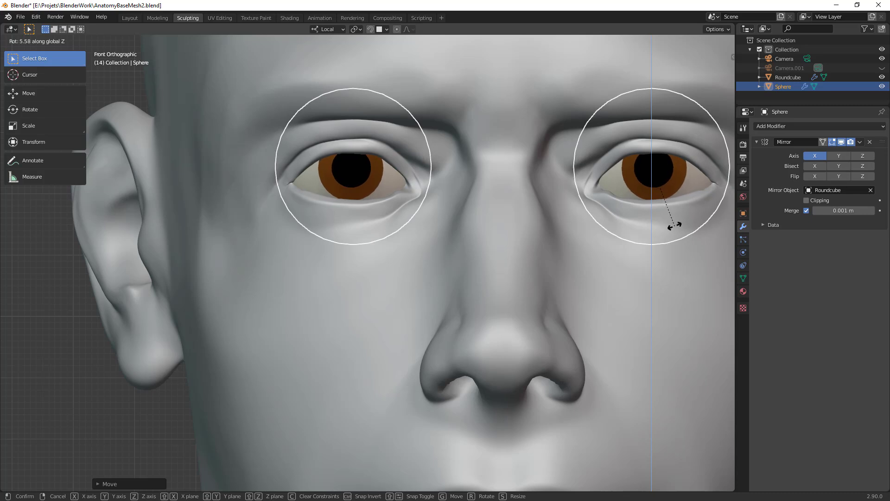
click(676, 225)
Step: Select the body mesh and switch it to Sculpt Mode
scroll(550, 353, down, 6)
middle_drag(491, 332, 471, 368)
scroll(511, 248, up, 4)
middle_drag(511, 249, 462, 300)
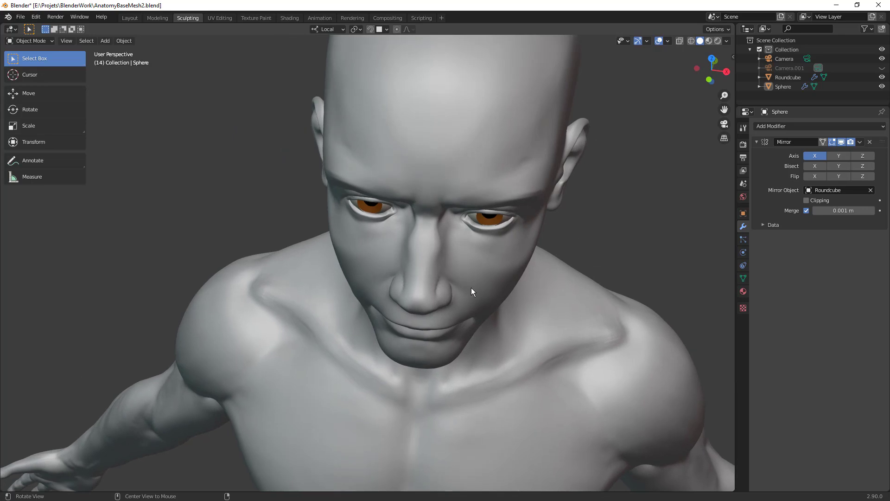
click(463, 301)
key(ctrl+Tab)
click(524, 278)
Step: Reshape the area around the eyes with the Grab brush at a 111 px radius
middle_drag(513, 224, 492, 210)
key(f)
click(564, 256)
drag(528, 271, 522, 269)
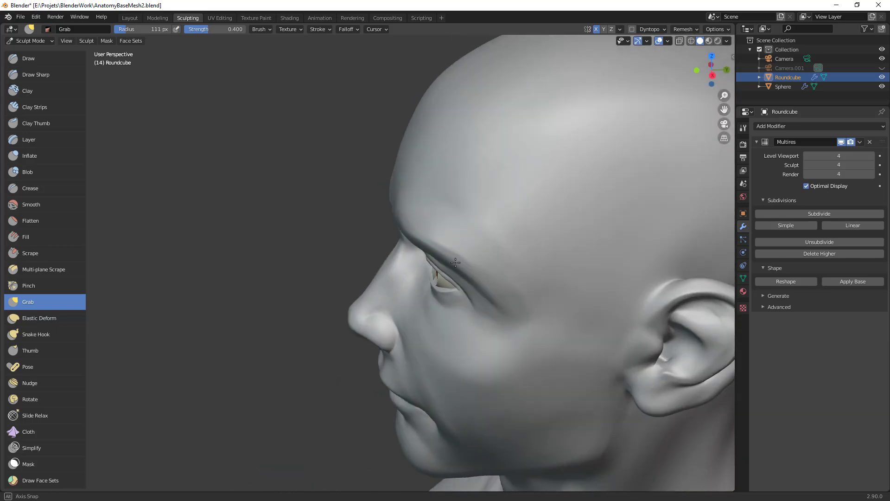
Step: Adjust the eyelids near the outer eye corner in profile with the Grab brush at a 60 px radius
middle_drag(471, 252, 436, 292)
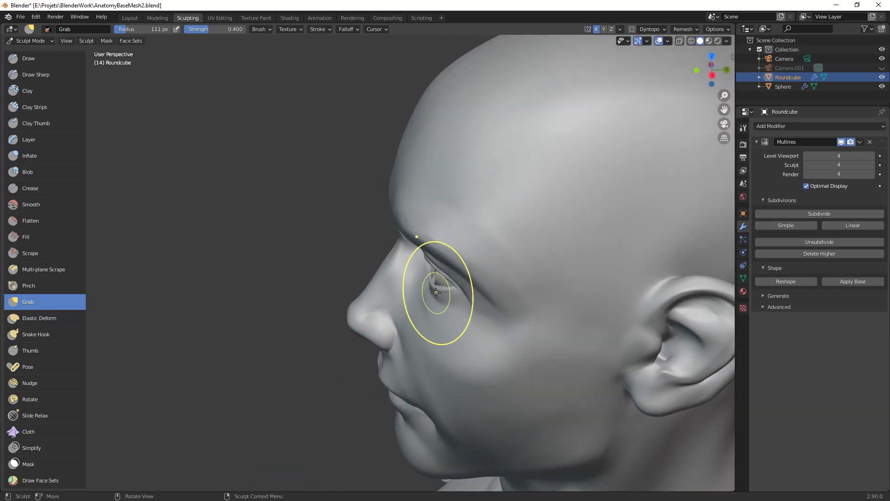
key(f)
click(435, 283)
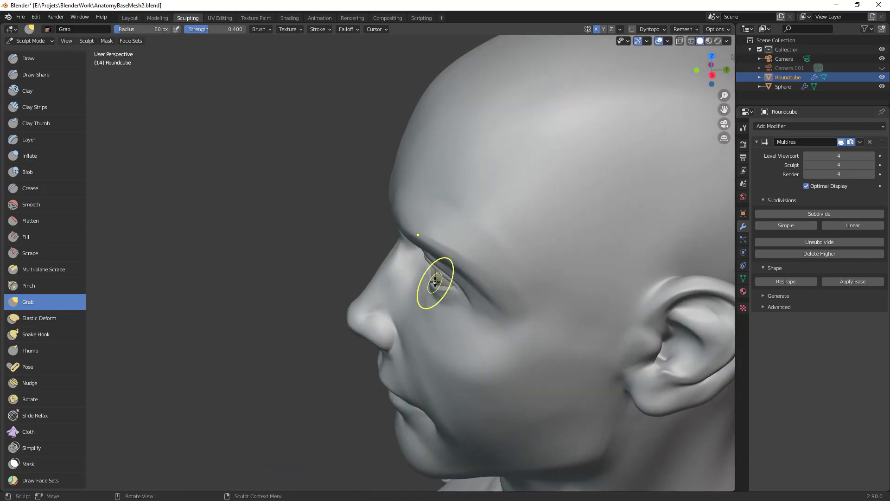
mouse_move(431, 282)
middle_down()
mouse_move(550, 207)
mouse_move(487, 260)
mouse_move(437, 283)
middle_up()
Step: Pull the facial surface around the eye with the Grab brush at a 117 px radius
key(f)
click(536, 255)
drag(508, 269, 515, 276)
middle_drag(515, 276, 423, 228)
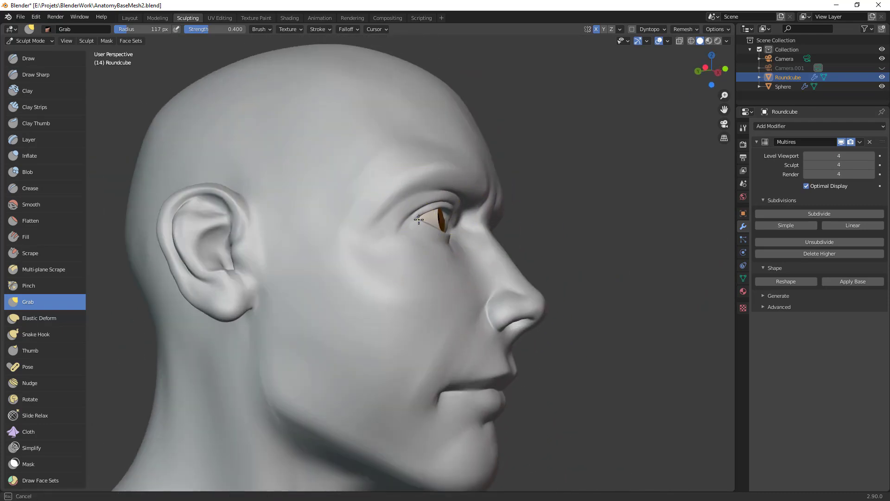
Step: Refine the outer eye corner and upper eyelid with the Grab brush at 74 px and 60 px radius
key(f)
click(441, 219)
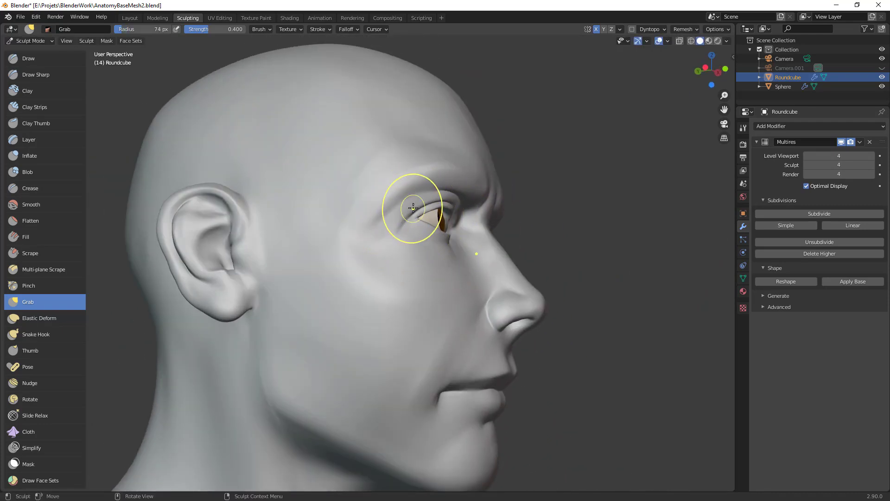
mouse_move(487, 210)
ctrl+middle_down()
mouse_move(487, 318)
mouse_move(453, 308)
mouse_move(494, 217)
ctrl+middle_up()
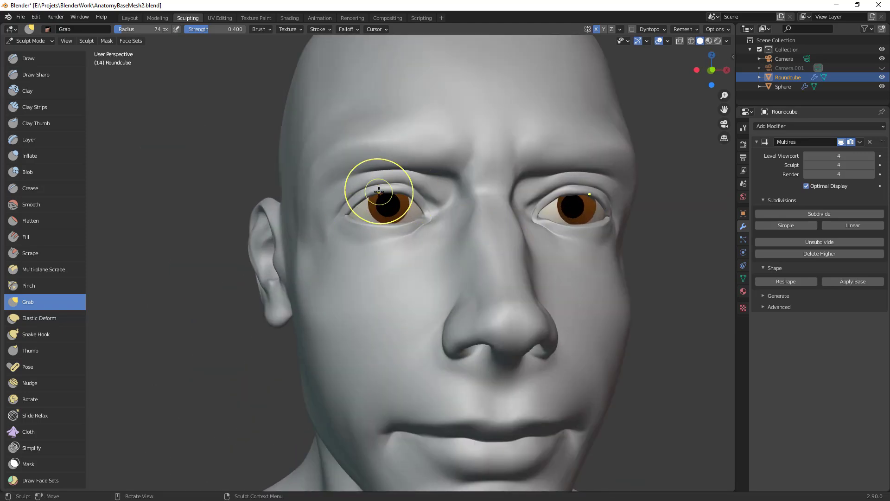
key(f)
key(f)
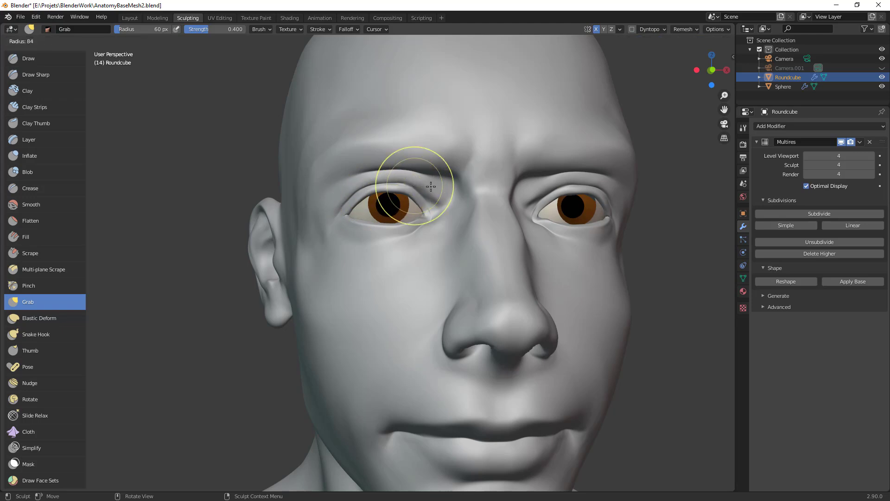
Step: Resize the Grab brush and adjust the side of the face with a short stroke
ctrl+middle_drag(439, 180, 387, 251)
key(f)
click(379, 253)
key(f)
click(395, 282)
drag(353, 285, 355, 285)
Step: Refine the cheek surface below the eye with the Grab brush at a 34 px radius
middle_drag(513, 278, 428, 278)
key(f)
click(420, 275)
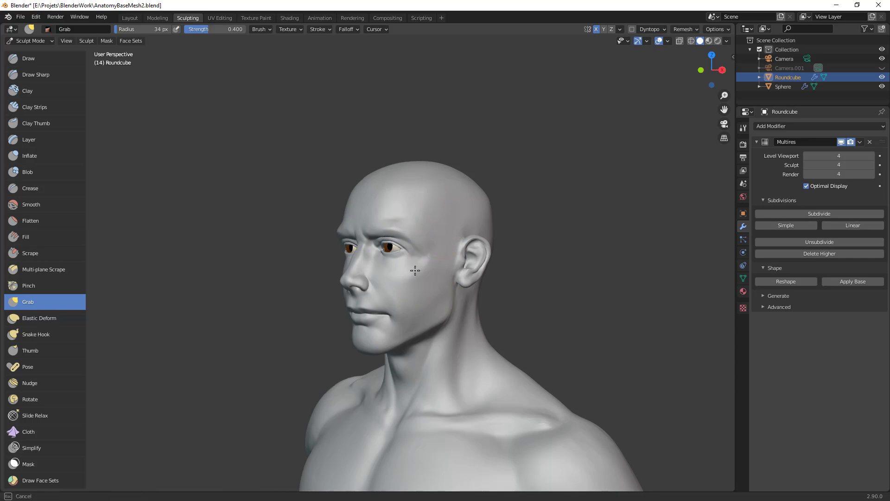
Step: Check the head against the whole body and adjust the face's contour with a resized Grab brush
middle_drag(452, 287, 457, 430)
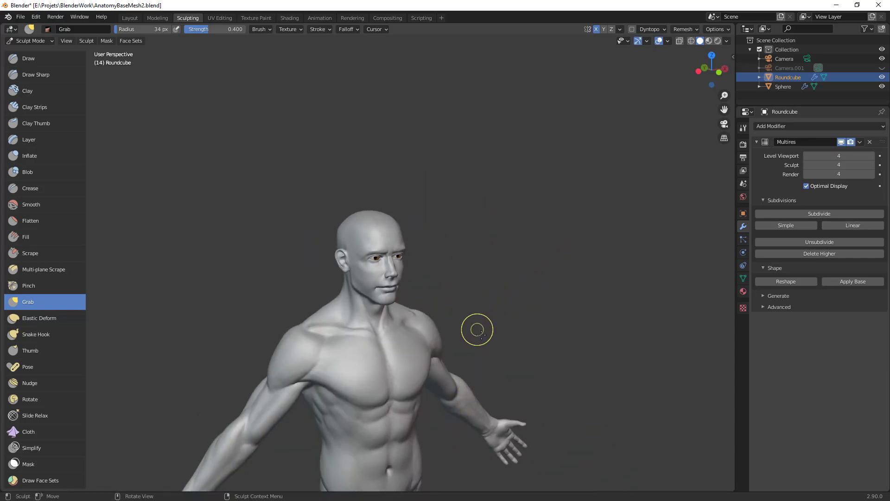
ctrl+middle_drag(461, 272, 385, 348)
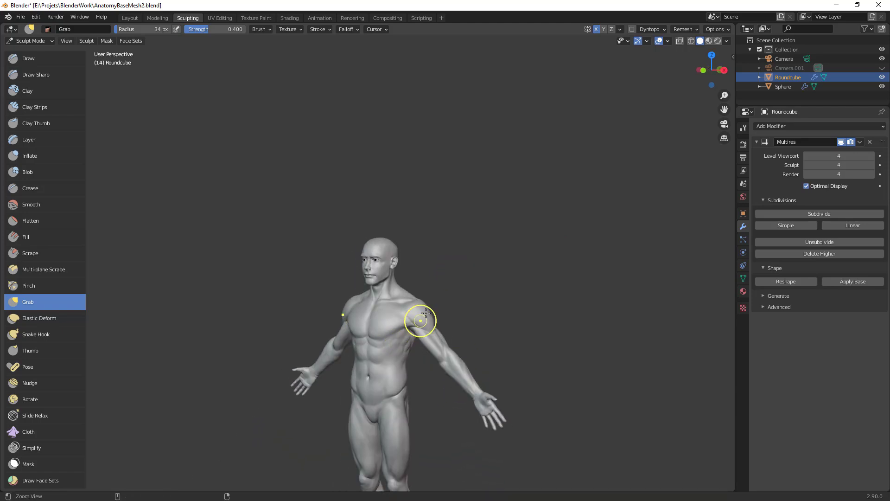
ctrl+middle_drag(412, 284, 531, 171)
mouse_move(487, 229)
ctrl+middle_down()
mouse_move(447, 369)
mouse_move(454, 419)
ctrl+middle_up()
middle_drag(460, 308, 468, 370)
key(f)
click(492, 327)
drag(440, 338, 431, 343)
Step: Sculpt the cheek below the eye with the Clay Strips brush at a 51 px radius
middle_drag(459, 344, 528, 281)
mouse_move(494, 320)
ctrl+middle_down()
mouse_move(493, 269)
mouse_move(496, 284)
mouse_move(480, 296)
ctrl+middle_up()
key(c)
key(f)
click(422, 250)
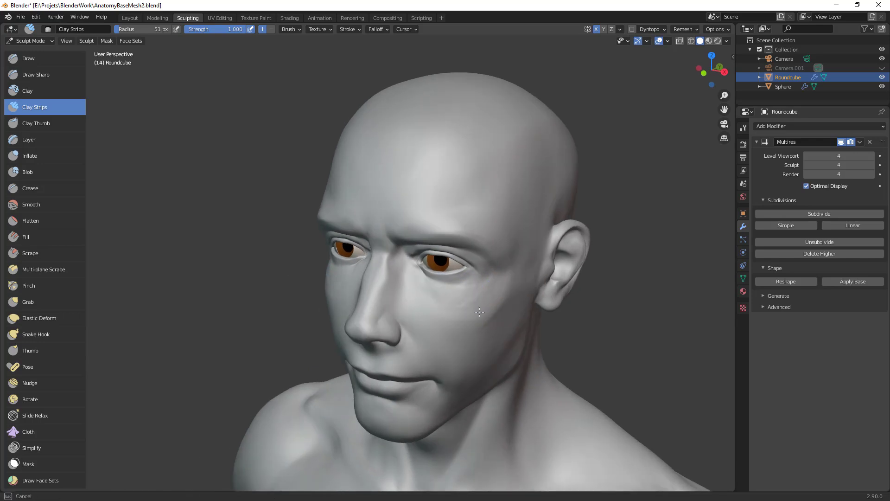
Step: Shape the cheek, cheekbone and area beside the nose with the Clay Strips brush at a 37 px radius
key(f)
click(487, 305)
drag(453, 304, 453, 303)
middle_drag(542, 303, 472, 284)
key(f)
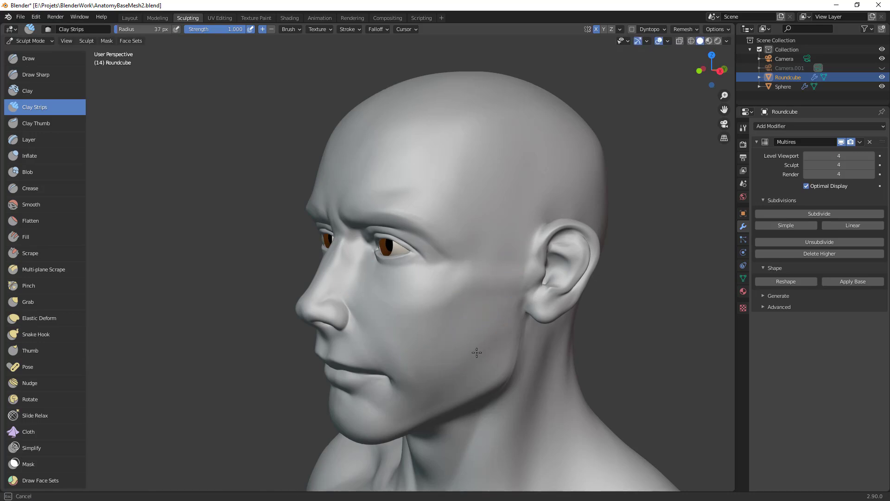
mouse_move(427, 413)
middle_down()
mouse_move(417, 373)
mouse_move(483, 350)
mouse_move(459, 322)
mouse_move(480, 323)
mouse_move(473, 294)
mouse_move(452, 296)
mouse_move(447, 278)
middle_up()
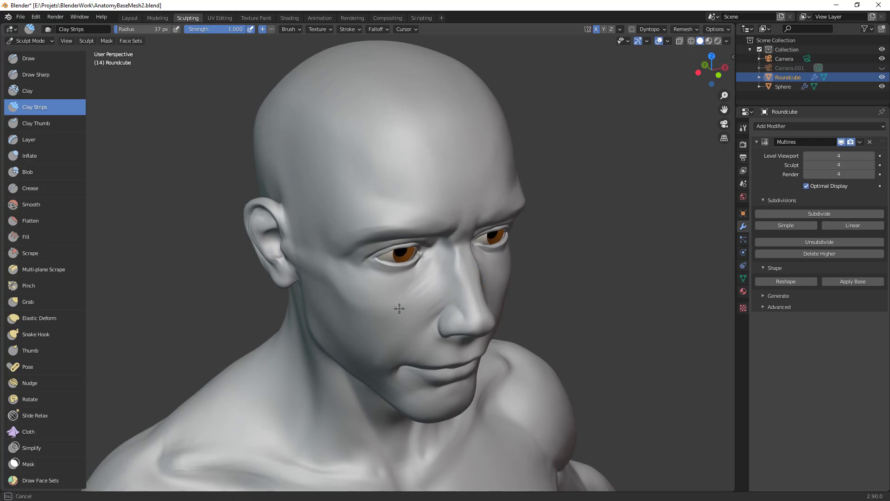
middle_drag(411, 319, 417, 274)
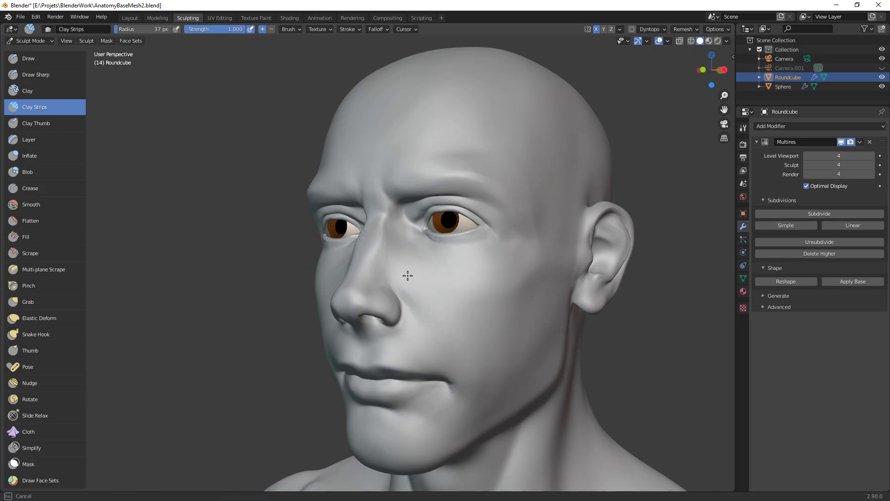
Step: Sculpt the fold between the nose and mouth corner with the Clay Strips brush at a 16 px radius
ctrl+middle_drag(506, 278, 403, 352)
middle_drag(403, 352, 501, 260)
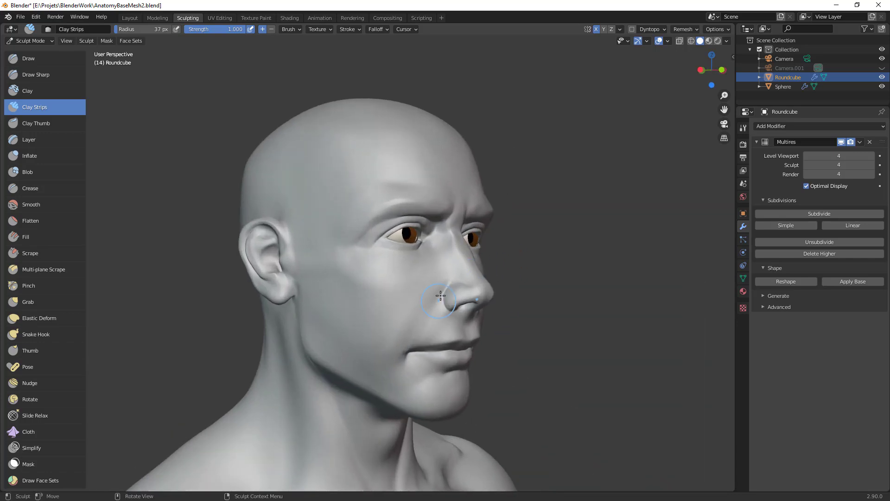
key(f)
click(418, 294)
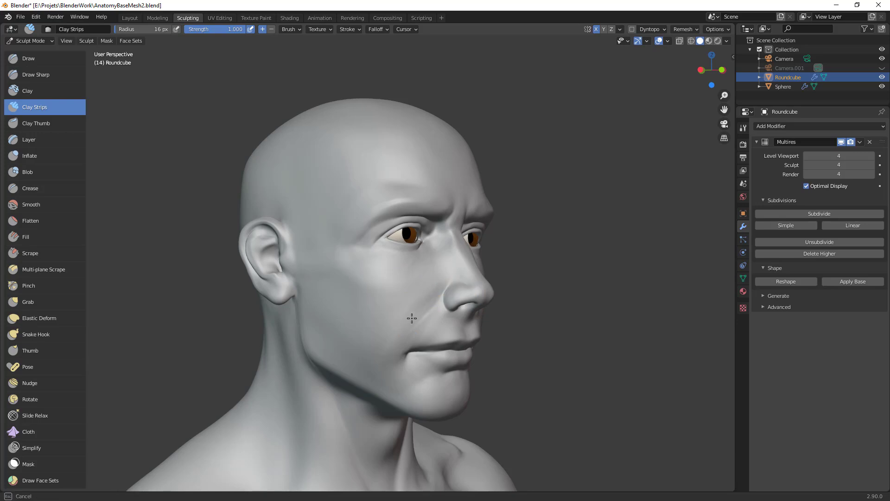
Step: Carve the fold beneath the lower eyelid with the Crease brush at a 39 px radius
scroll(474, 303, down, 3)
middle_drag(474, 303, 529, 350)
scroll(463, 278, up, 4)
mouse_move(440, 271)
middle_down()
mouse_move(463, 258)
mouse_move(410, 272)
middle_up()
key(shift+c)
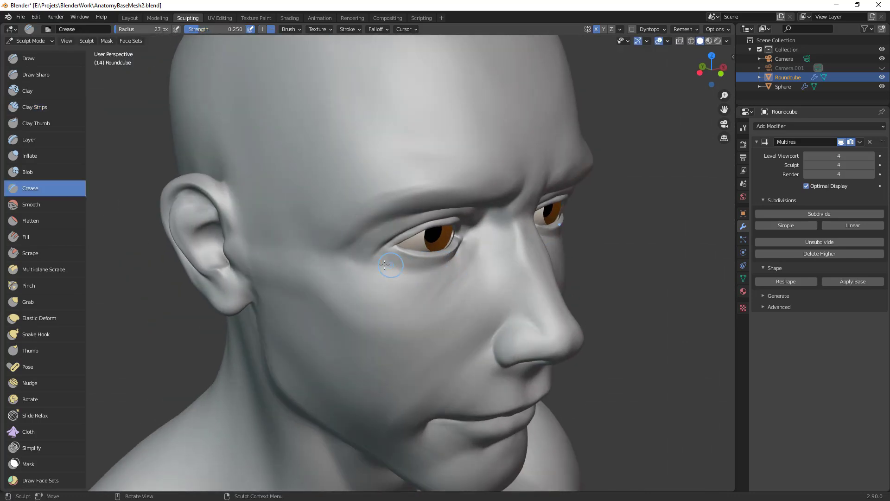
scroll(486, 265, down, 4)
mouse_move(420, 301)
middle_down()
mouse_move(473, 335)
mouse_move(473, 323)
middle_up()
scroll(464, 282, up, 3)
middle_drag(466, 278, 438, 262)
key(f)
click(440, 266)
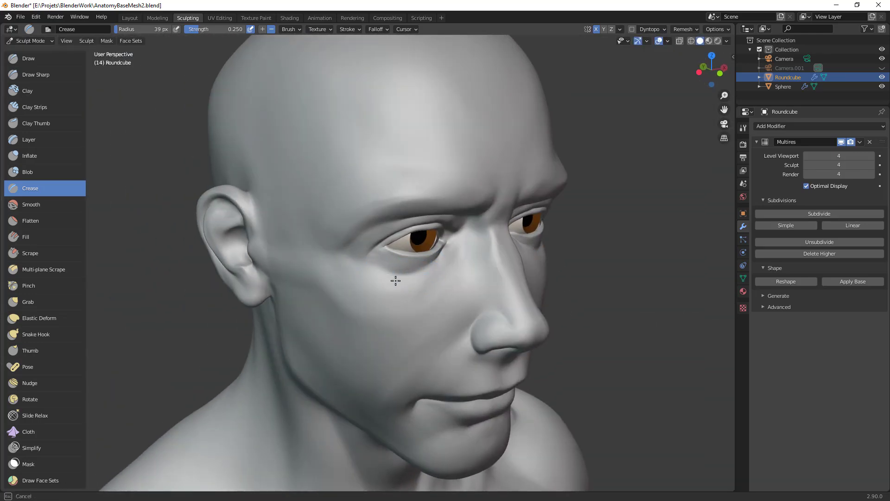
Step: Refine the crease below the outer eye corner with the Crease brush at a 30 px radius
mouse_move(508, 269)
ctrl+middle_down()
mouse_move(497, 324)
mouse_move(453, 312)
mouse_move(487, 264)
mouse_move(460, 272)
ctrl+middle_up()
key(f)
click(476, 258)
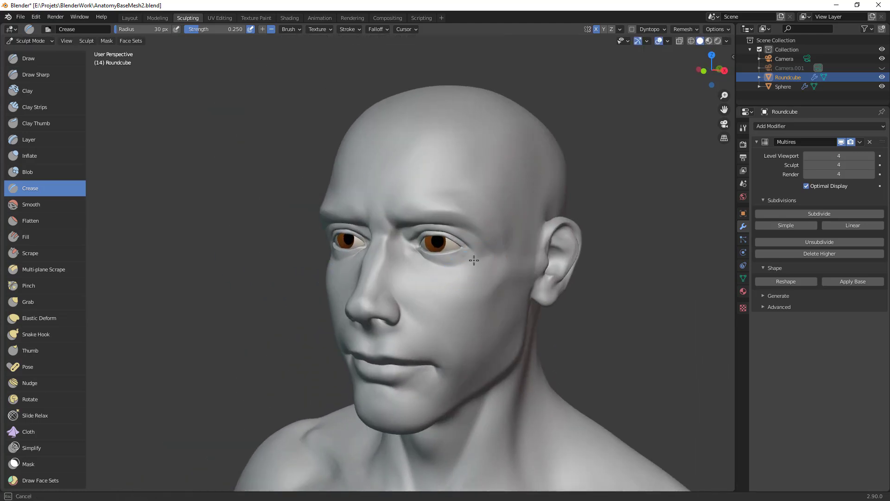
Step: Adjust the width of the cheeks with the Grab brush at a 75 px radius
key(g)
key(f)
middle_drag(451, 292, 345, 291)
click(348, 298)
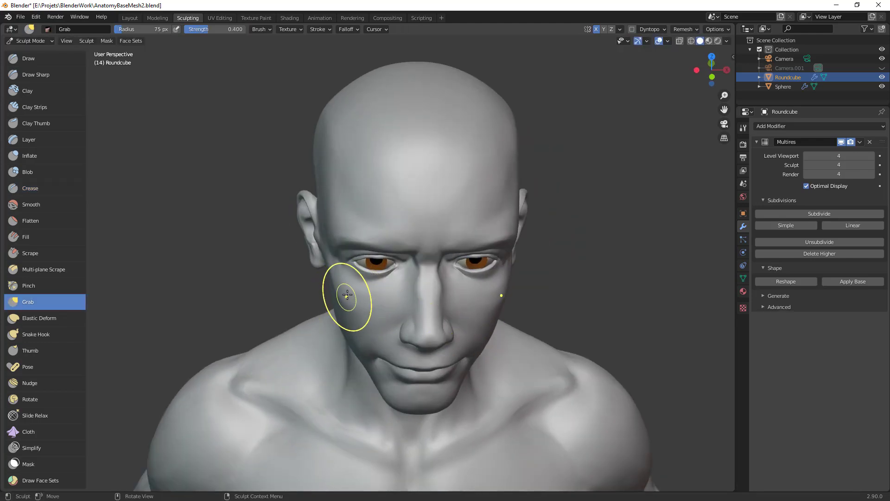
Step: Enlarge the Grab brush and adjust the position of the ears in the front view
mouse_move(359, 278)
ctrl+middle_down()
mouse_move(394, 343)
mouse_move(428, 316)
ctrl+middle_up()
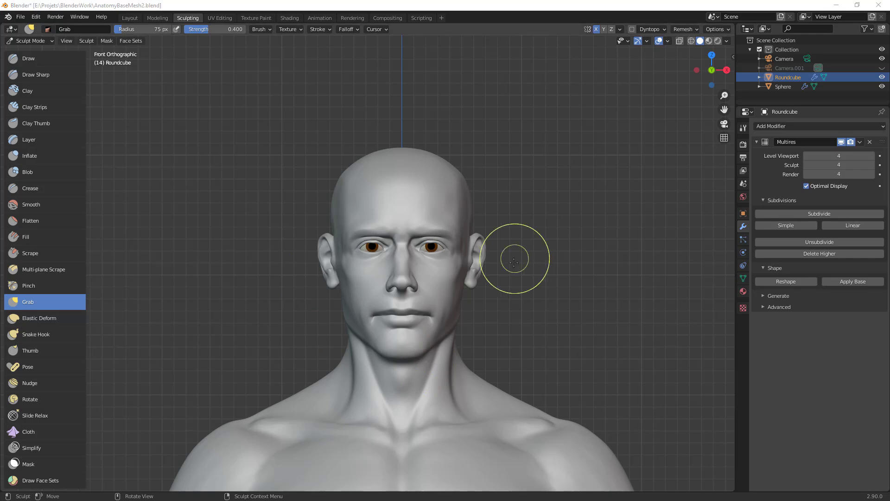
click(523, 191)
key(f)
click(602, 226)
drag(481, 257, 480, 255)
Step: Adjust the side of the skull above the ears, setting the Grab brush radius to 89 px
key(f)
click(534, 192)
mouse_move(459, 189)
mouse_down()
mouse_move(466, 180)
mouse_move(458, 191)
mouse_up()
key(f)
click(450, 206)
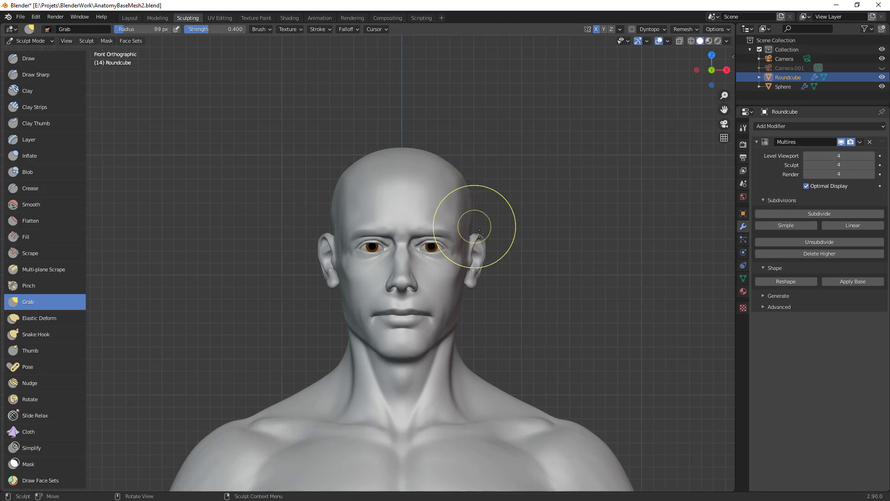
Step: Resize the Grab brush and refine the side contour of the head from an angled view
ctrl+middle_drag(519, 237, 515, 370)
middle_drag(448, 299, 502, 218)
mouse_move(424, 230)
middle_down()
mouse_move(471, 236)
mouse_move(389, 262)
middle_up()
key(f)
click(473, 232)
drag(336, 284, 346, 291)
Step: Set the Grab brush radius to 107 px
mouse_move(411, 285)
ctrl+middle_down()
mouse_move(463, 327)
mouse_move(440, 330)
mouse_move(456, 286)
mouse_move(516, 308)
ctrl+middle_up()
scroll(440, 329, up, 4)
key(f)
click(494, 287)
shift+middle_drag(520, 292, 539, 205)
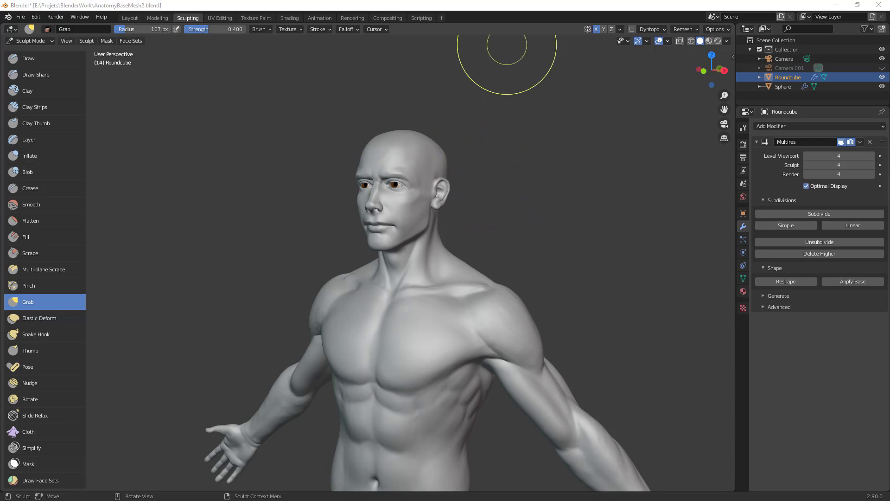
Step: Sculpt the base of the nostril above the upper lip with the Clay Strips brush at a 33 px radius
ctrl+alt+drag(514, 202, 521, 145)
alt+shift+drag(460, 184, 550, 167)
alt+drag(596, 194, 603, 173)
alt+shift+drag(604, 174, 531, 242)
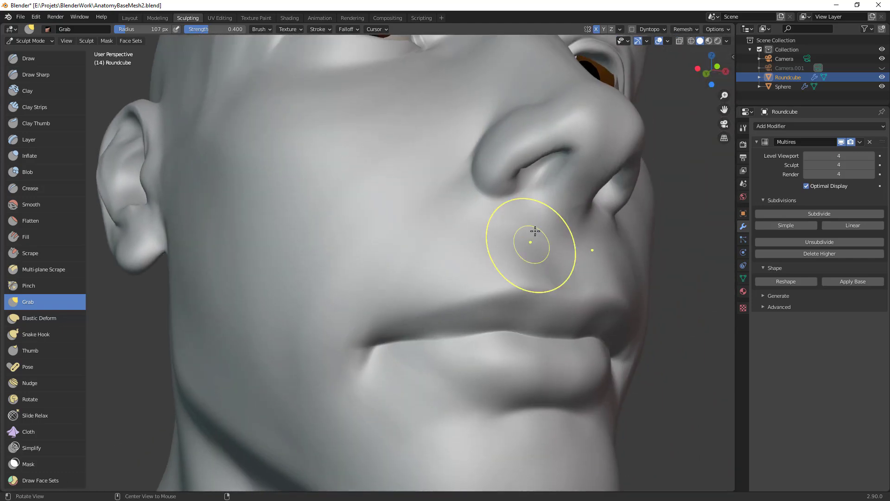
key(c)
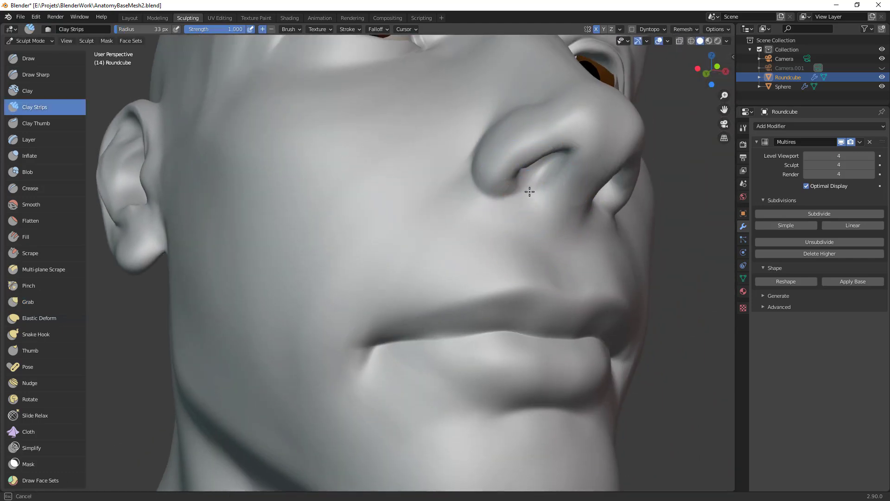
Step: Shape the inside of the nostril openings from below with the Clay Strips brush
middle_drag(608, 223, 581, 211)
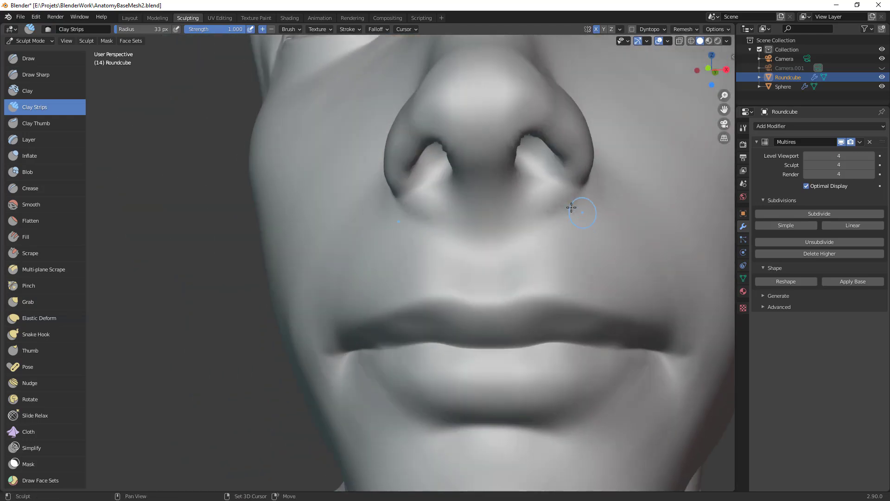
middle_drag(550, 181, 473, 119)
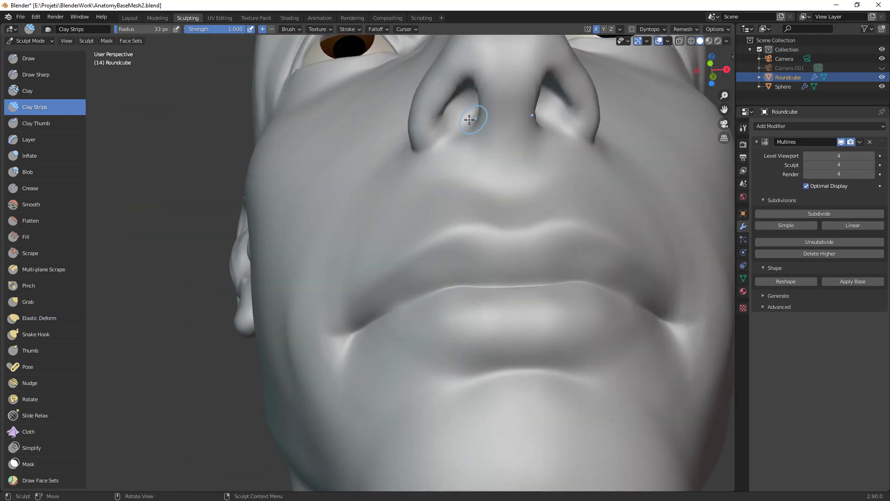
shift+middle_drag(474, 169, 471, 179)
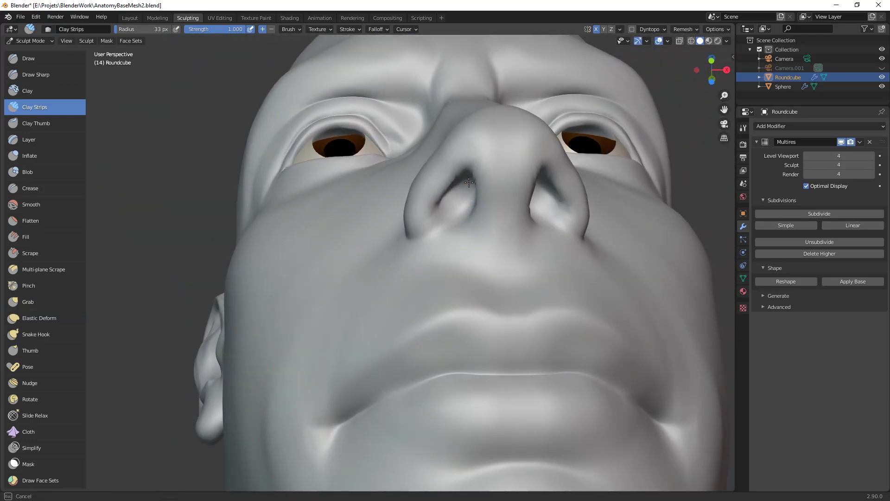
Step: Deepen the nostril cavities with the Draw Sharp brush at a 47 px radius
click(51, 76)
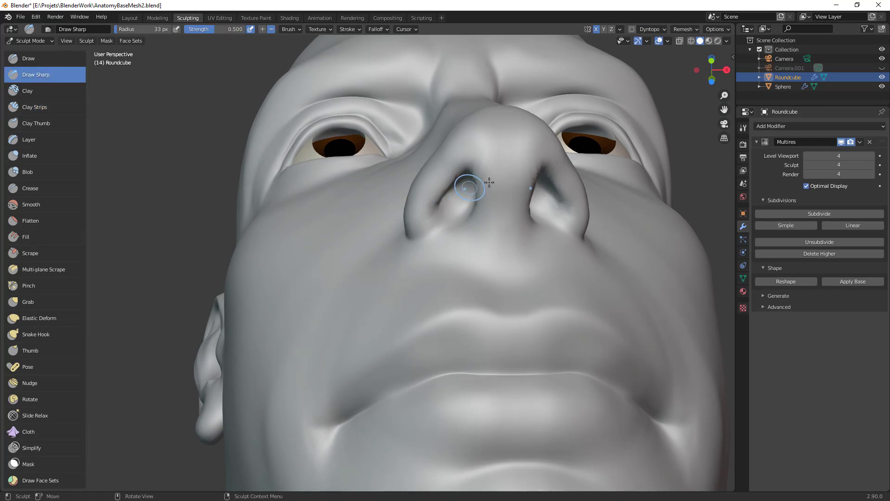
drag(466, 195, 460, 189)
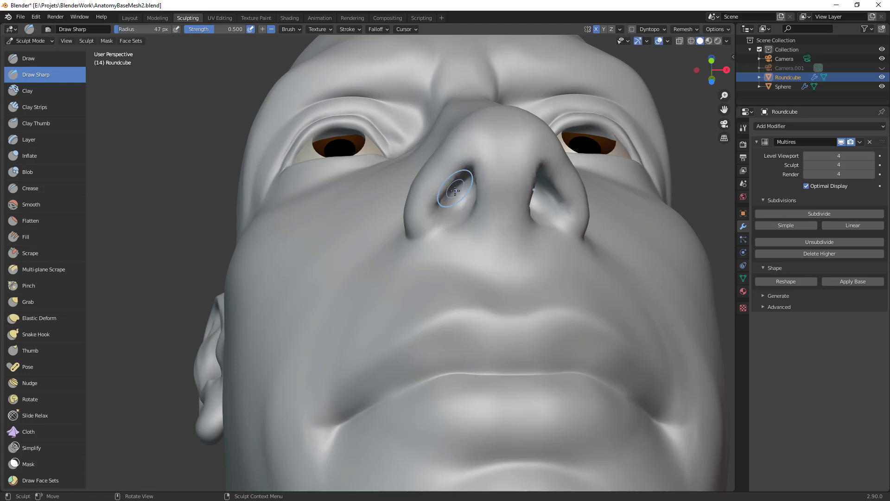
mouse_move(444, 193)
mouse_down()
mouse_move(428, 223)
mouse_move(447, 190)
mouse_move(452, 197)
mouse_up()
Step: Carve the inner nostril edges from an angled view with the Draw Sharp brush at a 39 px radius
middle_drag(521, 207, 534, 239)
key(f)
click(480, 266)
mouse_move(480, 268)
mouse_down()
mouse_move(469, 282)
mouse_move(480, 260)
mouse_move(485, 284)
mouse_move(482, 252)
mouse_move(470, 264)
mouse_up()
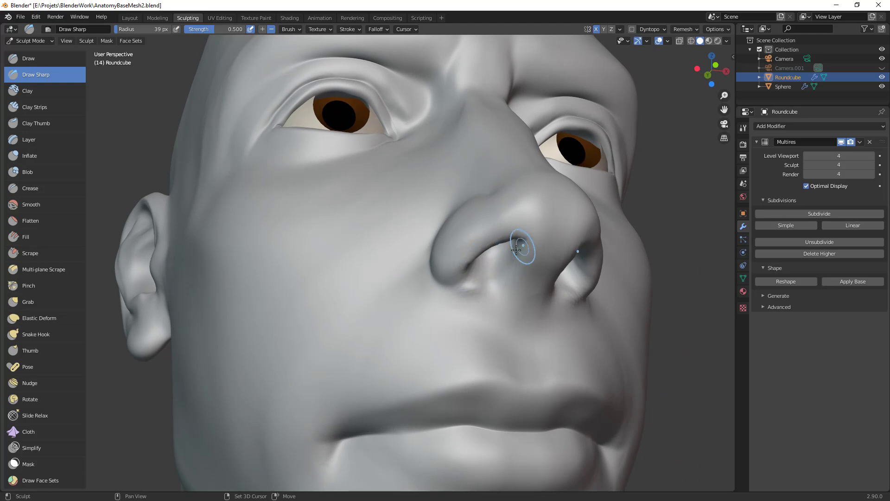
Step: Reshape the nostril wings and nose tip from several angles with the Grab brush
key(g)
middle_drag(487, 252, 493, 278)
mouse_move(493, 278)
mouse_down()
mouse_move(496, 300)
mouse_move(549, 272)
mouse_up()
ctrl+middle_drag(600, 255, 553, 299)
middle_drag(552, 298, 533, 267)
drag(454, 285, 455, 280)
middle_drag(455, 280, 475, 306)
drag(473, 312, 449, 290)
Step: Adjust the nose contour in a near-profile view with the Grab brush at a 98 px radius
key(f)
click(484, 311)
key(f)
click(544, 266)
drag(538, 265, 537, 265)
shift+middle_drag(564, 234, 549, 286)
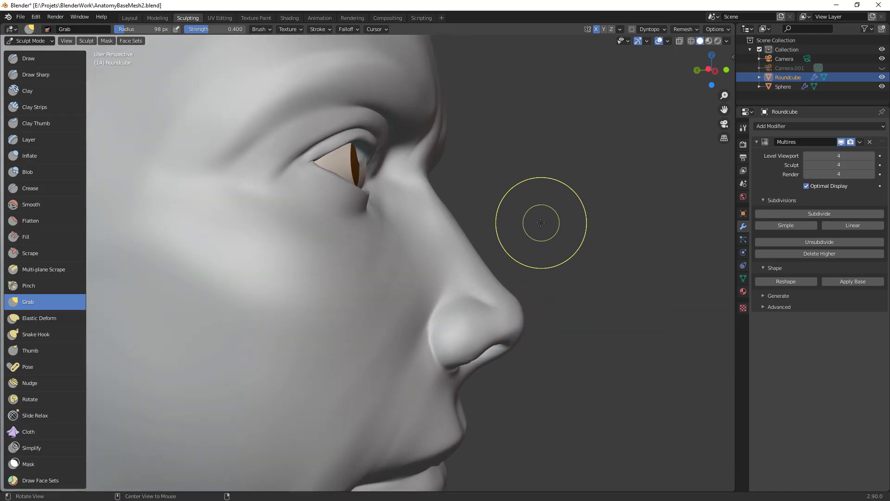
Step: Refine the nose bridge between the eyes with the Grab brush at a 90 px radius
middle_drag(541, 223, 532, 210)
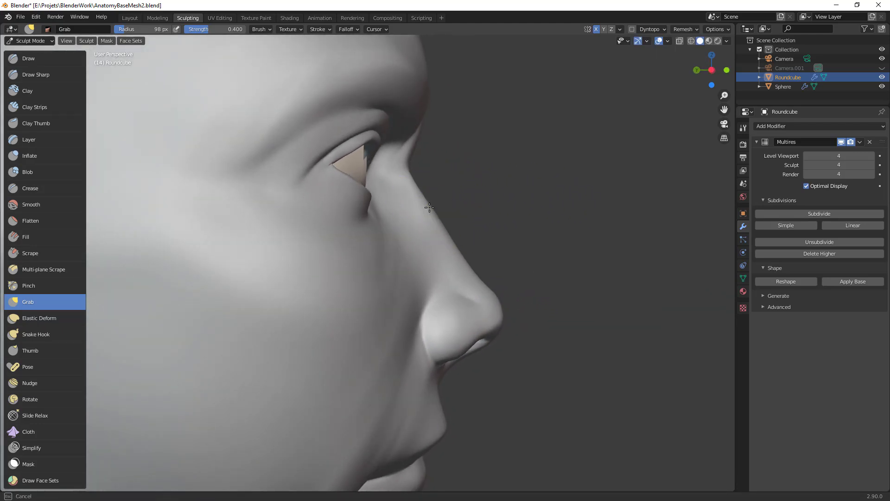
middle_drag(497, 196, 449, 163)
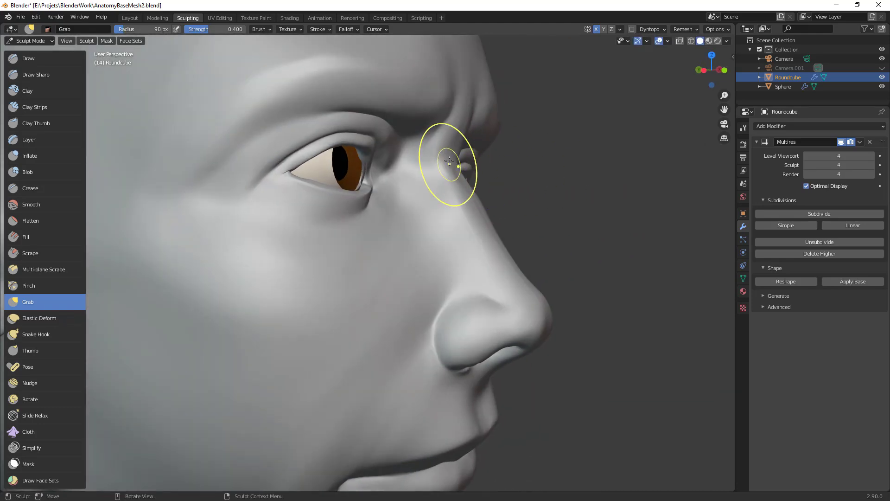
key(f)
click(481, 205)
drag(481, 205, 476, 198)
Step: Carve the creases between the inner brows and the nose root with the Crease brush at a 34 px radius
middle_drag(548, 209, 498, 301)
key(shift+c)
middle_drag(498, 301, 476, 134)
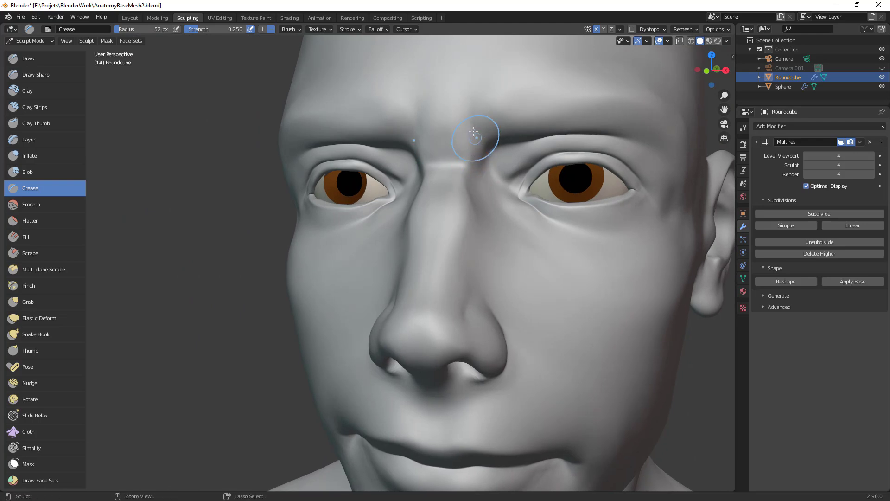
key(f)
click(478, 140)
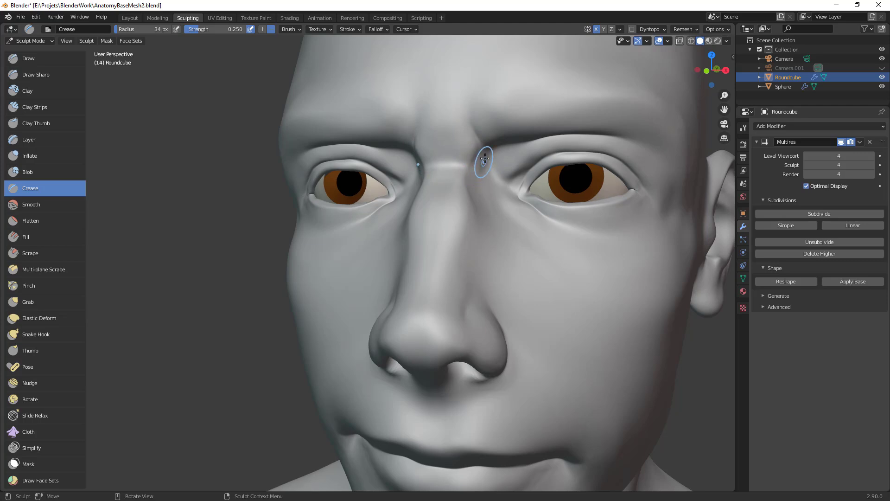
middle_drag(482, 155, 491, 148)
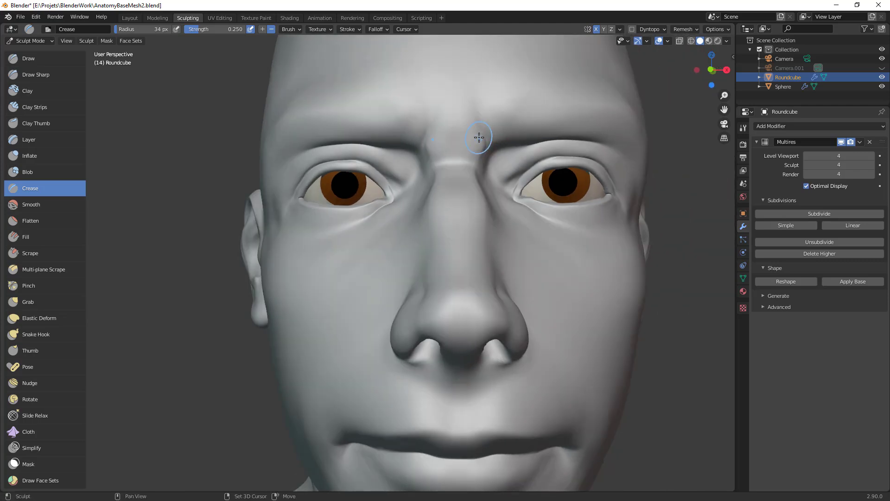
middle_drag(469, 182, 515, 202)
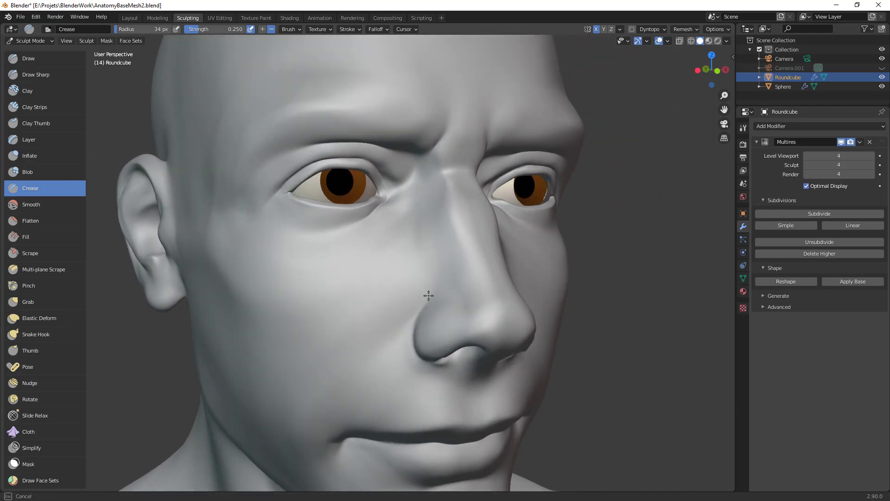
middle_drag(411, 249, 456, 235)
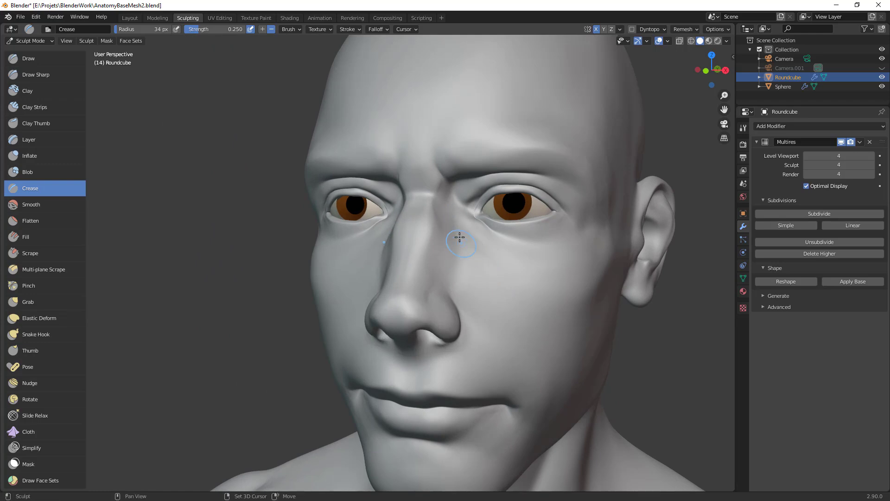
Step: Define the side plane of the nose bridge with the Crease brush at a 29 px radius
key(f)
click(431, 205)
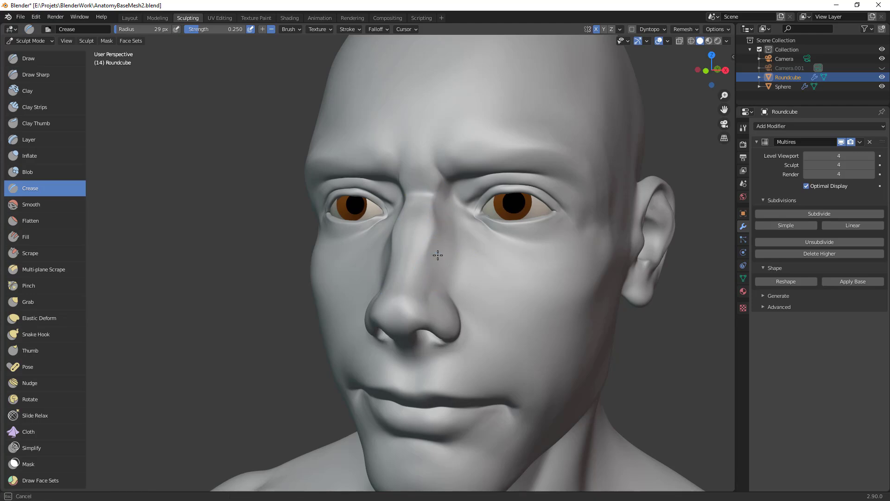
ctrl+middle_drag(486, 229, 424, 390)
middle_drag(424, 389, 492, 393)
ctrl+middle_drag(491, 393, 451, 221)
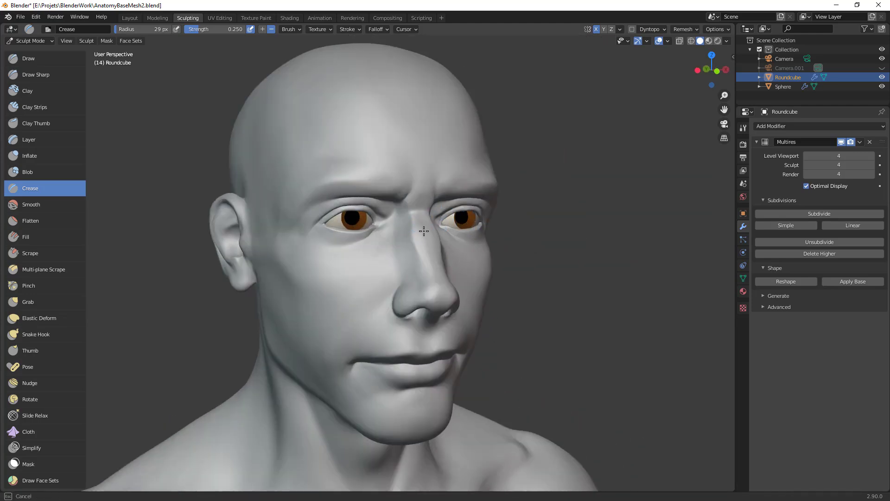
Step: Reshape the lower nose and nostril wings with the Grab brush at 158 px and 71 px radii
key(g)
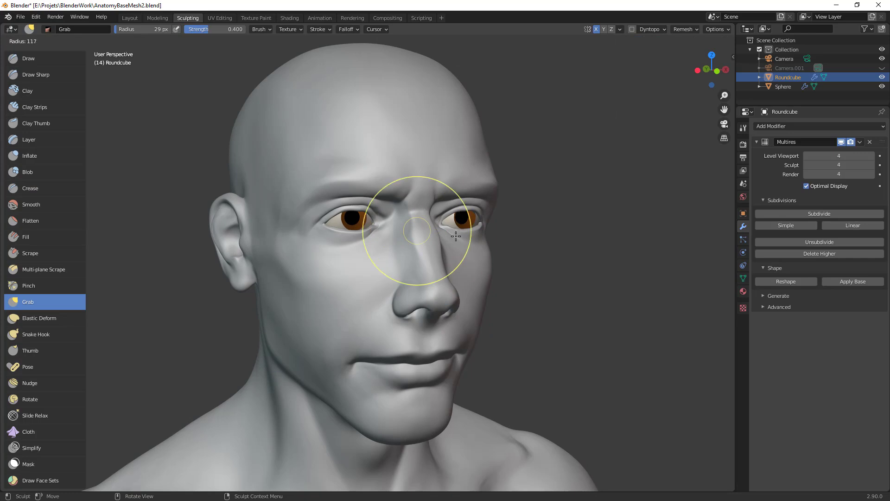
mouse_move(454, 260)
middle_down()
mouse_move(434, 295)
mouse_move(432, 287)
mouse_move(447, 300)
middle_up()
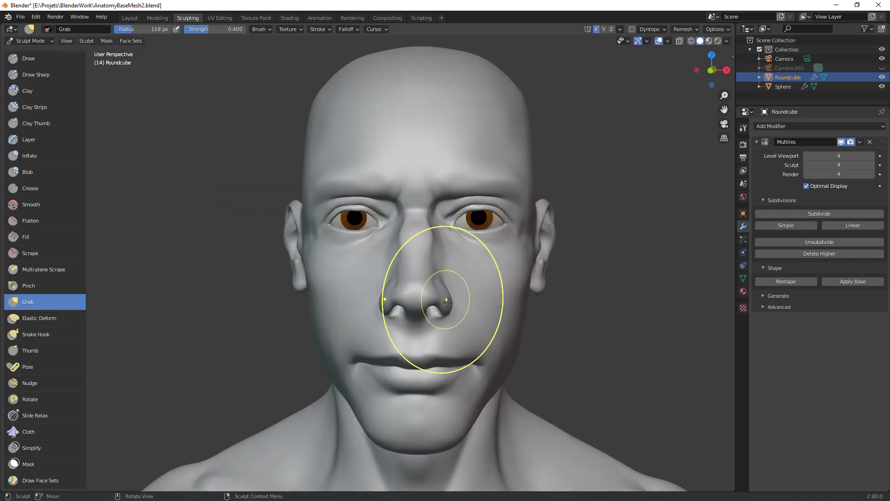
scroll(459, 318, down, 2)
scroll(485, 248, up, 4)
key(f)
click(438, 277)
key(f)
click(450, 279)
middle_drag(449, 278, 444, 289)
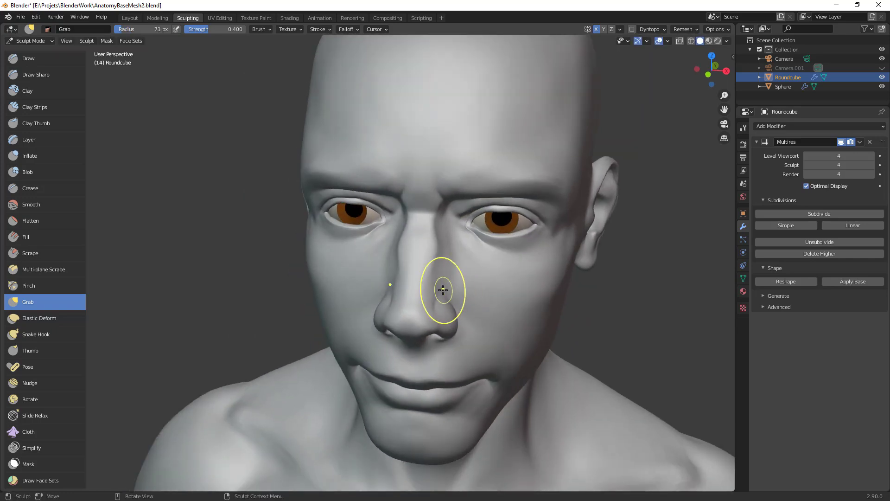
Step: Reshape the mouth's curvature from below with the Grab brush, starting at a 132 px radius
ctrl+middle_drag(501, 304, 436, 353)
mouse_move(436, 352)
middle_down()
mouse_move(479, 348)
mouse_move(479, 370)
mouse_move(481, 285)
mouse_move(483, 293)
mouse_move(452, 288)
mouse_move(459, 265)
mouse_move(517, 282)
mouse_move(477, 255)
mouse_move(459, 286)
mouse_move(478, 224)
middle_up()
key(f)
click(471, 289)
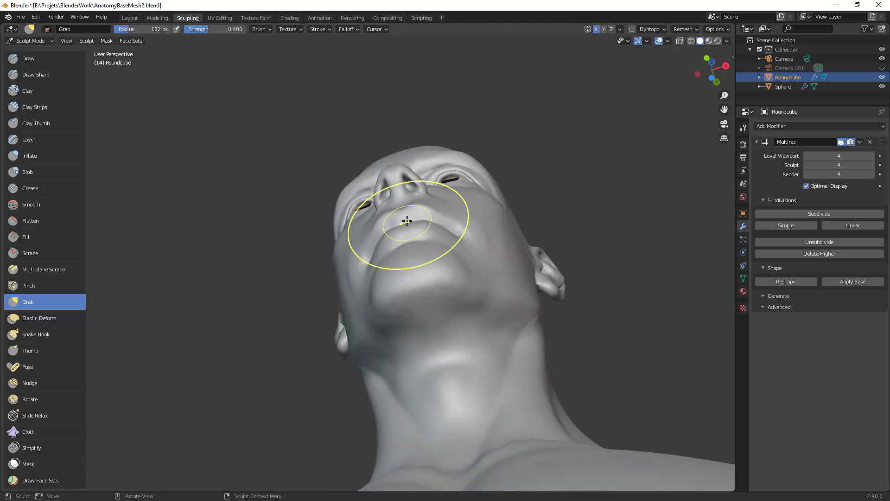
key(f)
middle_drag(374, 228, 523, 292)
ctrl+middle_drag(452, 311, 450, 294)
key(f)
click(473, 294)
drag(390, 298, 393, 291)
Step: Adjust the lip profile in the left orthographic view with the Grab brush at 129 px and 166 px radii
key(f)
click(394, 260)
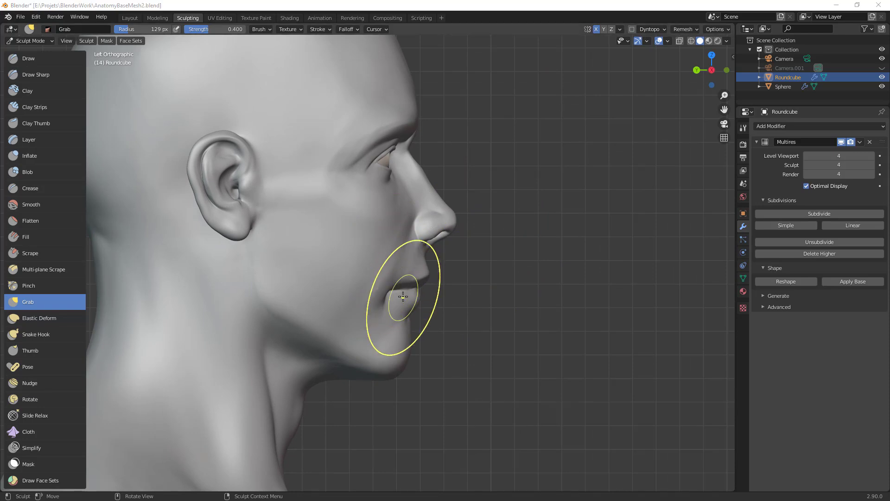
key(f)
click(449, 247)
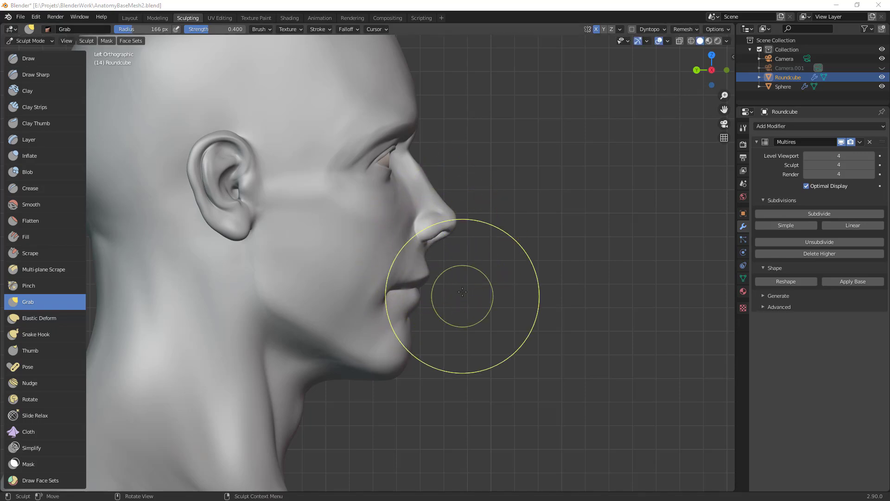
Step: Reposition the mouth corner and the area below it in side view with the Grab brush at a 74 px radius
key(f)
click(369, 289)
key(f)
click(395, 284)
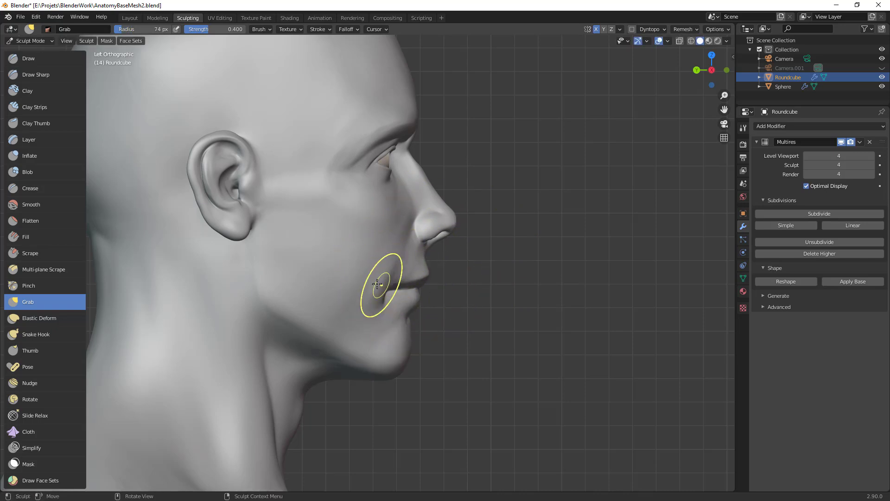
drag(380, 319, 387, 325)
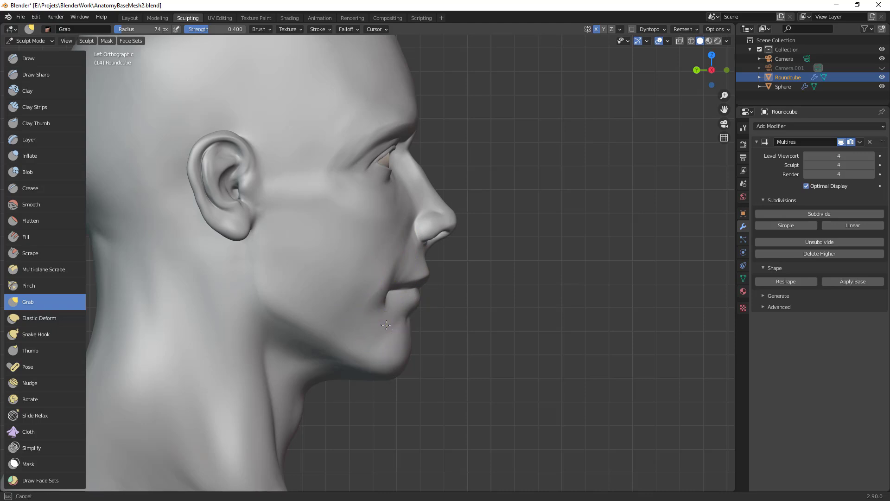
Step: Fine-tune the mouth shape with the Grab brush at a 57 px radius
mouse_move(497, 262)
ctrl+middle_down()
mouse_move(473, 367)
mouse_move(460, 320)
mouse_move(485, 278)
mouse_move(441, 348)
ctrl+middle_up()
key(f)
click(467, 286)
key(f)
click(460, 285)
drag(461, 287, 466, 294)
mouse_move(466, 294)
middle_down()
mouse_move(519, 278)
mouse_move(515, 254)
middle_up()
Step: Flatten the skin around the mouth corners with the Scrape/Peaks brush at 50 px and 34 px radii
key(shift+t)
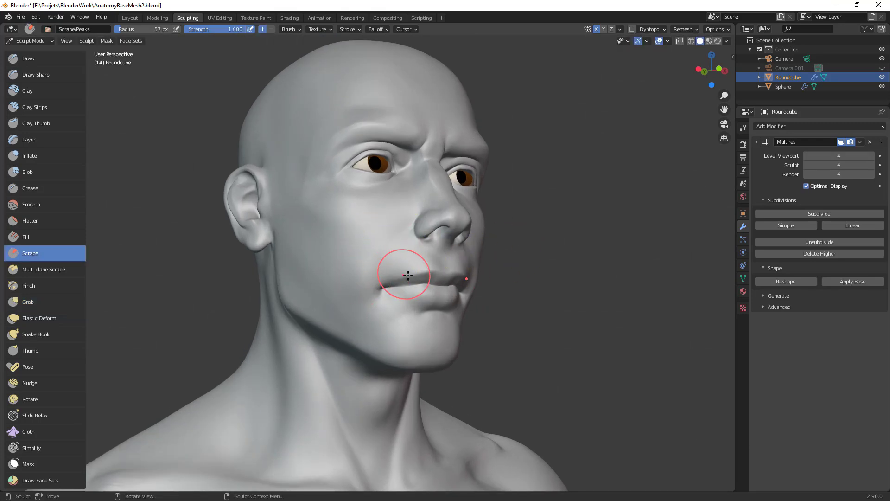
middle_drag(371, 292, 407, 298)
key(f)
click(373, 281)
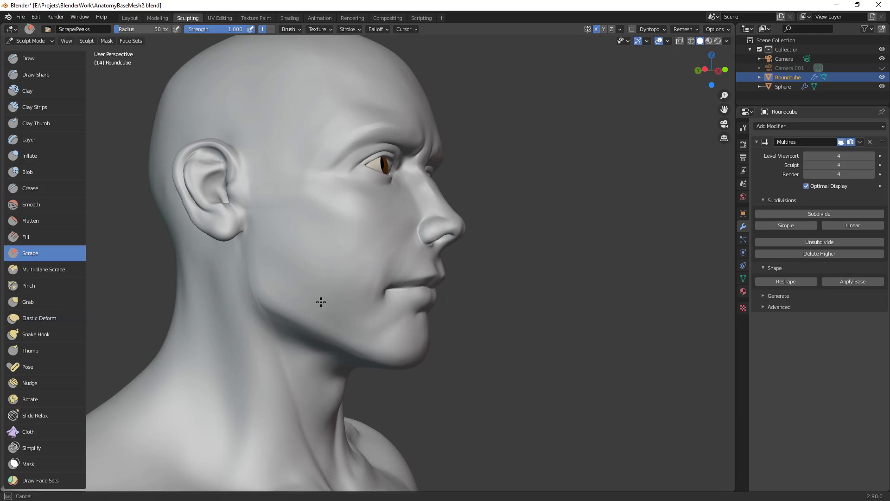
drag(356, 303, 360, 297)
middle_drag(360, 296, 384, 284)
key(f)
click(376, 284)
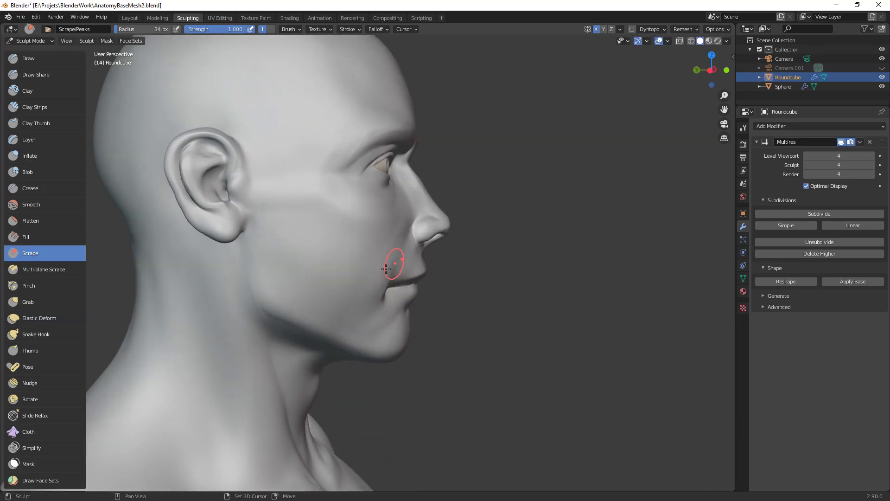
Step: Scrape the area below the mouth corners with the Scrape/Peaks brush at a 23 px radius
scroll(376, 303, down, 4)
middle_drag(377, 304, 436, 303)
ctrl+alt+drag(435, 302, 453, 260)
key(f)
click(448, 277)
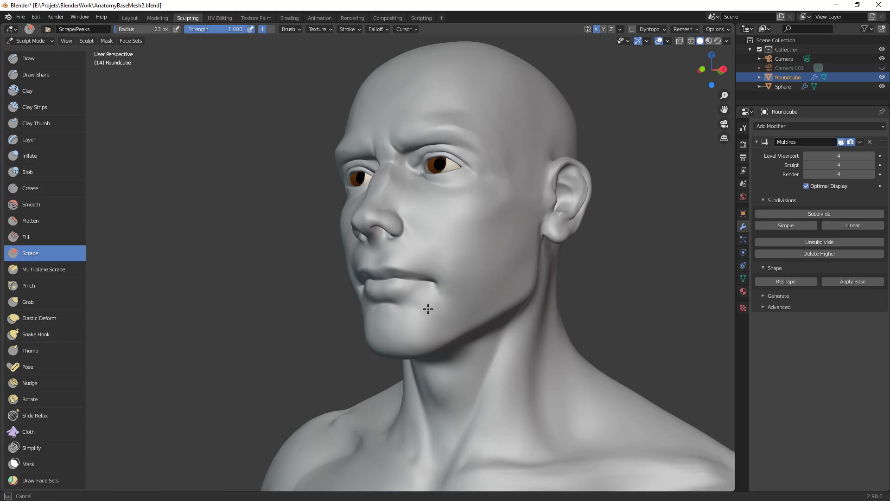
mouse_move(426, 304)
middle_down()
mouse_move(459, 294)
mouse_move(458, 282)
middle_up()
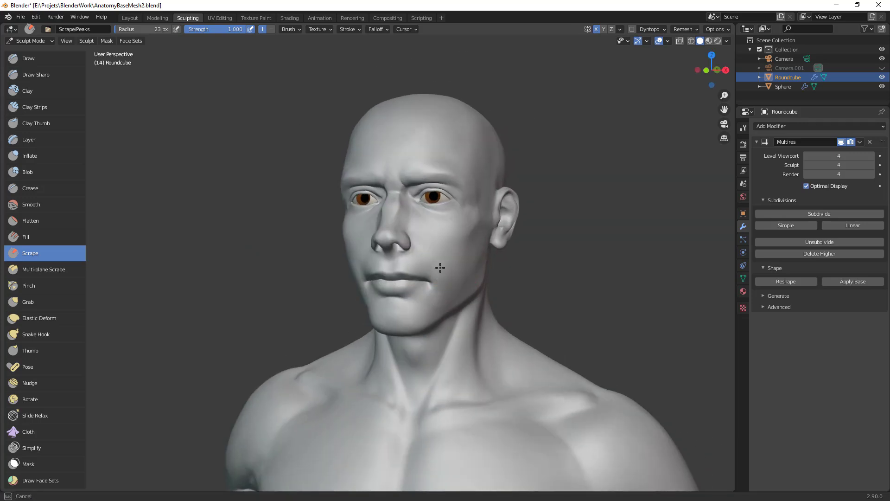
scroll(440, 370, down, 3)
Step: Scrape the cheek surface beside the mouth with the Scrape/Peaks brush at 40 px and 28 px radii
middle_drag(439, 369, 497, 199)
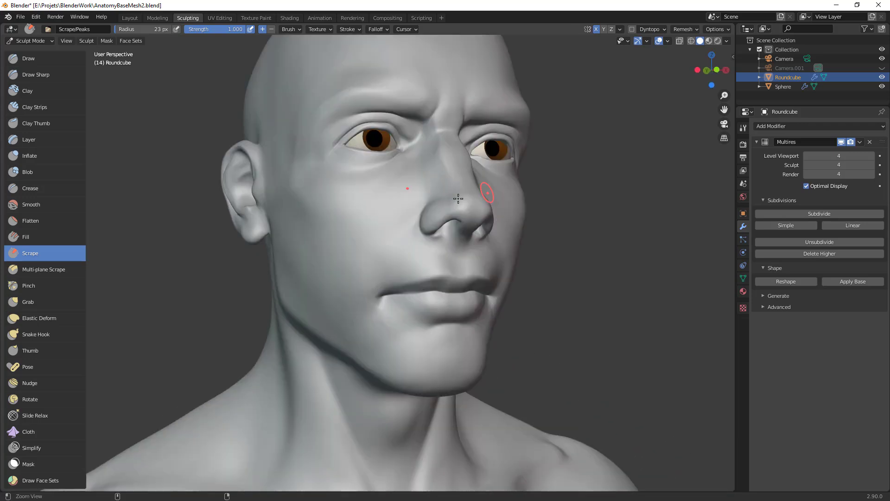
middle_drag(380, 259, 406, 262)
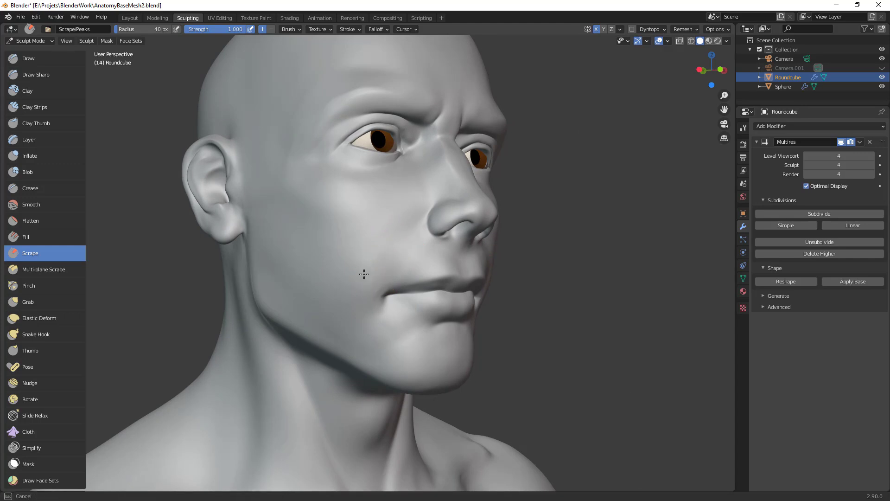
middle_drag(416, 246, 444, 240)
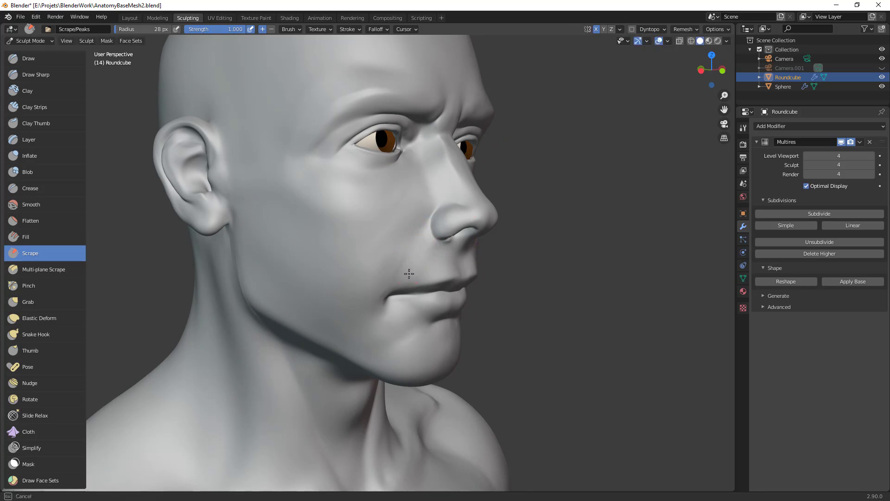
Step: Reshape the cheek area between the nose and mouth with the Grab brush
mouse_move(366, 293)
middle_down()
mouse_move(437, 223)
mouse_move(411, 220)
mouse_move(413, 251)
middle_up()
key(g)
key(f)
click(422, 230)
drag(412, 251, 416, 254)
middle_drag(416, 254, 444, 269)
key(f)
click(472, 255)
key(f)
click(481, 271)
drag(443, 272, 439, 273)
Step: Adjust the cheek volume under the eye from above with the Grab brush at a 102 px radius
middle_drag(473, 281, 445, 245)
drag(440, 213, 436, 212)
drag(435, 212, 434, 213)
mouse_move(439, 220)
middle_down()
mouse_move(405, 220)
mouse_move(393, 247)
middle_up()
key(f)
click(452, 221)
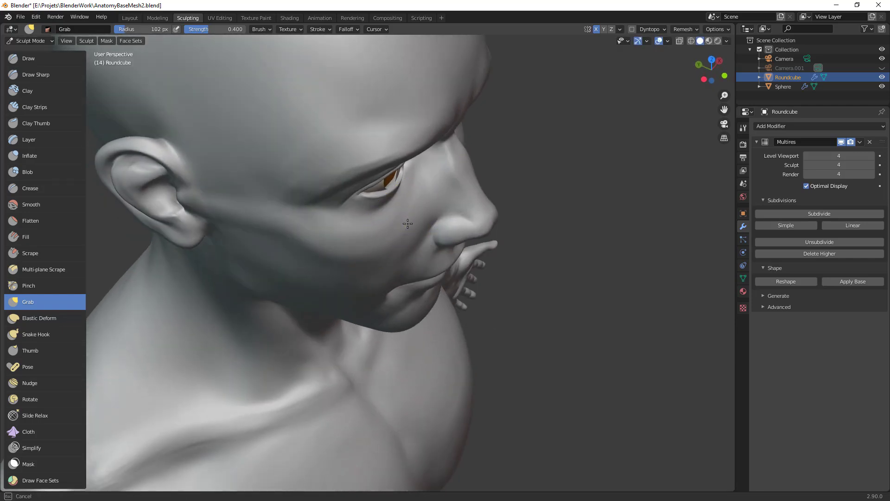
mouse_move(383, 251)
middle_down()
mouse_move(431, 291)
mouse_move(423, 309)
mouse_move(455, 263)
middle_up()
Step: Reshape the temple area beside the outer eye with the Grab brush, starting at an 84 px radius
key(f)
click(447, 265)
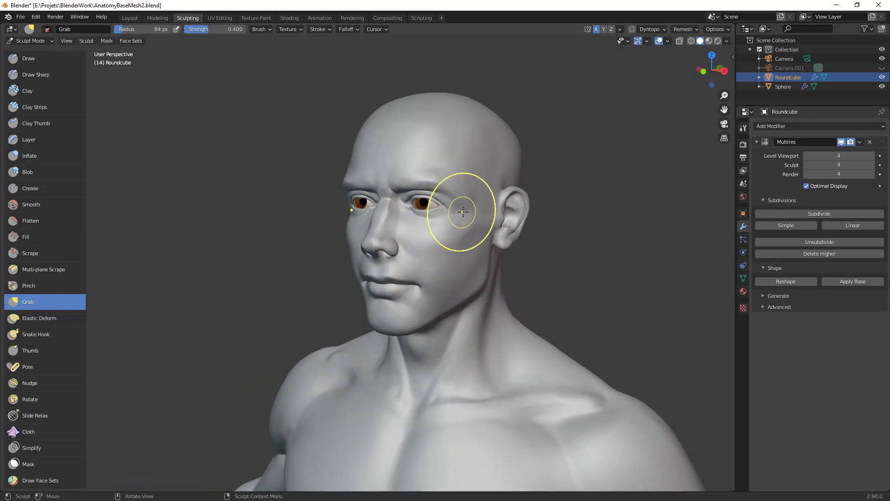
key(f)
mouse_move(469, 207)
middle_down()
mouse_move(484, 210)
mouse_move(459, 217)
mouse_move(452, 250)
middle_up()
click(488, 210)
key(f)
click(517, 209)
Step: Adjust the outer brow ridge from above with the Grab brush at 49 px and 56 px radii
key(f)
click(477, 205)
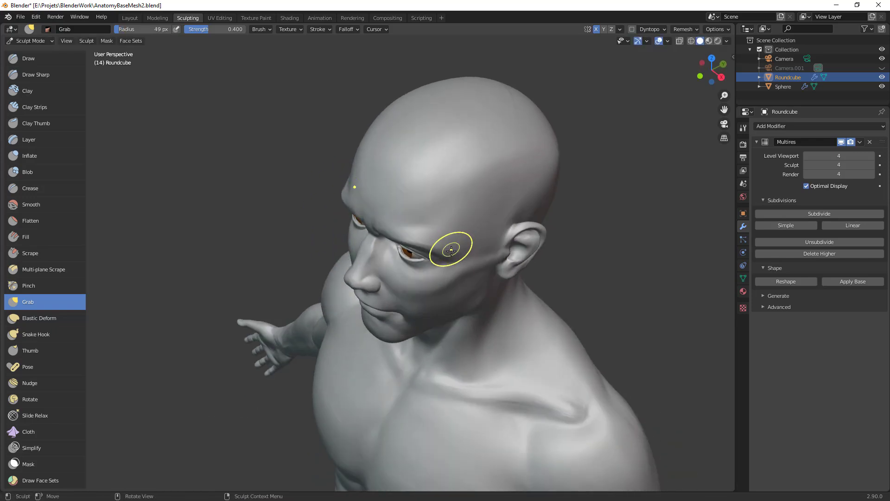
key(f)
click(454, 251)
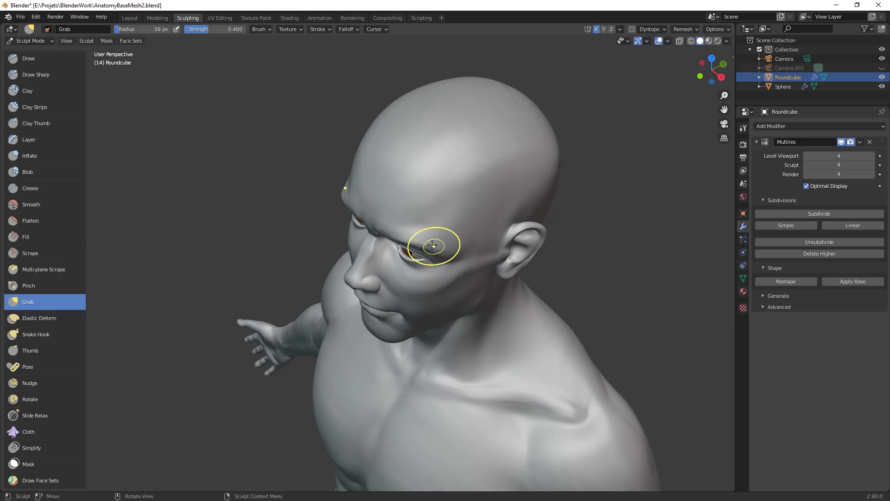
mouse_move(448, 252)
middle_down()
mouse_move(440, 209)
mouse_move(435, 250)
middle_up()
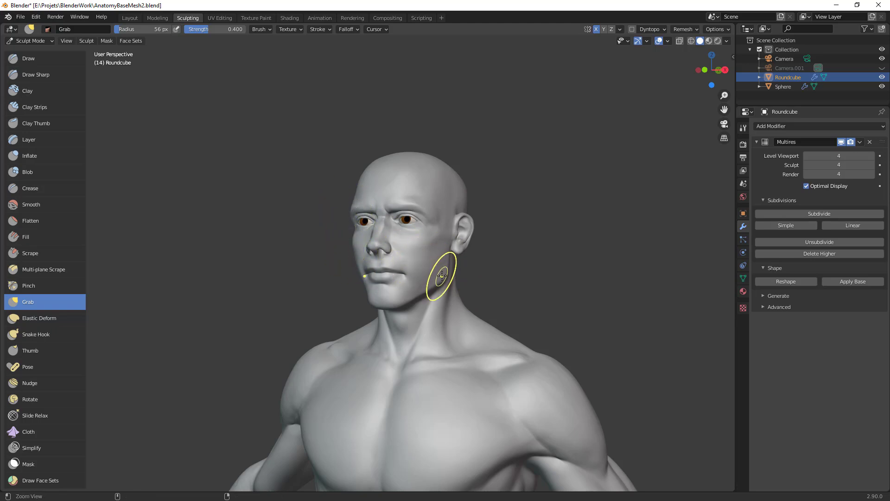
Step: Refine the head's contour from a three-quarter view with the Grab brush
mouse_move(453, 259)
middle_down()
mouse_move(437, 244)
mouse_move(436, 254)
mouse_move(437, 243)
middle_up()
mouse_move(437, 243)
ctrl+alt+mouse_down()
mouse_move(481, 244)
mouse_move(511, 217)
mouse_move(522, 229)
ctrl+alt+mouse_up()
key(f)
click(510, 225)
key(f)
click(526, 228)
drag(522, 229, 520, 229)
Step: Nudge the head's forms from further angles with the Grab brush
ctrl+middle_drag(540, 190, 537, 250)
mouse_move(536, 254)
middle_down()
mouse_move(531, 298)
mouse_move(554, 281)
middle_up()
ctrl+middle_drag(553, 281, 521, 342)
middle_drag(541, 262, 548, 226)
middle_drag(498, 283, 497, 238)
key(f)
click(379, 249)
drag(372, 253, 375, 247)
Step: Adjust the model's silhouette with the Grab brush at a 65 px radius
key(f)
click(345, 177)
key(f)
click(298, 181)
drag(302, 190, 301, 196)
Step: Examine the head and the full body's proportions from the front
ctrl+middle_drag(452, 167, 422, 283)
ctrl+middle_drag(422, 282, 475, 182)
shift+drag(475, 181, 477, 229)
shift+drag(467, 265, 468, 306)
ctrl+middle_drag(536, 243, 492, 306)
mouse_move(492, 306)
middle_down()
mouse_move(551, 304)
mouse_move(544, 254)
middle_up()
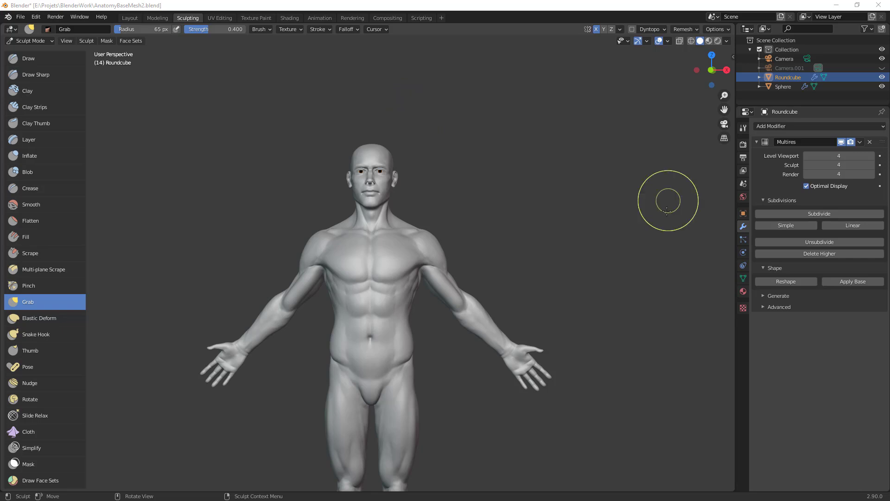
Step: Build up the form around the front of the hip with the Clay Strips brush
middle_drag(604, 258, 549, 247)
middle_drag(550, 313, 519, 219)
key(c)
key(f)
click(464, 248)
key(f)
click(446, 235)
drag(472, 234, 475, 247)
Step: Build up the muscle running from the hip point down the outer upper thigh with Clay Strips at a 28 px radius
key(f)
click(452, 254)
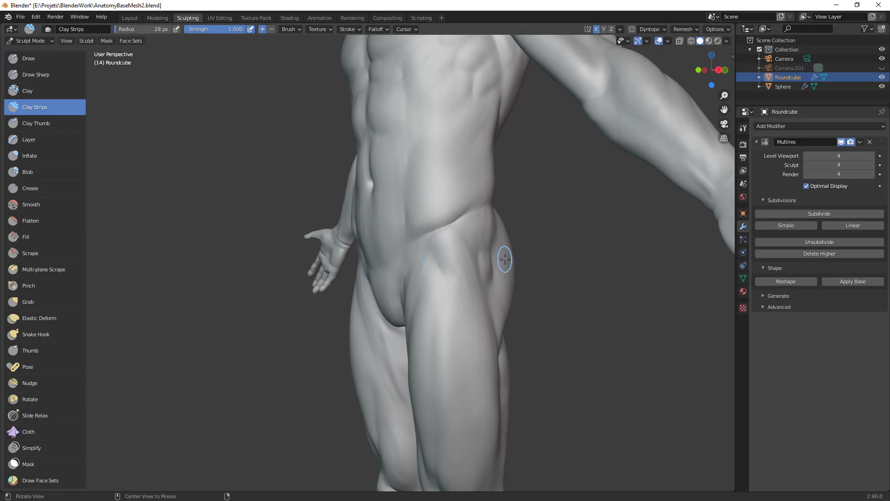
middle_drag(506, 258, 475, 254)
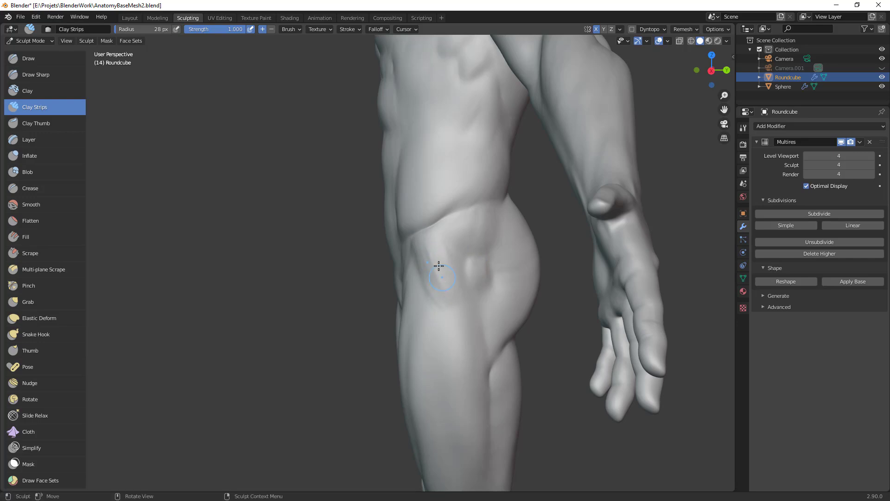
mouse_move(417, 239)
mouse_down()
mouse_move(437, 243)
mouse_move(458, 292)
mouse_up()
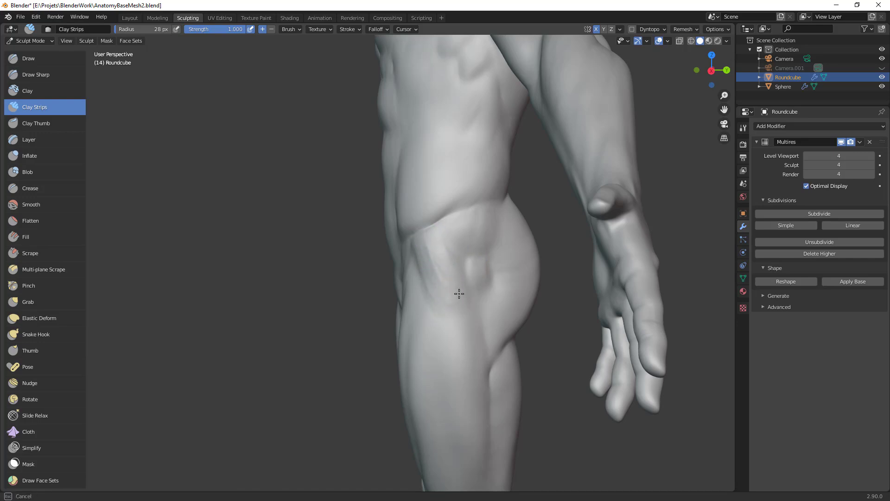
drag(424, 245, 425, 234)
Step: Sculpt the muscle strip from the front hip point towards the groin with Clay Strips at a 24 px radius
ctrl+middle_drag(483, 275, 458, 288)
scroll(466, 229, up, 3)
key(bracketright)
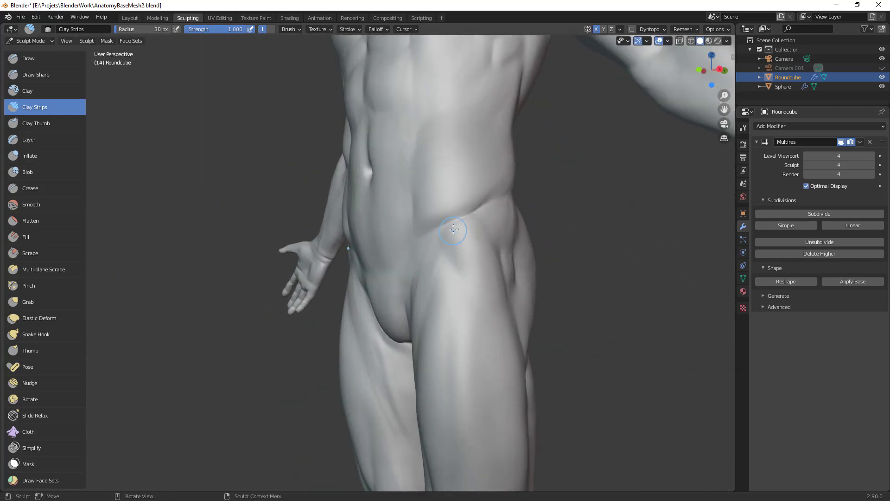
drag(458, 262, 467, 263)
key(bracketleft)
key(bracketleft)
mouse_move(456, 231)
mouse_down()
mouse_move(453, 248)
mouse_move(440, 247)
mouse_up()
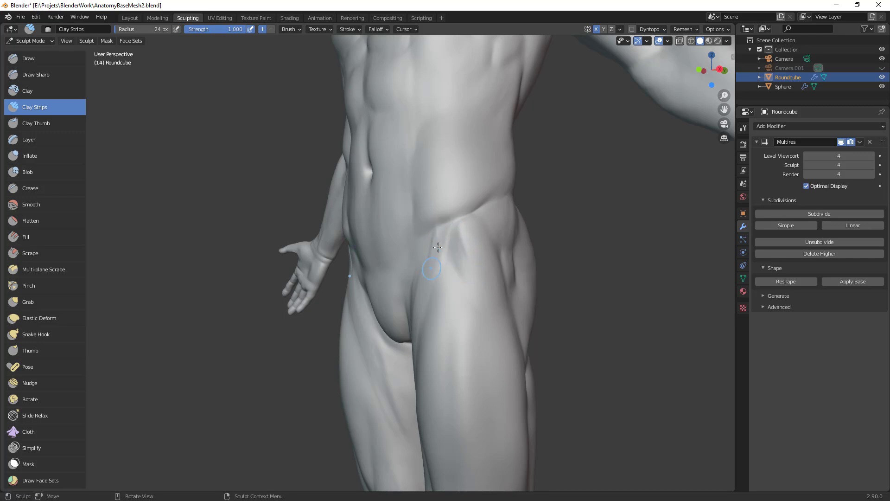
drag(442, 233, 418, 304)
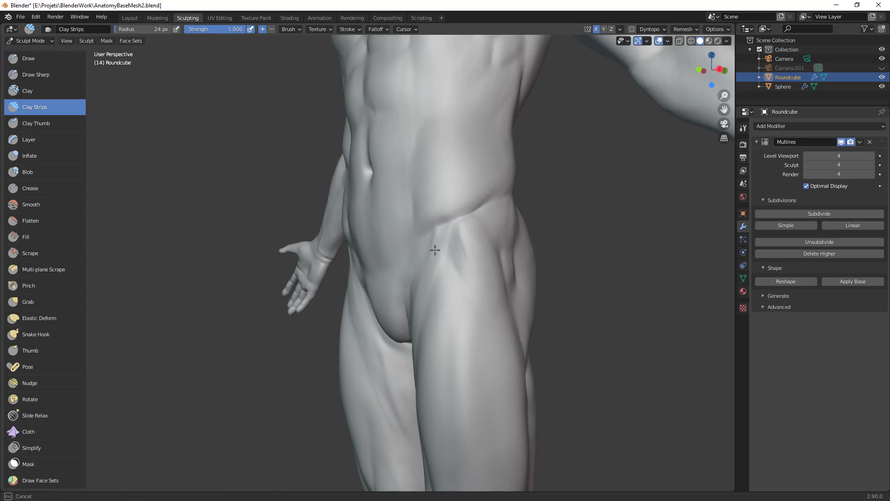
drag(461, 219, 441, 237)
Step: Refine the crease between hip point and groin with finer Clay Strips strokes at a 20 to 22 px radius
middle_drag(429, 268, 453, 257)
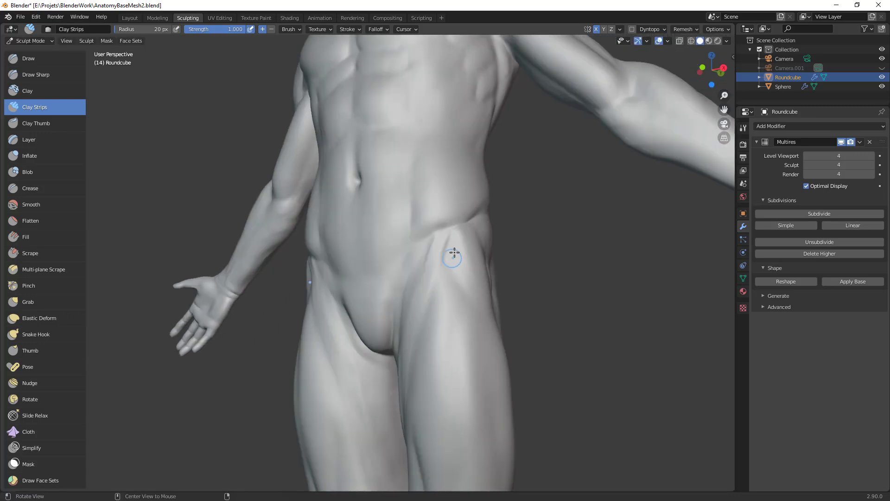
mouse_move(436, 253)
mouse_down()
mouse_move(426, 273)
mouse_move(445, 262)
mouse_move(392, 303)
mouse_up()
key(f)
click(421, 258)
drag(405, 268, 403, 272)
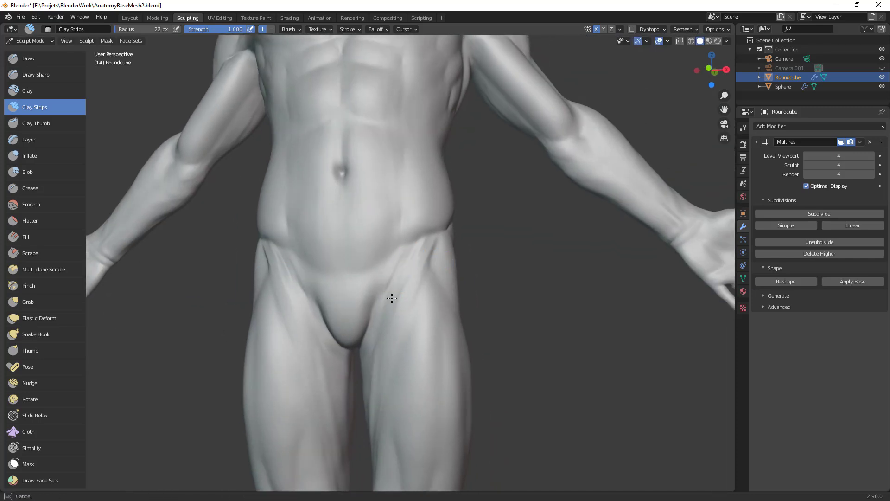
drag(428, 239, 428, 240)
middle_drag(428, 240, 428, 249)
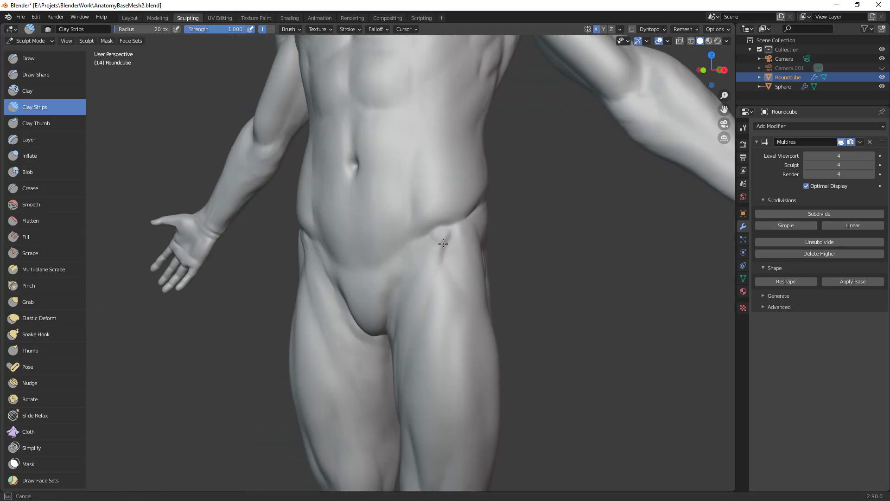
Step: Extend the Clay Strips work onto the outer upper thigh below the hip, raising the radius to 43 px
middle_drag(417, 304, 443, 317)
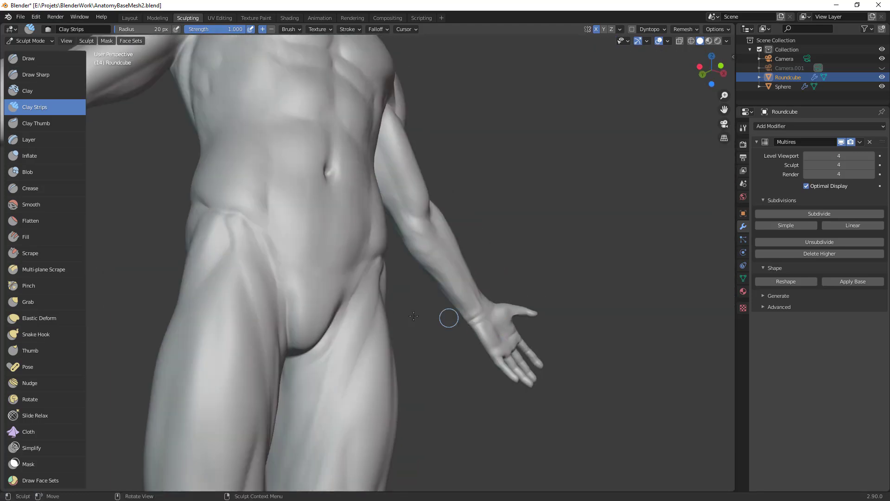
ctrl+middle_drag(414, 364, 406, 398)
mouse_move(406, 398)
middle_down()
mouse_move(373, 366)
mouse_move(335, 353)
middle_up()
ctrl+middle_drag(447, 276, 456, 232)
drag(456, 232, 458, 226)
middle_drag(522, 251, 469, 213)
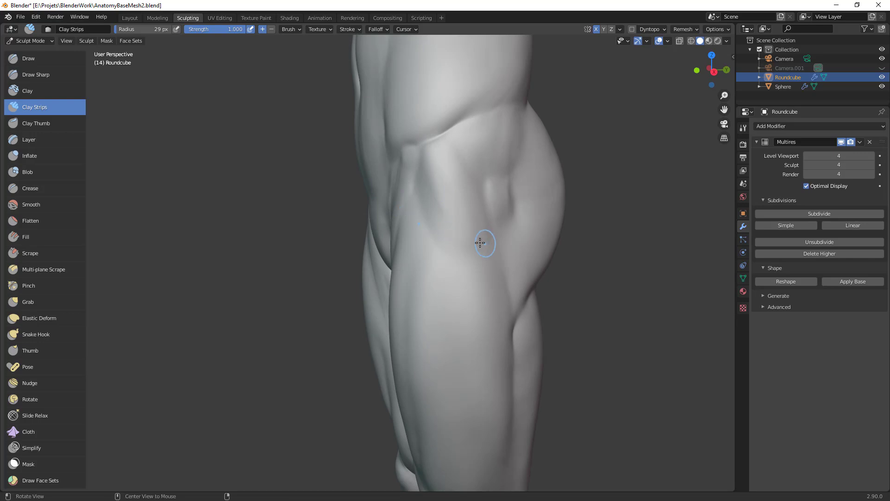
middle_drag(484, 243, 430, 227)
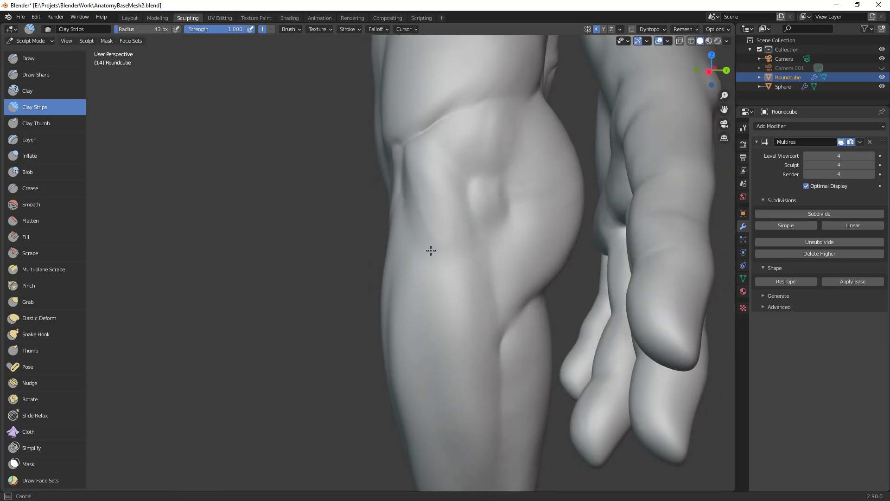
Step: Pull the outer hip and upper thigh muscles forward in side view with the Grab brush, enlarging its radius to 231 px
key(g)
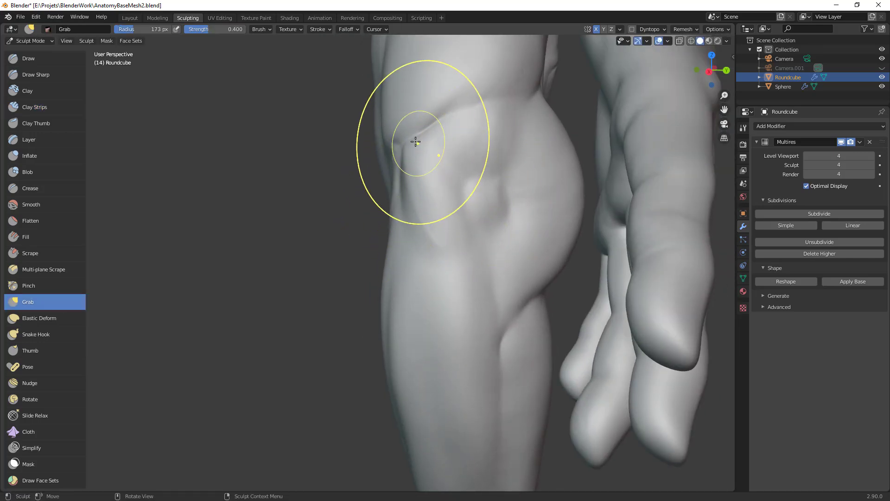
drag(451, 232, 441, 246)
drag(446, 244, 435, 243)
key(f)
click(481, 218)
drag(481, 218, 453, 222)
drag(450, 230, 431, 232)
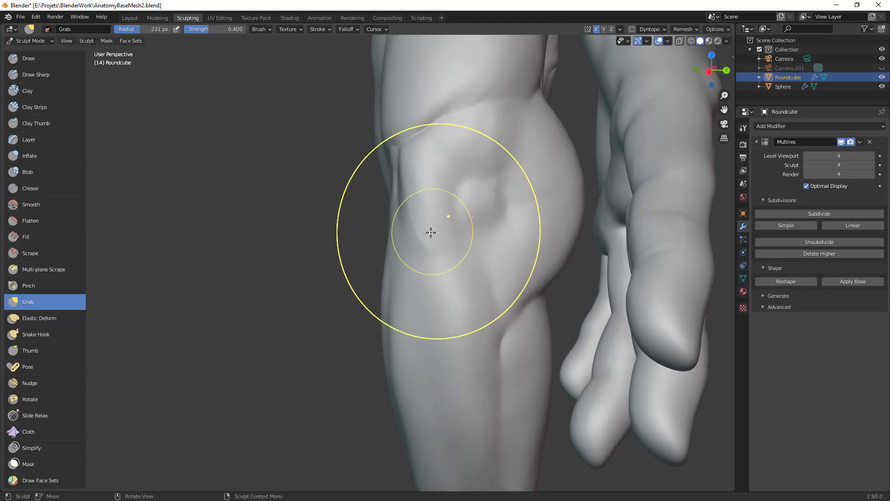
Step: Adjust the upper front thigh form just below the hip point with the Grab brush, reducing its radius to 67 px
ctrl+middle_drag(479, 202, 464, 260)
middle_drag(408, 250, 463, 250)
ctrl+middle_drag(463, 251, 455, 226)
key(f)
click(394, 228)
key(f)
click(436, 216)
drag(413, 216, 422, 237)
key(f)
click(470, 200)
key(f)
click(457, 223)
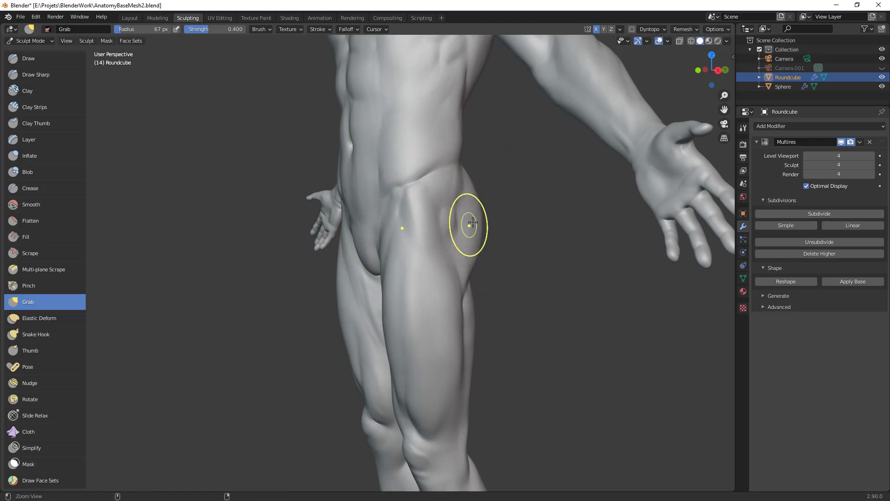
Step: Try to pull in the outer hip contour from the front with the Grab brush, and undo it
scroll(469, 224, down, 5)
middle_drag(469, 224, 481, 242)
scroll(481, 243, up, 4)
key(f)
click(406, 245)
drag(401, 247, 393, 248)
key(ctrl+z)
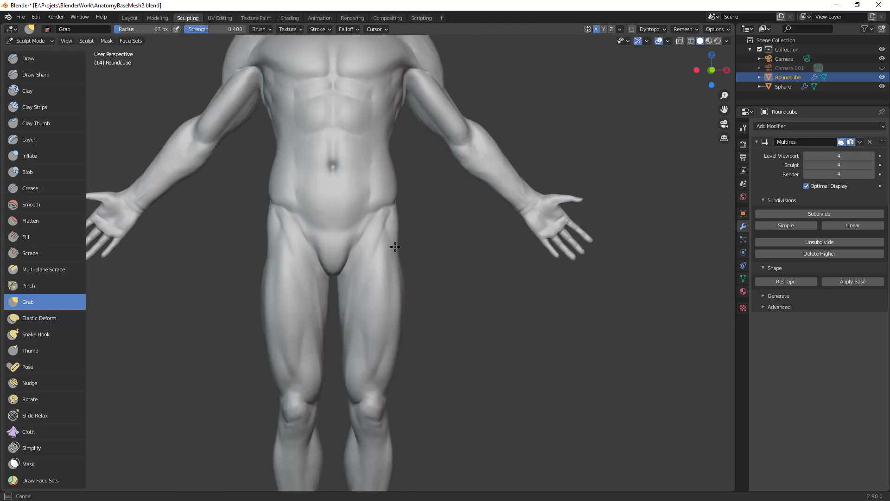
Step: Carve the edges of the outer hip muscle below the hip point with the Crease brush at a 22 px radius
mouse_move(425, 227)
middle_down()
mouse_move(408, 236)
mouse_move(425, 185)
middle_up()
drag(436, 159, 430, 159)
mouse_move(487, 163)
alt+mouse_down()
mouse_move(413, 167)
mouse_move(420, 195)
alt+mouse_up()
key(c)
key(shift+c)
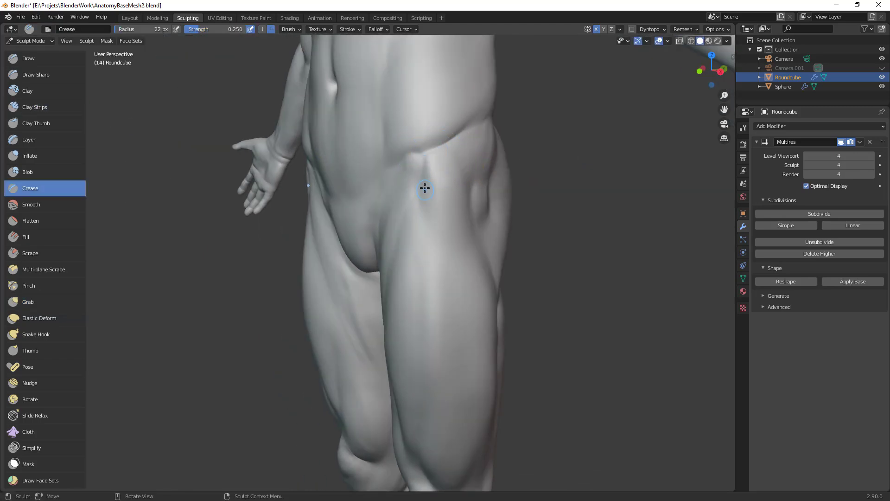
middle_drag(471, 171, 452, 179)
mouse_move(422, 163)
mouse_down()
mouse_move(437, 152)
mouse_move(466, 192)
mouse_move(473, 235)
mouse_move(469, 225)
mouse_up()
drag(468, 263, 472, 244)
mouse_move(413, 189)
mouse_down()
mouse_move(452, 281)
mouse_move(487, 272)
mouse_move(502, 292)
mouse_move(475, 238)
mouse_up()
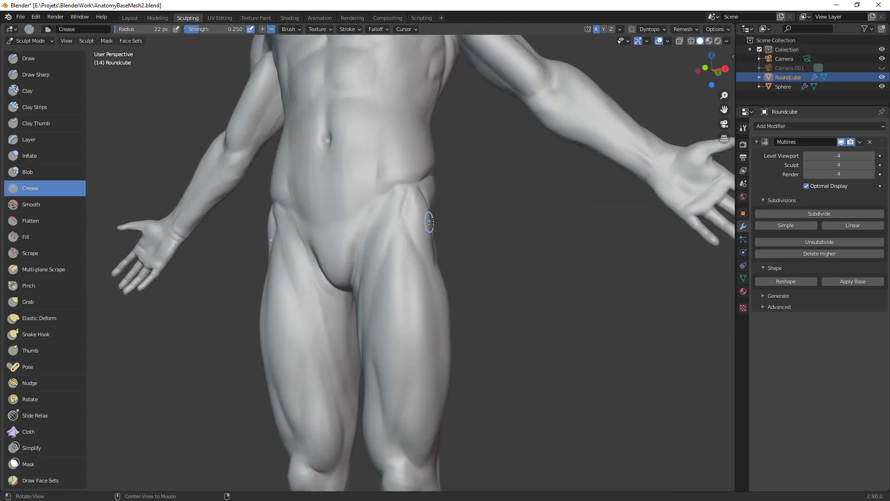
Step: Check the creased hip from the front and set the Grab brush to a 69 px radius for the upper thigh
alt+drag(428, 222, 401, 204)
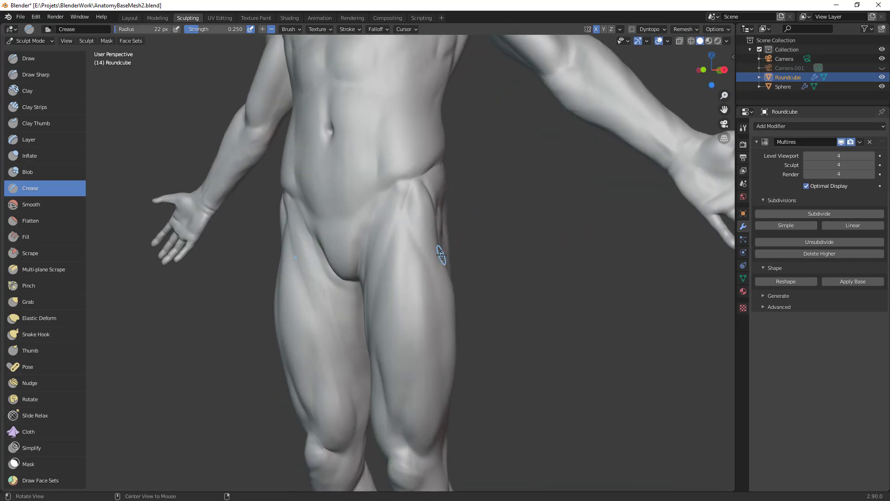
alt+drag(442, 254, 407, 224)
key(g)
key(f)
click(414, 229)
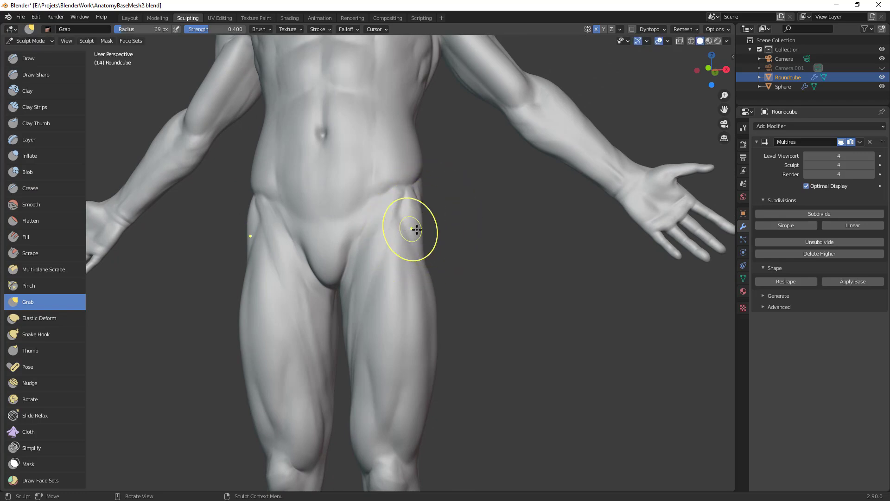
Step: Carve the muscle separation from the hip point down the front of the thigh with the Crease brush at 16 px and 33 px radii
key(shift+c)
click(392, 272)
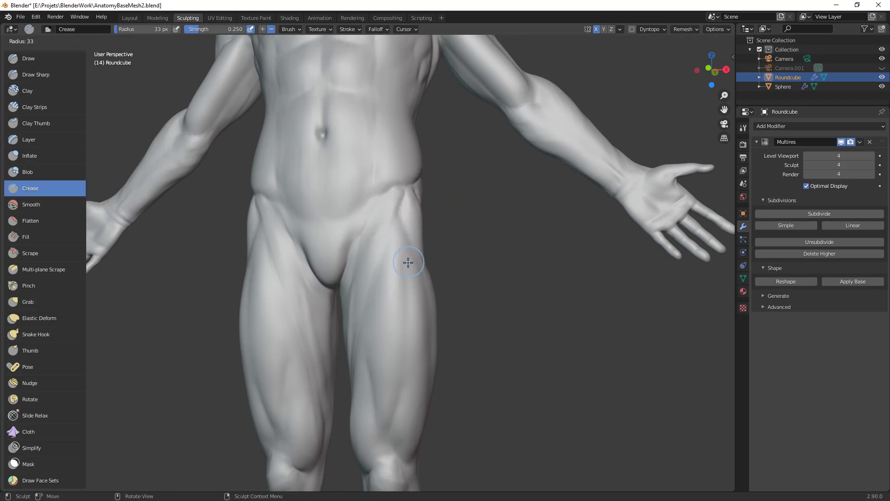
key(f)
click(409, 290)
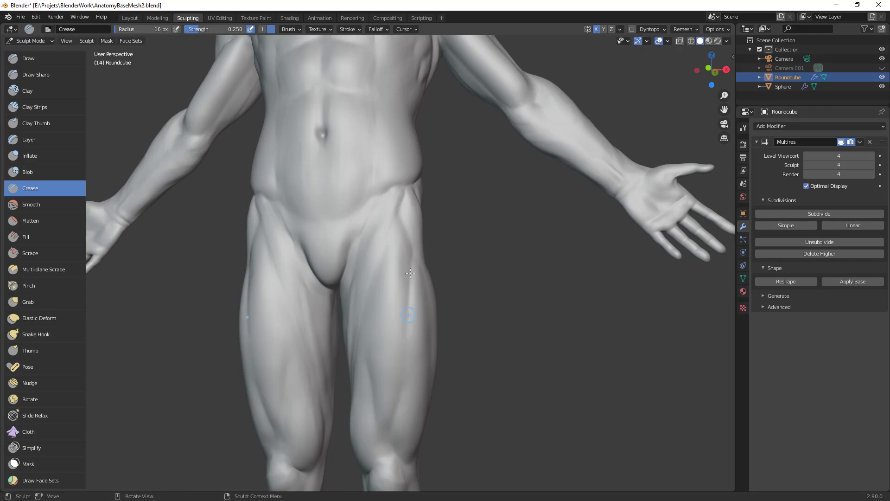
mouse_move(402, 213)
mouse_down()
mouse_move(413, 275)
mouse_move(396, 315)
mouse_up()
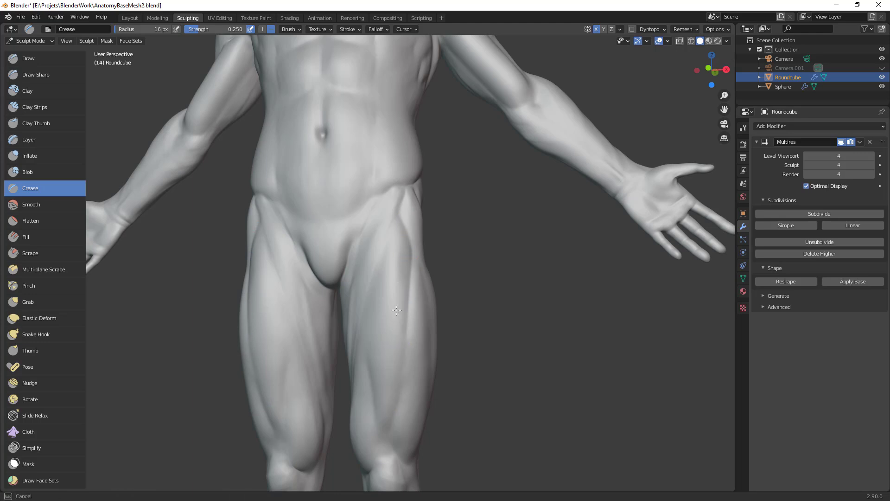
mouse_move(436, 234)
middle_down()
mouse_move(428, 252)
mouse_move(432, 193)
middle_up()
drag(438, 198, 438, 200)
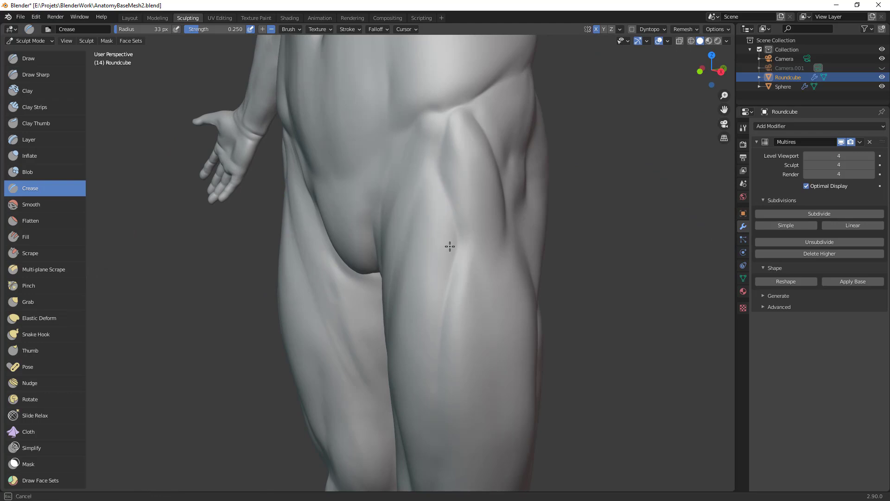
Step: Fill out the teardrop-shaped muscle below the hip point with Clay Strips at a 34 px radius
key(c)
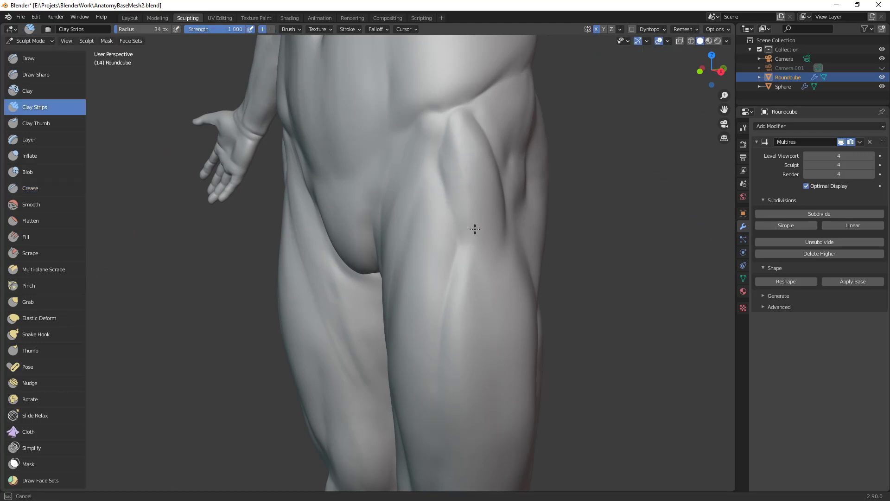
drag(457, 138, 484, 208)
mouse_move(468, 166)
mouse_down()
mouse_move(475, 236)
mouse_move(487, 226)
mouse_move(494, 235)
mouse_move(471, 232)
mouse_up()
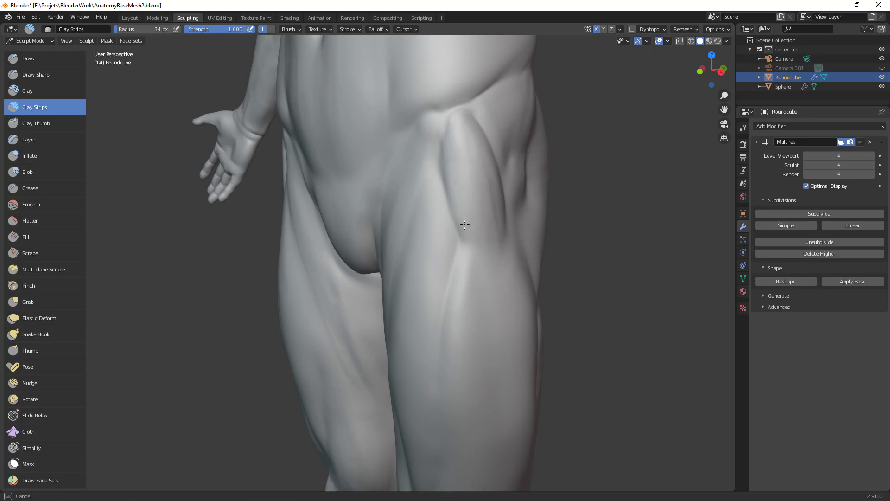
mouse_move(496, 201)
mouse_down()
mouse_move(432, 175)
mouse_move(458, 250)
mouse_up()
Step: Build up the side hip muscle just below the waistline with Clay Strips at a 34 px radius
ctrl+alt+drag(520, 149, 466, 274)
middle_drag(472, 299, 408, 298)
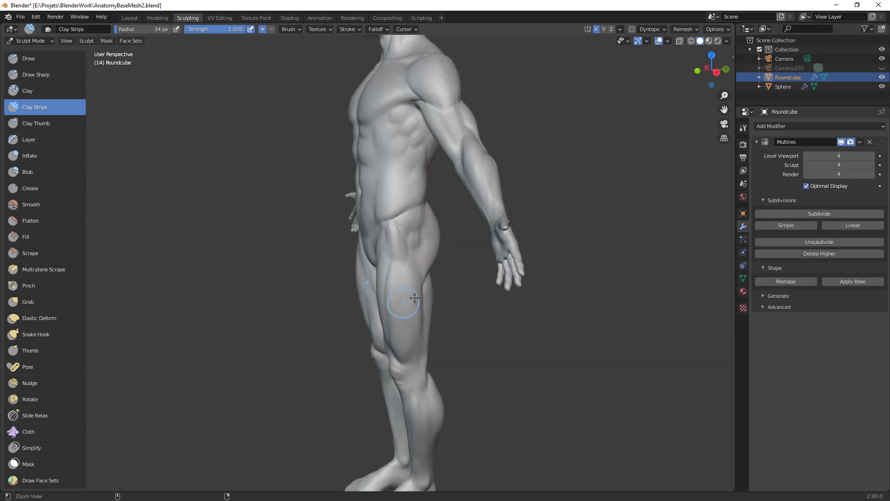
scroll(417, 278, up, 4)
scroll(473, 231, up, 2)
scroll(474, 231, up, 1)
mouse_move(465, 208)
mouse_down()
mouse_move(431, 179)
mouse_move(443, 193)
mouse_up()
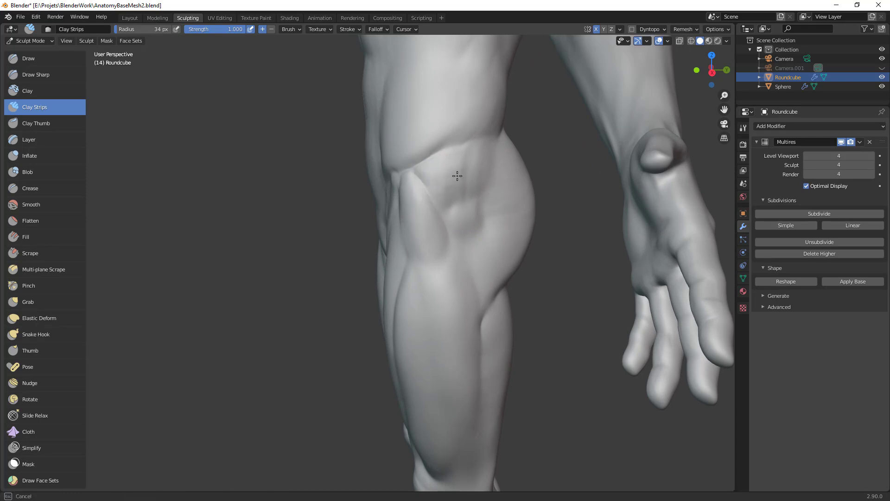
mouse_move(441, 194)
mouse_down()
mouse_move(439, 181)
mouse_move(445, 203)
mouse_up()
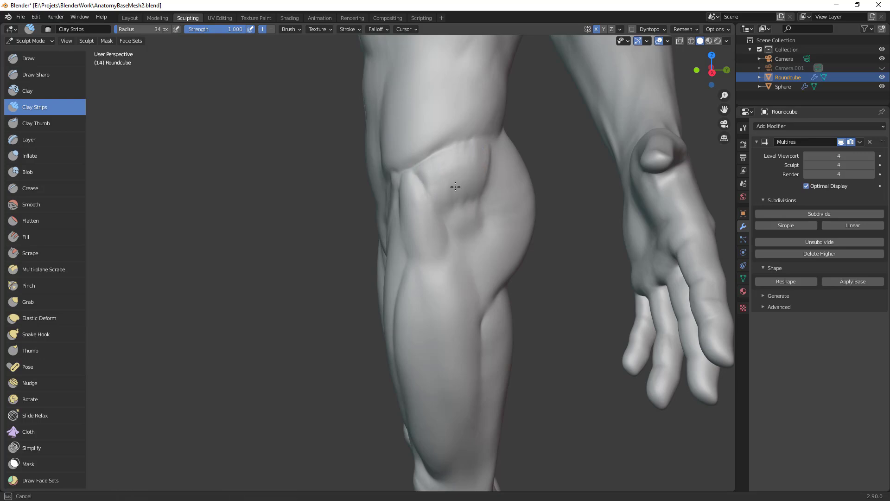
Step: Shift the side hip muscle forms with the Grab brush at large radii, starting from 126 px
key(g)
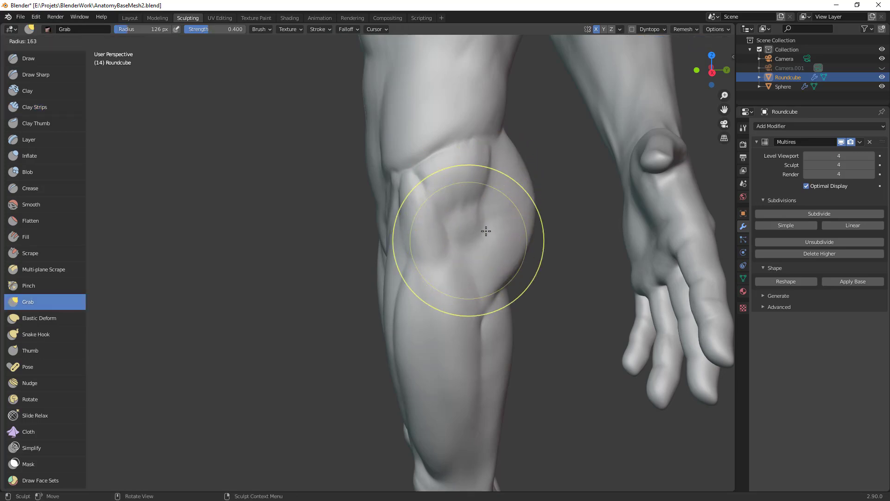
drag(472, 218, 470, 227)
key(f)
click(521, 227)
drag(416, 251, 415, 232)
Step: Reshape the outer thigh muscle and the hollow behind it with the Grab brush at 101 px and 54 px radii
key(f)
click(446, 214)
key(f)
click(461, 233)
key(f)
click(498, 227)
drag(454, 235, 439, 251)
drag(443, 228, 441, 229)
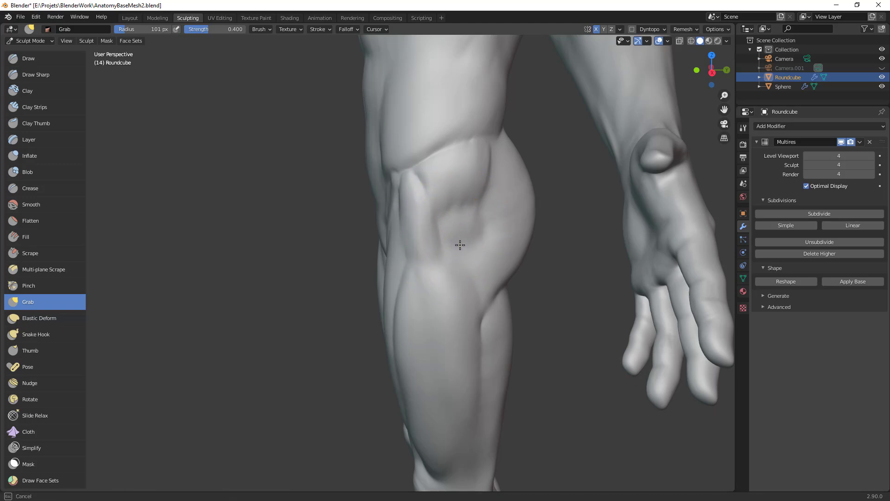
key(f)
click(464, 207)
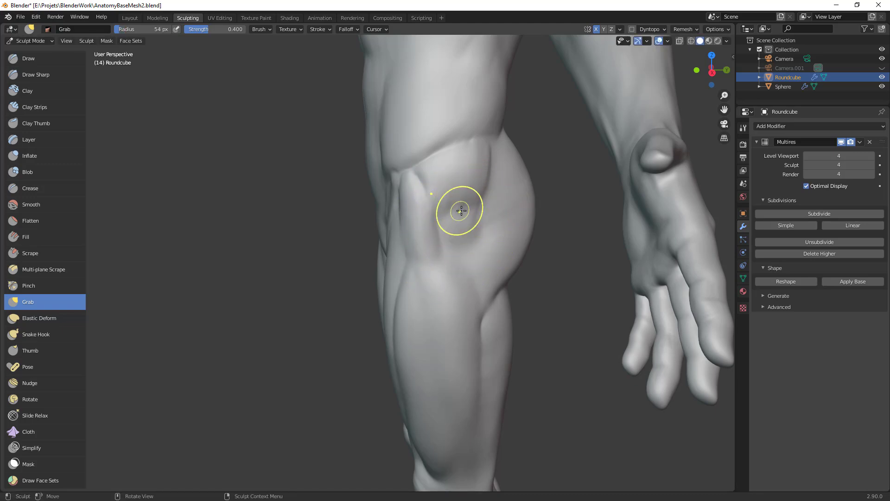
key(f)
click(501, 218)
Step: Soften the transition between the side hip muscle and the buttock with Clay Strips at a 36 px radius
key(c)
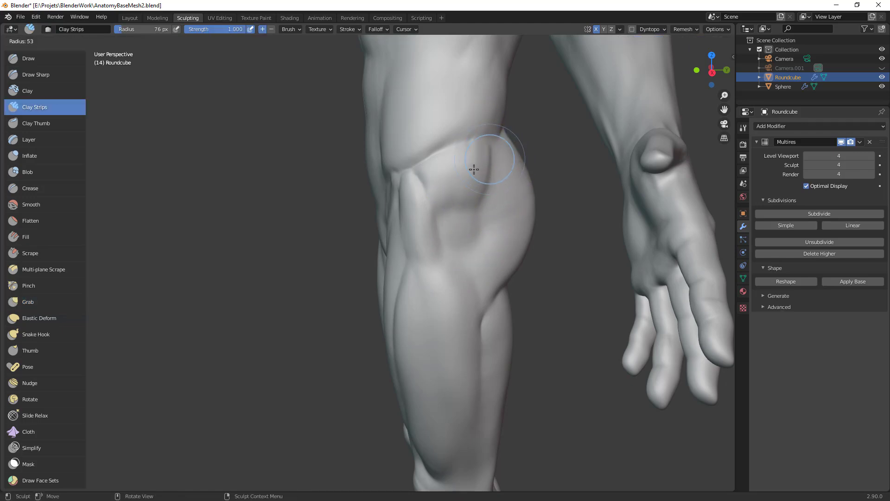
drag(487, 165, 498, 194)
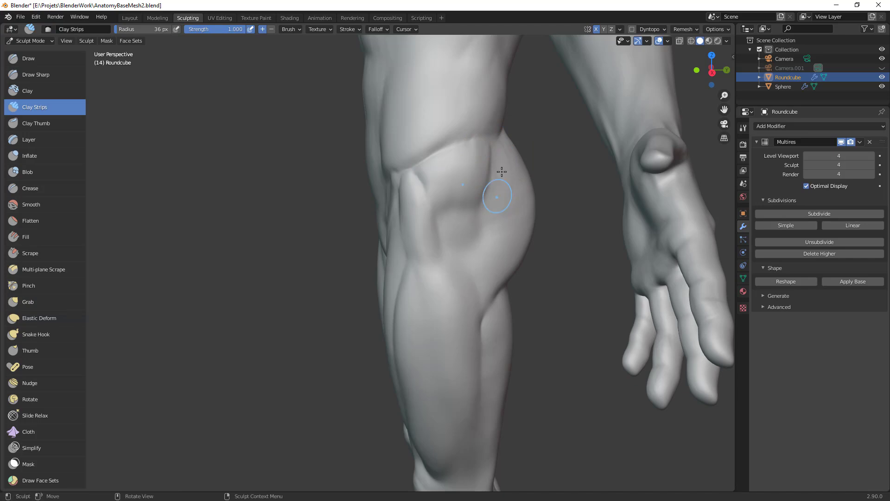
drag(504, 143, 497, 209)
Step: Build up the upper and outer buttock with Clay Strips at 59 px and 52 px radii
middle_drag(525, 195, 452, 202)
key(f)
click(459, 197)
drag(444, 185, 406, 239)
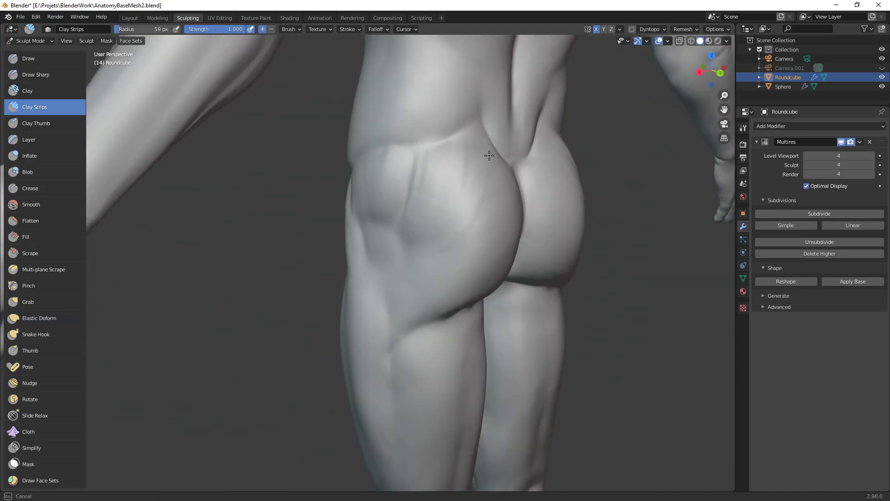
drag(497, 187, 475, 220)
mouse_move(409, 237)
mouse_down()
mouse_move(408, 255)
mouse_move(379, 240)
mouse_move(405, 256)
mouse_up()
key(f)
click(396, 246)
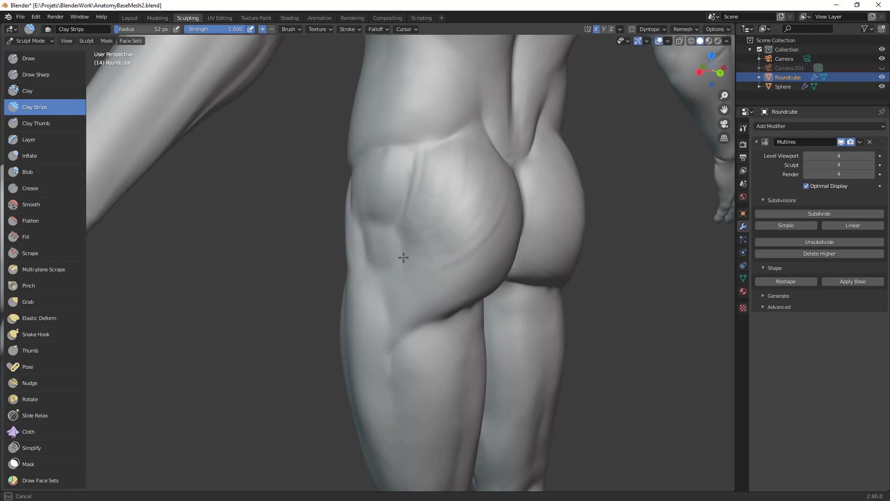
drag(426, 160, 415, 170)
Step: Blend the side hip muscle into the upper thigh and buttock with Clay Strips at a 52 px radius
ctrl+middle_drag(487, 272, 499, 354)
middle_drag(417, 351, 512, 344)
ctrl+middle_drag(512, 344, 477, 217)
drag(463, 197, 428, 233)
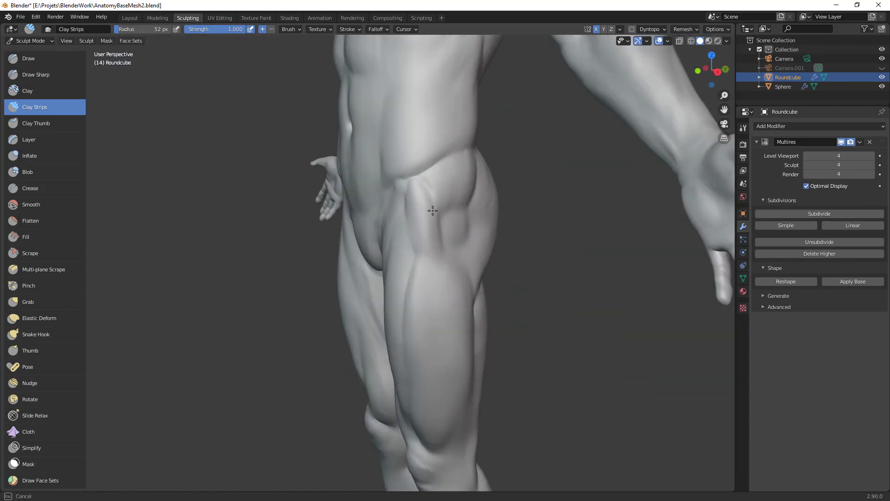
mouse_move(497, 192)
mouse_down()
mouse_move(461, 204)
mouse_move(444, 253)
mouse_up()
middle_drag(463, 258, 473, 204)
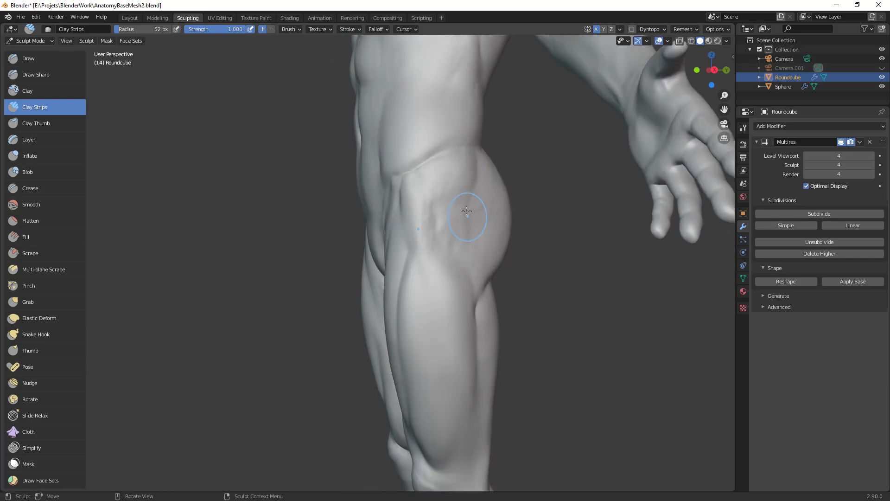
middle_drag(494, 238, 429, 252)
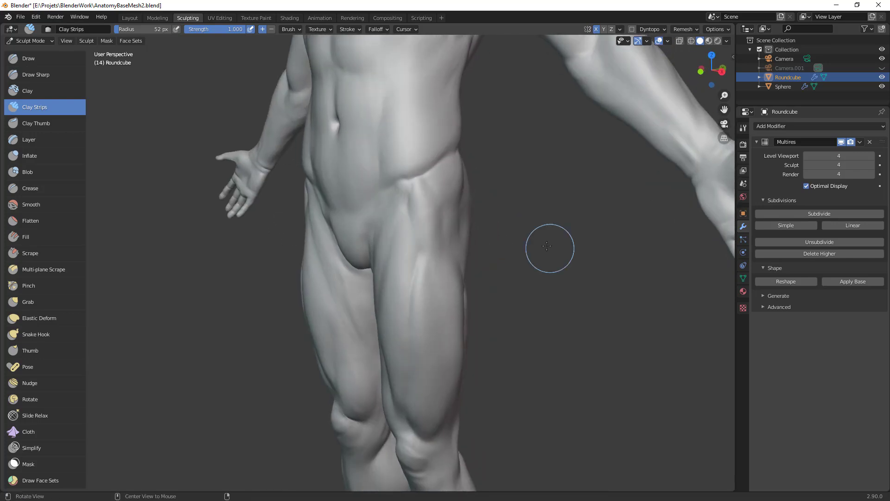
Step: Adjust the outer hip contour just below the waistline with the Grab brush
scroll(463, 338, down, 4)
scroll(463, 338, up, 2)
mouse_move(463, 338)
middle_down()
mouse_move(544, 310)
mouse_move(447, 292)
mouse_move(449, 245)
middle_up()
scroll(544, 311, down, 3)
key(g)
key(f)
click(499, 245)
middle_drag(508, 269, 432, 313)
key(f)
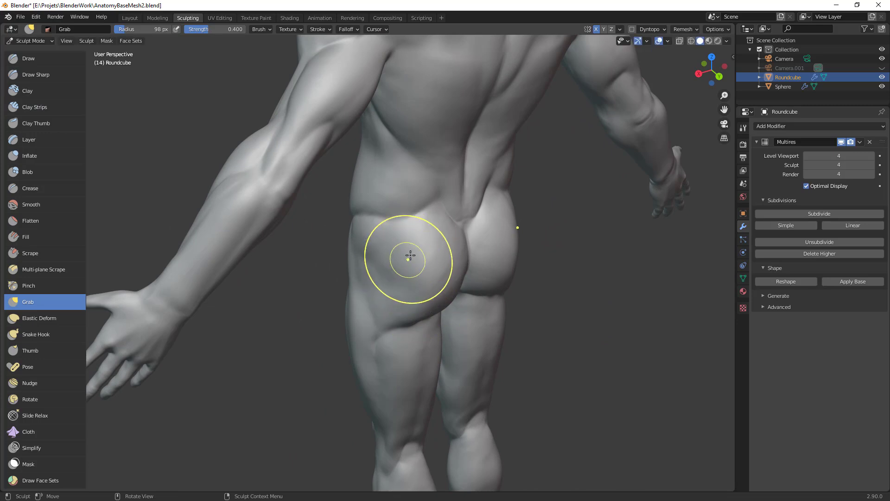
click(408, 260)
mouse_move(408, 259)
middle_down()
mouse_move(398, 266)
mouse_move(360, 233)
mouse_move(371, 228)
middle_up()
key(f)
click(387, 223)
drag(340, 224, 330, 226)
drag(332, 193, 328, 189)
Step: Adjust the outer contour of the hip and upper thigh with the Grab brush at a 126 px radius
key(f)
click(408, 232)
middle_drag(406, 225, 389, 258)
drag(352, 280, 347, 278)
drag(352, 333, 353, 346)
drag(332, 293, 333, 293)
middle_drag(363, 301, 399, 258)
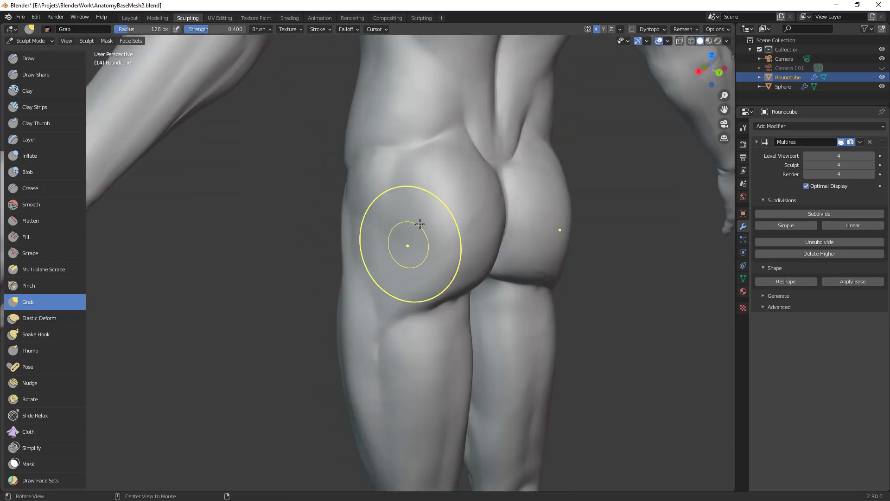
Step: Sharpen the waistline groove above the side hip muscle and buttock with the Crease brush at a 27 px radius
key(shift+c)
key(f)
click(428, 192)
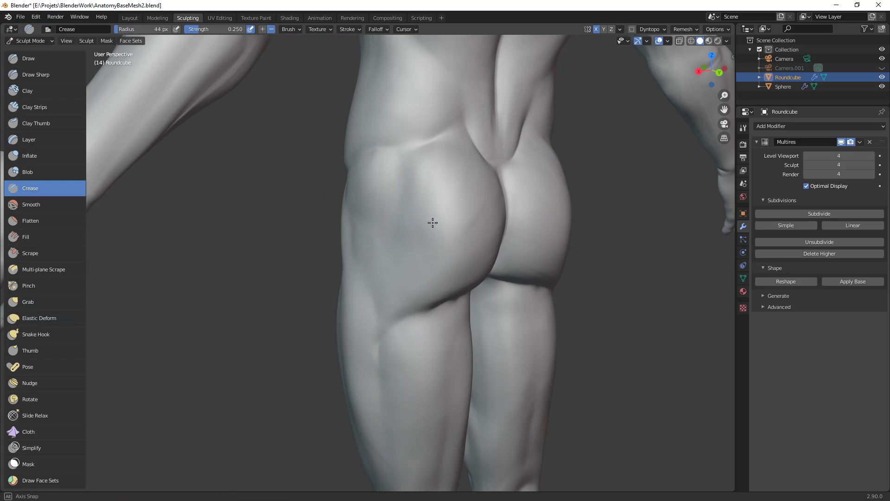
middle_drag(423, 224, 466, 173)
mouse_move(441, 218)
middle_down()
mouse_move(499, 226)
mouse_move(475, 162)
middle_up()
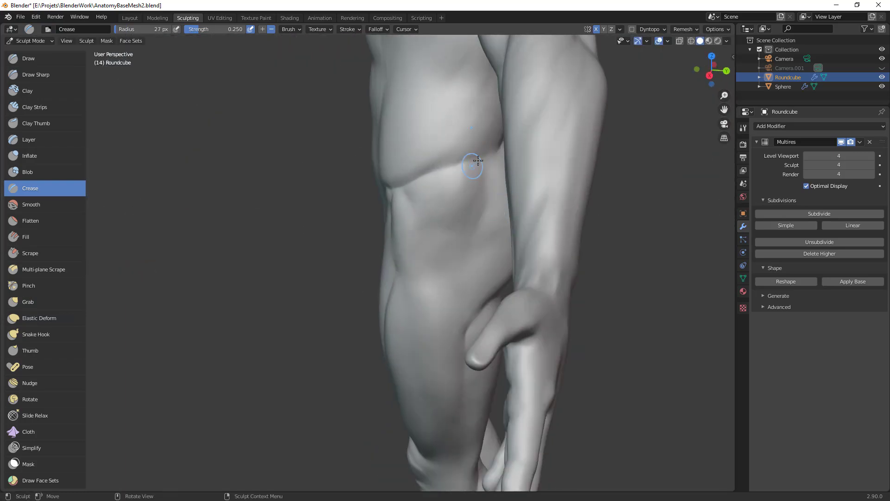
middle_drag(400, 191, 474, 187)
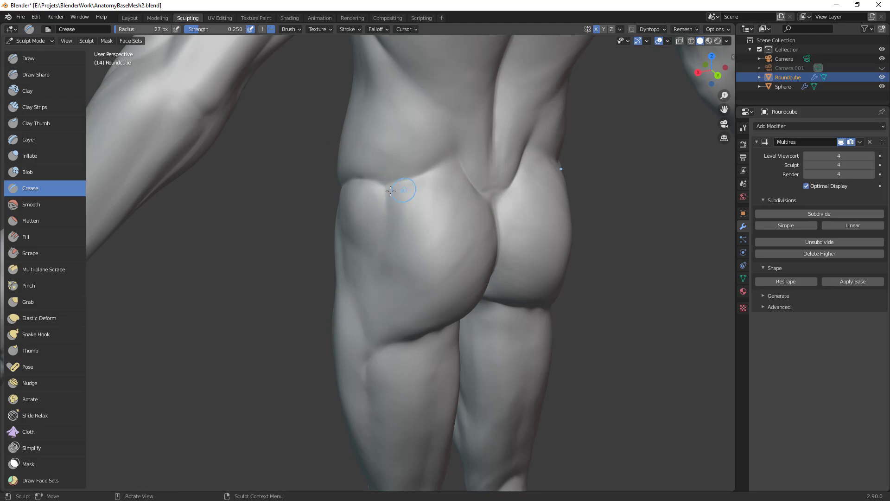
drag(476, 184, 483, 194)
mouse_move(478, 195)
ctrl+middle_down()
mouse_move(453, 310)
mouse_move(495, 277)
mouse_move(449, 182)
ctrl+middle_up()
drag(449, 180, 469, 161)
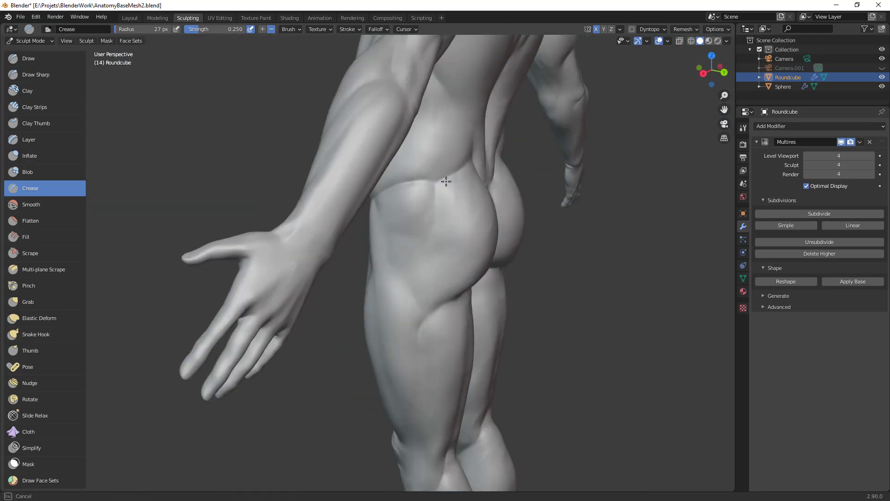
Step: Define the groove around the side hip muscle with the Crease brush at 27 px and 67 px radii
middle_drag(441, 243, 415, 186)
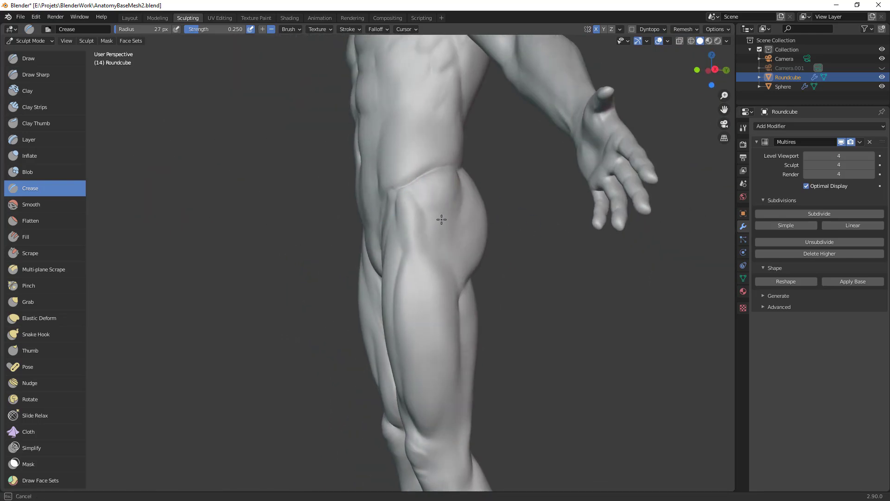
middle_drag(466, 225, 442, 219)
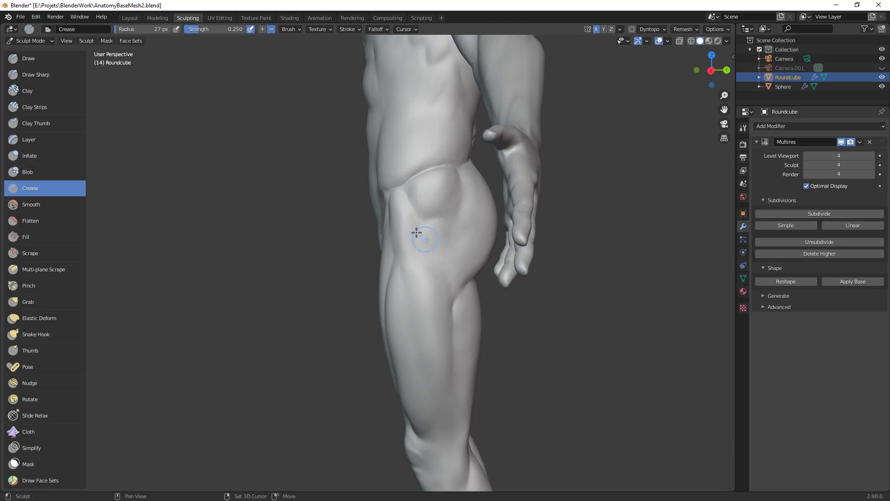
mouse_move(436, 273)
ctrl+middle_down()
mouse_move(424, 343)
mouse_move(469, 288)
mouse_move(438, 243)
mouse_move(417, 237)
ctrl+middle_up()
key(f)
click(454, 243)
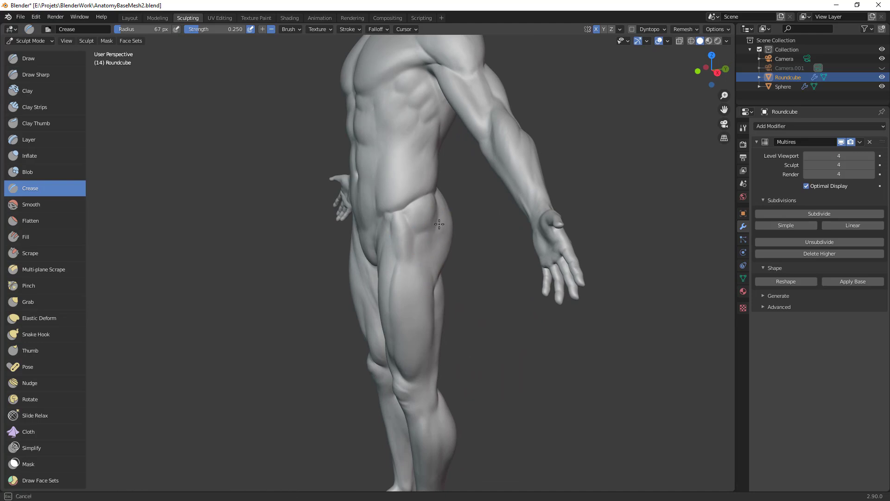
Step: Nudge the front of the upper thigh below the hip with the Grab brush at an 83 px radius
mouse_move(443, 279)
middle_down()
mouse_move(437, 245)
mouse_move(413, 277)
middle_up()
key(g)
scroll(427, 248, up, 3)
drag(396, 288, 392, 292)
Step: Build up the upper buttock behind the side hip muscle with Clay Strips at a 69 px radius
mouse_move(436, 300)
middle_down()
mouse_move(400, 326)
mouse_move(448, 193)
middle_up()
scroll(377, 331, down, 3)
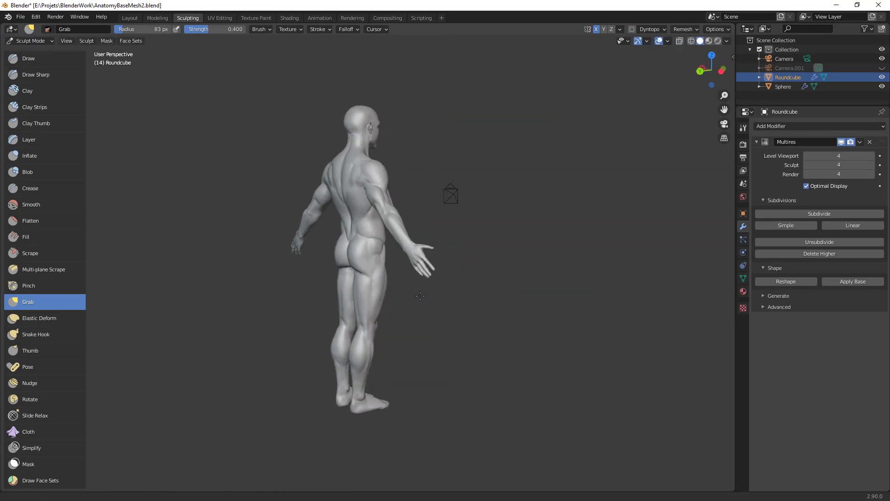
scroll(361, 258, up, 3)
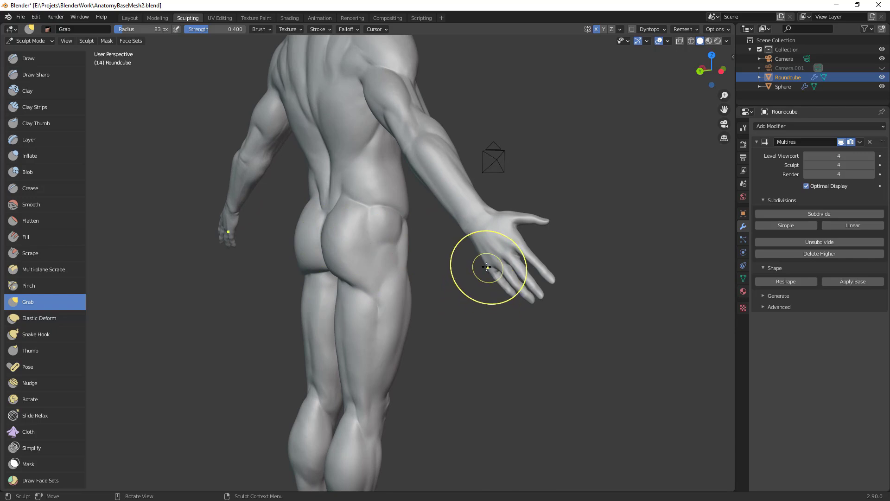
middle_drag(439, 278, 567, 287)
ctrl+middle_drag(485, 297, 515, 246)
middle_drag(514, 246, 457, 246)
key(c)
middle_drag(478, 199, 487, 243)
drag(495, 214, 489, 221)
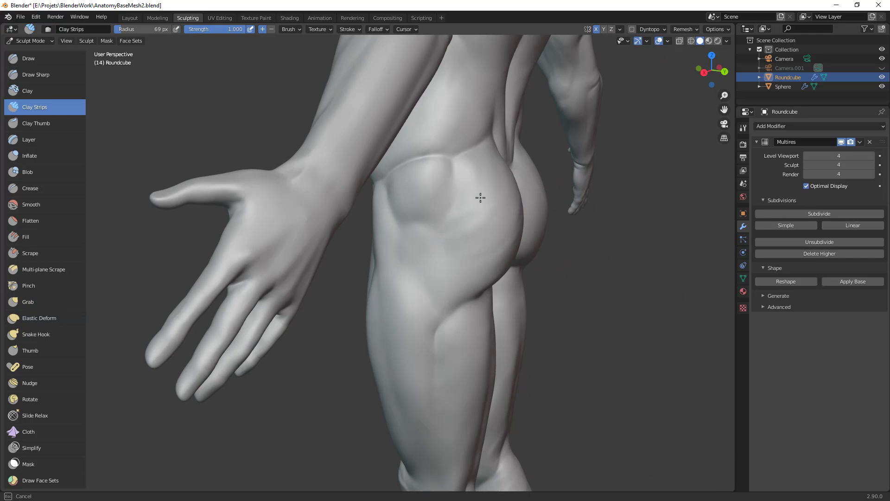
drag(483, 170, 470, 224)
Step: Fill out the side of the buttock with Clay Strips at a 50 px radius
key(f)
click(477, 221)
drag(501, 195, 459, 249)
drag(503, 222, 469, 264)
drag(486, 271, 489, 269)
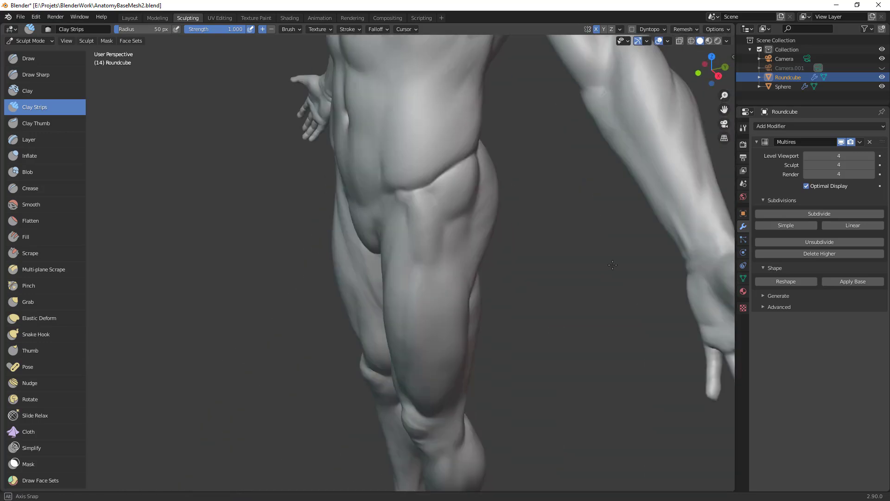
Step: Shift the hip and waist forms with the Grab brush at a large radius
mouse_move(493, 325)
ctrl+middle_down()
mouse_move(508, 374)
mouse_move(498, 323)
ctrl+middle_up()
mouse_move(497, 323)
ctrl+middle_down()
mouse_move(484, 308)
mouse_move(454, 343)
mouse_move(418, 289)
mouse_move(433, 257)
mouse_move(451, 252)
ctrl+middle_up()
mouse_move(510, 271)
middle_down()
mouse_move(470, 259)
mouse_move(494, 232)
mouse_move(506, 258)
mouse_move(466, 263)
middle_up()
key(g)
key(f)
click(542, 232)
key(f)
click(532, 263)
drag(449, 198, 448, 184)
middle_drag(448, 184, 456, 153)
Step: Reshape the buttocks around the cleft with the Grab brush, finishing at a 71 px radius
key(f)
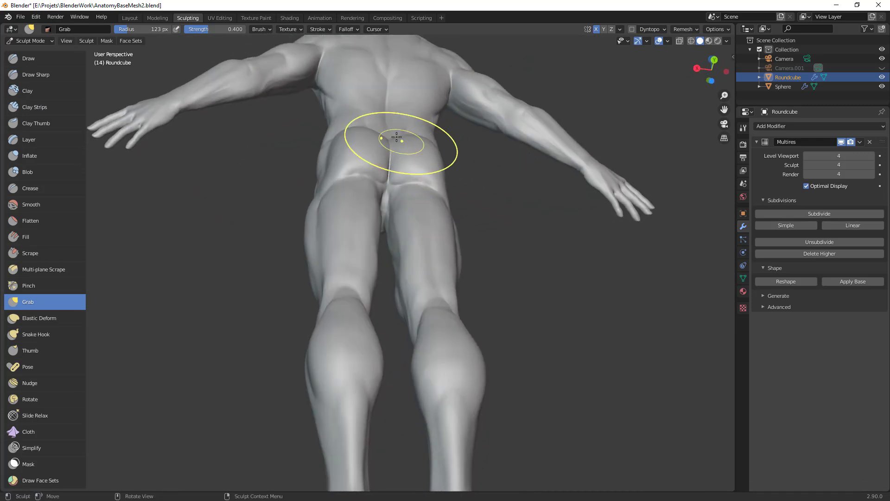
click(370, 120)
middle_drag(404, 122, 417, 218)
key(f)
click(406, 229)
drag(405, 229, 406, 231)
key(f)
click(460, 277)
drag(413, 305, 415, 301)
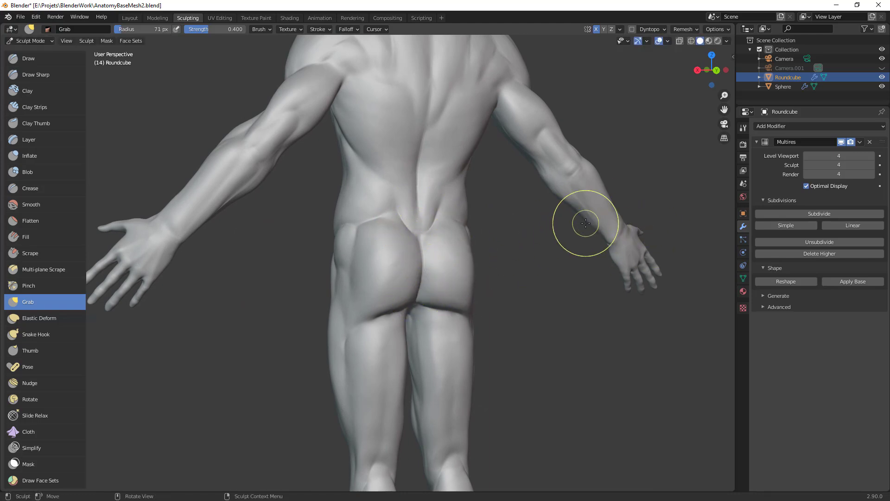
Step: Refine the sacral triangle at the top of the buttock cleft with the Grab brush at a 44 px radius
middle_drag(505, 254, 475, 277)
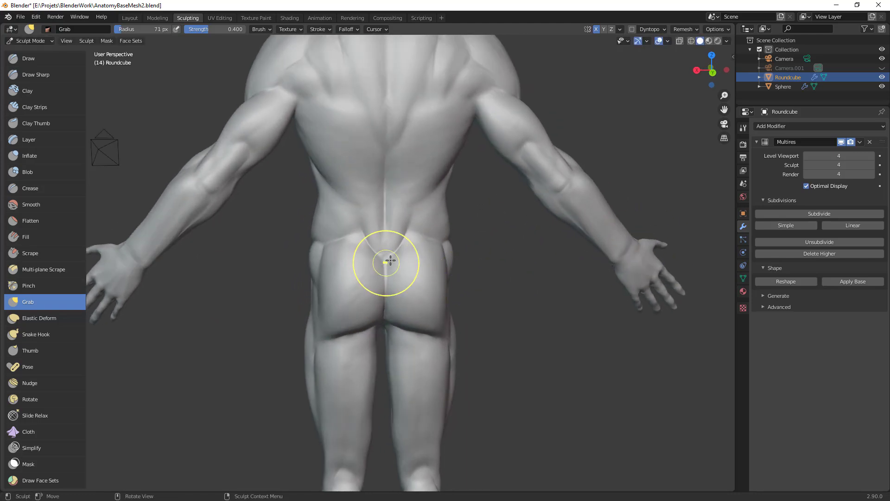
key(f)
click(371, 248)
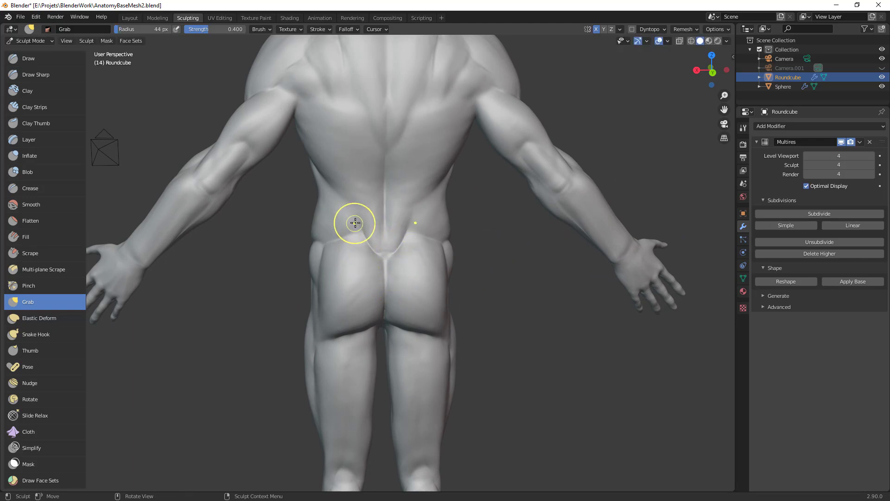
Step: Carve the grooves alongside the lower spine down to the sacrum with the Crease brush at a 22 px radius
key(c)
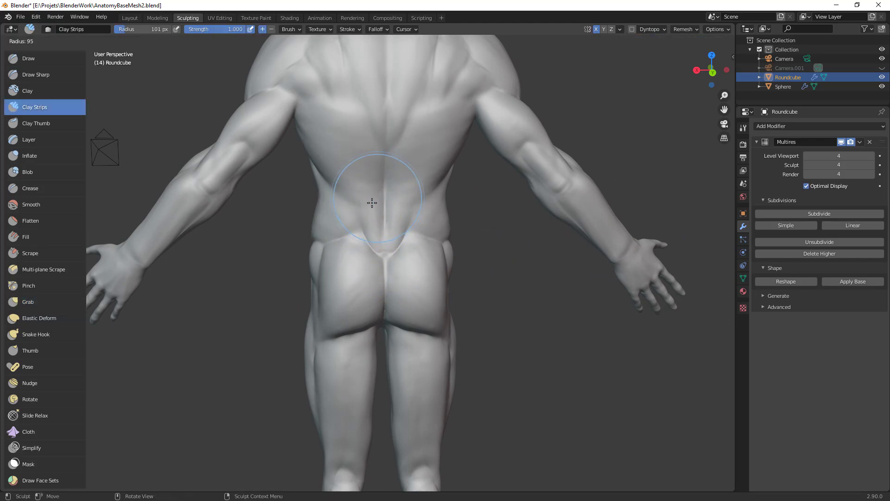
shift+middle_drag(374, 201, 421, 228)
key(f)
click(412, 222)
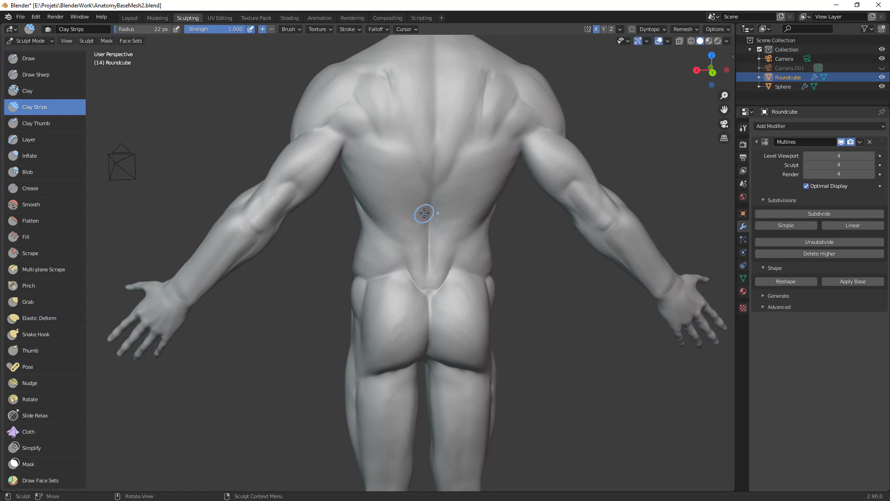
key(shift+c)
drag(423, 213, 407, 265)
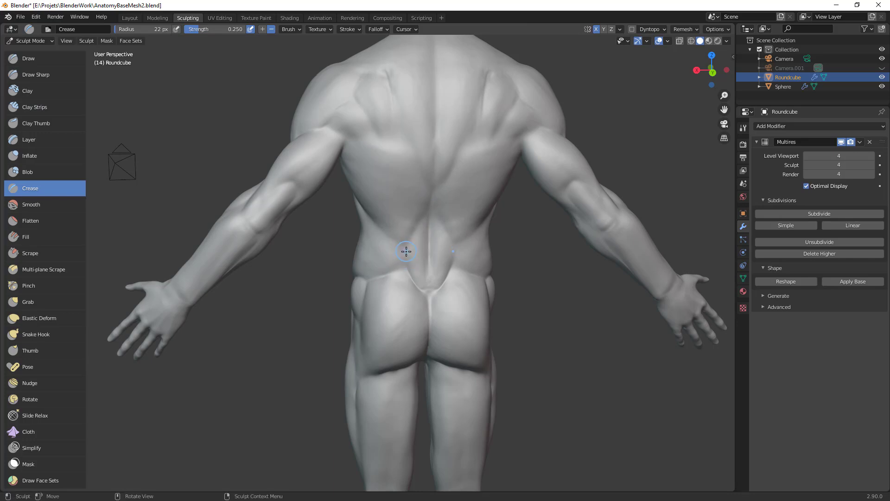
mouse_move(407, 256)
mouse_down()
mouse_move(407, 268)
mouse_move(407, 253)
mouse_up()
Step: Sharpen the lower spine grooves and the sacrum's edge with the Crease brush at a 19 px radius
key(f)
click(427, 224)
drag(426, 209, 426, 205)
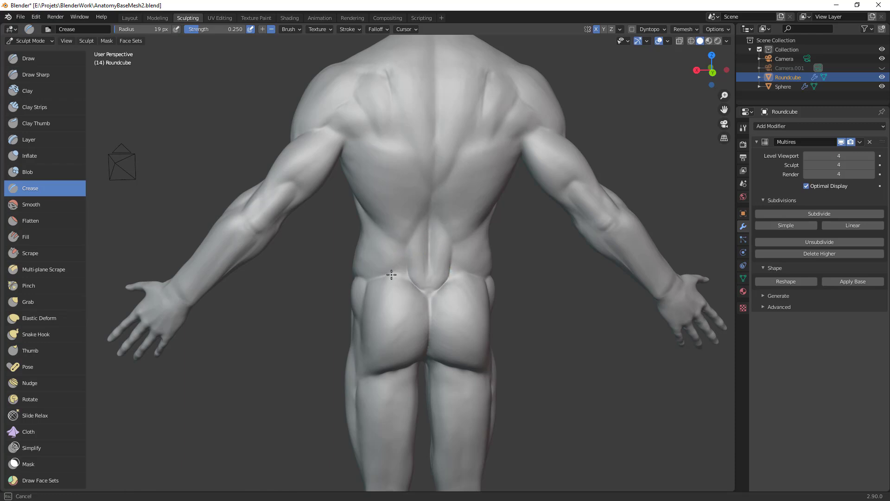
mouse_move(414, 287)
mouse_down()
mouse_move(420, 292)
mouse_move(410, 286)
mouse_up()
Step: Deepen the V-shaped crease between the sacrum and the buttocks with the Crease brush, starting at a 37 px radius
key(f)
click(432, 291)
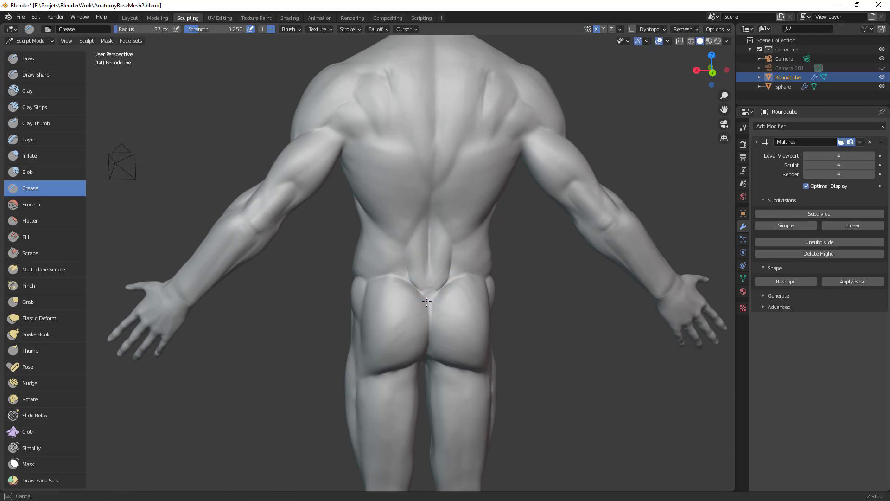
scroll(459, 255, down, 2)
middle_drag(450, 269, 470, 283)
drag(451, 281, 436, 290)
middle_drag(477, 264, 497, 252)
Step: Build up the lower back muscles beside the spine and toward the waist with Clay Strips at a 33 px radius
key(c)
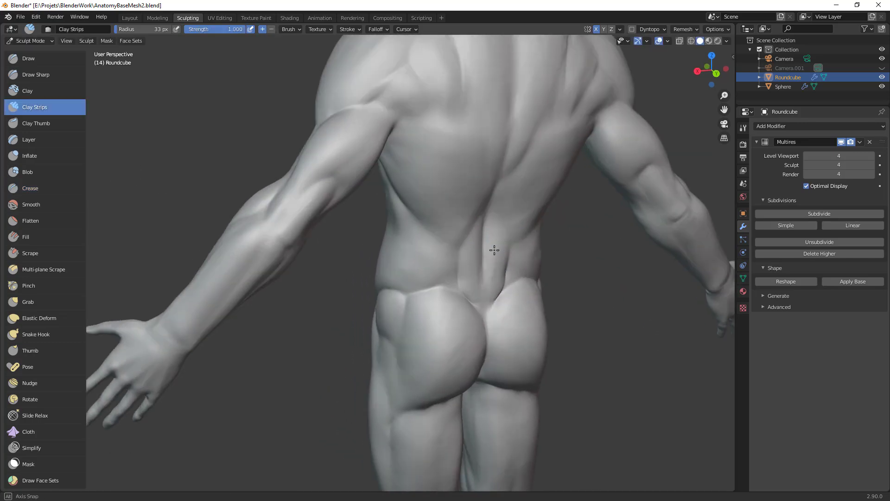
scroll(448, 231, up, 3)
drag(448, 232, 448, 240)
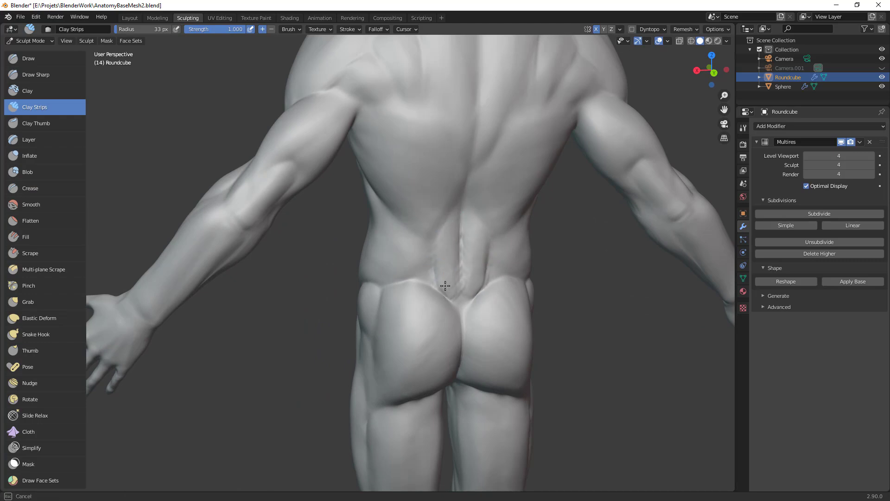
mouse_move(458, 306)
mouse_down()
mouse_move(398, 277)
mouse_move(419, 275)
mouse_move(423, 237)
mouse_move(403, 238)
mouse_up()
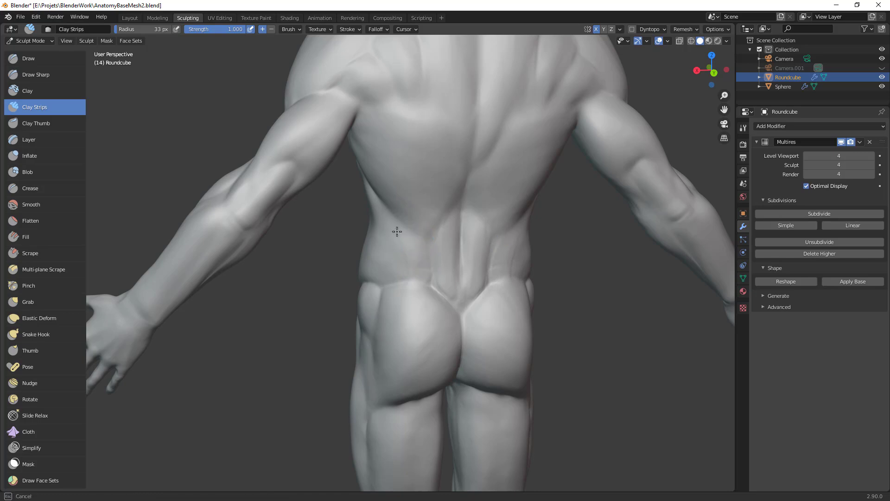
drag(410, 269, 379, 238)
drag(423, 272, 427, 270)
Step: Shape the lumbar muscle between the spine and the waist with Clay Strips at a 24 px radius
scroll(468, 253, down, 4)
middle_drag(429, 278, 401, 281)
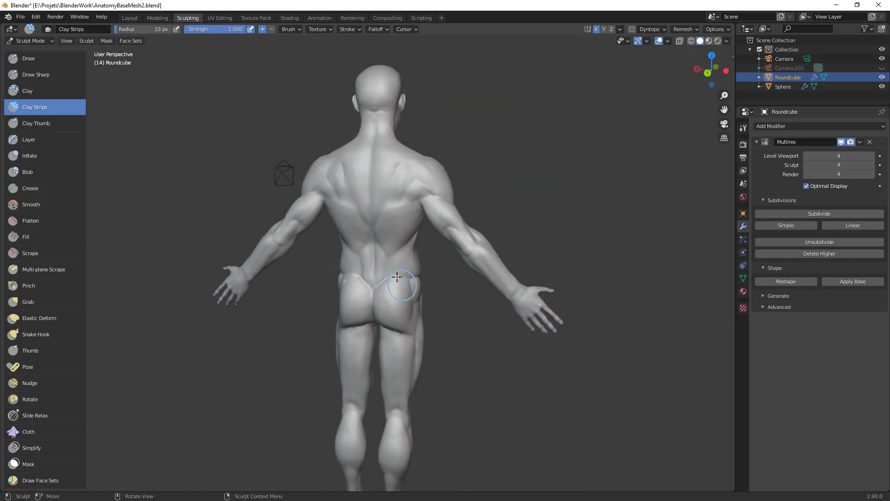
scroll(400, 261, up, 2)
key(f)
drag(396, 287, 430, 252)
click(417, 264)
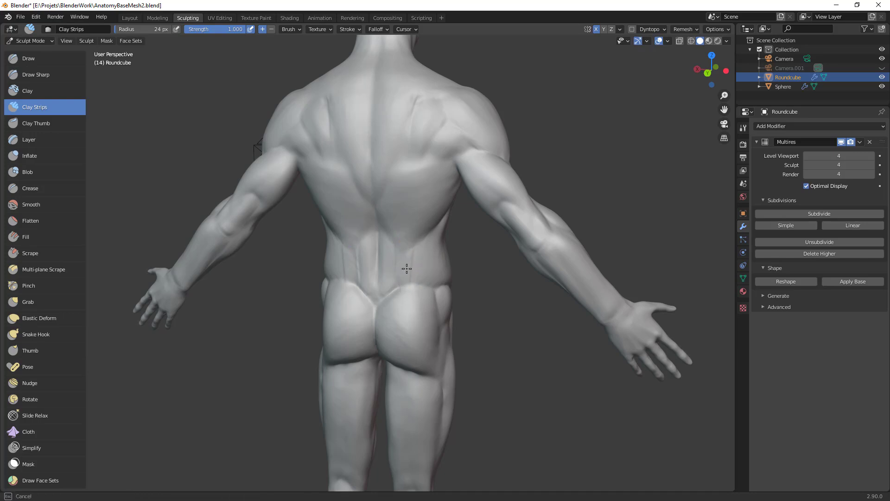
drag(400, 274, 402, 255)
drag(400, 283, 427, 232)
drag(398, 279, 396, 282)
drag(417, 233, 411, 237)
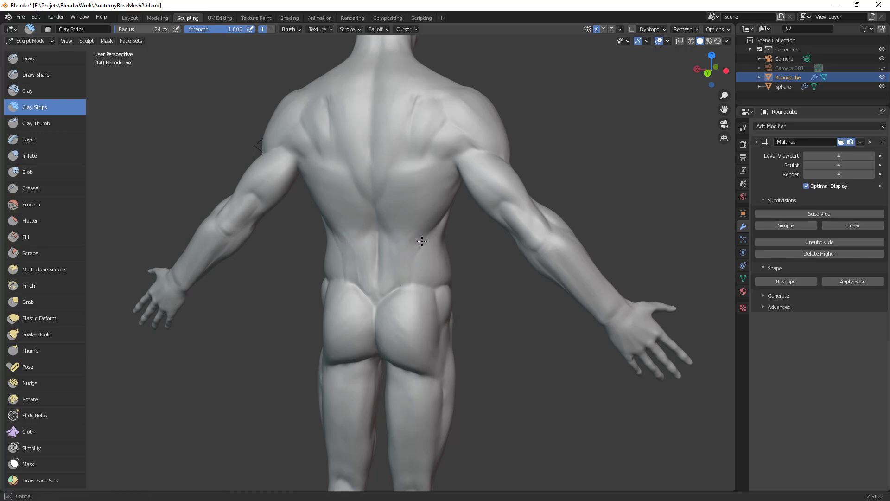
Step: Define the muscle ends and dimples above the buttocks beside the sacrum with Clay Strips, using a 19 px radius
ctrl+alt+drag(449, 238, 441, 254)
scroll(435, 247, up, 4)
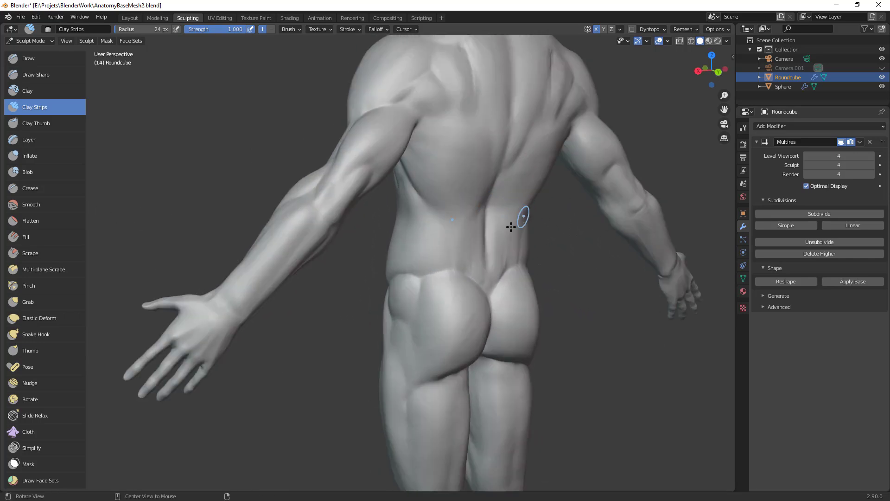
key(f)
click(468, 280)
drag(472, 280, 470, 287)
mouse_move(466, 286)
mouse_down()
mouse_move(455, 297)
mouse_move(424, 281)
mouse_up()
key(f)
click(445, 276)
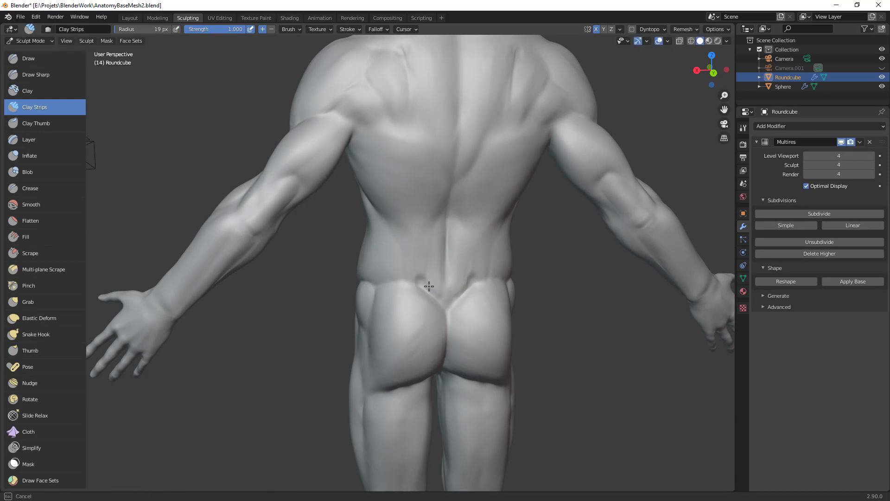
click(439, 304)
Step: Adjust the contours of the buttock and hip with the Grab brush
key(g)
key(f)
click(404, 324)
drag(382, 301, 374, 294)
drag(371, 342, 379, 339)
scroll(441, 334, down, 2)
middle_drag(487, 301, 453, 297)
Step: Reshape the upper edge of the buttocks and the waist with Grab, ending at a 38 px radius
key(f)
click(441, 298)
mouse_move(411, 294)
mouse_down()
mouse_move(409, 282)
mouse_move(420, 282)
mouse_up()
key(f)
click(450, 282)
drag(328, 274, 332, 274)
middle_drag(356, 280, 447, 278)
key(f)
click(424, 276)
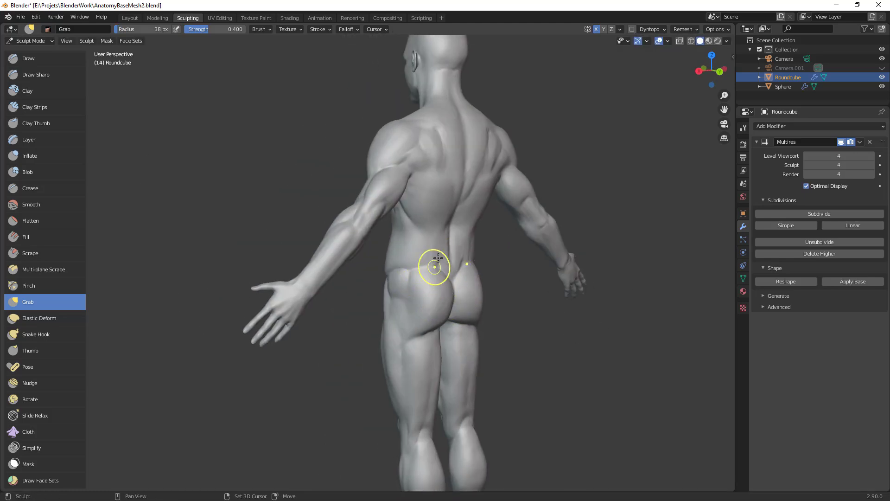
Step: Build up the muscle over the shoulder blade with Clay Strips at a 30 px radius and smooth it
ctrl+alt+drag(485, 300, 399, 294)
alt+drag(307, 320, 326, 323)
middle_drag(326, 324, 431, 240)
key(c)
shift+middle_drag(421, 209, 461, 283)
scroll(458, 276, up, 1)
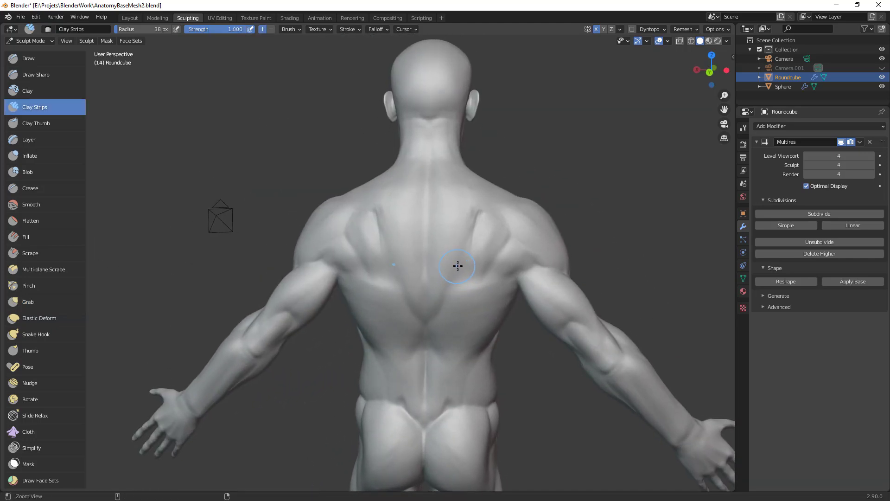
scroll(459, 260, up, 1)
mouse_move(450, 235)
alt+mouse_down()
mouse_move(405, 237)
mouse_move(420, 227)
alt+mouse_up()
key(f)
click(415, 234)
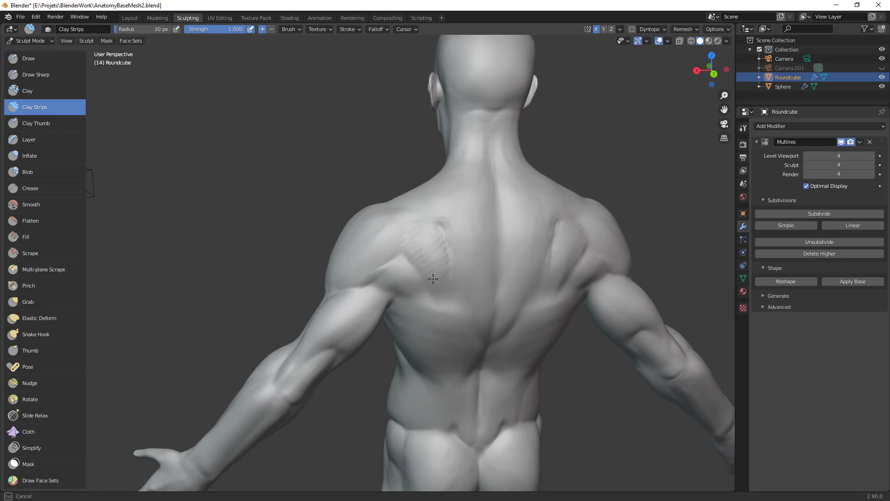
mouse_move(416, 250)
shift+mouse_down()
mouse_move(440, 264)
mouse_move(437, 251)
mouse_move(387, 280)
shift+mouse_up()
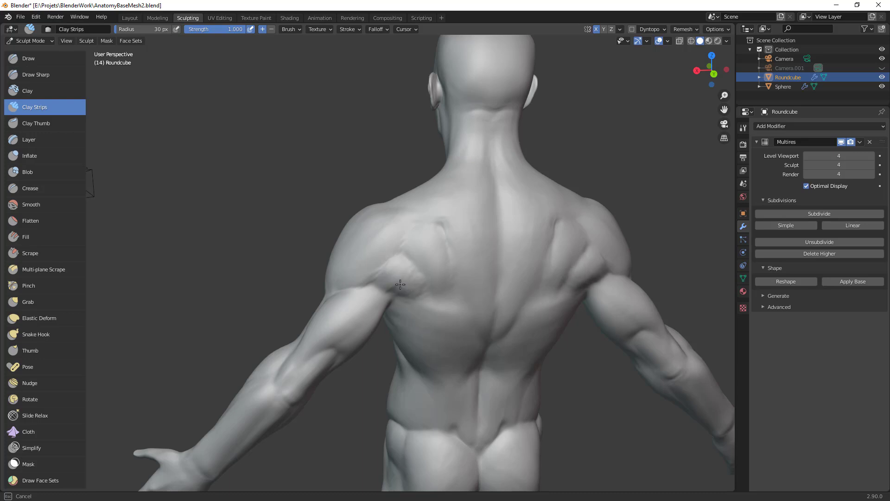
Step: Add volume to the muscle running from the shoulder blade's lower corner toward the armpit and smooth the blade's inner edge
drag(425, 291, 387, 288)
mouse_move(446, 259)
mouse_down()
mouse_move(448, 280)
mouse_move(427, 264)
mouse_move(447, 297)
mouse_up()
click(471, 367)
mouse_move(441, 250)
shift+mouse_down()
mouse_move(429, 249)
mouse_move(449, 272)
mouse_move(442, 281)
mouse_move(440, 272)
shift+mouse_up()
key(f)
click(466, 267)
mouse_move(589, 261)
ctrl+middle_down()
mouse_move(575, 324)
mouse_move(528, 313)
ctrl+middle_up()
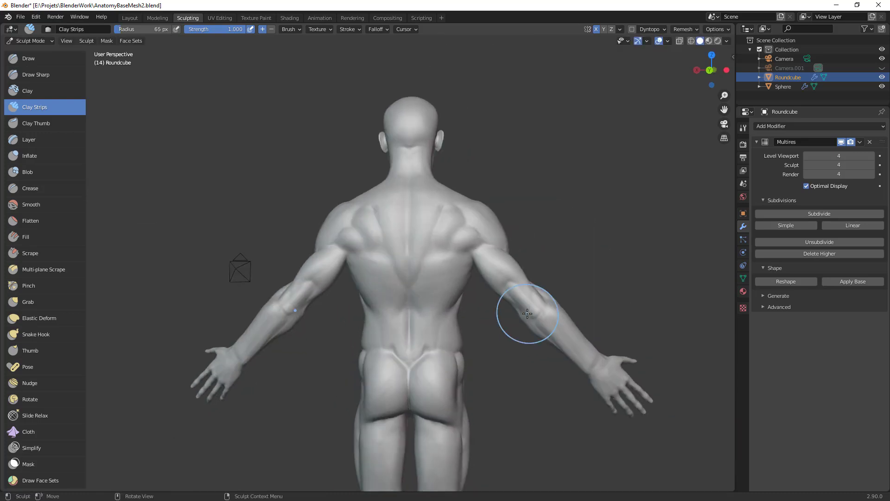
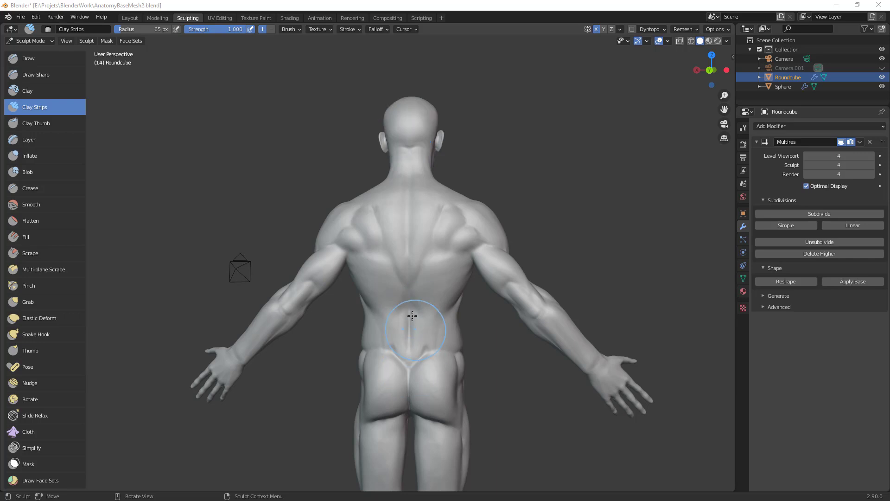
Step: Separate the muscle bands across the lower shoulder blade with Clay Strips, starting at a 43 px radius
ctrl+middle_drag(374, 256, 398, 223)
key(f)
click(390, 223)
drag(378, 235, 378, 239)
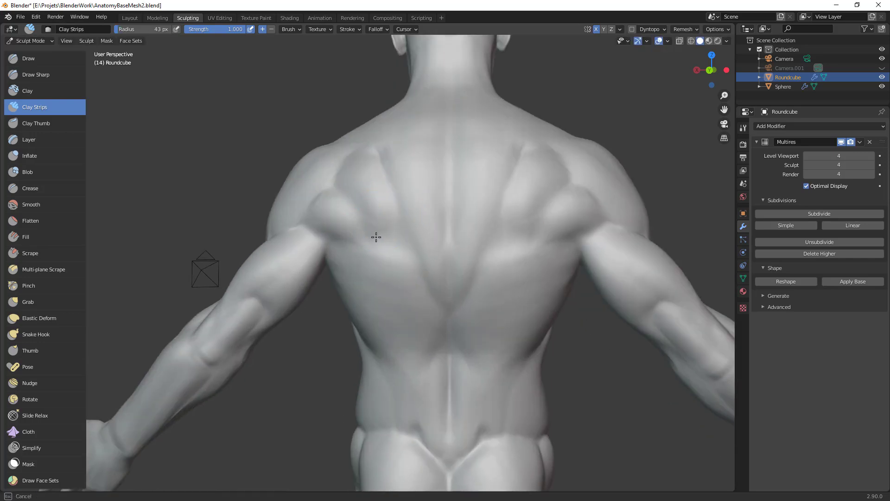
click(361, 211)
key(bracketleft)
key(bracketleft)
key(bracketleft)
mouse_move(342, 195)
mouse_down()
mouse_move(353, 211)
mouse_move(381, 211)
mouse_move(348, 185)
mouse_move(368, 164)
mouse_move(358, 224)
mouse_move(373, 232)
mouse_up()
Step: Fill out the lower shoulder blade muscle and the lats down to the mid-back with Clay Strips at a 35 px radius
key(f)
click(375, 205)
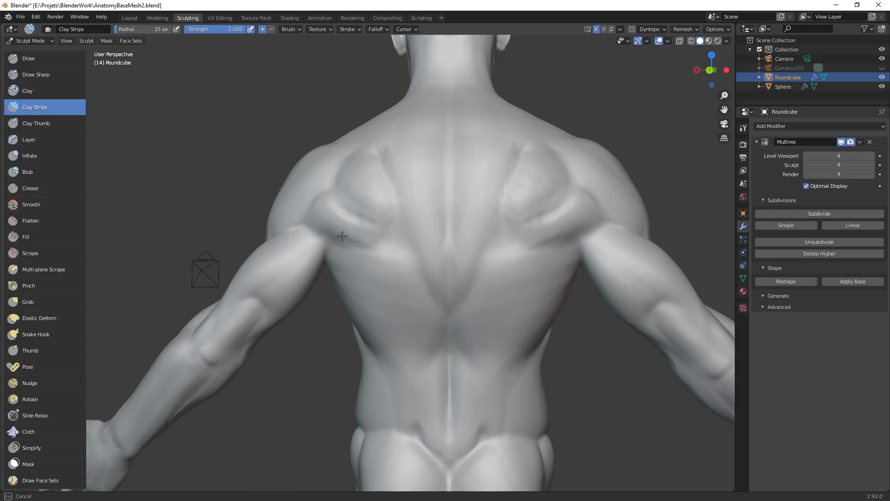
mouse_move(374, 234)
mouse_down()
mouse_move(354, 251)
mouse_move(365, 264)
mouse_move(357, 258)
mouse_up()
mouse_move(350, 251)
mouse_down()
mouse_move(412, 257)
mouse_move(338, 246)
mouse_move(360, 268)
mouse_move(416, 281)
mouse_move(392, 278)
mouse_move(366, 309)
mouse_move(437, 342)
mouse_up()
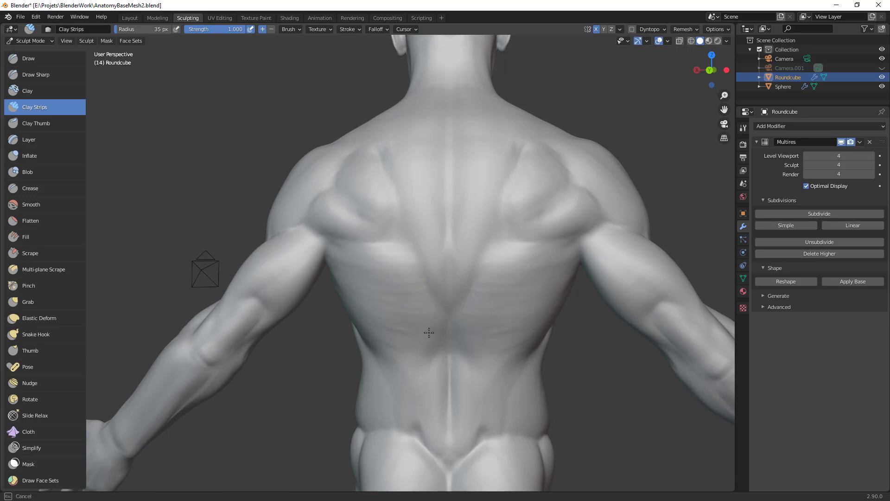
drag(356, 288, 387, 344)
ctrl+alt+drag(436, 315, 445, 385)
mouse_move(445, 385)
alt+mouse_down()
mouse_move(482, 374)
mouse_move(543, 253)
alt+mouse_up()
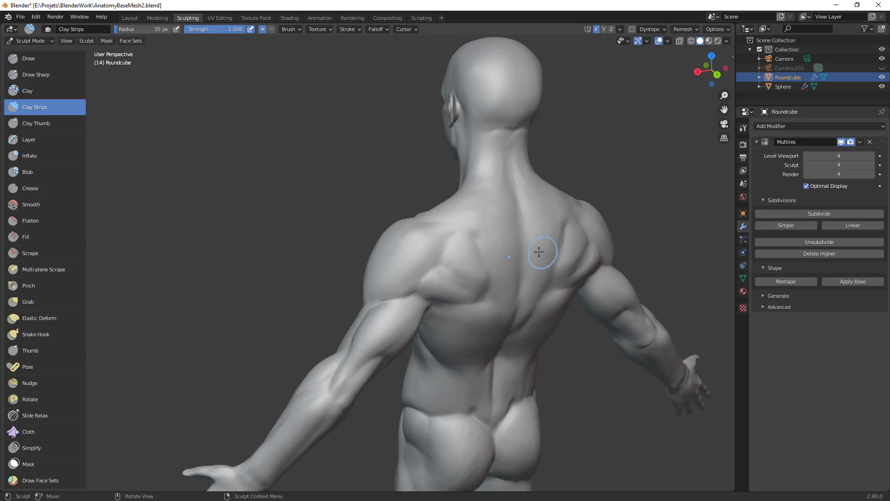
Step: Crease the inner and upper edges of the shoulder blade with the Crease brush at a 23 px radius
key(f)
click(485, 259)
key(shift+c)
drag(477, 243, 490, 275)
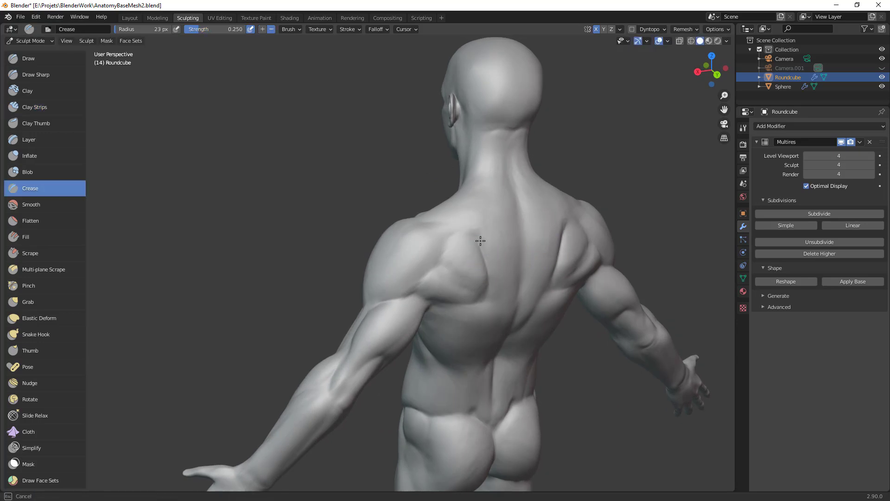
middle_drag(546, 295, 545, 261)
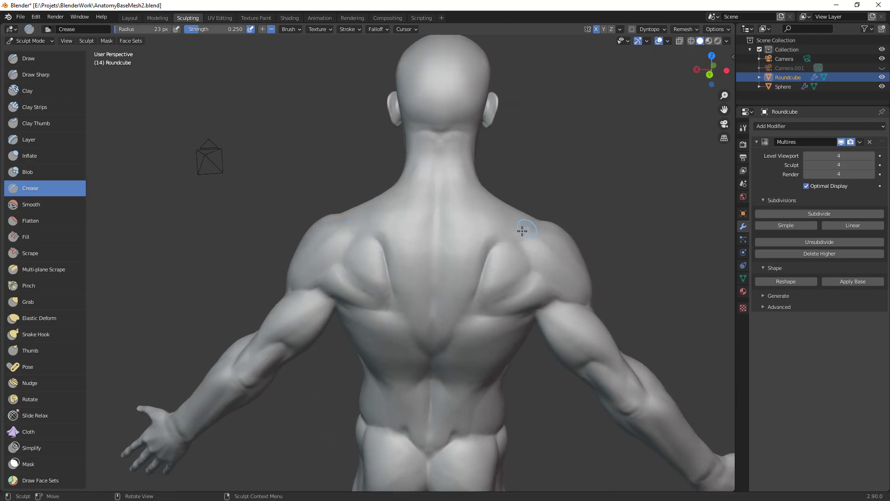
middle_drag(493, 246, 533, 252)
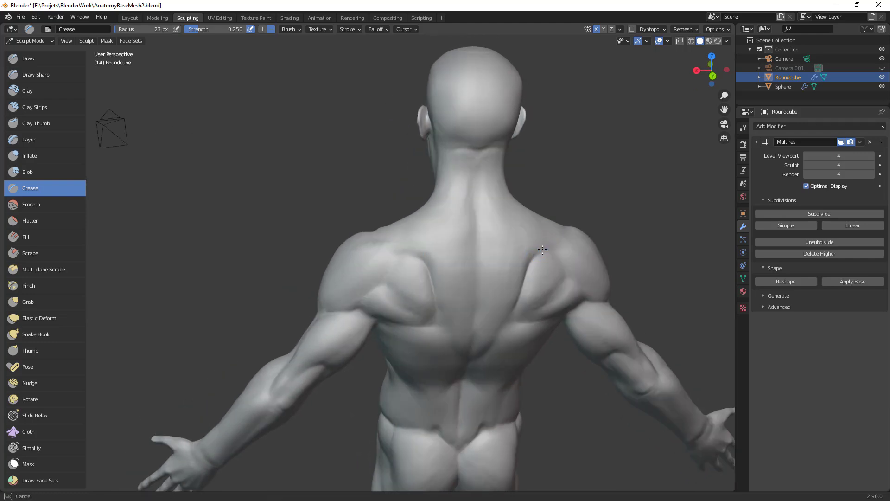
drag(566, 242, 544, 258)
drag(515, 300, 520, 293)
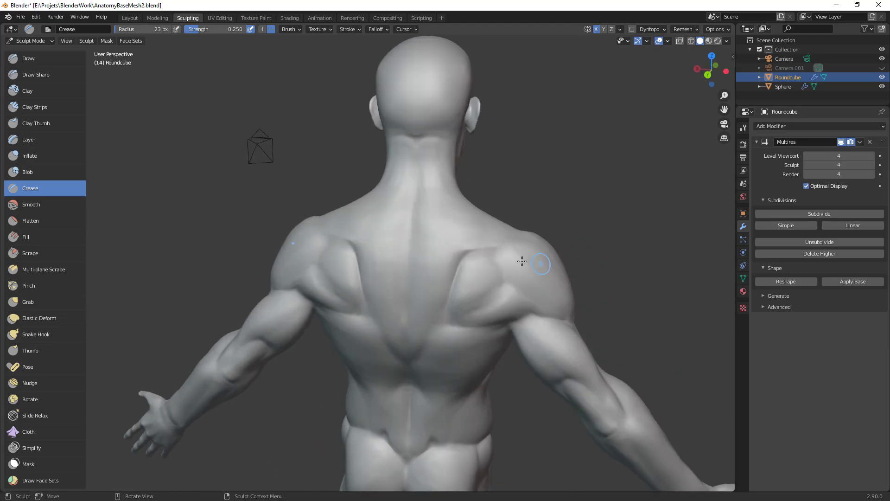
Step: Carve a diamond-shaped outline at the base of the neck and deepen the upper spine line with Crease at 25 px
key(f)
click(419, 179)
key(f)
click(417, 159)
mouse_move(418, 163)
mouse_down()
mouse_move(417, 194)
mouse_move(413, 183)
mouse_move(422, 189)
mouse_up()
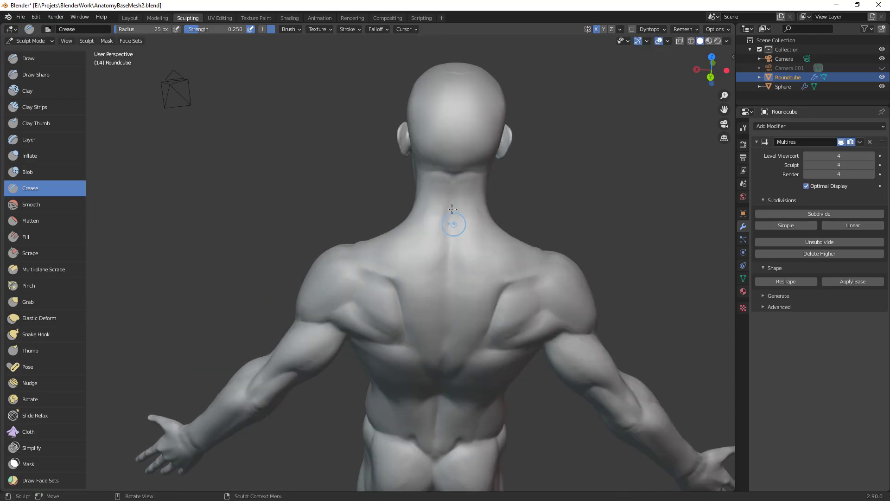
drag(454, 207, 450, 226)
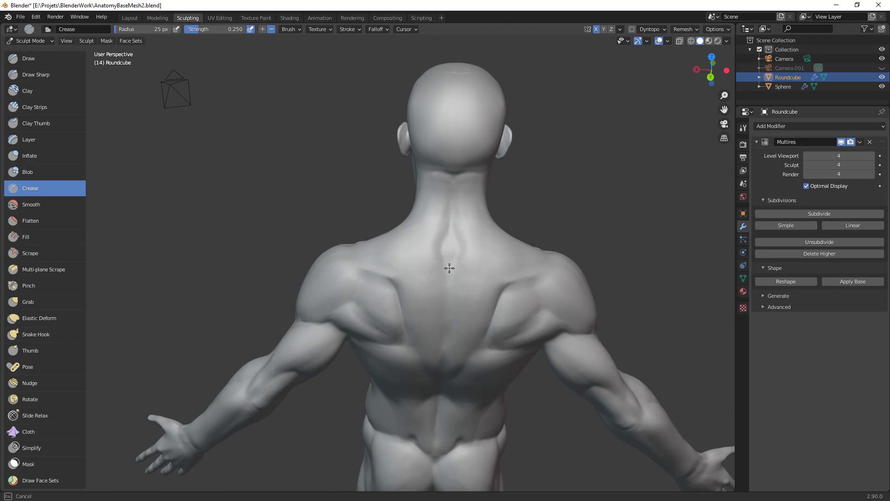
mouse_move(450, 203)
mouse_down()
mouse_move(447, 305)
mouse_move(449, 292)
mouse_up()
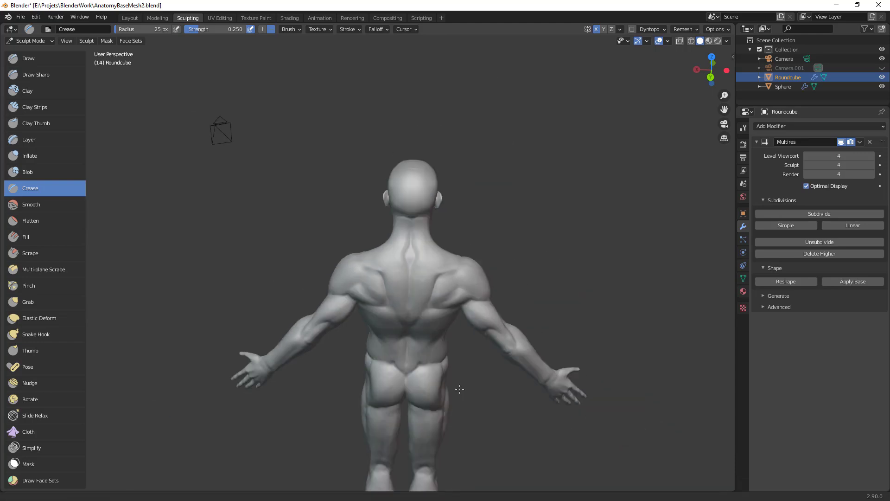
Step: Adjust the trapezius and the shape at the base of the neck with the Grab brush
middle_drag(460, 389, 504, 338)
scroll(506, 334, up, 2)
key(g)
key(f)
click(501, 202)
drag(485, 203, 477, 201)
mouse_move(507, 208)
middle_down()
mouse_move(455, 218)
mouse_move(479, 231)
middle_up()
scroll(479, 230, up, 2)
key(f)
click(446, 221)
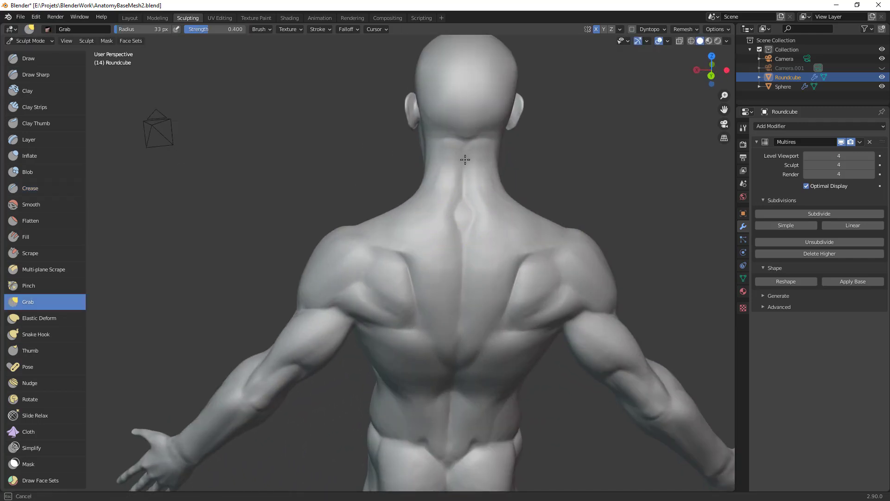
Step: Build up the upper back beside the spine below the neck base with Clay Strips at a 32 px radius
key(shift+c)
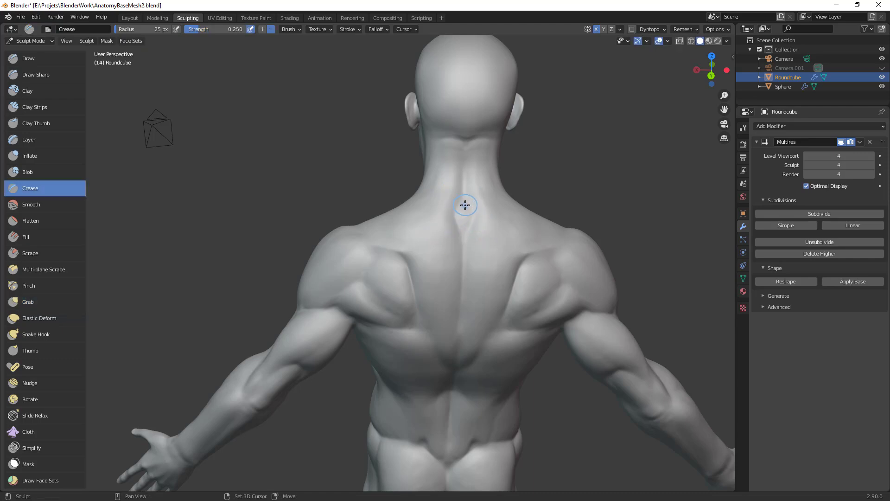
key(c)
key(f)
click(459, 214)
drag(447, 230, 460, 240)
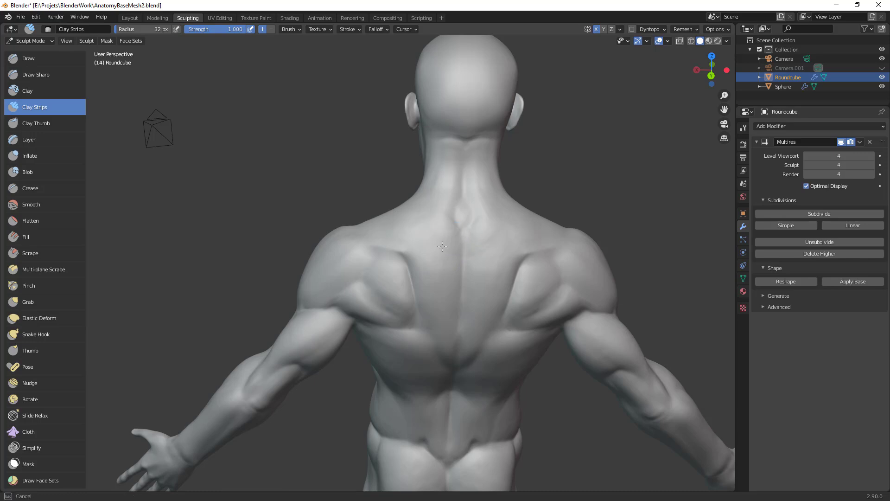
click(463, 255)
Step: Sculpt the vertical muscles at the back of the neck below the skull with Clay Strips, reducing the radius to 25 px
key(f)
click(507, 253)
key(f)
click(451, 150)
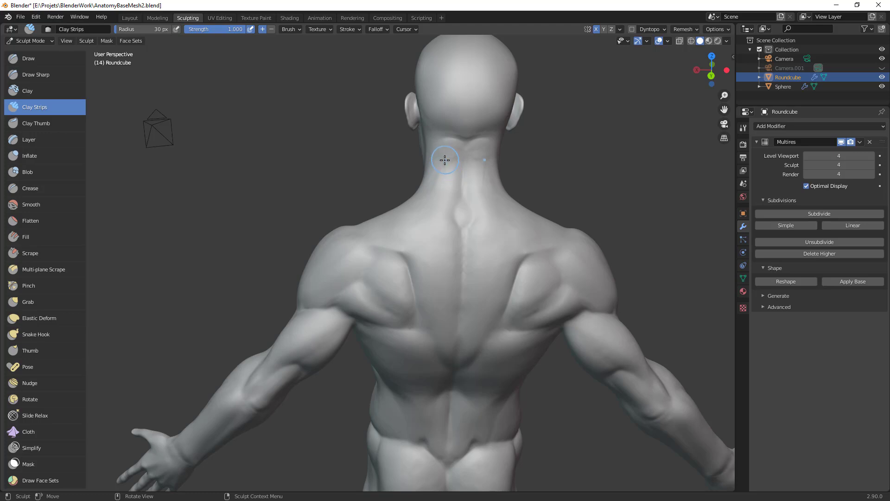
mouse_move(444, 143)
middle_down()
mouse_move(455, 167)
mouse_move(451, 196)
middle_up()
key(f)
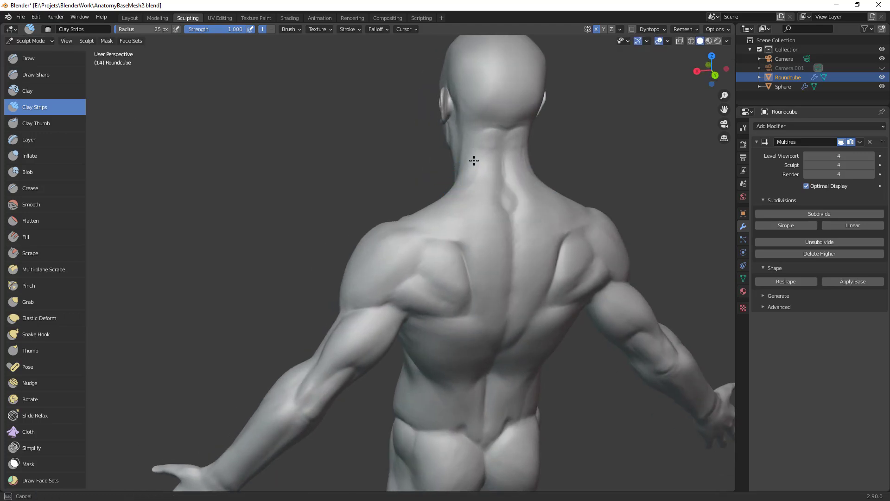
mouse_move(480, 136)
mouse_down()
mouse_move(457, 195)
mouse_move(473, 185)
mouse_move(463, 201)
mouse_up()
mouse_move(491, 166)
shift+middle_down()
mouse_move(483, 205)
mouse_move(515, 204)
mouse_move(576, 109)
mouse_move(562, 175)
shift+middle_up()
Step: Define the trapezius and side neck muscles from behind the ear to the shoulder with Clay Strips at a 33 px radius
key(f)
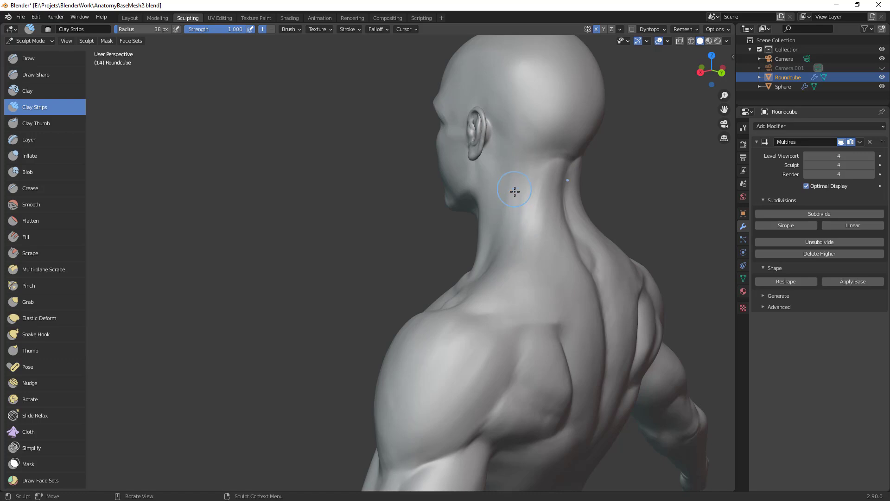
click(516, 214)
key(f)
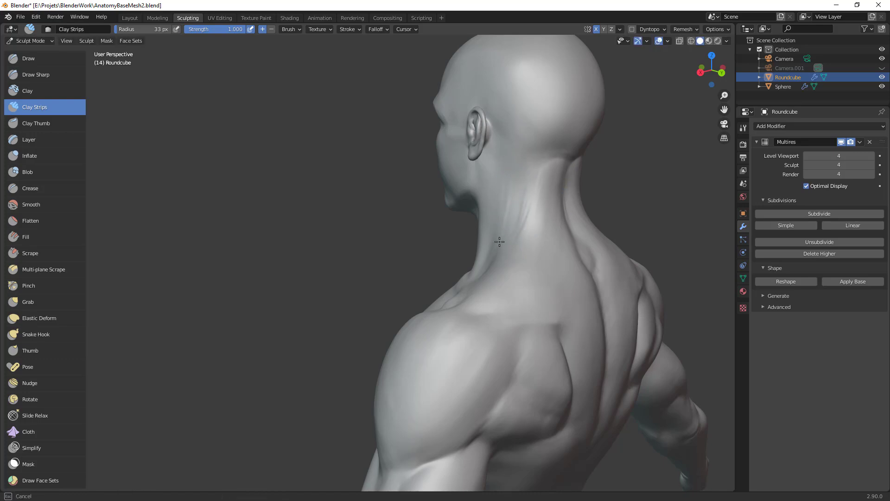
click(508, 191)
middle_drag(530, 202, 537, 232)
key(f)
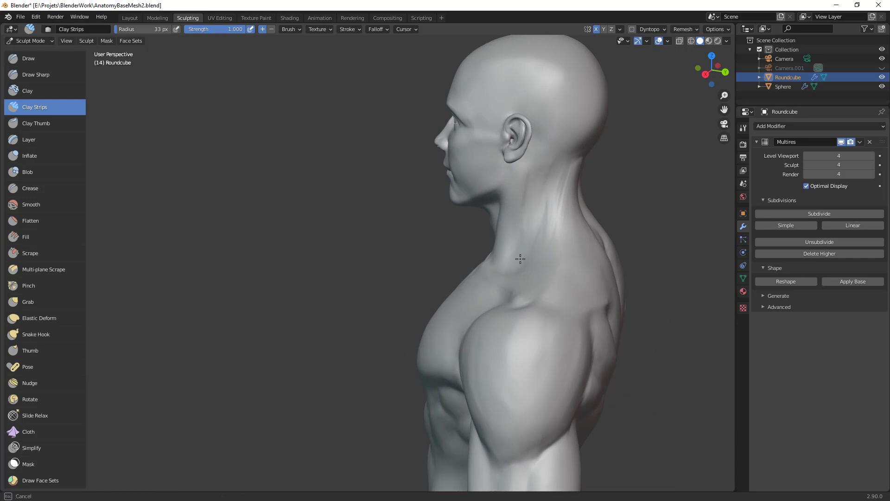
drag(548, 162, 557, 162)
middle_drag(590, 158, 570, 180)
drag(513, 185, 521, 203)
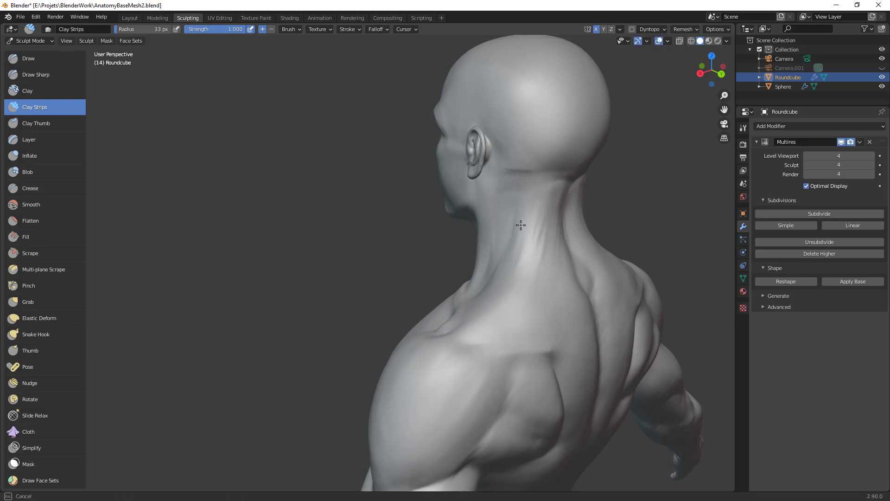
Step: Reshape the neck's outline below the skull with the Grab brush at a 91 px radius
ctrl+middle_drag(594, 218, 588, 278)
middle_drag(589, 278, 492, 259)
mouse_move(418, 251)
ctrl+middle_down()
mouse_move(366, 201)
mouse_move(403, 193)
ctrl+middle_up()
key(g)
drag(406, 183, 408, 197)
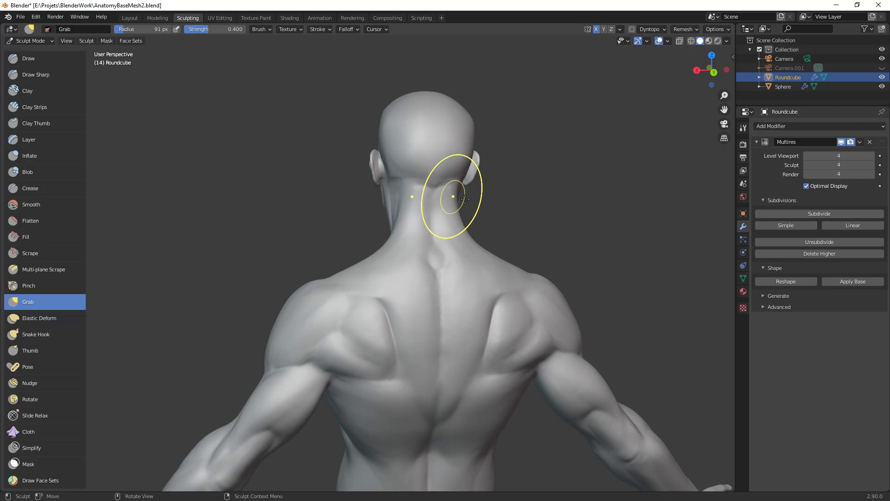
Step: Refine the sides of the neck beneath the skull with Grab at a 67 px radius
middle_drag(503, 214, 484, 219)
key(f)
click(475, 219)
key(f)
click(410, 197)
middle_drag(410, 197, 404, 200)
key(f)
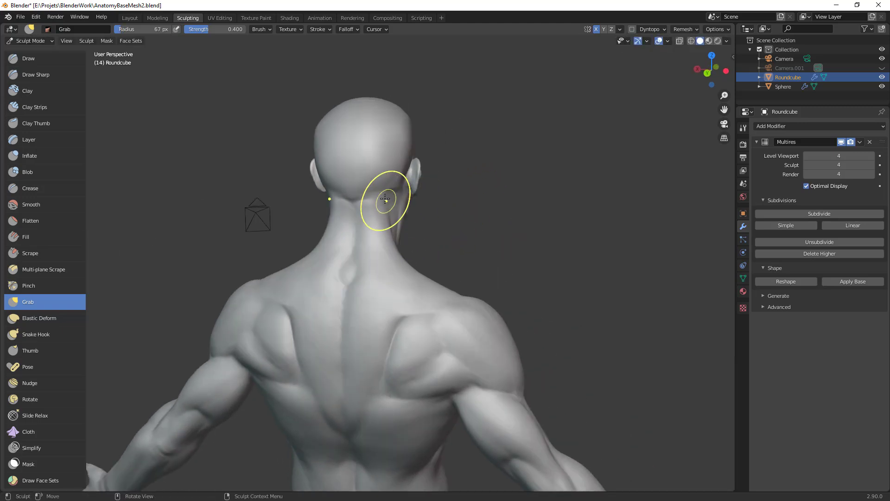
click(409, 199)
Step: Raise the trapezius slope between the neck and shoulder with Grab at a 76 px radius
ctrl+alt+drag(436, 272, 420, 220)
key(f)
click(388, 258)
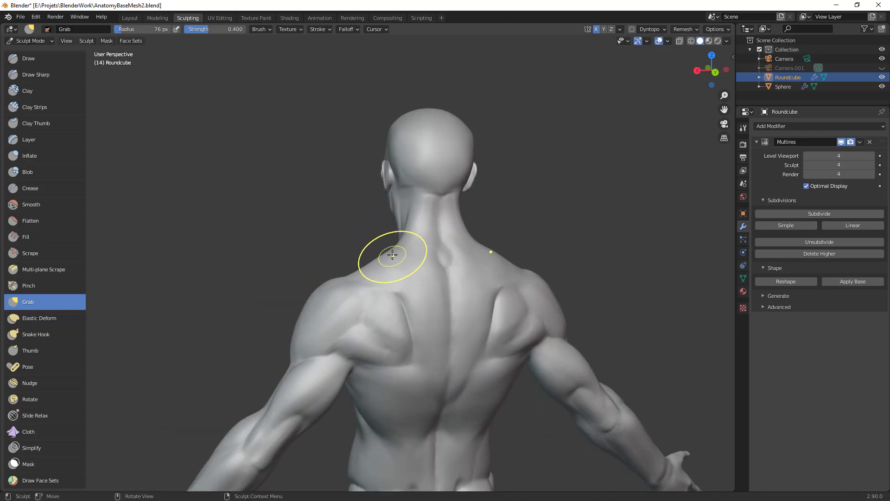
mouse_move(371, 272)
mouse_down()
mouse_move(366, 267)
mouse_move(399, 249)
mouse_up()
drag(402, 245, 404, 241)
middle_drag(530, 213, 368, 280)
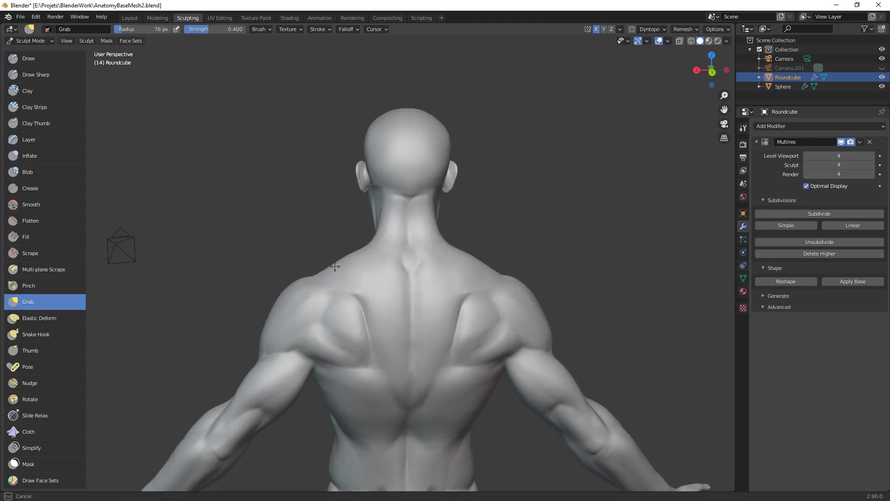
drag(332, 270, 340, 259)
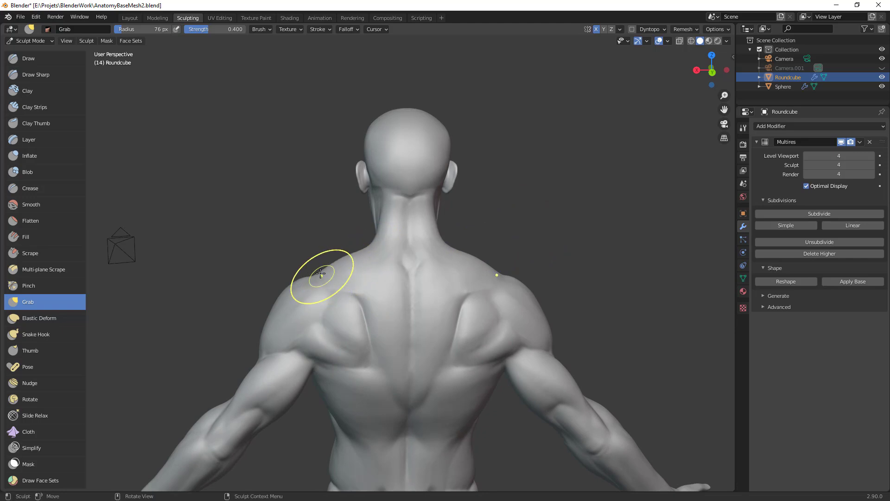
Step: Show the figure's head and torso in the front orthographic view
ctrl+middle_drag(471, 225, 642, 295)
ctrl+middle_drag(519, 292, 525, 261)
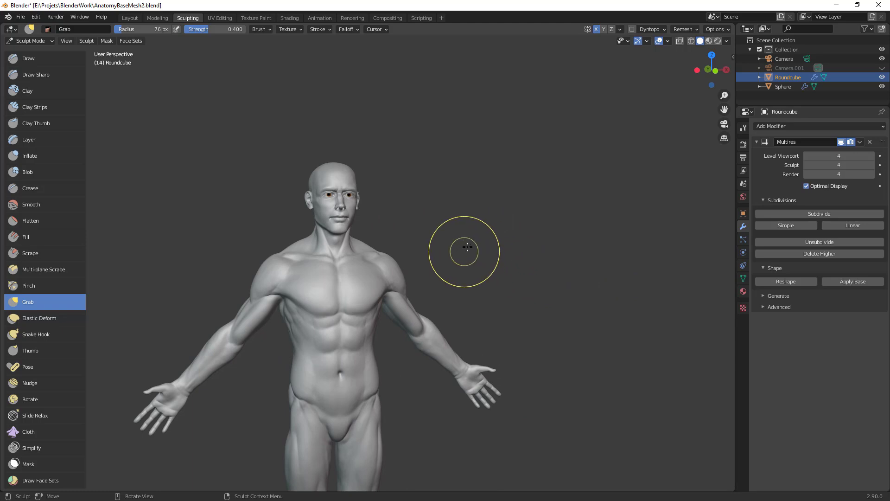
middle_drag(485, 240, 456, 239)
ctrl+middle_drag(456, 240, 461, 215)
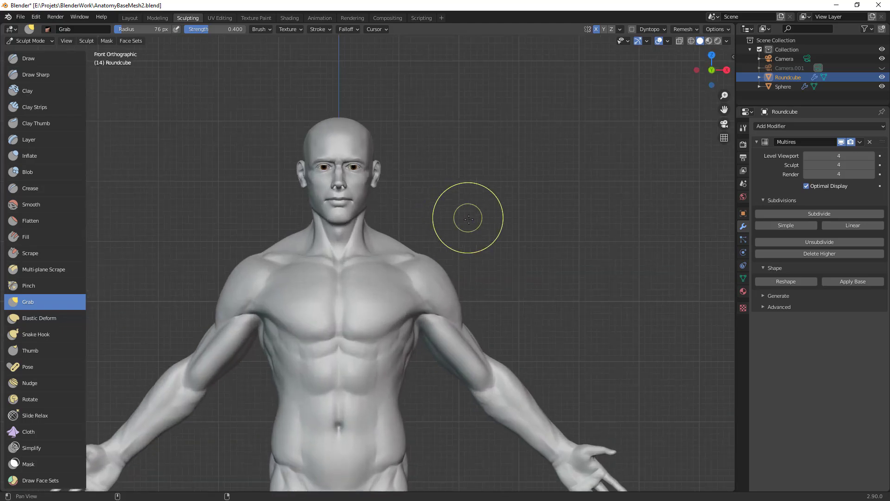
Step: Refine the slope between the neck and shoulder with the Grab brush and set its radius to 121 px
alt+shift+drag(501, 233, 630, 201)
key(f)
click(410, 246)
drag(359, 248, 386, 224)
ctrl+alt+drag(557, 206, 557, 278)
mouse_move(436, 320)
alt+mouse_down()
mouse_move(593, 324)
mouse_move(507, 315)
mouse_move(584, 314)
alt+mouse_up()
mouse_move(556, 296)
ctrl+alt+mouse_down()
mouse_move(509, 211)
mouse_move(479, 216)
ctrl+alt+mouse_up()
key(f)
click(540, 223)
middle_drag(482, 250, 543, 248)
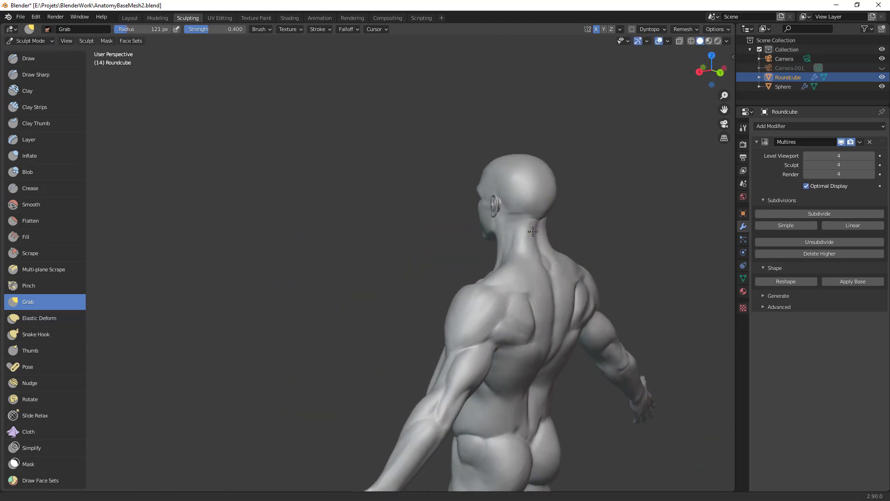
Step: Build up the side of the neck behind the ear with the Clay Strips brush at a 28 px radius
scroll(571, 209, up, 4)
mouse_move(601, 231)
shift+middle_down()
mouse_move(528, 221)
mouse_move(642, 234)
shift+middle_up()
scroll(531, 222, up, 2)
key(f)
click(497, 243)
scroll(531, 180, up, 3)
shift+middle_drag(531, 181, 485, 258)
key(c)
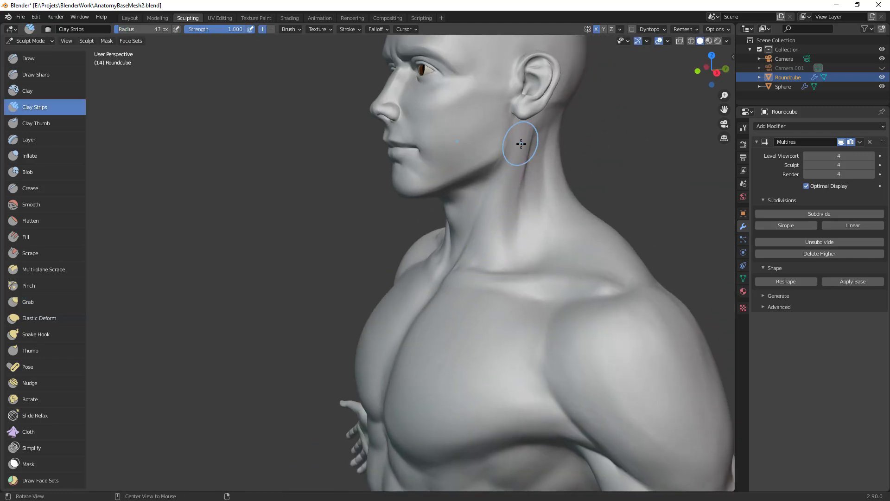
middle_drag(546, 127, 475, 164)
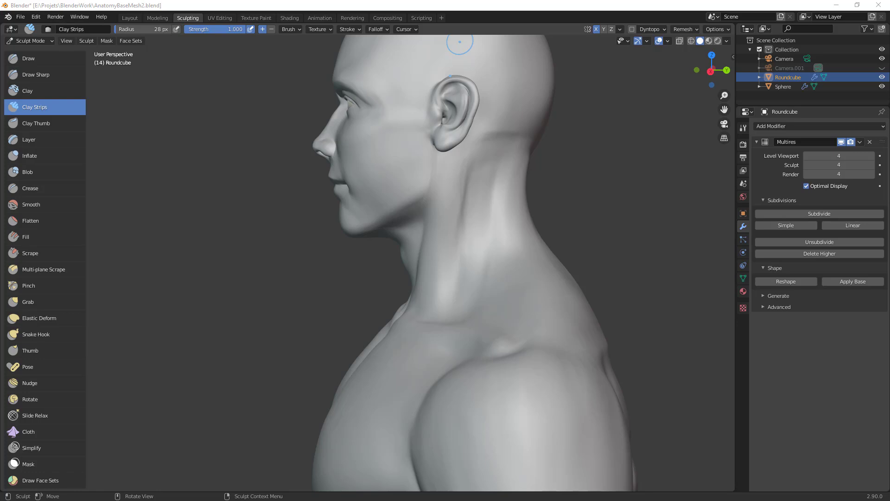
drag(494, 146, 488, 135)
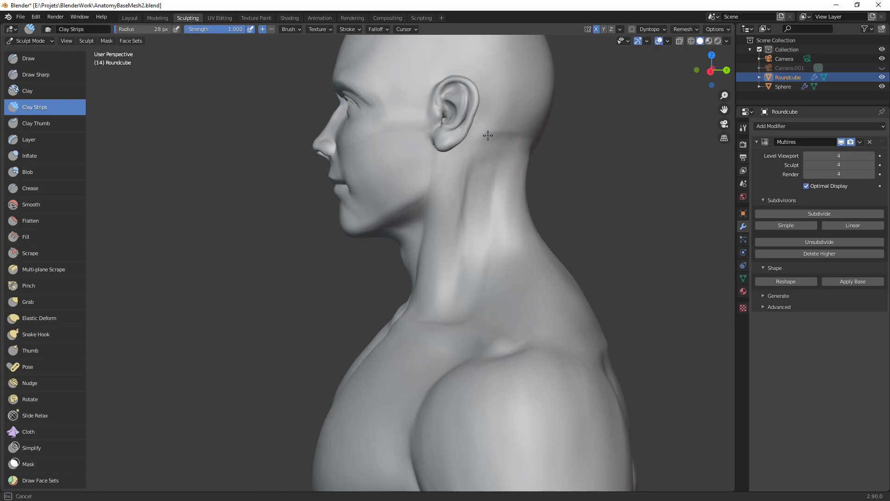
Step: Define the neck muscle running down from behind the ear with Clay Strips at a 31 px radius
key(f)
click(472, 166)
drag(479, 159, 490, 145)
click(454, 228)
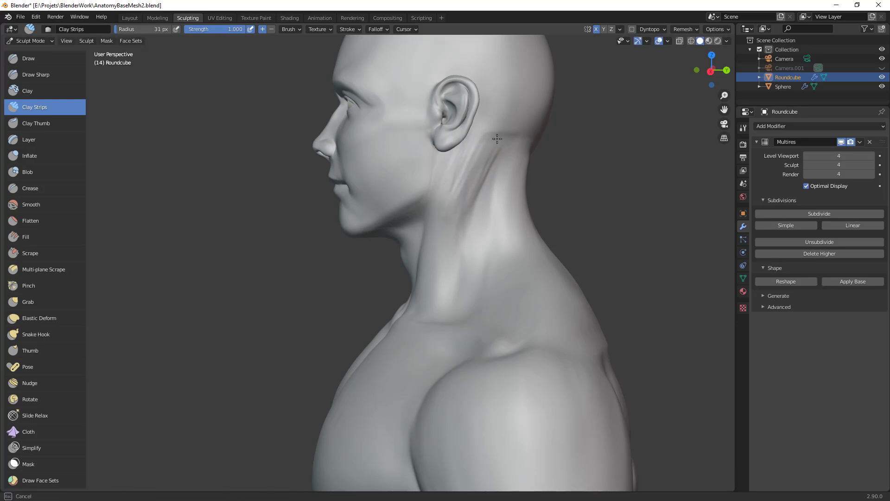
Step: Extend the side neck muscle down toward the collarbone with Clay Strips at a 26 px radius
middle_drag(455, 191, 502, 204)
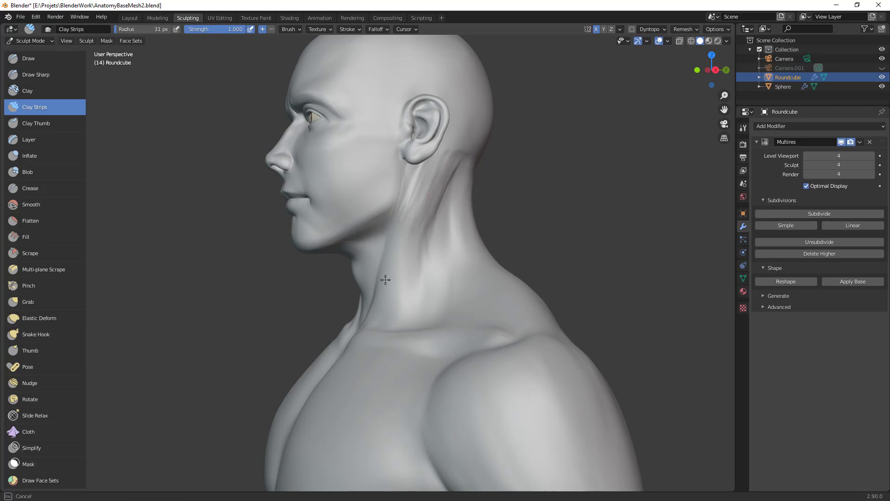
middle_drag(414, 195, 328, 258)
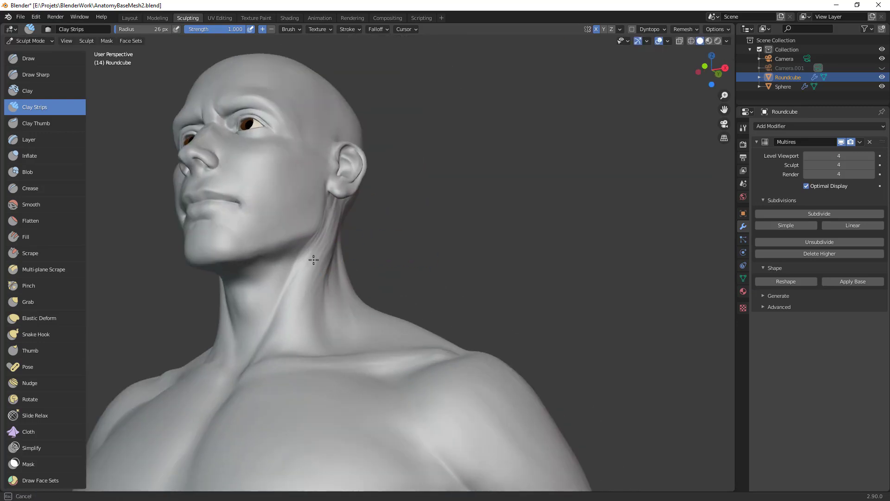
click(267, 346)
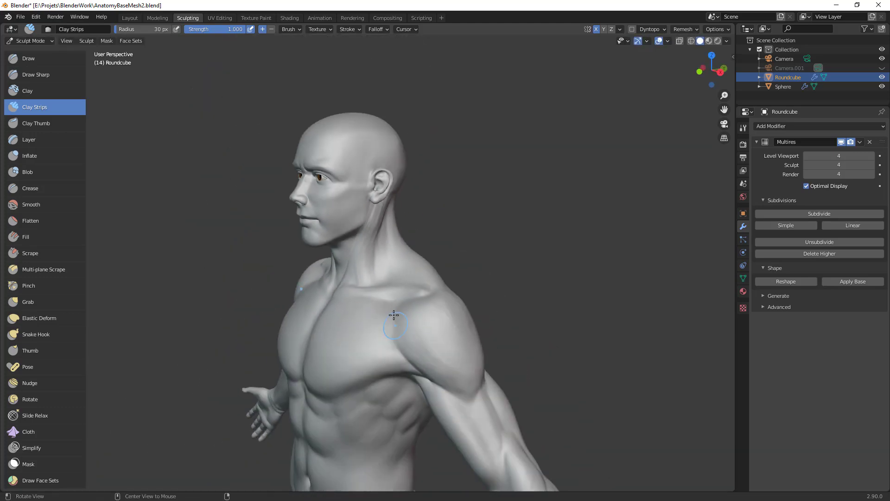
middle_drag(408, 260, 408, 239)
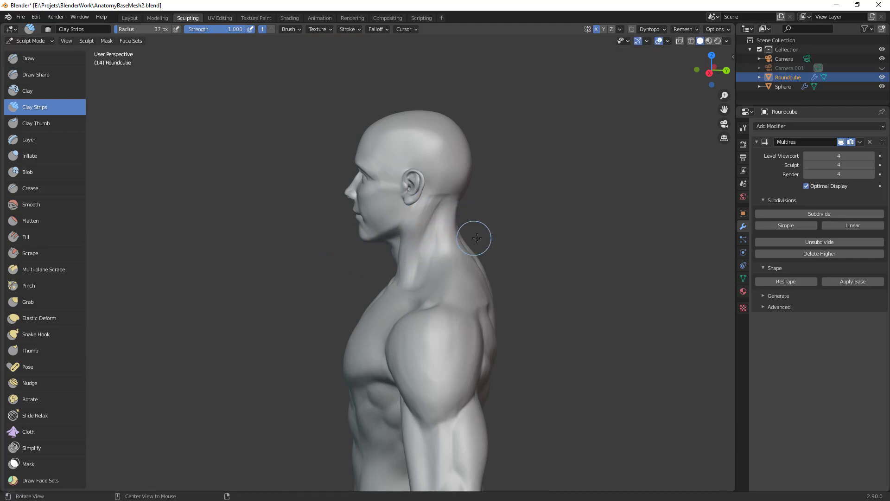
Step: Reshape the neck's profile in the right orthographic view with the Grab brush
key(KP_3)
scroll(400, 243, up, 3)
key(g)
key(f)
click(443, 245)
drag(405, 250, 427, 219)
key(f)
click(467, 235)
drag(398, 316, 402, 303)
Step: Nudge the side neck muscle and the area beneath the skull with Grab, setting the radius to 59 px
key(f)
click(440, 298)
mouse_move(409, 263)
mouse_down()
mouse_move(410, 236)
mouse_move(408, 266)
mouse_up()
drag(478, 166, 474, 162)
key(f)
click(439, 246)
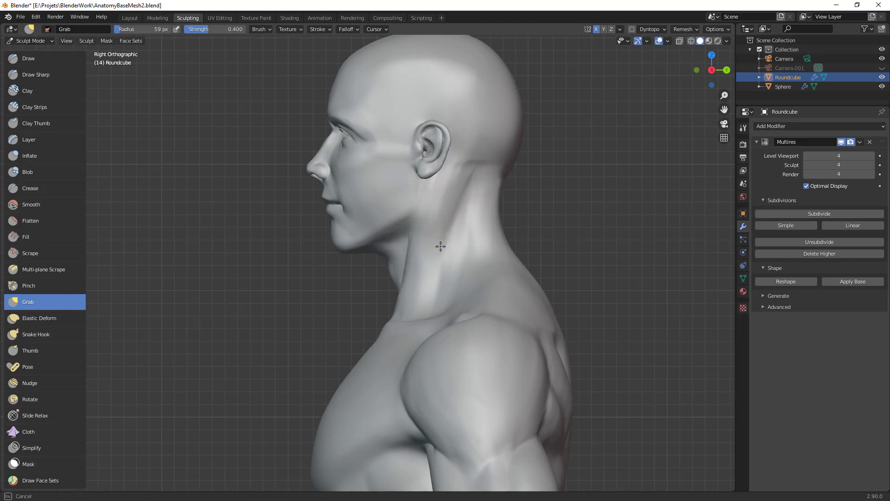
Step: Shift the edge of the neck muscle along the side of the neck with Grab
middle_drag(471, 220, 453, 241)
drag(466, 254, 455, 291)
key(f)
click(498, 267)
mouse_move(460, 256)
mouse_down()
mouse_move(464, 214)
mouse_move(523, 157)
mouse_up()
Step: Refine the neck muscle's attachment area behind the ear with short Grab strokes
key(f)
click(489, 212)
key(f)
click(520, 184)
drag(523, 157, 525, 129)
mouse_move(504, 185)
mouse_down()
mouse_move(500, 146)
mouse_move(528, 136)
mouse_move(525, 143)
mouse_up()
drag(525, 143, 523, 200)
drag(538, 97, 545, 104)
Step: Flatten the side neck muscle between the ear and collarbone with the Scrape brush at 26 px and 43 px radii
mouse_move(544, 108)
ctrl+middle_down()
mouse_move(539, 169)
mouse_move(663, 185)
ctrl+middle_up()
mouse_move(400, 253)
ctrl+middle_down()
mouse_move(429, 193)
mouse_move(463, 190)
mouse_move(408, 209)
ctrl+middle_up()
key(shift+t)
key(f)
click(404, 196)
key(f)
click(394, 227)
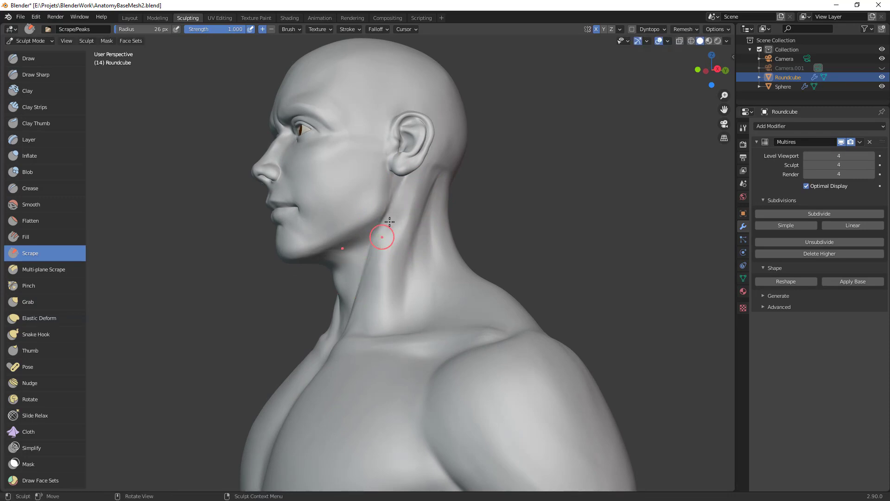
middle_drag(358, 308, 379, 243)
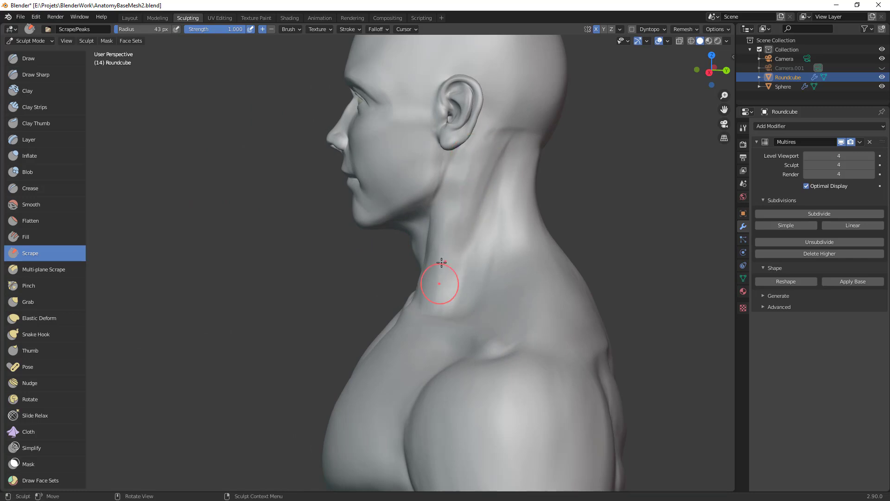
middle_drag(473, 233, 477, 218)
Step: Adjust the neck surface behind the jaw and below the ear with Grab, starting at a 46 px radius
key(g)
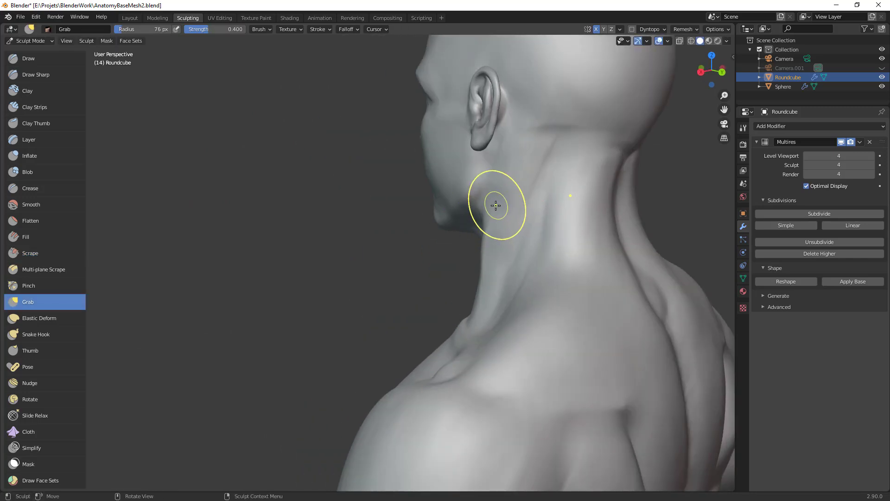
click(486, 218)
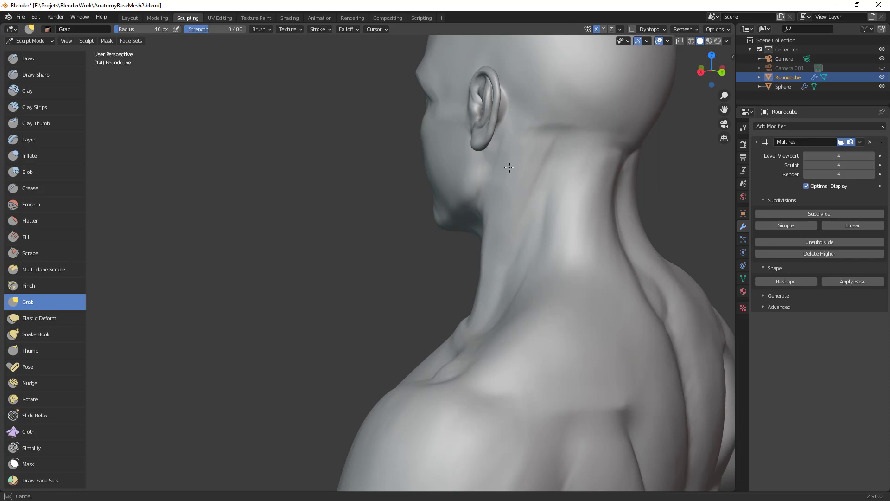
ctrl+alt+drag(589, 188, 556, 366)
alt+drag(431, 343, 536, 300)
alt+drag(464, 300, 514, 297)
mouse_move(355, 300)
alt+shift+mouse_down()
mouse_move(530, 255)
mouse_move(533, 232)
alt+shift+mouse_up()
key(f)
click(538, 170)
drag(503, 180, 490, 189)
Step: Reshape the neck muscle under the corner of the jaw with Grab at a 73 px radius
mouse_move(449, 214)
shift+middle_down()
mouse_move(464, 283)
mouse_move(455, 201)
shift+middle_up()
mouse_move(390, 209)
middle_down()
mouse_move(435, 195)
mouse_move(382, 159)
middle_up()
key(f)
click(450, 201)
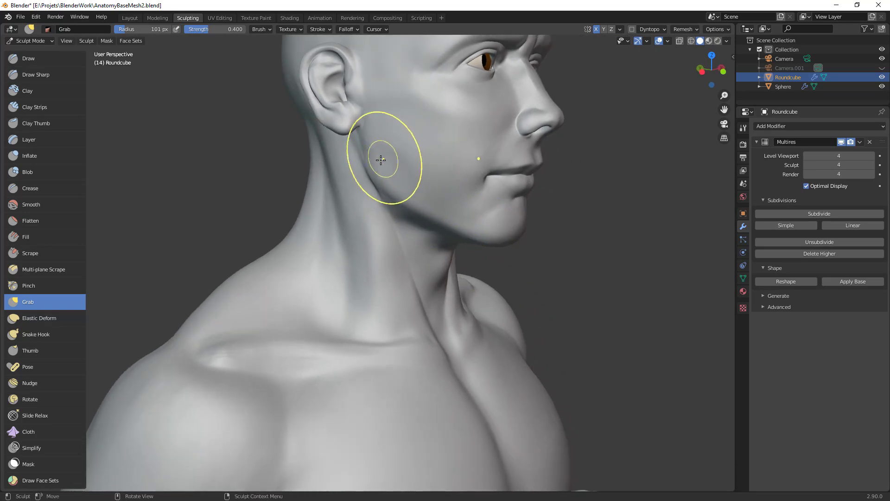
key(f)
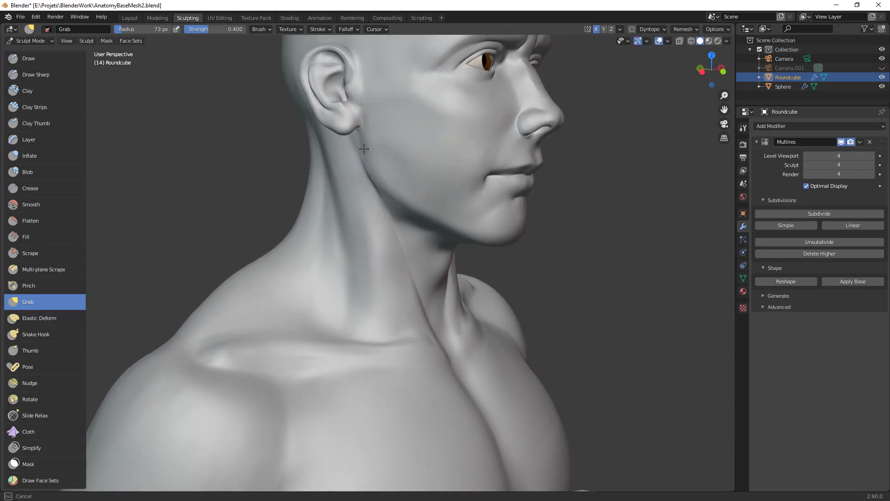
mouse_move(378, 195)
mouse_down()
mouse_move(403, 241)
mouse_move(361, 239)
mouse_up()
Step: Refine the back and side contours of the neck with Grab from several angles
key(f)
click(455, 242)
key(f)
click(326, 207)
drag(327, 208, 327, 149)
drag(354, 247, 355, 288)
mouse_move(355, 288)
middle_down()
mouse_move(388, 294)
mouse_move(423, 232)
middle_up()
drag(424, 233, 415, 227)
drag(433, 307, 434, 307)
Step: Adjust the contours between the neck base and shoulder with Grab, setting the brush radius to 71 px
scroll(469, 308, down, 5)
mouse_move(540, 310)
middle_down()
mouse_move(505, 311)
mouse_move(507, 298)
middle_up()
scroll(507, 298, up, 2)
key(f)
click(447, 304)
drag(441, 312, 445, 318)
key(f)
click(514, 292)
mouse_move(496, 288)
mouse_down()
mouse_move(494, 301)
mouse_move(503, 245)
mouse_move(468, 292)
mouse_move(440, 297)
mouse_up()
key(f)
click(490, 284)
mouse_move(464, 381)
ctrl+alt+mouse_down()
mouse_move(466, 415)
mouse_move(486, 314)
ctrl+alt+mouse_up()
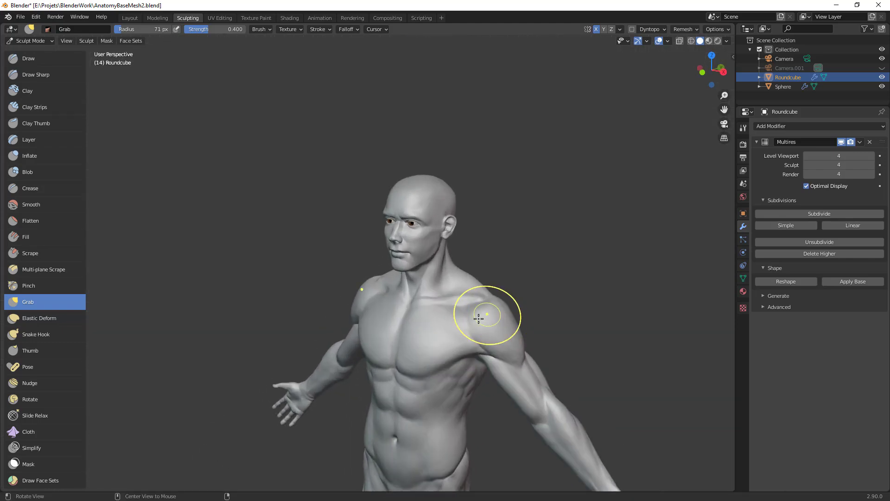
Step: Build up the trapezius at the side of the neck base with Clay Strips at a 36 px radius
middle_drag(487, 315, 483, 288)
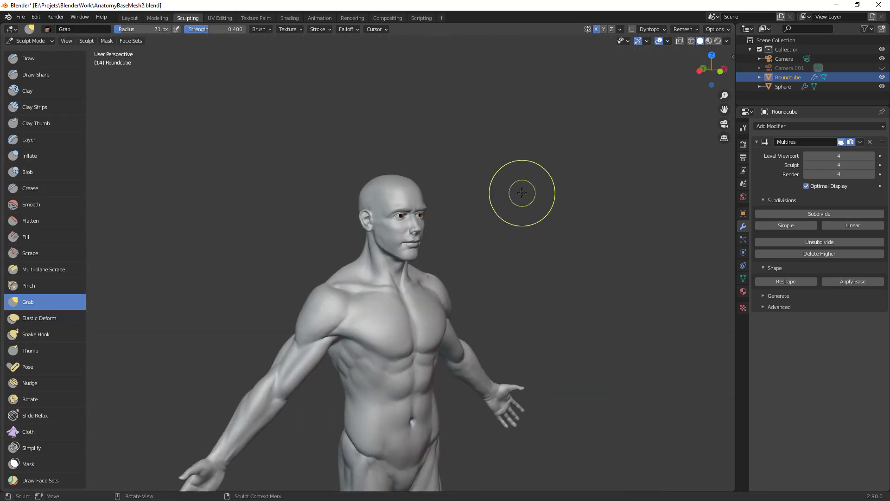
scroll(433, 255, up, 6)
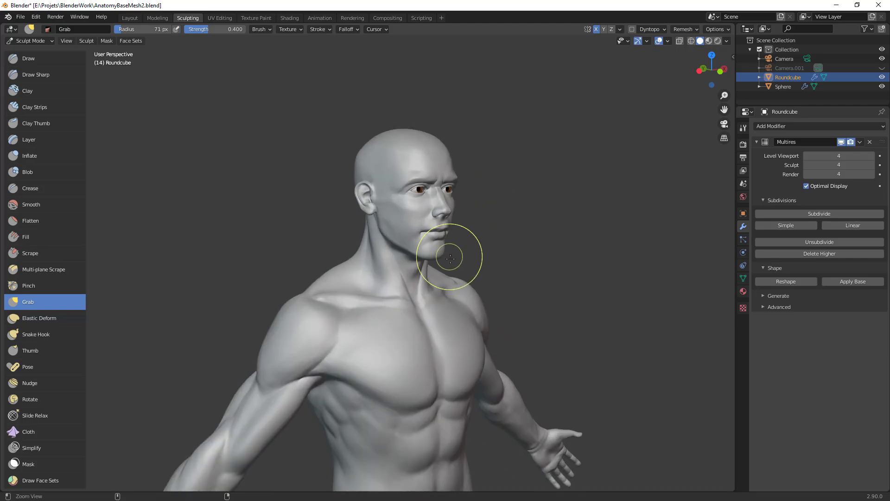
key(c)
key(f)
click(390, 263)
middle_drag(404, 284, 350, 251)
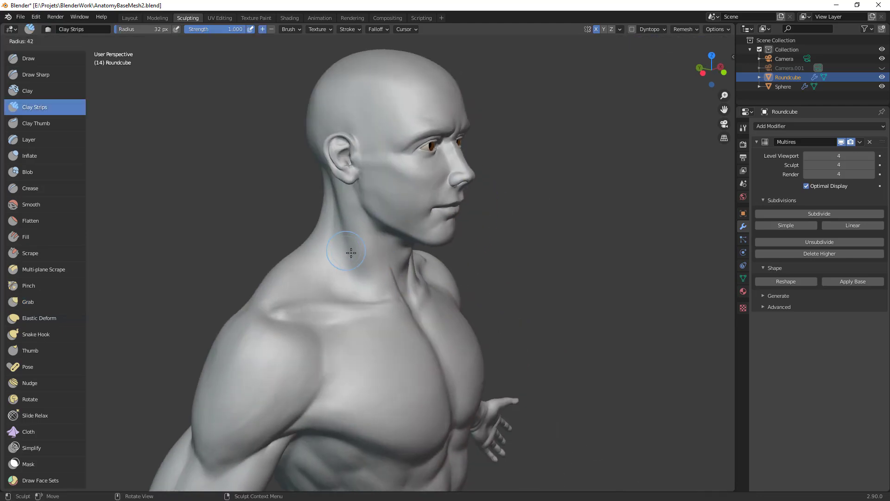
mouse_move(329, 256)
mouse_down()
mouse_move(341, 216)
mouse_move(345, 239)
mouse_up()
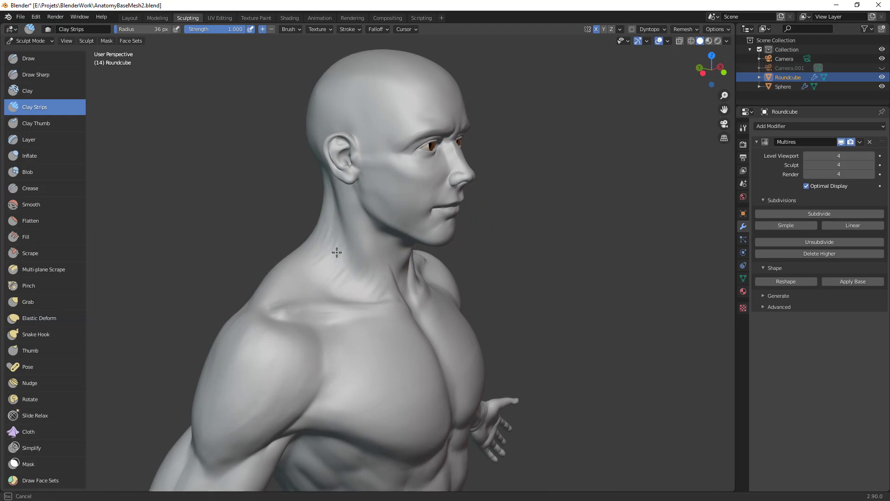
Step: Sculpt the throat and front neck muscles from below with Clay Strips at a 36 px radius
middle_drag(452, 284, 506, 251)
drag(460, 265, 461, 275)
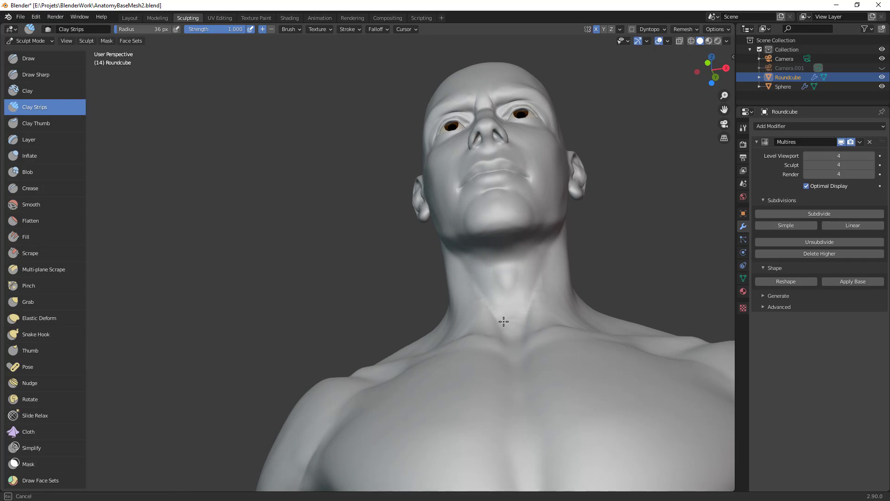
middle_drag(530, 314, 542, 288)
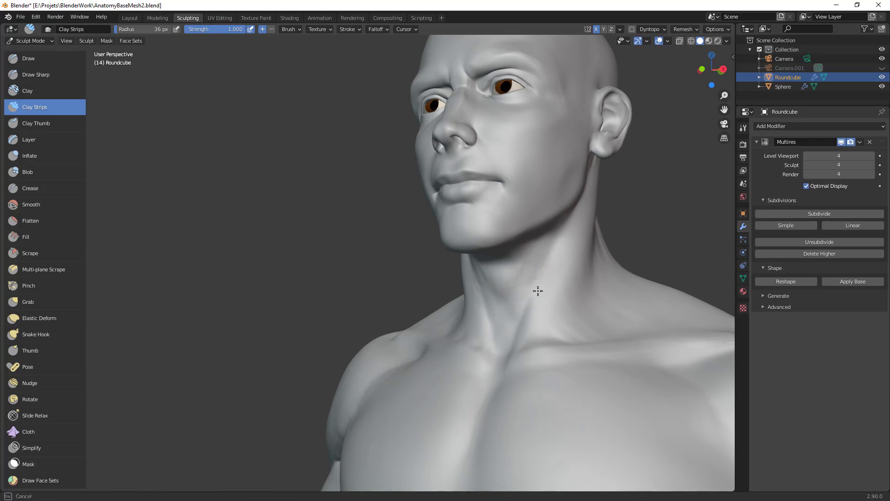
Step: Define the muscle attachments at the pit of the neck with Clay Strips at a 16 px radius
alt+drag(539, 311, 548, 341)
key(f)
click(498, 361)
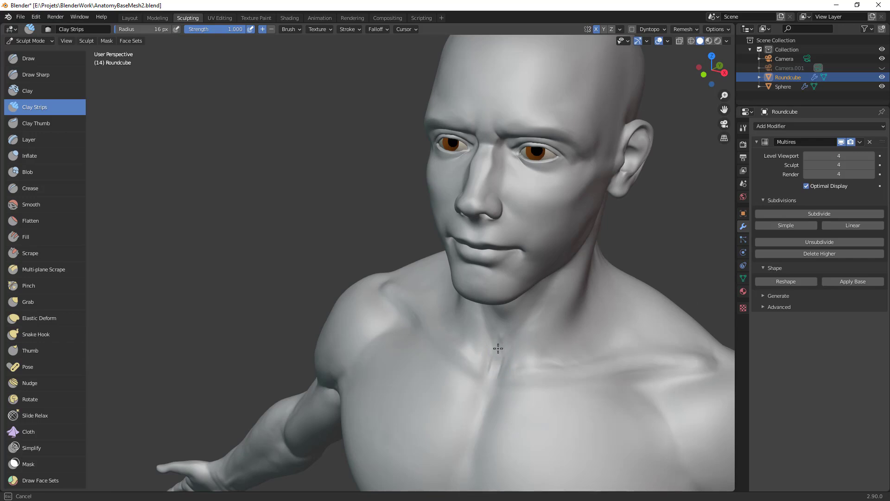
middle_drag(499, 357, 521, 348)
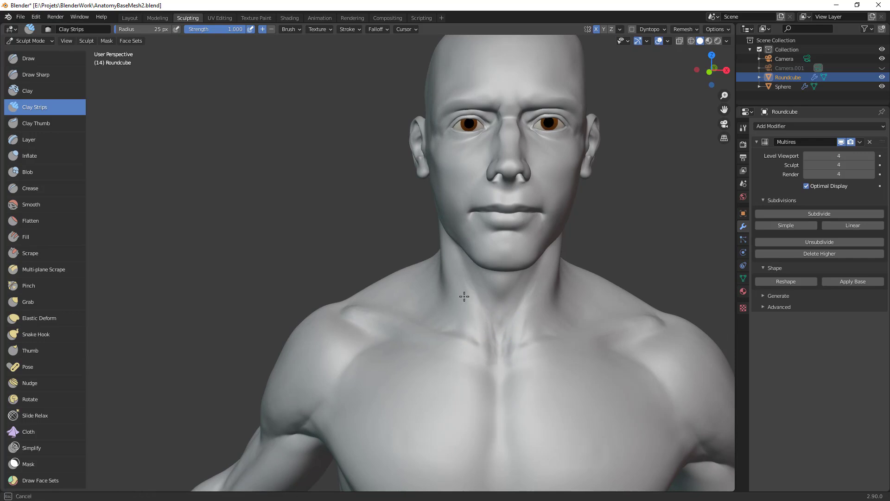
Step: Detail the inner ends of the collarbones and lower neck with Clay Strips at 25 px and 14 px radii
scroll(544, 322, down, 4)
middle_drag(485, 352, 428, 317)
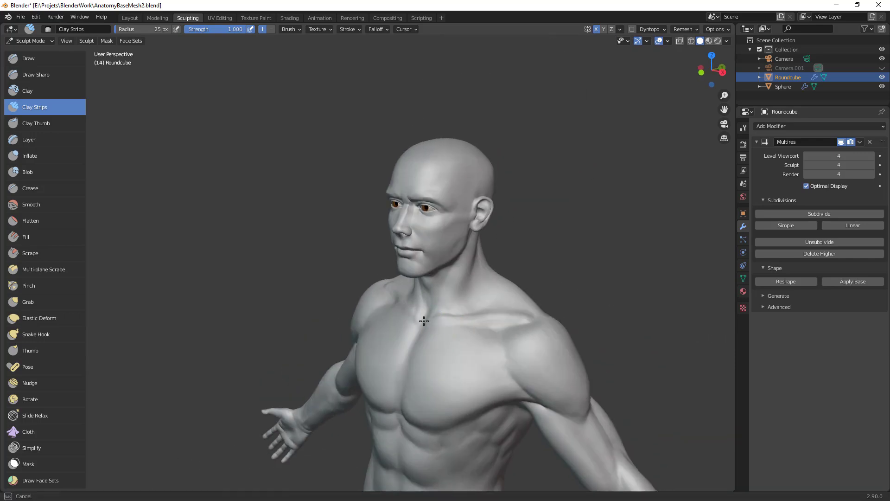
mouse_move(450, 288)
middle_down()
mouse_move(473, 276)
mouse_move(454, 326)
mouse_move(477, 320)
middle_up()
key(f)
click(447, 325)
scroll(506, 323, up, 2)
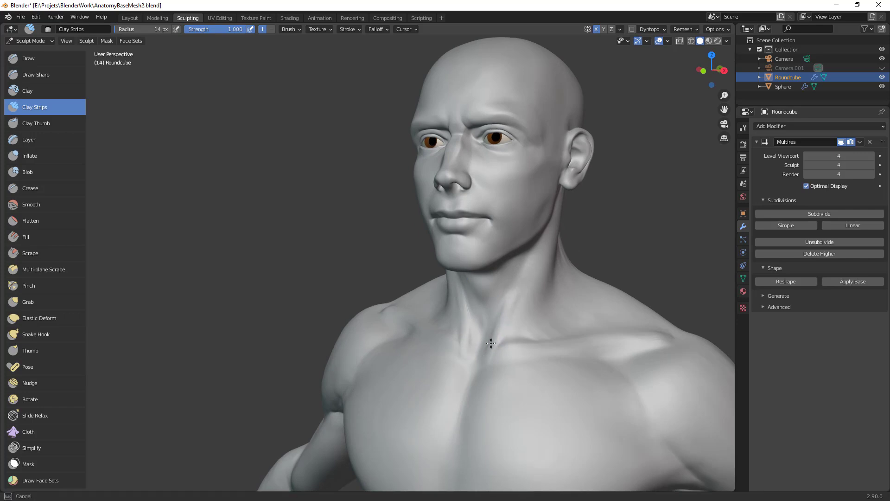
Step: Activate the Grab brush and show the whole figure in the front orthographic view
ctrl+middle_drag(582, 288, 582, 371)
middle_drag(390, 296, 478, 297)
ctrl+middle_drag(477, 301, 477, 260)
key(f)
click(435, 294)
key(g)
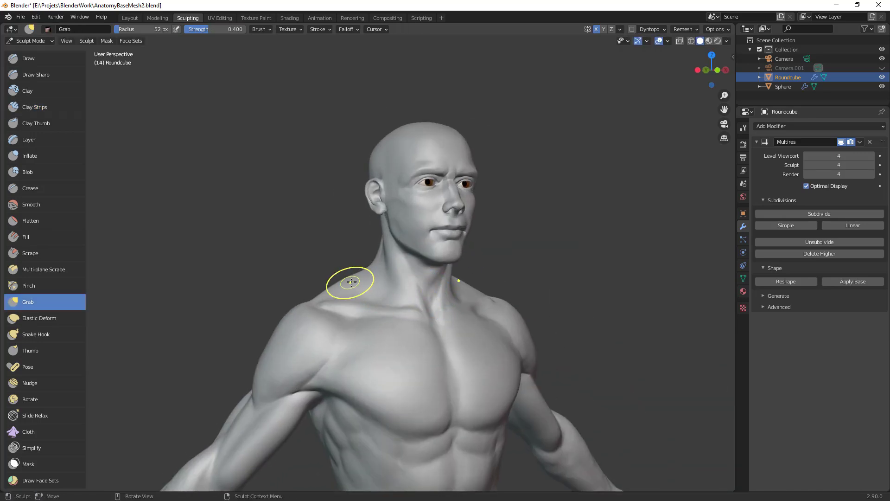
alt+middle_drag(502, 260, 492, 424)
scroll(491, 424, up, 2)
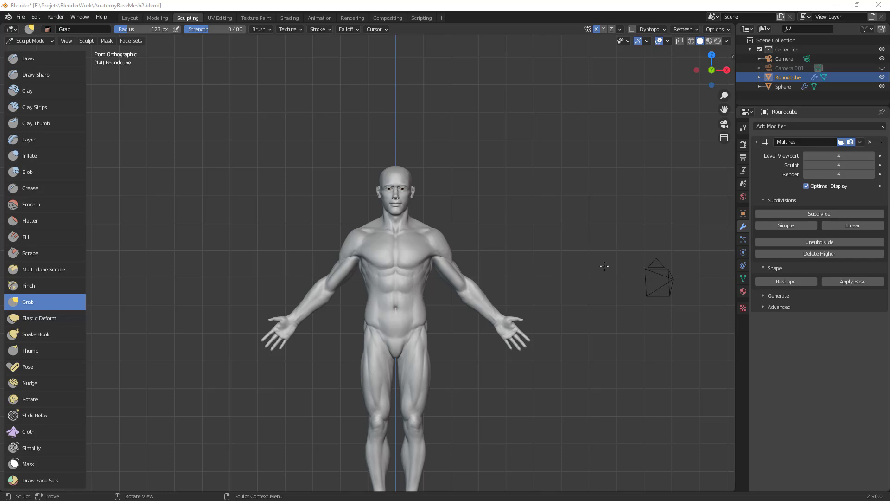
Step: Adjust the shoulder contours in the back orthographic view with Grab at a 155 px radius
mouse_move(622, 245)
alt+middle_down()
mouse_move(405, 257)
mouse_move(492, 258)
alt+middle_up()
ctrl+middle_drag(492, 258, 555, 224)
key(f)
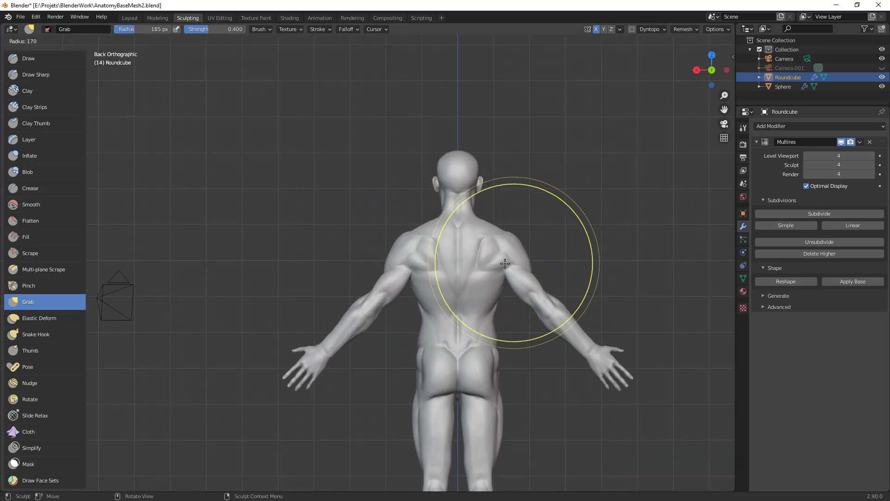
click(414, 254)
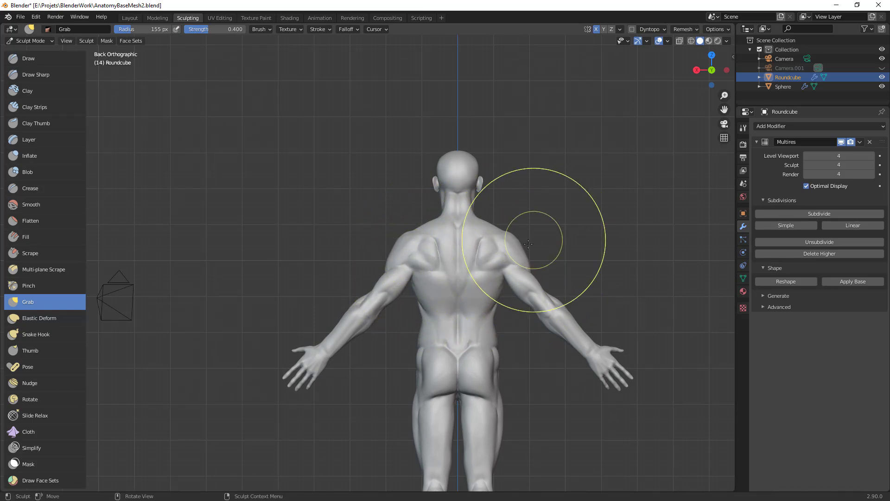
key(f)
click(467, 268)
Step: Reshape the shoulder blades and round their inner edges with Grab at 91 px and 60 px radii
shift+middle_drag(468, 268, 507, 245)
ctrl+middle_drag(508, 245, 503, 208)
key(f)
click(507, 216)
key(f)
click(490, 231)
drag(490, 233, 486, 231)
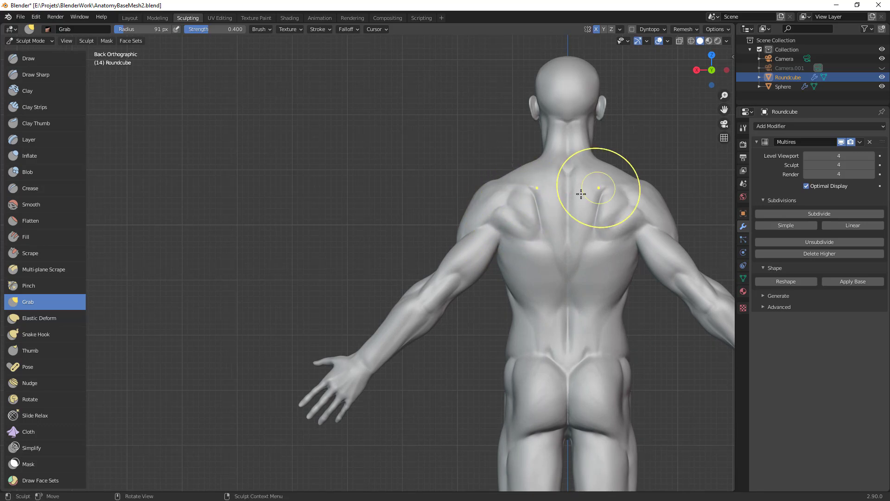
key(f)
click(546, 227)
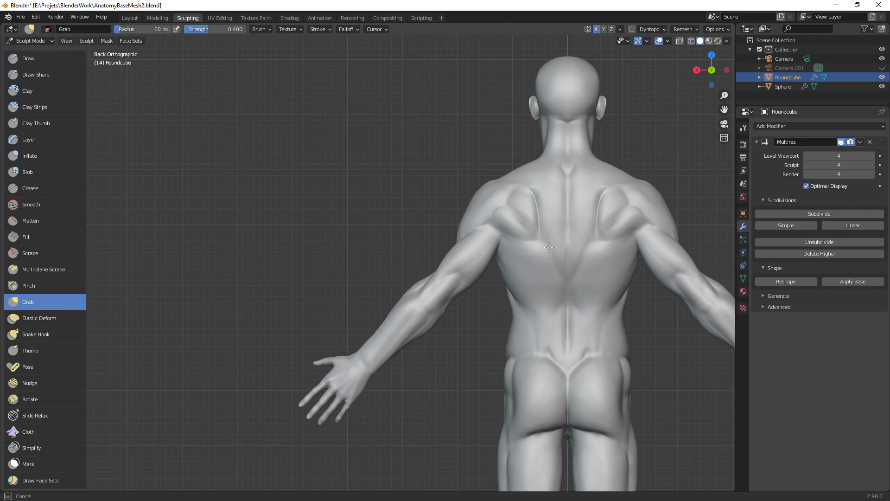
Step: Carve the lower trapezius edges between the shoulder blades and spine with the Crease brush at a 20 px radius
shift+middle_drag(617, 233, 511, 232)
key(shift+c)
key(f)
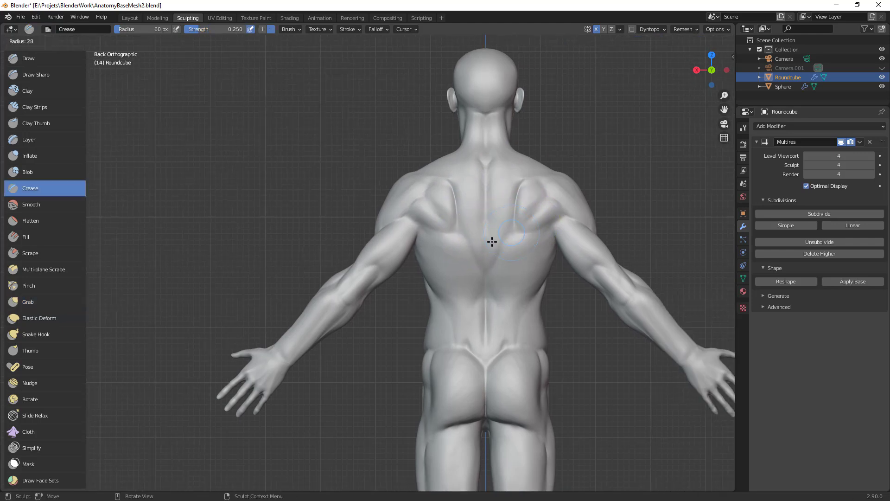
click(496, 258)
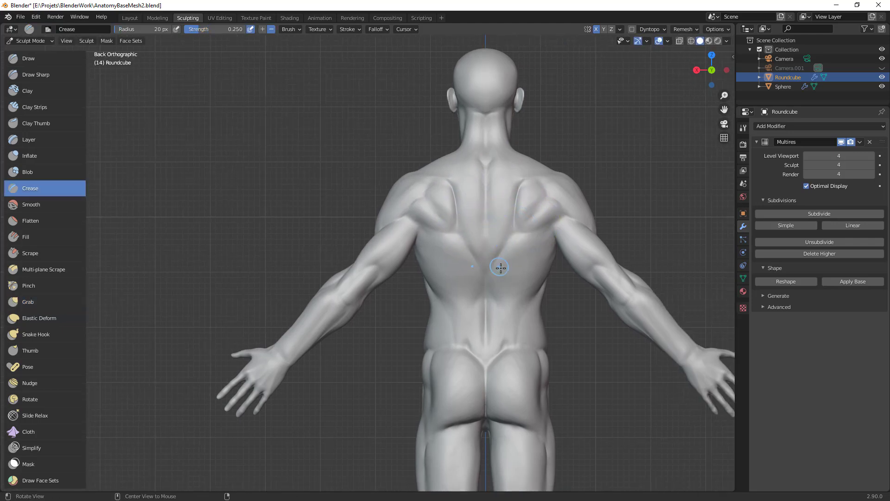
Step: Deepen the lower inner edges of the shoulder blades with the Crease brush at a 27 px radius
alt+drag(499, 266, 558, 244)
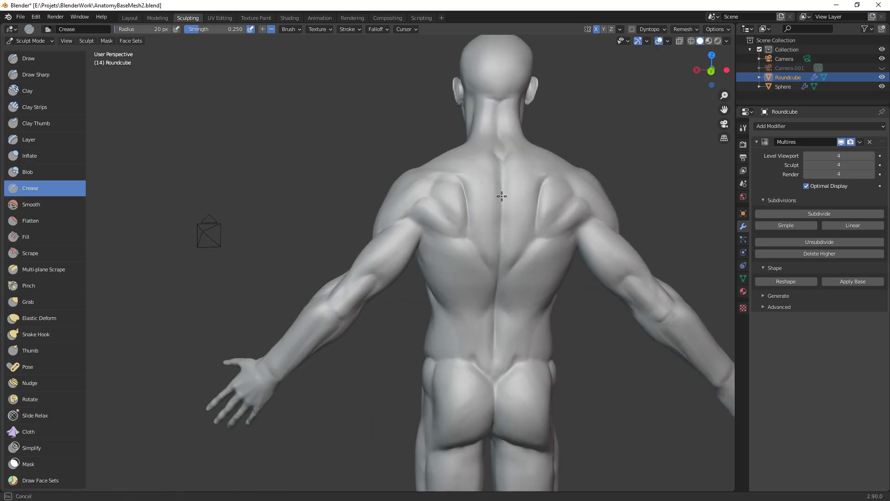
middle_drag(521, 173, 497, 189)
key(f)
click(508, 339)
middle_drag(508, 339, 559, 329)
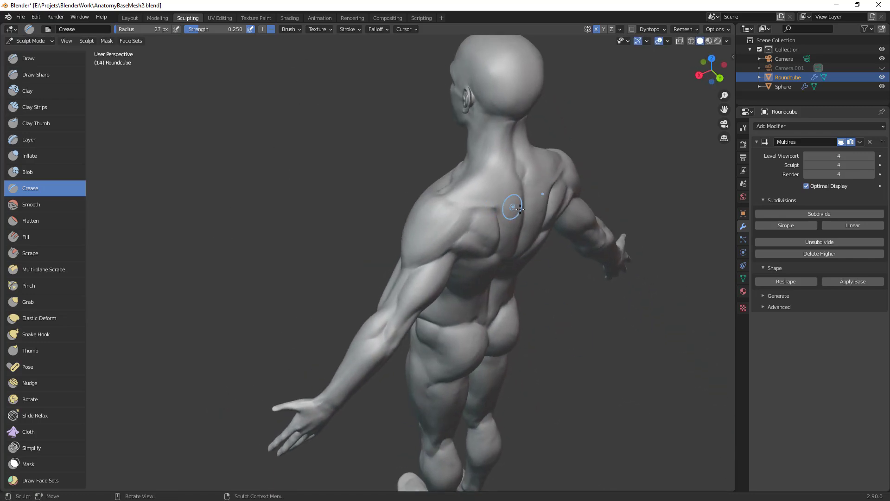
middle_drag(506, 205, 487, 213)
drag(474, 267, 474, 270)
Step: Flatten the rear deltoid surfaces beside the shoulder blades with the Scrape brush at a 32 px radius
key(shift+t)
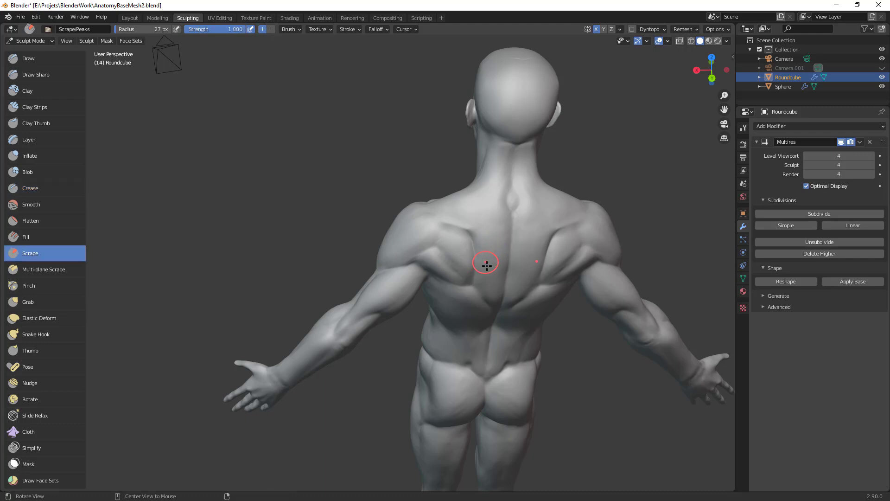
middle_drag(485, 260, 467, 218)
key(f)
click(467, 217)
mouse_move(454, 193)
mouse_down()
mouse_move(451, 200)
mouse_move(436, 188)
mouse_move(458, 215)
mouse_move(447, 221)
mouse_up()
mouse_move(483, 199)
middle_down()
mouse_move(510, 211)
mouse_move(473, 219)
mouse_move(499, 190)
middle_up()
Step: Define the grooves between the rear deltoids and shoulder blades with Clay Strips, reducing the radius from 32 px to 26 px
key(c)
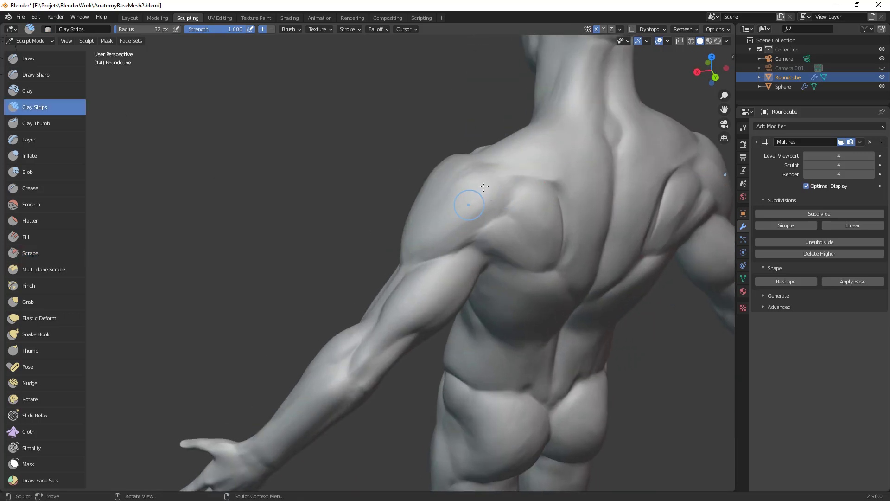
middle_drag(519, 214, 448, 201)
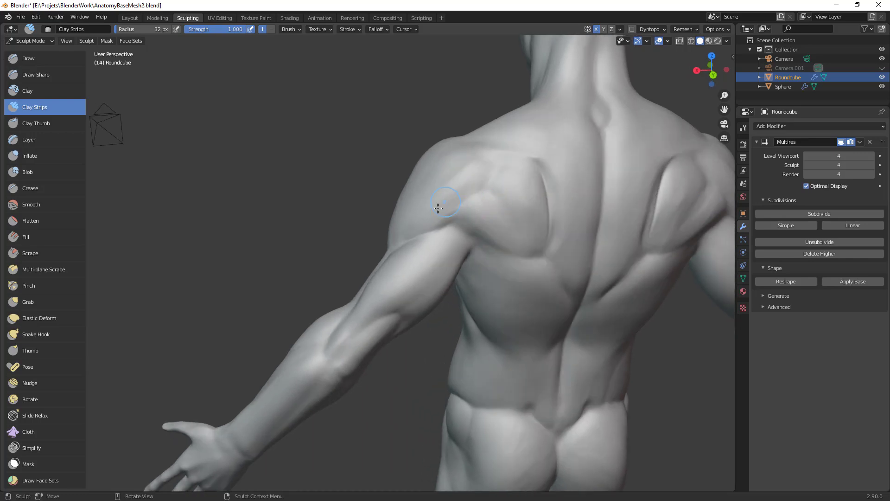
mouse_move(462, 196)
mouse_down()
mouse_move(456, 201)
mouse_move(497, 163)
mouse_move(426, 222)
mouse_up()
key(bracketleft)
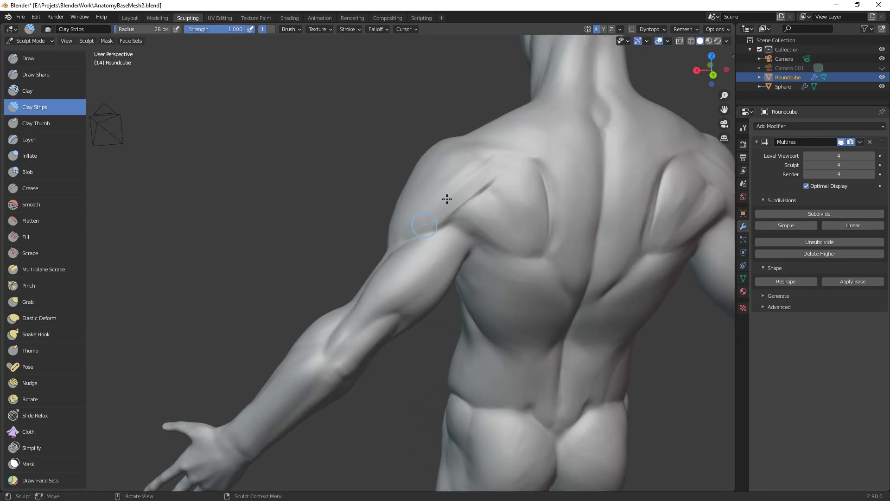
middle_drag(520, 162, 506, 192)
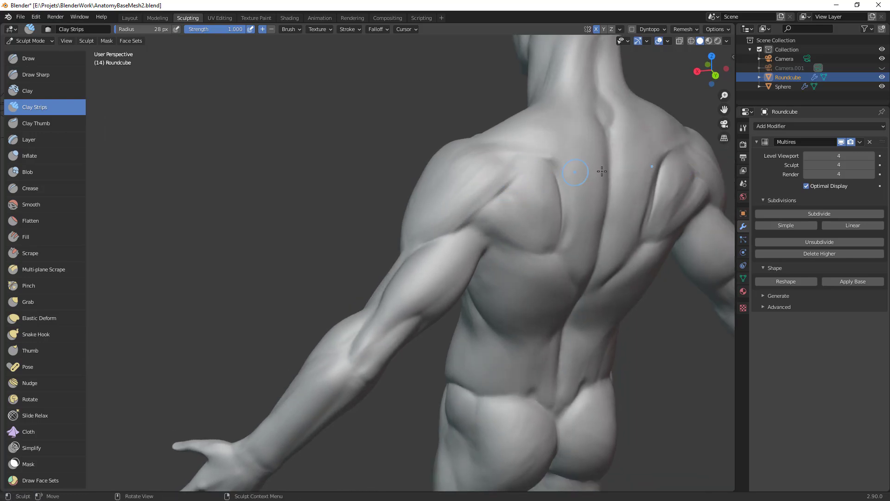
middle_drag(575, 172, 504, 211)
key(bracketleft)
mouse_move(496, 231)
mouse_down()
mouse_move(505, 217)
mouse_move(449, 261)
mouse_up()
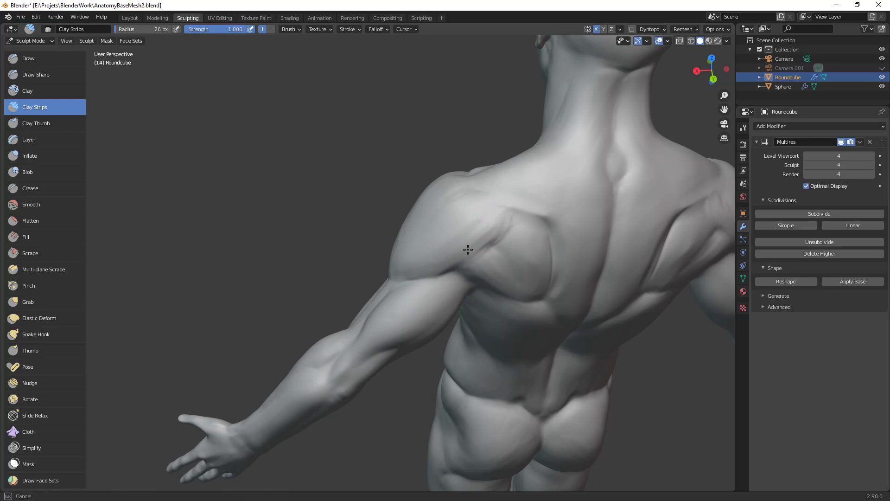
ctrl+middle_drag(516, 241, 526, 193)
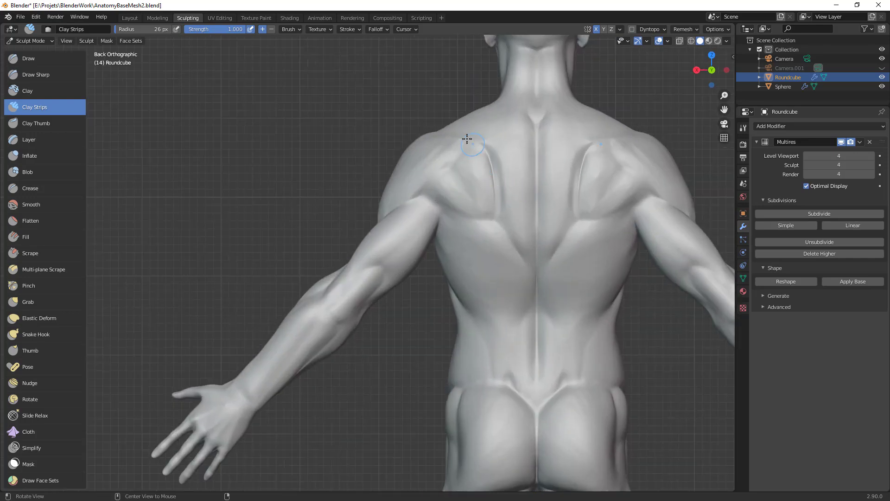
Step: Refine the shoulder blade muscles and their upper outer corners with Clay Strips at 27 px and 21 px radii
middle_drag(425, 146, 517, 210)
alt+drag(517, 210, 455, 203)
key(f)
click(456, 204)
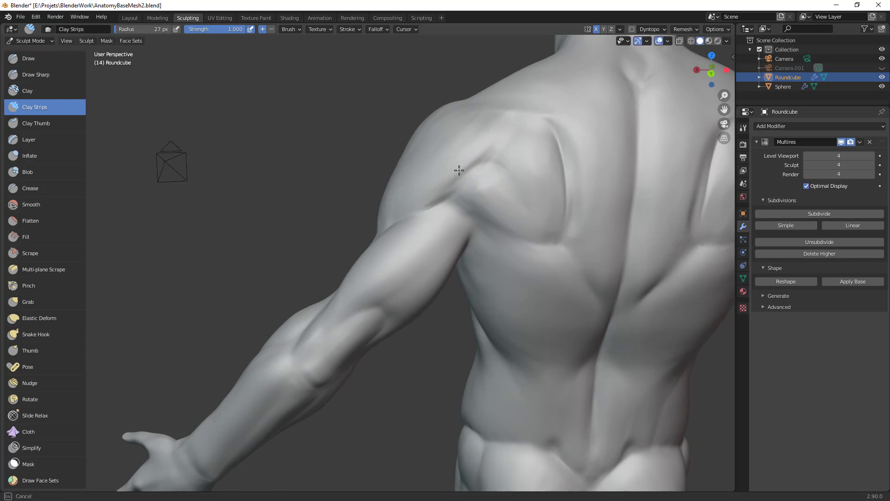
drag(487, 137, 476, 155)
mouse_move(572, 169)
middle_down()
mouse_move(569, 186)
mouse_move(540, 207)
middle_up()
key(f)
click(507, 216)
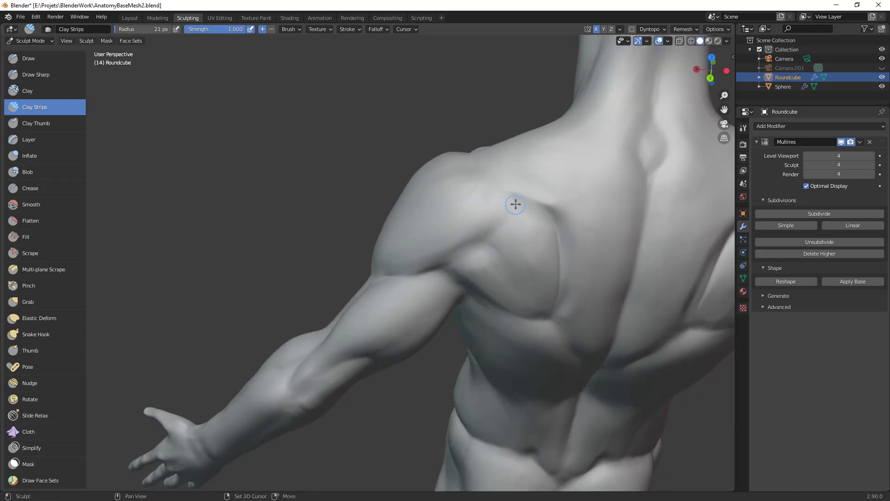
Step: Sharpen the borders of the shoulder blades and rear deltoids down to the armpits with the Crease brush at a 22 px radius
key(shift+c)
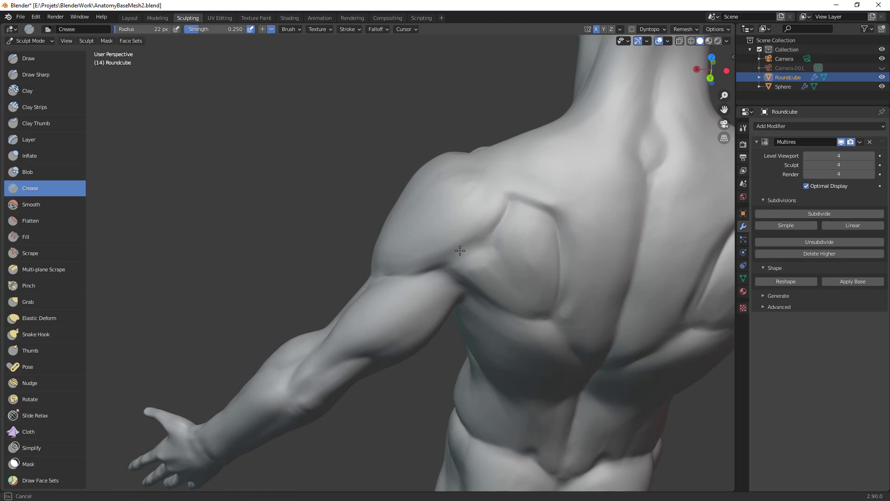
middle_drag(424, 309, 503, 231)
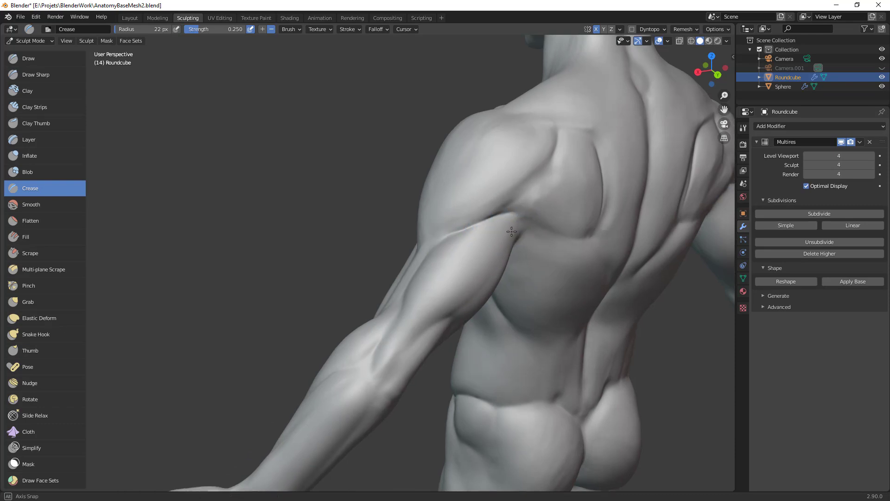
middle_drag(520, 237, 476, 205)
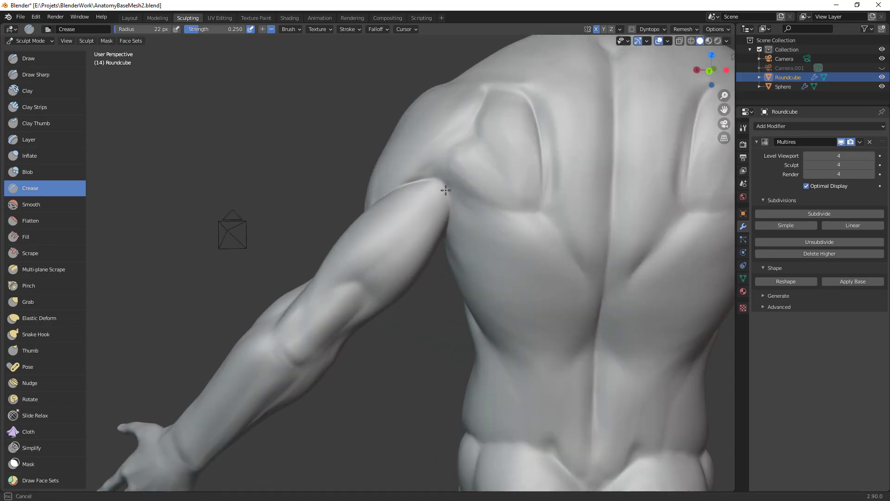
ctrl+middle_drag(534, 188, 487, 232)
scroll(547, 225, up, 3)
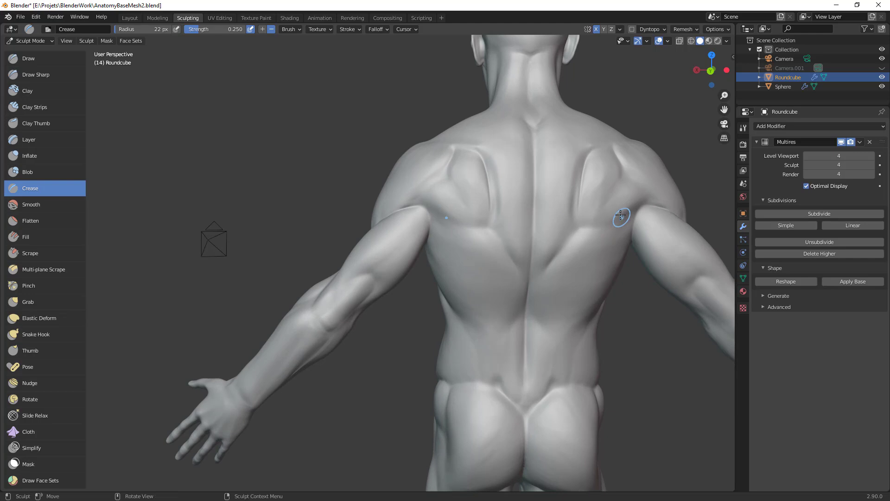
Step: Build up the upper edges of the latissimus muscles below the shoulder blades with Clay Strips at a 33 px radius
key(c)
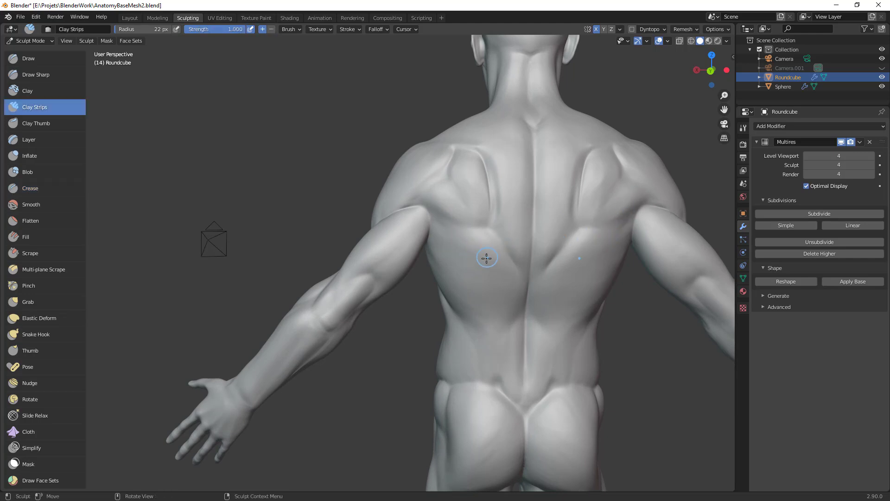
key(f)
click(466, 235)
drag(442, 227, 444, 229)
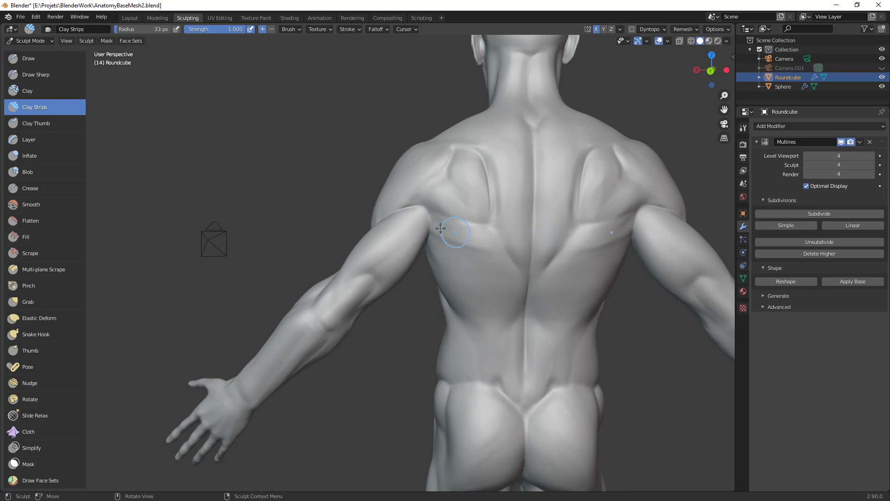
drag(508, 248, 438, 233)
drag(463, 271, 460, 248)
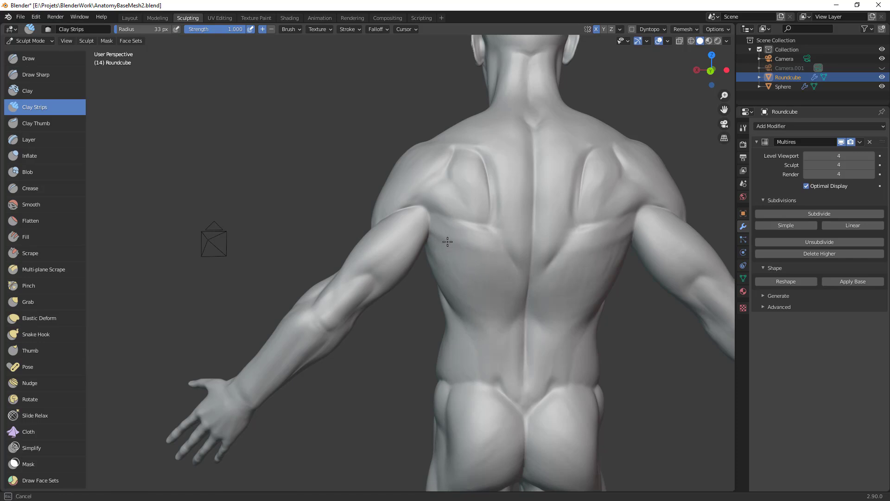
mouse_move(443, 237)
alt+mouse_down()
mouse_move(513, 311)
mouse_move(507, 304)
mouse_move(504, 316)
mouse_move(438, 264)
alt+mouse_up()
mouse_move(497, 294)
middle_down()
mouse_move(427, 284)
mouse_move(438, 208)
middle_up()
Step: Mask both shoulder blades with the Mask brush at a 33 px radius
key(g)
scroll(435, 238, up, 3)
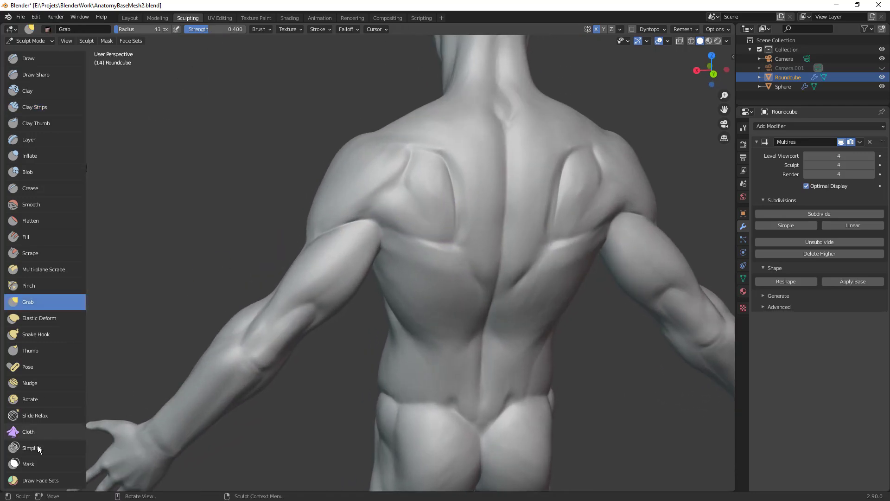
click(41, 462)
mouse_move(433, 224)
mouse_down()
mouse_move(385, 211)
mouse_move(441, 231)
mouse_move(443, 190)
mouse_move(388, 210)
mouse_up()
mouse_move(450, 232)
mouse_down()
mouse_move(441, 163)
mouse_move(408, 153)
mouse_up()
middle_drag(456, 219, 413, 283)
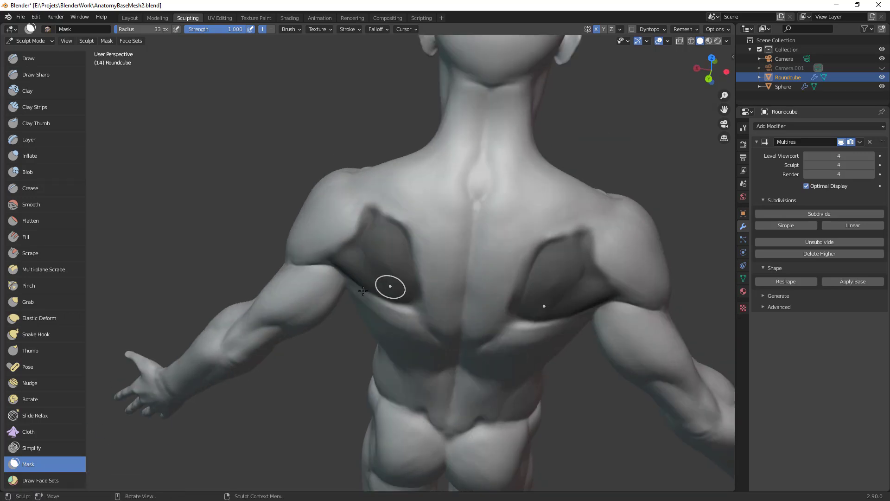
Step: Reshape the muscles around the masked shoulder blades with Grab, enlarging the radius to 111 px, and clear the mask
key(g)
mouse_move(362, 279)
mouse_down()
mouse_move(367, 294)
mouse_move(358, 278)
mouse_move(395, 298)
mouse_up()
middle_drag(395, 297, 426, 245)
key(f)
click(480, 229)
drag(433, 227, 419, 219)
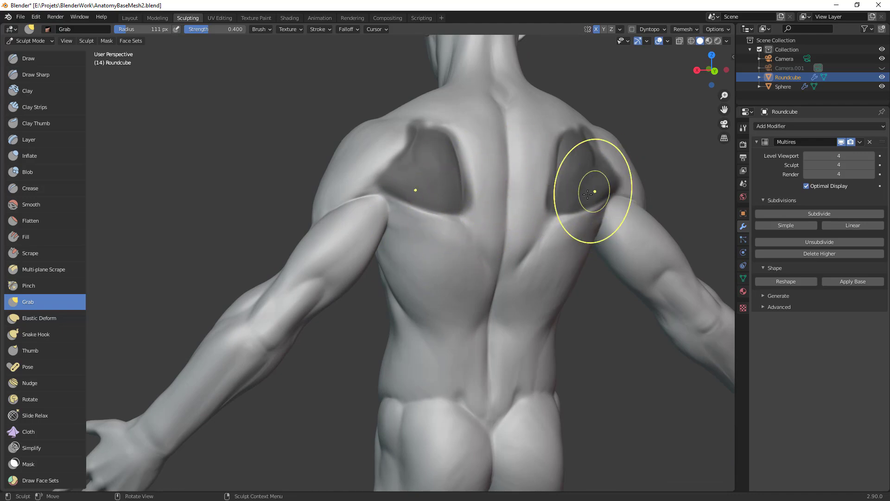
key(a)
click(645, 191)
Step: Adjust the upper shoulder contours in the reversed top orthographic view with Grab at an 81 px radius
ctrl+alt+drag(626, 218, 580, 257)
alt+drag(580, 257, 525, 252)
scroll(524, 251, up, 3)
key(f)
middle_drag(459, 198, 515, 360)
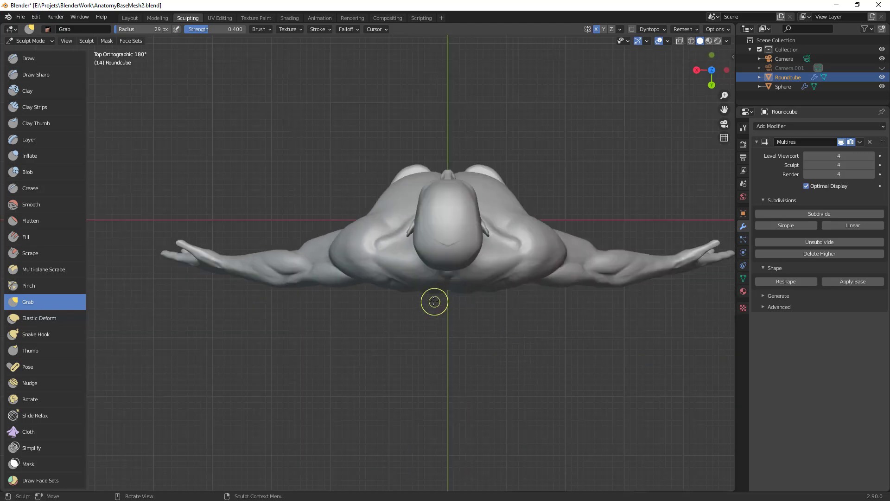
key(f)
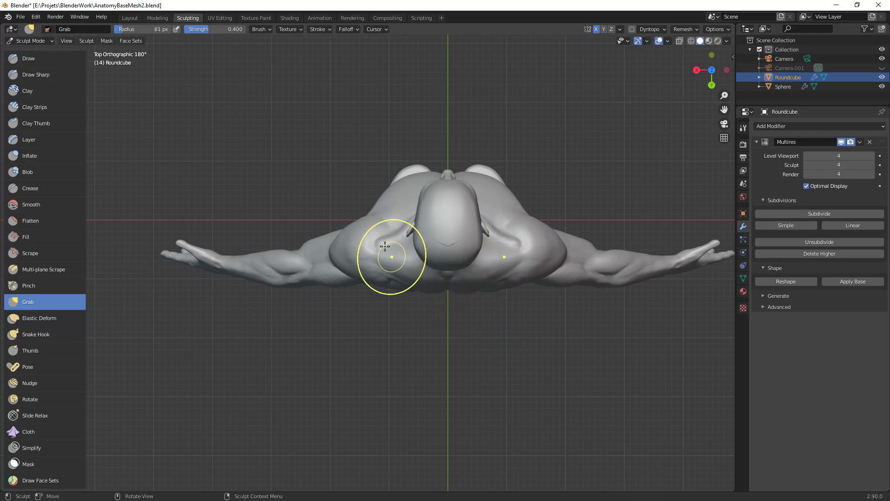
drag(383, 242, 384, 244)
Step: Reshape the upper back around the shoulder blades from a low rear angle with Grab at 110 px and 150 px radii
mouse_move(467, 338)
middle_down()
mouse_move(464, 210)
mouse_move(447, 261)
mouse_move(427, 186)
middle_up()
shift+middle_drag(427, 186, 432, 231)
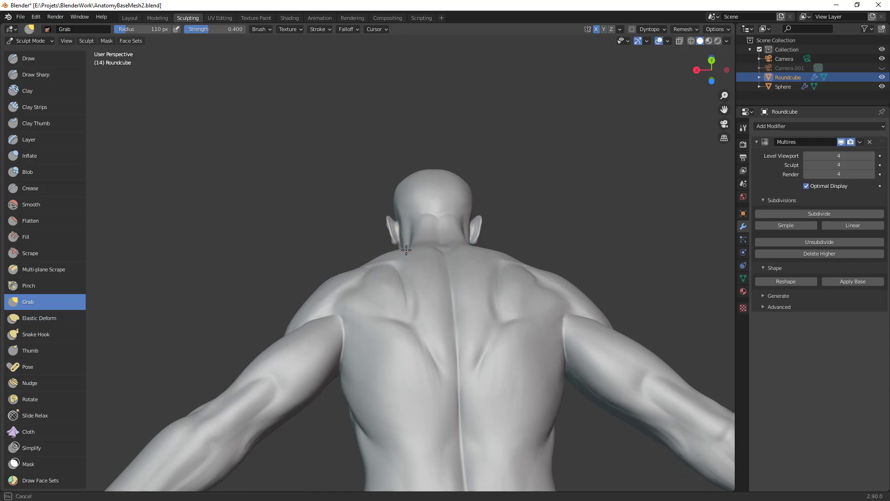
key(f)
click(403, 273)
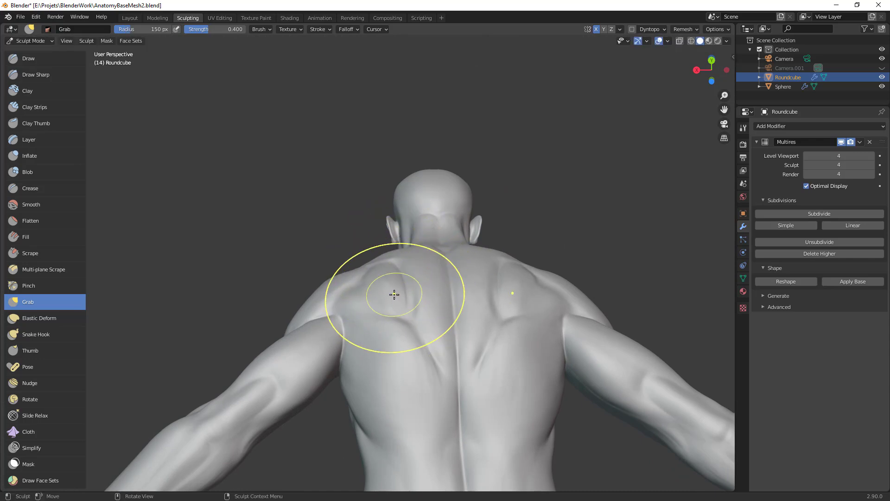
middle_drag(443, 261, 472, 332)
middle_drag(408, 259, 417, 307)
drag(405, 259, 404, 256)
Step: Round the upper back and rear shoulder contours in the top orthographic view with Grab at 157 px and 107 px radii
mouse_move(404, 242)
middle_down()
mouse_move(520, 238)
mouse_move(468, 209)
mouse_move(449, 176)
middle_up()
scroll(423, 284, down, 3)
scroll(439, 253, up, 3)
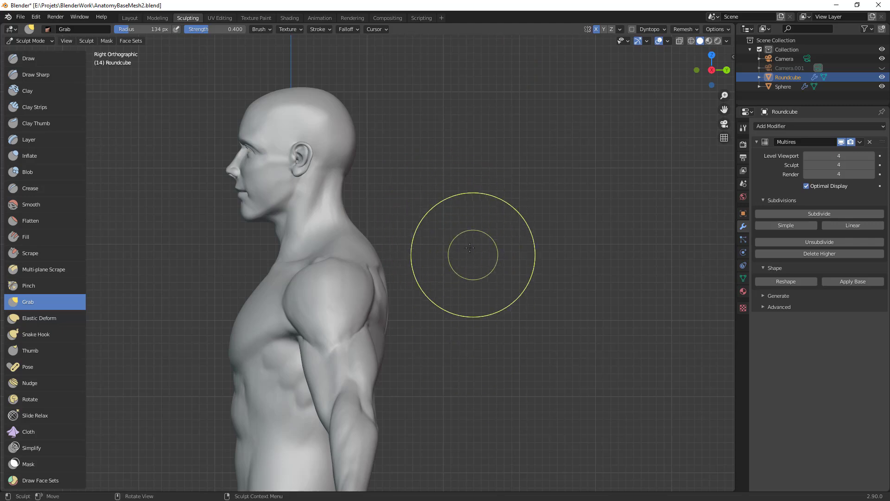
mouse_move(473, 254)
middle_down()
mouse_move(471, 324)
mouse_move(515, 348)
mouse_move(562, 368)
mouse_move(687, 378)
mouse_move(682, 362)
middle_up()
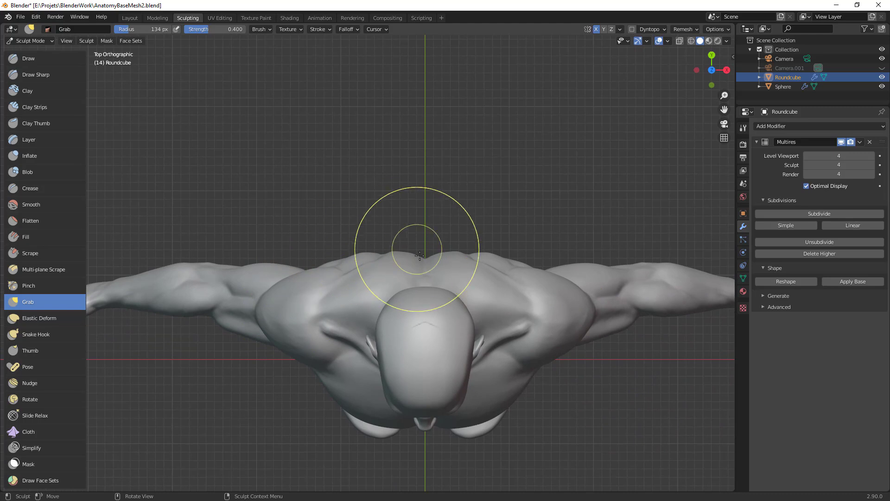
key(f)
click(420, 254)
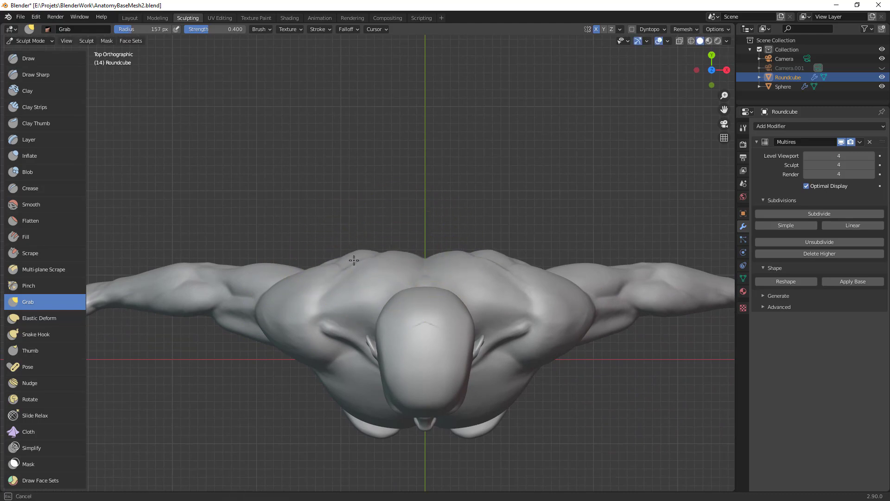
key(f)
click(338, 261)
drag(337, 261, 344, 264)
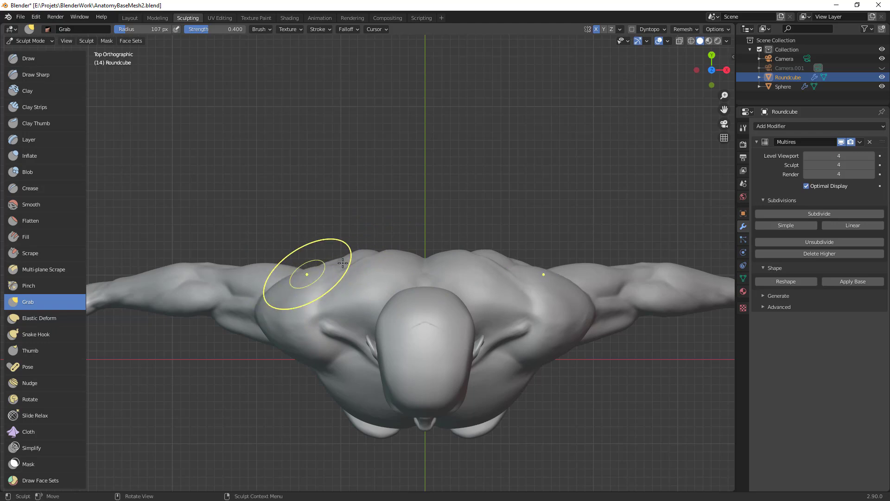
Step: Fine-tune the trapezius area between the shoulder blades and spine with Grab at a 48 px radius
ctrl+middle_drag(479, 223, 472, 361)
mouse_move(533, 397)
middle_down()
mouse_move(522, 309)
mouse_move(551, 315)
mouse_move(469, 298)
mouse_move(491, 253)
middle_up()
shift+middle_drag(492, 253, 550, 232)
scroll(432, 213, up, 2)
key(f)
click(380, 234)
middle_drag(374, 238, 389, 179)
scroll(499, 191, up, 2)
mouse_move(498, 190)
middle_down()
mouse_move(474, 256)
mouse_move(453, 269)
middle_up()
key(f)
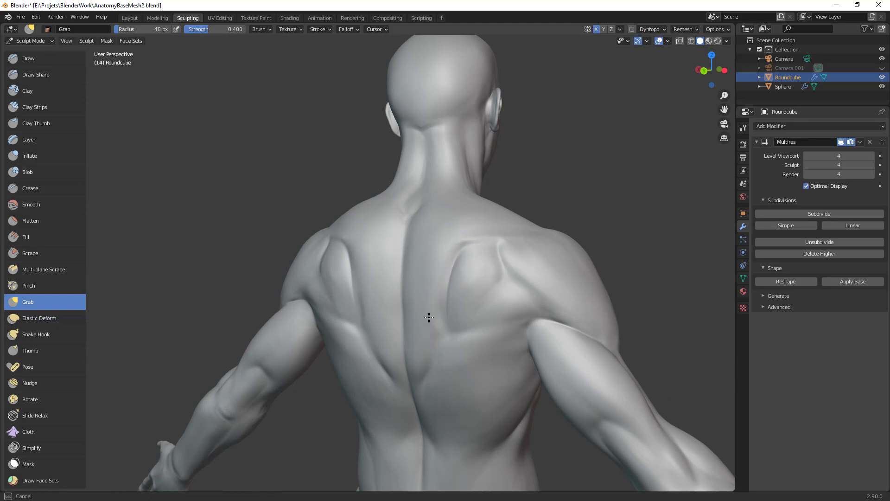
Step: Adjust the lower trapezius edges and their tip at the spine with Grab at 109 px and 65 px radii
middle_drag(550, 288, 480, 257)
key(f)
click(474, 263)
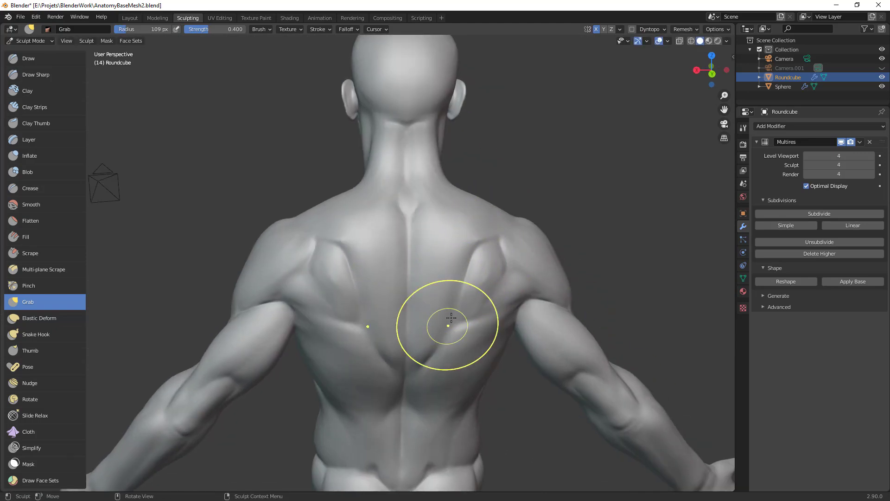
shift+middle_drag(533, 298, 586, 185)
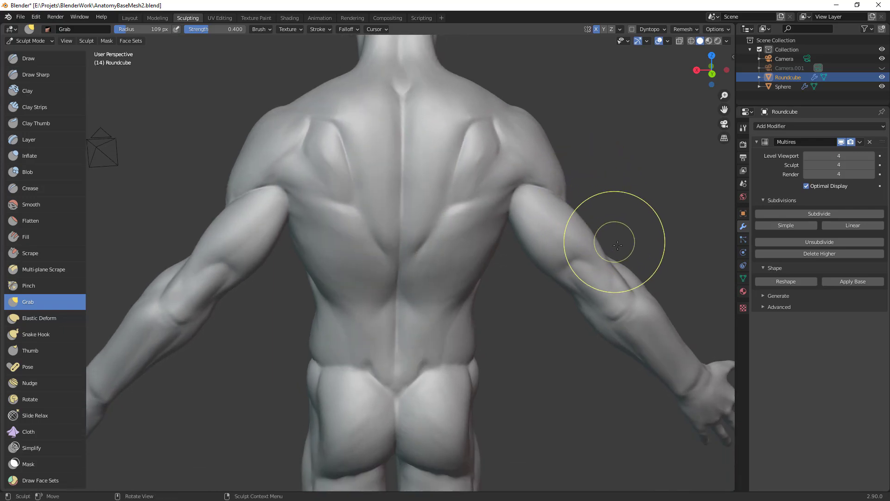
key(f)
click(523, 246)
drag(398, 273, 400, 270)
middle_drag(399, 270, 410, 261)
key(f)
click(438, 265)
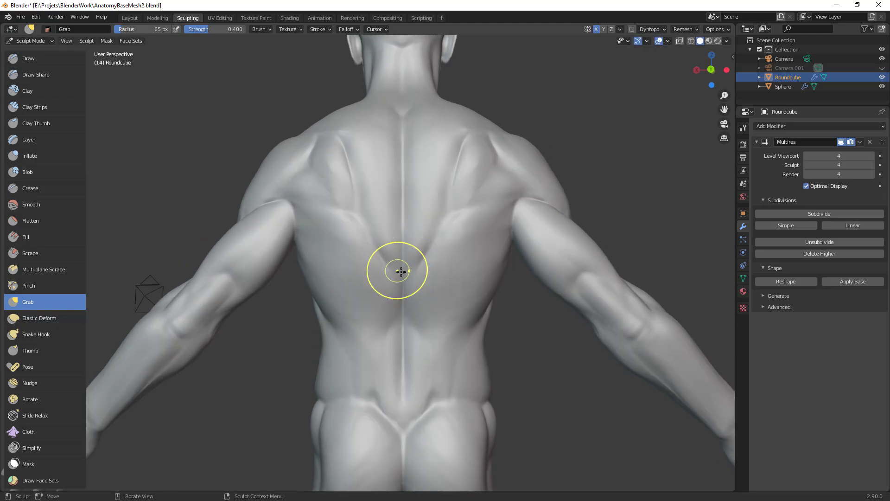
Step: Pull the upper inner edges of the shoulder blades into shape with Grab at a 116 px radius
middle_drag(464, 209, 476, 230)
key(f)
click(525, 161)
drag(495, 156, 491, 148)
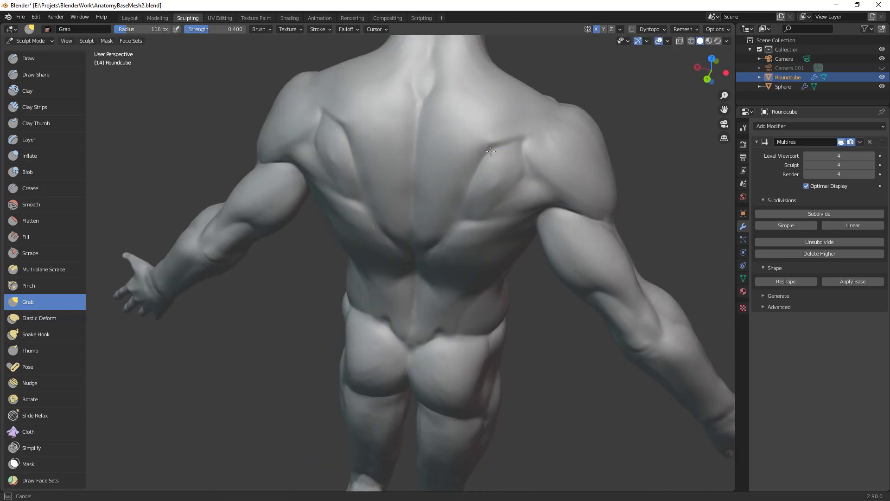
middle_drag(576, 159, 571, 189)
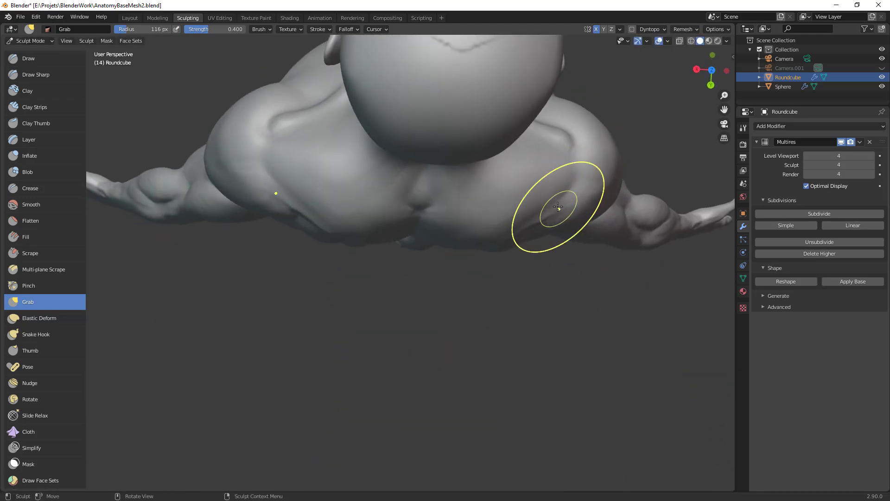
Step: Reshape the rear shoulder and outer upper back from above with Grab at 168 px and 127 px radii
mouse_move(501, 238)
middle_down()
mouse_move(520, 240)
mouse_move(511, 234)
mouse_move(519, 257)
middle_up()
key(f)
click(341, 225)
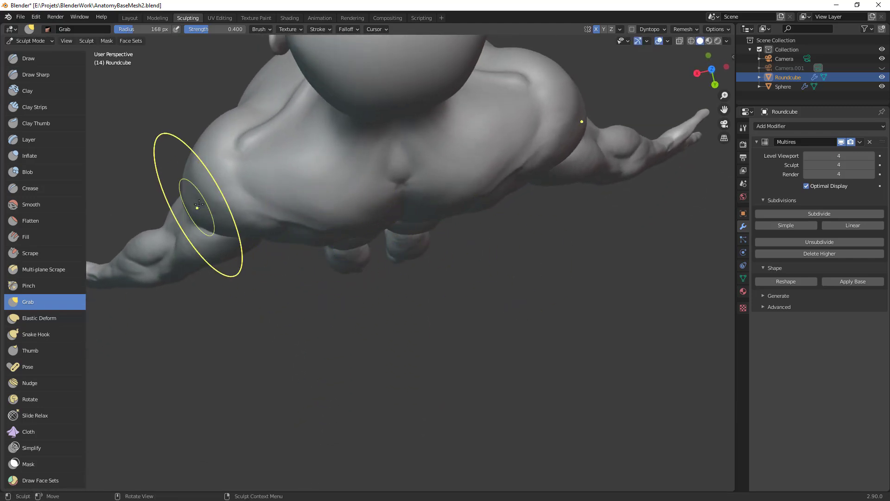
drag(336, 230, 330, 226)
drag(331, 228, 322, 229)
key(f)
click(279, 163)
drag(263, 227, 278, 219)
mouse_move(368, 135)
middle_down()
mouse_move(387, 239)
mouse_move(318, 255)
middle_up()
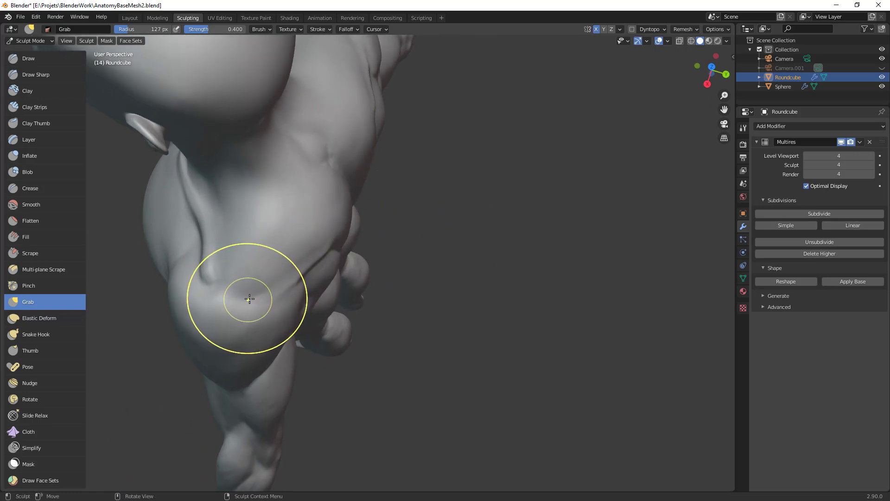
key(f)
mouse_move(299, 276)
mouse_down()
mouse_move(481, 238)
mouse_move(426, 240)
mouse_move(431, 218)
mouse_up()
Step: Define the upper inner edge of the shoulder blades with Crease at a 19 px radius and 0.250 strength
key(c)
key(shift+c)
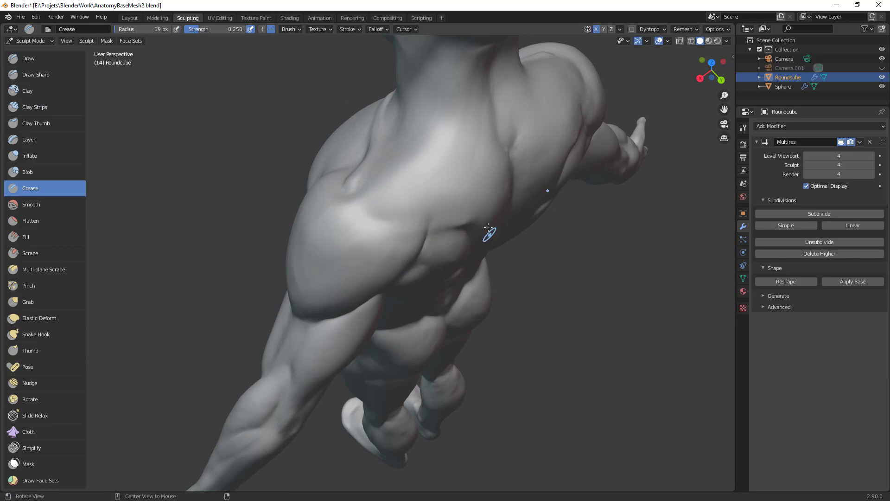
middle_drag(488, 238, 453, 179)
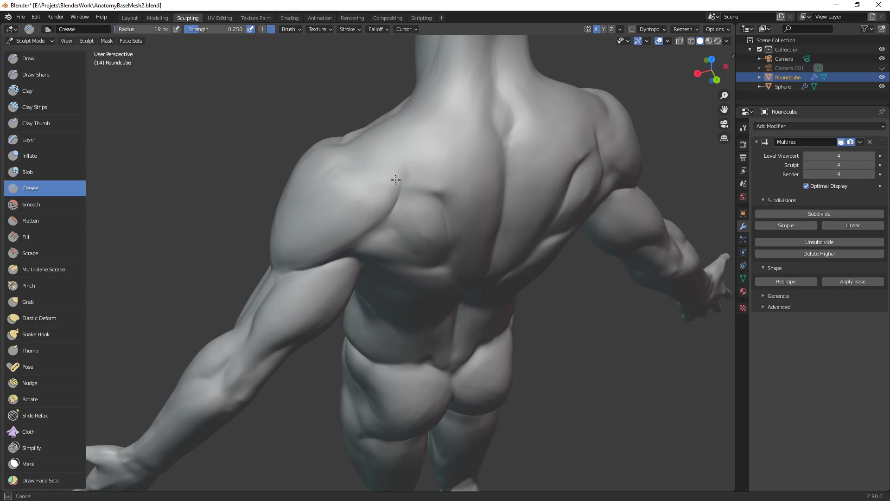
middle_drag(437, 170, 439, 198)
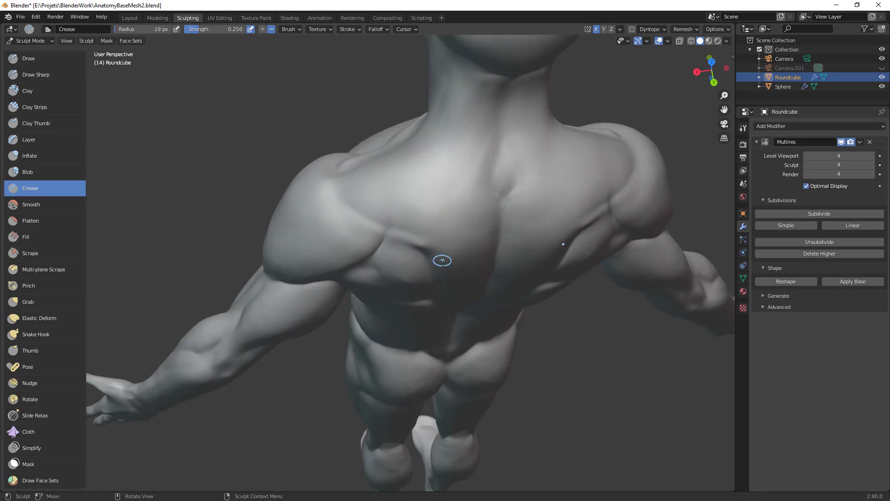
middle_drag(441, 260, 428, 226)
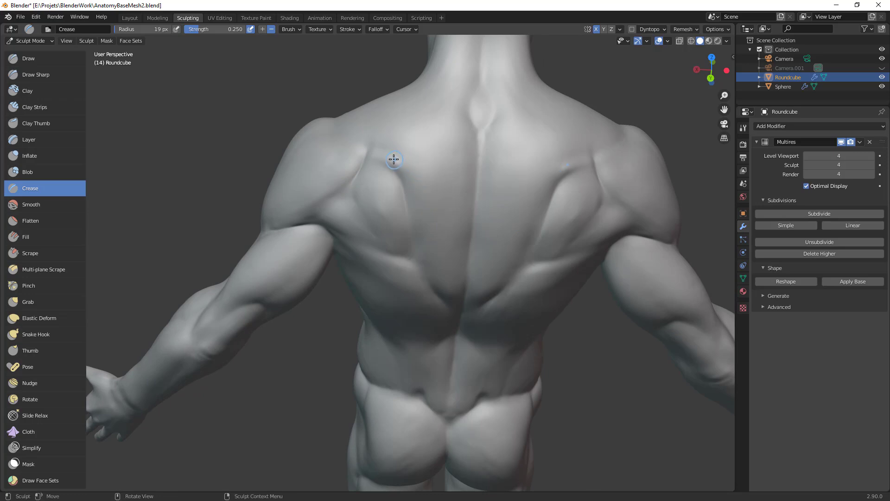
drag(403, 182, 404, 185)
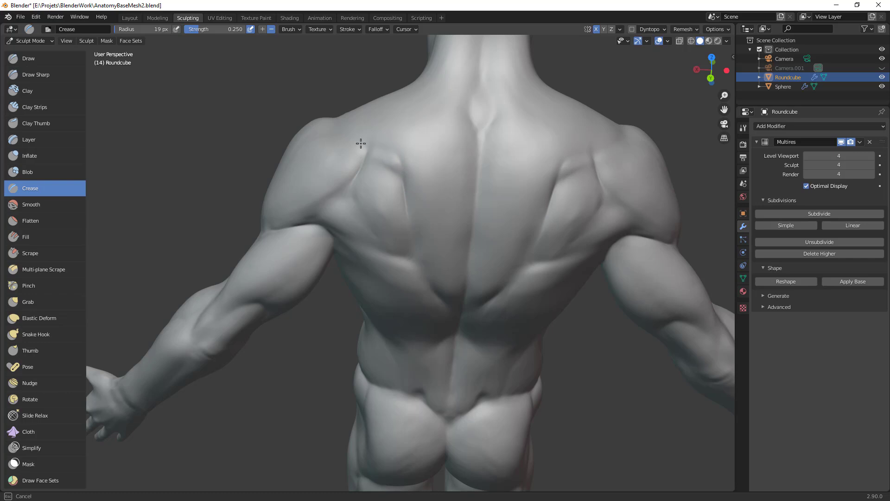
scroll(414, 213, down, 6)
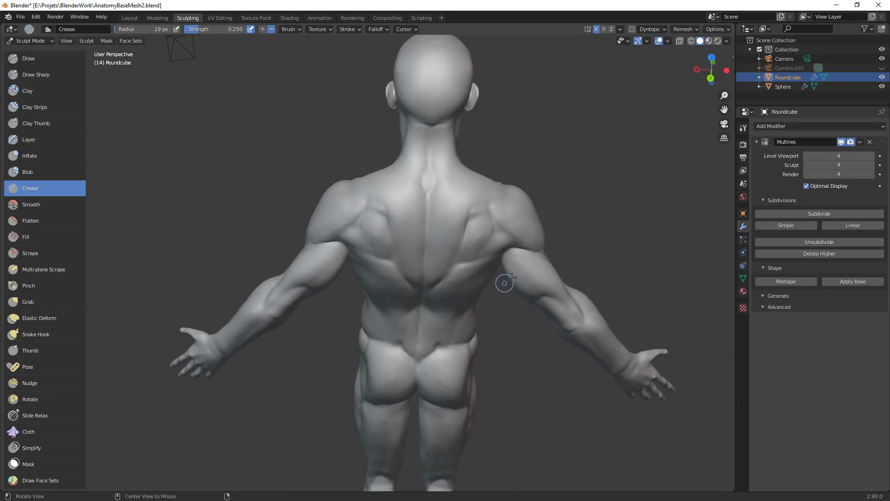
Step: Adjust the top of the shoulder where the trapezius meets the deltoid with Grab at 64 px and 95 px radii
middle_drag(467, 265, 419, 186)
key(g)
key(f)
mouse_move(449, 226)
alt+mouse_down()
mouse_move(513, 211)
mouse_move(394, 225)
alt+mouse_up()
click(501, 212)
key(f)
click(427, 223)
mouse_move(394, 227)
middle_down()
mouse_move(422, 230)
mouse_move(421, 246)
mouse_move(427, 230)
middle_up()
scroll(428, 253, up, 3)
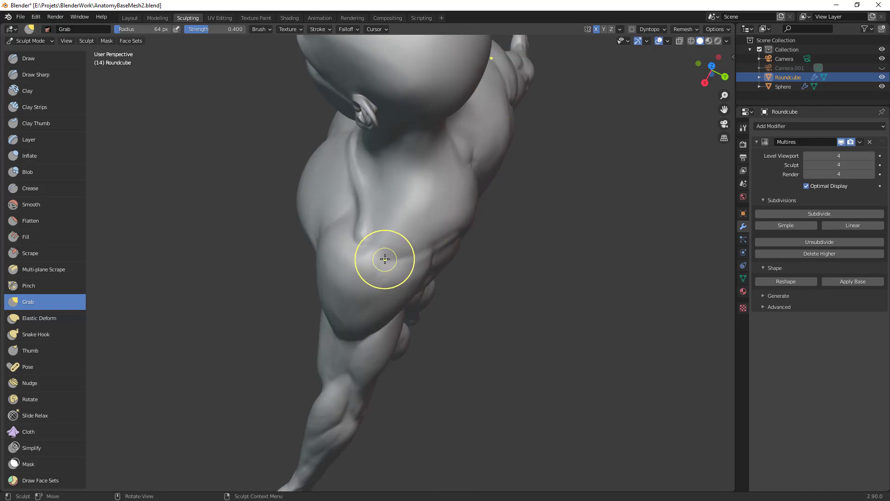
middle_drag(406, 261, 417, 278)
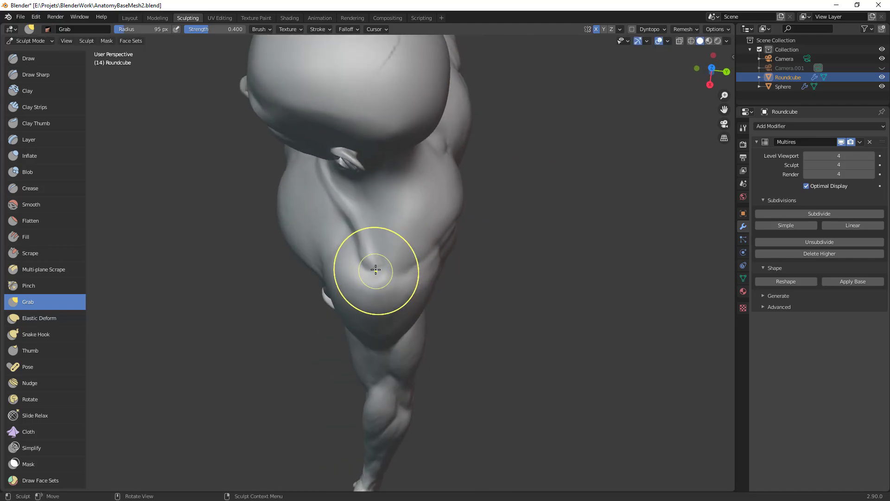
mouse_move(375, 262)
ctrl+alt+mouse_down()
mouse_move(389, 326)
mouse_move(457, 250)
mouse_move(447, 249)
mouse_move(436, 254)
mouse_move(532, 301)
ctrl+alt+mouse_up()
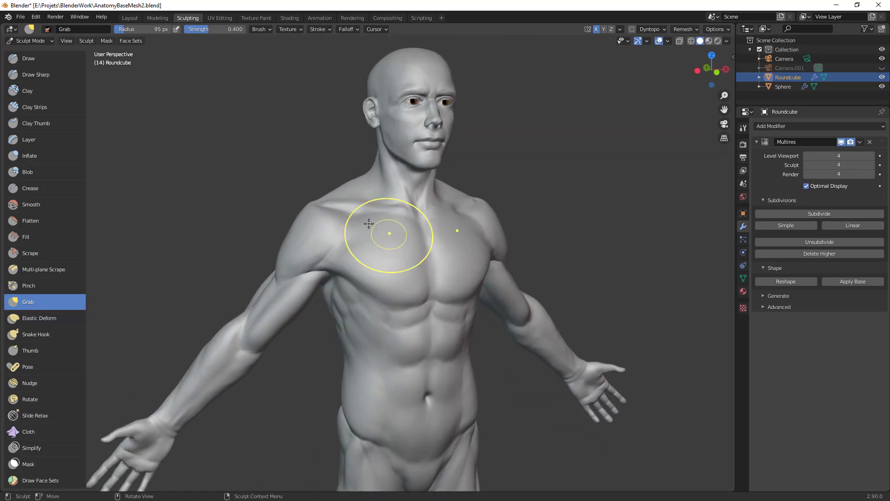
Step: Pull the outer end of the collarbone into shape from above with Grab at an 87 px radius
mouse_move(379, 228)
alt+mouse_down()
mouse_move(388, 238)
mouse_move(327, 246)
mouse_move(358, 238)
mouse_move(388, 258)
mouse_move(387, 280)
alt+mouse_up()
key(f)
key(f)
click(434, 271)
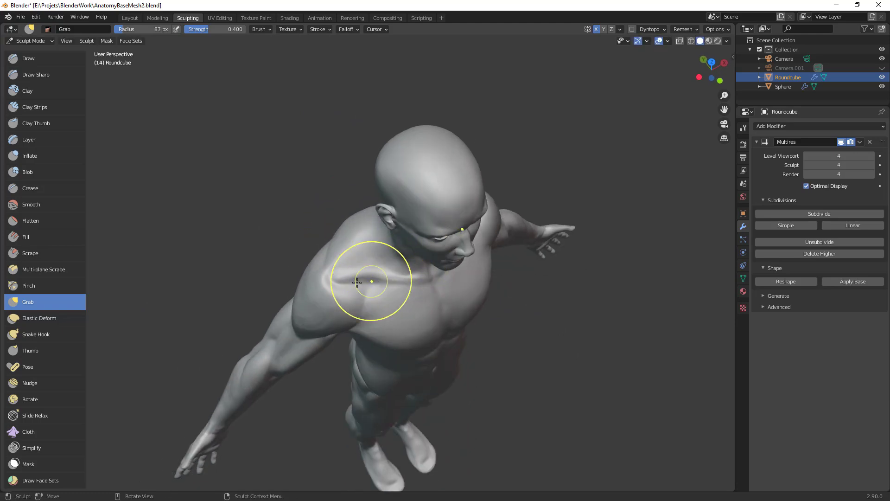
drag(333, 274, 352, 268)
ctrl+middle_drag(346, 279, 298, 278)
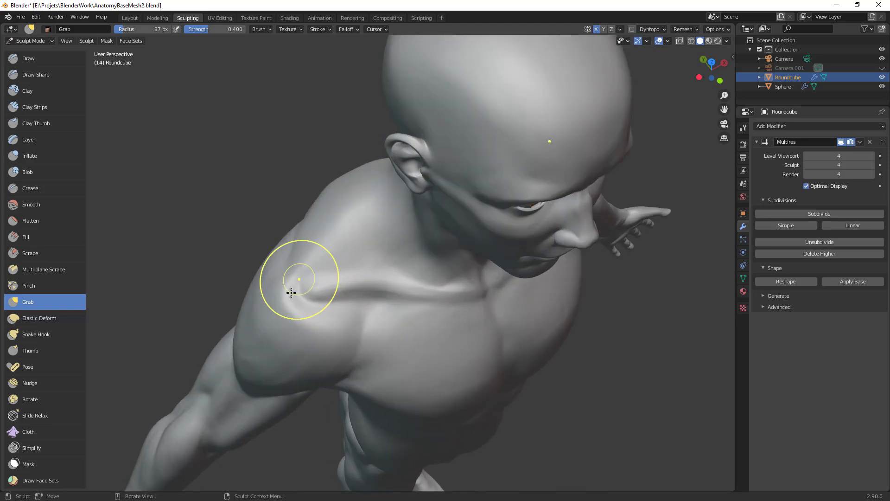
Step: Build up the bony outer end of the collarbone with Clay Strips, setting the radius to 35 px
key(shift+c)
key(f)
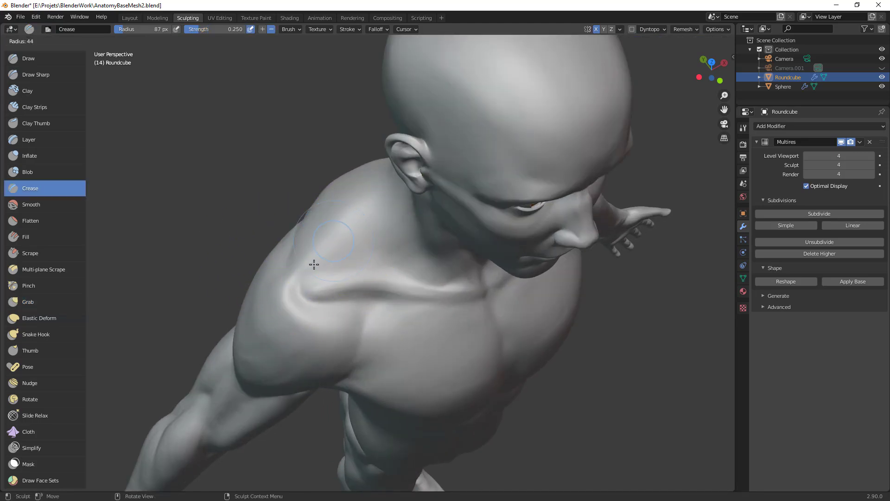
click(314, 266)
key(c)
key(f)
click(323, 275)
mouse_move(305, 297)
mouse_down()
mouse_move(308, 306)
mouse_move(335, 304)
mouse_move(347, 322)
mouse_move(342, 351)
mouse_move(307, 317)
mouse_up()
key(f)
click(350, 308)
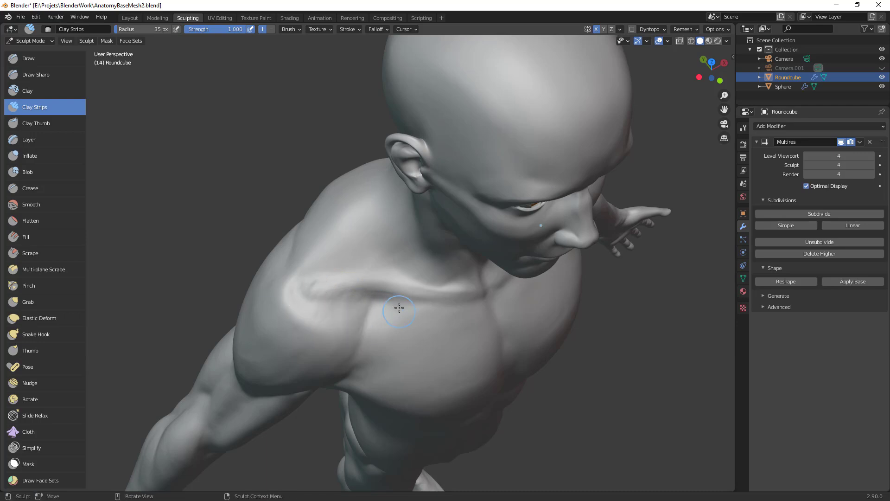
Step: Build up the upper chest beside the deltoid and below the collarbone with Clay Strips at a 35 px radius
drag(389, 304, 362, 355)
drag(407, 302, 381, 347)
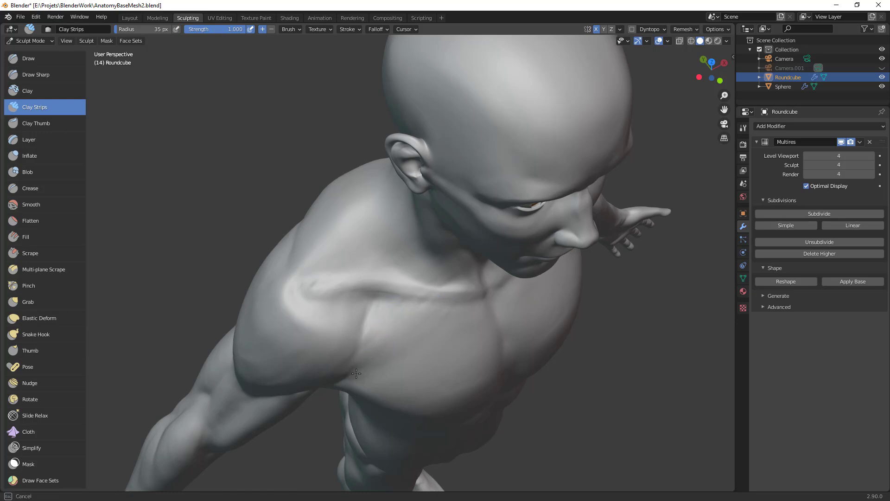
scroll(471, 285, down, 6)
middle_drag(437, 365, 371, 302)
scroll(407, 222, up, 3)
drag(408, 222, 400, 231)
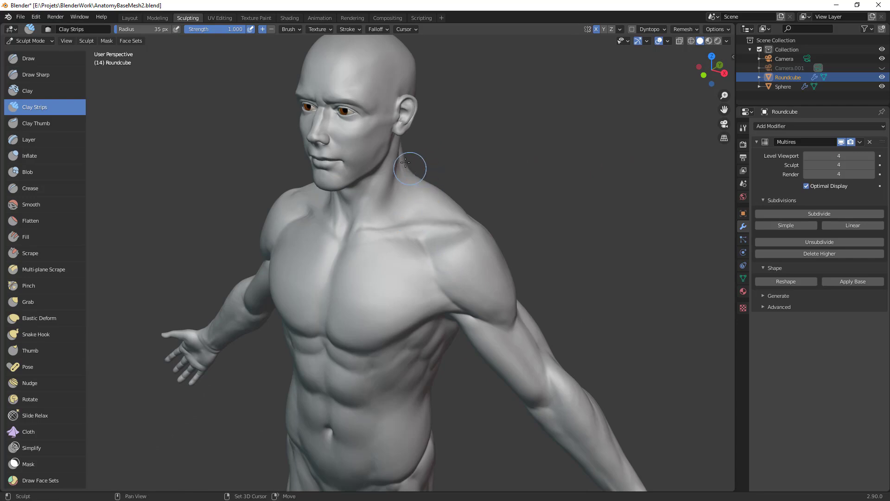
Step: Refine the top of the trapezius and shoulder behind the collarbone with Clay Strips at a 24 px radius
scroll(417, 176, down, 5)
middle_drag(417, 177, 457, 335)
scroll(450, 238, up, 4)
middle_drag(402, 197, 411, 246)
middle_drag(345, 244, 371, 248)
mouse_move(364, 271)
mouse_down()
mouse_move(357, 298)
mouse_move(367, 296)
mouse_move(368, 276)
mouse_up()
key(f)
click(358, 285)
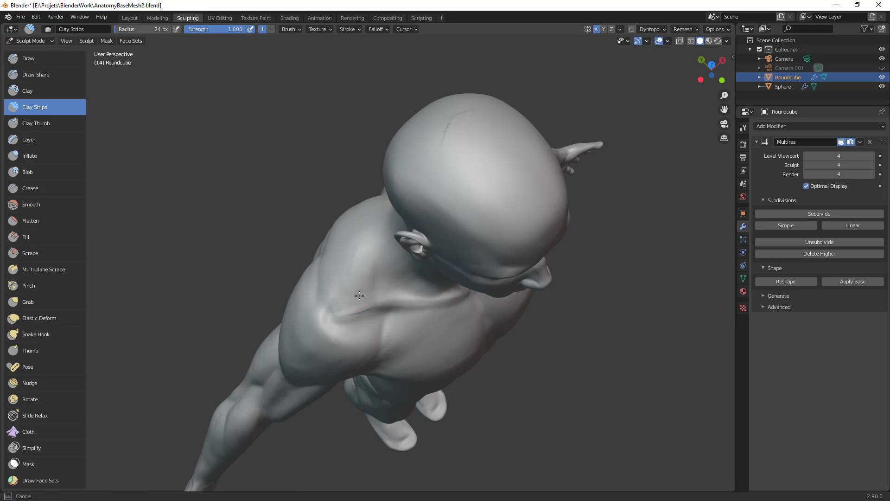
drag(351, 253, 389, 284)
mouse_move(452, 311)
middle_down()
mouse_move(465, 342)
mouse_move(438, 277)
middle_up()
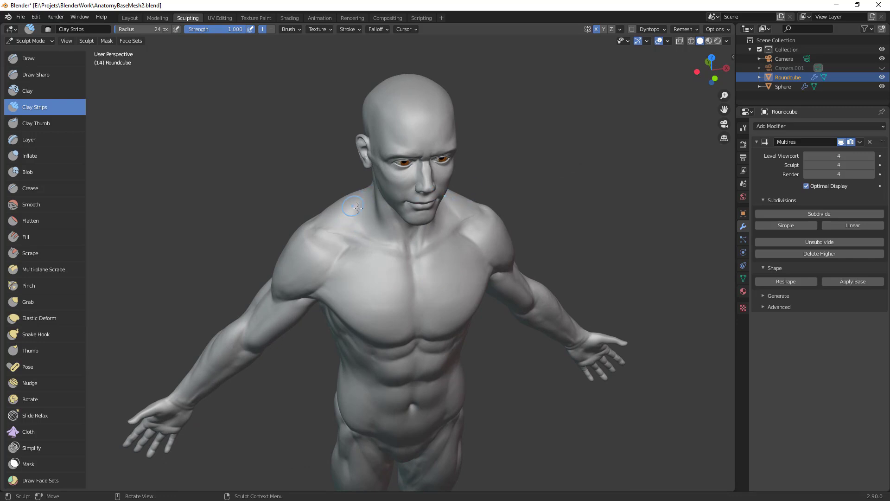
middle_drag(343, 225, 344, 256)
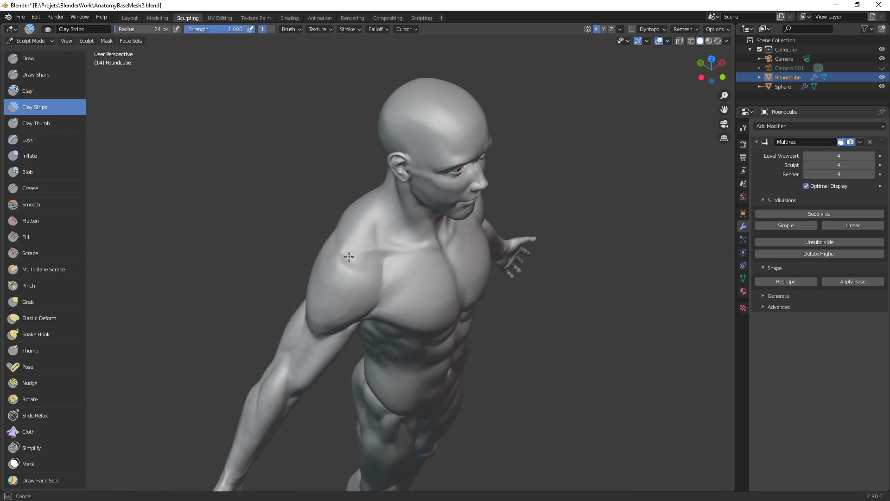
Step: Adjust the upper back and trapezius contours with Grab at 109 px and 120 px radii
mouse_move(395, 244)
middle_down()
mouse_move(379, 217)
mouse_move(362, 241)
middle_up()
key(g)
key(f)
click(346, 249)
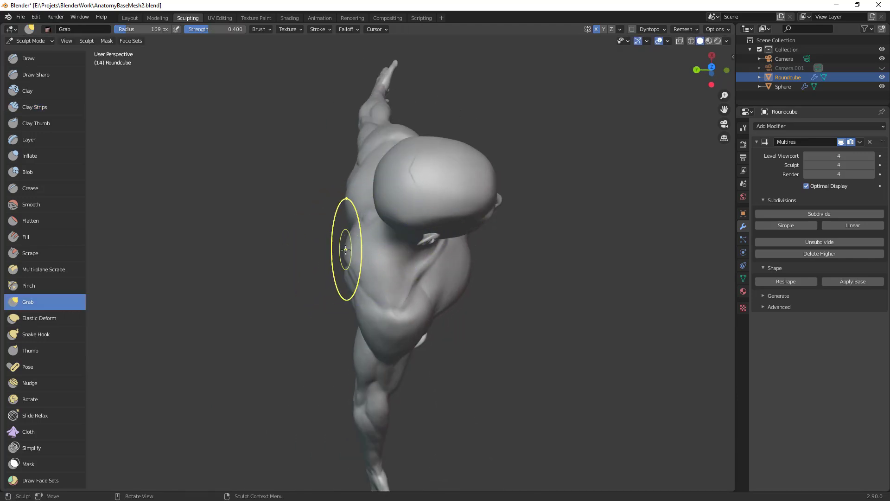
mouse_move(348, 252)
middle_down()
mouse_move(400, 191)
mouse_move(381, 235)
mouse_move(339, 278)
mouse_move(320, 282)
middle_up()
key(f)
click(334, 223)
key(f)
click(342, 227)
key(f)
click(302, 173)
drag(301, 171, 309, 148)
key(f)
click(357, 138)
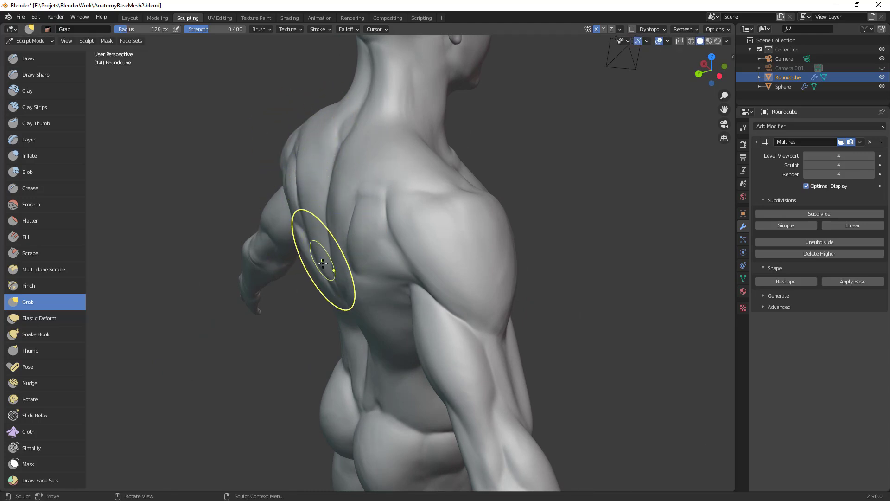
Step: Shape the upper back and rear shoulder profile from several angles with Grab, ending at a 90 px radius
mouse_move(359, 256)
ctrl+middle_down()
mouse_move(364, 320)
mouse_move(453, 355)
ctrl+middle_up()
middle_drag(413, 236, 404, 280)
key(f)
click(413, 280)
drag(425, 262, 421, 260)
key(f)
click(488, 255)
mouse_move(420, 260)
middle_down()
mouse_move(423, 285)
mouse_move(416, 256)
mouse_move(389, 260)
middle_up()
key(f)
click(401, 257)
drag(387, 259, 381, 266)
click(380, 265)
mouse_move(367, 308)
middle_down()
mouse_move(371, 228)
mouse_move(309, 178)
mouse_move(286, 301)
mouse_move(298, 278)
mouse_move(308, 292)
mouse_move(420, 252)
middle_up()
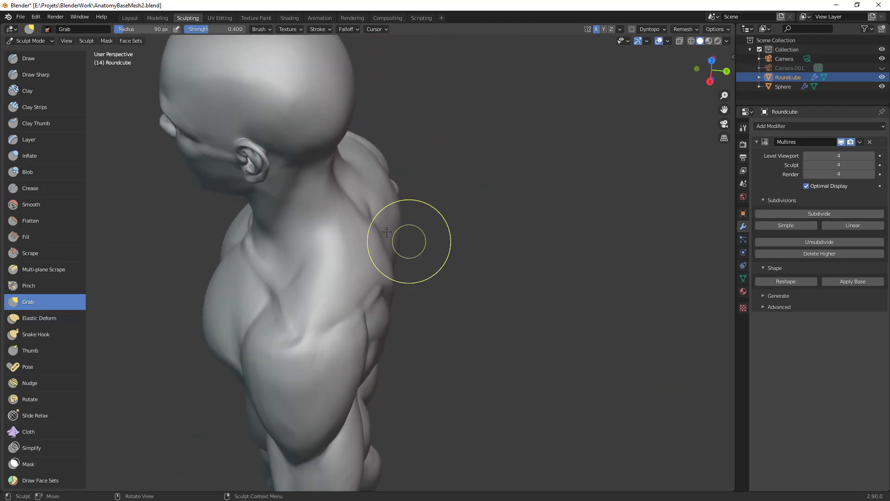
mouse_move(396, 195)
middle_down()
mouse_move(371, 181)
mouse_move(427, 229)
mouse_move(405, 242)
middle_up()
Step: Add volume to the upper trapezius near the base of the neck with Clay Strips
key(c)
key(f)
click(378, 259)
key(f)
click(403, 254)
drag(404, 254, 404, 250)
Step: Sculpt the vertical muscle bands at the back of the neck with Clay Strips at a 34 px radius
middle_drag(432, 266, 373, 230)
key(f)
click(376, 209)
key(f)
click(383, 200)
drag(382, 190, 383, 167)
middle_drag(384, 210, 386, 183)
mouse_move(372, 148)
mouse_down()
mouse_move(361, 211)
mouse_move(371, 176)
mouse_up()
drag(375, 131, 378, 196)
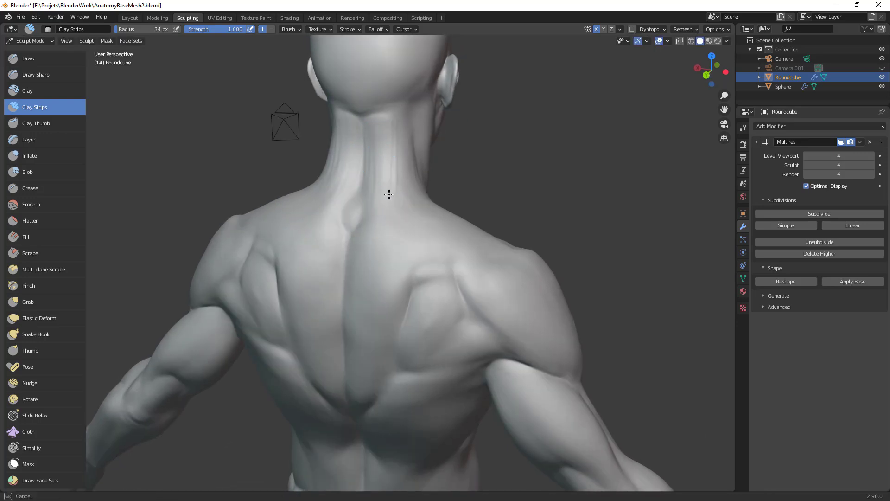
mouse_move(394, 156)
mouse_down()
mouse_move(364, 238)
mouse_move(382, 122)
mouse_up()
drag(415, 220, 417, 175)
Step: Refine the side of the neck and the jaw corner below the ear with Clay Strips at 21 px and 29 px radii
mouse_move(417, 175)
ctrl+middle_down()
mouse_move(386, 254)
mouse_move(503, 231)
mouse_move(445, 156)
ctrl+middle_up()
shift+middle_drag(462, 187, 457, 208)
scroll(456, 209, up, 2)
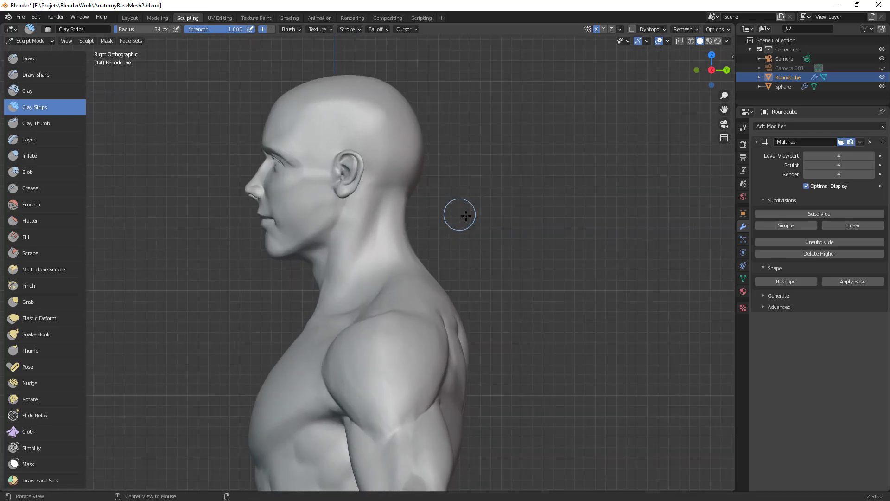
key(f)
click(344, 217)
key(f)
click(337, 205)
mouse_move(338, 205)
middle_down()
mouse_move(308, 206)
mouse_move(388, 208)
middle_up()
scroll(388, 208, up, 2)
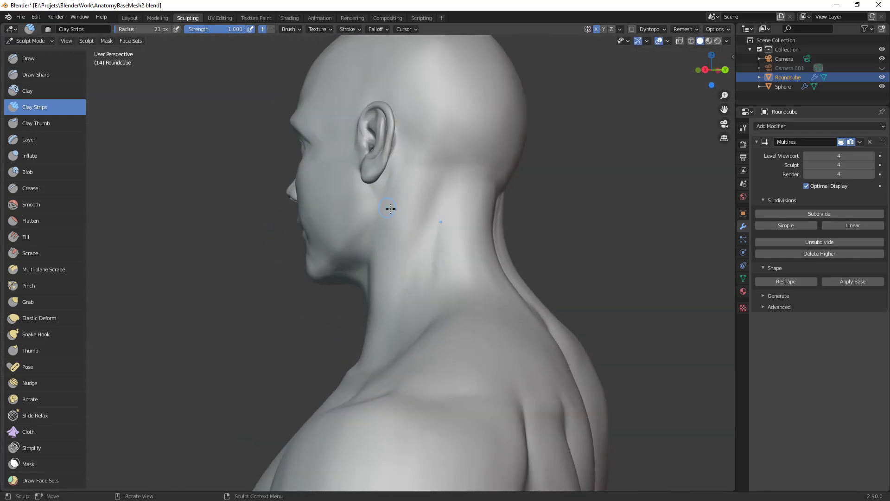
key(f)
click(371, 210)
middle_drag(370, 192, 381, 214)
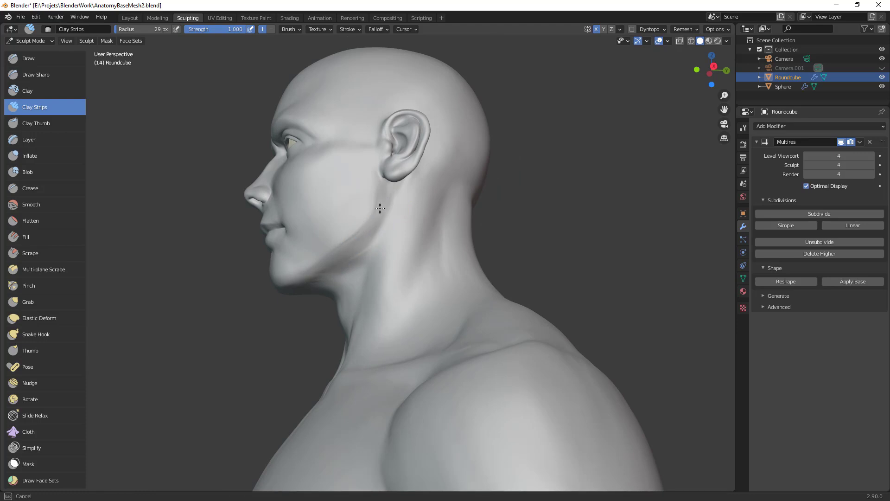
Step: Build up the cheek below the eye with Clay Strips at a 29 px radius
ctrl+middle_drag(403, 211, 471, 338)
mouse_move(471, 337)
ctrl+middle_down()
mouse_move(470, 385)
mouse_move(505, 334)
mouse_move(484, 328)
mouse_move(488, 309)
ctrl+middle_up()
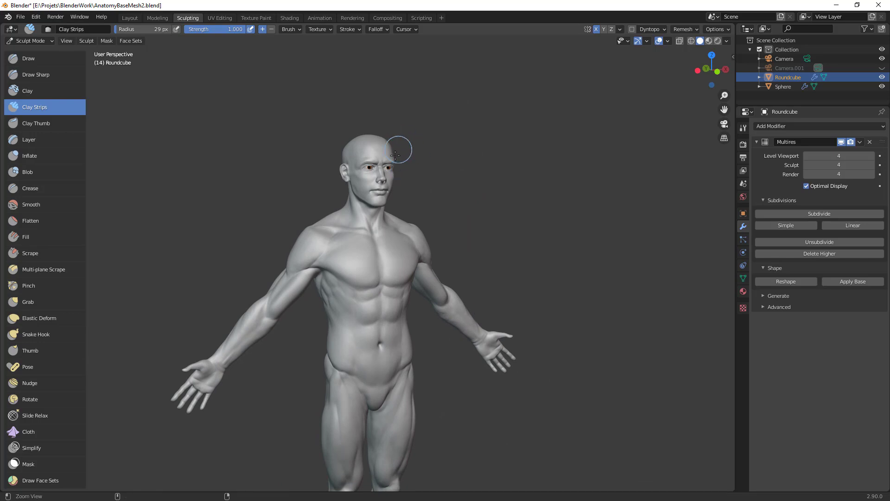
ctrl+middle_drag(404, 139, 455, 94)
ctrl+middle_drag(459, 186, 443, 363)
shift+middle_drag(443, 320, 454, 477)
ctrl+middle_drag(454, 477, 449, 438)
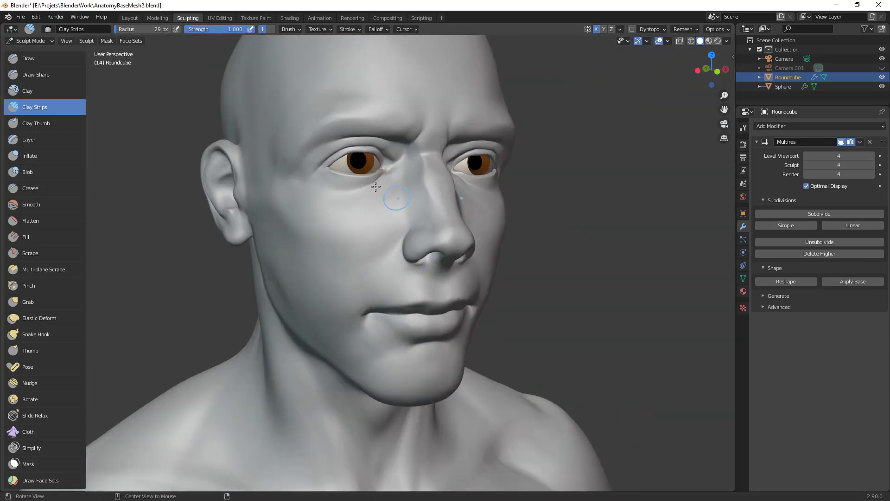
drag(340, 192, 326, 194)
mouse_move(363, 197)
mouse_down()
mouse_move(371, 189)
mouse_move(342, 215)
mouse_up()
Step: Shape the temple and cheekbone between the eye and ear with Clay Strips at a 44 px radius
key(f)
click(349, 217)
drag(278, 196, 278, 173)
middle_drag(261, 202, 351, 244)
mouse_move(347, 249)
ctrl+mouse_down()
mouse_move(354, 263)
mouse_move(333, 213)
ctrl+mouse_up()
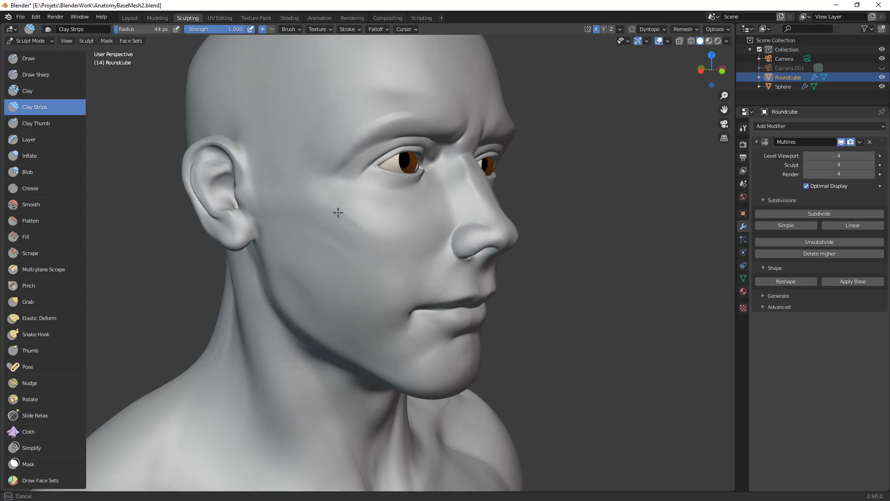
Step: Refine the jawline and lower cheek around the mouth with Clay Strips at a 44 px radius
middle_drag(316, 310, 309, 263)
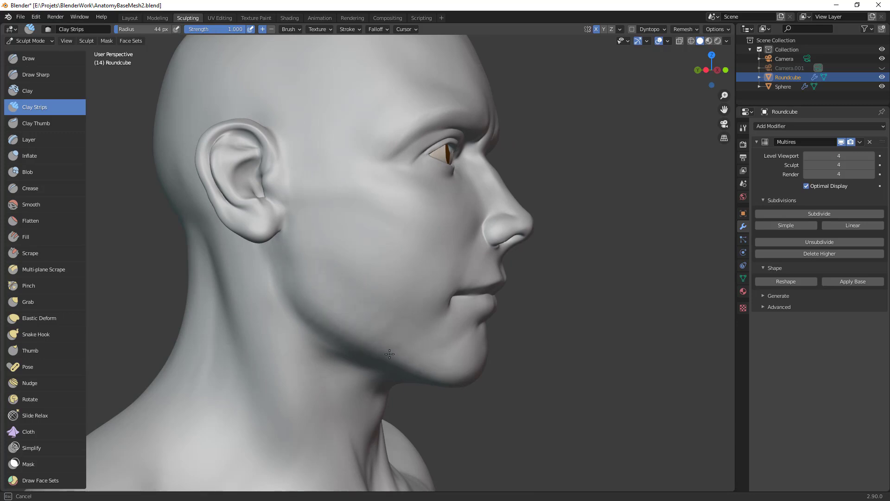
middle_drag(457, 341, 411, 344)
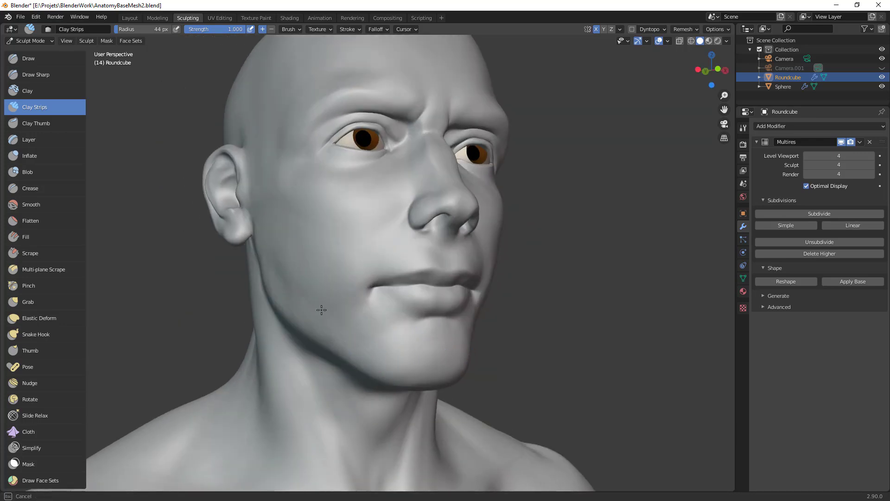
mouse_move(465, 345)
ctrl+alt+mouse_down()
mouse_move(510, 371)
mouse_move(459, 315)
mouse_move(468, 279)
mouse_move(427, 256)
mouse_move(428, 283)
mouse_move(393, 290)
mouse_move(439, 253)
mouse_move(434, 245)
mouse_move(412, 292)
mouse_move(391, 299)
ctrl+alt+mouse_up()
mouse_move(422, 267)
mouse_down()
mouse_move(427, 248)
mouse_move(405, 342)
mouse_up()
alt+drag(385, 310, 463, 307)
middle_drag(463, 300, 464, 300)
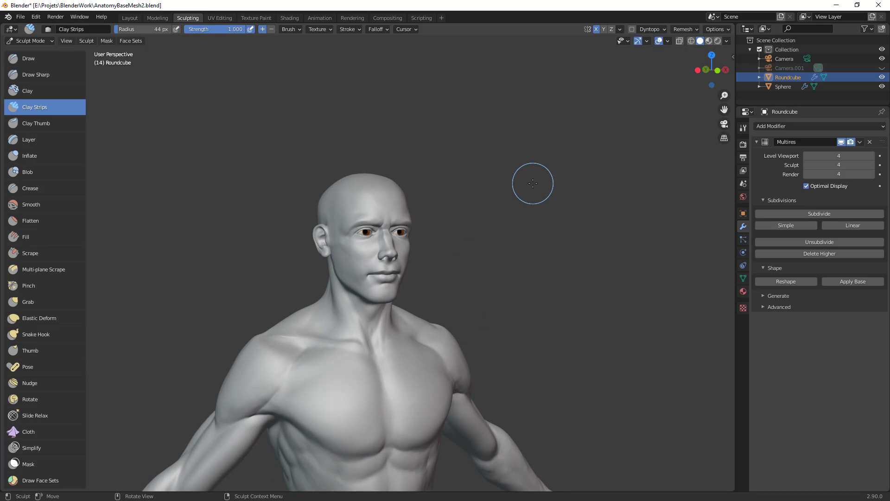
Step: Sculpt the cheek and jaw planes in side view with Clay Strips at a 19 px radius
mouse_move(522, 264)
middle_down()
mouse_move(513, 278)
mouse_move(380, 297)
middle_up()
ctrl+middle_drag(381, 297, 381, 260)
key(f)
click(357, 263)
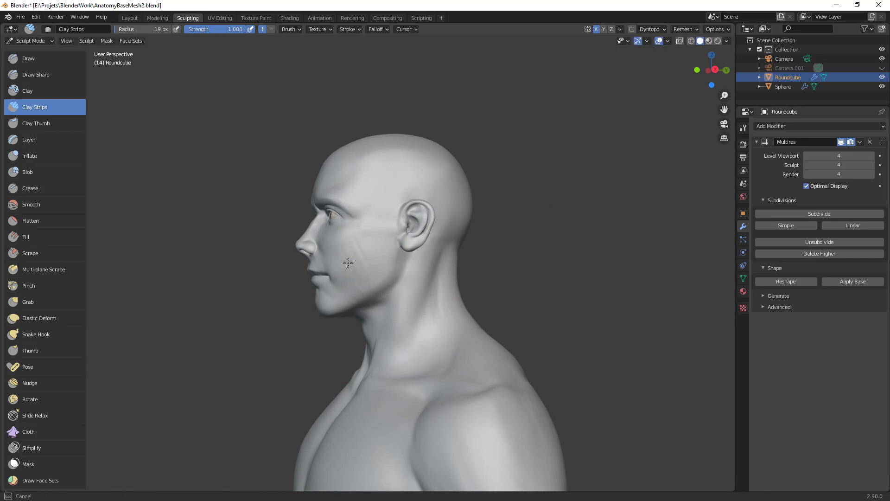
mouse_move(380, 253)
middle_down()
mouse_move(380, 222)
mouse_move(394, 243)
middle_up()
scroll(382, 214, up, 2)
drag(394, 244, 390, 282)
drag(341, 254, 415, 274)
mouse_move(459, 247)
ctrl+middle_down()
mouse_move(391, 313)
mouse_move(459, 298)
mouse_move(457, 264)
ctrl+middle_up()
middle_drag(436, 282, 482, 291)
Step: Reshape the jaw corner and lower cheek beneath the ear with the Grab brush, using radii of 49 and 82 px
key(g)
key(f)
click(328, 255)
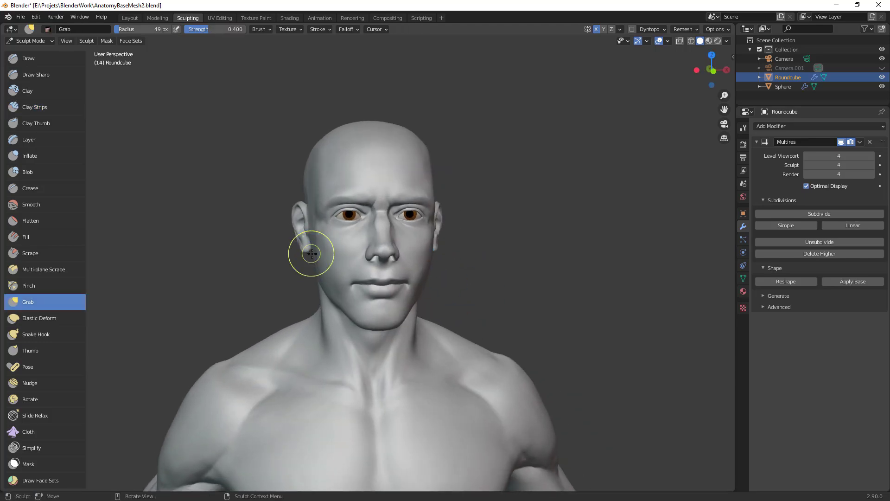
middle_drag(328, 255, 339, 251)
key(f)
click(376, 260)
drag(326, 266, 325, 272)
drag(326, 271, 331, 272)
middle_drag(429, 274, 448, 279)
key(f)
click(404, 282)
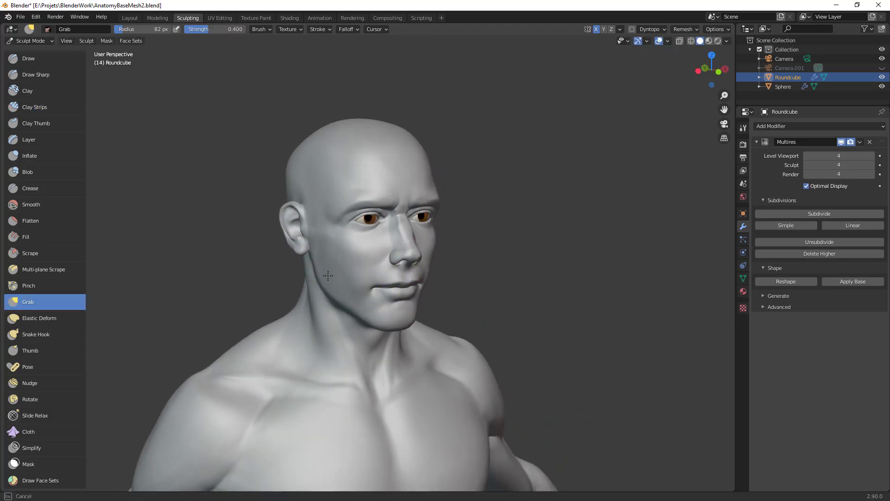
Step: Adjust the chest and upper-torso profile in left side view with the Grab brush at radii between 104 and 187 px
scroll(316, 251, down, 5)
middle_drag(471, 358, 487, 371)
middle_drag(487, 371, 551, 338)
scroll(551, 338, up, 2)
key(f)
click(435, 276)
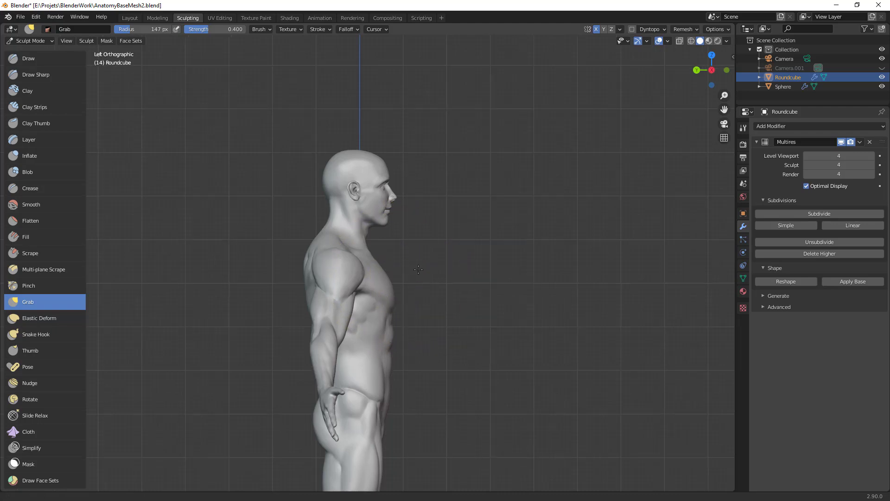
ctrl+middle_drag(405, 288, 459, 296)
key(f)
click(446, 297)
key(f)
click(379, 307)
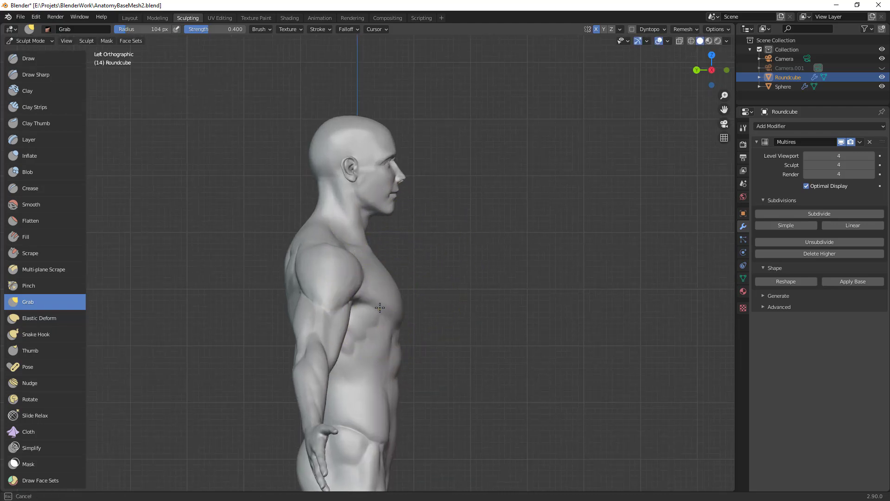
key(f)
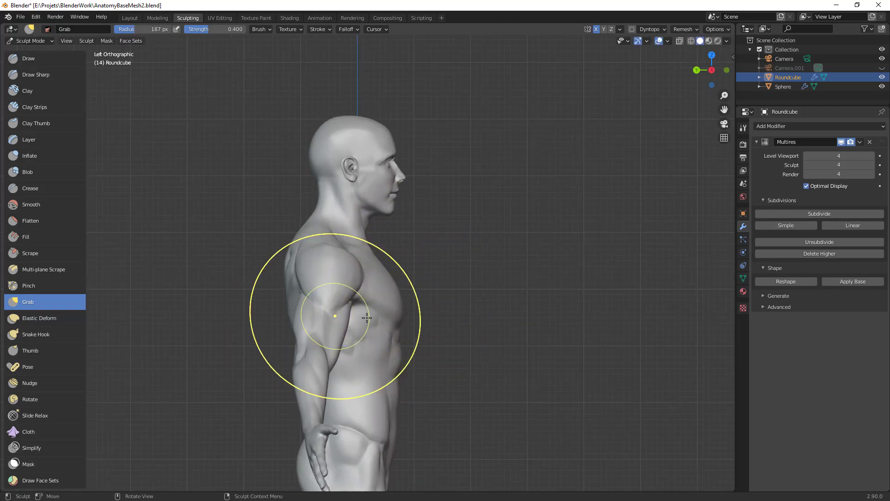
click(398, 317)
Step: Pull the front of the chest slightly forward with the Grab brush from an angled side view
scroll(417, 338, down, 3)
mouse_move(441, 363)
middle_down()
mouse_move(396, 328)
mouse_move(398, 295)
middle_up()
key(f)
click(391, 328)
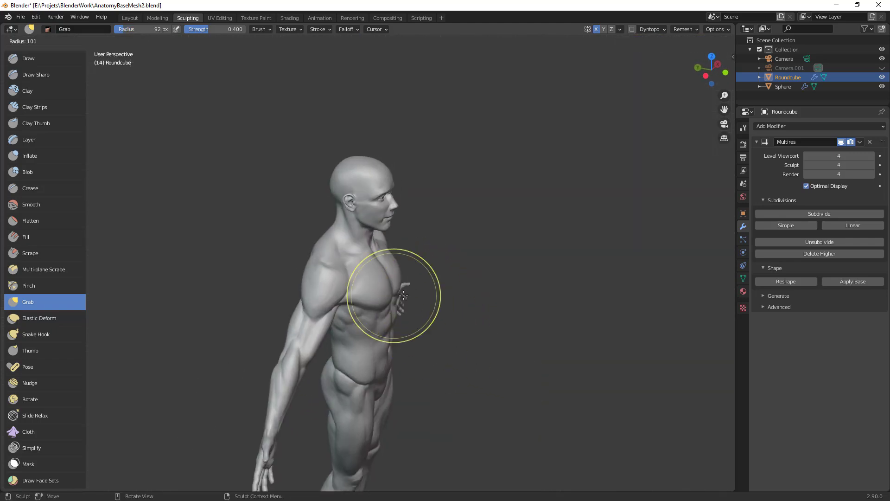
drag(389, 294, 395, 294)
mouse_move(557, 283)
middle_down()
mouse_move(487, 251)
mouse_move(370, 335)
middle_up()
key(f)
click(419, 294)
key(f)
click(401, 292)
Step: Adjust the neck base and shoulder mass from above with the Grab brush at radii from 70 to 102 px
ctrl+middle_drag(372, 291, 396, 269)
key(f)
click(401, 200)
key(f)
click(375, 290)
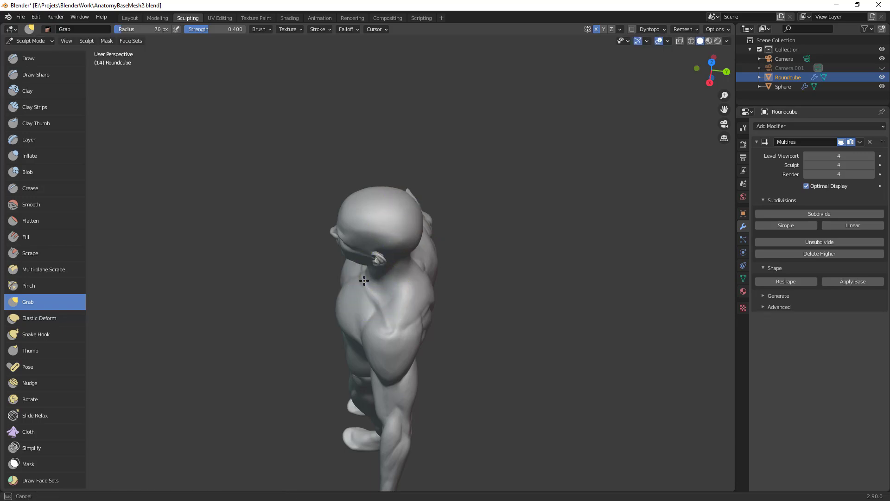
key(f)
click(385, 298)
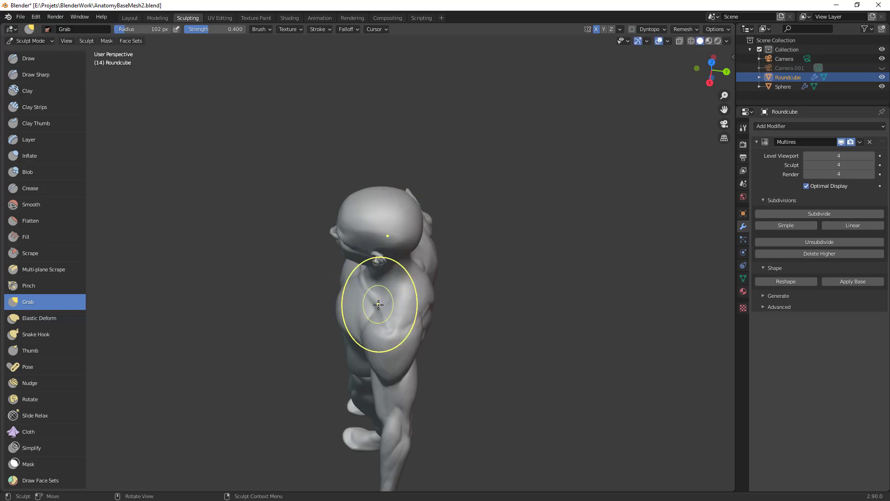
ctrl+alt+drag(418, 305, 418, 348)
alt+drag(418, 347, 496, 287)
alt+drag(456, 334, 512, 310)
mouse_move(512, 310)
middle_down()
mouse_move(487, 292)
mouse_move(397, 298)
middle_up()
key(f)
click(393, 312)
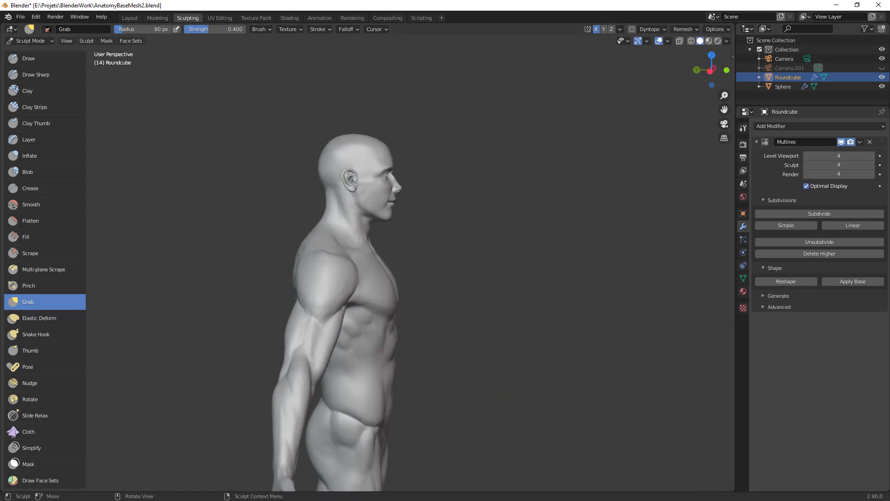
Step: Adjust the torso and inner upper arms in front view with the Grab brush at radii of 124 and 62 px
scroll(412, 234, down, 3)
mouse_move(411, 234)
middle_down()
mouse_move(439, 218)
mouse_move(467, 322)
mouse_move(467, 298)
middle_up()
middle_drag(447, 298, 396, 295)
scroll(427, 248, up, 1)
key(f)
click(482, 258)
middle_drag(460, 240, 436, 218)
key(f)
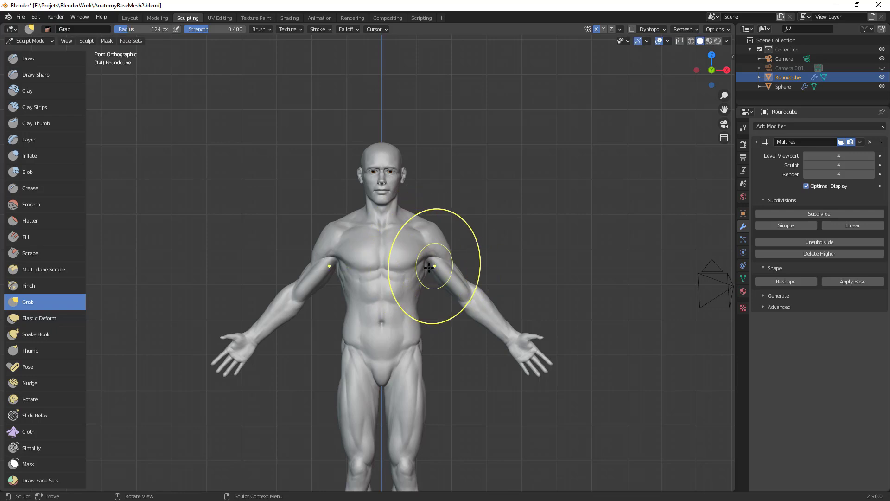
click(391, 277)
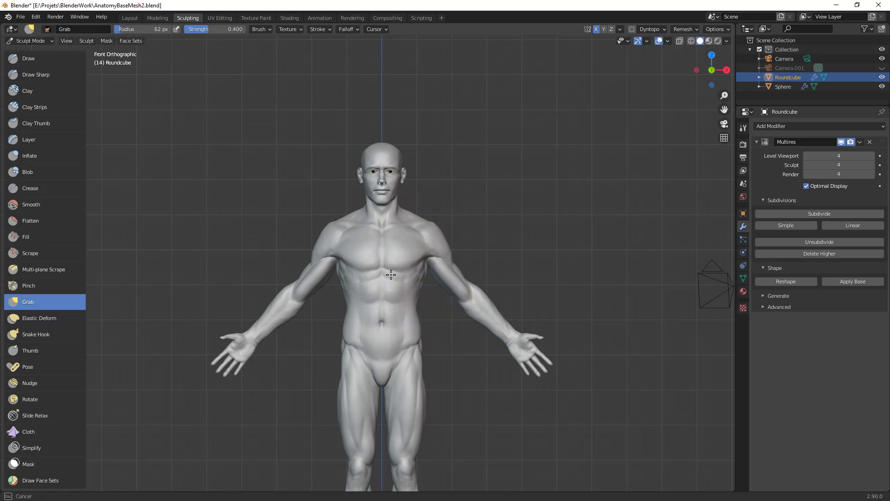
scroll(571, 279, down, 5)
scroll(433, 354, up, 3)
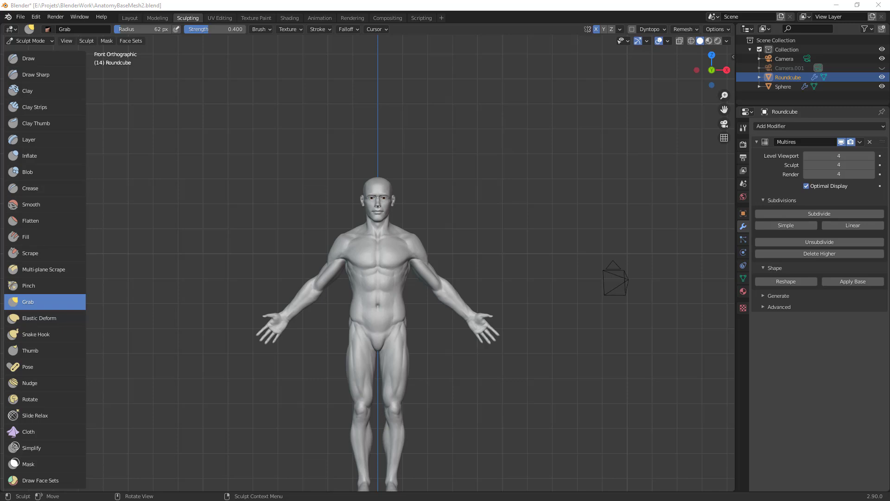
shift+middle_drag(538, 220, 540, 174)
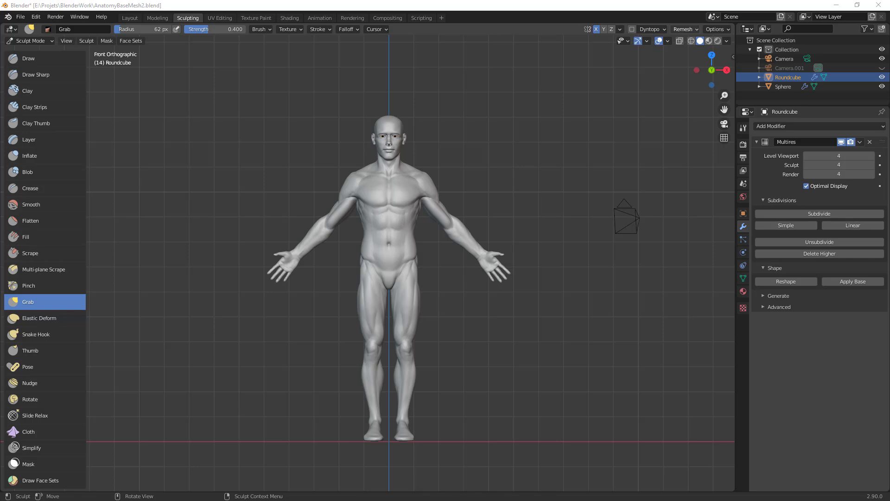
Step: Reshape the crotch, pubic area and hip line in front view with the Grab brush at radii of 66 and 80 px
click(533, 301)
ctrl+middle_drag(536, 302, 408, 264)
key(f)
click(408, 288)
drag(407, 303, 407, 308)
drag(409, 304, 408, 308)
key(f)
click(448, 282)
key(f)
click(448, 271)
drag(403, 275, 406, 277)
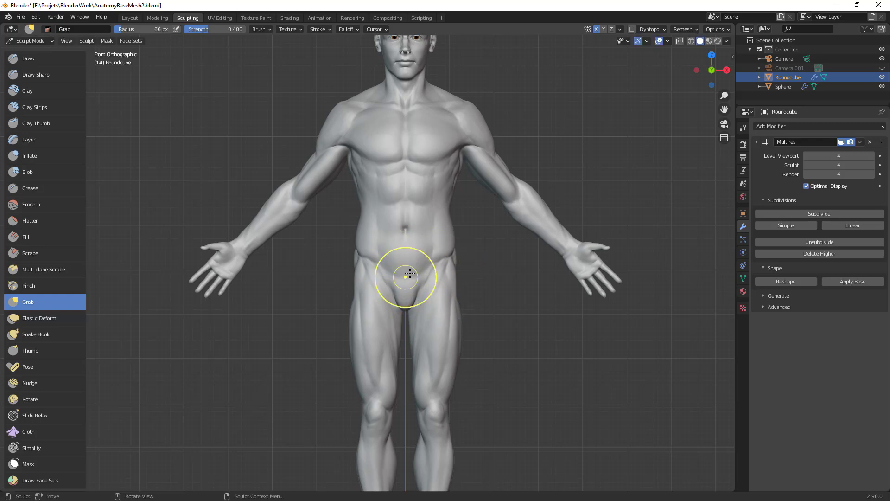
key(bracketright)
key(bracketright)
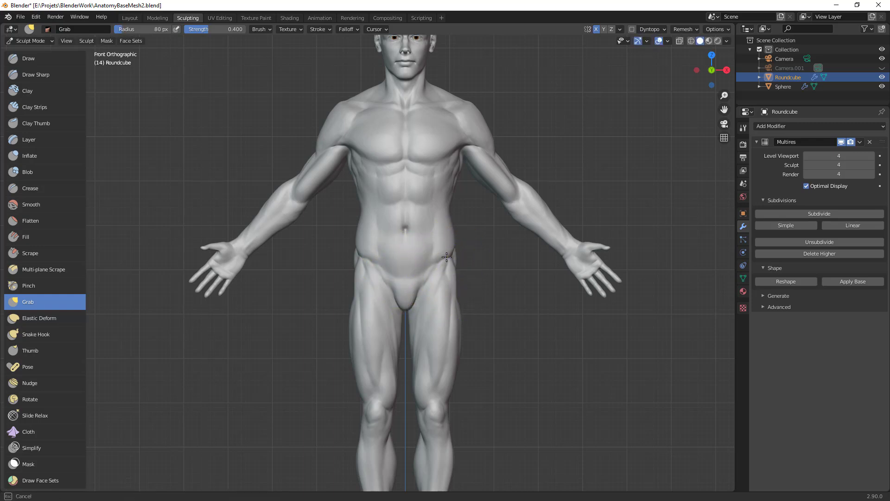
mouse_move(469, 264)
middle_down()
mouse_move(498, 359)
mouse_move(480, 354)
mouse_move(463, 273)
mouse_move(471, 254)
middle_up()
Step: Carve the inguinal lines between the lower abdomen and thighs with the Crease brush at a 15 px radius
key(shift+c)
drag(451, 261, 446, 268)
middle_drag(421, 271, 408, 295)
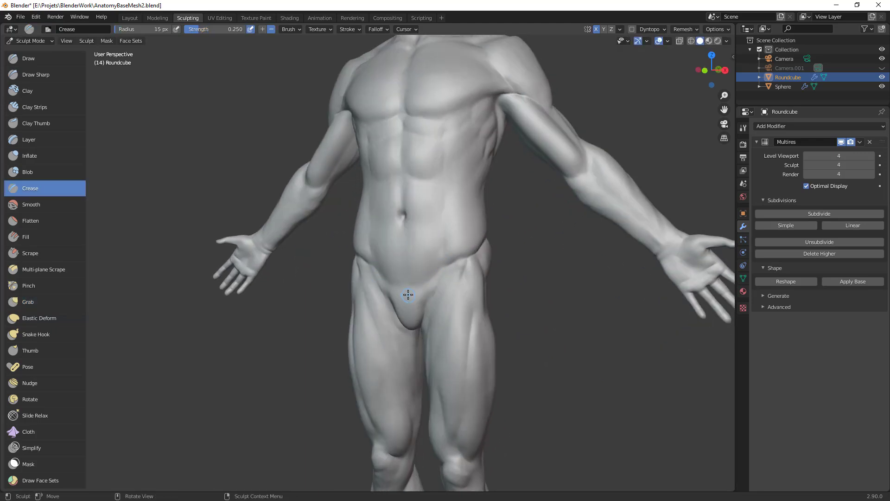
drag(437, 277, 420, 291)
drag(435, 278, 416, 294)
drag(436, 278, 418, 292)
middle_drag(429, 287, 438, 287)
drag(438, 286, 443, 278)
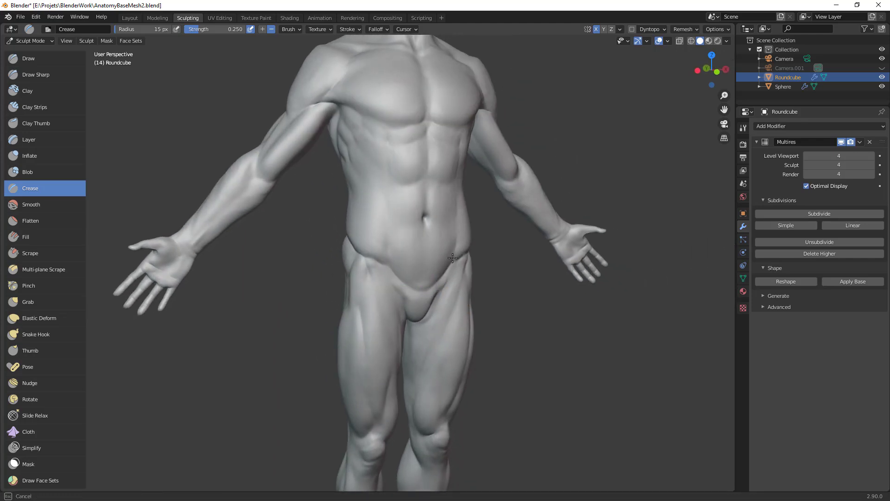
Step: Adjust the groin at the top of the thigh with the Grab brush at a 75 px radius
middle_drag(453, 258, 434, 233)
key(g)
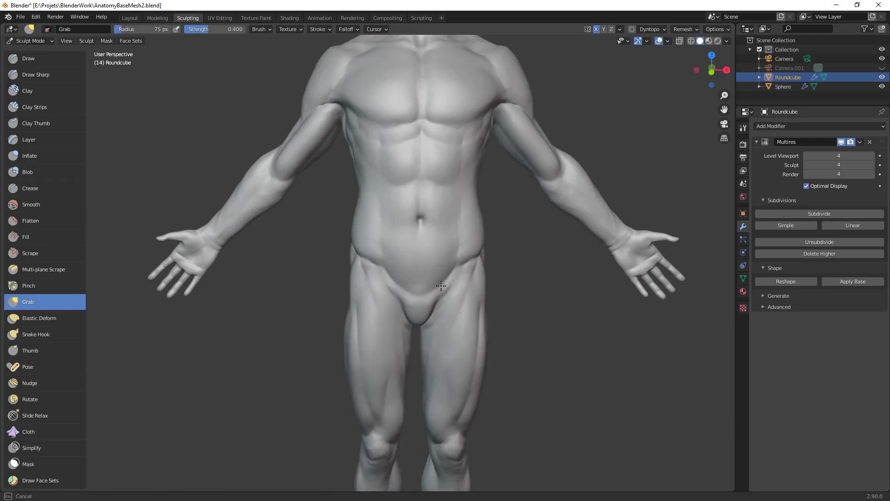
scroll(454, 280, down, 5)
middle_drag(471, 334, 453, 390)
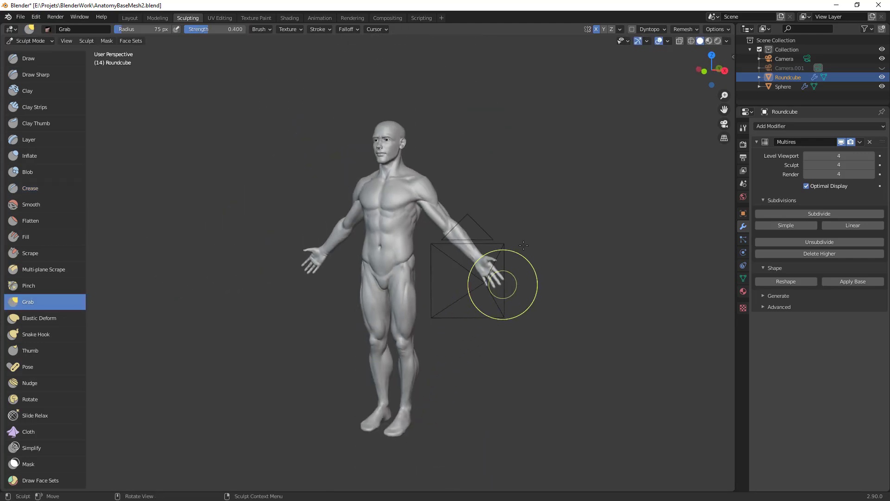
ctrl+middle_drag(396, 264, 419, 213)
middle_drag(390, 246, 426, 254)
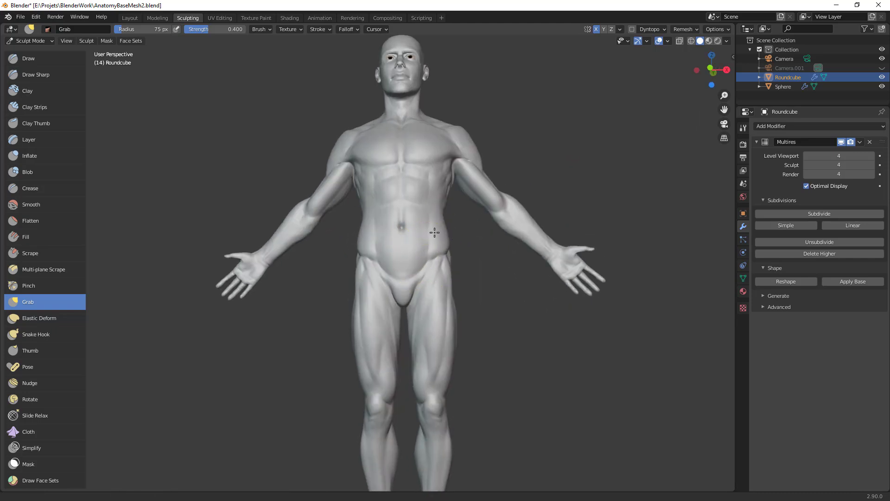
Step: Build up the area along the inguinal crease and pubic region with Clay Strips at a radius of 24 to 25 px
ctrl+middle_drag(425, 301, 415, 273)
key(c)
key(f)
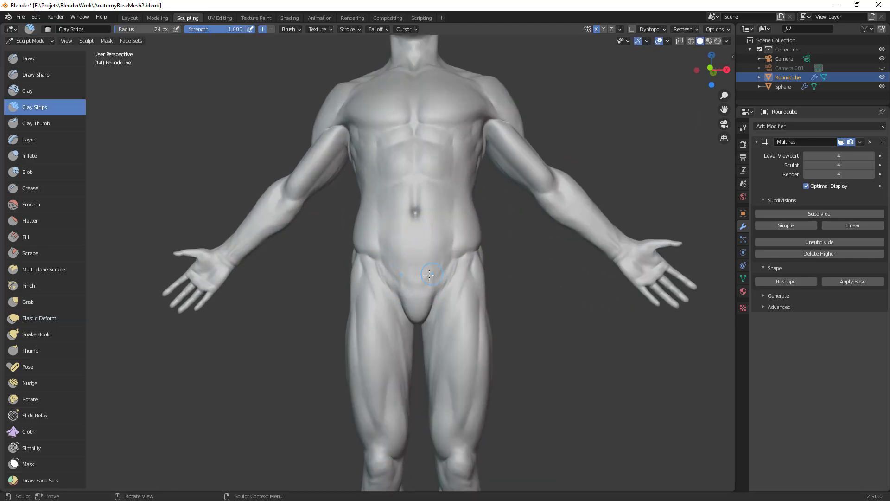
scroll(494, 273, up, 3)
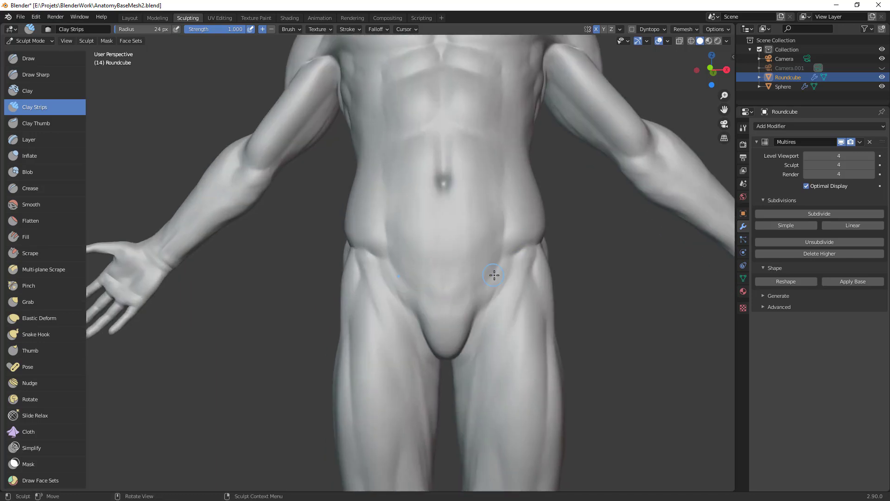
drag(480, 330, 497, 288)
key(f)
click(499, 266)
drag(479, 318, 481, 314)
key(f)
click(494, 274)
drag(492, 284, 476, 297)
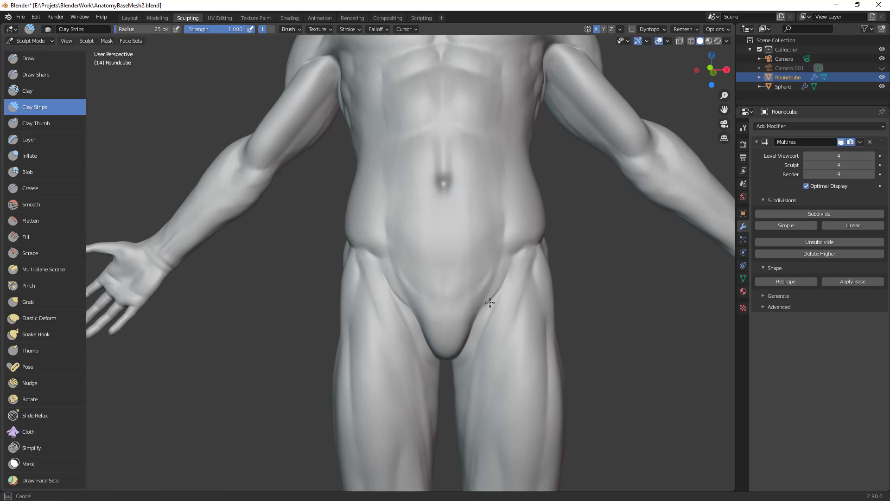
Step: Refine the transition between the crotch and inner thigh with short Clay Strips strokes
middle_drag(519, 263, 515, 297)
scroll(496, 296, down, 5)
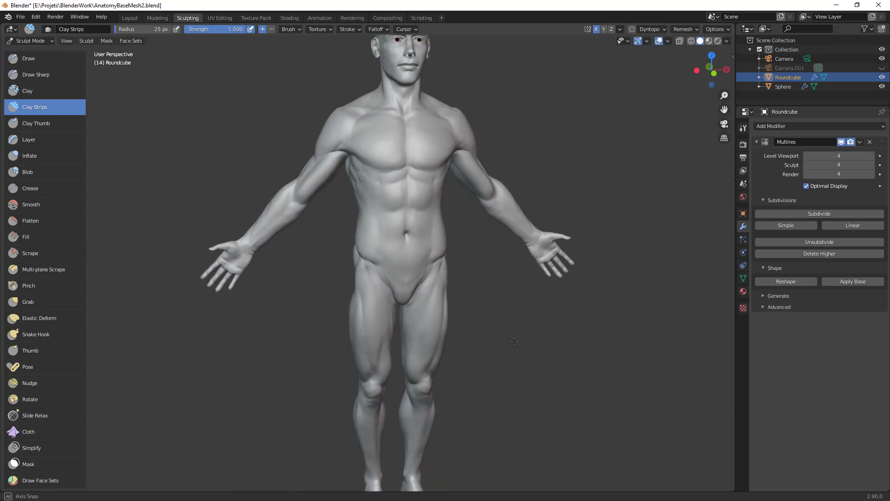
middle_drag(464, 278, 496, 278)
scroll(455, 238, up, 5)
mouse_move(425, 306)
middle_down()
mouse_move(410, 317)
mouse_move(397, 283)
middle_up()
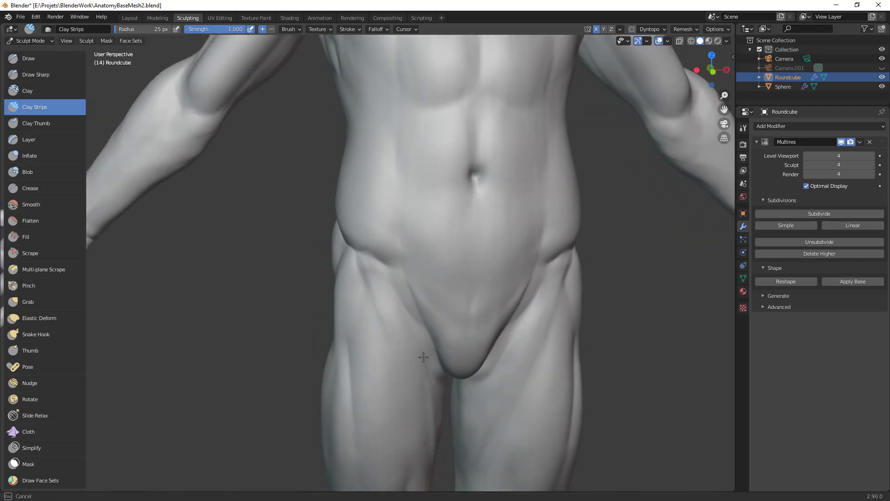
drag(434, 360, 440, 355)
ctrl+middle_drag(483, 330, 475, 385)
mouse_move(469, 345)
ctrl+middle_down()
mouse_move(452, 375)
mouse_move(527, 375)
mouse_move(448, 370)
mouse_move(437, 299)
ctrl+middle_up()
key(f)
click(438, 316)
drag(437, 319, 436, 324)
middle_drag(438, 327, 468, 314)
Step: Reshape the pubic area and lower-belly contour with the Grab brush at radii of 111, 84 and 123 px
key(g)
key(f)
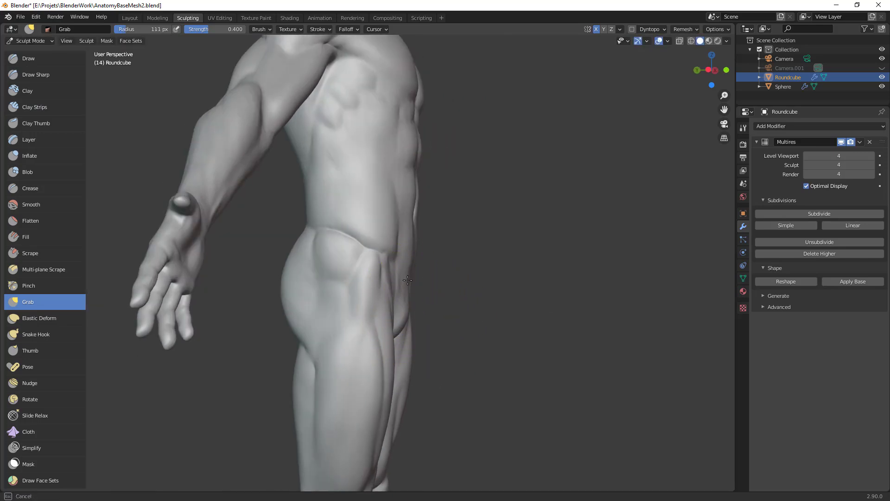
middle_drag(508, 278, 428, 312)
click(420, 304)
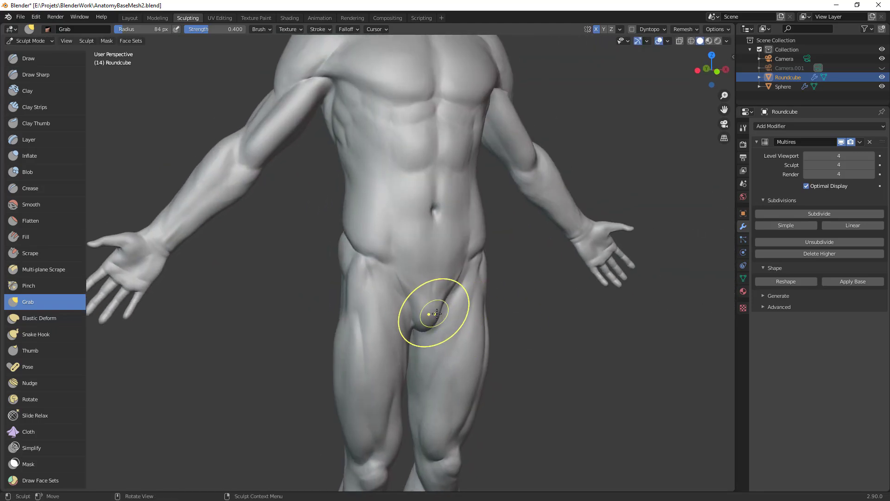
key(f)
mouse_move(486, 288)
middle_down()
mouse_move(443, 313)
mouse_move(442, 238)
mouse_move(430, 284)
mouse_move(418, 234)
middle_up()
click(427, 318)
key(f)
click(434, 266)
middle_drag(478, 218, 376, 251)
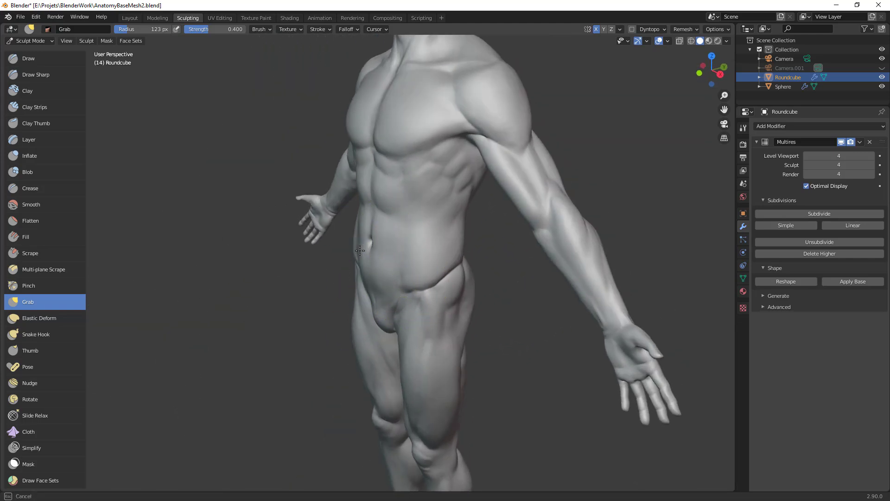
Step: Adjust the belly profile from the side with the Grab brush at a 93 px radius
key(f)
click(415, 240)
key(f)
click(379, 196)
key(Escape)
key(f)
click(391, 194)
ctrl+middle_drag(389, 193, 473, 218)
key(f)
click(411, 200)
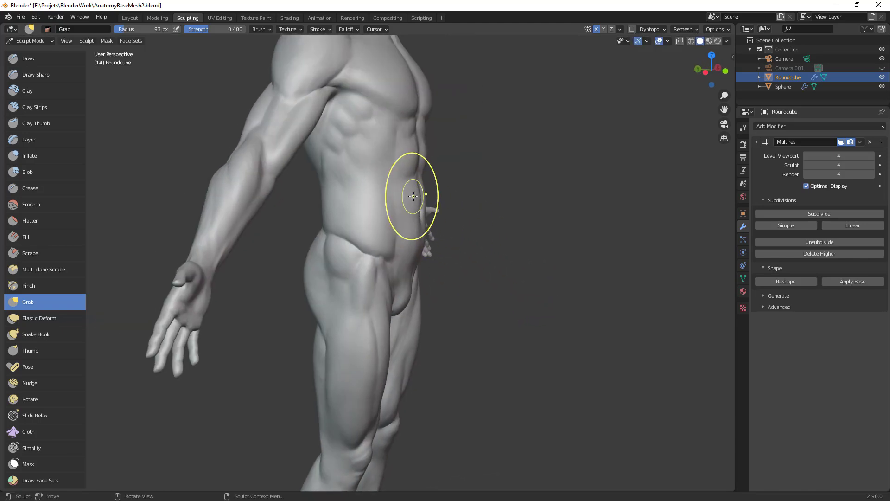
drag(413, 265, 416, 263)
Step: Adjust the abdomen beside the navel with Grab, and carve the vertical abdominal groove with the Crease brush at a 36 px radius
mouse_move(444, 252)
ctrl+middle_down()
mouse_move(453, 302)
mouse_move(408, 352)
mouse_move(419, 324)
ctrl+middle_up()
middle_drag(480, 323, 484, 325)
scroll(484, 325, up, 3)
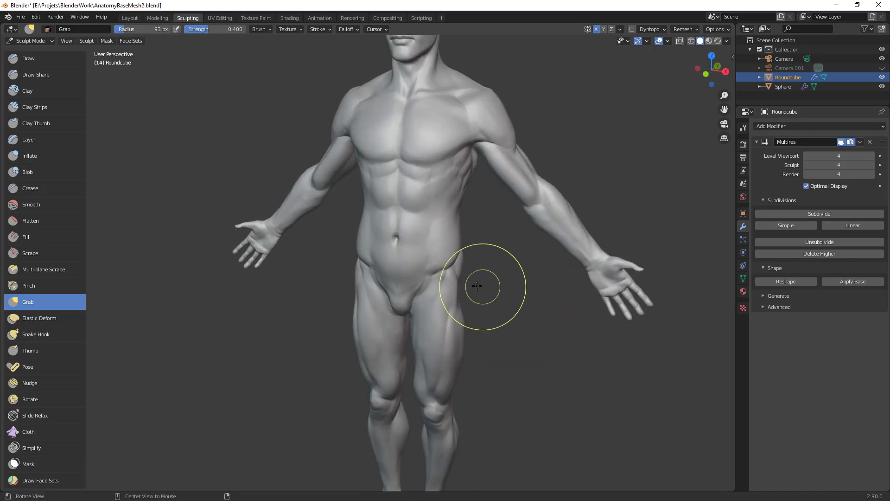
drag(433, 224, 434, 250)
scroll(459, 177, up, 3)
middle_drag(460, 177, 433, 192)
key(shift+c)
drag(399, 183, 398, 246)
scroll(487, 308, down, 4)
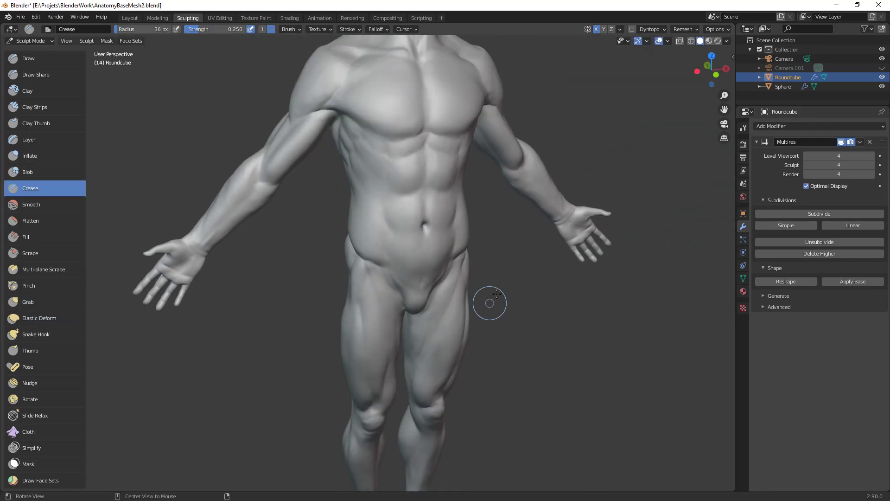
Step: Adjust the abdomen around the navel with the Grab brush at a 66 px radius
middle_drag(487, 308, 439, 246)
scroll(439, 246, up, 3)
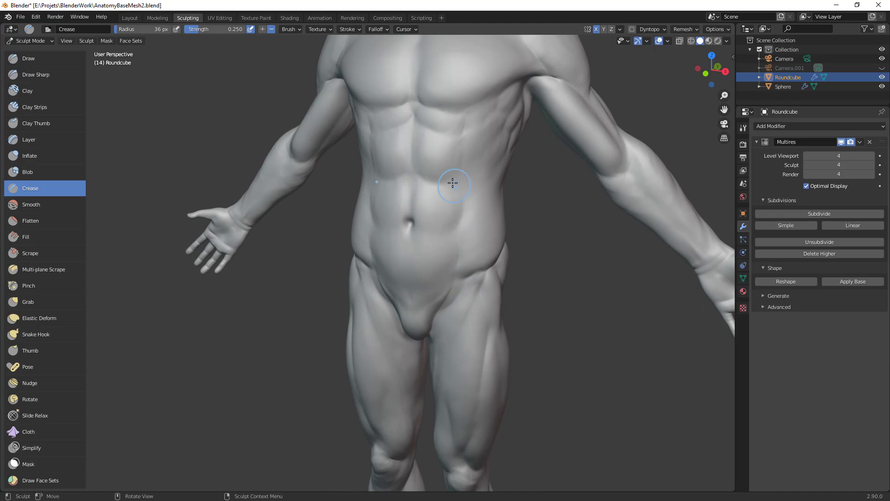
key(g)
key(f)
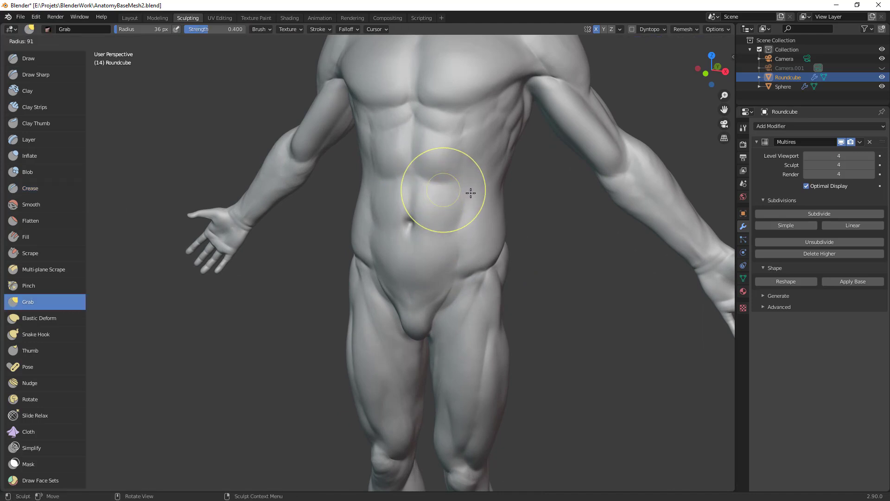
click(462, 194)
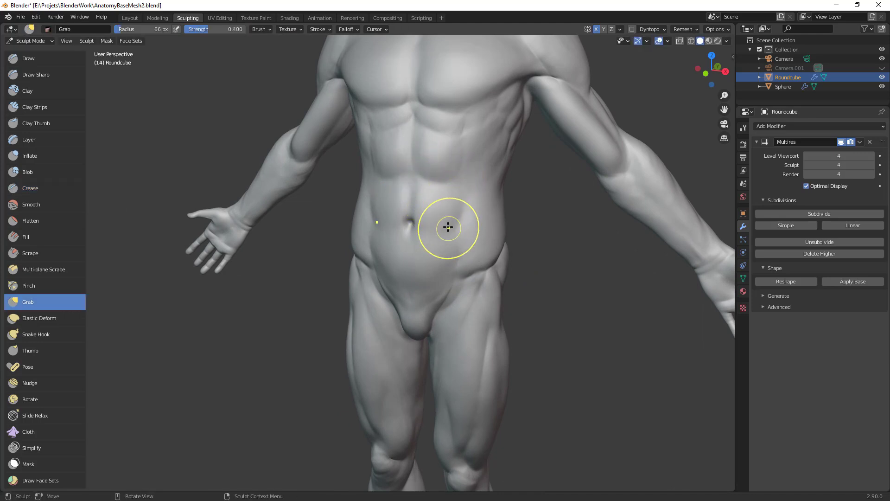
mouse_move(459, 226)
mouse_down()
mouse_move(453, 233)
mouse_move(412, 195)
mouse_up()
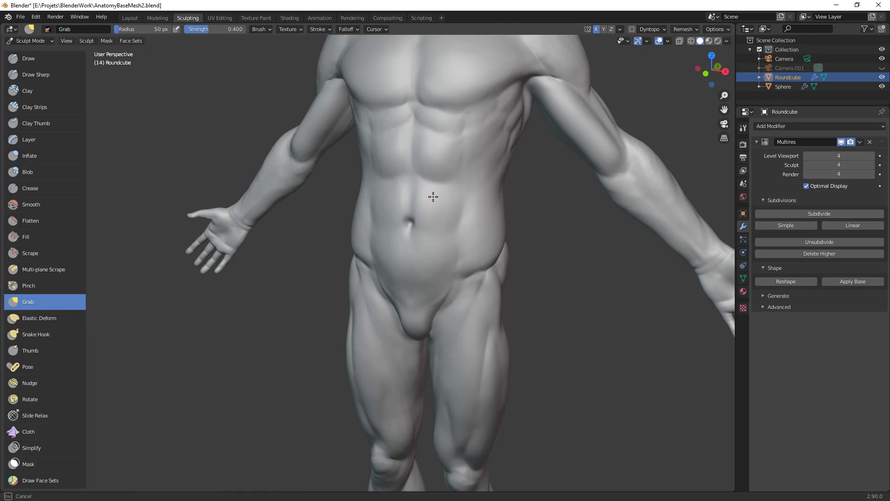
Step: Reshape the waist and flank contour above the hip with the Grab brush at radii of 50 and 60 px
ctrl+middle_drag(430, 273, 471, 282)
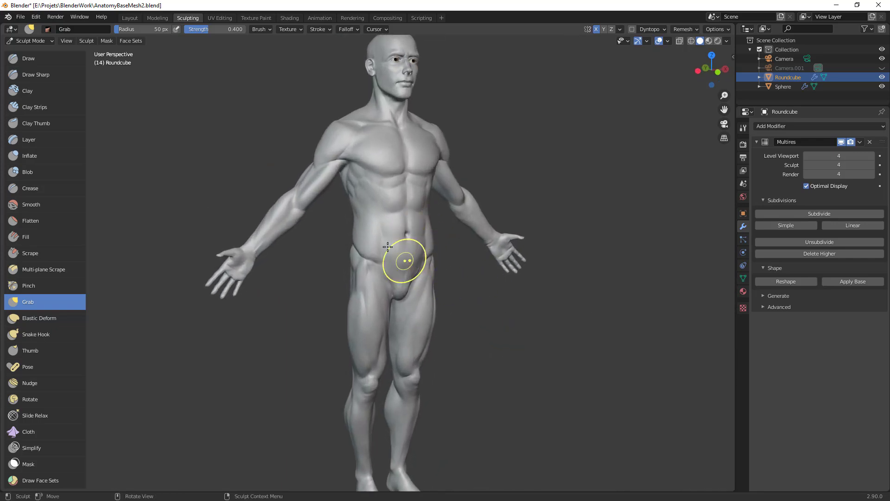
drag(363, 252, 357, 247)
middle_drag(449, 284, 368, 229)
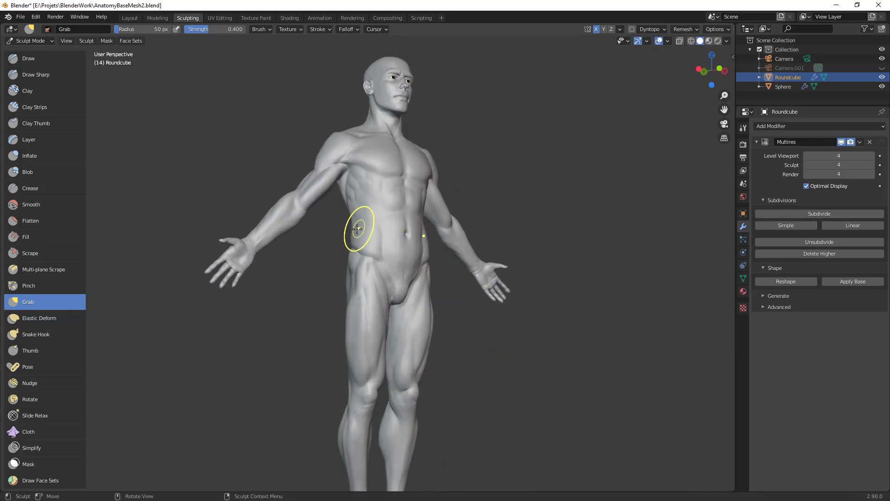
drag(364, 229, 347, 229)
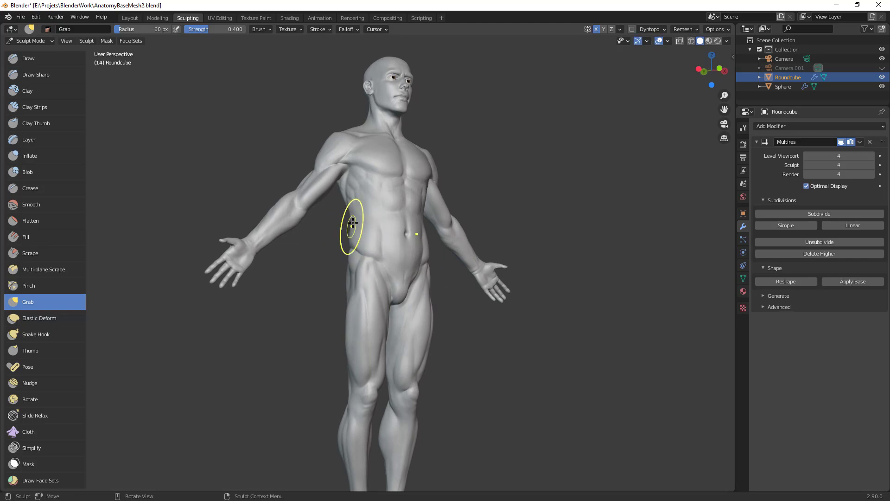
mouse_move(350, 209)
middle_down()
mouse_move(423, 266)
mouse_move(436, 353)
mouse_move(456, 253)
middle_up()
Step: Refine the lower abdomen above the groin crease with the Grab brush at a 65 px radius
mouse_move(491, 283)
middle_down()
mouse_move(425, 272)
mouse_move(468, 245)
mouse_move(472, 306)
mouse_move(450, 283)
mouse_move(472, 257)
mouse_move(453, 248)
mouse_move(447, 258)
middle_up()
key(f)
click(425, 258)
key(f)
click(442, 291)
key(f)
click(433, 260)
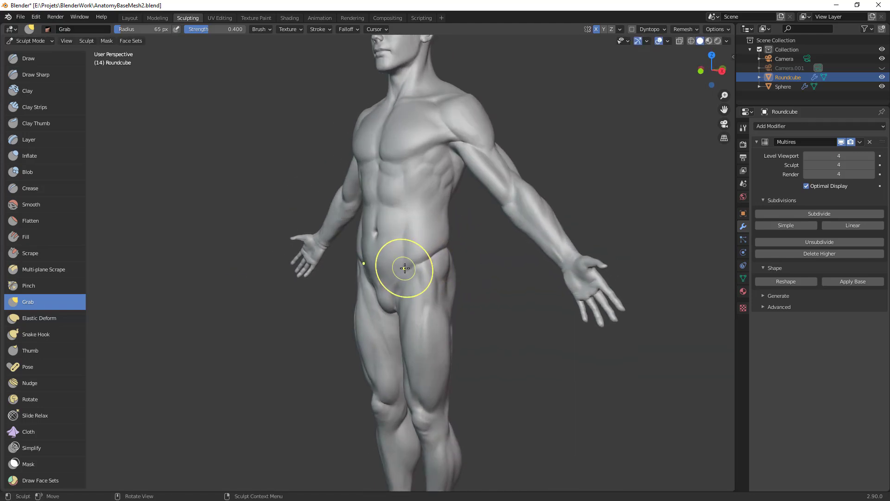
mouse_move(463, 254)
ctrl+middle_down()
mouse_move(452, 334)
mouse_move(478, 364)
mouse_move(524, 355)
mouse_move(498, 316)
mouse_move(387, 324)
ctrl+middle_up()
ctrl+middle_drag(387, 324, 397, 273)
Step: Adjust the belly and hip profile from the side with the Grab brush at a 132 px radius, and save the file
key(f)
click(436, 262)
key(bracketleft)
key(bracketleft)
key(bracketleft)
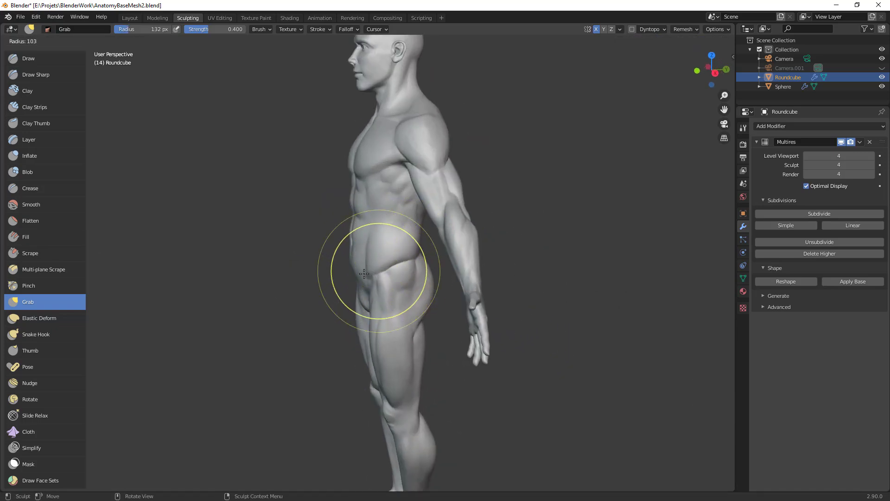
mouse_move(431, 239)
alt+middle_down()
mouse_move(449, 246)
mouse_move(338, 254)
alt+middle_up()
key(bracketleft)
key(bracketleft)
key(bracketleft)
key(bracketleft)
mouse_move(298, 232)
ctrl+middle_down()
mouse_move(358, 240)
mouse_move(348, 311)
ctrl+middle_up()
middle_drag(348, 311, 574, 347)
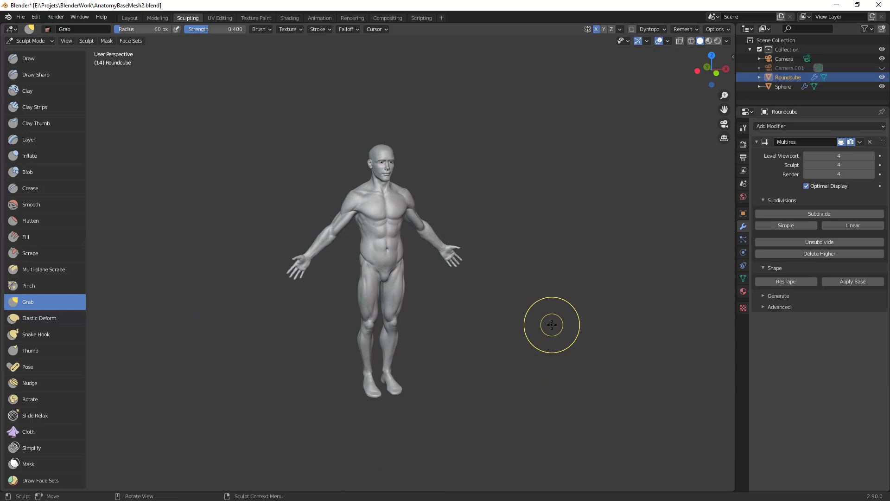
key(ctrl+s)
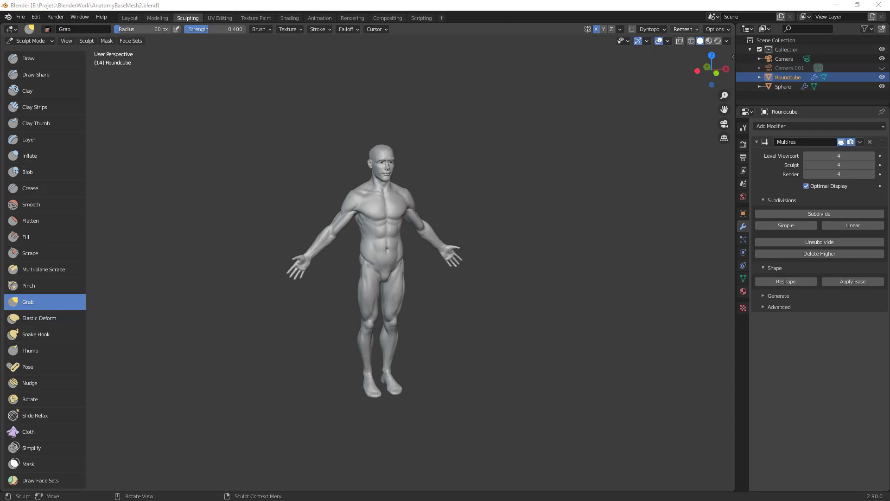
Step: Carve the groove between the biceps and the outer forearm at the elbow with the Crease brush at a 15 px radius
click(487, 250)
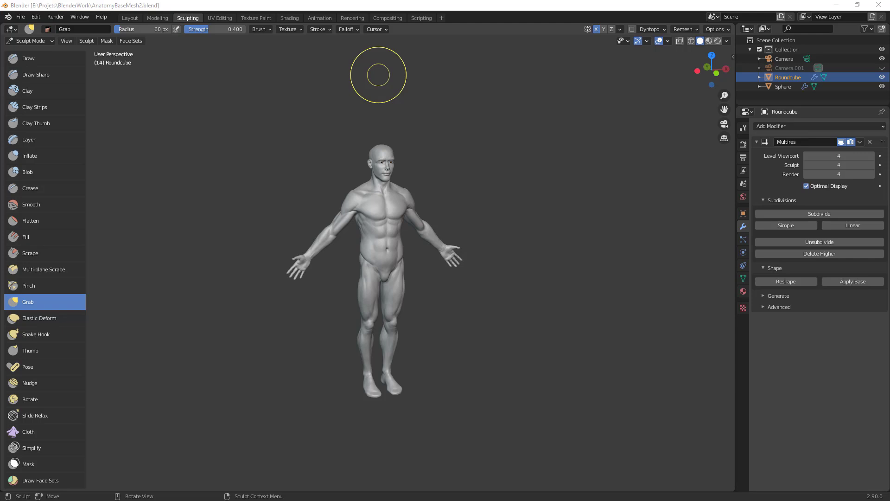
click(541, 212)
middle_drag(568, 249, 439, 245)
scroll(439, 246, up, 4)
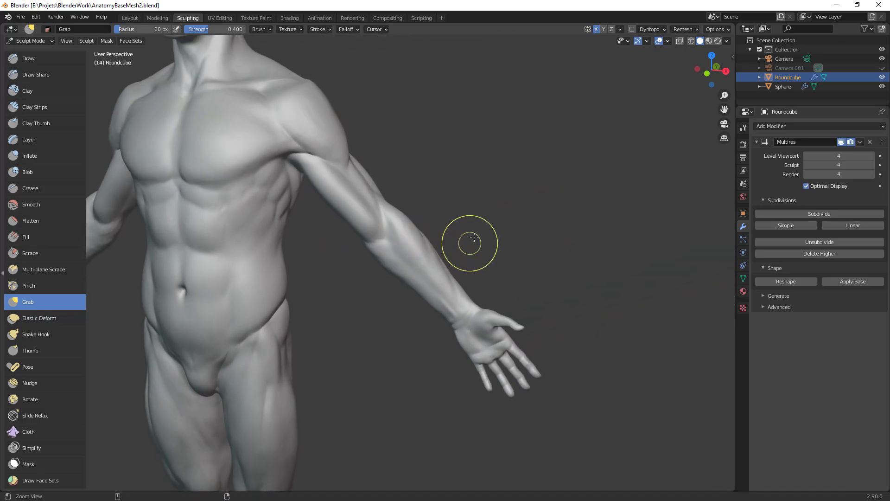
key(shift+c)
key(f)
middle_drag(385, 212, 362, 201)
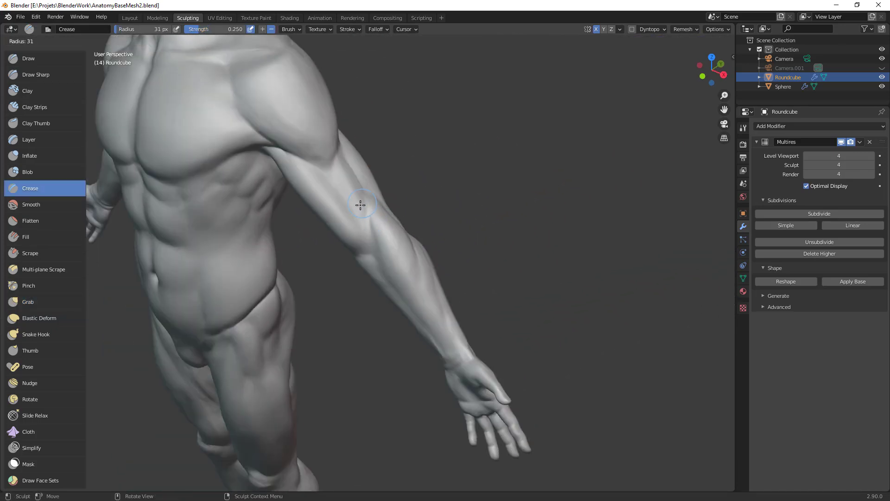
drag(370, 219, 364, 192)
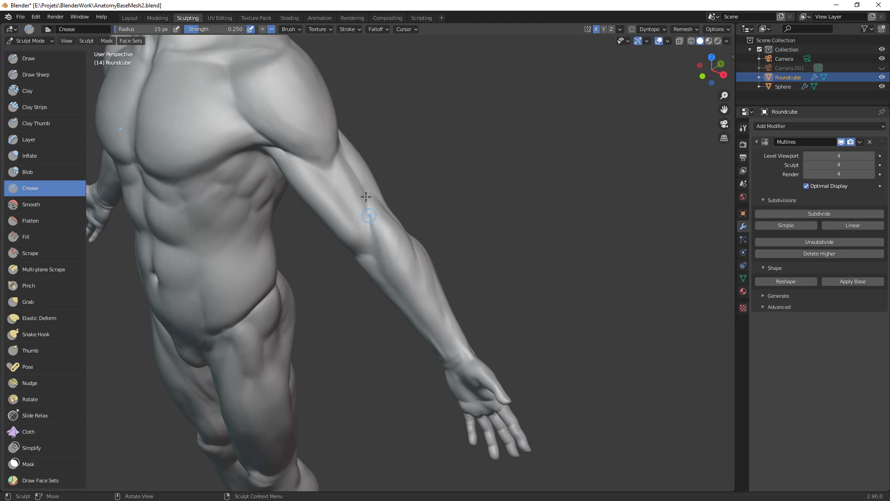
middle_drag(380, 262, 399, 221)
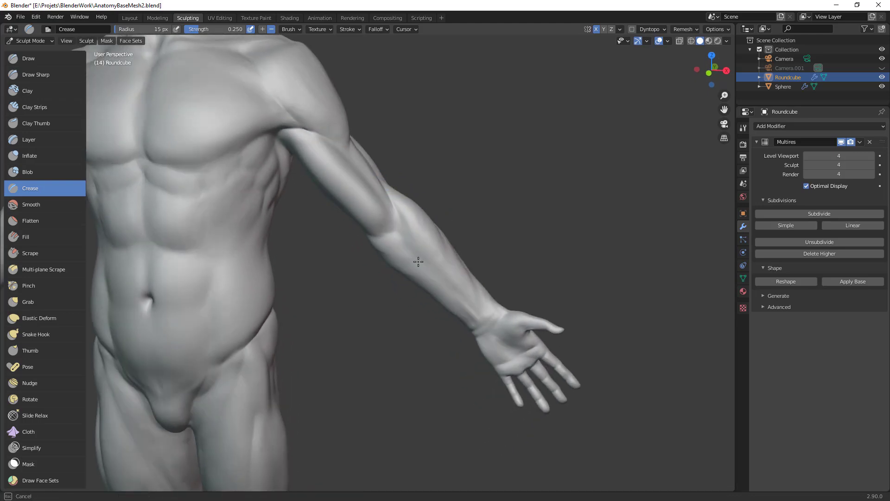
Step: Carve the inner elbow fold between the end of the biceps and the upper forearm with short Crease strokes
scroll(524, 204, up, 3)
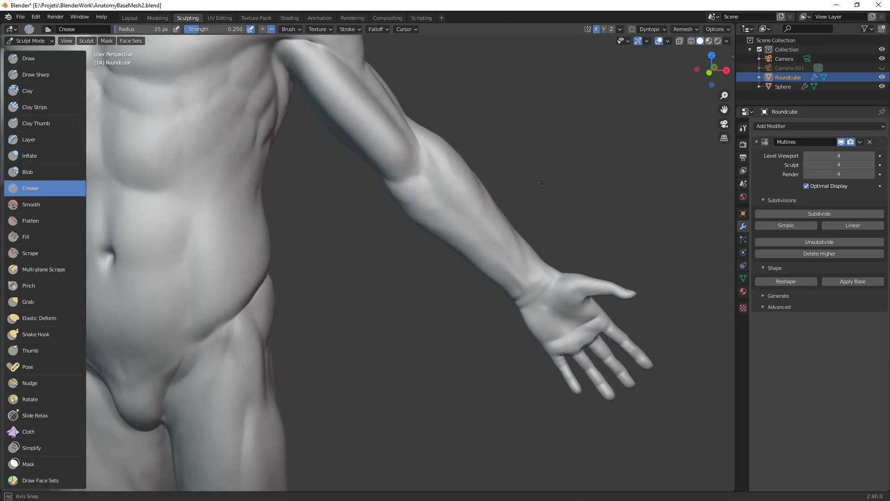
alt+drag(443, 192, 458, 178)
key(f)
click(386, 168)
key(f)
click(377, 170)
drag(377, 170, 410, 202)
drag(410, 203, 436, 209)
mouse_move(399, 191)
mouse_down()
mouse_move(440, 211)
mouse_move(422, 209)
mouse_up()
middle_drag(423, 209, 413, 159)
Step: Deepen the elbow pit at the end of the biceps with the Crease brush, raising its radius to 36 px
key(f)
mouse_move(410, 175)
mouse_down()
mouse_move(447, 197)
mouse_move(432, 189)
mouse_move(438, 225)
mouse_move(441, 166)
mouse_up()
key(f)
click(436, 201)
key(f)
click(446, 182)
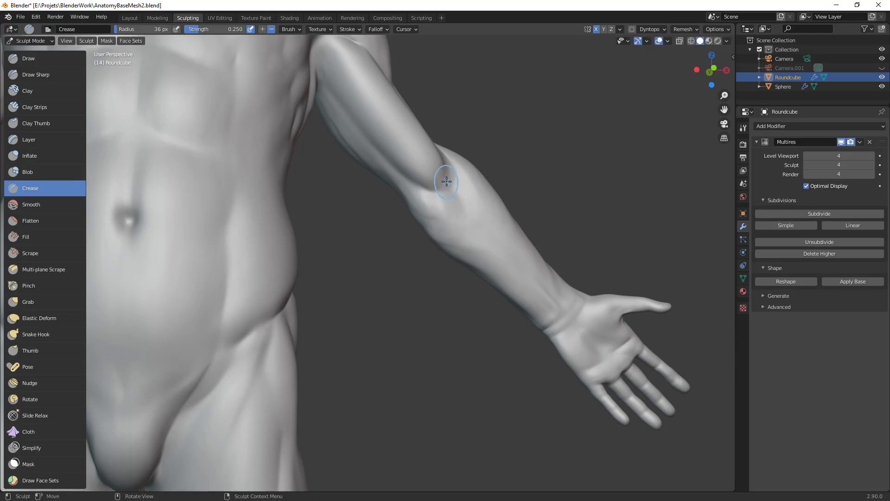
Step: Build up the inner elbow below the biceps with Clay Strips at radii of 33 and 28 px
key(c)
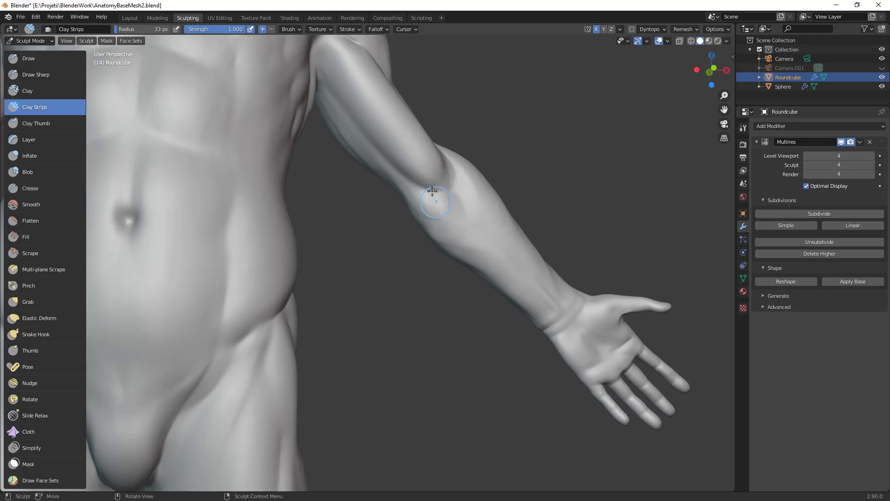
mouse_move(439, 224)
mouse_down()
mouse_move(433, 186)
mouse_move(436, 235)
mouse_move(421, 188)
mouse_move(430, 226)
mouse_move(443, 213)
mouse_up()
ctrl+middle_drag(460, 183, 419, 197)
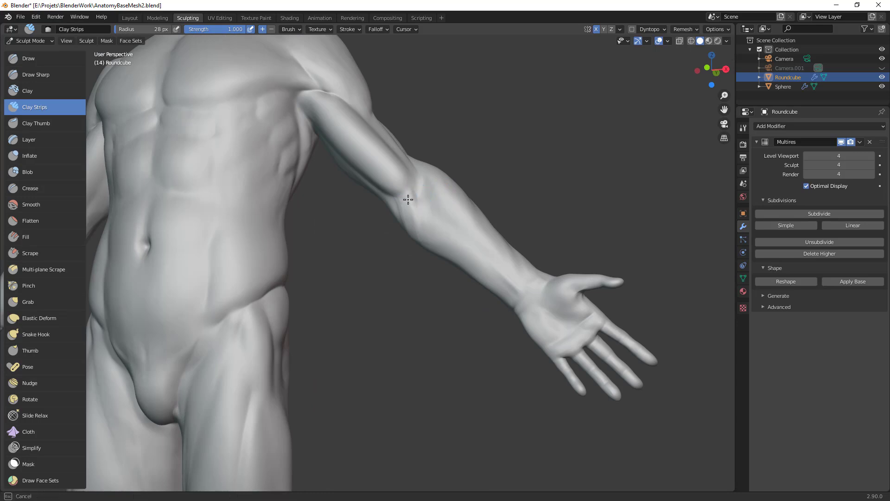
ctrl+middle_drag(447, 260, 437, 341)
middle_drag(437, 341, 585, 227)
mouse_move(586, 228)
alt+shift+mouse_down()
mouse_move(575, 257)
mouse_move(556, 227)
alt+shift+mouse_up()
Step: Shape the biceps tendon and inner elbow details with short Clay Strips strokes at a 19 px radius
key(f)
click(406, 232)
drag(399, 233, 409, 237)
click(405, 236)
mouse_move(431, 242)
middle_down()
mouse_move(445, 252)
mouse_move(438, 253)
middle_up()
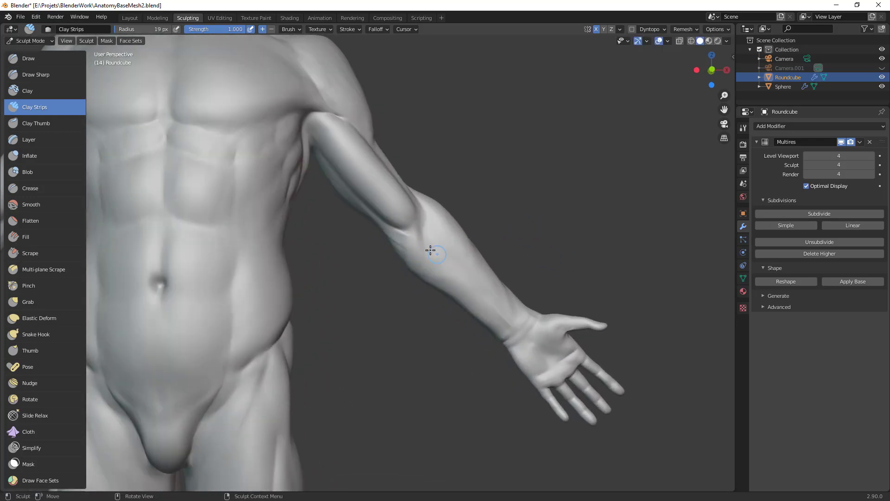
mouse_move(428, 246)
mouse_down()
mouse_move(411, 245)
mouse_move(433, 209)
mouse_move(389, 237)
mouse_move(416, 216)
mouse_move(407, 228)
mouse_move(435, 244)
mouse_move(411, 235)
mouse_move(461, 255)
mouse_move(427, 237)
mouse_up()
key(f)
click(397, 239)
key(f)
click(398, 225)
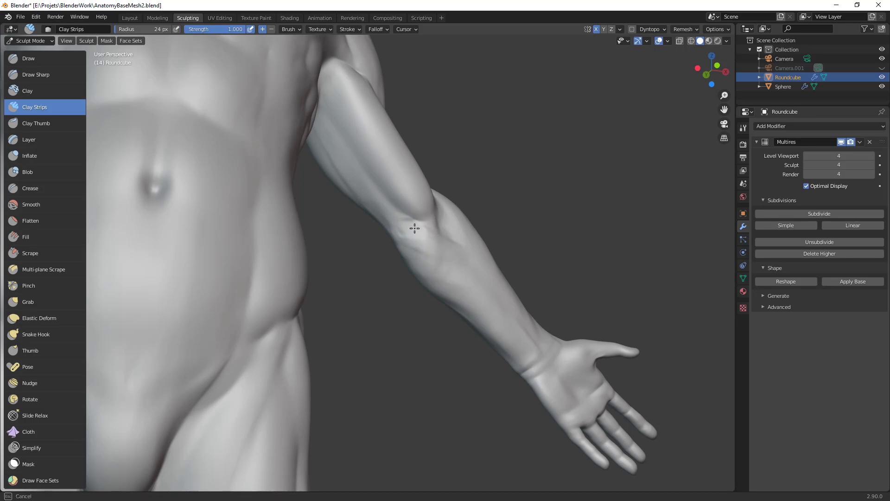
Step: Refine the bony inner elbow and the back of the elbow with Clay Strips, starting at a 24 px radius
middle_drag(423, 238, 400, 235)
key(f)
click(395, 240)
drag(396, 243, 408, 236)
mouse_move(480, 202)
middle_down()
mouse_move(453, 237)
mouse_move(460, 228)
mouse_move(354, 236)
middle_up()
mouse_move(353, 257)
mouse_down()
mouse_move(362, 236)
mouse_move(352, 263)
mouse_move(371, 264)
mouse_up()
middle_drag(371, 264, 417, 273)
Step: Reshape the elbow from behind with the Grab brush at a 150 px radius
key(g)
key(f)
click(414, 204)
drag(298, 240, 308, 228)
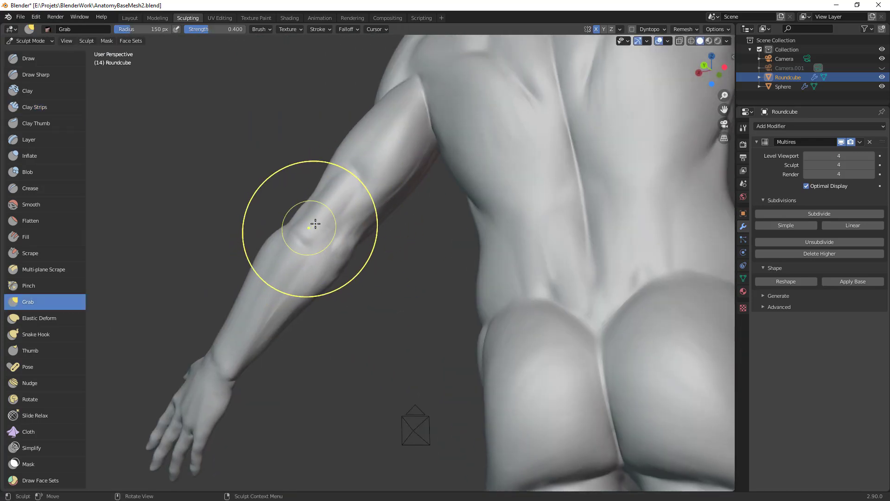
middle_drag(308, 228, 333, 229)
drag(331, 229, 305, 229)
mouse_move(423, 248)
middle_down()
mouse_move(465, 238)
mouse_move(449, 230)
middle_up()
Step: Add volume where the inner forearm meets the elbow with Clay Strips at a 36 px radius
key(c)
key(f)
click(409, 239)
key(f)
click(399, 238)
mouse_move(399, 238)
mouse_down()
mouse_move(454, 249)
mouse_move(421, 244)
mouse_move(404, 225)
mouse_move(412, 254)
mouse_up()
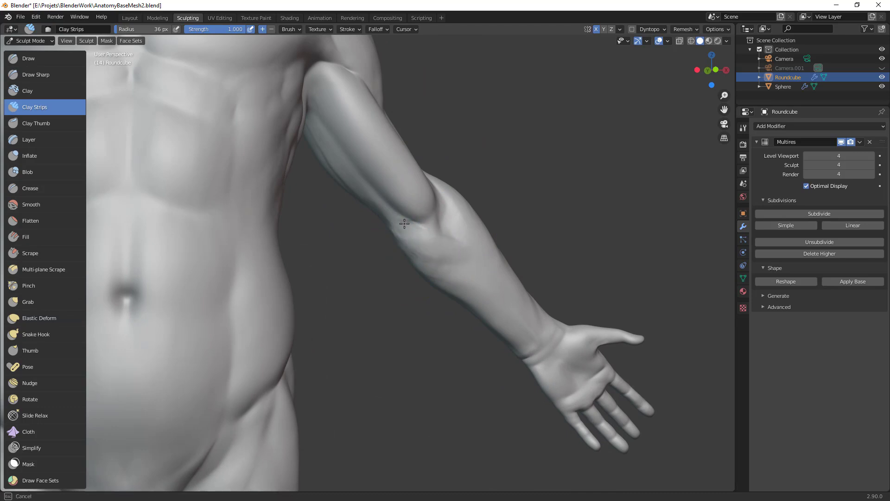
middle_drag(472, 260, 541, 236)
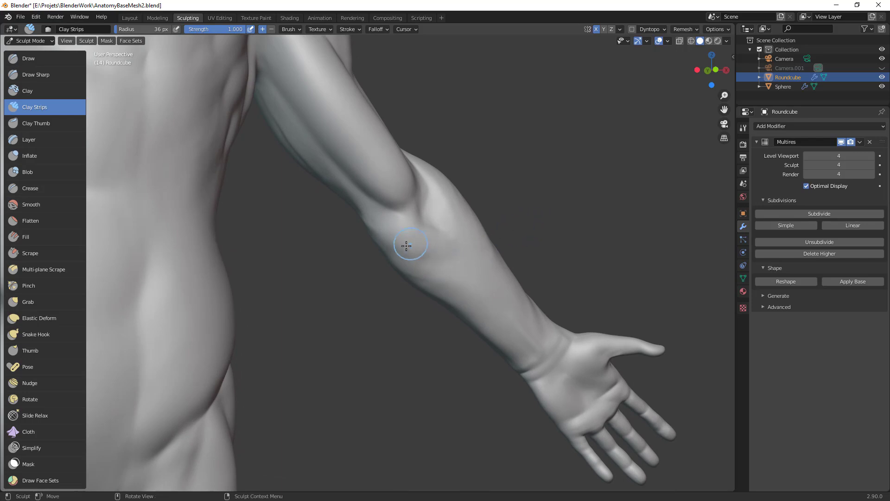
Step: Build the flexor muscles along the inner forearm with long Clay Strips strokes from the elbow towards the wrist
mouse_move(405, 254)
mouse_down()
mouse_move(493, 302)
mouse_move(420, 260)
mouse_move(463, 291)
mouse_up()
key(f)
click(458, 285)
drag(394, 261, 459, 296)
drag(413, 267, 491, 311)
drag(439, 287, 487, 303)
shift+middle_drag(487, 302, 404, 256)
drag(325, 207, 348, 216)
Step: Add fine forearm tendons towards the wrist with Clay Strips at 12 px, and refine the inner elbow at 30 px
key(f)
click(415, 266)
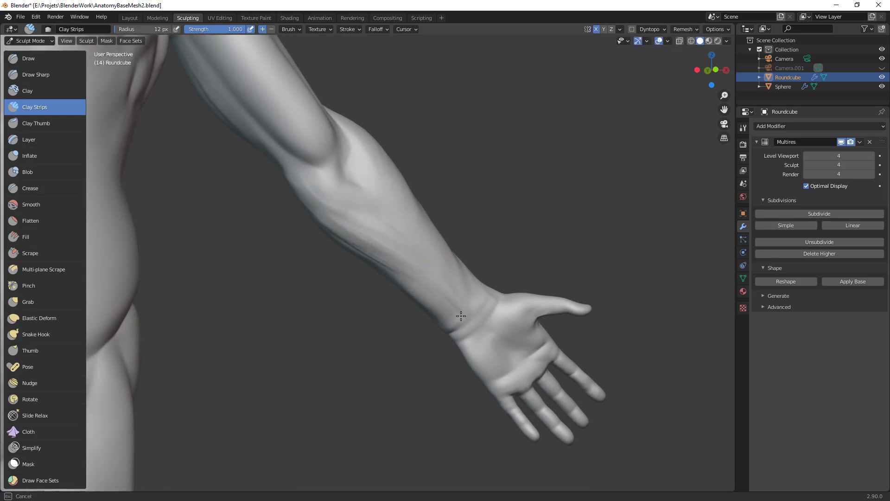
middle_drag(434, 292, 407, 242)
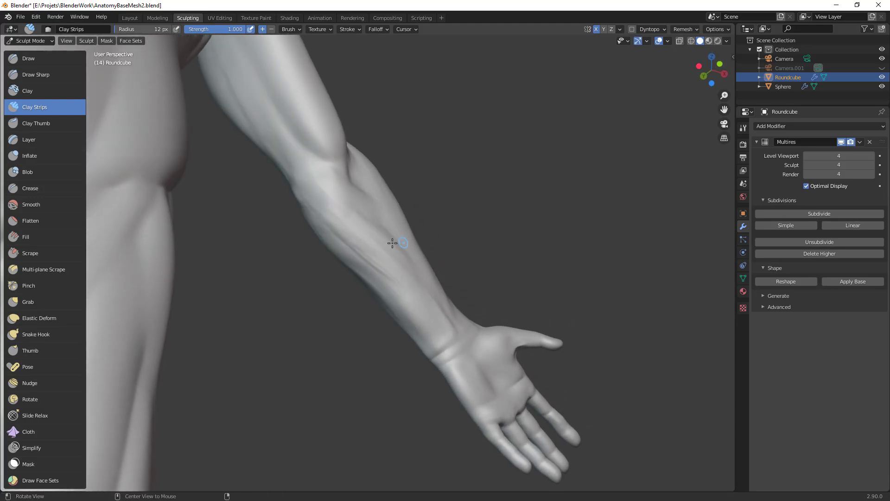
middle_drag(328, 216, 319, 212)
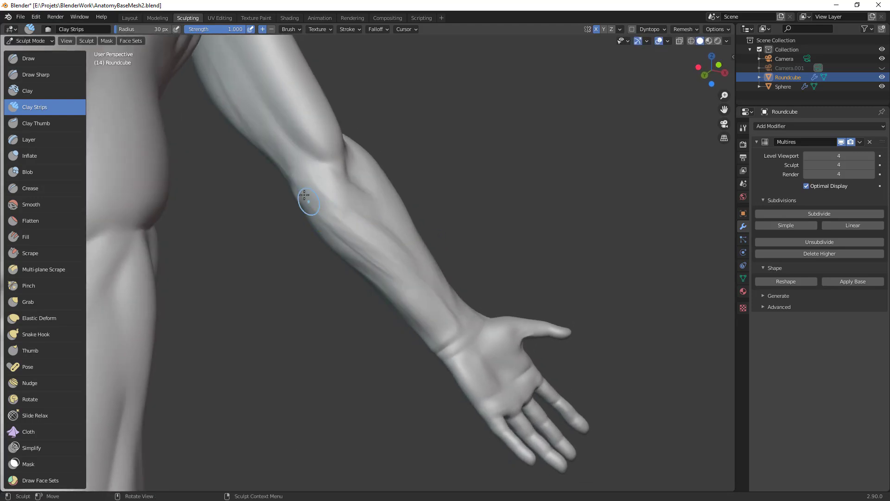
Step: Carve the grooves between the inner forearm muscles from elbow to wrist with the Crease brush at a 20 px radius
key(shift+c)
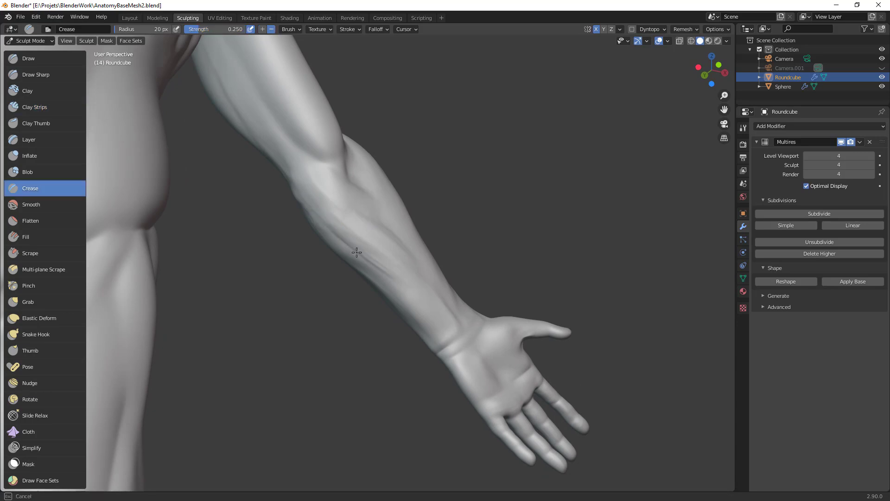
middle_drag(425, 316, 327, 198)
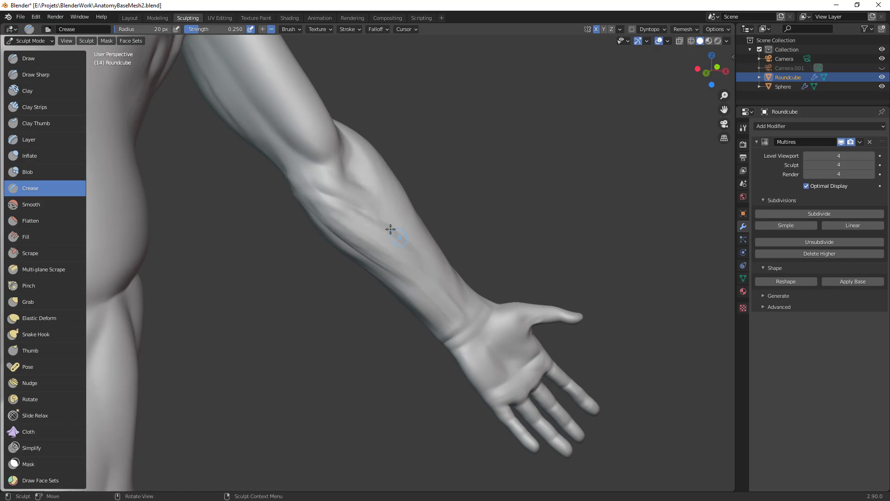
middle_drag(436, 276, 379, 229)
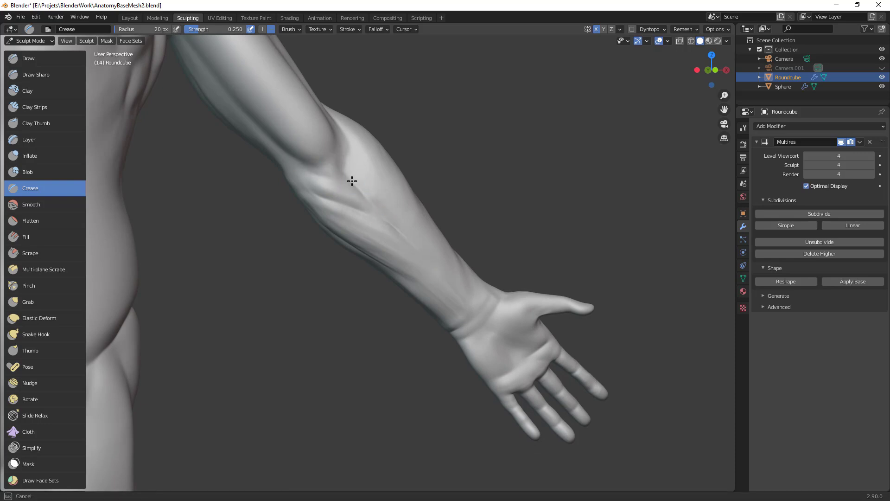
ctrl+middle_drag(446, 269, 466, 297)
ctrl+middle_drag(381, 221, 385, 193)
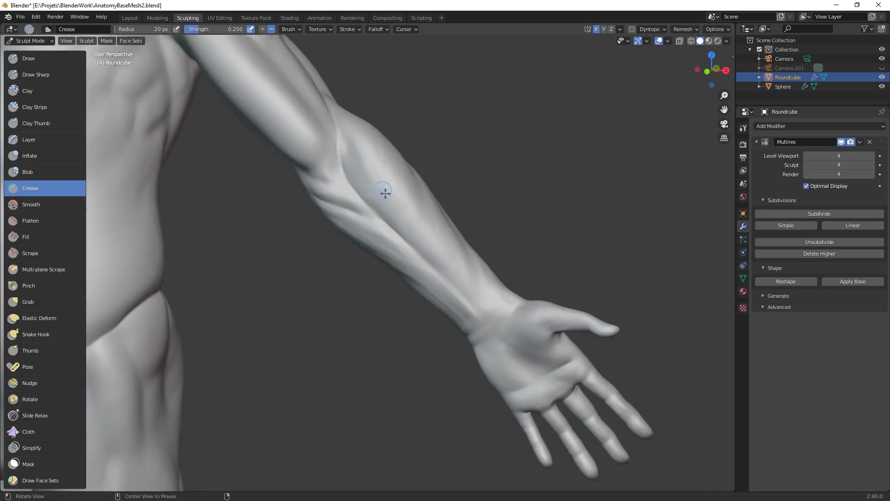
Step: Separate the muscles of the outer forearm near the elbow with the Crease brush at radii of 29 and 24 px
key(f)
click(416, 231)
key(f)
click(340, 145)
middle_drag(416, 226, 412, 192)
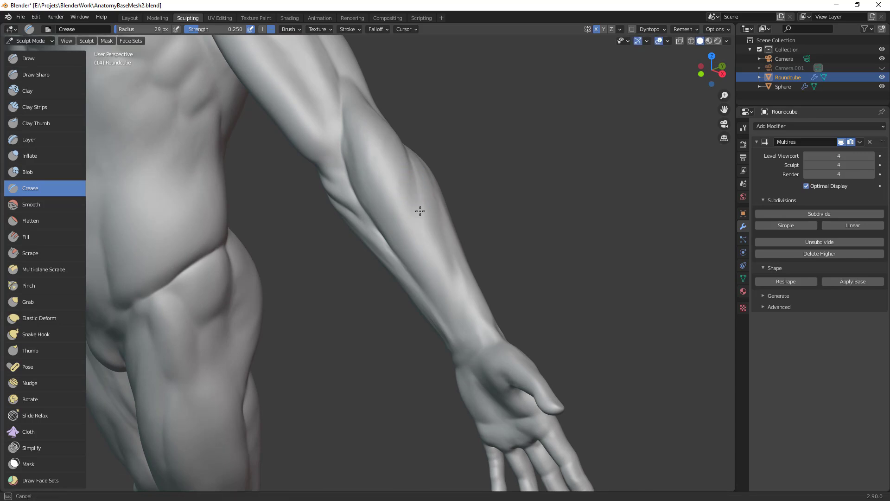
middle_drag(447, 258, 413, 150)
middle_drag(422, 183, 423, 183)
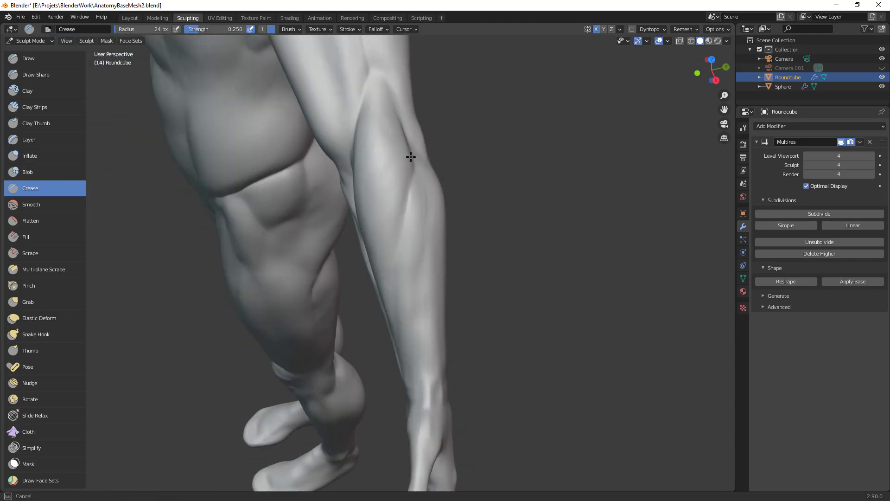
middle_drag(417, 260, 439, 242)
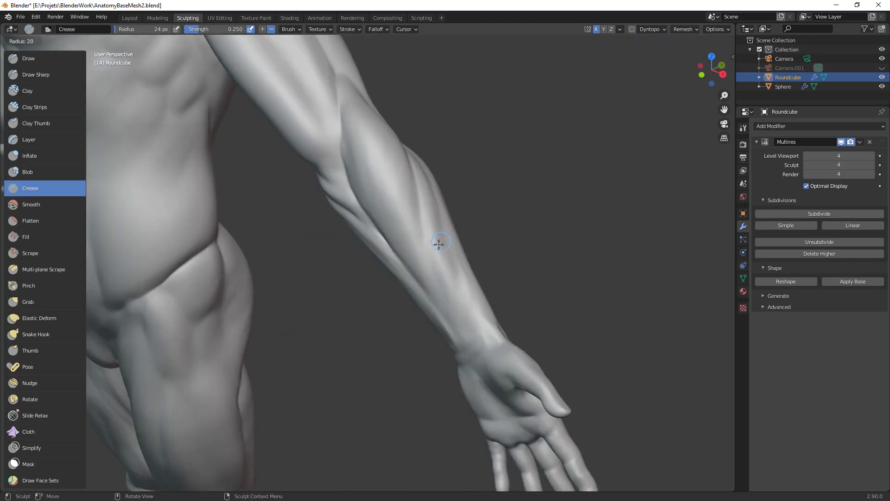
Step: Deepen the crease across the inner elbow into the forearm with the Crease brush at a 20 px radius
mouse_move(463, 308)
middle_down()
mouse_move(453, 292)
mouse_move(402, 268)
mouse_move(437, 304)
mouse_move(413, 320)
mouse_move(393, 302)
mouse_move(504, 244)
mouse_move(510, 250)
middle_up()
ctrl+middle_drag(454, 274, 362, 199)
mouse_move(320, 186)
mouse_down()
mouse_move(356, 198)
mouse_move(298, 169)
mouse_move(361, 208)
mouse_move(400, 201)
mouse_up()
Step: Build up the inner forearm flexors from the elbow towards the wrist with Clay Strips at a 32 px radius
key(c)
key(f)
click(330, 190)
middle_drag(400, 202, 407, 185)
mouse_move(312, 203)
mouse_down()
mouse_move(342, 234)
mouse_move(369, 230)
mouse_move(348, 232)
mouse_move(408, 278)
mouse_up()
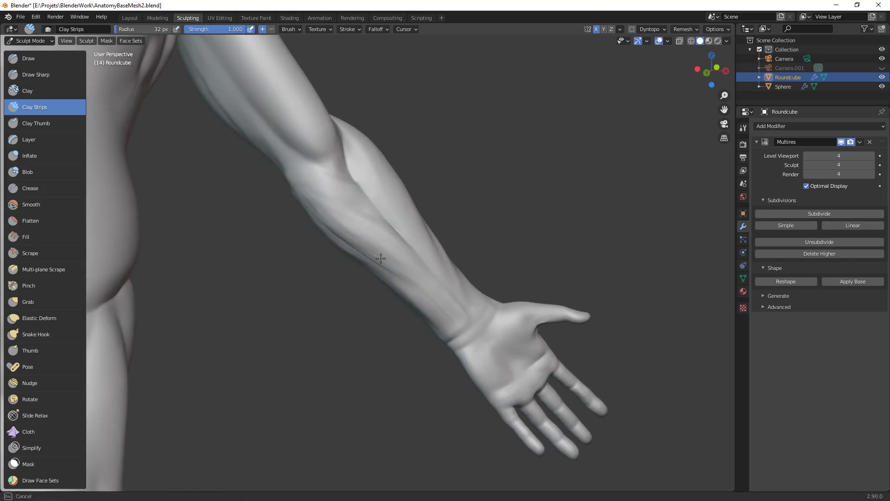
mouse_move(286, 181)
mouse_down()
mouse_move(392, 233)
mouse_move(350, 235)
mouse_up()
middle_drag(363, 174, 327, 179)
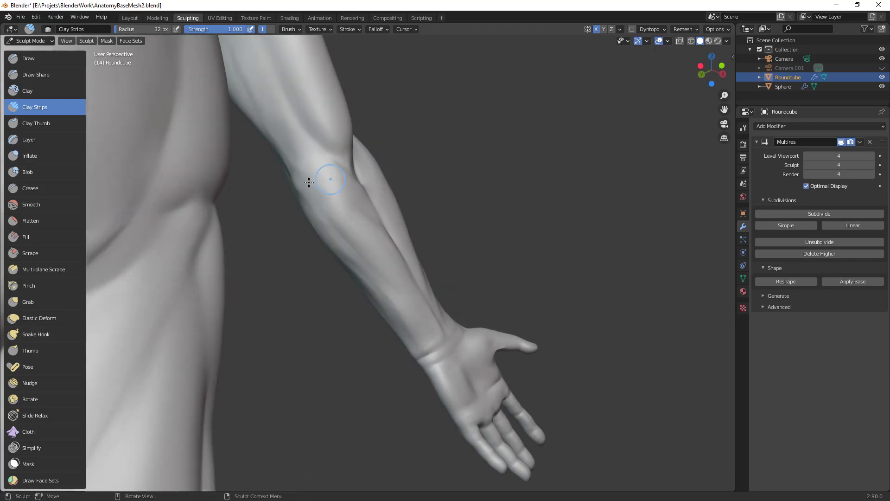
mouse_move(304, 175)
mouse_down()
mouse_move(318, 224)
mouse_move(386, 291)
mouse_up()
scroll(435, 318, down, 5)
mouse_move(435, 318)
middle_down()
mouse_move(384, 321)
mouse_move(390, 403)
mouse_move(387, 380)
middle_up()
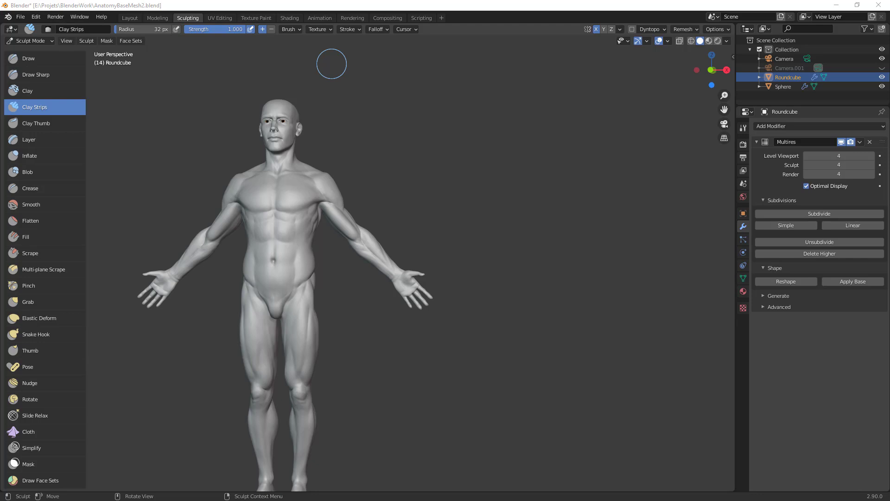
Step: Adjust the forearm's overall form with the Grab brush at a 44 px radius, checking it from several angles
mouse_move(453, 214)
middle_down()
mouse_move(451, 196)
mouse_move(483, 199)
mouse_move(451, 204)
mouse_move(437, 182)
mouse_move(440, 212)
mouse_move(442, 199)
middle_up()
key(f)
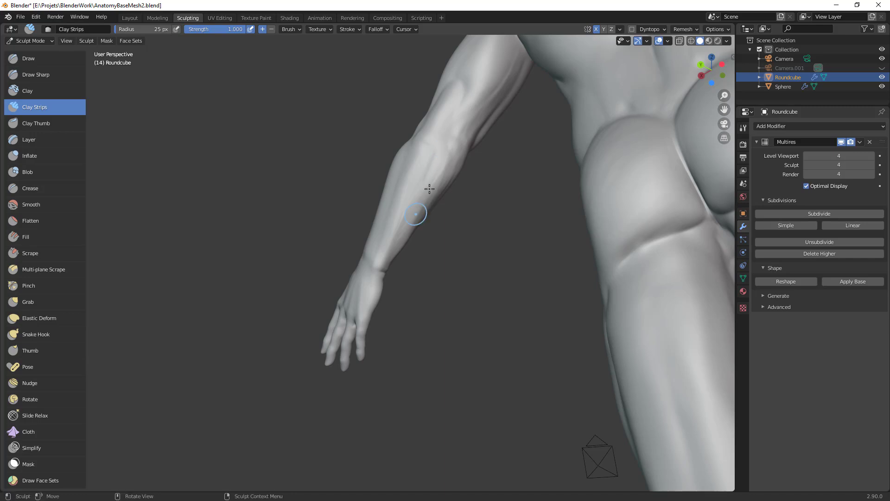
mouse_move(461, 188)
middle_down()
mouse_move(478, 195)
mouse_move(463, 189)
middle_up()
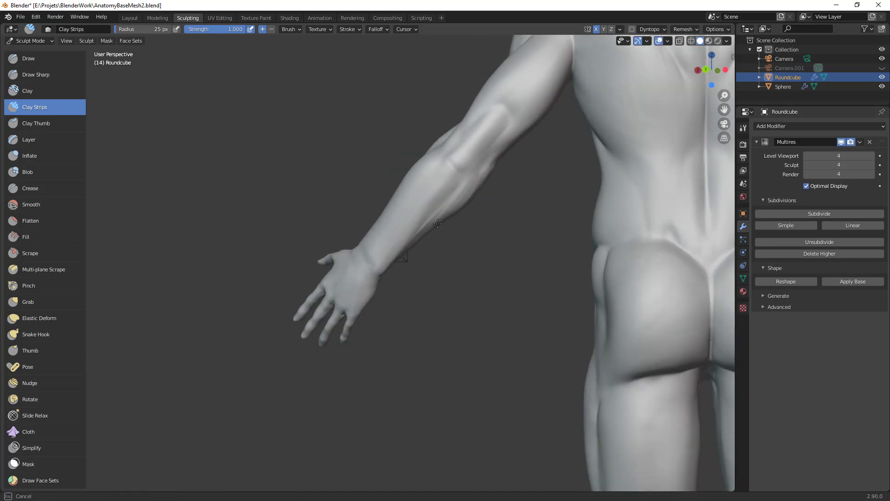
mouse_move(404, 262)
middle_down()
mouse_move(562, 268)
mouse_move(486, 299)
mouse_move(382, 193)
mouse_move(424, 236)
middle_up()
key(g)
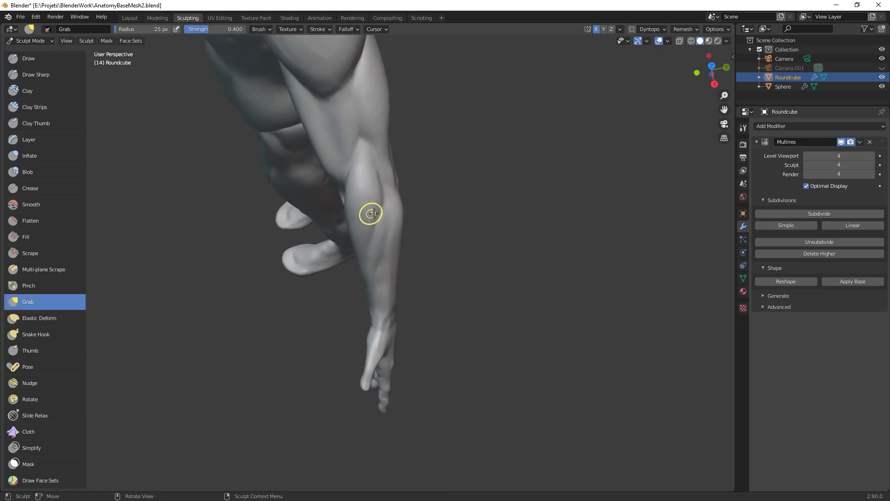
middle_drag(377, 219, 396, 223)
key(f)
click(315, 176)
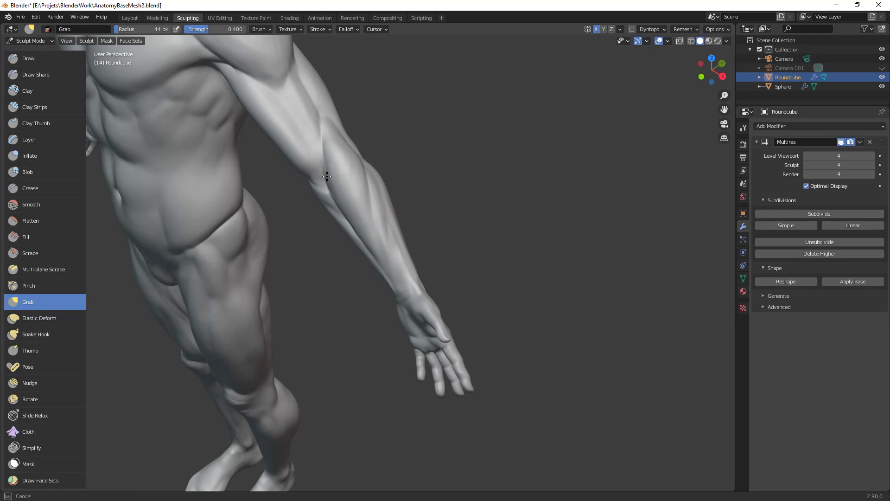
alt+drag(364, 194, 408, 158)
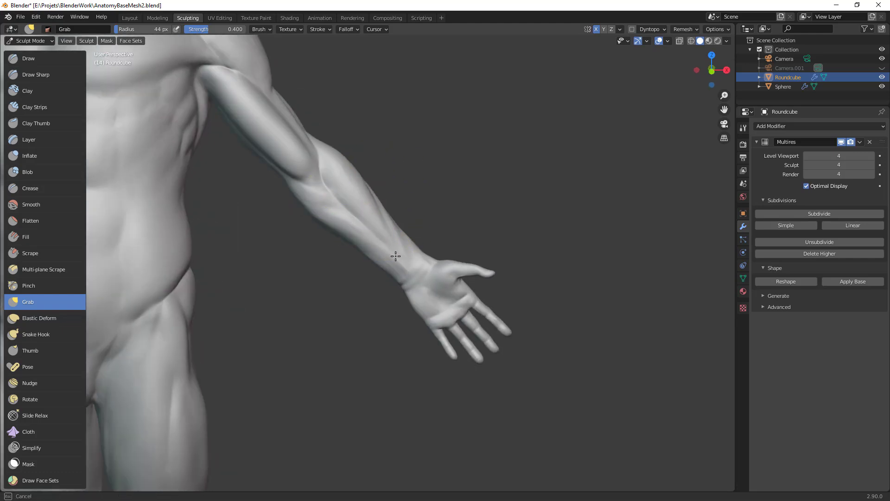
ctrl+alt+drag(472, 240, 399, 391)
alt+drag(419, 340, 417, 288)
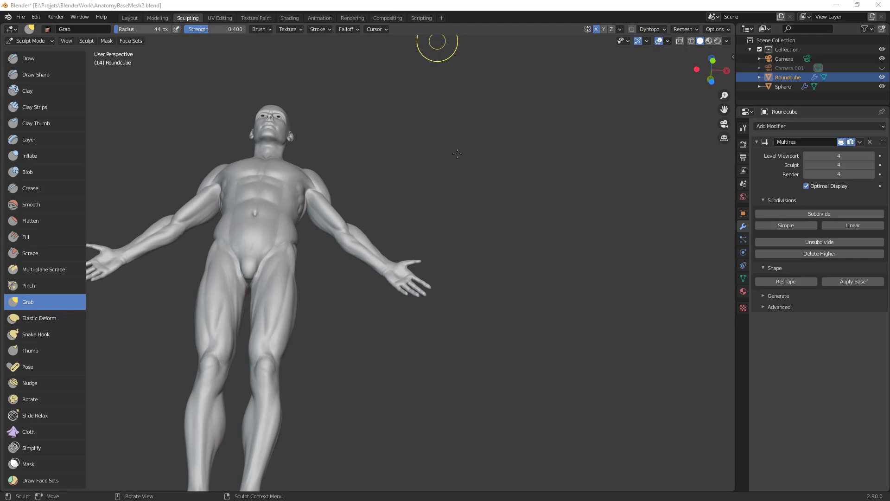
Step: Reshape the outer contour of the upper forearm below the elbow with the Grab brush at a 92 px radius
middle_drag(449, 199, 417, 241)
scroll(411, 217, up, 6)
key(f)
click(457, 224)
key(f)
click(391, 231)
scroll(352, 218, down, 3)
key(f)
click(309, 216)
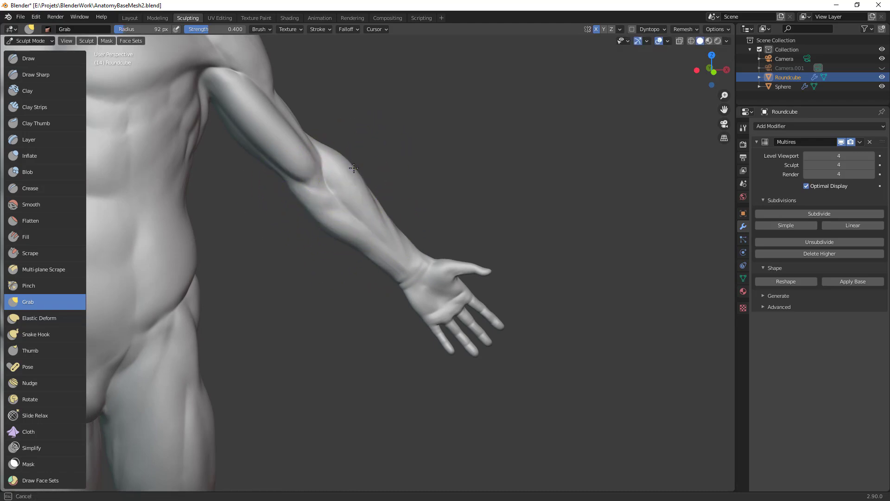
Step: Refine the forearm contour towards the wrist with the Grab brush at a 49 px radius
key(f)
click(402, 245)
key(f)
click(412, 246)
key(f)
click(395, 289)
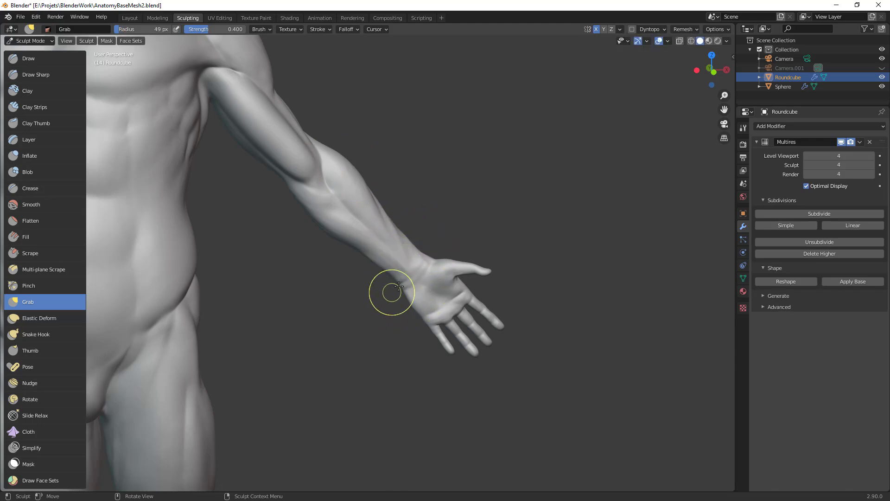
scroll(430, 309, down, 6)
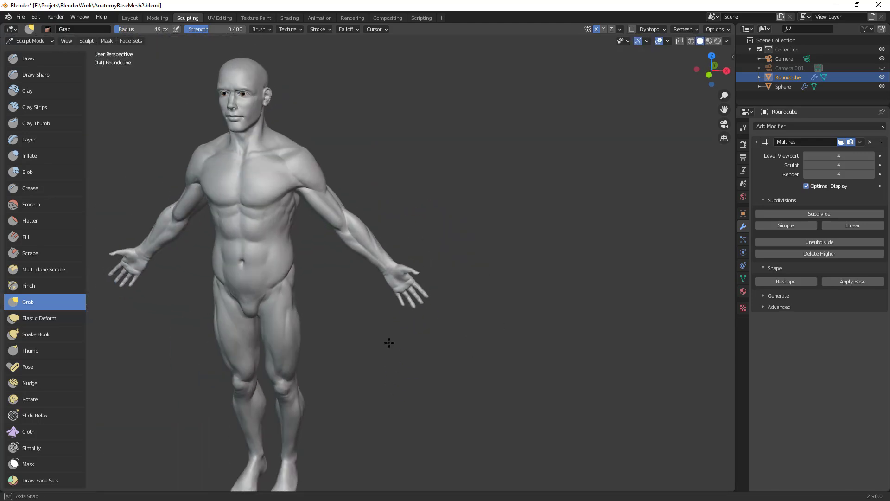
mouse_move(408, 353)
middle_down()
mouse_move(370, 396)
mouse_move(377, 217)
mouse_move(368, 212)
middle_up()
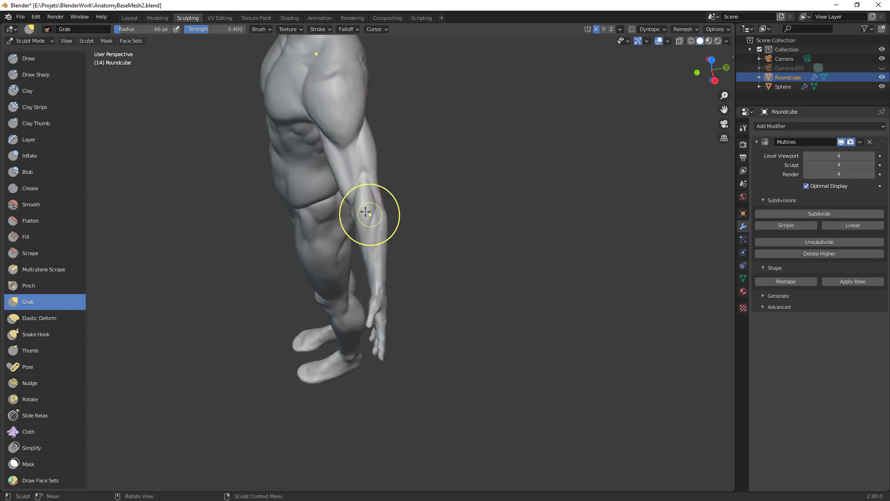
Step: Inspect the arm from behind and nudge the forearm's shape with the Grab brush
mouse_move(411, 189)
middle_down()
mouse_move(361, 233)
mouse_move(432, 175)
middle_up()
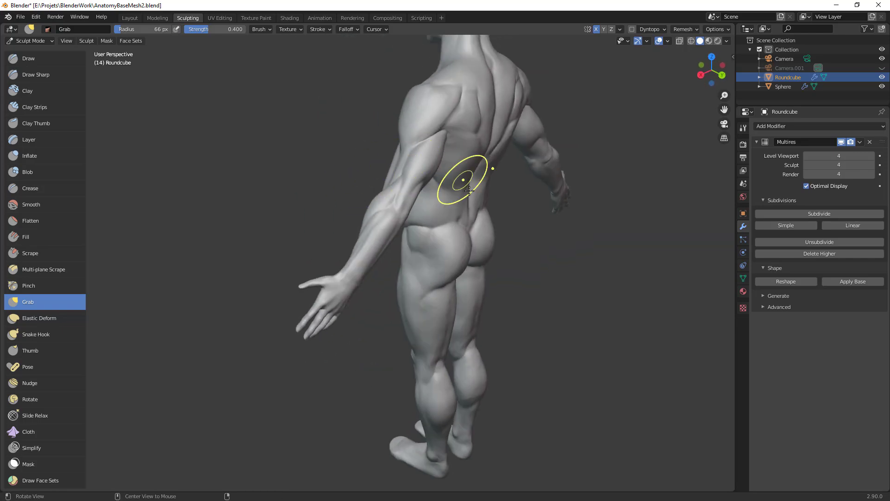
mouse_move(473, 205)
middle_down()
mouse_move(486, 206)
mouse_move(443, 153)
mouse_move(430, 103)
middle_up()
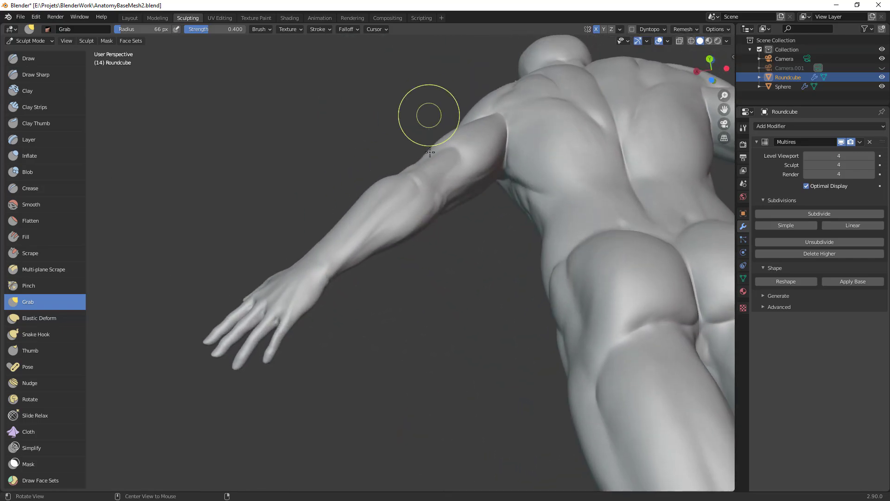
mouse_move(416, 168)
middle_down()
mouse_move(496, 213)
mouse_move(427, 162)
mouse_move(422, 252)
middle_up()
drag(358, 284, 358, 281)
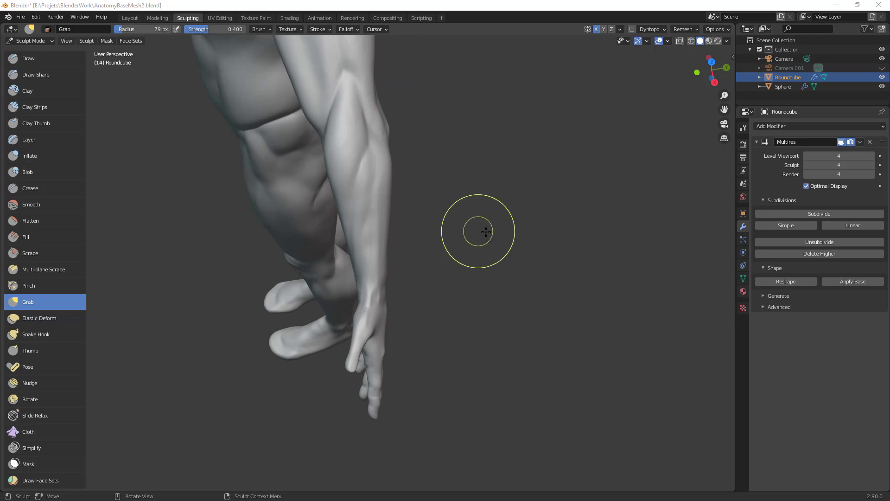
Step: Enlarge the Grab brush to a 123 px radius and reshape the elbow's outer edge and the inner forearm contour
shift+middle_drag(417, 212, 477, 257)
key(f)
click(482, 247)
drag(429, 188, 436, 191)
key(f)
click(440, 238)
drag(378, 245, 380, 248)
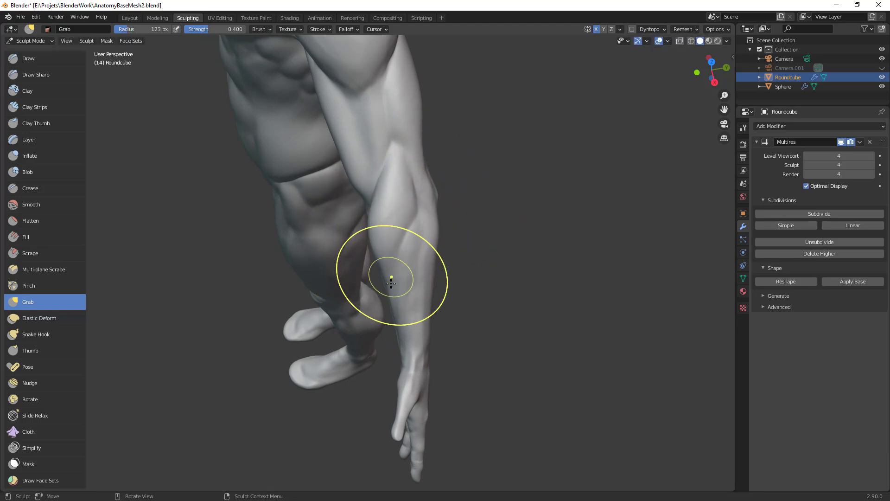
Step: Set the Grab radius to 105 px and pull the lower forearm's edge slightly outward above the wrist
key(f)
click(430, 318)
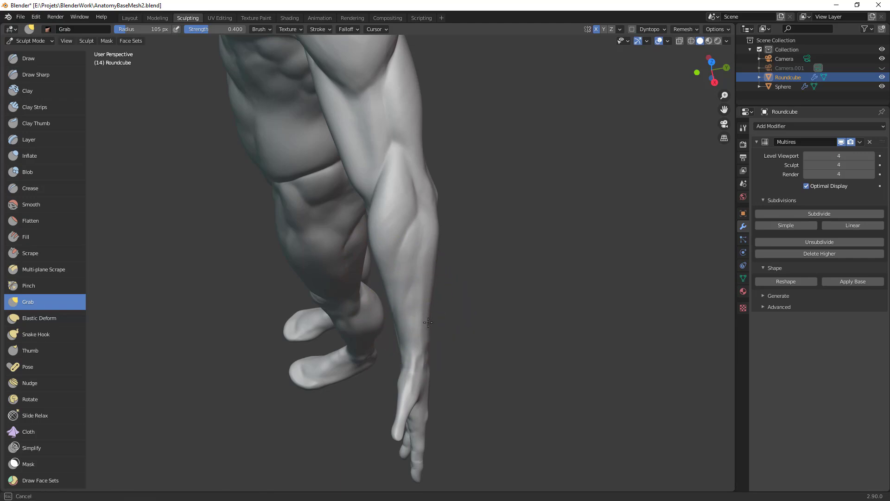
drag(427, 323, 431, 322)
Step: Adjust the wrist where the forearm meets the hand with the Grab brush at a 123 px radius
scroll(456, 328, down, 1)
shift+middle_drag(447, 328, 445, 253)
scroll(453, 245, up, 1)
key(f)
click(416, 287)
key(f)
click(440, 288)
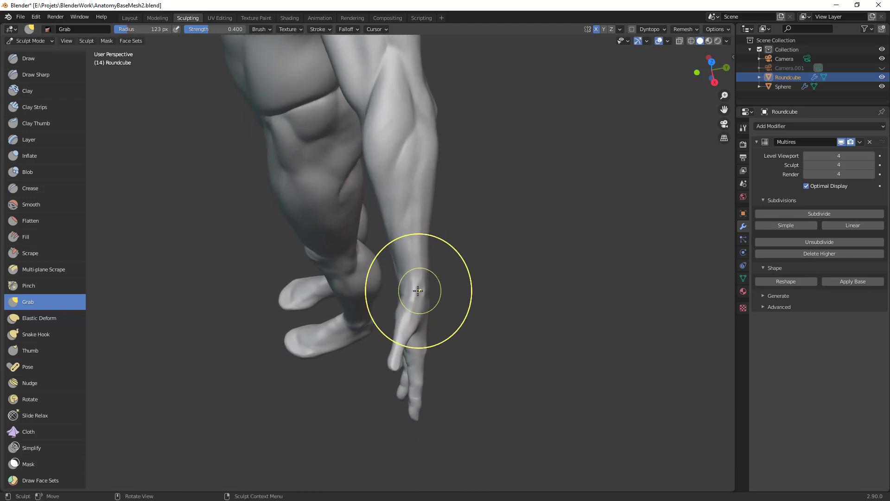
key(f)
click(420, 294)
Step: Set the Grab radius to 138 px and push the edge of the wrist opposite the thumb inward from the side
mouse_move(496, 283)
middle_down()
mouse_move(352, 222)
mouse_move(471, 298)
middle_up()
key(f)
mouse_move(418, 290)
middle_down()
mouse_move(450, 297)
mouse_move(453, 254)
mouse_move(430, 287)
middle_up()
key(f)
click(431, 277)
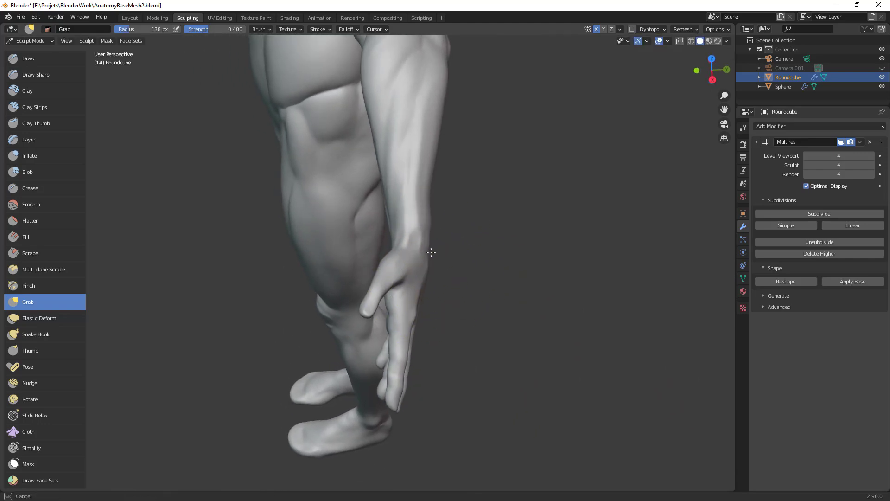
drag(432, 254, 426, 255)
Step: Reshape the edge of the hand opposite the thumb with the Grab brush at a 132 px radius
key(f)
click(484, 263)
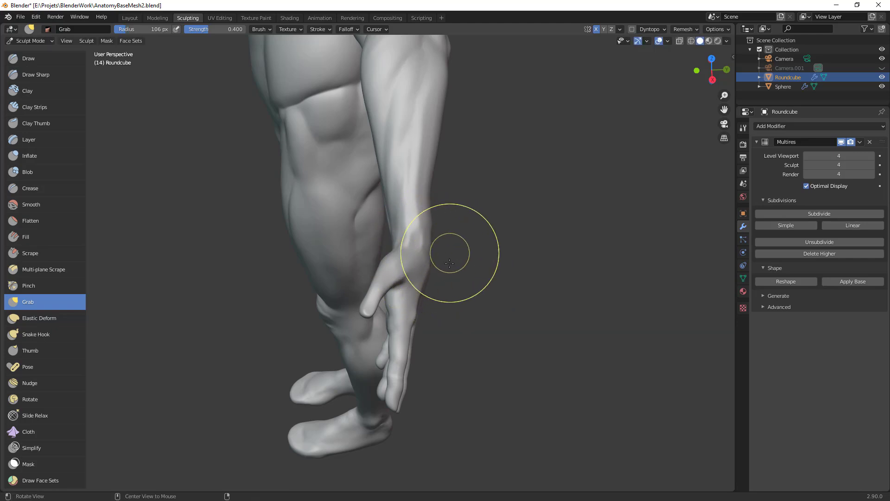
middle_drag(449, 252, 440, 277)
key(f)
click(460, 281)
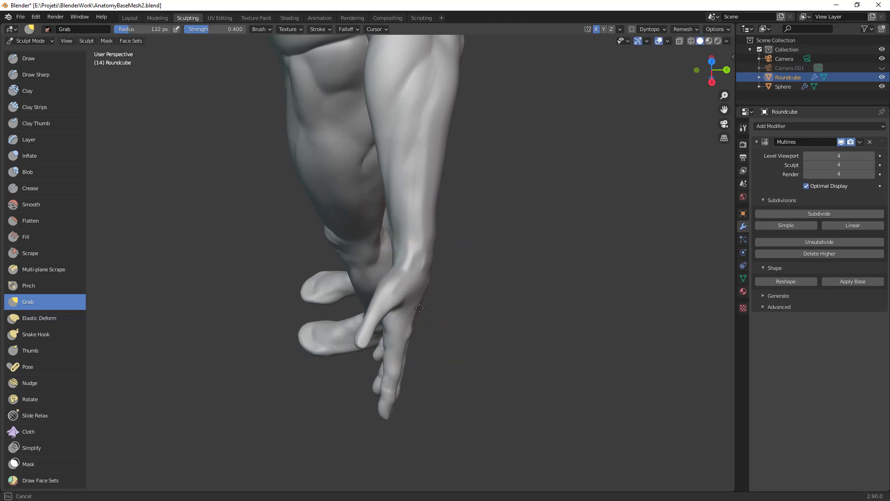
Step: Set the Grab radius to 86 px and refine the forearm's edge above the wrist from behind
mouse_move(473, 294)
middle_down()
mouse_move(370, 163)
mouse_move(346, 224)
mouse_move(386, 220)
mouse_move(433, 314)
mouse_move(574, 205)
mouse_move(324, 200)
middle_up()
key(f)
click(346, 224)
key(bracketleft)
key(bracketleft)
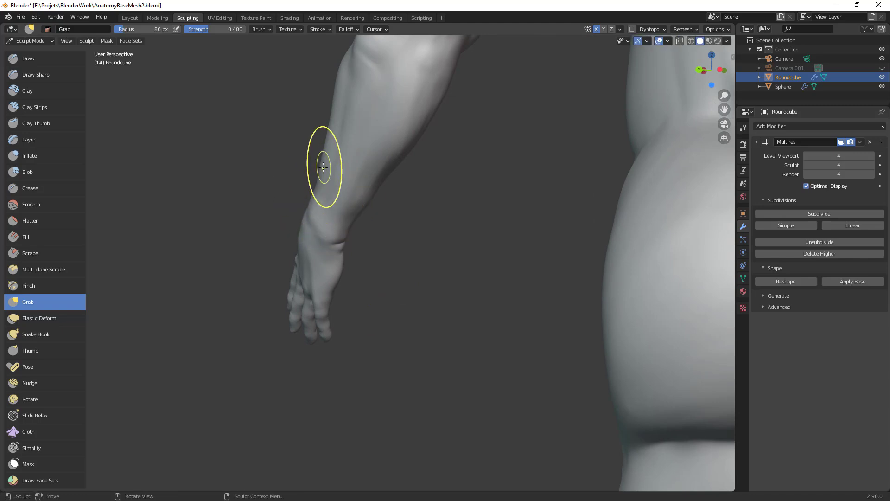
drag(314, 187, 305, 172)
Step: Switch to the Clay Strips brush with a 40 px radius for sculpting the palm side of the wrist
mouse_move(305, 172)
middle_down()
mouse_move(459, 309)
mouse_move(434, 253)
mouse_move(358, 229)
mouse_move(370, 247)
mouse_move(472, 257)
middle_up()
key(f)
click(462, 229)
scroll(464, 196, down, 4)
middle_drag(435, 297, 535, 279)
scroll(487, 241, up, 6)
key(c)
key(f)
click(416, 184)
mouse_move(408, 188)
middle_down()
mouse_move(428, 201)
mouse_move(432, 189)
middle_up()
key(f)
click(372, 205)
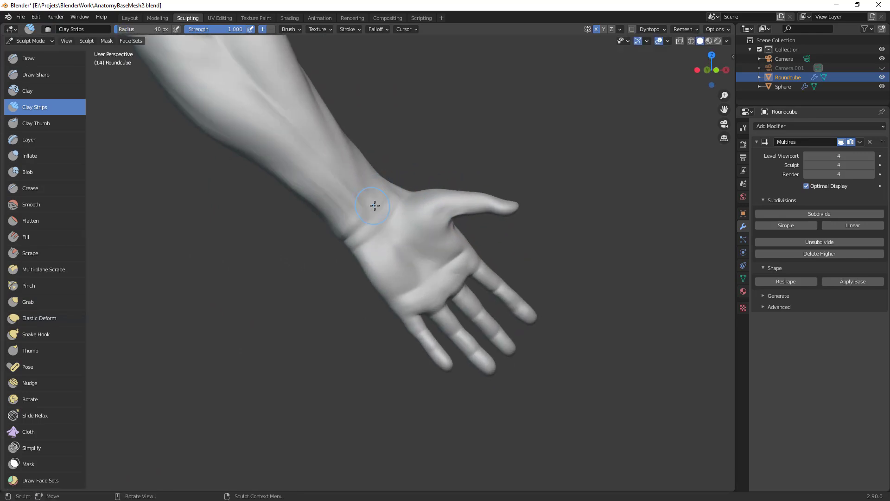
Step: Sculpt the palm-side wrist creases and the back of the wrist with 40 px Clay Strips strokes
middle_drag(341, 244, 337, 214)
middle_drag(295, 183, 374, 201)
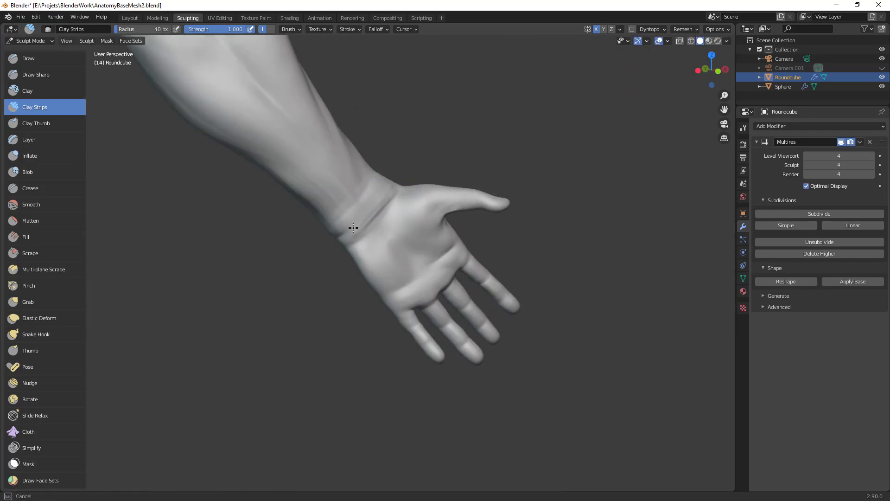
ctrl+middle_drag(459, 212, 410, 247)
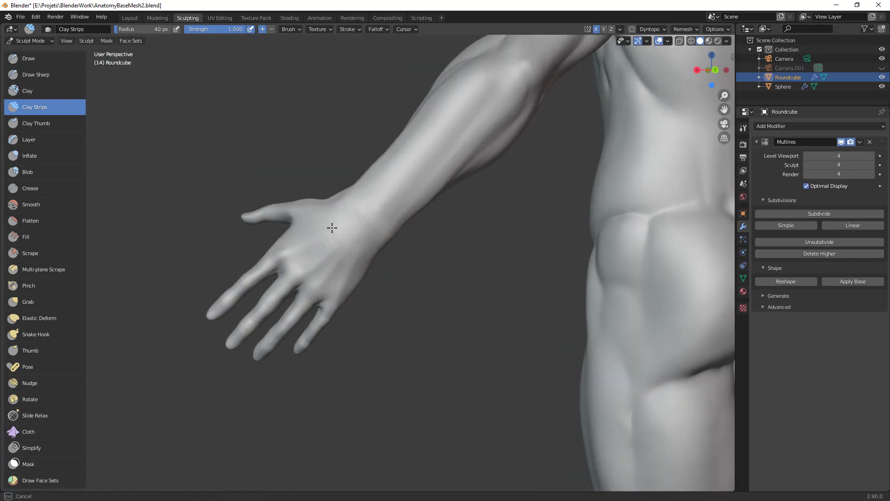
middle_drag(378, 261, 399, 218)
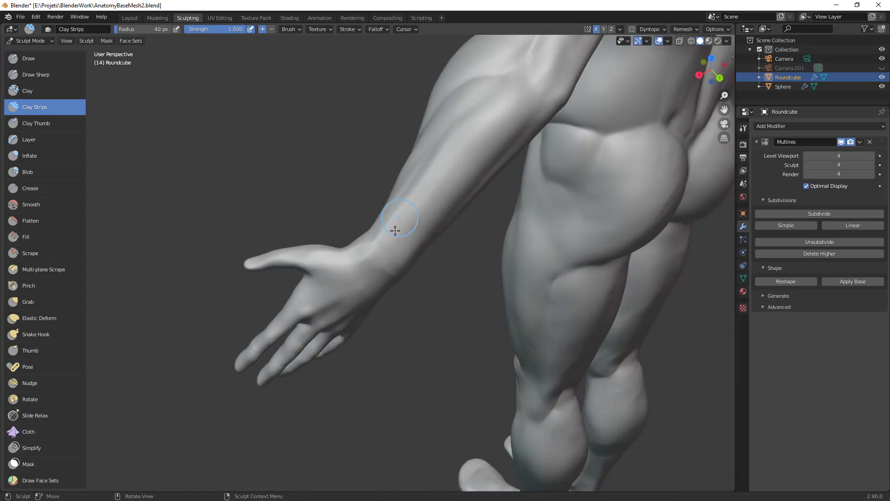
middle_drag(392, 263, 408, 206)
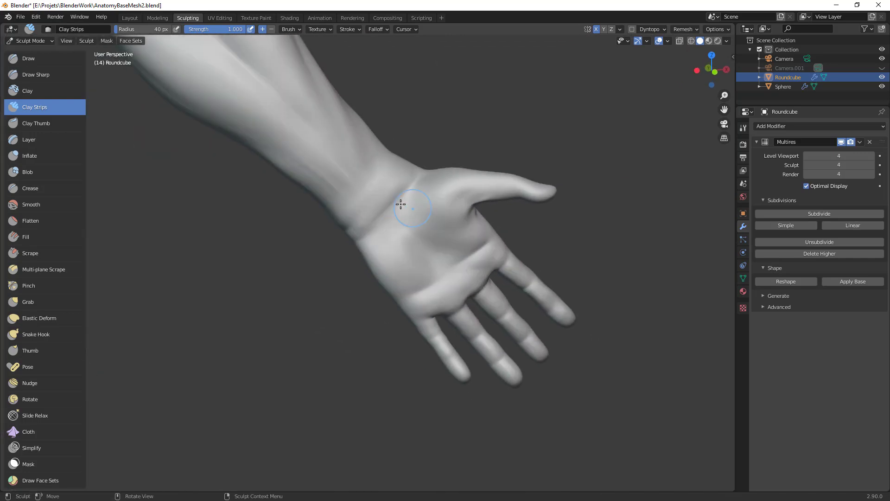
Step: Refine the wrist crease and the base of the palm using Clay Strips at 23 px and 31 px radii
key(f)
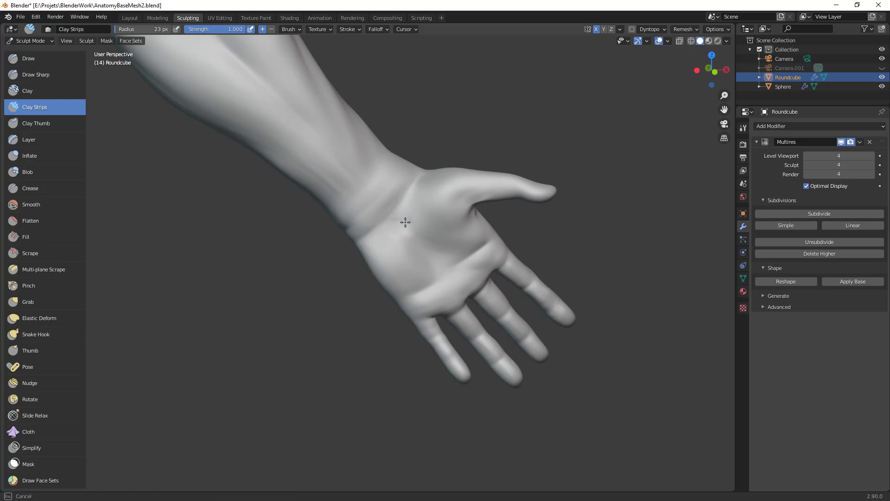
ctrl+middle_drag(476, 258, 459, 352)
middle_drag(339, 260, 374, 183)
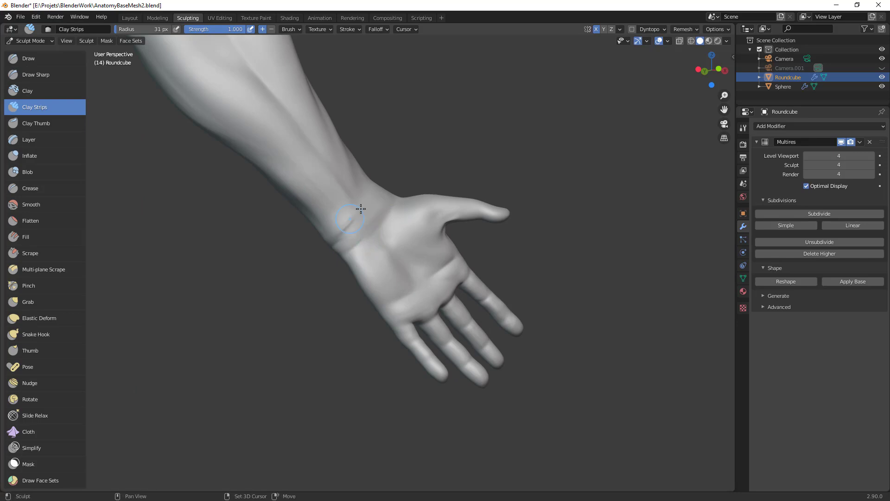
ctrl+middle_drag(333, 277, 413, 395)
middle_drag(412, 361, 375, 385)
ctrl+middle_drag(380, 353, 392, 203)
Step: Adjust the overall shape of the forearm with the Grab brush at a 104 px radius
key(g)
drag(386, 258, 378, 237)
ctrl+middle_drag(440, 203, 338, 193)
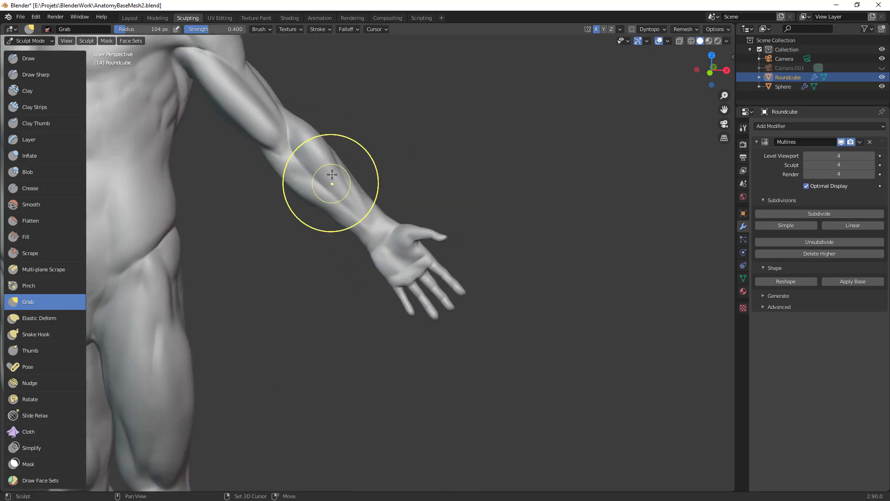
middle_drag(437, 185, 368, 205)
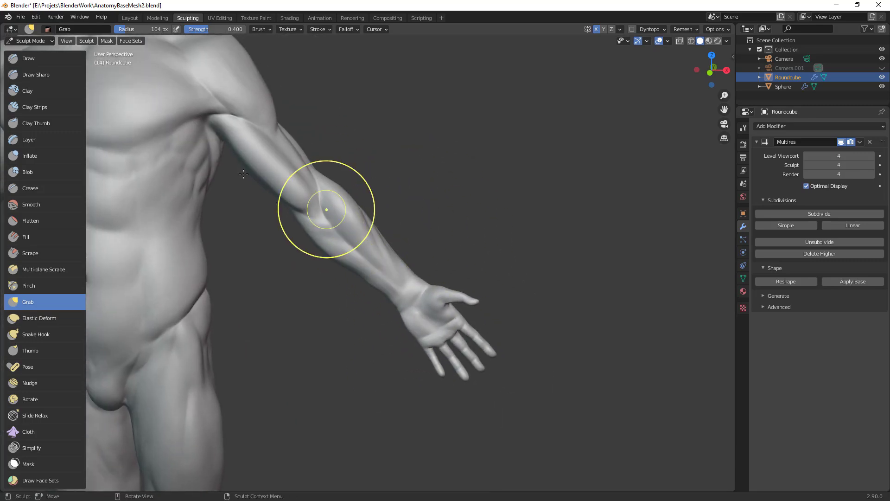
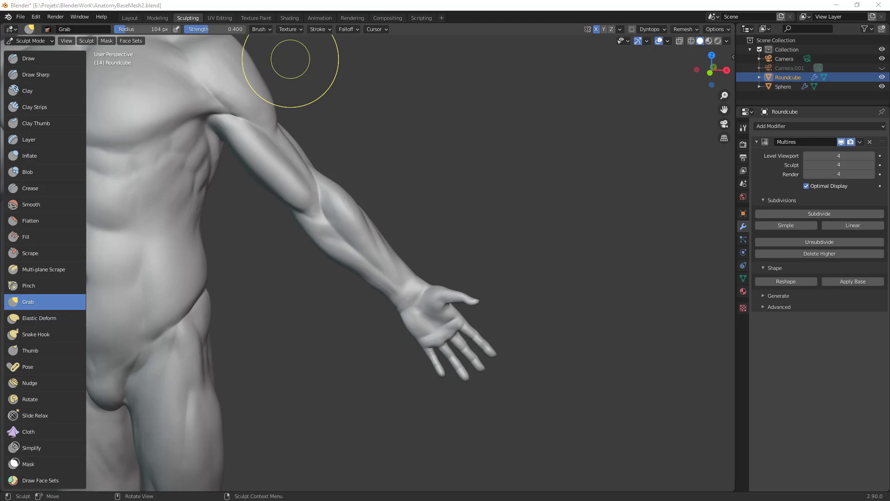
Step: From the front view, pull the inner forearm's contour outward just below the elbow with a smaller Grab brush
key(KP_1)
mouse_move(497, 172)
shift+middle_down()
mouse_move(553, 153)
mouse_move(552, 107)
shift+middle_up()
key(f)
click(382, 198)
mouse_move(382, 197)
mouse_down()
mouse_move(365, 205)
mouse_move(385, 221)
mouse_up()
Step: Switch to Clay Strips at a 41 px radius to refine the inner forearm near the wrist
key(c)
key(f)
click(420, 197)
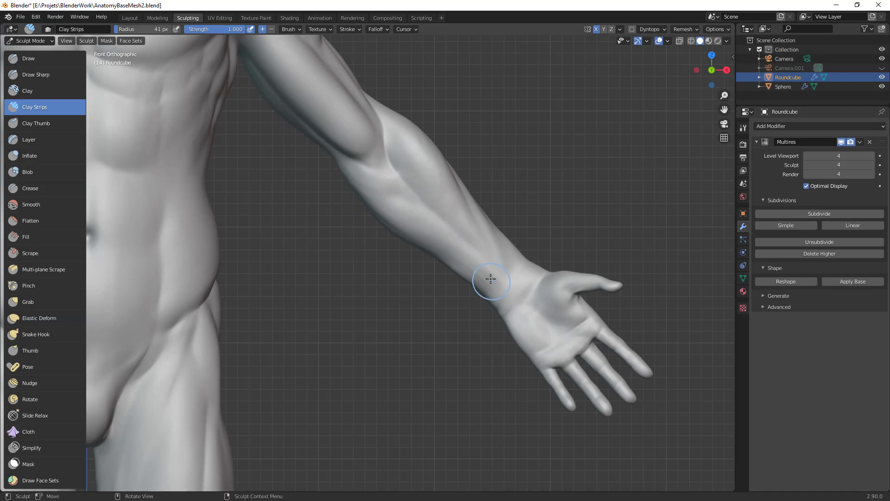
Step: Reshape the forearm's upper and lower contours from the front with the Grab brush at an 80 px radius
key(g)
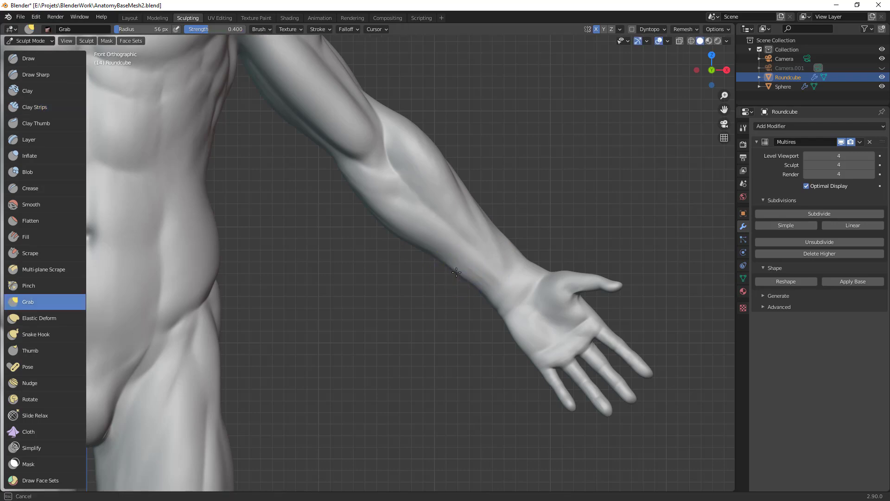
key(f)
click(414, 247)
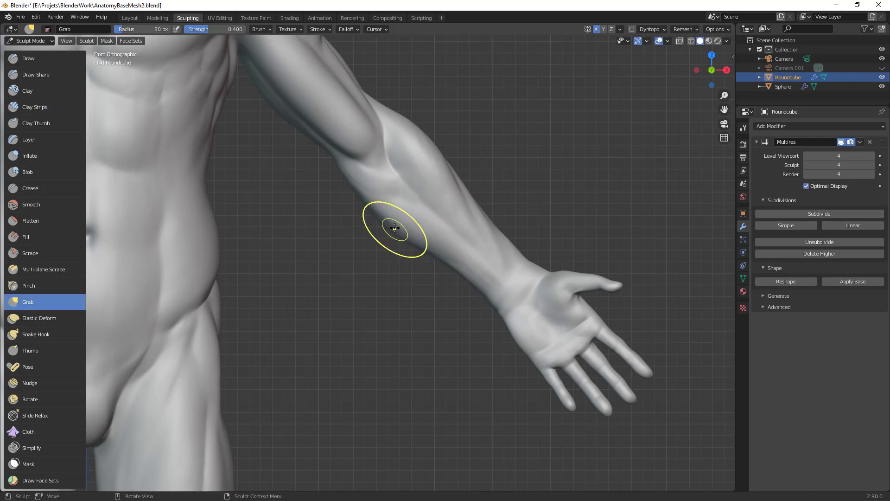
drag(409, 139, 416, 100)
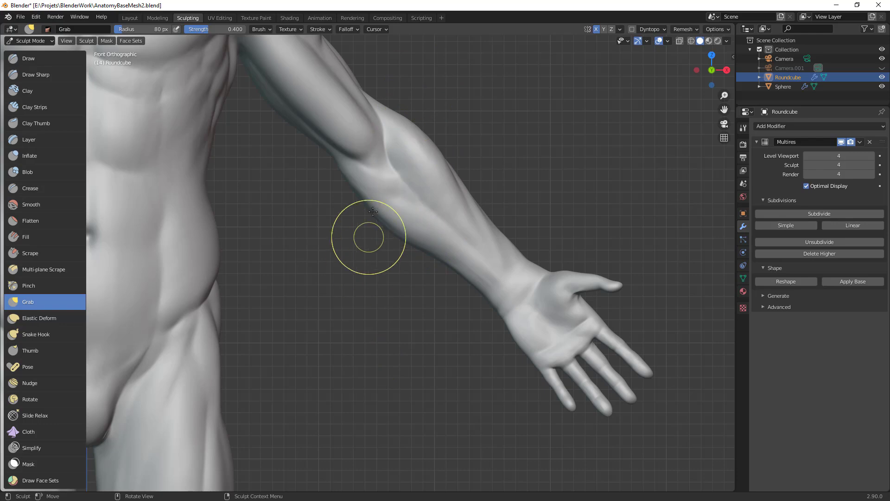
Step: Adjust the front edge of the arm around the elbow from the side with the Grab brush at 62 px
scroll(371, 207, down, 2)
middle_drag(473, 232, 363, 253)
key(f)
click(363, 235)
key(f)
click(360, 222)
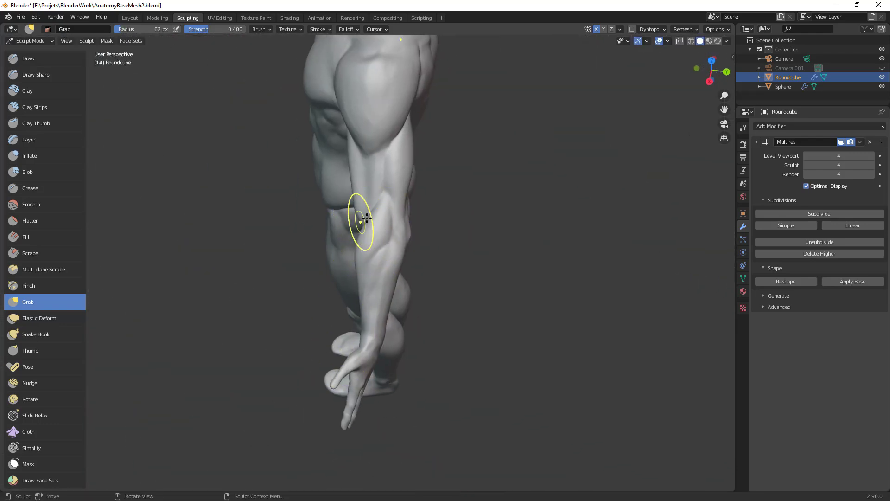
Step: Set the Grab radius to 90 px and reshape the back of the upper arm
middle_drag(431, 266, 350, 274)
key(f)
click(404, 206)
mouse_move(404, 207)
middle_down()
mouse_move(384, 169)
mouse_move(415, 202)
middle_up()
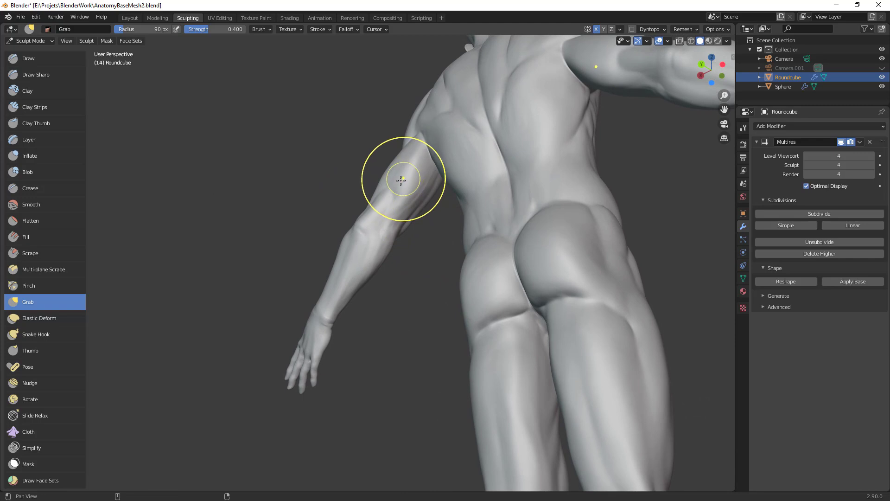
Step: From the front view, shift the elbow slightly toward the body with the Grab brush at a 192 px radius
middle_drag(366, 298, 528, 302)
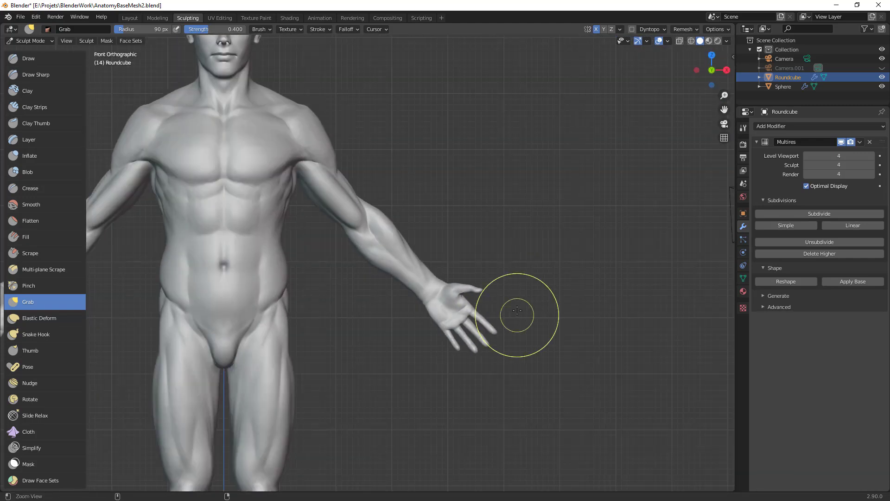
key(KP_1)
scroll(524, 301, up, 4)
mouse_move(524, 302)
shift+middle_down()
mouse_move(580, 299)
mouse_move(575, 264)
shift+middle_up()
key(f)
click(560, 201)
key(f)
click(562, 204)
drag(480, 202, 472, 204)
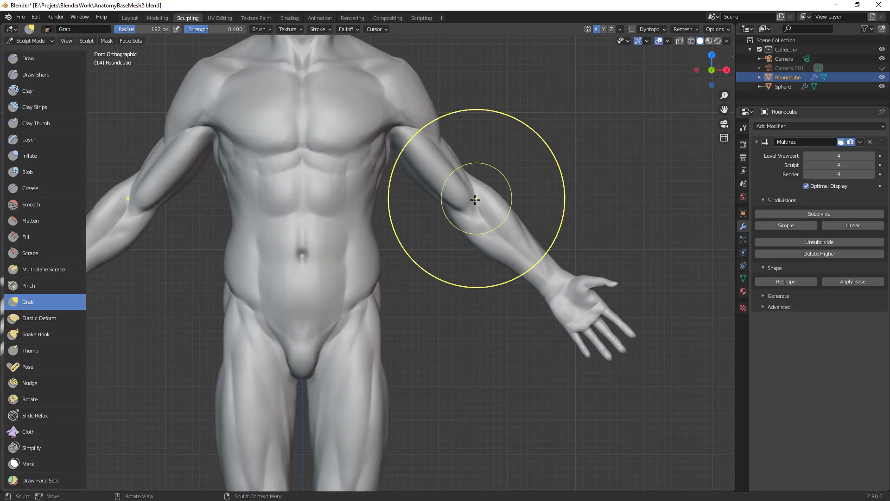
Step: Nudge the elbow slightly upward from the back with the large Grab brush
scroll(556, 231, down, 4)
mouse_move(562, 239)
middle_down()
mouse_move(427, 241)
mouse_move(298, 223)
middle_up()
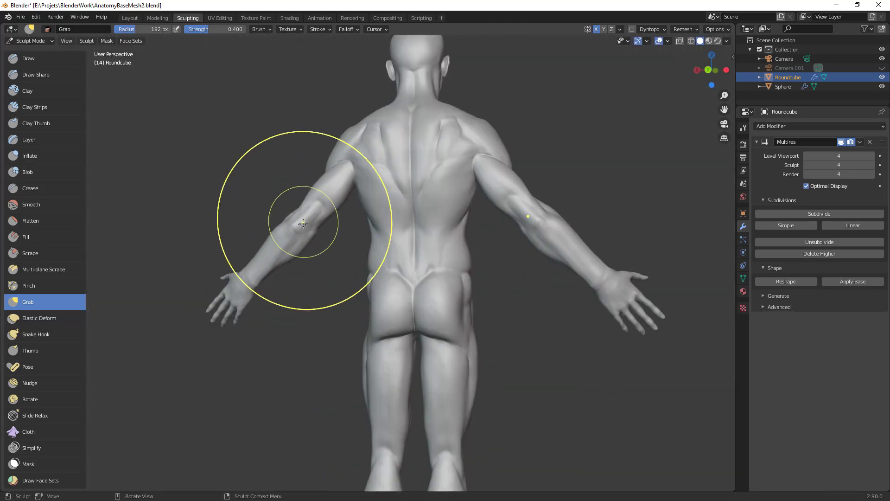
drag(299, 229, 300, 225)
Step: Set the Grab radius to 132 px and refine the upper arm and elbow from behind
key(f)
click(353, 235)
mouse_move(290, 274)
middle_down()
mouse_move(309, 275)
mouse_move(288, 270)
middle_up()
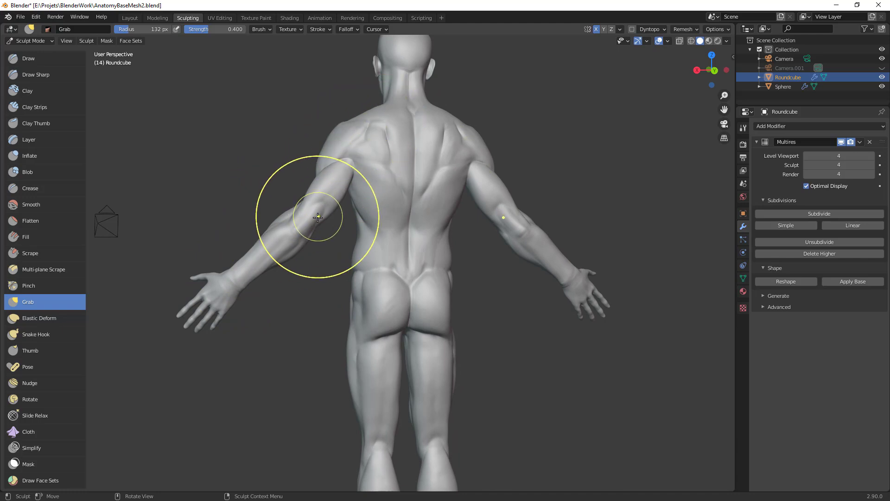
middle_drag(437, 237, 367, 209)
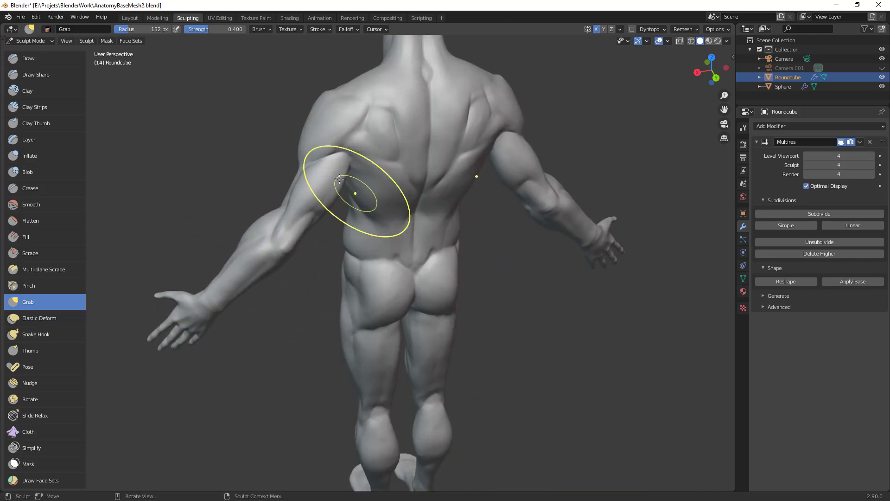
Step: Examine the whole figure's proportions from the front, and the arm's shape from behind
middle_drag(328, 272, 515, 276)
mouse_move(515, 276)
ctrl+middle_down()
mouse_move(508, 327)
mouse_move(529, 317)
ctrl+middle_up()
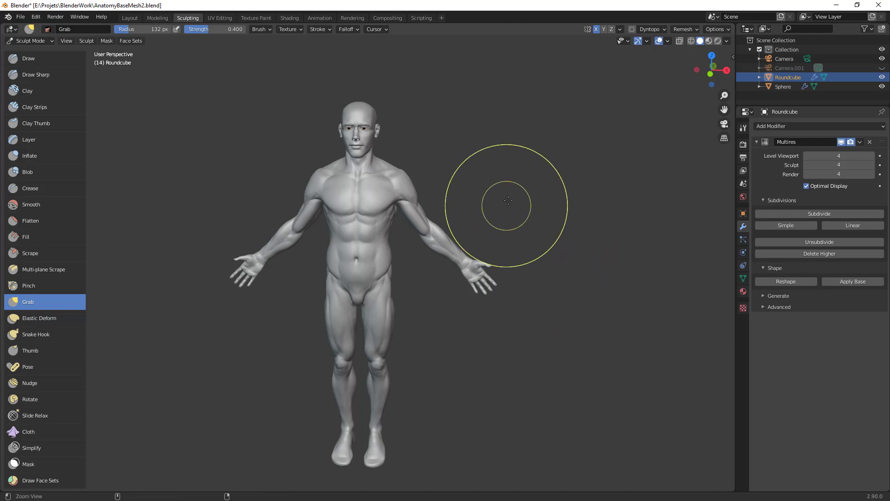
scroll(507, 207, up, 4)
middle_drag(551, 208, 553, 197)
key(f)
click(680, 231)
mouse_move(593, 348)
middle_down()
mouse_move(452, 325)
mouse_move(352, 288)
mouse_move(483, 288)
middle_up()
key(f)
click(418, 325)
key(f)
click(366, 218)
mouse_move(415, 218)
middle_down()
mouse_move(389, 223)
mouse_move(417, 199)
middle_up()
Step: Switch to the Crease brush at an 18 px radius and carve the triceps' lower edge above the elbow
key(shift+c)
key(f)
click(373, 190)
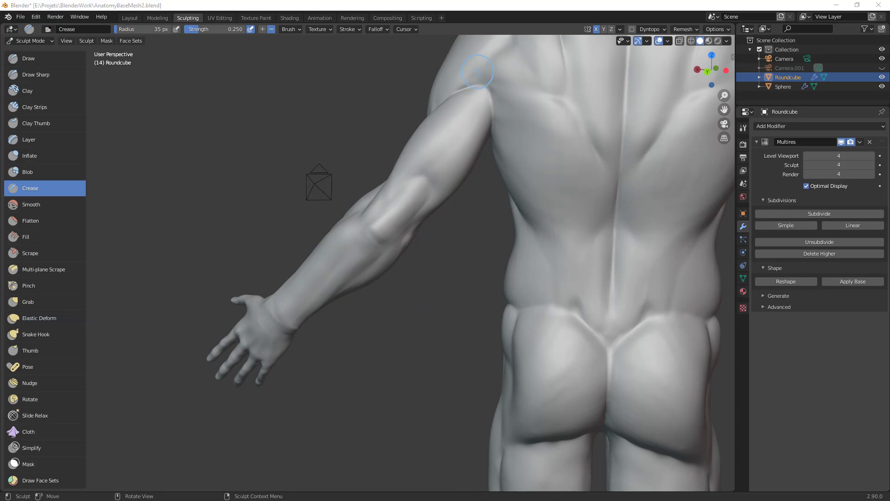
key(f)
click(385, 204)
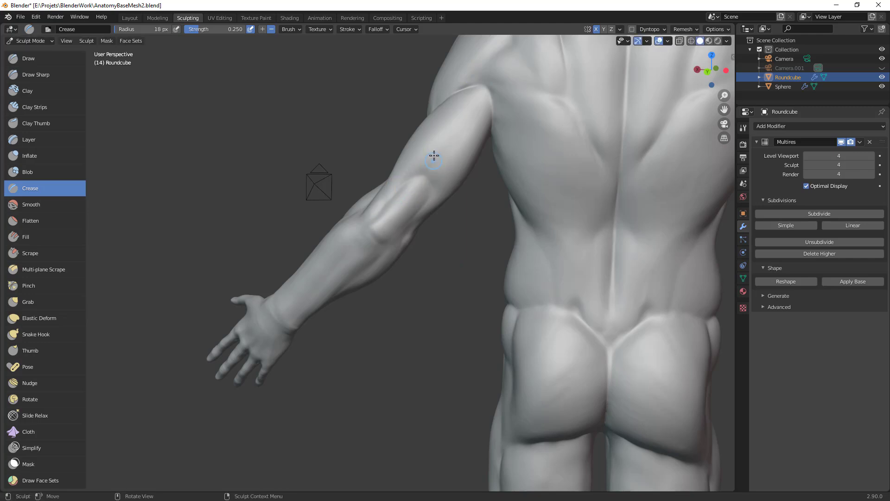
drag(437, 173, 417, 174)
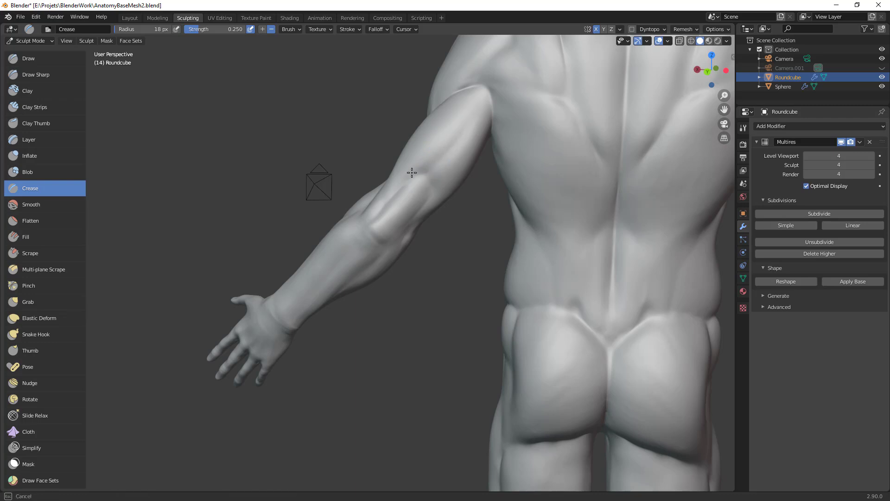
Step: Set the Crease radius to 15 px and carve the muscle edges around the back and outer side of the elbow
drag(428, 177, 446, 181)
shift+middle_drag(446, 195, 451, 171)
key(f)
middle_drag(385, 169, 412, 210)
drag(407, 232, 419, 212)
mouse_move(402, 254)
mouse_down()
mouse_move(417, 227)
mouse_move(400, 230)
mouse_move(417, 225)
mouse_up()
middle_drag(428, 222, 464, 224)
drag(412, 224, 422, 206)
mouse_move(407, 236)
mouse_down()
mouse_move(421, 203)
mouse_move(420, 239)
mouse_move(433, 232)
mouse_up()
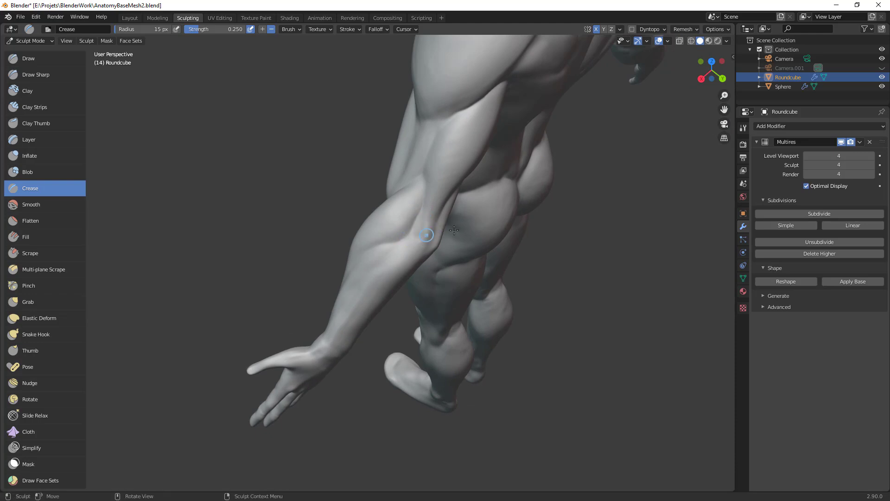
Step: Refine the outer elbow with the Crease brush, and add a touch of volume there with Clay Strips at a 14 px radius
middle_drag(506, 235, 497, 244)
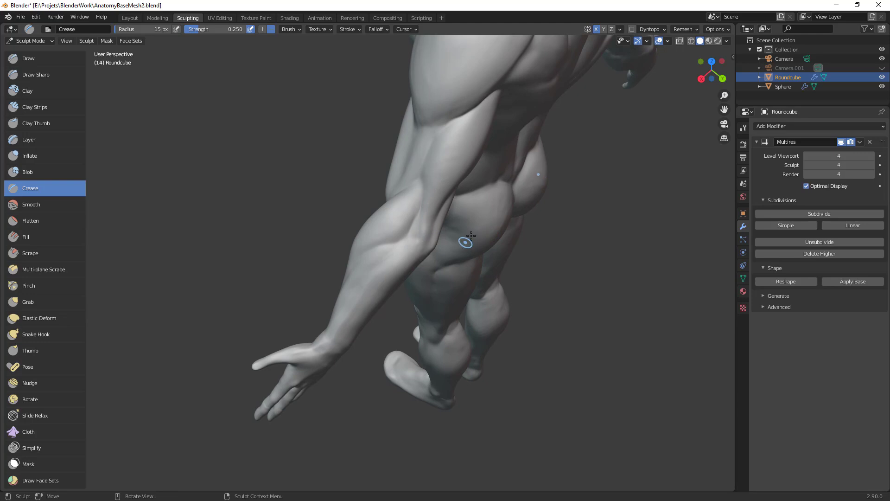
mouse_move(436, 209)
mouse_down()
mouse_move(379, 244)
mouse_move(417, 208)
mouse_up()
middle_drag(418, 208, 412, 218)
key(c)
mouse_move(413, 218)
mouse_down()
mouse_move(390, 243)
mouse_move(420, 210)
mouse_up()
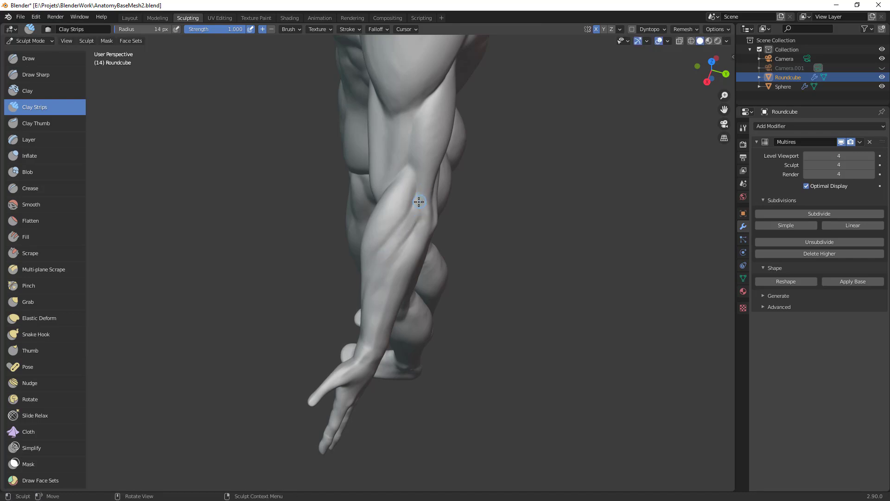
Step: Return to the Crease brush at 14 px and carve the groove between the upper forearm muscle and the elbow
key(shift+c)
key(f)
click(419, 205)
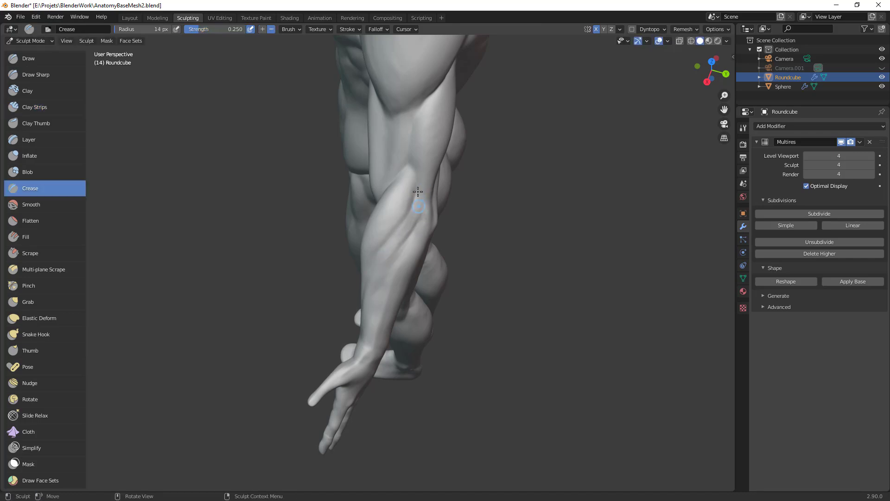
drag(407, 173, 425, 211)
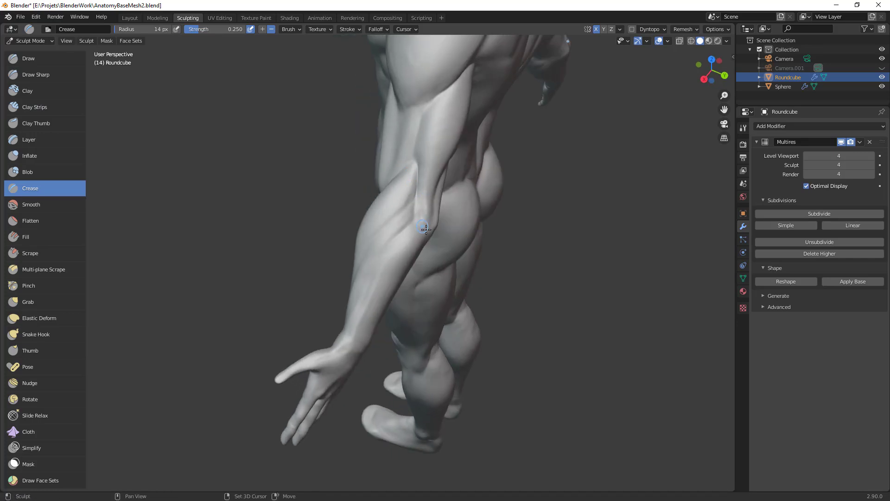
mouse_move(423, 229)
mouse_down()
mouse_move(416, 173)
mouse_move(402, 221)
mouse_move(414, 204)
mouse_move(390, 238)
mouse_up()
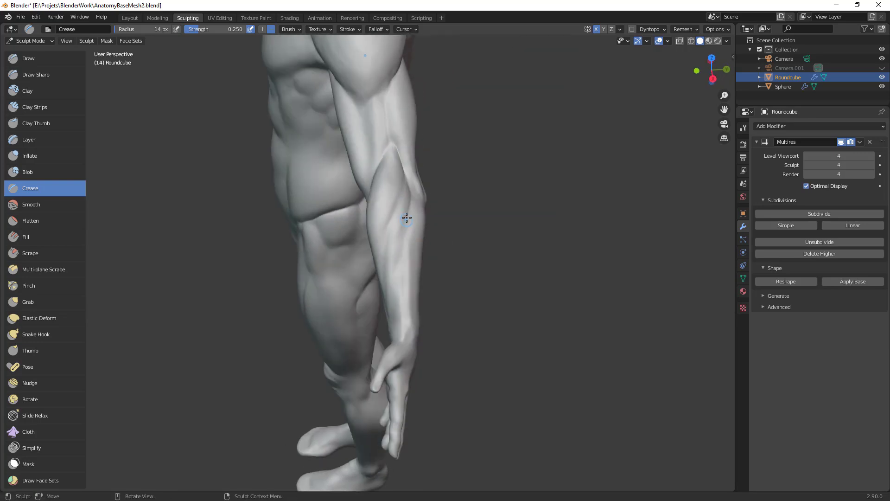
Step: Carve the muscle separations running down the outer forearm toward the wrist with the Crease brush
mouse_move(404, 216)
mouse_down()
mouse_move(396, 264)
mouse_move(413, 278)
mouse_up()
middle_drag(414, 278, 440, 277)
mouse_move(408, 288)
mouse_down()
mouse_move(410, 299)
mouse_move(417, 268)
mouse_up()
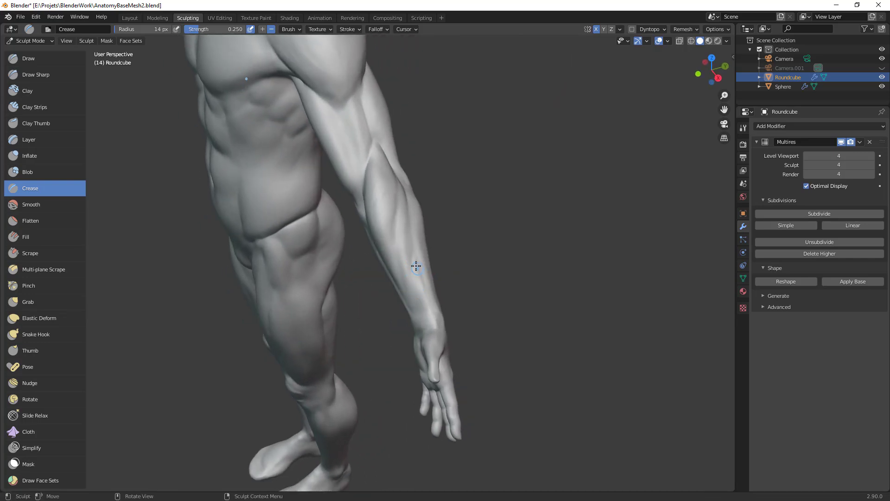
mouse_move(411, 264)
middle_down()
mouse_move(429, 213)
mouse_move(113, 204)
mouse_move(391, 225)
middle_up()
mouse_move(392, 225)
mouse_down()
mouse_move(399, 213)
mouse_move(392, 193)
mouse_up()
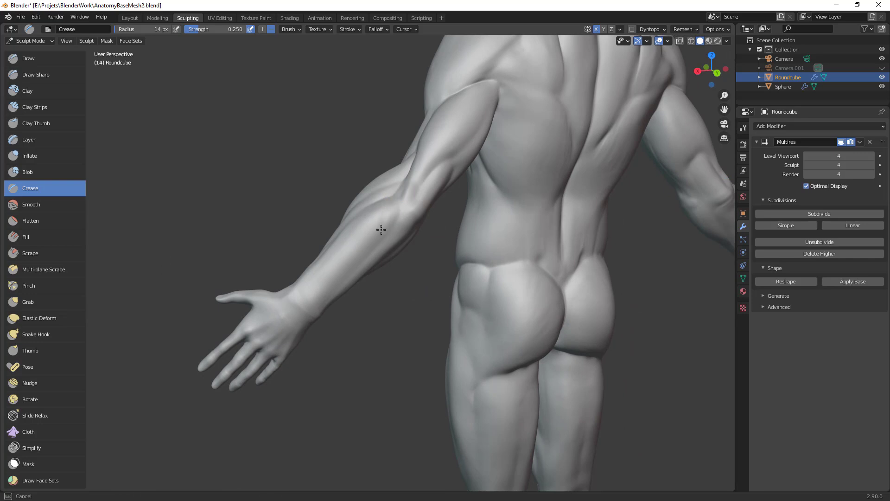
Step: Define the bony edges of the elbow and the start of the rear forearm muscles with the 14 px Crease brush
middle_drag(385, 223, 405, 210)
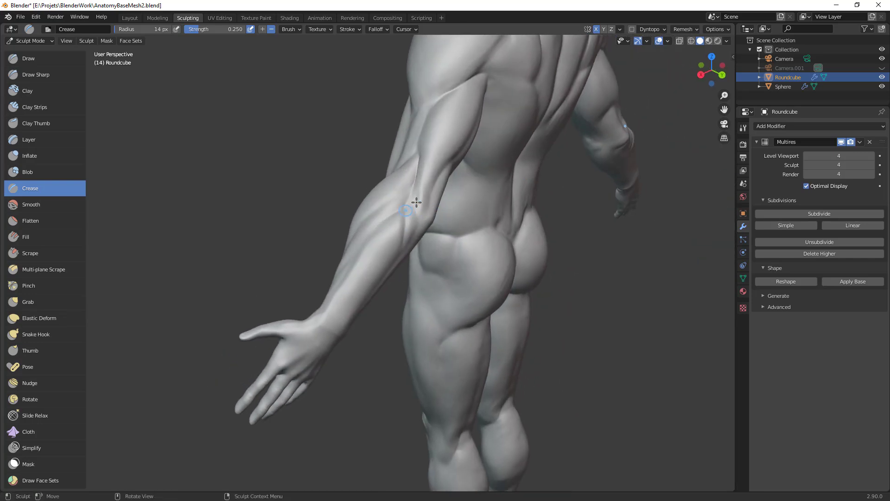
mouse_move(427, 193)
mouse_down()
mouse_move(402, 234)
mouse_move(401, 199)
mouse_move(390, 219)
mouse_move(395, 194)
mouse_move(404, 195)
mouse_up()
mouse_move(416, 196)
alt+mouse_down()
mouse_move(408, 232)
mouse_move(405, 211)
alt+mouse_up()
middle_drag(423, 255, 405, 202)
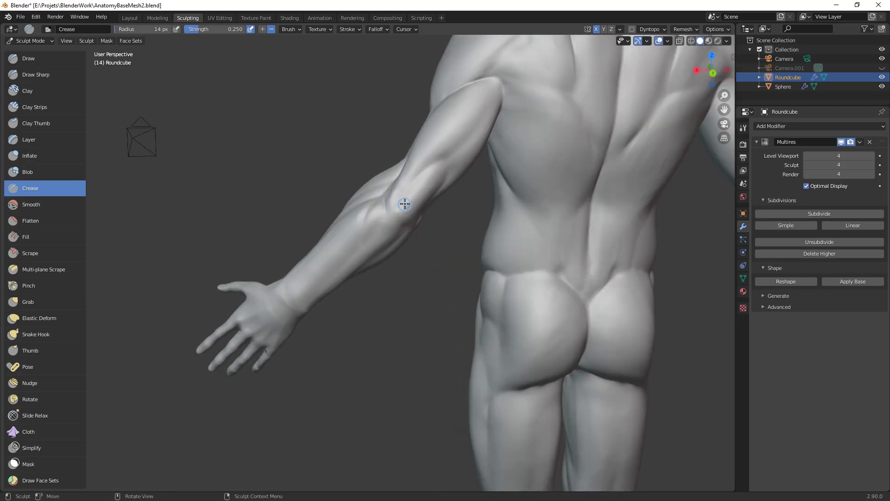
mouse_move(378, 227)
mouse_down()
mouse_move(383, 221)
mouse_move(390, 234)
mouse_up()
middle_drag(424, 246, 485, 254)
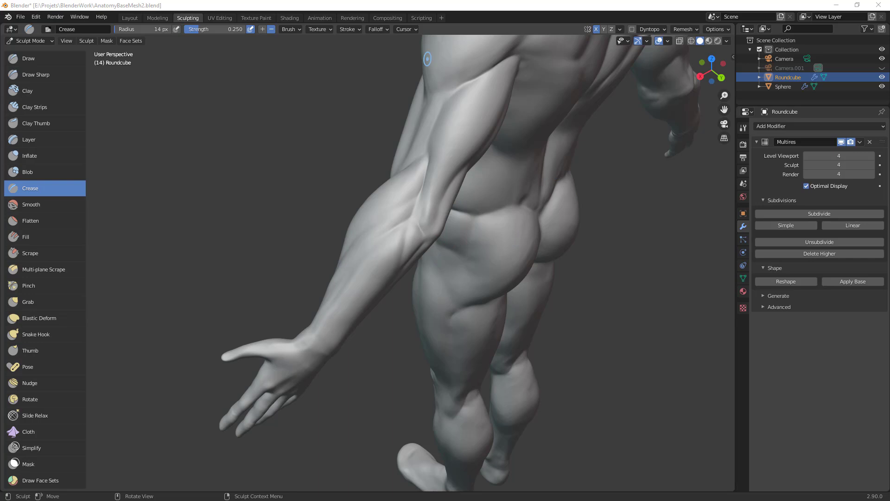
Step: Switch to the Grab brush and reshape the elbow and upper forearm, raising the radius to 97 px
middle_drag(453, 282, 374, 215)
key(g)
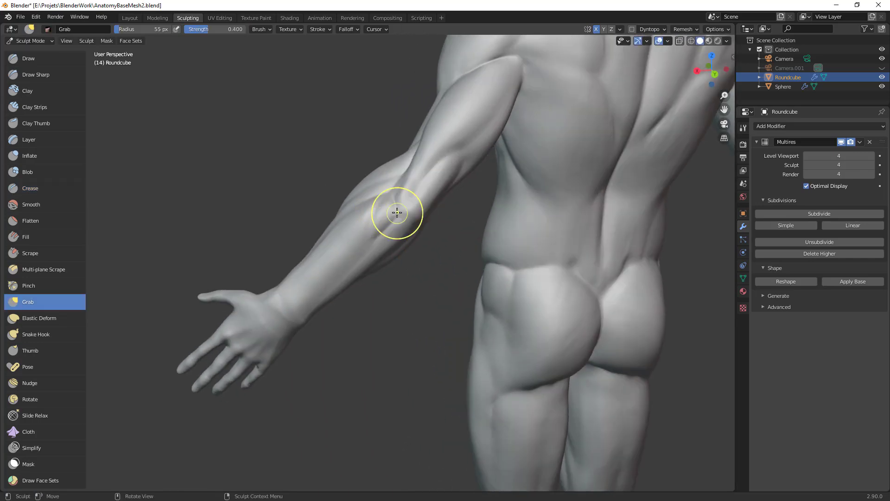
mouse_move(383, 211)
mouse_down()
mouse_move(376, 224)
mouse_move(382, 211)
mouse_up()
mouse_move(394, 209)
middle_down()
mouse_move(492, 246)
mouse_move(487, 199)
middle_up()
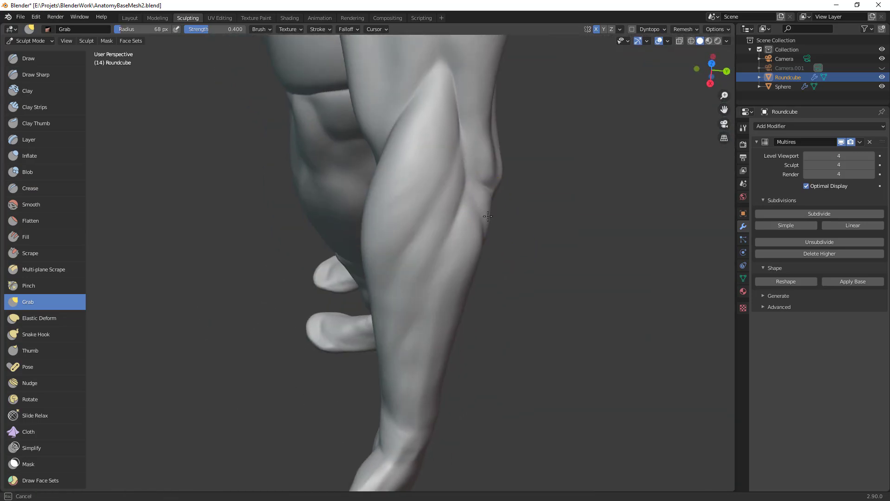
key(f)
click(532, 240)
middle_drag(496, 232, 455, 205)
drag(421, 192, 423, 193)
middle_drag(421, 219, 394, 260)
Step: Carve a long groove from below the elbow down the back of the forearm with the Crease brush at 22 px
key(c)
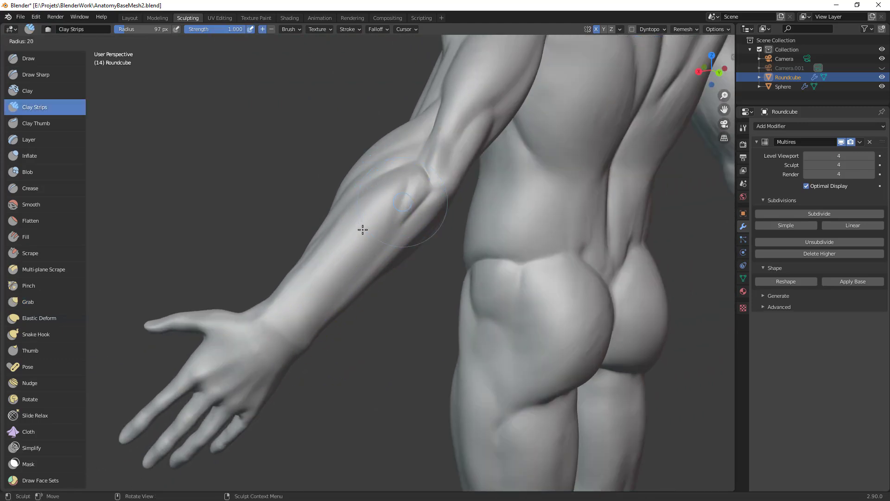
key(f)
click(390, 219)
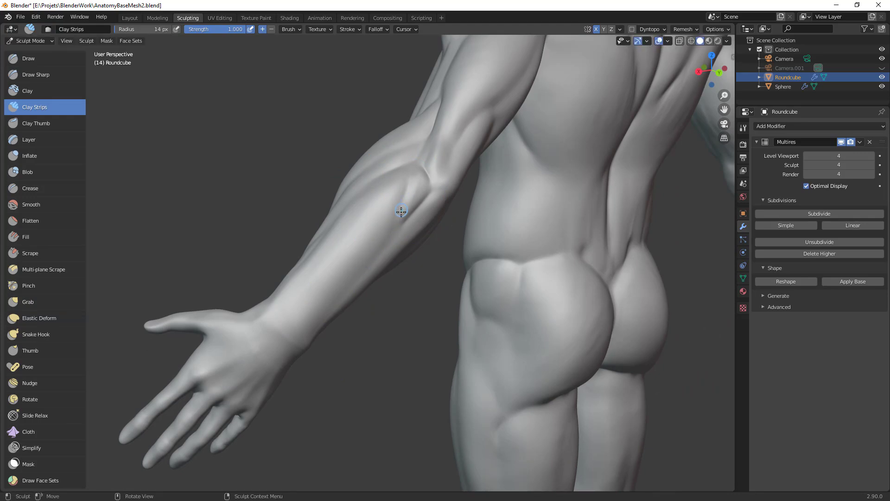
key(shift+c)
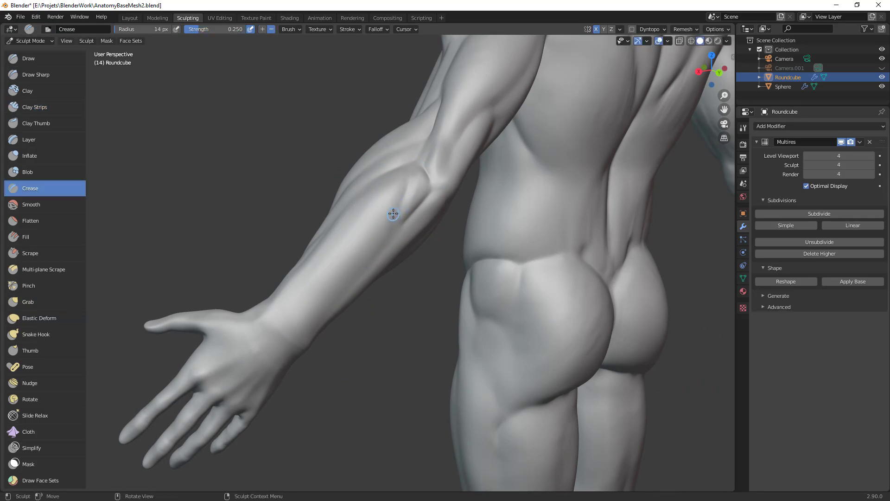
drag(400, 207, 358, 269)
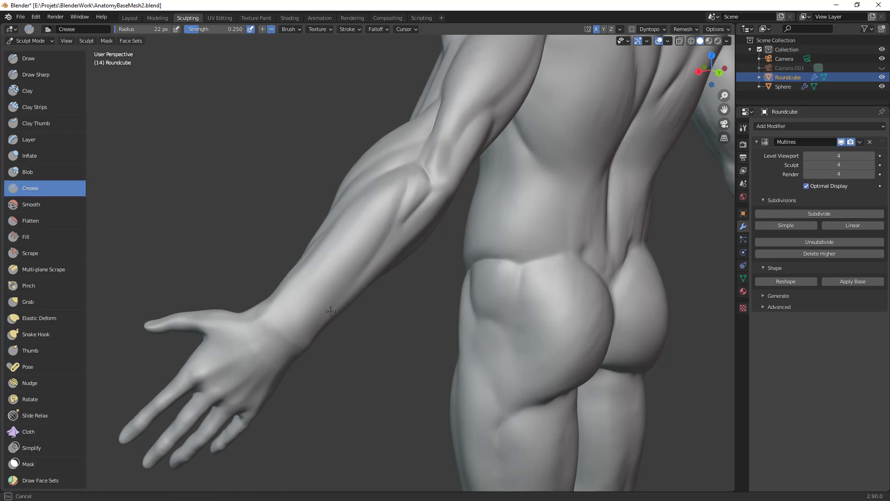
Step: Sharpen the creases around the elbow point and along the lower forearm near the wrist with the Crease brush
mouse_move(369, 288)
middle_down()
mouse_move(368, 303)
mouse_move(374, 232)
middle_up()
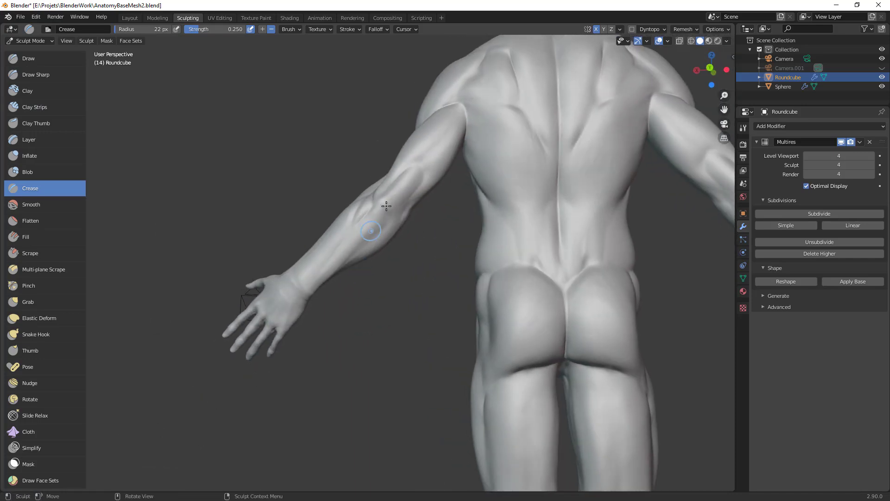
scroll(397, 169, up, 4)
mouse_move(389, 213)
mouse_down()
mouse_move(392, 223)
mouse_move(410, 224)
mouse_up()
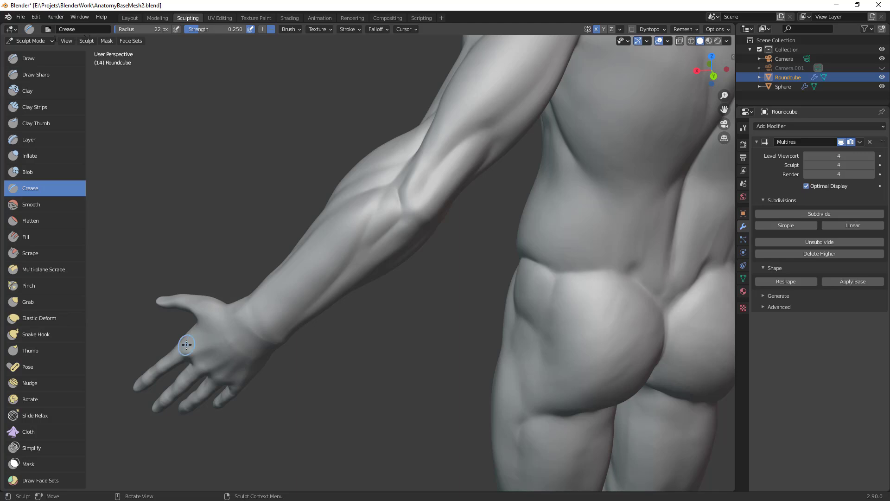
middle_drag(407, 293, 433, 255)
mouse_move(405, 227)
middle_down()
mouse_move(412, 208)
mouse_move(406, 215)
middle_up()
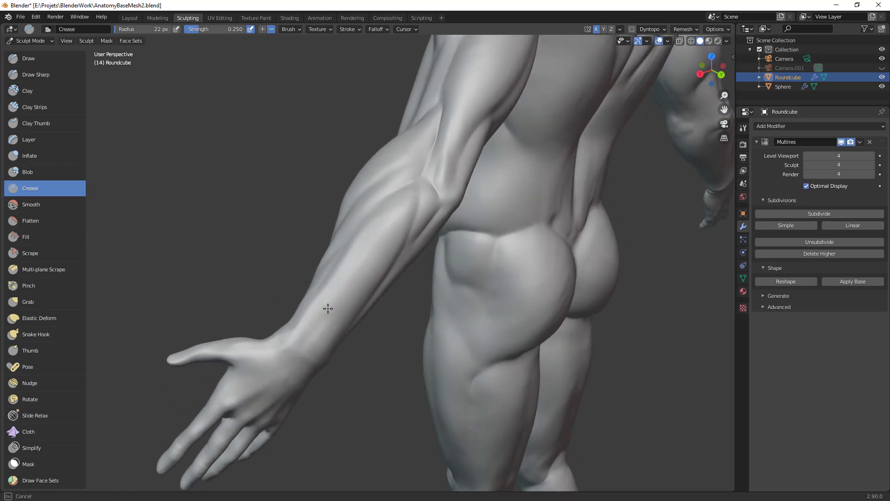
drag(330, 308, 339, 335)
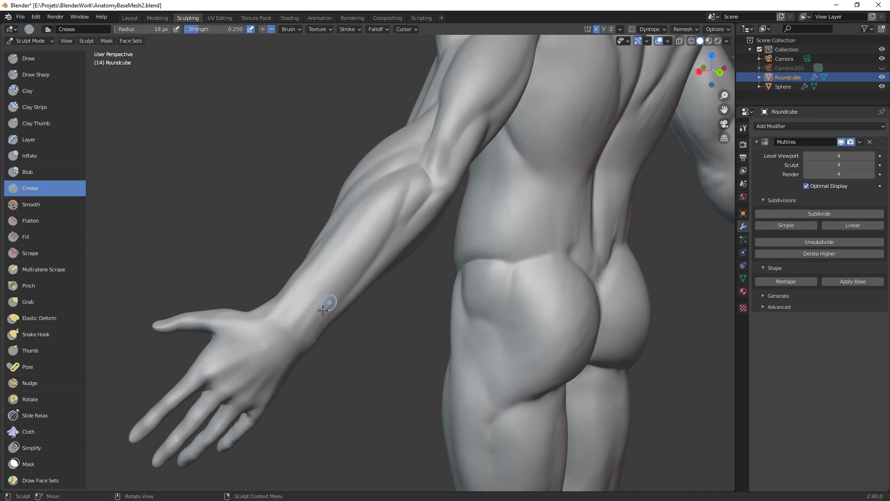
Step: Set the Crease radius to 46 px and work broader strokes over the forearm grooves and below the elbow
ctrl+middle_drag(401, 243, 358, 279)
key(f)
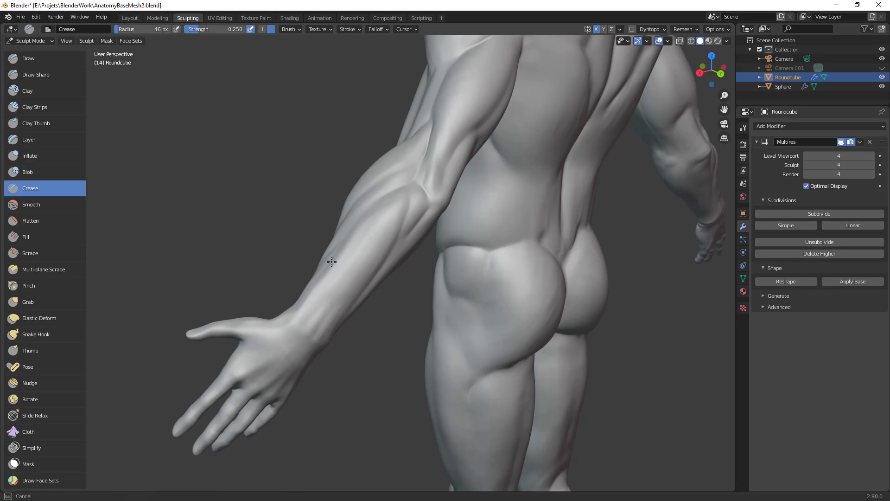
drag(353, 241, 359, 276)
drag(413, 177, 394, 213)
drag(420, 204, 404, 258)
Step: Switch to Clay Strips at a 57 px radius and soften the forearm muscles around the elbow
middle_drag(404, 257, 372, 252)
key(c)
key(f)
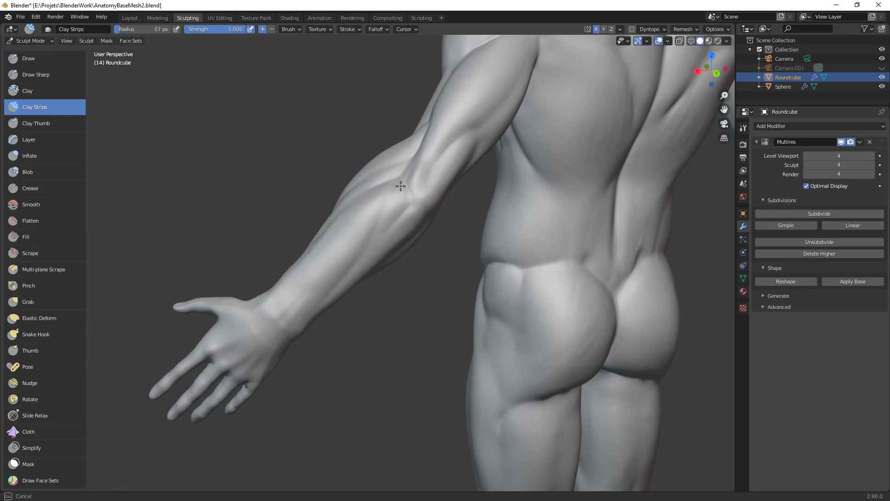
click(378, 254)
middle_drag(354, 294, 419, 246)
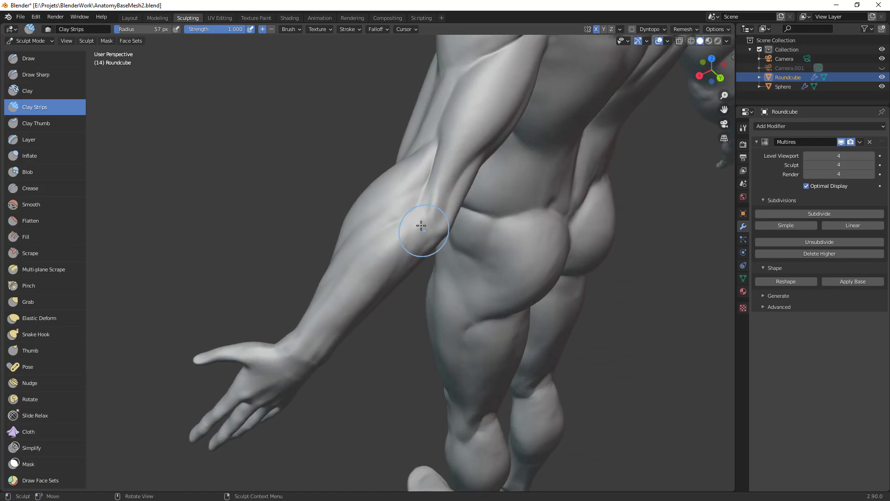
middle_drag(435, 199, 435, 184)
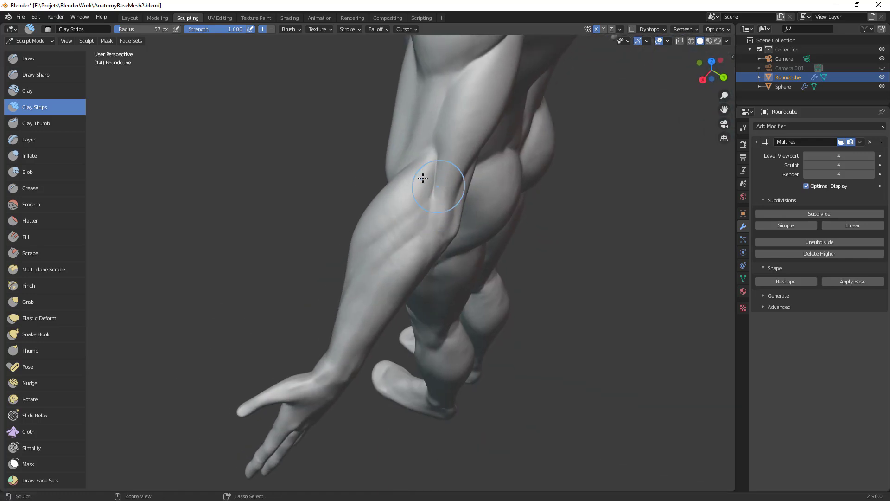
Step: Reduce the Clay Strips radius to 35 px and refine the upper forearm muscles beside the elbow
key(f)
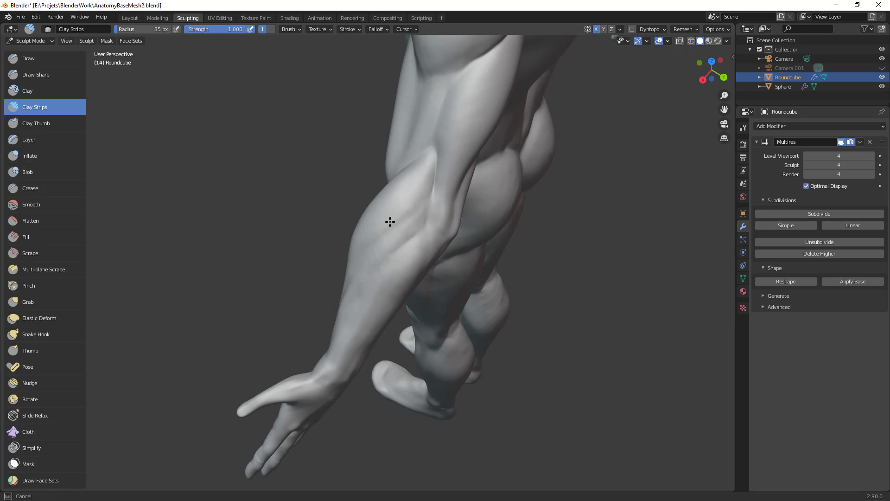
drag(414, 203, 439, 234)
ctrl+middle_drag(449, 240, 439, 310)
mouse_move(438, 310)
middle_down()
mouse_move(493, 310)
mouse_move(440, 246)
middle_up()
drag(391, 222, 415, 234)
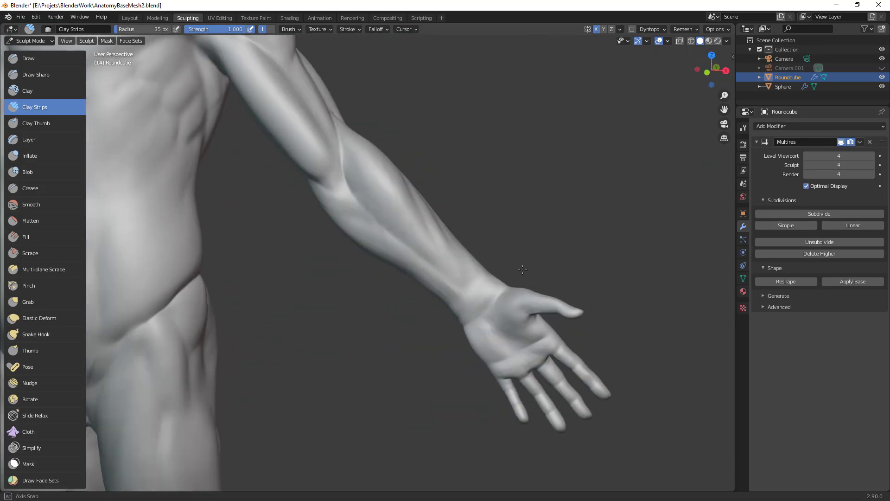
Step: Refine the top of the forearm muscle where it meets the upper arm from the front with Clay Strips
middle_drag(352, 209, 371, 216)
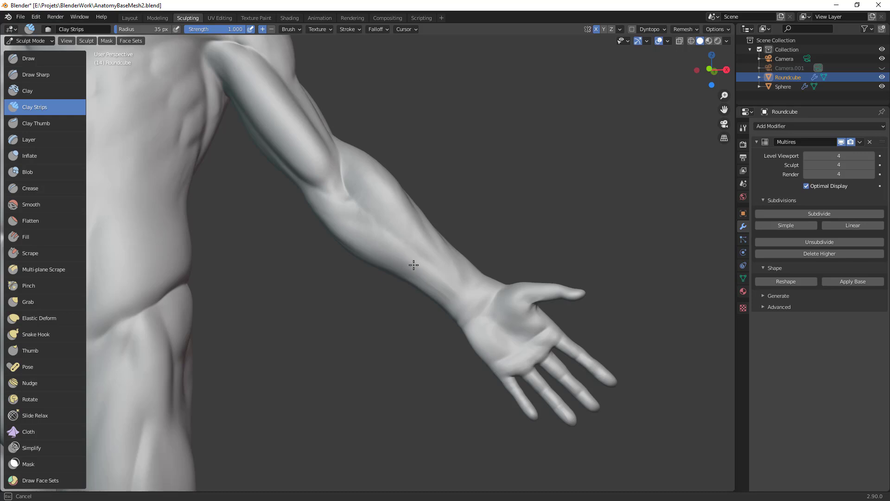
ctrl+middle_drag(488, 222, 444, 342)
middle_drag(443, 218, 388, 204)
mouse_move(388, 204)
shift+middle_down()
mouse_move(409, 260)
mouse_move(407, 204)
shift+middle_up()
drag(376, 234, 387, 242)
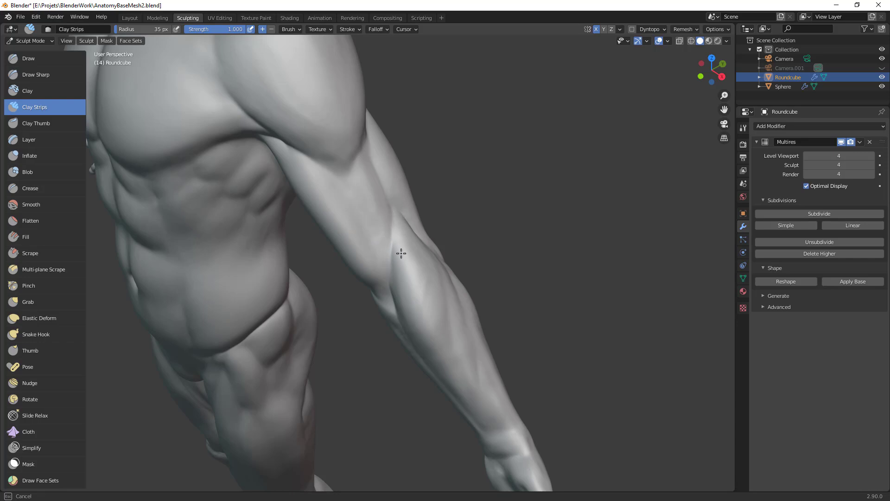
drag(386, 263, 387, 264)
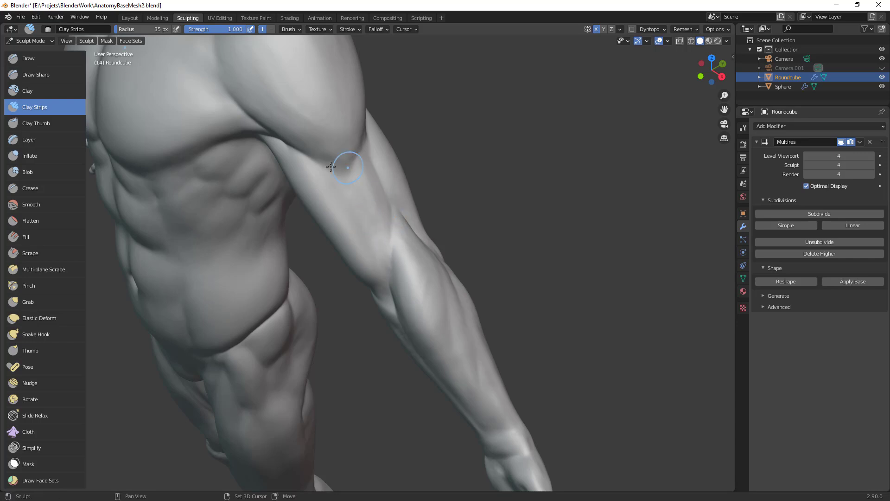
Step: Shape the lower end of the deltoid where it meets the biceps with the 35 px Clay Strips brush
middle_drag(324, 173, 338, 161)
drag(343, 158, 331, 149)
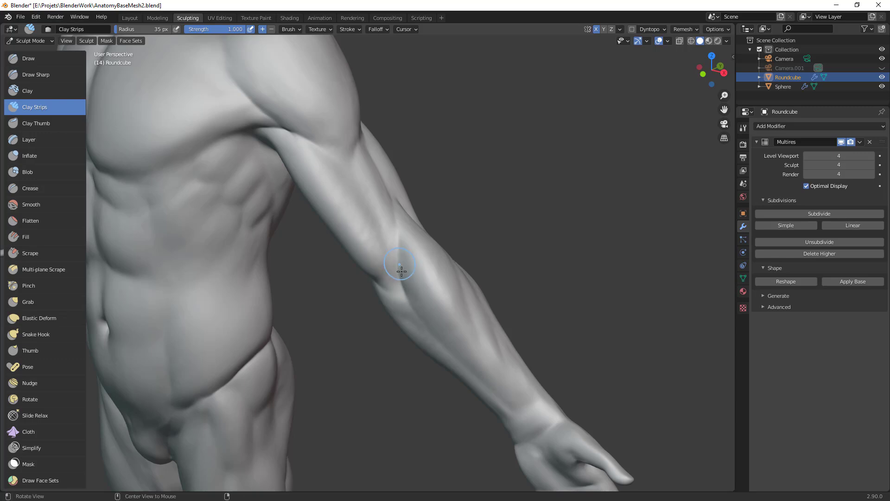
middle_drag(397, 272, 394, 239)
middle_drag(366, 173, 404, 268)
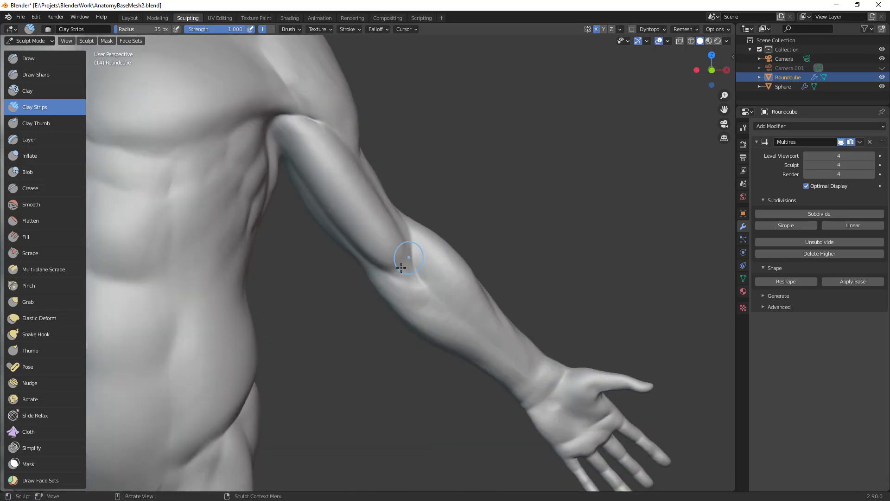
ctrl+alt+drag(447, 294, 430, 273)
Step: Reshape the inner elbow below the biceps with the Grab brush and set its radius to 80 px
middle_drag(429, 272, 450, 215)
key(g)
key(f)
click(437, 249)
drag(418, 295, 425, 283)
alt+drag(445, 252, 436, 263)
key(f)
click(433, 297)
scroll(411, 279, down, 6)
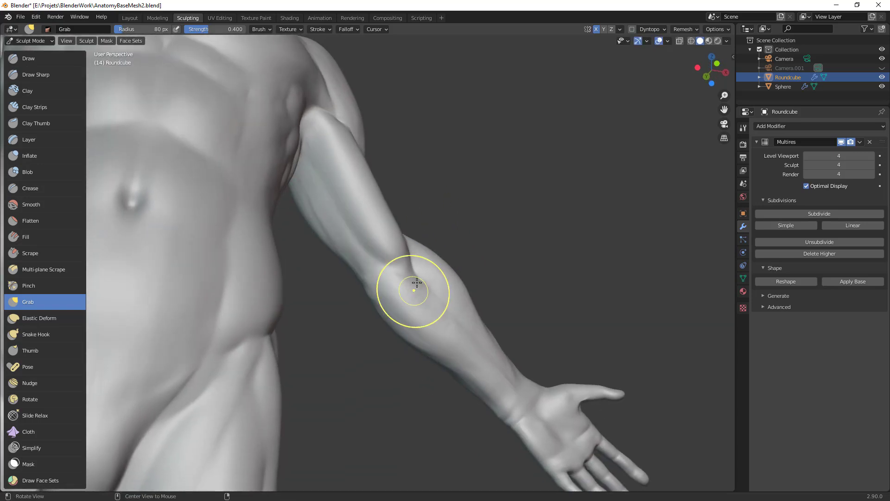
middle_drag(410, 367, 407, 298)
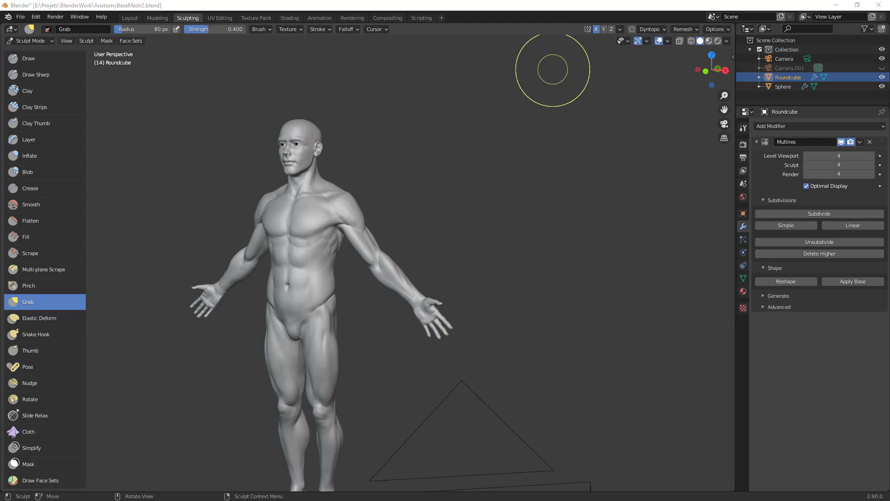
click(484, 257)
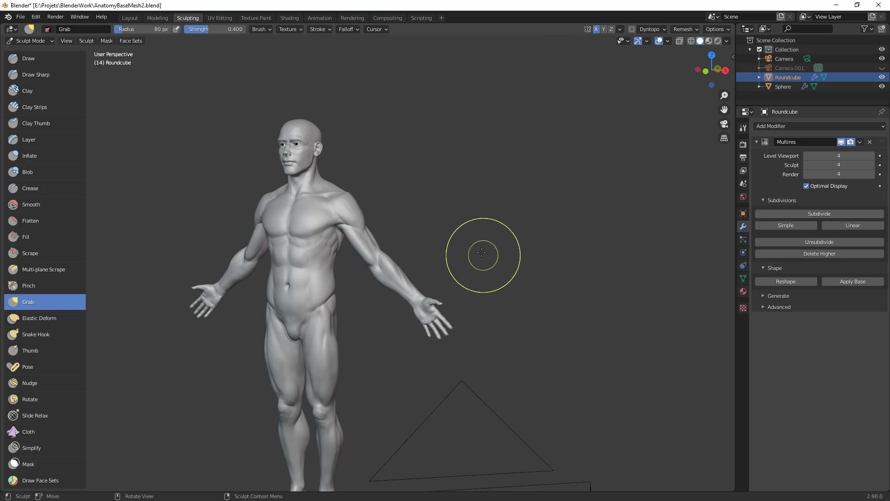
Step: Reshape the inner elbow and upper forearm from several angles with Grab, reducing the brush radius to 49 px
ctrl+middle_drag(230, 261, 261, 179)
middle_drag(334, 223, 367, 278)
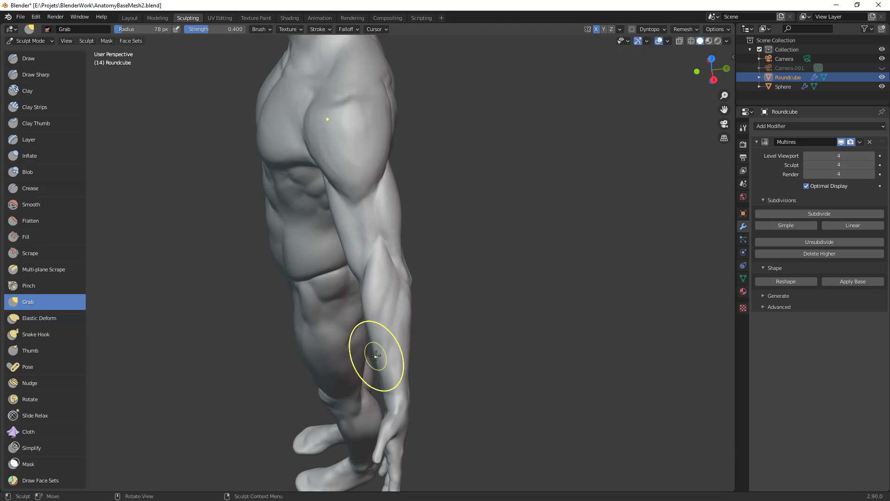
middle_drag(379, 366, 397, 254)
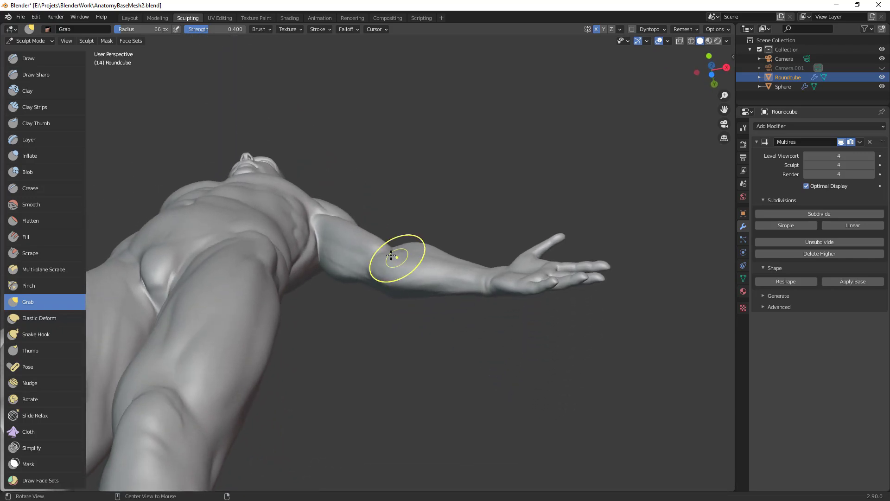
mouse_move(459, 214)
middle_down()
mouse_move(440, 265)
mouse_move(433, 258)
mouse_move(387, 291)
middle_up()
click(409, 269)
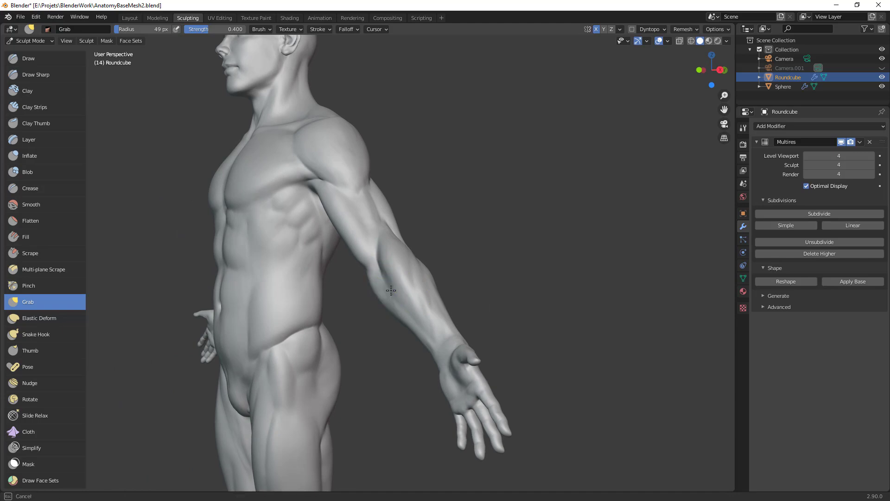
middle_drag(397, 301, 373, 302)
key(f)
click(376, 278)
drag(372, 292, 377, 301)
Step: Enlarge the Grab radius to 96 px and adjust the forearm's contour between the elbow and wrist
key(f)
click(430, 328)
drag(385, 337, 395, 353)
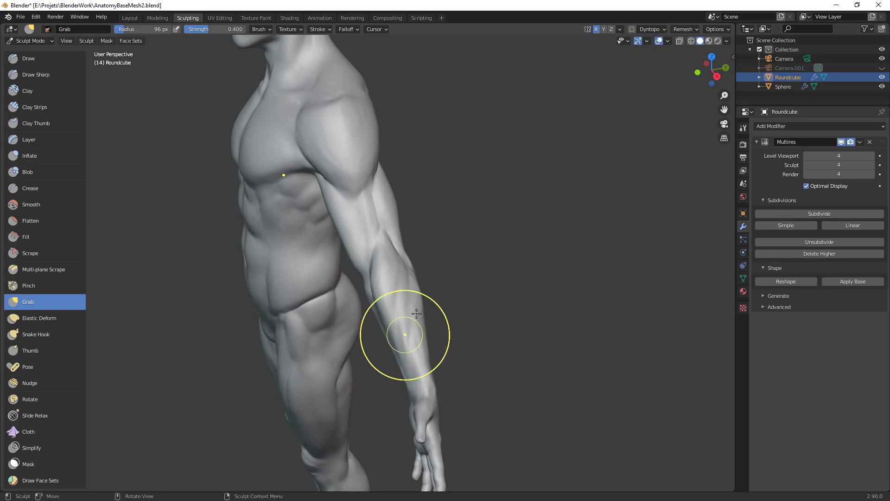
middle_drag(430, 292, 421, 306)
drag(389, 393, 390, 385)
key(f)
click(366, 294)
key(f)
click(367, 280)
key(f)
click(403, 229)
mouse_move(386, 176)
middle_down()
mouse_move(447, 198)
mouse_move(405, 195)
middle_up()
Step: Refine the inner elbow just below the biceps with Clay Strips, reducing the radius from 25 to 15 px
key(c)
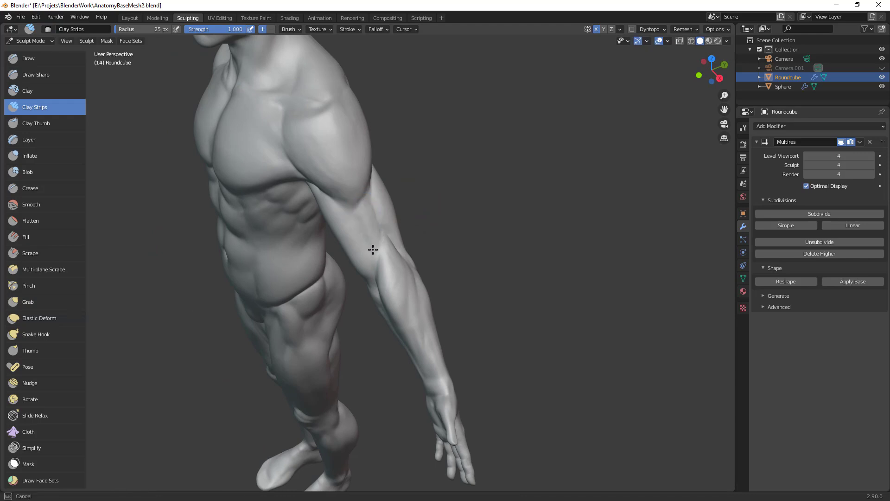
middle_drag(381, 260, 399, 213)
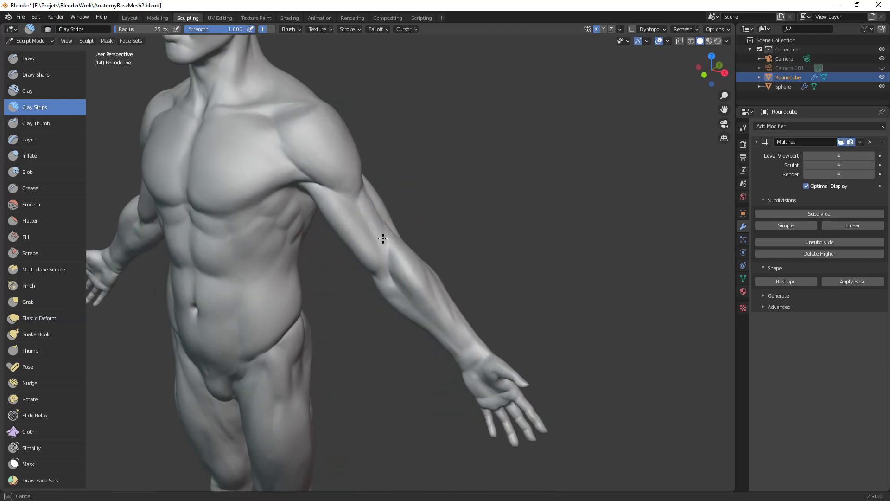
middle_drag(392, 252, 416, 190)
mouse_move(391, 228)
middle_down()
mouse_move(402, 229)
mouse_move(392, 227)
middle_up()
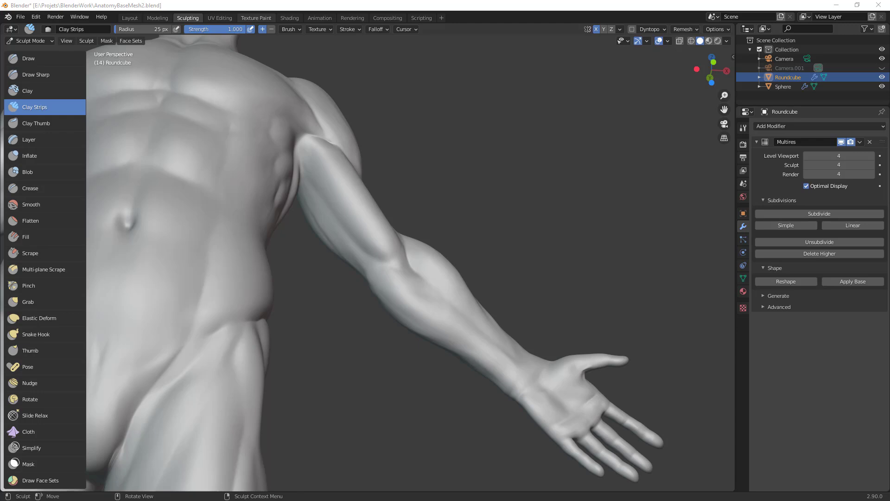
click(381, 266)
click(375, 267)
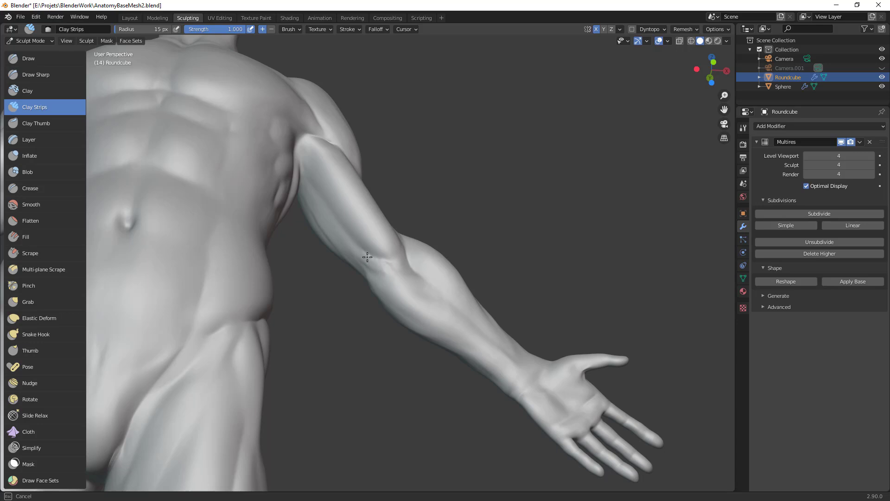
mouse_move(386, 266)
middle_down()
mouse_move(418, 284)
mouse_move(371, 275)
middle_up()
Step: Reshape the lower end of the biceps and the elbow crease with Grab at 59 px and 50 px
key(g)
drag(377, 278, 370, 272)
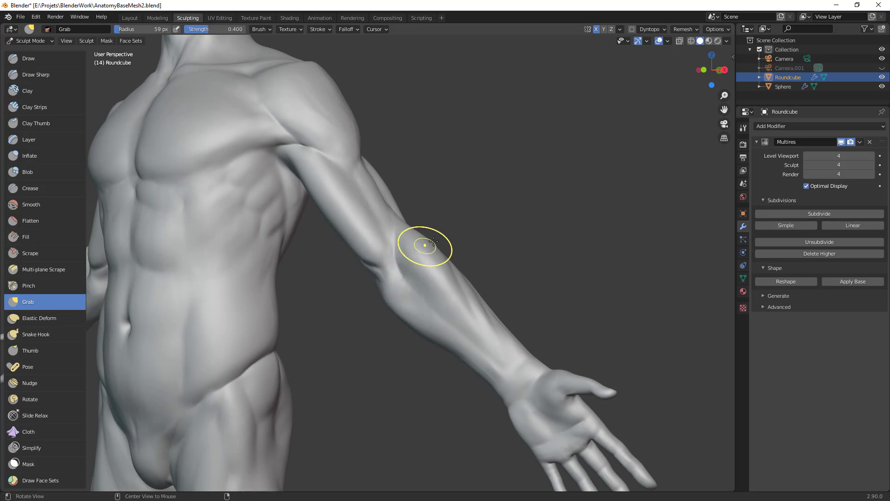
middle_drag(422, 248, 472, 203)
key(f)
click(389, 266)
middle_drag(389, 267, 443, 284)
drag(405, 279, 363, 254)
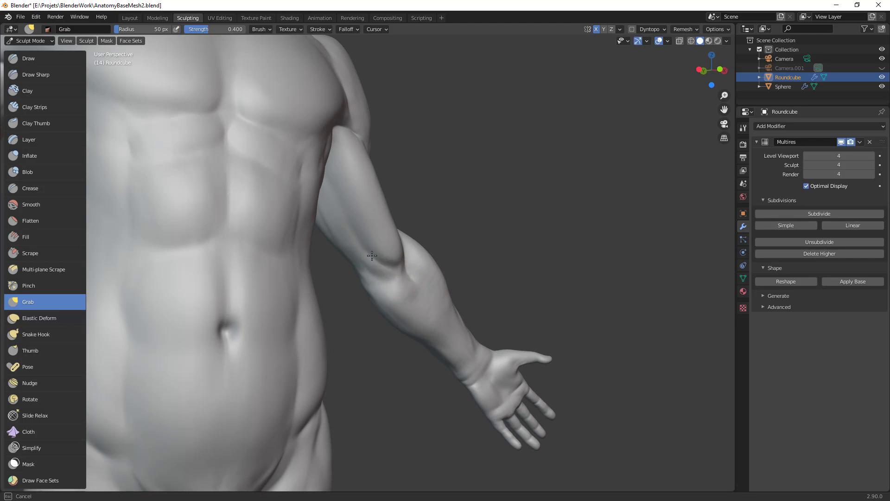
middle_drag(408, 271, 399, 251)
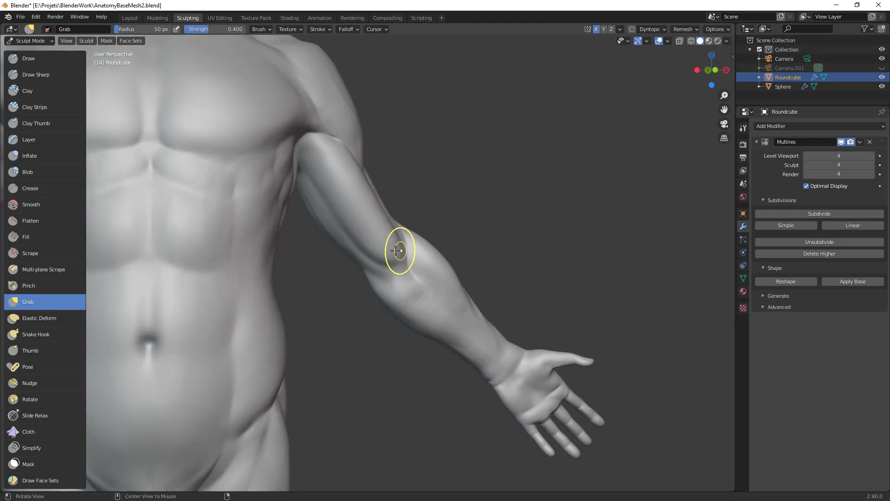
Step: Refine the inner elbow and upper forearm with Clay Strips at 31 px, and adjust the elbow contour with Grab at 90 px
key(c)
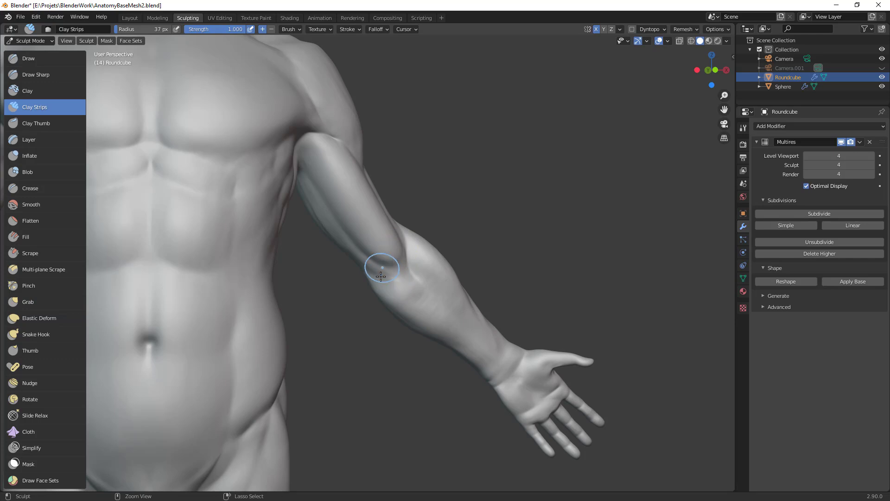
key(f)
mouse_move(415, 300)
middle_down()
mouse_move(417, 278)
mouse_move(406, 287)
middle_up()
ctrl+middle_drag(517, 247, 514, 334)
middle_drag(514, 334, 492, 306)
mouse_move(491, 307)
middle_down()
mouse_move(516, 286)
mouse_move(468, 216)
mouse_move(445, 222)
mouse_move(403, 213)
mouse_move(376, 270)
mouse_move(433, 304)
mouse_move(411, 312)
mouse_move(445, 272)
mouse_move(404, 294)
mouse_move(374, 276)
middle_up()
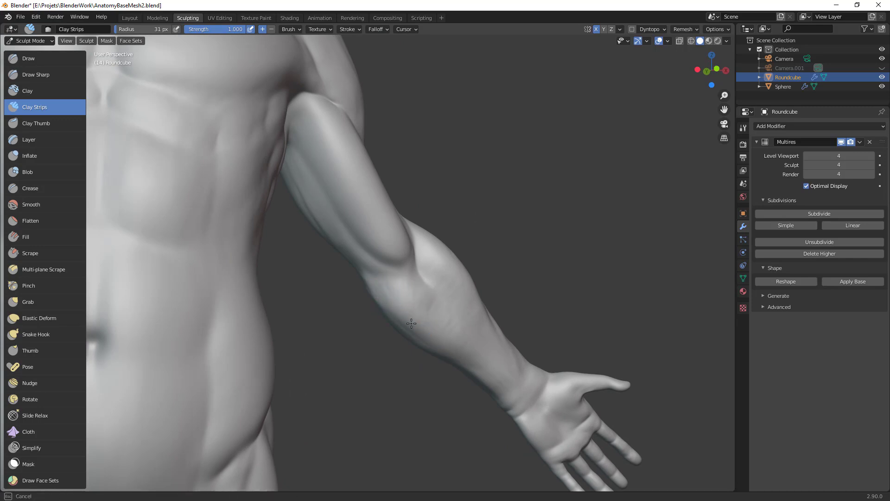
middle_drag(486, 319, 392, 292)
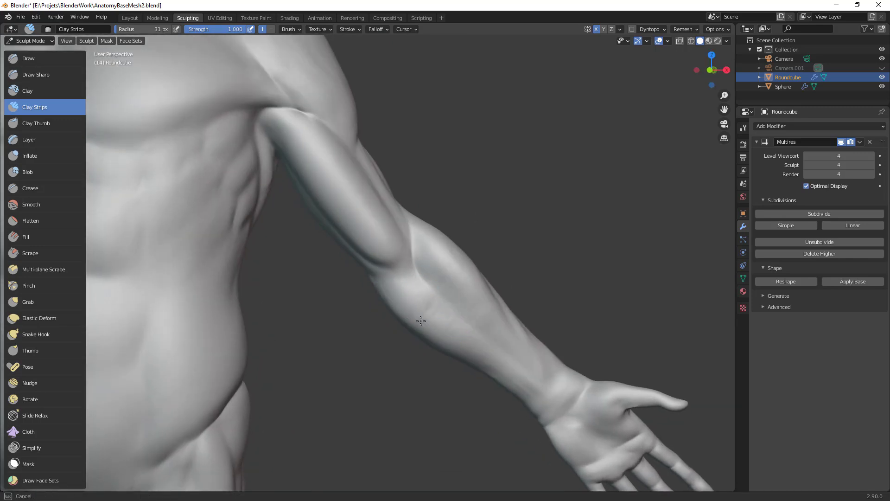
middle_drag(464, 341, 433, 308)
key(g)
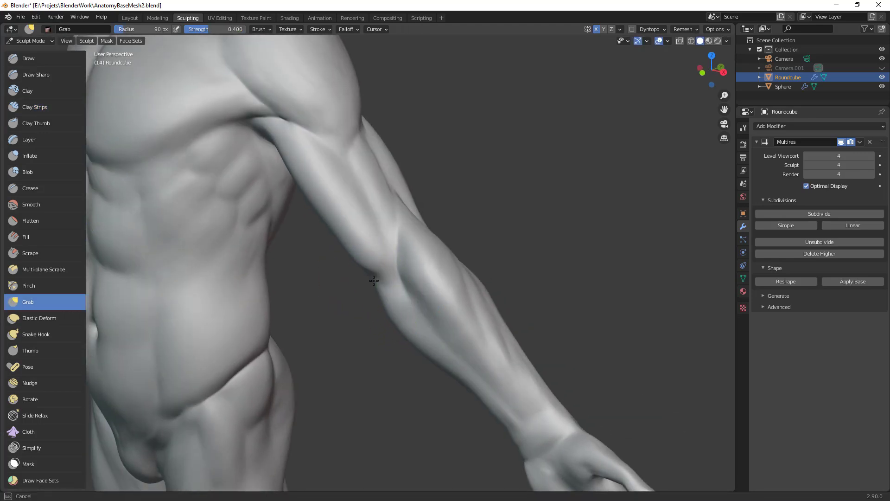
mouse_move(417, 250)
ctrl+middle_down()
mouse_move(432, 342)
mouse_move(508, 324)
mouse_move(494, 385)
mouse_move(483, 350)
mouse_move(393, 392)
ctrl+middle_up()
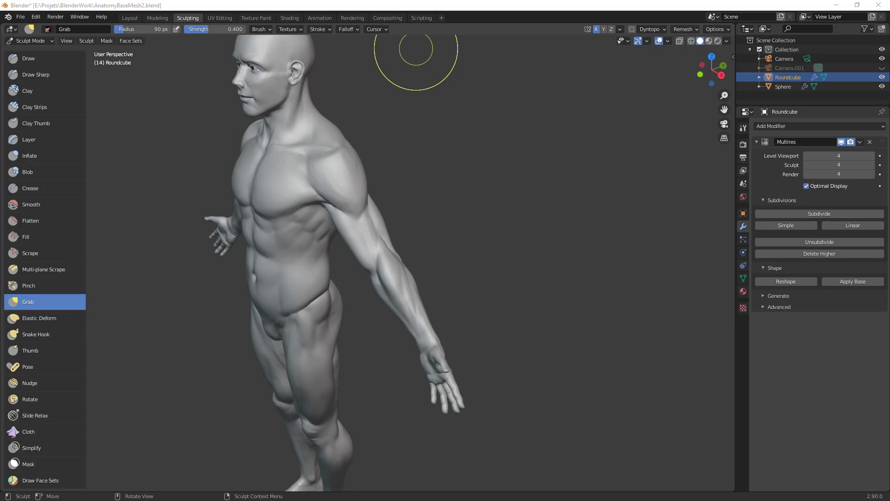
Step: Carve the muscle separation lines along the underside of the upper arm with the Crease brush at 39 px
mouse_move(501, 215)
middle_down()
mouse_move(328, 172)
mouse_move(403, 183)
mouse_move(421, 167)
mouse_move(397, 124)
mouse_move(409, 123)
mouse_move(429, 94)
middle_up()
key(KP_Decimal)
key(shift+c)
key(f)
click(375, 116)
key(f)
click(412, 143)
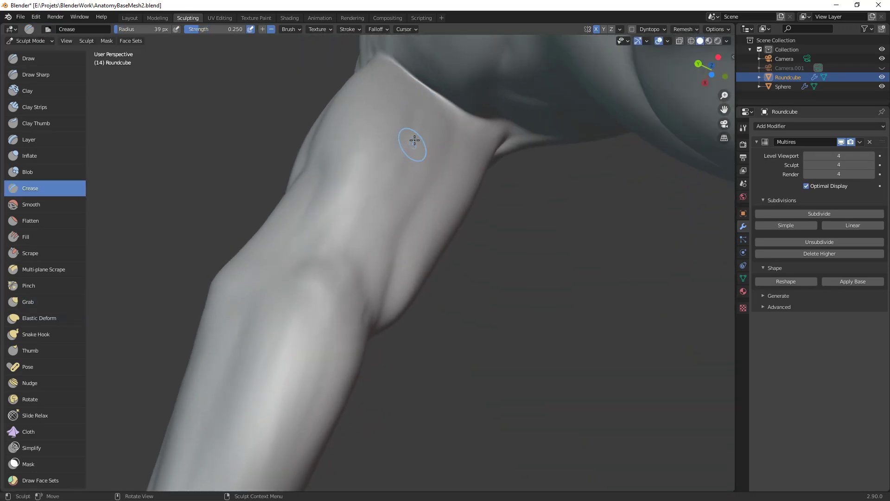
drag(415, 148, 419, 117)
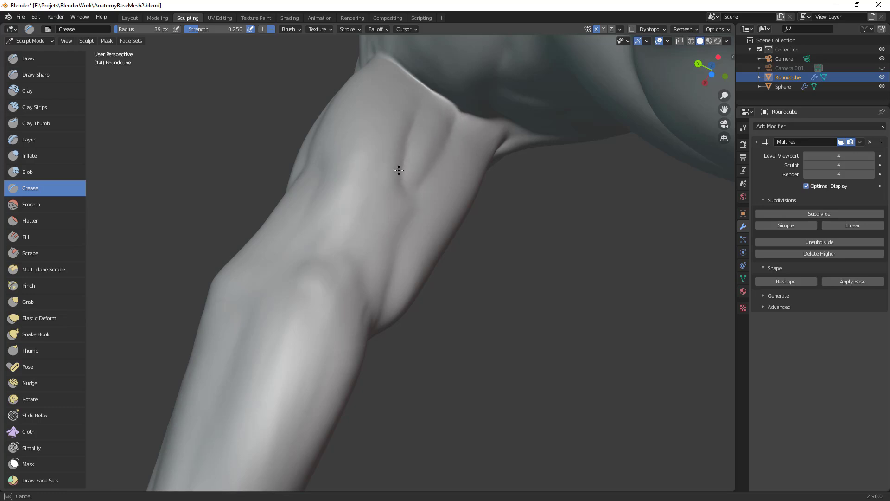
drag(401, 192, 390, 280)
mouse_move(389, 280)
middle_down()
mouse_move(480, 265)
mouse_move(465, 242)
middle_up()
mouse_move(415, 169)
mouse_down()
mouse_move(412, 181)
mouse_move(375, 200)
mouse_up()
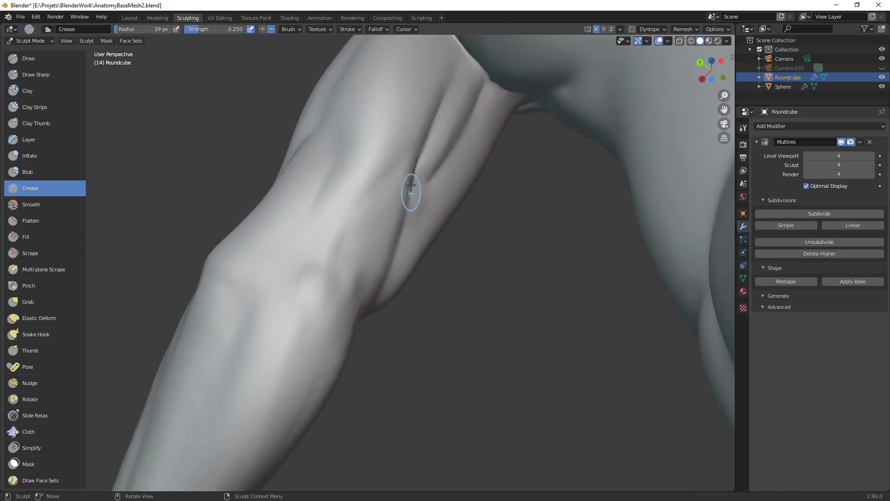
Step: Deepen the groove running down to the elbow and crease the triceps edges beside it
middle_drag(418, 213, 395, 240)
drag(389, 246, 386, 280)
mouse_move(400, 210)
mouse_down()
mouse_move(377, 292)
mouse_move(353, 295)
mouse_move(377, 297)
mouse_up()
drag(385, 153, 354, 204)
mouse_move(403, 121)
mouse_down()
mouse_move(378, 165)
mouse_move(400, 139)
mouse_move(392, 204)
mouse_up()
drag(425, 136, 430, 157)
mouse_move(434, 180)
middle_down()
mouse_move(436, 190)
mouse_move(433, 150)
middle_up()
Step: Build up the triceps forms between the new grooves with Clay Strips at 52 px
key(c)
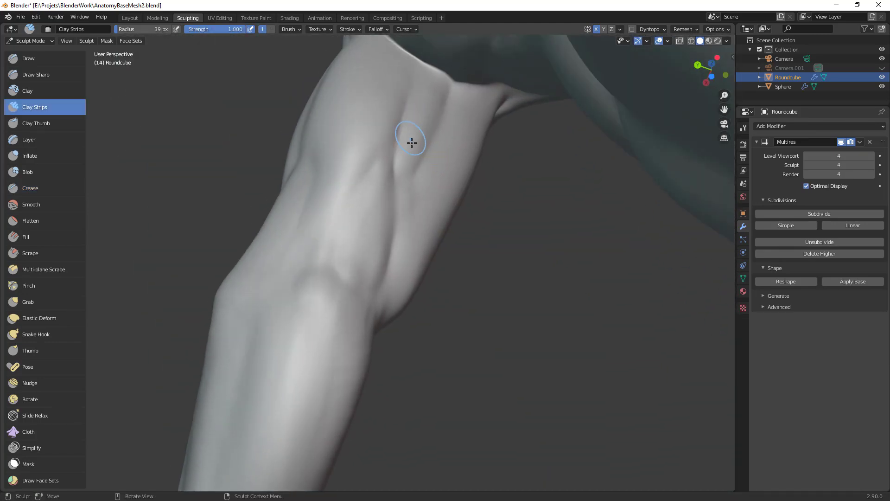
drag(431, 82, 430, 86)
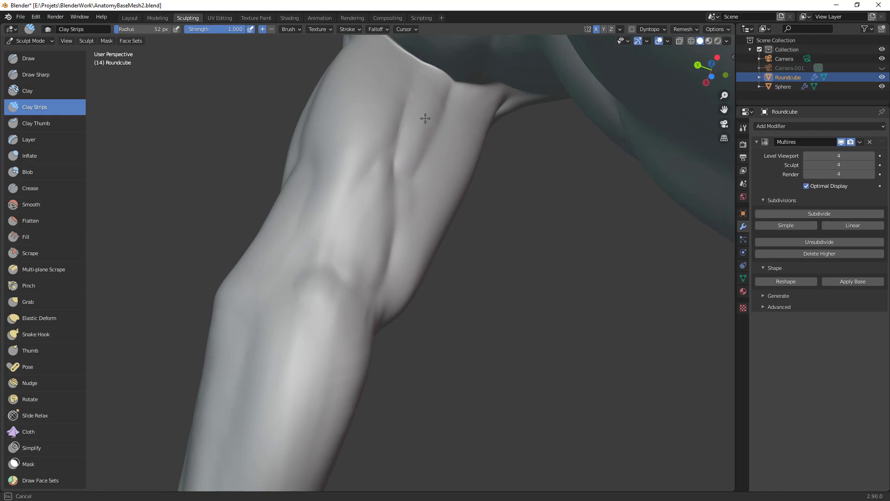
mouse_move(407, 137)
mouse_down()
mouse_move(380, 190)
mouse_move(371, 184)
mouse_up()
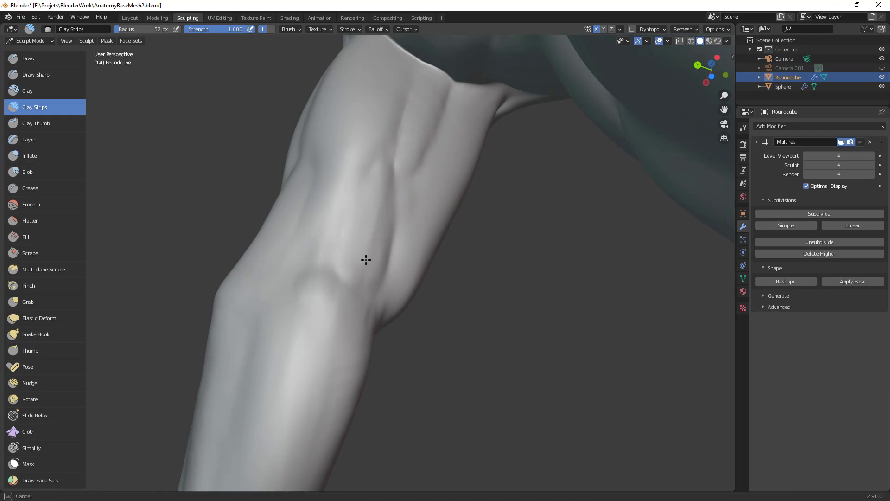
drag(366, 222, 358, 224)
drag(348, 260, 352, 195)
mouse_move(381, 113)
middle_down()
mouse_move(411, 162)
mouse_move(440, 187)
middle_up()
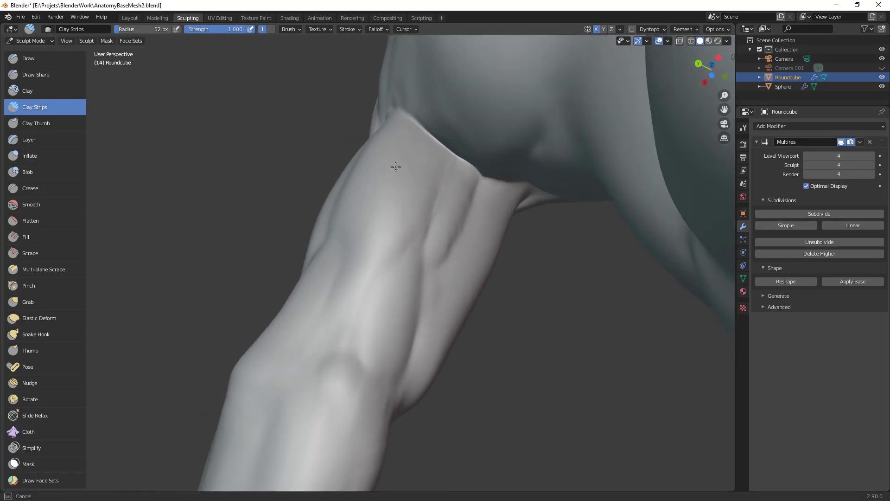
mouse_move(365, 181)
middle_down()
mouse_move(436, 199)
mouse_move(458, 103)
mouse_move(504, 150)
mouse_move(544, 267)
mouse_move(554, 247)
middle_up()
ctrl+middle_drag(371, 278, 306, 151)
ctrl+middle_drag(302, 197, 291, 161)
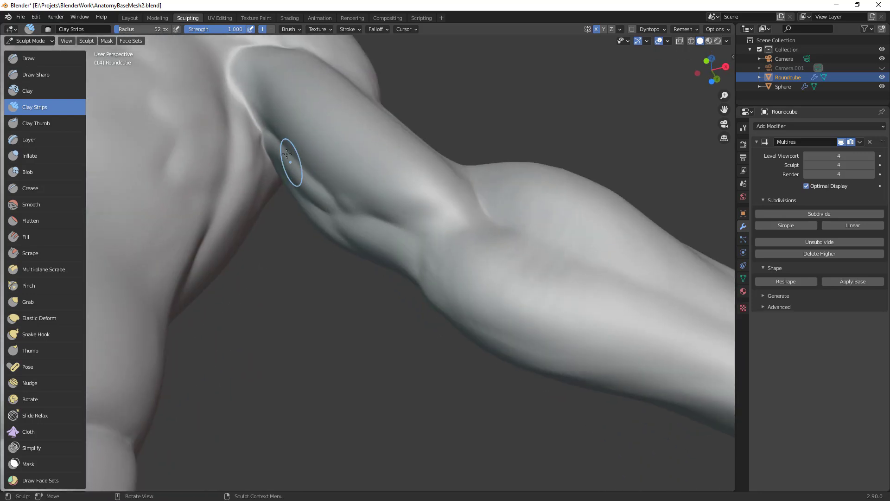
Step: Refine the inner upper arm between the biceps and triceps with Clay Strips at 47 px
ctrl+middle_drag(406, 152, 408, 259)
mouse_move(408, 260)
middle_down()
mouse_move(411, 280)
mouse_move(435, 266)
mouse_move(418, 306)
mouse_move(362, 216)
middle_up()
key(g)
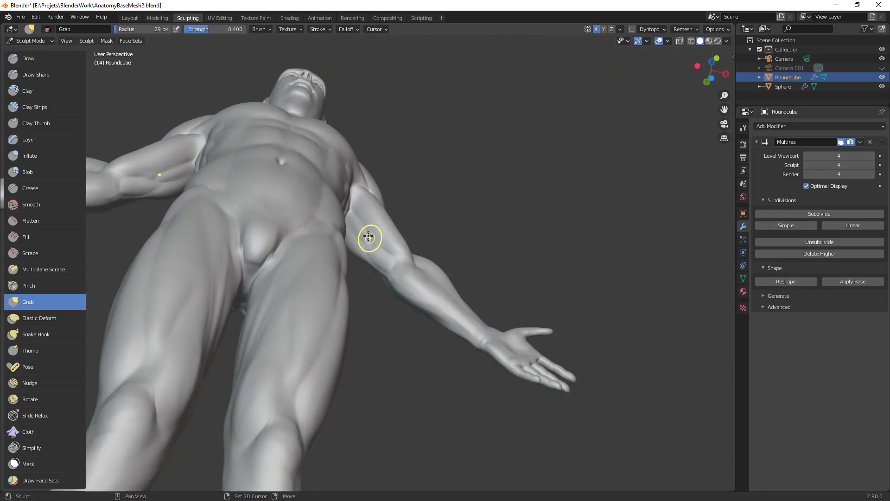
ctrl+middle_drag(487, 192, 478, 260)
middle_drag(478, 260, 459, 335)
middle_drag(506, 264, 355, 191)
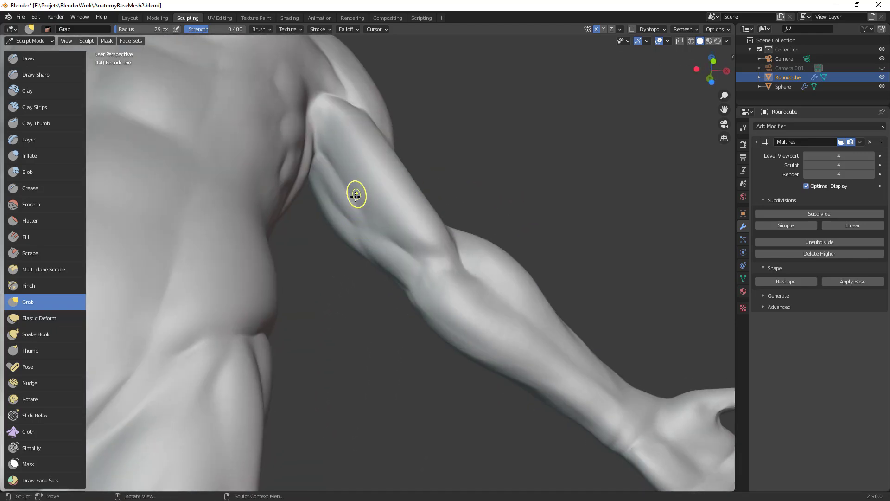
key(c)
mouse_move(338, 175)
mouse_down()
mouse_move(328, 159)
mouse_move(336, 172)
mouse_up()
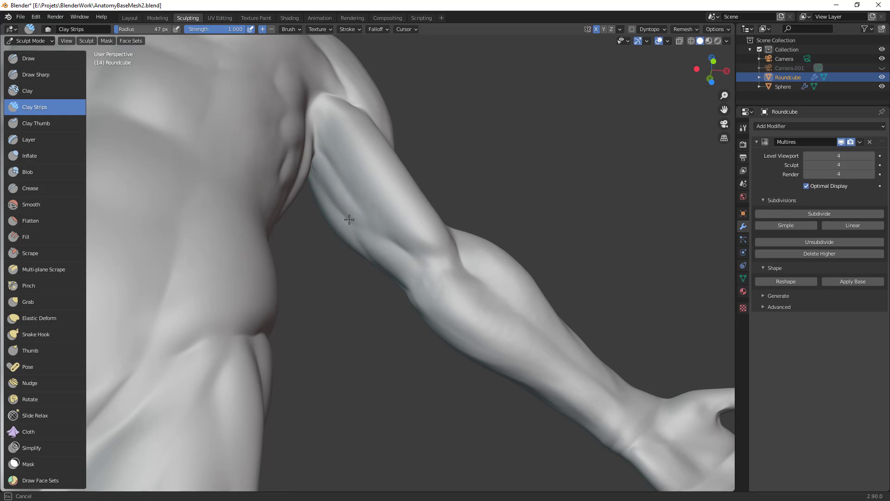
drag(346, 220, 315, 185)
mouse_move(378, 217)
mouse_down()
mouse_move(420, 248)
mouse_move(425, 297)
mouse_move(403, 320)
mouse_move(415, 226)
mouse_move(386, 258)
mouse_up()
Step: Sculpt the small ridge on the inner arm just above the elbow with Clay Strips at 29 px and 20 px
key(f)
click(379, 228)
key(f)
click(399, 246)
mouse_move(398, 258)
middle_down()
mouse_move(469, 227)
mouse_move(390, 250)
middle_up()
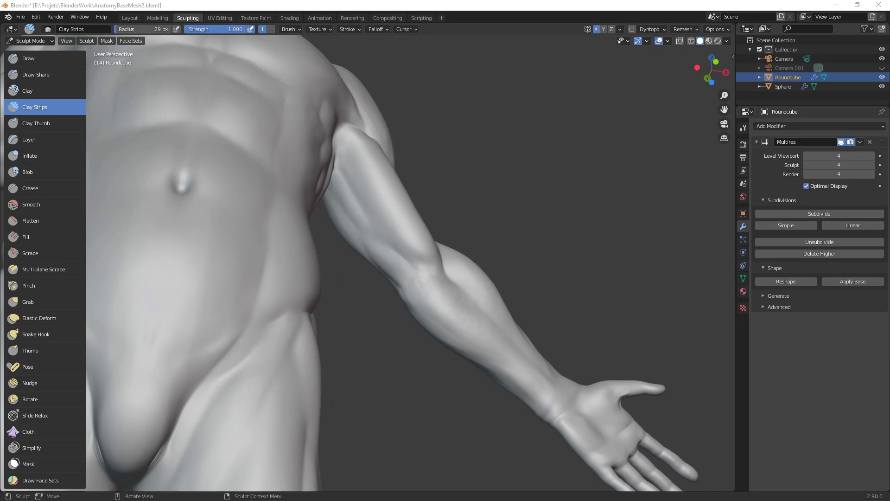
click(478, 226)
ctrl+alt+drag(477, 224, 438, 234)
key(f)
click(393, 250)
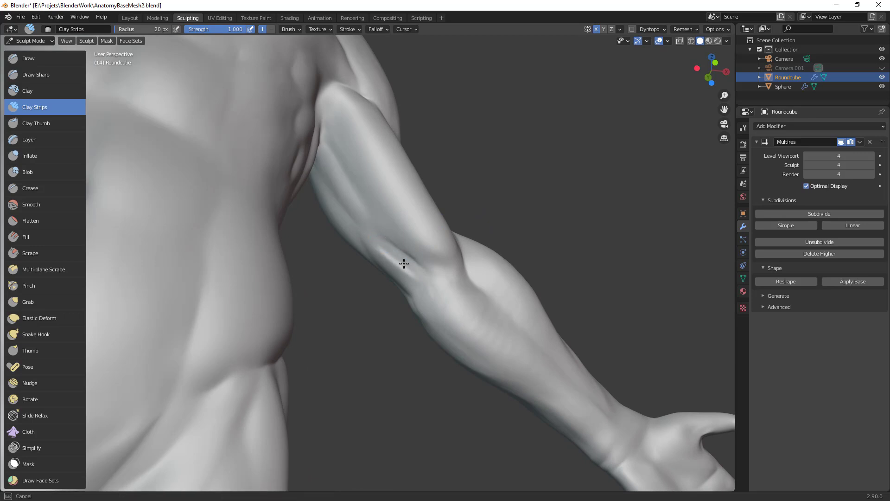
Step: Blend the lower end of the biceps into the inner elbow with Clay Strips at 23 px
key(f)
key(f)
click(402, 246)
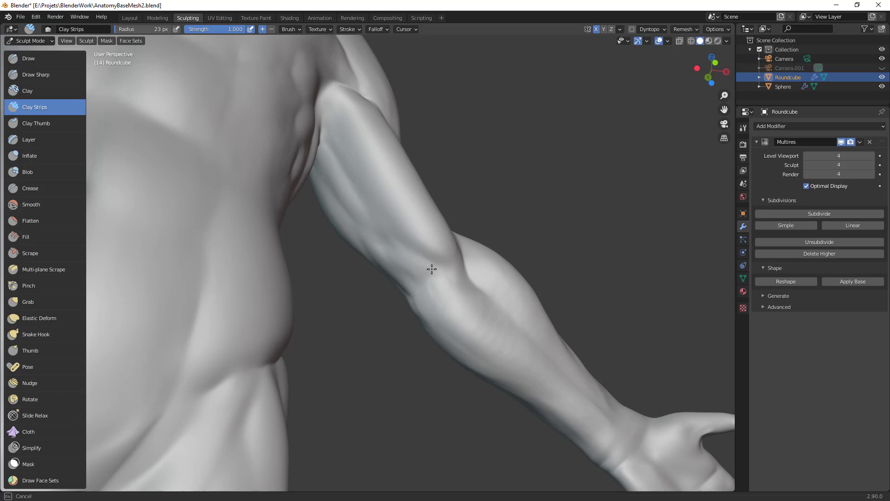
drag(425, 266, 408, 258)
alt+drag(408, 258, 441, 283)
scroll(441, 282, down, 4)
alt+drag(473, 314, 482, 315)
scroll(432, 270, up, 4)
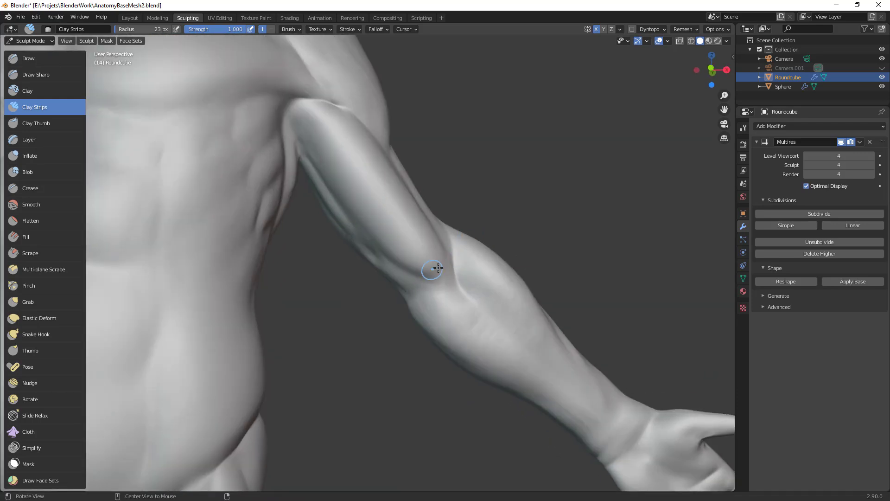
alt+drag(432, 270, 443, 258)
Step: Refine the lower triceps alongside the biceps with Clay Strips at 35 px
key(f)
click(399, 237)
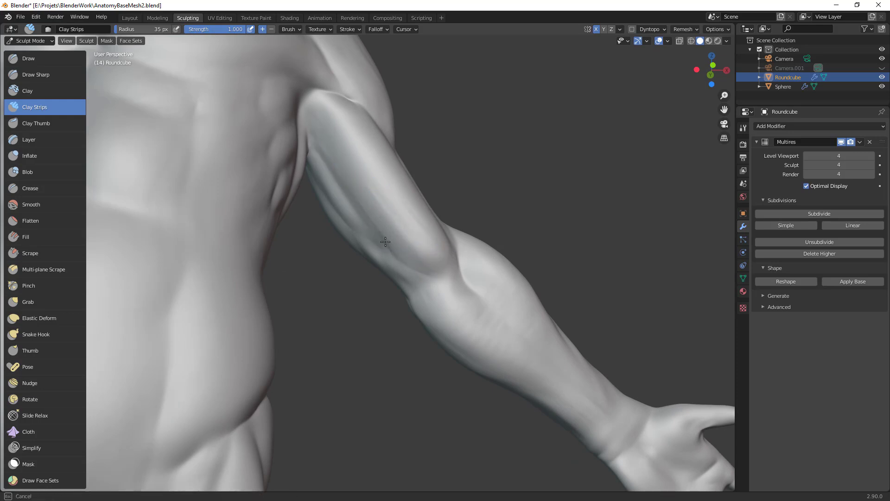
scroll(382, 219, down, 7)
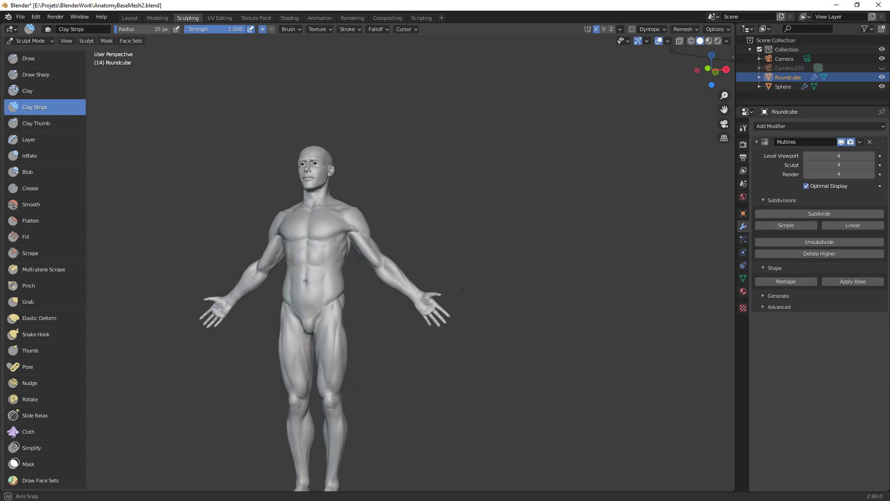
Step: Reshape the inner upper arm on the opposite side of the figure with Grab at 84 px
alt+drag(367, 239, 408, 239)
scroll(408, 239, up, 5)
key(g)
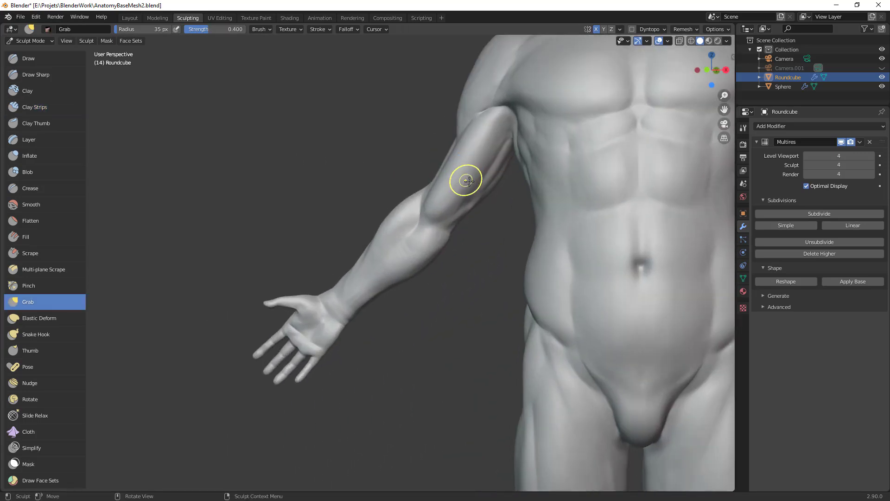
key(f)
click(495, 178)
mouse_move(495, 177)
middle_down()
mouse_move(535, 170)
mouse_move(535, 198)
middle_up()
drag(546, 179, 547, 156)
drag(545, 129, 550, 115)
drag(577, 140, 573, 138)
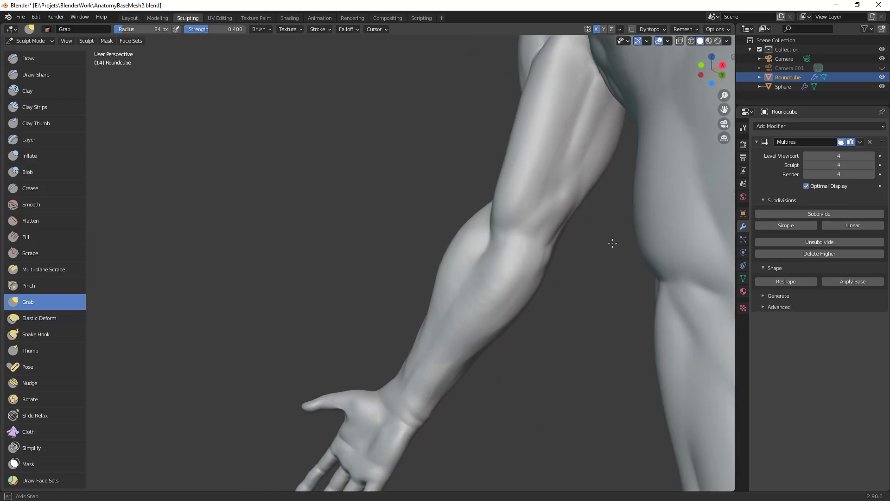
Step: Sharpen the groove between the lower biceps and the inner elbow with Crease at 26 px and 21 px
middle_drag(575, 185, 589, 184)
key(c)
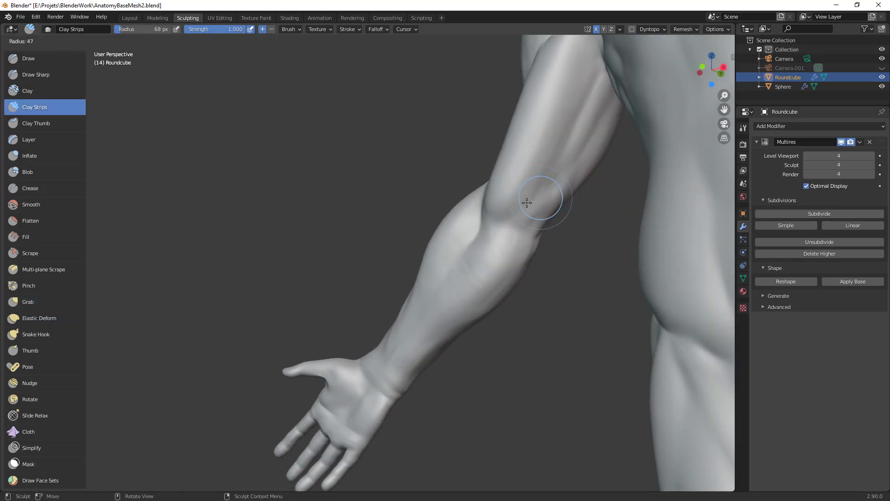
key(shift+c)
key(f)
click(546, 184)
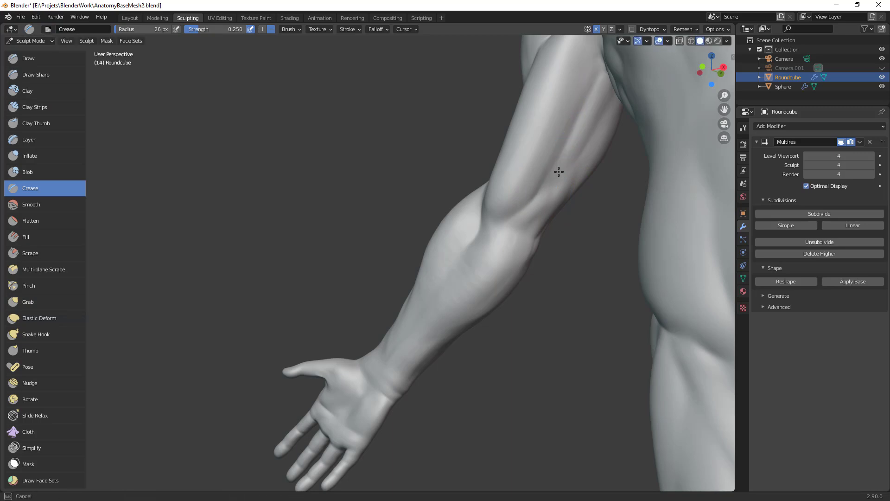
middle_drag(599, 146, 587, 143)
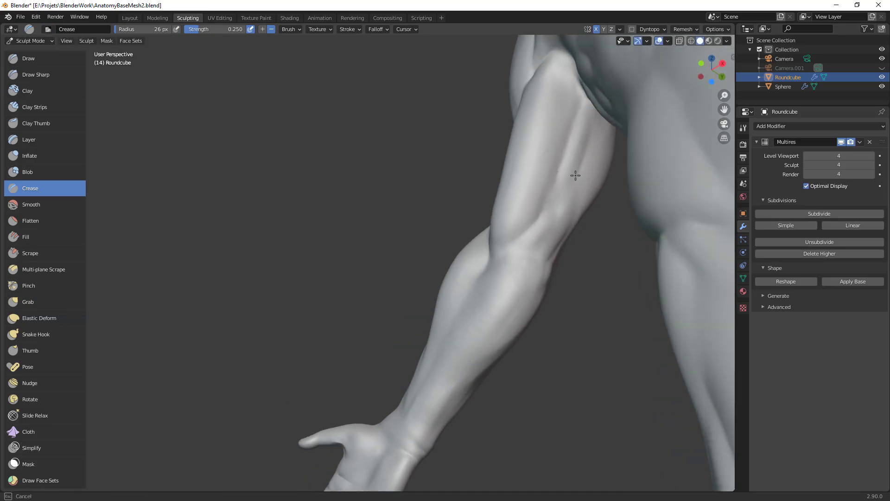
middle_drag(577, 184, 564, 223)
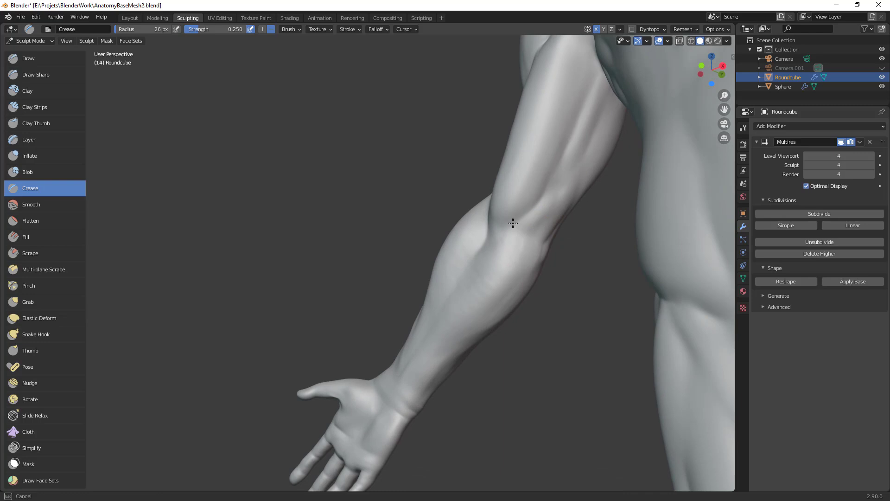
key(f)
click(528, 229)
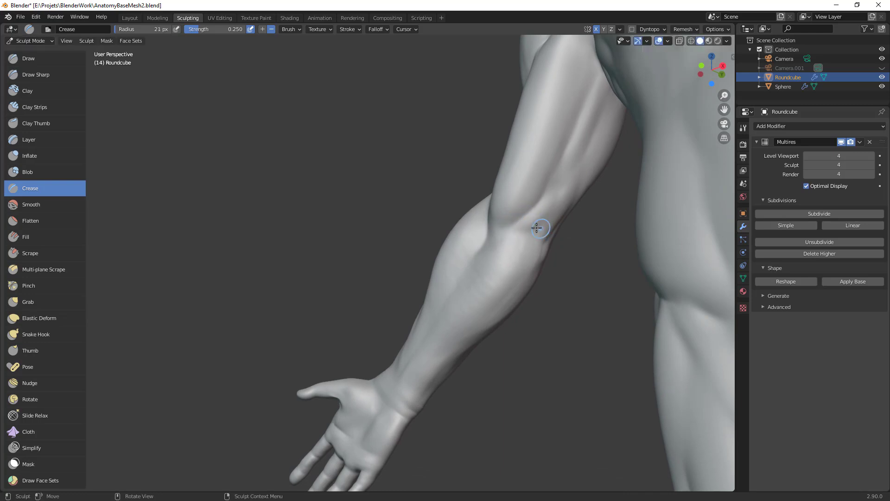
middle_drag(556, 205, 543, 211)
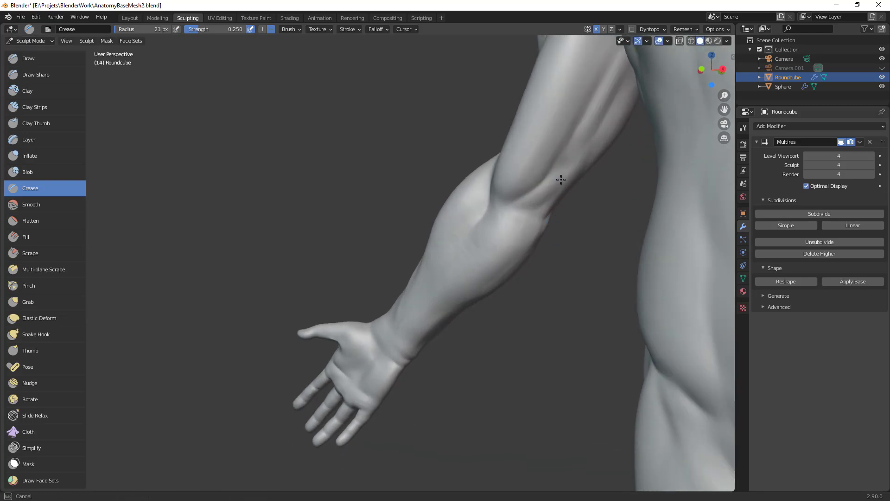
Step: Reshape the elbow and upper forearm from the back of the arm with Grab at 75 px
middle_drag(575, 174, 464, 148)
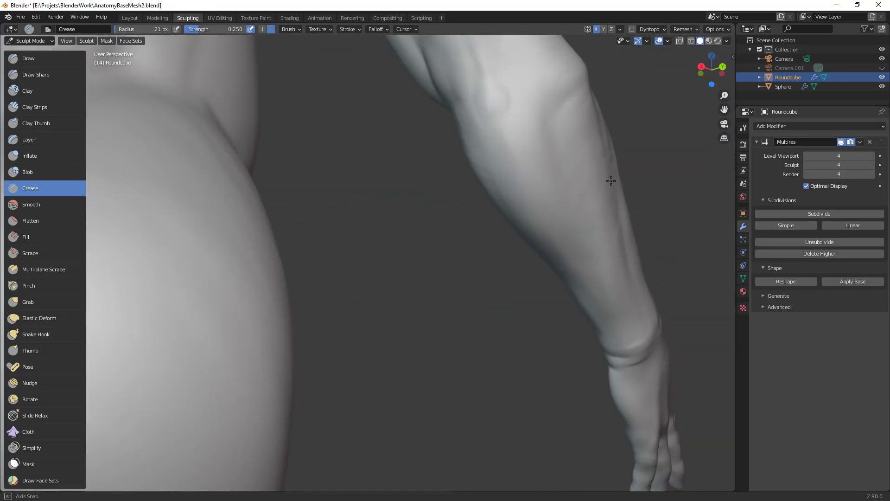
shift+middle_drag(577, 145, 563, 257)
mouse_move(459, 218)
middle_down()
mouse_move(449, 221)
mouse_move(510, 278)
mouse_move(503, 284)
middle_up()
scroll(432, 272, up, 1)
key(g)
key(f)
click(399, 251)
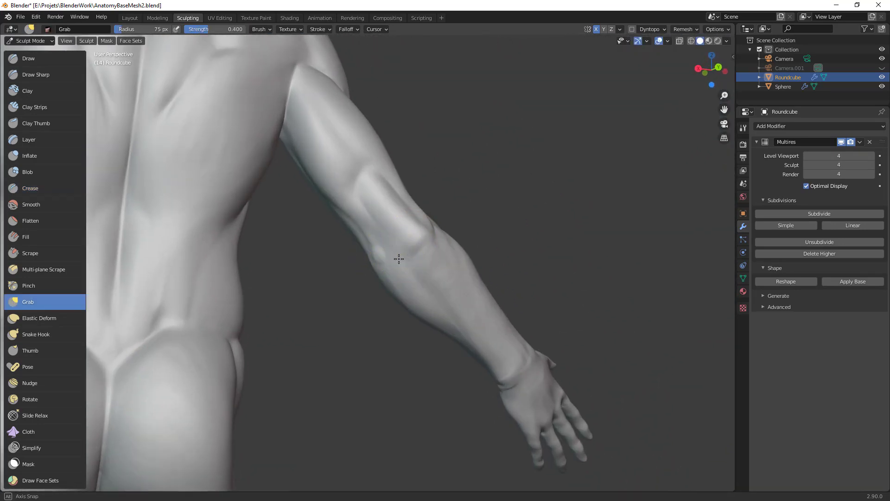
middle_drag(400, 253, 444, 259)
drag(459, 266, 469, 263)
middle_drag(515, 267, 421, 268)
drag(402, 263, 371, 276)
Step: Adjust the inner contour of the arm around the elbow from behind with Grab at 116 px
alt+drag(437, 232, 350, 260)
key(f)
click(422, 257)
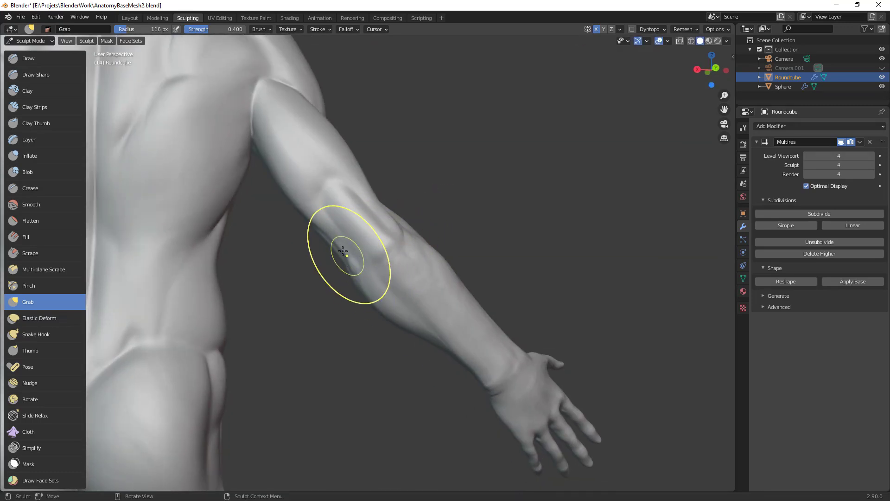
ctrl+middle_drag(417, 184, 373, 367)
scroll(373, 367, down, 2)
middle_drag(571, 302, 485, 298)
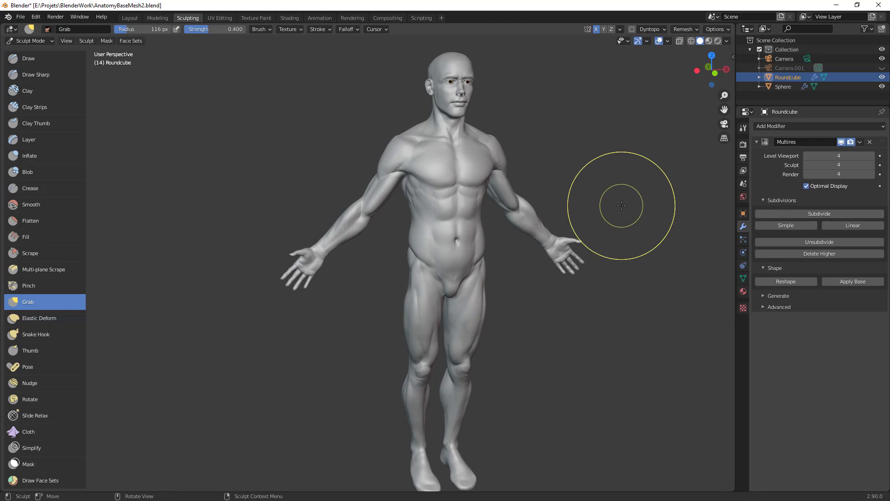
Step: Refine the arm's outline around the elbow from the front with Grab at 132 px and 113 px
ctrl+alt+drag(512, 185, 436, 134)
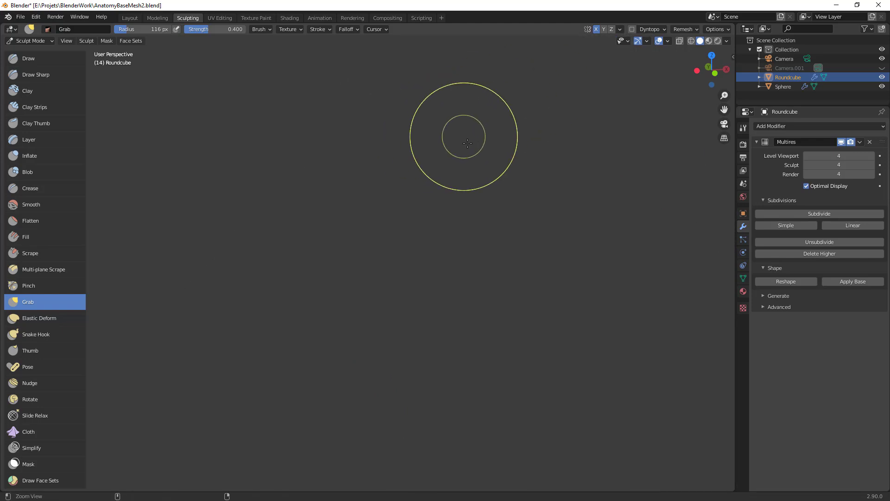
ctrl+middle_drag(467, 247, 408, 217)
key(f)
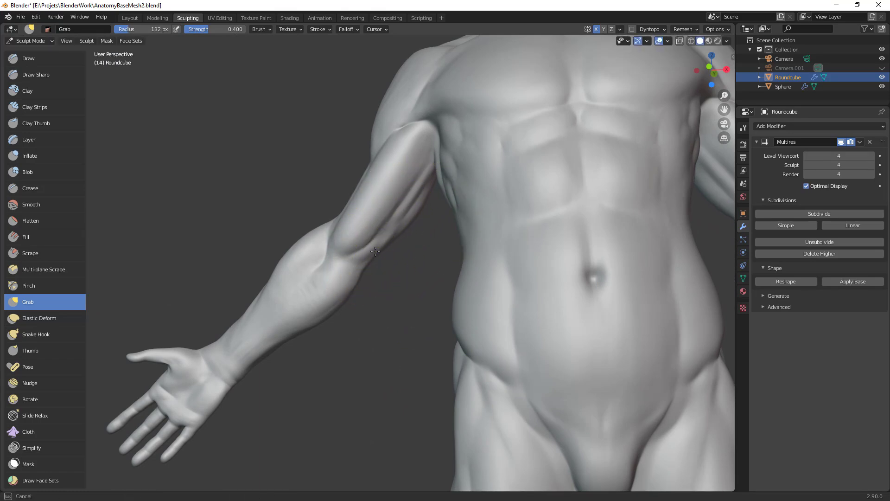
click(360, 282)
ctrl+alt+drag(358, 294, 382, 390)
alt+drag(482, 355, 478, 297)
shift+middle_drag(479, 296, 479, 302)
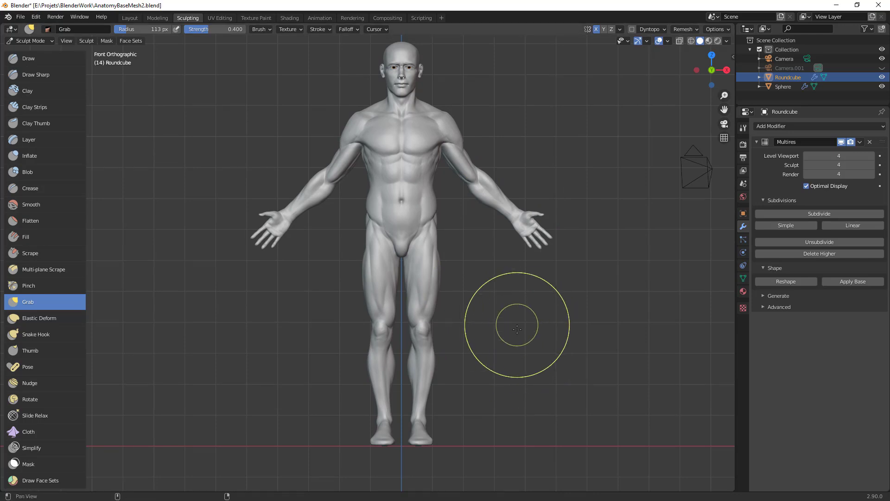
Step: Reshape the hip and thigh contours in the front view with Grab at 87 px and 82 px
shift+middle_drag(518, 324, 523, 343)
key(f)
click(480, 238)
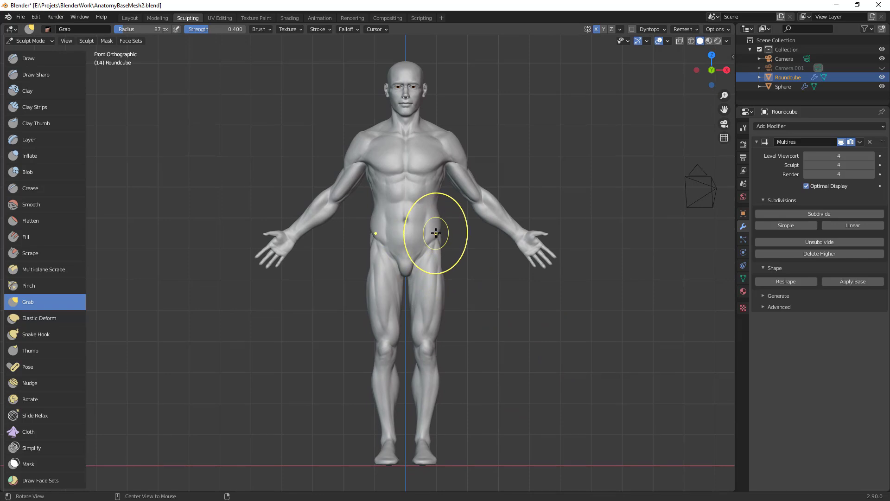
shift+middle_drag(463, 236, 476, 269)
ctrl+middle_drag(476, 269, 473, 252)
key(f)
click(438, 255)
drag(397, 251, 393, 241)
drag(393, 242, 391, 256)
key(f)
click(384, 265)
key(f)
click(373, 362)
Step: Define the fold beneath the buttocks and extend it onto the outer back thigh with Crease at 17 px
middle_drag(364, 362, 560, 360)
shift+middle_drag(534, 338, 587, 309)
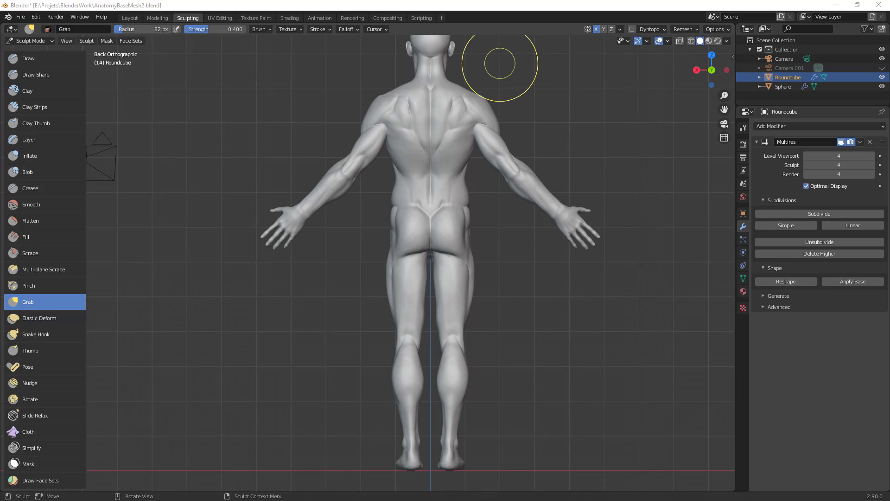
scroll(422, 248, up, 2)
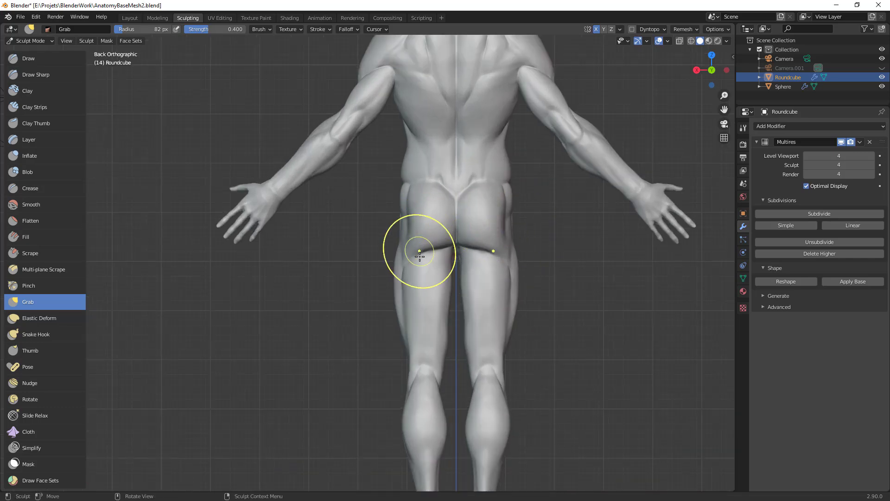
key(shift+c)
key(f)
click(425, 262)
ctrl+middle_drag(436, 261, 449, 248)
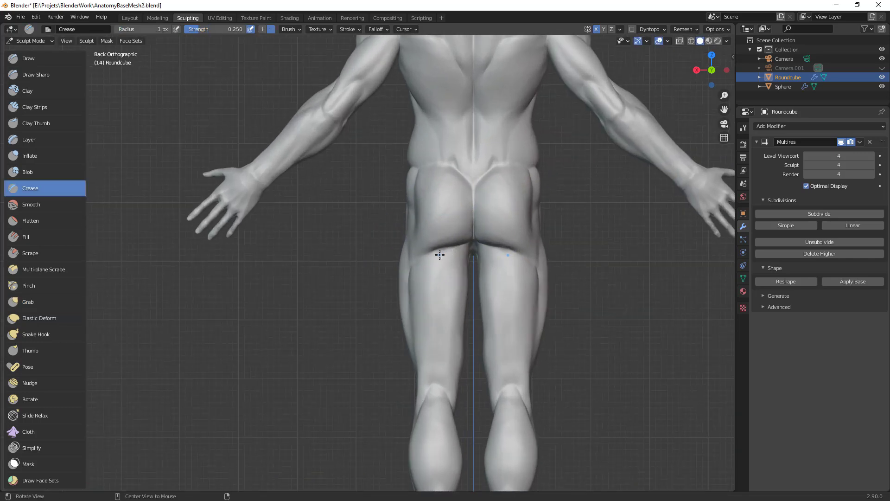
key(f)
click(456, 250)
middle_drag(417, 278, 434, 257)
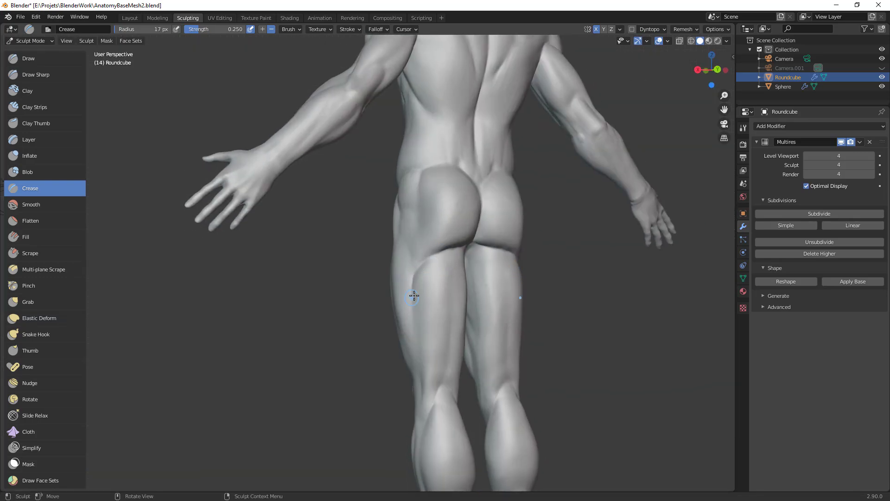
Step: Carve the lengthwise groove between the hamstrings on the back of the thighs with Crease at 18 px and 22 px
middle_drag(415, 305, 438, 273)
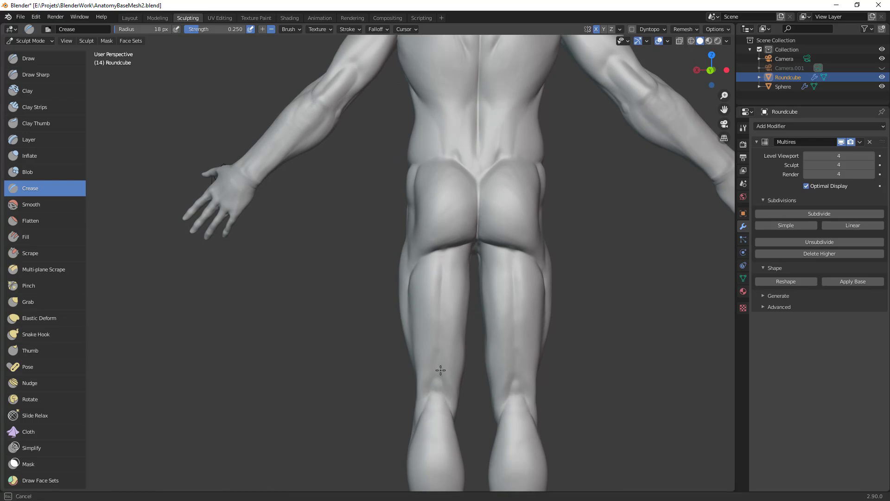
key(bracketright)
key(bracketright)
middle_drag(443, 275, 446, 310)
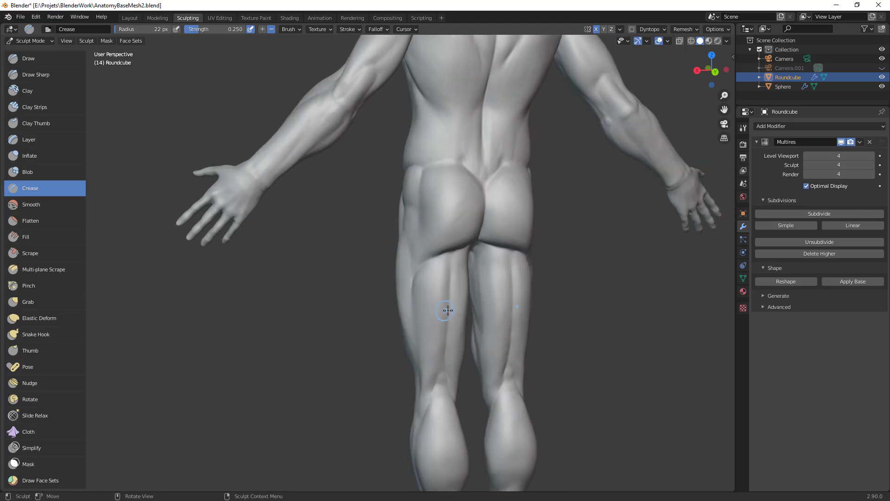
Step: Define the back of the knees and the central groove of the calves with Crease at 19 px
shift+middle_drag(433, 416, 453, 294)
key(f)
click(443, 318)
key(f)
click(443, 312)
drag(443, 311, 442, 306)
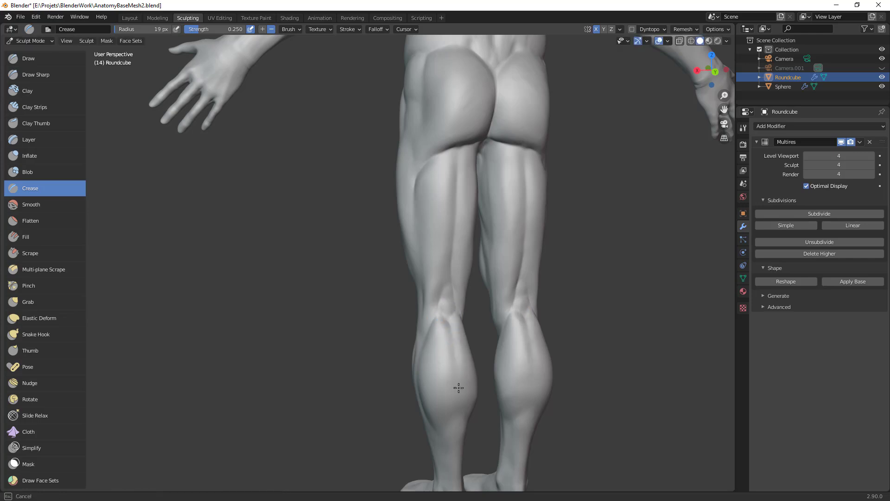
drag(457, 355, 460, 367)
Step: Sharpen the upper calves below the knees with Crease at 27 px and refine the back thighs with Clay Strips at 33 px
middle_drag(467, 389, 441, 380)
key(f)
click(453, 327)
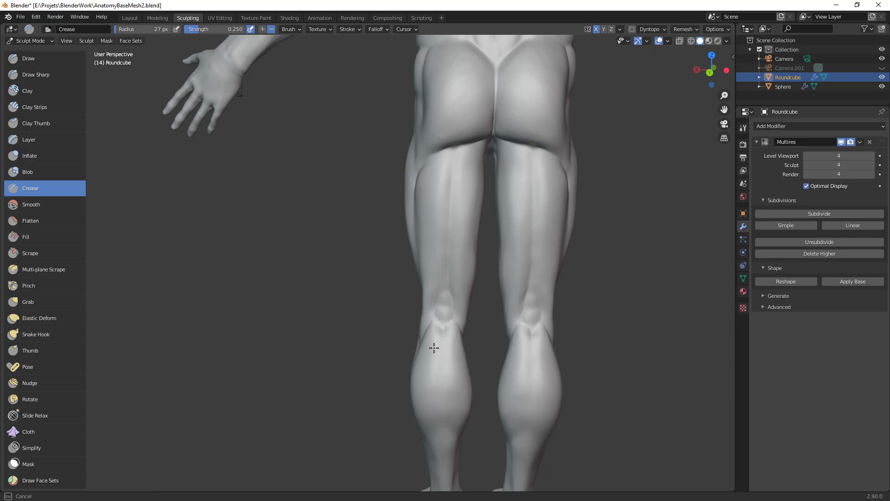
ctrl+middle_drag(493, 340, 429, 421)
ctrl+middle_drag(445, 375, 456, 304)
key(c)
mouse_move(398, 281)
middle_down()
mouse_move(417, 278)
mouse_move(447, 178)
middle_up()
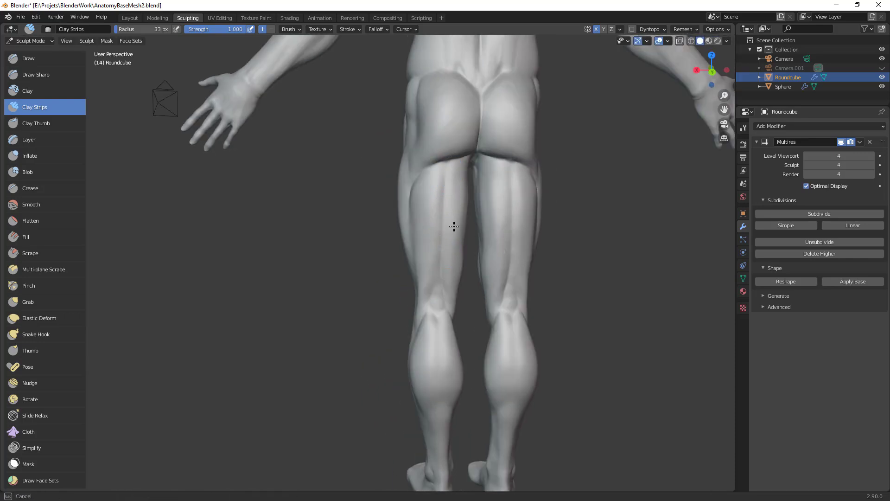
Step: Reshape the lower buttocks and the folds beneath them with Grab at 66 px and 75 px
key(g)
key(f)
click(459, 171)
drag(459, 157, 471, 155)
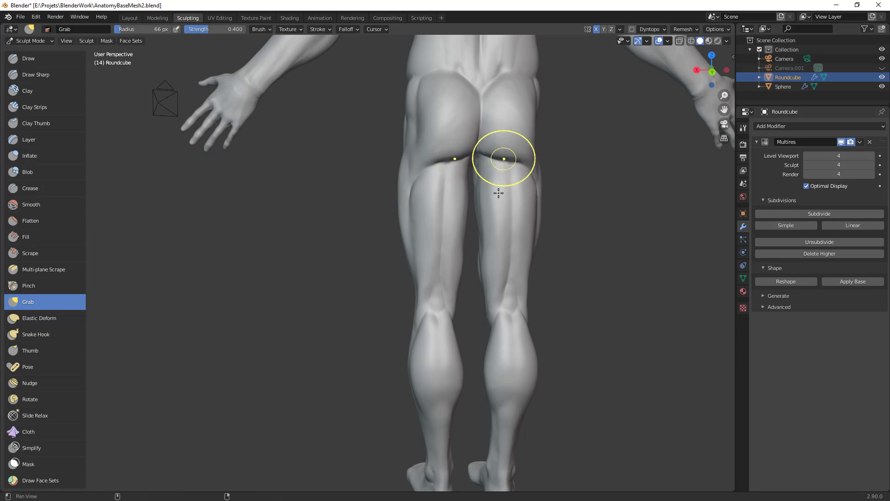
middle_drag(501, 159, 487, 161)
shift+middle_drag(487, 161, 478, 220)
drag(450, 218, 464, 216)
drag(447, 222, 457, 215)
drag(457, 216, 466, 215)
key(f)
click(451, 215)
mouse_move(510, 224)
middle_down()
mouse_move(501, 268)
mouse_move(455, 205)
mouse_move(496, 242)
mouse_move(503, 217)
middle_up()
Step: Build up the lower volume of the buttocks with Clay Strips at 32 px
key(c)
key(f)
click(449, 213)
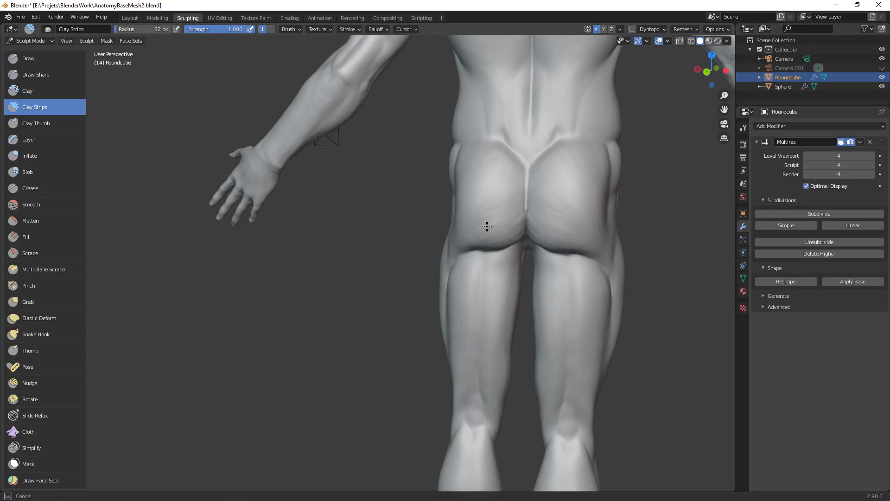
middle_drag(533, 210, 527, 182)
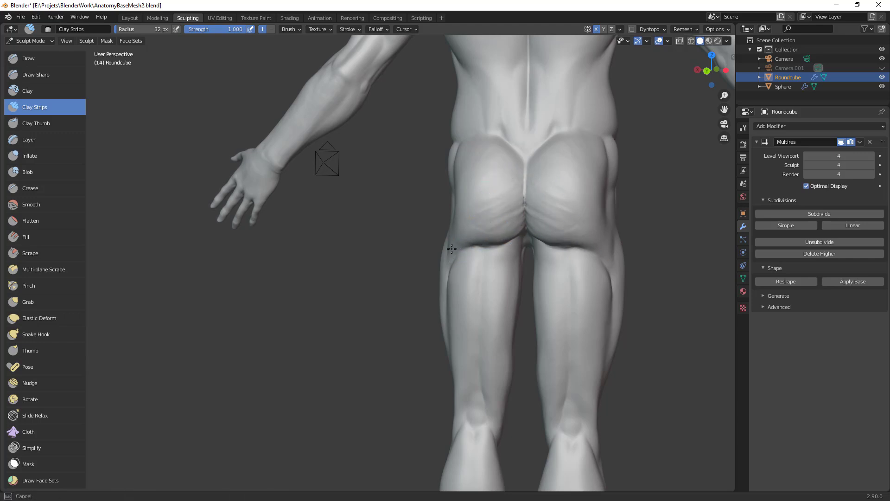
middle_drag(457, 247, 525, 221)
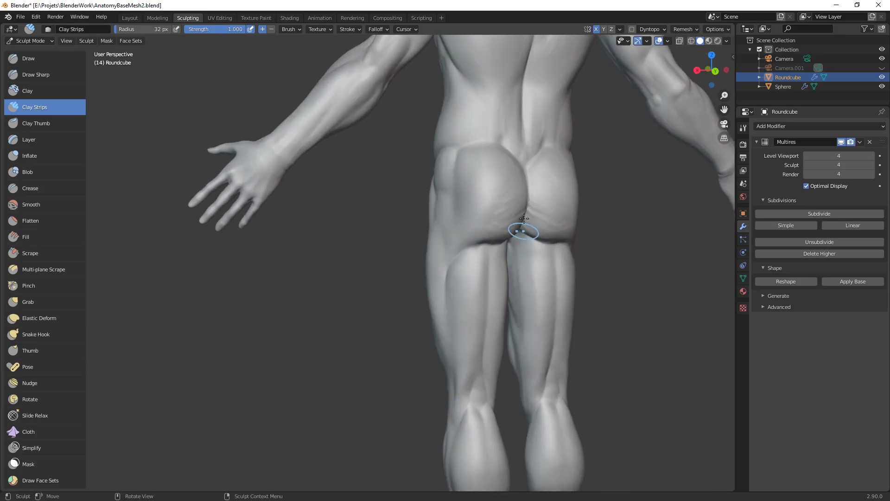
mouse_move(561, 193)
middle_down()
mouse_move(537, 233)
mouse_move(548, 232)
middle_up()
Step: Adjust the shape of the buttocks from several angles with Grab at 75 px
key(g)
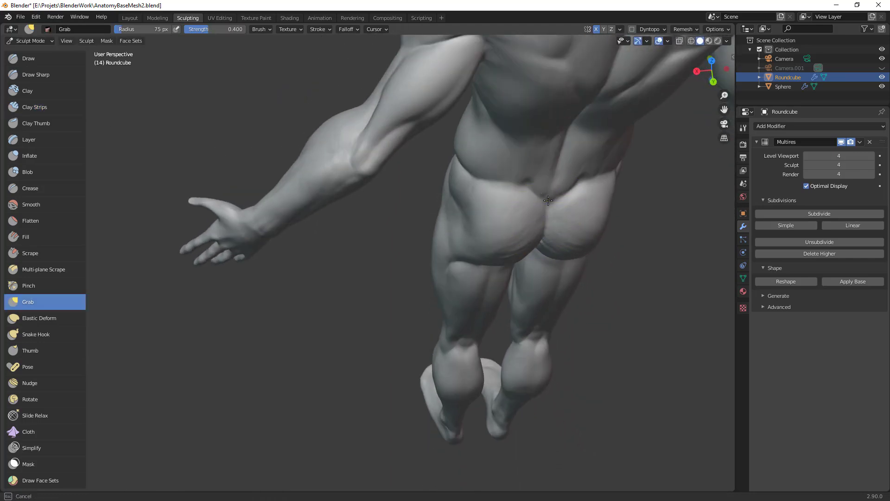
mouse_move(553, 200)
middle_down()
mouse_move(557, 220)
mouse_move(519, 115)
mouse_move(513, 123)
middle_up()
middle_drag(484, 177, 482, 180)
mouse_move(510, 215)
middle_down()
mouse_move(527, 242)
mouse_move(458, 214)
middle_up()
mouse_move(480, 256)
middle_down()
mouse_move(576, 259)
mouse_move(560, 308)
mouse_move(483, 273)
middle_up()
key(f)
click(439, 237)
mouse_move(439, 236)
middle_down()
mouse_move(423, 254)
mouse_move(417, 298)
middle_up()
drag(453, 242, 477, 246)
Step: Refine the projecting contour of the buttocks in a rear side view with Grab at 71 px
key(f)
click(513, 246)
ctrl+middle_drag(495, 260, 510, 320)
mouse_move(510, 320)
middle_down()
mouse_move(491, 315)
mouse_move(473, 291)
mouse_move(496, 377)
middle_up()
mouse_move(496, 377)
alt+mouse_down()
mouse_move(429, 319)
mouse_move(395, 257)
alt+mouse_up()
drag(376, 307, 374, 304)
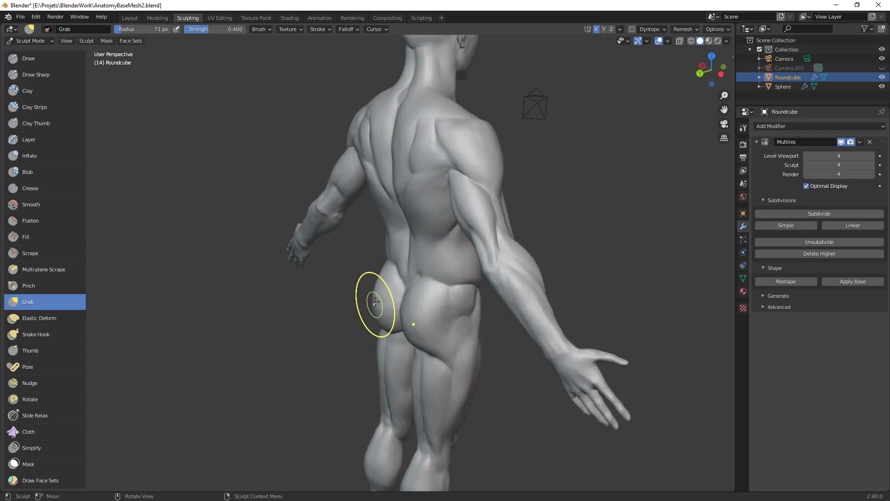
Step: Adjust the front of the hip near the groin line with Grab at 70 px
scroll(375, 304, down, 5)
middle_drag(374, 305, 553, 301)
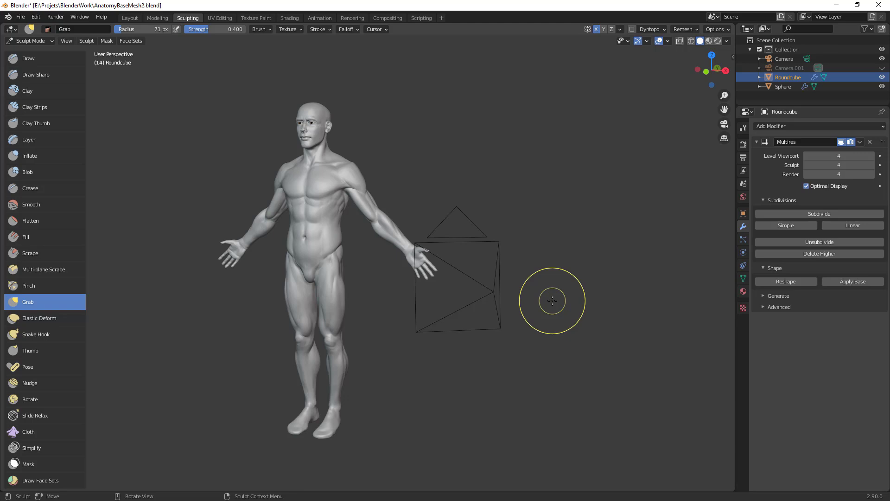
mouse_move(448, 266)
shift+middle_down()
mouse_move(515, 257)
mouse_move(467, 235)
mouse_move(485, 287)
mouse_move(505, 268)
mouse_move(483, 278)
mouse_move(446, 237)
shift+middle_up()
key(f)
click(390, 245)
key(f)
click(408, 222)
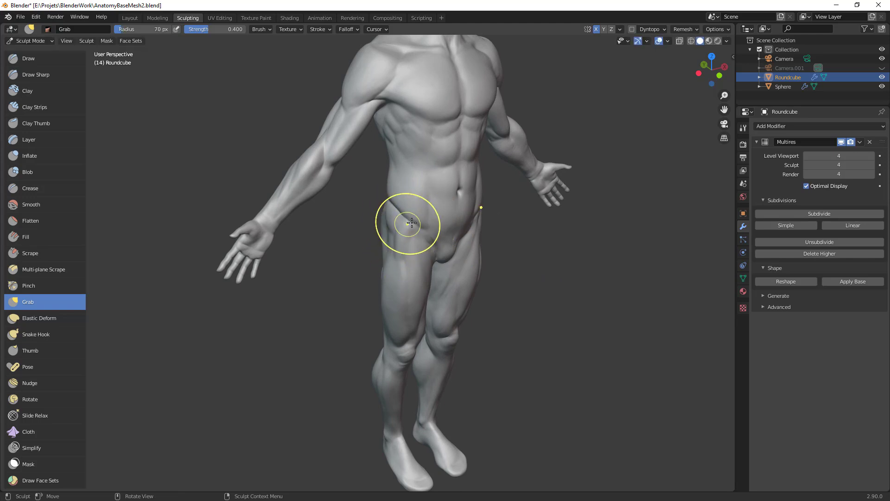
Step: Define the upper edge of the buttocks along the hip and lower back with Crease at 23 px and 30 px
mouse_move(530, 224)
middle_down()
mouse_move(470, 215)
mouse_move(540, 233)
mouse_move(410, 187)
middle_up()
click(381, 201)
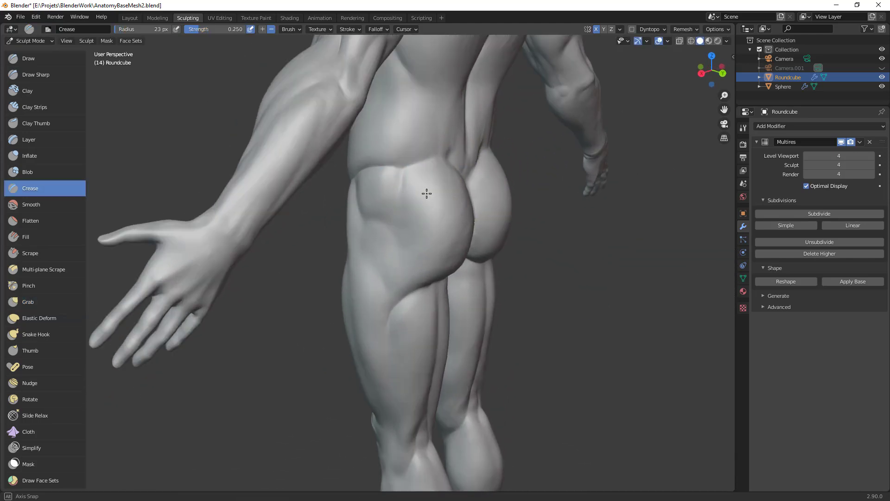
scroll(423, 183, up, 2)
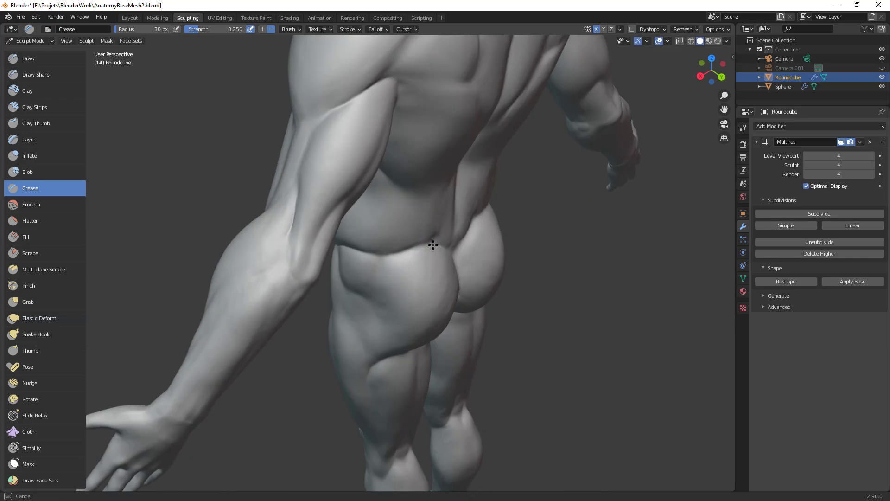
middle_drag(490, 254, 408, 252)
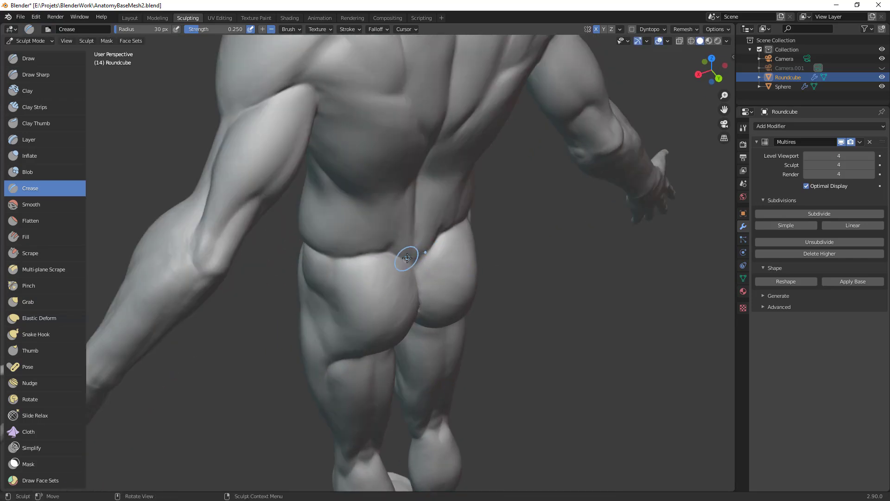
scroll(453, 282, down, 8)
scroll(357, 287, up, 5)
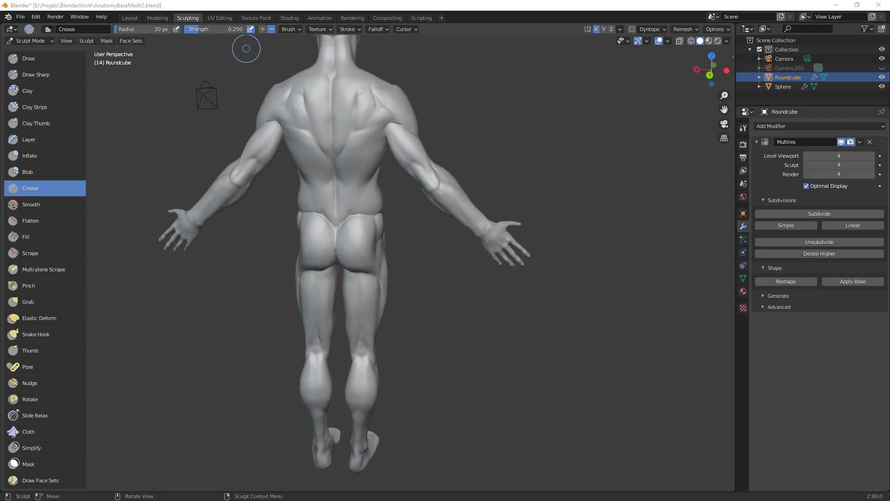
Step: Smooth the fold beneath the buttocks where it meets the upper thighs, with the brush at 28 px
click(374, 258)
key(f)
click(341, 229)
mouse_move(343, 228)
middle_down()
mouse_move(360, 214)
mouse_move(382, 240)
middle_up()
scroll(359, 208, up, 2)
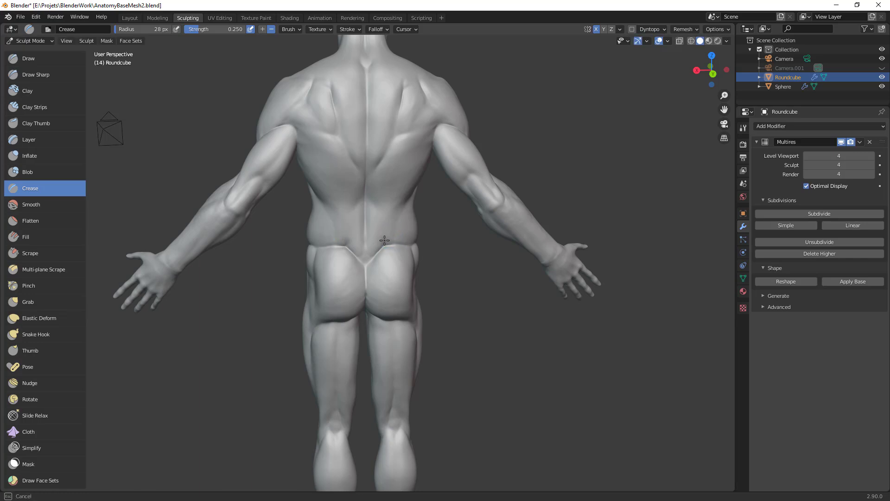
shift+drag(367, 289, 402, 313)
shift+drag(349, 318, 353, 318)
mouse_move(403, 313)
shift+middle_down()
mouse_move(491, 218)
mouse_move(471, 254)
mouse_move(437, 254)
mouse_move(398, 224)
shift+middle_up()
scroll(446, 183, up, 2)
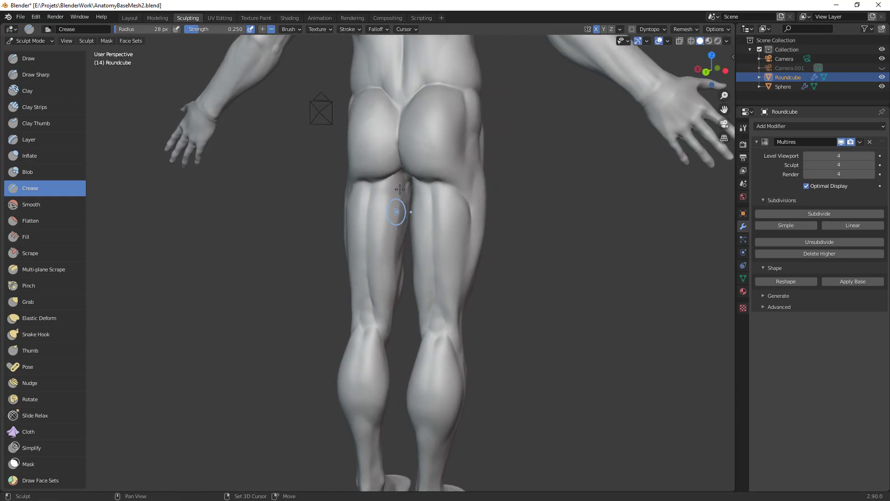
Step: Adjust the rear contour of the calf in the right side view with Grab
scroll(441, 323, down, 2)
mouse_move(441, 324)
middle_down()
mouse_move(499, 326)
mouse_move(557, 310)
mouse_move(516, 257)
middle_up()
ctrl+middle_drag(515, 257, 516, 219)
key(g)
key(f)
click(434, 256)
drag(400, 261, 401, 259)
drag(400, 259, 400, 259)
click(396, 251)
Step: Reshape the lower calf and the calf's bulge in side profile with Grab, finishing at 89 px
key(f)
click(404, 337)
mouse_move(404, 338)
mouse_down()
mouse_move(396, 346)
mouse_move(398, 339)
mouse_up()
key(f)
click(394, 237)
key(f)
click(405, 255)
drag(405, 255, 408, 262)
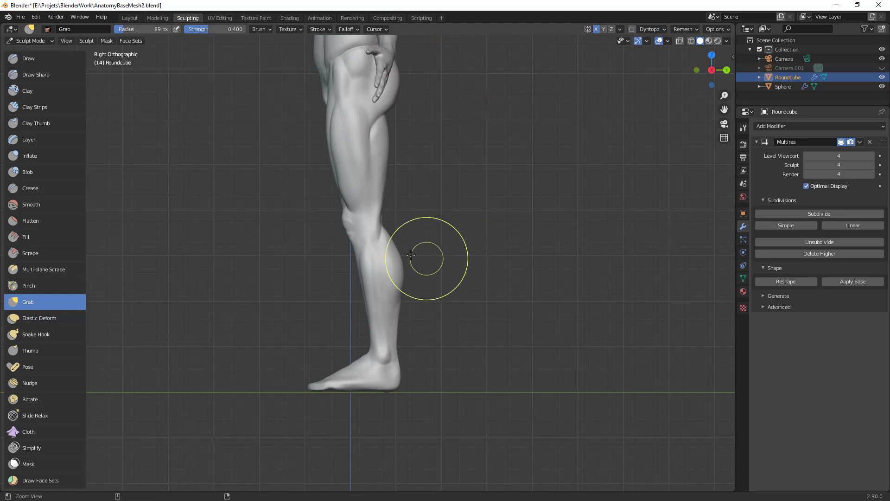
Step: Define the outer side of the leg just below the knee with Crease at 24 px
scroll(417, 204, up, 2)
key(c)
middle_drag(353, 242, 340, 229)
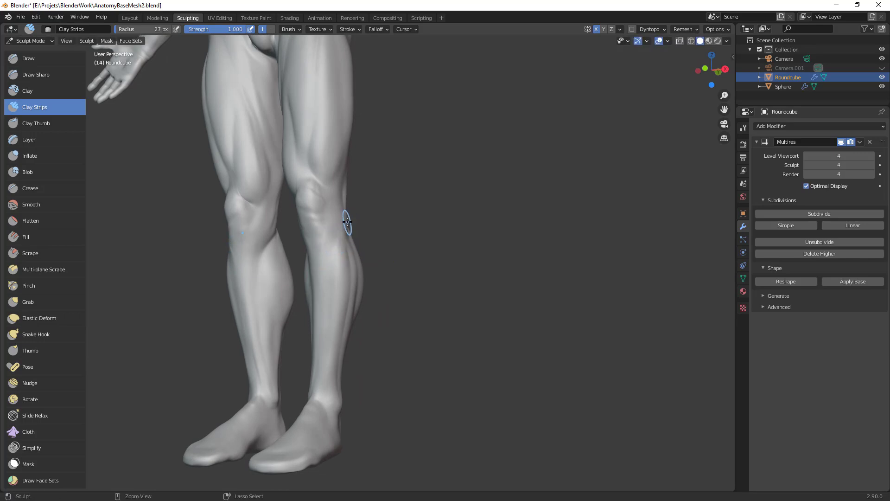
key(shift+c)
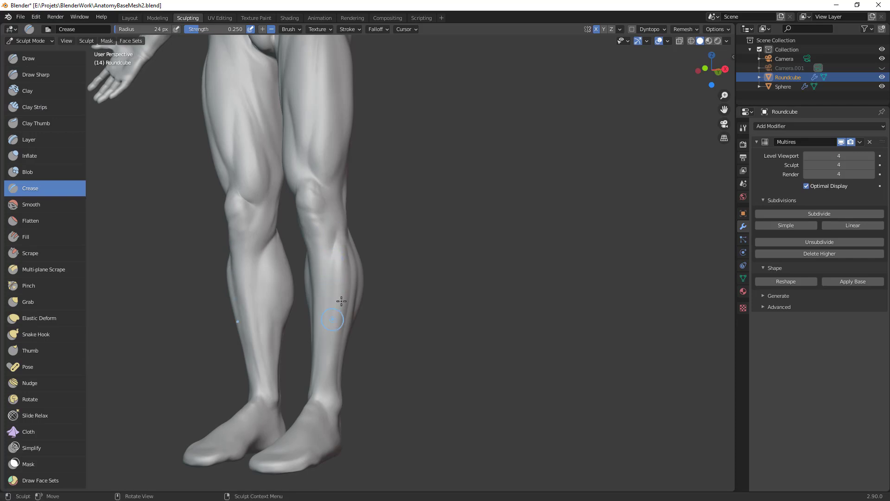
middle_drag(334, 319, 356, 232)
drag(353, 233, 337, 260)
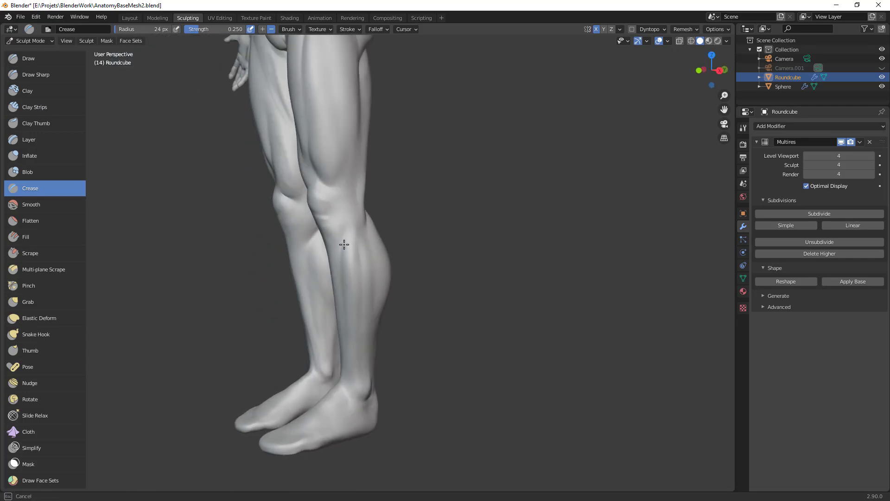
middle_drag(391, 240, 381, 246)
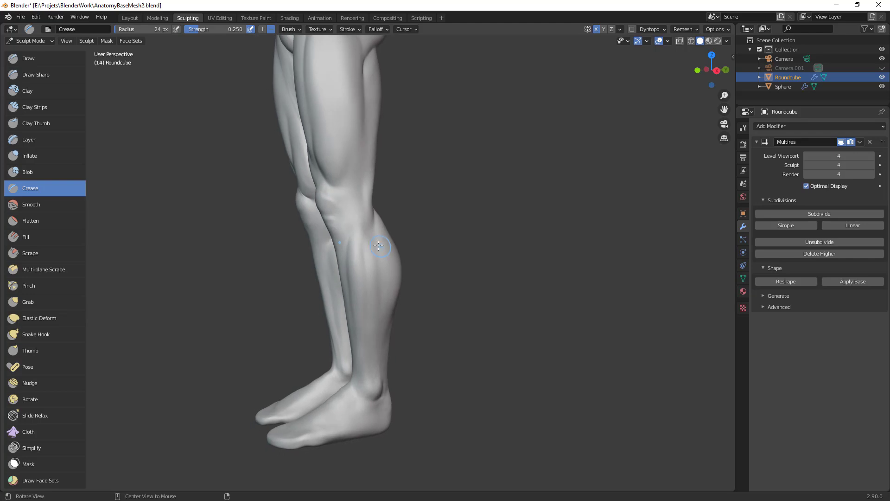
drag(355, 225, 346, 249)
Step: Sharpen the muscle lines just below the kneecap with Crease at 19 px from several front angles
middle_drag(346, 246, 398, 231)
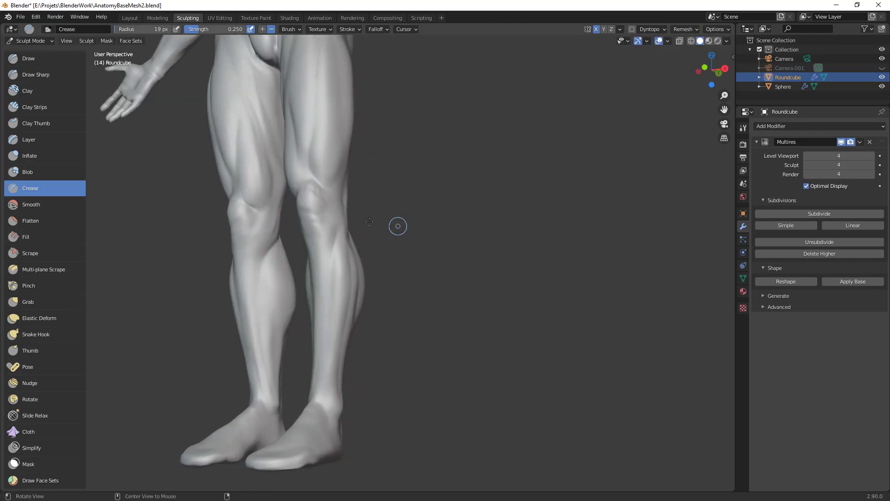
drag(330, 236, 340, 236)
middle_drag(343, 236, 371, 227)
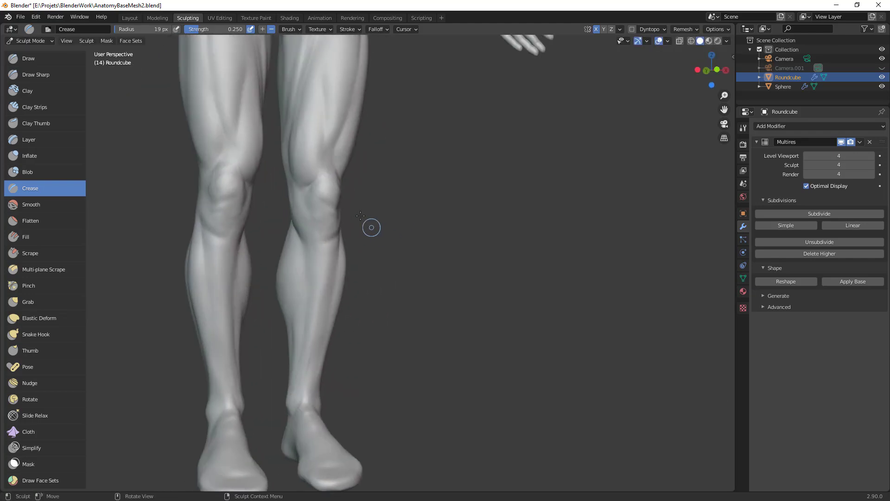
drag(322, 233, 329, 232)
middle_drag(356, 235, 325, 241)
drag(337, 241, 329, 236)
drag(331, 237, 312, 246)
Step: Outline the inner calf muscle and the line running down to the ankle with Crease at 19 px
ctrl+middle_drag(311, 246, 339, 315)
mouse_move(343, 306)
alt+middle_down()
mouse_move(379, 302)
mouse_move(371, 331)
mouse_move(370, 320)
alt+middle_up()
scroll(370, 320, up, 5)
middle_drag(318, 262, 310, 297)
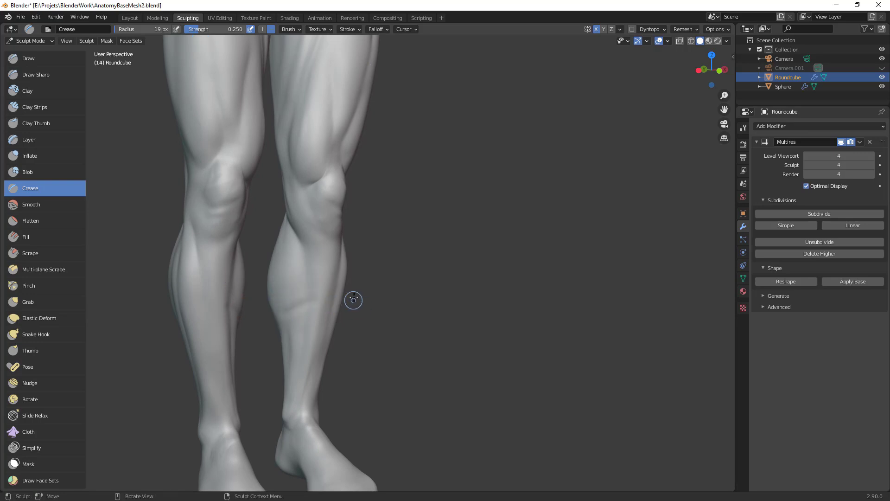
middle_drag(344, 272, 433, 301)
drag(371, 348, 398, 356)
middle_drag(492, 320, 364, 318)
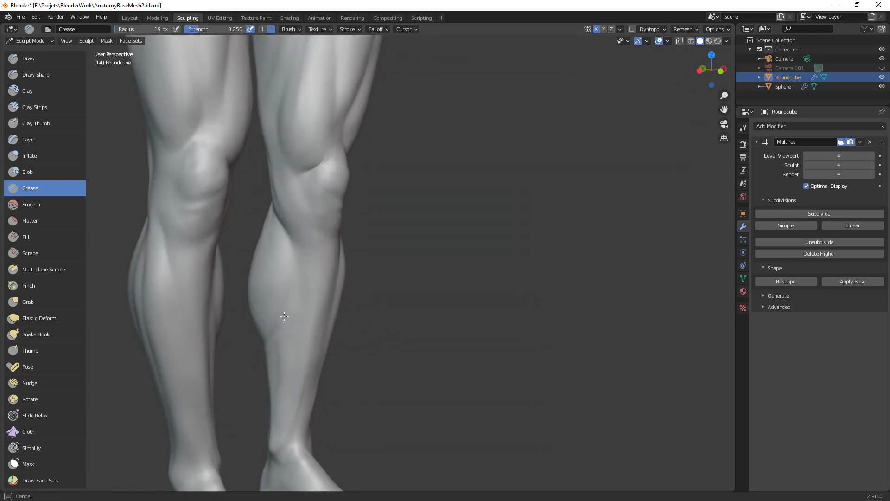
middle_drag(285, 346, 292, 313)
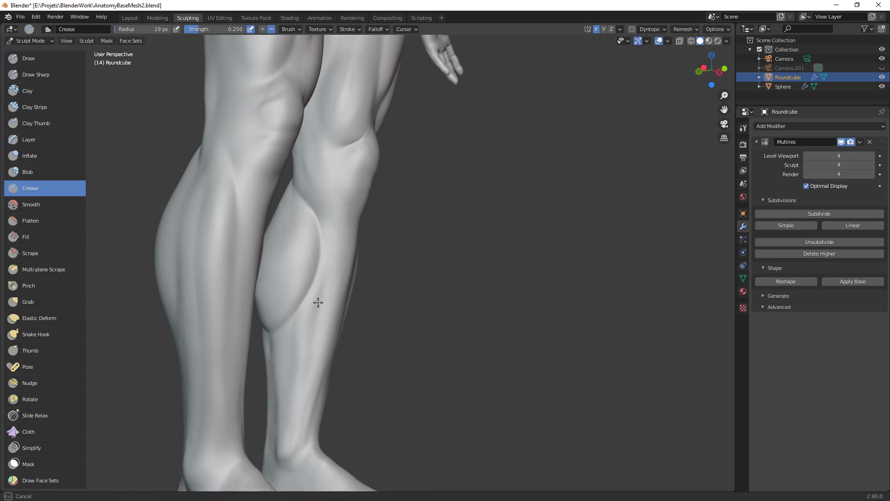
mouse_move(309, 362)
mouse_down()
mouse_move(312, 336)
mouse_move(279, 419)
mouse_up()
Step: Build up the inner calf and the area below it with Clay Strips, finishing at 31 px
key(c)
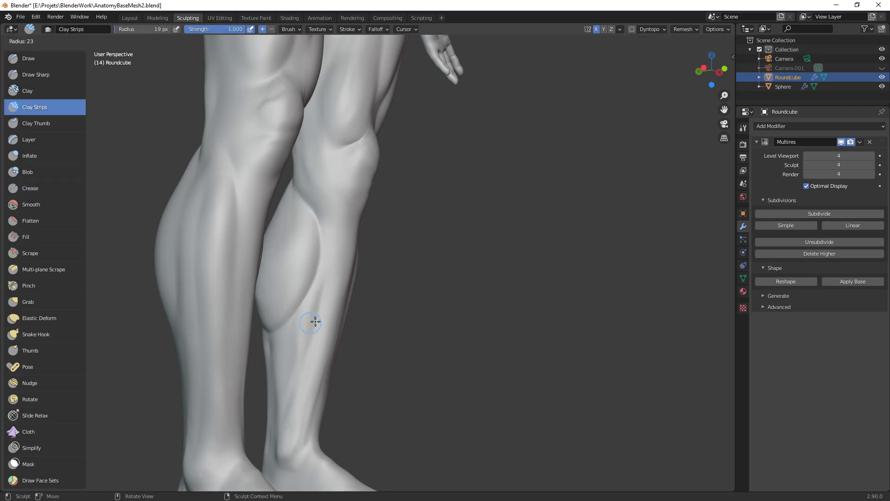
drag(292, 358, 287, 350)
mouse_move(307, 319)
mouse_down()
mouse_move(281, 350)
mouse_move(299, 326)
mouse_move(312, 235)
mouse_move(315, 273)
mouse_up()
key(f)
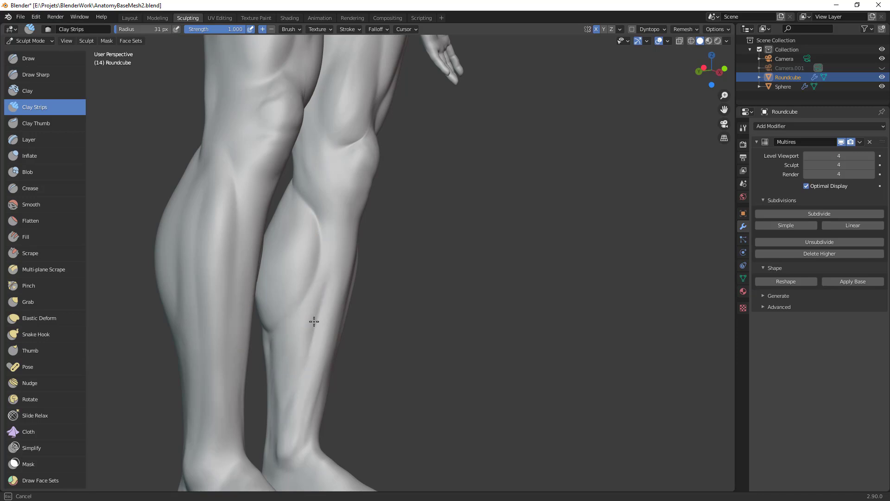
ctrl+middle_drag(390, 280, 415, 296)
drag(304, 283, 283, 304)
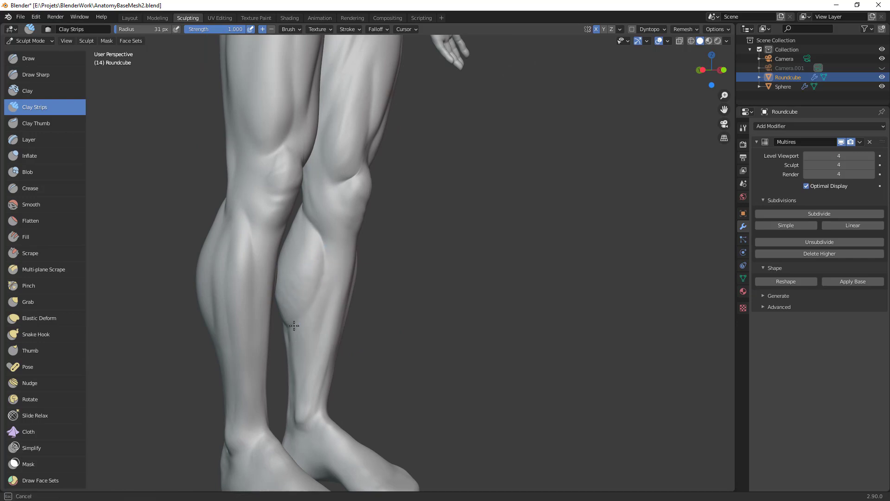
Step: Reshape the heels from behind with Grab
scroll(307, 369, down, 3)
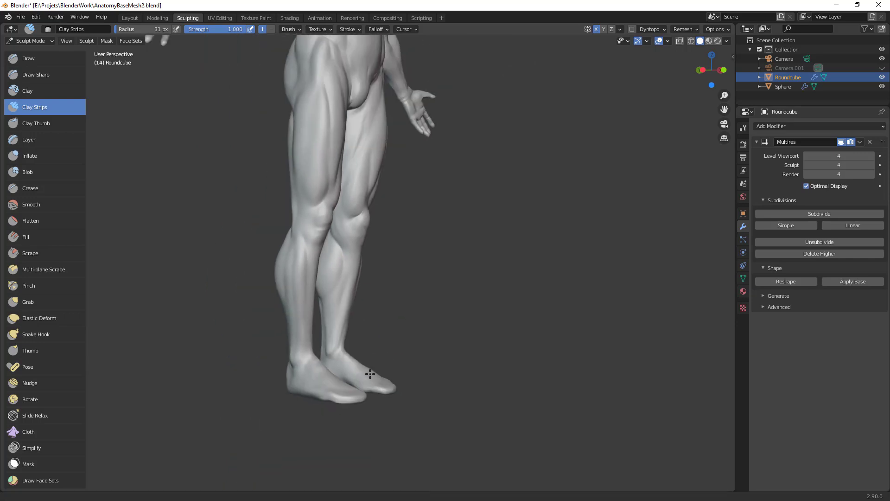
middle_drag(307, 369, 357, 341)
scroll(385, 301, up, 2)
middle_drag(385, 302, 447, 328)
scroll(463, 316, up, 2)
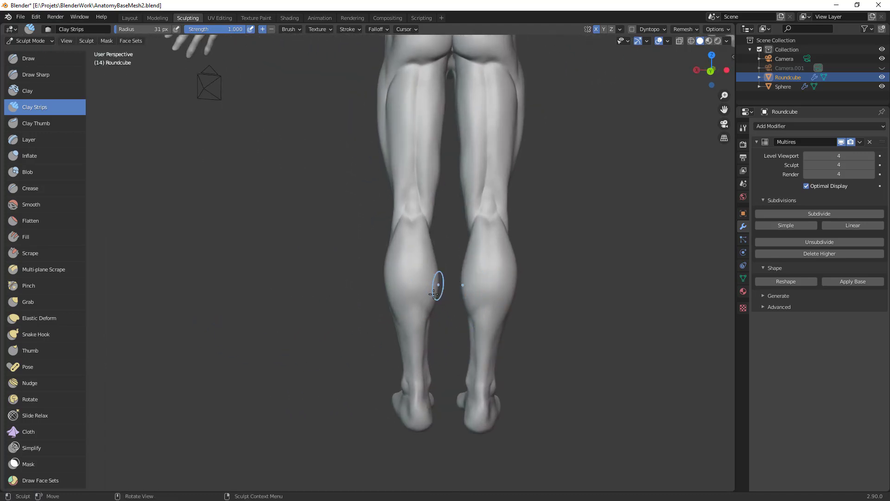
key(g)
drag(419, 395, 421, 413)
key(f)
click(480, 409)
drag(421, 414, 420, 413)
Step: Rework the hollow behind the knee with Clay Strips and smooth it
ctrl+alt+drag(436, 383, 438, 436)
alt+drag(466, 348, 427, 354)
key(f)
click(397, 273)
mouse_move(398, 250)
ctrl+alt+mouse_down()
mouse_move(410, 161)
mouse_move(407, 245)
mouse_move(429, 244)
mouse_move(434, 278)
mouse_move(450, 250)
mouse_move(446, 263)
ctrl+alt+mouse_up()
key(shift+c)
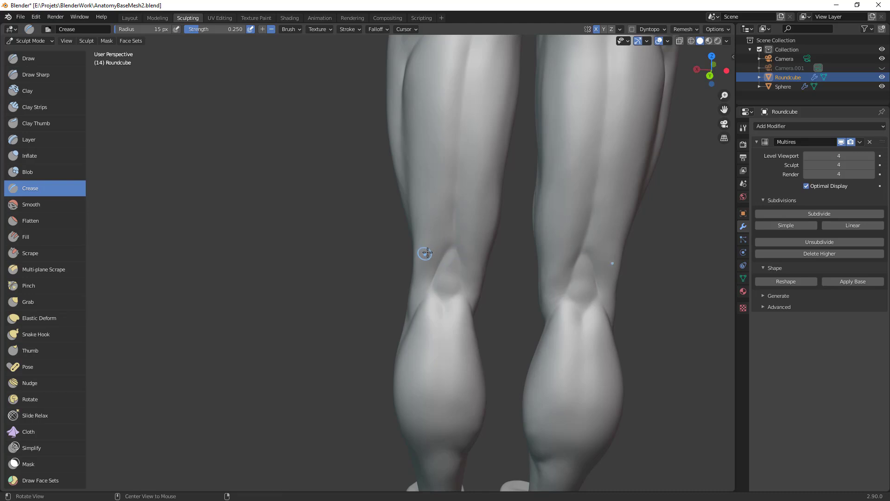
key(c)
mouse_move(455, 300)
mouse_down()
mouse_move(455, 289)
mouse_move(423, 308)
mouse_move(457, 304)
mouse_move(457, 290)
mouse_move(433, 294)
mouse_up()
mouse_move(433, 294)
middle_down()
mouse_move(447, 374)
mouse_move(467, 298)
mouse_move(452, 243)
middle_up()
shift+drag(452, 244, 446, 259)
Step: Add volume to the back of the knee with Clay Strips at 36 px
alt+drag(550, 299, 488, 291)
key(f)
click(389, 307)
alt+drag(390, 310, 407, 331)
key(f)
click(409, 312)
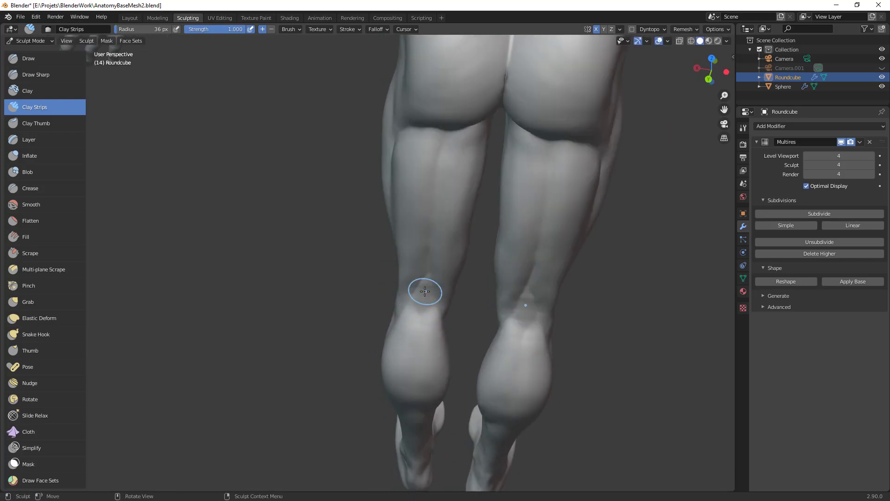
mouse_move(425, 287)
mouse_down()
mouse_move(422, 302)
mouse_move(437, 298)
mouse_up()
Step: Refine the hamstring tendons above the knee hollow with Clay Strips at 29 px and 17 px
mouse_move(438, 298)
middle_down()
mouse_move(441, 265)
mouse_move(521, 298)
mouse_move(523, 259)
mouse_move(442, 252)
middle_up()
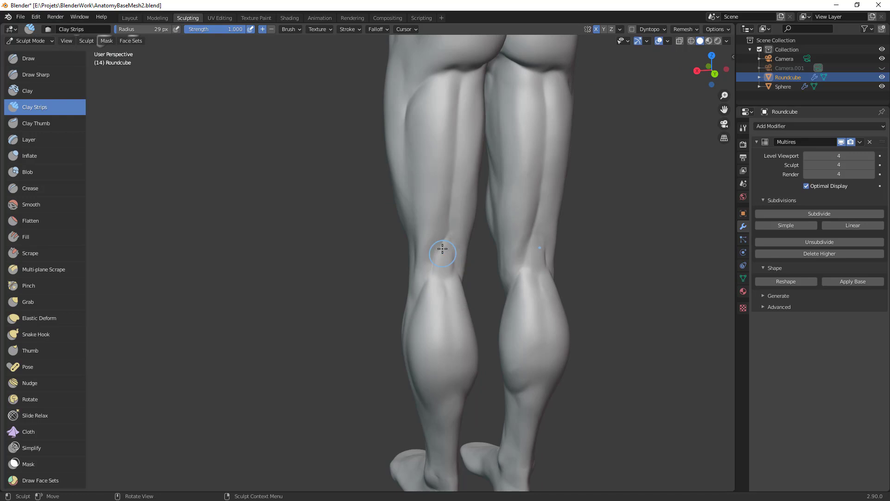
key(f)
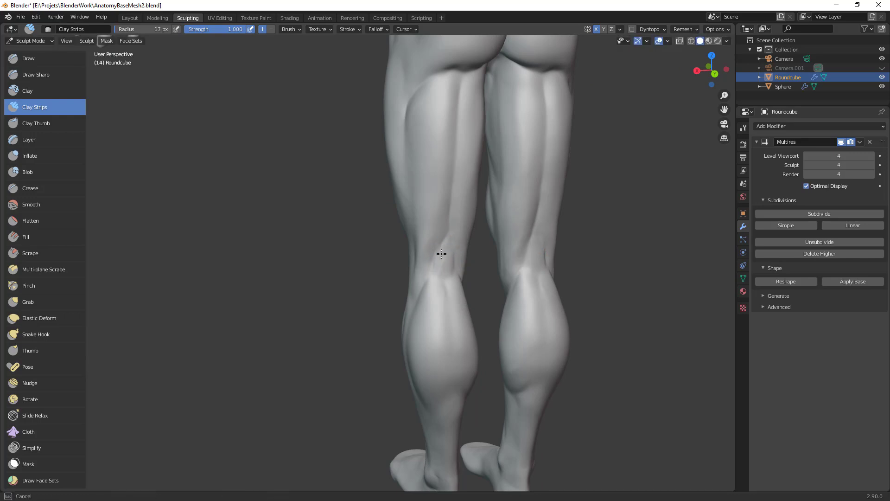
mouse_move(457, 259)
mouse_down()
mouse_move(453, 270)
mouse_move(447, 261)
mouse_up()
key(f)
click(458, 259)
middle_drag(448, 251, 436, 237)
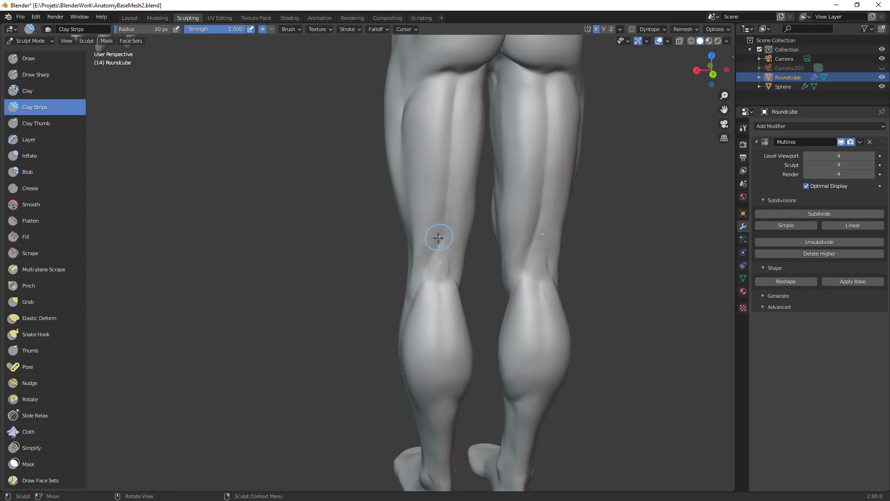
Step: Shape the lower ends of the hamstrings behind the knee with Clay Strips at 20 px
key(f)
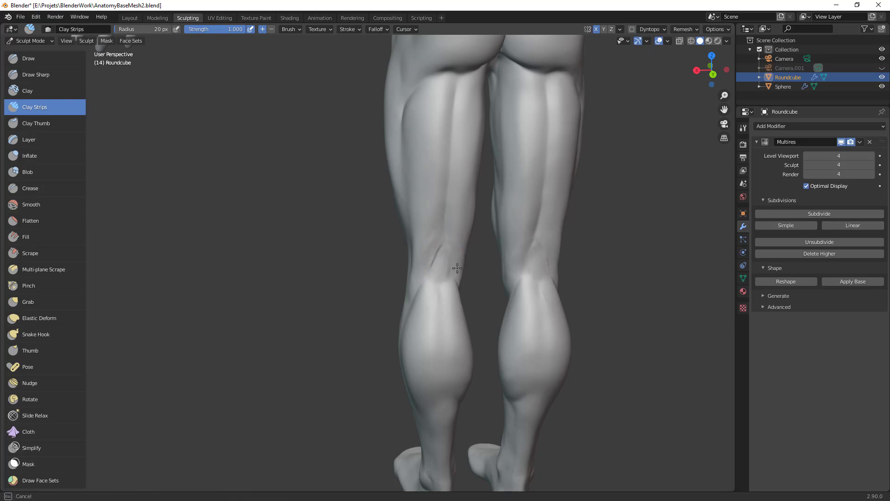
key(f)
mouse_move(476, 281)
alt+mouse_down()
mouse_move(424, 271)
mouse_move(401, 256)
mouse_move(388, 263)
alt+mouse_up()
click(413, 261)
ctrl+alt+drag(432, 297, 458, 369)
Step: Fill the groove down the back of the lower thigh with Clay Strips at 30 px
middle_drag(458, 369, 477, 259)
middle_drag(478, 260, 425, 258)
drag(412, 230, 408, 240)
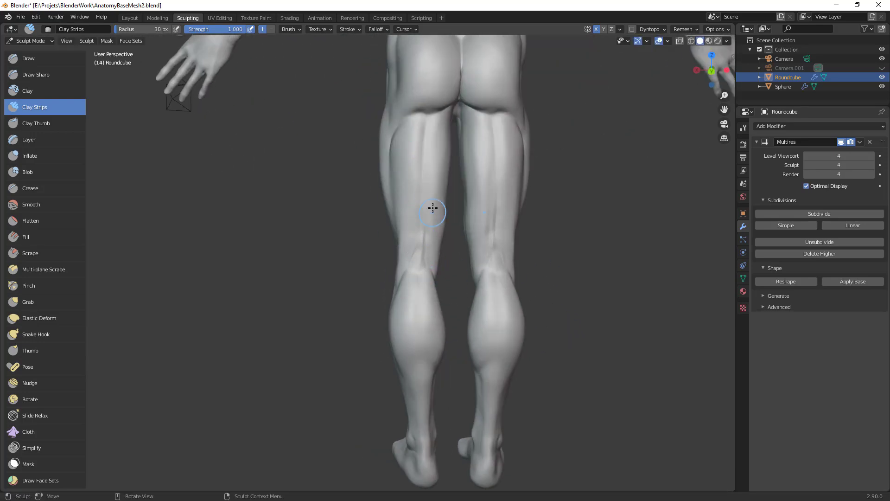
drag(425, 240, 423, 210)
mouse_move(485, 205)
middle_down()
mouse_move(565, 244)
mouse_move(531, 227)
mouse_move(495, 234)
mouse_move(529, 245)
mouse_move(464, 246)
mouse_move(540, 249)
mouse_move(536, 242)
middle_up()
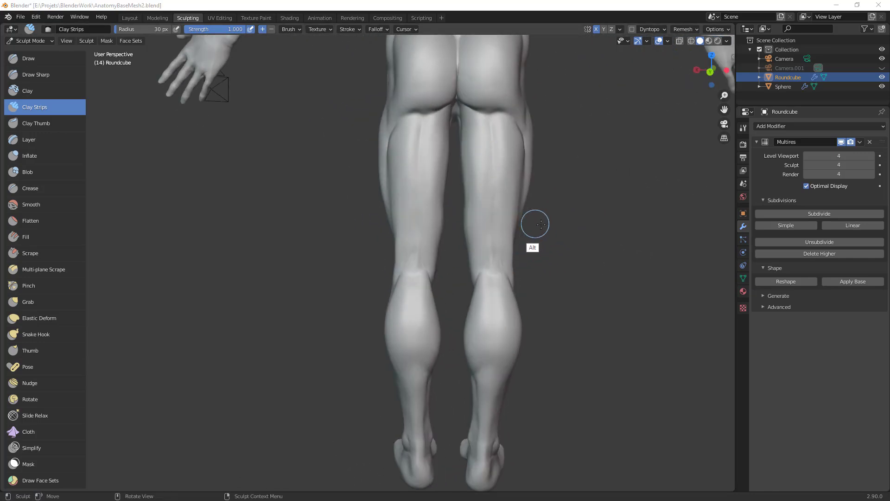
Step: Carve the central line between the hamstrings down to the knee with Crease at 25 px
key(c)
key(f)
key(Escape)
key(shift+c)
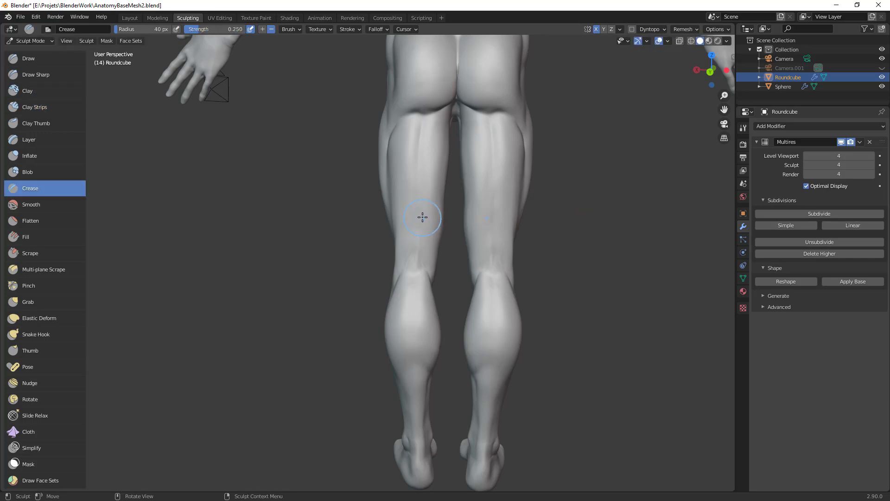
key(f)
click(410, 221)
drag(417, 209, 418, 234)
drag(419, 239, 427, 269)
drag(416, 231, 421, 252)
Step: Define the outer hamstring edge and the lines above the back of the knee with Crease at 25 px
mouse_move(423, 218)
middle_down()
mouse_move(399, 232)
mouse_move(411, 238)
middle_up()
drag(394, 224, 408, 281)
middle_drag(408, 280, 427, 250)
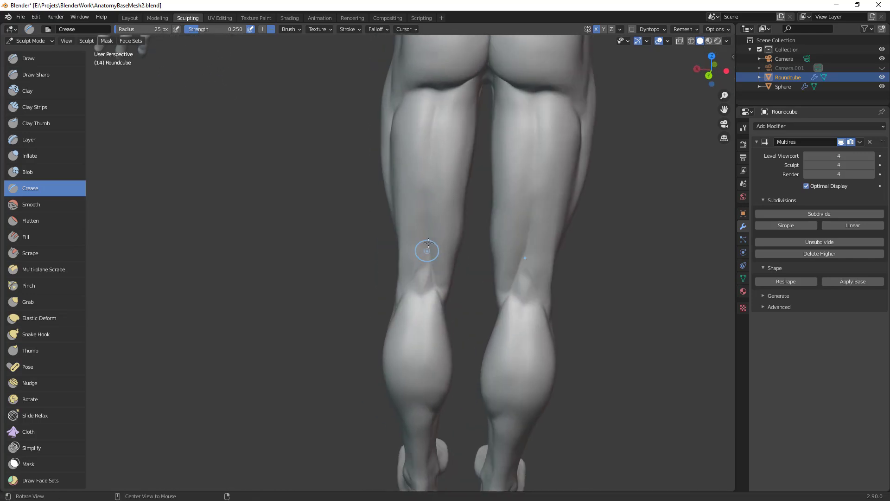
mouse_move(425, 247)
mouse_down()
mouse_move(418, 263)
mouse_move(426, 252)
mouse_move(422, 210)
mouse_up()
drag(439, 301, 453, 249)
Step: Adjust the rear contour of the thigh and knee in the right side view with Grab at 149, 122 and 128 px
mouse_move(453, 249)
middle_down()
mouse_move(513, 243)
mouse_move(439, 215)
middle_up()
key(KP_3)
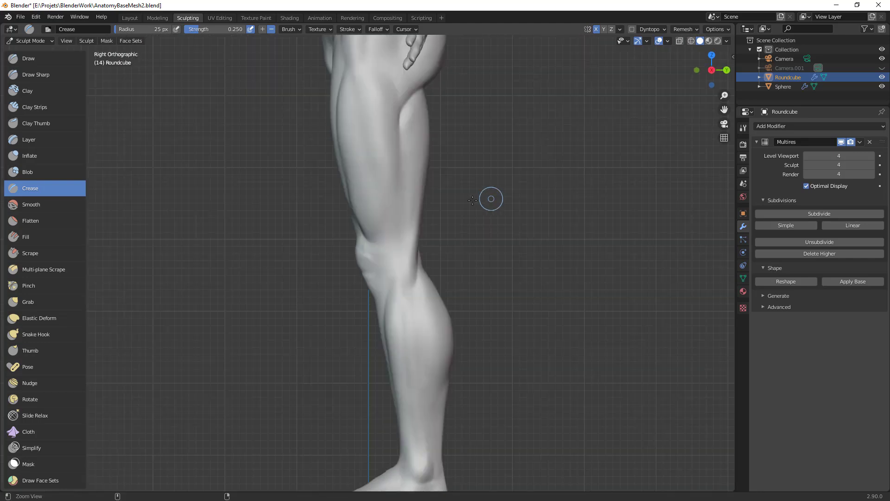
key(g)
key(f)
click(424, 249)
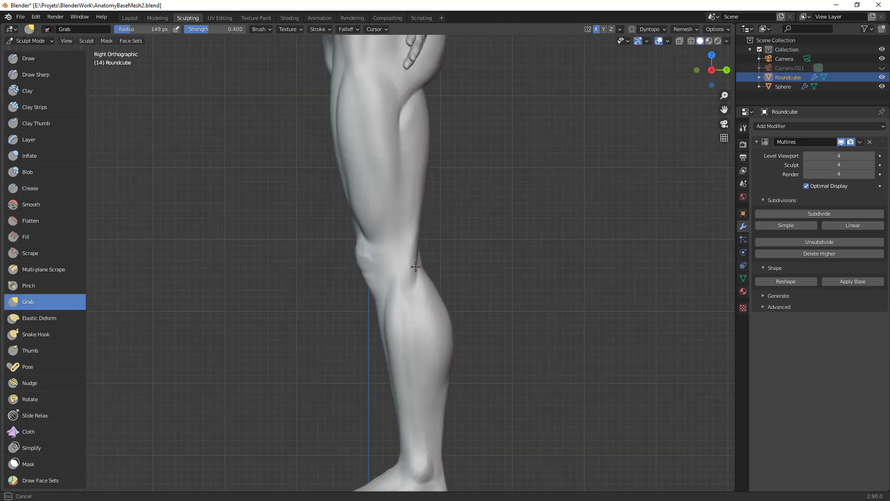
drag(421, 274, 425, 226)
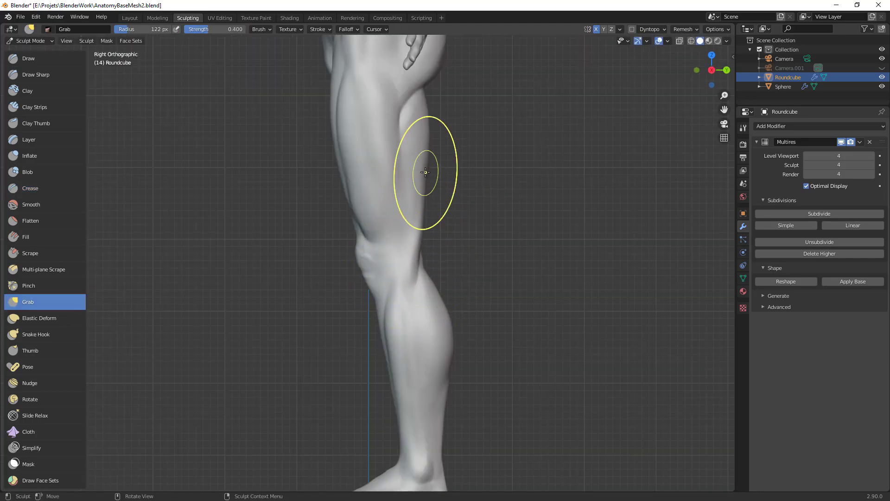
key(f)
click(430, 134)
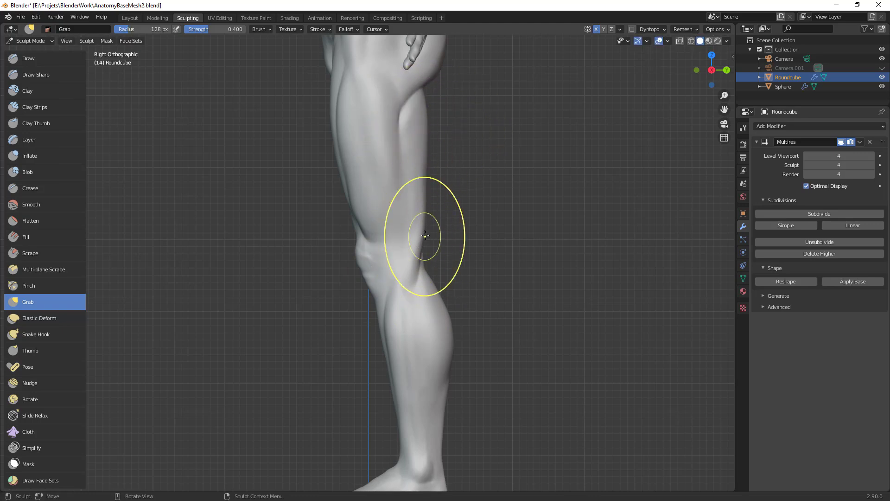
alt+drag(426, 191, 353, 225)
Step: Adjust the inner back of the thigh in an angled rear view with Grab at 101 px
key(f)
click(318, 205)
middle_drag(318, 204, 326, 202)
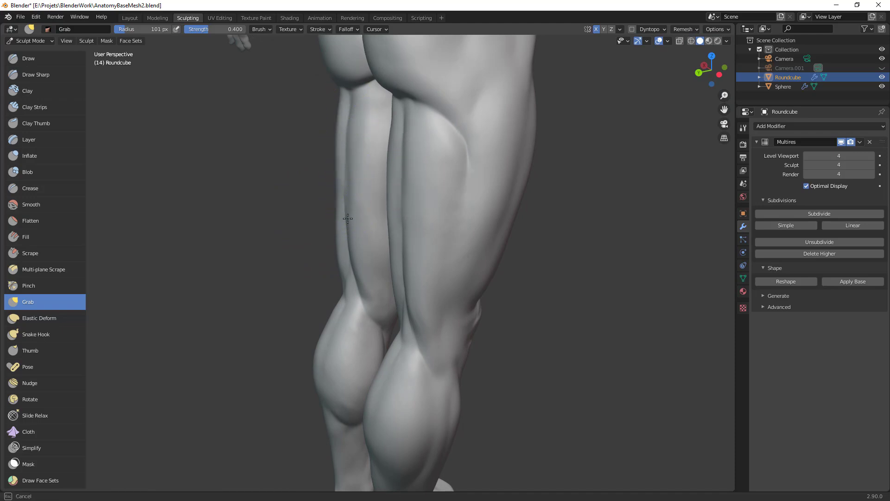
drag(350, 191, 352, 194)
mouse_move(368, 220)
ctrl+middle_down()
mouse_move(374, 266)
mouse_move(445, 264)
ctrl+middle_up()
Step: Adjust the back of the thighs in rear and angled rear views with Grab at 68, 82, 79 and 50 px
key(f)
click(430, 264)
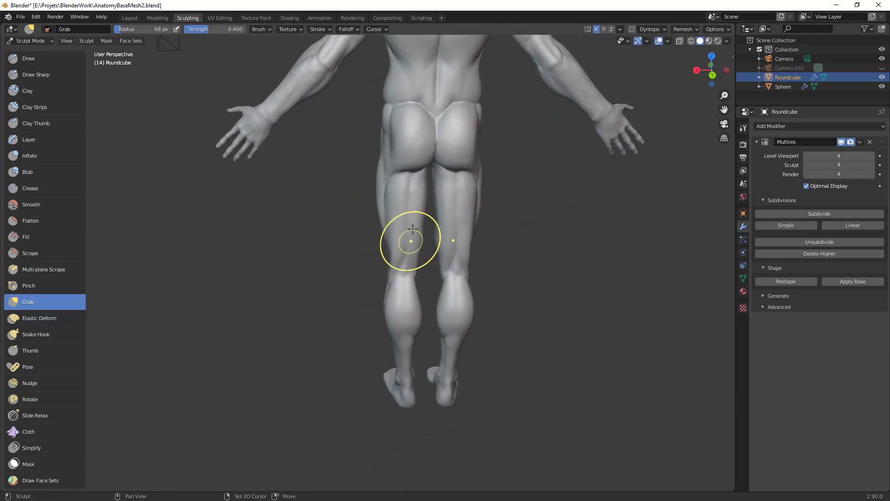
key(f)
click(413, 228)
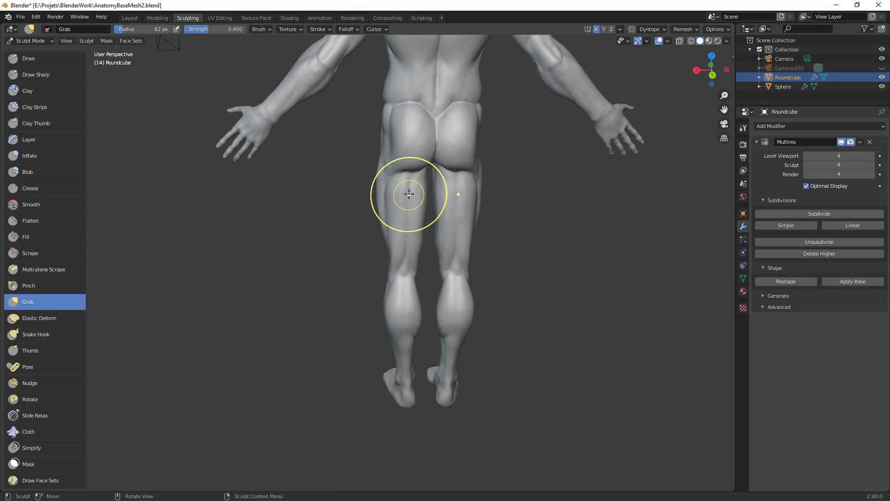
middle_drag(411, 185, 415, 257)
middle_drag(505, 200, 406, 205)
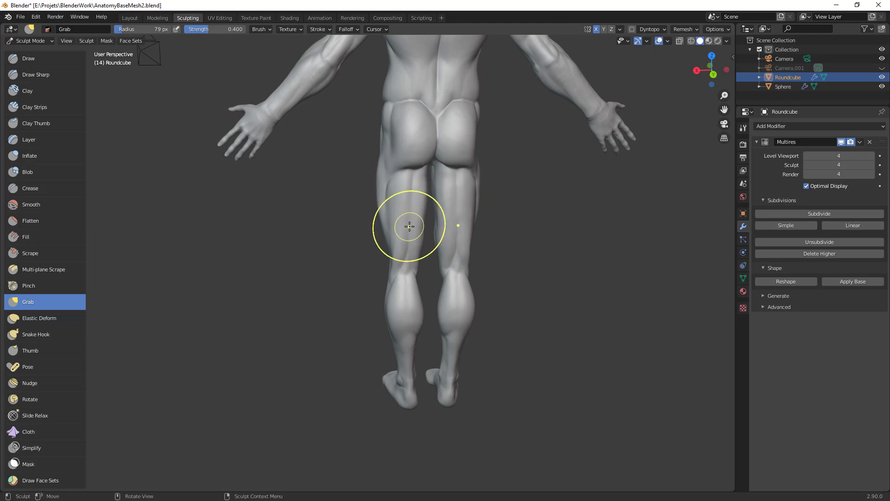
key(f)
mouse_move(464, 227)
alt+mouse_down()
mouse_move(408, 222)
mouse_move(394, 205)
alt+mouse_up()
click(393, 221)
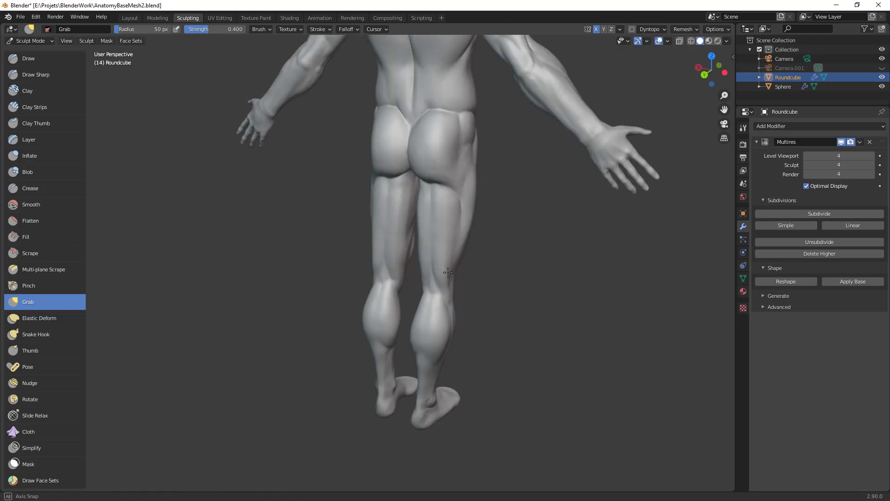
alt+drag(440, 270, 505, 266)
mouse_move(495, 256)
ctrl+middle_down()
mouse_move(469, 345)
mouse_move(394, 246)
ctrl+middle_up()
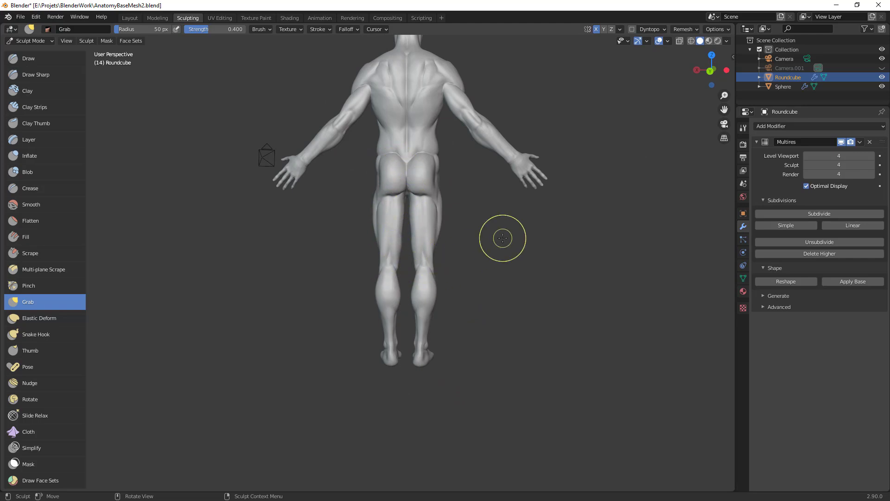
Step: Switch the body mesh to Object Mode, deselect it and save the file
mouse_move(552, 203)
middle_down()
mouse_move(533, 218)
mouse_move(556, 261)
mouse_move(417, 175)
middle_up()
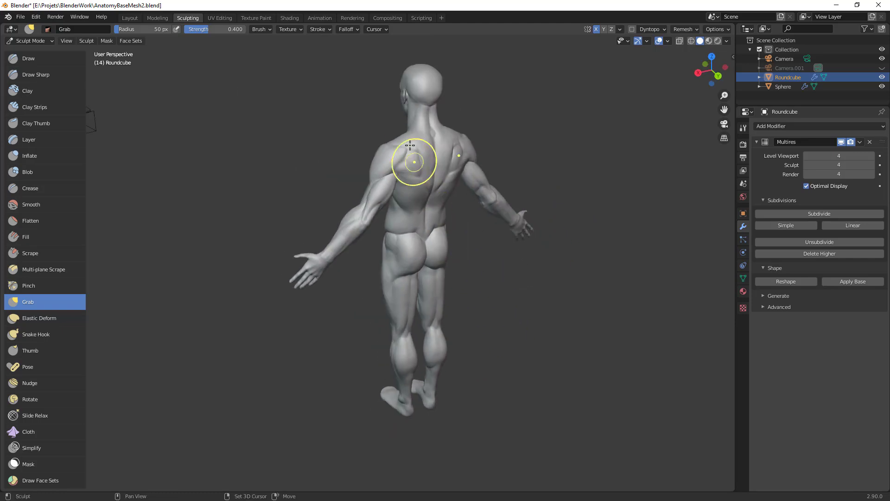
middle_drag(413, 290, 407, 222)
middle_drag(407, 288, 534, 220)
key(ctrl+Tab)
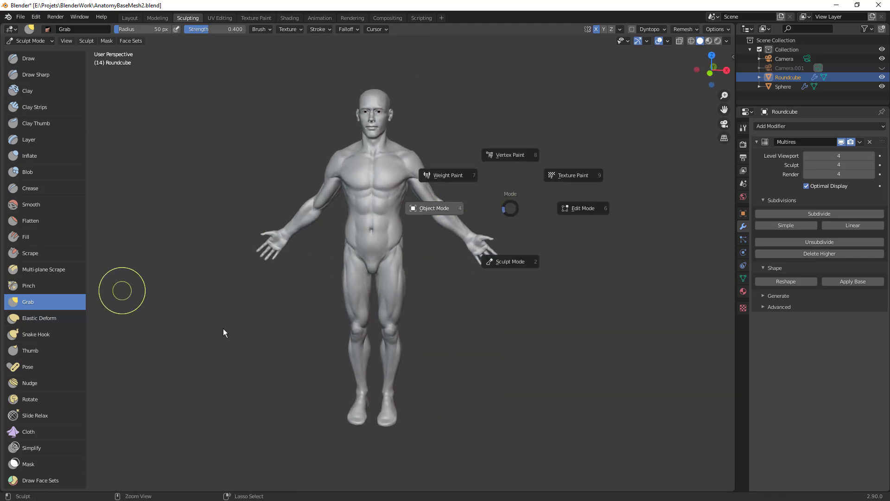
click(223, 328)
click(232, 285)
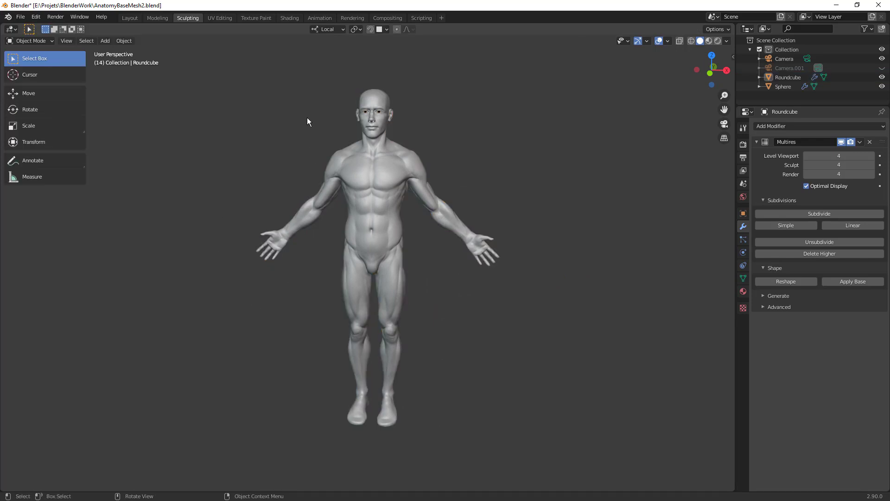
scroll(297, 162, down, 1)
middle_drag(343, 243, 453, 234)
key(ctrl+s)
scroll(431, 241, up, 2)
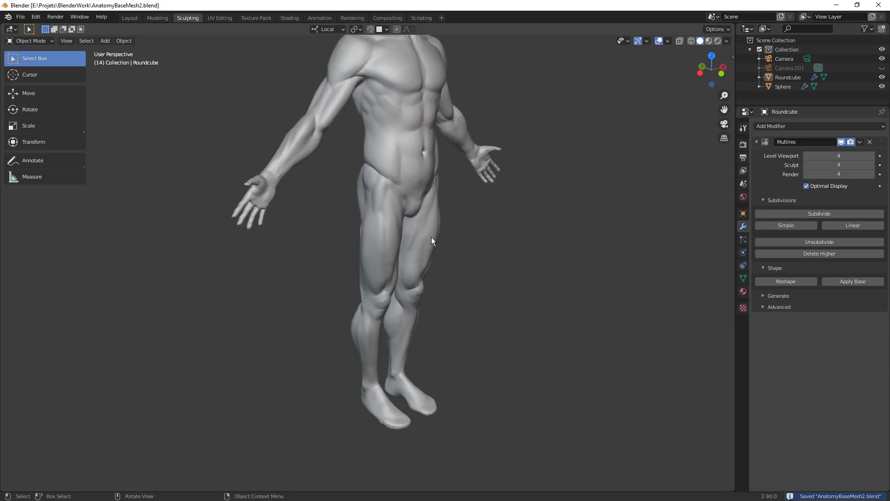
Step: Select the body mesh and return it to Sculpt Mode
click(433, 237)
key(ctrl+Tab)
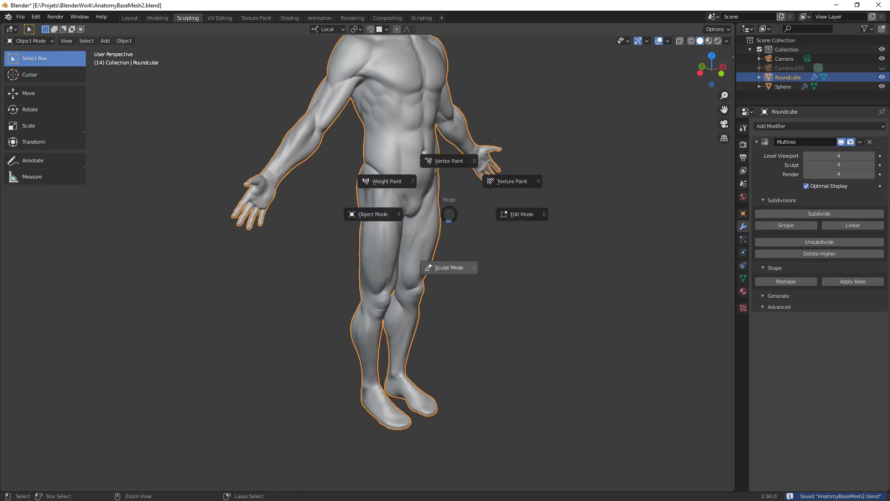
key(2)
scroll(476, 129, up, 2)
mouse_move(477, 129)
middle_down()
mouse_move(393, 278)
mouse_move(402, 259)
middle_up()
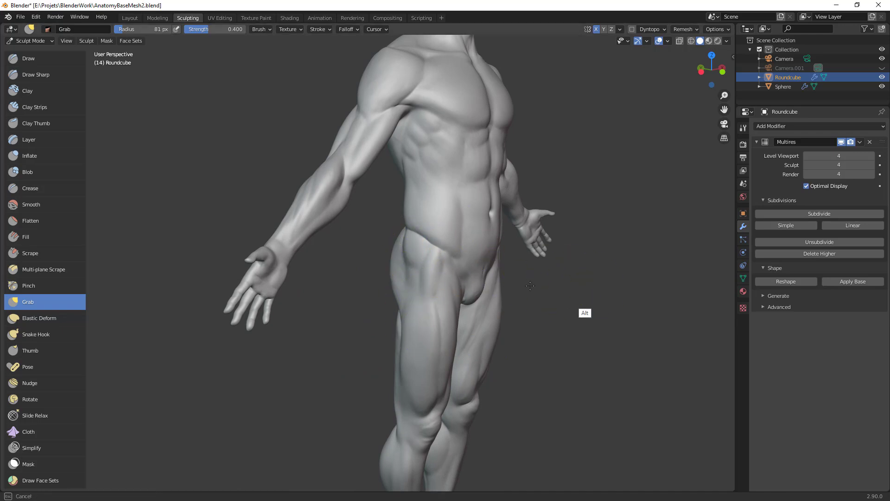
Step: Reshape the outer contour of the hip in an angled front view with the Grab brush
middle_drag(580, 310, 420, 195)
key(f)
click(430, 200)
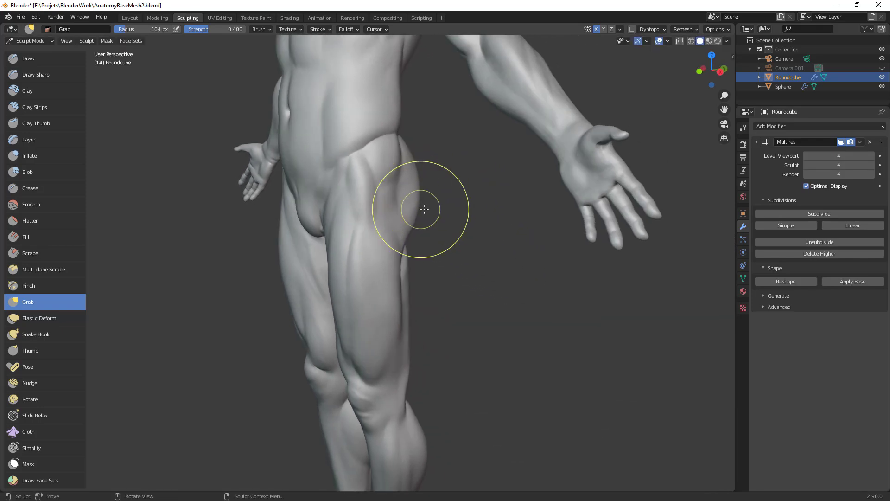
key(f)
click(424, 224)
drag(416, 231, 413, 237)
Step: Adjust the outer upper thigh below the buttock in an angled rear view with Grab at 155 px
middle_drag(440, 240, 352, 239)
key(f)
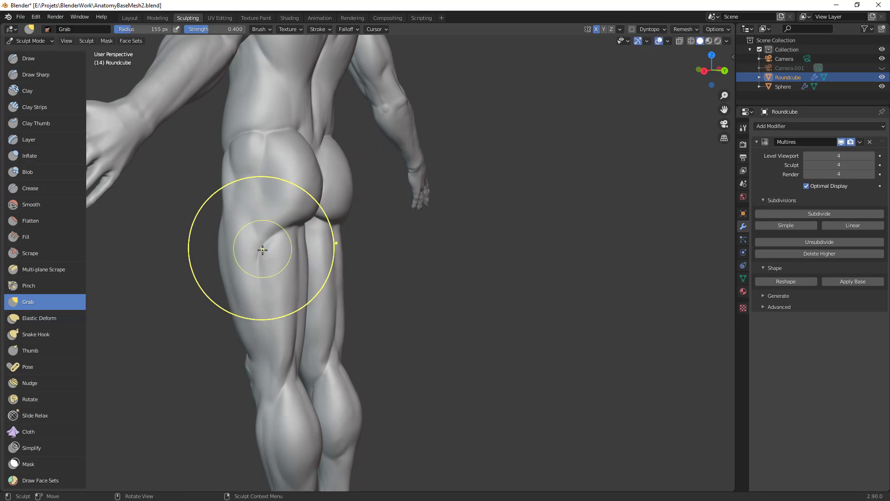
alt+drag(357, 249, 328, 294)
mouse_move(333, 262)
alt+shift+mouse_down()
mouse_move(393, 298)
mouse_move(403, 266)
mouse_move(336, 265)
alt+shift+mouse_up()
key(f)
click(393, 259)
key(f)
click(399, 224)
Step: Refine the rear contour of the buttocks from the side and from below with Grab at 96 and 133 px
mouse_move(400, 224)
middle_down()
mouse_move(385, 224)
mouse_move(367, 196)
mouse_move(426, 211)
middle_up()
key(f)
click(348, 197)
key(f)
click(420, 210)
drag(371, 214, 365, 215)
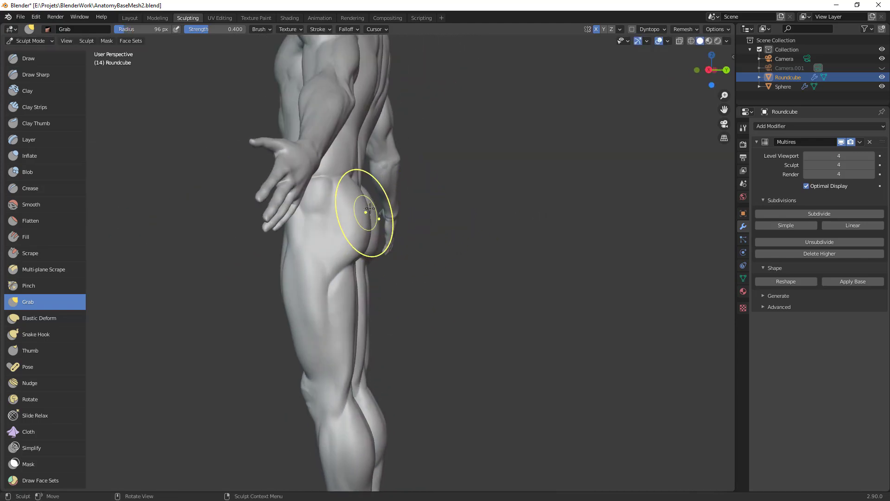
middle_drag(366, 180, 383, 217)
mouse_move(424, 263)
middle_down()
mouse_move(367, 262)
mouse_move(348, 224)
mouse_move(420, 224)
mouse_move(408, 302)
middle_up()
mouse_move(408, 306)
middle_down()
mouse_move(469, 325)
mouse_move(561, 334)
mouse_move(491, 333)
mouse_move(438, 249)
mouse_move(348, 249)
mouse_move(374, 199)
mouse_move(380, 233)
mouse_move(370, 234)
mouse_move(394, 219)
mouse_move(364, 293)
middle_up()
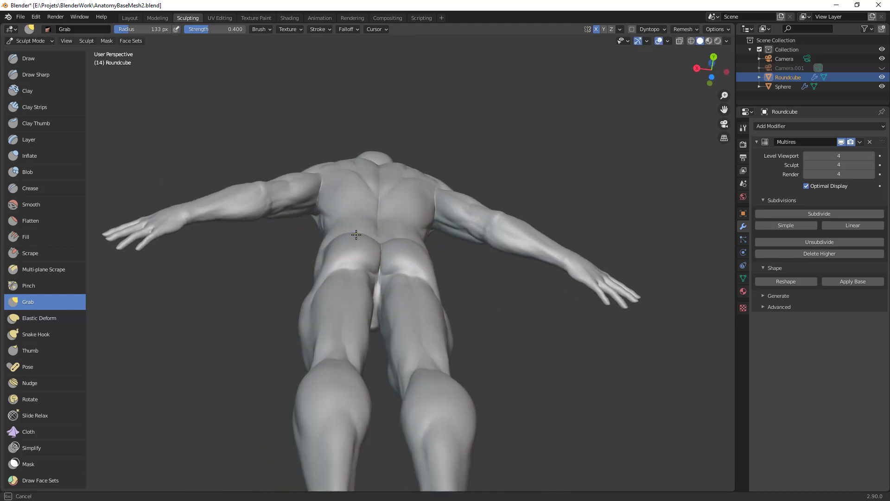
Step: Leave sculpting for Object Mode, clear the selection and save the refined figure
middle_drag(377, 221, 515, 294)
ctrl+middle_drag(491, 291, 525, 236)
key(ctrl+Tab)
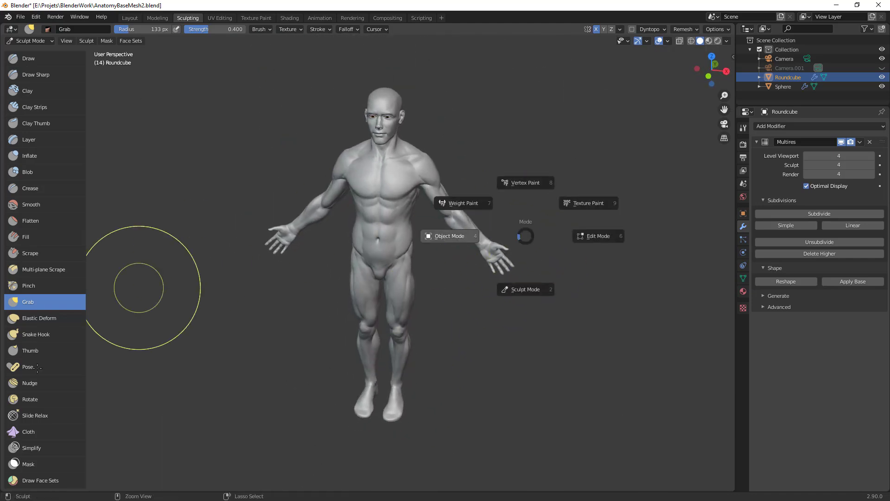
click(37, 368)
click(303, 282)
mouse_move(448, 262)
middle_down()
mouse_move(409, 221)
mouse_move(416, 209)
mouse_move(446, 263)
middle_up()
key(ctrl+s)
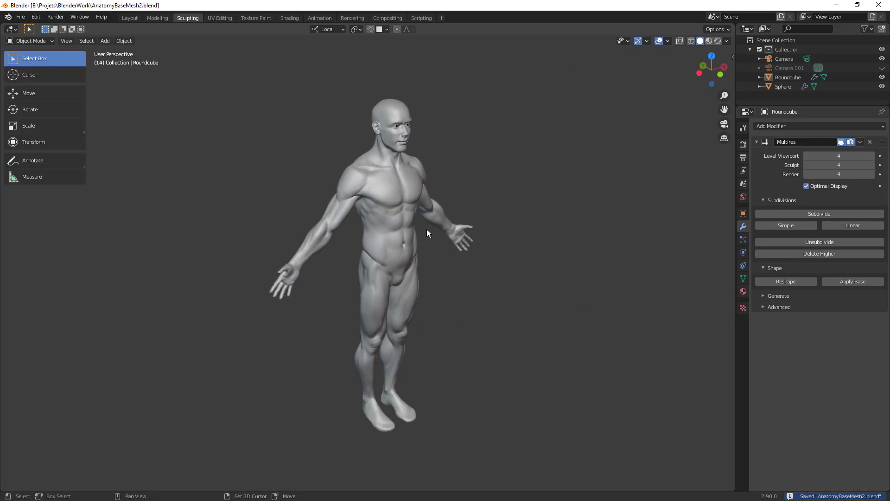
Step: Add an area light to the scene and switch to the Layout workspace
key(shift+a)
mouse_move(414, 345)
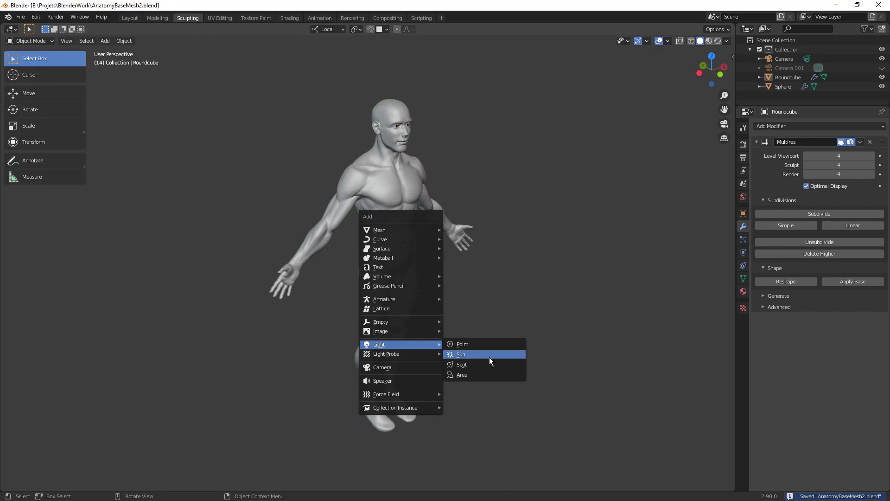
click(488, 377)
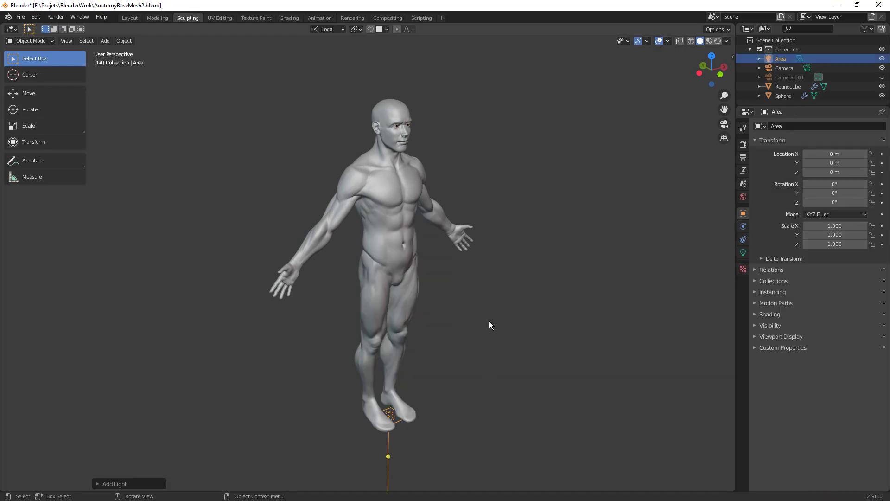
click(136, 18)
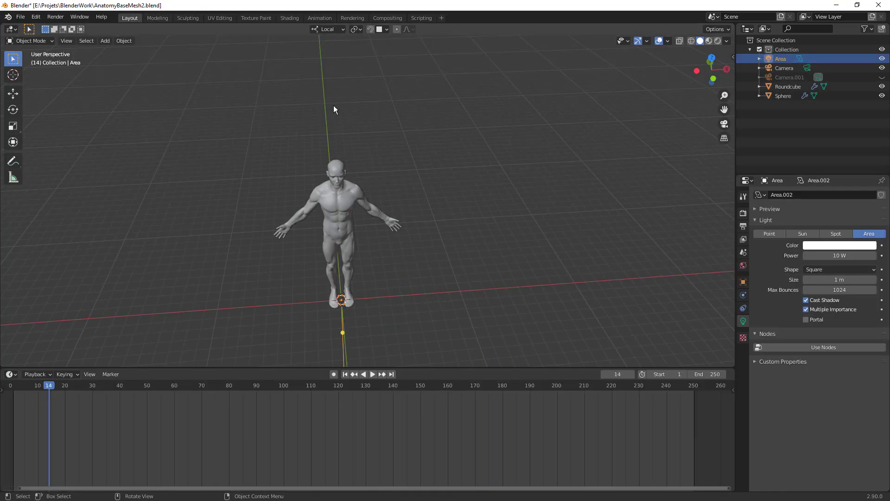
Step: In the right side view, move the area light above and in front of the figure and rotate it by -57.1°
key(KP_3)
scroll(365, 160, down, 4)
key(g)
click(299, 179)
scroll(383, 260, up, 4)
key(r)
click(439, 150)
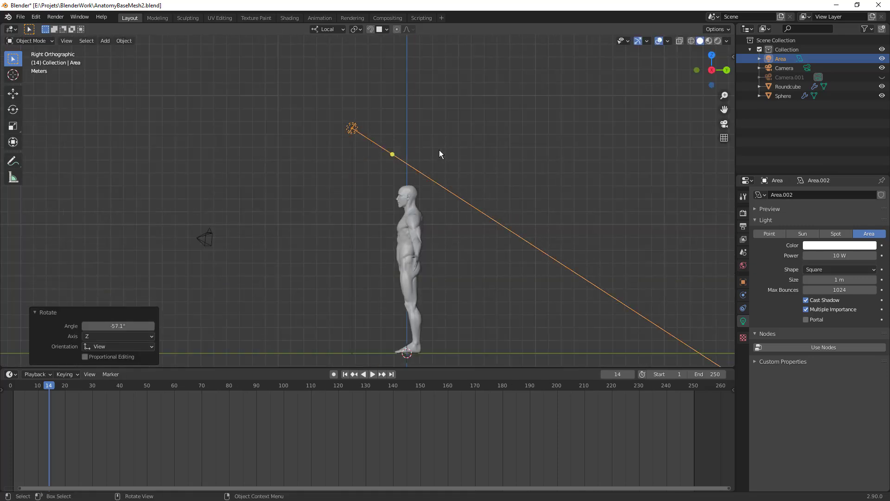
Step: In the top view, move the light to the figure's front right side and aim it at the figure, ending with a -5.35° rotation
key(KP_7)
key(r)
click(405, 219)
key(g)
click(319, 195)
key(r)
click(383, 166)
Step: Set the render engine to Eevee and enlarge the area light to a size of about 11.3 m
click(744, 197)
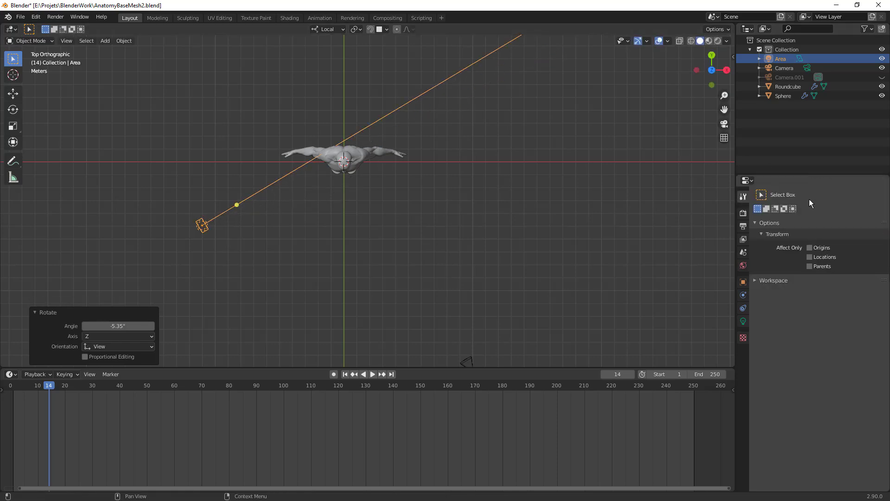
click(744, 213)
click(844, 194)
click(833, 206)
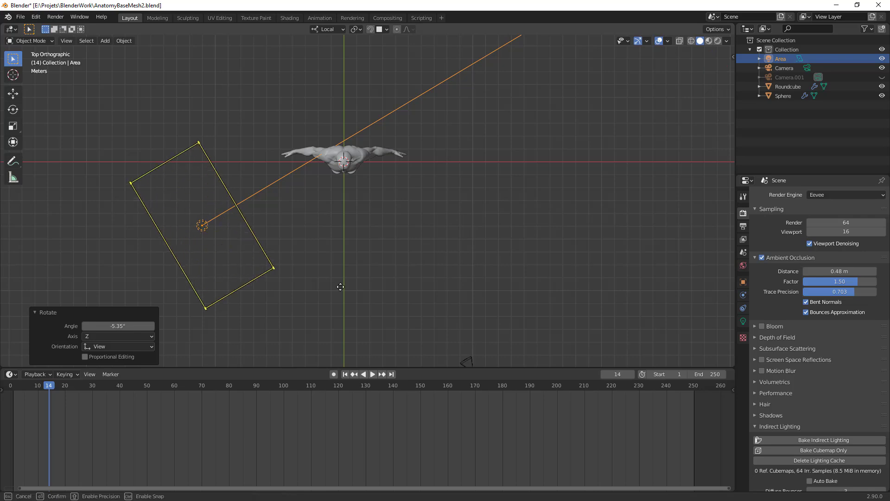
Step: Set the area light's power to 10000 W and display the scene in Rendered shading
click(743, 321)
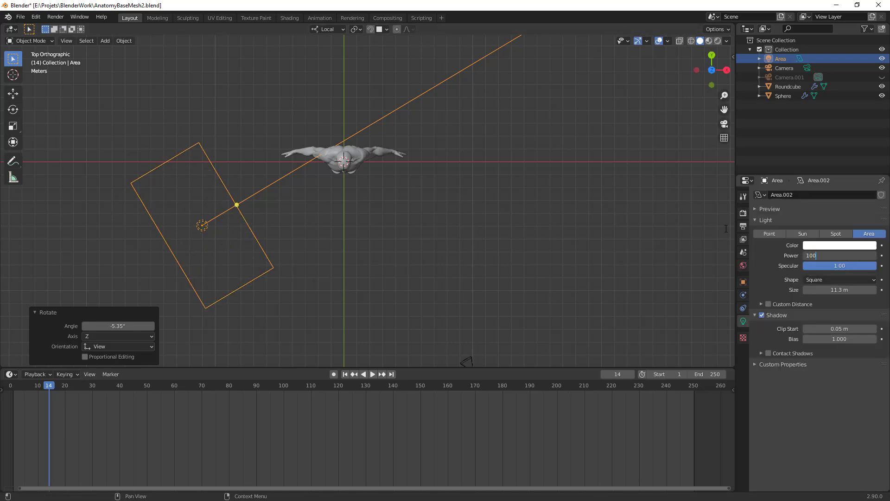
key(Return)
key(z)
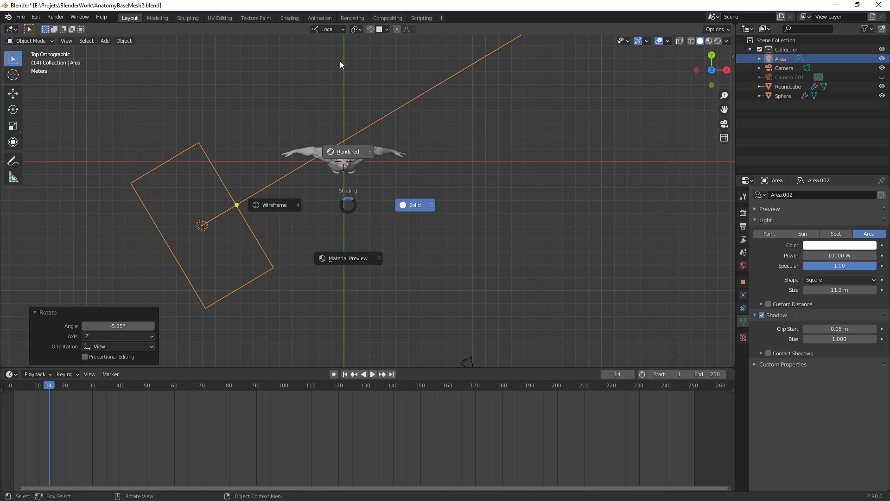
click(338, 65)
middle_drag(405, 261, 390, 199)
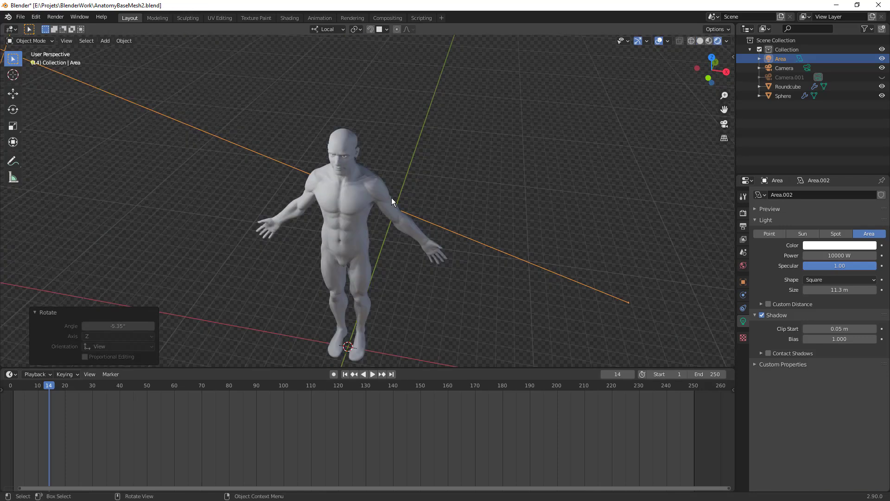
Step: Turn off the Transparent option of the film in the Eevee render settings
click(743, 213)
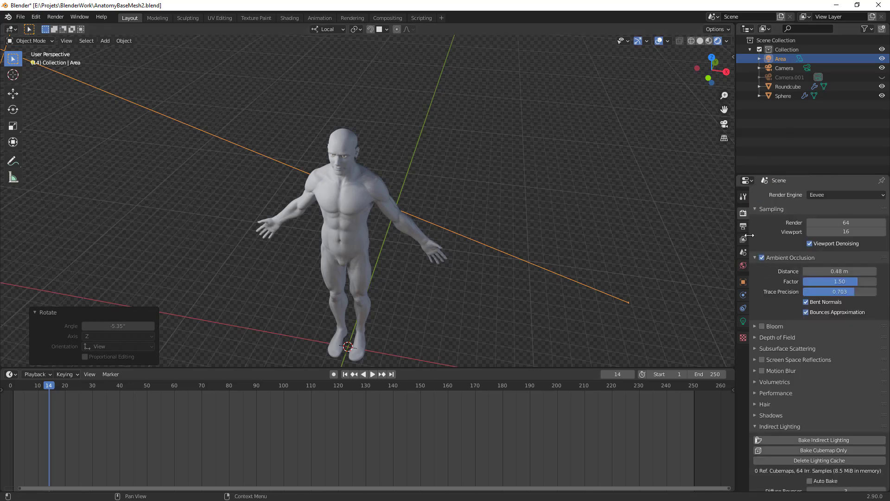
click(743, 226)
scroll(809, 420, down, 3)
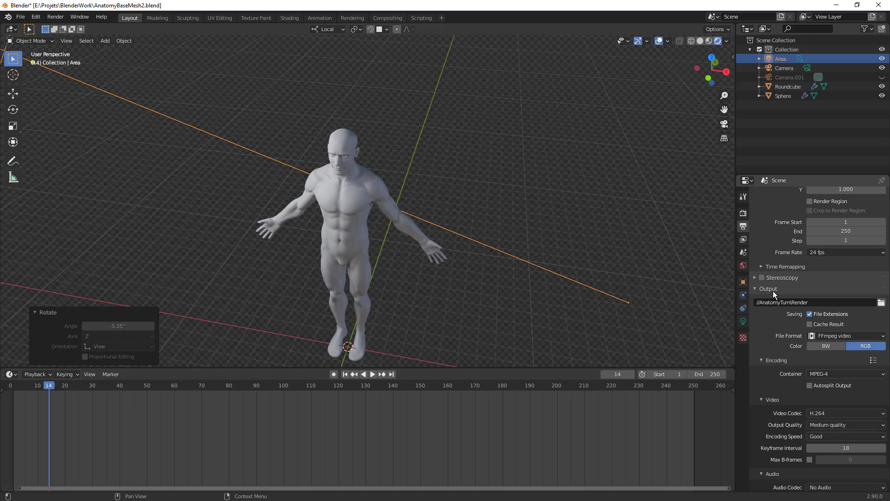
click(772, 291)
click(743, 213)
scroll(824, 383, down, 4)
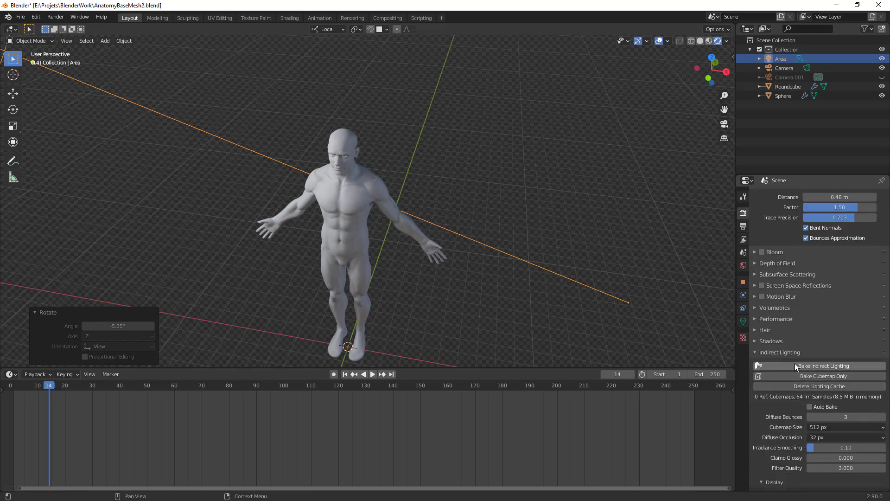
click(793, 353)
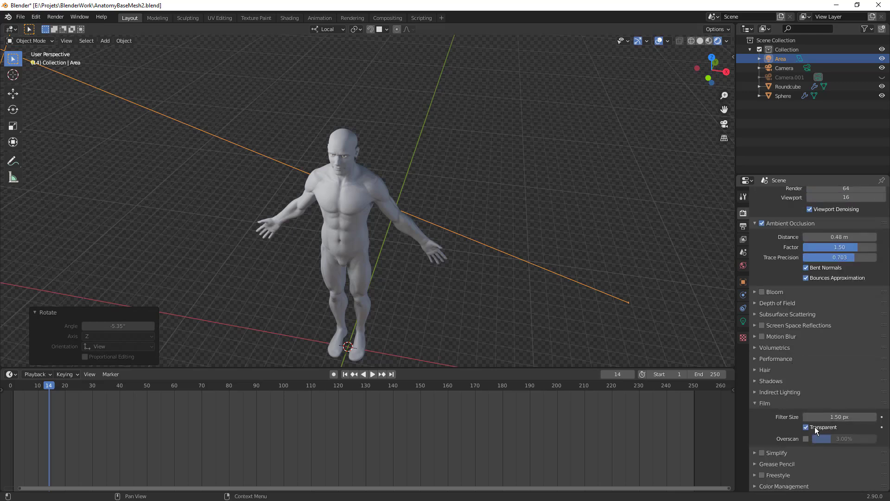
mouse_move(454, 294)
middle_down()
mouse_move(434, 298)
mouse_move(345, 272)
mouse_move(370, 203)
mouse_move(402, 179)
middle_up()
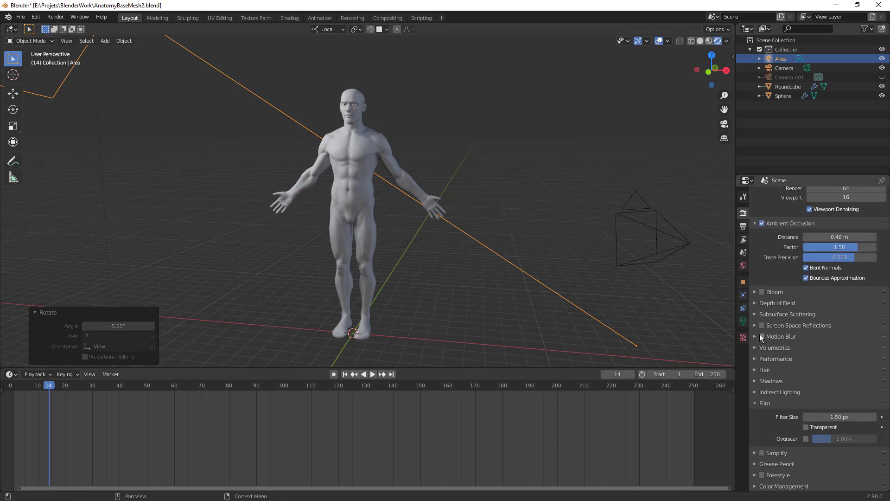
click(765, 404)
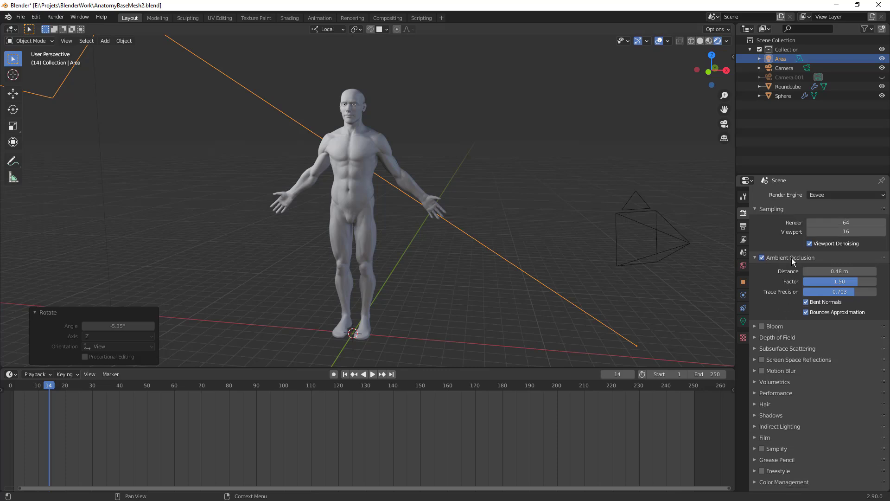
Step: Set the viewport sampling to 32 and inspect the lit torso up close
click(795, 258)
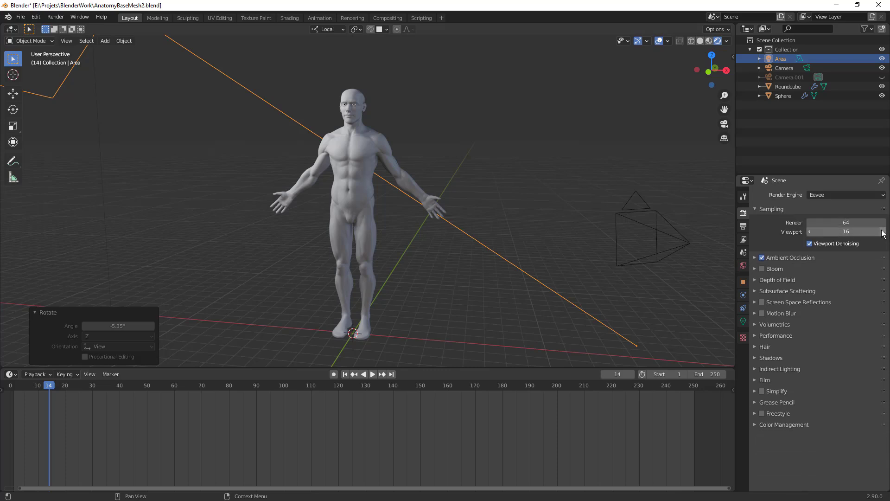
click(850, 231)
text(32)
key(Return)
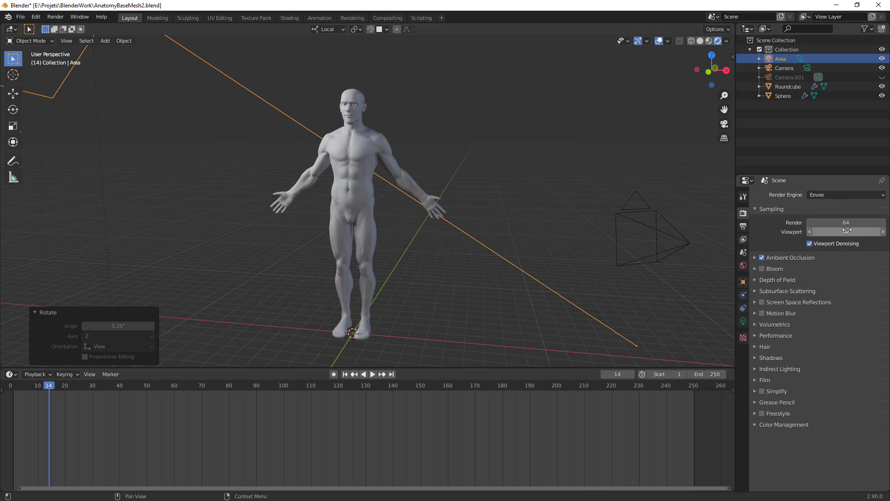
scroll(346, 151, up, 5)
scroll(408, 149, down, 6)
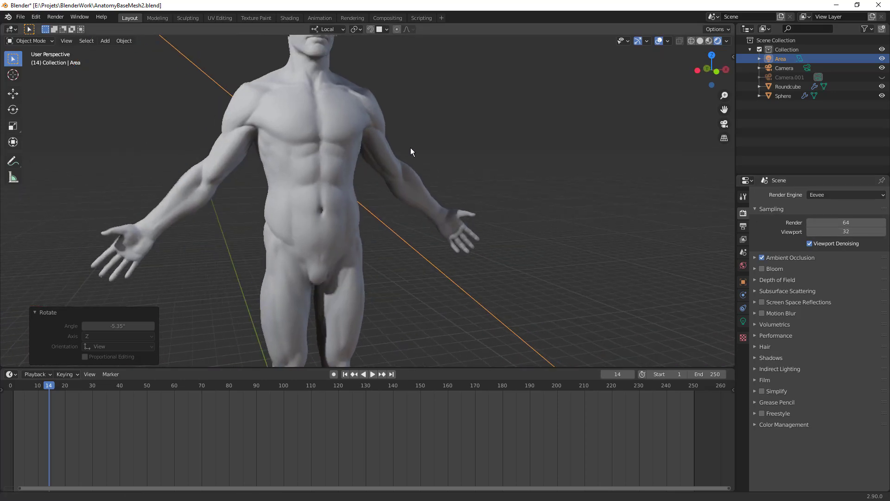
Step: Review the Shadows and Performance sections of the Eevee render settings
middle_drag(409, 150, 485, 184)
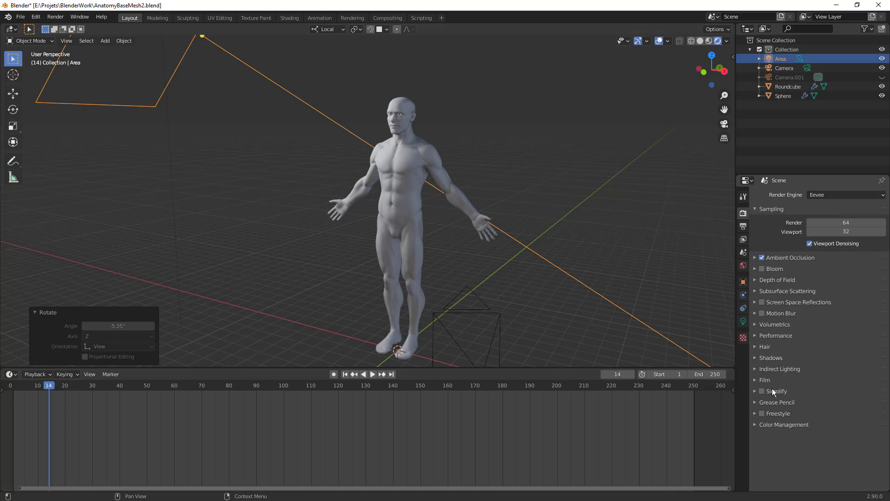
click(770, 357)
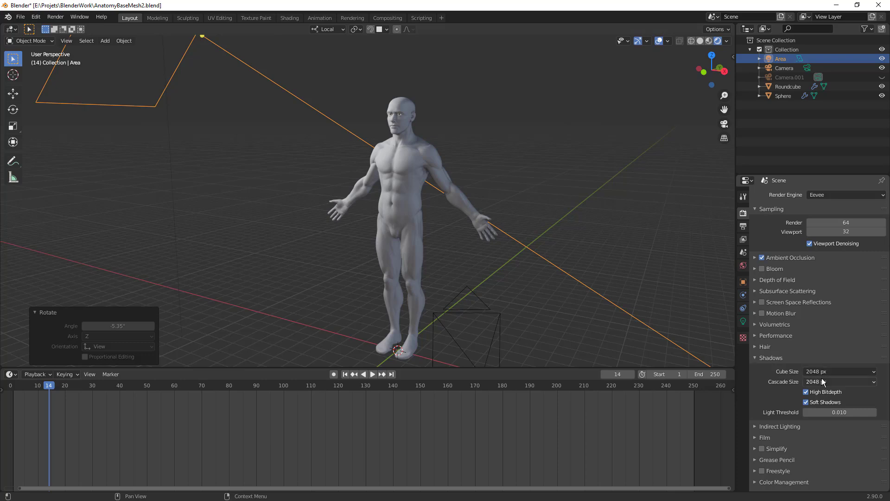
click(791, 358)
click(786, 340)
click(787, 339)
click(786, 335)
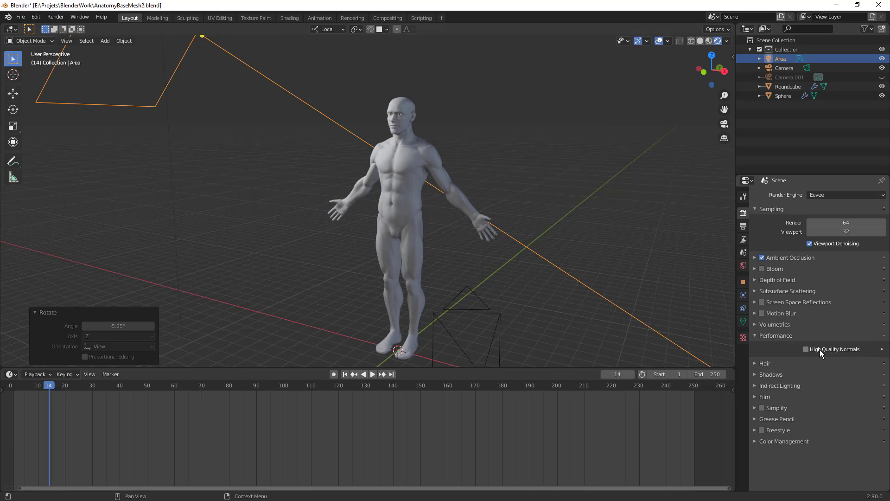
click(781, 335)
Step: Examine the lit figure up close and from several angles, and look at the Film render settings
middle_drag(433, 250, 493, 259)
scroll(367, 119, up, 4)
shift+middle_drag(368, 119, 380, 212)
scroll(452, 210, up, 3)
scroll(444, 217, down, 6)
scroll(423, 222, down, 2)
scroll(381, 211, up, 1)
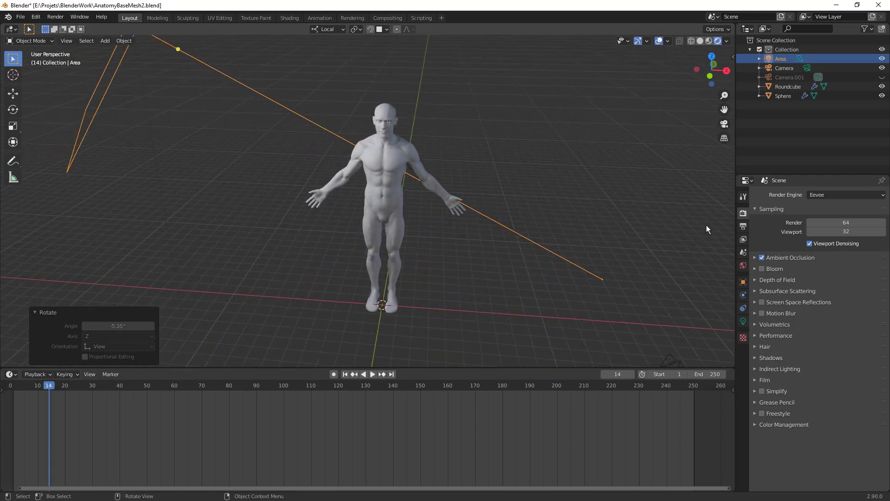
click(772, 382)
scroll(576, 266, down, 1)
middle_drag(576, 266, 525, 241)
scroll(524, 241, up, 2)
scroll(320, 172, down, 2)
middle_drag(271, 101, 263, 94)
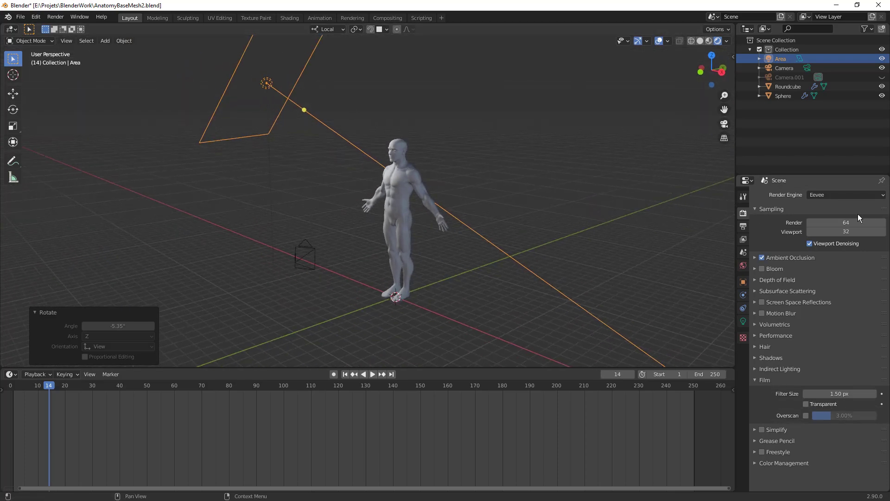
Step: Enable Contact Shadows for the area light and check the head and chest up close
click(743, 321)
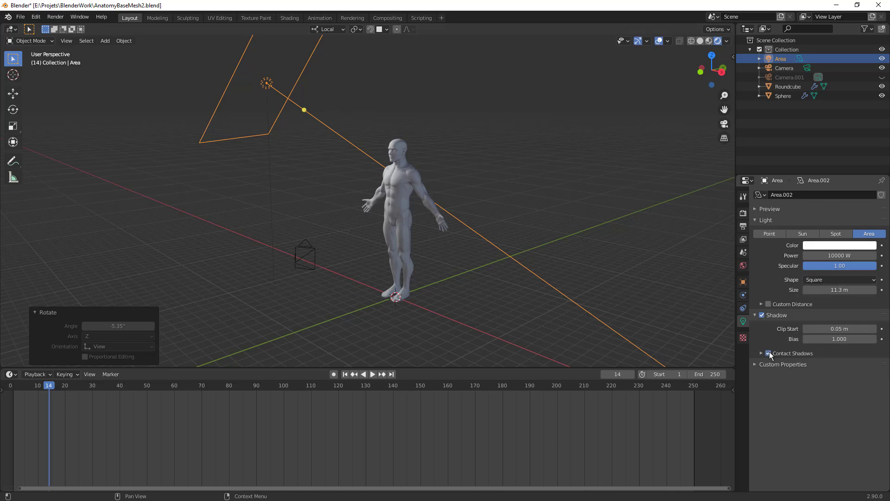
scroll(360, 196, up, 7)
middle_drag(396, 182, 445, 255)
scroll(411, 160, up, 3)
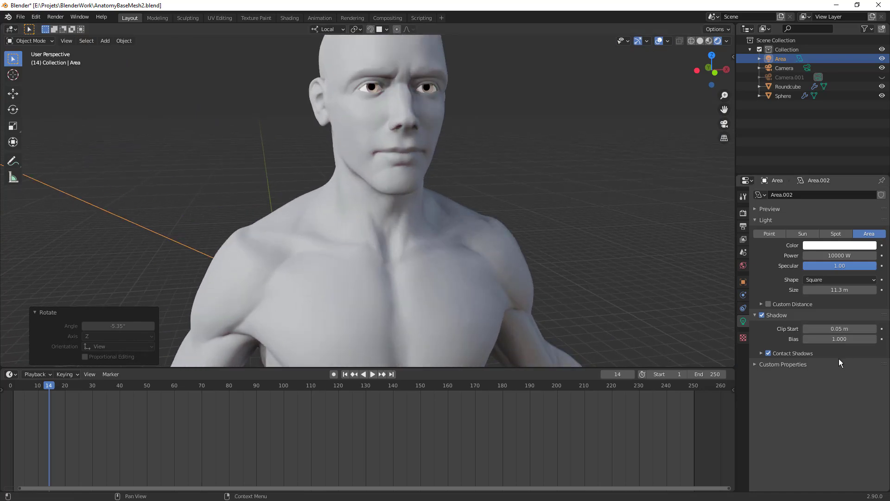
Step: Set the area light's contact shadow distance to 8 m and check its effect on the face and body
click(816, 354)
drag(833, 367, 869, 366)
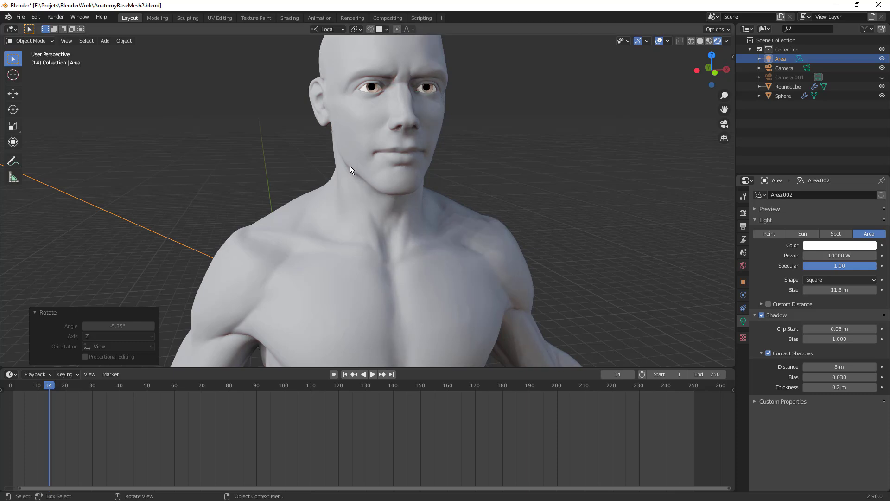
scroll(413, 121, up, 3)
shift+middle_drag(410, 139, 400, 210)
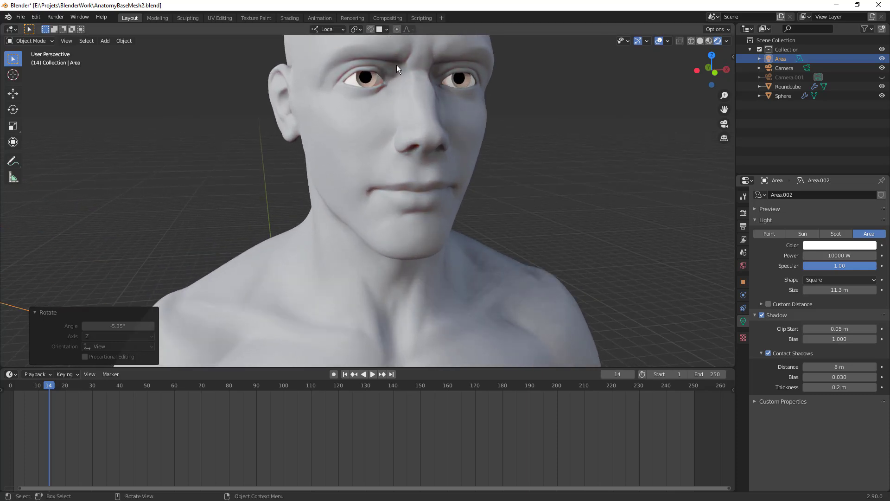
scroll(371, 125, down, 8)
scroll(392, 249, down, 2)
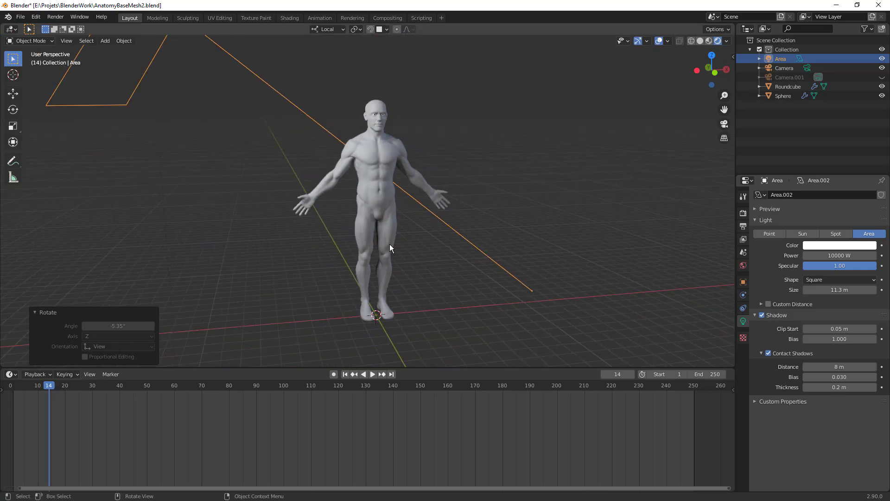
scroll(377, 257, up, 3)
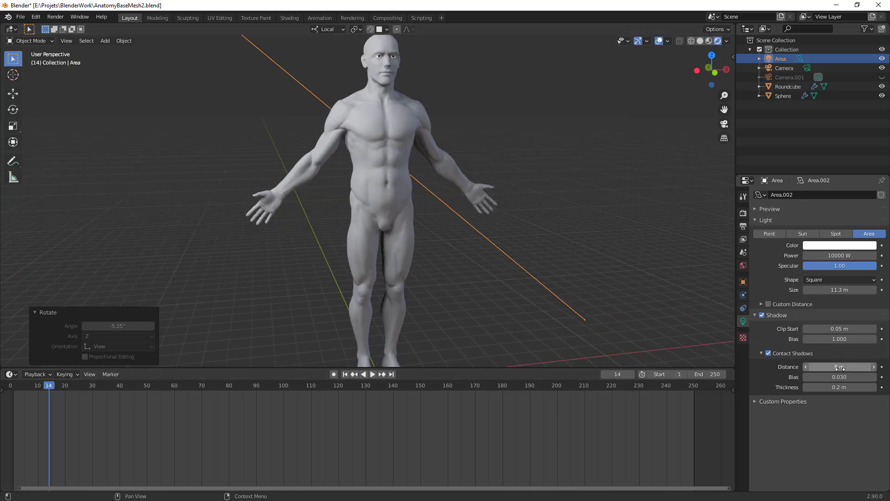
Step: Set the area light's contact shadow distance to 7.2 m and check the whole figure
drag(839, 370, 824, 370)
click(437, 254)
scroll(409, 251, down, 3)
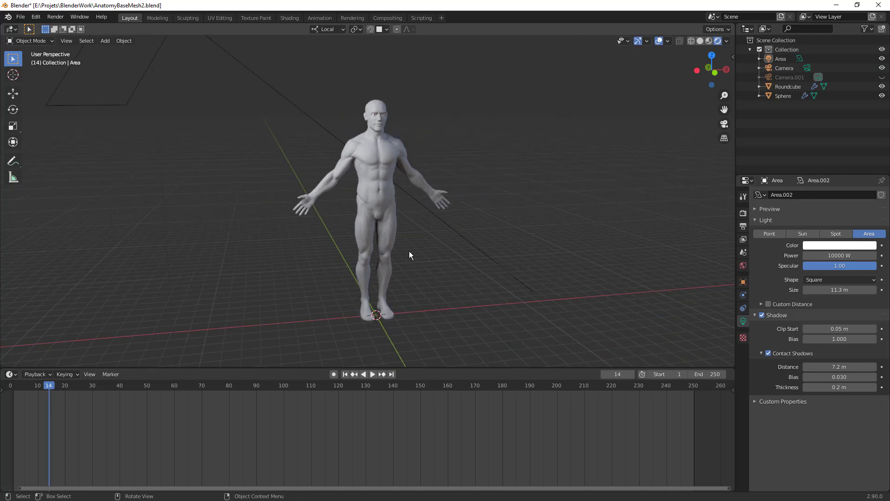
scroll(413, 242, up, 4)
scroll(418, 230, down, 3)
middle_drag(424, 235, 452, 230)
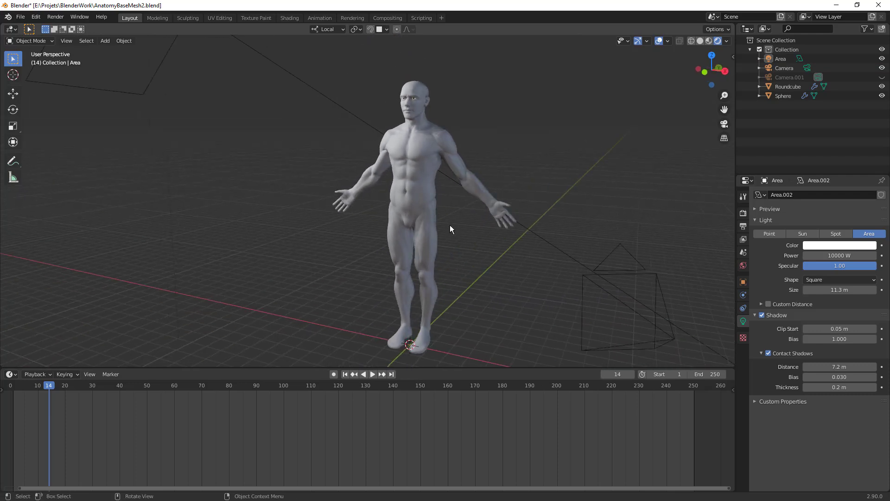
Step: Select the body mesh and examine its shading up close and from several angles
click(427, 198)
scroll(427, 199, up, 4)
middle_drag(427, 199, 422, 233)
scroll(422, 233, up, 8)
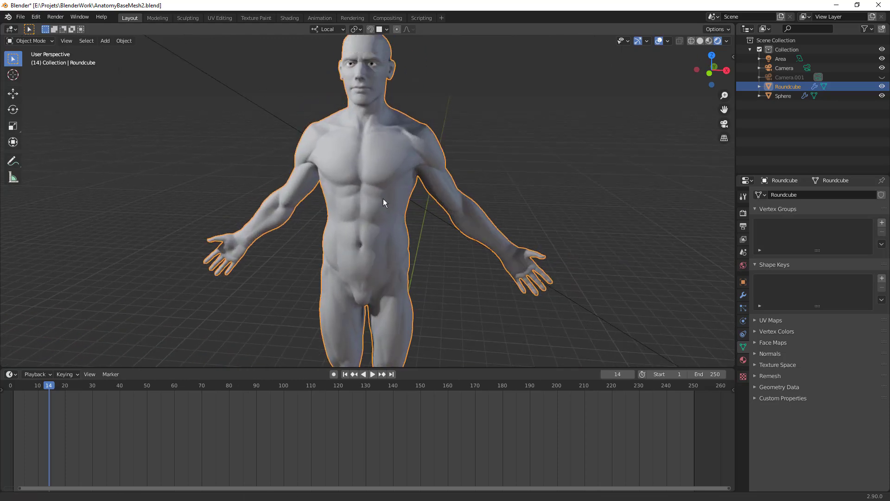
middle_drag(363, 241, 375, 238)
scroll(375, 239, down, 7)
middle_drag(417, 332, 430, 201)
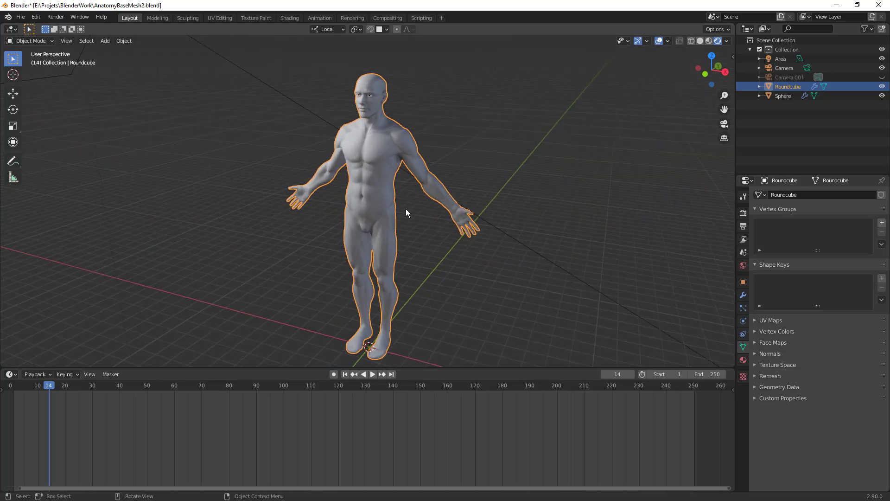
middle_drag(412, 191, 422, 192)
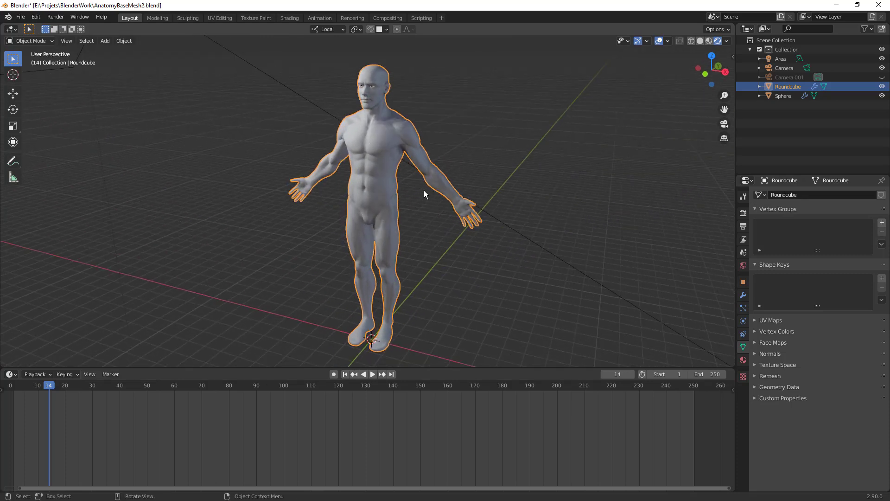
Step: Switch to the Shading workspace and enlarge the node editor to show the body's Principled BSDF material nodes
click(744, 213)
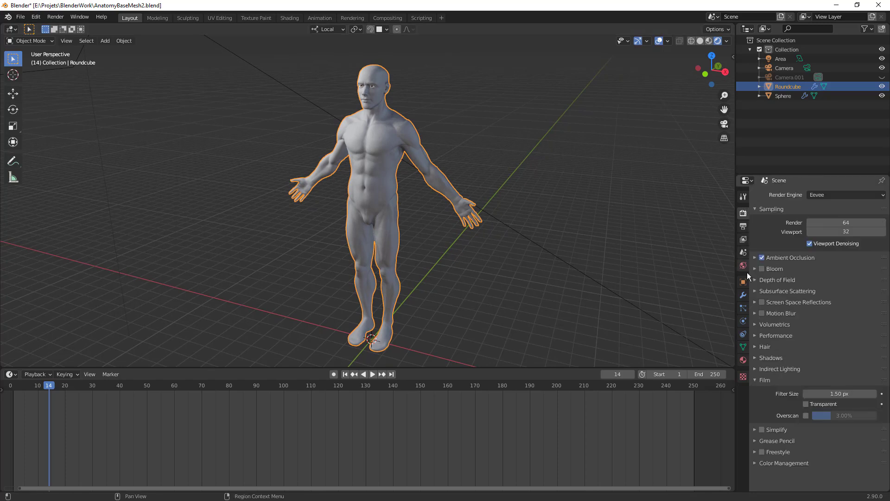
click(743, 360)
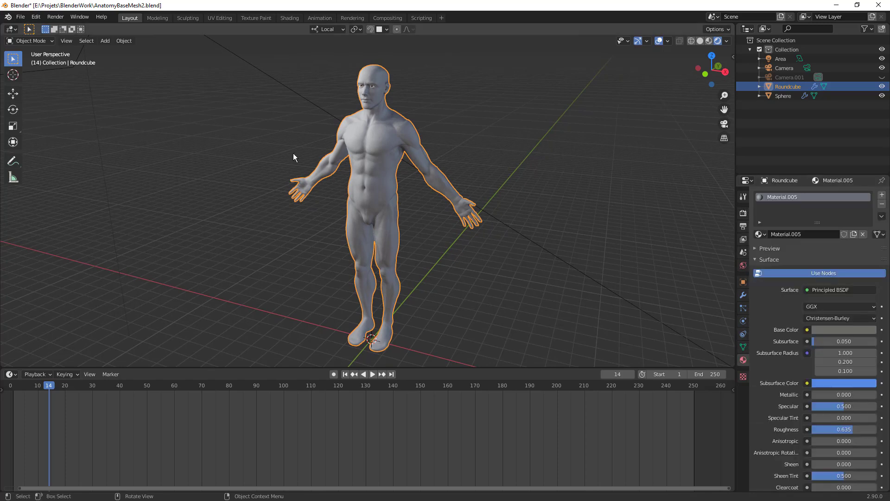
click(295, 17)
scroll(496, 185, up, 3)
scroll(500, 217, down, 3)
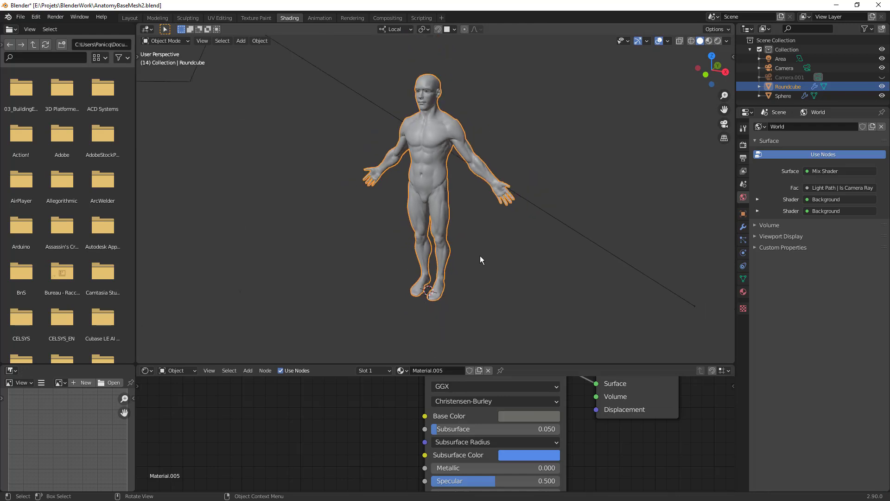
drag(483, 364, 495, 203)
scroll(530, 290, down, 2)
middle_drag(531, 323, 501, 280)
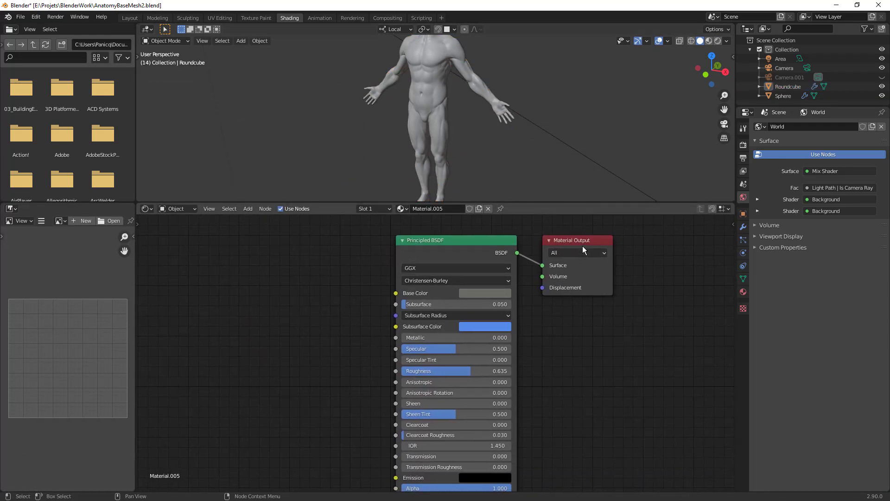
Step: Rename the body mesh's material as Clay
click(408, 101)
click(743, 291)
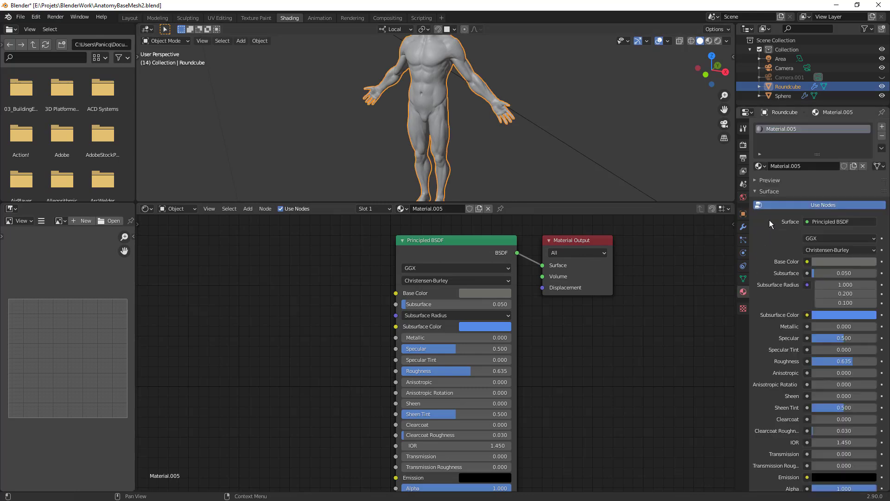
double_click(776, 128)
text(Clay)
key(Return)
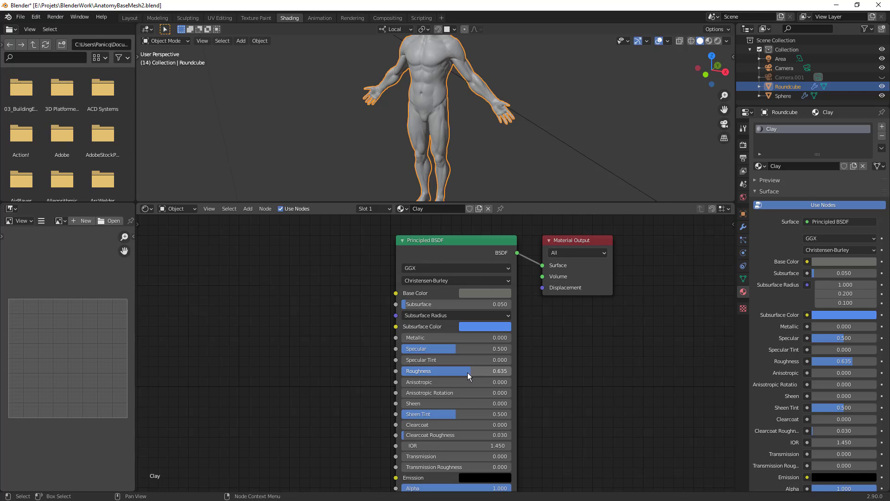
scroll(529, 393, down, 2)
scroll(537, 400, up, 2)
Step: Return to the Layout workspace and examine the rendered body from several angles
click(138, 19)
key(z)
click(433, 129)
middle_drag(401, 132, 458, 138)
scroll(370, 158, up, 3)
middle_drag(370, 158, 507, 161)
scroll(507, 160, down, 5)
middle_drag(501, 190, 363, 204)
click(364, 204)
scroll(413, 222, up, 2)
middle_drag(521, 221, 499, 224)
Step: Try to rotate the body mesh about 52.3° around its local Z axis, and undo the rotation
key(r)
key(z)
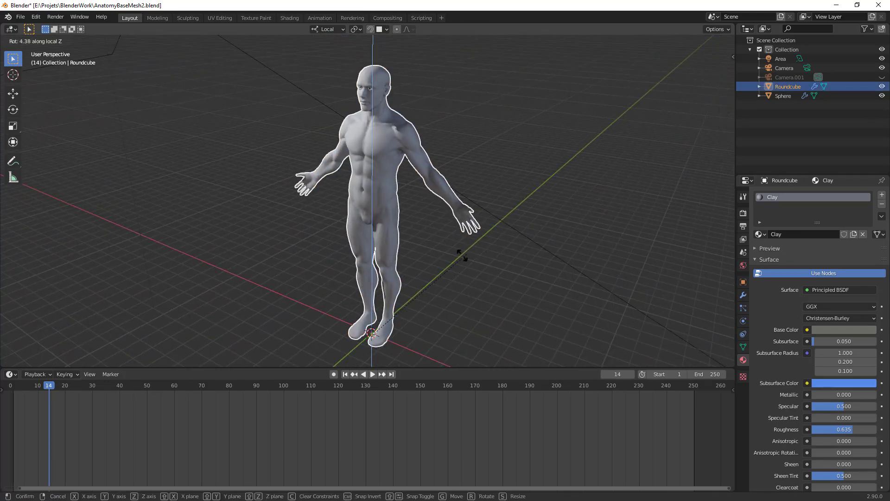
click(334, 244)
scroll(490, 246, up, 4)
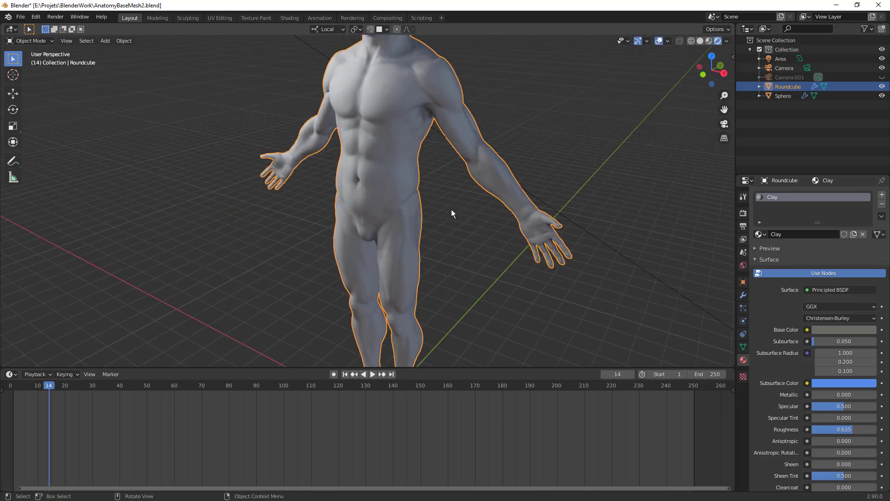
scroll(452, 211, down, 3)
key(r)
key(z)
click(344, 229)
scroll(371, 88, up, 3)
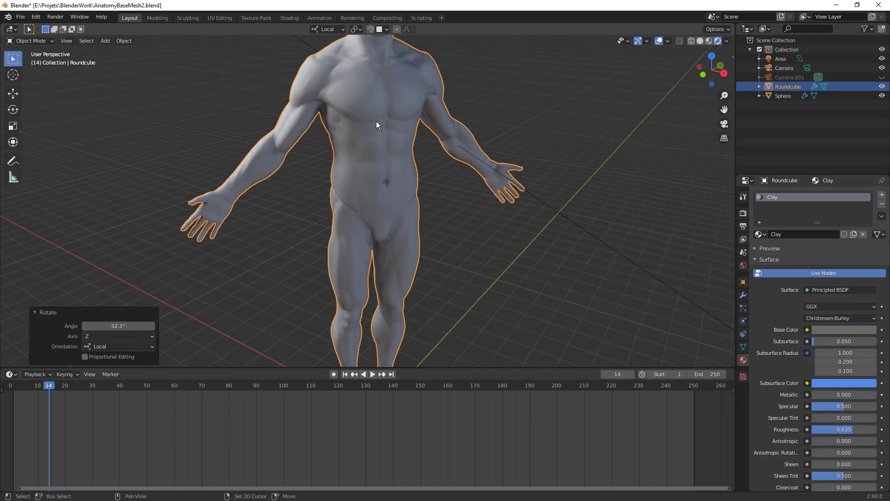
shift+middle_drag(377, 100, 383, 210)
scroll(383, 210, up, 3)
key(ctrl+z)
scroll(405, 179, up, 3)
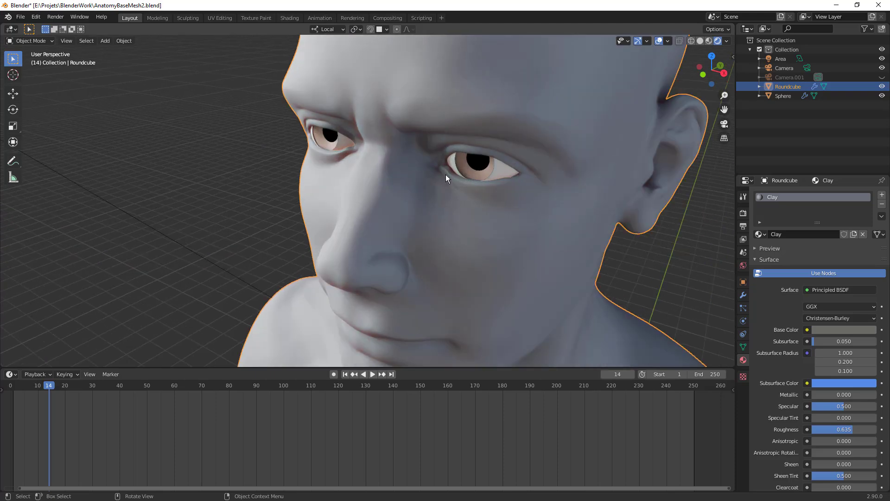
Step: Add a Plain Axes empty at the figure's feet
click(466, 170)
scroll(465, 171, down, 5)
shift+middle_drag(379, 234, 397, 130)
scroll(350, 220, down, 3)
click(351, 221)
middle_drag(351, 221, 380, 224)
scroll(380, 225, down, 3)
key(shift+a)
mouse_move(385, 249)
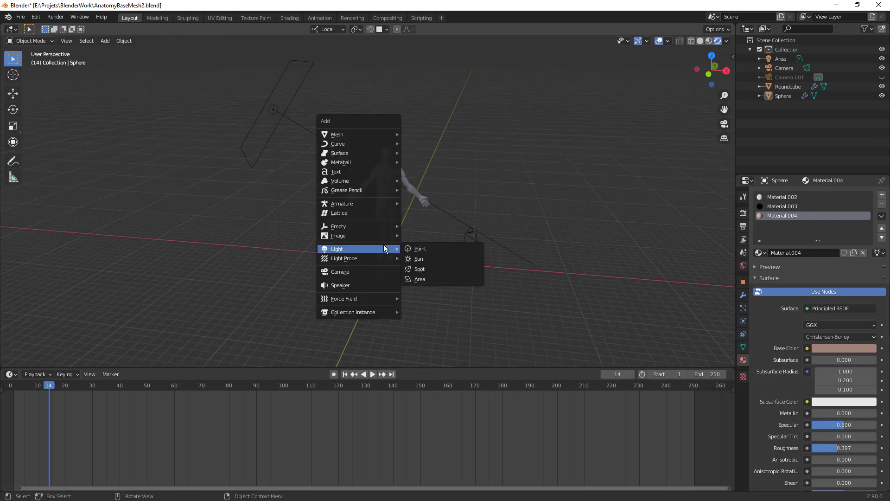
mouse_move(388, 229)
click(440, 225)
scroll(399, 204, up, 4)
scroll(399, 204, down, 3)
Step: Parent the body and eyes to the empty using Object (Keep Transform)
click(452, 94)
middle_drag(452, 94, 411, 254)
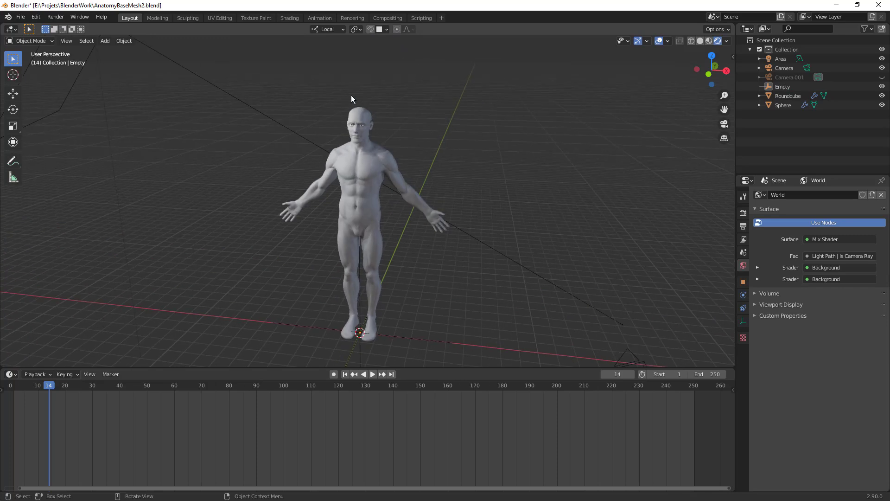
drag(352, 96, 377, 138)
shift+middle_drag(387, 238, 376, 164)
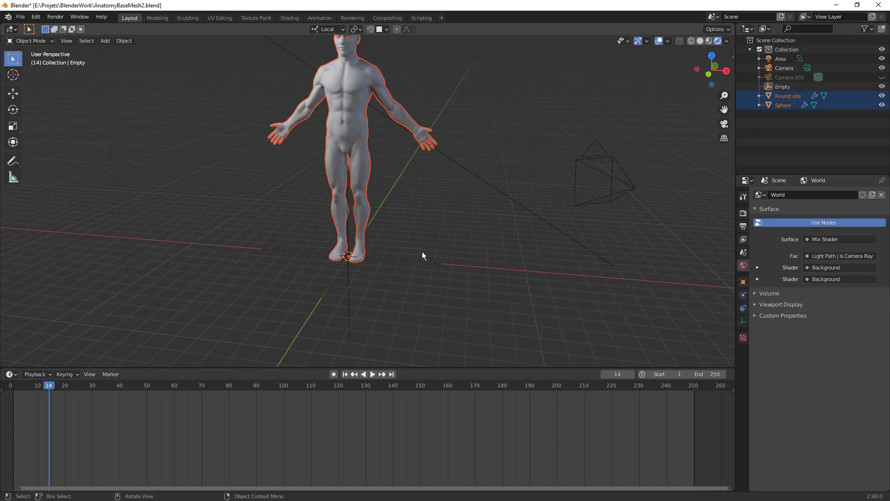
shift+click(351, 279)
key(ctrl+p)
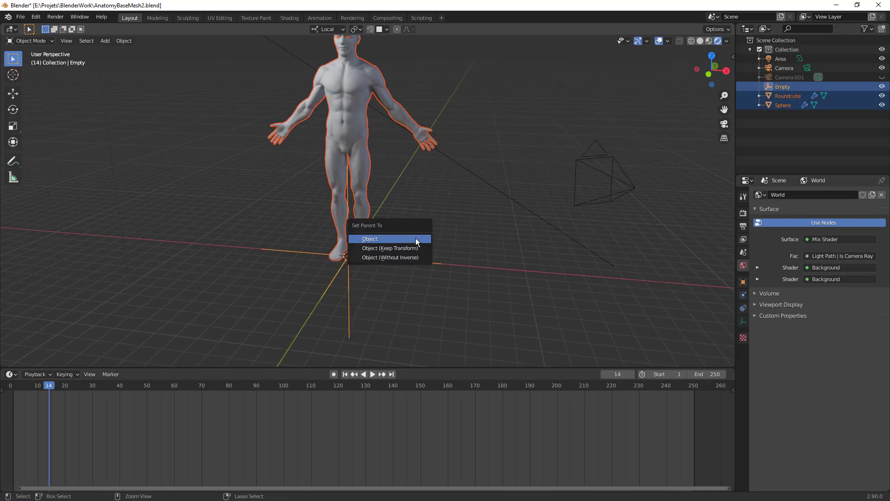
key(Down)
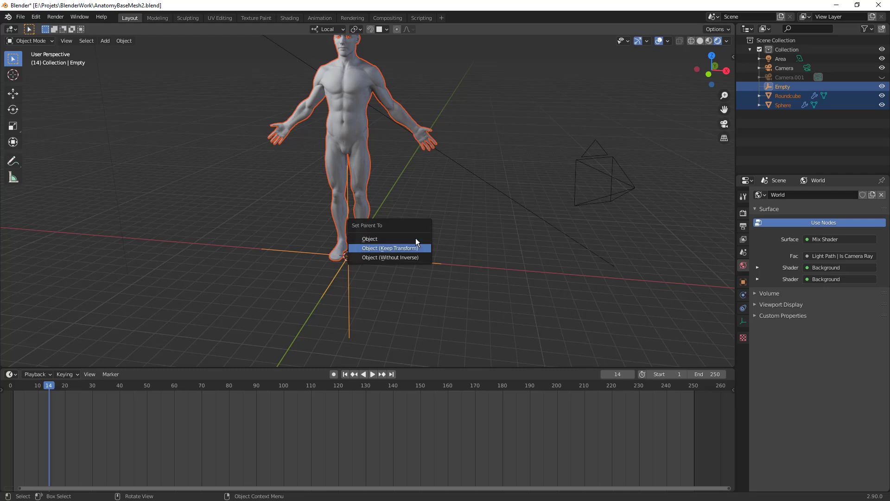
key(Return)
Step: Rotate the empty about 13° around its local Z axis to turn the whole figure
click(330, 275)
key(r)
key(z)
click(389, 211)
middle_drag(390, 210, 381, 275)
Step: Rotate the empty about -130° around its local Z axis so the figure's front faces the light again
key(r)
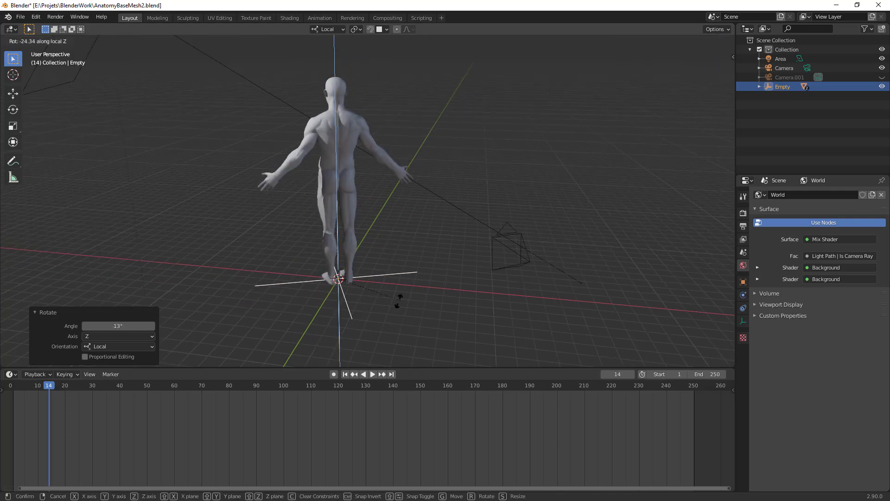
key(z)
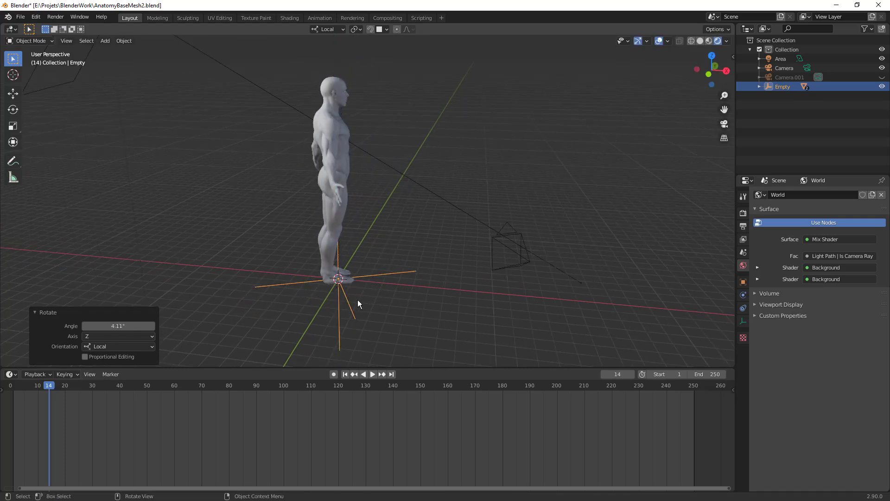
click(408, 298)
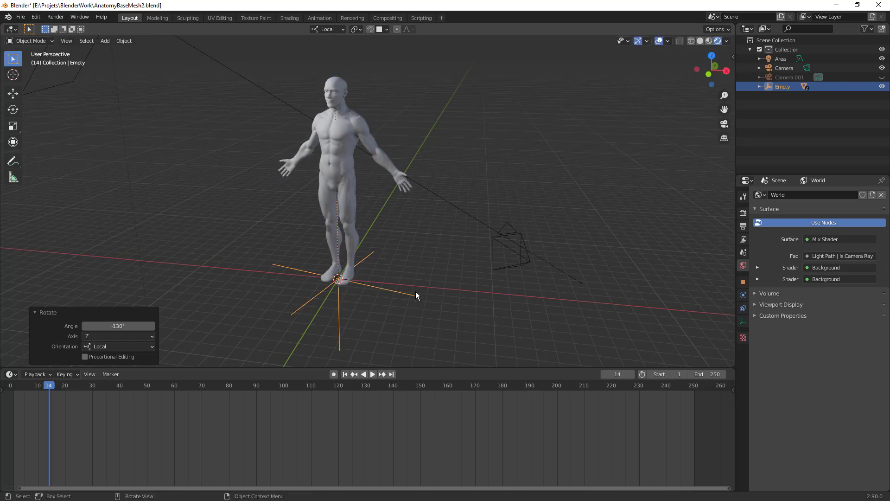
shift+middle_drag(433, 224, 448, 240)
key(r)
key(z)
right_click(387, 226)
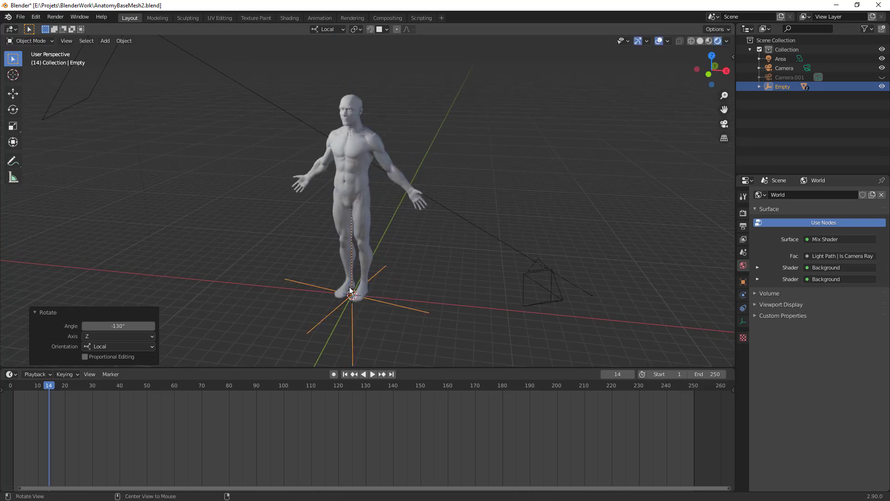
Step: Clear the empty's rotation and deselect everything
key(alt+r)
scroll(387, 226, up, 2)
key(alt+a)
Step: Examine the lit figure's head, torso and arms from several angles in a maximized viewport
scroll(376, 216, up, 2)
shift+middle_drag(365, 177, 400, 221)
scroll(399, 209, down, 6)
scroll(332, 213, up, 1)
click(333, 213)
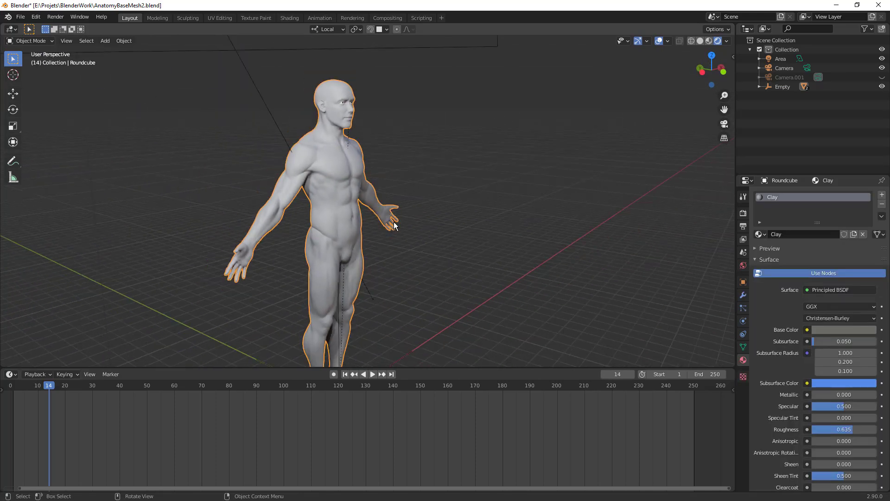
key(ctrl+space)
scroll(399, 221, up, 3)
click(532, 336)
shift+middle_drag(441, 248, 455, 335)
scroll(544, 341, up, 1)
scroll(545, 340, up, 1)
middle_drag(545, 340, 429, 202)
scroll(561, 344, down, 3)
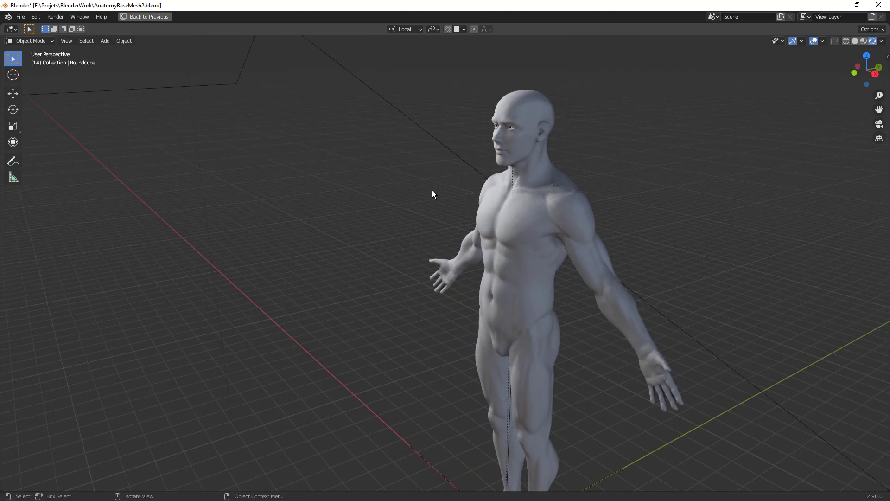
Step: Select the area light, restore the full layout and review the light's settings
click(454, 156)
scroll(435, 175, down, 4)
key(ctrl+space)
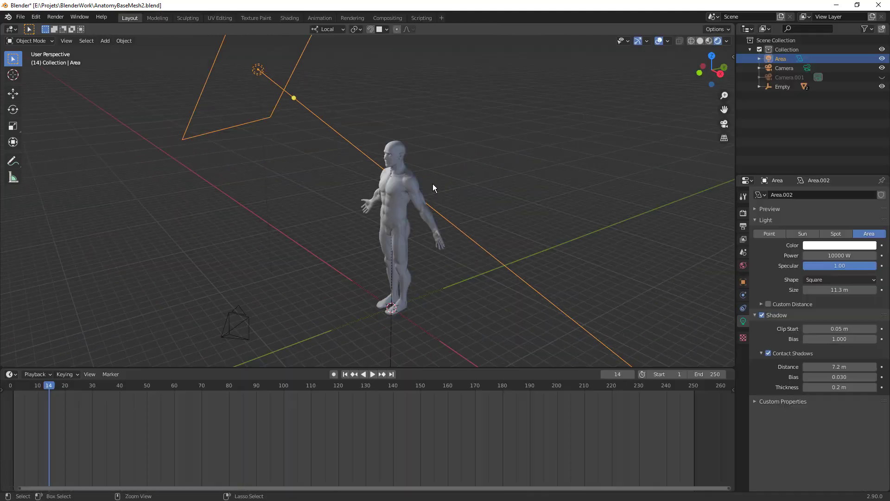
scroll(438, 194, up, 2)
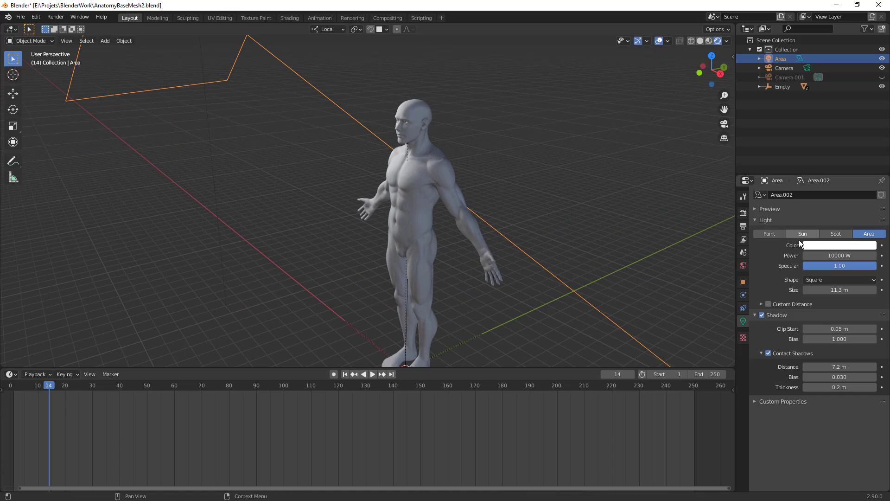
Step: Place the 3D cursor behind the figure in the top view and add a Sun light there
key(KP_7)
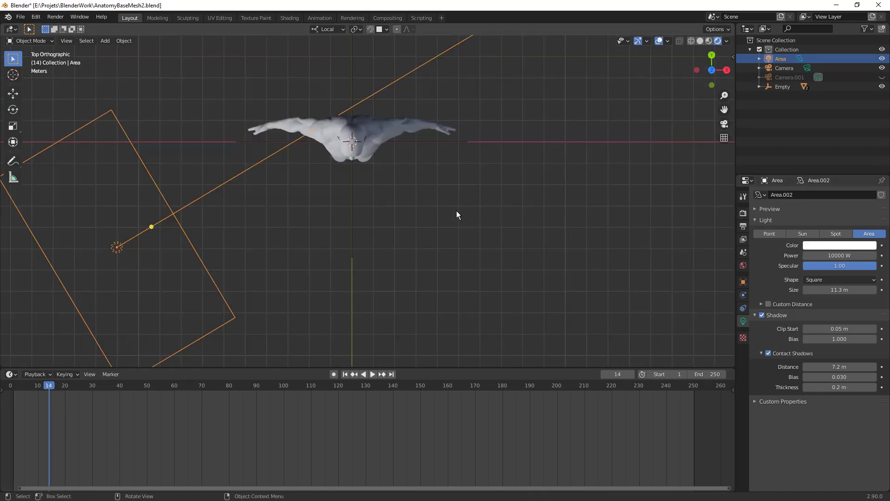
click(431, 123)
shift+middle_drag(431, 124, 403, 175)
shift+right_click(407, 110)
key(shift+a)
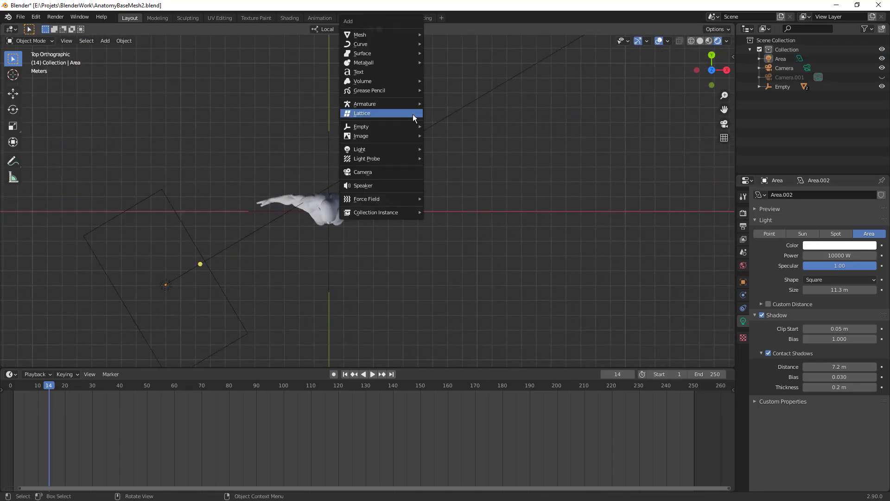
shift+right_drag(444, 116, 456, 94)
shift+right_drag(529, 179, 466, 189)
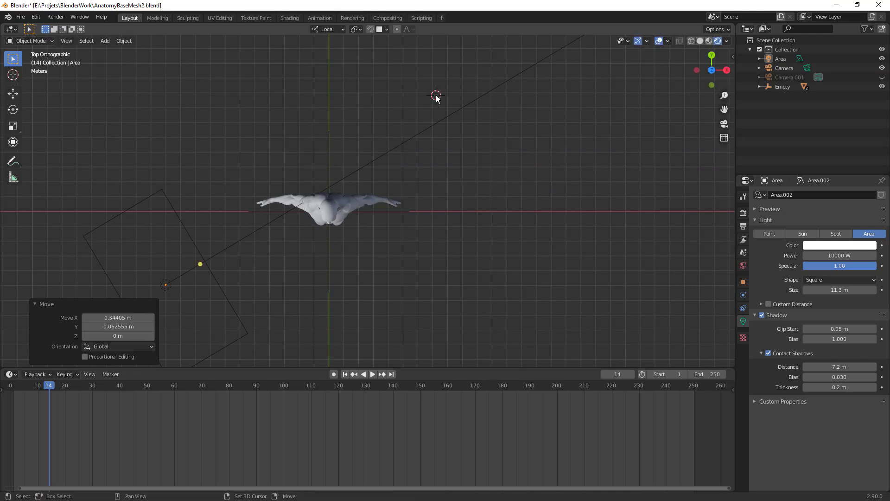
right_click(441, 110)
shift+right_drag(423, 70, 434, 82)
key(shift+a)
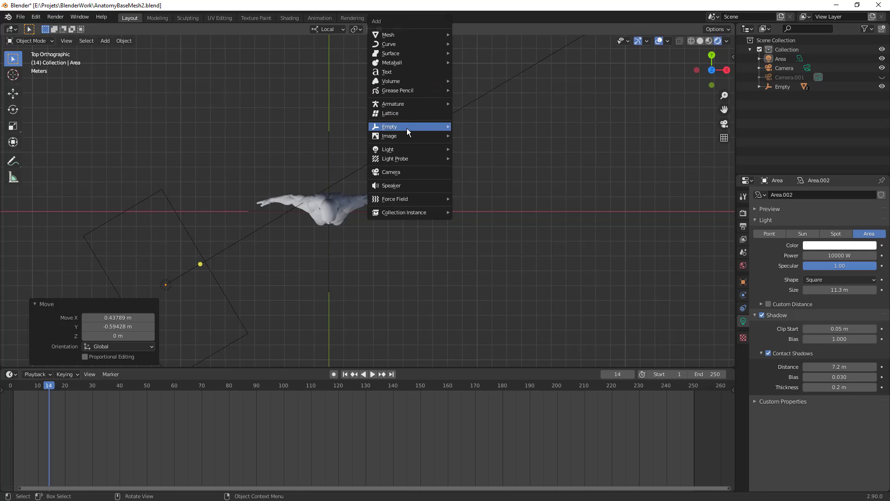
mouse_move(416, 151)
click(522, 162)
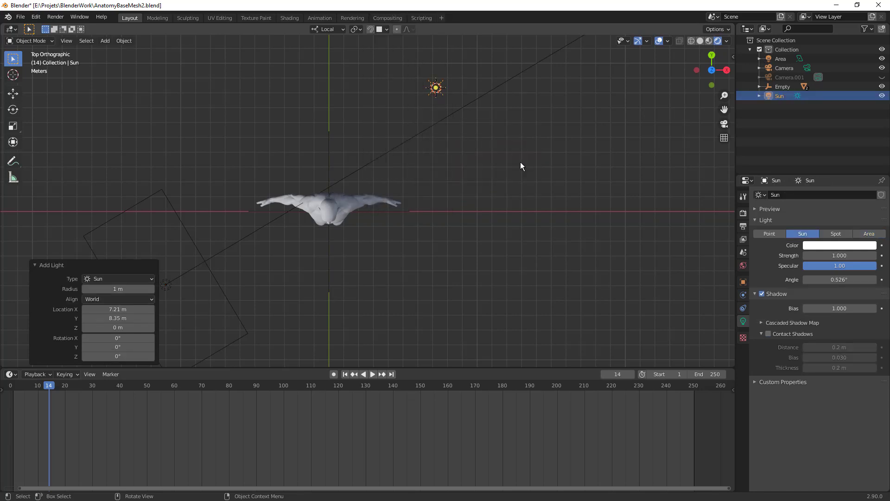
Step: Rotate the sun light freely so that it points toward the figure
key(r)
key(r)
click(493, 151)
key(r)
click(506, 188)
Step: Raise the sun light about 14 m, and shift it about 10.7 m in X and -11 m in Y
middle_drag(506, 187, 405, 135)
key(g)
click(437, 174)
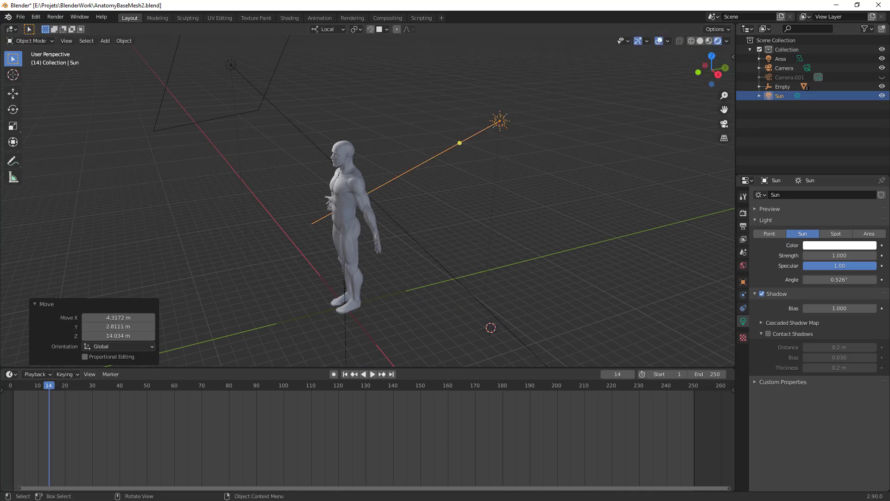
middle_drag(497, 129, 563, 191)
key(g)
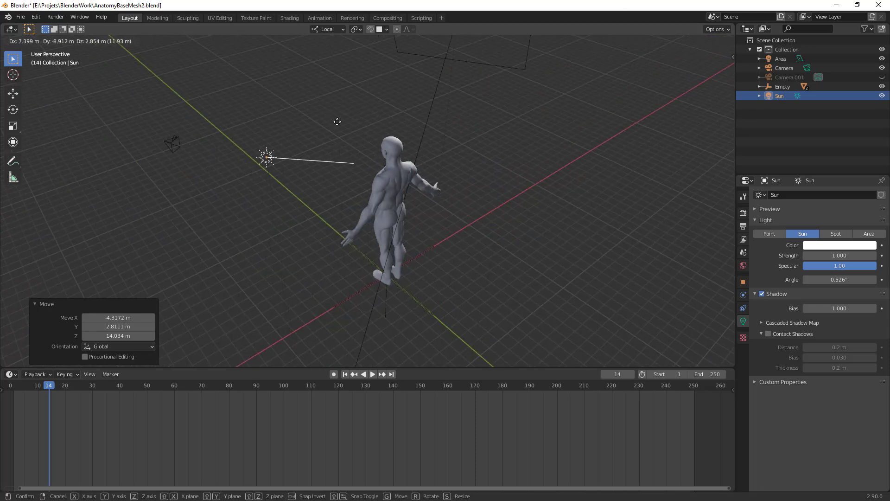
click(264, 136)
middle_drag(264, 136, 343, 155)
scroll(343, 155, up, 4)
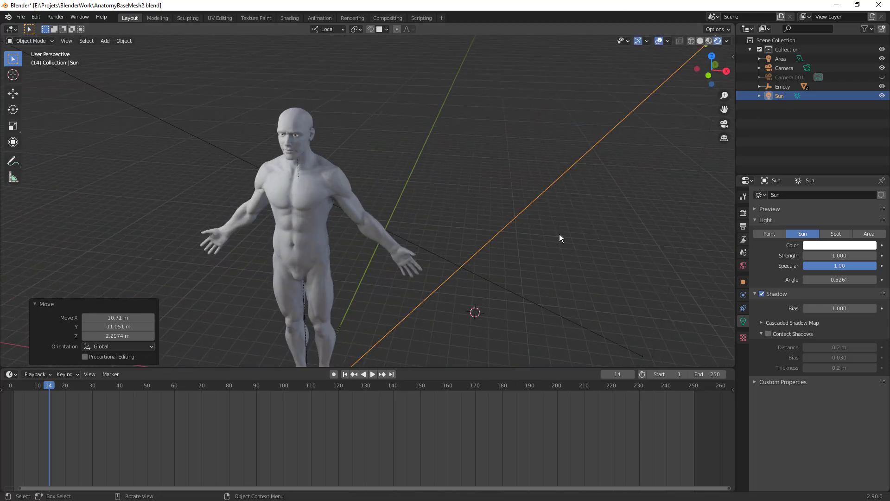
Step: Color the sun red, set strength 6.11, specular 0 and angle 0.14°, and disable its shadow
click(838, 247)
click(871, 171)
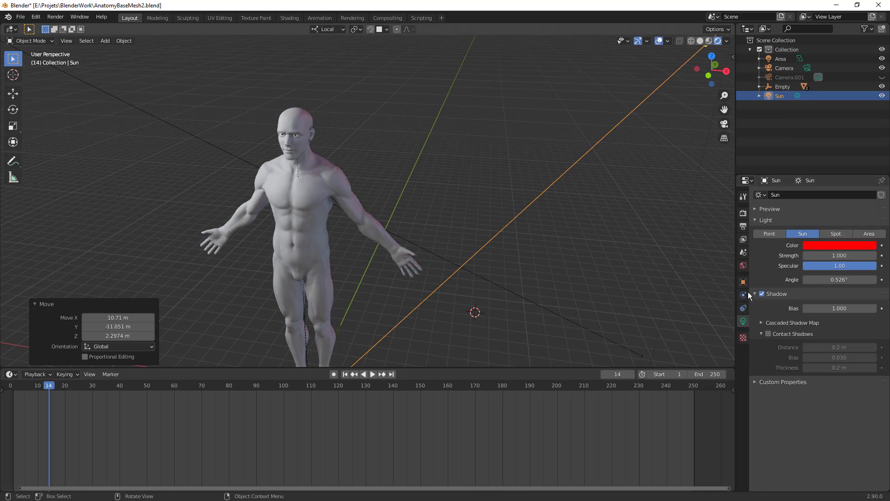
drag(824, 255, 851, 255)
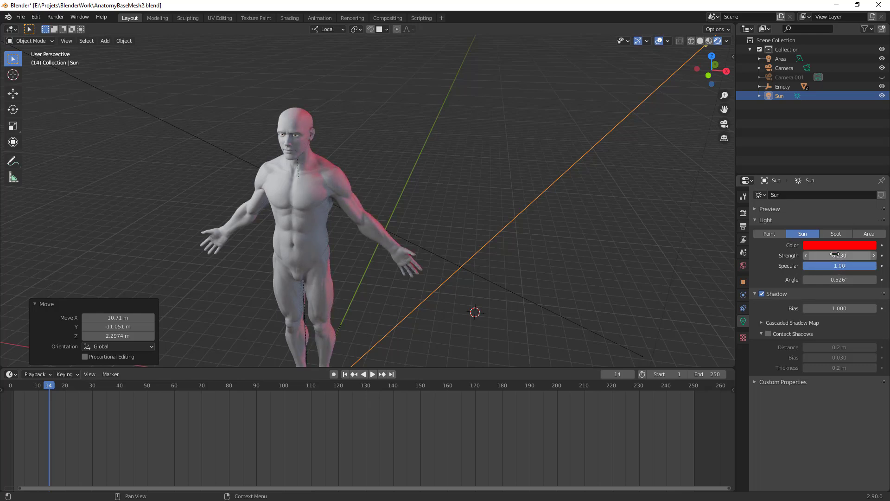
mouse_move(839, 279)
mouse_down()
mouse_move(816, 280)
mouse_move(863, 280)
mouse_move(819, 279)
mouse_move(849, 280)
mouse_move(841, 276)
mouse_up()
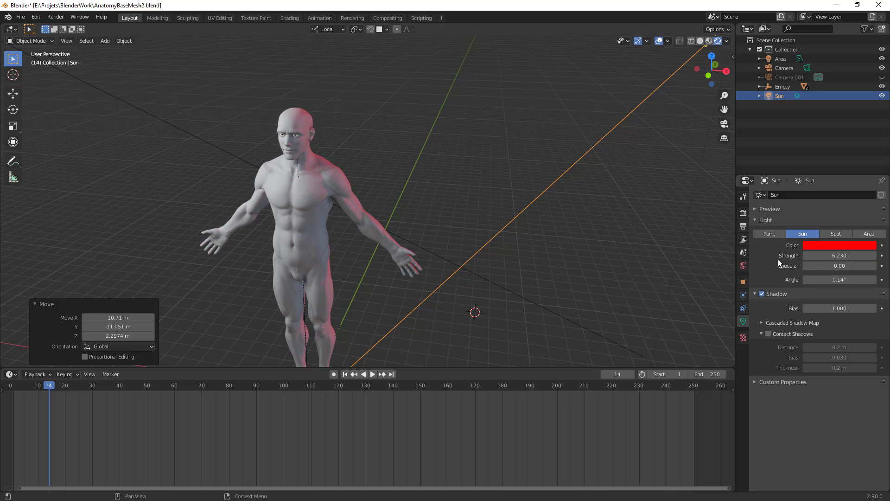
click(765, 297)
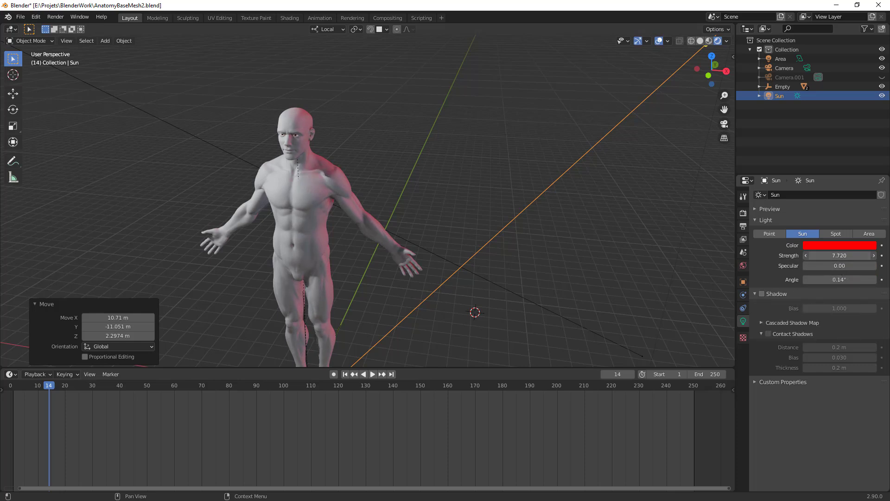
Step: Rotate the sun about -20° around the view axis, and re-aim it with a trackball rotation of about -33° and -7°
key(r)
click(569, 256)
scroll(575, 238, down, 4)
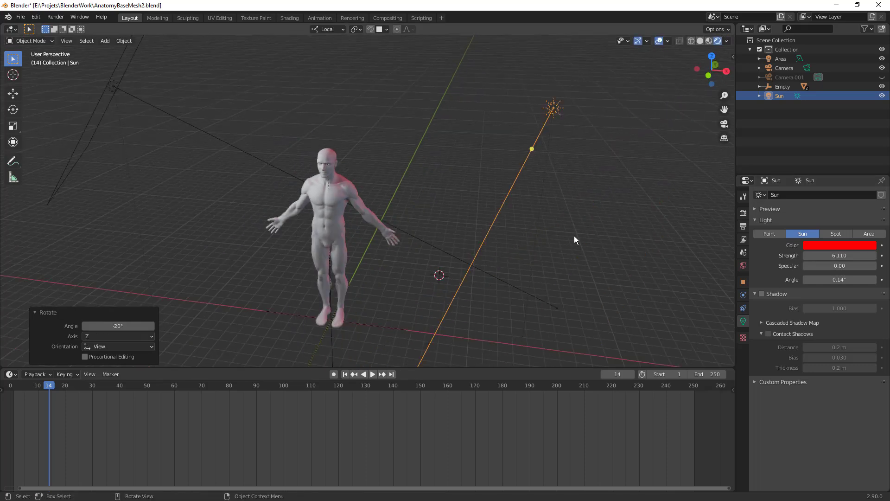
key(r)
key(r)
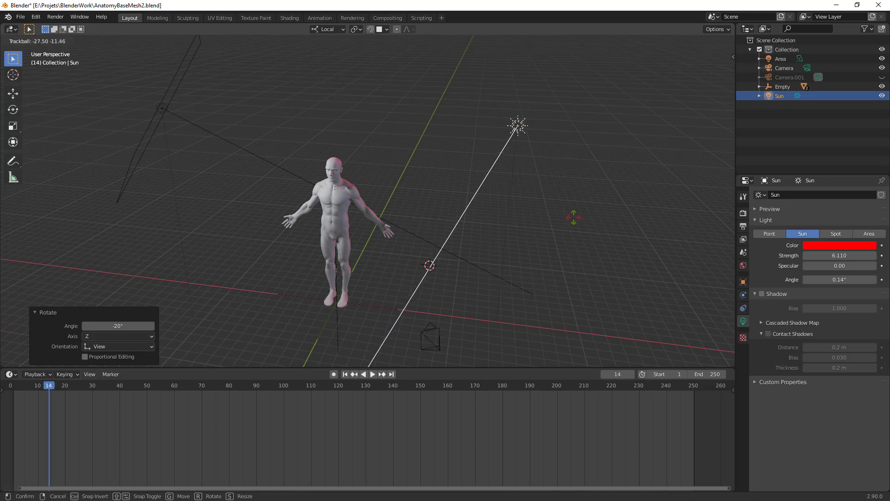
click(574, 213)
middle_drag(574, 214, 614, 202)
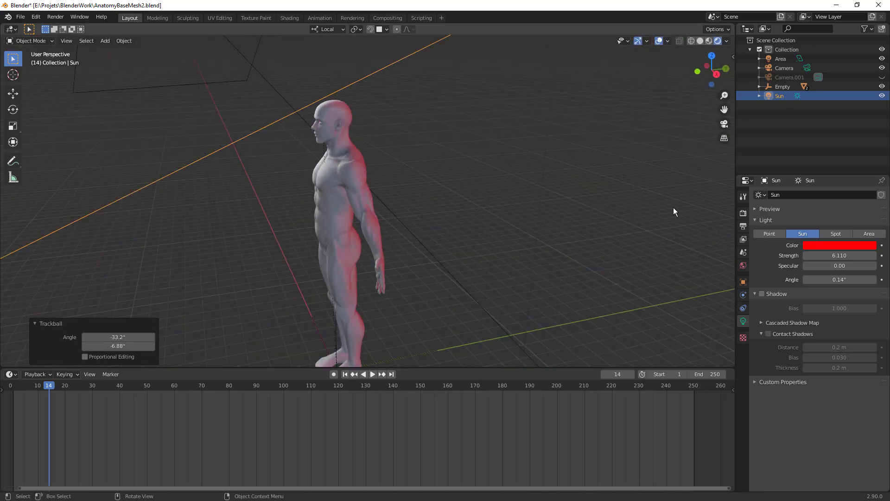
Step: Change the sun's color to a pale blue with hue 0.594, saturation 0.240 and value 1
click(827, 246)
mouse_move(818, 163)
mouse_down()
mouse_move(832, 151)
mouse_move(828, 144)
mouse_up()
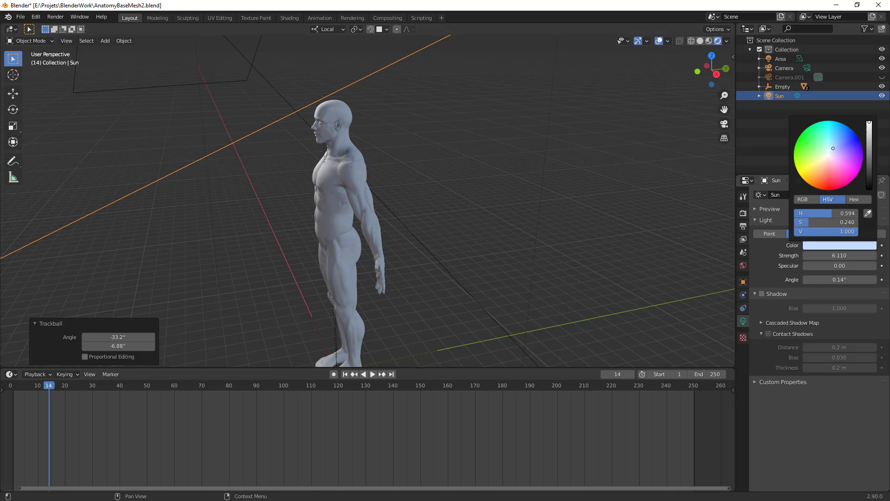
middle_drag(433, 224, 356, 270)
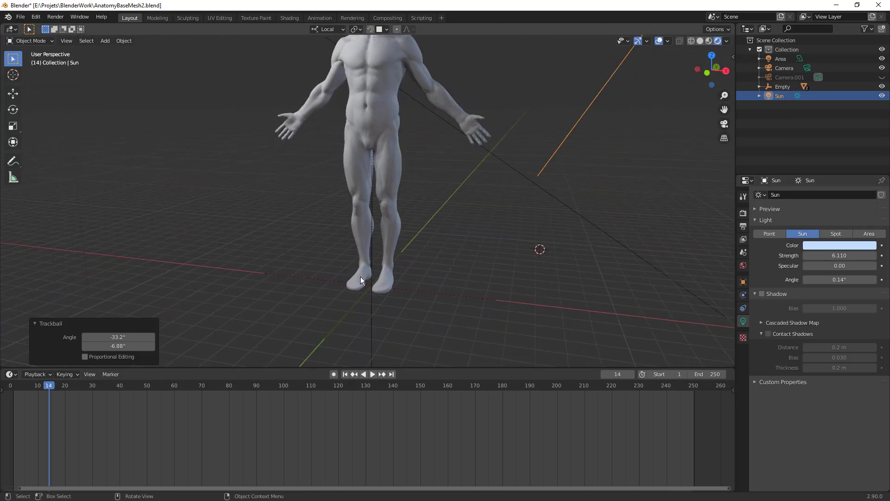
Step: Select the empty at the feet and rotate it about -187° around its local Z axis to test the lighting
click(371, 303)
middle_drag(371, 304, 414, 290)
scroll(434, 269, down, 1)
key(g)
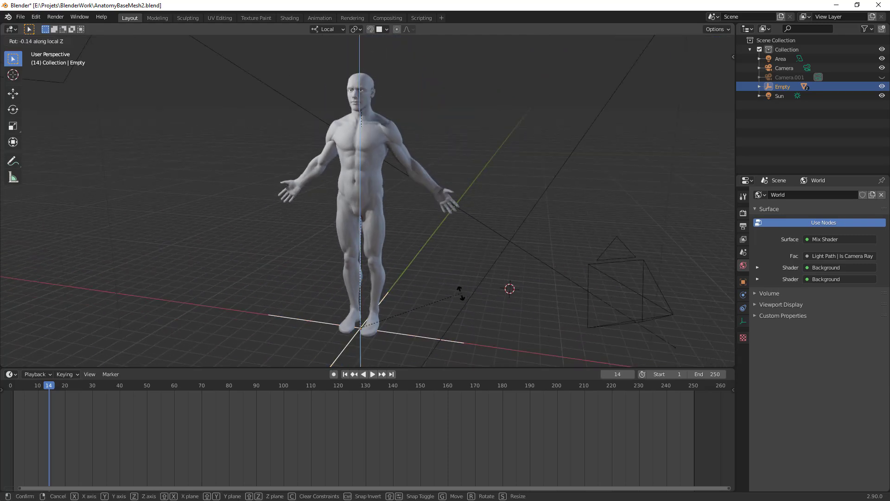
key(z)
click(310, 318)
key(r)
key(z)
click(327, 328)
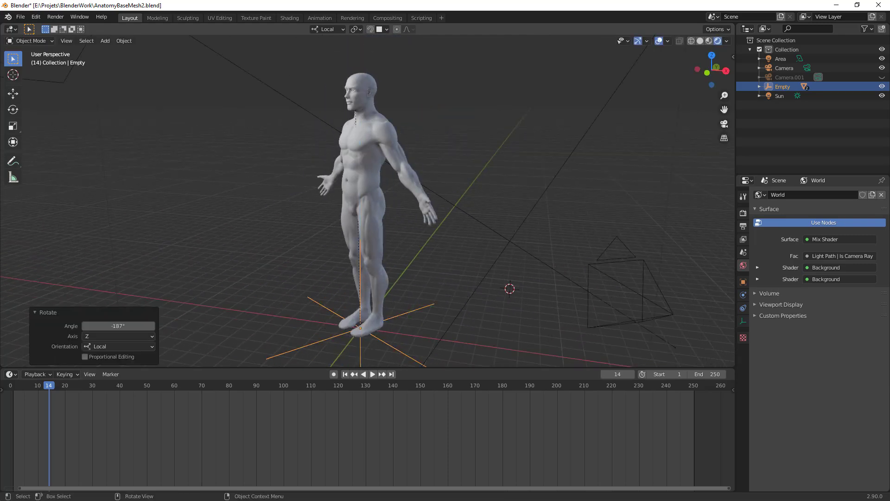
Step: Turn the empty further around local Z, including a turn of about -71°, and clear its rotation
key(r)
key(z)
click(323, 327)
key(r)
key(z)
click(374, 364)
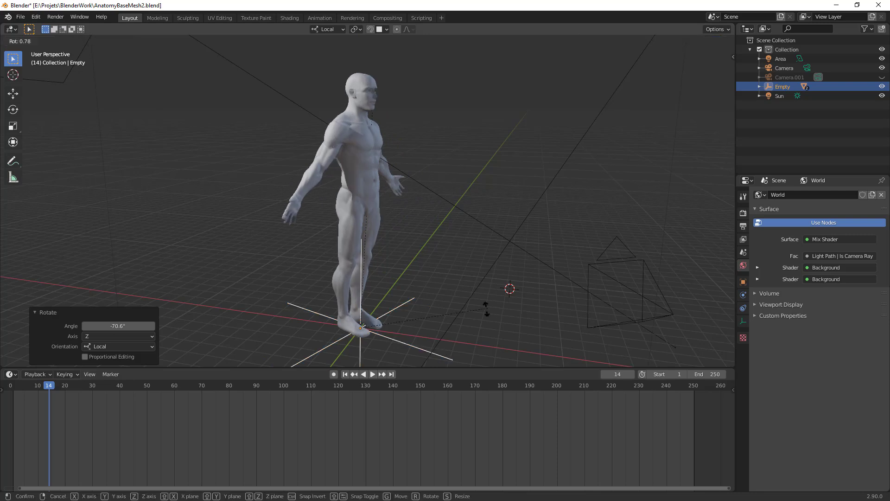
key(r)
key(z)
right_click(447, 288)
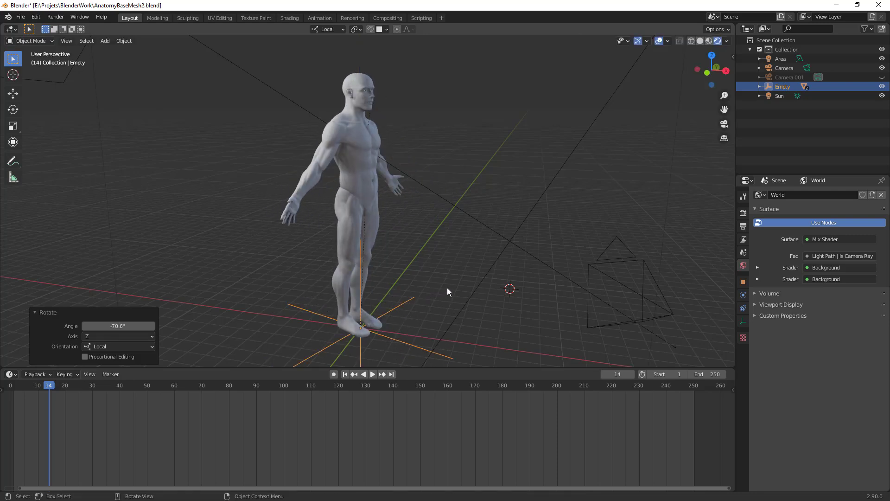
key(alt+r)
Step: Select the body mesh and examine the face, neck and shoulders up close under the new lighting
scroll(379, 180, up, 5)
click(356, 214)
scroll(355, 214, down, 4)
middle_drag(356, 213, 380, 162)
scroll(415, 215, up, 6)
middle_drag(391, 199, 407, 207)
scroll(408, 207, up, 4)
shift+middle_drag(377, 161, 386, 212)
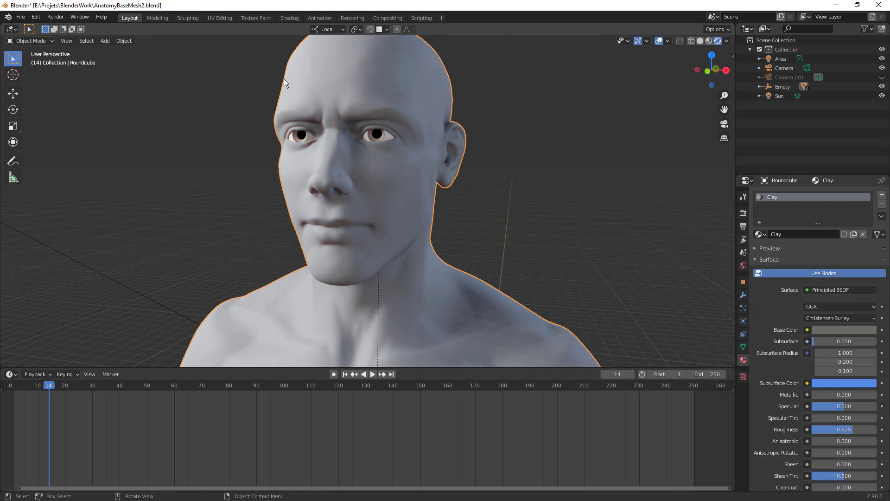
scroll(357, 137, down, 4)
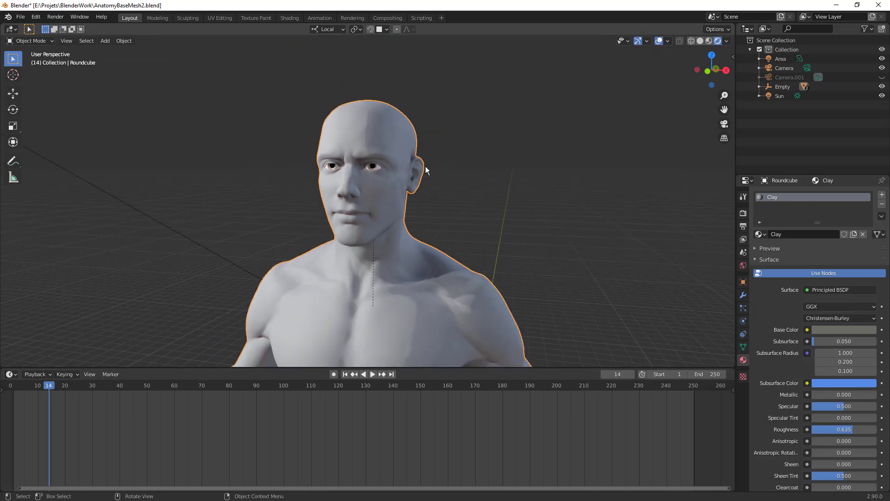
Step: Examine the abdomen, forearms, hips and legs from the side and front
scroll(367, 175, down, 5)
middle_drag(398, 238, 446, 126)
scroll(447, 125, up, 3)
shift+middle_drag(452, 279, 465, 165)
scroll(465, 165, up, 3)
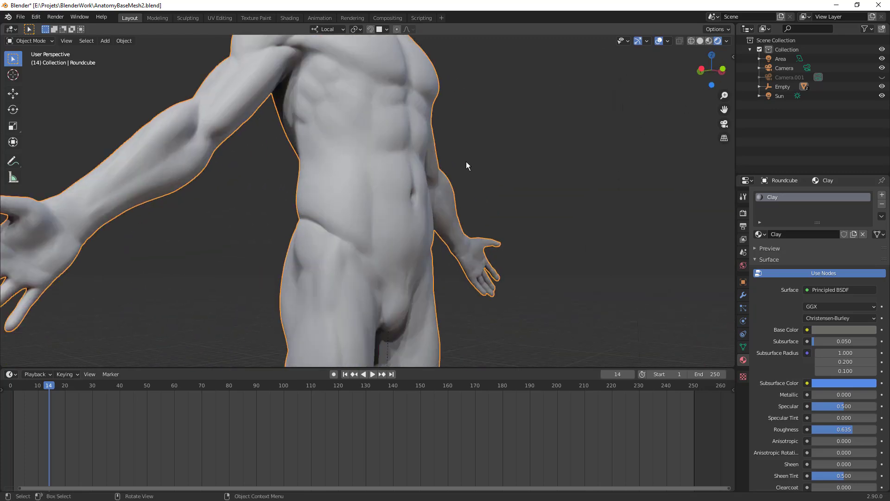
scroll(454, 197, down, 1)
middle_drag(455, 197, 346, 63)
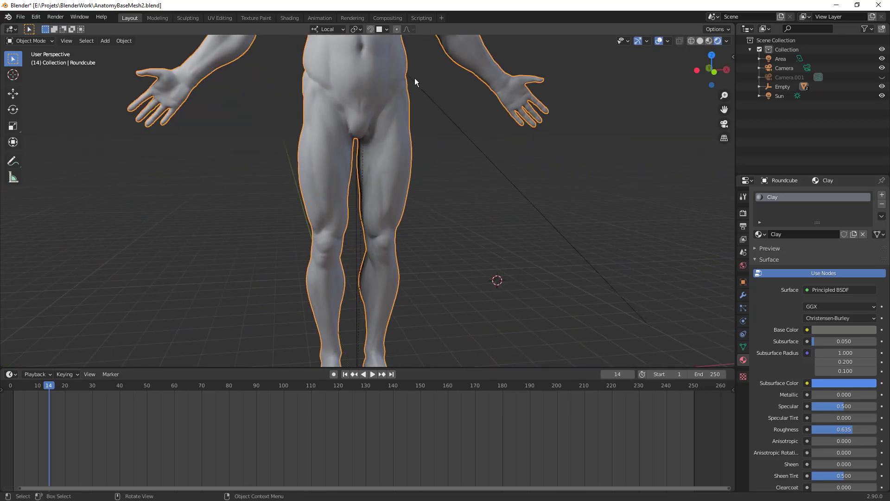
shift+middle_drag(371, 106, 378, 134)
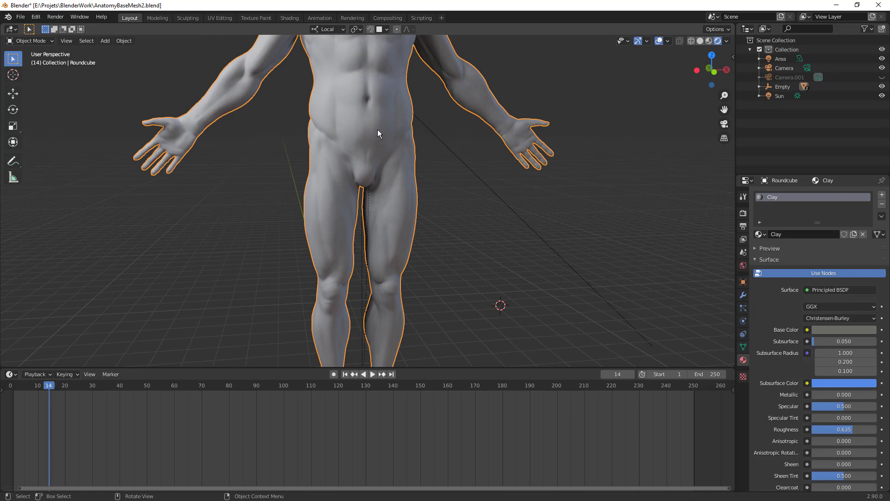
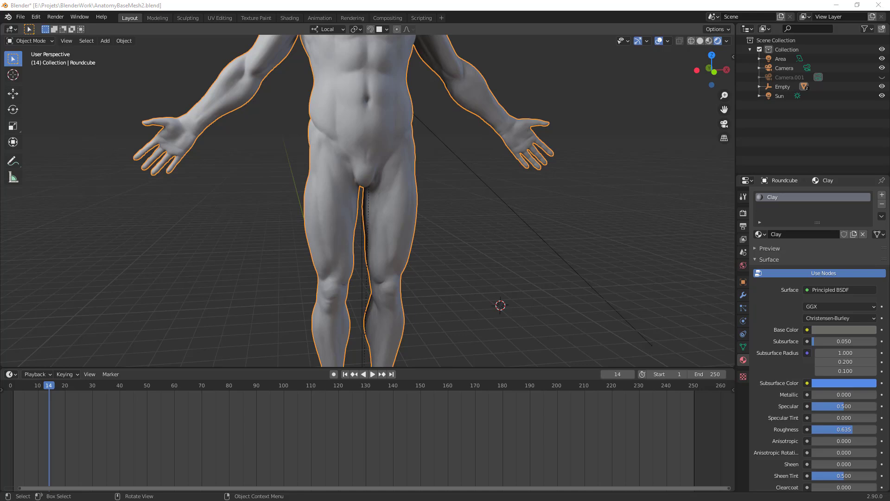
Step: Examine the chest, arms and lower legs from higher and lower front angles
middle_drag(474, 204, 441, 241)
scroll(405, 212, down, 4)
scroll(352, 266, up, 4)
scroll(419, 294, down, 4)
shift+middle_drag(420, 294, 385, 195)
middle_drag(385, 195, 344, 177)
scroll(324, 193, up, 2)
scroll(324, 193, down, 2)
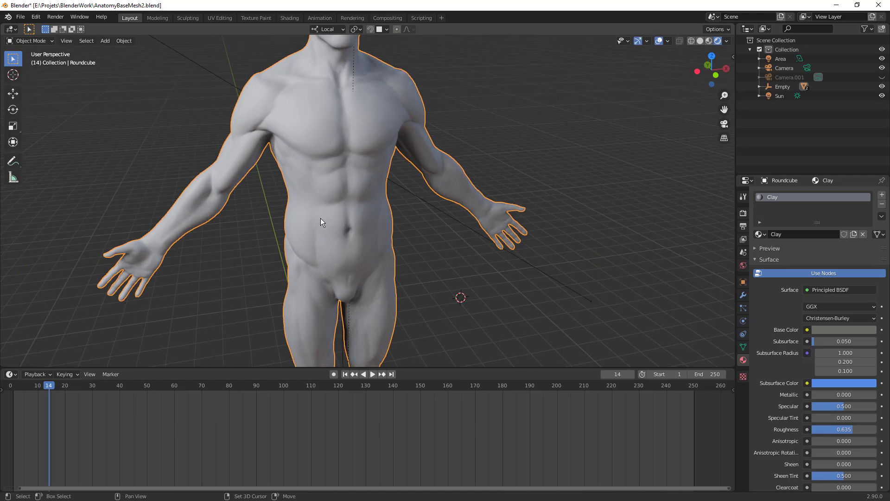
shift+middle_drag(321, 218, 502, 151)
middle_drag(378, 225, 414, 254)
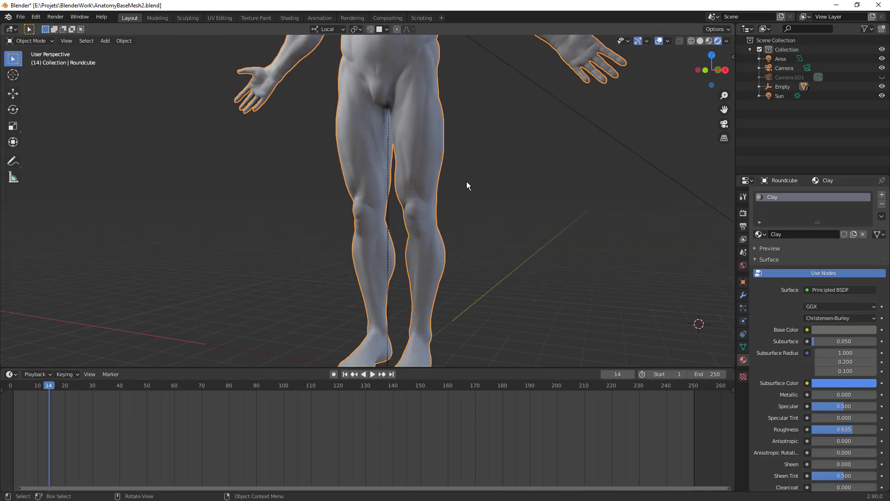
Step: Orbit around the figure to examine how the sun lights its back and the back of its legs
middle_drag(464, 160, 422, 215)
middle_drag(402, 185, 200, 163)
scroll(414, 175, up, 2)
scroll(425, 106, down, 4)
scroll(382, 204, down, 3)
middle_drag(382, 204, 340, 144)
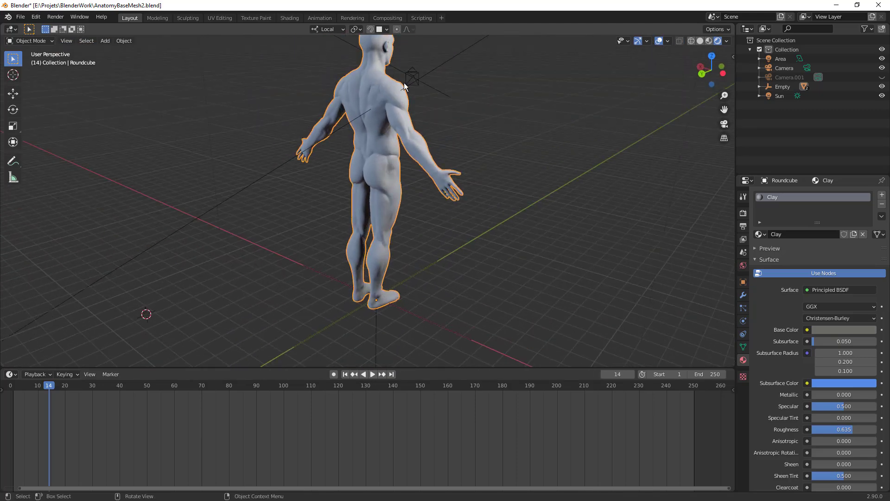
middle_drag(390, 109, 433, 183)
scroll(417, 186, down, 4)
middle_drag(355, 193, 414, 242)
scroll(414, 242, up, 4)
Step: Rotate the empty about its local Z axis by 103° and a further 47.3° to check the lighting around the figure
click(415, 241)
click(350, 277)
shift+middle_drag(368, 259, 360, 343)
key(r)
key(z)
click(323, 326)
key(r)
key(z)
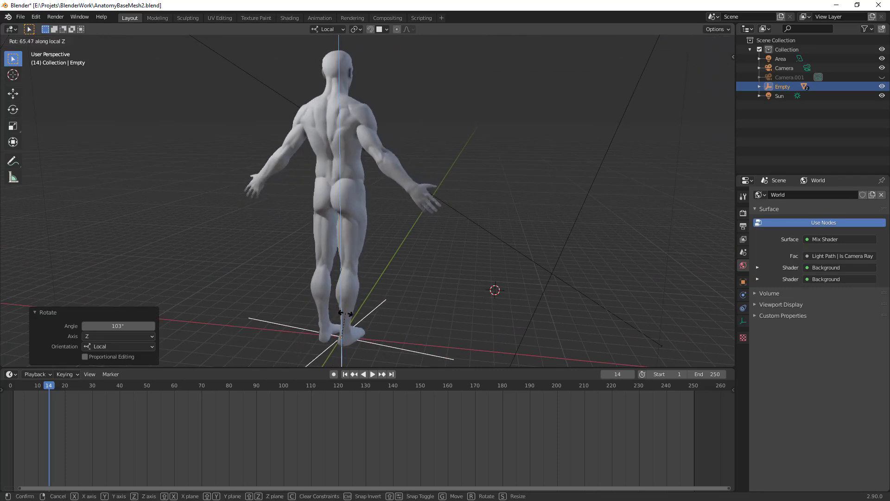
click(360, 303)
scroll(394, 235, down, 1)
middle_drag(394, 235, 395, 239)
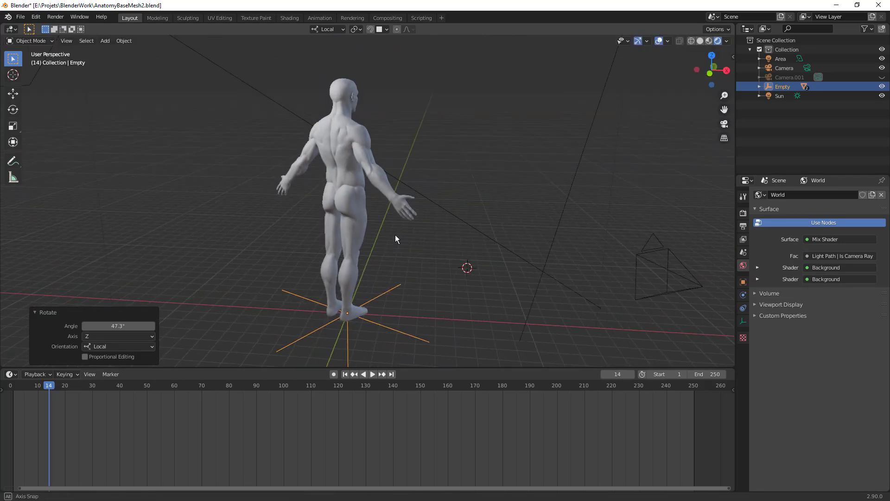
Step: Spin the empty once more about its local Z axis and clear its rotation
key(r)
key(z)
key(z)
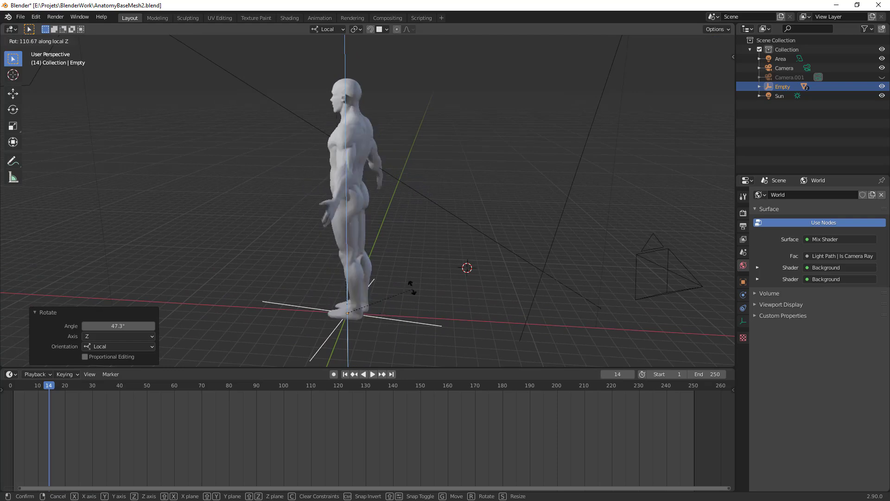
key(Return)
key(alt+r)
Step: Select the body mesh and darken its Clay material's base color to black
click(358, 191)
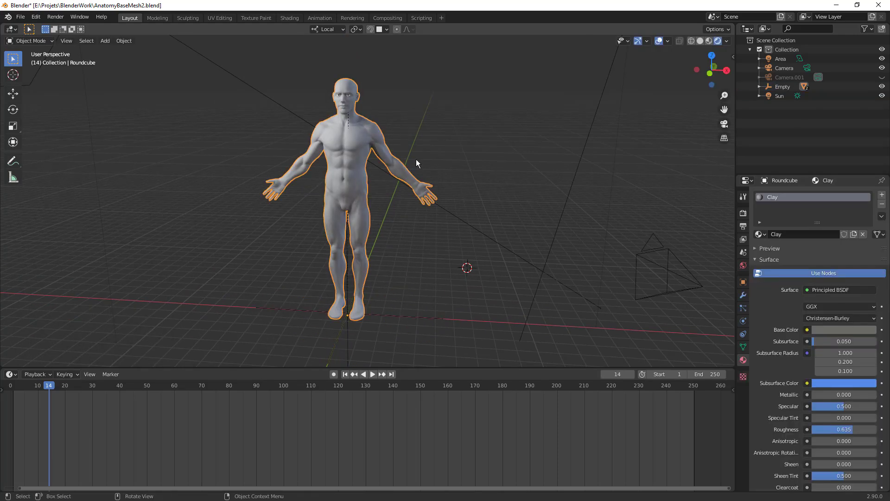
scroll(416, 162, up, 1)
click(833, 329)
drag(869, 218, 866, 266)
click(386, 337)
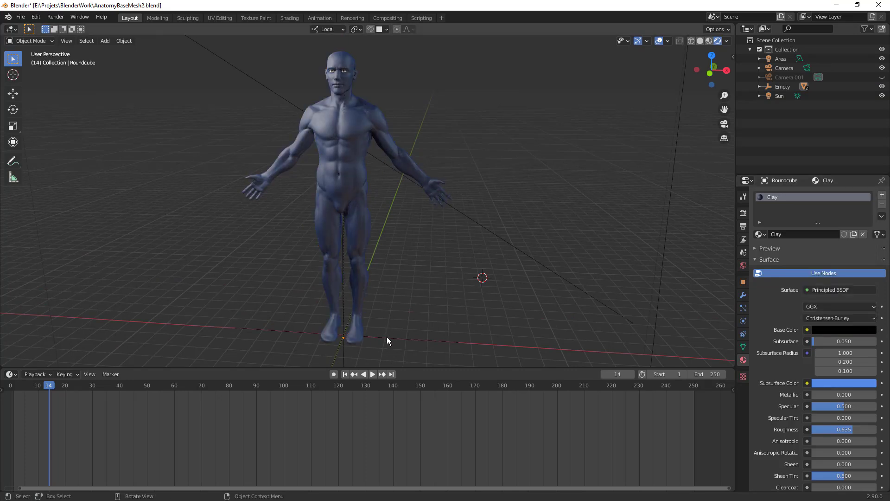
Step: Spin the empty about its local Z axis to check the blackened body from behind, and clear the rotation
click(387, 337)
key(r)
key(z)
click(345, 327)
key(r)
key(z)
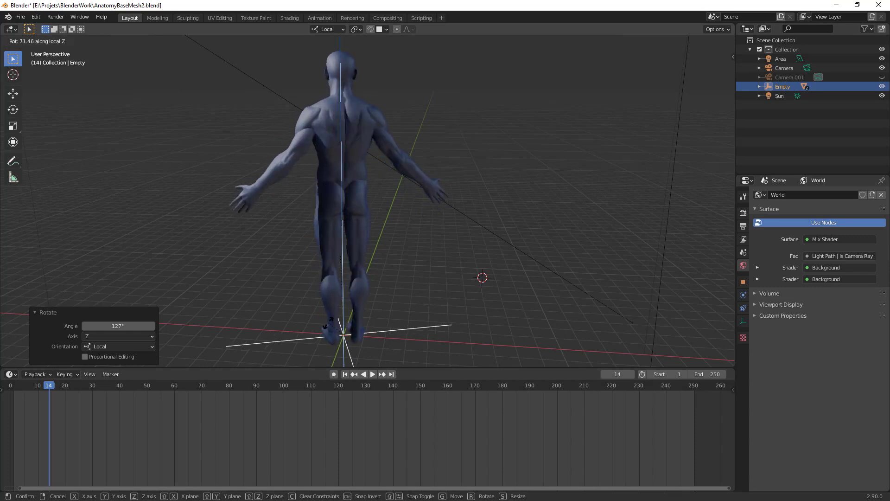
click(350, 298)
mouse_move(349, 299)
middle_down()
mouse_move(306, 304)
mouse_move(271, 291)
mouse_move(347, 286)
middle_up()
key(alt+r)
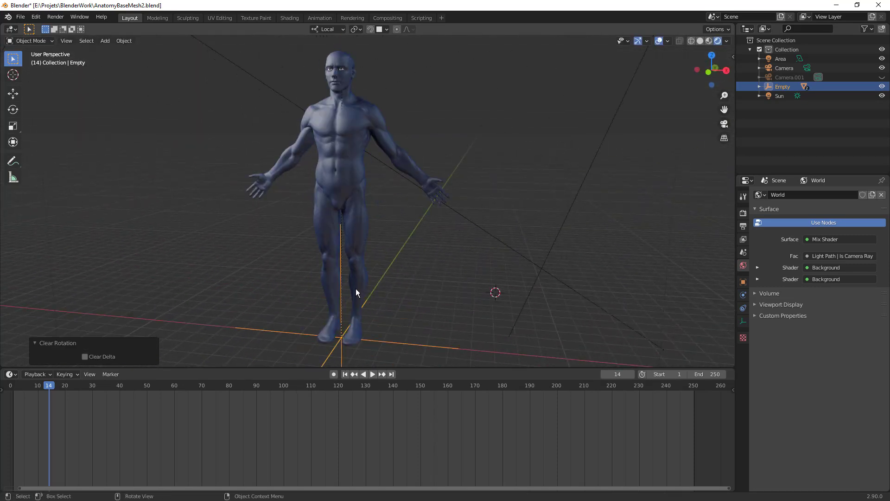
Step: Set the body's Clay material to a neutral grey base color with value 0.447 and its subsurface to 0
click(349, 243)
click(837, 328)
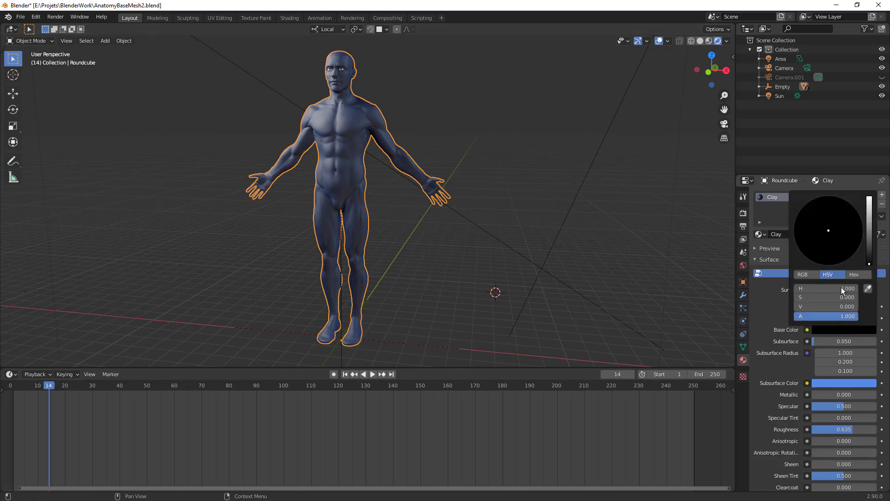
drag(869, 223, 870, 234)
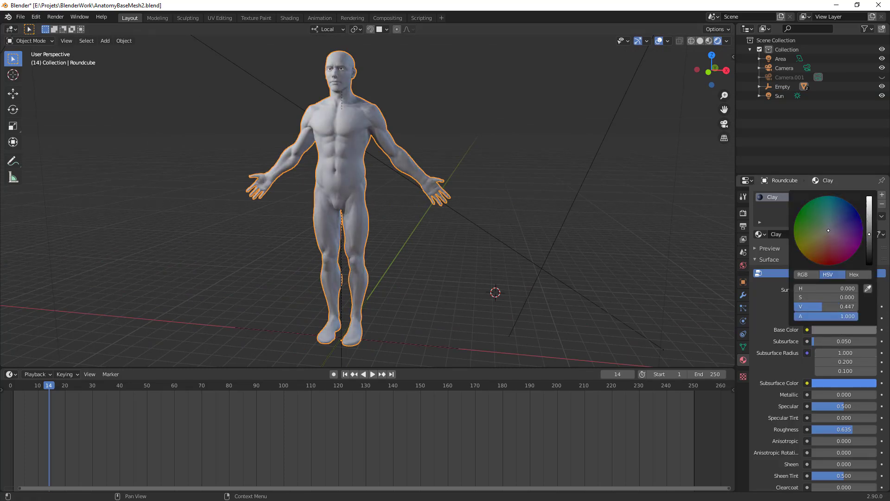
drag(816, 342, 812, 343)
Step: Lower the Clay material's roughness to 0.259 while viewing the torso up close
scroll(432, 264, up, 6)
scroll(444, 263, up, 2)
middle_drag(444, 263, 471, 234)
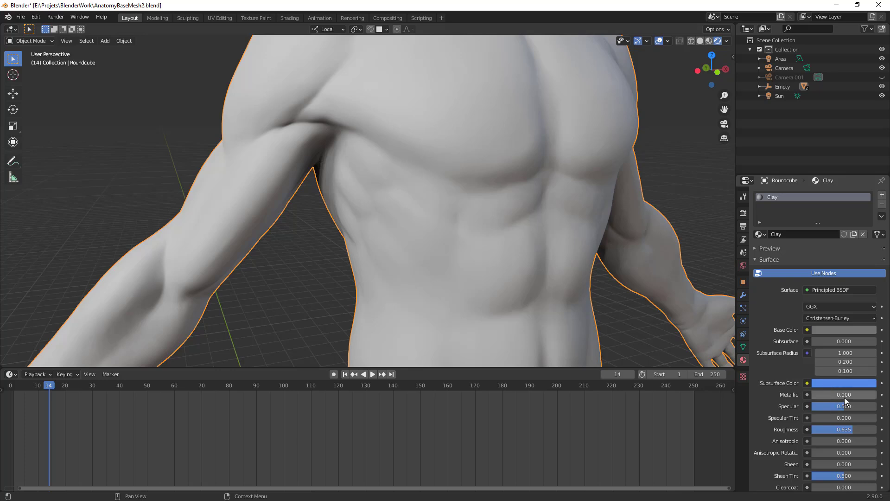
click(851, 426)
text(0.202)
key(Return)
mouse_move(825, 429)
mouse_down()
mouse_move(838, 429)
mouse_move(819, 429)
mouse_move(828, 429)
mouse_up()
Step: Deselect the body and examine the highlights on its torso and arms from the side and front
scroll(598, 306, down, 8)
key(alt+a)
alt+drag(457, 248, 383, 232)
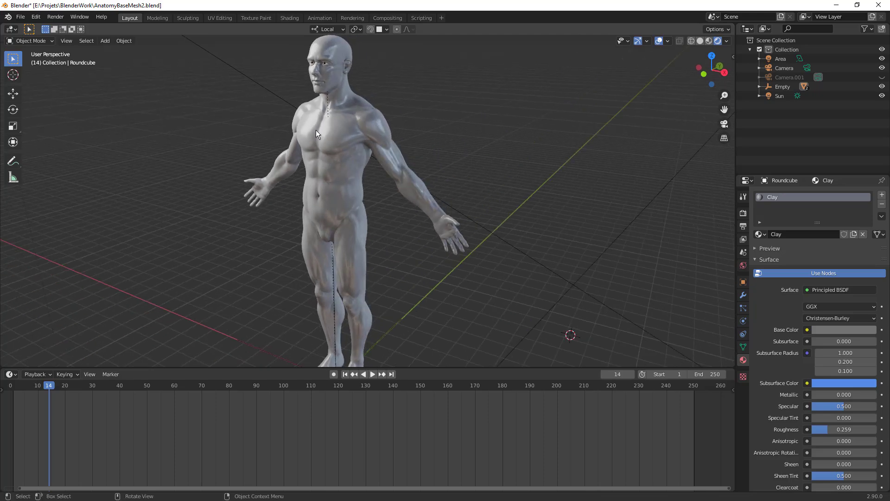
alt+drag(315, 170, 364, 169)
scroll(374, 89, up, 5)
shift+middle_drag(399, 115, 449, 151)
scroll(396, 173, up, 1)
Step: Select the body again and raise its Clay material's roughness to 0.543
click(396, 177)
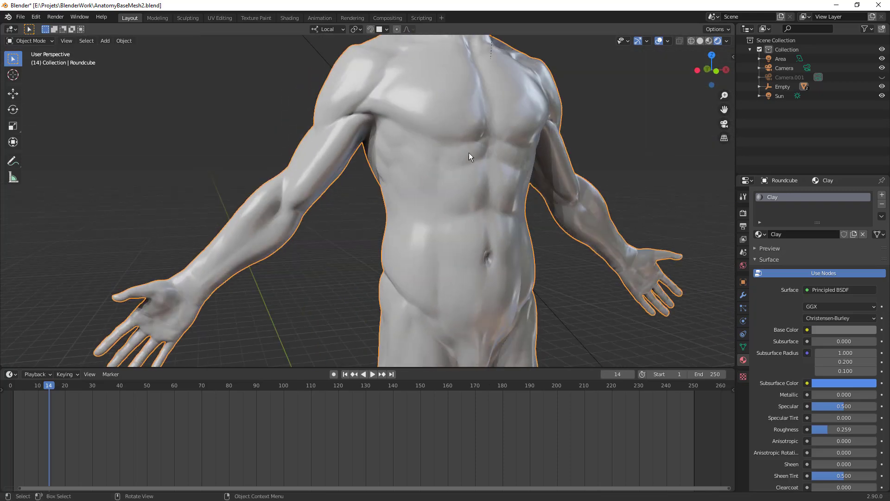
scroll(449, 151, up, 2)
alt+drag(635, 276, 724, 291)
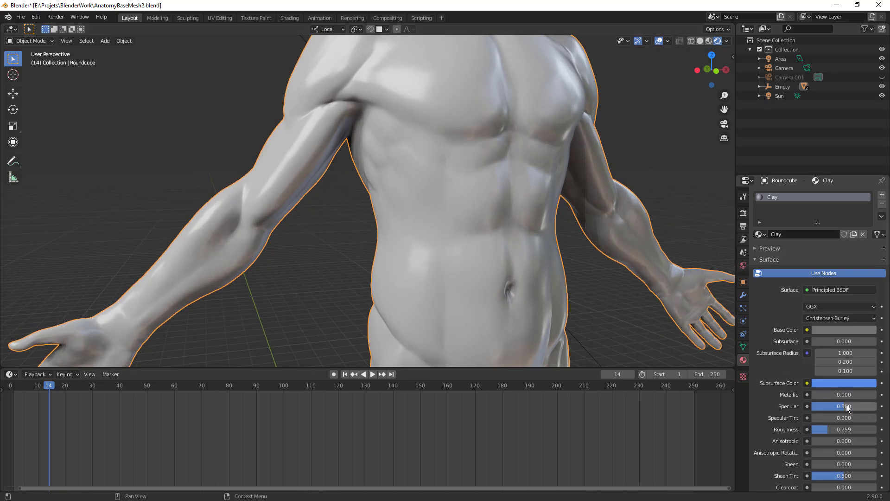
drag(834, 429, 848, 429)
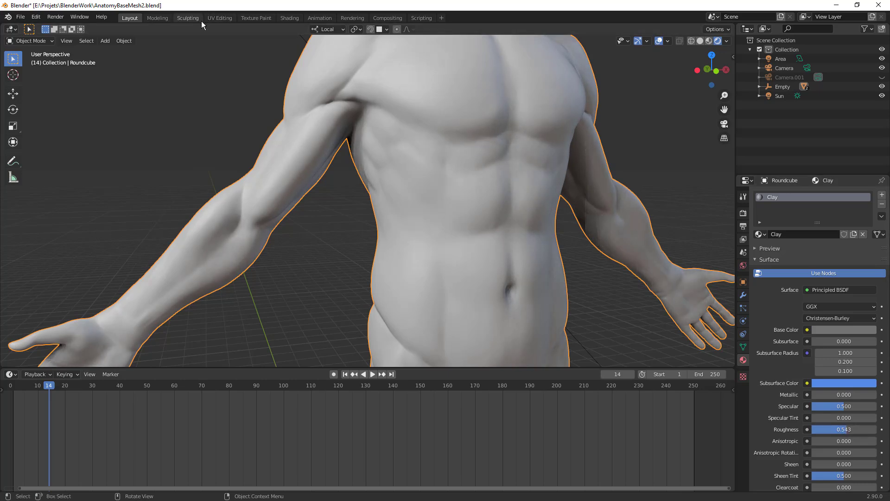
Step: Switch to the Shading workspace and display the whole World node tree
click(280, 18)
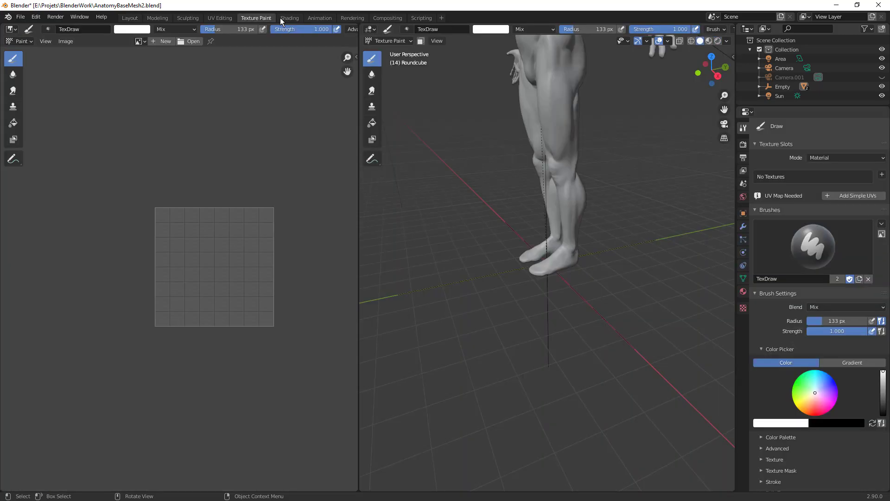
click(181, 209)
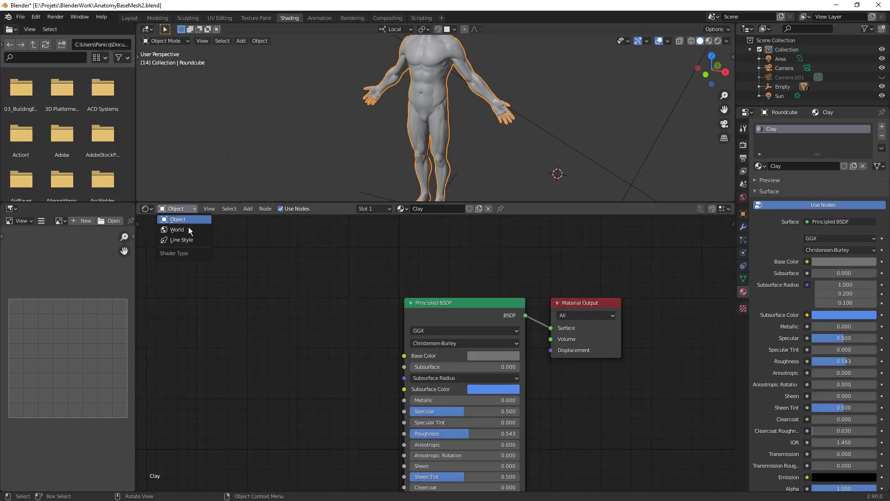
click(188, 222)
key(Home)
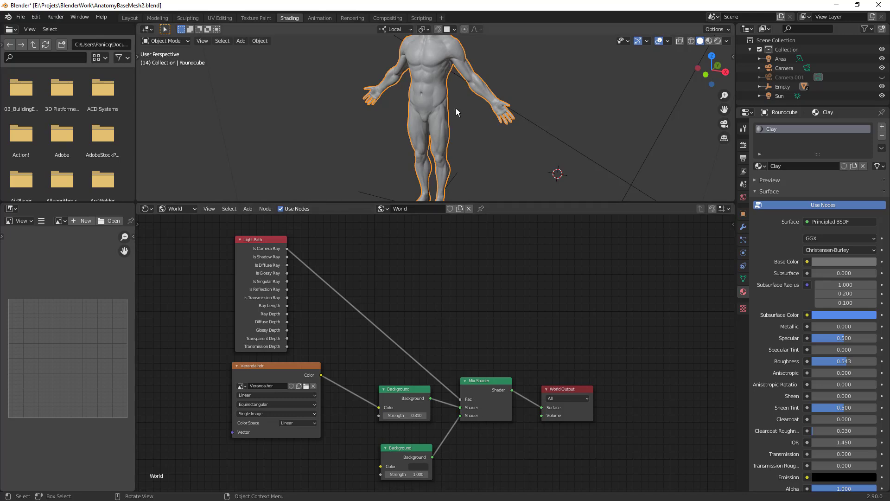
scroll(457, 110, up, 3)
middle_drag(457, 110, 506, 105)
Step: Tidy the World nodes by moving the Veranda.hdr texture and the two Background nodes into a neater arrangement
mouse_move(274, 369)
mouse_down()
mouse_move(275, 400)
mouse_move(278, 380)
mouse_up()
drag(420, 394, 412, 390)
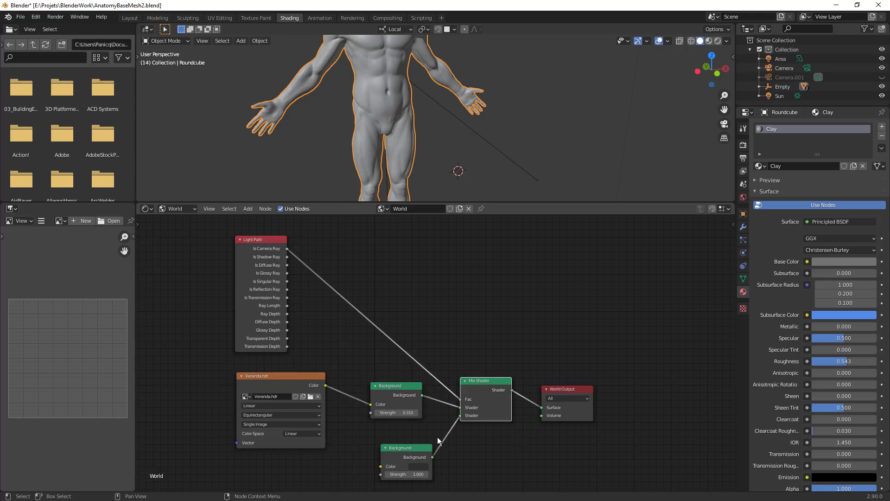
drag(410, 448, 404, 443)
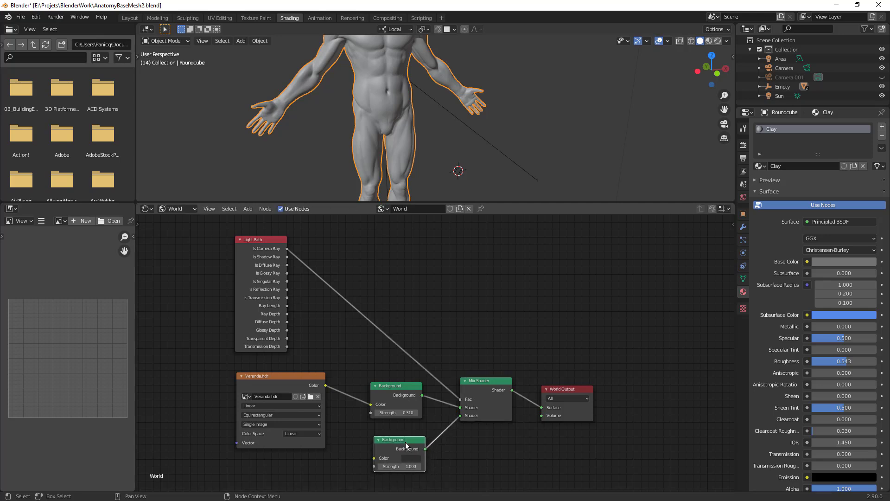
middle_drag(405, 444, 408, 382)
scroll(408, 385, up, 4)
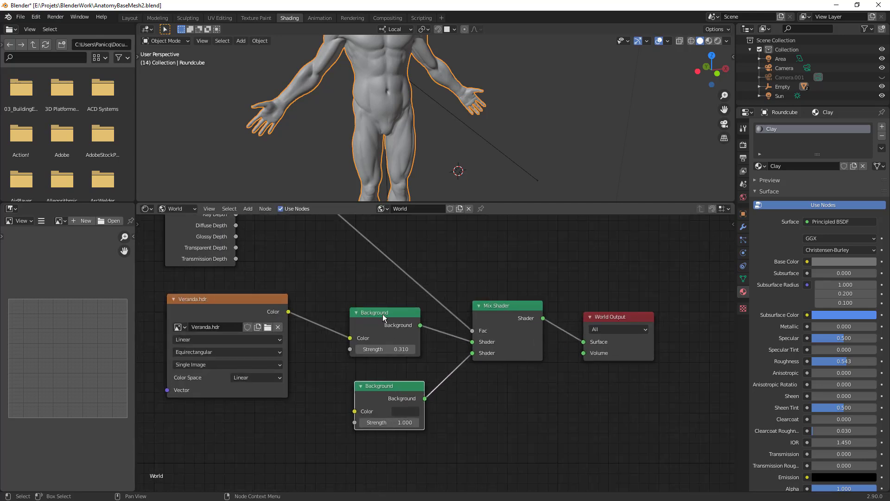
middle_drag(382, 312, 391, 337)
scroll(391, 338, down, 1)
scroll(501, 102, down, 1)
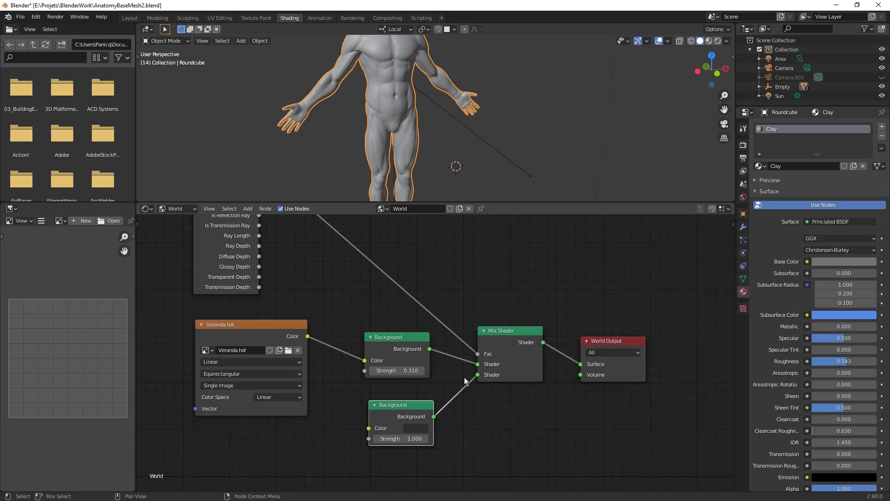
Step: Connect the Veranda.hdr Background node straight to the World Output surface and check the backdrop in the Layout workspace
drag(479, 365, 422, 356)
drag(565, 359, 581, 365)
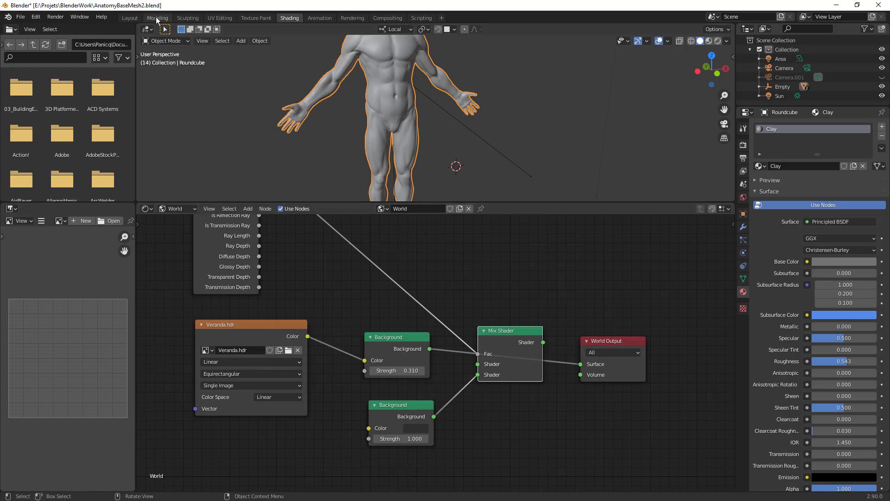
click(130, 18)
scroll(546, 235, down, 5)
middle_drag(546, 234, 464, 246)
scroll(501, 251, up, 5)
scroll(463, 246, down, 3)
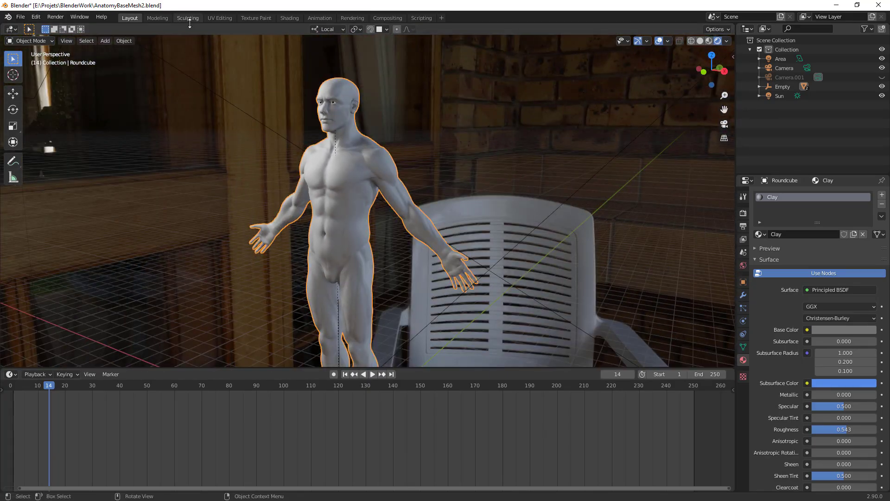
Step: In the Shading workspace, reconnect the HDR Background to the Mix Shader and the Mix Shader to the World Output surface
click(291, 17)
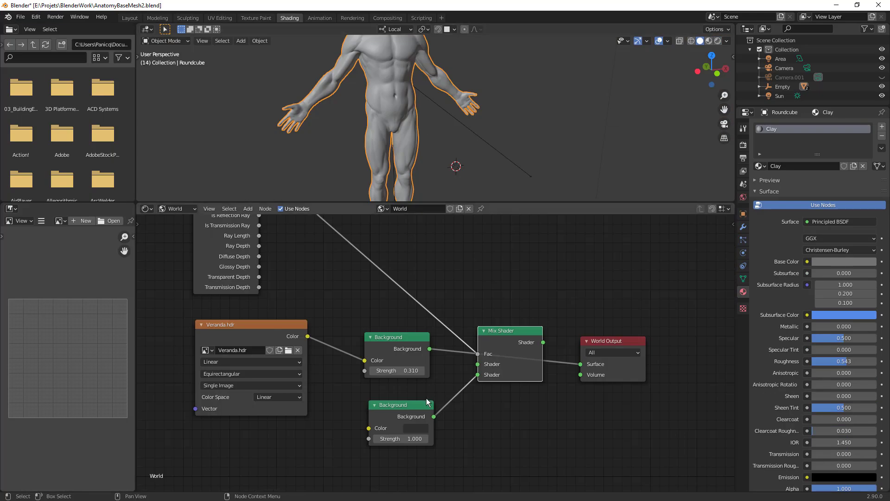
drag(581, 361, 479, 365)
click(291, 330)
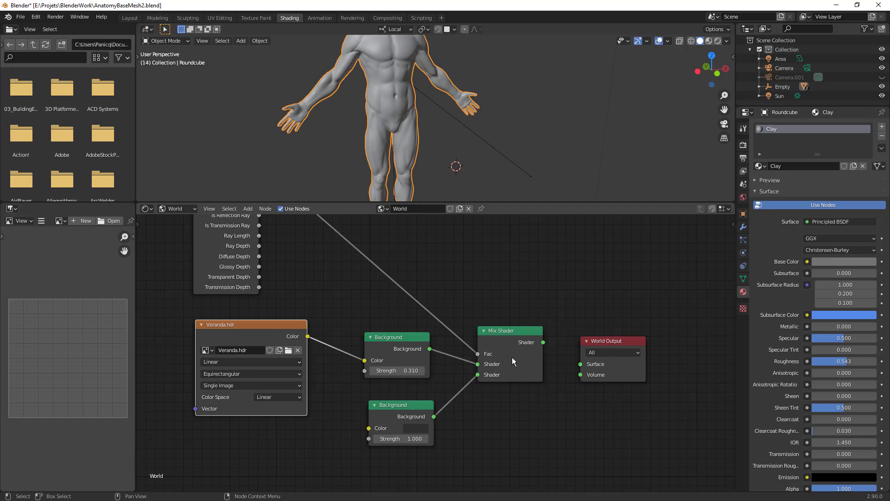
drag(543, 343, 605, 340)
Step: Shift the Light Path node slightly aside above the HDR texture and open the second Background node's color
middle_drag(397, 285, 437, 334)
scroll(437, 333, down, 2)
middle_drag(282, 266, 258, 273)
drag(265, 249, 254, 248)
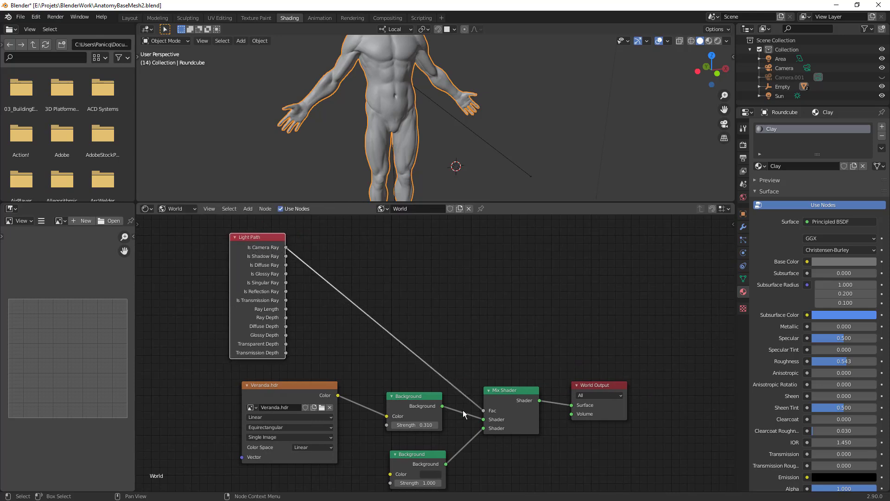
click(423, 475)
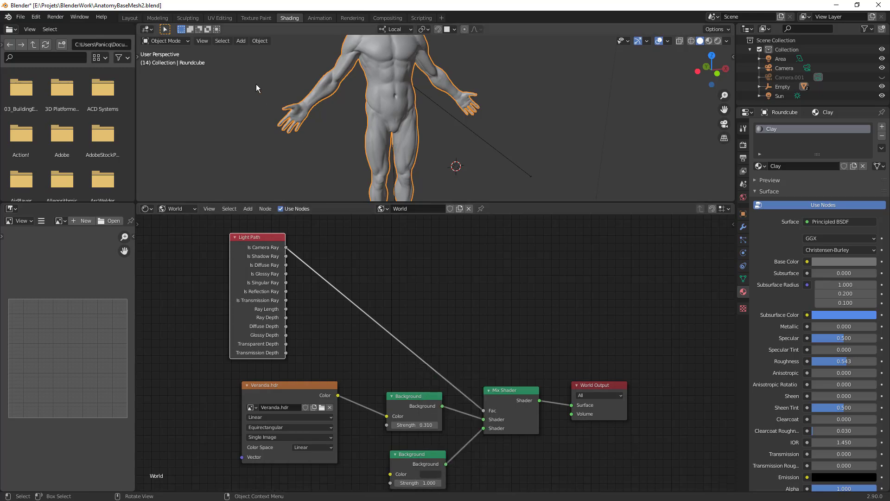
Step: Return to the Layout workspace, deselect the body and examine its head, chest and arms up close
click(129, 18)
mouse_move(418, 218)
middle_down()
mouse_move(345, 221)
mouse_move(414, 216)
middle_up()
click(415, 216)
middle_drag(348, 160, 474, 219)
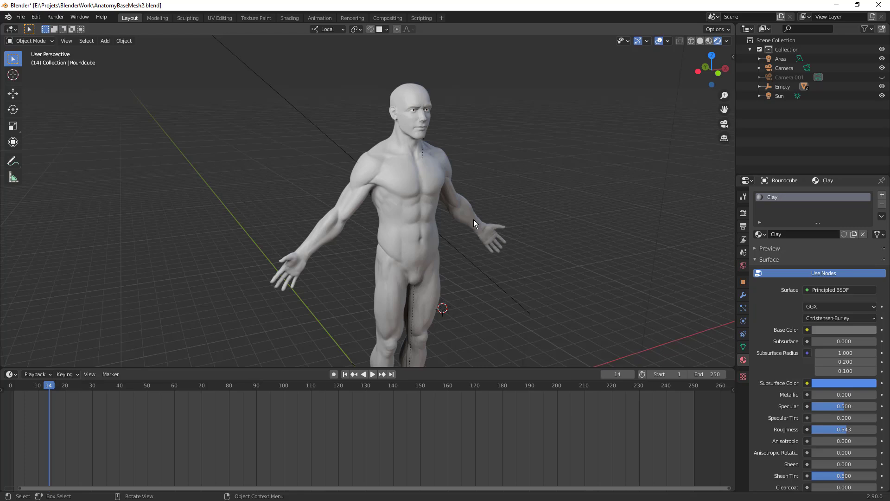
scroll(390, 171, up, 2)
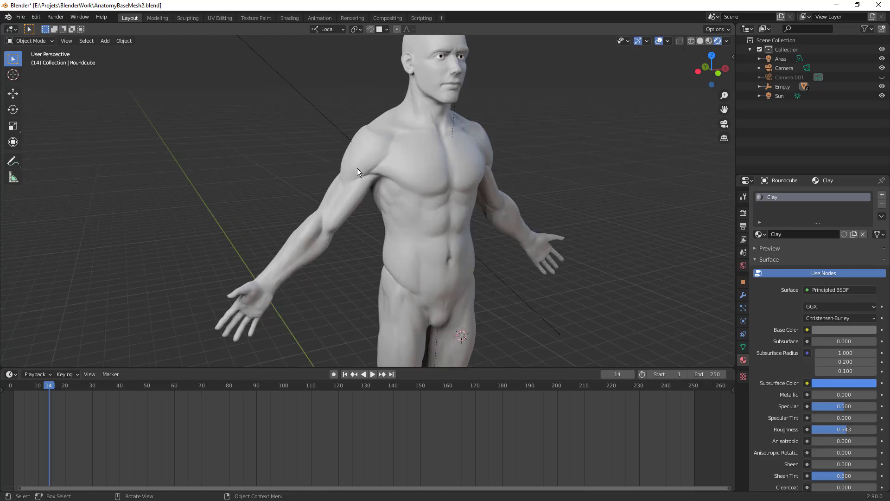
scroll(357, 168, up, 4)
shift+middle_drag(521, 128, 440, 289)
scroll(440, 271, down, 2)
scroll(408, 186, up, 4)
scroll(413, 167, down, 3)
scroll(416, 163, up, 1)
Step: Examine the legs and the full figure from the side and front
middle_drag(408, 158, 394, 148)
scroll(393, 149, down, 5)
shift+middle_drag(388, 276, 388, 119)
shift+middle_drag(392, 254, 575, 185)
scroll(383, 121, down, 4)
shift+middle_drag(399, 121, 423, 226)
middle_drag(501, 218, 277, 210)
scroll(311, 193, up, 3)
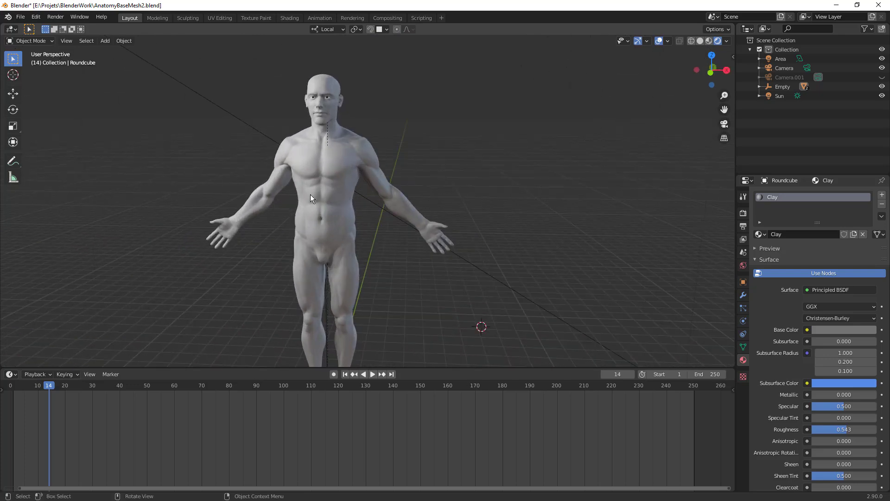
scroll(328, 158, down, 3)
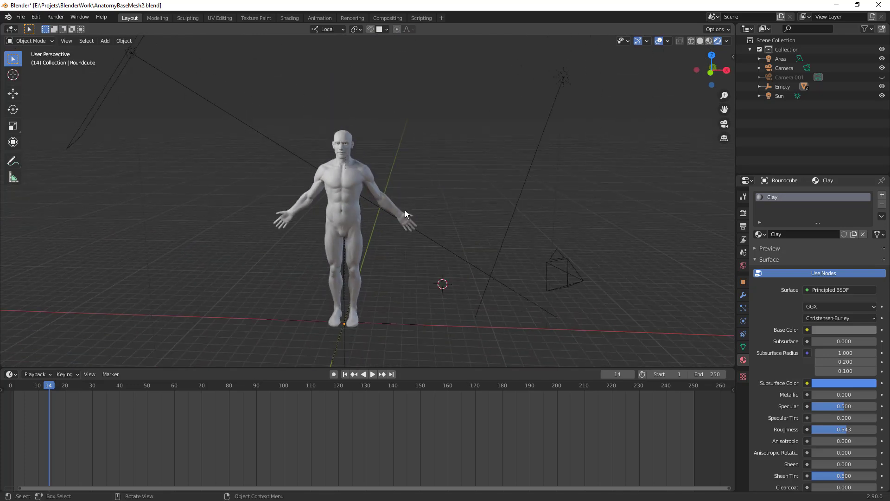
Step: Select the area light, the sun and the empty together, hide them and bring them back into view
click(491, 258)
shift+click(460, 257)
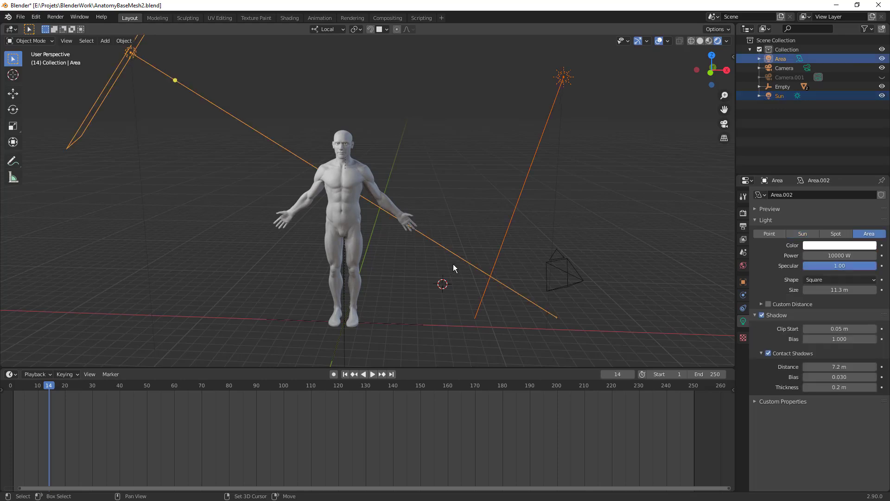
shift+click(396, 327)
key(h)
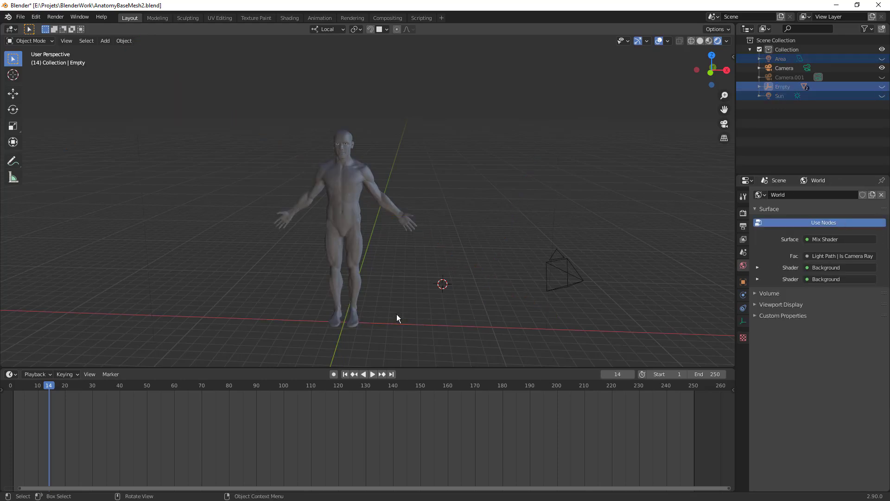
key(alt+h)
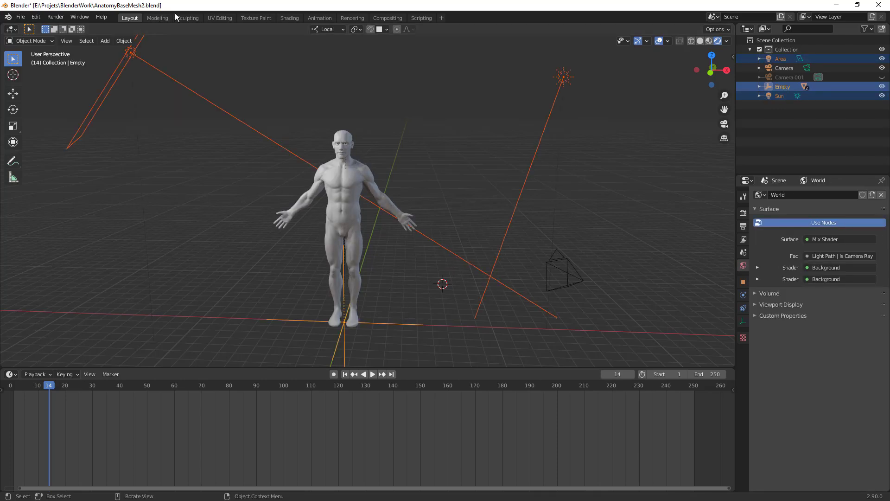
Step: Switch to the Sculpting workspace and hide the selected area light, sun and empty
click(187, 18)
key(h)
middle_drag(483, 232, 373, 217)
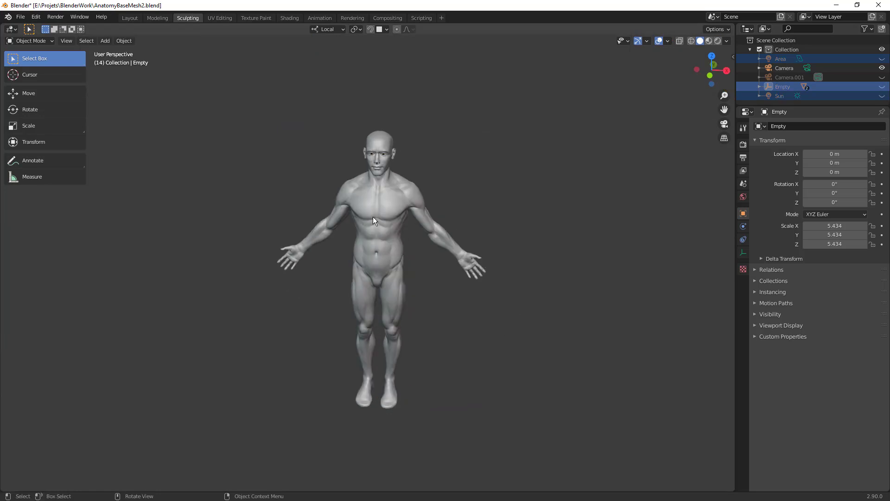
Step: Select the body and switch the viewport to the beige clay matcap, checking the torso from different angles
scroll(372, 223, up, 2)
click(372, 232)
click(727, 41)
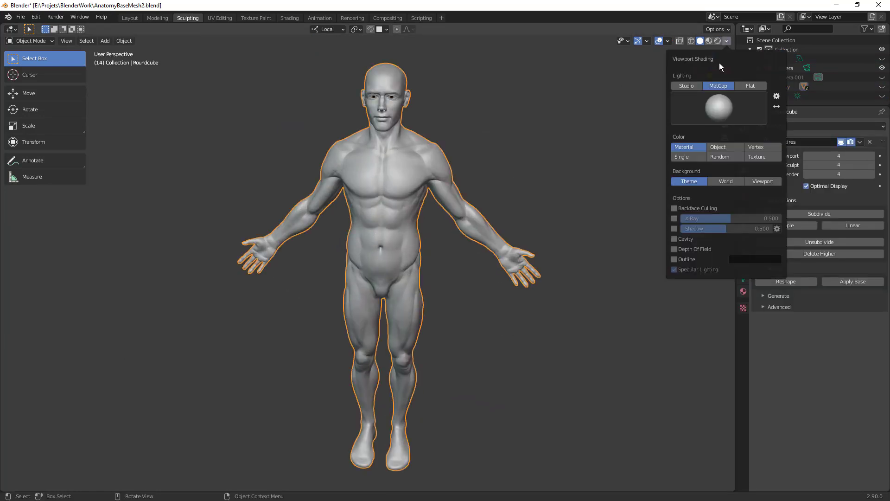
click(719, 109)
click(602, 141)
middle_drag(591, 147, 395, 251)
click(395, 250)
middle_drag(591, 235, 452, 214)
middle_drag(558, 213, 602, 157)
Step: Try the red, dark brown and glossy off-white matcaps on the body
click(726, 40)
click(725, 121)
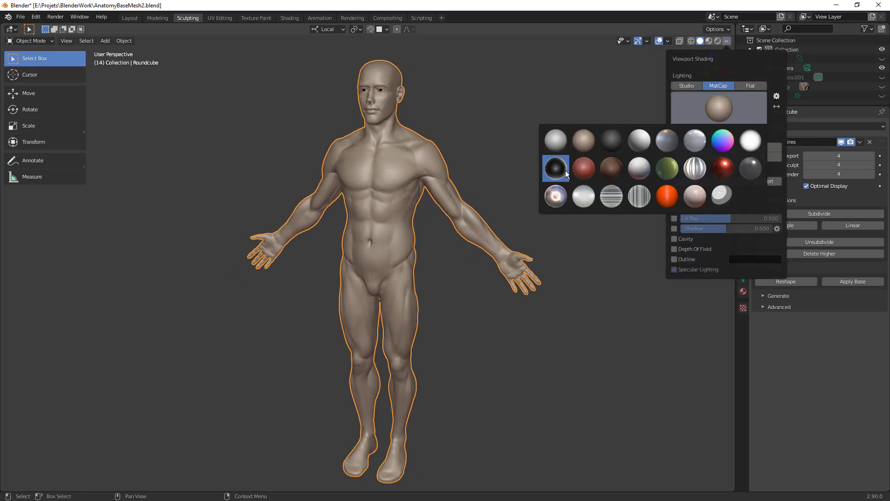
click(592, 172)
click(714, 107)
click(611, 168)
click(720, 109)
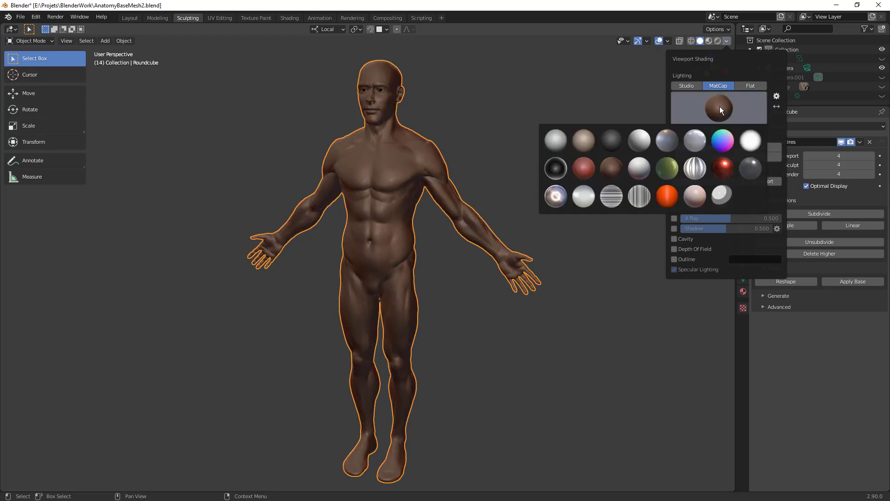
click(648, 178)
Step: Apply the plain grey matcap to the viewport and switch the body to Sculpt Mode
click(737, 120)
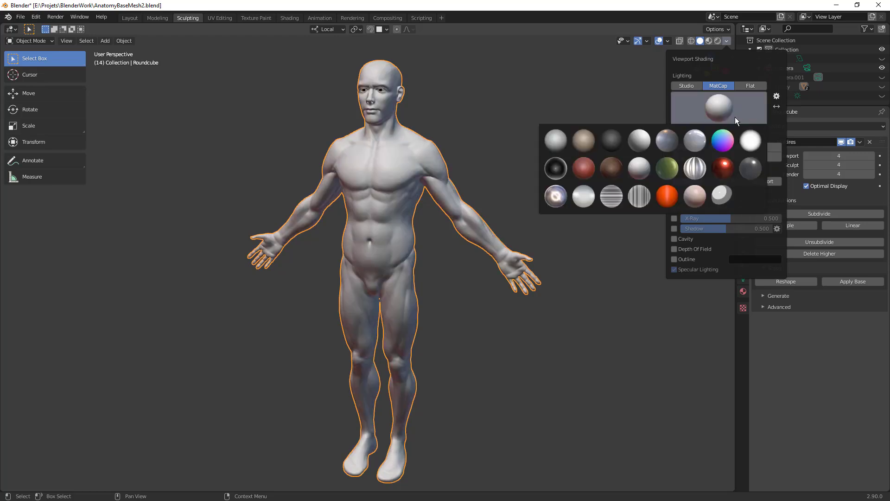
click(555, 152)
middle_drag(419, 252, 469, 258)
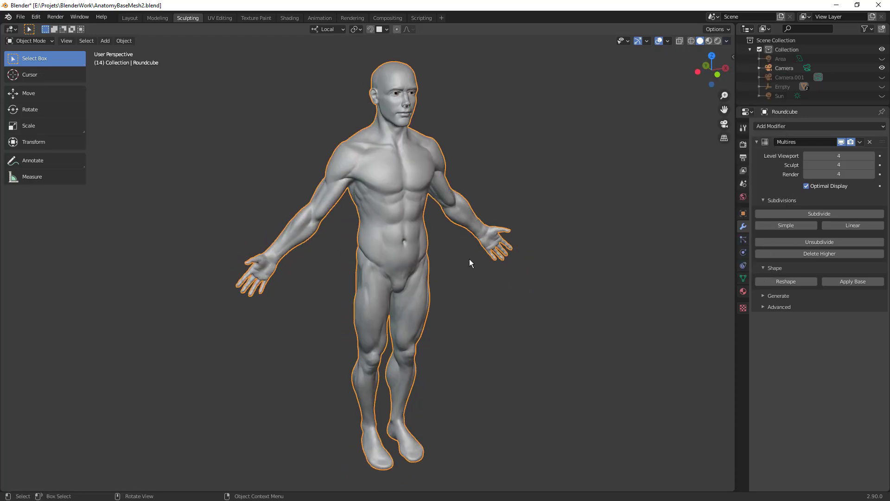
middle_drag(444, 318, 421, 263)
key(ctrl+Tab)
click(421, 353)
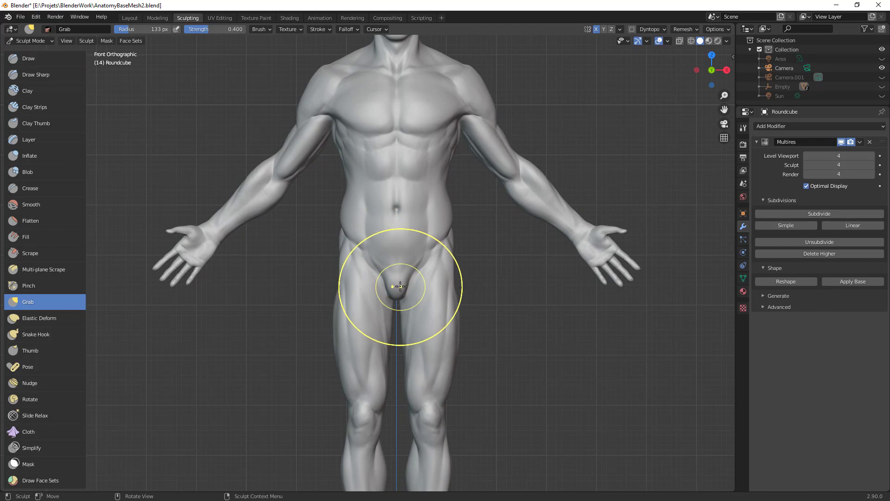
Step: Reshape the groin and its edges from the front with the Grab brush at 68 px, reducing the radius to 55 px
key(f)
click(441, 298)
scroll(401, 273, up, 1)
drag(402, 273, 408, 306)
drag(415, 302, 419, 277)
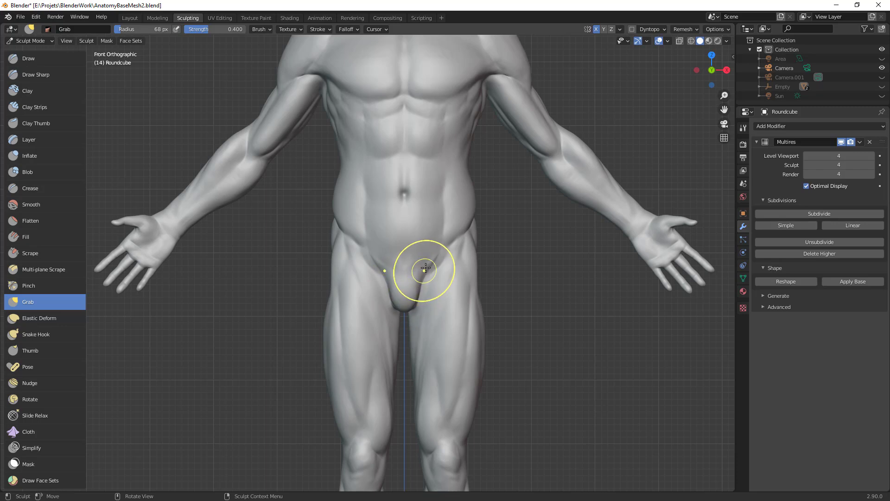
key(bracketleft)
key(bracketleft)
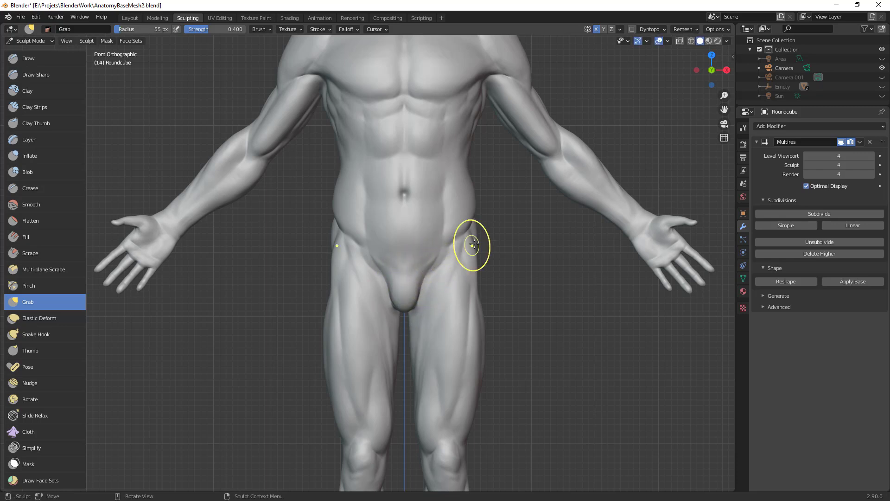
Step: Deepen the fold between the hip and the lower abdomen with the Crease brush at a 73 px radius
key(shift+c)
mouse_move(467, 238)
middle_down()
mouse_move(449, 259)
mouse_move(432, 255)
middle_up()
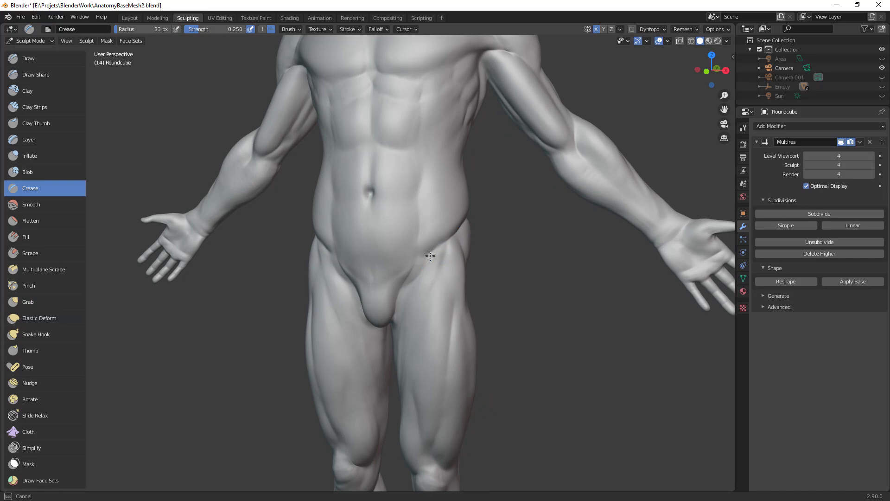
key(bracketright)
key(bracketright)
key(bracketright)
key(bracketright)
key(bracketright)
key(bracketright)
key(bracketright)
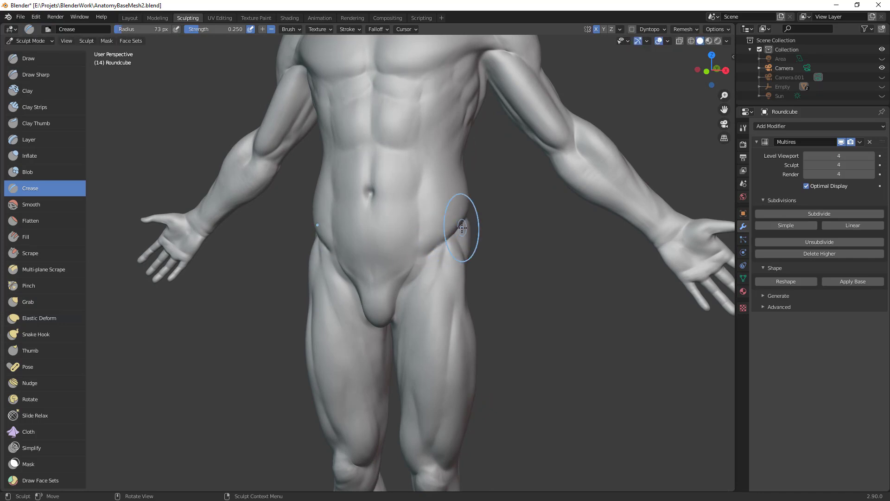
drag(464, 226, 436, 251)
middle_drag(445, 273, 441, 253)
middle_drag(417, 296, 446, 292)
mouse_move(446, 292)
ctrl+middle_down()
mouse_move(447, 252)
mouse_move(388, 229)
ctrl+middle_up()
Step: Build up the upper thigh and hip just below the waist fold with Clay Strips at about 30 px
key(c)
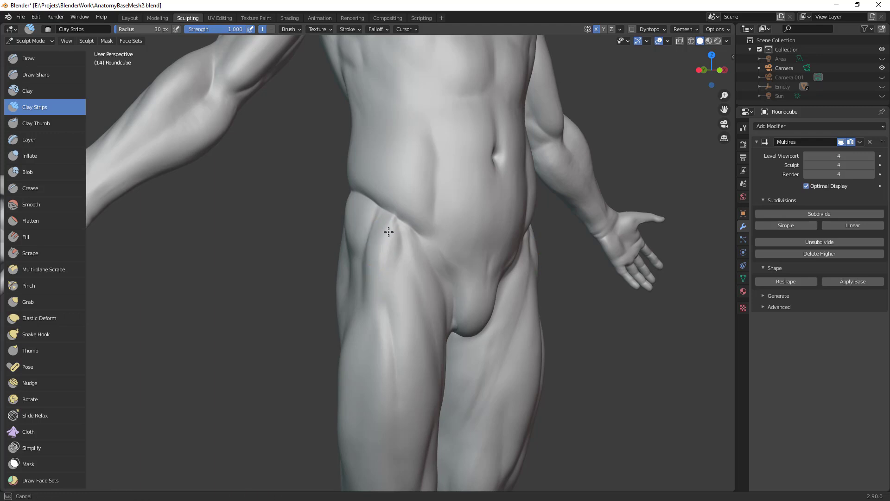
ctrl+middle_drag(428, 252, 460, 315)
middle_drag(459, 315, 384, 282)
ctrl+middle_drag(385, 283, 410, 233)
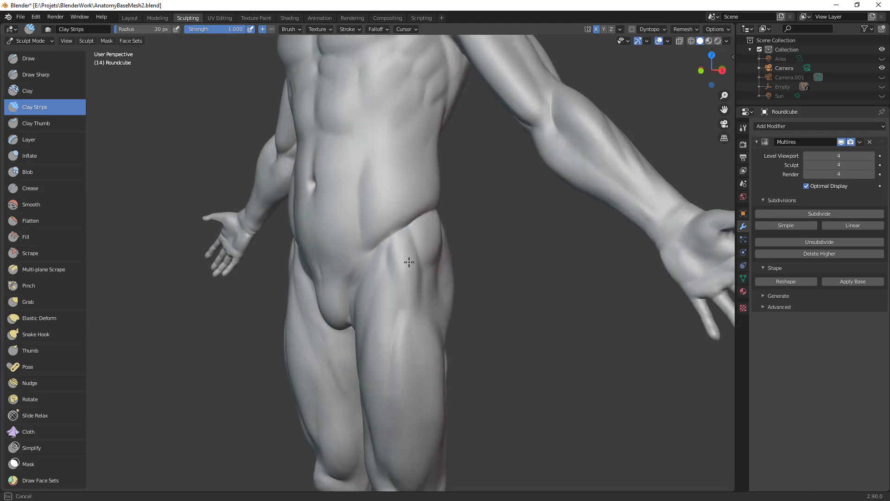
middle_drag(409, 277, 386, 238)
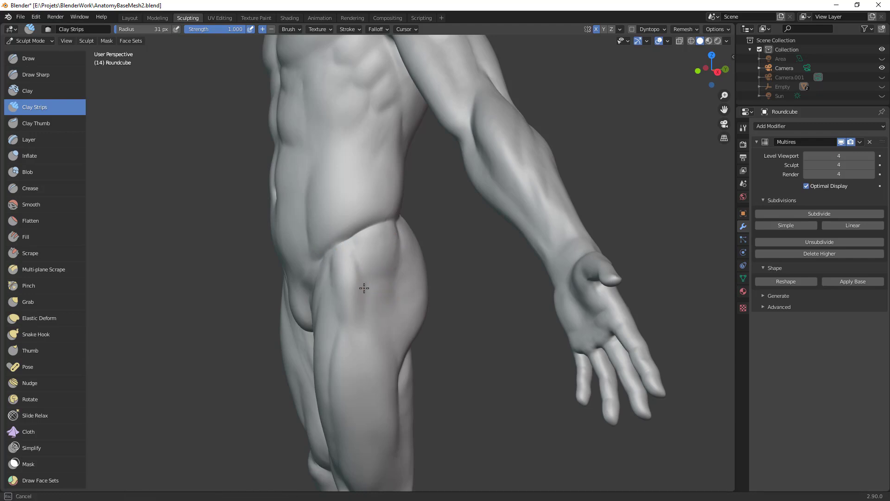
middle_drag(420, 289, 408, 302)
ctrl+alt+drag(404, 303, 458, 268)
middle_drag(458, 268, 440, 296)
Step: Adjust the hip fold with the Grab brush, using radii from 42 to 68 px
key(g)
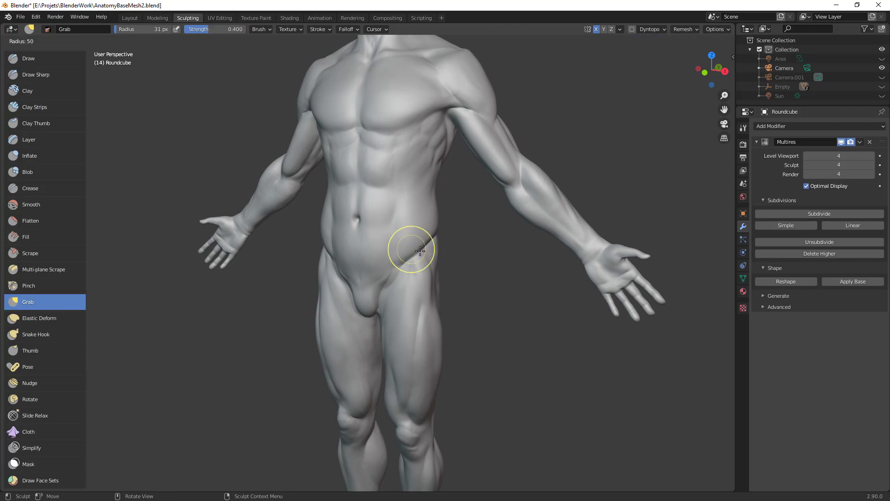
ctrl+middle_drag(423, 264, 425, 236)
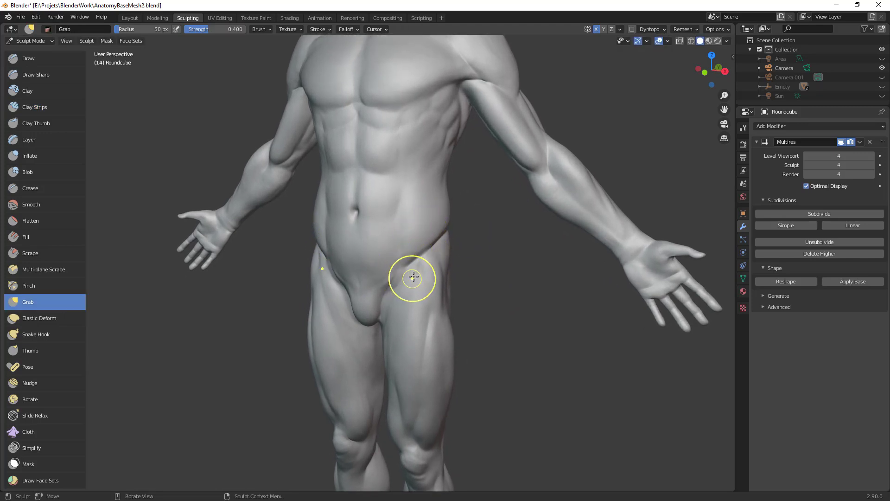
mouse_move(417, 270)
mouse_down()
mouse_move(418, 252)
mouse_move(432, 249)
mouse_up()
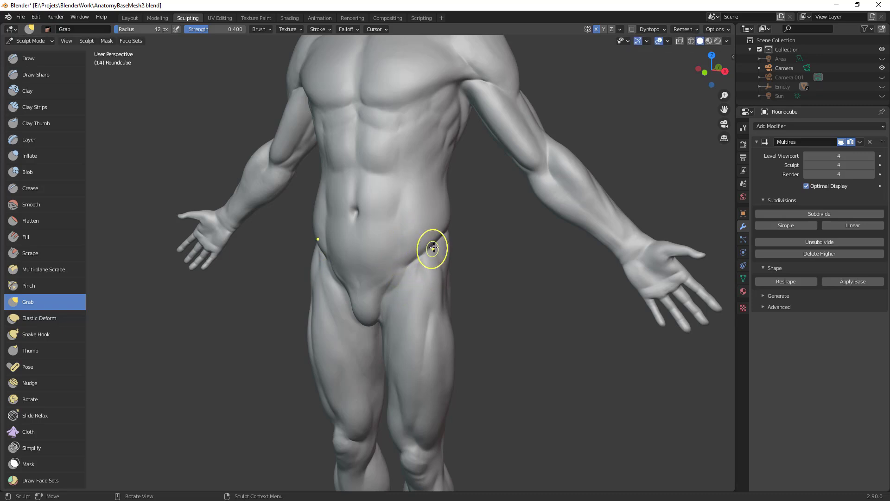
key(f)
click(426, 267)
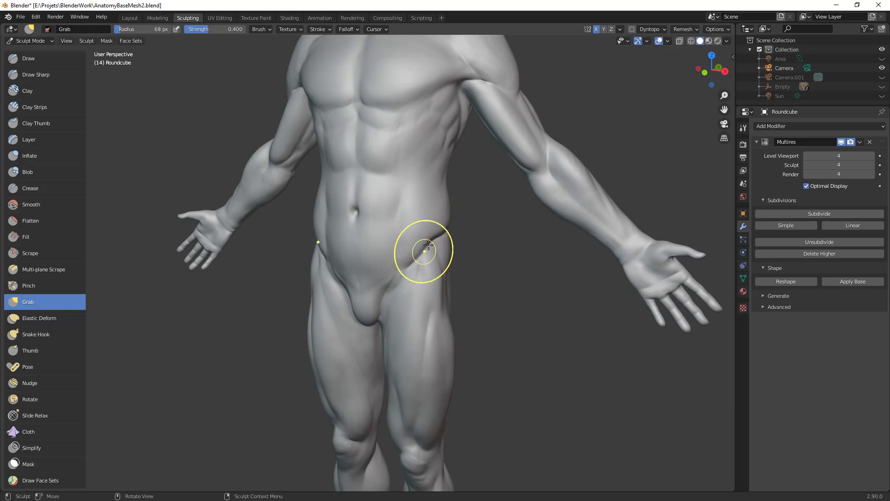
Step: Reshape the hip and the waist fold from the side with a larger Grab brush
middle_drag(455, 248, 334, 259)
key(f)
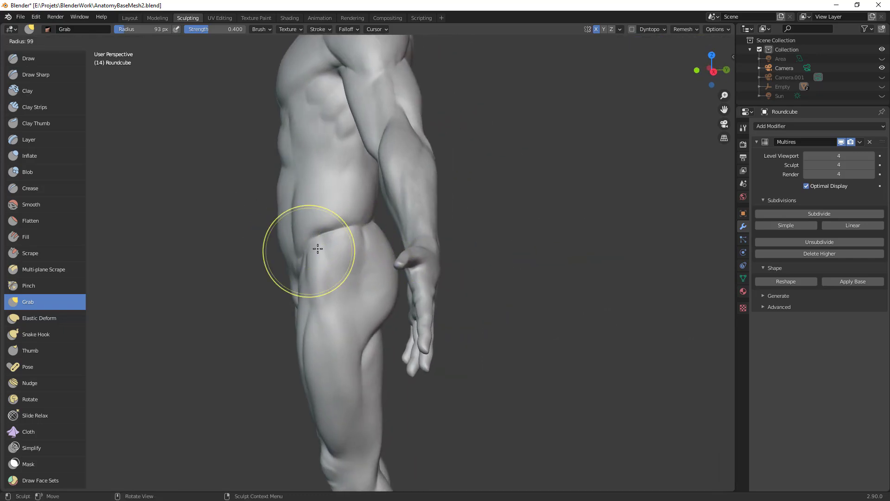
click(347, 240)
key(f)
click(371, 243)
alt+drag(325, 253, 424, 255)
Step: Refine the hip fold from the front with the Grab brush at 48 px and check the overall proportions
middle_drag(468, 242, 408, 253)
key(f)
click(438, 256)
key(f)
click(423, 264)
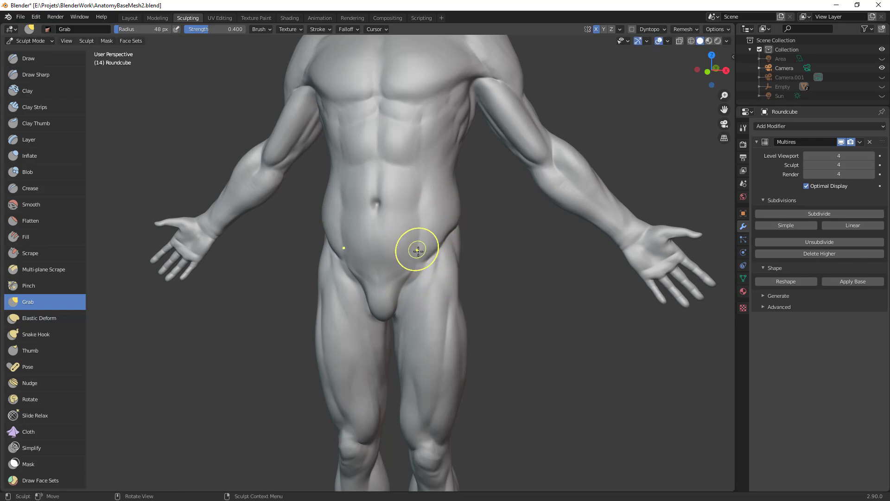
scroll(423, 235, down, 2)
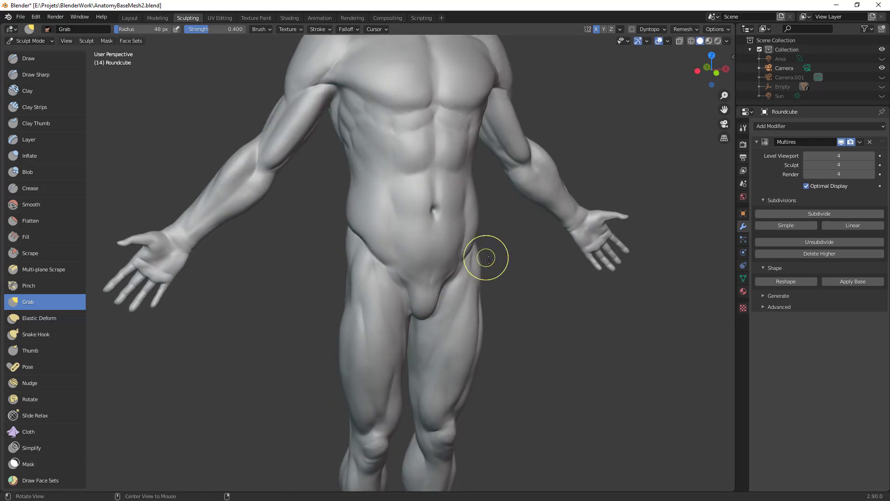
scroll(449, 349, down, 5)
scroll(433, 239, up, 6)
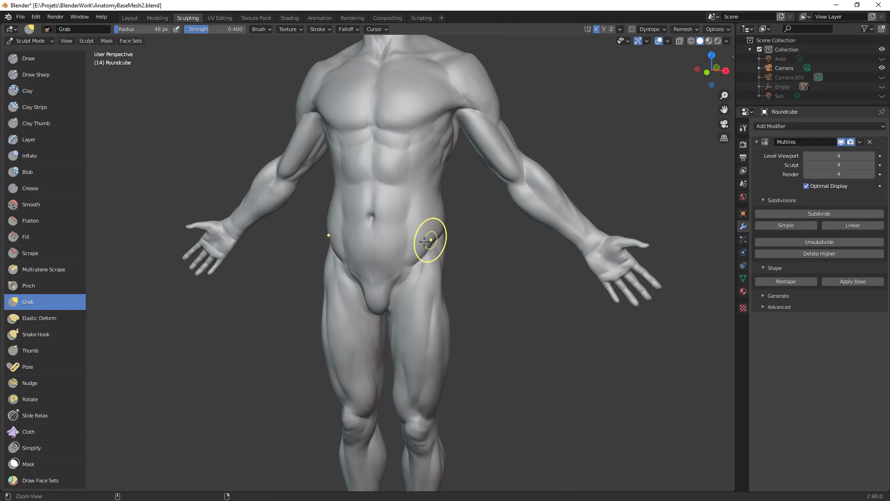
Step: Work the lower abdomen with Clay Strips at 37 px and sharpen the groin folds with Crease at 27 and 43 px
key(c)
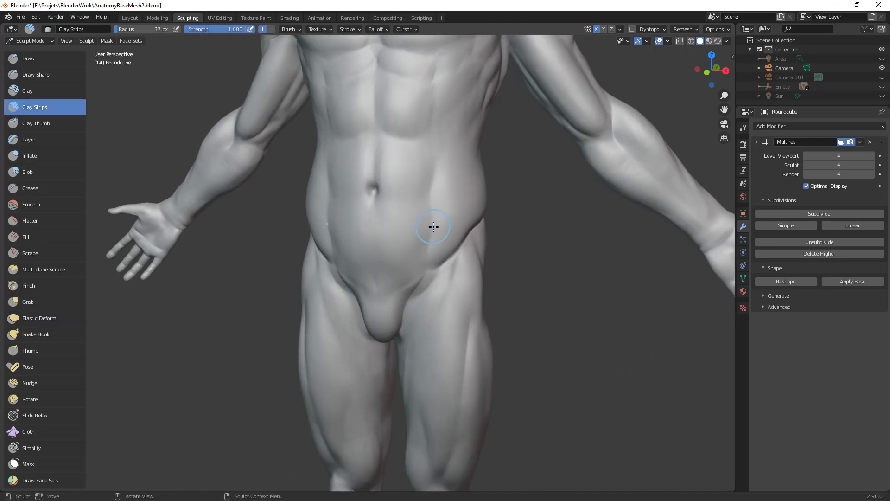
key(shift+c)
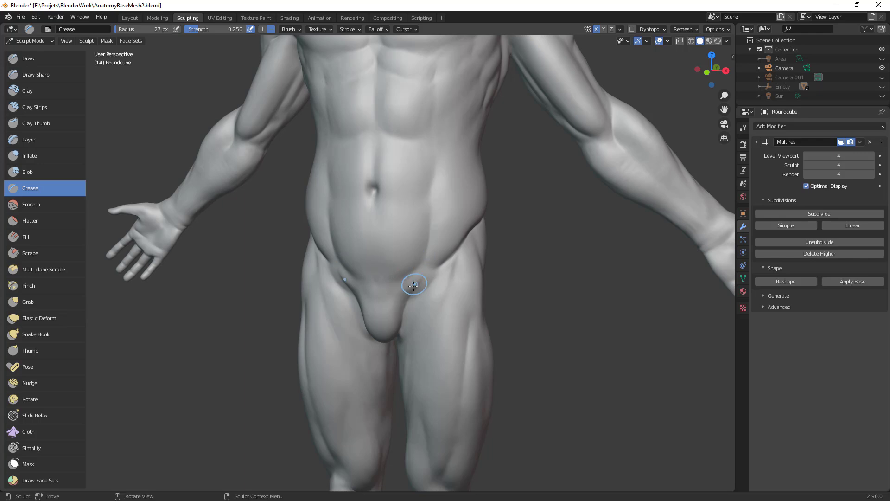
middle_drag(424, 287, 406, 309)
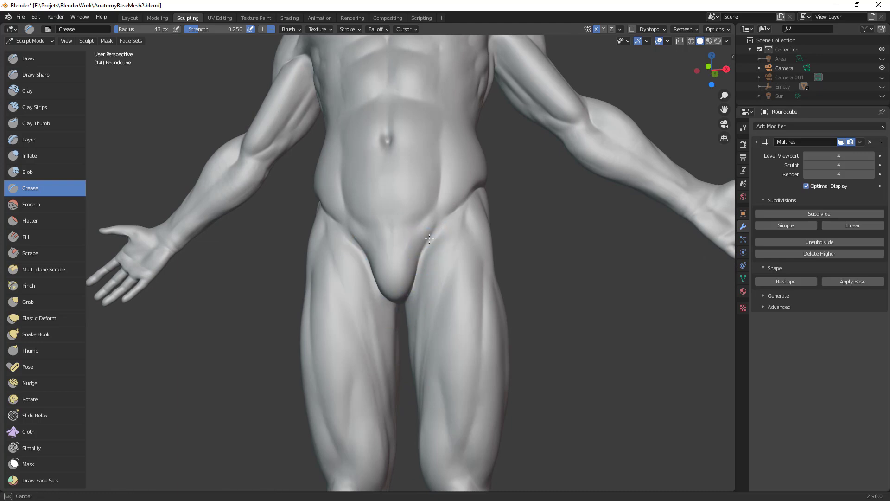
mouse_move(424, 322)
alt+middle_down()
mouse_move(528, 336)
mouse_move(471, 261)
alt+middle_up()
Step: Pull the groin and inner upper thighs into shape with the Grab brush, enlarging its radius to 115 px
key(g)
key(f)
click(524, 263)
mouse_move(465, 271)
mouse_down()
mouse_move(457, 199)
mouse_move(478, 254)
mouse_move(461, 318)
mouse_move(467, 290)
mouse_up()
mouse_move(491, 348)
middle_down()
mouse_move(394, 359)
mouse_move(421, 281)
middle_up()
key(f)
click(408, 282)
key(f)
click(425, 277)
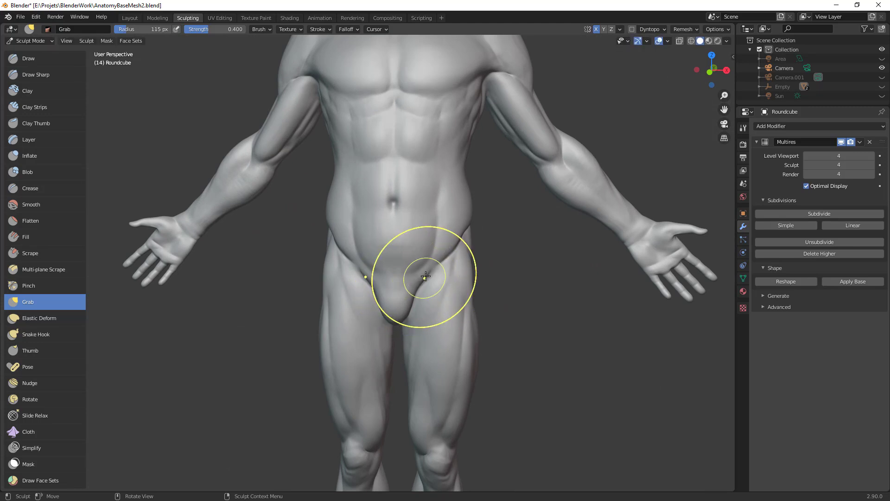
Step: Adjust the side of the groin with a 67 px Grab brush and check the full figure
alt+drag(456, 289, 469, 280)
key(f)
click(472, 290)
drag(425, 302, 425, 302)
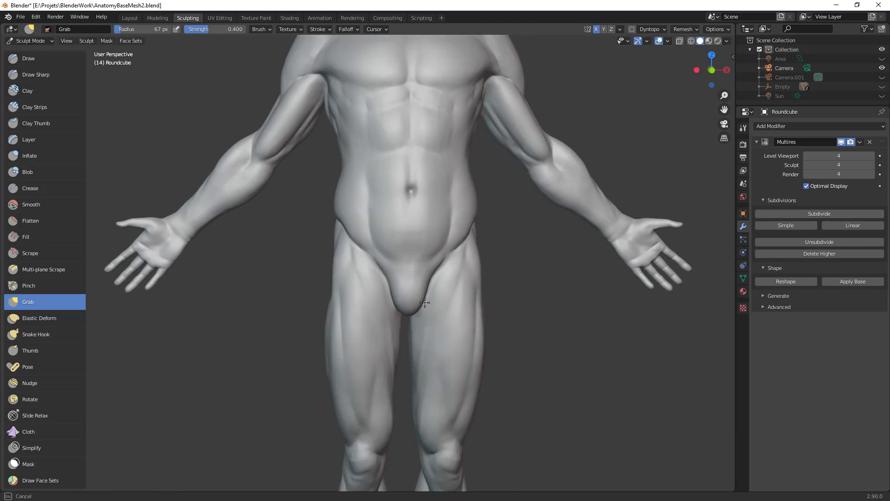
scroll(444, 262, down, 3)
middle_drag(471, 346, 437, 364)
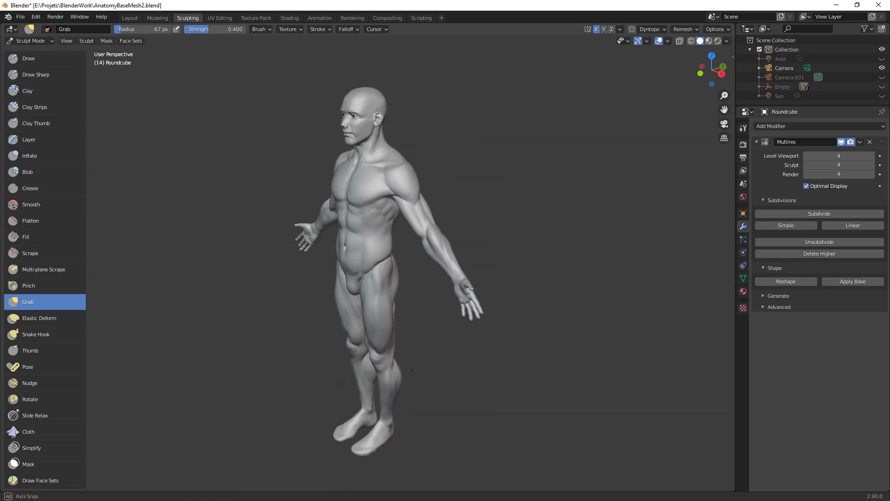
Step: Reshape the groin bulge from a three-quarter view with the Grab brush, setting its radius to 57 px
scroll(438, 364, up, 4)
key(f)
click(346, 291)
mouse_move(346, 291)
mouse_down()
mouse_move(338, 272)
mouse_move(345, 271)
mouse_up()
key(f)
click(369, 267)
middle_drag(397, 304, 465, 320)
key(f)
click(412, 276)
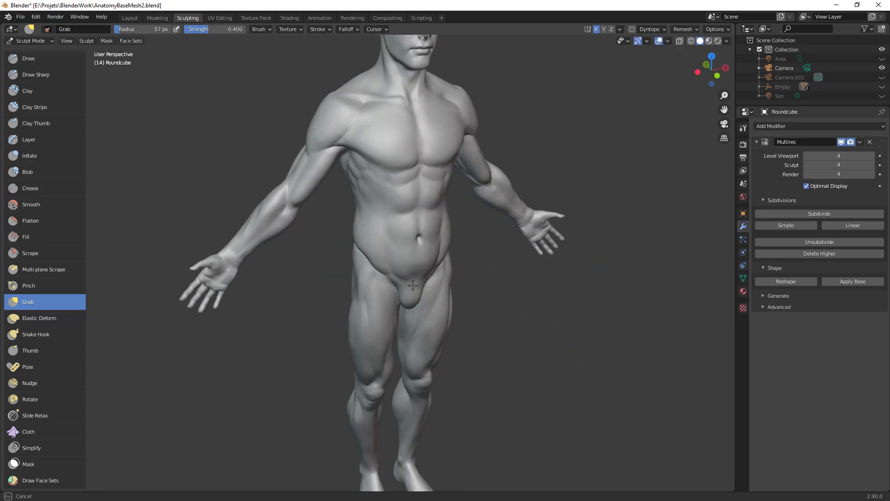
Step: Adjust the lower abdomen and groin with the Grab brush at 47 px, checking the whole body
mouse_move(482, 317)
ctrl+alt+mouse_down()
mouse_move(485, 362)
mouse_move(428, 344)
ctrl+alt+mouse_up()
mouse_move(403, 293)
ctrl+alt+mouse_down()
mouse_move(448, 238)
mouse_move(397, 250)
mouse_move(348, 241)
ctrl+alt+mouse_up()
key(f)
click(458, 239)
key(f)
click(348, 245)
mouse_move(380, 292)
middle_down()
mouse_move(515, 314)
mouse_move(479, 403)
mouse_move(496, 293)
mouse_move(425, 349)
mouse_move(447, 391)
middle_up()
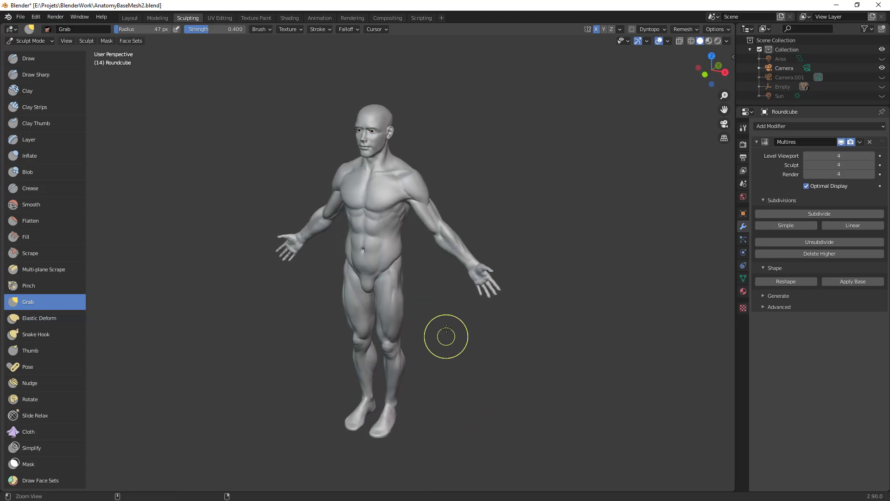
Step: Reduce the Grab radius to 28 px and refine the outer end of the hip fold
scroll(491, 237, up, 5)
middle_drag(491, 238, 427, 249)
key(bracketleft)
key(bracketleft)
key(bracketleft)
key(bracketleft)
key(bracketleft)
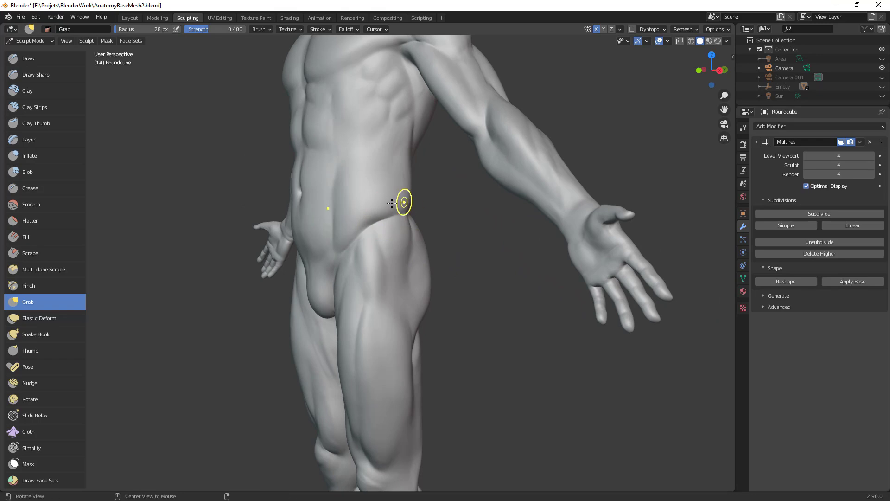
Step: Build up the flank above the hip fold with Clay Strips at a 42 px radius
key(c)
middle_drag(400, 210, 400, 235)
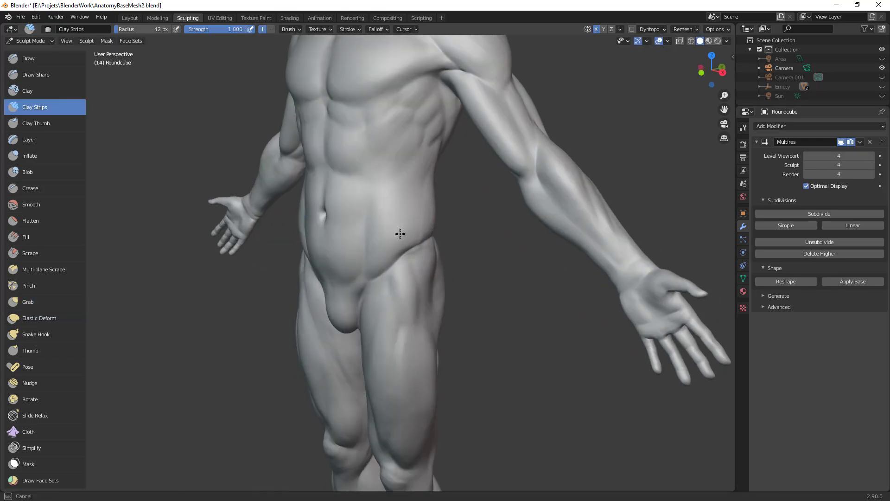
middle_drag(449, 223, 473, 212)
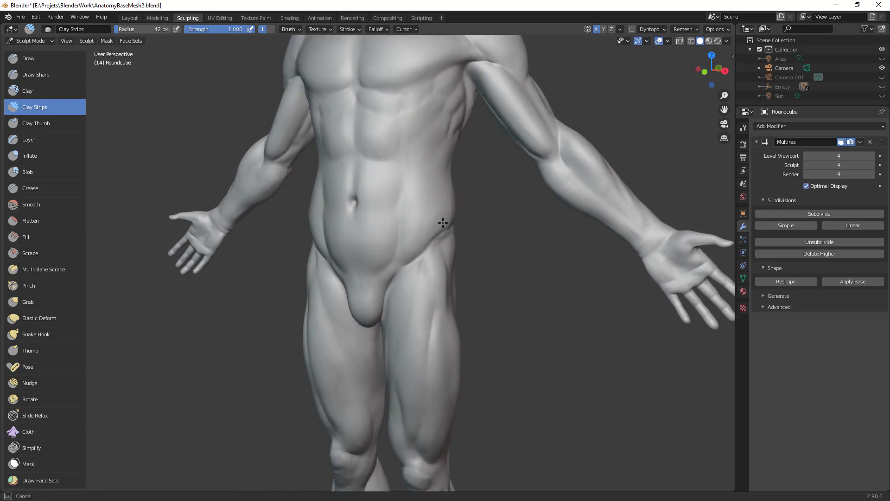
drag(437, 225, 439, 238)
middle_drag(439, 265, 499, 236)
Step: Adjust the waist and hip contours in front view with the Grab brush, varying its radius
key(g)
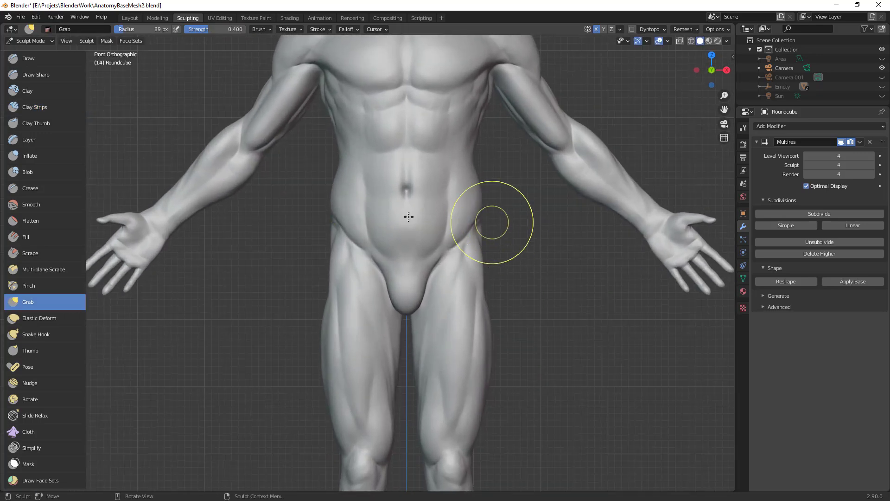
drag(331, 220, 334, 220)
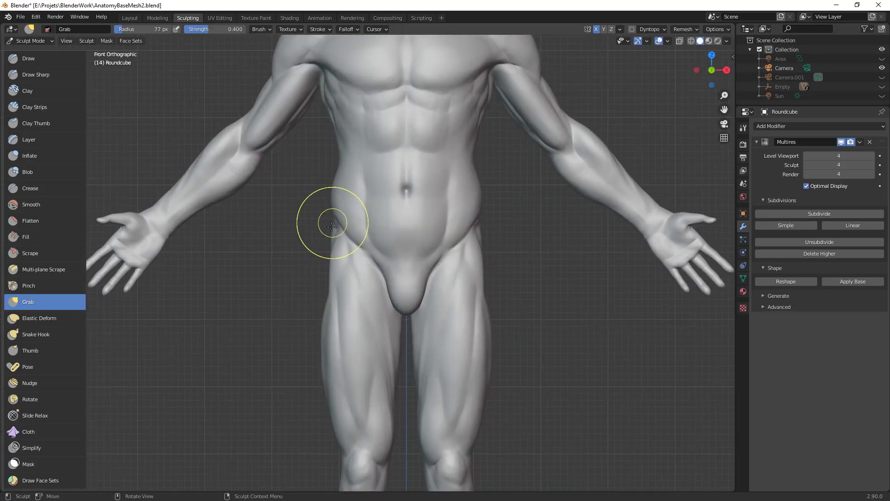
key(f)
click(384, 205)
key(f)
click(338, 170)
drag(338, 170, 332, 178)
key(f)
click(371, 216)
drag(350, 237, 350, 235)
click(408, 225)
Step: Reshape the hip and lower abdomen from an angled view with the Grab brush, enlarging its radius to 120 px
mouse_move(457, 243)
middle_down()
mouse_move(461, 253)
mouse_move(464, 218)
mouse_move(490, 223)
mouse_move(484, 315)
mouse_move(501, 353)
mouse_move(524, 325)
mouse_move(536, 329)
mouse_move(486, 318)
middle_up()
key(f)
click(482, 316)
mouse_move(474, 263)
ctrl+middle_down()
mouse_move(468, 246)
mouse_move(438, 272)
mouse_move(433, 250)
mouse_move(373, 255)
ctrl+middle_up()
key(f)
click(406, 263)
key(f)
click(390, 255)
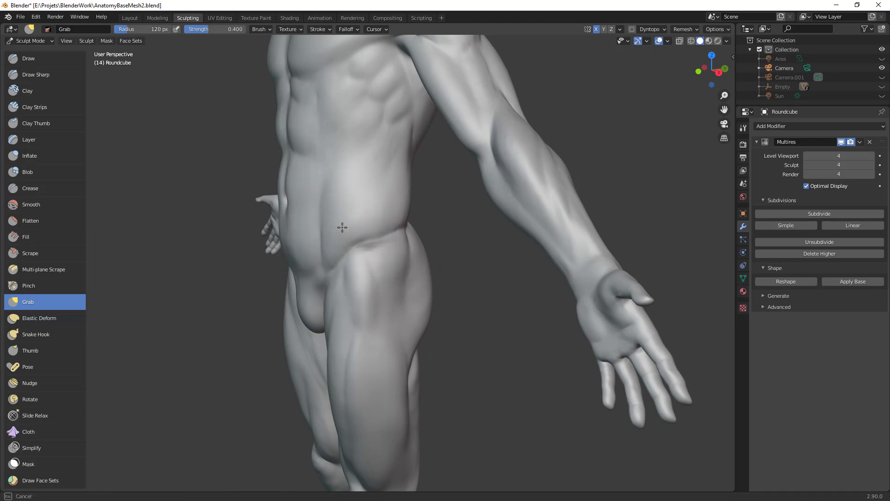
Step: Refine the torso's side profile with the Grab brush at 108 px and 88 px radii, checking the whole body's proportions
ctrl+alt+drag(364, 263, 520, 325)
mouse_move(519, 325)
ctrl+alt+mouse_down()
mouse_move(537, 274)
mouse_move(482, 340)
mouse_move(506, 320)
ctrl+alt+mouse_up()
ctrl+alt+drag(506, 320, 481, 277)
key(f)
click(495, 274)
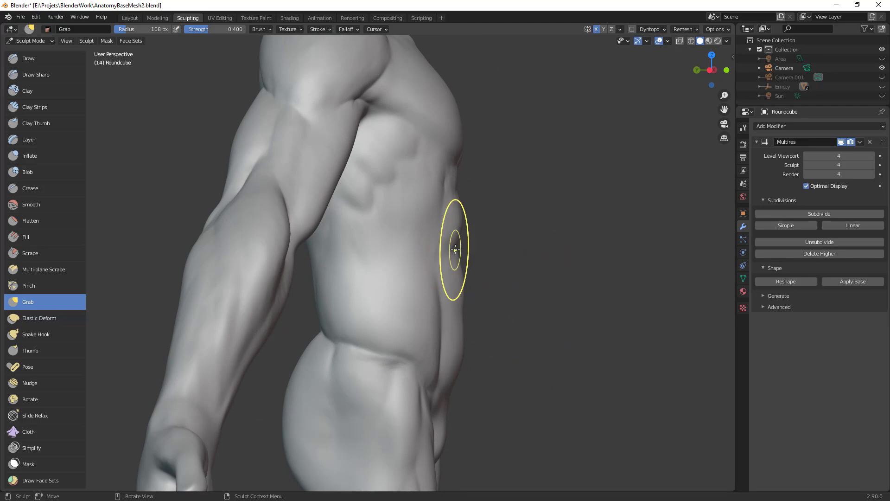
scroll(456, 249, down, 5)
middle_drag(466, 329, 293, 302)
click(285, 307)
mouse_move(477, 262)
middle_down()
mouse_move(643, 248)
mouse_move(594, 240)
mouse_move(583, 306)
mouse_move(574, 272)
mouse_move(585, 233)
middle_up()
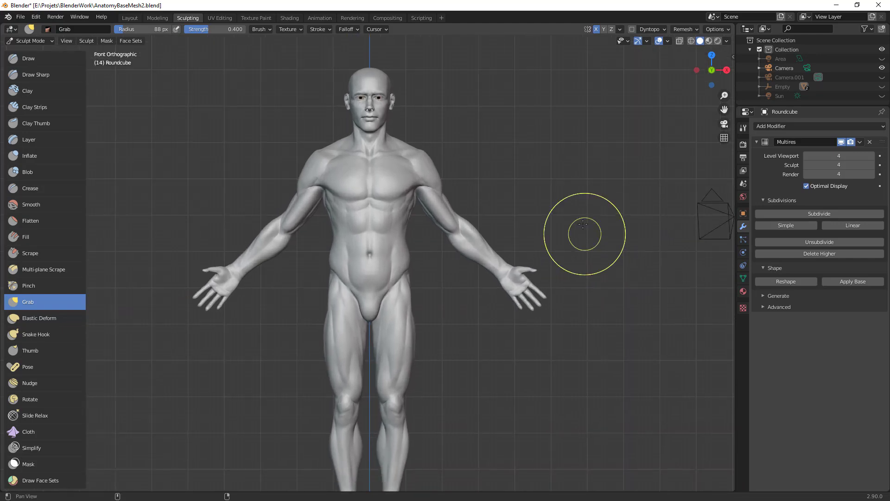
mouse_move(563, 328)
ctrl+middle_down()
mouse_move(451, 249)
mouse_move(473, 390)
mouse_move(484, 326)
ctrl+middle_up()
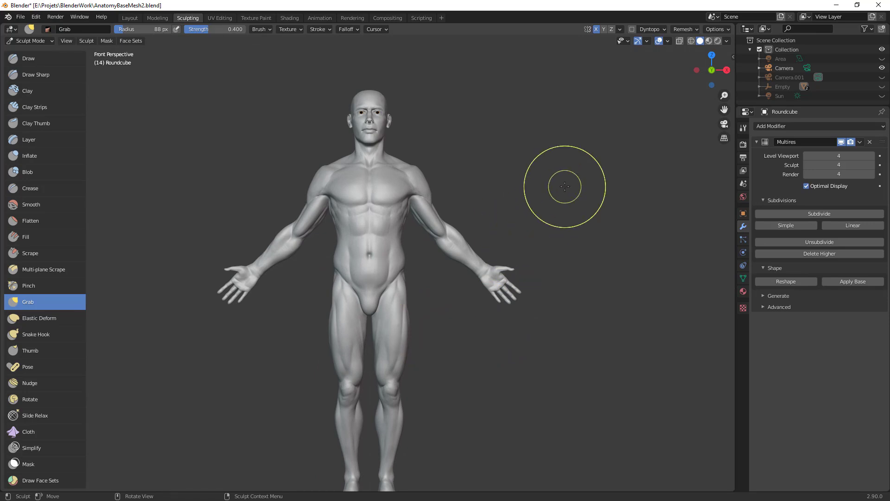
middle_drag(538, 239, 553, 224)
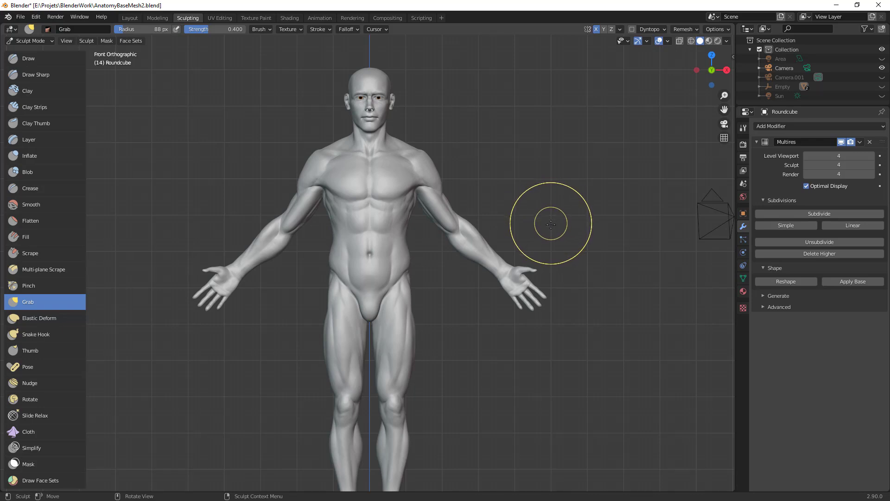
Step: Isolate the torso with a clipping region from the shoulders to the upper thighs, hiding the head, arms and lower legs
key(alt+b)
drag(560, 332, 422, 185)
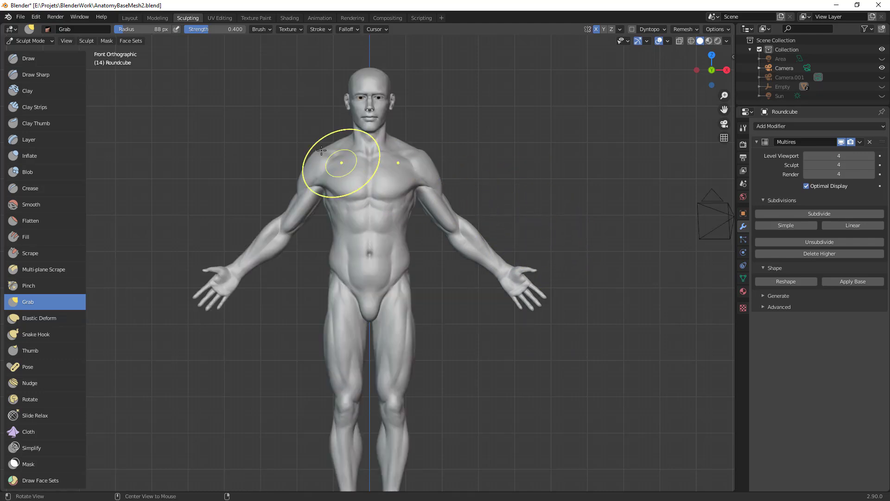
drag(319, 134, 423, 309)
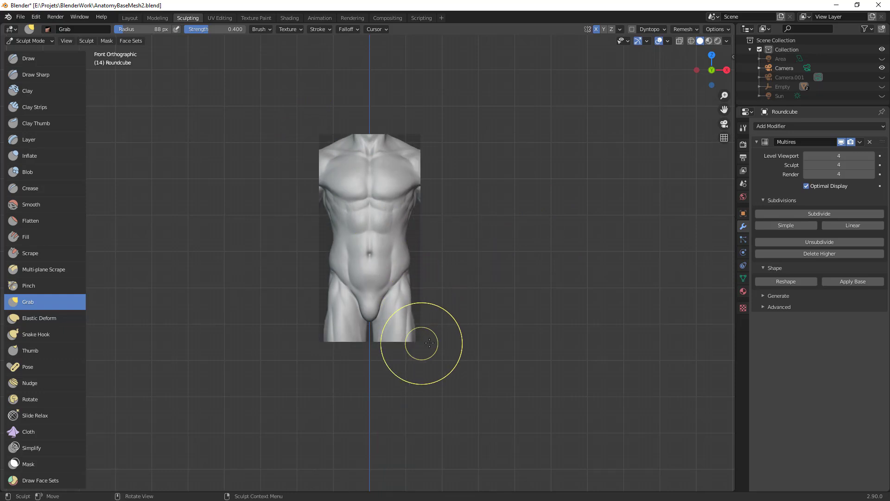
middle_drag(570, 290, 486, 304)
scroll(486, 303, up, 2)
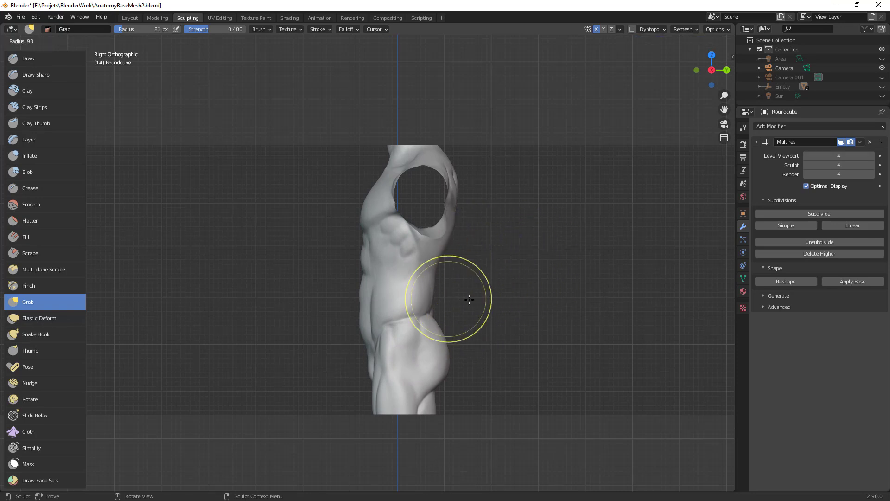
Step: Reshape the waist and upper buttock contour in the side view with the Grab brush at a 74 px radius
key(f)
click(415, 326)
drag(408, 322, 400, 317)
drag(402, 319, 397, 314)
middle_drag(470, 297, 411, 327)
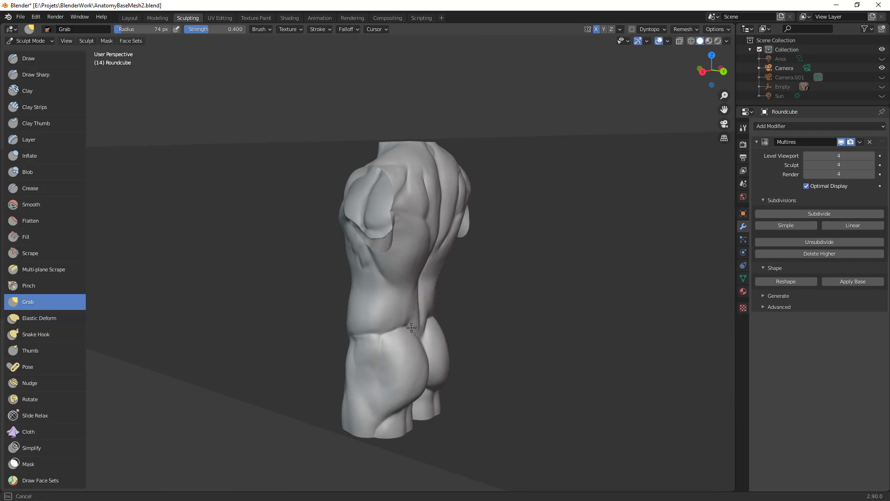
Step: Adjust the upper edge of the buttocks with the Grab brush at a 67 px radius and unhide the rest of the body
key(f)
click(427, 330)
drag(409, 331, 408, 332)
middle_drag(409, 335, 368, 334)
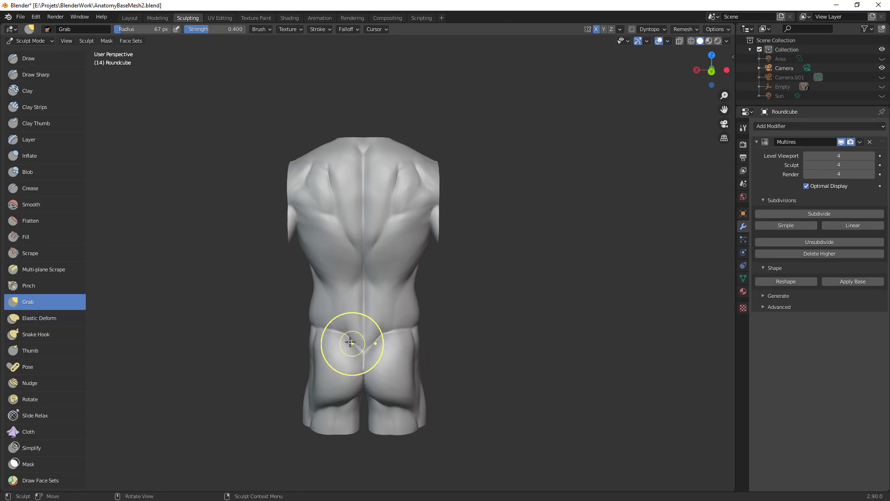
mouse_move(322, 327)
middle_down()
mouse_move(454, 328)
mouse_move(407, 323)
middle_up()
middle_drag(443, 361, 483, 324)
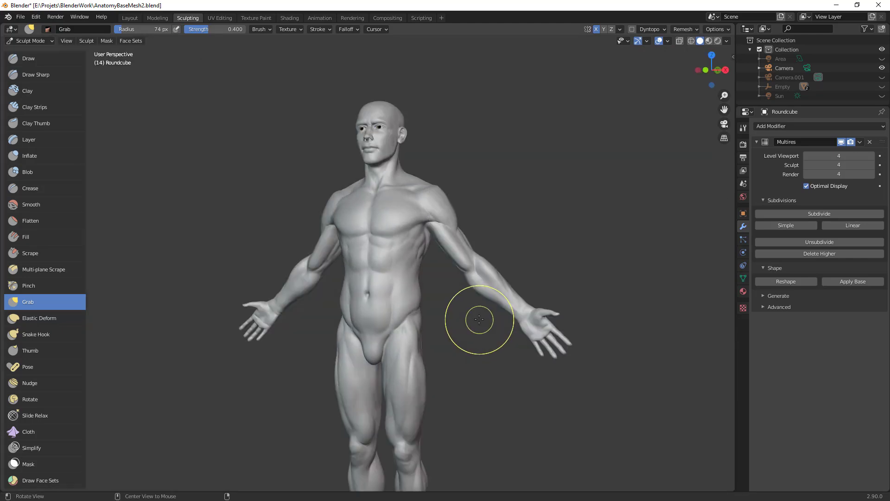
Step: Nudge the crest of the hip upward at the side of the waist with the Grab brush at a 57 px radius
middle_drag(479, 319, 424, 349)
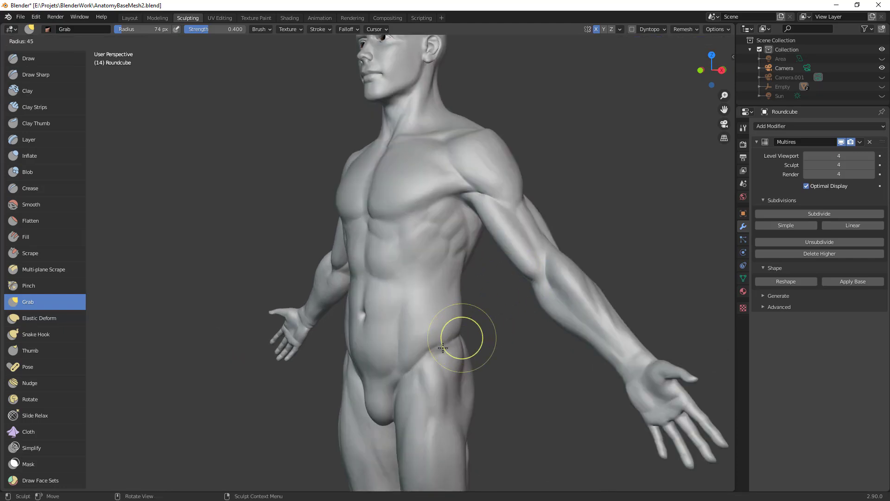
mouse_move(463, 342)
middle_down()
mouse_move(477, 260)
mouse_move(452, 271)
middle_up()
key(f)
click(452, 286)
drag(426, 286, 427, 274)
middle_drag(411, 281, 449, 264)
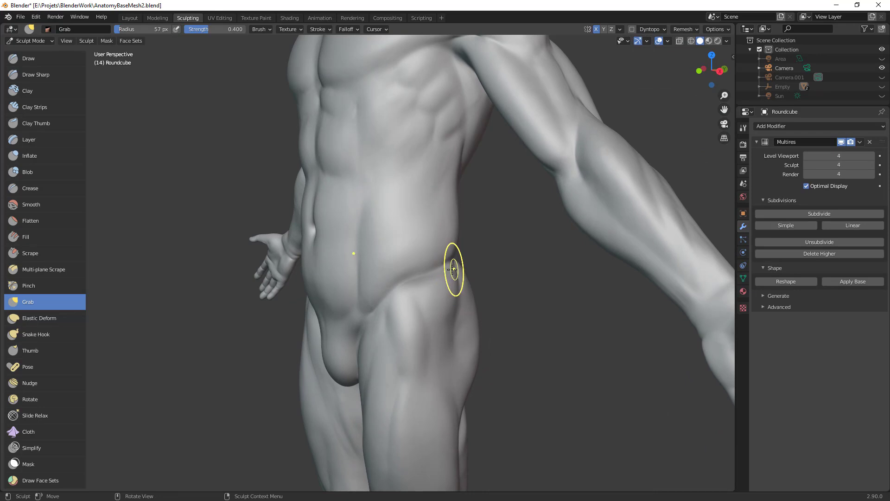
Step: Sharpen the fold along the hip crest and the top of the buttocks with the Crease brush at a 52 px radius
key(shift+c)
mouse_move(419, 278)
mouse_down()
mouse_move(401, 278)
mouse_move(368, 323)
mouse_up()
mouse_move(367, 323)
middle_down()
mouse_move(398, 302)
mouse_move(347, 291)
middle_up()
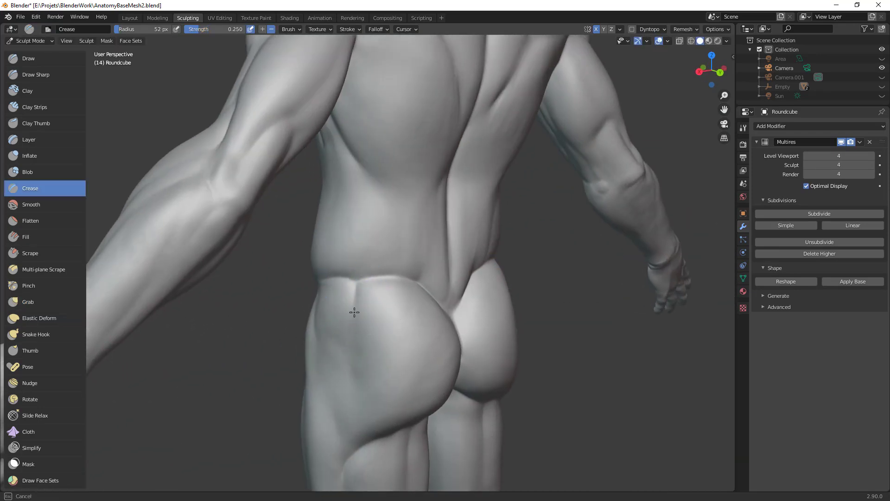
drag(372, 296, 358, 286)
middle_drag(420, 319, 452, 319)
mouse_move(407, 277)
mouse_down()
mouse_move(398, 282)
mouse_move(417, 273)
mouse_up()
middle_drag(417, 273, 387, 259)
Step: Build up the lower back and flank above the hip crest with Clay Strips at a 52 px radius
key(c)
drag(384, 265, 346, 252)
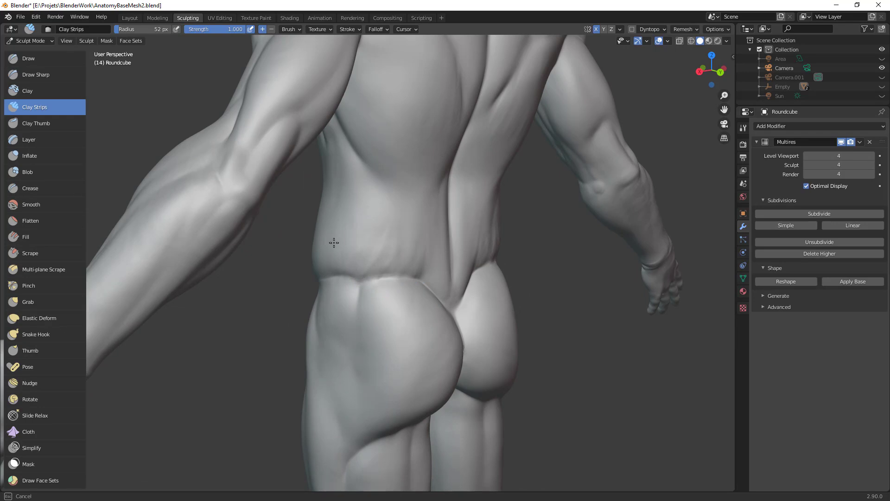
mouse_move(404, 249)
mouse_down()
mouse_move(412, 275)
mouse_move(361, 273)
mouse_up()
drag(411, 255, 430, 290)
mouse_move(471, 286)
ctrl+middle_down()
mouse_move(408, 344)
mouse_move(495, 349)
mouse_move(449, 396)
ctrl+middle_up()
scroll(449, 395, up, 1)
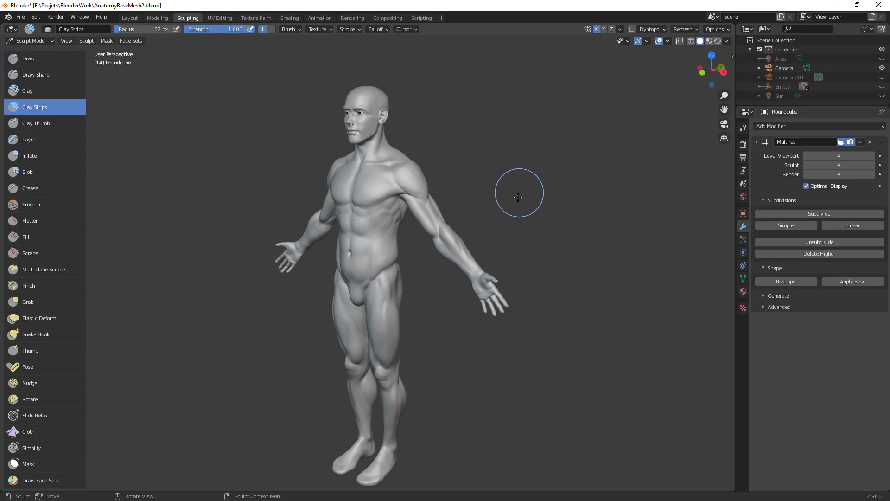
Step: Build up the lower edges of the pectorals with Clay Strips at a 40 px radius
mouse_move(509, 190)
middle_down()
mouse_move(572, 226)
mouse_move(547, 209)
middle_up()
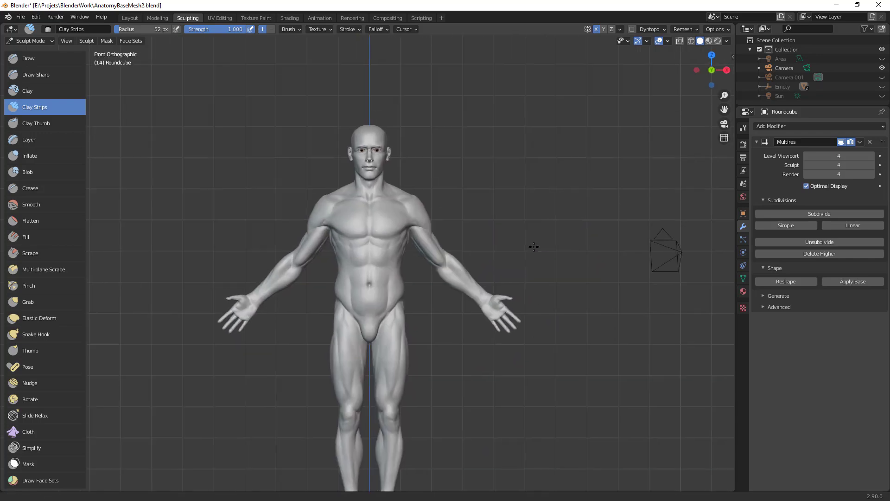
scroll(529, 259, up, 5)
middle_drag(529, 260, 463, 181)
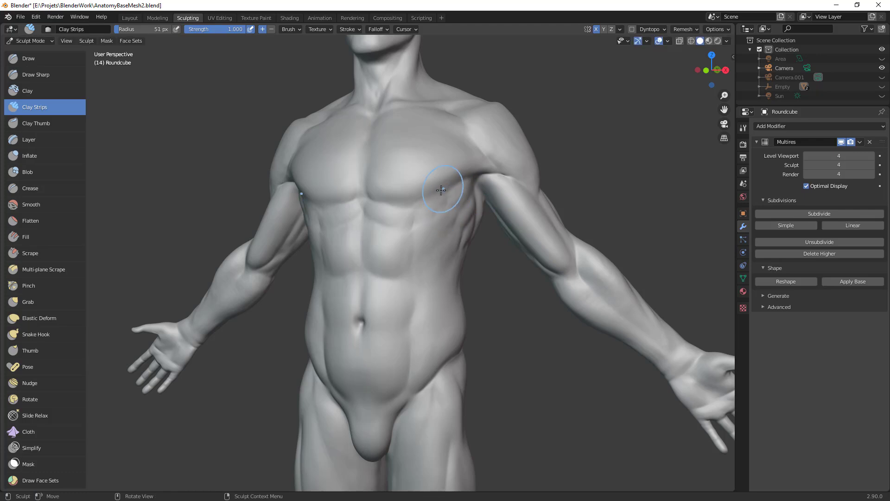
key(f)
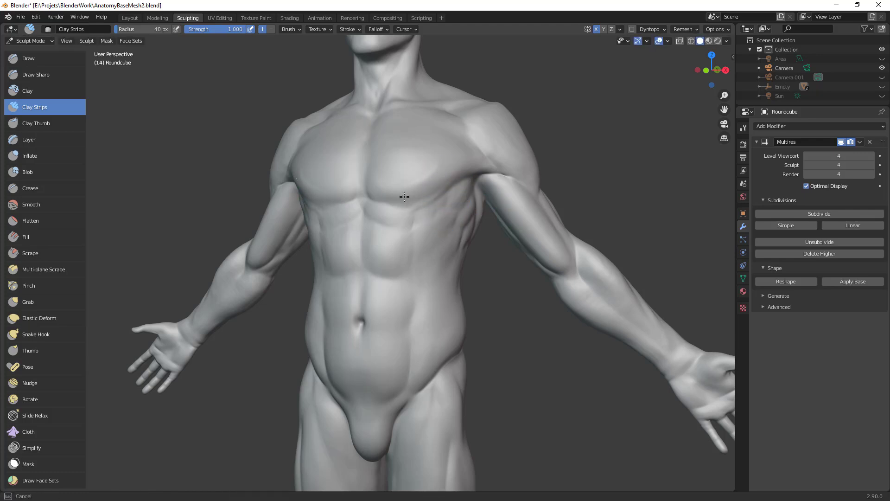
drag(399, 212, 408, 209)
middle_drag(442, 197, 475, 211)
drag(325, 174, 307, 174)
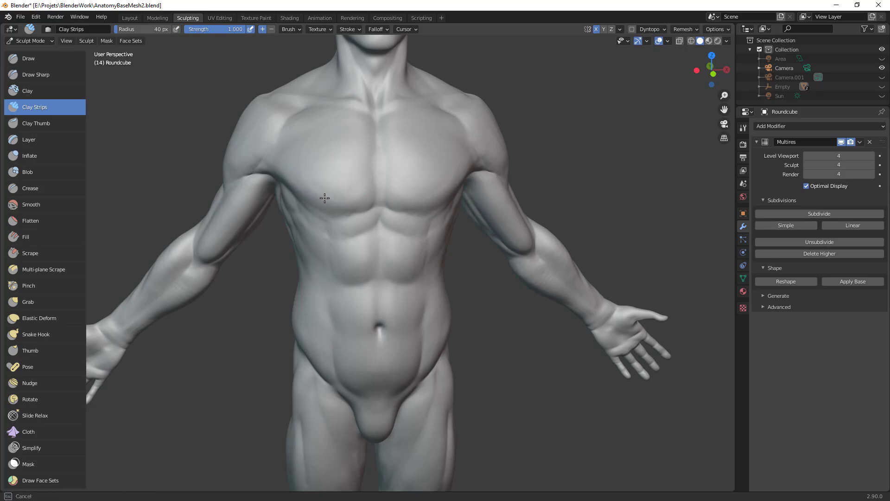
drag(346, 214, 357, 212)
Step: Refine the inner lower edge of the pectorals near the sternum with Clay Strips at an 18 px radius
scroll(514, 234, down, 5)
middle_drag(429, 324, 471, 341)
scroll(470, 341, up, 3)
drag(387, 220, 370, 221)
middle_drag(382, 217, 369, 224)
key(f)
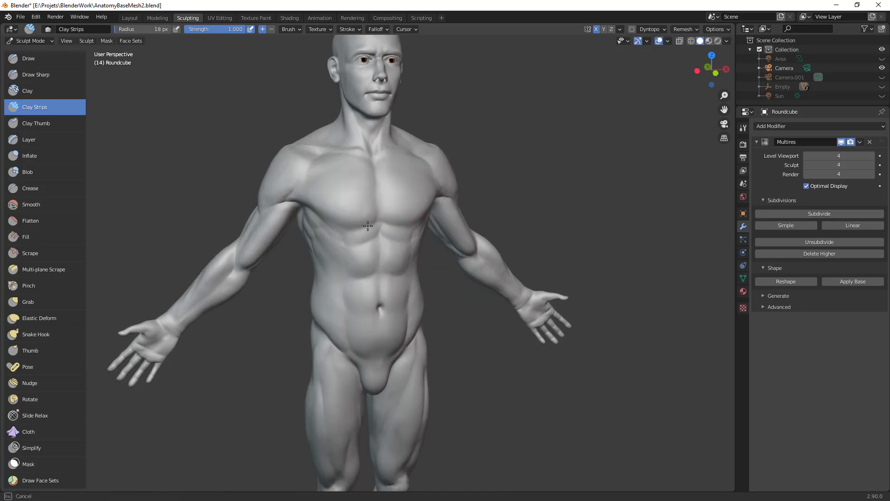
drag(369, 215, 374, 218)
Step: Refine the outer lower part of the pectoral in a three-quarter view with Clay Strips at a 29 px radius
ctrl+middle_drag(392, 250, 392, 287)
mouse_move(320, 288)
middle_down()
mouse_move(419, 290)
mouse_move(449, 249)
mouse_move(393, 258)
mouse_move(332, 202)
middle_up()
key(f)
click(340, 201)
drag(340, 202, 343, 206)
key(f)
click(332, 191)
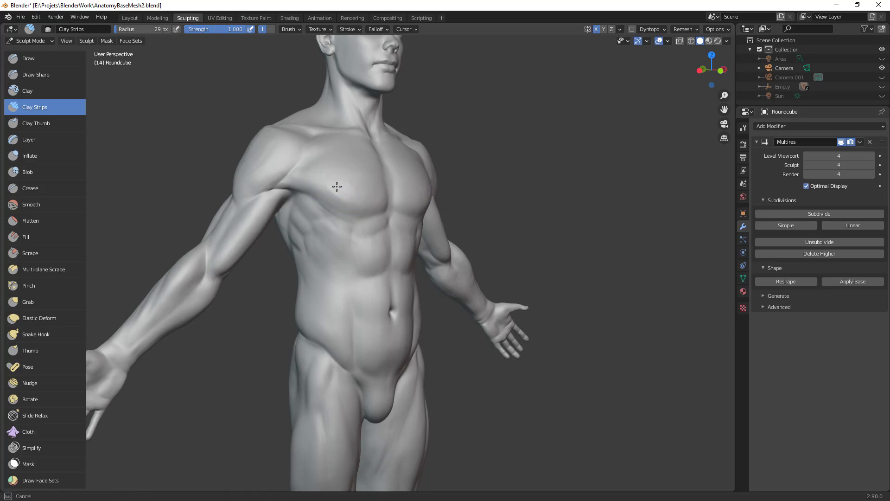
ctrl+middle_drag(449, 258, 459, 347)
middle_drag(459, 347, 484, 417)
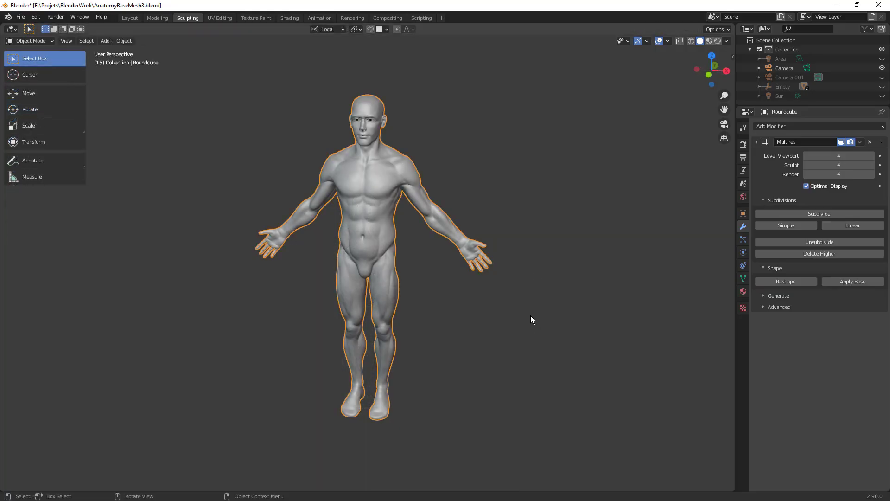
Step: Examine the whole figure in Object Mode from three-quarter and front views
click(531, 316)
middle_drag(531, 208, 482, 260)
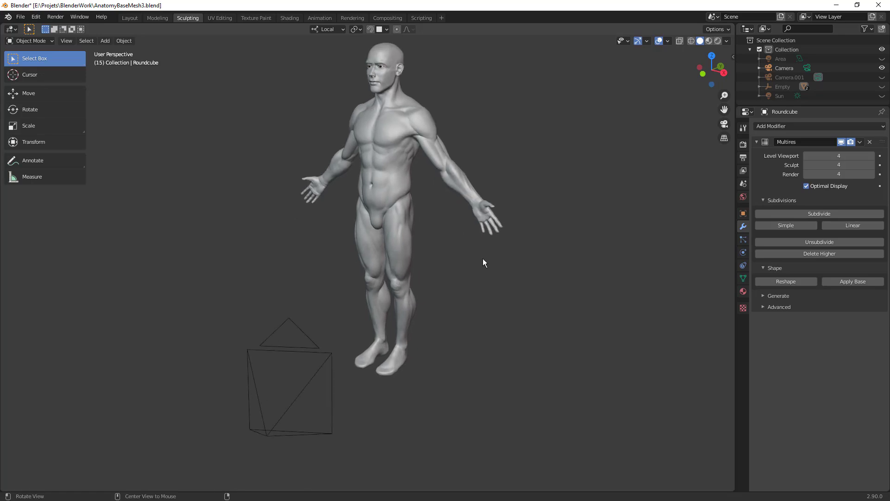
click(297, 348)
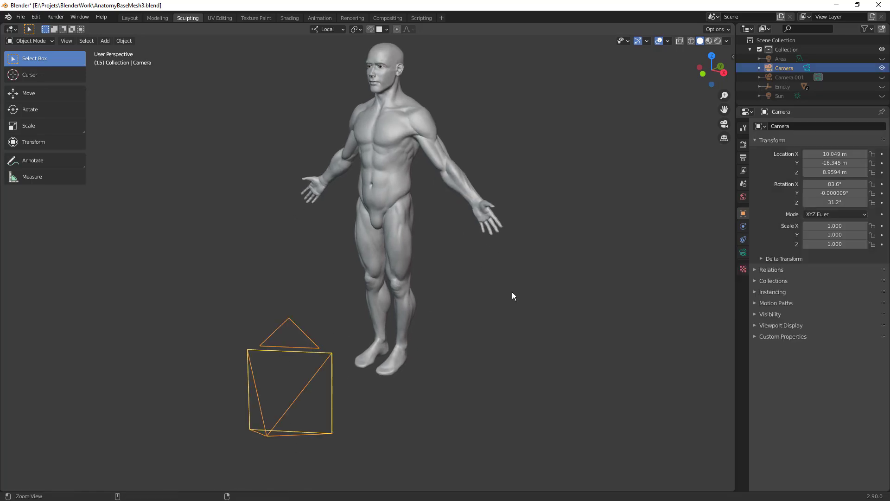
scroll(515, 276, down, 3)
key(KP_1)
scroll(504, 226, up, 3)
ctrl+middle_drag(504, 223, 504, 213)
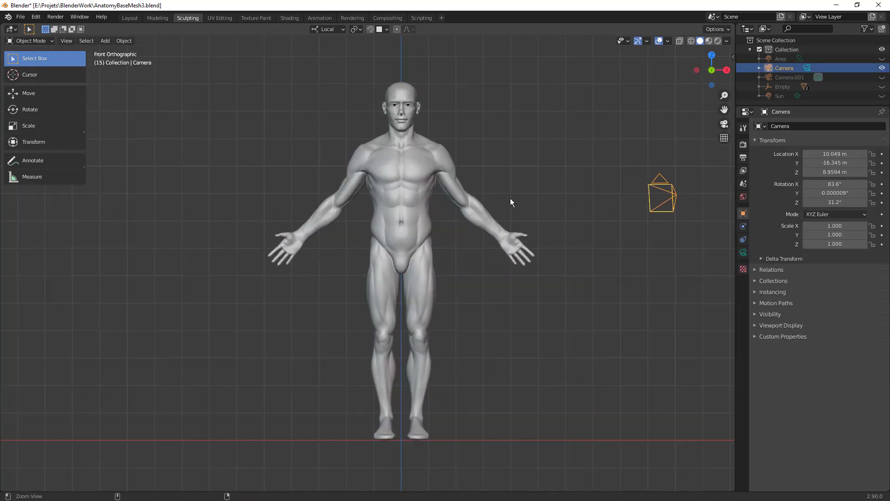
click(605, 249)
shift+middle_drag(613, 302, 572, 303)
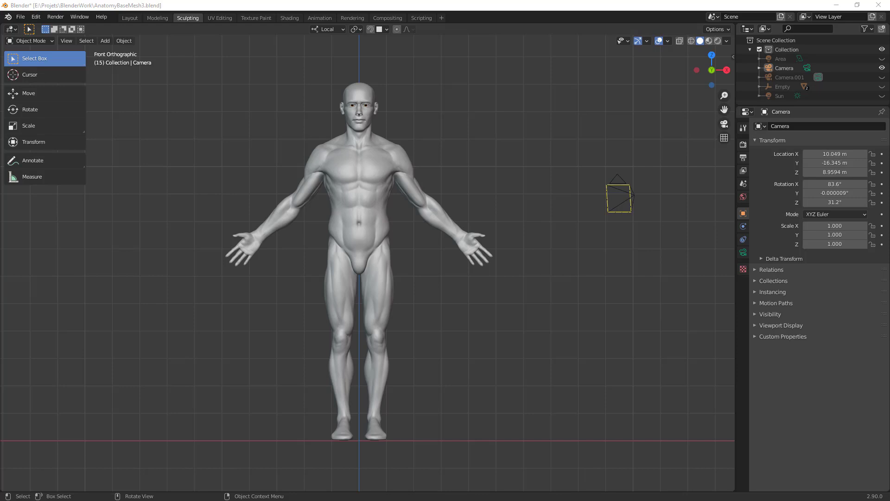
alt+shift+drag(445, 330, 488, 303)
Step: Select the body, switch to Sculpt Mode and isolate the figure's left leg from the waist down with a box hide
click(428, 278)
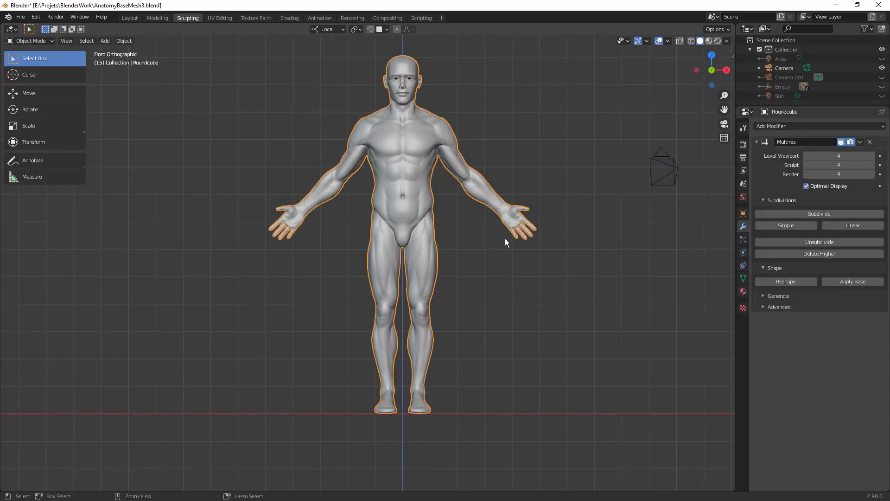
key(ctrl+Tab)
click(501, 312)
scroll(491, 403, up, 3)
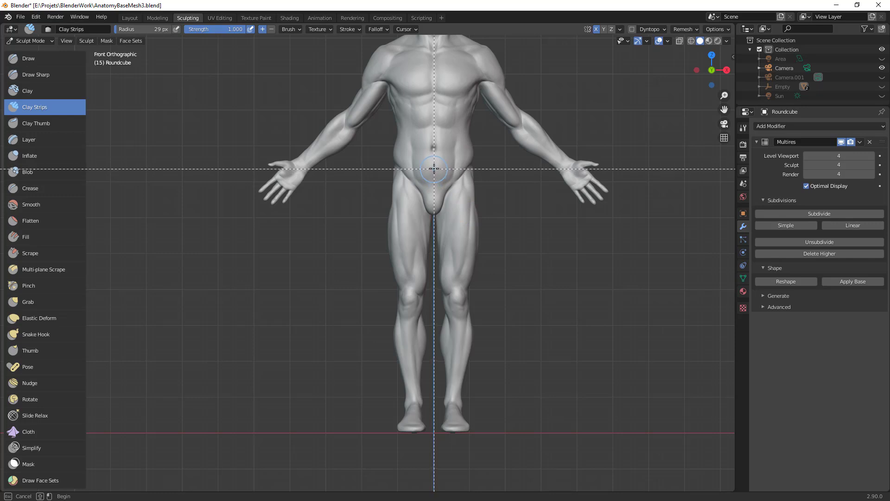
key(b)
drag(434, 164, 501, 459)
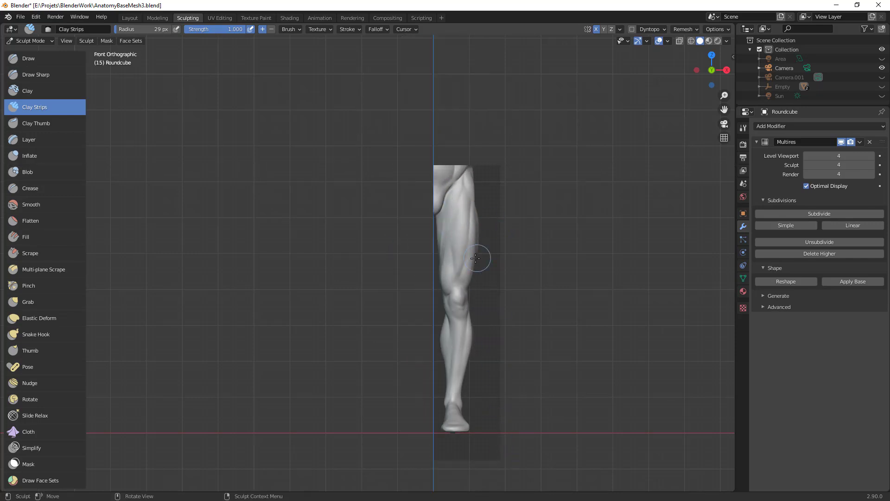
mouse_move(471, 267)
middle_down()
mouse_move(390, 250)
mouse_move(376, 232)
mouse_move(407, 250)
middle_up()
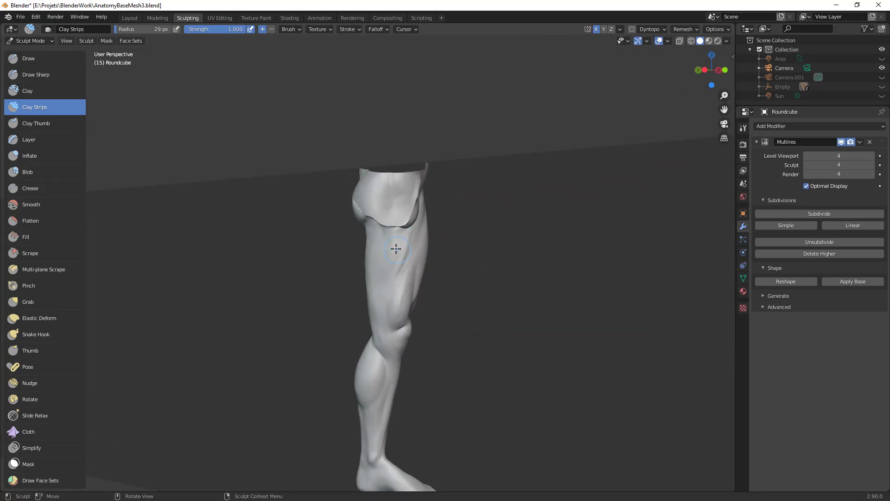
key(f)
drag(390, 274, 394, 250)
click(396, 262)
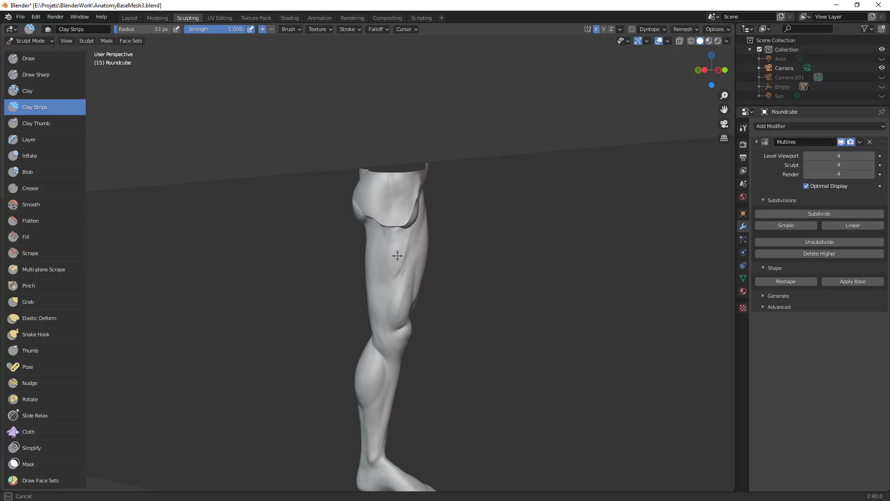
key(ctrl+z)
ctrl+middle_drag(449, 228, 453, 264)
key(ctrl+Tab)
click(466, 485)
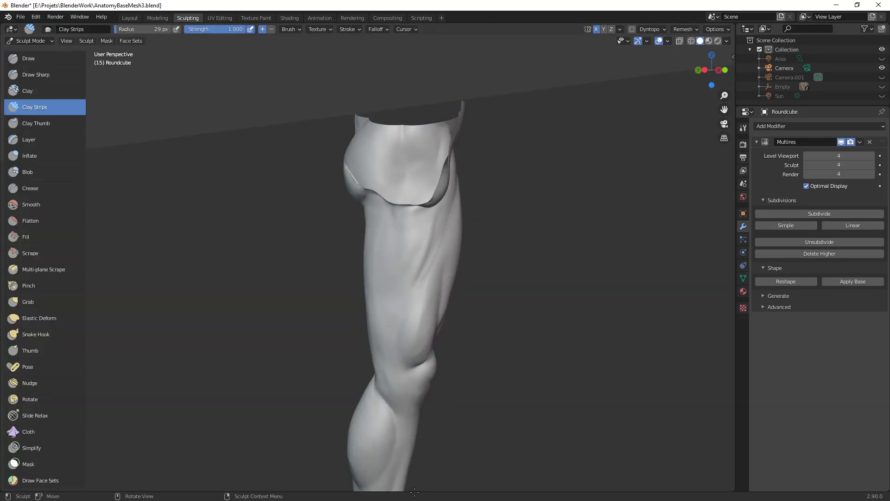
Step: Carve a groove diagonally down the inner thigh with the Draw Sharp brush at a 21 px radius and 0.500 strength
click(46, 61)
click(50, 74)
key(f)
click(410, 261)
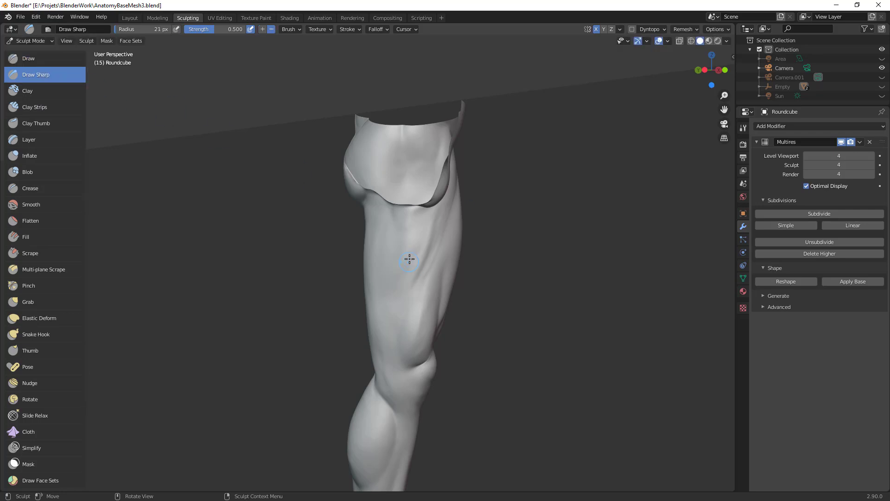
drag(425, 225, 400, 275)
ctrl+middle_drag(408, 272, 453, 300)
Step: Unhide the full body and isolate the figure's left leg again from just above the navel down, shown from its inner side
key(alt+h)
mouse_move(528, 264)
middle_down()
mouse_move(485, 246)
mouse_move(489, 273)
mouse_move(571, 291)
mouse_move(566, 255)
middle_up()
scroll(489, 272, down, 2)
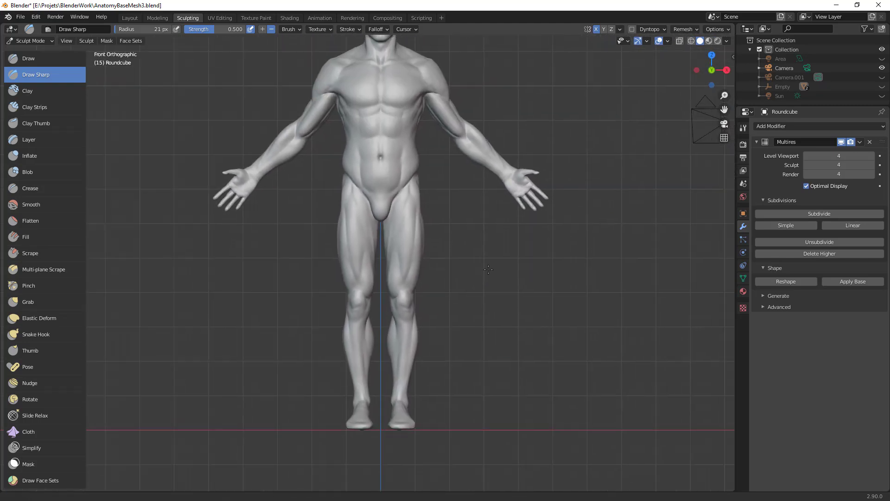
key(b)
drag(378, 155, 441, 463)
alt+middle_drag(415, 312, 510, 308)
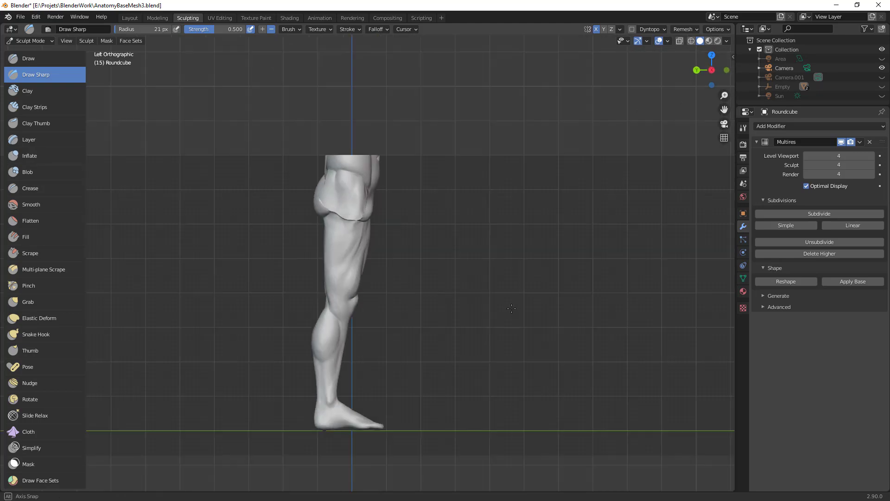
scroll(510, 287, up, 4)
Step: Build up the muscle band across the upper front thigh below the hip crease with Clay Strips at a 27 px radius
key(c)
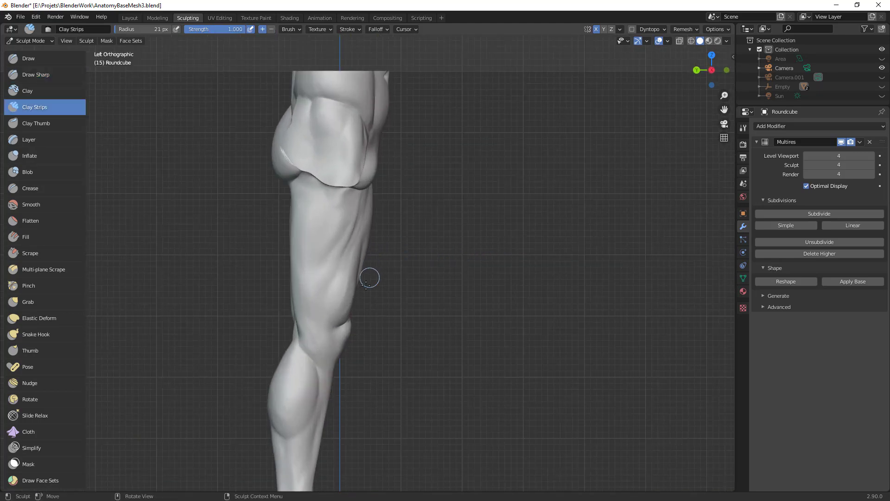
key(g)
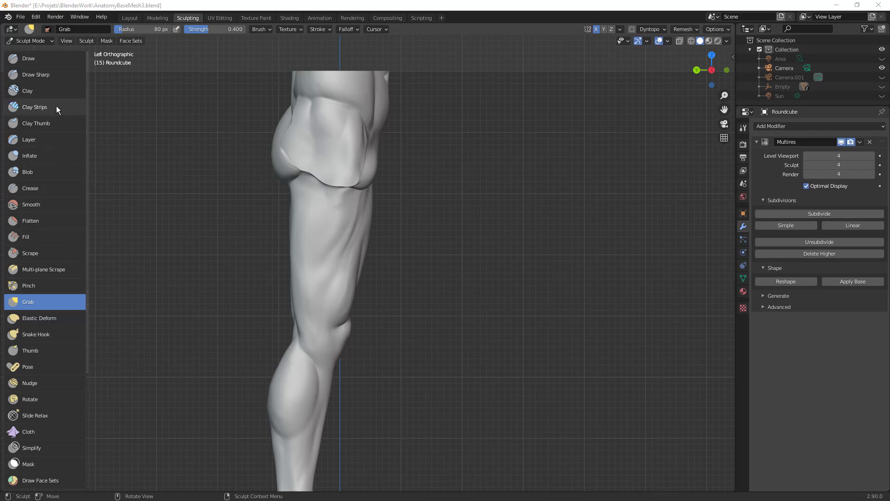
click(35, 107)
mouse_move(453, 312)
alt+mouse_down()
mouse_move(418, 244)
mouse_move(443, 185)
mouse_move(411, 204)
alt+mouse_up()
key(f)
click(413, 209)
alt+shift+drag(455, 140, 453, 212)
key(f)
click(466, 137)
drag(467, 136, 451, 179)
drag(460, 141, 438, 209)
key(f)
click(432, 219)
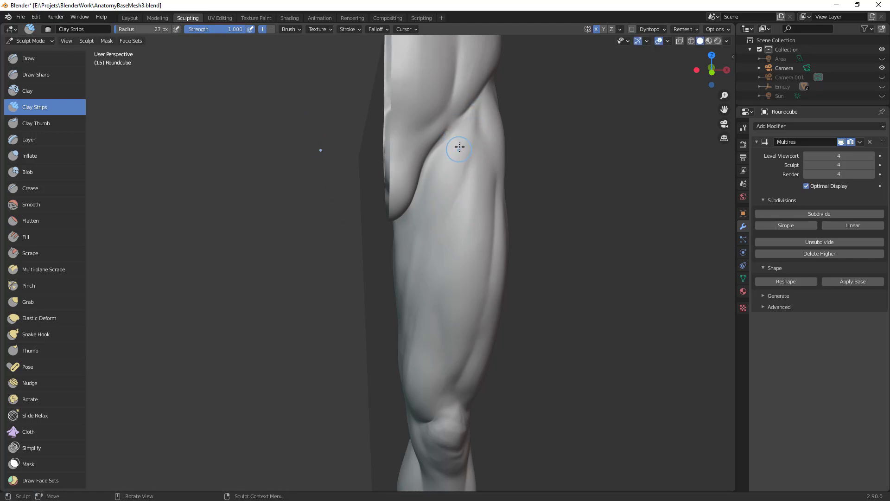
Step: Add a long diagonal muscle strip down the inner thigh with Clay Strips at a 32 px radius
alt+drag(399, 302, 420, 233)
key(f)
click(378, 316)
mouse_move(391, 311)
alt+shift+mouse_down()
mouse_move(459, 228)
mouse_move(450, 232)
alt+shift+mouse_up()
drag(452, 191, 414, 293)
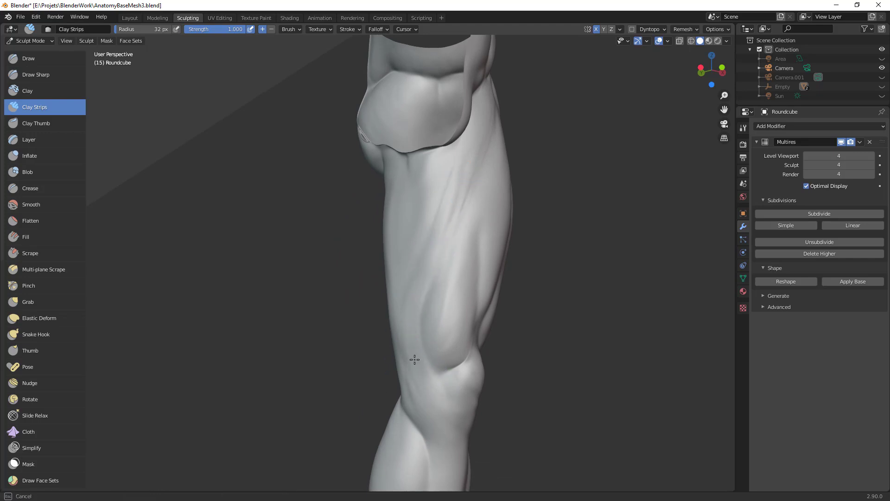
Step: Define the upper part of the inner-thigh strip near the groin with Clay Strips at a 27 px radius
key(f)
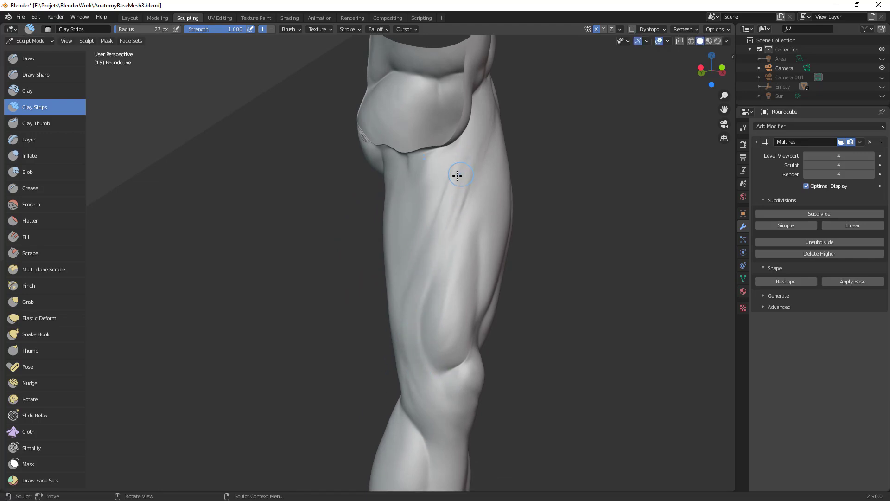
click(422, 251)
drag(463, 145, 454, 185)
drag(476, 128, 456, 186)
Step: Extend the inner-thigh muscle strip down toward the inside of the knee with Clay Strips at a 20 px radius
mouse_move(442, 225)
mouse_down()
mouse_move(429, 256)
mouse_move(418, 353)
mouse_move(424, 364)
mouse_up()
mouse_move(419, 327)
mouse_down()
mouse_move(428, 368)
mouse_move(420, 354)
mouse_up()
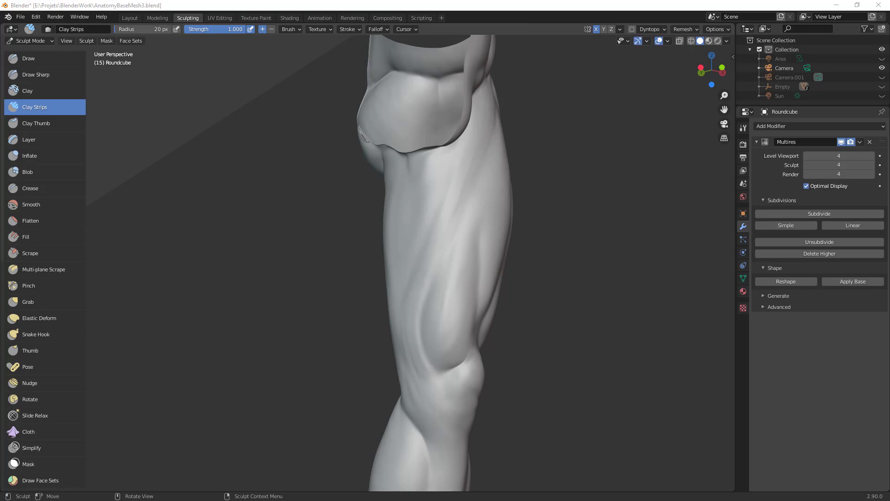
drag(414, 349, 432, 376)
drag(413, 295, 414, 301)
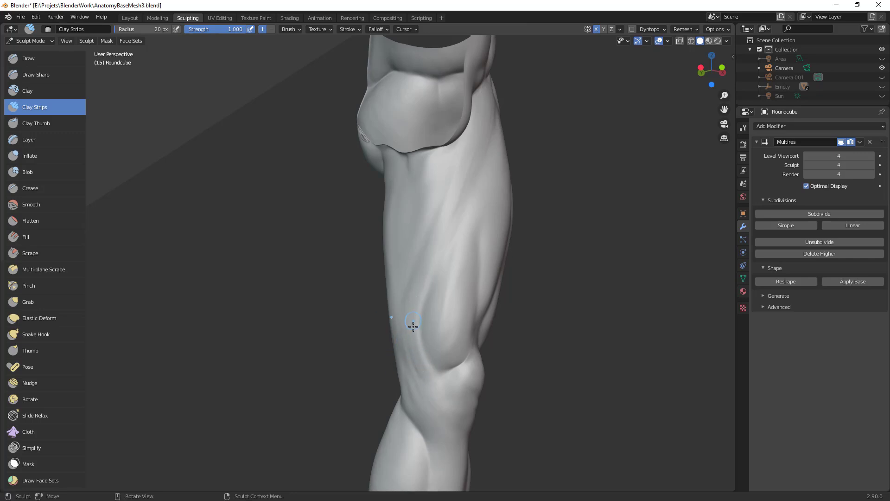
Step: Refine the diagonal inner-thigh muscle strip between the knee and the groin with Clay Strips at 19 and 22 px radius
drag(418, 364, 420, 376)
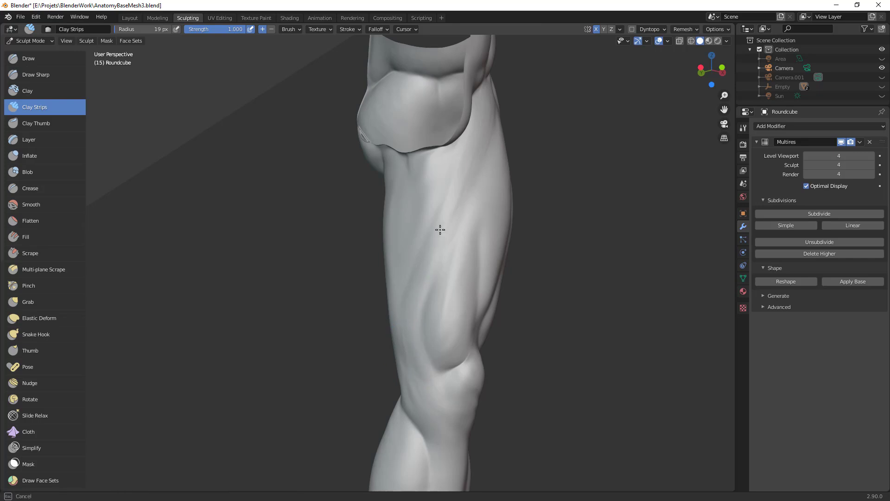
ctrl+alt+drag(493, 219, 473, 274)
alt+drag(473, 274, 447, 285)
scroll(448, 285, up, 3)
middle_drag(425, 174, 428, 193)
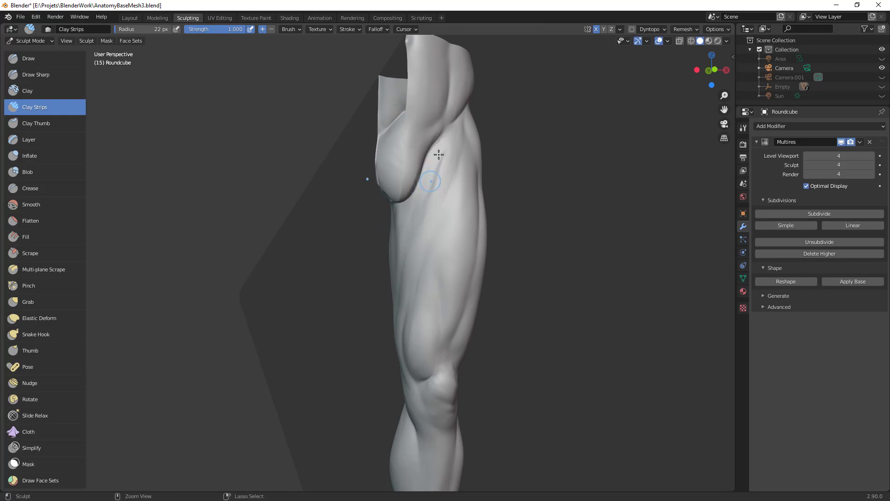
mouse_move(404, 259)
middle_down()
mouse_move(429, 230)
mouse_move(401, 268)
middle_up()
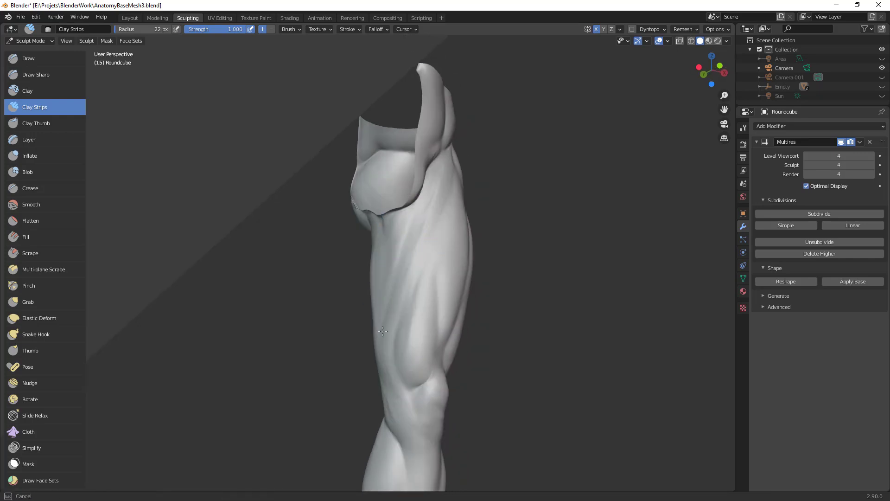
middle_drag(402, 299, 377, 301)
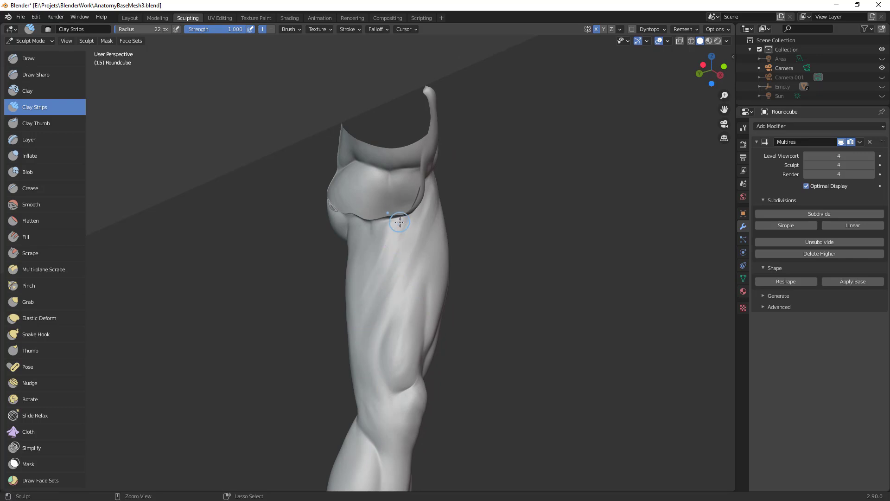
middle_drag(385, 279, 442, 164)
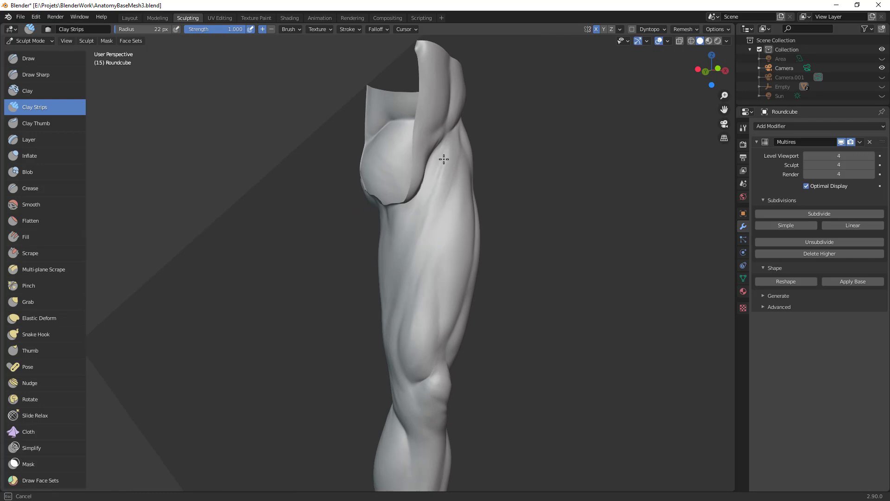
Step: Build up the upper front thigh muscles below the hip crease with Clay Strips at a 22 px radius
middle_drag(420, 338, 450, 333)
ctrl+alt+drag(462, 333, 462, 262)
alt+drag(445, 232, 420, 202)
mouse_move(420, 202)
middle_down()
mouse_move(439, 171)
mouse_move(454, 183)
mouse_move(449, 173)
middle_up()
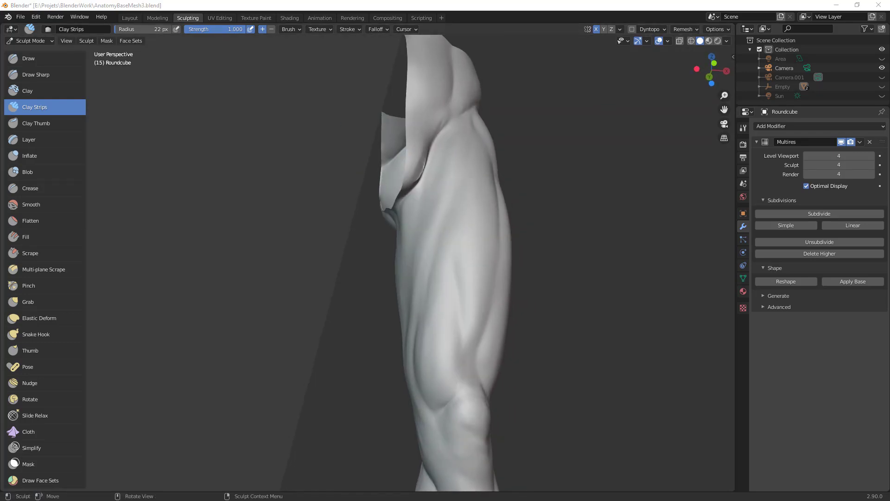
middle_drag(459, 226, 454, 221)
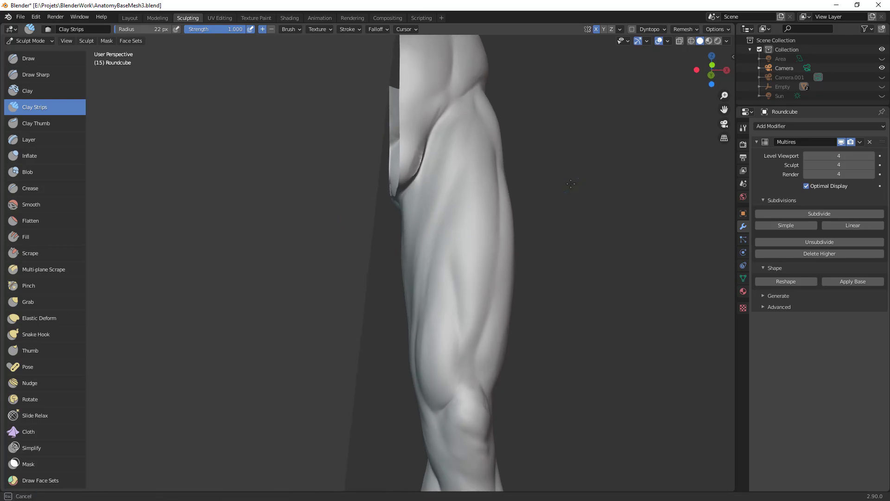
Step: Add volume to the uppermost inner thigh beside the groin with Clay Strips at a 29 px radius
mouse_move(447, 149)
middle_down()
mouse_move(433, 211)
mouse_move(416, 218)
mouse_move(425, 194)
middle_up()
key(f)
click(424, 170)
drag(406, 207, 411, 199)
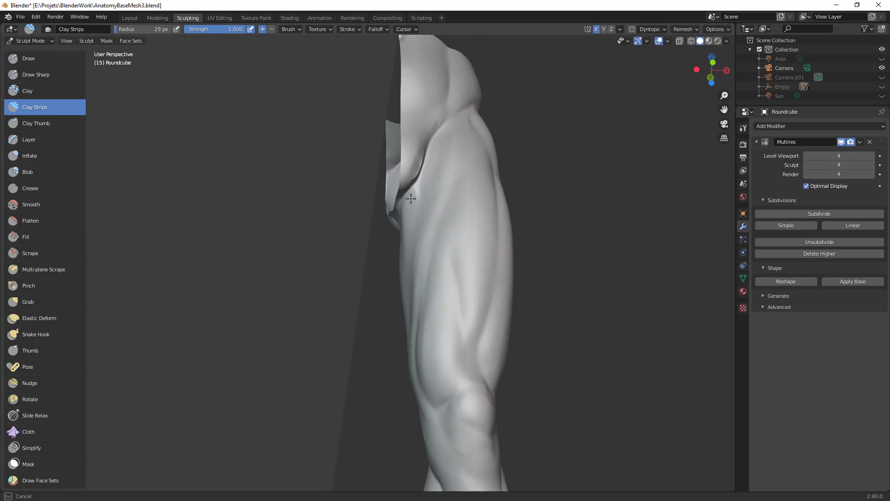
mouse_move(410, 188)
middle_down()
mouse_move(420, 218)
mouse_move(441, 231)
mouse_move(405, 231)
mouse_move(394, 218)
middle_up()
drag(398, 251, 389, 221)
mouse_move(406, 256)
middle_down()
mouse_move(424, 246)
mouse_move(397, 217)
mouse_move(433, 205)
mouse_move(433, 183)
mouse_move(441, 223)
mouse_move(442, 202)
mouse_move(424, 185)
middle_up()
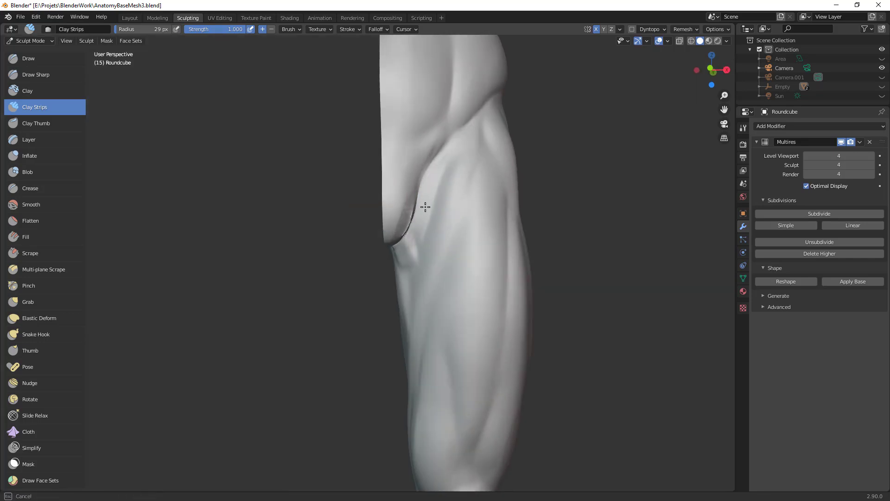
Step: Shape the short muscle bands running from the groin edge into the inner thigh with Clay Strips at a 29 px radius
middle_drag(416, 272, 412, 249)
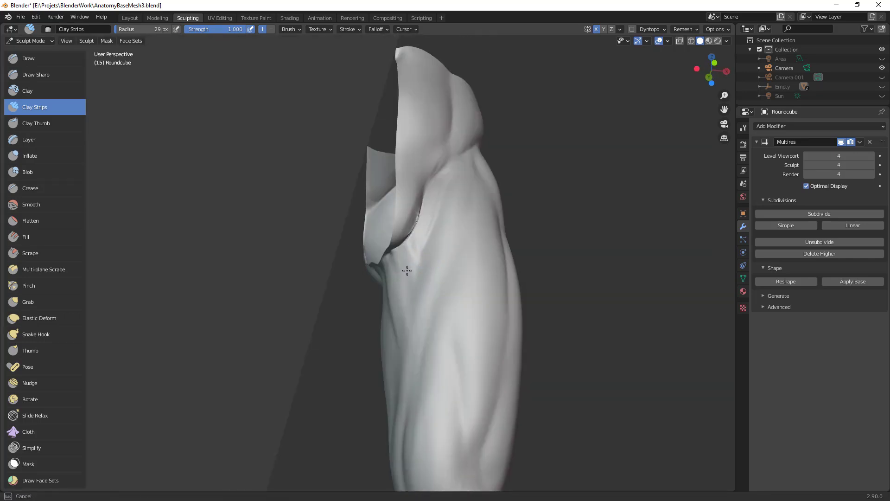
drag(415, 263, 405, 265)
drag(434, 175, 427, 186)
drag(394, 264, 400, 305)
middle_drag(411, 313, 381, 302)
Step: Bulk up the inner-thigh mass under the crotch cut with Clay Strips at a 31 px radius
key(f)
click(383, 294)
drag(376, 279, 377, 293)
key(f)
click(376, 294)
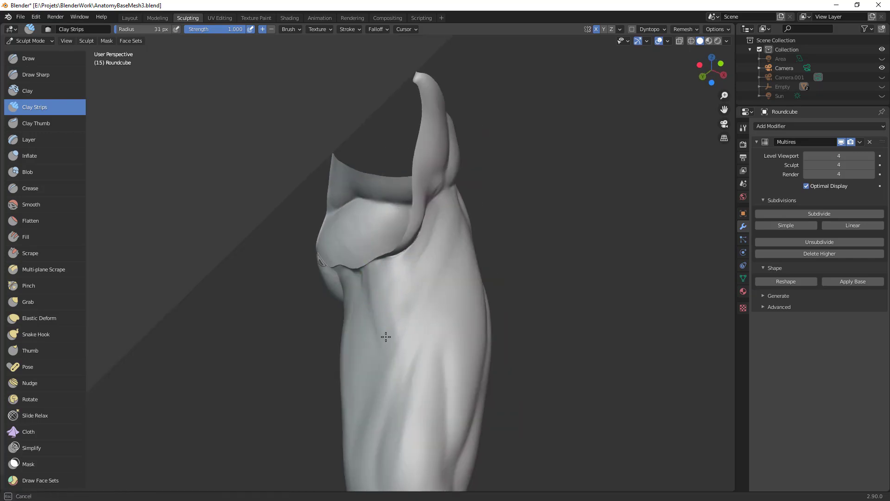
Step: Adjust the inner-thigh silhouette just below the crotch with the Grab brush at a 75 px radius
ctrl+middle_drag(450, 252, 432, 324)
middle_drag(371, 362, 398, 270)
key(g)
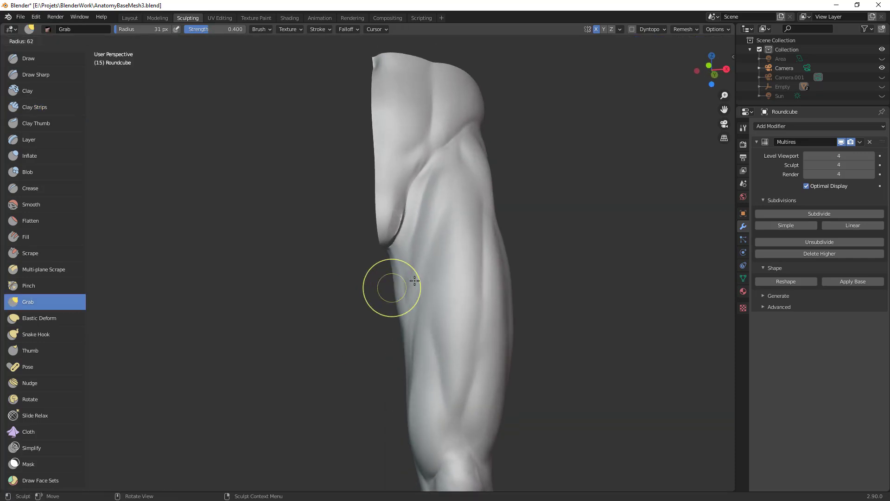
key(f)
click(396, 276)
drag(395, 274, 393, 272)
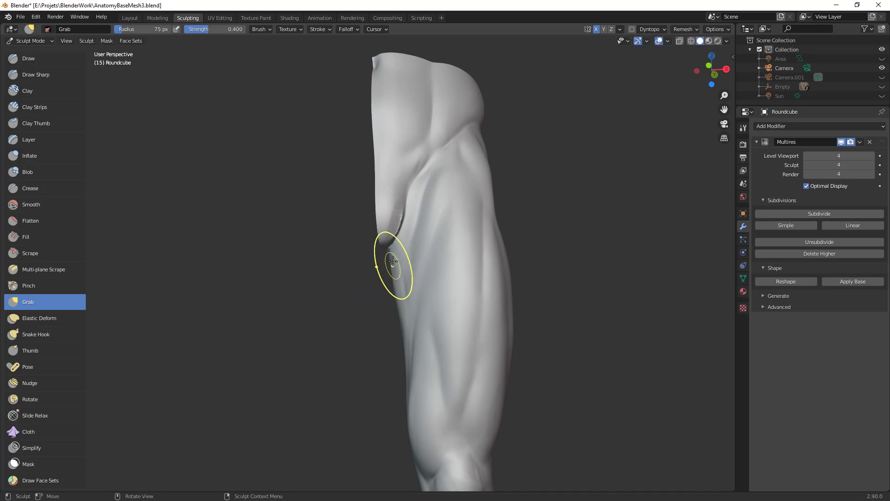
Step: Reshape the upper thigh near the hip crease with the Grab brush at a 69 px radius
key(f)
click(457, 269)
drag(434, 183, 443, 167)
mouse_move(482, 192)
ctrl+middle_down()
mouse_move(468, 332)
mouse_move(476, 336)
mouse_move(459, 260)
ctrl+middle_up()
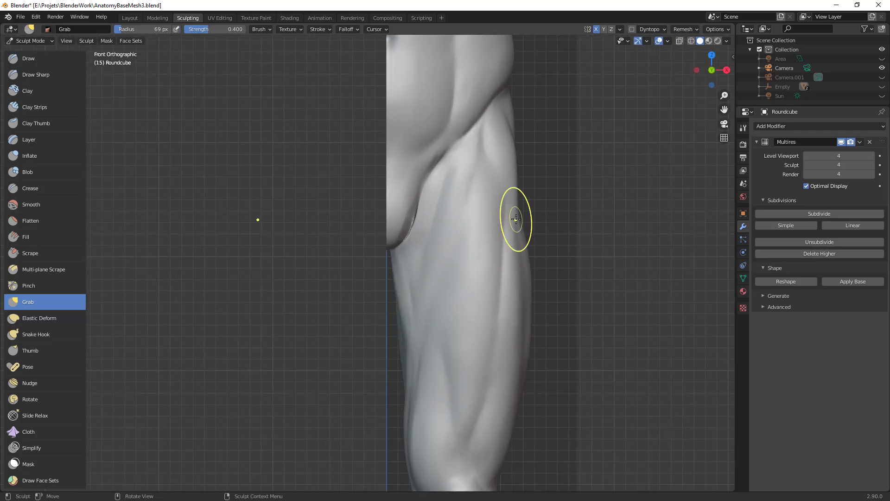
Step: Carve the grooves along the diagonal inner-thigh strip from the groin toward the knee with Crease at a 17 px radius
key(shift+c)
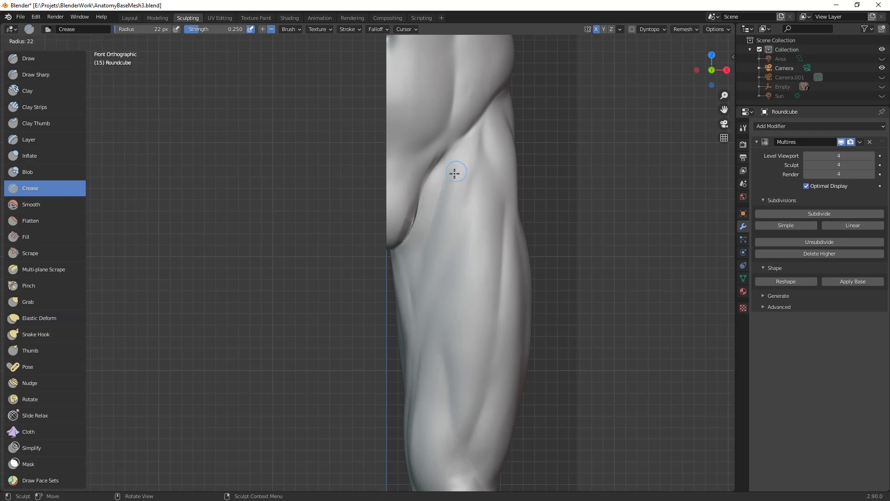
middle_drag(422, 255, 432, 234)
middle_drag(419, 300, 411, 254)
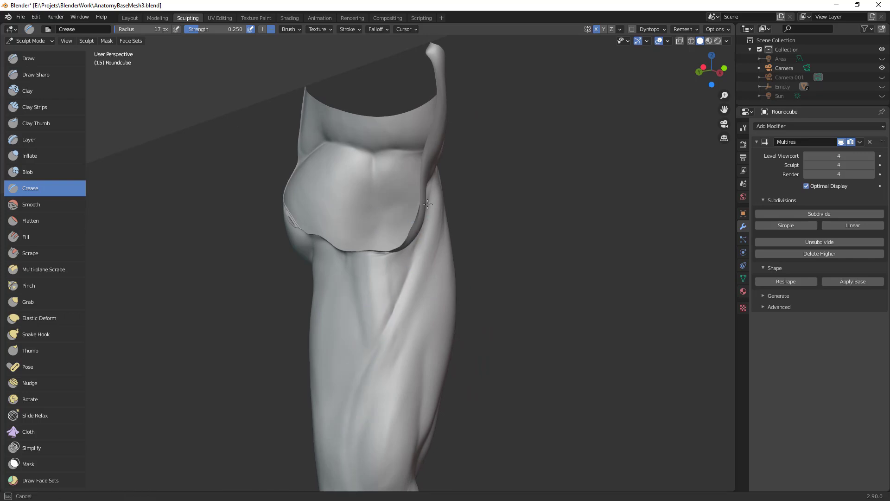
middle_drag(348, 419, 366, 333)
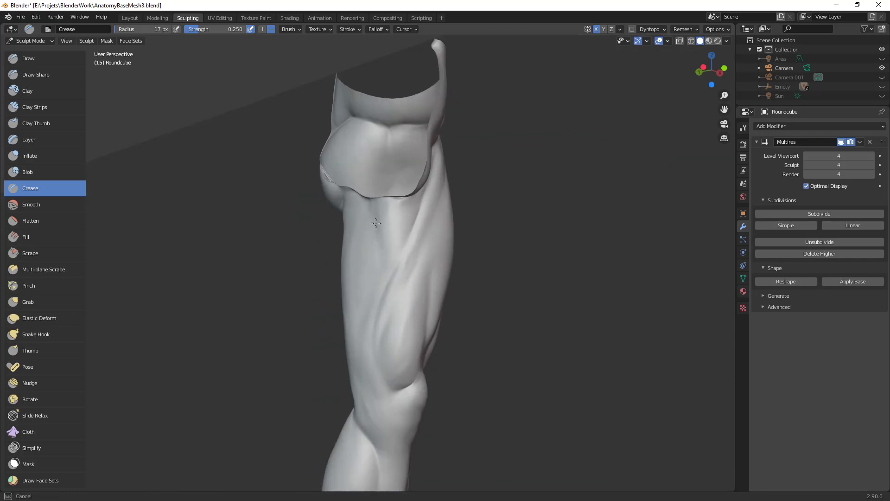
middle_drag(379, 315, 421, 228)
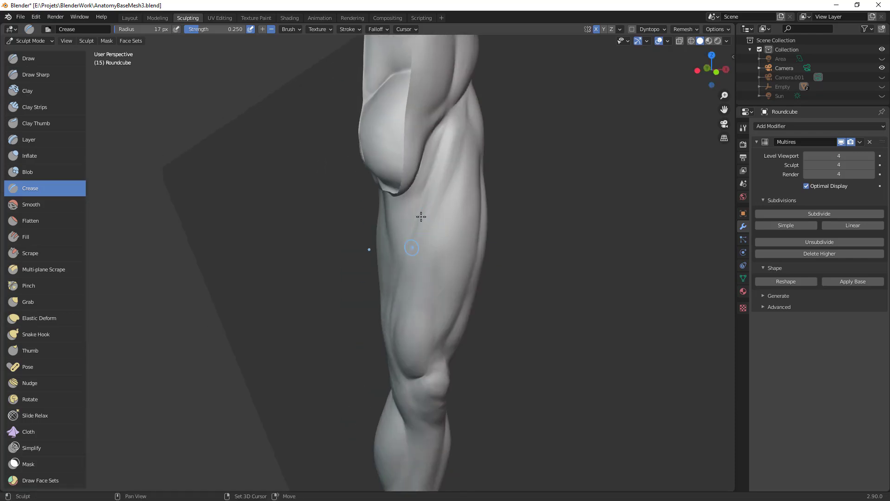
mouse_move(403, 304)
middle_down()
mouse_move(410, 315)
mouse_move(427, 263)
mouse_move(399, 269)
mouse_move(410, 259)
middle_up()
ctrl+alt+drag(382, 303, 403, 259)
mouse_move(404, 258)
ctrl+middle_down()
mouse_move(405, 189)
mouse_move(412, 202)
ctrl+middle_up()
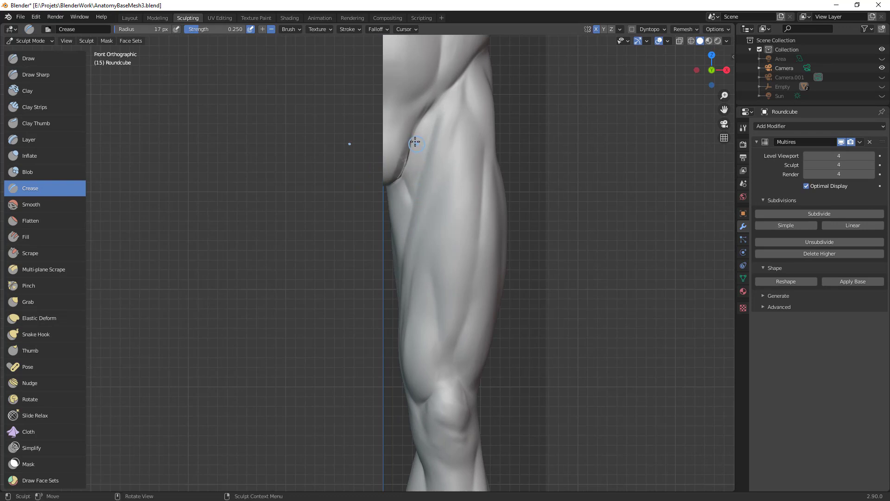
Step: Deepen the creases beside the groin and up the front thigh to the hip crease with Crease at a 17 px radius
drag(411, 149, 415, 187)
mouse_move(412, 143)
mouse_down()
mouse_move(424, 155)
mouse_move(423, 139)
mouse_up()
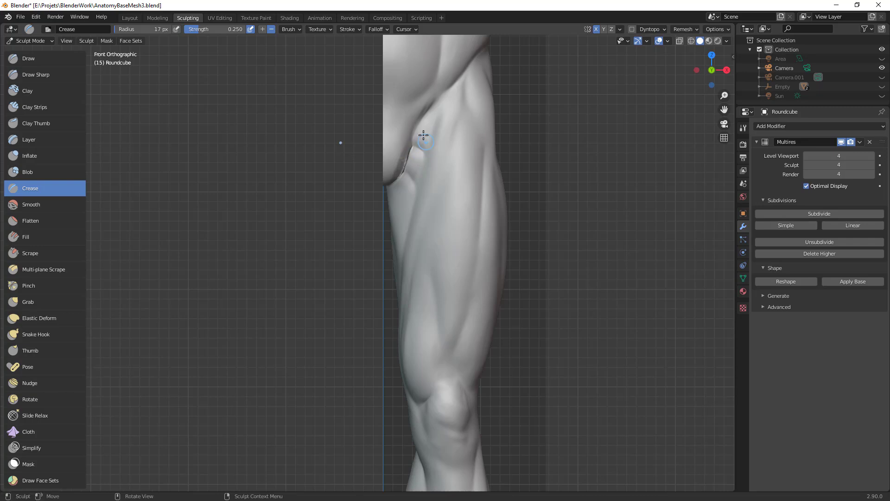
mouse_move(407, 202)
mouse_down()
mouse_move(423, 135)
mouse_move(429, 149)
mouse_move(452, 87)
mouse_up()
mouse_move(461, 163)
ctrl+middle_down()
mouse_move(462, 248)
mouse_move(463, 206)
ctrl+middle_up()
scroll(462, 206, up, 2)
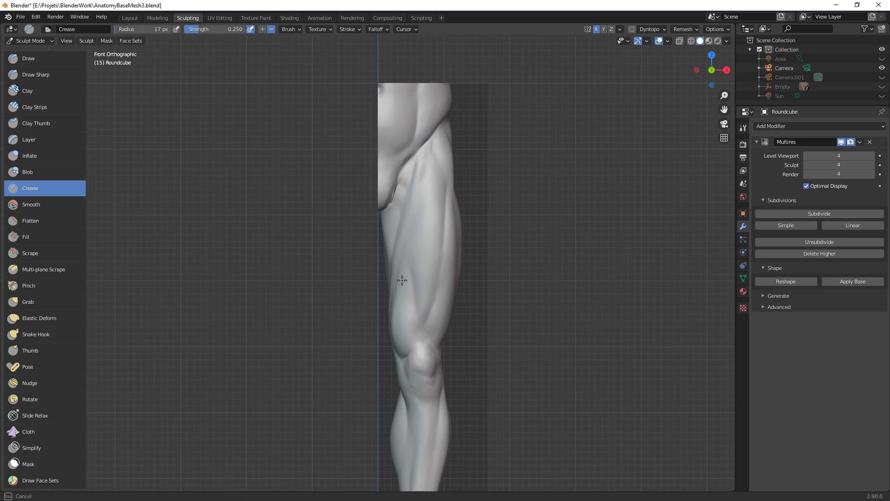
Step: Fill and smooth the area between the groin edge and the diagonal thigh strip with Clay Strips at a 32 px radius
scroll(451, 158, up, 1)
mouse_move(450, 158)
middle_down()
mouse_move(477, 159)
mouse_move(405, 171)
mouse_move(398, 187)
mouse_move(410, 213)
mouse_move(399, 186)
mouse_move(404, 197)
mouse_move(429, 197)
mouse_move(411, 189)
middle_up()
key(c)
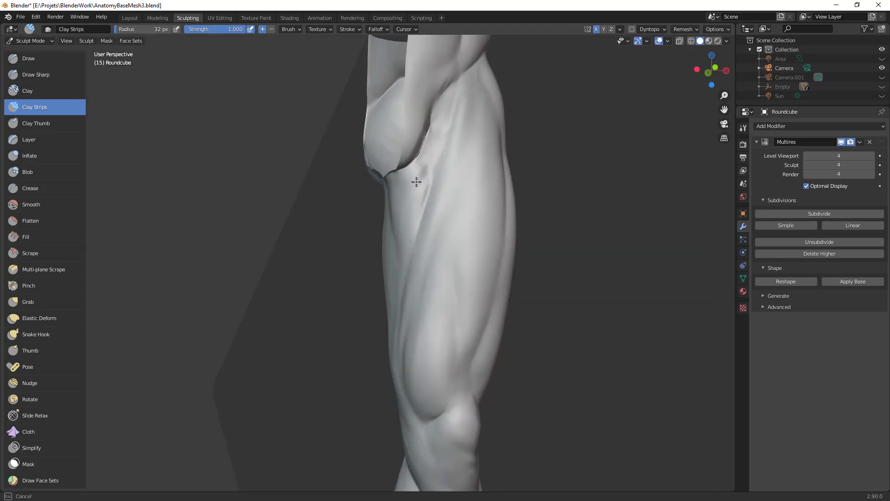
middle_drag(410, 222, 417, 139)
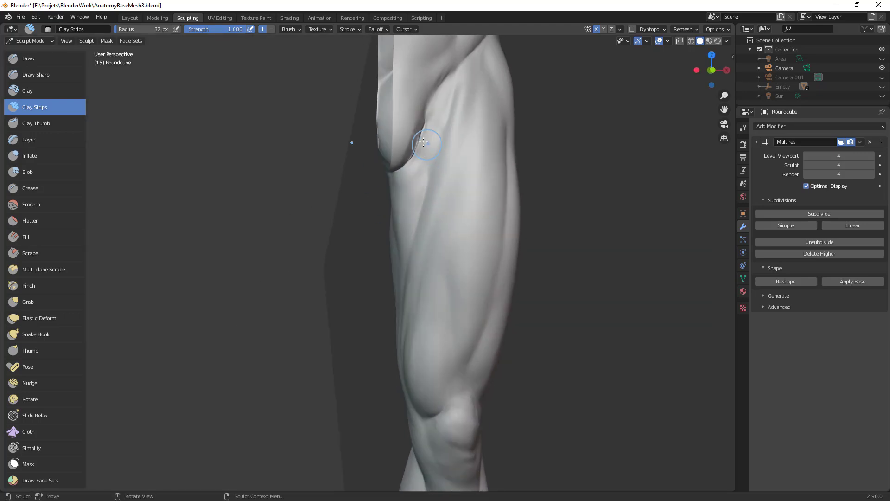
shift+drag(424, 147, 421, 127)
ctrl+alt+drag(409, 243, 409, 371)
alt+drag(468, 304, 459, 231)
mouse_move(436, 188)
alt+shift+mouse_down()
mouse_move(429, 238)
mouse_move(406, 282)
alt+shift+mouse_up()
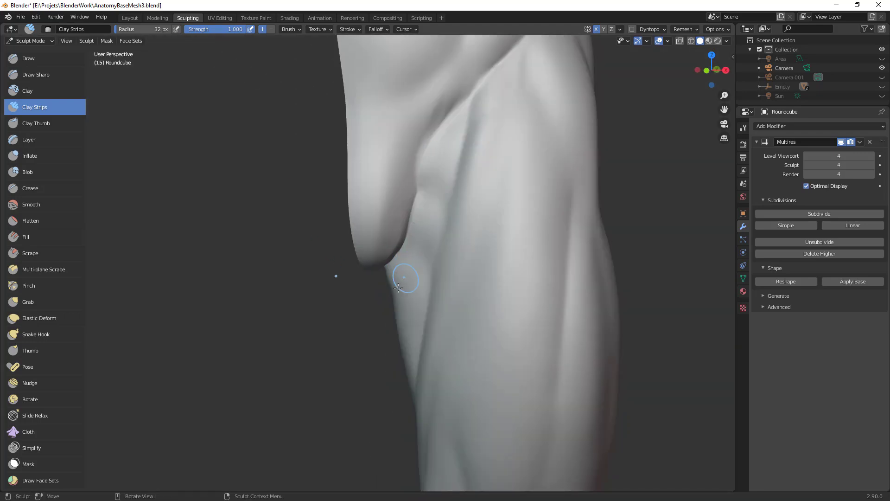
alt+drag(400, 320, 424, 273)
Step: Build broader muscle volume across the upper inner thigh below the groin with Clay Strips at a 44 px radius
key(f)
click(416, 271)
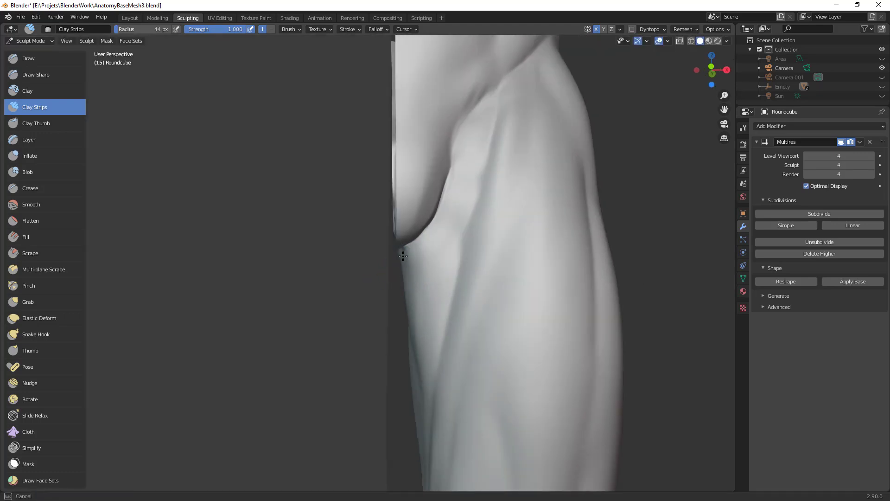
mouse_move(417, 318)
middle_down()
mouse_move(431, 278)
mouse_move(417, 314)
middle_up()
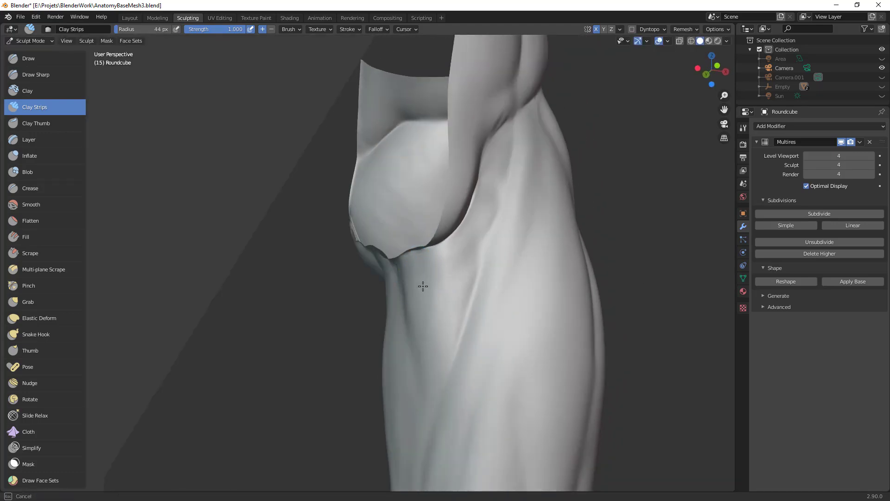
middle_drag(482, 235, 453, 227)
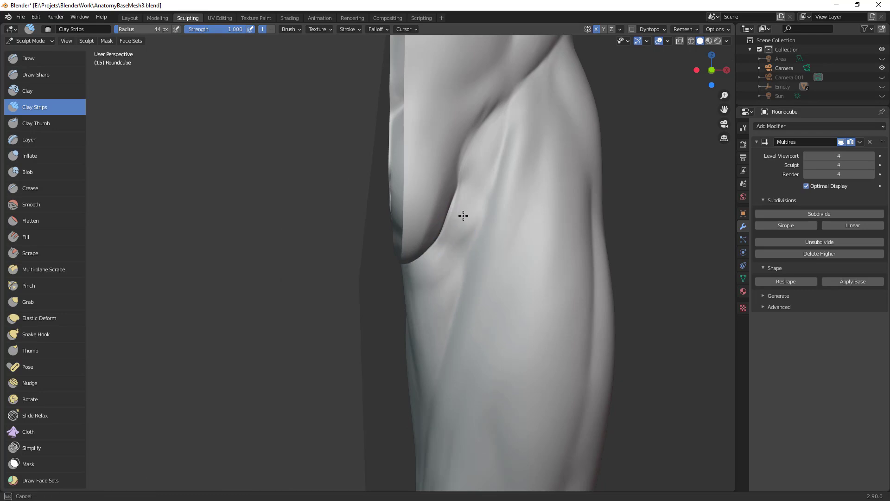
drag(478, 203, 476, 197)
mouse_move(463, 151)
mouse_down()
mouse_move(479, 161)
mouse_move(490, 123)
mouse_move(436, 194)
mouse_move(434, 228)
mouse_up()
ctrl+alt+drag(434, 228, 426, 297)
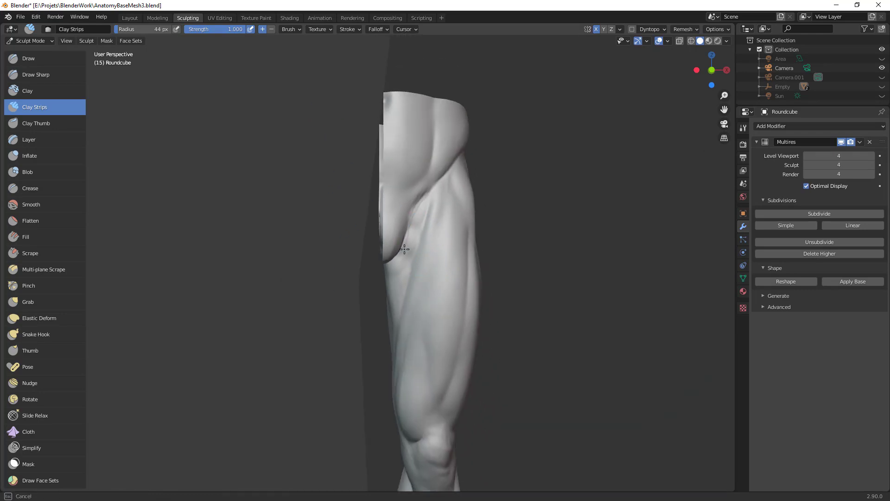
mouse_move(385, 324)
ctrl+alt+mouse_down()
mouse_move(370, 390)
mouse_move(490, 369)
mouse_move(386, 280)
ctrl+alt+mouse_up()
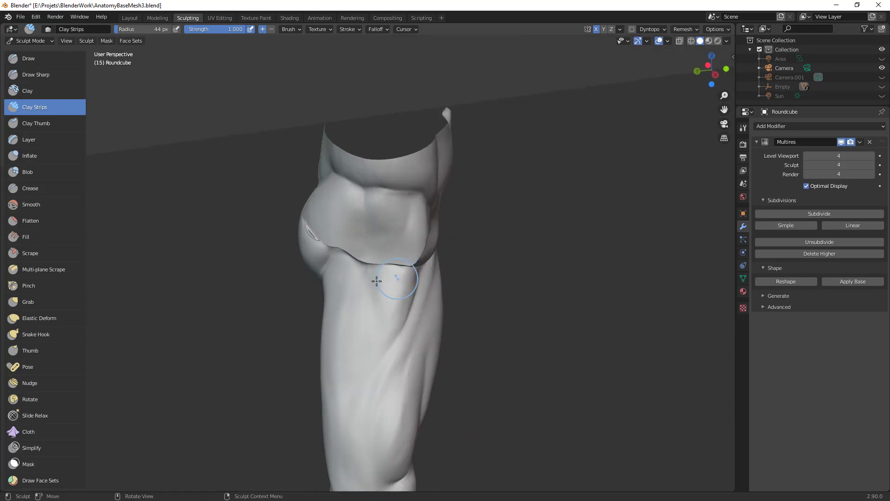
alt+shift+drag(474, 296, 491, 243)
Step: Add a narrow muscle strip down the inner thigh from the crotch cut with Clay Strips at a 23 px radius, then enlarge the brush to 31 px
mouse_move(530, 205)
middle_down()
mouse_move(416, 238)
mouse_move(461, 199)
middle_up()
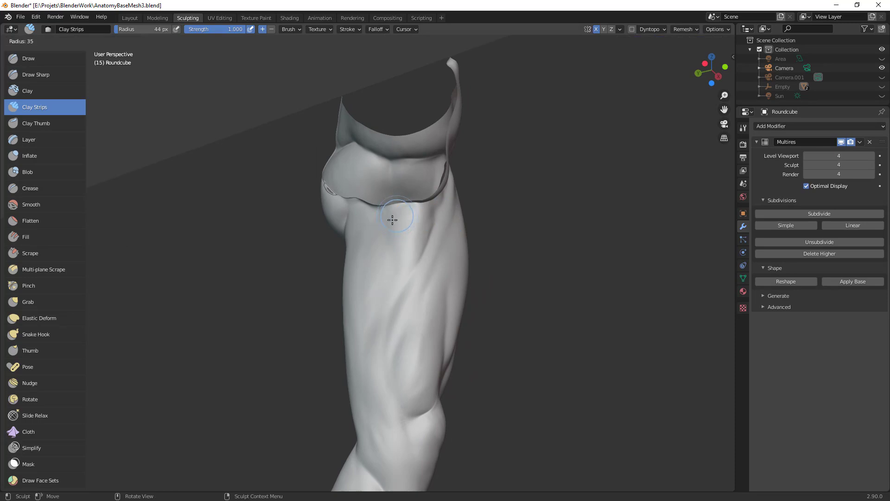
key(f)
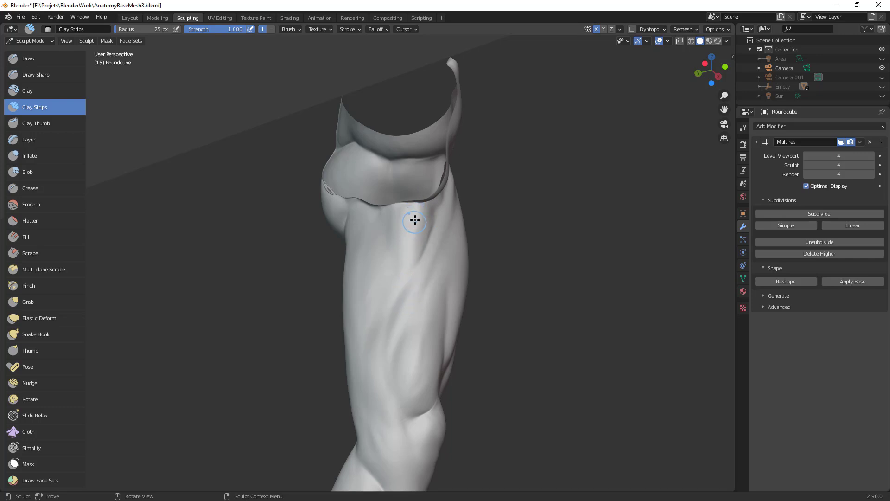
key(f)
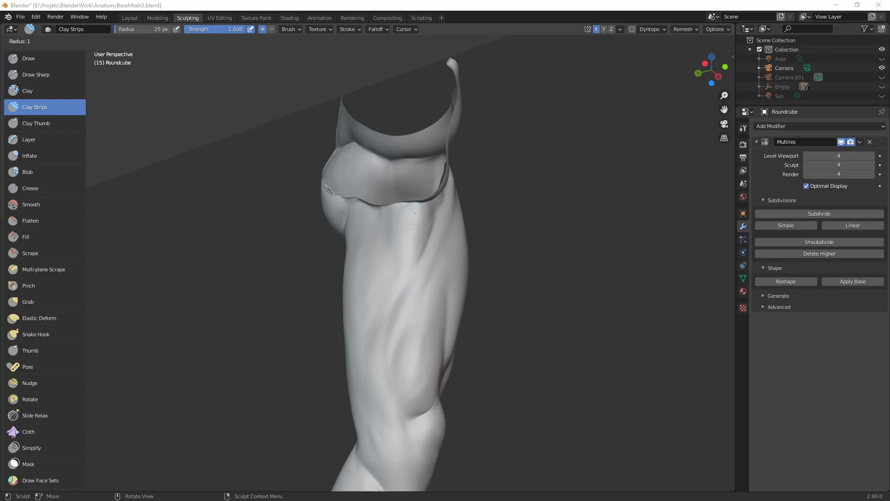
click(409, 213)
drag(396, 269, 404, 231)
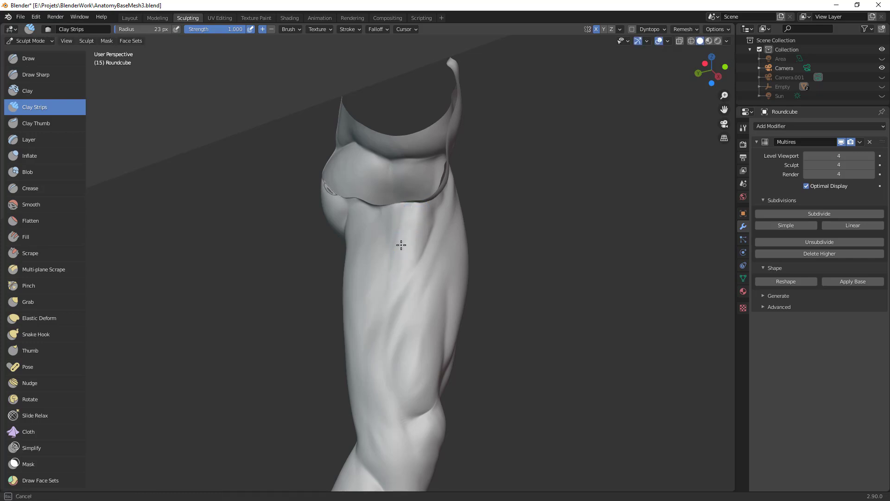
drag(395, 270, 412, 215)
key(f)
click(418, 217)
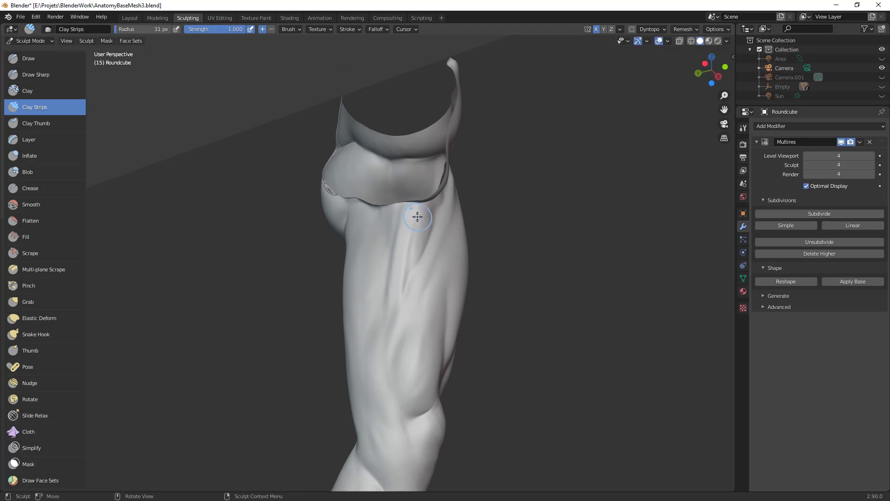
Step: Carve the creases bordering the narrow inner-thigh strip below the groin edge with Crease at an 18 px radius
key(shift+c)
key(f)
click(413, 215)
mouse_move(408, 267)
mouse_down()
mouse_move(419, 201)
mouse_move(389, 319)
mouse_up()
mouse_move(414, 304)
ctrl+middle_down()
mouse_move(364, 399)
mouse_move(420, 362)
ctrl+middle_up()
ctrl+middle_drag(420, 361, 413, 259)
middle_drag(413, 260, 400, 230)
key(f)
click(402, 223)
drag(408, 204, 402, 241)
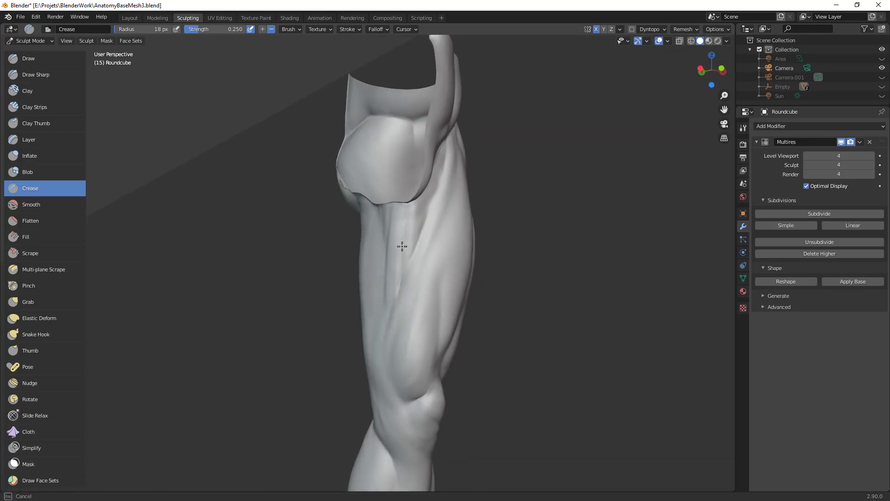
middle_drag(399, 282, 393, 221)
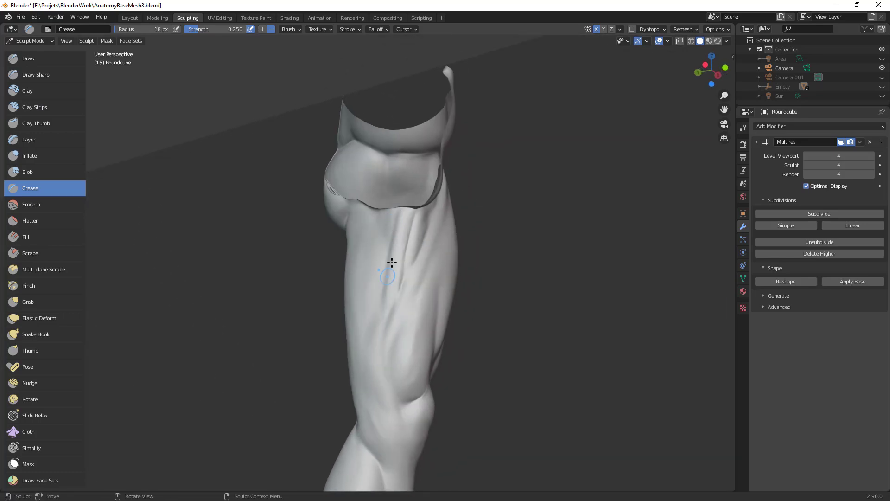
Step: Reshape the muscle strips across the middle and upper inner thigh with Grab at a 132 px radius
key(g)
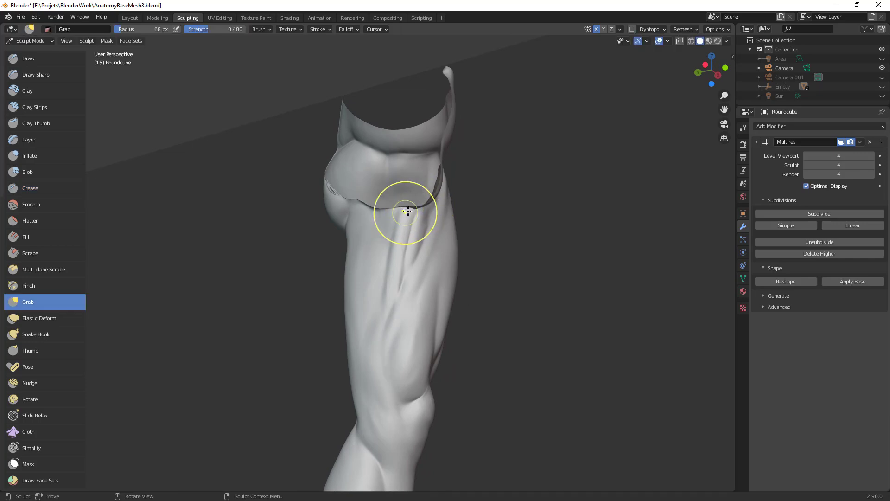
middle_drag(426, 209, 403, 229)
key(f)
click(413, 263)
drag(398, 278, 402, 280)
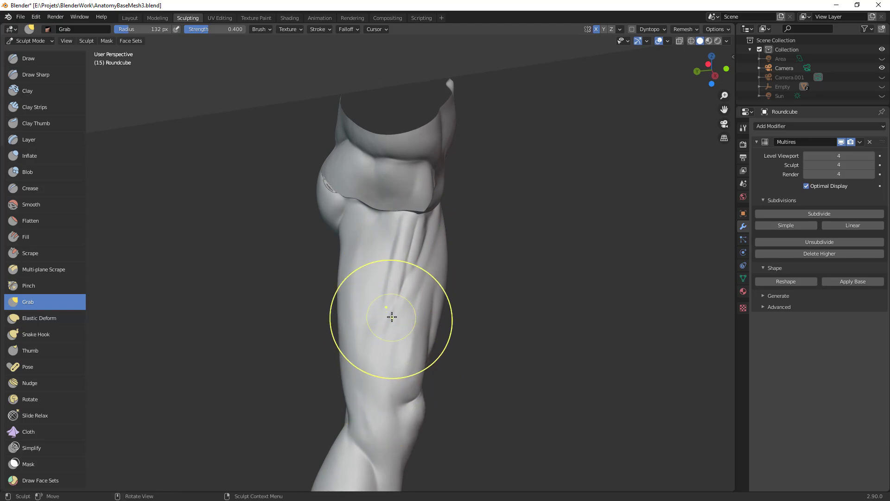
drag(402, 257, 410, 214)
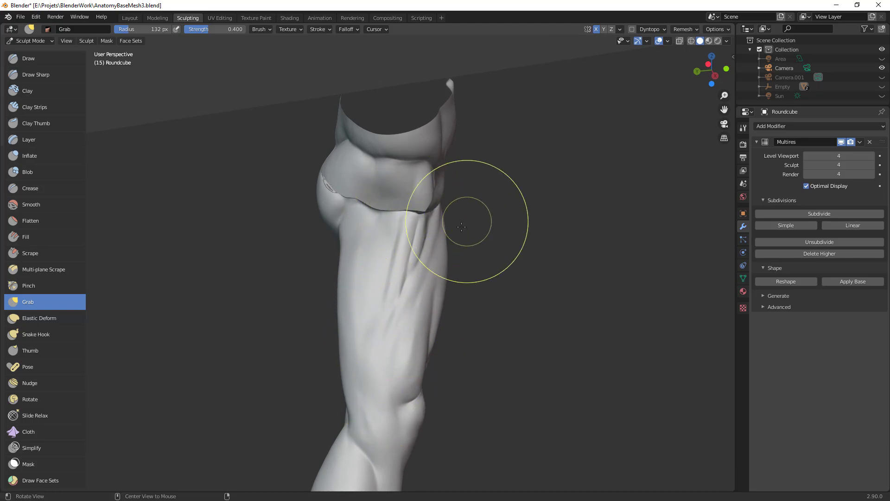
Step: Nudge the upper inner-thigh strip with Grab at a 20 px radius, and deepen its creases with Crease at 27 px
alt+drag(467, 221, 514, 230)
key(f)
click(403, 230)
key(f)
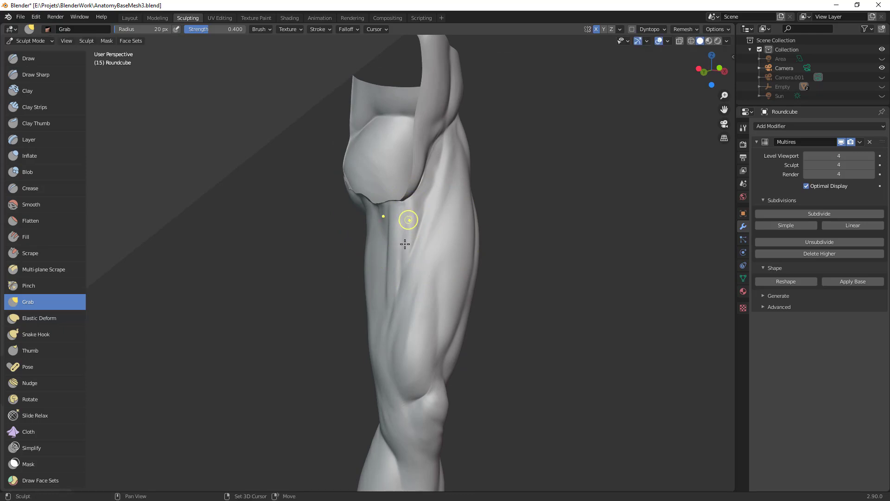
middle_drag(397, 283, 427, 259)
key(shift+c)
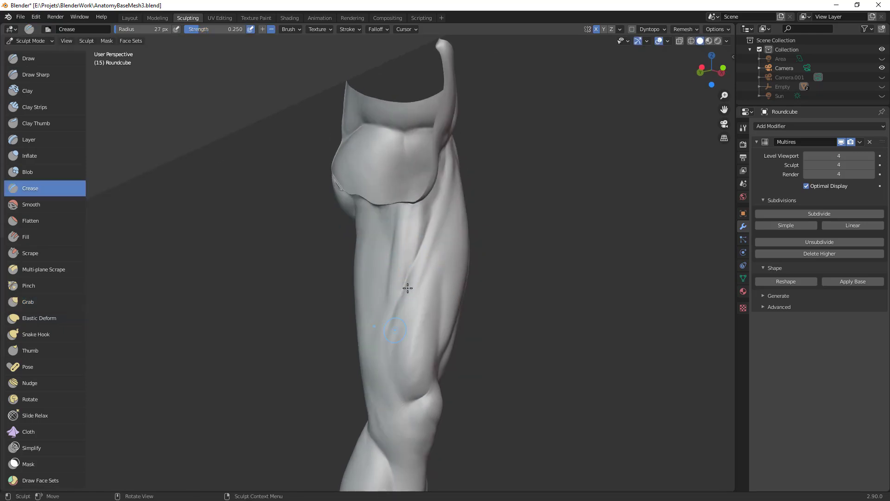
mouse_move(458, 301)
middle_down()
mouse_move(441, 264)
mouse_move(449, 324)
mouse_move(398, 253)
middle_up()
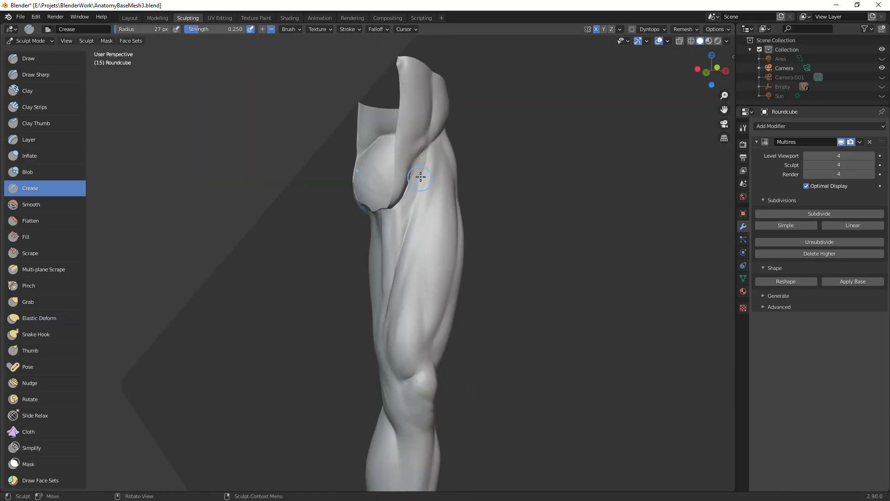
Step: Adjust the inner-thigh contour just below the crotch in front view with Grab at a 105 px radius
ctrl+middle_drag(436, 185, 379, 255)
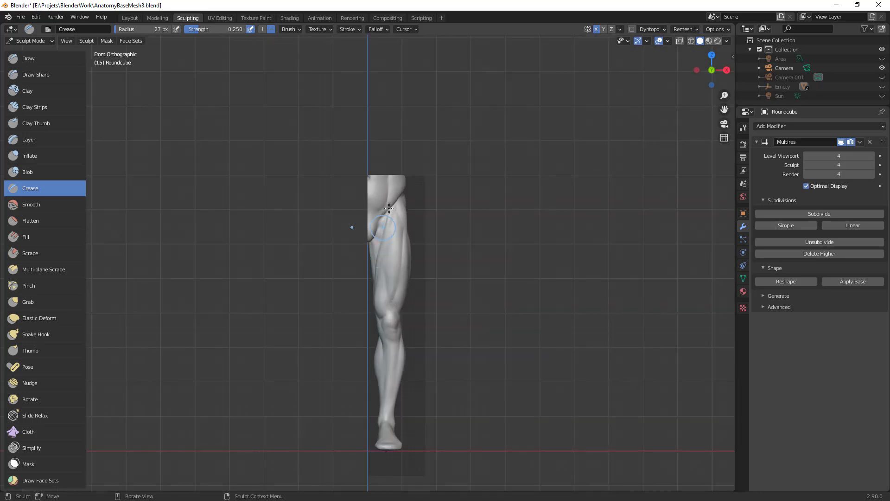
ctrl+middle_drag(366, 349, 429, 145)
key(g)
key(f)
click(441, 223)
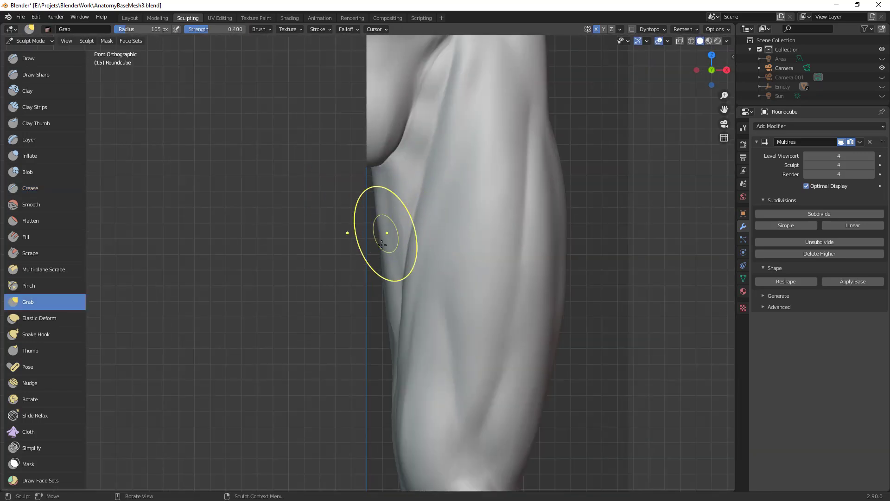
mouse_move(383, 215)
mouse_down()
mouse_move(378, 193)
mouse_move(387, 213)
mouse_up()
Step: Build up the upper inner thigh between the groin edge and the diagonal thigh strip with Clay Strips at a 39 px radius
key(c)
key(f)
click(373, 226)
middle_drag(373, 226, 445, 139)
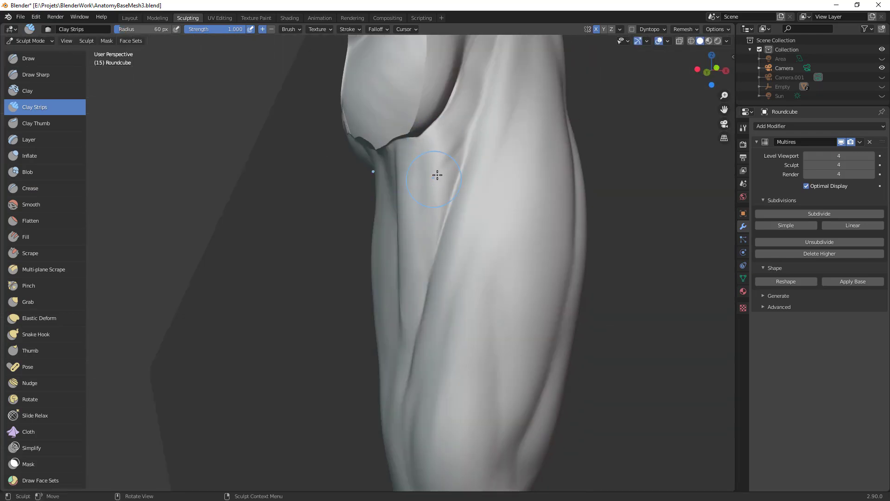
key(f)
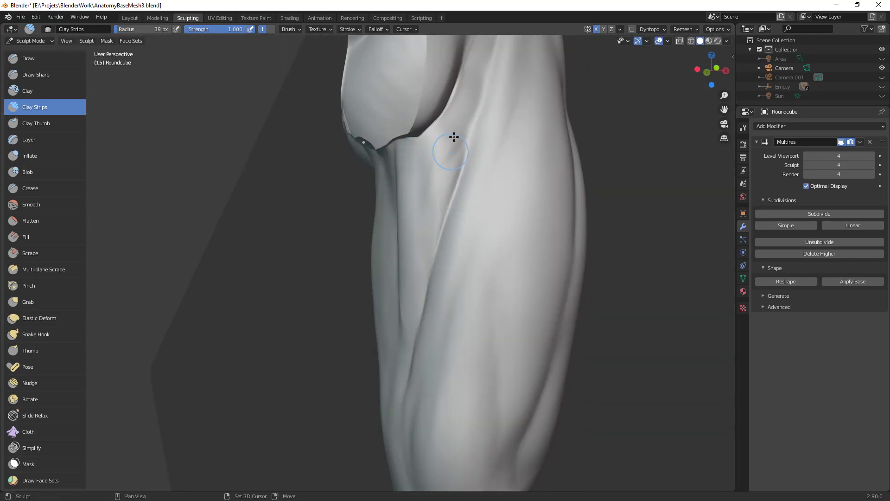
click(431, 254)
middle_drag(431, 254, 397, 231)
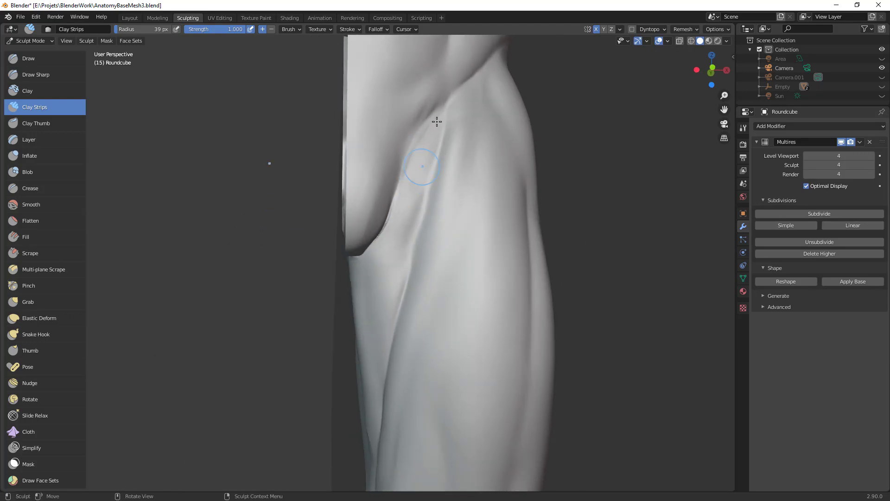
drag(442, 199, 420, 265)
Step: Define the fold between the buttock and the inner back thigh with Crease at a 22 px radius
ctrl+middle_drag(408, 304, 396, 482)
middle_drag(395, 344, 455, 337)
middle_drag(439, 307, 419, 295)
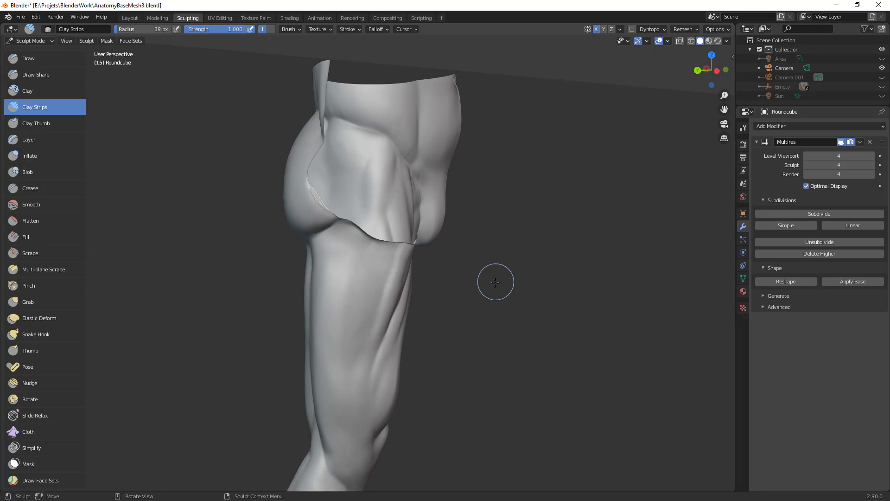
key(shift+c)
middle_drag(487, 280, 372, 198)
key(f)
click(376, 171)
key(f)
click(371, 172)
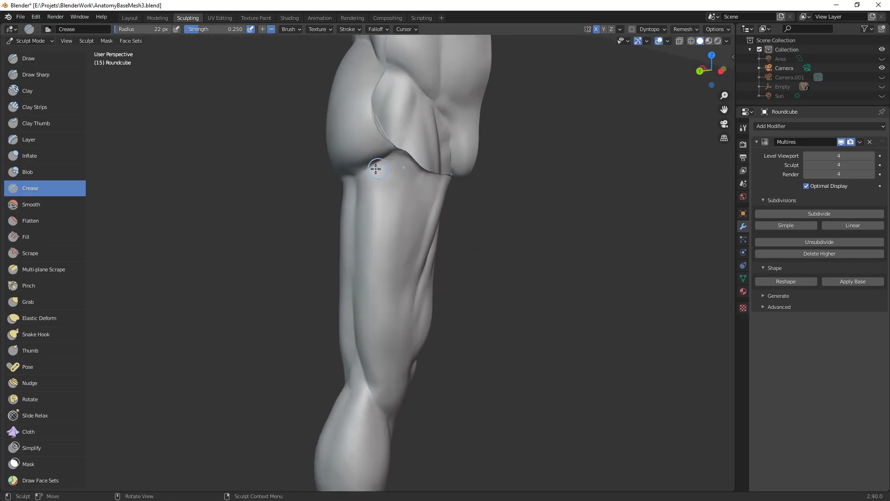
middle_drag(353, 175, 398, 173)
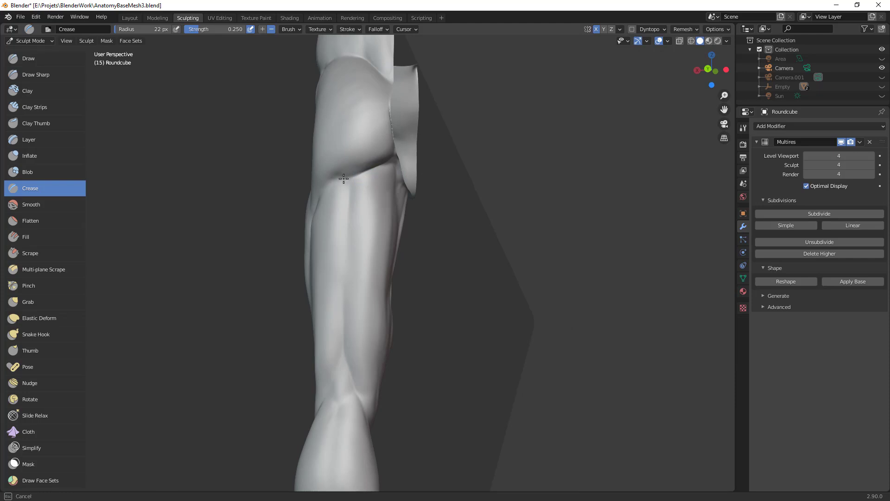
Step: Carve long vertical creases down the inner thigh from the buttock fold toward the knee with Crease at 22 px
middle_drag(343, 180, 384, 160)
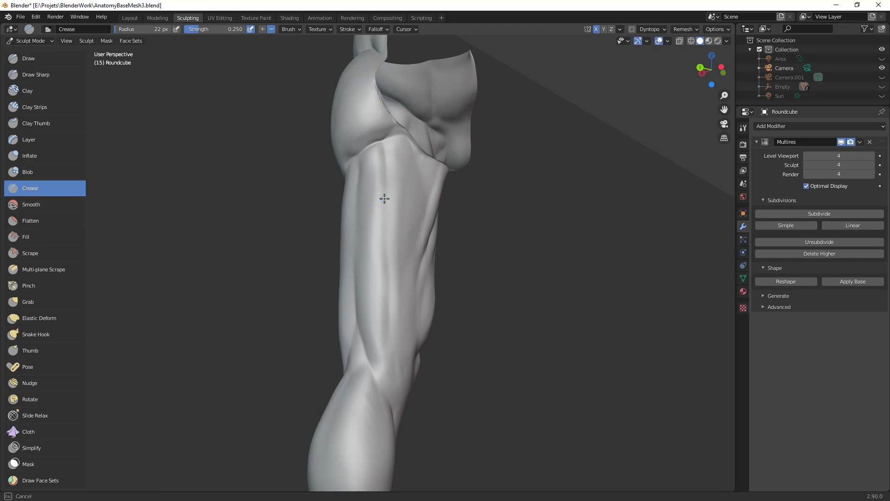
middle_drag(391, 279, 395, 213)
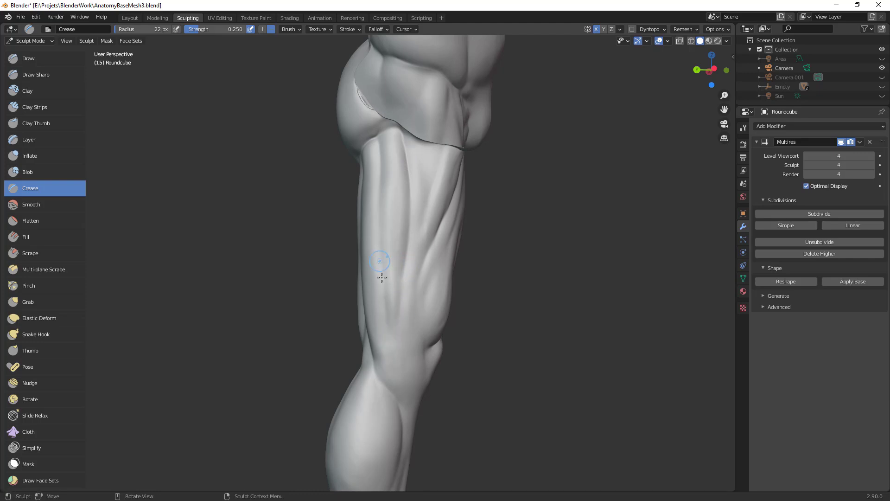
alt+drag(429, 182, 424, 193)
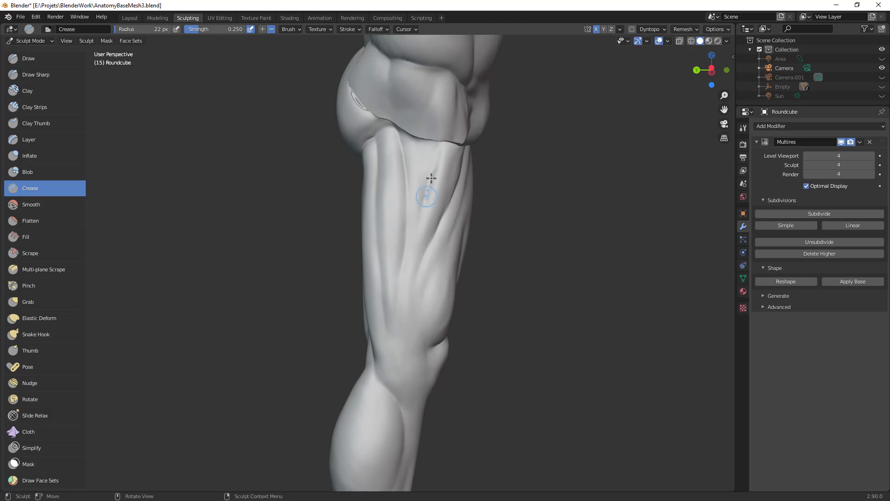
mouse_move(425, 194)
mouse_down()
mouse_move(421, 213)
mouse_move(463, 325)
mouse_up()
alt+drag(464, 324, 459, 306)
ctrl+alt+drag(459, 306, 451, 237)
Step: Add muscle strands between the new creases on the upper inner thigh with Clay Strips at a 22 px radius
key(c)
mouse_move(424, 211)
ctrl+alt+mouse_down()
mouse_move(417, 161)
mouse_move(417, 184)
ctrl+alt+mouse_up()
key(f)
click(415, 175)
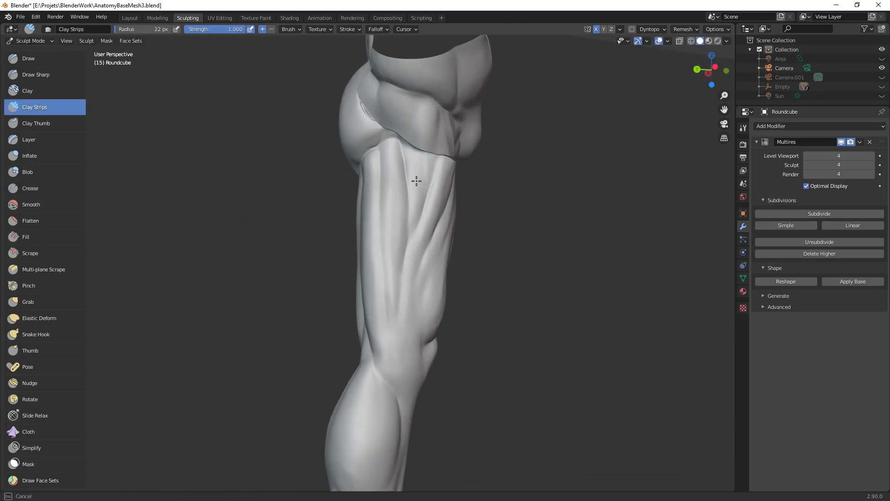
middle_drag(425, 182, 424, 156)
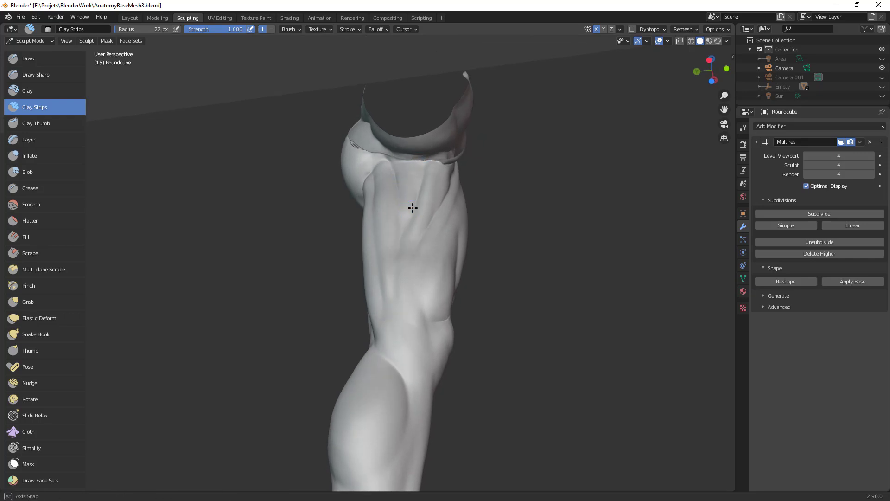
middle_drag(412, 203, 410, 217)
mouse_move(412, 163)
mouse_down()
mouse_move(409, 206)
mouse_move(429, 195)
mouse_move(422, 211)
mouse_up()
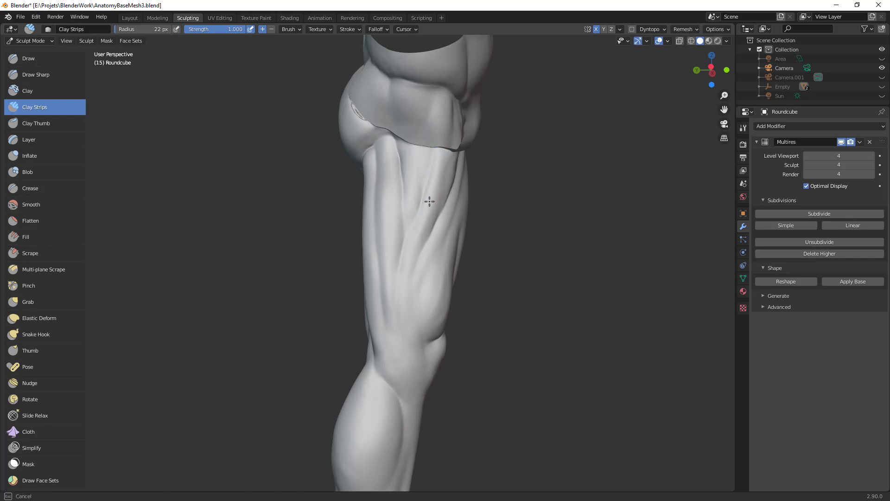
middle_drag(414, 223, 393, 154)
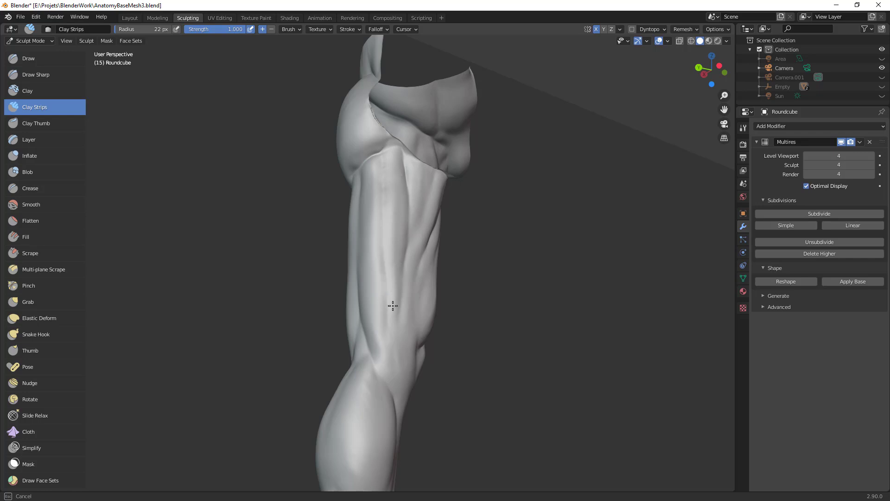
Step: Adjust the inner contour of the mid-thigh in back view with Grab at an 82 px radius
mouse_move(419, 256)
ctrl+middle_down()
mouse_move(418, 312)
mouse_move(476, 344)
mouse_move(398, 219)
mouse_move(415, 170)
ctrl+middle_up()
key(g)
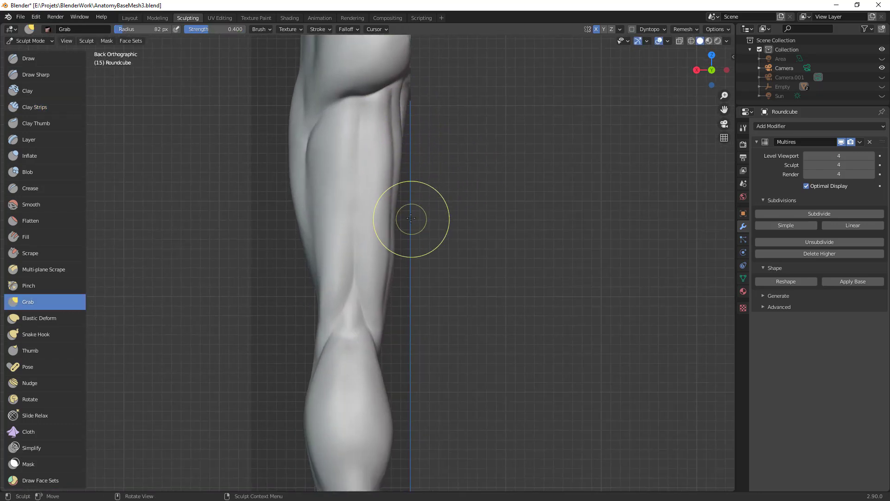
drag(395, 221, 395, 218)
drag(396, 218, 389, 258)
key(f)
click(437, 112)
Step: Reshape the upper inner thigh contour just below the buttock in back view with Grab at an 86 px radius
ctrl+middle_drag(437, 112, 420, 320)
shift+middle_drag(424, 137, 397, 280)
key(f)
click(430, 189)
key(f)
click(433, 119)
drag(393, 117, 386, 107)
mouse_move(387, 143)
mouse_down()
mouse_move(391, 104)
mouse_move(392, 119)
mouse_up()
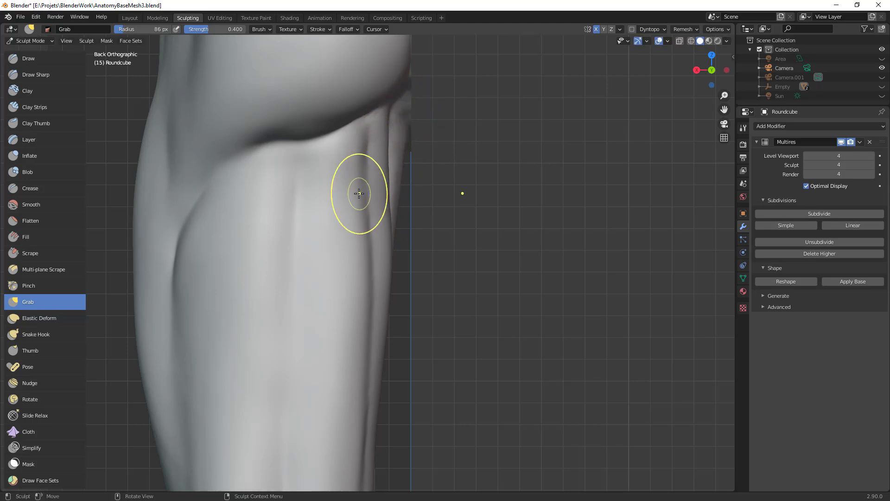
scroll(407, 269, down, 5)
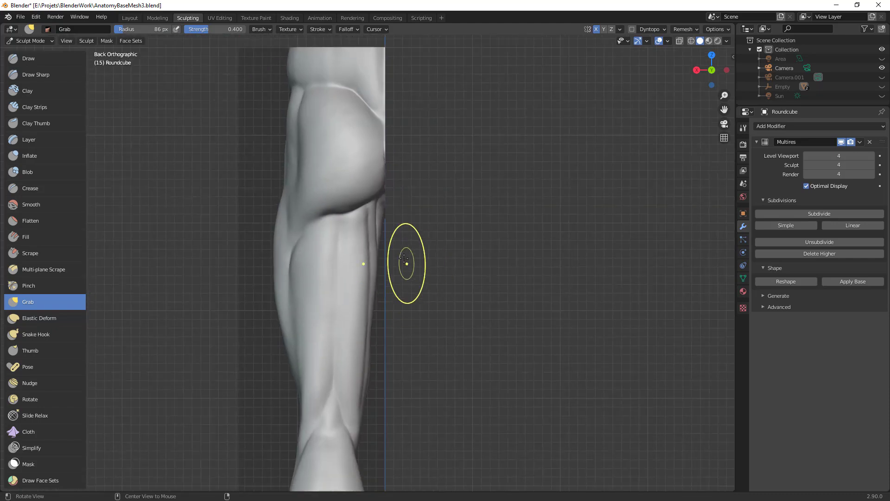
Step: Sharpen the fold under the buttock from the outer thigh to the inner thigh with Crease
scroll(334, 195, up, 3)
key(shift+c)
key(f)
click(318, 202)
middle_drag(259, 220, 290, 216)
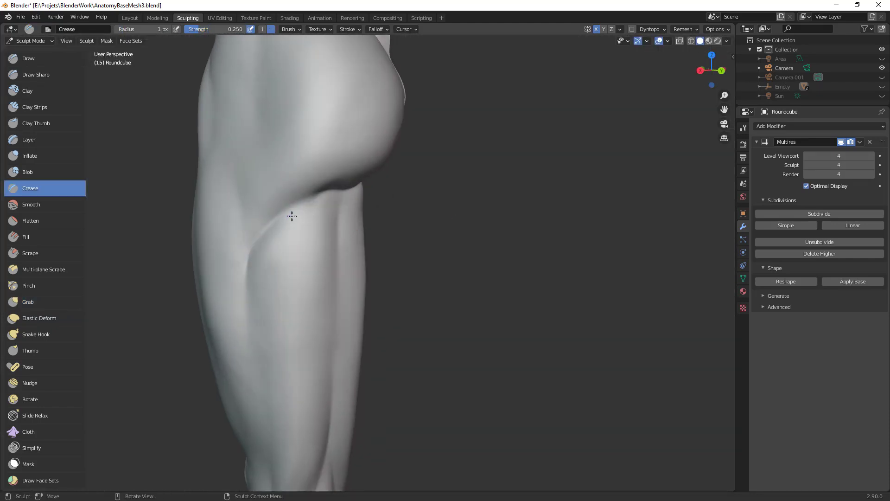
drag(302, 217, 299, 202)
drag(274, 218, 248, 257)
ctrl+middle_drag(287, 278, 323, 399)
middle_drag(380, 279, 264, 273)
mouse_move(352, 264)
ctrl+middle_down()
mouse_move(348, 178)
mouse_move(326, 203)
ctrl+middle_up()
drag(327, 203, 368, 186)
mouse_move(368, 186)
middle_down()
mouse_move(394, 176)
mouse_move(371, 197)
middle_up()
Step: Adjust the shape of the fold beneath the buttock and the top of the hamstrings with Grab
key(g)
drag(340, 220, 392, 204)
drag(382, 209, 397, 200)
Step: Build up the tops of the hamstrings beneath the buttock with Clay Strips at 30 px, then 44 px radius
middle_drag(427, 182, 483, 259)
mouse_move(483, 260)
ctrl+middle_down()
mouse_move(483, 333)
mouse_move(444, 413)
mouse_move(444, 311)
ctrl+middle_up()
mouse_move(457, 308)
middle_down()
mouse_move(372, 304)
mouse_move(397, 205)
mouse_move(384, 221)
middle_up()
key(c)
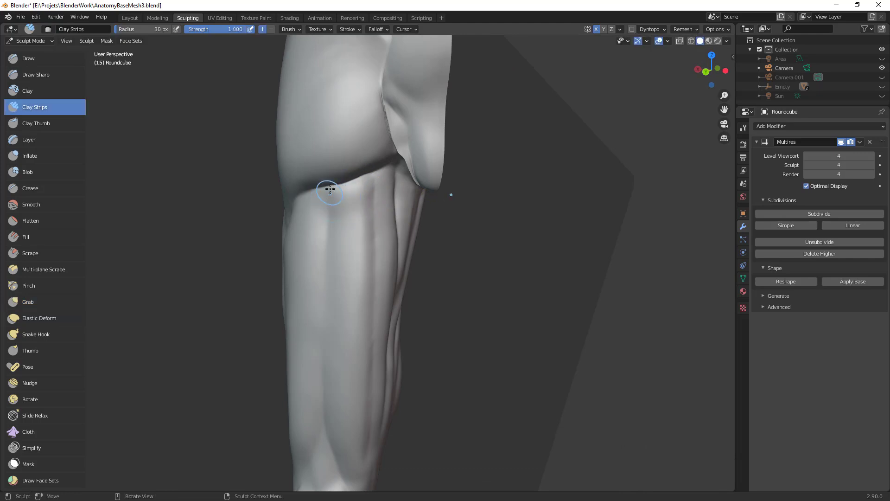
drag(335, 213, 336, 214)
middle_drag(336, 214, 421, 216)
key(f)
click(387, 217)
mouse_move(316, 229)
mouse_down()
mouse_move(310, 234)
mouse_move(337, 230)
mouse_up()
key(f)
click(325, 229)
middle_drag(421, 243, 358, 191)
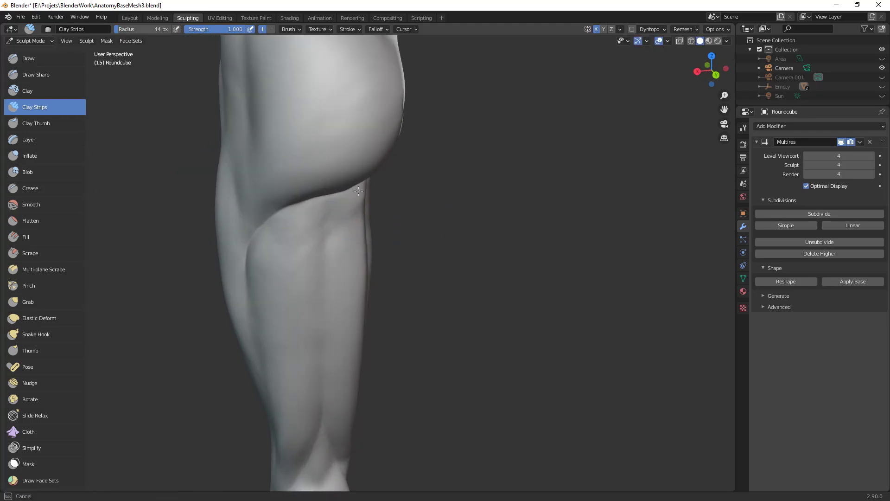
drag(353, 248, 350, 215)
Step: Smooth the outer back thigh below the curved buttock fold
scroll(326, 300, down, 3)
middle_drag(326, 300, 368, 295)
scroll(323, 252, up, 2)
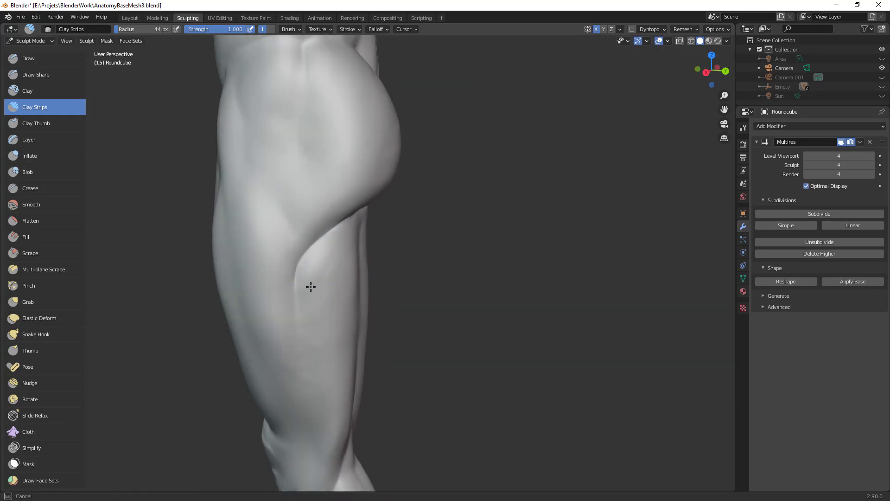
shift+drag(324, 280, 314, 346)
Step: Adjust the thigh contours in front view with Grab at a 71 px radius
mouse_move(402, 258)
ctrl+alt+mouse_down()
mouse_move(391, 360)
mouse_move(302, 311)
ctrl+alt+mouse_up()
ctrl+alt+drag(411, 311, 436, 310)
alt+drag(436, 310, 483, 318)
middle_drag(483, 317, 430, 301)
key(g)
key(f)
click(420, 285)
middle_drag(395, 277, 392, 301)
mouse_move(383, 297)
mouse_down()
mouse_move(465, 320)
mouse_move(458, 313)
mouse_move(459, 255)
mouse_up()
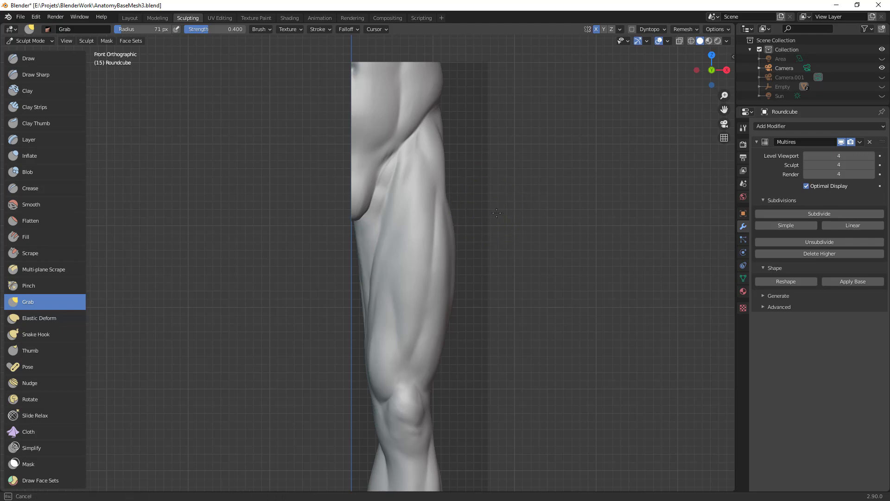
scroll(366, 237, up, 1)
middle_drag(334, 268, 453, 273)
drag(450, 249, 448, 259)
Step: Reshape the inner side of the back thigh from mid-thigh toward the knee with Grab at a 142 px radius
mouse_move(441, 258)
middle_down()
mouse_move(387, 261)
mouse_move(512, 321)
middle_up()
key(f)
click(456, 252)
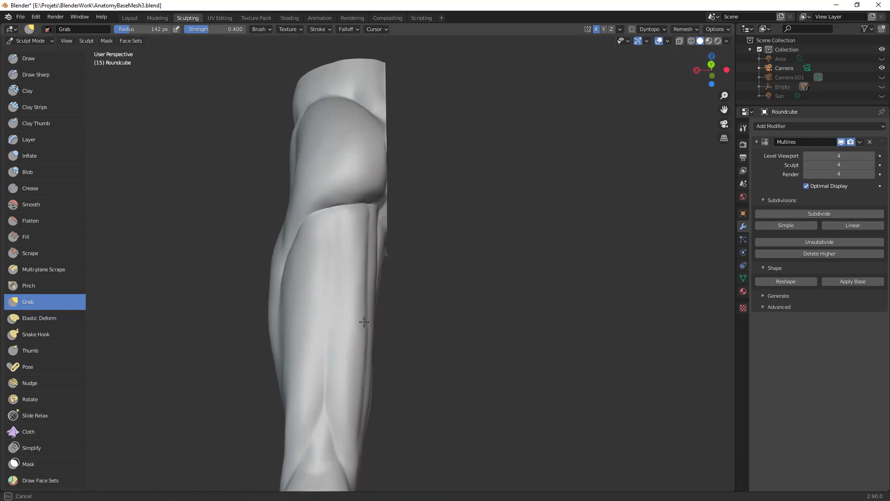
drag(363, 310, 362, 359)
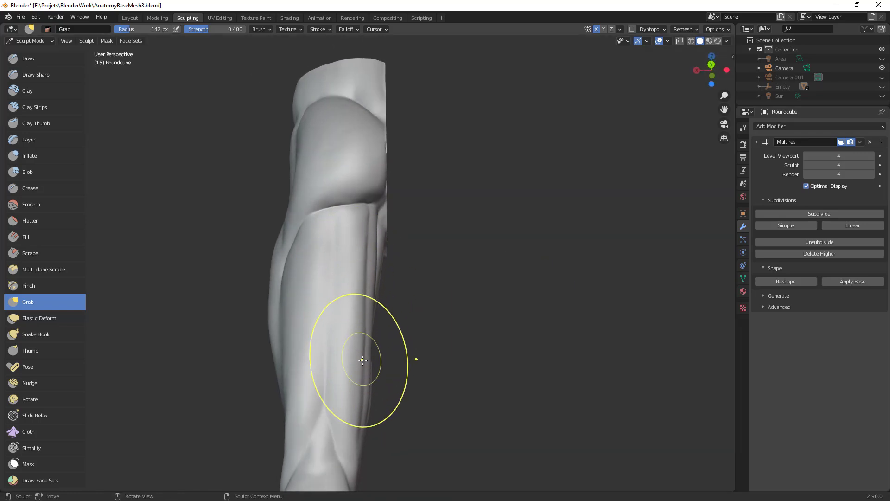
drag(360, 393, 362, 393)
mouse_move(459, 329)
middle_down()
mouse_move(447, 292)
mouse_move(393, 277)
mouse_move(262, 366)
middle_up()
drag(383, 272, 378, 273)
drag(376, 337, 376, 370)
Step: Resize the Grab brush and adjust the lower hamstrings above the back of the knee
middle_drag(394, 317, 440, 316)
key(f)
click(428, 316)
drag(356, 356, 356, 373)
click(389, 330)
Step: Refine the inner-thigh contour in front view with Grab at a 68 px radius
key(KP_1)
key(f)
click(349, 298)
ctrl+middle_drag(379, 286, 380, 270)
key(f)
click(374, 304)
mouse_move(371, 306)
mouse_down()
mouse_move(382, 232)
mouse_move(408, 169)
mouse_up()
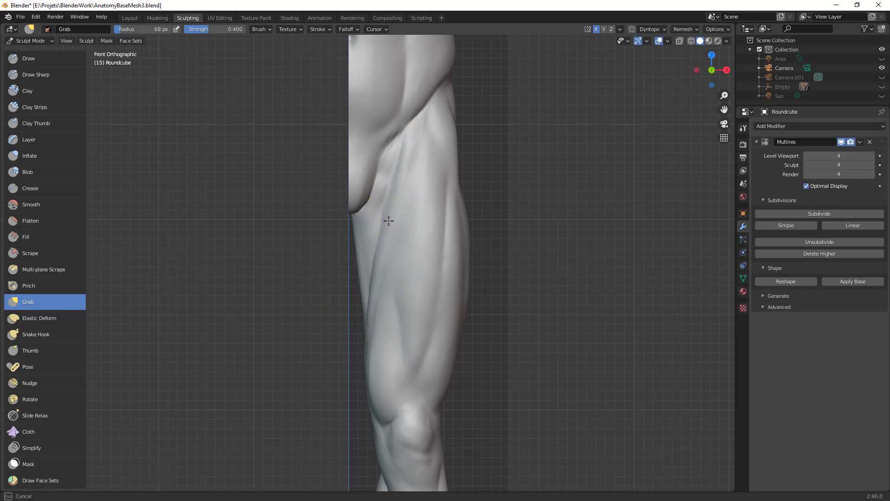
Step: Fine-tune the leg's contours with short Grab pulls, resizing the brush between the upper and lower areas
middle_drag(463, 205, 453, 245)
drag(330, 177, 328, 175)
key(f)
click(366, 337)
drag(332, 332, 353, 332)
mouse_move(358, 332)
ctrl+middle_down()
mouse_move(393, 381)
mouse_move(360, 376)
ctrl+middle_up()
drag(322, 327, 319, 328)
key(f)
click(303, 201)
drag(306, 204, 307, 203)
drag(307, 204, 309, 200)
Step: Build up the inner-thigh muscle beside the groin, from crotch level to the groin fold, with Clay Strips at a 34 px radius
middle_drag(306, 236, 408, 242)
scroll(415, 201, up, 3)
key(c)
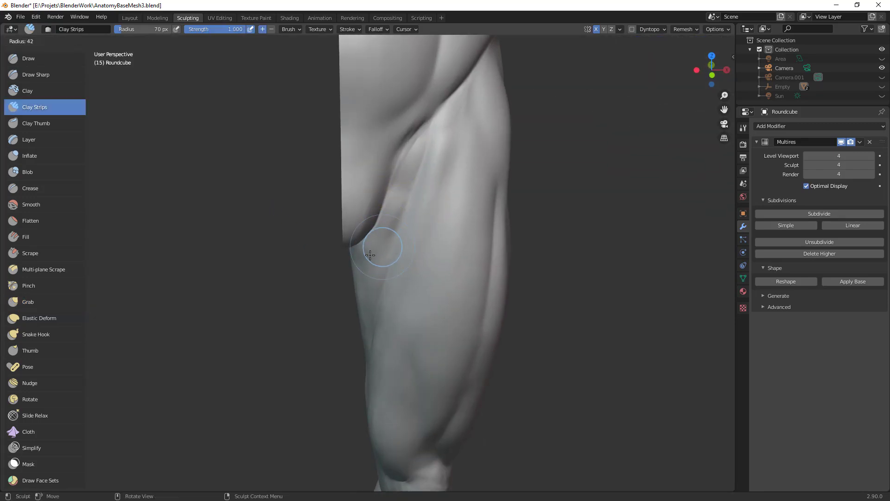
key(bracketleft)
key(bracketleft)
mouse_move(372, 248)
mouse_down()
mouse_move(374, 275)
mouse_move(370, 252)
mouse_move(401, 170)
mouse_up()
drag(412, 138, 401, 191)
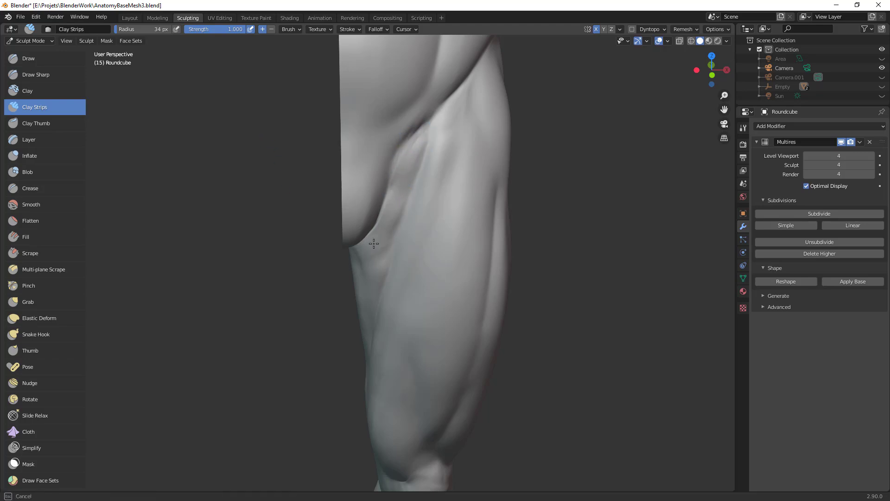
Step: Sharpen the folds between the groin and upper inner thigh with Crease strokes at an 18 px radius
key(shift+c)
drag(385, 239, 378, 228)
drag(395, 190, 410, 199)
scroll(423, 286, down, 4)
middle_drag(400, 330, 372, 320)
scroll(366, 270, up, 2)
mouse_move(343, 206)
mouse_down()
mouse_move(329, 230)
mouse_move(331, 174)
mouse_move(359, 141)
mouse_move(353, 147)
mouse_up()
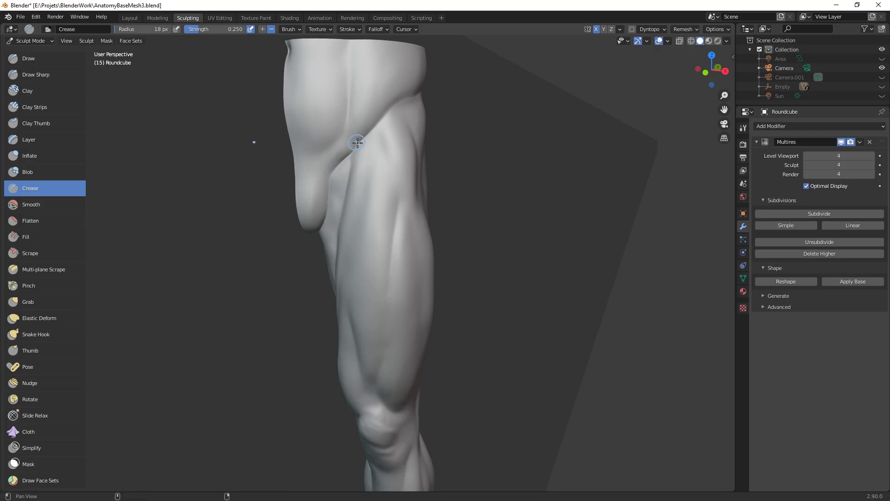
shift+middle_drag(356, 143, 365, 172)
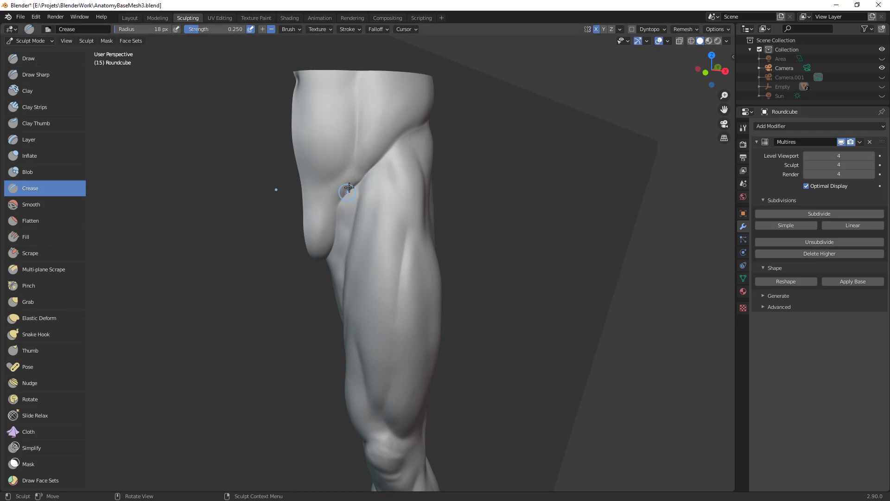
mouse_move(353, 174)
mouse_down()
mouse_move(323, 185)
mouse_move(356, 175)
mouse_move(389, 258)
mouse_move(438, 226)
mouse_up()
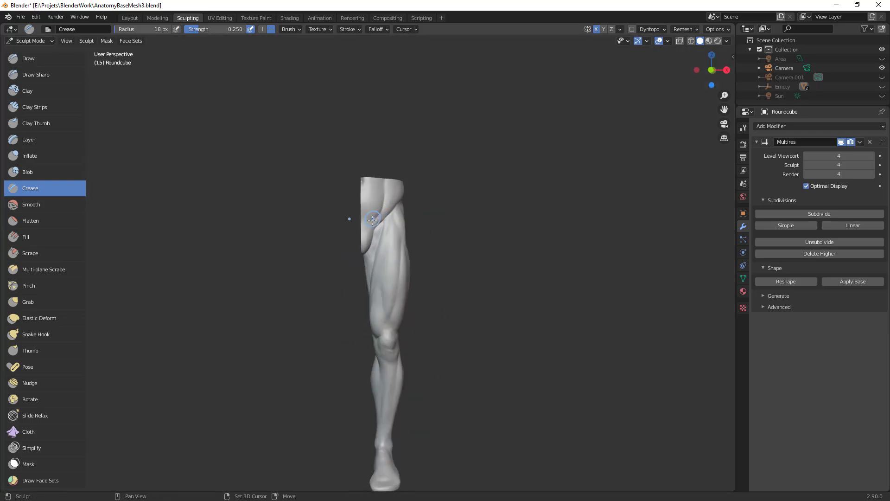
Step: Switch to Grab in front view and adjust the inner contour of the mid thigh
scroll(419, 297, down, 3)
scroll(372, 272, up, 2)
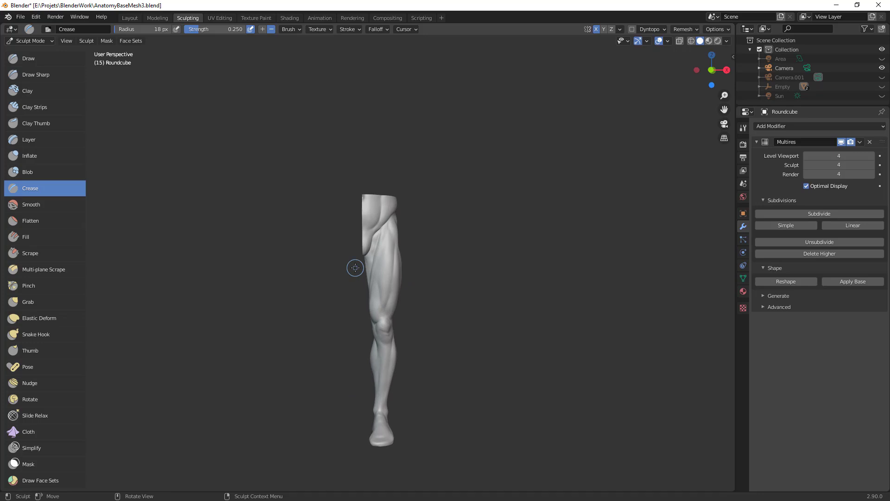
middle_drag(447, 238, 477, 191)
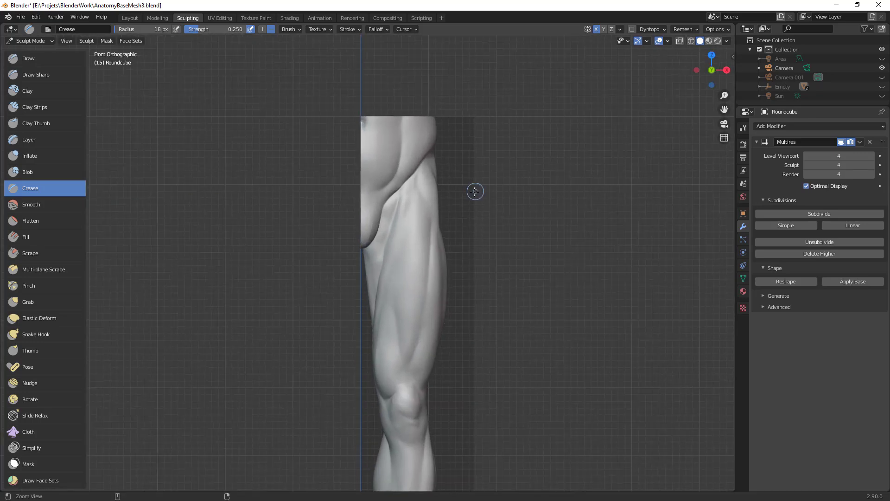
key(g)
key(f)
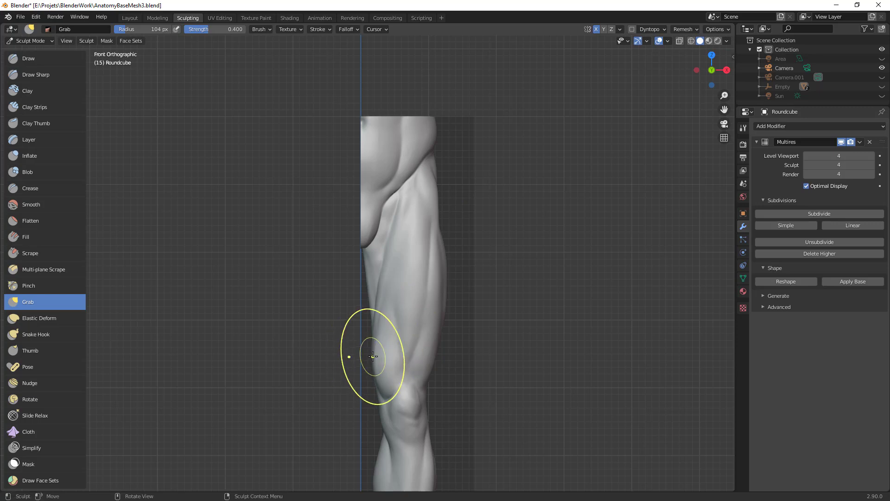
click(375, 296)
mouse_move(370, 366)
middle_down()
mouse_move(424, 270)
mouse_move(461, 292)
middle_up()
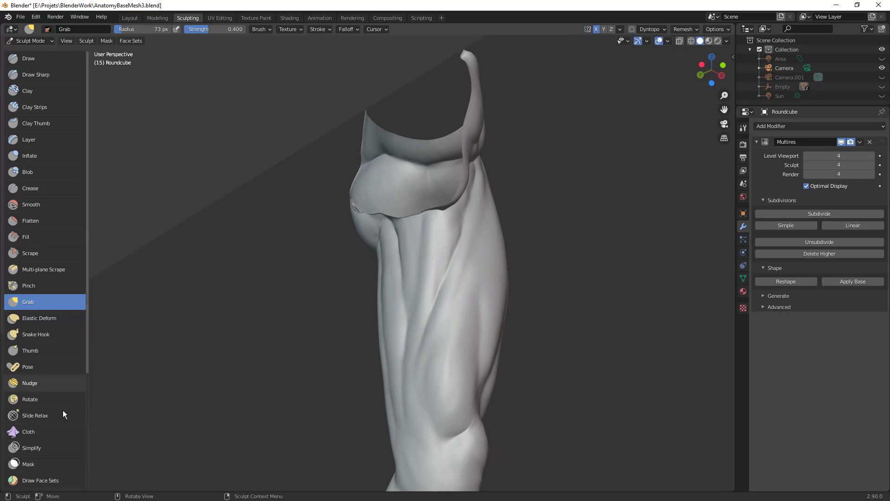
Step: Mask the band running down the inner front thigh, from the hip to just above the knee, at a 29 px radius
click(77, 463)
middle_drag(477, 227, 471, 244)
key(f)
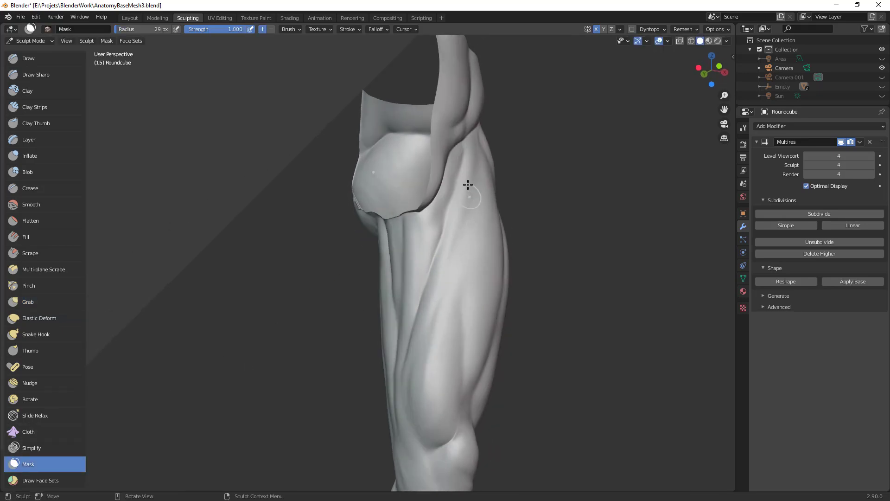
mouse_move(473, 143)
mouse_down()
mouse_move(432, 321)
mouse_move(410, 367)
mouse_move(425, 444)
mouse_up()
middle_drag(425, 444, 446, 443)
drag(432, 345, 434, 443)
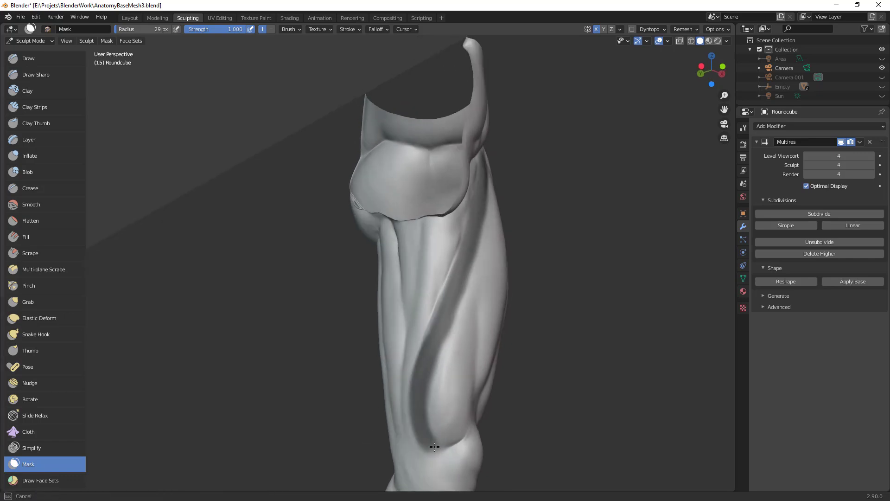
drag(423, 384, 438, 460)
drag(430, 342, 451, 281)
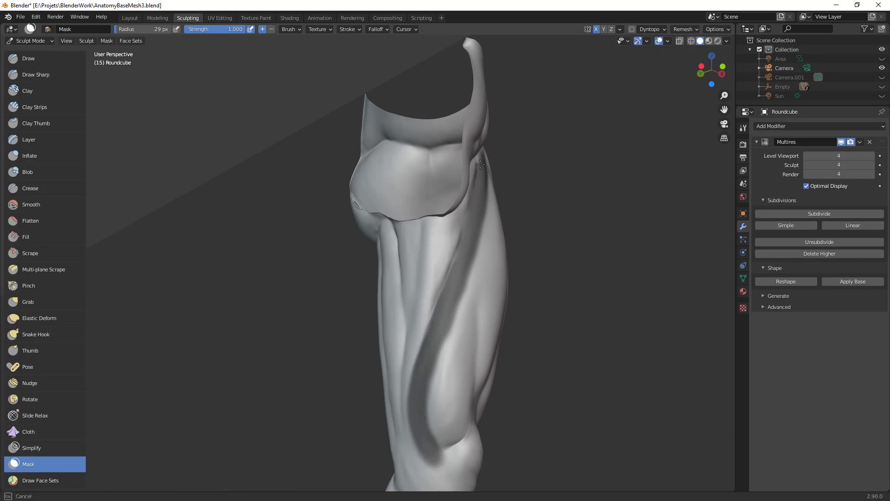
Step: Refine the thigh mask's edge with a 19 px brush and extend it over the lower inner thigh muscle
key(f)
click(447, 250)
ctrl+drag(456, 232, 419, 325)
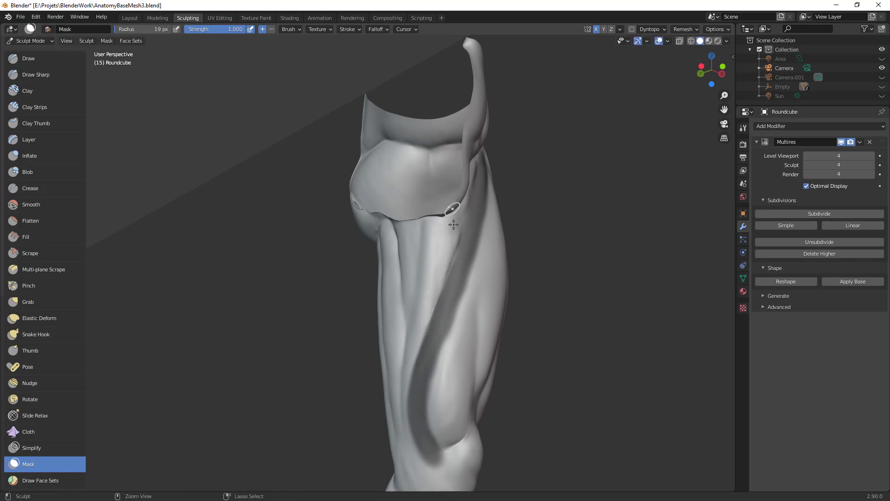
mouse_move(462, 349)
mouse_down()
mouse_move(448, 427)
mouse_move(451, 465)
mouse_move(478, 292)
mouse_move(463, 425)
mouse_up()
Step: Pull the unmasked inner-thigh surface upward behind the masked muscle with Grab at a 166 px radius
middle_drag(469, 381, 358, 377)
key(g)
key(f)
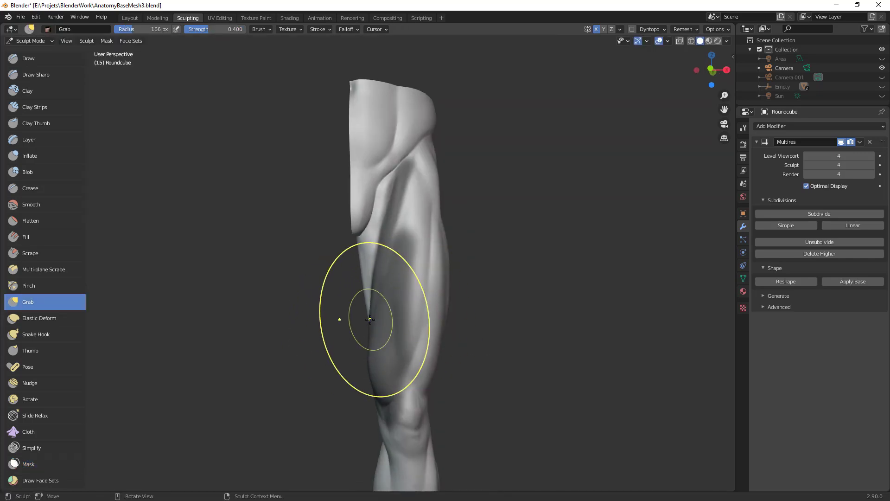
drag(372, 316, 368, 302)
mouse_move(423, 361)
middle_down()
mouse_move(500, 375)
mouse_move(540, 360)
middle_up()
ctrl+middle_drag(539, 360, 524, 324)
middle_drag(426, 306, 474, 295)
Step: Reshape the upper inner thigh below the groin from behind with Grab at an 84 px radius
key(f)
click(445, 295)
drag(393, 289, 397, 279)
click(396, 273)
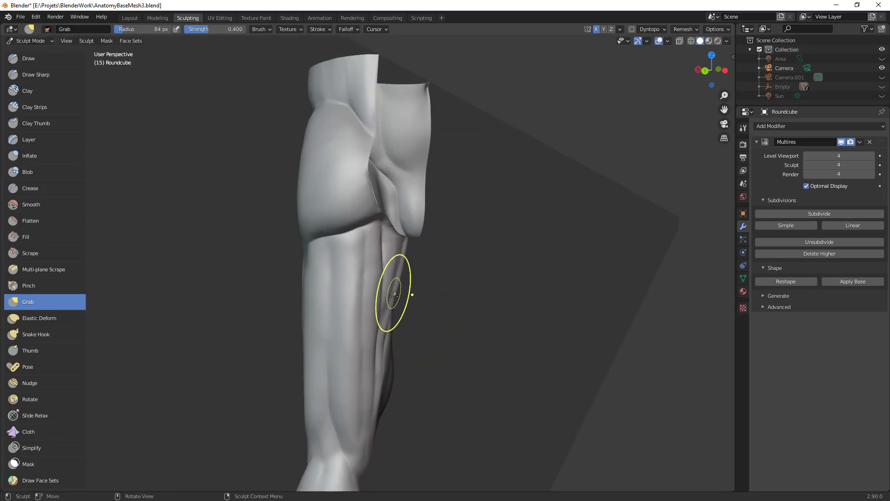
Step: Resize the Grab brush and adjust the lower inner thigh beside the masked muscle above the knee
key(f)
click(431, 371)
drag(385, 379, 381, 381)
drag(381, 382, 384, 374)
key(f)
click(420, 372)
ctrl+middle_drag(493, 304, 381, 275)
scroll(406, 328, down, 2)
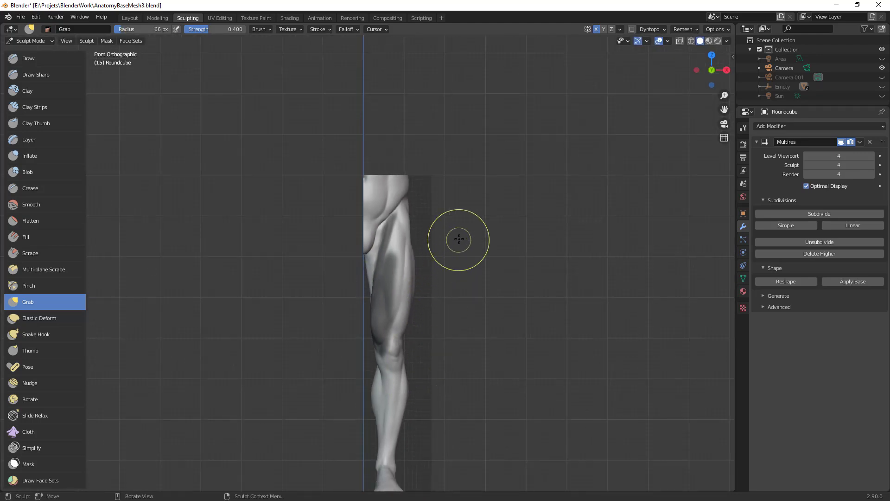
Step: Clear the mask and refine the lower inner-thigh contour in front view with Grab at a 55 px radius
key(a)
click(633, 225)
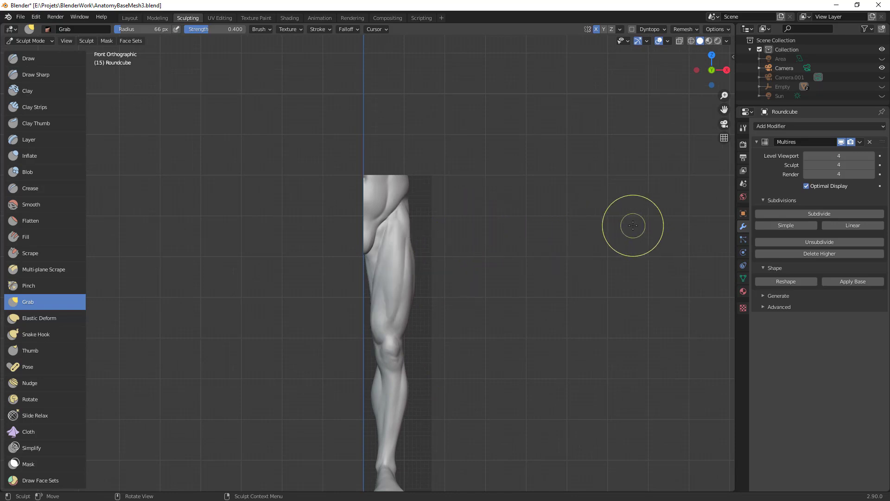
ctrl+middle_drag(633, 225, 430, 175)
key(f)
click(422, 233)
key(f)
click(378, 319)
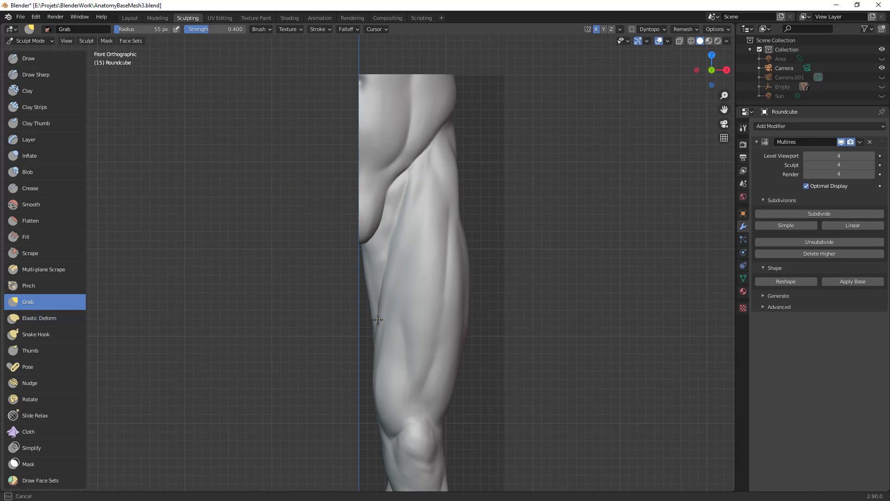
drag(376, 353, 373, 352)
Step: Pull the upper inner-thigh muscle edge up toward the groin fold with Grab at a 64 px radius
key(f)
click(421, 246)
drag(397, 243, 406, 207)
drag(407, 204, 412, 184)
mouse_move(413, 290)
ctrl+middle_down()
mouse_move(413, 322)
mouse_move(430, 312)
mouse_move(450, 381)
mouse_move(447, 311)
ctrl+middle_up()
Step: Remove the view clipping to show the whole body, then nudge the inner thigh beside the crotch with Grab
key(alt+b)
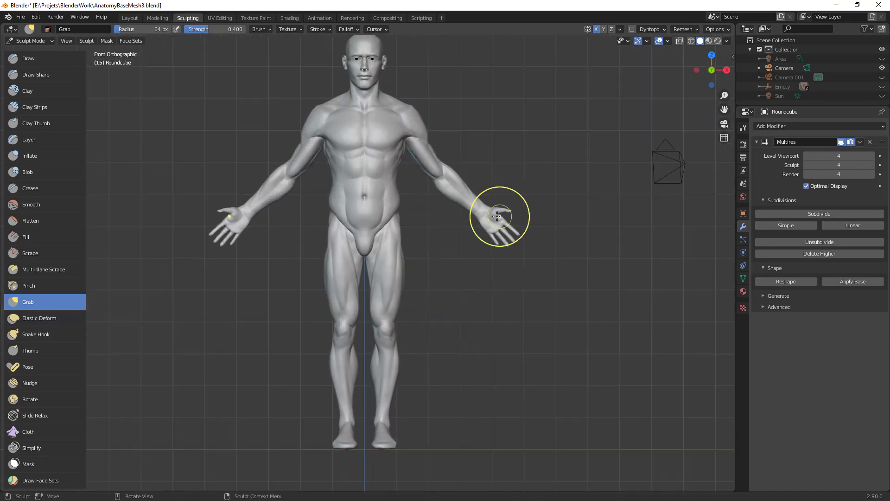
scroll(445, 215, up, 3)
mouse_move(441, 272)
middle_down()
mouse_move(578, 290)
mouse_move(434, 312)
mouse_move(385, 300)
mouse_move(388, 270)
middle_up()
shift+middle_drag(387, 270, 375, 222)
key(f)
click(350, 185)
drag(347, 198, 352, 200)
Step: Adjust the groin area from a low front angle with Grab at a 46 px radius
middle_drag(365, 203, 379, 165)
key(f)
click(376, 165)
mouse_move(354, 173)
mouse_down()
mouse_move(353, 196)
mouse_move(353, 169)
mouse_up()
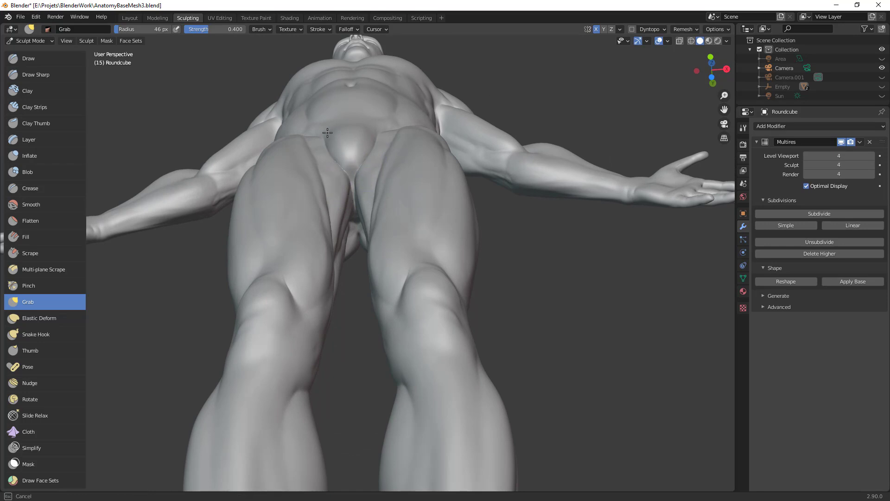
Step: Reshape the lower crotch contour and the adjoining groin edge in front view with resized Grab pulls
mouse_move(408, 124)
middle_down()
mouse_move(399, 196)
mouse_move(378, 215)
mouse_move(411, 230)
middle_up()
key(f)
click(425, 224)
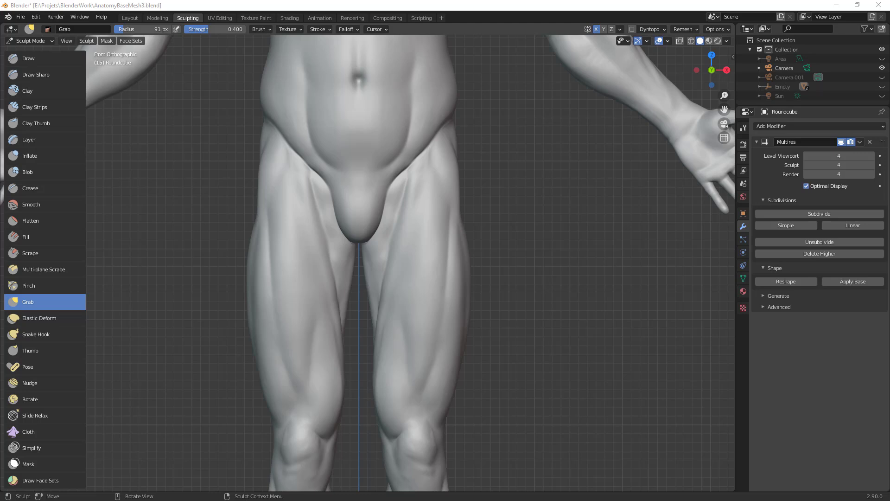
key(f)
click(412, 222)
drag(372, 225, 373, 231)
drag(375, 231, 378, 224)
drag(389, 190, 385, 184)
Step: Try to reshape the front of the hip in side view with Grab at a 176 px radius
mouse_move(393, 191)
middle_down()
mouse_move(419, 225)
mouse_move(478, 225)
mouse_move(433, 246)
middle_up()
key(f)
click(462, 226)
middle_drag(483, 235, 529, 272)
key(f)
click(458, 228)
key(f)
click(478, 184)
key(f)
click(475, 196)
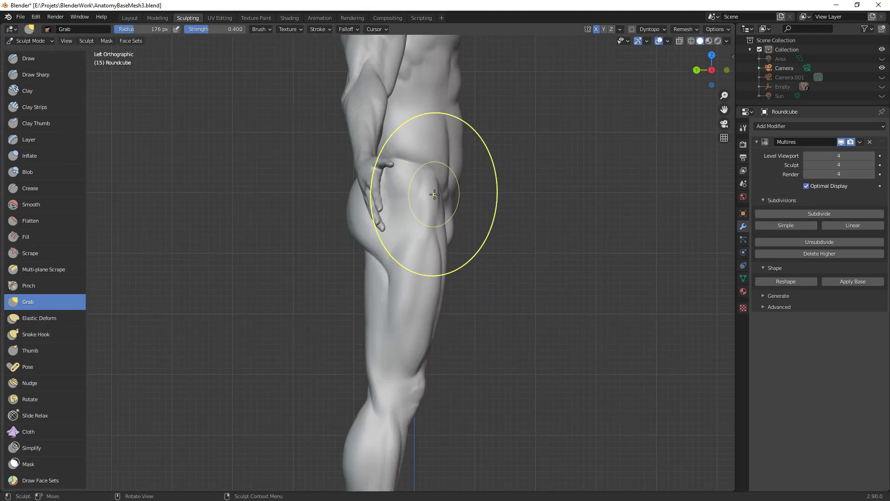
ctrl+middle_drag(473, 195, 466, 294)
middle_drag(466, 294, 320, 310)
ctrl+middle_drag(370, 222, 369, 204)
scroll(370, 204, up, 2)
key(f)
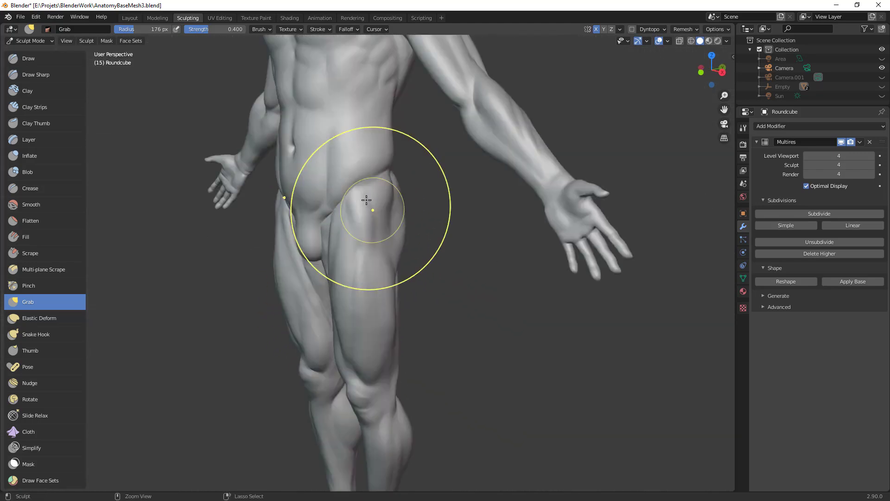
Step: Fine-tune the junction of the crotch and inner thigh with Grab at a radius of about 67 px
click(299, 192)
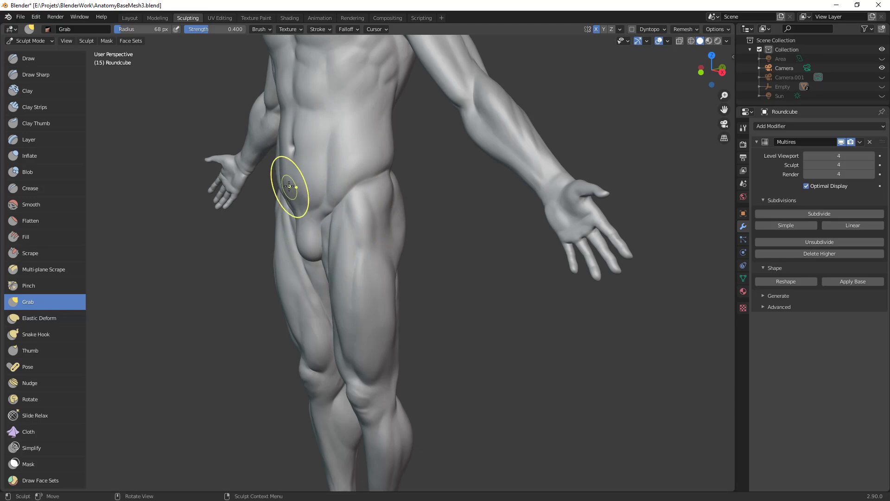
ctrl+middle_drag(305, 170, 393, 237)
mouse_move(392, 237)
middle_down()
mouse_move(426, 245)
mouse_move(420, 268)
mouse_move(418, 224)
mouse_move(389, 243)
middle_up()
key(f)
click(412, 258)
drag(375, 237, 374, 237)
key(f)
click(409, 252)
mouse_move(379, 254)
ctrl+middle_down()
mouse_move(433, 228)
mouse_move(391, 224)
ctrl+middle_up()
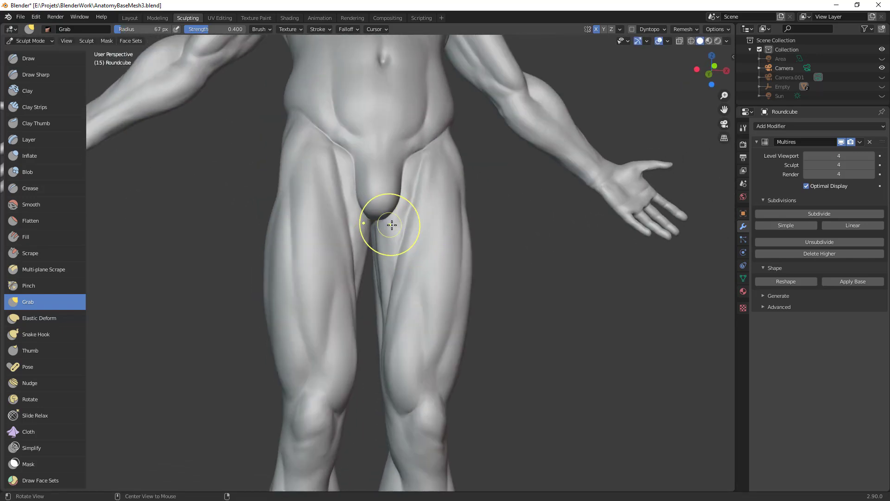
Step: Add volume to the inner thigh beside and below the crotch with Clay Strips at a 26 px radius
key(c)
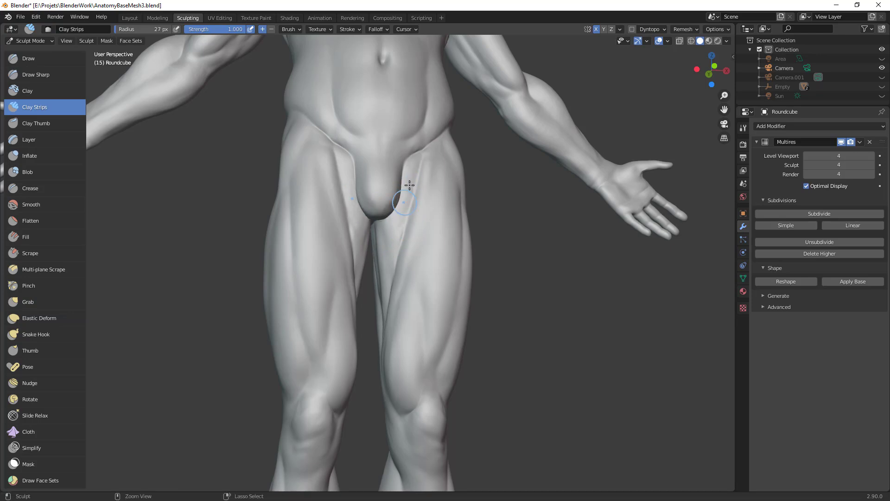
ctrl+middle_drag(406, 199, 436, 251)
middle_drag(436, 251, 403, 254)
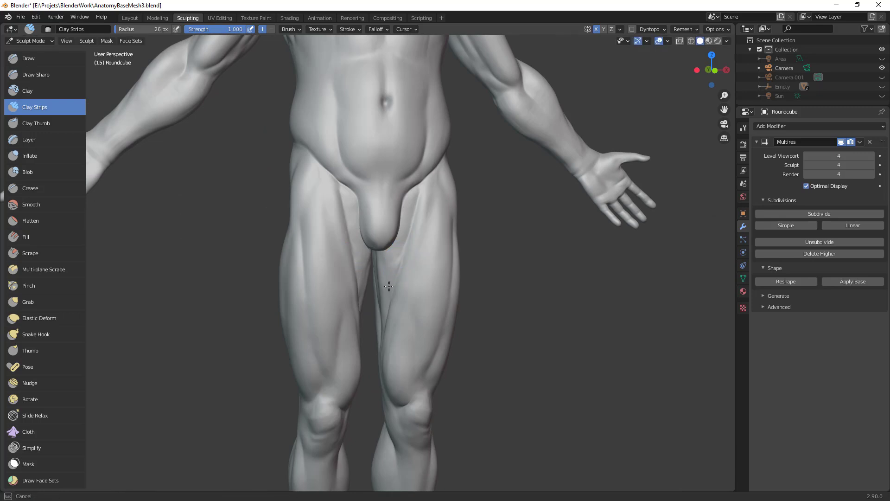
middle_drag(389, 295, 437, 283)
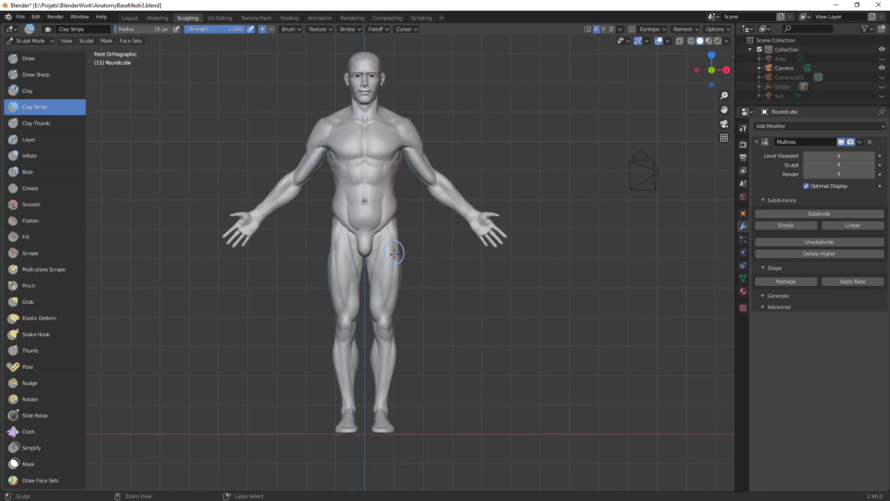
Step: Refine the inner thigh, groin fold and crotch contours with Grab at radii of 79 and 70 px
scroll(371, 258, up, 5)
key(g)
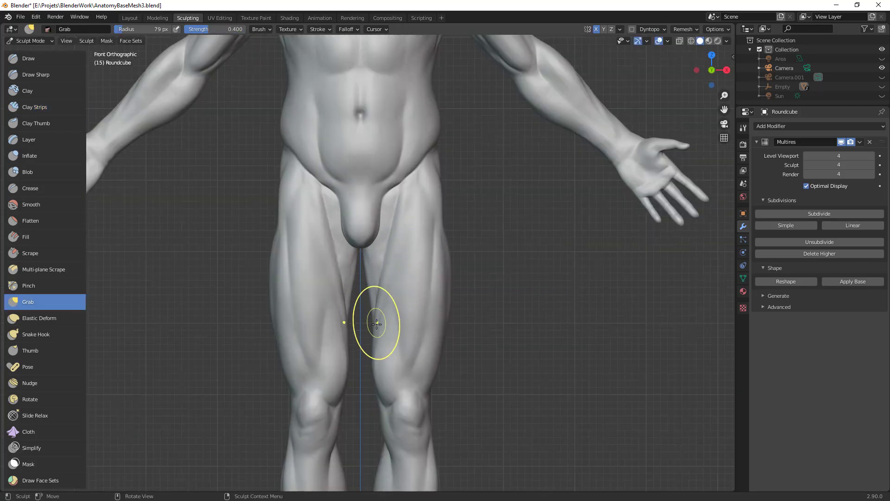
drag(374, 318, 376, 305)
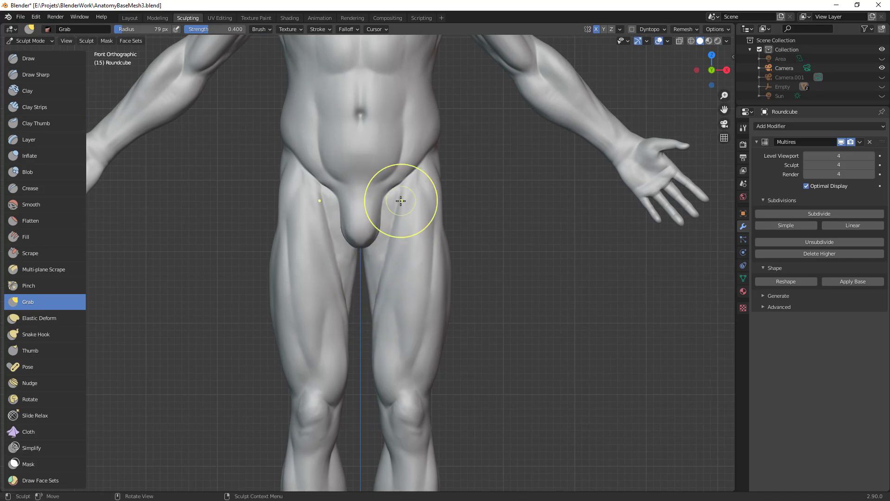
drag(397, 192, 408, 176)
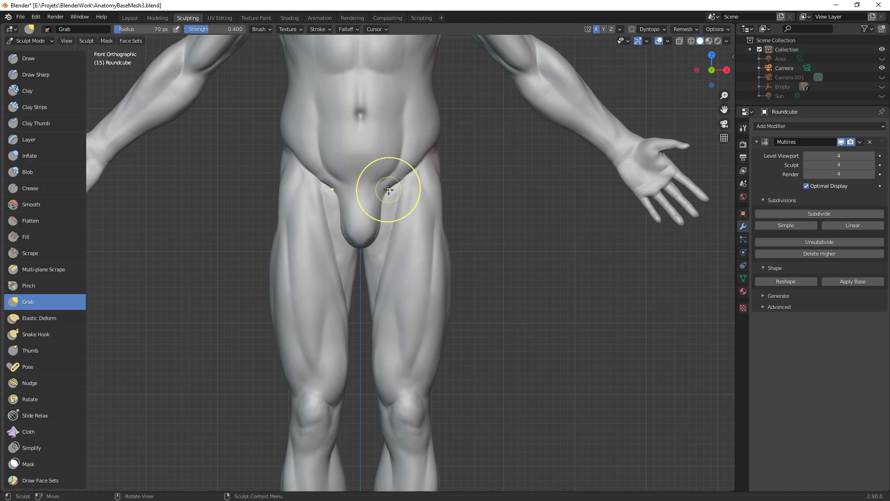
mouse_move(378, 228)
mouse_down()
mouse_move(377, 208)
mouse_move(373, 248)
mouse_up()
middle_drag(388, 243, 388, 196)
drag(374, 185, 387, 181)
mouse_move(406, 196)
ctrl+alt+mouse_down()
mouse_move(379, 334)
mouse_move(331, 350)
mouse_move(366, 338)
ctrl+alt+mouse_up()
scroll(359, 253, up, 5)
Step: Build up the inner thigh beside and below the crotch with Clay Strips at radii of 33 and 50 px
key(c)
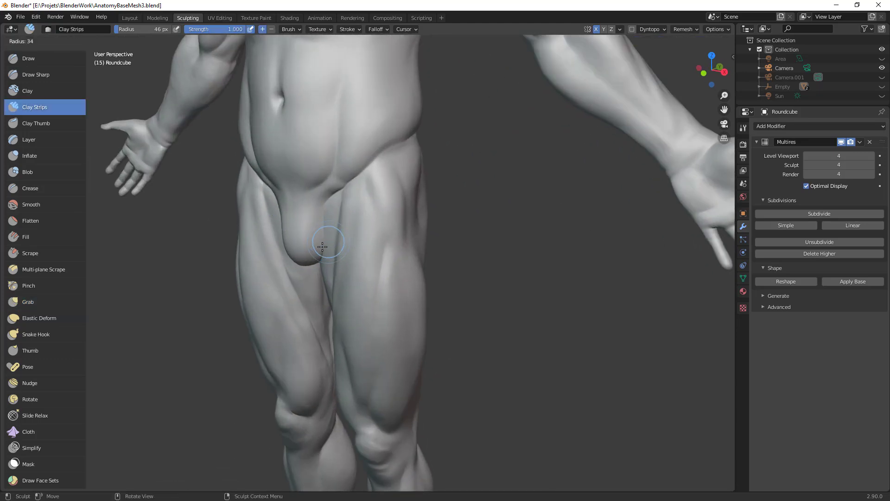
scroll(325, 200, up, 3)
middle_drag(326, 200, 315, 200)
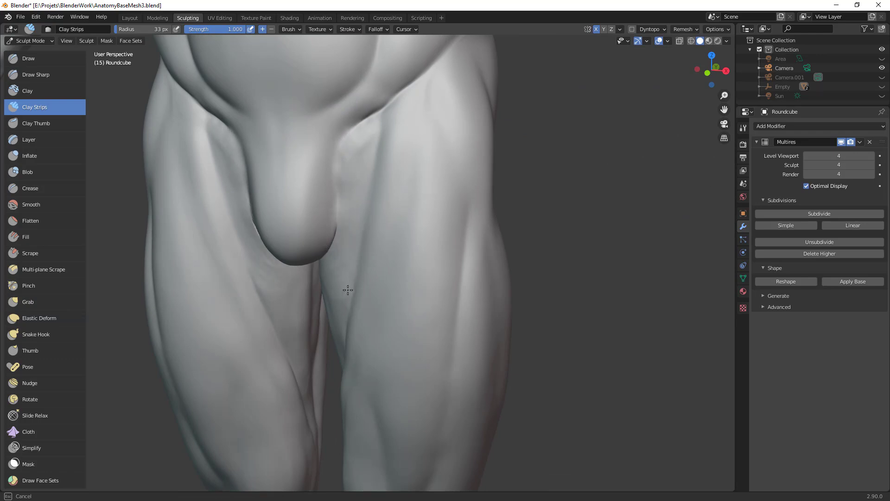
click(371, 139)
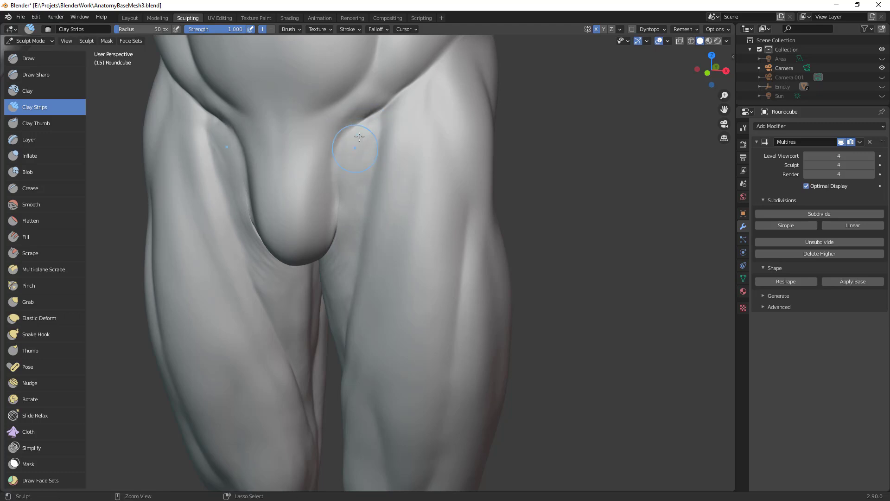
drag(339, 218, 325, 252)
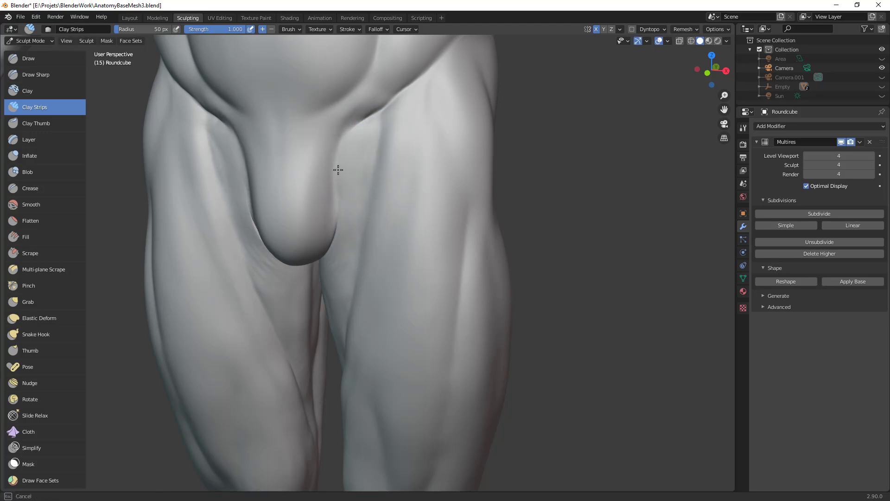
Step: Refine the lower abdomen and its edge above the groin with Clay Strips at radii of 24 and 43 px
mouse_move(365, 146)
ctrl+middle_down()
mouse_move(371, 208)
mouse_move(415, 218)
mouse_move(452, 297)
mouse_move(439, 279)
ctrl+middle_up()
key(f)
click(420, 284)
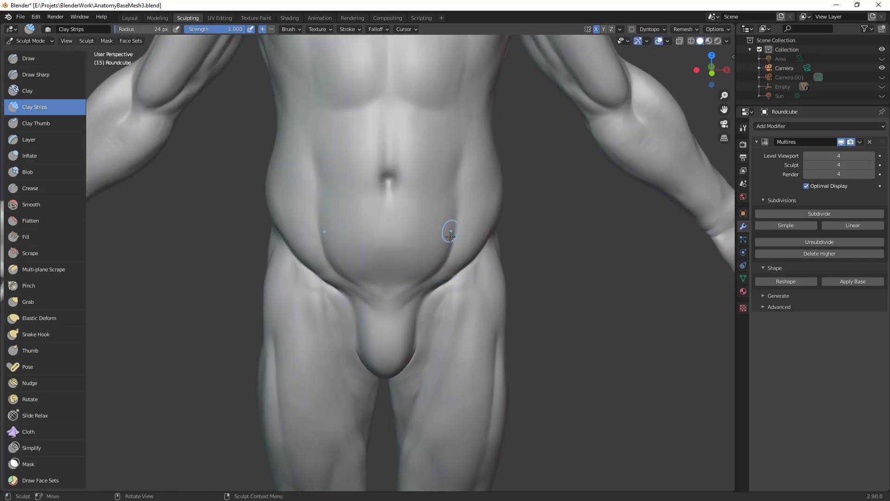
ctrl+middle_drag(434, 275, 443, 297)
mouse_move(443, 297)
middle_down()
mouse_move(454, 312)
mouse_move(449, 302)
middle_up()
key(f)
click(436, 258)
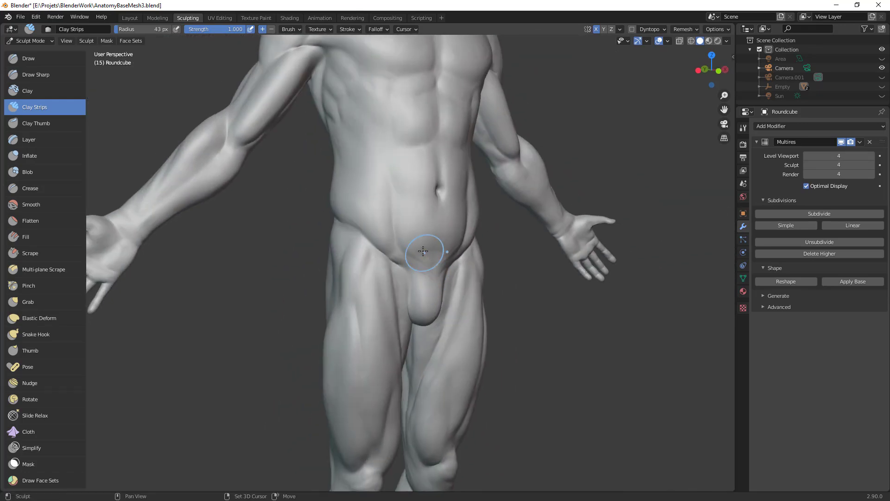
Step: Push the crotch profile slightly back in the orthographic side view with Grab at a 75 px radius
ctrl+middle_drag(512, 261, 436, 320)
middle_drag(436, 320, 505, 324)
ctrl+middle_drag(505, 325, 527, 249)
key(g)
key(f)
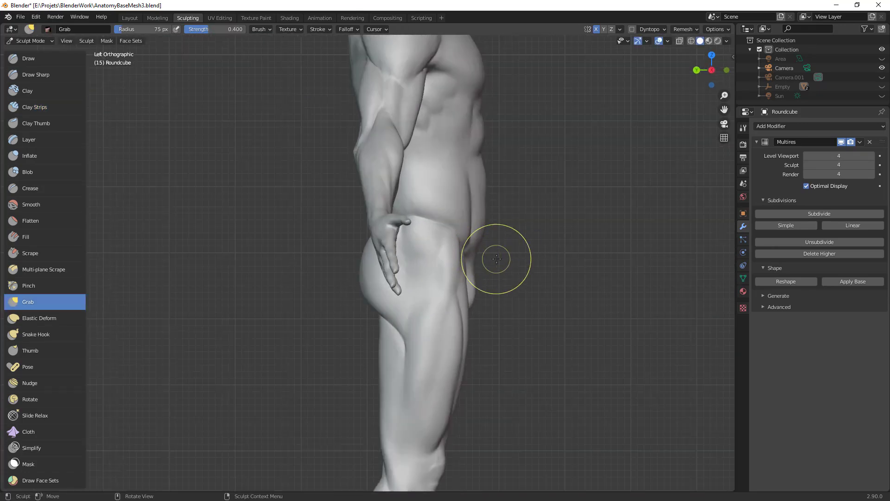
click(489, 263)
mouse_move(488, 263)
mouse_down()
mouse_move(470, 263)
mouse_move(471, 299)
mouse_move(471, 260)
mouse_up()
Step: Adjust the hip and the back of the thigh and knee with Grab, ending at a 73 px radius
key(f)
click(496, 233)
key(f)
click(509, 233)
mouse_move(517, 306)
ctrl+alt+mouse_down()
mouse_move(515, 380)
mouse_move(496, 295)
ctrl+alt+mouse_up()
ctrl+alt+drag(487, 296, 468, 263)
key(f)
click(410, 257)
mouse_move(417, 323)
alt+mouse_down()
mouse_move(532, 322)
mouse_move(519, 288)
mouse_move(421, 312)
alt+mouse_up()
key(f)
click(435, 334)
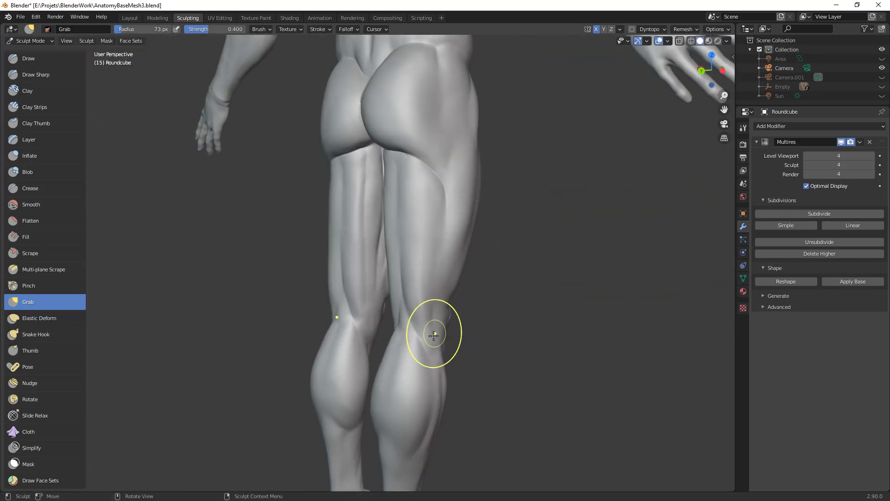
Step: Refine the outer contour of the leg around the knee with Grab at a 54 px radius
middle_drag(487, 323, 371, 311)
key(f)
ctrl+alt+drag(459, 297, 445, 352)
mouse_move(445, 353)
alt+mouse_down()
mouse_move(394, 348)
mouse_move(389, 371)
mouse_move(344, 295)
alt+mouse_up()
key(f)
click(318, 307)
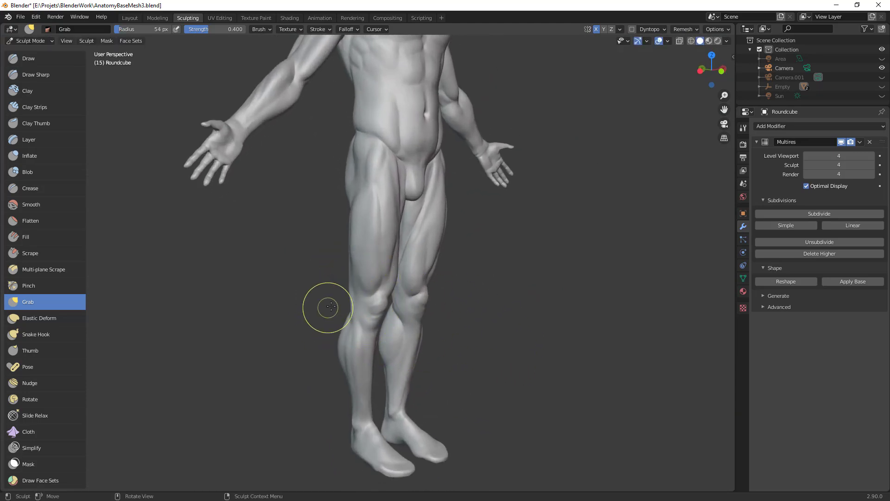
Step: Reshape the outer contour of the hip and upper thigh with Grab at a 109 px radius
scroll(329, 307, up, 2)
mouse_move(328, 318)
middle_down()
mouse_move(414, 336)
mouse_move(380, 335)
middle_up()
scroll(367, 315, down, 1)
key(f)
click(371, 241)
key(f)
click(378, 216)
drag(331, 222, 328, 219)
mouse_move(415, 202)
shift+middle_down()
mouse_move(467, 299)
mouse_move(474, 290)
shift+middle_up()
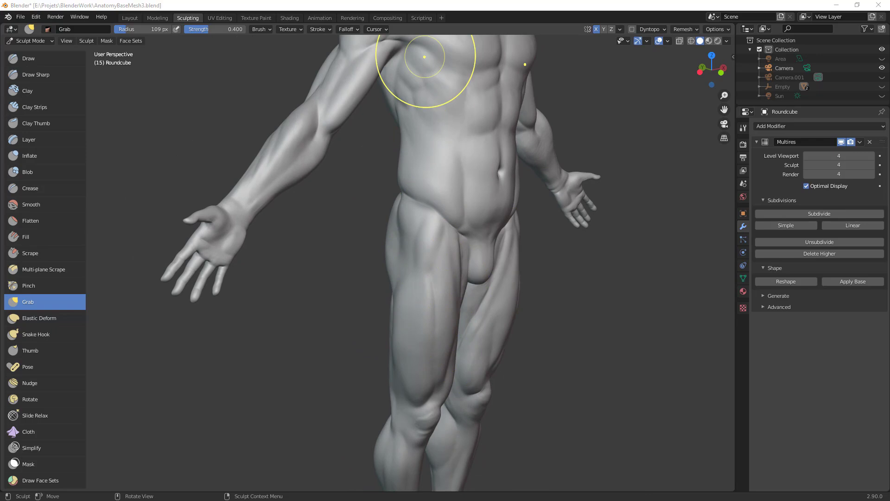
Step: Define the muscles on the outer hip below the waist with Clay Strips at radii of 49 and 30 px
alt+drag(557, 310, 453, 312)
mouse_move(417, 288)
alt+mouse_down()
mouse_move(452, 285)
mouse_move(404, 252)
alt+mouse_up()
key(c)
key(f)
click(391, 257)
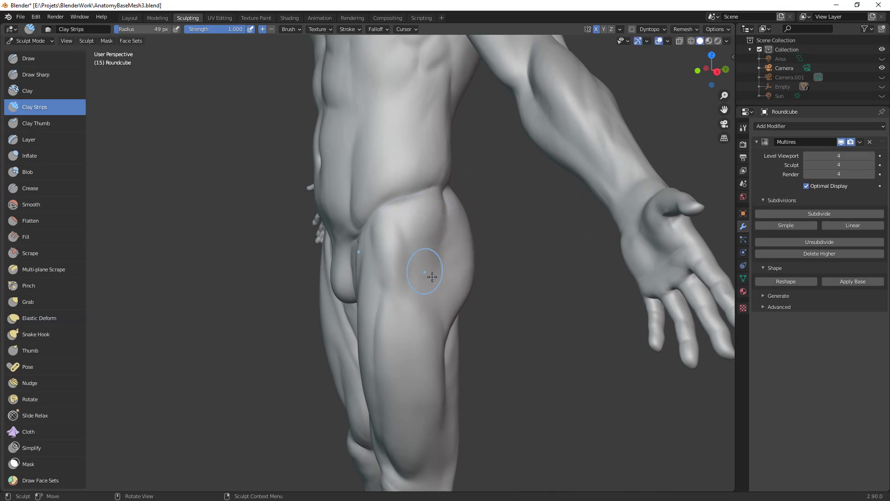
key(f)
click(419, 261)
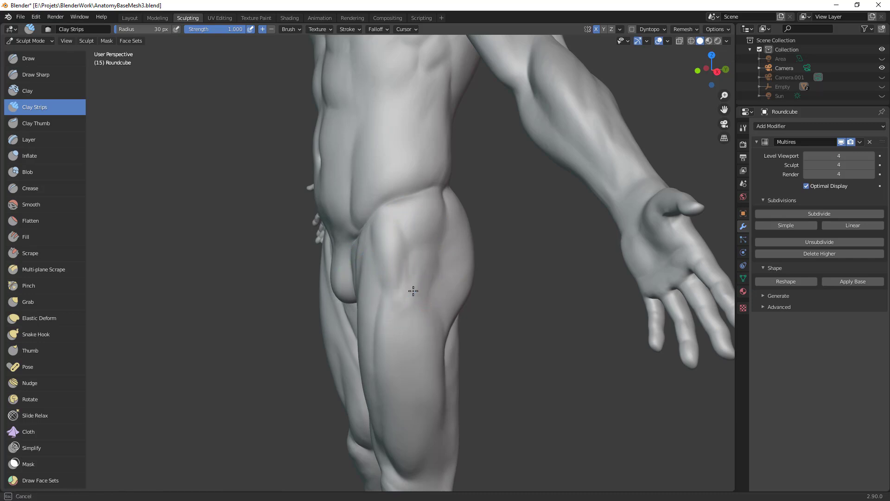
Step: Blend the front and outer hip muscles into the upper thigh with Clay Strips at radii of 39 and 33 px
key(f)
click(425, 327)
scroll(455, 345, down, 4)
mouse_move(452, 388)
middle_down()
mouse_move(469, 389)
mouse_move(441, 386)
middle_up()
scroll(376, 261, up, 2)
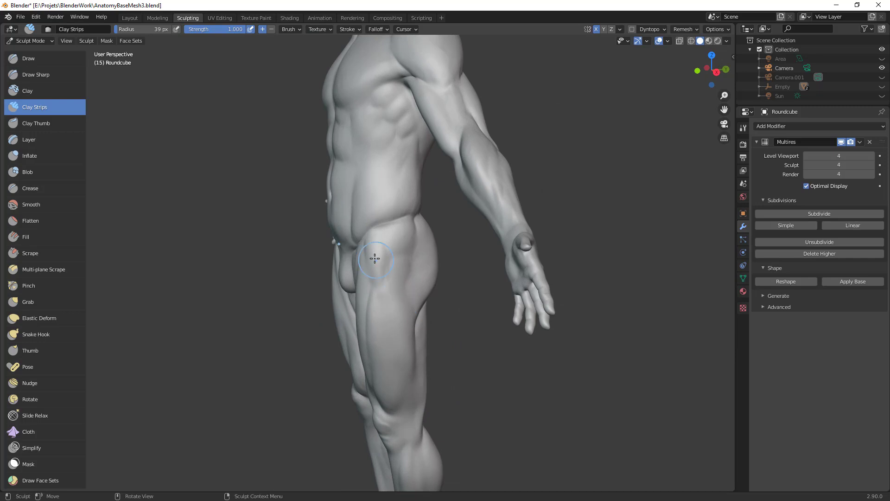
key(f)
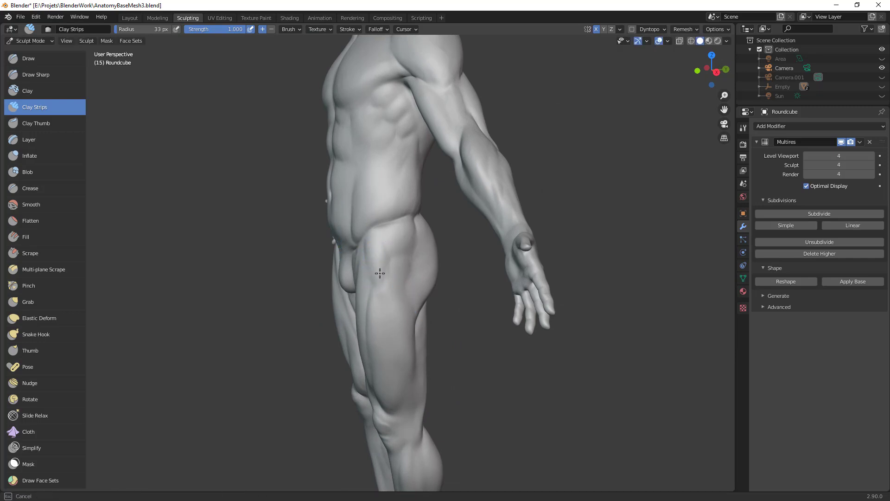
drag(375, 248, 394, 249)
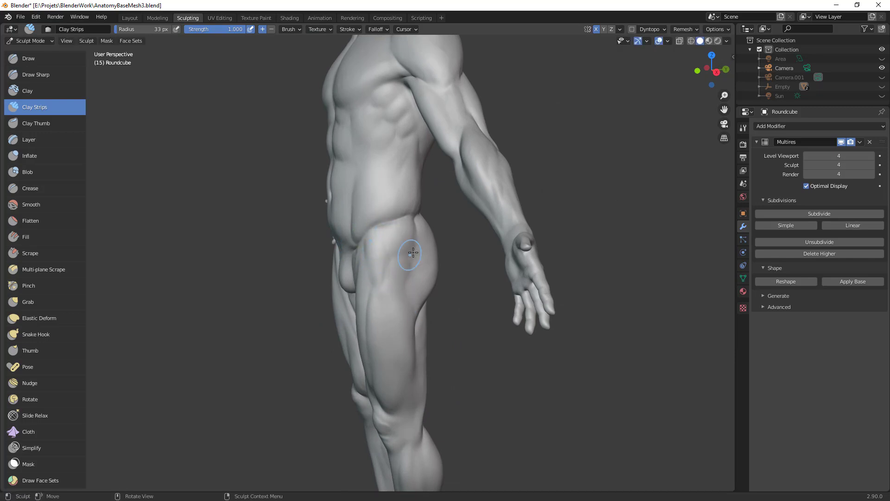
middle_drag(411, 254, 418, 219)
mouse_move(416, 264)
mouse_down()
mouse_move(421, 290)
mouse_move(416, 242)
mouse_up()
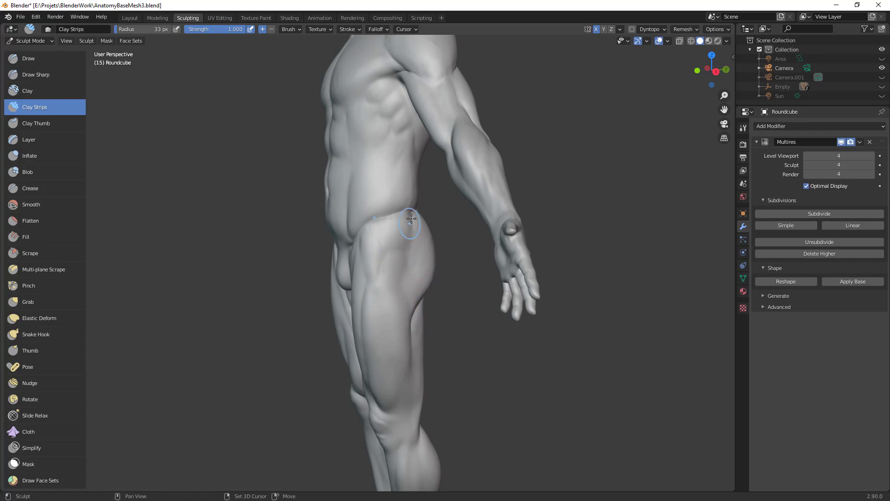
Step: Touch up the inner thigh below the crotch with Clay Strips at a 24 px radius
ctrl+alt+drag(383, 236, 390, 320)
alt+drag(390, 320, 430, 326)
scroll(431, 326, up, 3)
middle_drag(431, 326, 392, 304)
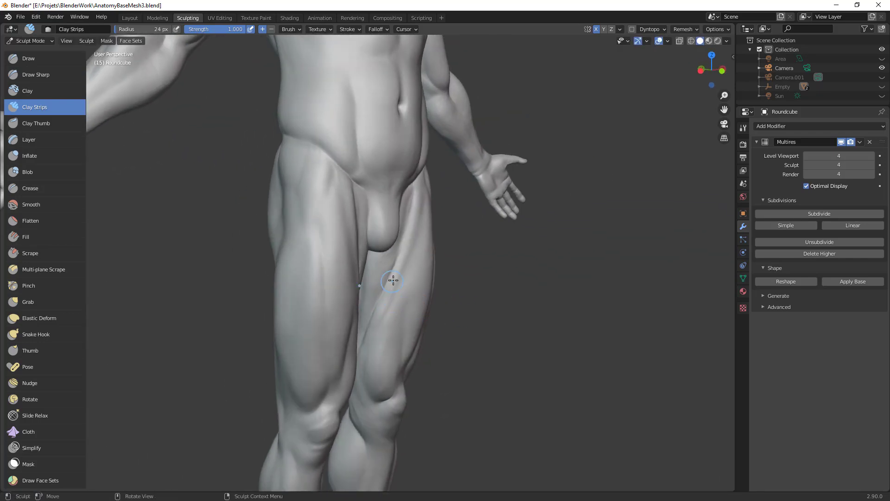
Step: Refine the outer contour of the lower thigh from the front with Grab at a 68 px radius
ctrl+middle_drag(379, 327, 394, 385)
mouse_move(429, 376)
middle_down()
mouse_move(378, 364)
mouse_move(368, 305)
mouse_move(378, 314)
mouse_move(342, 381)
mouse_move(368, 330)
mouse_move(392, 328)
mouse_move(433, 276)
mouse_move(409, 294)
mouse_move(403, 373)
mouse_move(455, 406)
mouse_move(387, 377)
mouse_move(426, 378)
mouse_move(393, 335)
mouse_move(378, 363)
mouse_move(463, 377)
middle_up()
key(g)
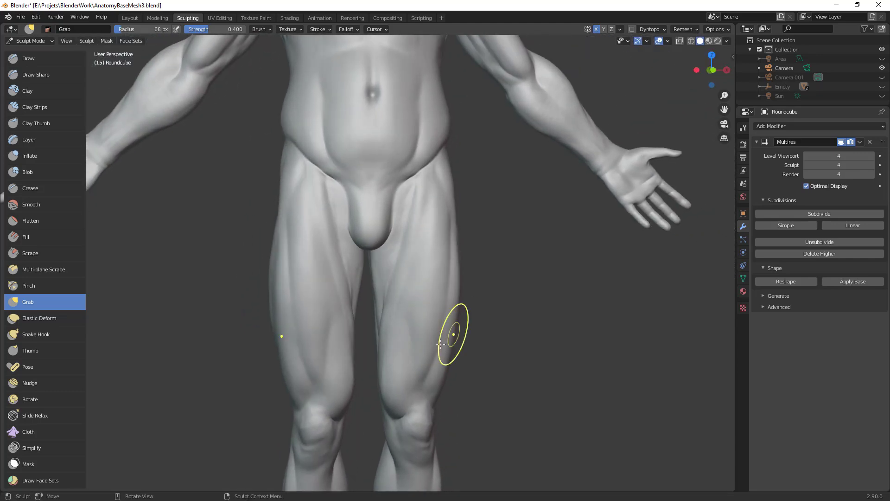
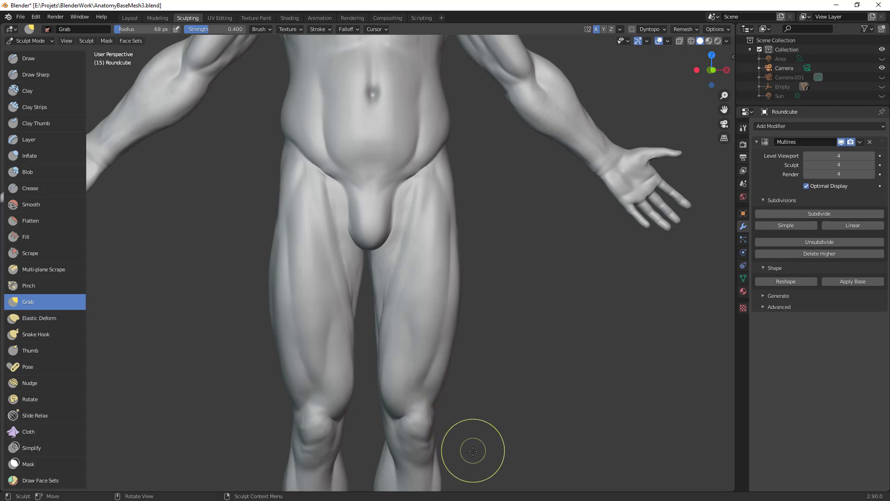
Step: Sculpt the kneecap and the thigh muscle ends just above it with Clay Strips at a 36 px radius
mouse_move(468, 406)
alt+shift+mouse_down()
mouse_move(499, 290)
mouse_move(514, 273)
alt+shift+mouse_up()
key(c)
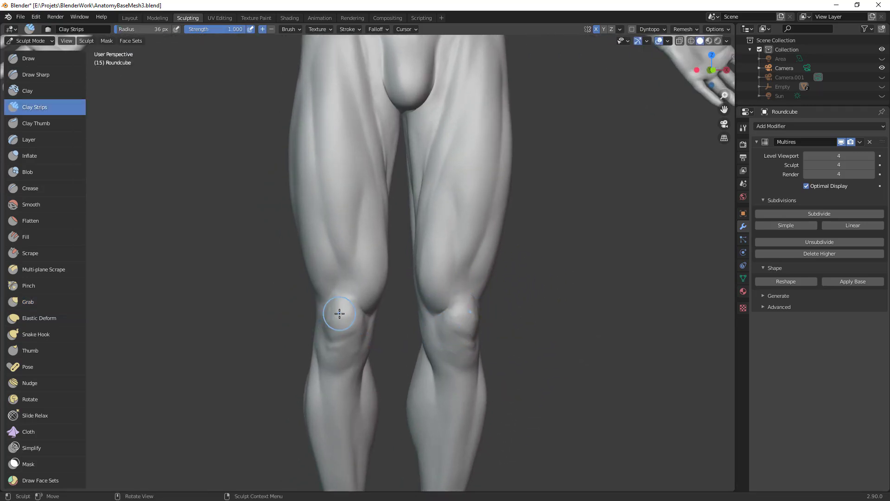
mouse_move(324, 298)
mouse_down()
mouse_move(318, 282)
mouse_move(346, 260)
mouse_move(346, 271)
mouse_move(349, 252)
mouse_move(348, 293)
mouse_move(367, 295)
mouse_move(366, 251)
mouse_up()
key(f)
click(370, 271)
ctrl+alt+drag(422, 251, 424, 341)
mouse_move(424, 341)
alt+mouse_down()
mouse_move(449, 348)
mouse_move(398, 258)
mouse_move(324, 265)
mouse_move(313, 297)
alt+mouse_up()
Step: Build up the inner side of the knee below the teardrop-shaped thigh muscle with Clay Strips at a 33 px radius
mouse_move(403, 269)
alt+mouse_down()
mouse_move(360, 288)
mouse_move(368, 276)
alt+mouse_up()
key(f)
mouse_move(411, 304)
alt+mouse_down()
mouse_move(351, 286)
mouse_move(360, 296)
alt+mouse_up()
click(359, 301)
drag(369, 303, 380, 285)
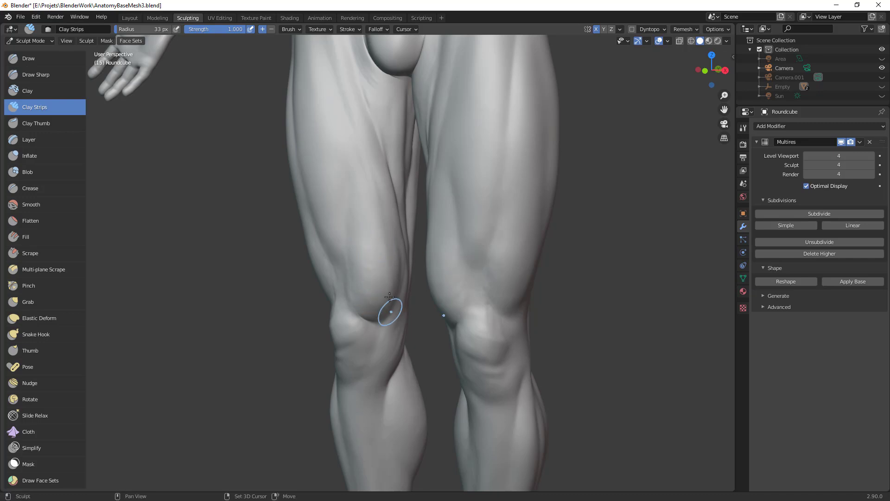
drag(366, 318, 379, 317)
Step: Refine the lower thigh and the inner knee's transition into the calf with Clay Strips at a 36 px radius
mouse_move(401, 319)
ctrl+middle_down()
mouse_move(402, 340)
mouse_move(446, 337)
mouse_move(437, 301)
ctrl+middle_up()
middle_drag(437, 301, 411, 294)
drag(342, 254, 345, 248)
shift+middle_drag(368, 325, 436, 254)
middle_drag(600, 246, 562, 239)
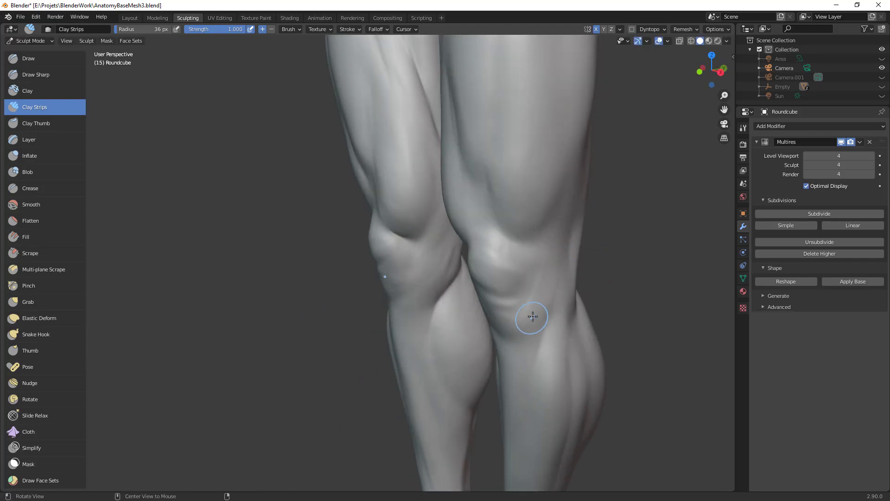
middle_drag(532, 318, 501, 242)
drag(471, 242, 481, 293)
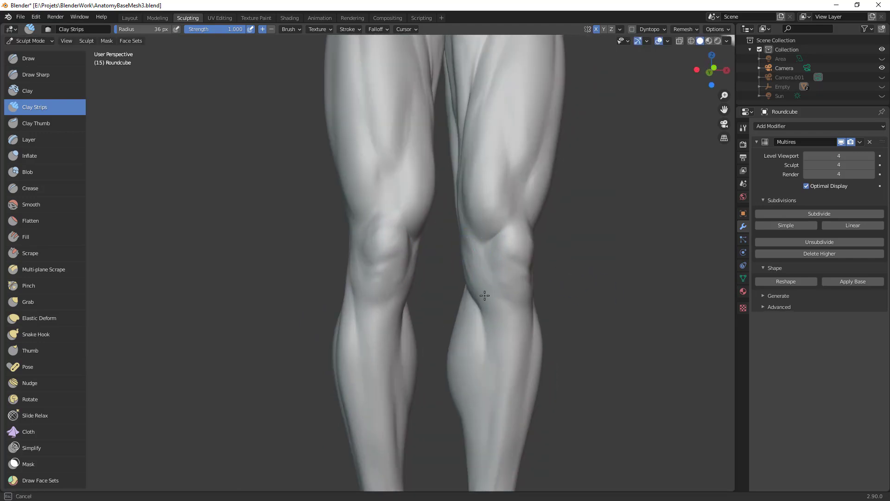
Step: Define the area between the kneecap and the top of the shin with Clay Strips at a 28 px radius
key(f)
mouse_move(556, 295)
alt+mouse_down()
mouse_move(520, 297)
mouse_move(547, 282)
mouse_move(532, 300)
alt+mouse_up()
click(533, 288)
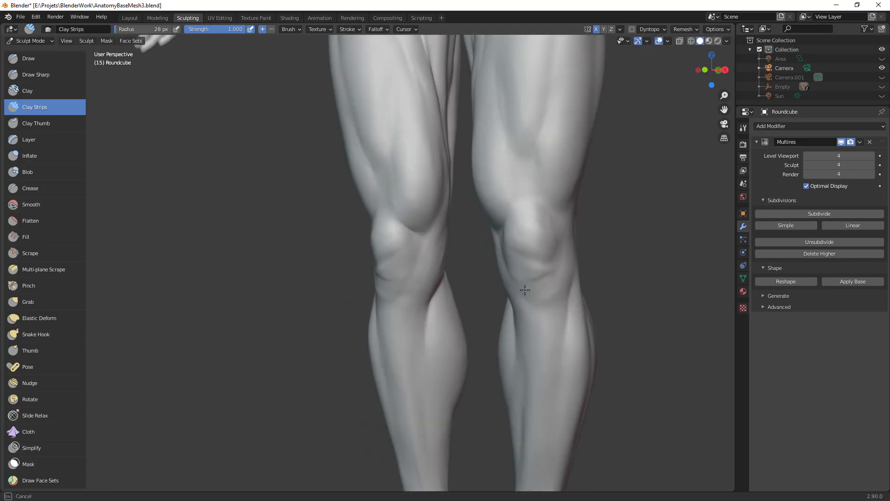
middle_drag(547, 310, 556, 255)
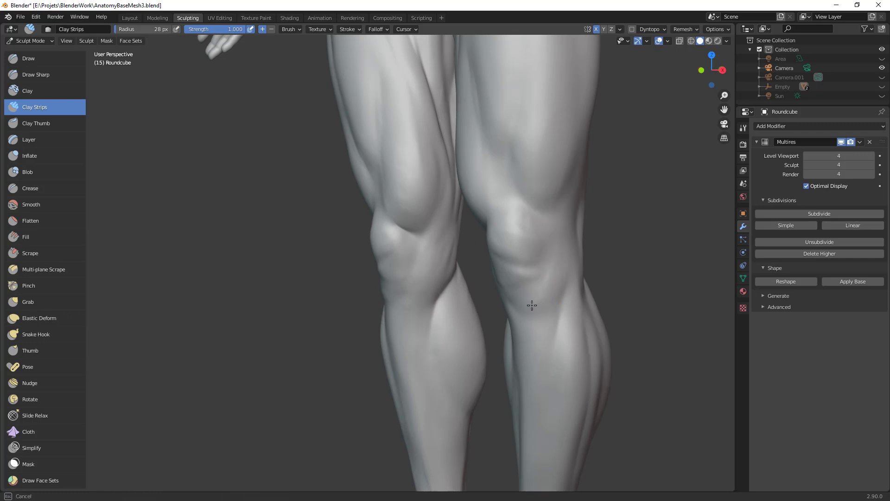
drag(536, 277, 533, 275)
Step: Adjust the knee and calf outline in the orthographic back view with Grab, starting at a 70 px radius
ctrl+middle_drag(549, 244, 536, 342)
ctrl+alt+drag(503, 315, 471, 422)
alt+drag(487, 372, 477, 288)
alt+shift+drag(492, 350, 519, 347)
key(g)
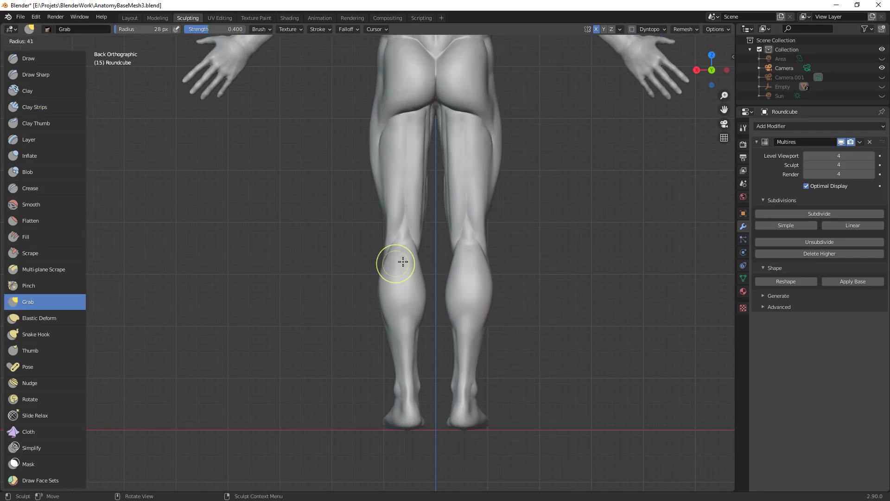
key(f)
click(379, 249)
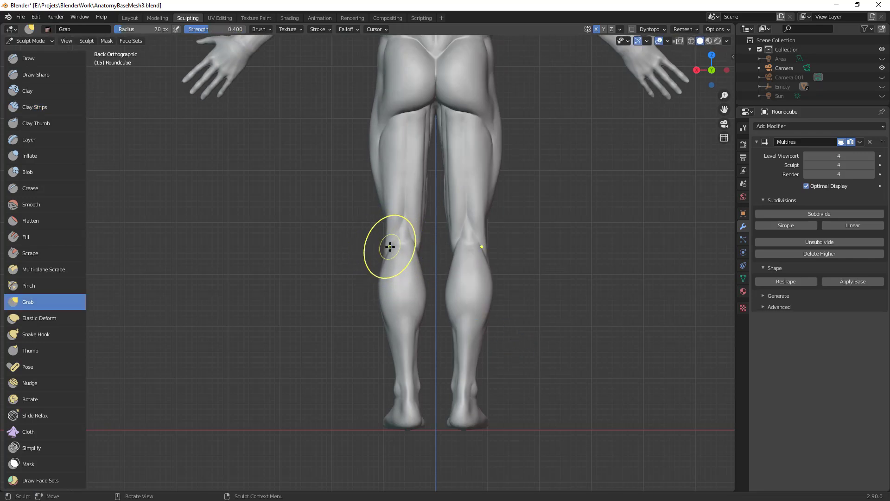
key(f)
click(425, 322)
drag(388, 324, 396, 325)
Step: Reshape the calf and lower leg contours from several angles with Grab, ending at an 82 px radius
ctrl+middle_drag(441, 348, 456, 311)
alt+drag(456, 310, 473, 388)
key(f)
click(473, 379)
key(f)
click(475, 345)
alt+drag(443, 341, 500, 315)
drag(430, 283, 422, 284)
mouse_move(487, 331)
alt+mouse_down()
mouse_move(517, 312)
mouse_move(498, 325)
alt+mouse_up()
shift+middle_drag(498, 325, 491, 217)
key(f)
click(434, 331)
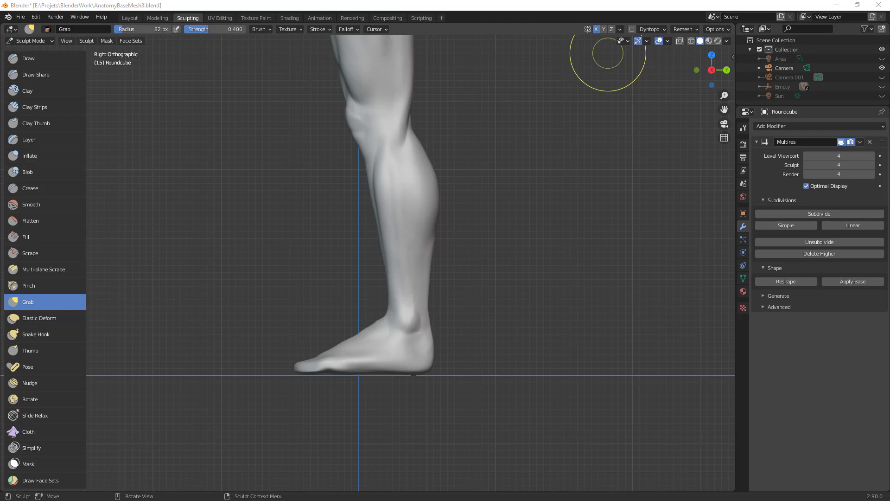
Step: Adjust the ankle and instep profile in the orthographic side view with Grab at radii of 119, 96 and 64 px
click(547, 302)
key(f)
click(420, 307)
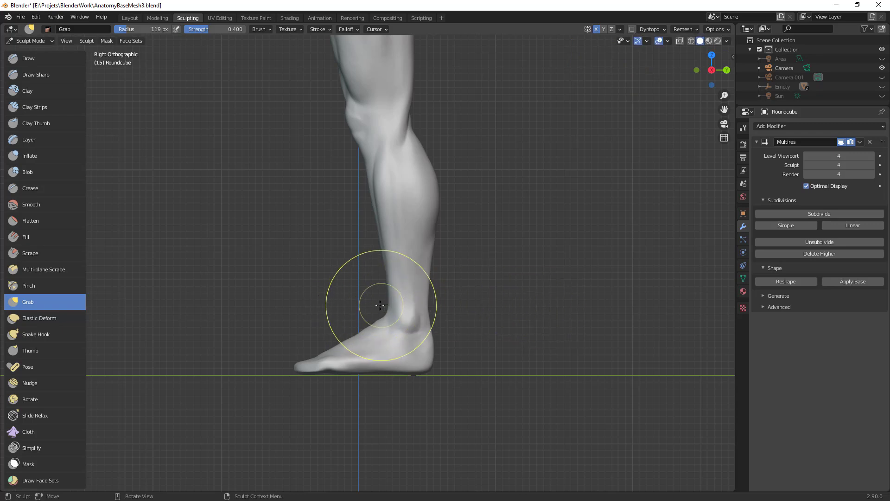
key(bracketleft)
key(bracketleft)
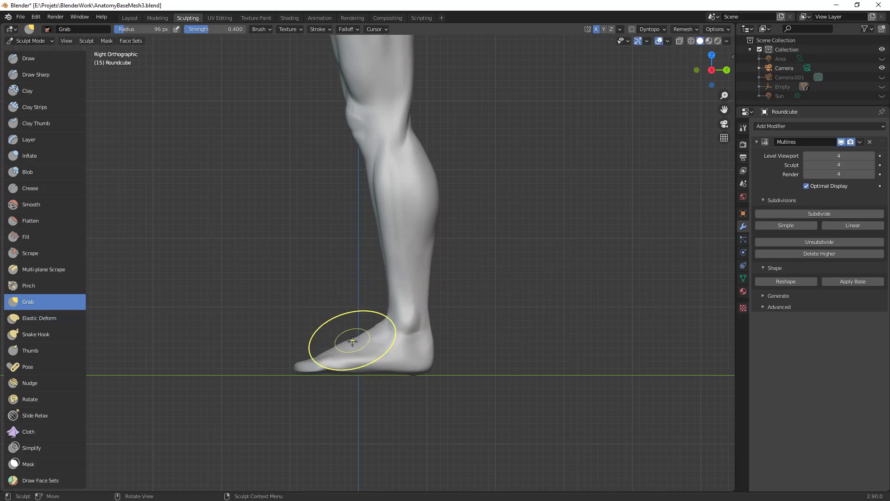
key(bracketleft)
key(bracketleft)
key(bracketleft)
key(bracketleft)
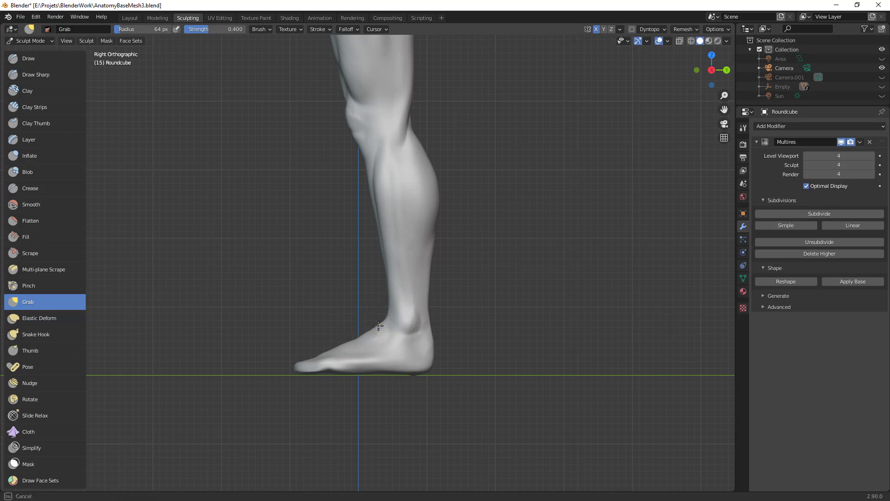
Step: Reshape the outline of the forefoot in the orthographic bottom view with Grab at an 80 px radius
scroll(453, 347, down, 1)
mouse_move(453, 348)
middle_down()
mouse_move(452, 368)
mouse_move(487, 328)
mouse_move(519, 242)
mouse_move(507, 246)
mouse_move(505, 263)
middle_up()
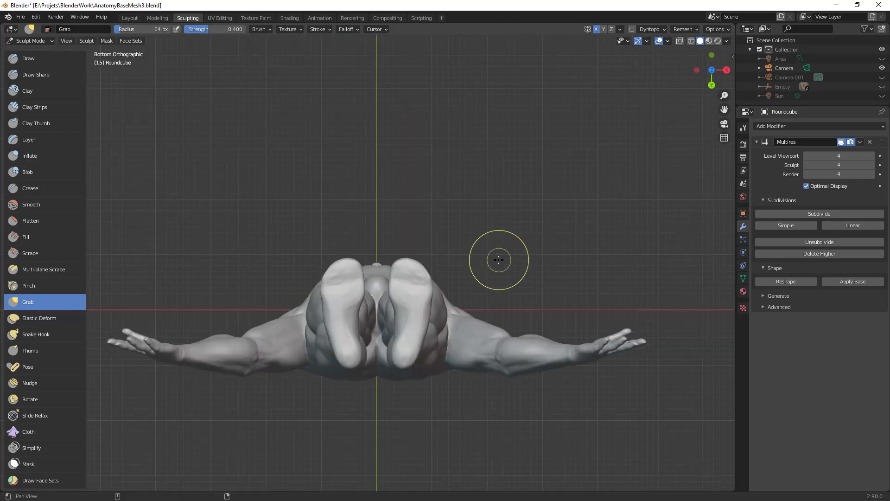
scroll(557, 257, up, 2)
key(bracketright)
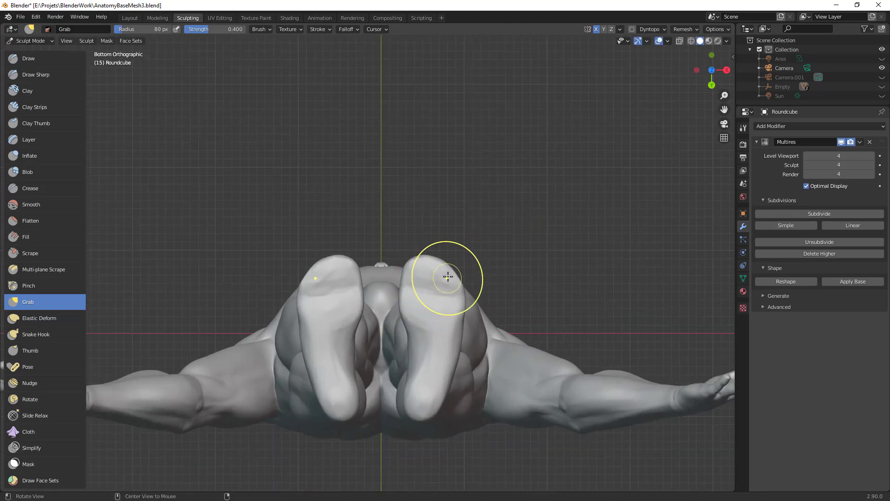
Step: Build up the toe pads and ball of the foot in the orthographic bottom view with Clay Strips at a 30 px radius
key(c)
key(f)
click(440, 286)
ctrl+middle_drag(440, 286, 437, 271)
key(f)
click(437, 279)
key(n)
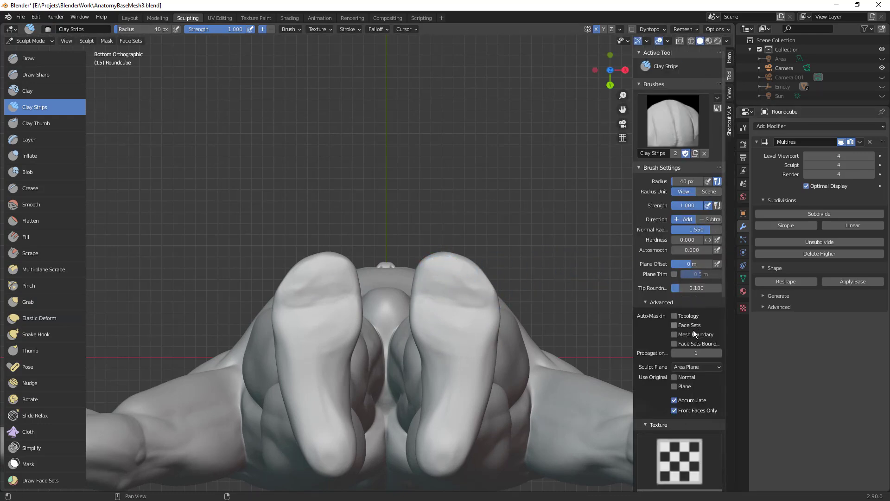
key(n)
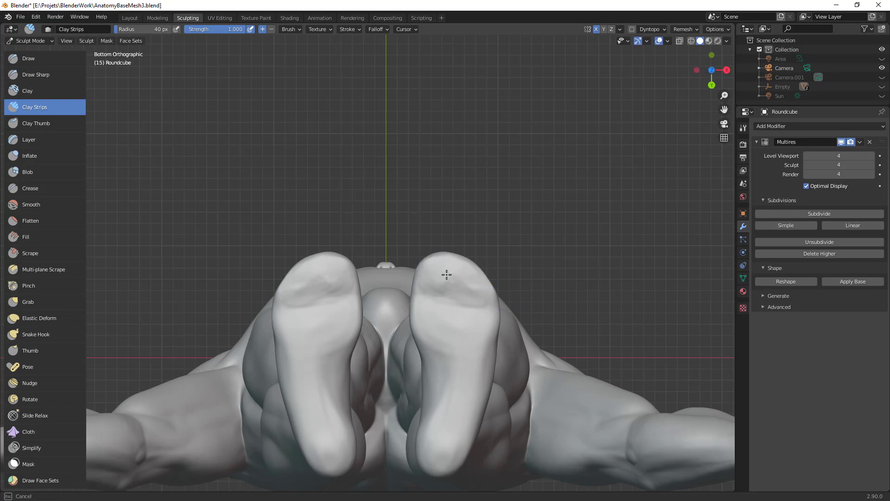
middle_drag(481, 308, 429, 270)
drag(429, 270, 471, 281)
key(ctrl+z)
key(f)
click(459, 283)
mouse_move(313, 299)
mouse_down()
mouse_move(289, 290)
mouse_move(336, 279)
mouse_move(314, 286)
mouse_move(344, 265)
mouse_move(303, 282)
mouse_move(335, 281)
mouse_up()
mouse_move(398, 258)
middle_down()
mouse_move(414, 349)
mouse_move(446, 348)
mouse_move(406, 261)
middle_up()
mouse_move(333, 275)
mouse_down()
mouse_move(299, 274)
mouse_move(346, 322)
mouse_move(348, 305)
mouse_move(290, 319)
mouse_up()
mouse_move(296, 359)
mouse_down()
mouse_move(326, 310)
mouse_move(318, 337)
mouse_up()
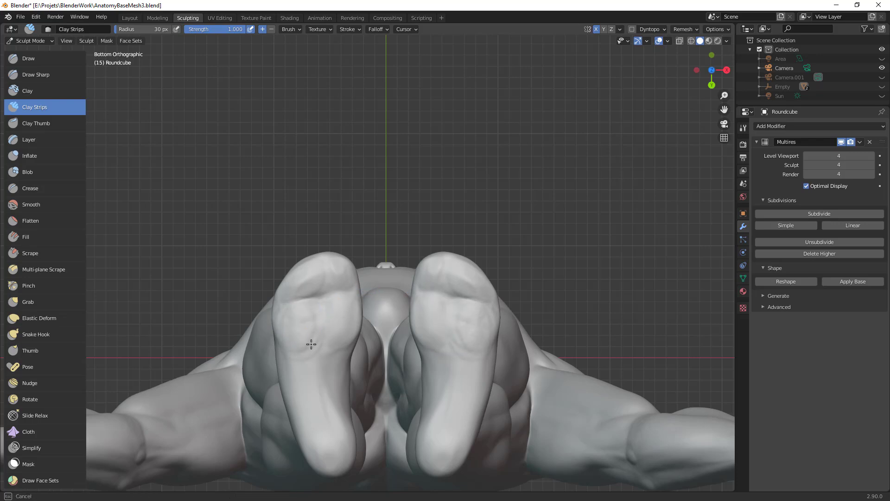
Step: Add volume along the outer sole and over the heel pad with Clay Strips at a 30 px radius
shift+middle_drag(389, 373, 408, 296)
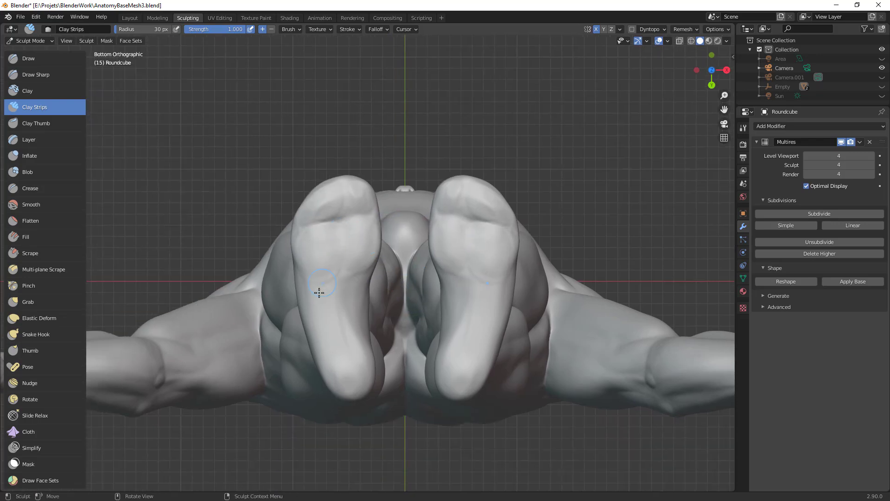
mouse_move(314, 284)
mouse_down()
mouse_move(329, 341)
mouse_move(348, 320)
mouse_move(347, 288)
mouse_move(365, 308)
mouse_move(365, 326)
mouse_move(338, 293)
mouse_move(362, 309)
mouse_up()
shift+middle_drag(366, 314, 376, 298)
drag(358, 334, 353, 337)
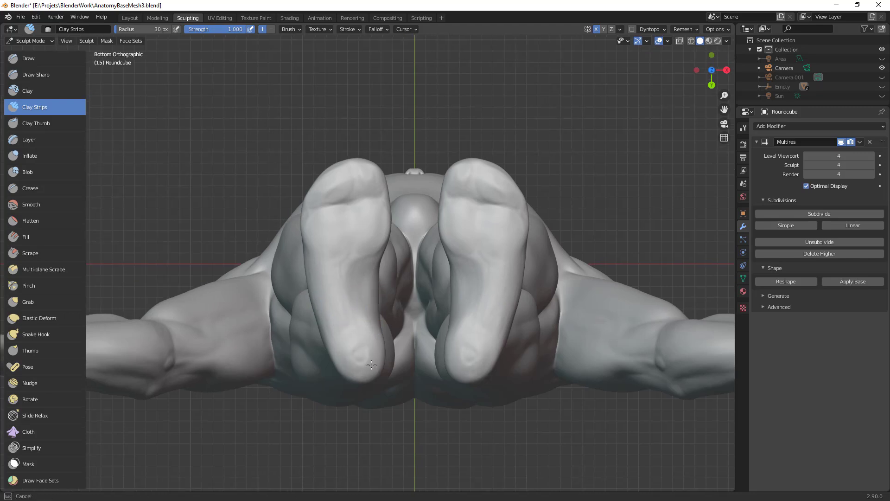
drag(367, 332, 371, 348)
mouse_move(371, 354)
mouse_down()
mouse_move(350, 363)
mouse_move(359, 343)
mouse_up()
scroll(360, 329, down, 1)
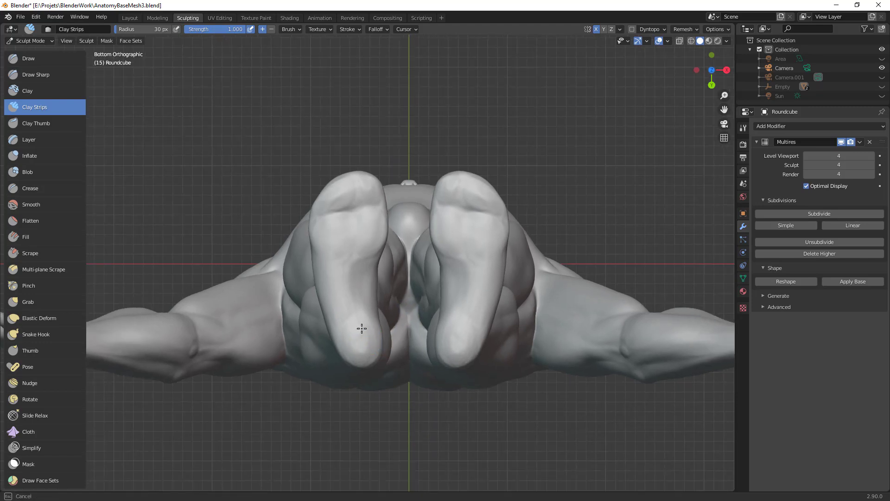
Step: Adjust the toe end of the foot in the flipped orthographic bottom view with Grab at a 111 px radius
alt+drag(419, 334, 380, 449)
alt+drag(547, 360, 495, 364)
shift+middle_drag(506, 368, 640, 208)
shift+middle_drag(559, 314, 676, 364)
key(g)
key(f)
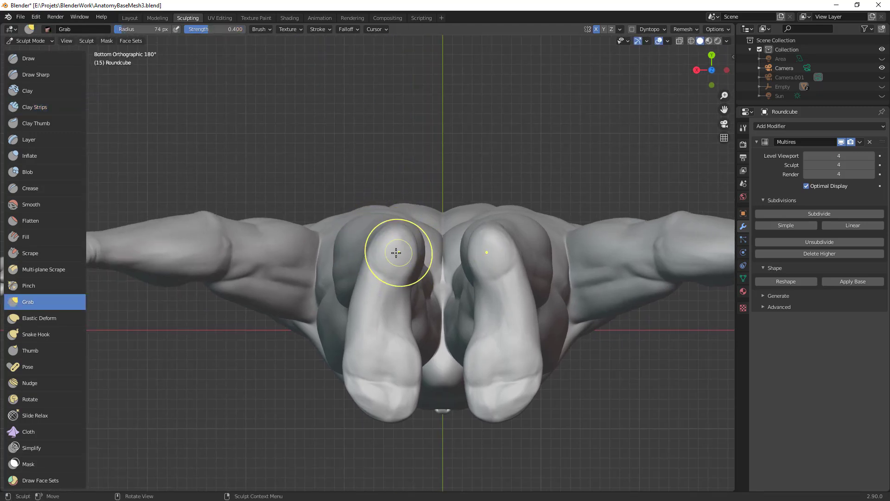
click(365, 280)
key(f)
click(441, 302)
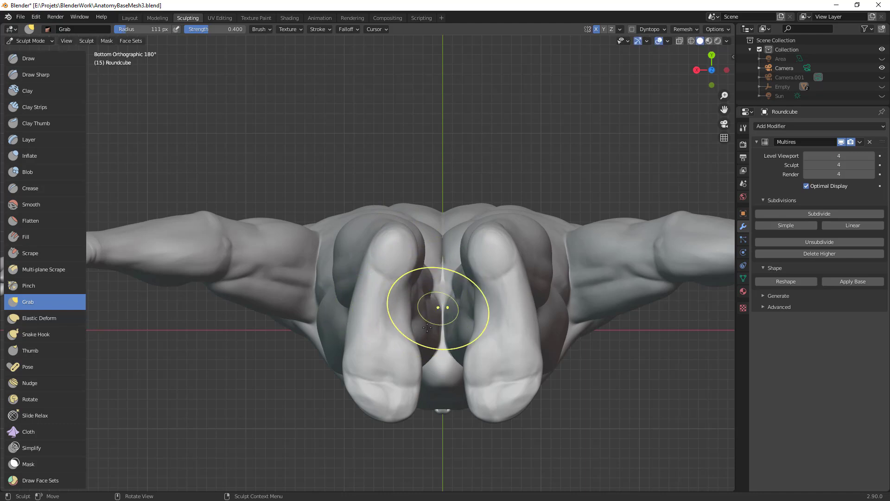
drag(405, 419, 407, 411)
key(bracketleft)
Step: Reshape the heel and rear ankle from the side and back with Grab at radii of 93, 134 and 104 px
middle_drag(393, 417, 504, 378)
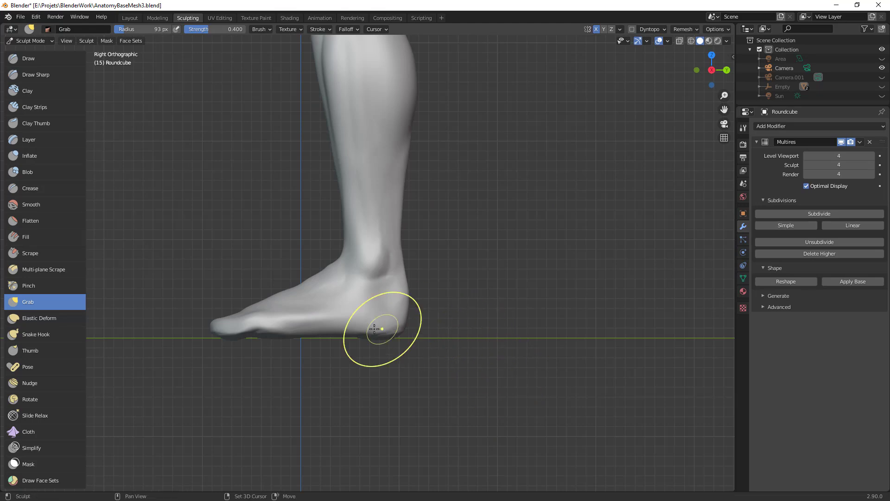
middle_drag(494, 335, 463, 252)
mouse_move(323, 394)
middle_down()
mouse_move(352, 370)
mouse_move(492, 396)
mouse_move(528, 322)
middle_up()
middle_drag(505, 377, 519, 341)
key(f)
click(430, 349)
middle_drag(475, 424, 430, 343)
key(f)
click(472, 346)
drag(430, 352, 441, 354)
key(f)
click(523, 340)
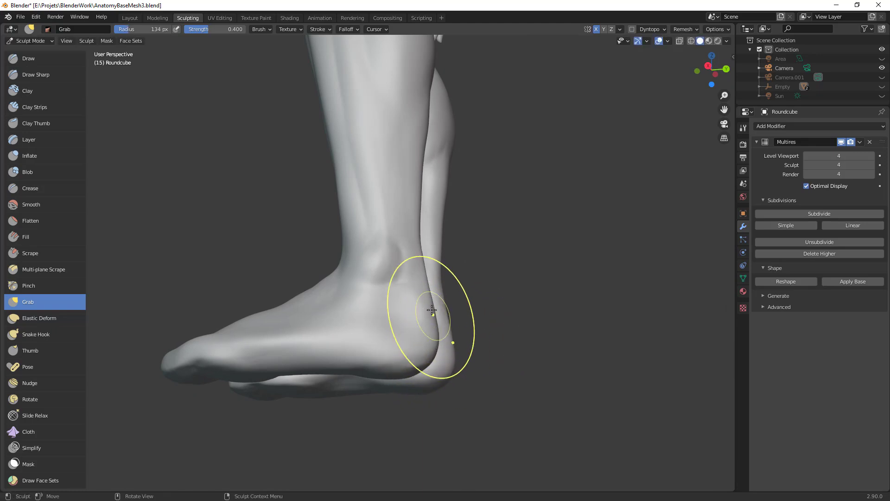
mouse_move(428, 309)
middle_down()
mouse_move(461, 318)
mouse_move(430, 318)
middle_up()
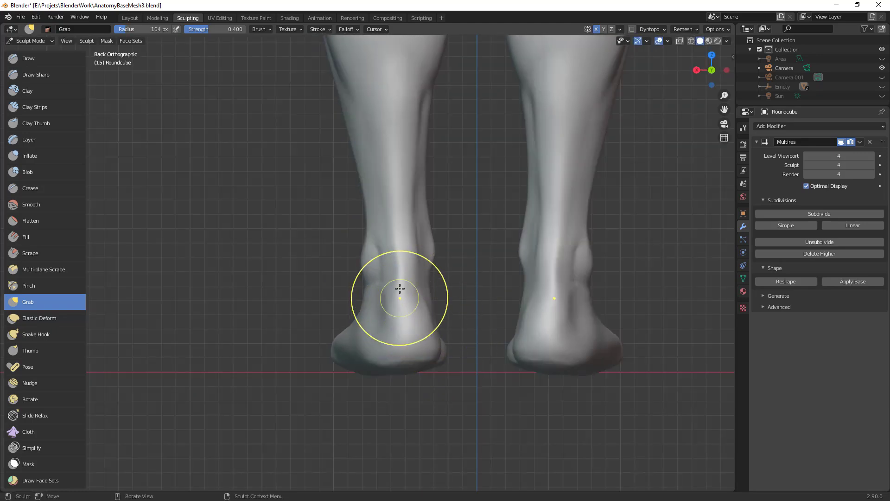
Step: Carve the grooves around the ankle bones with Crease at a 30 px radius
key(c)
key(shift+c)
key(f)
click(371, 270)
middle_drag(371, 269, 423, 280)
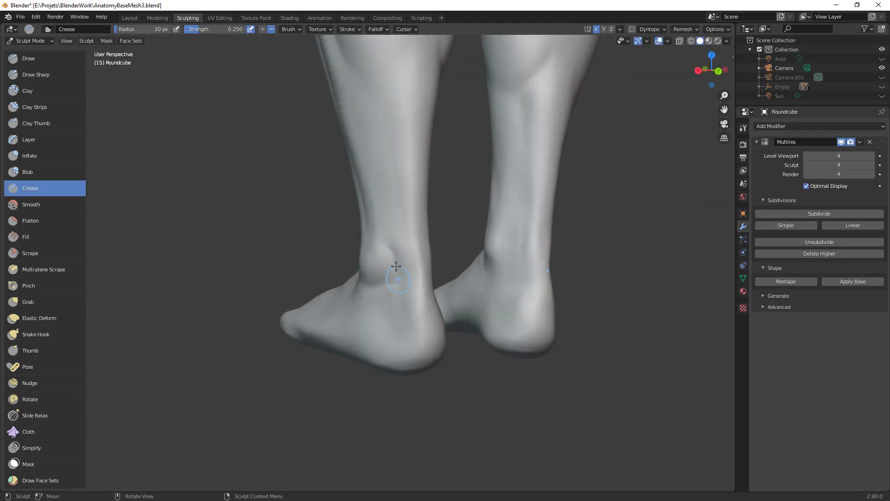
middle_drag(459, 311, 391, 330)
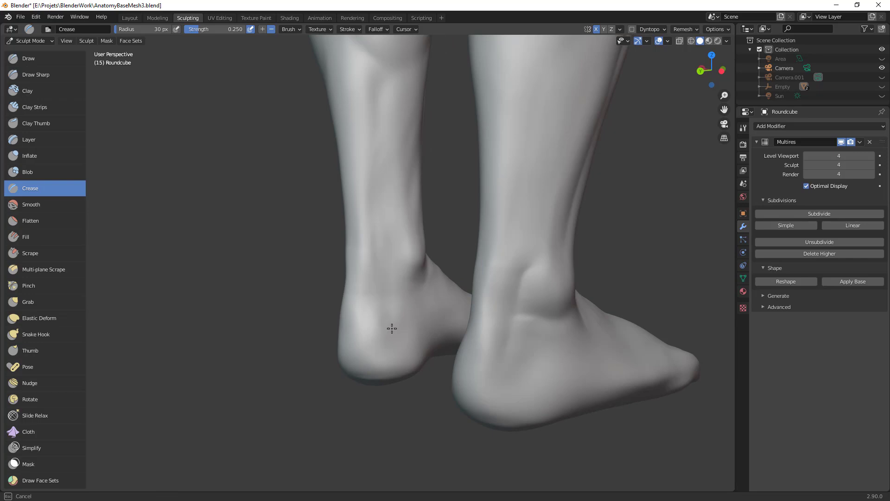
middle_drag(392, 283, 364, 283)
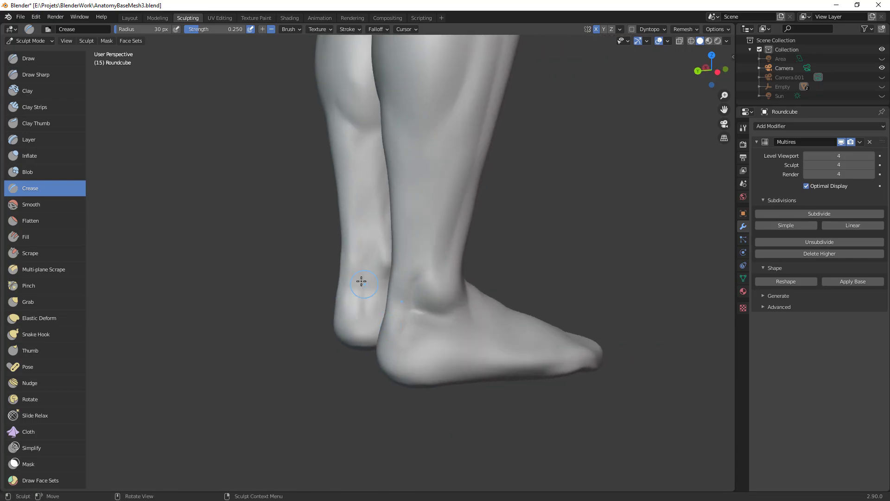
Step: Deepen the hollows between the Achilles tendon and ankle bones with Crease at a 38 px radius
middle_drag(392, 331, 410, 357)
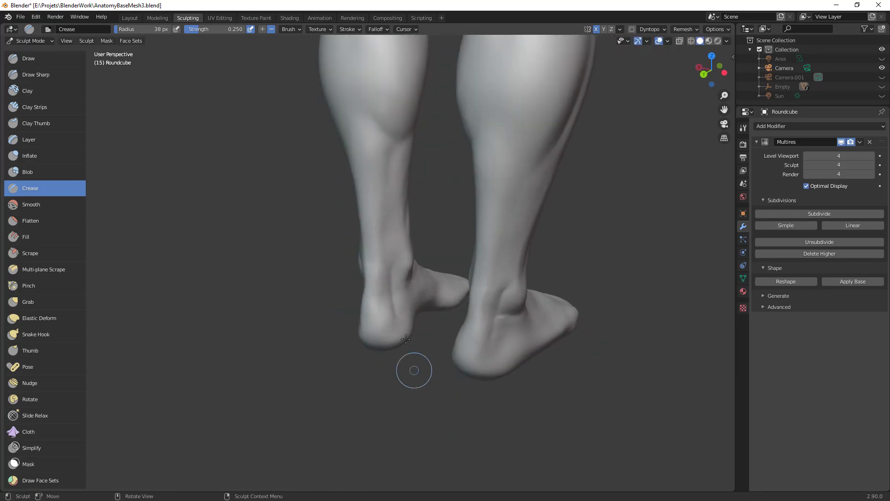
middle_drag(399, 314, 387, 267)
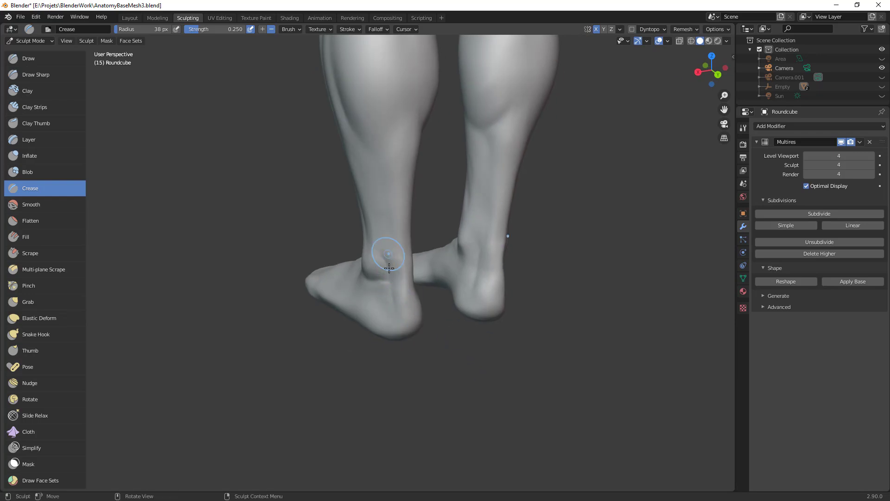
middle_drag(406, 315, 388, 280)
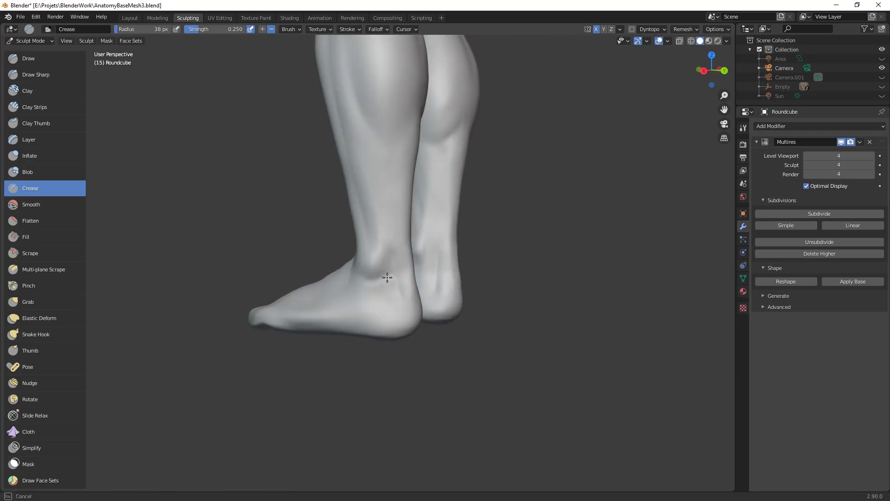
middle_drag(423, 305, 349, 380)
scroll(386, 336, up, 6)
middle_drag(386, 336, 398, 343)
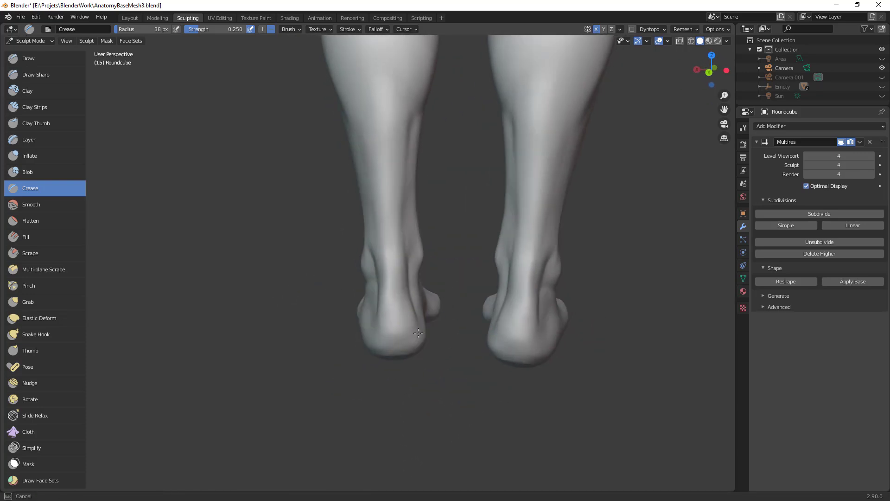
middle_drag(458, 364, 413, 347)
ctrl+middle_drag(470, 377, 464, 422)
middle_drag(445, 421, 430, 285)
mouse_move(354, 309)
middle_down()
mouse_move(420, 314)
mouse_move(457, 411)
middle_up()
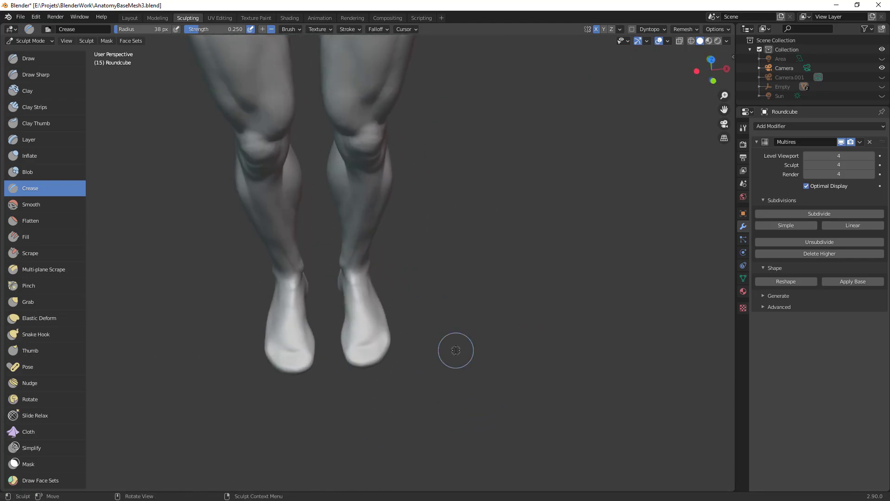
Step: Flatten the top surface of the forefoot and toe area with Scrape at a 48 px radius
mouse_move(422, 348)
middle_down()
mouse_move(380, 364)
mouse_move(489, 289)
mouse_move(478, 272)
middle_up()
key(shift+t)
key(f)
click(461, 290)
mouse_move(465, 290)
mouse_down()
mouse_move(439, 310)
mouse_move(453, 295)
mouse_up()
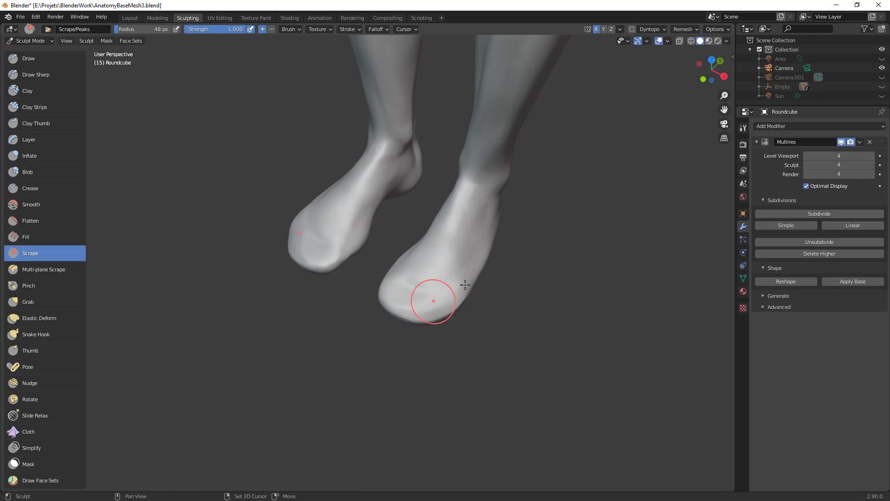
drag(433, 306, 465, 319)
ctrl+alt+drag(465, 320, 459, 389)
mouse_move(496, 352)
alt+mouse_down()
mouse_move(487, 376)
mouse_move(460, 321)
mouse_move(437, 397)
mouse_move(404, 348)
mouse_move(466, 257)
alt+mouse_up()
alt+drag(384, 320, 432, 297)
drag(430, 298, 427, 307)
Step: Refine the planes at the outer edge and tip of the forefoot with Scrape at a 35 px radius
key(f)
click(430, 295)
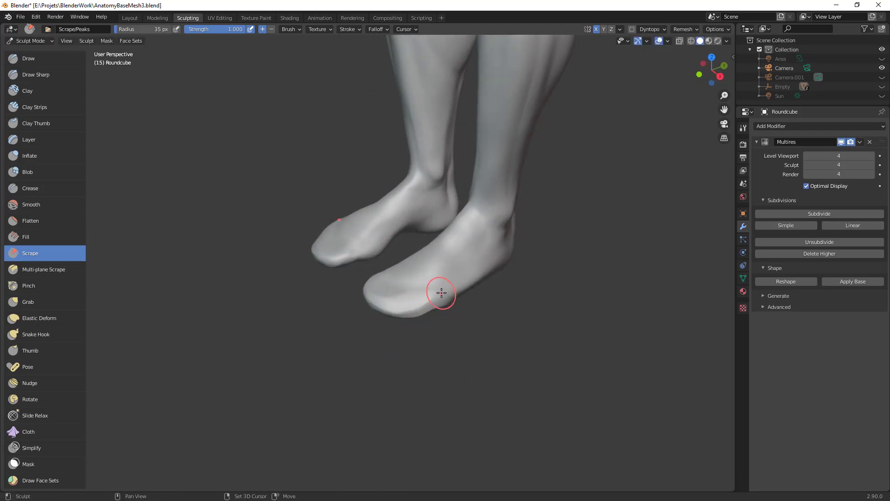
middle_drag(442, 300, 448, 331)
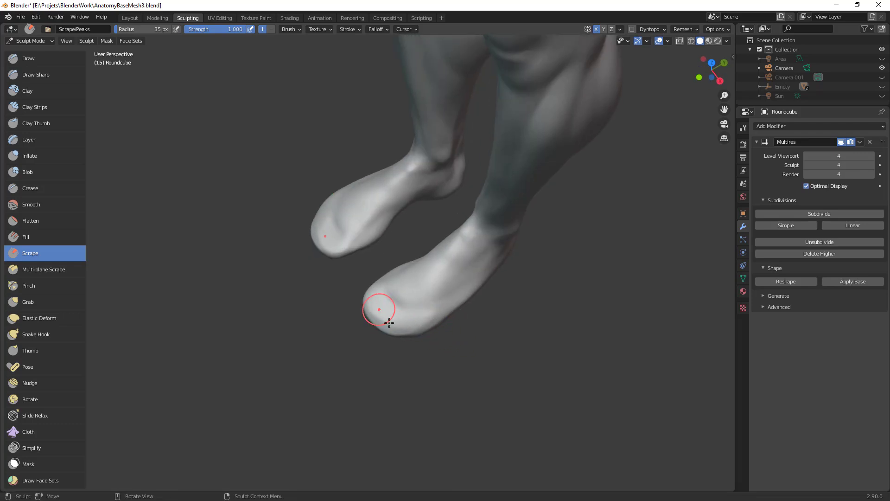
mouse_move(480, 304)
alt+mouse_down()
mouse_move(505, 342)
mouse_move(503, 307)
mouse_move(477, 260)
mouse_move(452, 272)
alt+mouse_up()
Step: Adjust the forefoot and toe shape from several angles with Grab at radii of 54 and 66 px
key(g)
key(f)
click(440, 279)
mouse_move(445, 287)
middle_down()
mouse_move(433, 292)
mouse_move(387, 273)
middle_up()
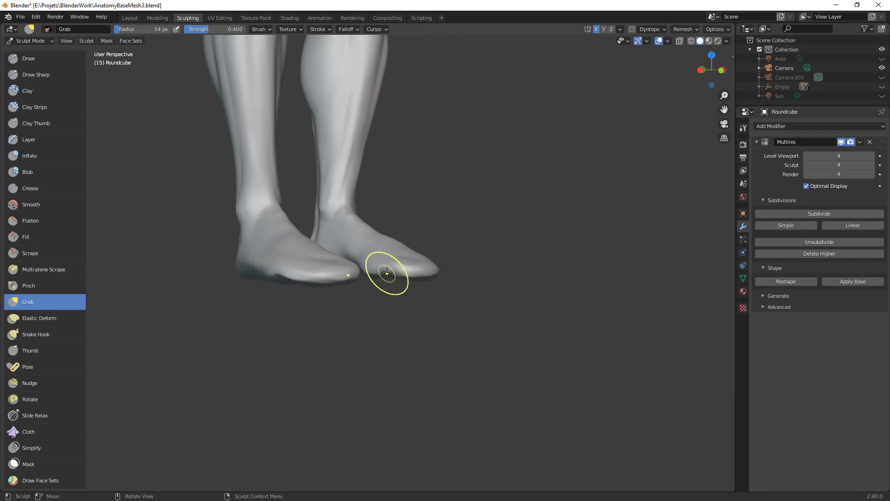
middle_drag(455, 265, 404, 264)
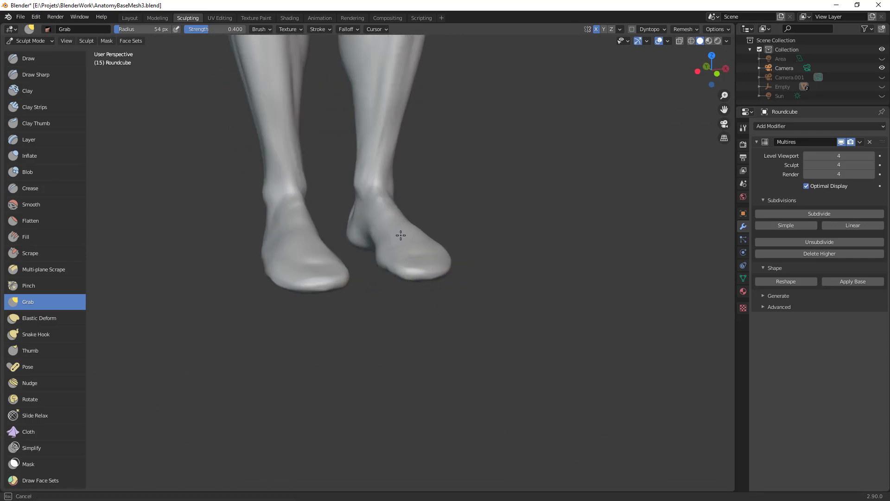
middle_drag(514, 268, 425, 283)
key(f)
click(402, 275)
alt+drag(392, 269, 427, 237)
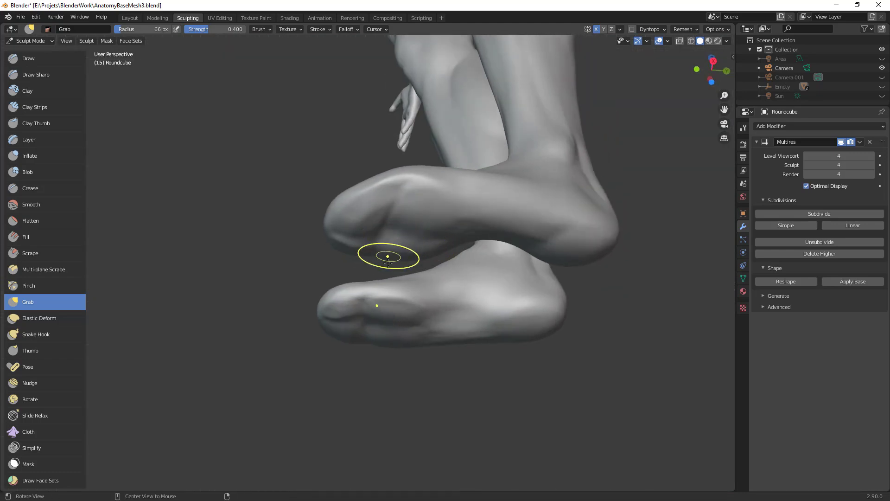
alt+drag(388, 258, 412, 249)
Step: Flatten the side and underside of the toe area with Scrape at a 39 px radius
key(shift+t)
drag(418, 217, 367, 230)
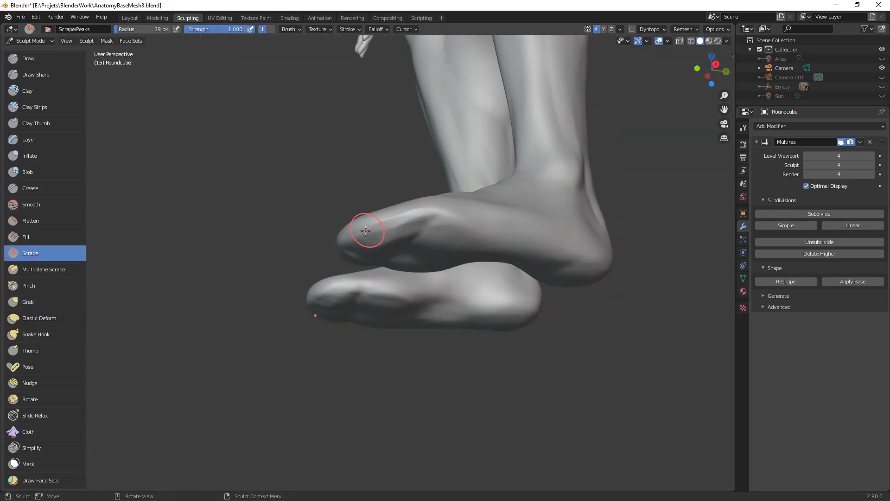
mouse_move(429, 230)
middle_down()
mouse_move(420, 246)
mouse_move(488, 311)
mouse_move(487, 336)
mouse_move(477, 321)
middle_up()
middle_drag(417, 315, 423, 235)
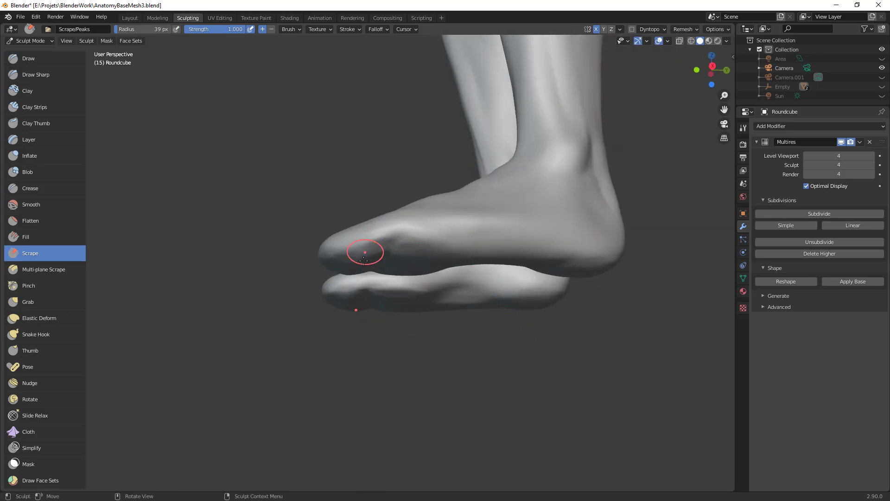
drag(337, 264, 389, 238)
mouse_move(446, 330)
middle_down()
mouse_move(483, 207)
mouse_move(507, 194)
middle_up()
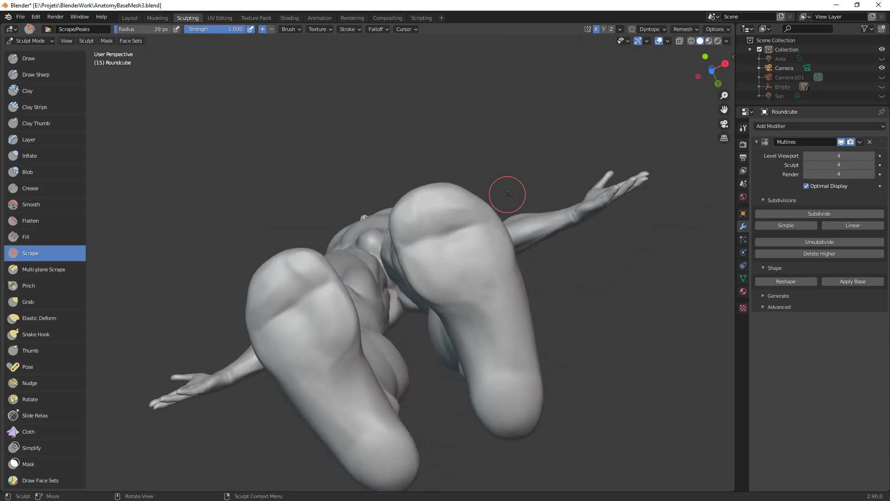
Step: Carve the fold beneath the toes and the big toe division on the sole with Crease at a 40 px radius
key(shift+c)
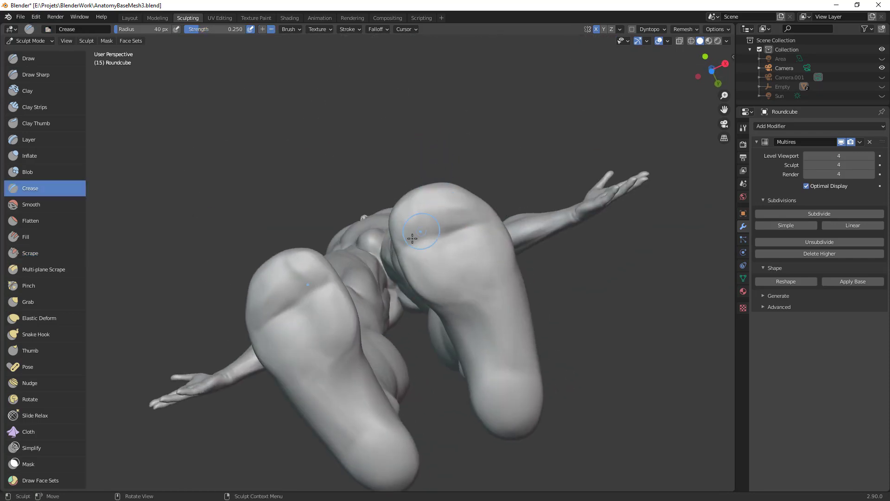
drag(460, 230, 452, 231)
middle_drag(480, 222, 433, 262)
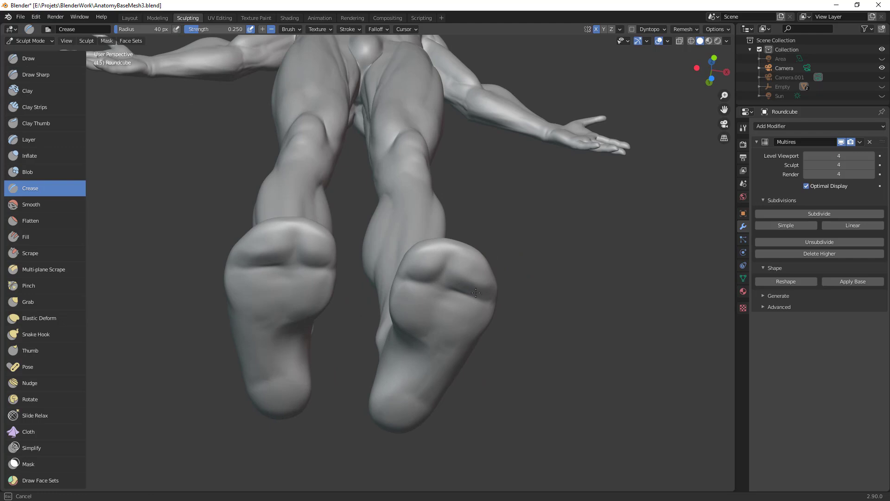
Step: Flatten the front and inner edge of the big toe area with Scrape at a 40 px radius
mouse_move(421, 292)
middle_down()
mouse_move(468, 382)
mouse_move(462, 380)
middle_up()
key(shift+t)
mouse_move(404, 264)
mouse_down()
mouse_move(392, 274)
mouse_move(408, 272)
mouse_up()
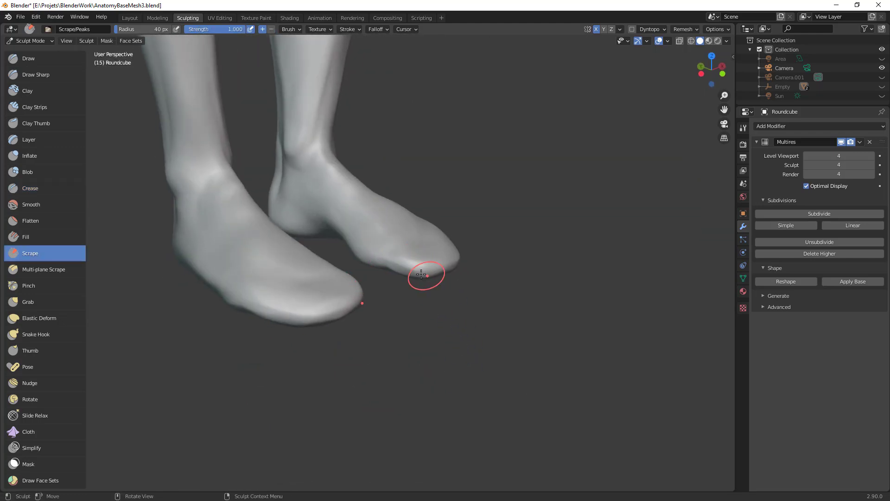
middle_drag(383, 258, 415, 284)
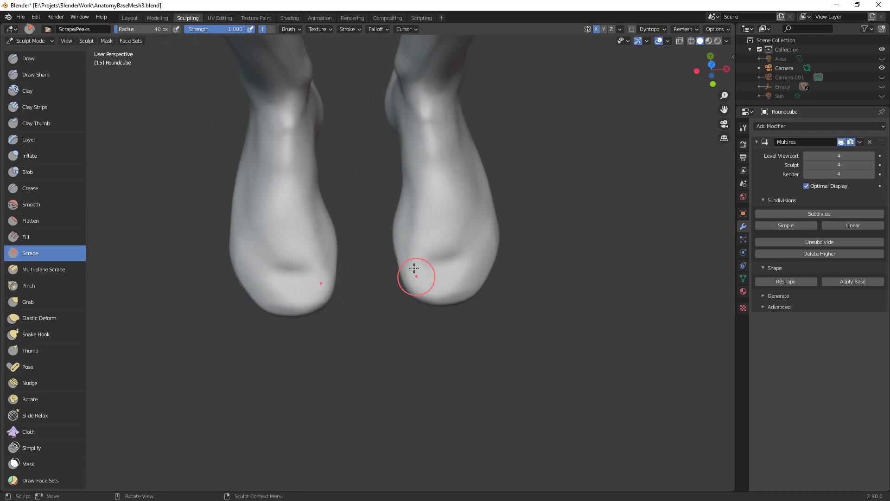
middle_drag(431, 253, 433, 295)
Step: Build up the big toe area on top of the forefoot with Clay Strips at a 36 px radius
key(c)
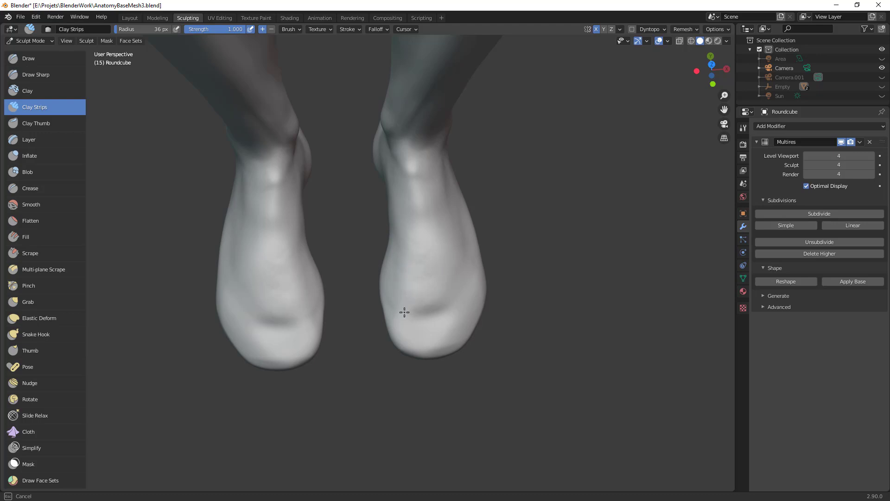
mouse_move(449, 292)
middle_down()
mouse_move(387, 324)
mouse_move(515, 317)
mouse_move(440, 250)
mouse_move(437, 277)
middle_up()
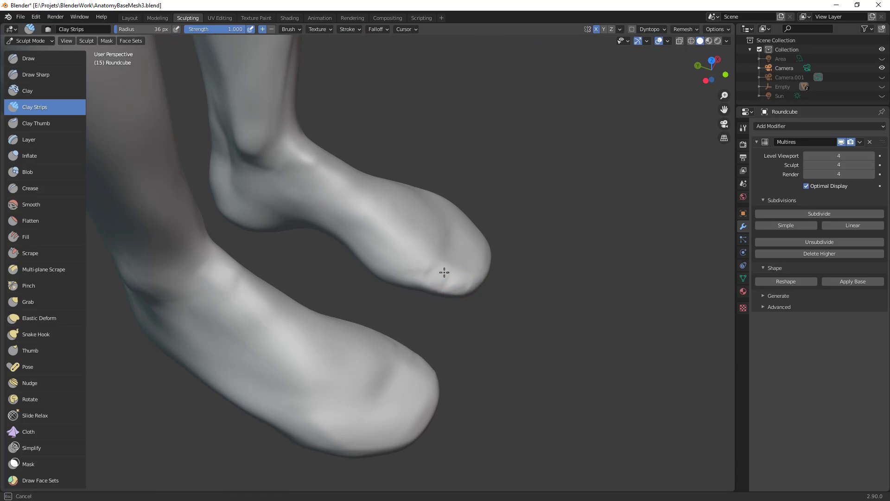
drag(460, 288, 443, 270)
middle_drag(460, 269, 406, 343)
mouse_move(383, 330)
mouse_down()
mouse_move(384, 355)
mouse_move(379, 336)
mouse_move(379, 347)
mouse_up()
Step: Add volume across the top of the toe area with Clay Strips at a 31 px radius
key(f)
click(382, 335)
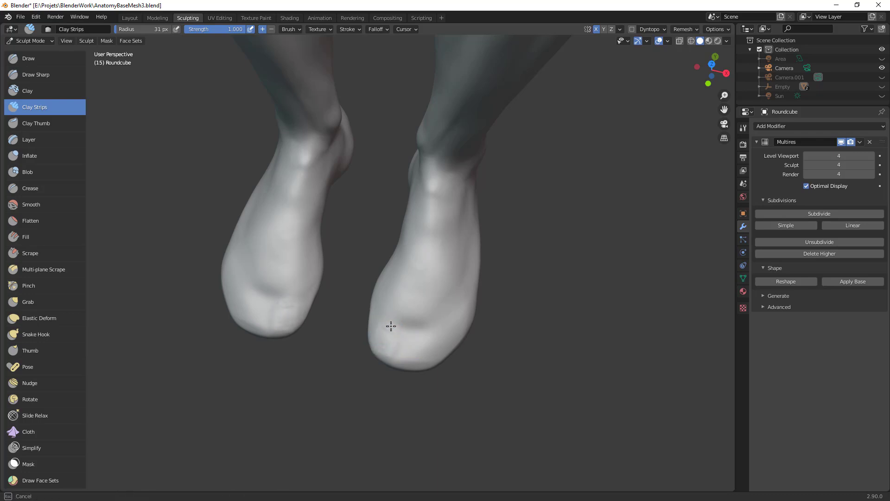
scroll(451, 324, down, 3)
middle_drag(451, 325, 402, 333)
scroll(396, 322, up, 2)
mouse_move(378, 329)
mouse_down()
mouse_move(382, 346)
mouse_move(433, 324)
mouse_move(392, 345)
mouse_move(394, 358)
mouse_up()
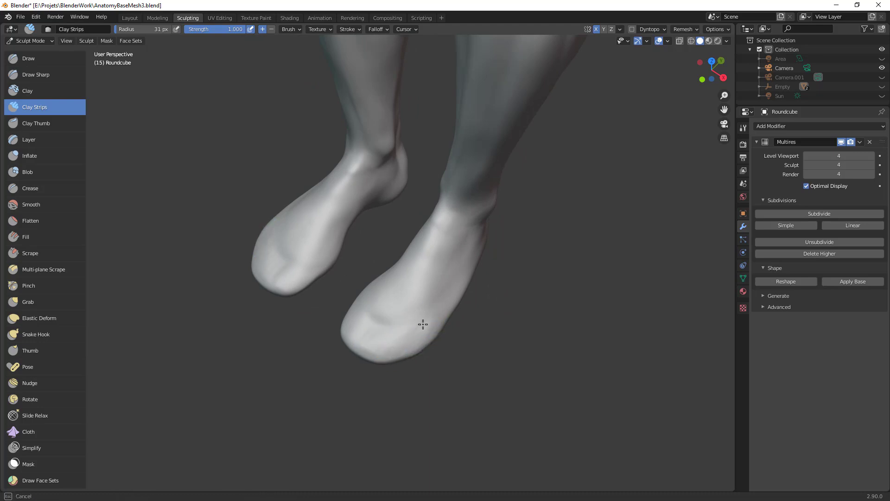
ctrl+middle_drag(500, 304, 425, 251)
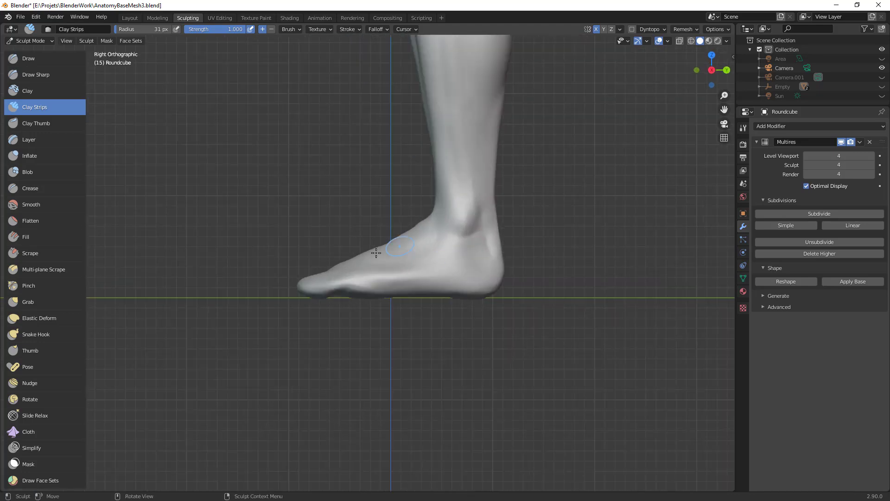
Step: Adjust the side profile of the foot with Grab at radii of 53 and 70 px
key(g)
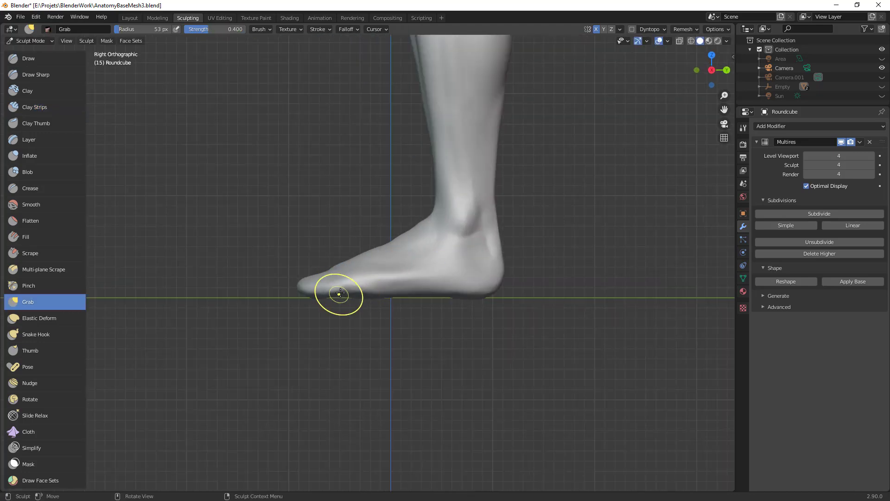
middle_drag(453, 293, 521, 361)
key(f)
click(463, 303)
mouse_move(436, 265)
middle_down()
mouse_move(430, 304)
mouse_move(449, 378)
middle_up()
alt+drag(449, 379, 467, 293)
alt+middle_drag(467, 292, 348, 306)
scroll(282, 258, up, 3)
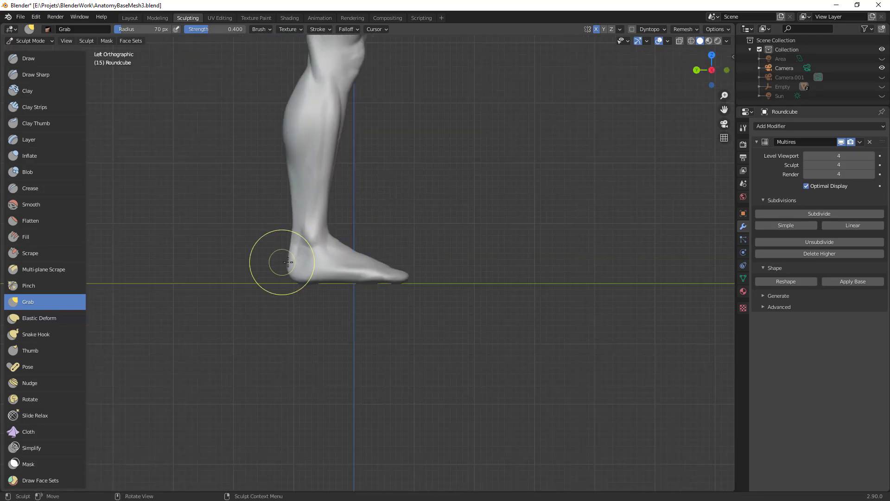
shift+middle_drag(500, 258, 544, 274)
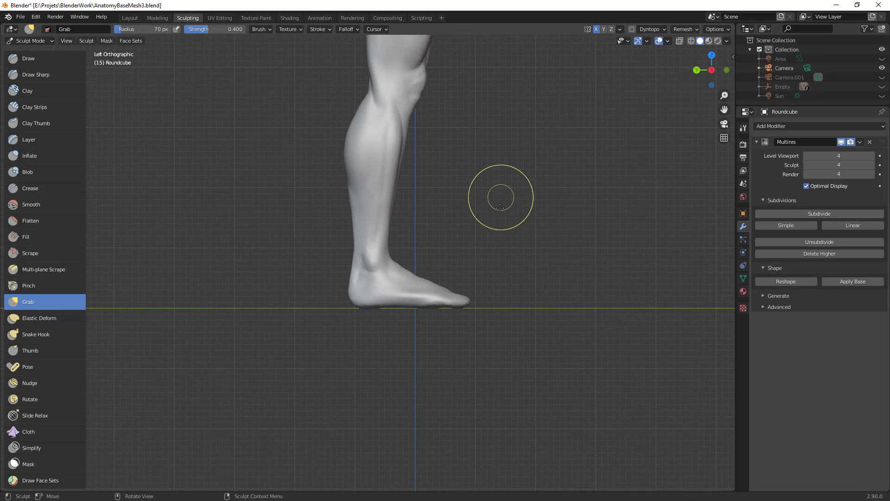
Step: Reshape the back of the heel and the Achilles area with Grab in the left side view
key(f)
click(369, 299)
mouse_move(358, 296)
mouse_down()
mouse_move(350, 299)
mouse_move(354, 265)
mouse_up()
key(f)
click(384, 278)
drag(356, 255, 357, 257)
Step: Adjust the front of the ankle in the left side view with Grab at a 100 px radius
ctrl+middle_drag(405, 250, 436, 401)
ctrl+middle_drag(453, 331, 408, 278)
key(f)
click(414, 376)
drag(376, 392, 377, 389)
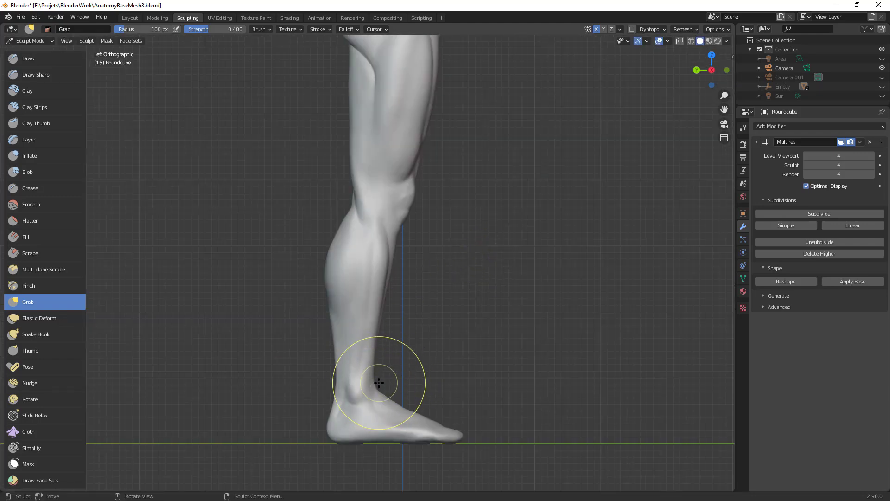
Step: Examine the full figure and the legs in Object Mode, and return to Sculpt Mode
ctrl+alt+drag(416, 263, 418, 352)
middle_drag(459, 299, 469, 338)
key(ctrl+Tab)
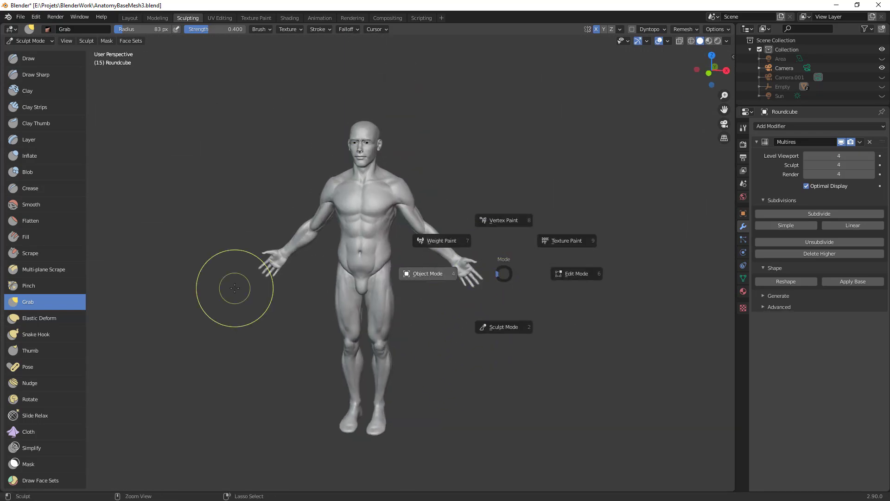
click(235, 288)
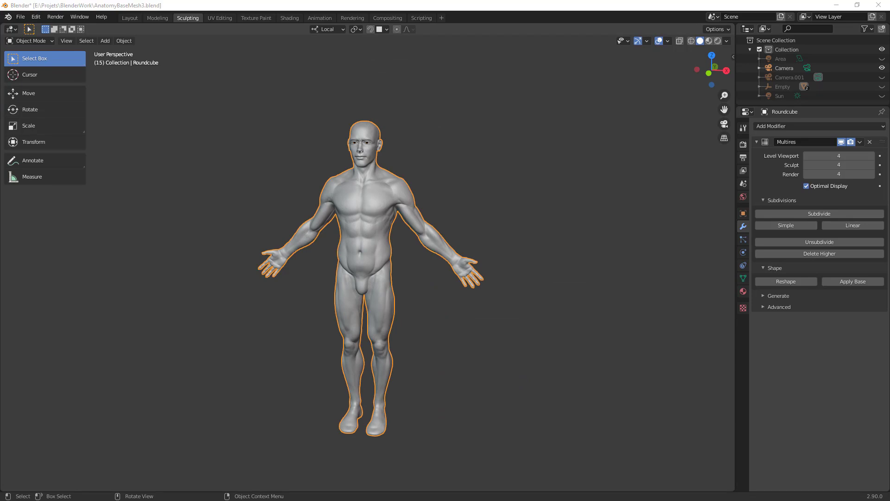
click(450, 352)
middle_drag(449, 352, 470, 236)
scroll(480, 367, up, 4)
key(ctrl+Tab)
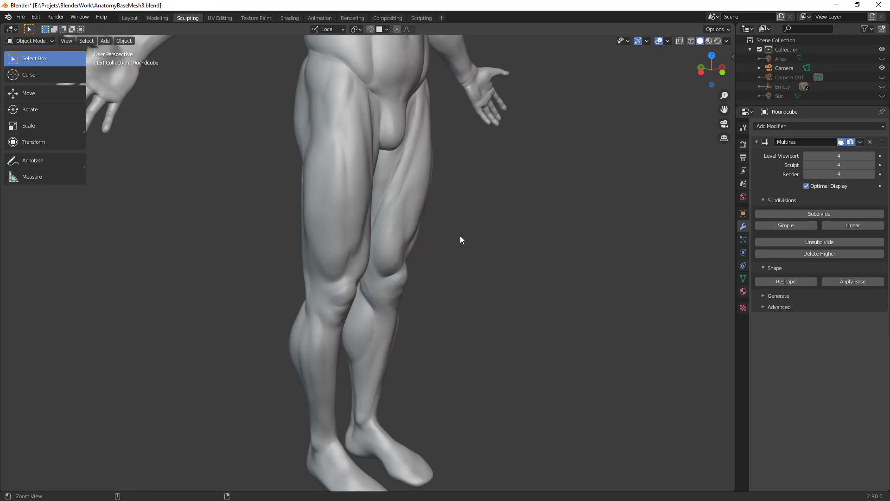
click(435, 410)
Step: Adjust the contour of the lower thigh and knee with Grab from the side and front
middle_drag(408, 264, 284, 266)
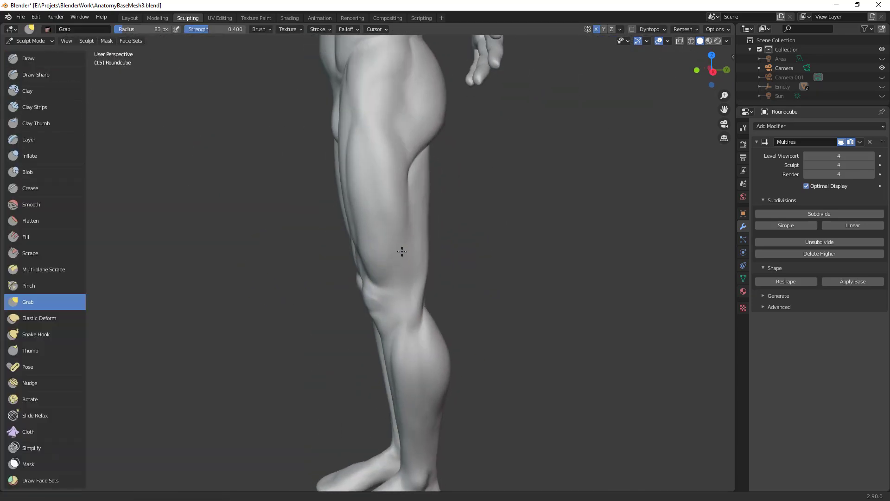
scroll(402, 259, up, 2)
key(f)
click(411, 274)
mouse_move(378, 274)
mouse_down()
mouse_move(371, 277)
mouse_move(388, 297)
mouse_up()
mouse_move(388, 301)
middle_down()
mouse_move(507, 291)
mouse_move(434, 228)
middle_up()
mouse_move(437, 235)
middle_down()
mouse_move(387, 302)
mouse_move(361, 297)
mouse_move(496, 282)
middle_up()
key(f)
click(360, 297)
mouse_move(495, 282)
alt+mouse_down()
mouse_move(440, 264)
mouse_move(454, 243)
alt+mouse_up()
key(f)
click(441, 268)
mouse_move(452, 245)
middle_down()
mouse_move(473, 215)
mouse_move(447, 223)
mouse_move(464, 224)
middle_up()
Step: Build up the forms around the kneecaps with Clay Strips at radii of 28 and 31 px
key(c)
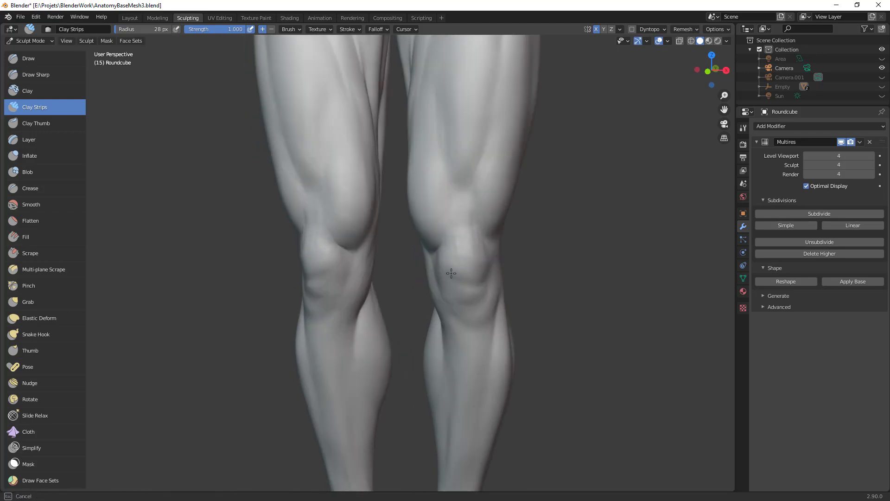
middle_drag(483, 266, 451, 228)
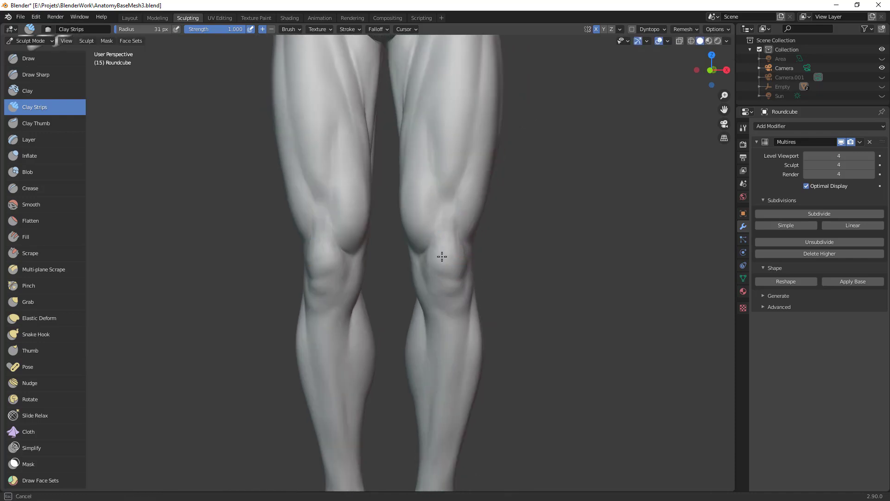
middle_drag(435, 229, 428, 238)
Step: Define the muscle edges just above the kneecap with Crease, starting at a 19 px radius
key(shift+c)
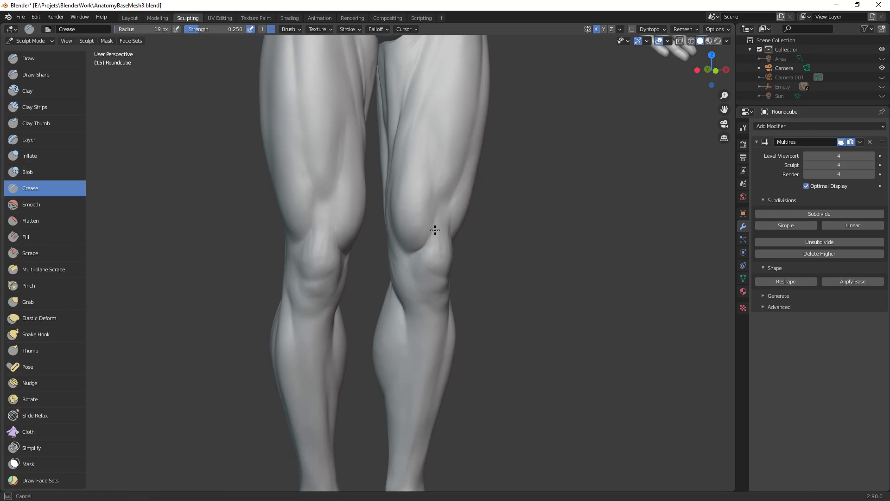
middle_drag(447, 222, 446, 212)
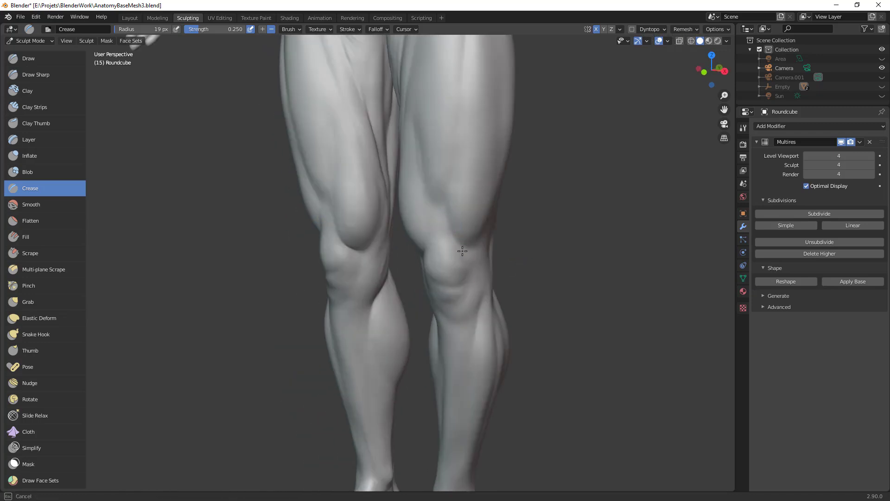
mouse_move(492, 237)
ctrl+middle_down()
mouse_move(455, 338)
mouse_move(500, 244)
mouse_move(500, 209)
ctrl+middle_up()
key(f)
click(451, 229)
drag(444, 227, 440, 220)
Step: Carve the muscle separations along the front and inner thigh up to the groin with Crease at radii of 29 and 28 px
key(f)
click(443, 207)
middle_drag(442, 207, 426, 203)
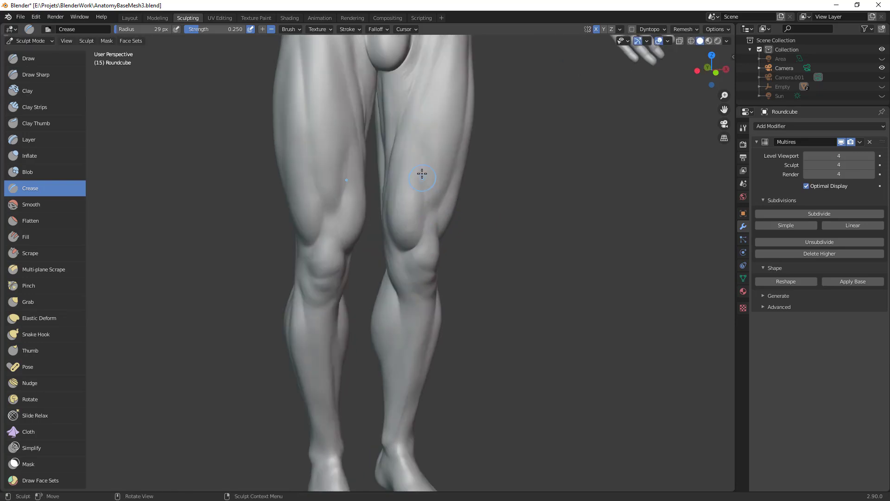
alt+shift+drag(429, 147, 424, 238)
alt+drag(394, 199, 413, 182)
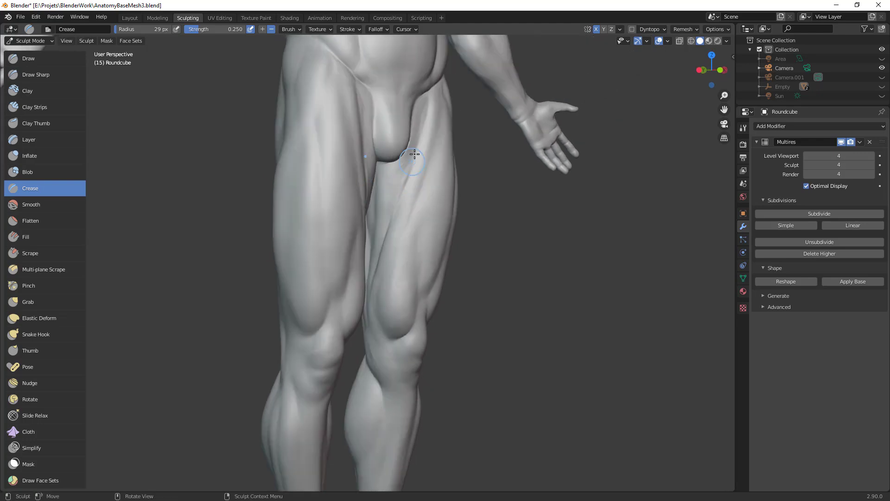
mouse_move(425, 190)
middle_down()
mouse_move(424, 175)
mouse_move(411, 240)
mouse_move(417, 183)
middle_up()
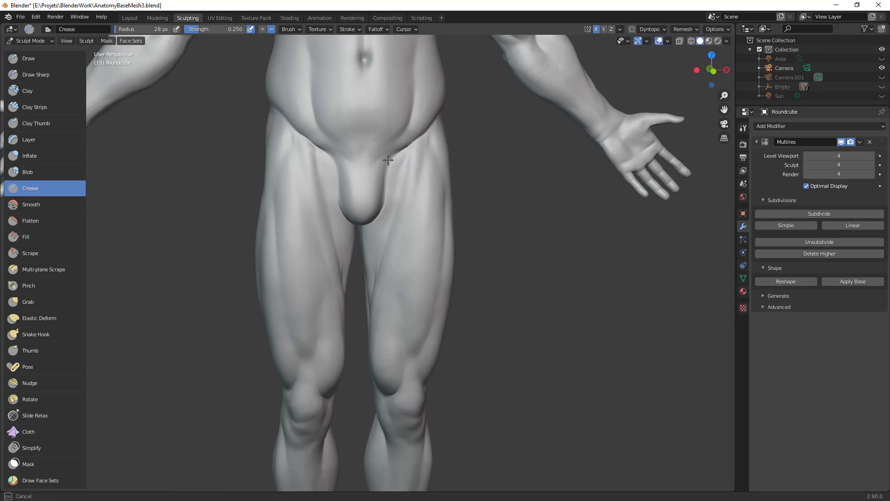
ctrl+middle_drag(397, 181, 395, 225)
Step: Adjust the shape of the pelvis and upper thigh area with Grab, starting at a 77 px radius
key(g)
mouse_move(395, 181)
middle_down()
mouse_move(388, 192)
mouse_move(408, 180)
middle_up()
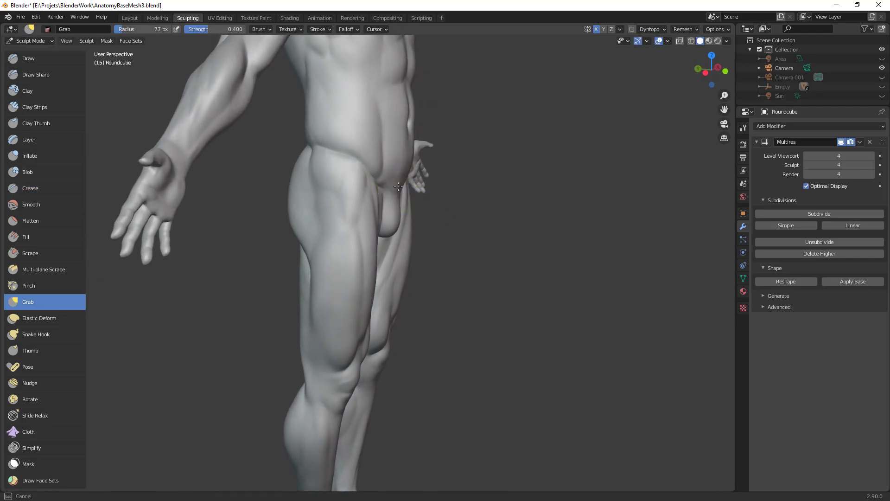
ctrl+middle_drag(497, 252, 419, 362)
ctrl+middle_drag(419, 362, 407, 259)
key(f)
click(399, 312)
mouse_move(399, 312)
middle_down()
mouse_move(377, 308)
mouse_move(409, 309)
middle_up()
key(f)
click(388, 308)
key(f)
click(409, 309)
drag(409, 309, 409, 297)
Step: Raise the navel and adjust the abdomen in the front view with Grab at a 112 px radius, and reduce the radius to 68 px
scroll(401, 311, down, 3)
middle_drag(402, 311, 404, 356)
ctrl+middle_drag(365, 275, 367, 262)
middle_drag(369, 269, 420, 257)
key(f)
click(438, 254)
drag(384, 248, 384, 241)
drag(385, 249, 385, 242)
mouse_move(402, 237)
mouse_down()
mouse_move(399, 220)
mouse_move(398, 237)
mouse_up()
key(f)
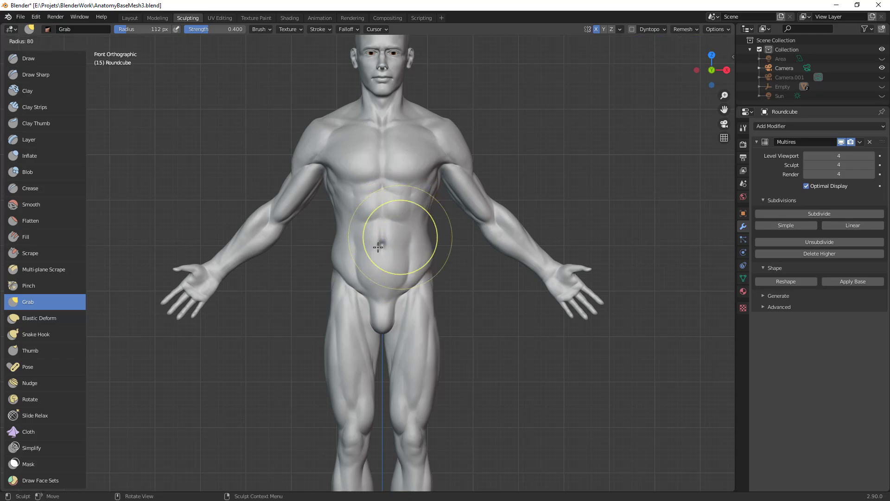
click(433, 237)
middle_drag(441, 239, 417, 245)
Step: Build up the side of the back below the shoulder blade with Clay Strips at radii of 52 and 45 px
middle_drag(448, 217, 394, 292)
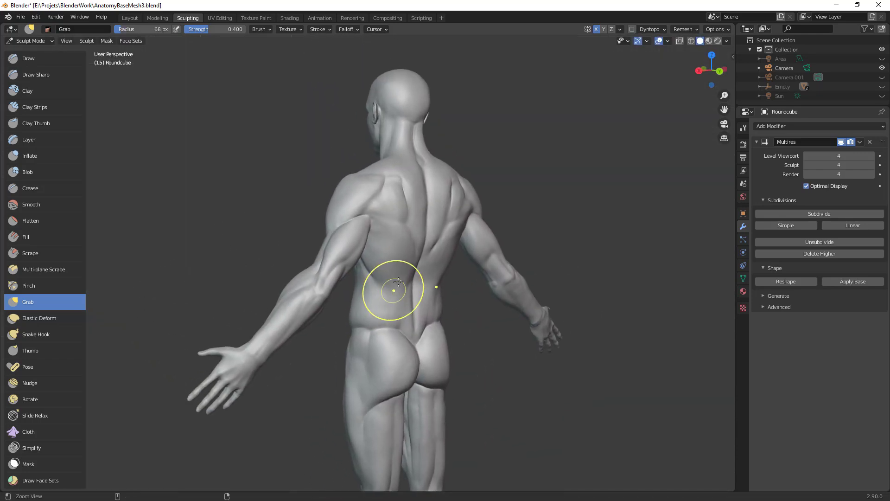
scroll(382, 244, up, 5)
key(c)
middle_drag(354, 214, 342, 169)
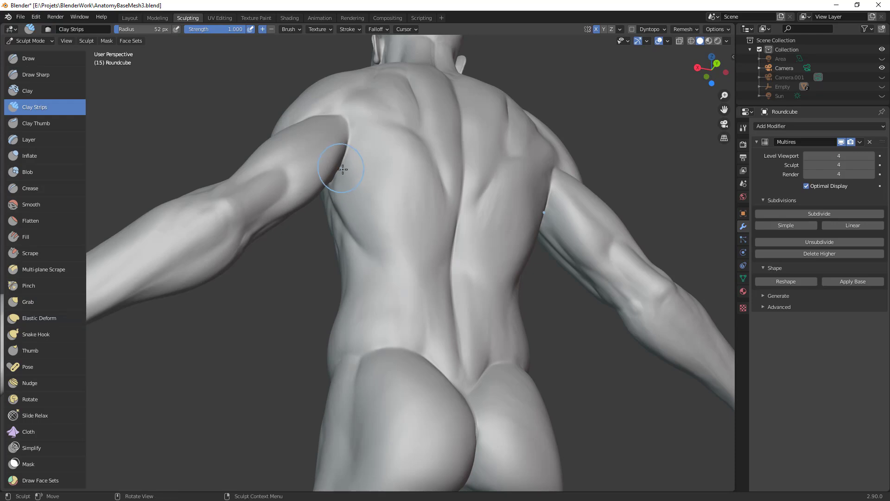
middle_drag(390, 240, 380, 279)
key(f)
click(365, 235)
drag(346, 271, 347, 277)
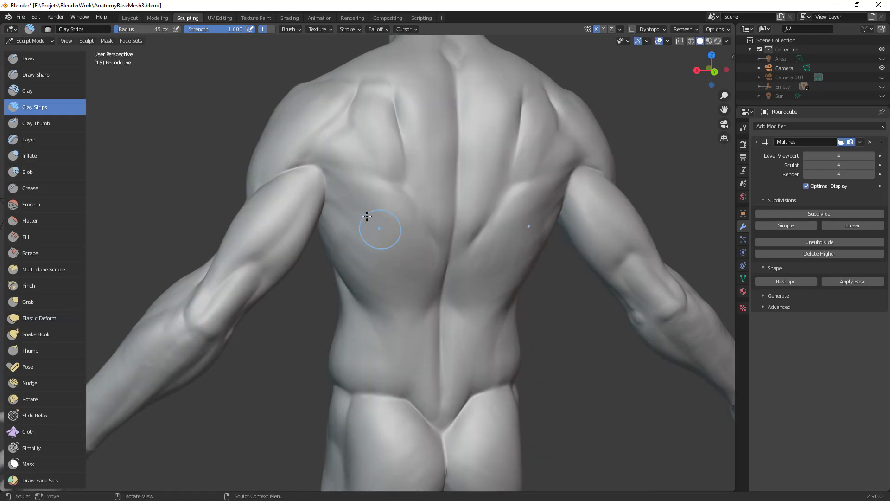
Step: Fill out the outer back and the lower back beside the spine with Clay Strips at a 39 px radius
middle_drag(390, 242, 318, 202)
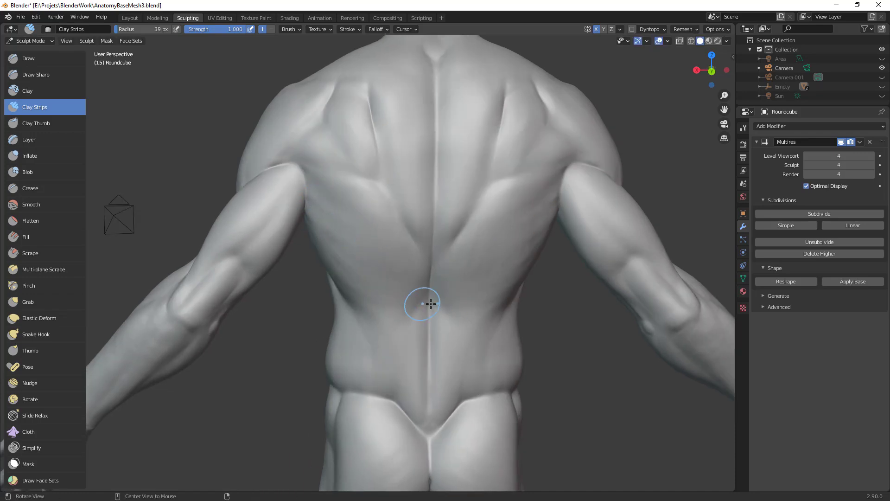
alt+drag(425, 303, 405, 301)
ctrl+alt+drag(488, 282, 441, 414)
alt+drag(441, 373, 432, 339)
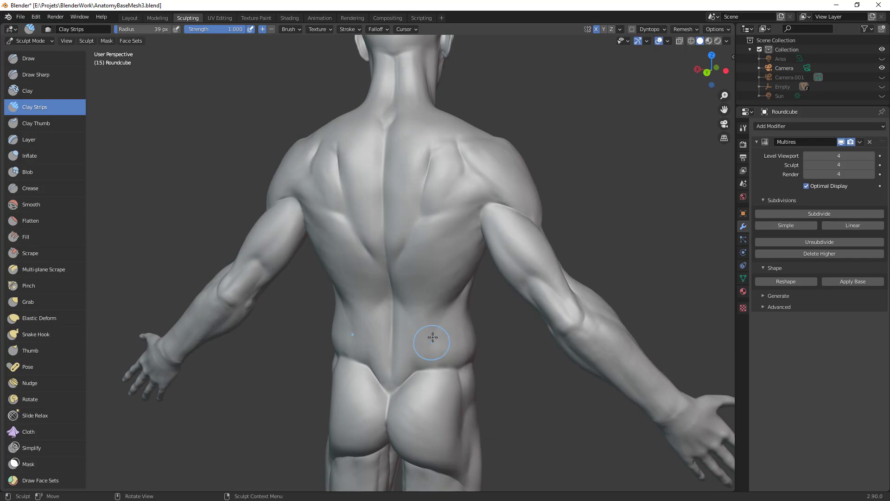
Step: Refine the lower back muscle lines beside the spine with Crease at radii of 35 and 32 px
key(shift+c)
click(370, 336)
drag(371, 364, 375, 316)
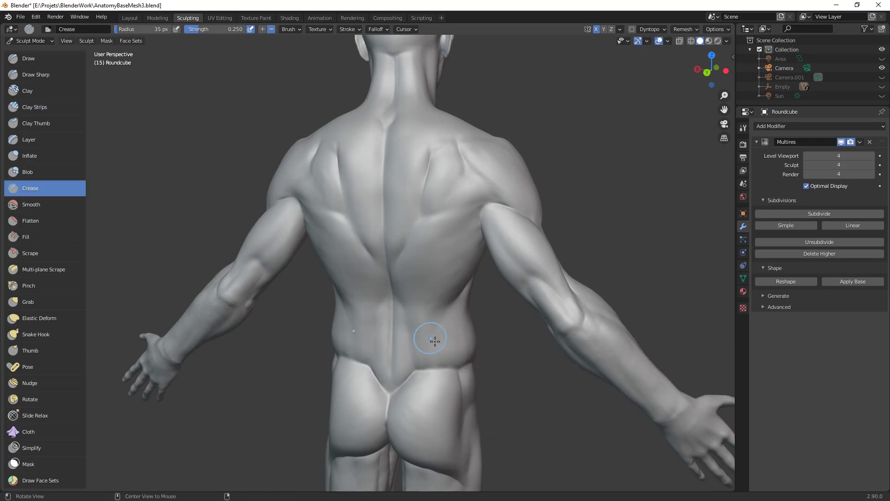
middle_drag(431, 338, 404, 330)
middle_drag(469, 301, 394, 306)
mouse_move(394, 306)
ctrl+middle_down()
mouse_move(394, 417)
mouse_move(398, 308)
mouse_move(408, 319)
ctrl+middle_up()
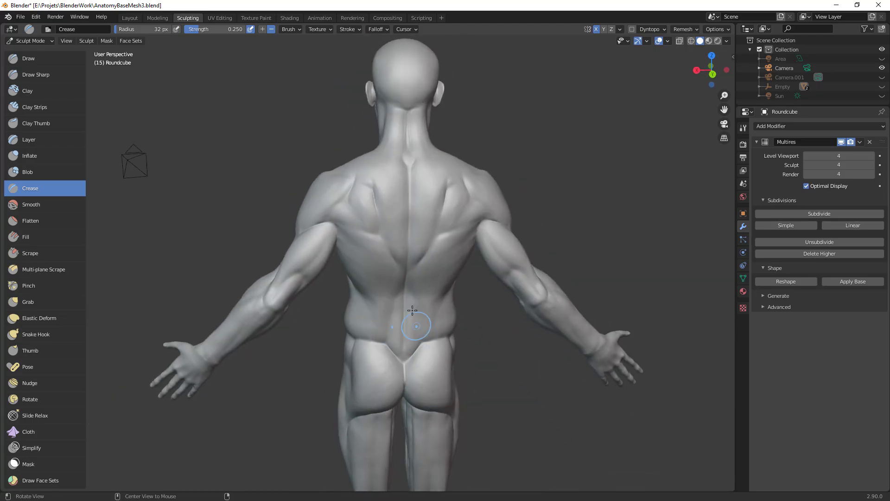
Step: Examine the neck, upper back and whole figure, using Object Mode, and return to Sculpt Mode
middle_drag(409, 195, 408, 207)
scroll(422, 201, up, 3)
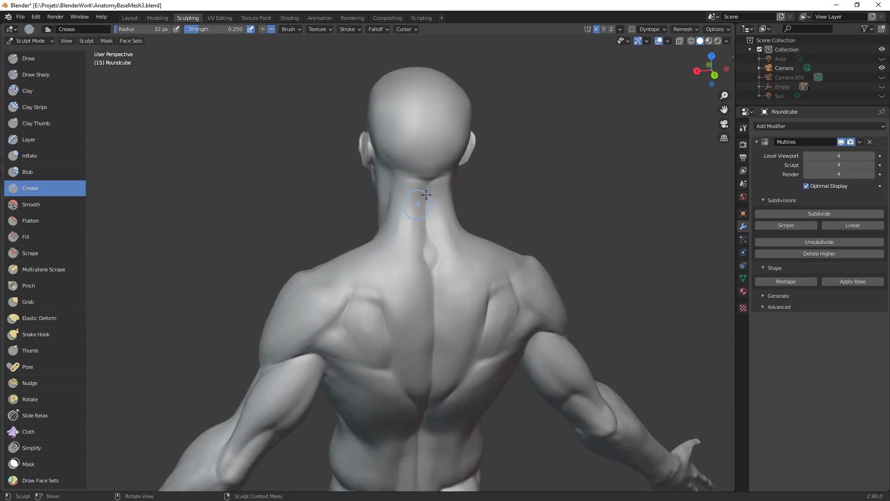
ctrl+middle_drag(451, 188, 556, 272)
key(ctrl+Tab)
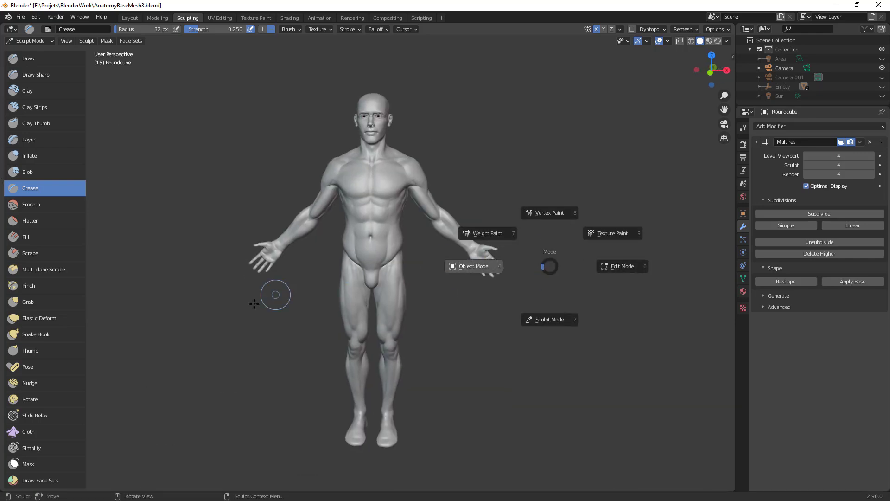
click(254, 304)
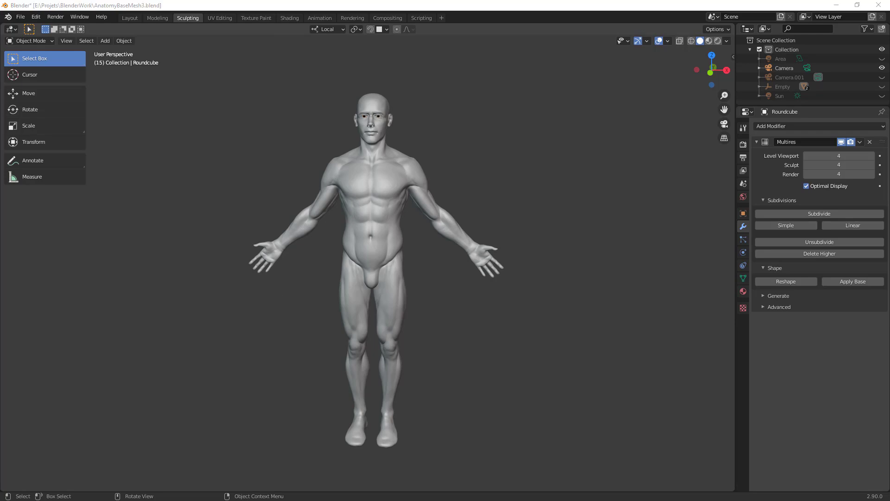
scroll(469, 292, up, 6)
middle_drag(468, 291, 468, 285)
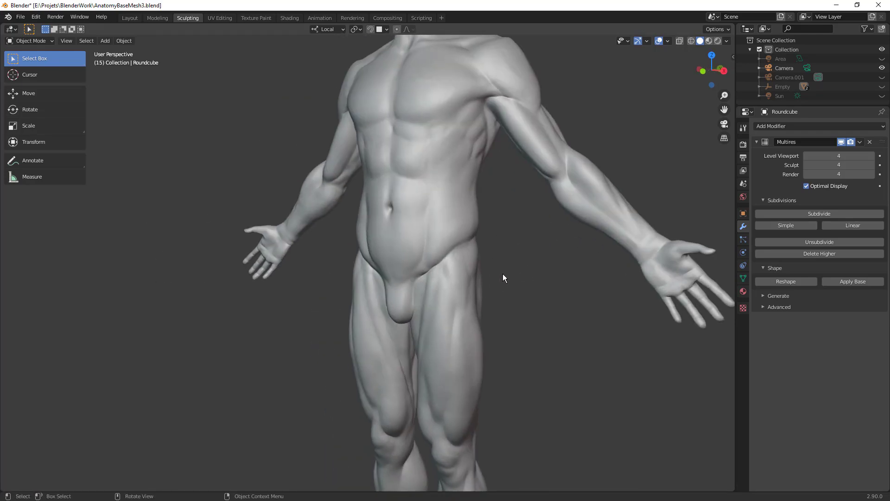
click(460, 299)
key(ctrl+Tab)
click(469, 481)
Step: Build up the upper front and side of the thigh below the hip with Clay Strips at radii of 36 and 30 px
scroll(499, 324, up, 2)
mouse_move(499, 324)
shift+middle_down()
mouse_move(431, 315)
mouse_move(415, 299)
shift+middle_up()
ctrl+middle_drag(417, 338, 481, 380)
middle_drag(324, 353, 408, 341)
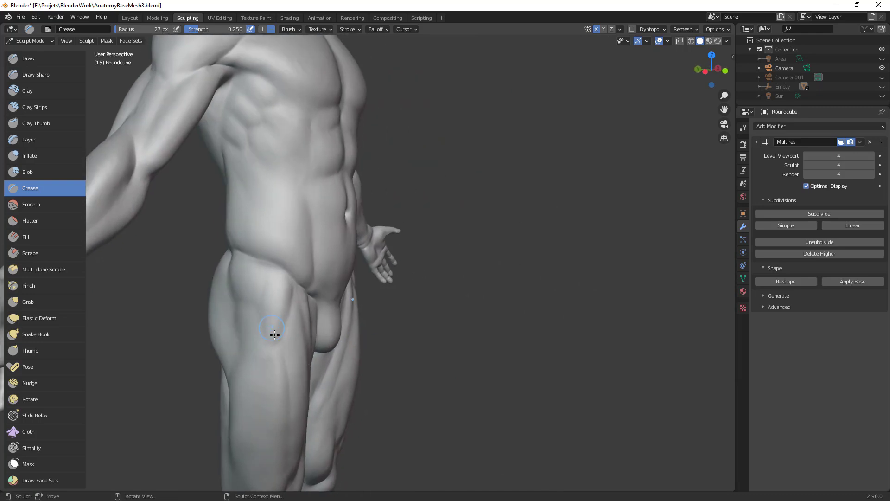
mouse_move(314, 387)
middle_down()
mouse_move(455, 282)
mouse_move(298, 238)
middle_up()
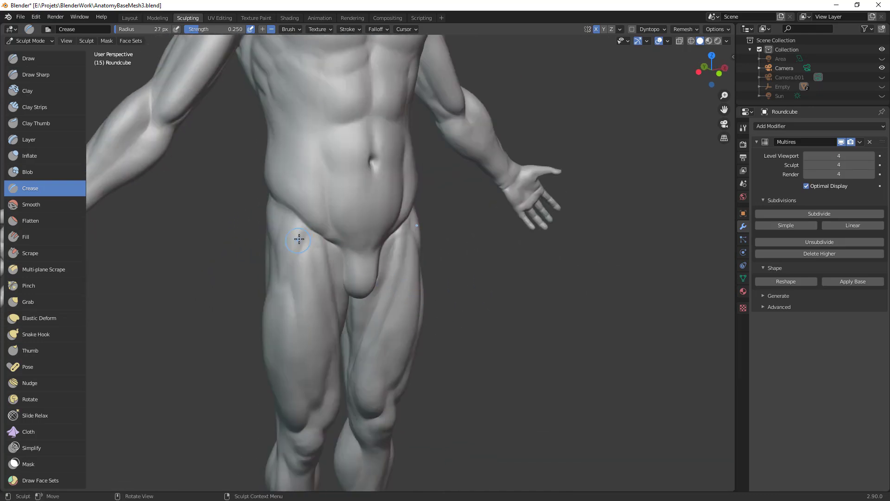
key(c)
key(f)
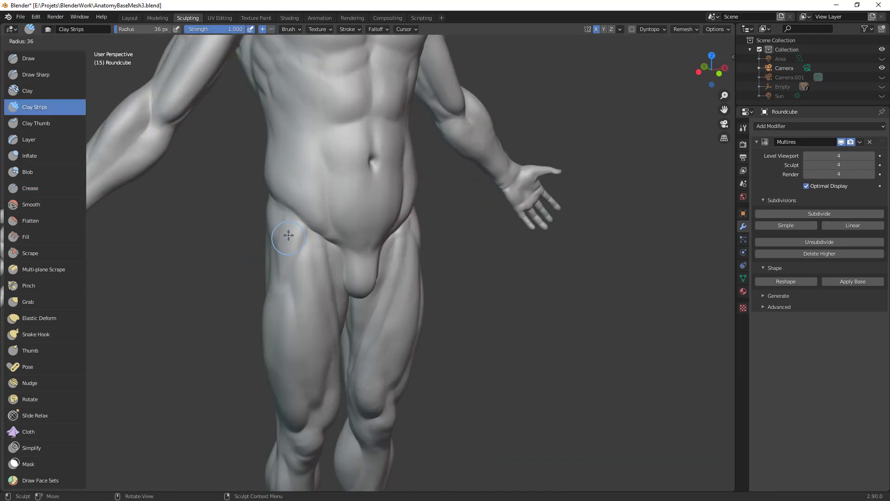
middle_drag(433, 251, 372, 272)
key(f)
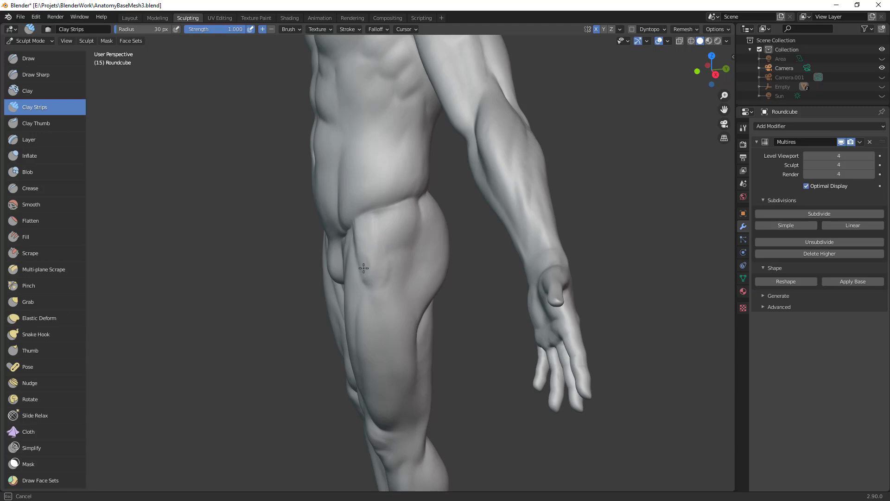
drag(366, 267, 372, 260)
Step: Sharpen the muscle separations at the top of the thigh below the hip line with Crease at a 24 px radius
key(shift+c)
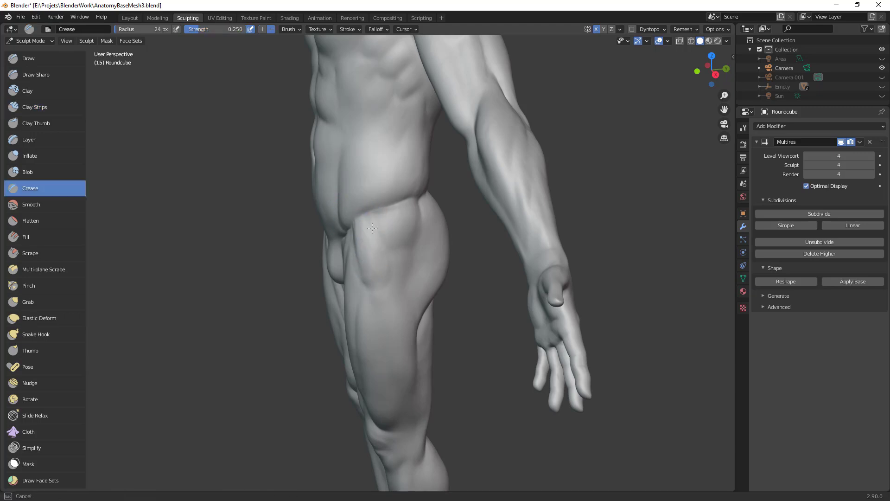
scroll(417, 274, down, 5)
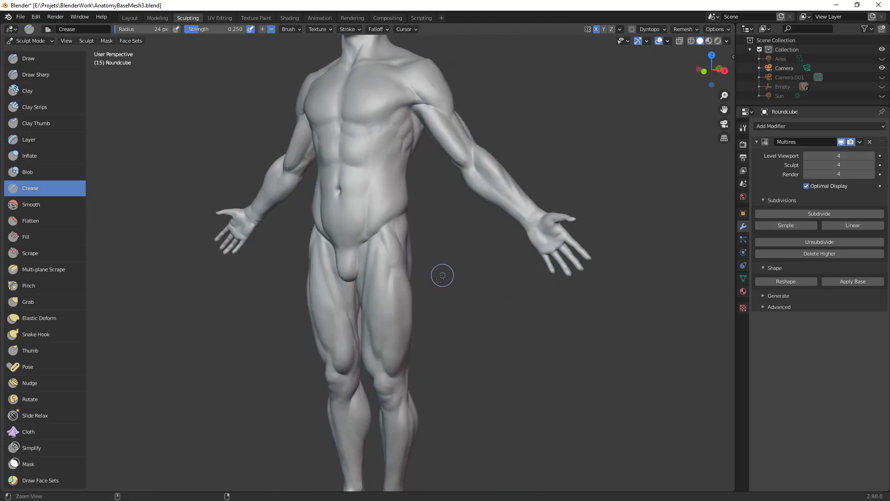
scroll(445, 273, up, 4)
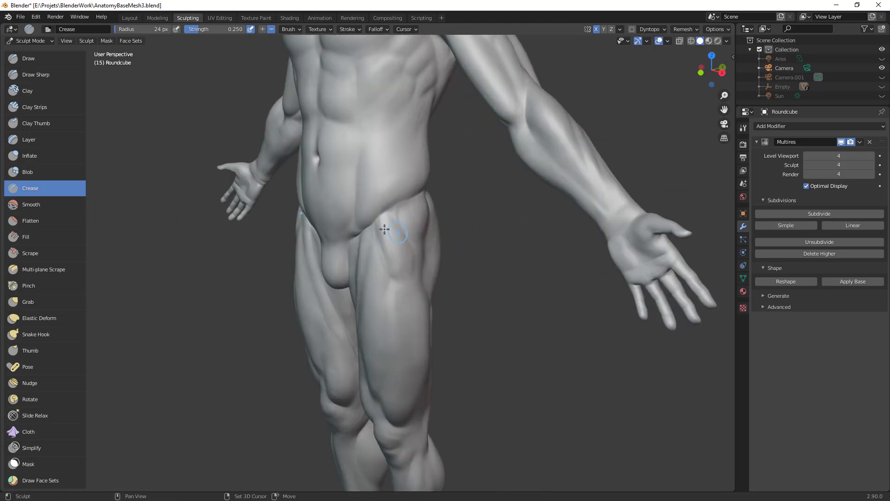
ctrl+middle_drag(409, 286, 494, 364)
ctrl+middle_drag(494, 364, 297, 241)
middle_drag(297, 241, 335, 308)
scroll(343, 257, up, 2)
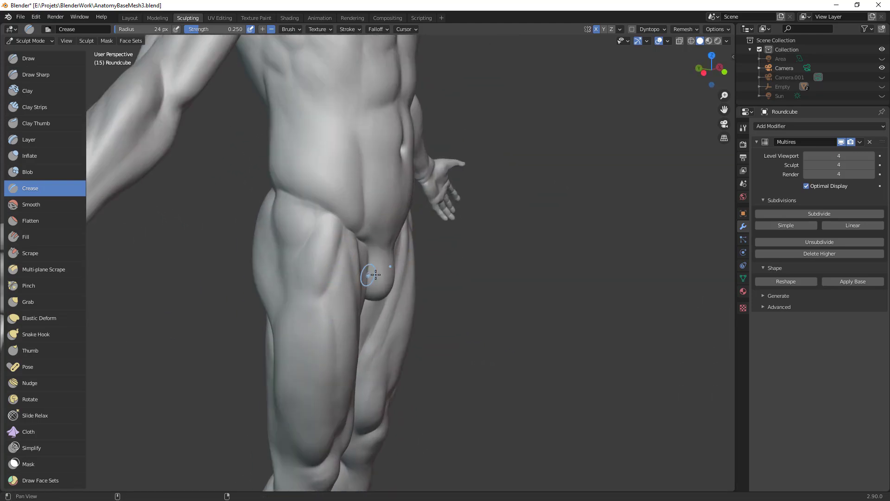
shift+middle_drag(374, 275, 374, 256)
Step: Refine the muscle lines along the outer thigh with Crease at an 18 px radius
ctrl+alt+drag(451, 293, 456, 339)
alt+drag(457, 338, 405, 318)
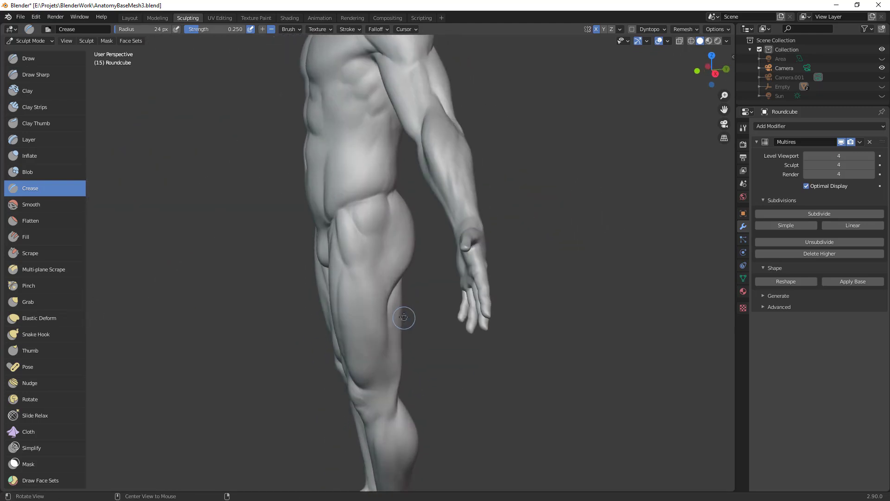
shift+middle_drag(457, 294, 487, 242)
scroll(437, 242, up, 1)
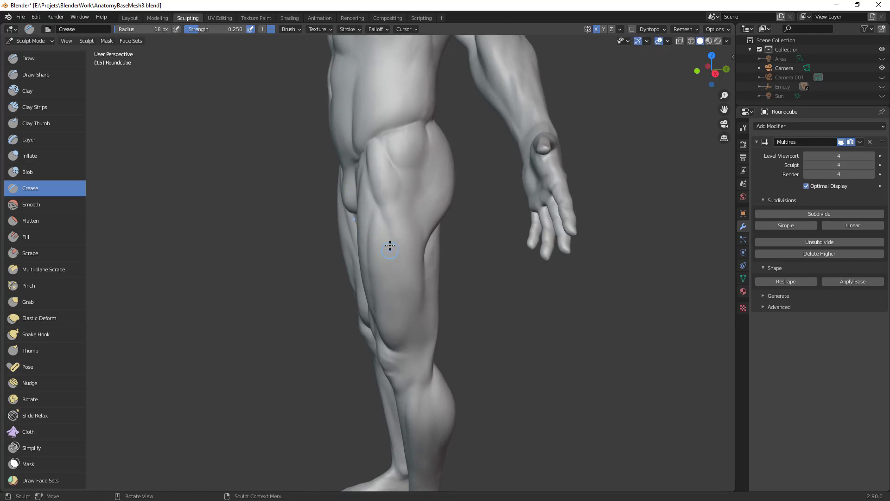
ctrl+alt+drag(449, 309, 421, 310)
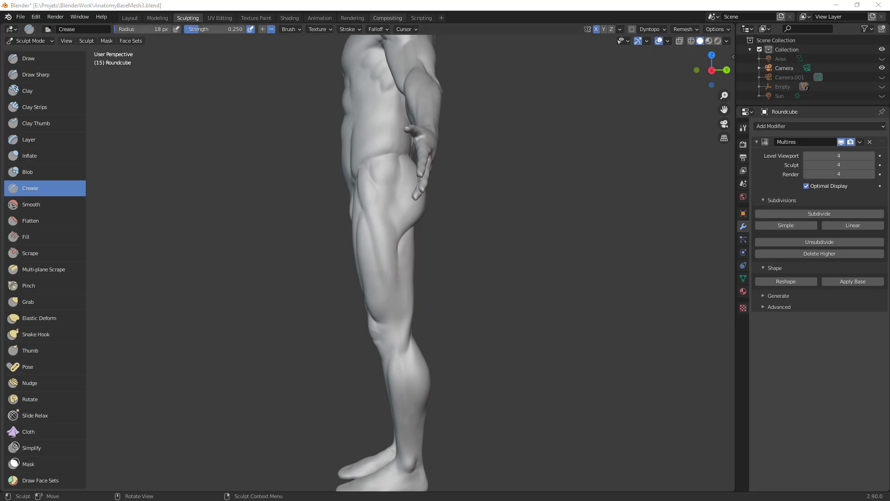
Step: Adjust the shape of the outer thigh in side view with Grab at a 52 px radius
key(g)
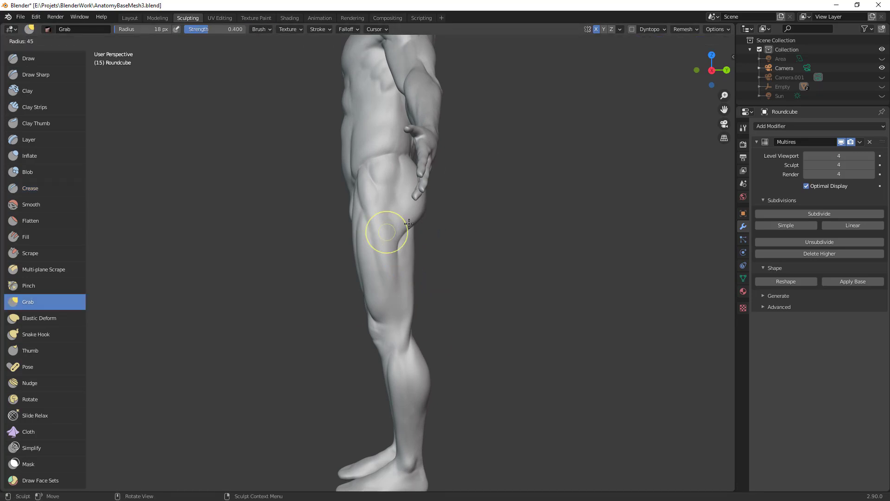
key(f)
click(369, 227)
mouse_move(370, 228)
mouse_down()
mouse_move(366, 215)
mouse_move(371, 227)
mouse_up()
key(f)
click(375, 250)
mouse_move(380, 276)
mouse_down()
mouse_move(378, 265)
mouse_move(389, 269)
mouse_up()
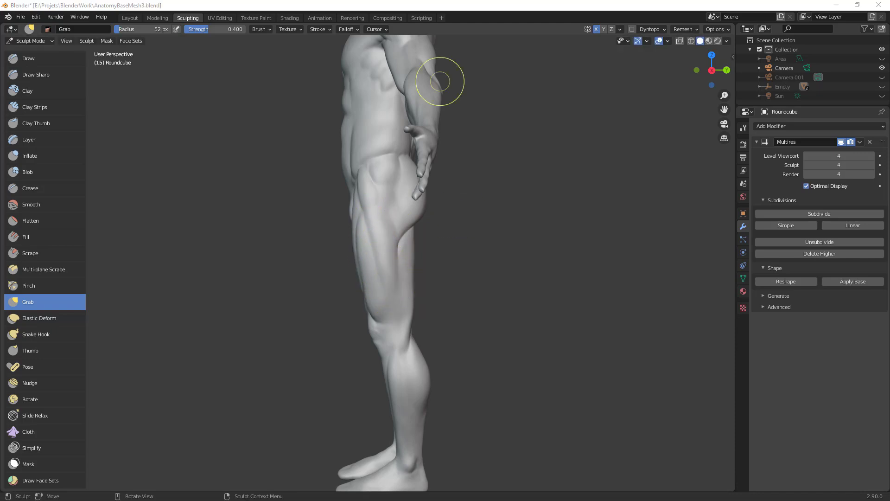
Step: Fill out the outer thigh below the buttock with Clay Strips at a 17 px radius
scroll(423, 242, up, 3)
key(c)
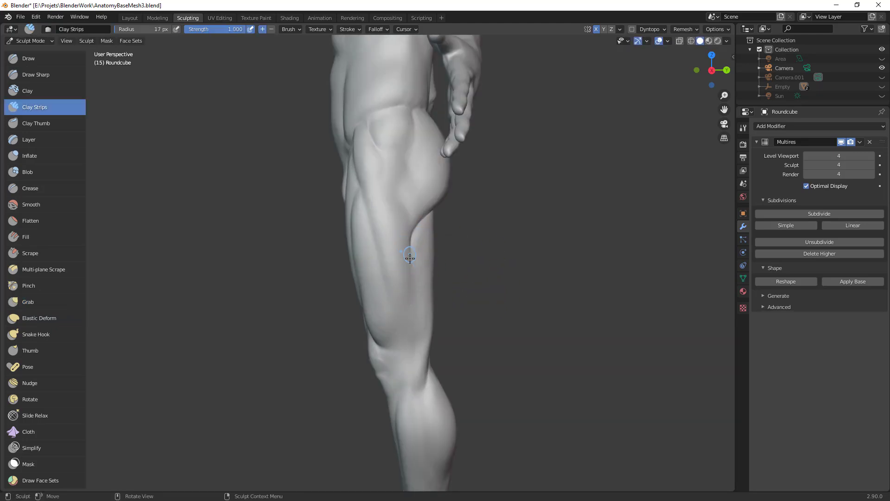
middle_drag(412, 278, 432, 259)
Step: Define the outer side of the knee and the lower thigh muscles with Crease at a 17 px radius
key(shift+c)
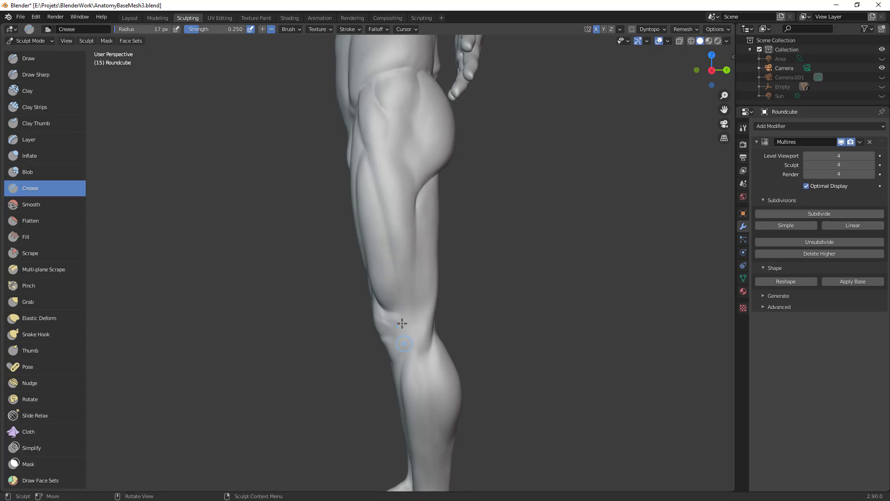
alt+drag(462, 275, 459, 264)
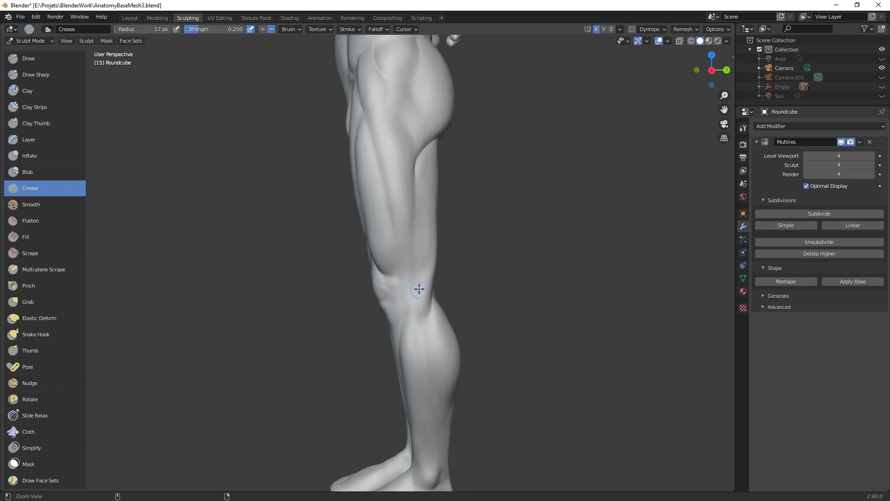
ctrl+middle_drag(418, 289, 415, 262)
ctrl+middle_drag(476, 273, 457, 348)
middle_drag(457, 348, 456, 299)
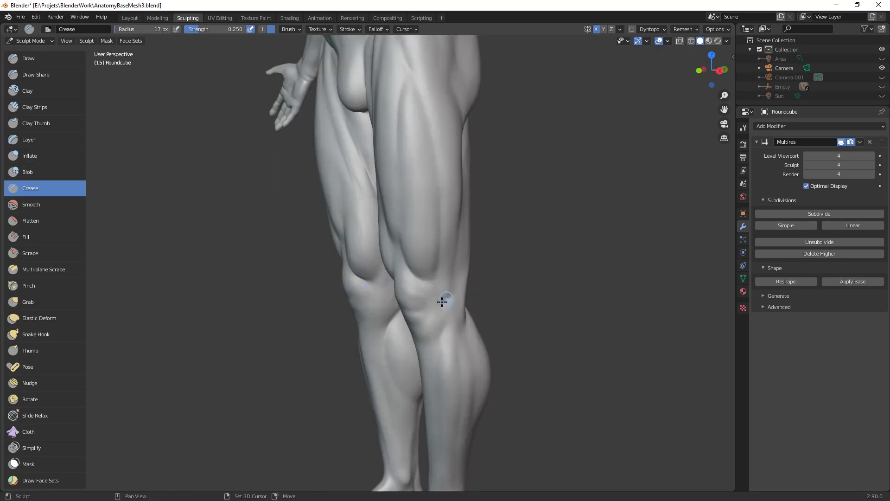
alt+drag(467, 290, 438, 304)
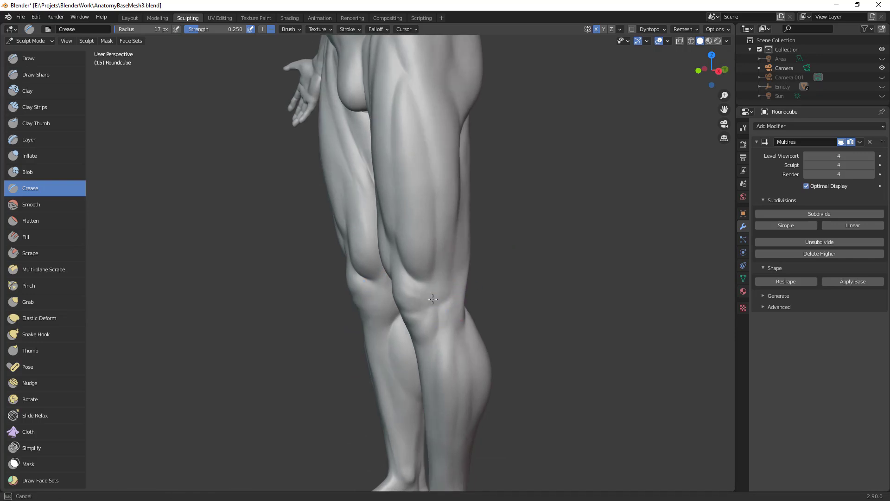
drag(428, 284, 437, 225)
ctrl+middle_drag(463, 235, 441, 318)
mouse_move(440, 318)
middle_down()
mouse_move(511, 320)
mouse_move(318, 375)
mouse_move(394, 358)
mouse_move(404, 374)
middle_up()
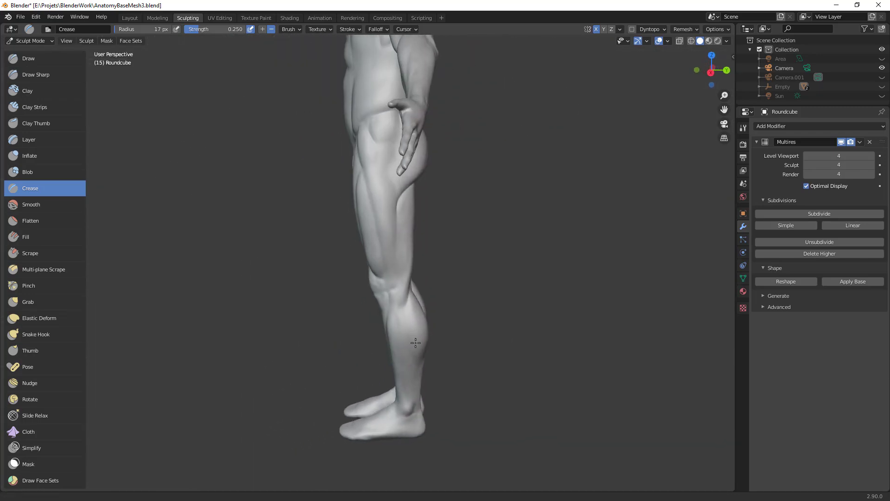
Step: Adjust the leg's side profile with Grab at radii of 100 and 81 px, using the Right Orthographic view
ctrl+middle_drag(357, 246, 356, 227)
key(g)
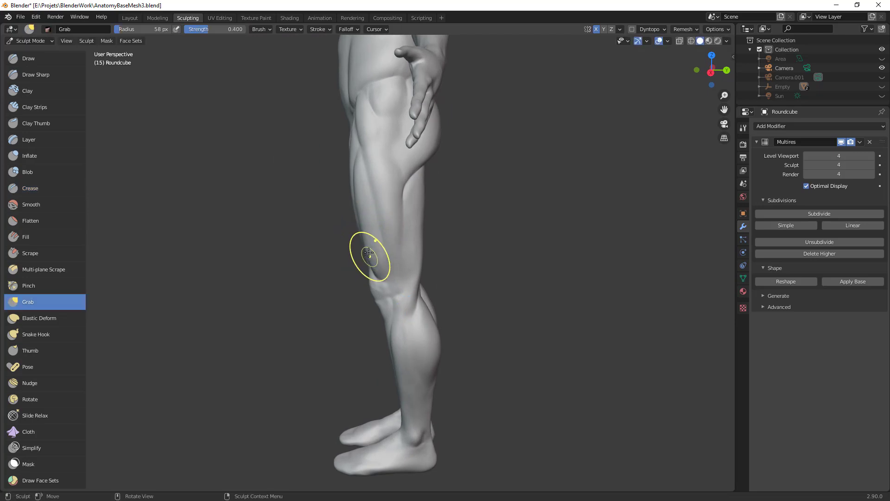
key(f)
click(462, 225)
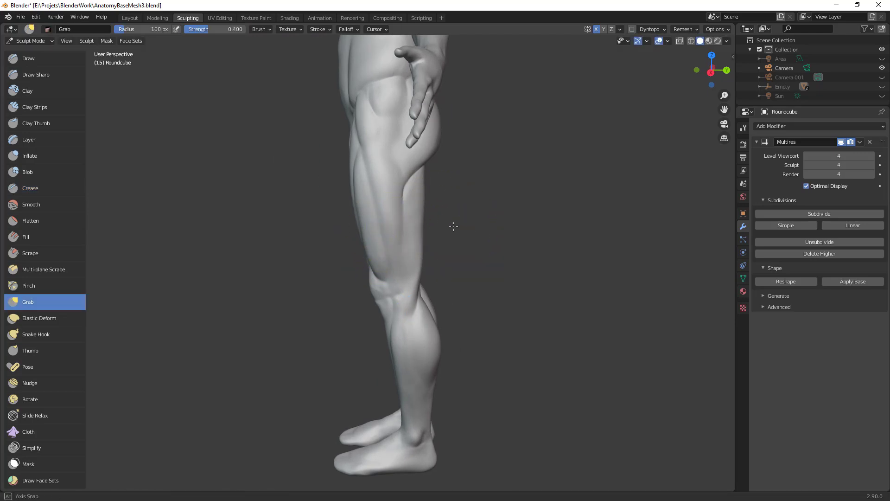
alt+drag(453, 231, 457, 211)
scroll(248, 40, down, 2)
scroll(274, 40, up, 2)
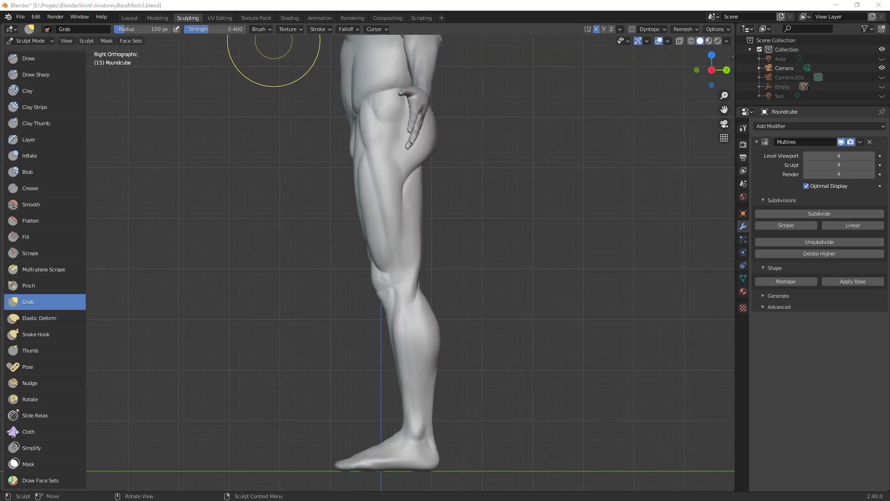
scroll(459, 250, up, 1)
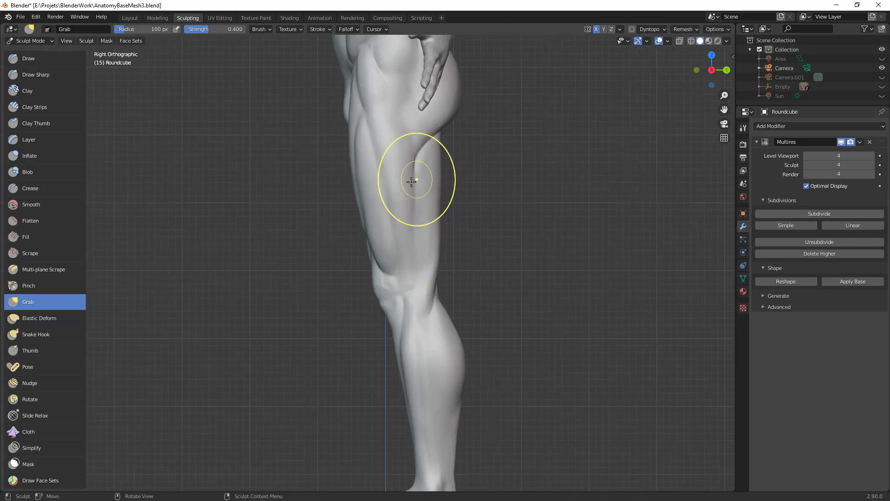
key(f)
click(361, 130)
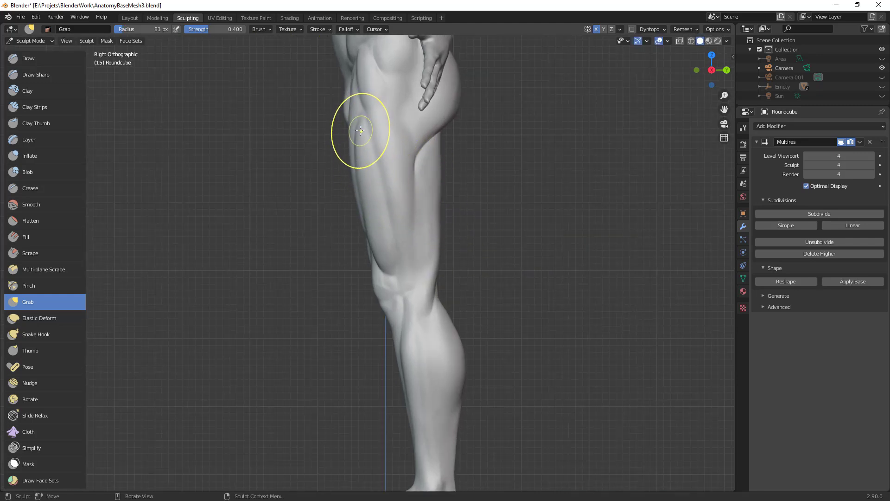
Step: Reshape the front contour of the upper thigh in side view with Grab at a 63 px radius
key(f)
click(375, 123)
mouse_move(375, 122)
mouse_down()
mouse_move(363, 166)
mouse_move(366, 120)
mouse_move(360, 175)
mouse_move(380, 232)
mouse_move(368, 188)
mouse_move(374, 247)
mouse_up()
key(f)
click(357, 109)
drag(380, 109, 375, 107)
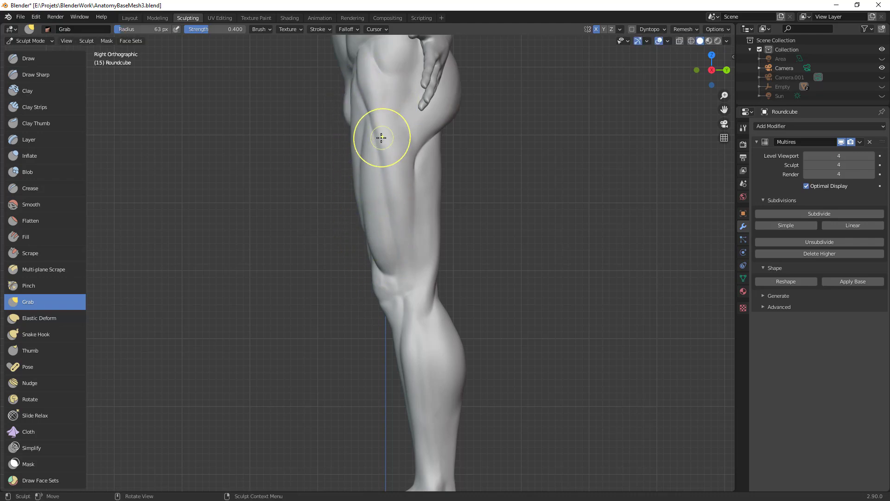
key(f)
click(364, 123)
Step: Deepen the muscle lines on the side and back of the thigh with Crease at a 23 px radius
key(shift+c)
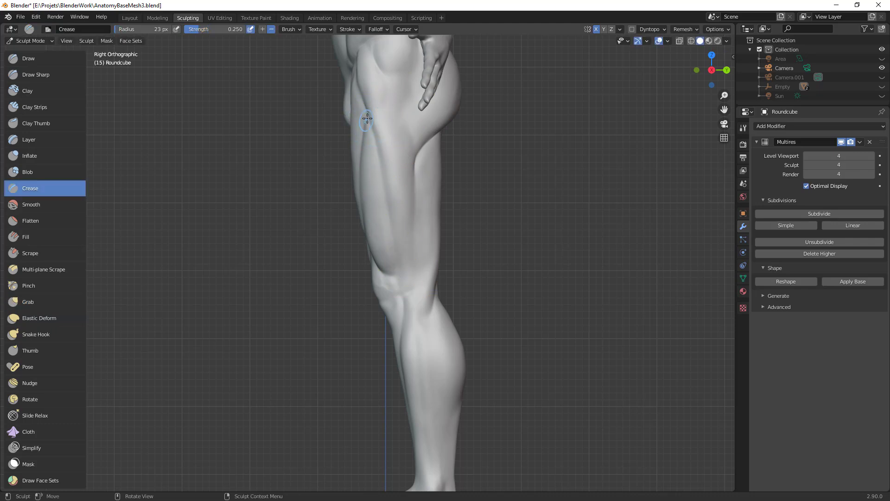
drag(363, 137, 369, 119)
drag(363, 161, 366, 113)
drag(376, 143, 422, 178)
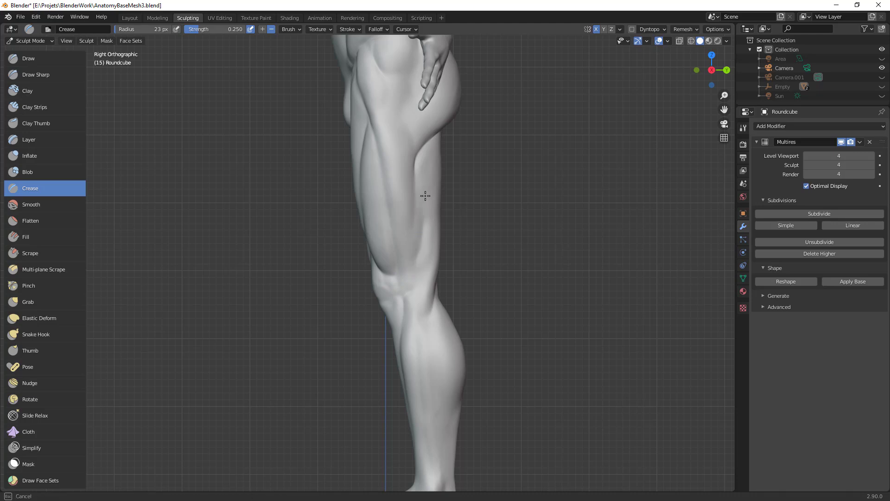
mouse_move(427, 192)
middle_down()
mouse_move(409, 237)
mouse_move(413, 230)
mouse_move(389, 223)
middle_up()
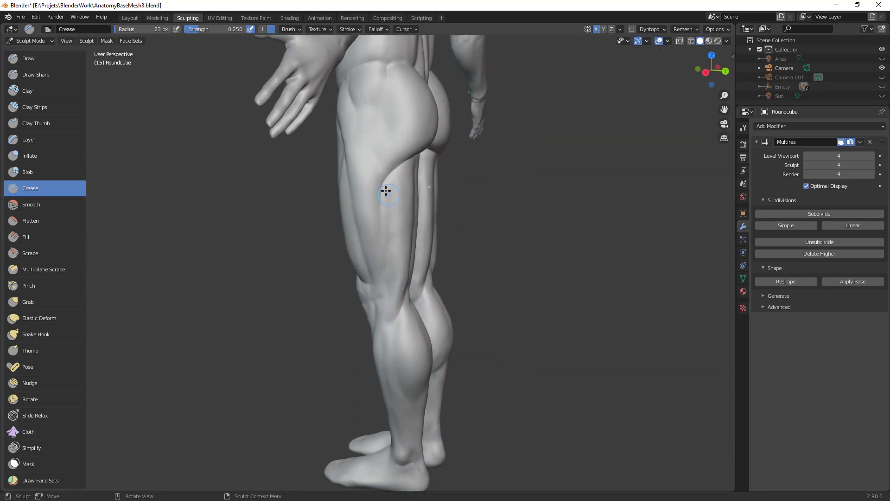
drag(387, 294, 403, 278)
Step: Build up the front of the upper thigh below the hip muscles with Clay Strips at radii of 26 and 27 px
mouse_move(394, 218)
ctrl+alt+mouse_down()
mouse_move(371, 296)
mouse_move(484, 303)
mouse_move(454, 204)
mouse_move(487, 209)
ctrl+alt+mouse_up()
mouse_move(477, 250)
ctrl+alt+mouse_down()
mouse_move(471, 210)
mouse_move(432, 167)
ctrl+alt+mouse_up()
key(c)
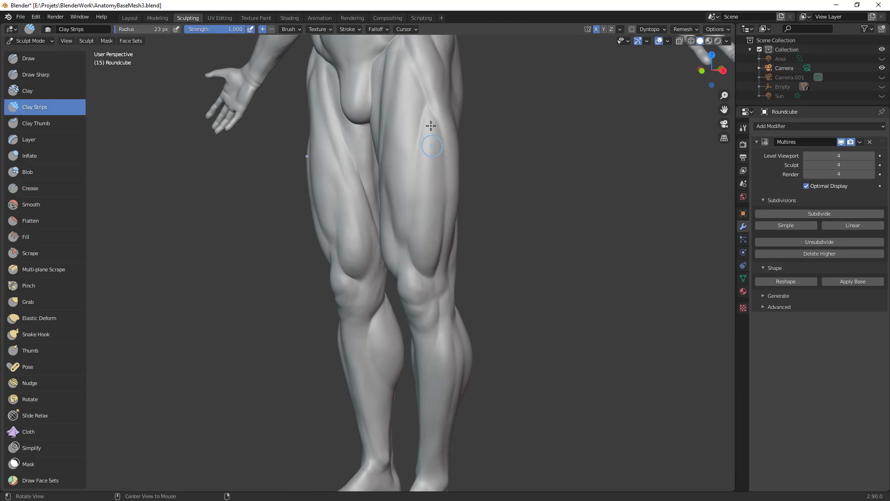
scroll(471, 173, down, 2)
middle_drag(475, 163, 427, 163)
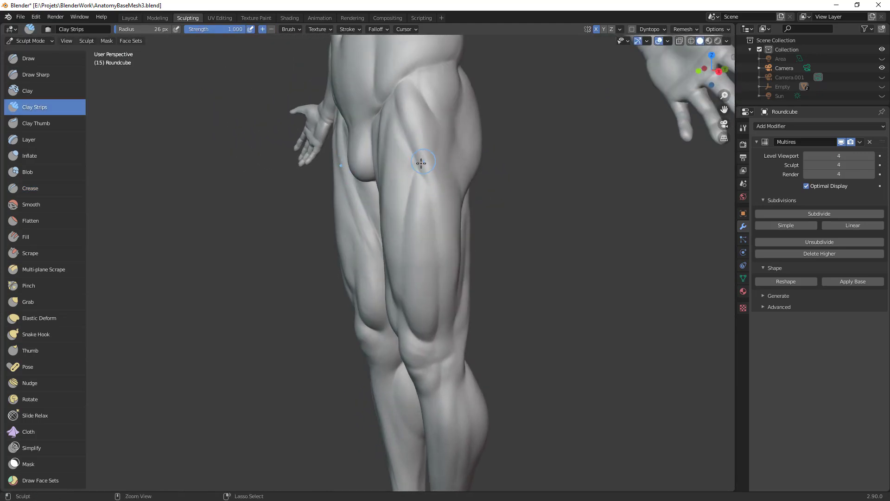
key(f)
click(408, 154)
key(f)
mouse_move(391, 185)
mouse_down()
mouse_move(398, 179)
mouse_move(417, 189)
mouse_up()
click(411, 167)
mouse_move(438, 190)
middle_down()
mouse_move(488, 186)
mouse_move(444, 148)
middle_up()
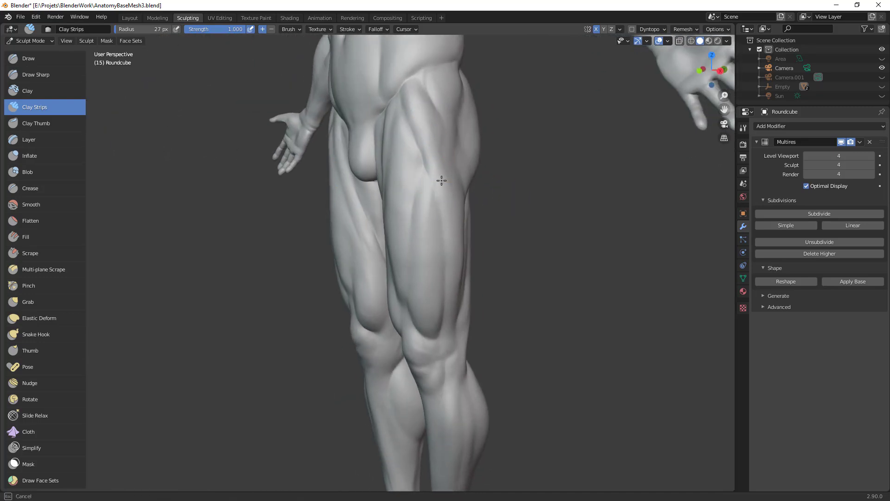
middle_drag(439, 157, 447, 168)
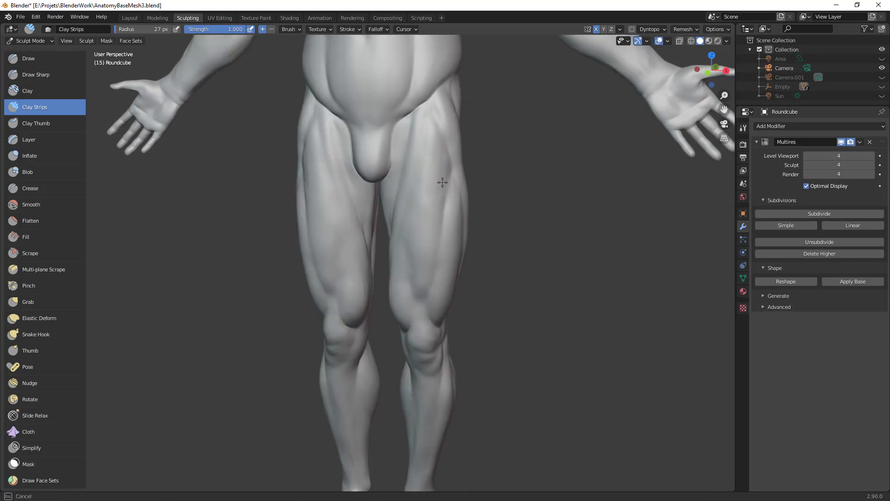
middle_drag(439, 203, 438, 185)
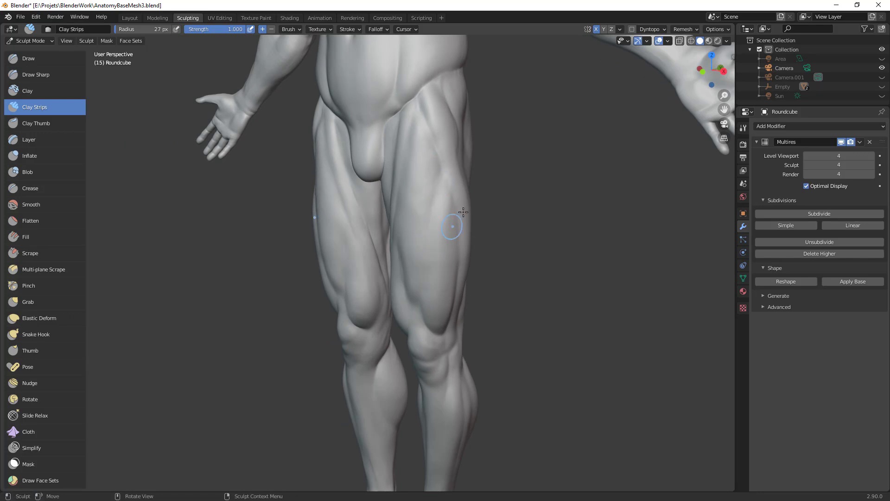
Step: Reshape the outer contour of the upper thigh below the hip with Grab at a 69 px radius
key(KP_1)
scroll(441, 371, up, 2)
middle_drag(442, 371, 402, 308)
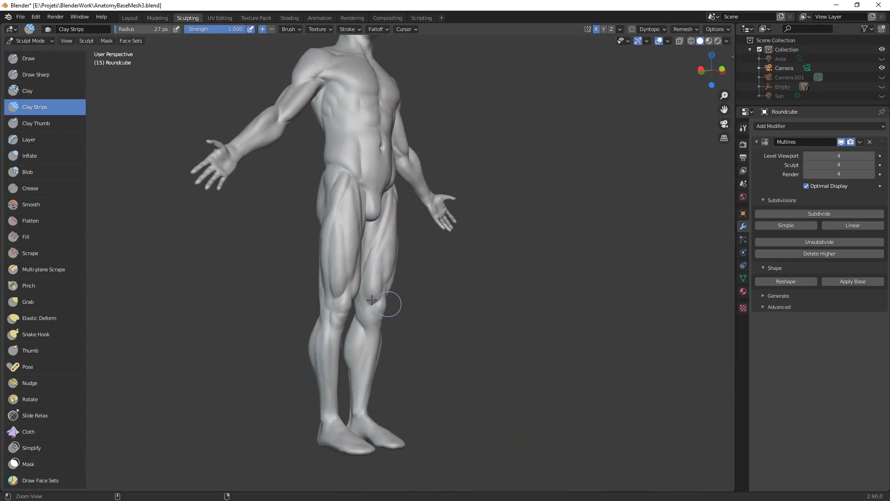
scroll(298, 135, up, 4)
key(g)
key(f)
click(314, 167)
middle_drag(350, 181, 324, 187)
key(f)
click(333, 187)
key(f)
click(283, 185)
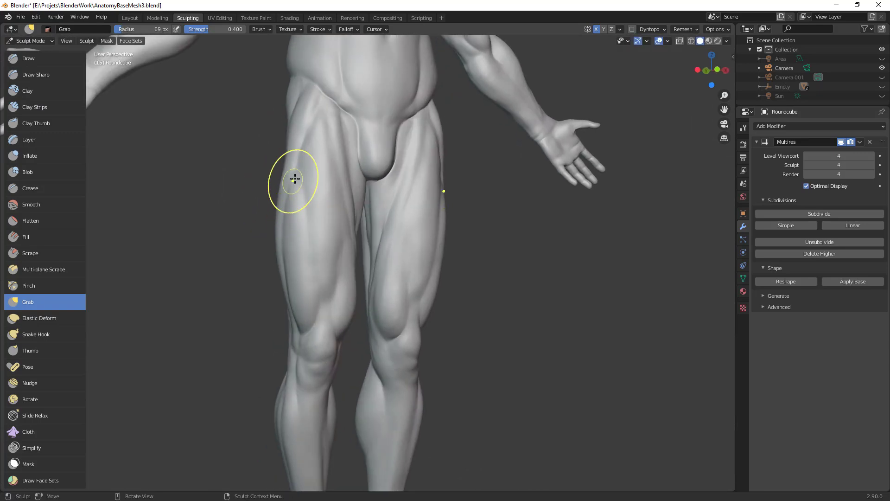
Step: Adjust the outer silhouette of the thigh with Grab at a 60 px radius, using the Front Orthographic view
ctrl+middle_drag(397, 153, 406, 292)
key(KP_1)
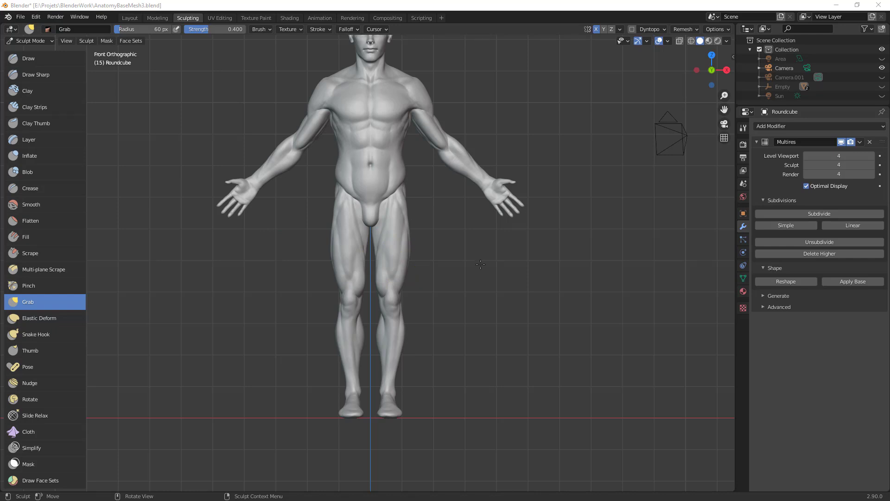
scroll(289, 165, up, 7)
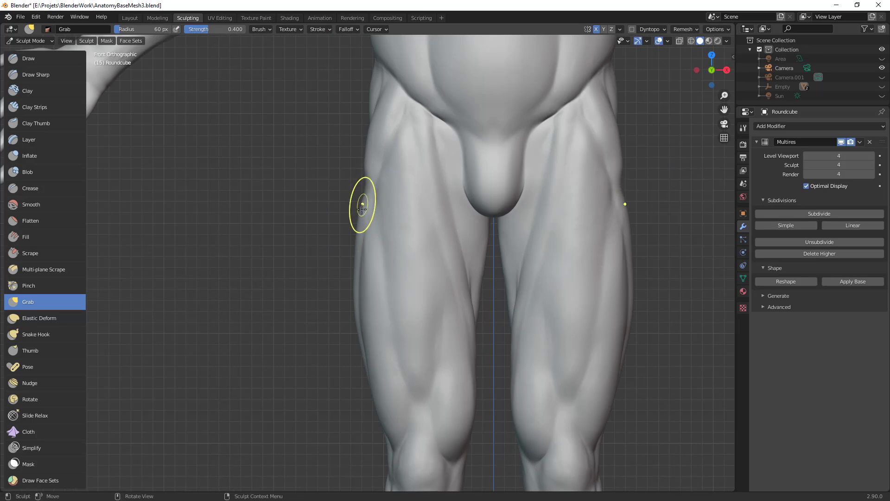
mouse_move(364, 226)
middle_down()
mouse_move(430, 213)
mouse_move(357, 222)
middle_up()
key(bracketright)
drag(347, 246, 336, 257)
mouse_move(331, 270)
mouse_down()
mouse_move(328, 287)
mouse_move(508, 281)
mouse_up()
Step: Refine the volume of the outer and front thigh with Grab at a 75 px radius
key(f)
click(431, 280)
alt+shift+drag(403, 285, 467, 245)
key(f)
click(443, 248)
key(f)
click(434, 250)
mouse_move(434, 249)
middle_down()
mouse_move(445, 242)
mouse_move(408, 235)
mouse_move(447, 288)
mouse_move(308, 304)
mouse_move(304, 294)
middle_up()
scroll(304, 294, up, 2)
alt+drag(286, 276, 291, 326)
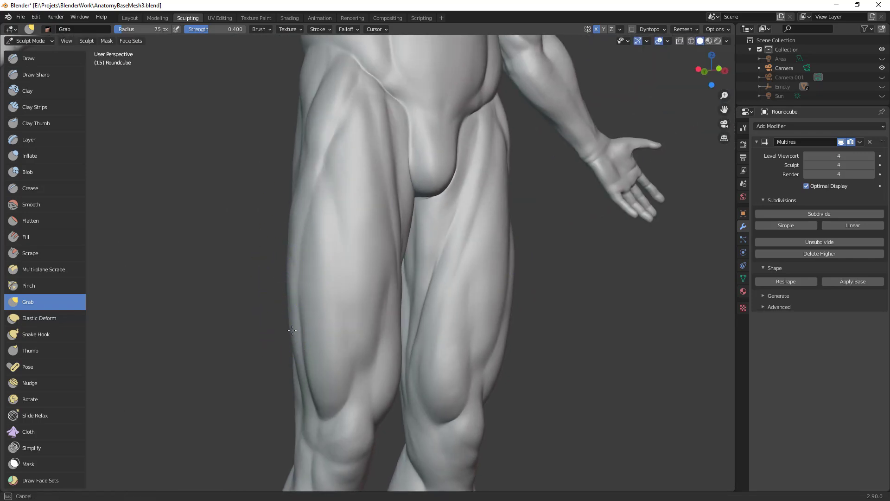
Step: Rework the front of the upper thigh below the hip crease with Clay Strips at a 56 px radius
mouse_move(288, 253)
middle_down()
mouse_move(358, 268)
mouse_move(343, 199)
mouse_move(354, 160)
middle_up()
key(c)
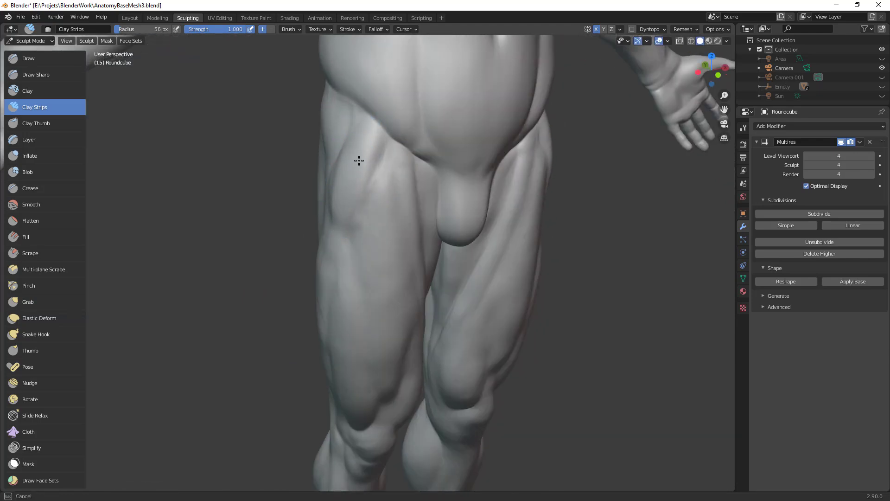
key(KP_1)
scroll(519, 210, up, 1)
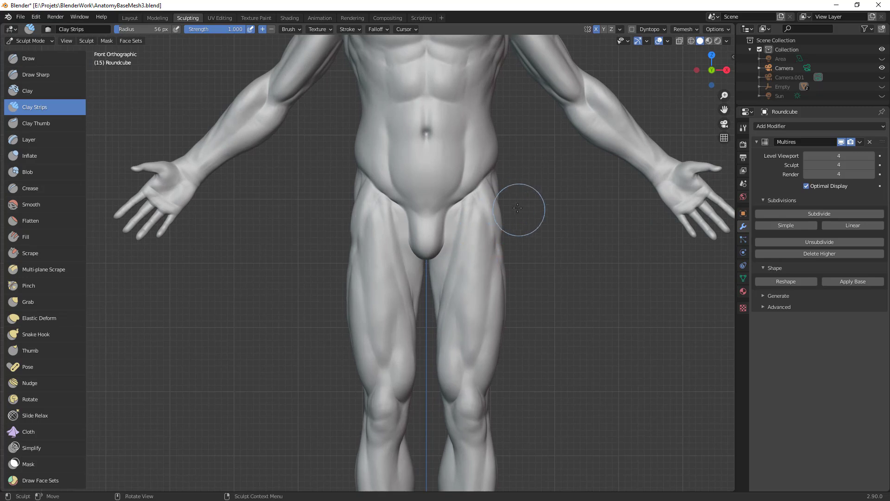
Step: Adjust the groin line and the upper thigh muscles with Grab at radii of 32 and 53 px
middle_drag(487, 188, 473, 186)
key(g)
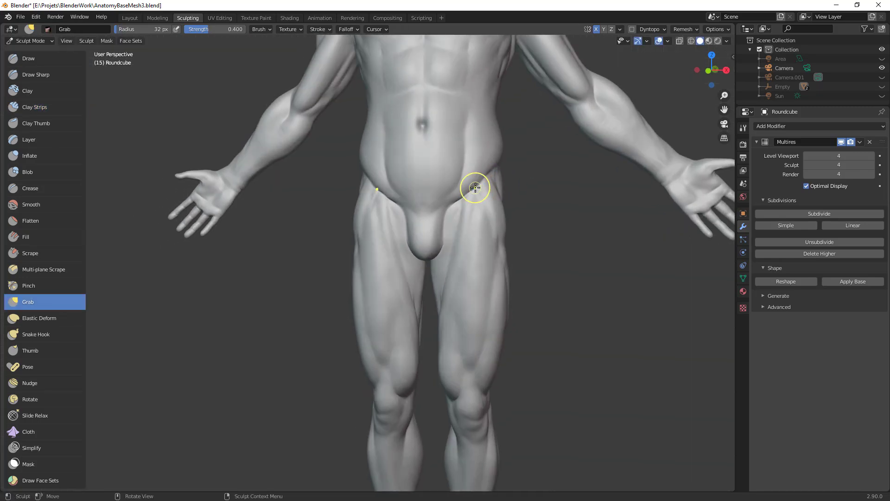
key(f)
click(489, 186)
middle_drag(503, 222, 494, 236)
key(f)
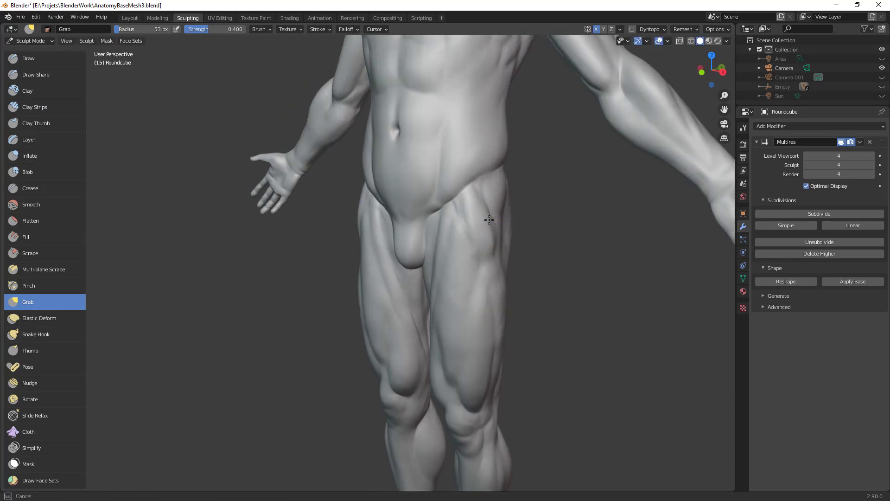
click(469, 249)
Step: Reshape the outer hip and the top of the thigh with Grab at radii of 60 and 49 px
scroll(468, 249, down, 5)
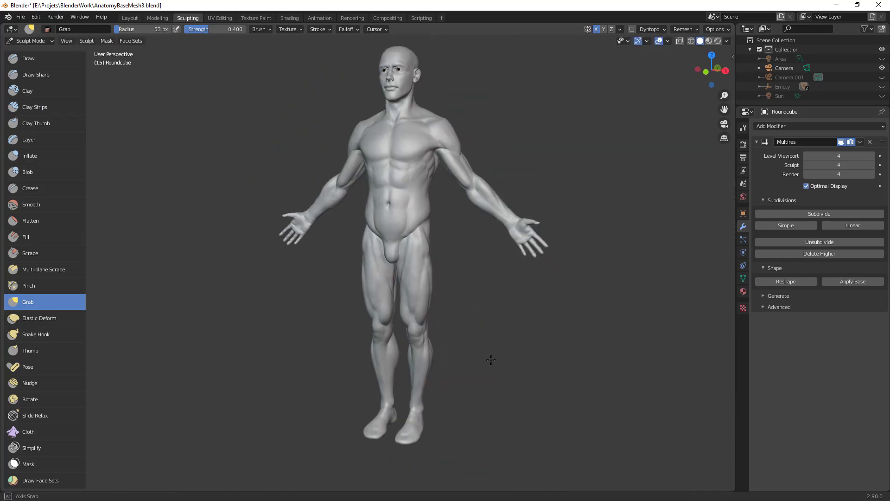
scroll(356, 248, up, 5)
key(f)
click(361, 235)
drag(362, 234, 363, 220)
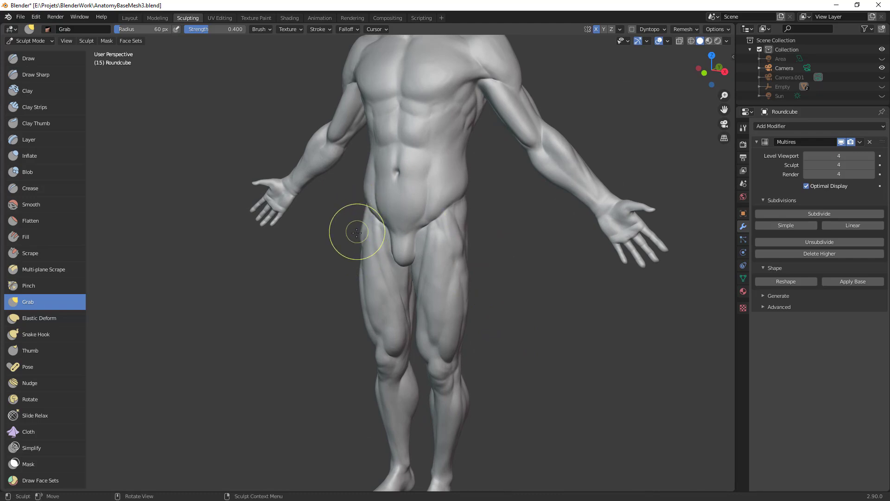
middle_drag(497, 254, 553, 247)
scroll(533, 245, up, 2)
key(f)
click(353, 218)
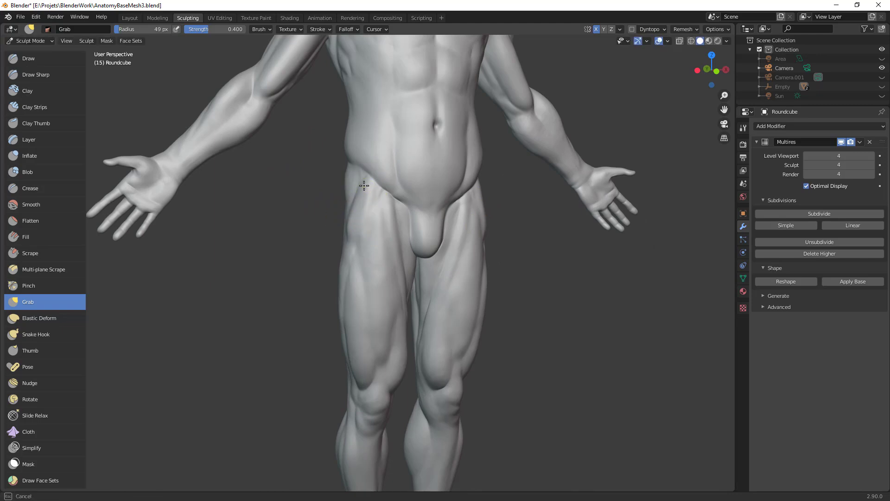
Step: Deepen the muscle separations below the hip and along the outer thigh with Crease at radii of 20 and 17 px
middle_drag(452, 231, 374, 196)
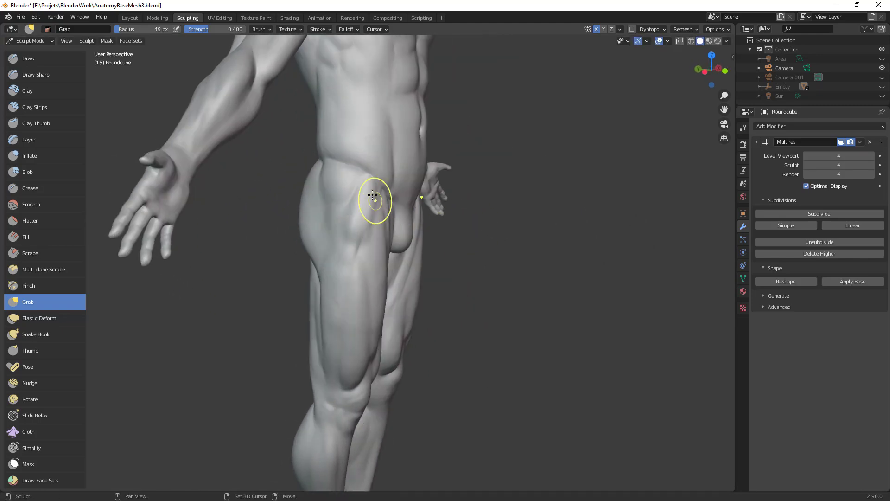
key(shift+c)
key(f)
click(356, 176)
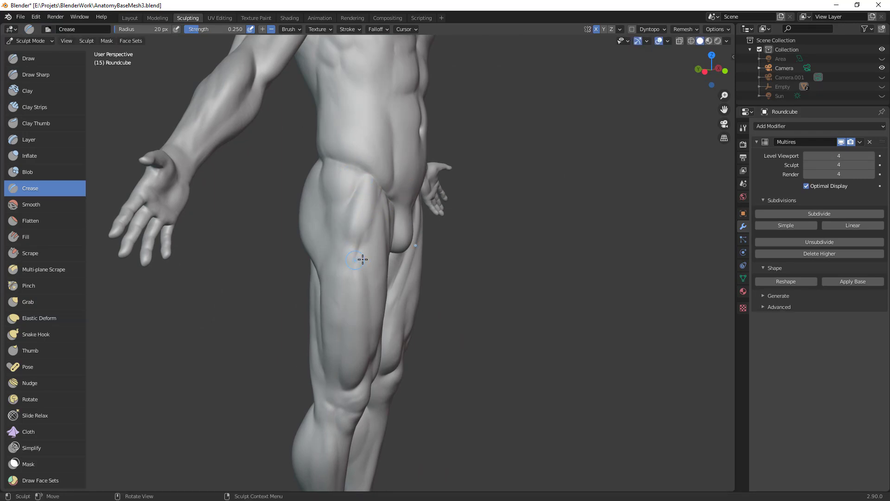
key(f)
click(356, 260)
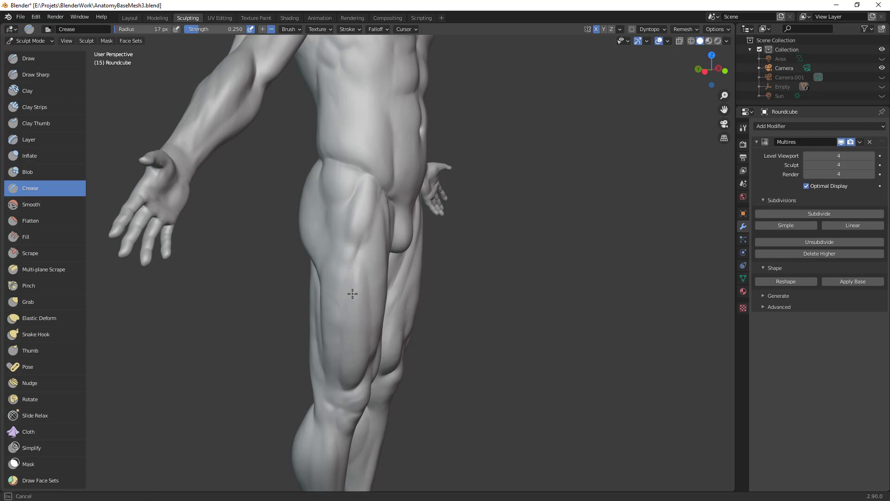
Step: Adjust the outer edge of the upper thigh with Grab at a 55 px radius
ctrl+middle_drag(436, 299, 468, 337)
middle_drag(467, 336, 510, 297)
key(g)
middle_drag(424, 260, 367, 238)
click(372, 239)
drag(356, 246, 353, 244)
middle_drag(371, 252, 366, 286)
drag(363, 252, 353, 251)
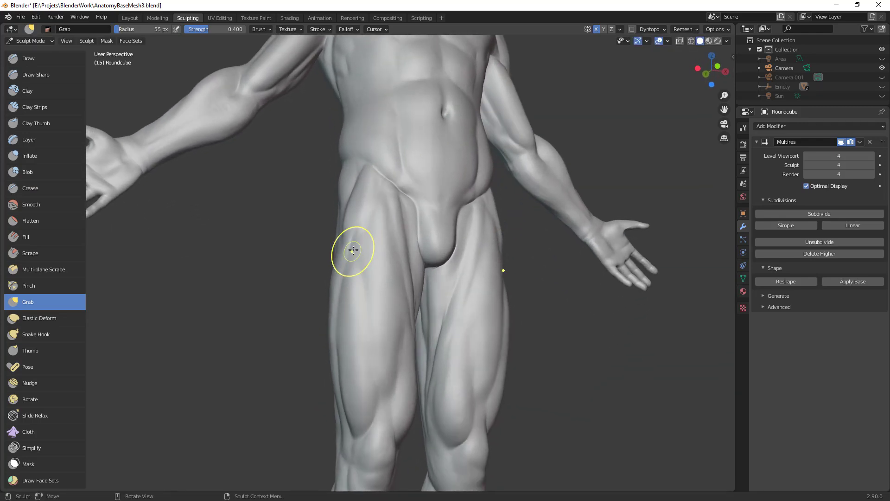
Step: Reshape the outer thigh contour as seen from behind with Grab at radii of 72, 55 and 46 px
mouse_move(376, 274)
middle_down()
mouse_move(493, 235)
mouse_move(387, 256)
middle_up()
key(f)
click(417, 294)
middle_drag(417, 294, 394, 324)
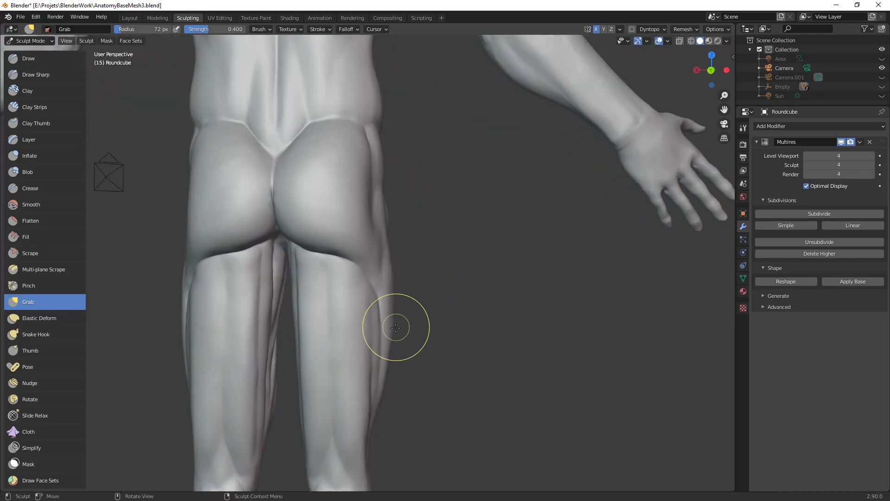
key(f)
click(424, 356)
drag(385, 381, 393, 366)
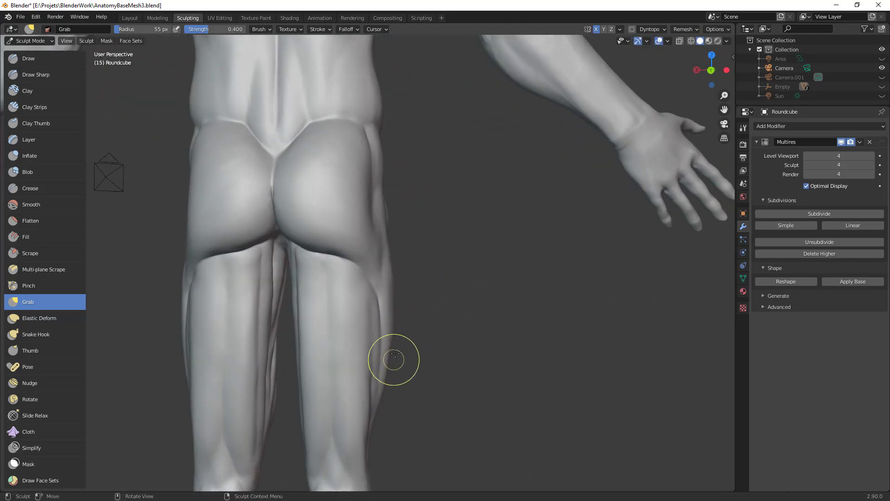
key(f)
click(389, 263)
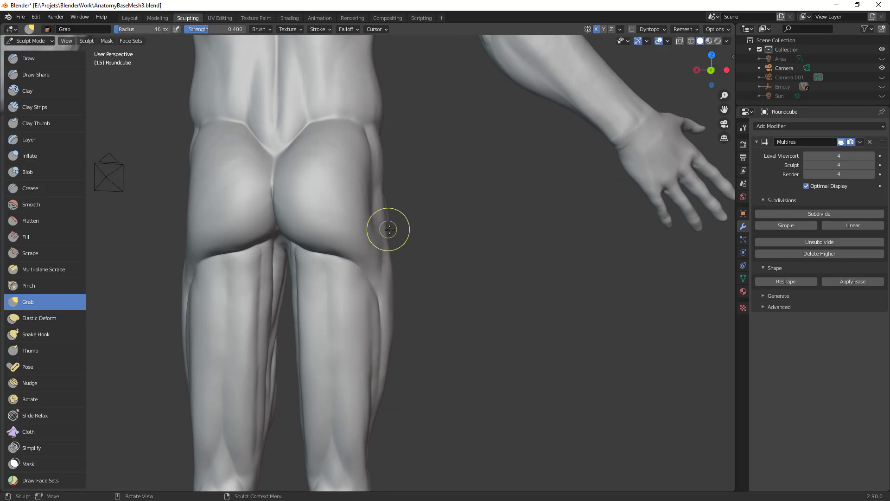
Step: Adjust the side of the upper thigh from the front with Grab at radii of 46 and 72 px
mouse_move(445, 274)
middle_down()
mouse_move(370, 299)
mouse_move(361, 222)
middle_up()
mouse_move(486, 284)
middle_down()
mouse_move(425, 289)
mouse_move(390, 459)
mouse_move(357, 253)
middle_up()
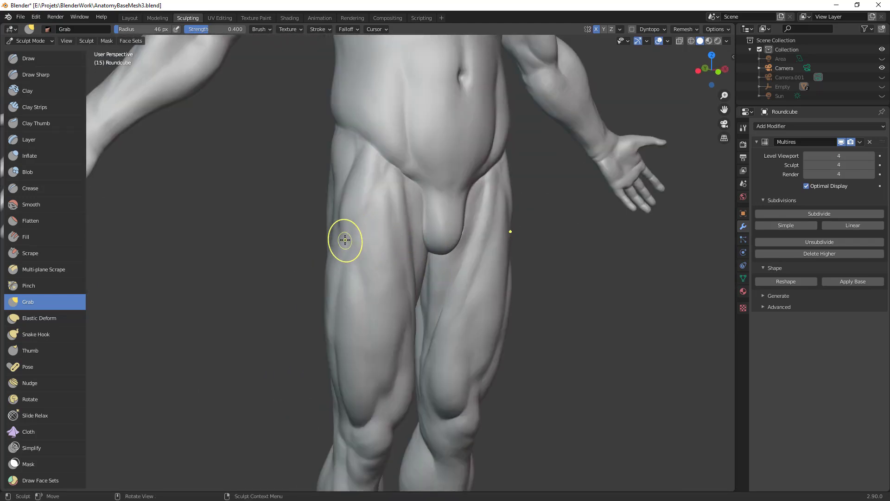
key(f)
click(341, 241)
mouse_move(338, 234)
middle_down()
mouse_move(370, 224)
mouse_move(380, 249)
mouse_move(342, 238)
middle_up()
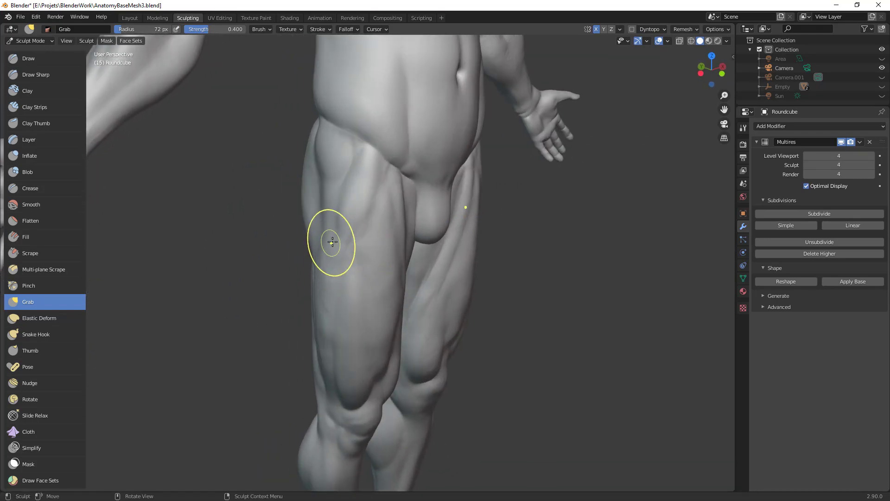
Step: Flatten the muscle planes at the top of the thigh with Scrape at a 26 px radius
key(shift+t)
key(f)
click(332, 240)
middle_drag(363, 233, 365, 223)
key(f)
click(381, 201)
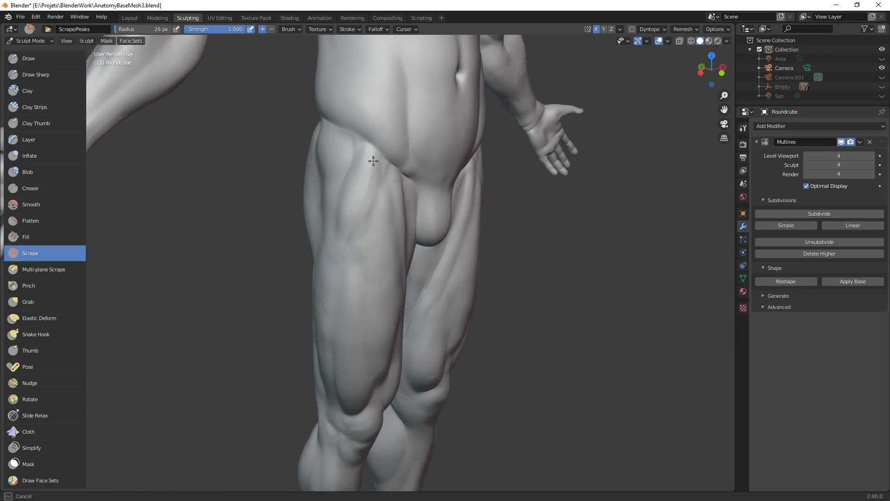
middle_drag(372, 215, 377, 173)
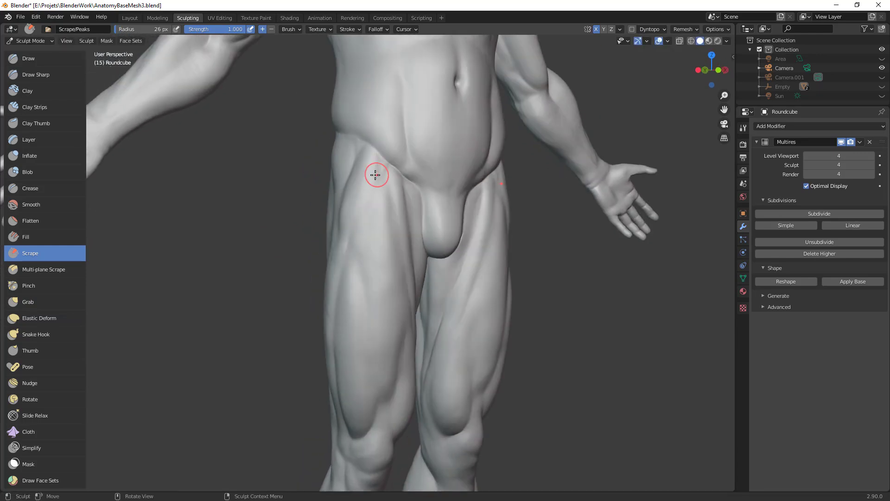
Step: Scrape the long muscle planes down the front and outer side of the thigh at a 26 px radius
middle_drag(348, 260, 345, 286)
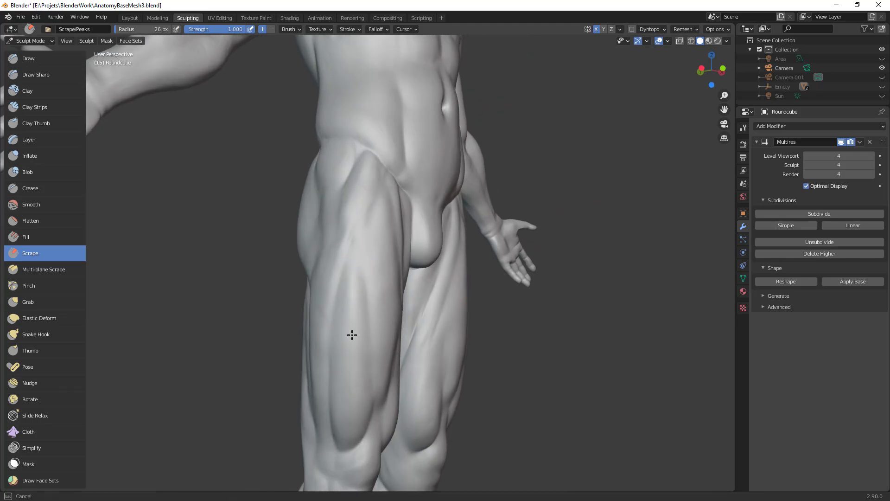
drag(346, 282, 355, 285)
drag(354, 427, 354, 369)
mouse_move(354, 369)
middle_down()
mouse_move(387, 322)
mouse_move(360, 303)
middle_up()
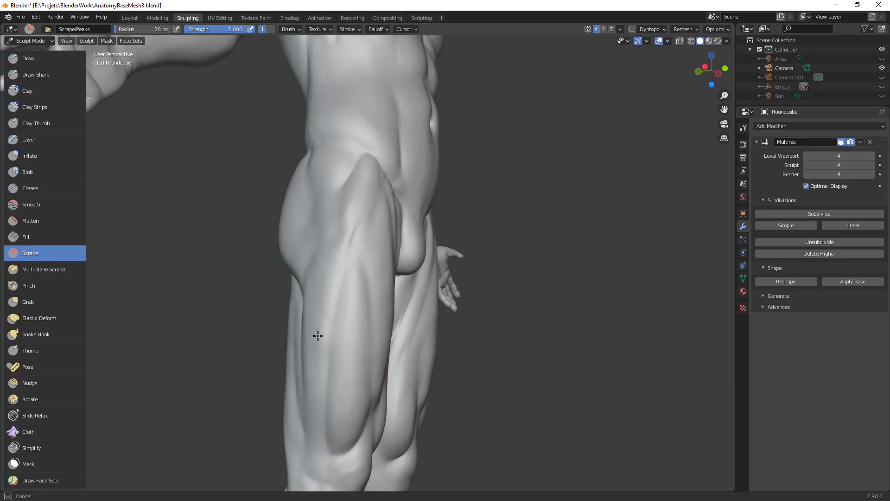
drag(314, 389, 325, 313)
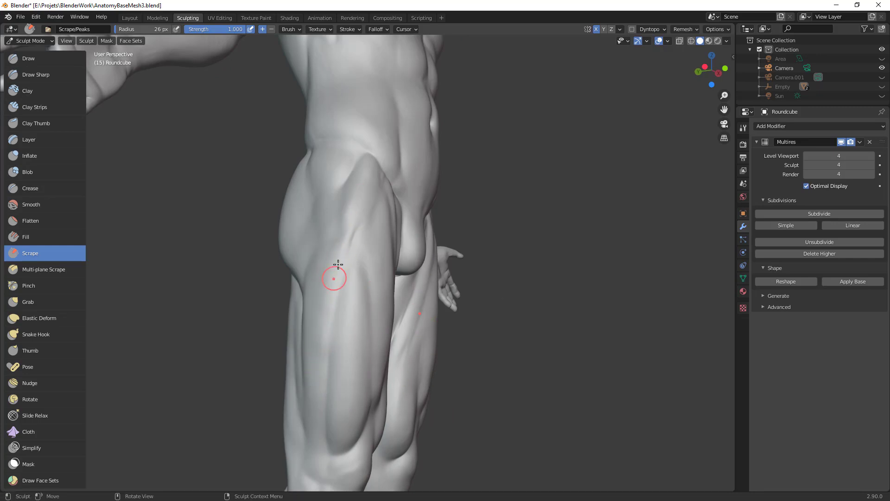
drag(318, 373, 320, 367)
Step: Scrape the outer surface of the opposite thigh at a 26 px radius
scroll(457, 316, down, 3)
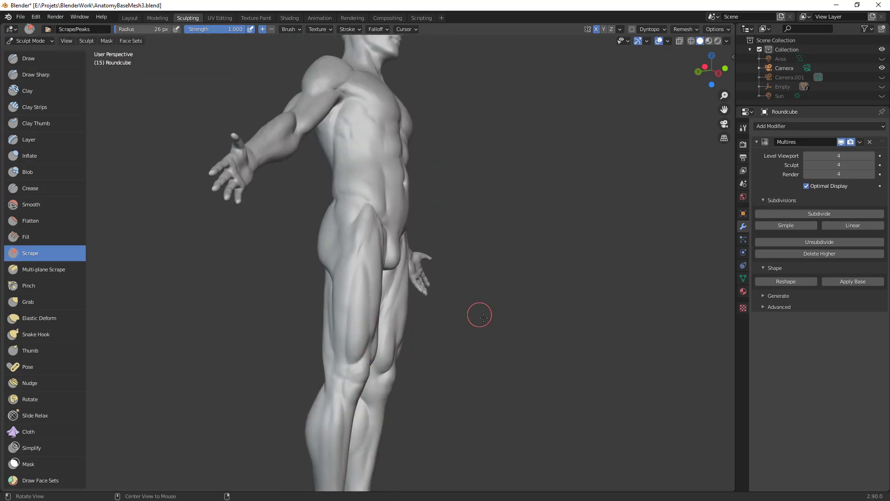
middle_drag(458, 317, 385, 329)
scroll(386, 330, up, 2)
middle_drag(557, 309, 490, 302)
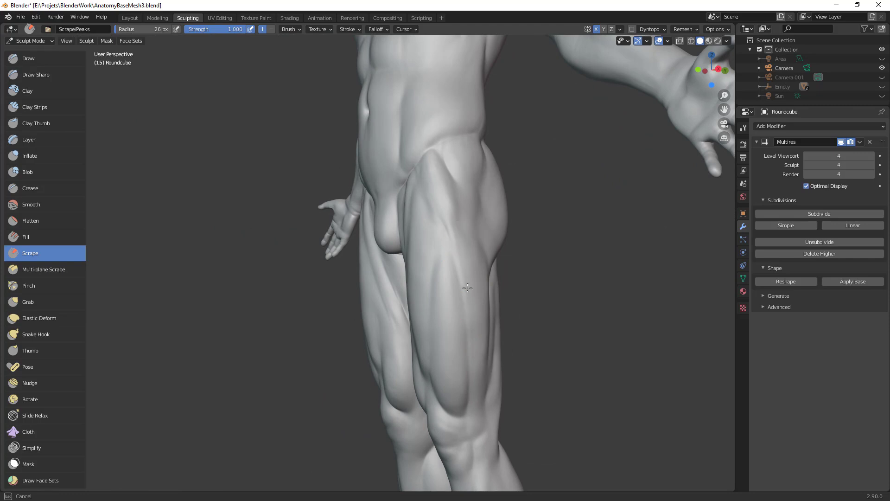
ctrl+middle_drag(464, 243, 476, 375)
mouse_move(476, 374)
middle_down()
mouse_move(531, 365)
mouse_move(539, 260)
mouse_move(526, 283)
mouse_move(527, 239)
middle_up()
Step: Sharpen the muscle lines on the front of the upper thigh with Crease at a 20 px radius
key(shift+c)
key(f)
click(521, 246)
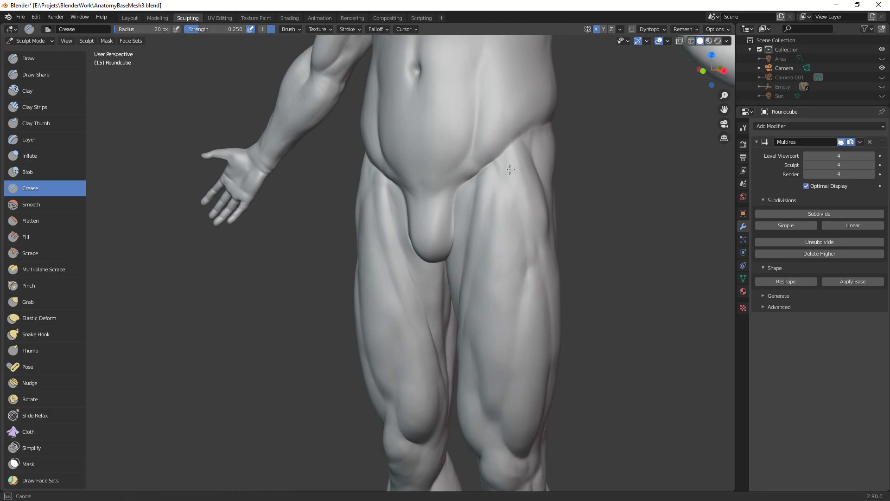
ctrl+middle_drag(517, 384, 516, 441)
middle_drag(517, 440, 557, 436)
ctrl+middle_drag(554, 352, 550, 312)
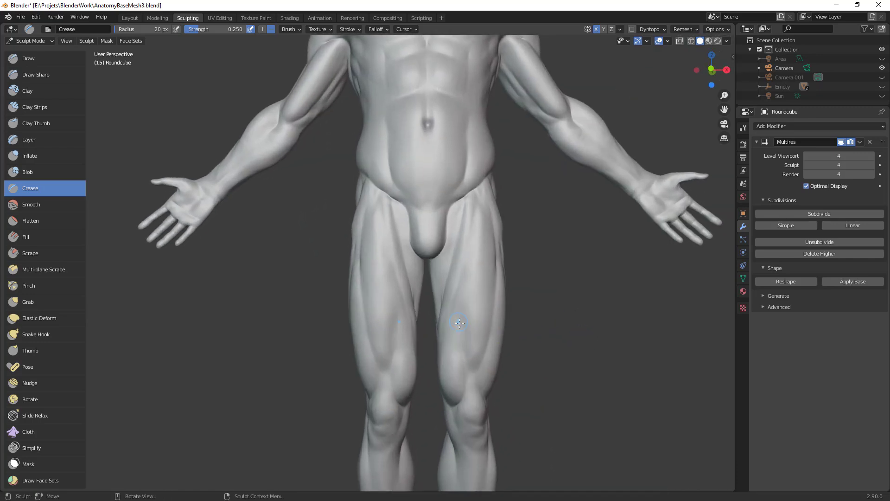
Step: Define the muscle separation along the inner front thigh with Crease at radii of 33 and 20 px
ctrl+middle_drag(486, 334, 424, 307)
key(f)
click(429, 308)
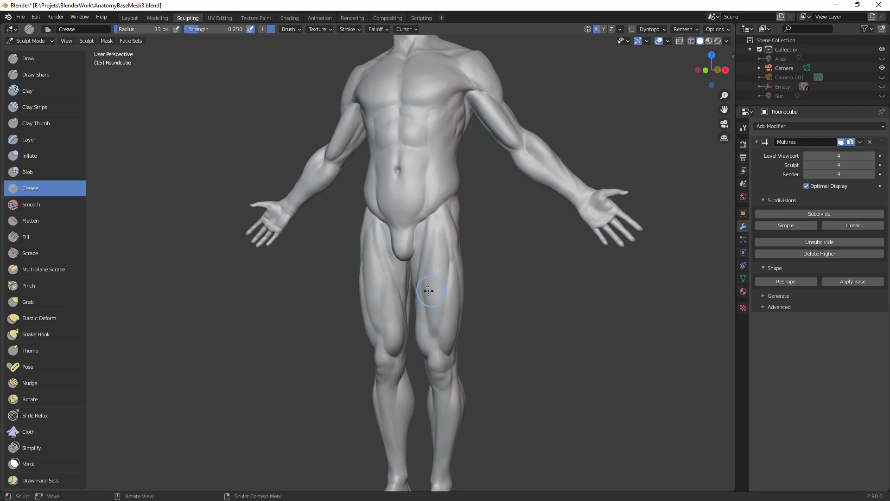
scroll(431, 288, up, 2)
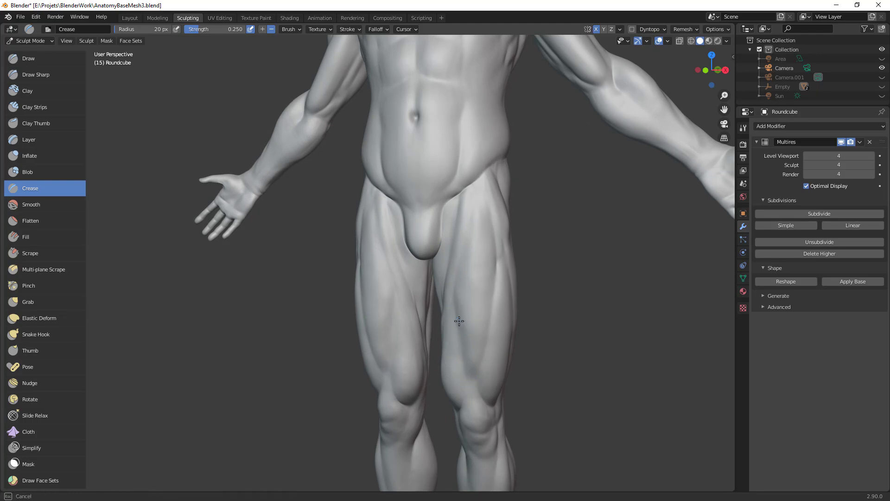
Step: Touch up the lower front of the thigh with Clay Strips at a 29 px radius
scroll(476, 361, down, 4)
middle_drag(473, 363, 525, 366)
scroll(525, 366, down, 1)
scroll(495, 320, up, 3)
middle_drag(497, 298, 480, 242)
scroll(499, 308, up, 2)
middle_drag(499, 308, 498, 324)
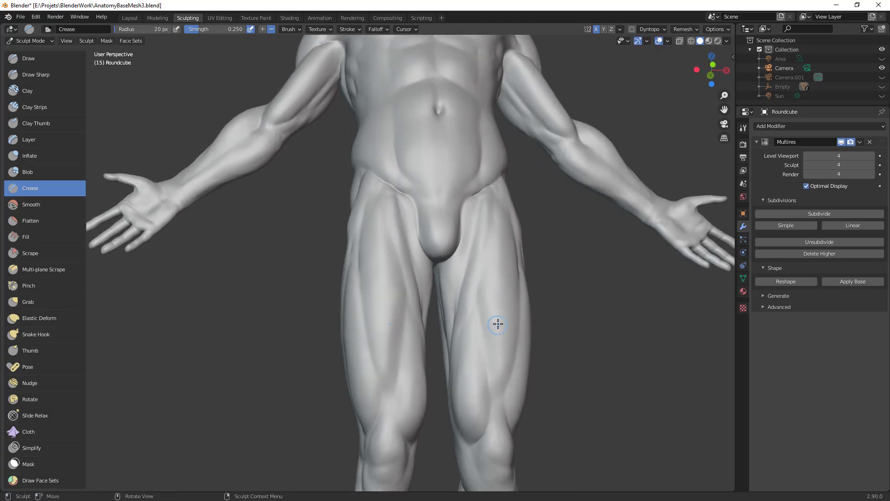
key(c)
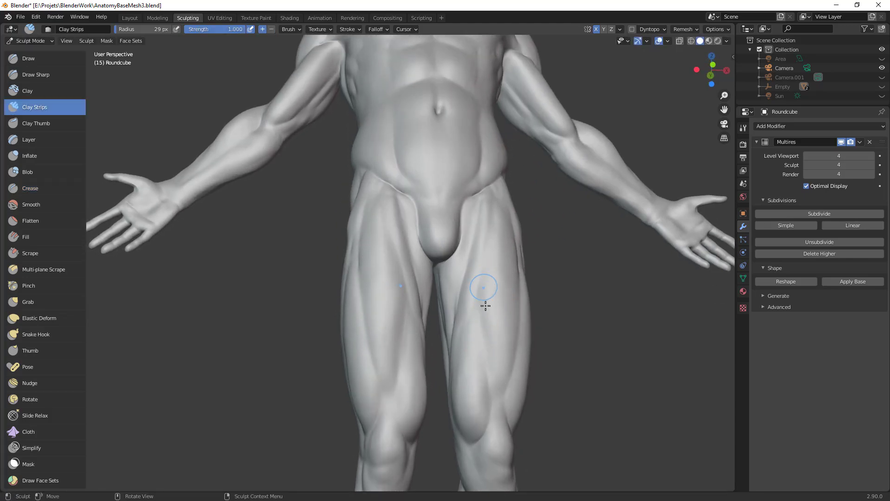
scroll(502, 334, up, 2)
mouse_move(503, 334)
middle_down()
mouse_move(505, 305)
mouse_move(481, 319)
middle_up()
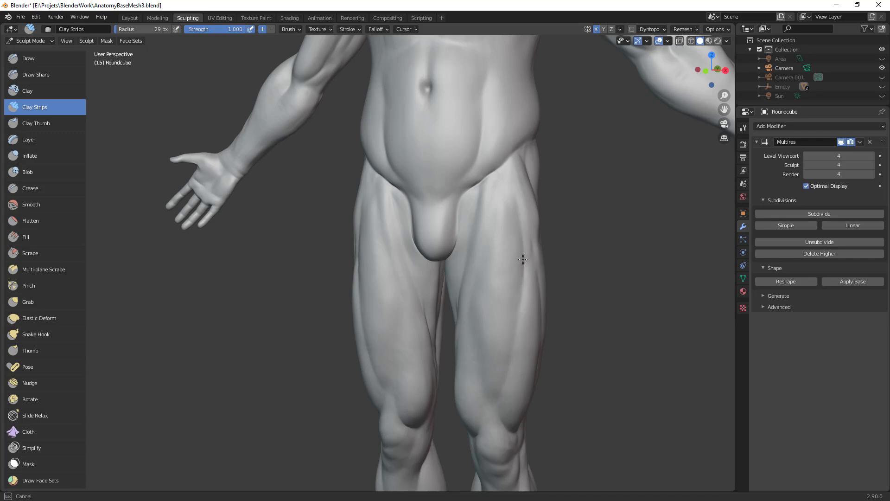
drag(506, 381, 522, 364)
scroll(527, 372, down, 2)
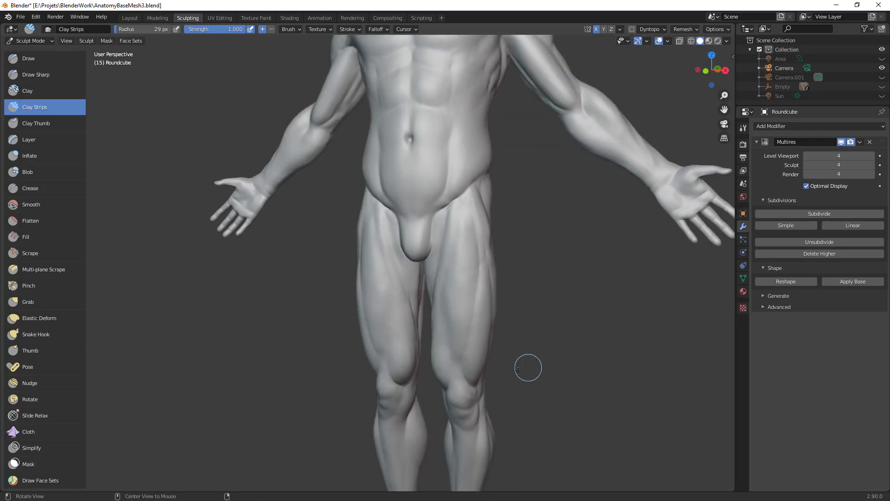
Step: Smooth the front thigh and reshape its front contour from the side with Grab at radii of 83 and 68 px
middle_drag(527, 371, 486, 345)
shift+drag(453, 304, 423, 334)
key(g)
middle_drag(447, 314, 404, 344)
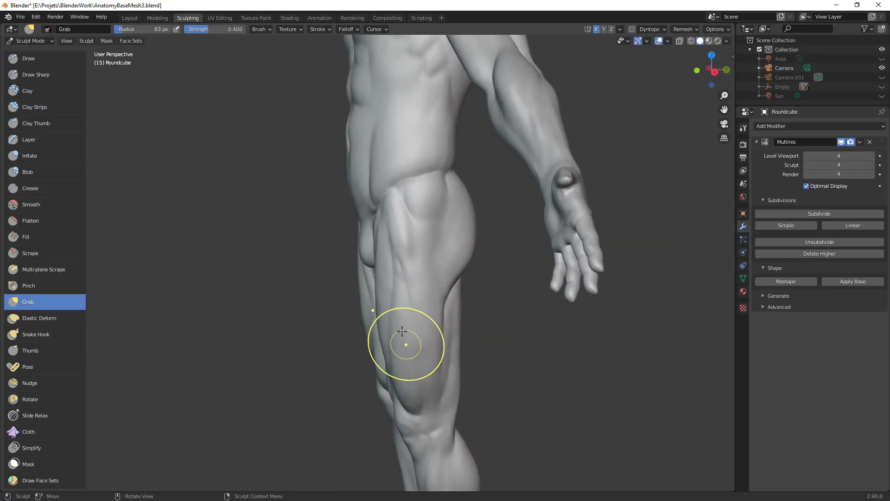
drag(377, 278, 378, 276)
drag(382, 325, 401, 348)
ctrl+middle_drag(422, 315, 415, 344)
key(f)
click(391, 285)
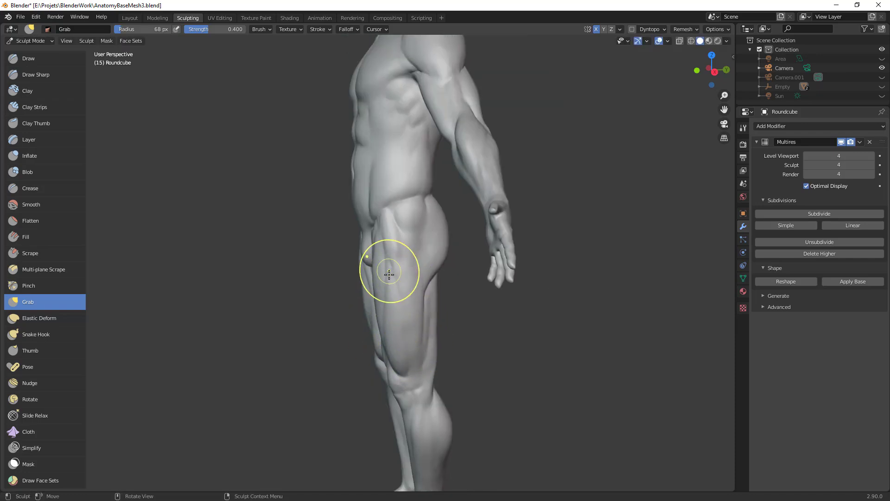
Step: Refine the outer hip and upper thigh outline from the front with Grab, reducing the radius to 48 px
key(KP_1)
ctrl+middle_drag(488, 332, 491, 264)
key(f)
click(472, 234)
drag(471, 232, 475, 228)
shift+middle_drag(473, 211, 471, 237)
key(f)
click(505, 230)
key(bracketleft)
key(bracketleft)
key(bracketleft)
key(bracketleft)
drag(470, 256, 471, 266)
Step: Adjust the upper thigh contour just below the hip in three-quarter view with Grab
ctrl+middle_drag(499, 296, 482, 361)
middle_drag(482, 362, 519, 371)
mouse_move(519, 370)
ctrl+middle_down()
mouse_move(490, 425)
mouse_move(495, 344)
mouse_move(364, 242)
ctrl+middle_up()
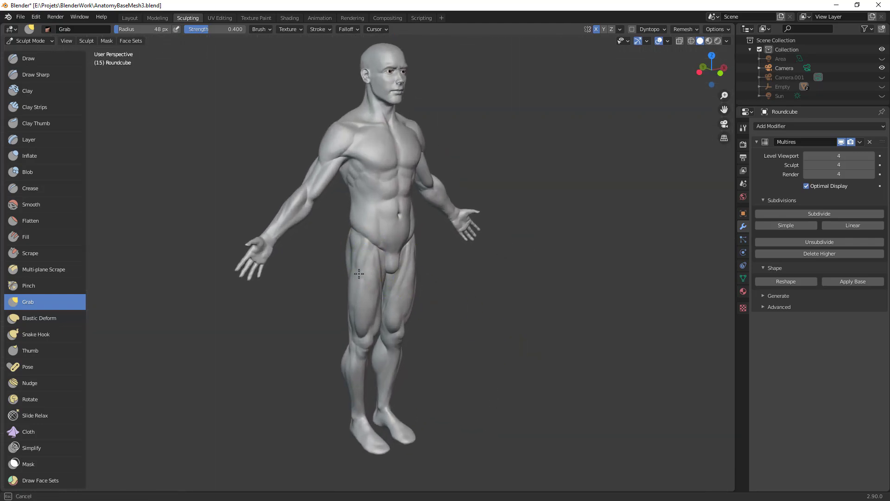
scroll(458, 320, up, 2)
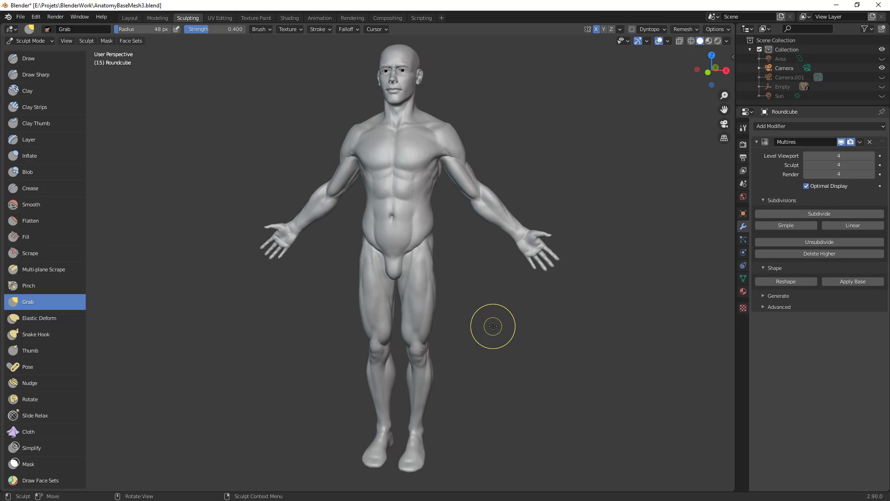
middle_drag(576, 298, 529, 311)
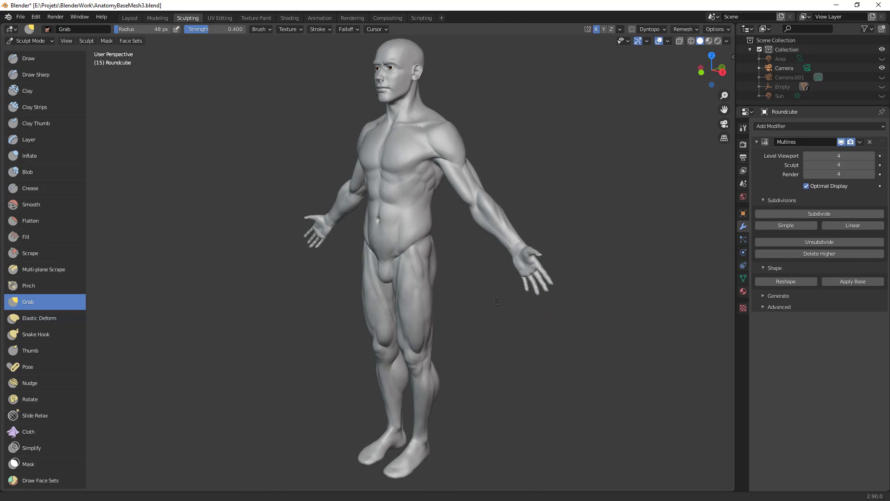
scroll(491, 311, up, 2)
alt+drag(509, 276, 510, 271)
key(f)
click(400, 265)
drag(363, 269, 362, 273)
Step: Reshape the side profile of the hip and upper thigh with Grab at a 73 px radius
middle_drag(467, 264, 380, 275)
key(f)
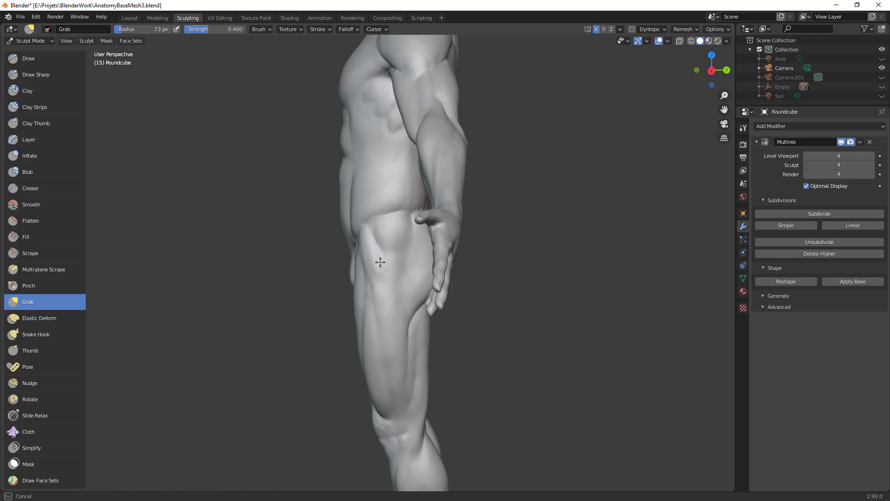
click(386, 254)
middle_drag(387, 258, 462, 288)
key(f)
click(458, 290)
mouse_move(482, 295)
alt+mouse_down()
mouse_move(501, 292)
mouse_move(501, 260)
alt+mouse_up()
alt+drag(468, 269, 530, 273)
Step: Build up the upper outer thigh below the hip with Clay Strips at a 31 px radius
key(c)
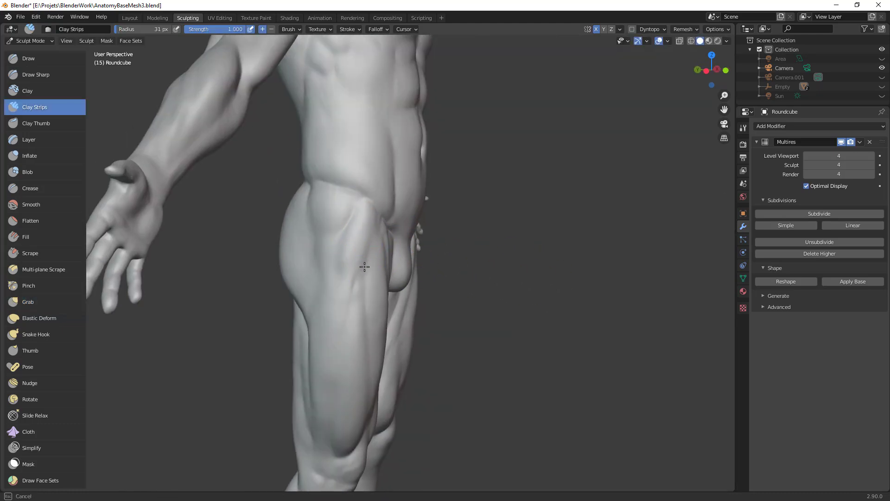
middle_drag(379, 258, 376, 208)
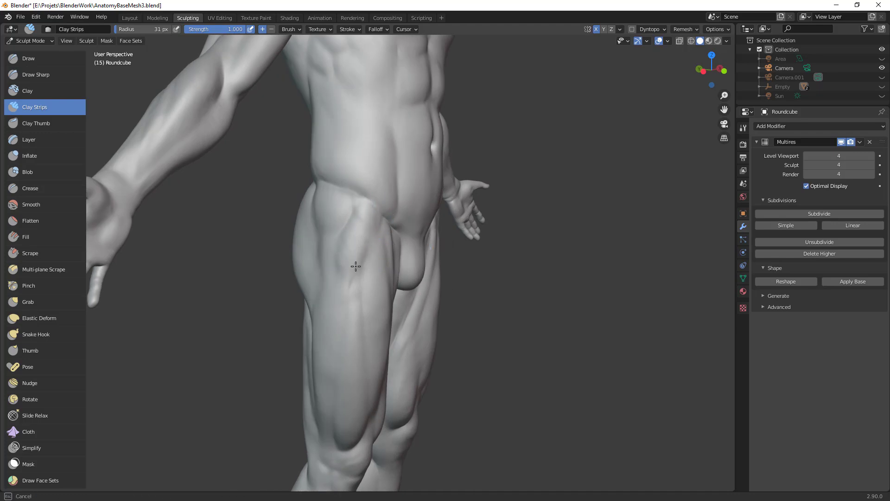
ctrl+middle_drag(358, 262, 445, 294)
middle_drag(563, 255, 486, 280)
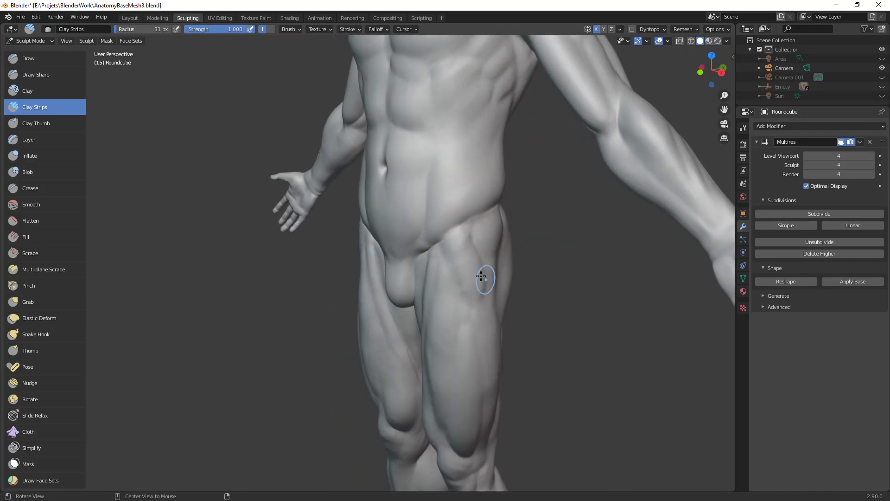
Step: Sharpen the groin line between the abdomen and thigh with Crease at a 28 px radius
key(shift+c)
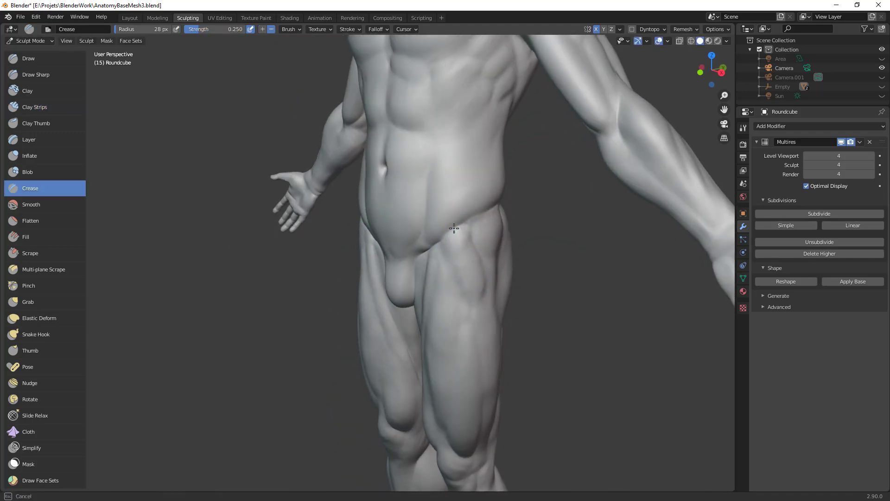
drag(422, 257, 474, 230)
drag(432, 246, 444, 236)
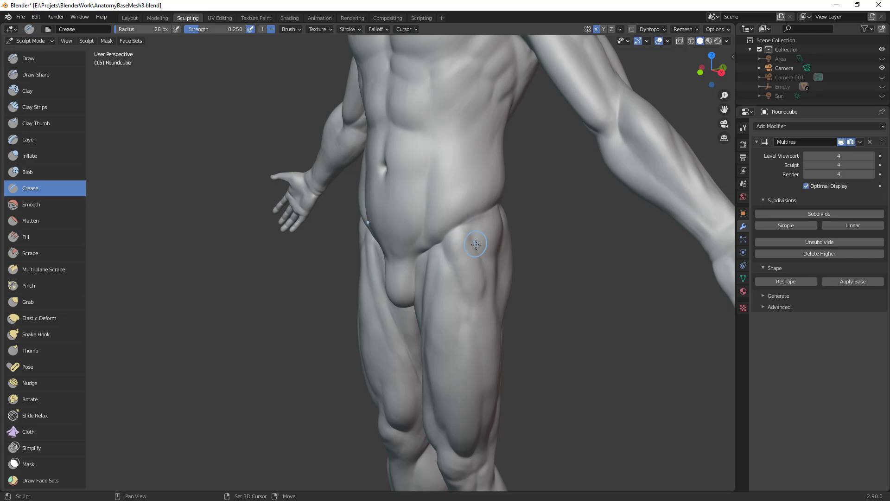
Step: Define the muscle separation below the side of the hip and down the outer thigh with Crease at a 28 px radius
middle_drag(480, 308, 425, 309)
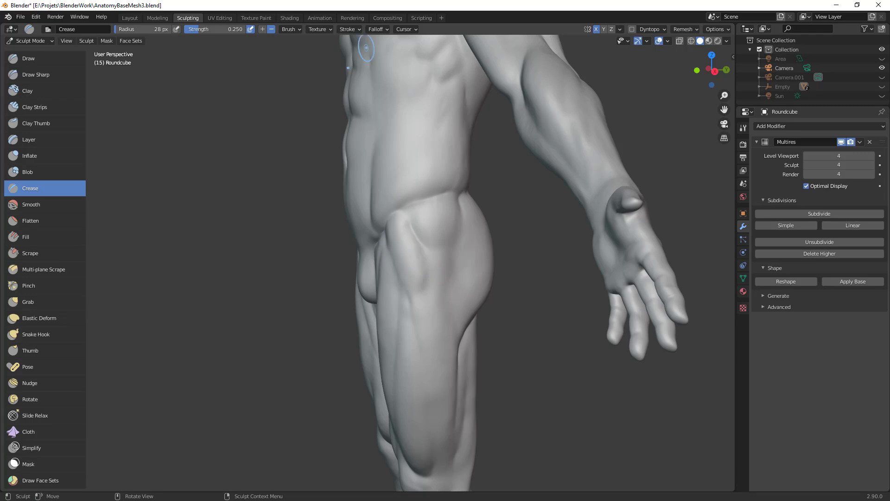
drag(460, 239, 427, 273)
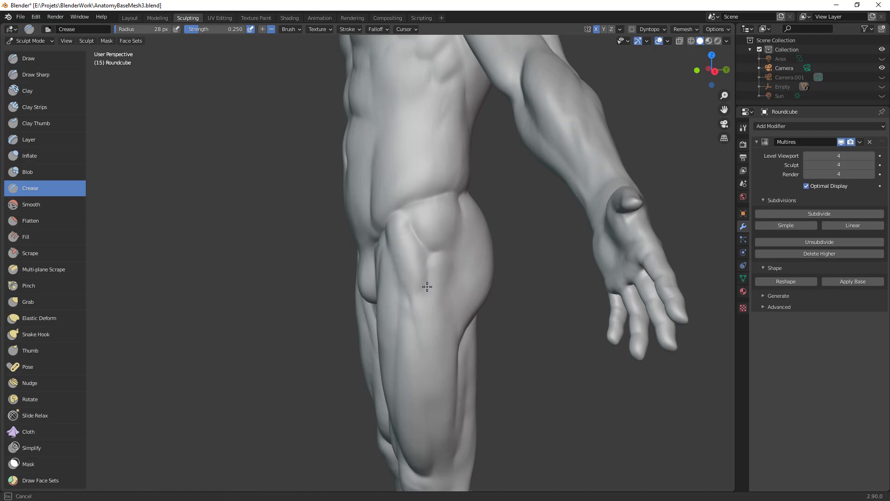
drag(413, 337, 424, 409)
ctrl+middle_drag(431, 329, 436, 371)
middle_drag(435, 371, 479, 371)
ctrl+middle_drag(459, 296, 462, 332)
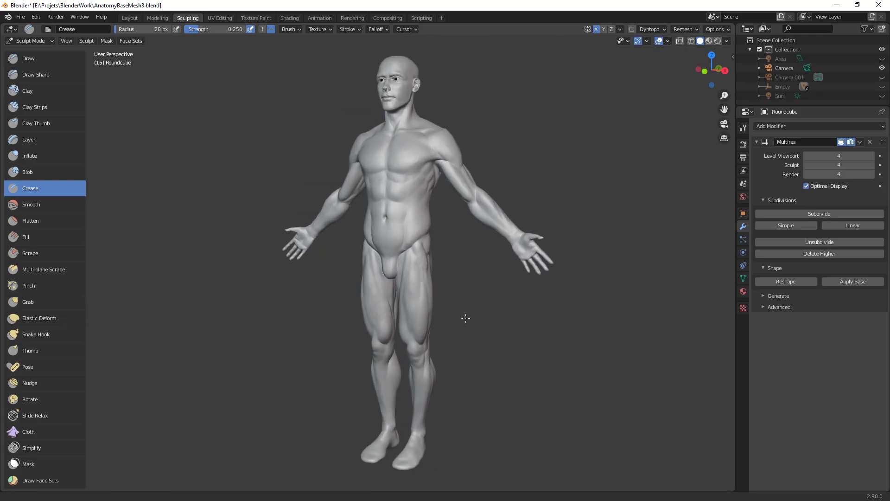
Step: Add fine muscle volume to the outer front thigh with Clay Strips at a 14 px radius
scroll(463, 332, up, 5)
key(c)
click(351, 285)
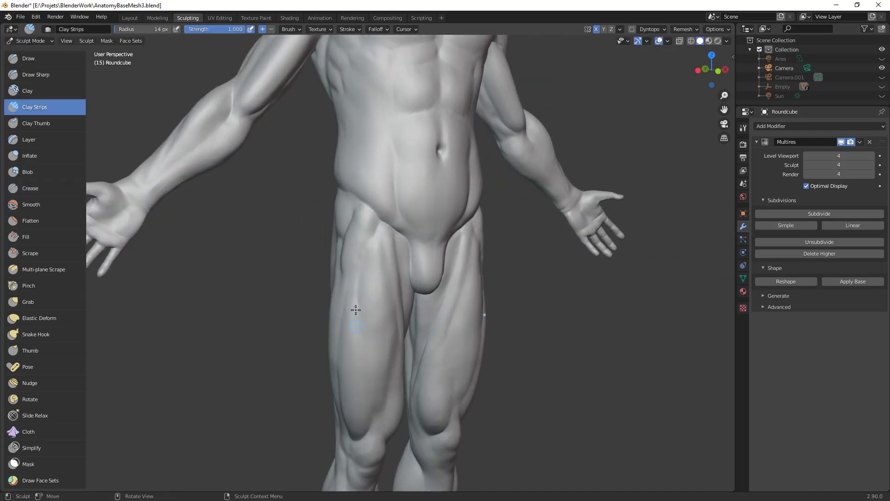
ctrl+middle_drag(407, 334, 446, 426)
ctrl+middle_drag(479, 344, 459, 421)
middle_drag(476, 384, 482, 278)
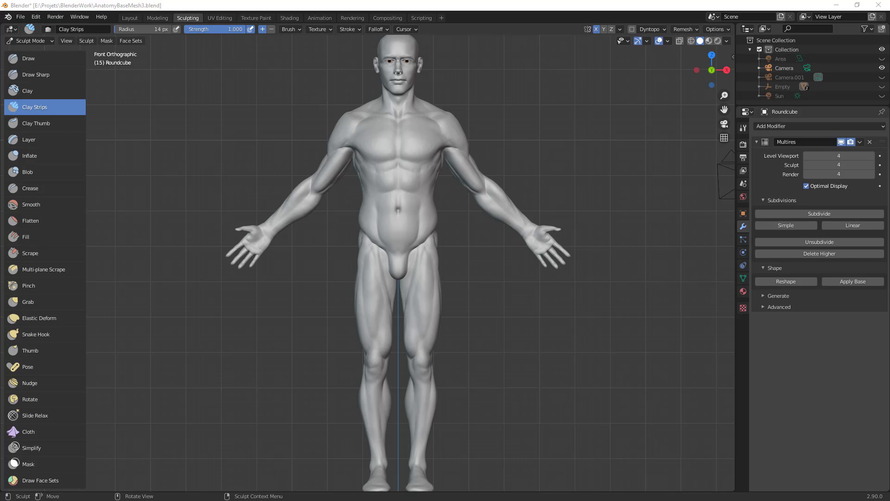
Step: Reshape the outer thigh contours in front view with Grab at radii from 33 to 73 px
key(g)
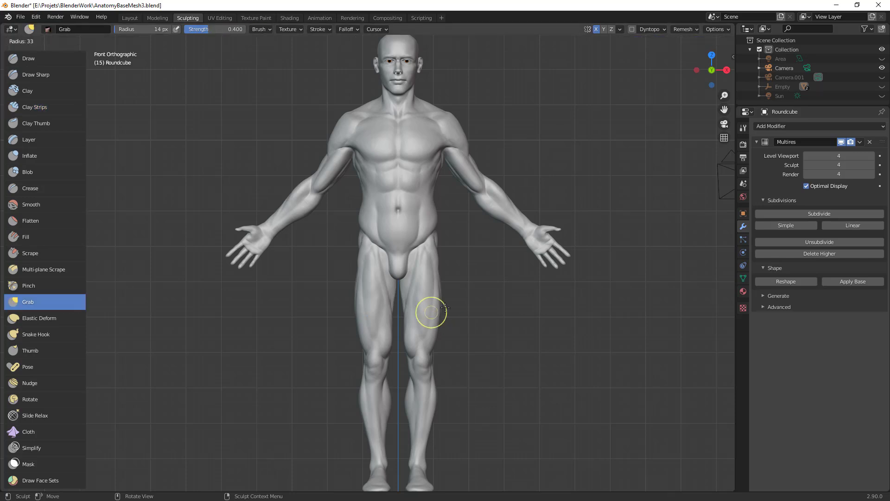
drag(364, 341, 361, 334)
key(f)
click(370, 291)
key(f)
click(370, 287)
drag(358, 288, 357, 294)
key(f)
click(439, 320)
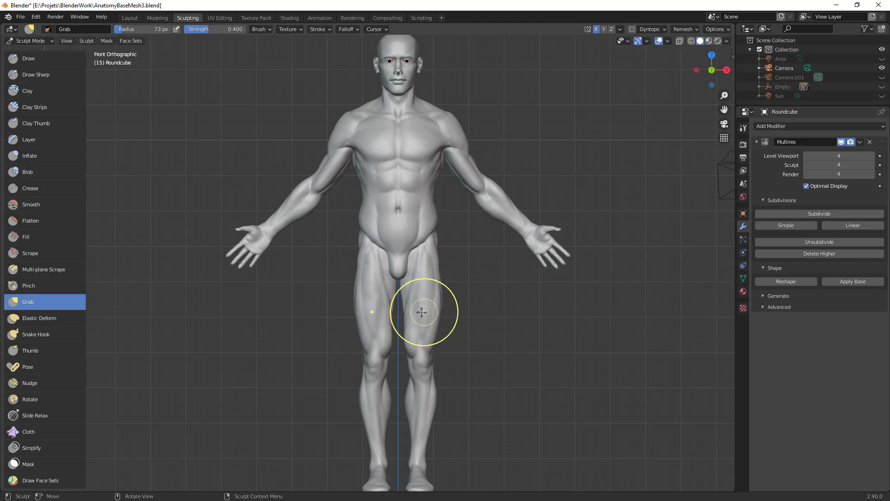
Step: Adjust the thighs above the knees and near the groin in front view with Grab at radii between 70 and 62 px
key(f)
click(410, 363)
key(f)
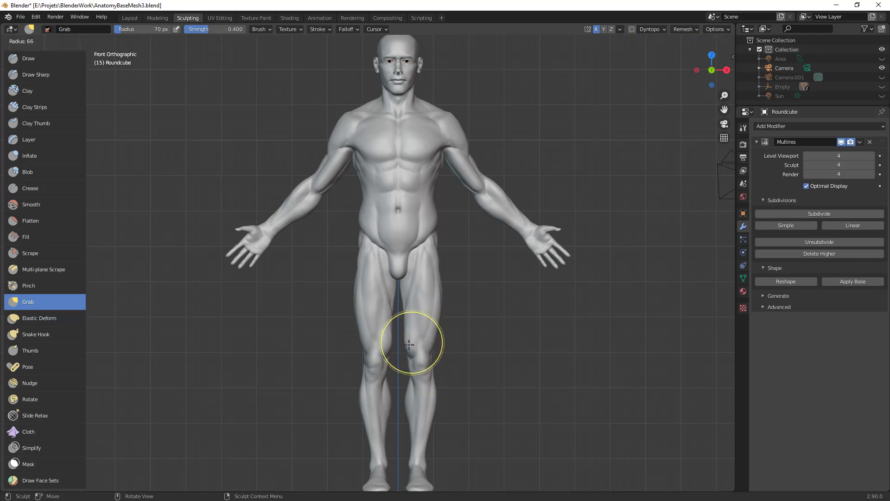
click(422, 343)
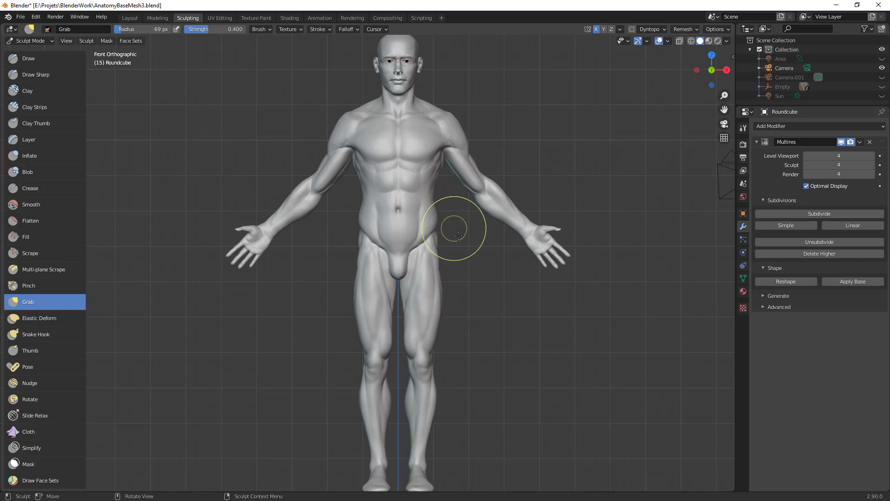
key(f)
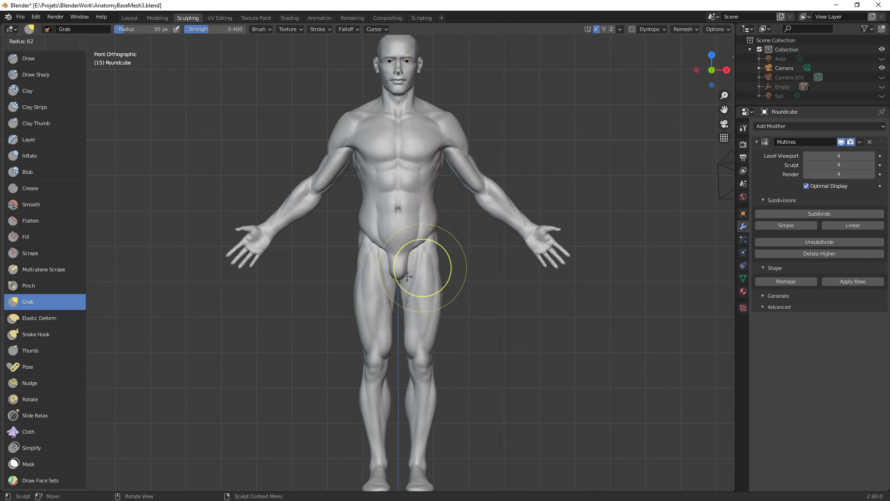
click(408, 253)
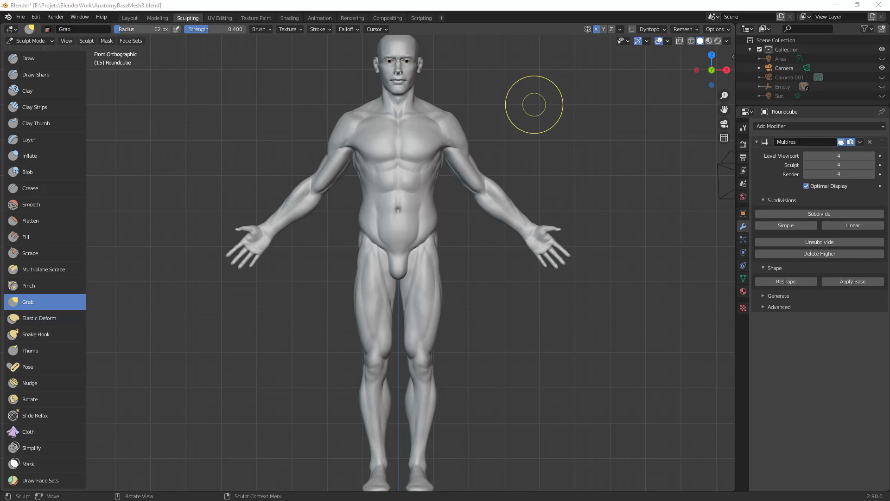
Step: Reposition the groin and inner upper thigh forms in front view with Grab
click(507, 315)
key(f)
click(444, 270)
key(f)
click(440, 271)
key(f)
click(485, 262)
drag(418, 259, 409, 264)
drag(406, 261, 417, 277)
Step: Adjust the hip and pelvis shape from the side and three-quarter views with Grab, starting at a 117 px radius
mouse_move(416, 277)
middle_down()
mouse_move(421, 294)
mouse_move(360, 298)
middle_up()
key(f)
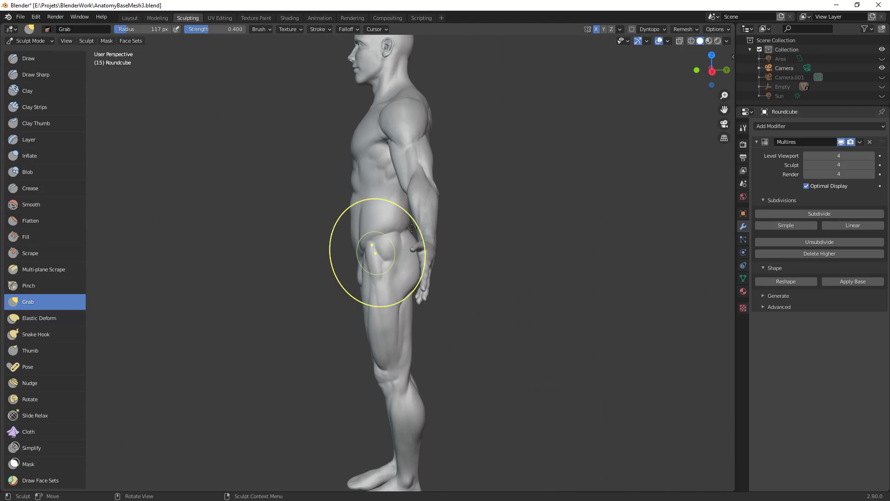
mouse_move(380, 258)
middle_down()
mouse_move(445, 245)
mouse_move(505, 259)
mouse_move(407, 260)
mouse_move(448, 254)
mouse_move(374, 296)
mouse_move(398, 285)
middle_up()
key(f)
click(404, 251)
key(f)
click(434, 259)
key(f)
click(405, 276)
Step: Refine the lower abdomen edge along the groin with Grab at a 46 px radius
key(f)
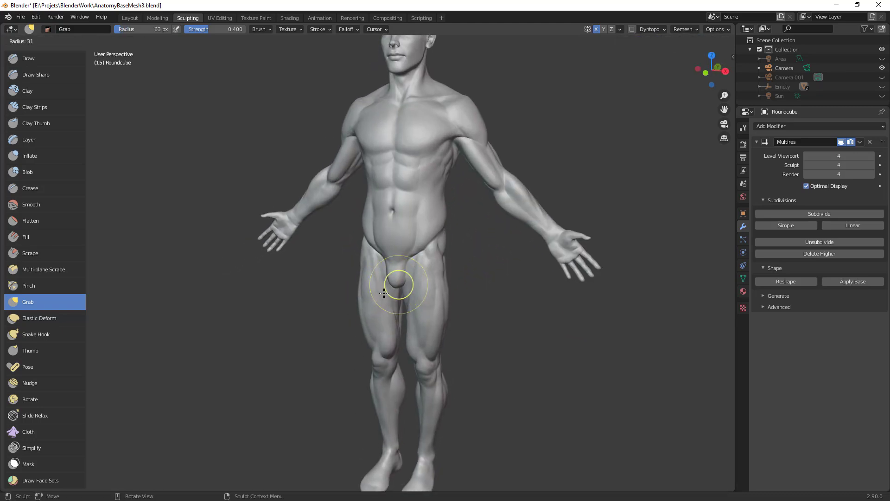
click(436, 243)
key(f)
click(393, 252)
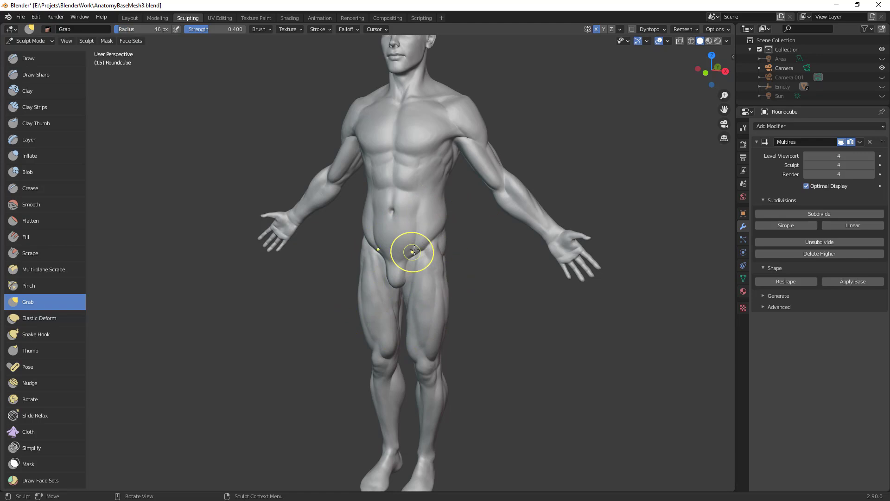
Step: Reshape the hip and the top of the outer thigh with Grab at radii of 109 and 50 px
mouse_move(433, 254)
middle_down()
mouse_move(369, 236)
mouse_move(374, 249)
mouse_move(434, 257)
mouse_move(430, 239)
middle_up()
key(f)
click(338, 230)
key(f)
click(443, 248)
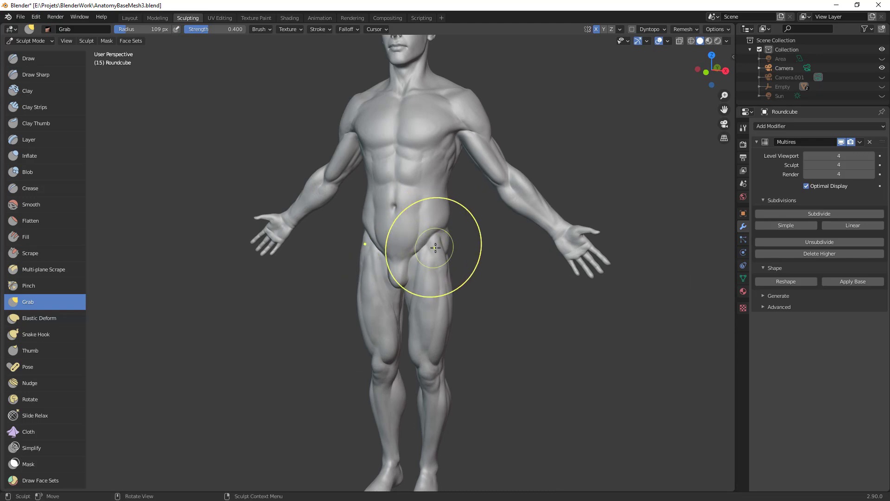
click(461, 263)
middle_drag(461, 263, 464, 259)
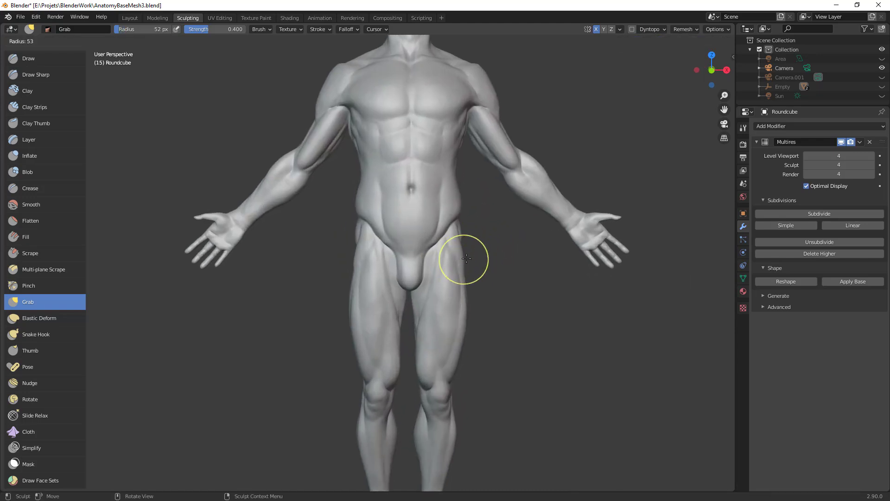
click(457, 243)
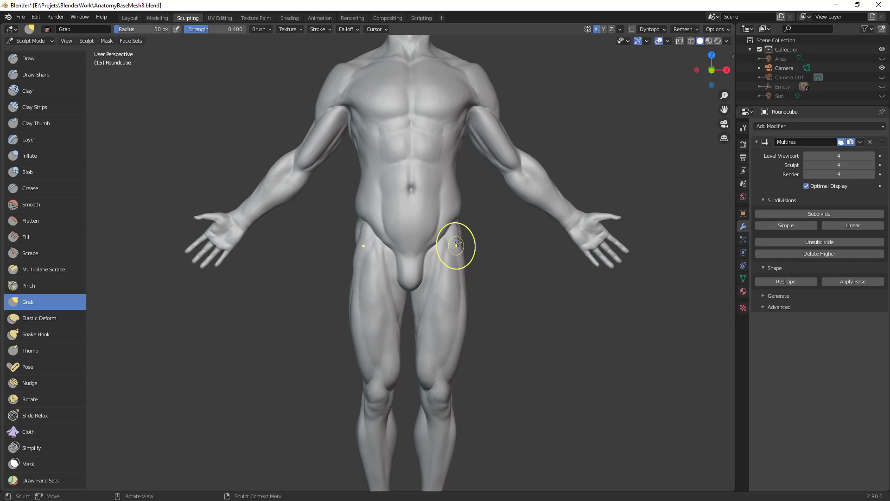
Step: Adjust the buttock volume from behind and the side with Grab at a 96 px radius
mouse_move(487, 258)
middle_down()
mouse_move(402, 335)
mouse_move(306, 324)
middle_up()
scroll(304, 301, up, 2)
key(f)
click(339, 282)
drag(272, 278, 273, 278)
mouse_move(288, 242)
middle_down()
mouse_move(490, 280)
mouse_move(456, 293)
mouse_move(404, 286)
middle_up()
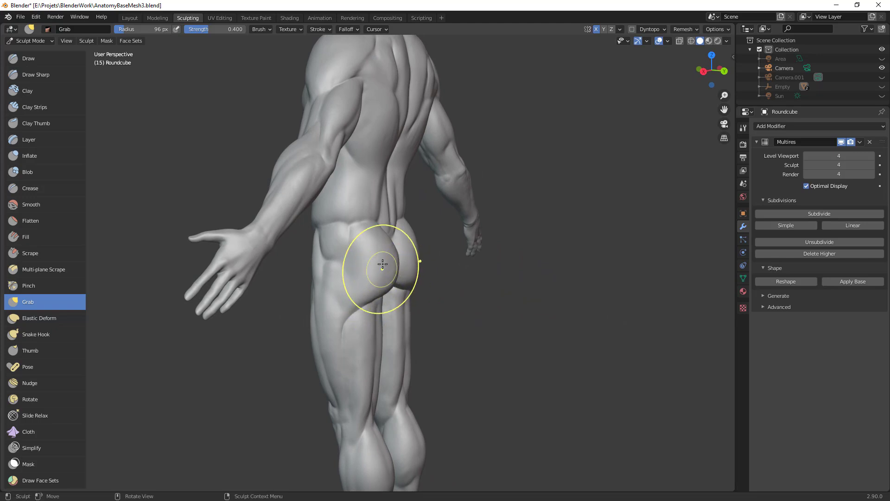
Step: Nudge the outer hip contour in three-quarter view with Grab at a 78 px radius
mouse_move(371, 226)
middle_down()
mouse_move(471, 238)
mouse_move(455, 238)
middle_up()
key(f)
click(455, 238)
drag(455, 238, 462, 243)
mouse_move(462, 244)
ctrl+middle_down()
mouse_move(476, 335)
mouse_move(501, 327)
mouse_move(477, 334)
mouse_move(471, 394)
ctrl+middle_up()
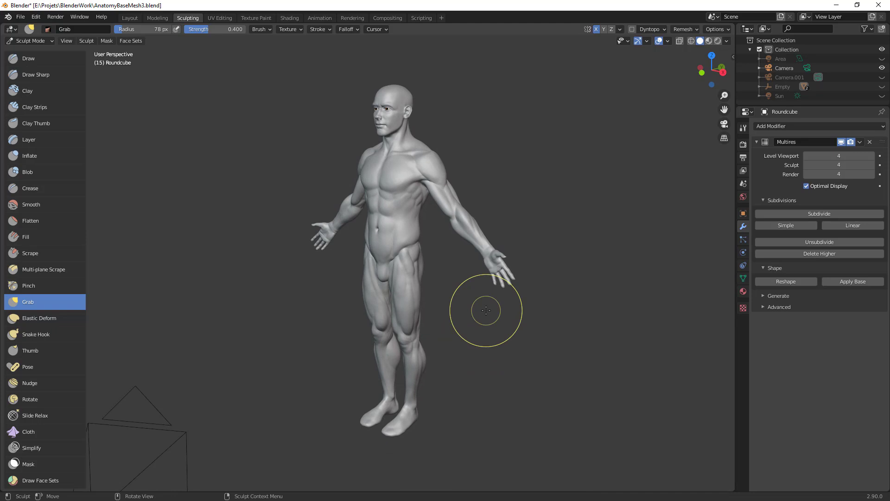
scroll(418, 274, up, 3)
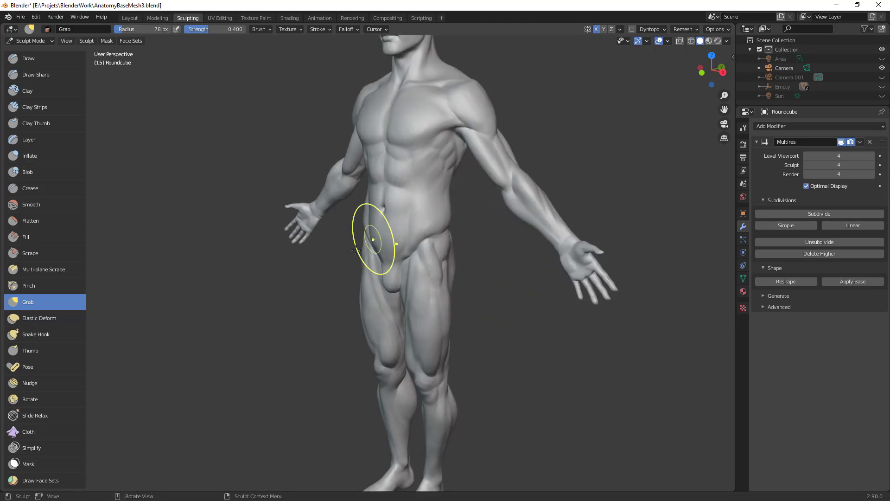
Step: Adjust the buttocks and the gluteal fold from behind with Grab at radii of 113 and 64 px
middle_drag(483, 307, 576, 310)
middle_drag(418, 320, 473, 324)
key(f)
click(356, 320)
mouse_move(346, 300)
middle_down()
mouse_move(353, 287)
mouse_move(314, 289)
middle_up()
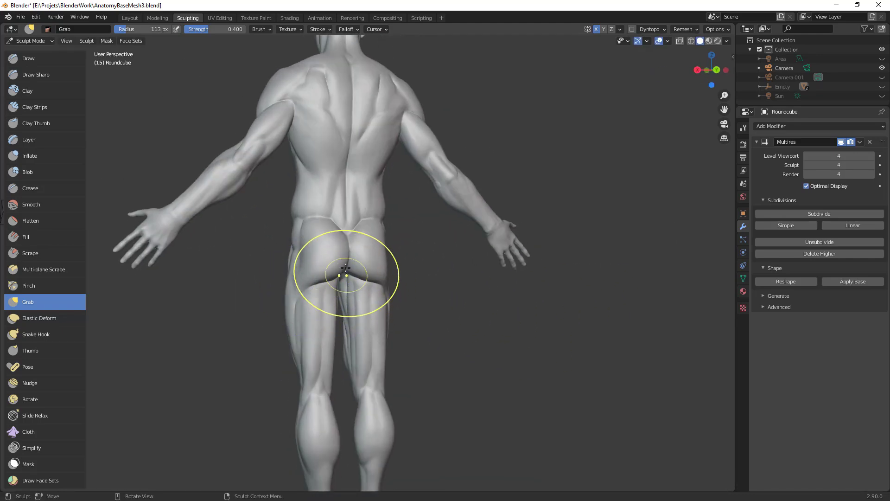
alt+drag(338, 254, 343, 301)
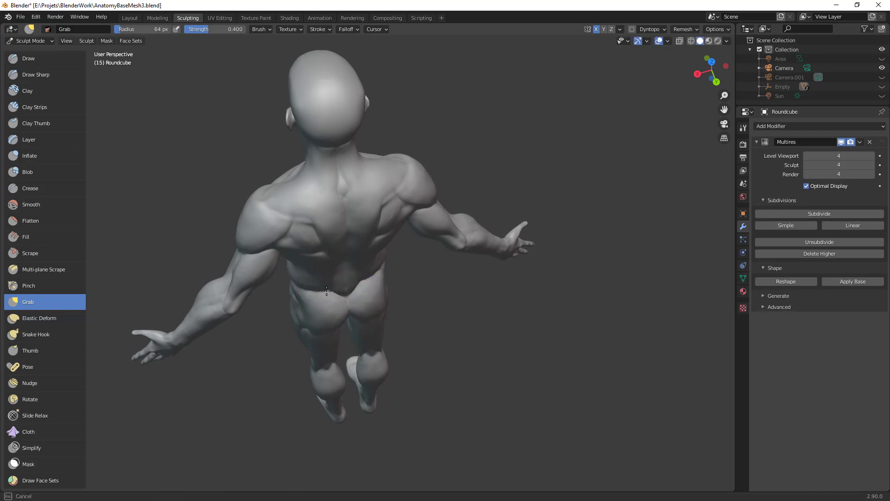
mouse_move(392, 299)
middle_down()
mouse_move(441, 346)
mouse_move(427, 341)
mouse_move(427, 385)
mouse_move(388, 248)
mouse_move(318, 243)
mouse_move(328, 269)
middle_up()
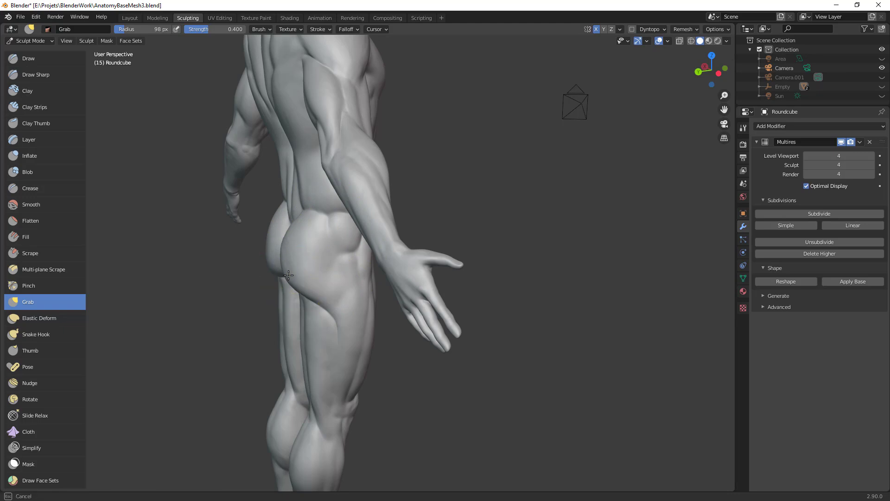
Step: Refine the rounding of the buttock in three-quarter view with Grab at a 79 px radius
mouse_move(307, 254)
middle_down()
mouse_move(428, 258)
mouse_move(413, 214)
mouse_move(381, 185)
mouse_move(470, 255)
middle_up()
key(f)
click(444, 288)
drag(412, 291, 411, 293)
click(412, 293)
middle_drag(411, 292, 515, 325)
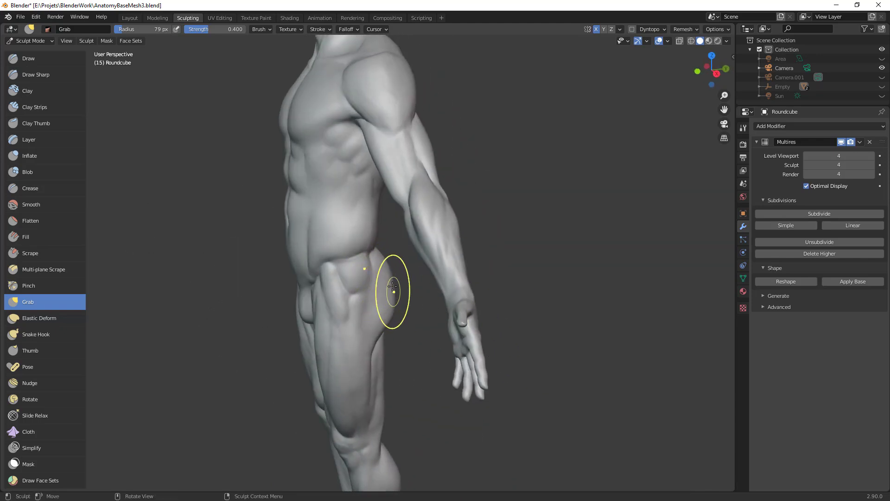
Step: Adjust the buttock's rear profile in side view with Grab at a 91 px radius
key(f)
mouse_move(402, 329)
alt+mouse_down()
mouse_move(425, 340)
mouse_move(417, 312)
mouse_move(383, 299)
alt+mouse_up()
click(430, 340)
middle_drag(382, 299, 379, 255)
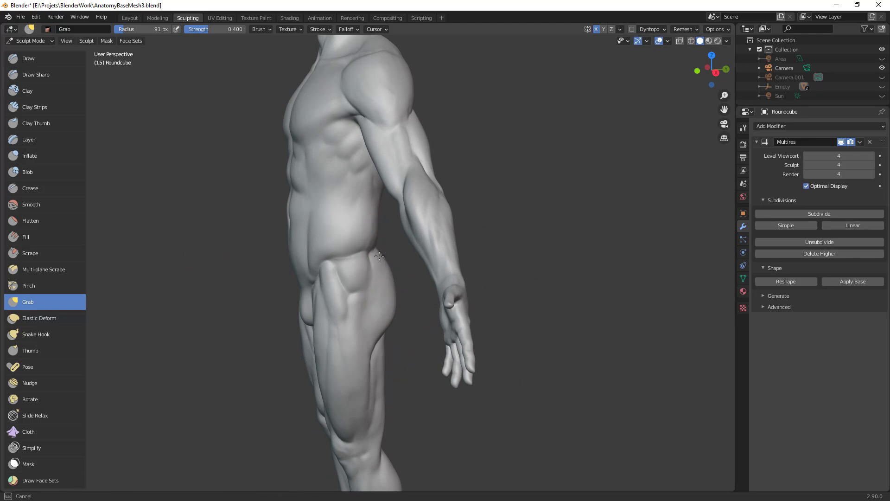
middle_drag(415, 330, 439, 372)
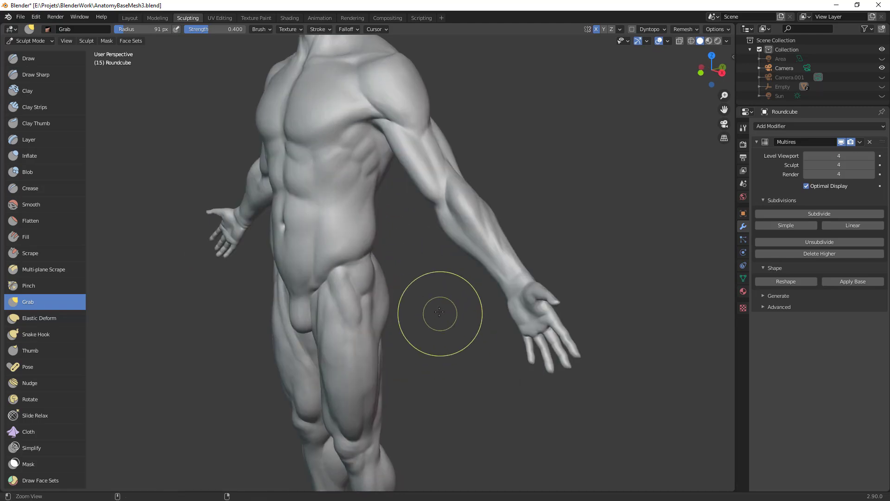
Step: Shape the rear hip and buttock silhouette from the side with Grab at a 116 px radius
scroll(413, 415, down, 5)
alt+shift+drag(423, 390, 440, 360)
ctrl+alt+drag(441, 360, 451, 289)
alt+drag(451, 290, 414, 282)
scroll(443, 261, down, 2)
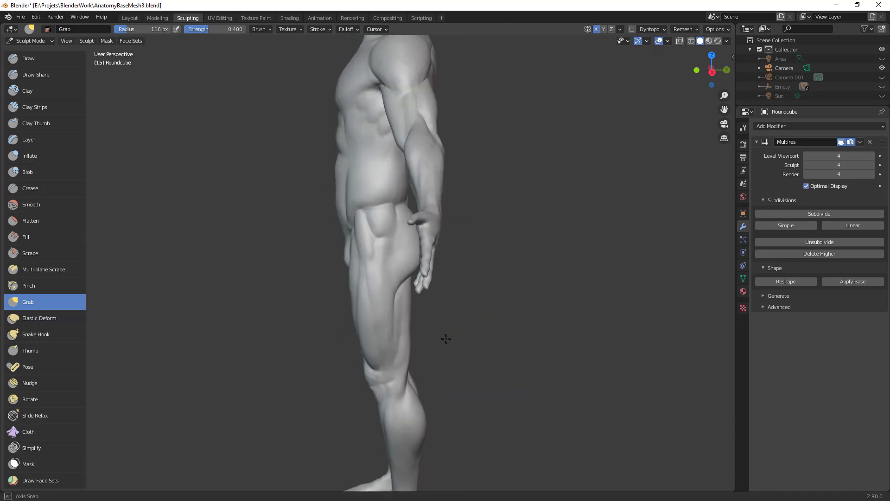
Step: Pull the outer buttock and hip contour into shape with Grab, varying the brush radius between strokes
middle_drag(444, 261, 289, 338)
key(f)
drag(319, 263, 319, 259)
drag(318, 257, 320, 234)
key(f)
click(311, 243)
key(f)
click(407, 253)
drag(331, 275, 326, 273)
Step: Adjust the upper buttock edge below the waist from behind with Grab at an 85 px radius
mouse_move(365, 264)
middle_down()
mouse_move(431, 268)
mouse_move(429, 330)
mouse_move(381, 339)
mouse_move(406, 268)
middle_up()
scroll(423, 271, up, 3)
key(f)
click(425, 271)
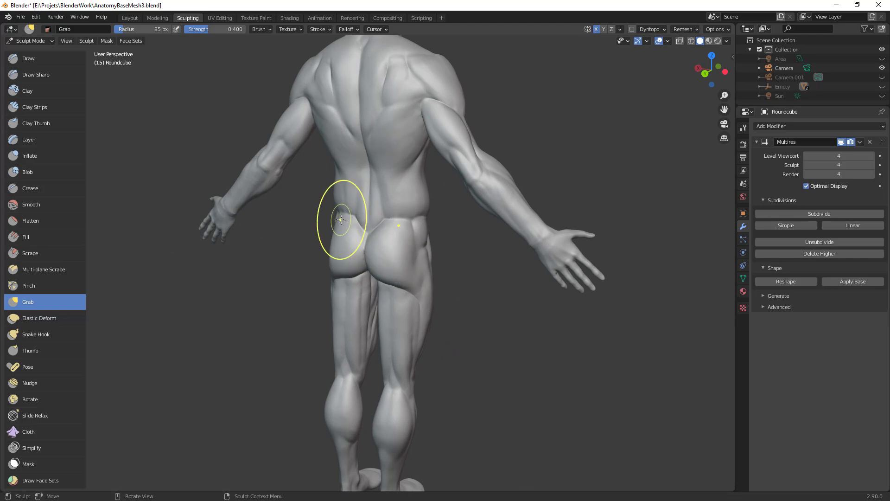
scroll(342, 220, down, 5)
mouse_move(342, 220)
middle_down()
mouse_move(632, 183)
mouse_move(397, 347)
mouse_move(427, 342)
middle_up()
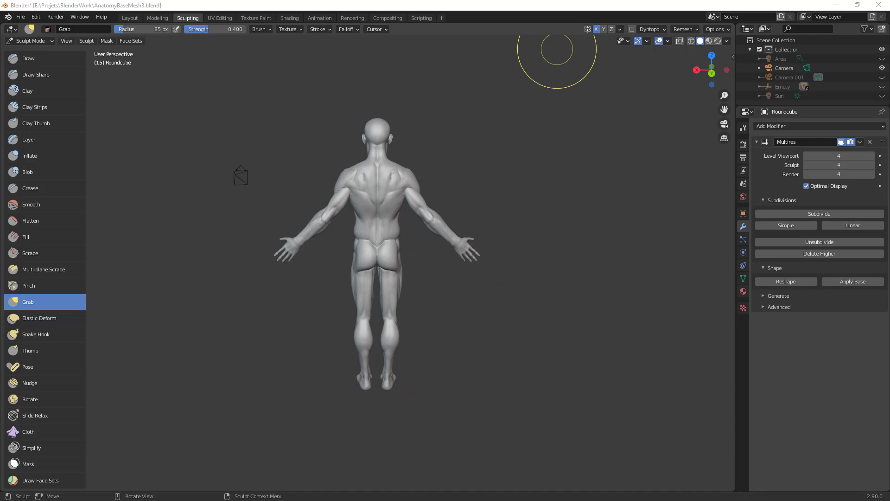
Step: Nudge the top of the buttock next to the sacrum with Grab in rear view, resizing the brush as needed
mouse_move(447, 316)
middle_down()
mouse_move(466, 301)
mouse_move(454, 280)
middle_up()
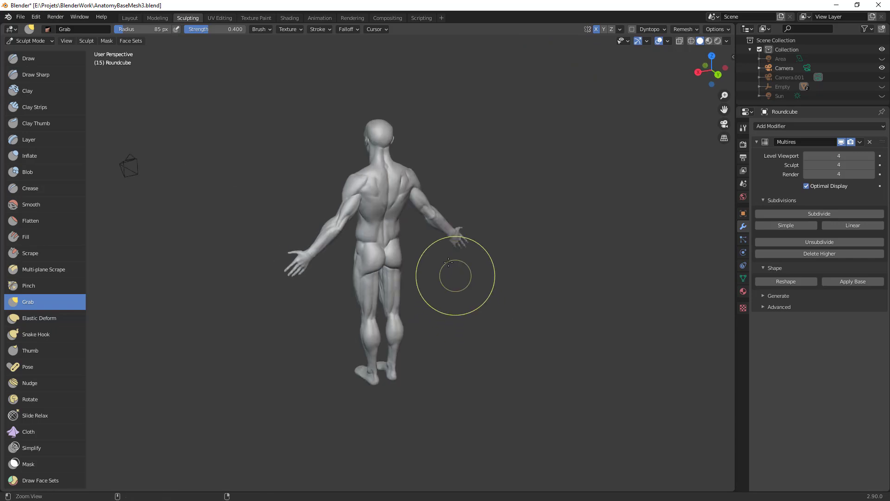
ctrl+middle_drag(408, 253, 430, 176)
key(f)
click(402, 211)
drag(397, 212, 391, 218)
key(f)
click(406, 214)
key(f)
click(396, 229)
Step: Reshape the transition from lower back to buttock with Grab at a 107 px radius
middle_drag(408, 226, 395, 219)
key(f)
click(393, 219)
key(f)
click(381, 208)
drag(380, 218, 377, 219)
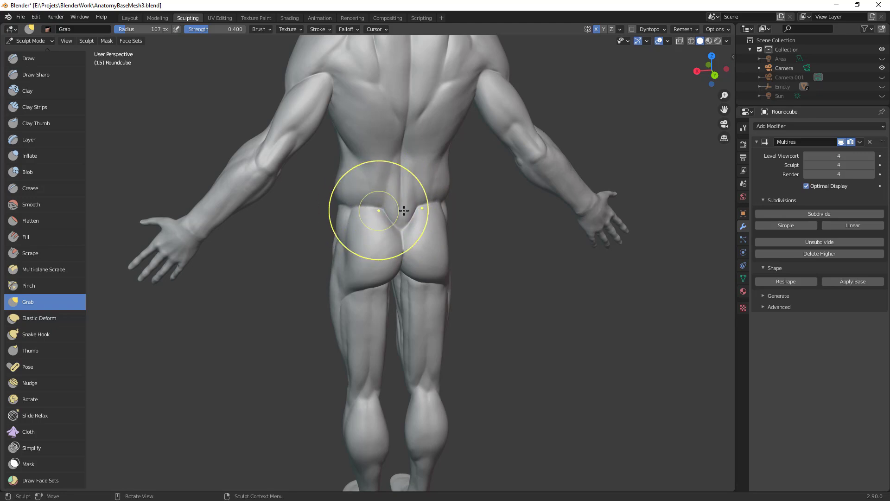
Step: Build up the sacral area along the upper buttock edge with Clay Strips at radii of 27 and 38 px
scroll(433, 394, down, 5)
mouse_move(433, 394)
middle_down()
mouse_move(418, 318)
mouse_move(389, 416)
mouse_move(395, 294)
mouse_move(381, 278)
mouse_move(401, 273)
mouse_move(398, 235)
middle_up()
scroll(389, 416, down, 2)
key(c)
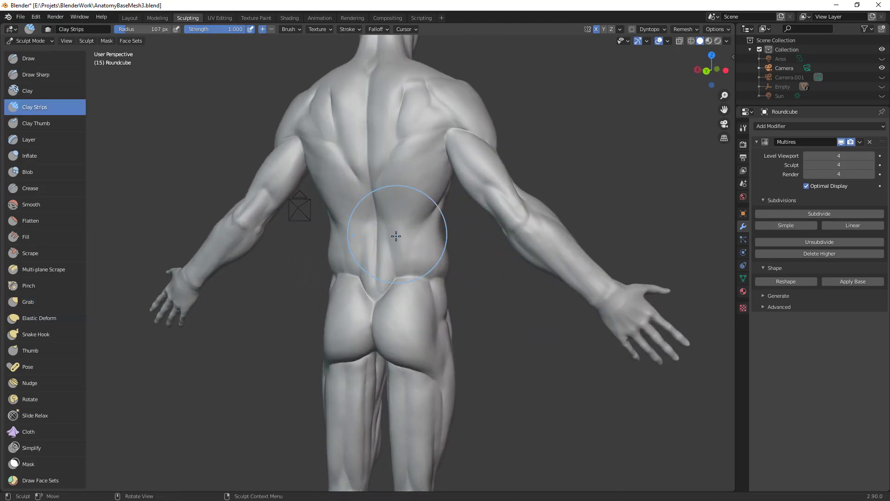
key(f)
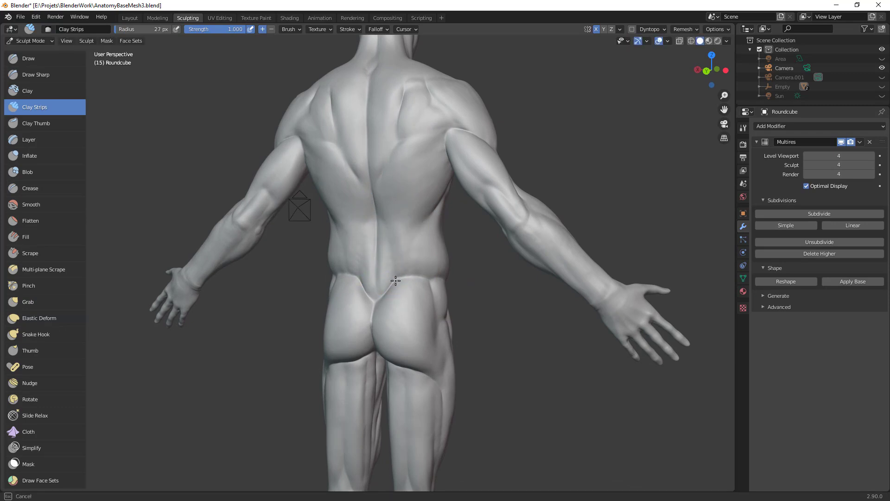
drag(423, 274, 433, 274)
scroll(433, 274, down, 2)
middle_drag(433, 274, 403, 266)
key(f)
click(406, 266)
drag(388, 269, 402, 275)
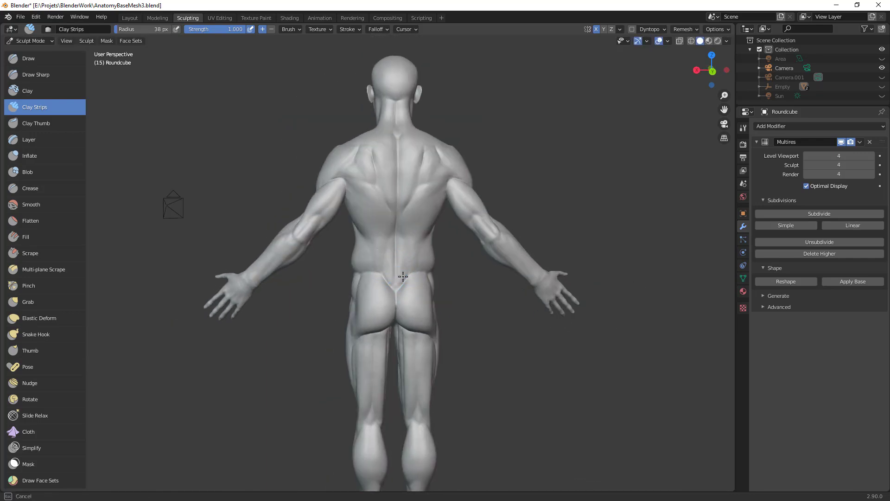
Step: Switch to the Grab brush and examine the back, buttocks and legs of the full figure from several angles
key(g)
scroll(417, 336, down, 2)
middle_drag(415, 334, 412, 278)
scroll(411, 257, up, 4)
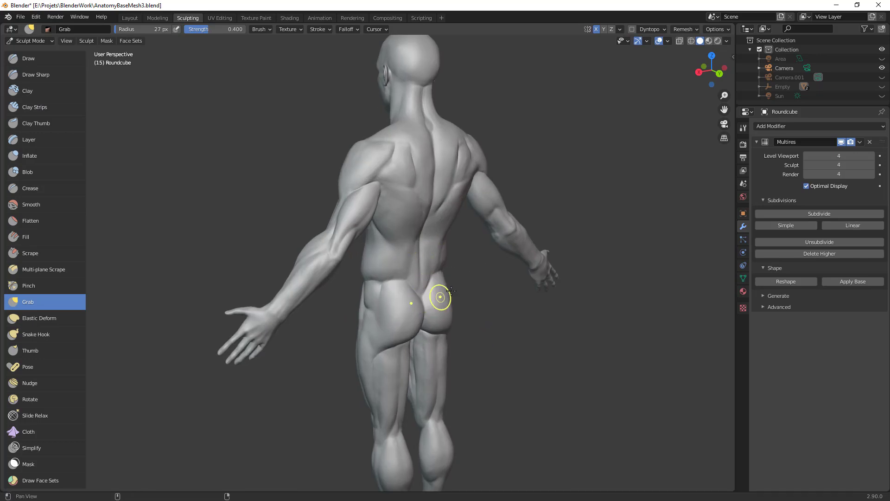
scroll(463, 353, down, 4)
scroll(417, 245, up, 2)
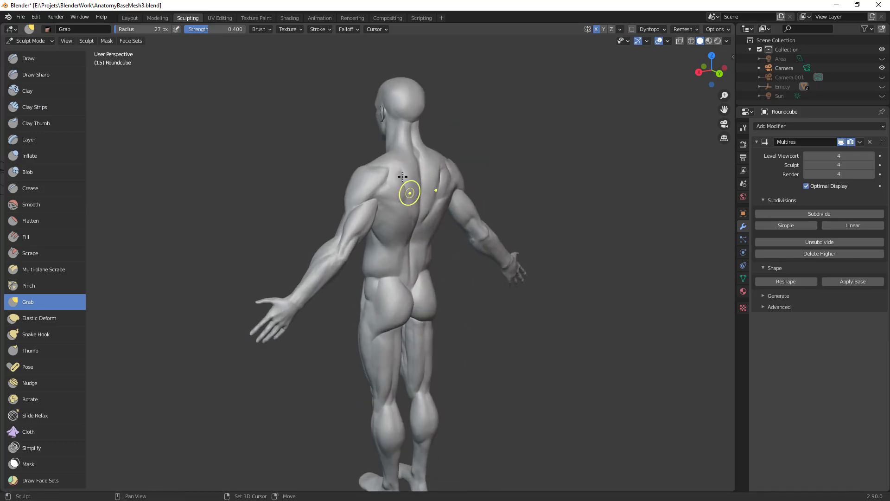
mouse_move(374, 268)
middle_down()
mouse_move(515, 267)
mouse_move(516, 235)
middle_up()
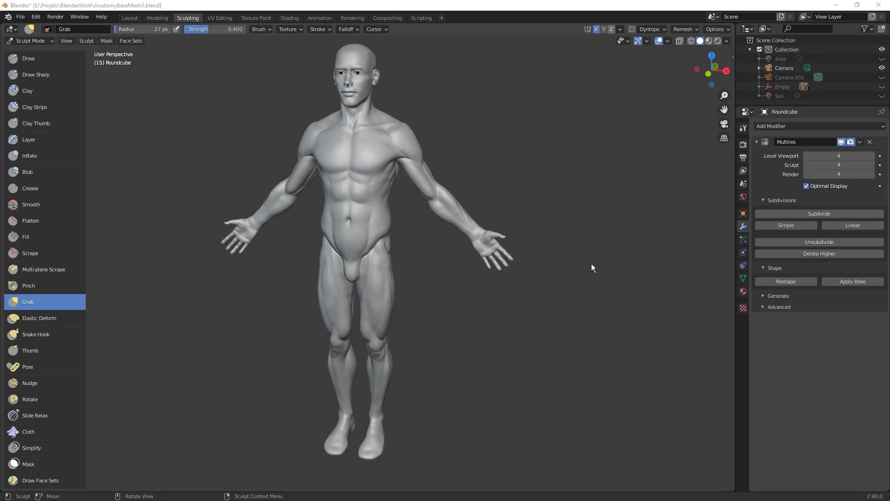
Step: Check the front of the figure and save the AnatomyBaseMesh3.blend file
middle_drag(532, 190, 598, 200)
shift+middle_drag(498, 222, 537, 342)
ctrl+middle_drag(537, 343, 542, 273)
scroll(542, 273, up, 3)
key(ctrl+s)
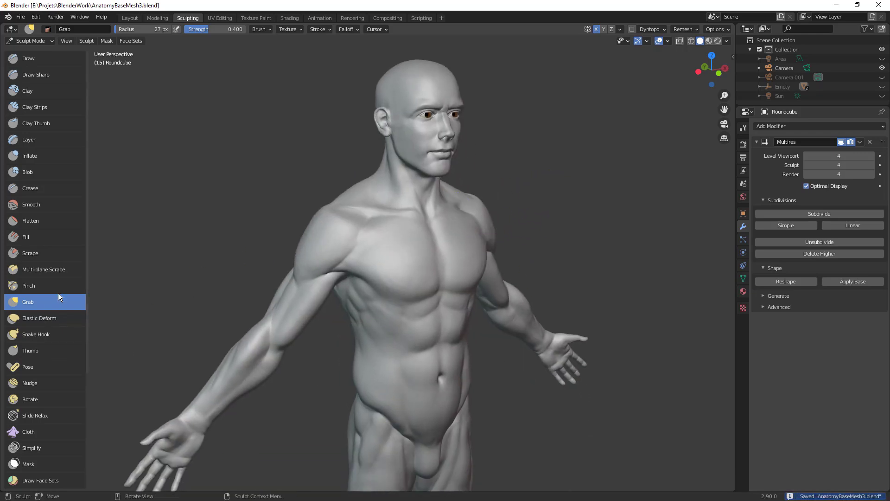
Step: Switch to the Clay Strips brush at a 27 px radius and inspect the chest and abdomen
click(52, 107)
scroll(433, 272, up, 4)
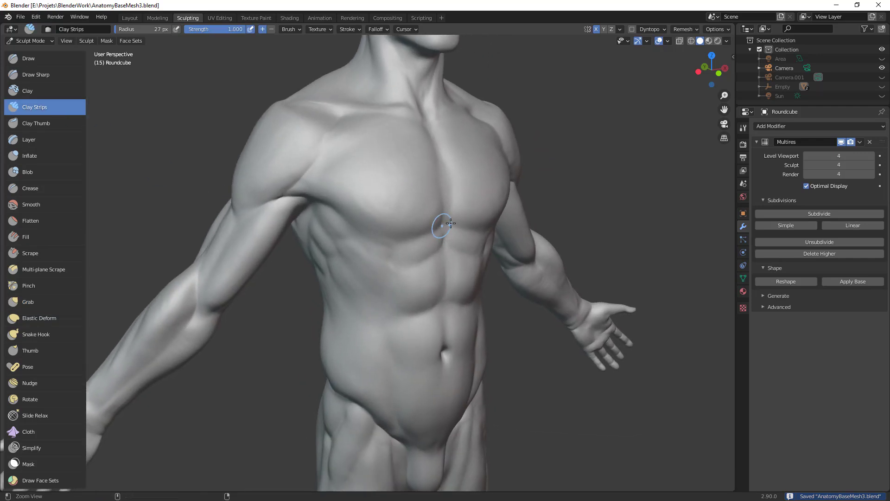
scroll(448, 224, down, 5)
scroll(493, 190, up, 1)
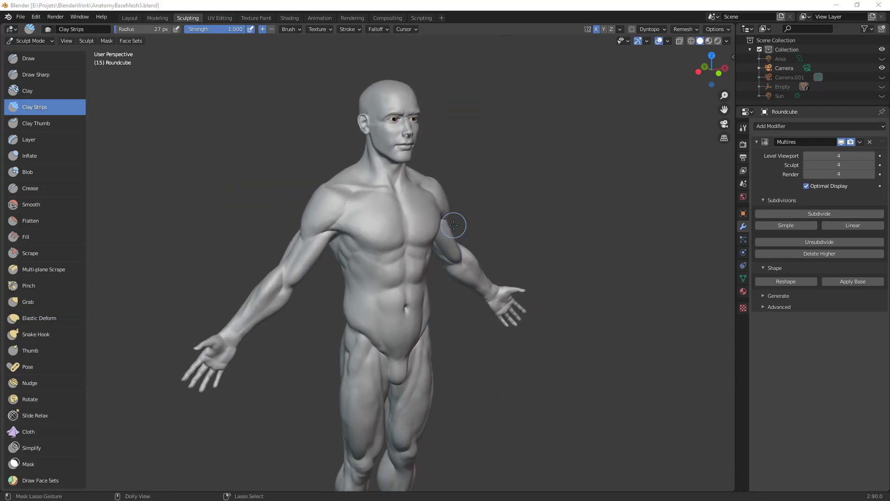
Step: Save the file as AnatomyBaseMesh4.blend
key(Return)
Step: Build up the ribs and upper abdominal muscles below the chest with the Clay Strips brush at a 29 px radius
ctrl+middle_drag(532, 207, 407, 190)
key(f)
click(384, 221)
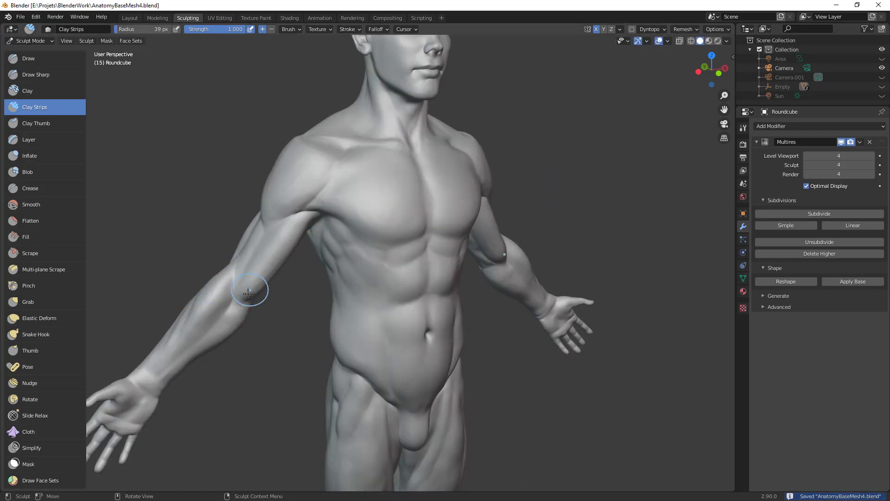
key(f)
click(363, 226)
drag(347, 228, 396, 247)
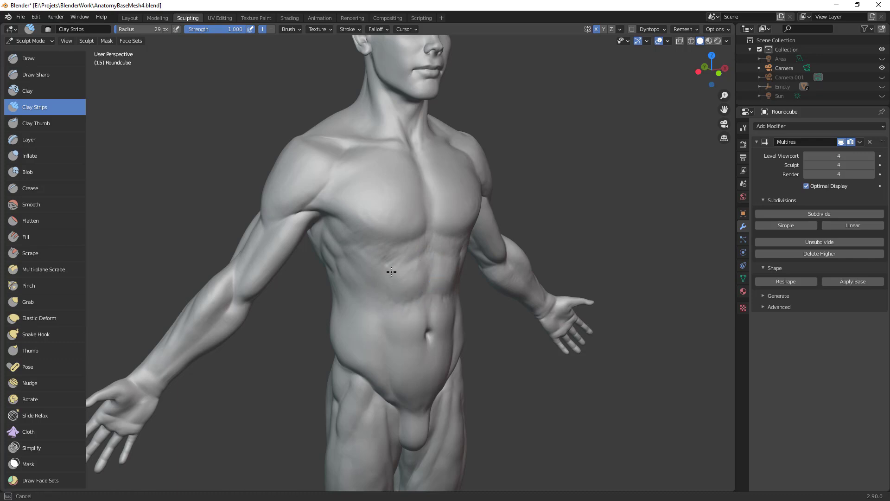
middle_drag(402, 245, 367, 228)
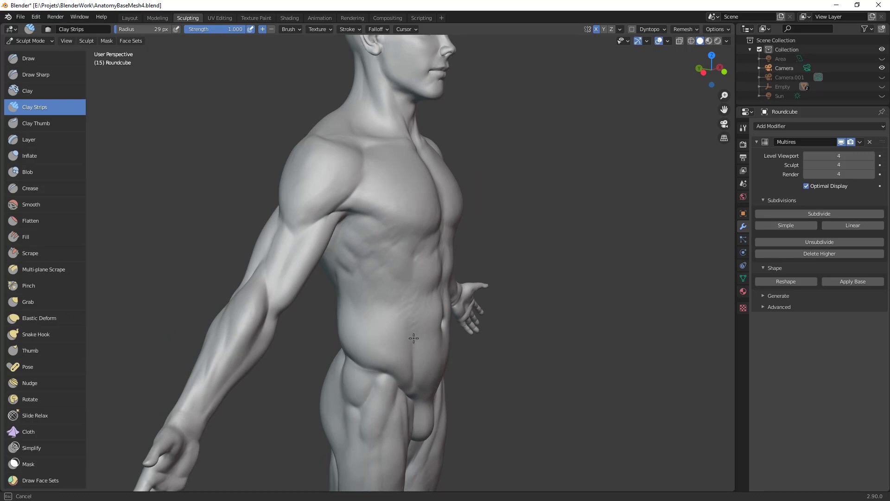
middle_drag(409, 327, 381, 299)
Step: Smooth the area around the navel, then build up the abdomen beside it with the brush radius reduced to 26 px
alt+drag(475, 293, 452, 296)
alt+shift+drag(395, 248, 389, 135)
mouse_move(468, 276)
alt+mouse_down()
mouse_move(438, 261)
mouse_move(398, 302)
mouse_move(423, 264)
mouse_move(442, 259)
mouse_move(420, 263)
alt+mouse_up()
middle_drag(420, 263, 408, 294)
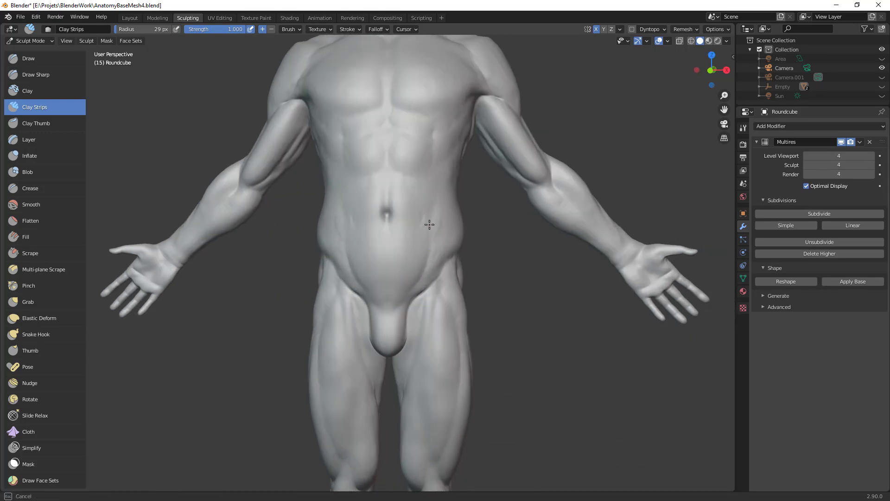
shift+drag(381, 201, 385, 204)
middle_drag(412, 226, 442, 254)
key(bracketleft)
drag(410, 226, 417, 210)
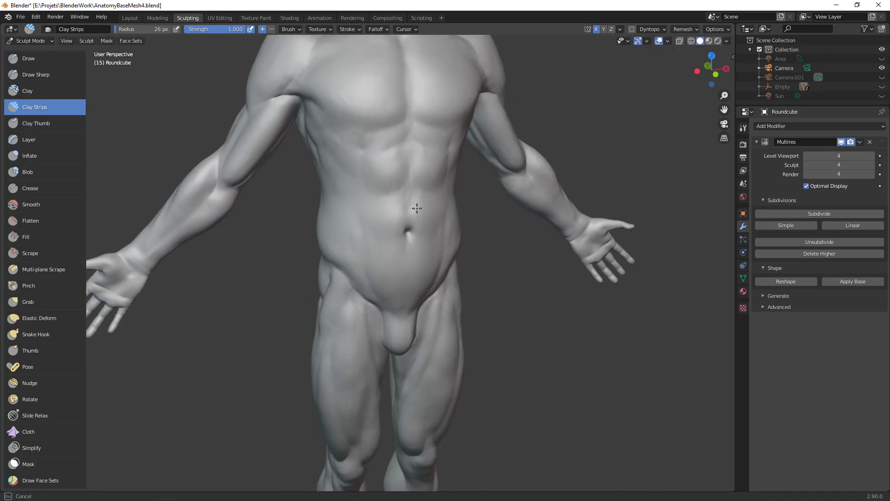
Step: Add Clay Strips strokes around the armpit, the upper chest and the shoulder to refine how the muscles join
ctrl+middle_drag(430, 229, 427, 306)
middle_drag(380, 316, 441, 322)
mouse_move(417, 218)
shift+middle_down()
mouse_move(426, 312)
mouse_move(413, 241)
shift+middle_up()
mouse_move(353, 297)
middle_down()
mouse_move(373, 298)
mouse_move(343, 267)
middle_up()
drag(344, 267, 348, 259)
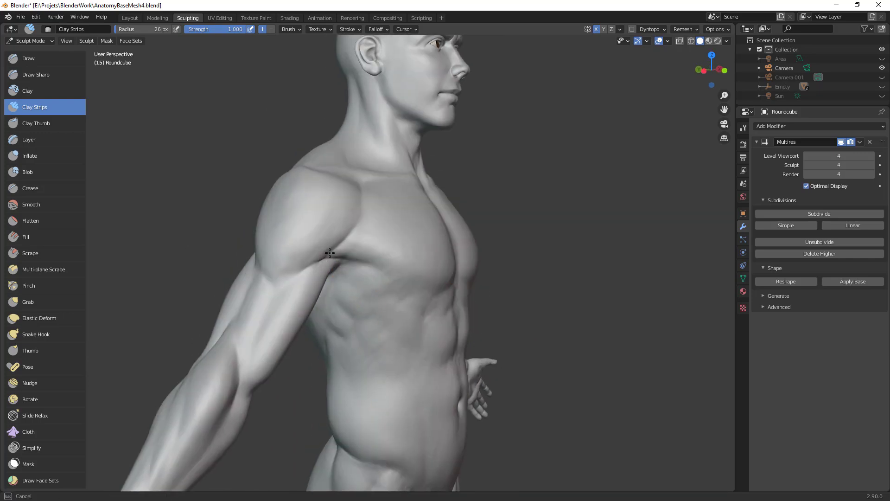
drag(359, 212, 360, 212)
mouse_move(360, 212)
middle_down()
mouse_move(440, 242)
mouse_move(411, 225)
middle_up()
drag(410, 225, 370, 172)
middle_drag(417, 226, 430, 246)
drag(440, 247, 437, 243)
Step: Reduce the brush radius to 14 px and refine the upper chest just below the collarbone
key(f)
click(427, 234)
middle_drag(431, 234, 433, 248)
drag(427, 252, 423, 253)
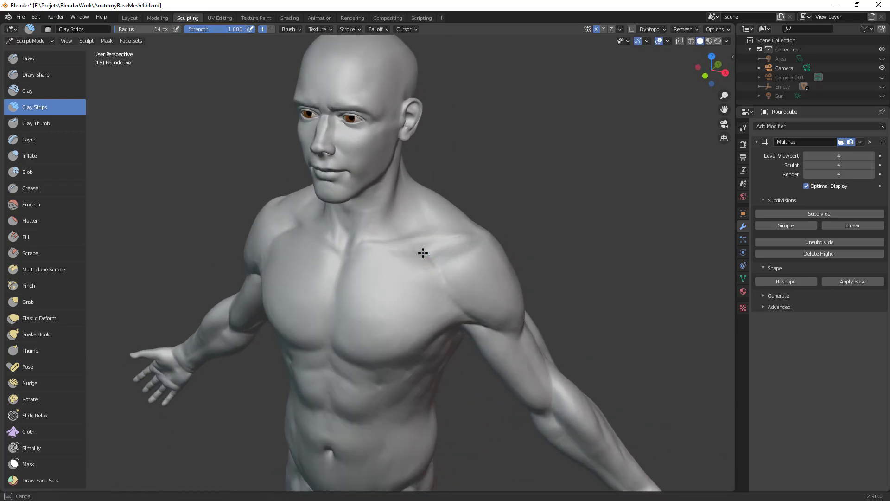
Step: Set the brush radius to 28 px and build up the shoulder and outer upper arm muscles
alt+shift+drag(496, 290, 482, 236)
key(f)
click(429, 183)
drag(450, 200, 466, 206)
middle_drag(473, 219, 507, 266)
mouse_move(479, 302)
mouse_down()
mouse_move(477, 294)
mouse_move(485, 300)
mouse_up()
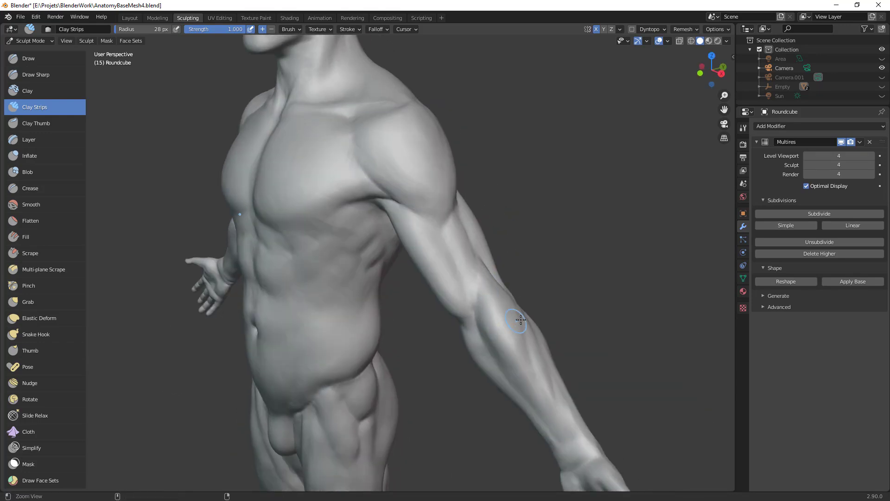
middle_drag(541, 301, 494, 294)
drag(398, 279, 412, 265)
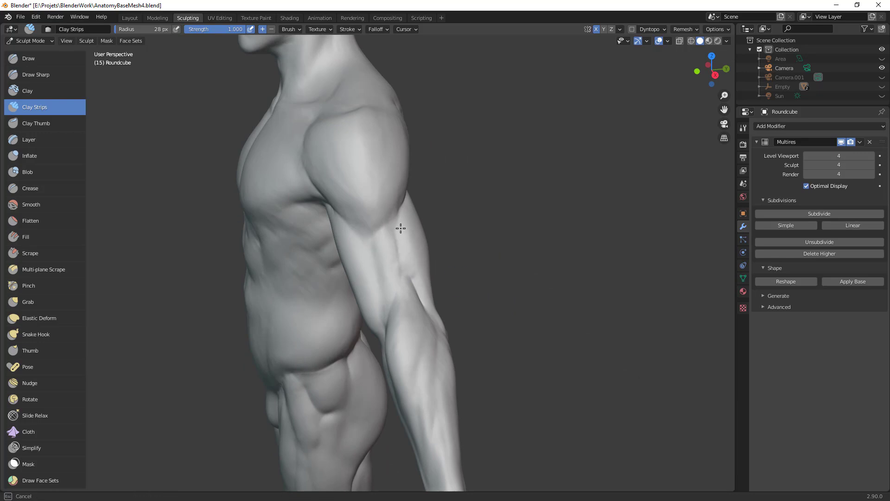
Step: Add clay strokes over the lower abdomen and the waist above the hip
middle_drag(418, 278, 383, 123)
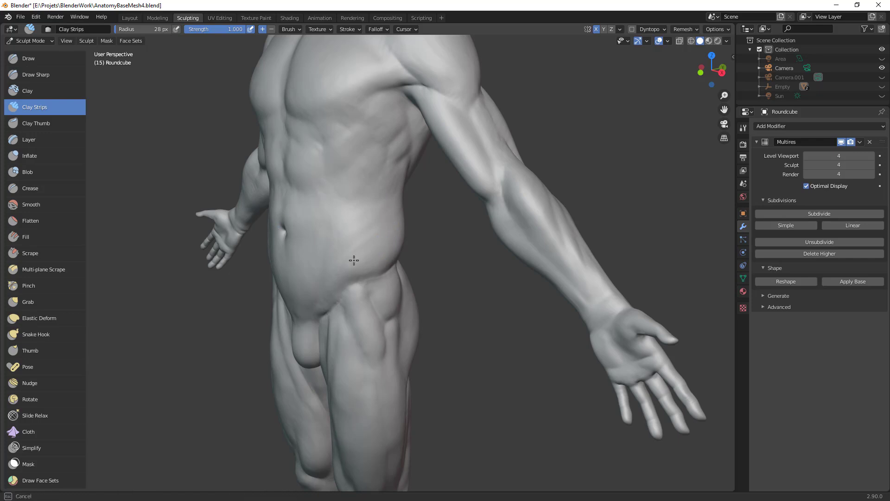
drag(367, 222, 401, 232)
ctrl+middle_drag(404, 232, 364, 306)
middle_drag(364, 306, 429, 310)
drag(388, 255, 363, 284)
drag(325, 227, 315, 217)
Step: Build up the front thigh muscles from the hip down to just above the knee
shift+middle_drag(367, 263, 426, 255)
ctrl+middle_drag(342, 394, 393, 232)
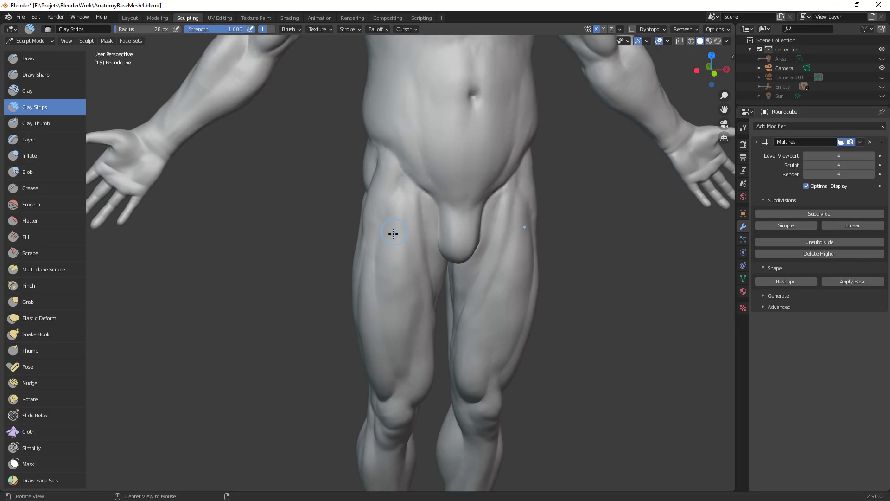
mouse_move(390, 247)
mouse_down()
mouse_move(371, 227)
mouse_move(369, 255)
mouse_move(381, 276)
mouse_up()
drag(385, 322, 398, 380)
middle_drag(434, 376, 496, 347)
mouse_move(385, 310)
mouse_down()
mouse_move(407, 312)
mouse_move(421, 381)
mouse_up()
middle_drag(528, 324, 469, 315)
drag(461, 316, 466, 298)
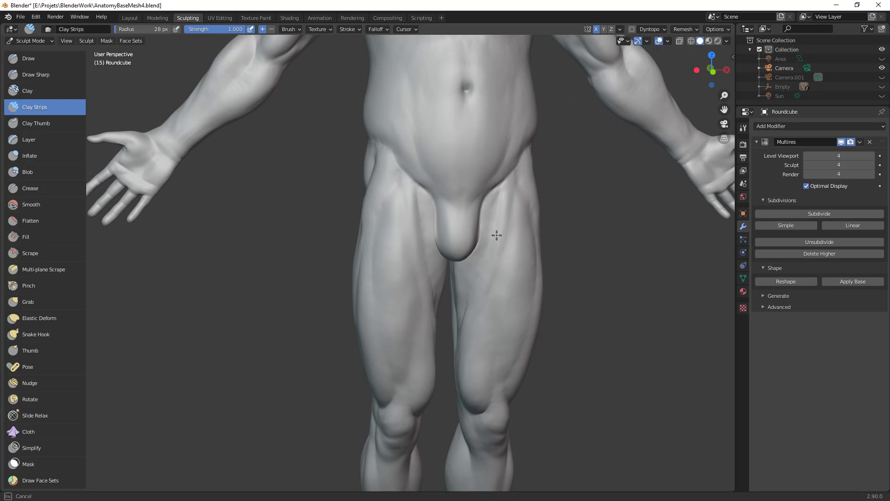
Step: Add strokes to the upper inner thigh and fill out the front of the thigh with the brush radius at 39 px
mouse_move(497, 192)
mouse_down()
mouse_move(512, 223)
mouse_move(498, 223)
mouse_up()
key(f)
click(518, 222)
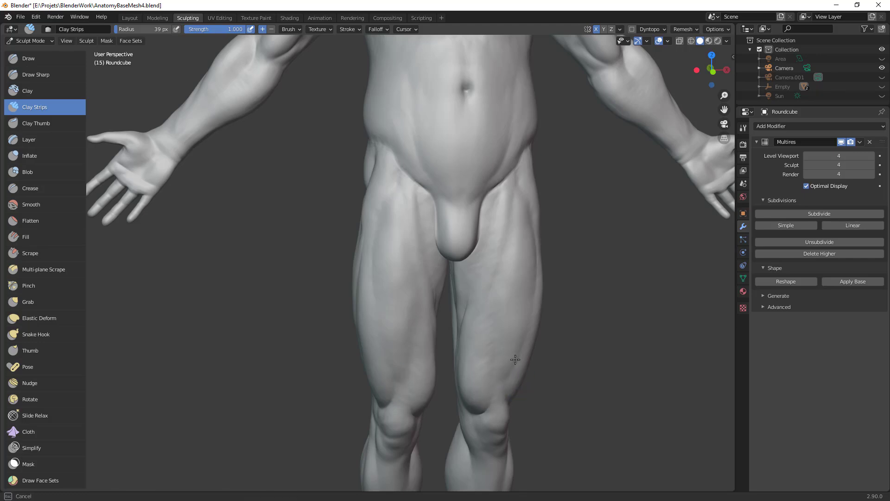
scroll(550, 305, down, 3)
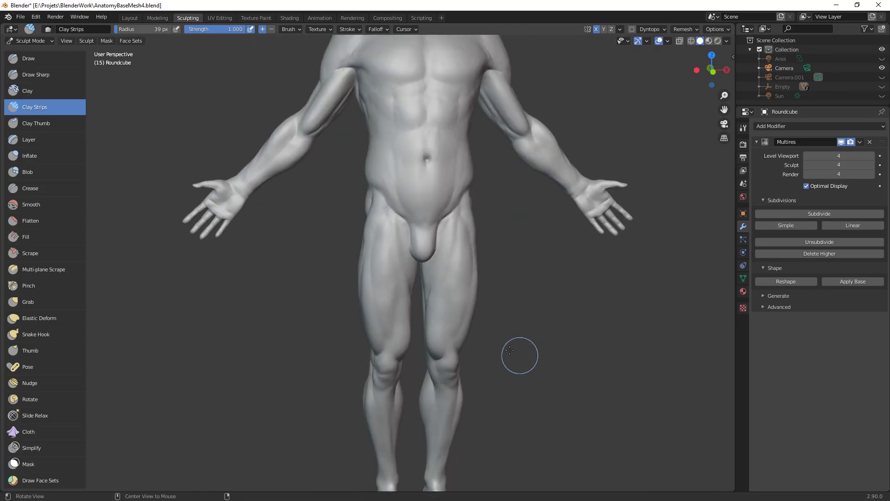
Step: Set the brush radius to 35 px and reinforce the front of the hip and the thigh below it
middle_drag(513, 366, 469, 347)
scroll(469, 347, up, 1)
key(f)
click(448, 234)
drag(469, 231, 465, 185)
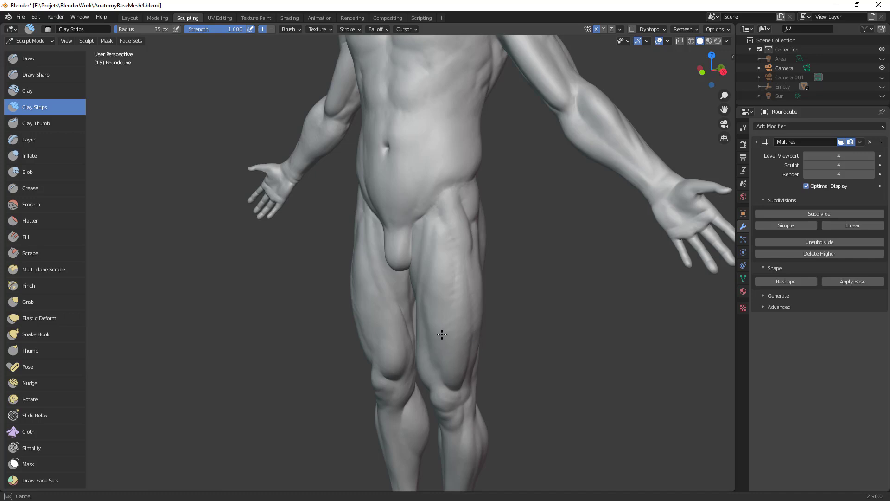
Step: Build up the back and outer side of the thigh below the buttock, reducing the brush radius to 26 px
ctrl+middle_drag(429, 248, 467, 350)
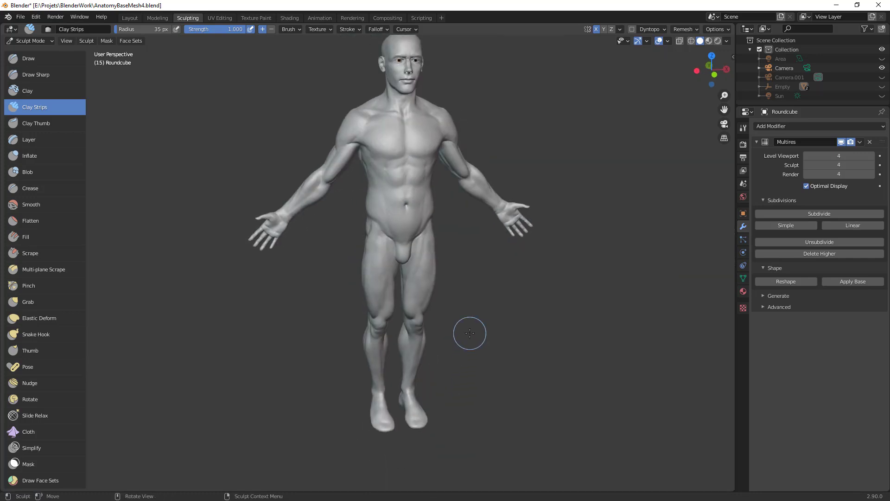
alt+drag(495, 308, 539, 320)
alt+shift+drag(539, 320, 530, 232)
alt+drag(530, 232, 515, 275)
middle_drag(515, 275, 549, 286)
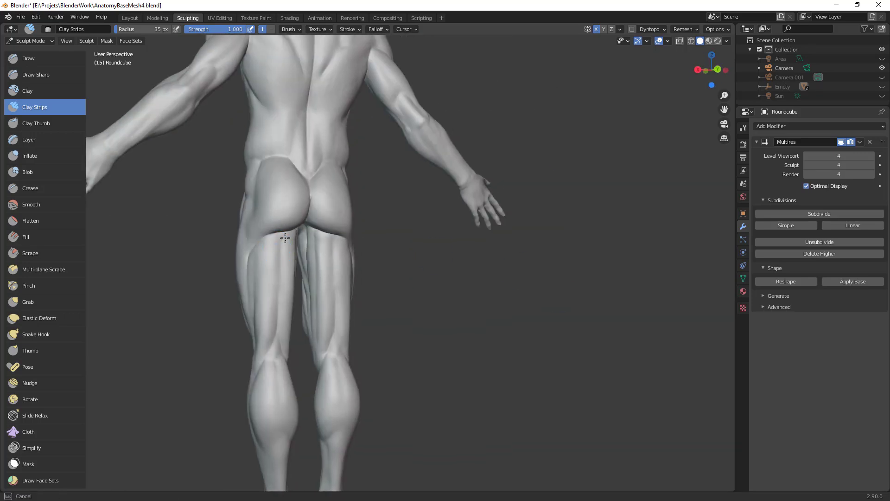
mouse_move(341, 268)
middle_down()
mouse_move(531, 253)
mouse_move(410, 198)
middle_up()
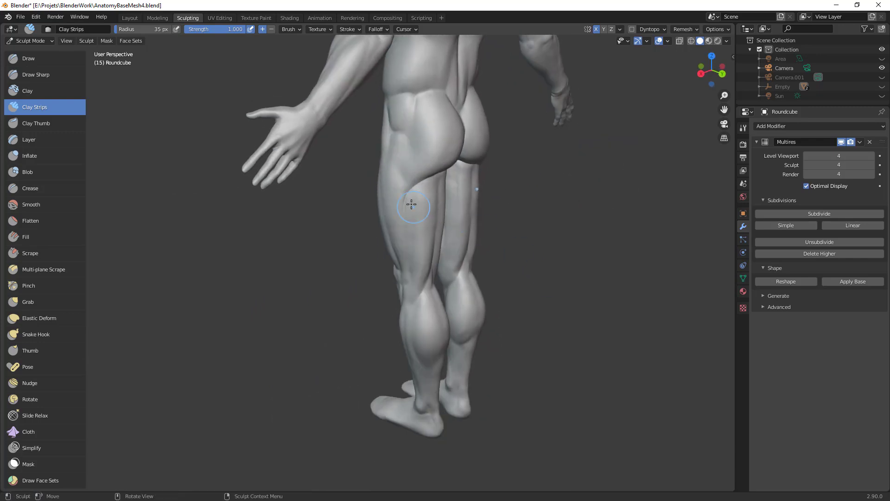
click(401, 215)
drag(403, 243, 412, 266)
middle_drag(453, 199, 469, 199)
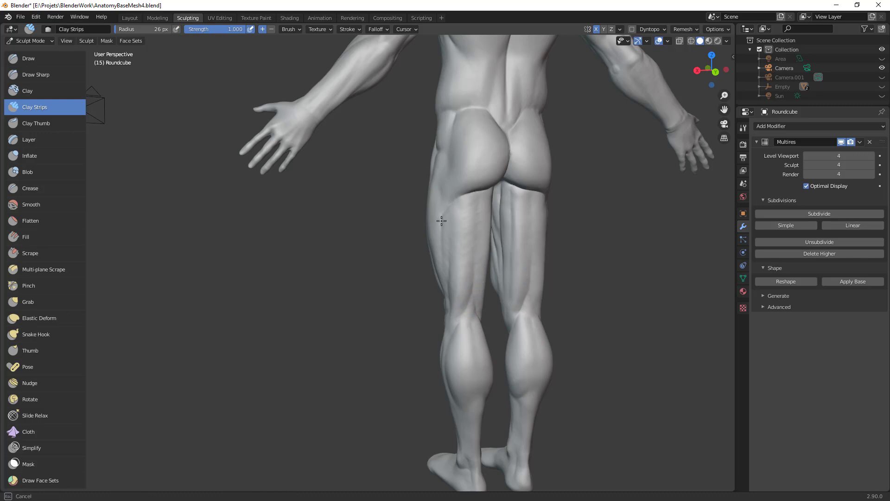
Step: Refine the side of the buttock, the hip and the top of the thigh with clay strokes
middle_drag(482, 308, 458, 235)
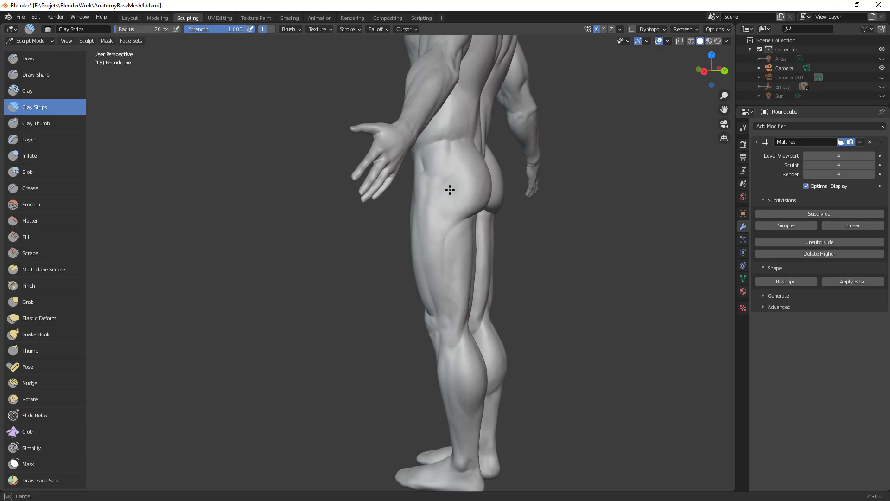
mouse_move(451, 177)
middle_down()
mouse_move(455, 189)
mouse_move(304, 180)
mouse_move(545, 280)
mouse_move(493, 198)
middle_up()
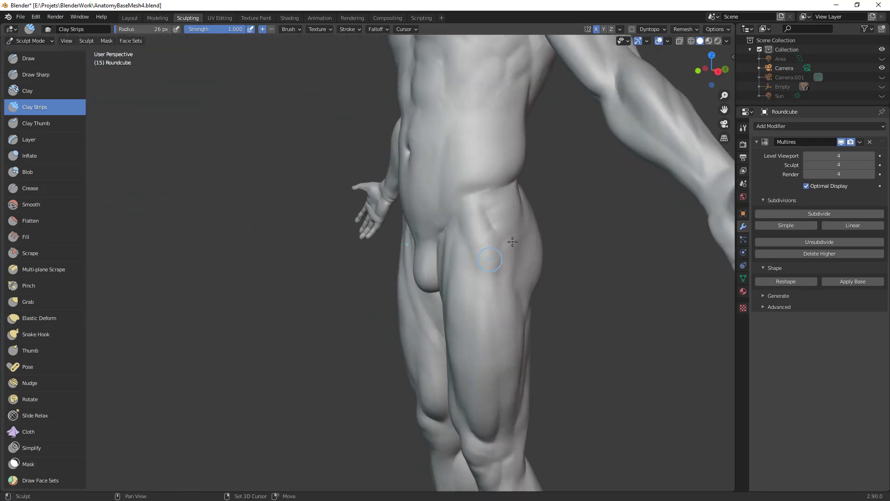
drag(446, 236, 453, 248)
Step: Add clay strokes along the knees and shins on the front of the lower legs
ctrl+middle_drag(455, 261, 499, 259)
shift+middle_drag(499, 260, 483, 255)
middle_drag(464, 309, 491, 280)
mouse_move(491, 280)
shift+middle_down()
mouse_move(440, 300)
mouse_move(444, 289)
shift+middle_up()
drag(423, 283, 418, 282)
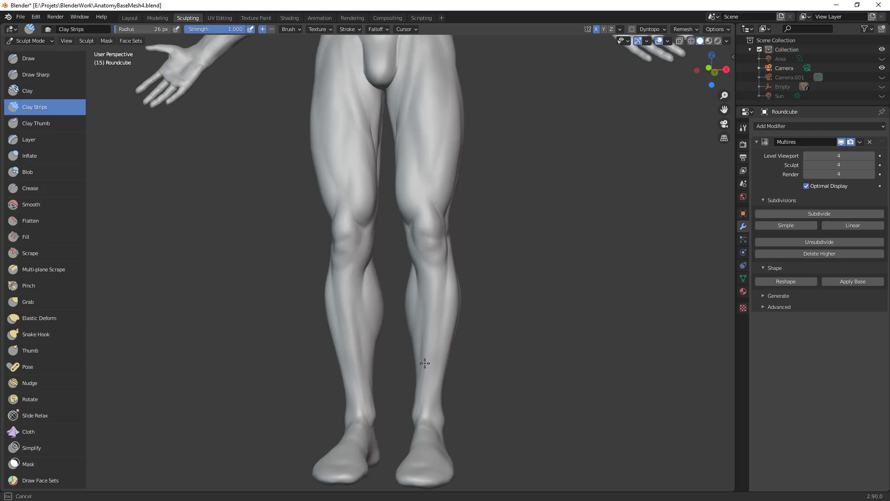
Step: Build up the outer side of the knee, the calf muscles and the lower calf above the ankle
middle_drag(499, 368, 562, 144)
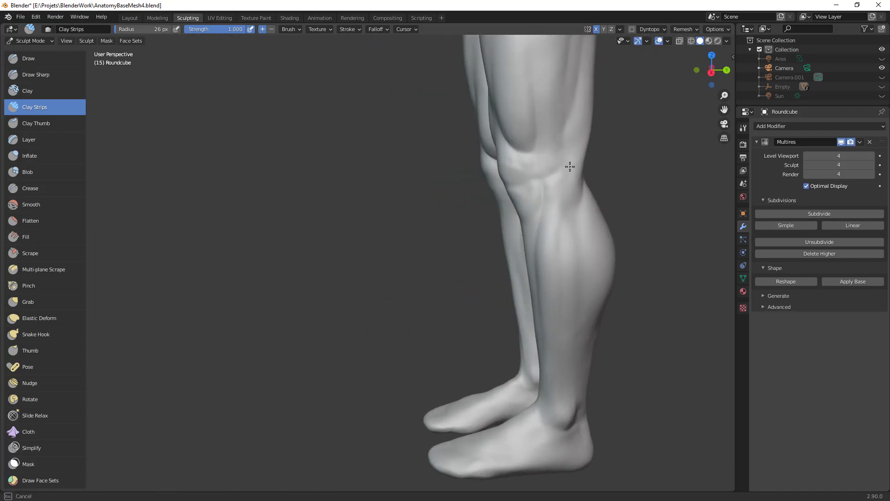
middle_drag(569, 188, 469, 232)
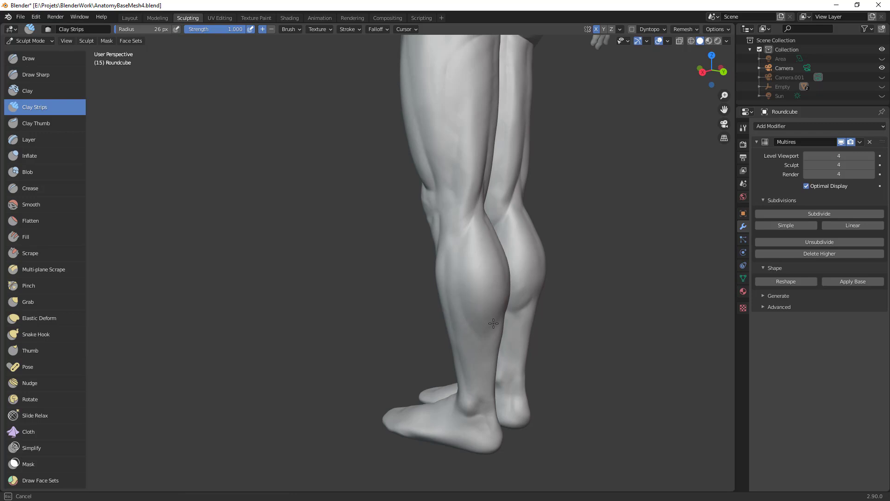
middle_drag(472, 375, 453, 354)
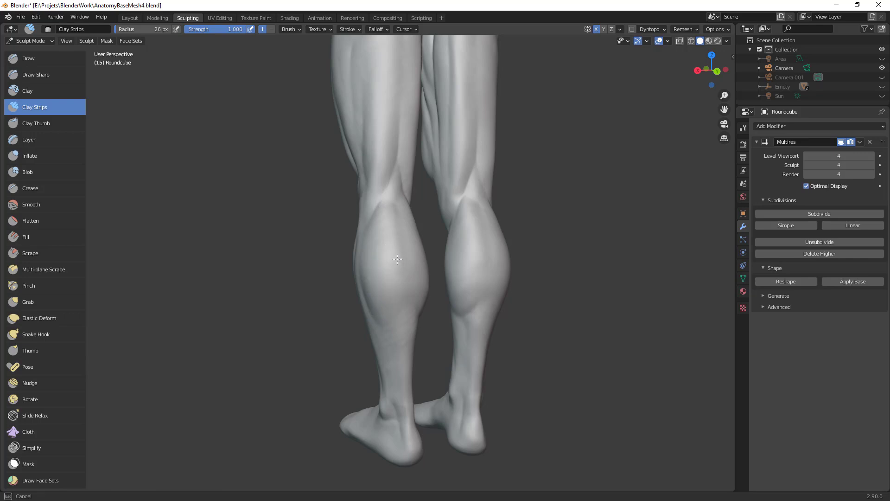
middle_drag(441, 276, 299, 334)
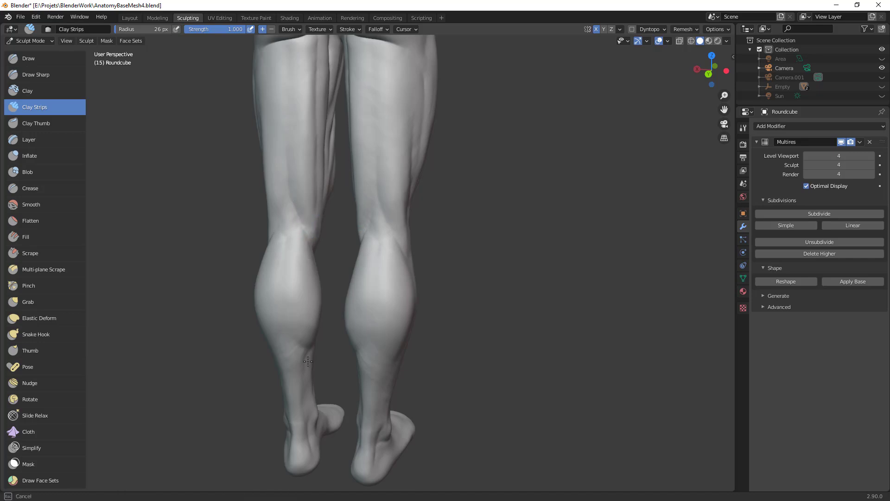
Step: Fill out the back of the thighs below the buttocks and the upper outer thigh near the hip
scroll(407, 364, down, 5)
scroll(397, 157, up, 5)
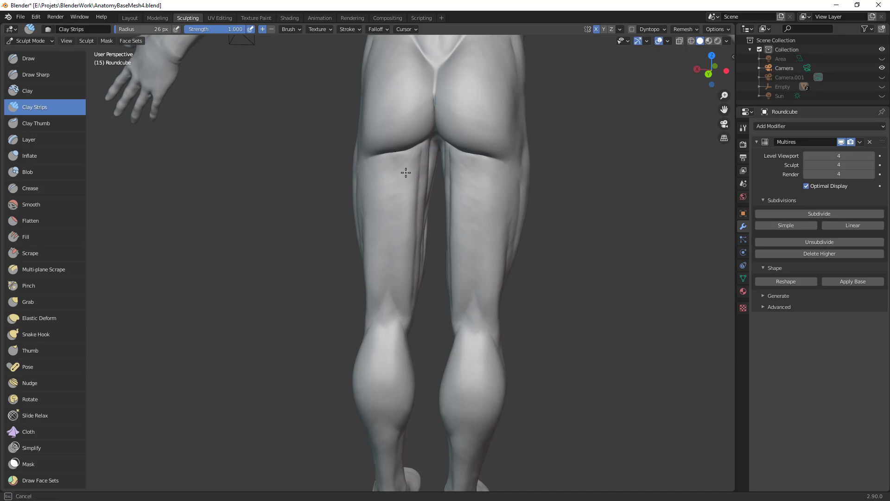
middle_drag(479, 193, 408, 294)
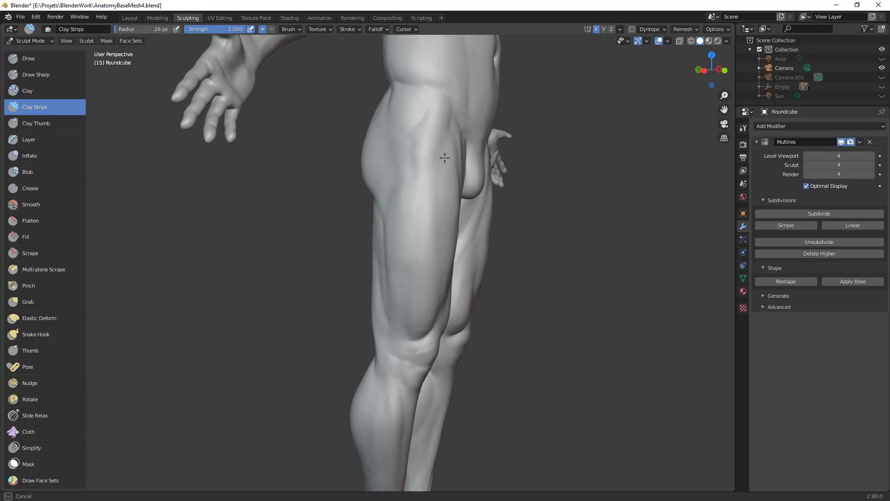
Step: Build up the muscle on the back of the upper arm below the shoulder
ctrl+alt+drag(489, 242, 463, 343)
alt+drag(463, 342, 399, 336)
ctrl+alt+drag(467, 336, 466, 310)
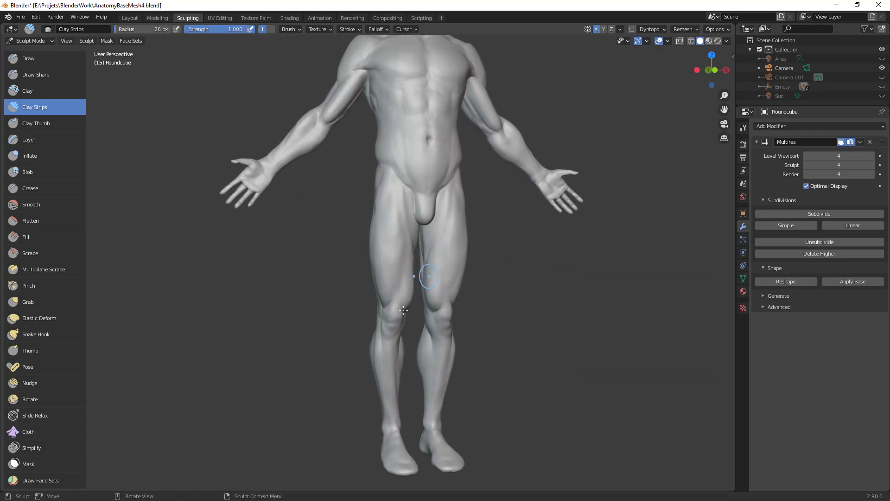
alt+drag(479, 235, 492, 271)
alt+shift+drag(491, 271, 553, 218)
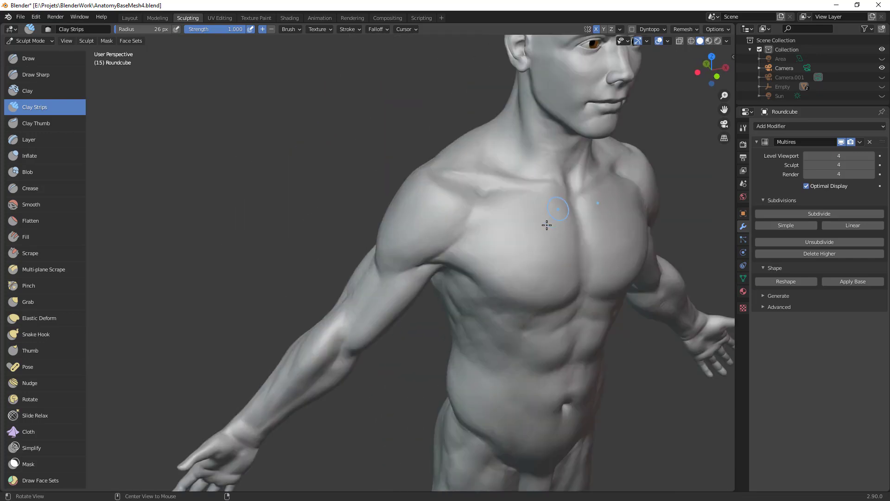
scroll(306, 400, down, 3)
middle_drag(304, 404, 437, 236)
scroll(541, 230, up, 2)
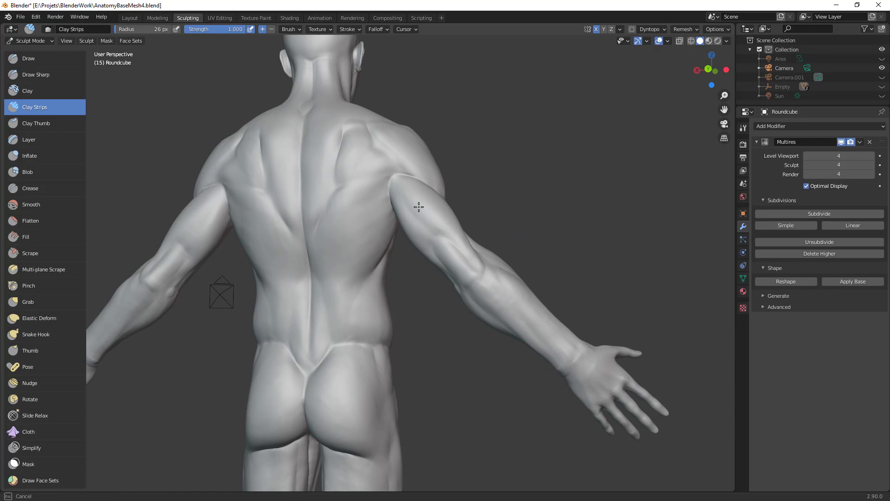
Step: Add clay strokes over the shoulder blade area and the rear of the shoulder
middle_drag(388, 189, 426, 217)
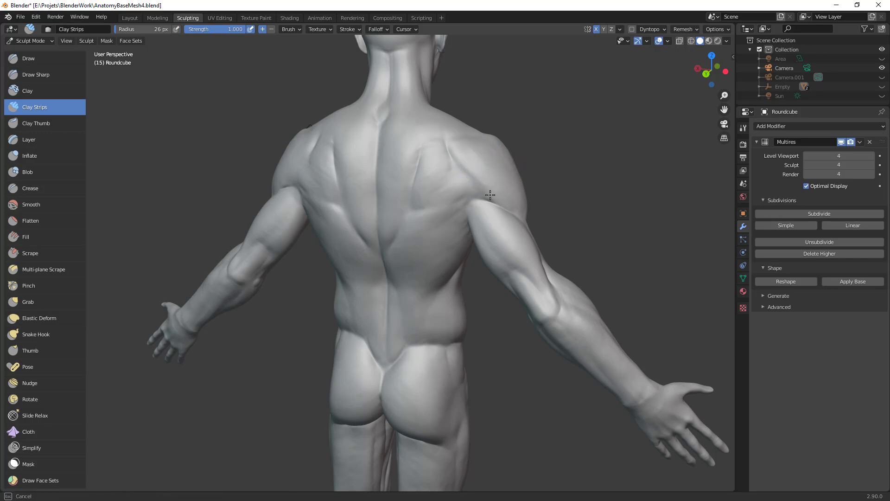
drag(518, 219, 522, 217)
drag(521, 216, 503, 162)
Step: Set the brush radius to 31 px and refine the muscles across the back of the body
ctrl+middle_drag(503, 163, 492, 325)
middle_drag(493, 326, 542, 329)
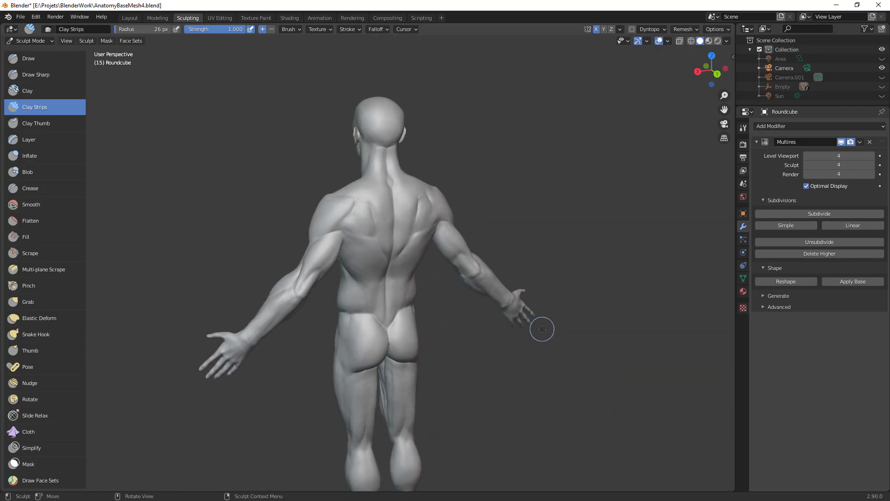
ctrl+middle_drag(398, 322, 423, 288)
key(f)
click(365, 335)
drag(364, 335, 390, 342)
ctrl+middle_drag(393, 342, 451, 370)
mouse_move(451, 370)
middle_down()
mouse_move(441, 369)
mouse_move(464, 343)
middle_up()
scroll(432, 286, up, 4)
mouse_move(426, 298)
mouse_down()
mouse_move(485, 263)
mouse_move(473, 236)
mouse_move(481, 227)
mouse_move(465, 240)
mouse_move(476, 264)
mouse_up()
drag(482, 210, 460, 275)
Step: Set the brush radius to 29 px and sculpt the muscles at the nape and back of the neck
shift+middle_drag(505, 199, 455, 318)
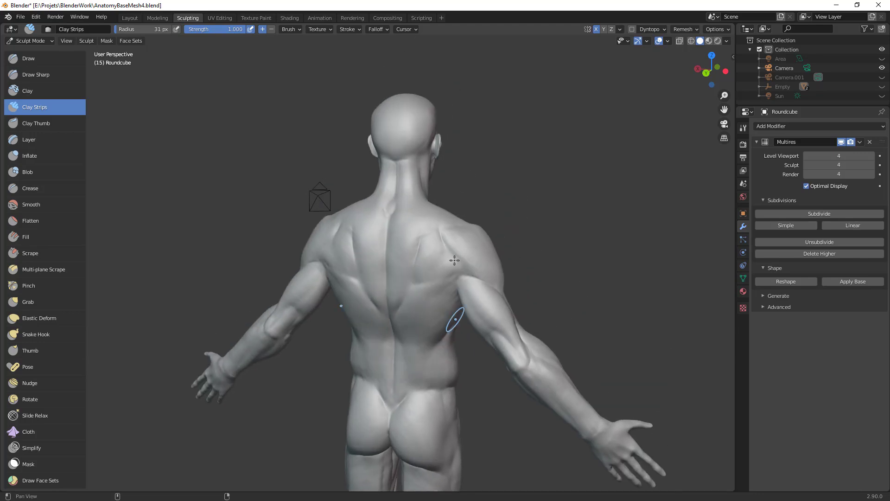
mouse_move(426, 187)
shift+middle_down()
mouse_move(413, 310)
mouse_move(410, 277)
shift+middle_up()
key(f)
click(411, 280)
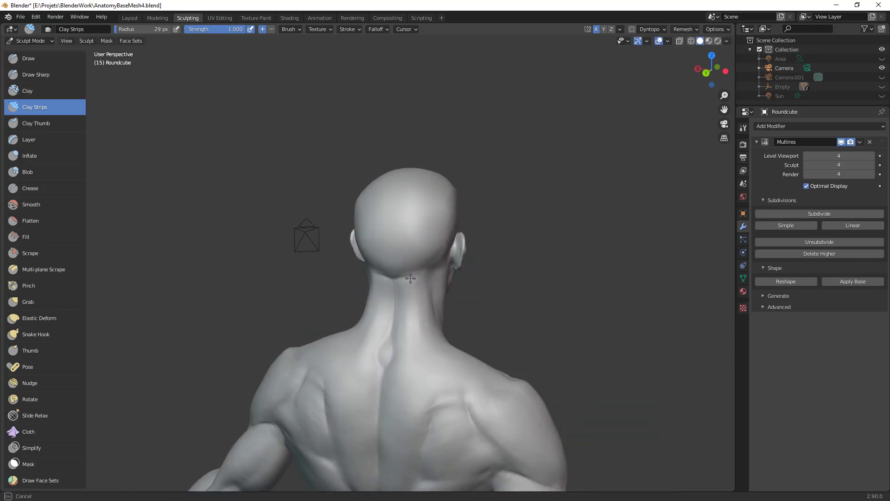
mouse_move(396, 281)
mouse_down()
mouse_move(412, 269)
mouse_move(438, 280)
mouse_move(443, 371)
mouse_up()
alt+drag(551, 404, 469, 416)
mouse_move(475, 404)
middle_down()
mouse_move(422, 274)
mouse_move(453, 259)
mouse_move(443, 269)
middle_up()
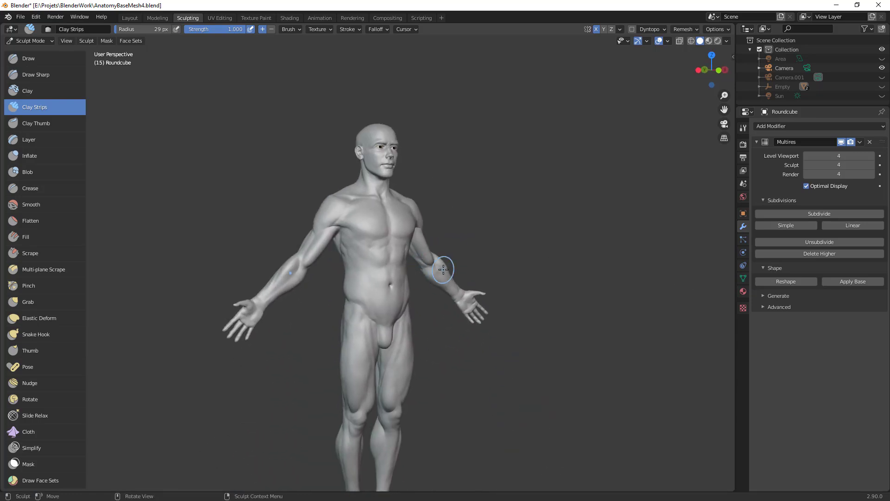
Step: Refine the ribs and side of the torso below the armpit with Clay Strips at a 34 px radius
scroll(443, 269, up, 3)
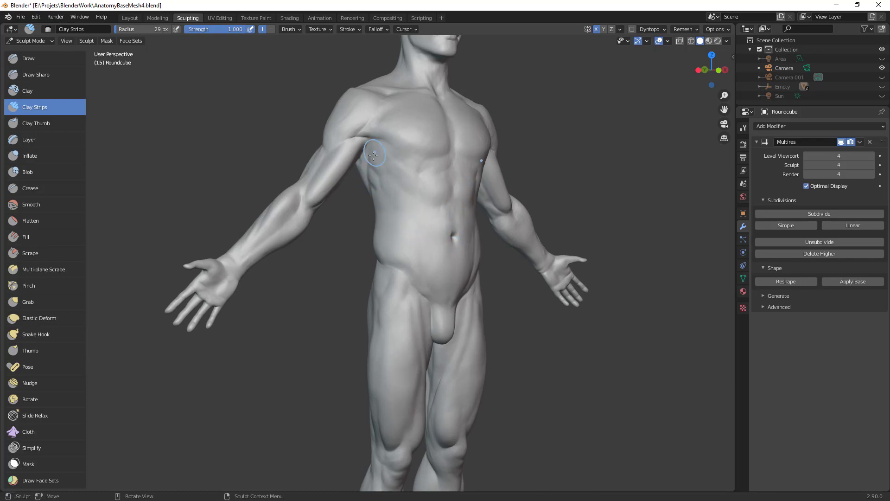
key(g)
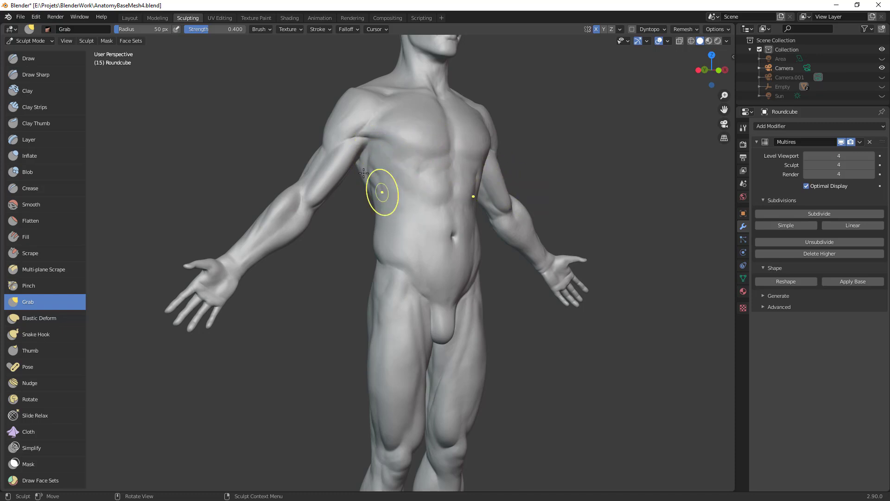
key(c)
key(f)
click(387, 195)
mouse_move(385, 196)
alt+mouse_down()
mouse_move(429, 191)
mouse_move(473, 97)
mouse_move(415, 207)
mouse_move(394, 172)
alt+mouse_up()
key(f)
click(410, 205)
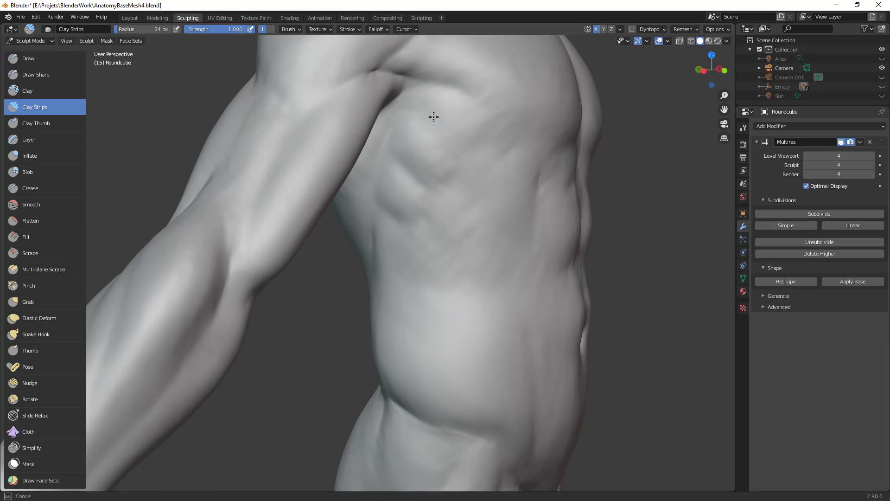
ctrl+alt+drag(477, 204, 466, 334)
alt+drag(453, 318, 394, 306)
drag(343, 230, 336, 218)
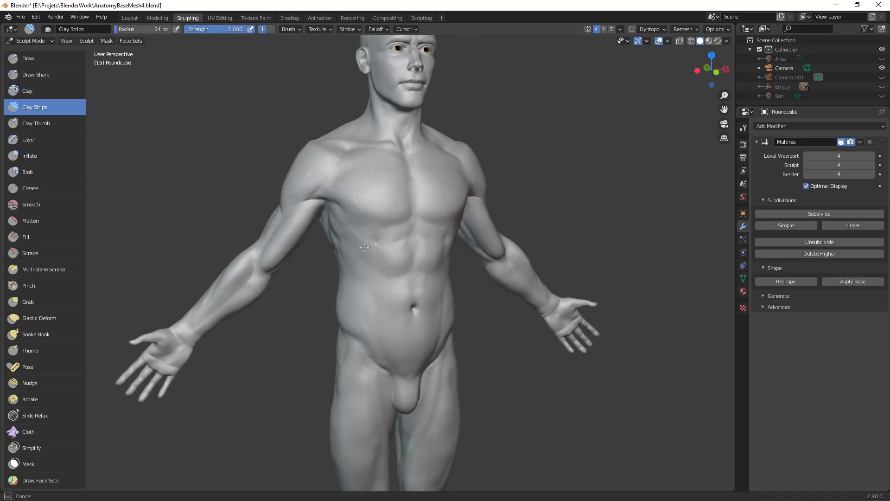
Step: Refine the front of the abdomen beside the navel with Clay Strips strokes
mouse_move(363, 319)
ctrl+middle_down()
mouse_move(433, 330)
mouse_move(403, 325)
ctrl+middle_up()
ctrl+middle_drag(417, 321, 434, 286)
drag(410, 298, 404, 305)
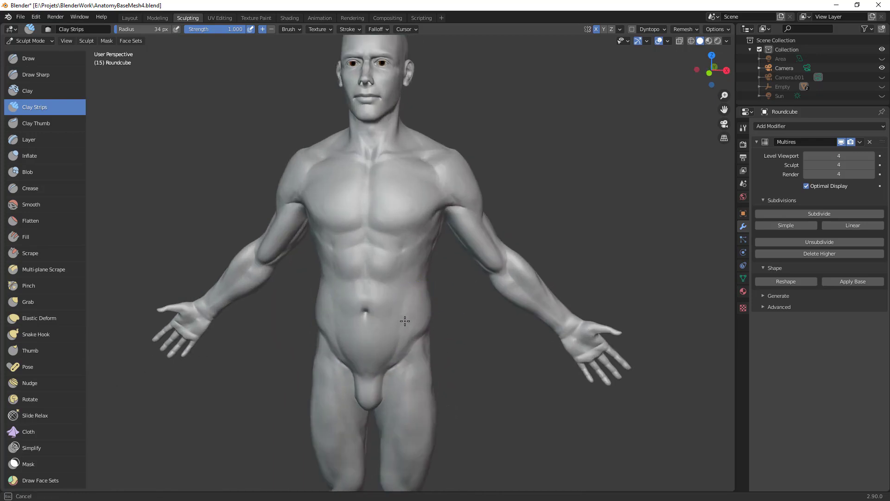
scroll(445, 320, down, 2)
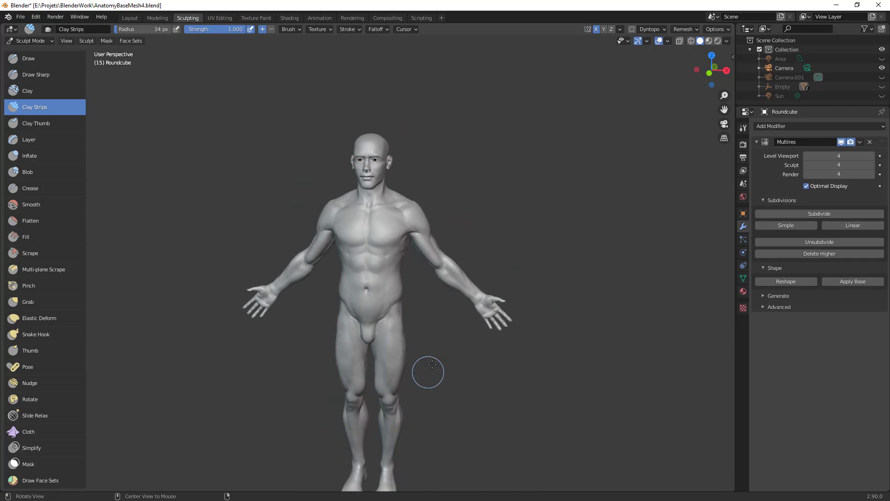
middle_drag(426, 370, 435, 335)
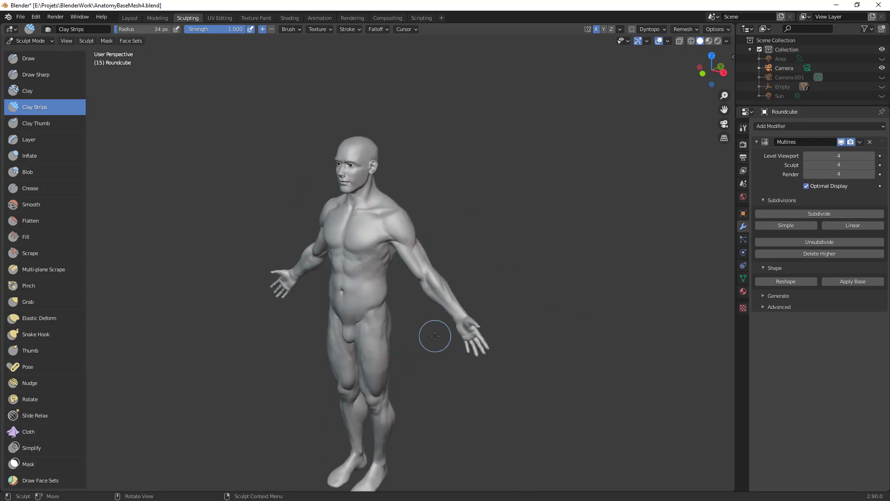
Step: Set the brush radius to 18 px and refine the arm muscles around the elbow
ctrl+middle_drag(418, 250, 430, 198)
middle_drag(568, 226, 520, 246)
shift+middle_drag(453, 336, 470, 247)
key(f)
click(458, 260)
drag(452, 281, 459, 262)
drag(459, 261, 449, 294)
middle_drag(449, 294, 520, 218)
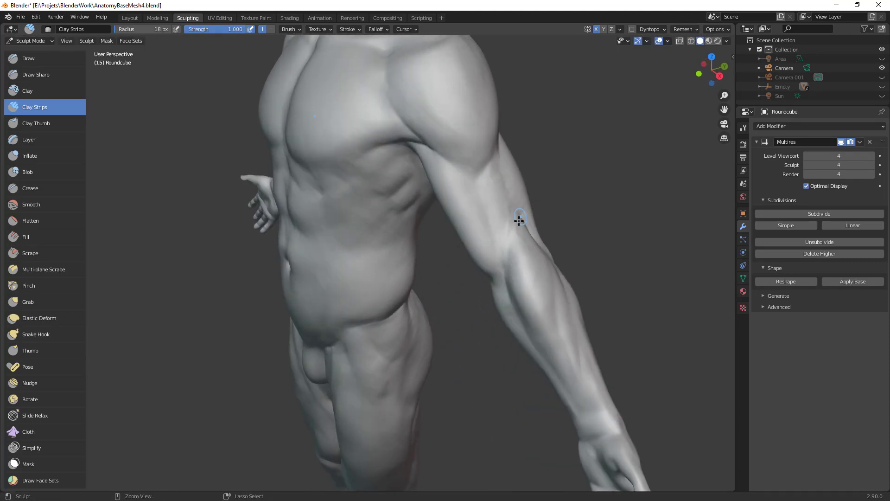
Step: Set the brush radius to 23 px and refine the inner forearm just below the elbow
key(f)
shift+middle_drag(577, 310, 505, 251)
key(f)
drag(494, 281, 501, 291)
mouse_move(524, 290)
middle_down()
mouse_move(550, 205)
mouse_move(531, 276)
mouse_move(556, 236)
middle_up()
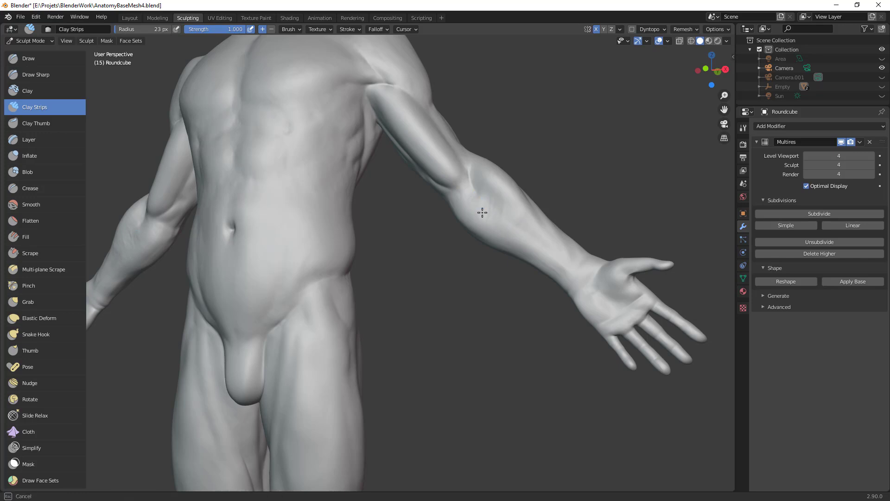
Step: Adjust the body's contours with the Grab brush, bringing its radius to 78 px
scroll(554, 224, down, 5)
mouse_move(444, 284)
middle_down()
mouse_move(462, 298)
mouse_move(552, 226)
mouse_move(508, 229)
mouse_move(446, 249)
middle_up()
key(g)
key(f)
click(519, 262)
drag(486, 264, 490, 261)
mouse_move(556, 237)
ctrl+middle_down()
mouse_move(537, 321)
mouse_move(501, 325)
mouse_move(494, 270)
ctrl+middle_up()
key(f)
click(465, 267)
drag(420, 274, 414, 297)
scroll(417, 324, down, 4)
middle_drag(433, 374, 569, 293)
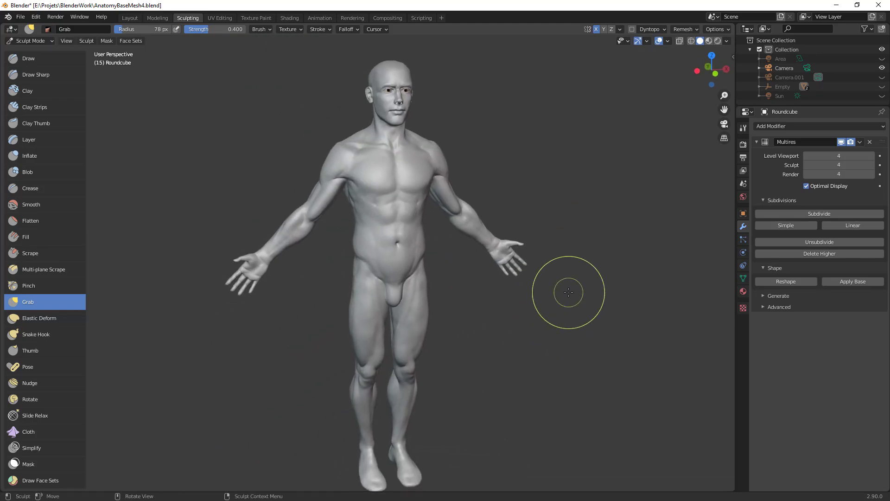
Step: Build up the deltoid over the top and outer side of the shoulder with Clay Strips at a 44 px radius
middle_drag(569, 292, 417, 239)
scroll(397, 169, up, 4)
key(f)
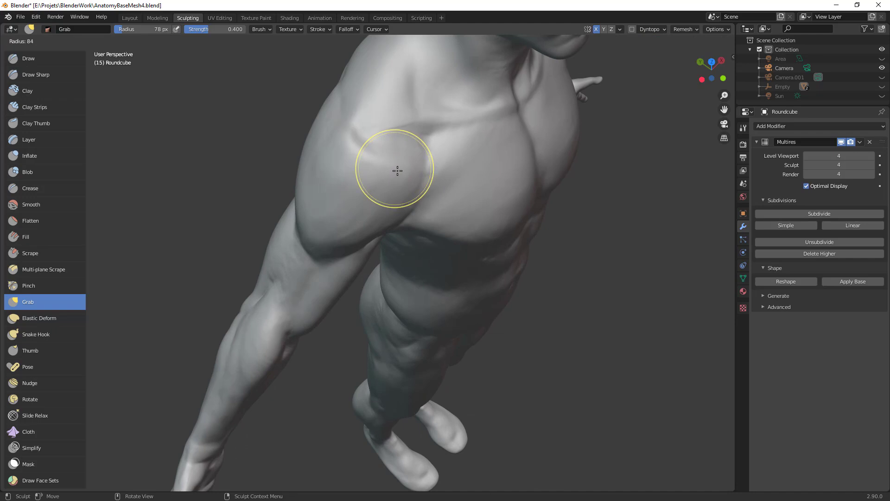
click(390, 179)
key(shift+c)
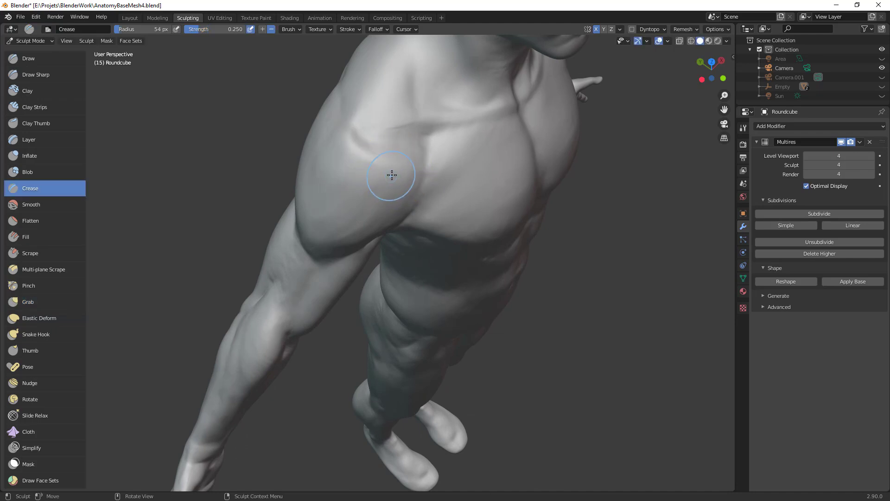
key(c)
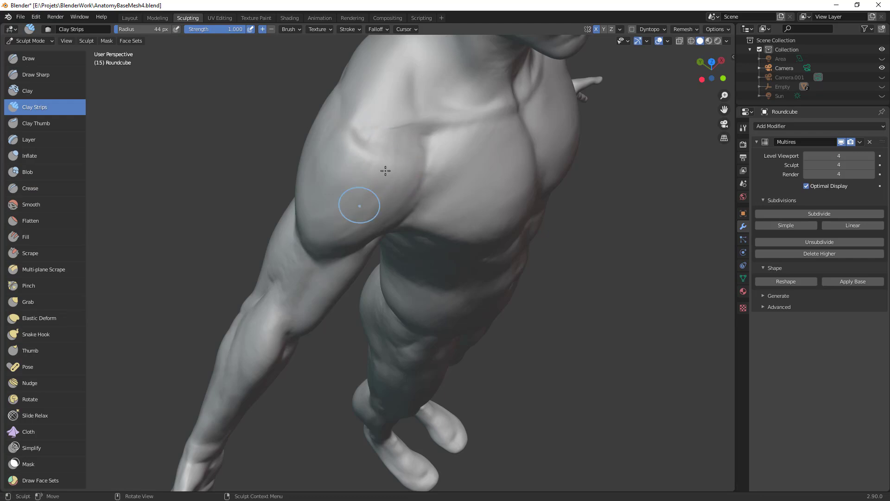
middle_drag(343, 223, 474, 136)
drag(447, 182, 438, 176)
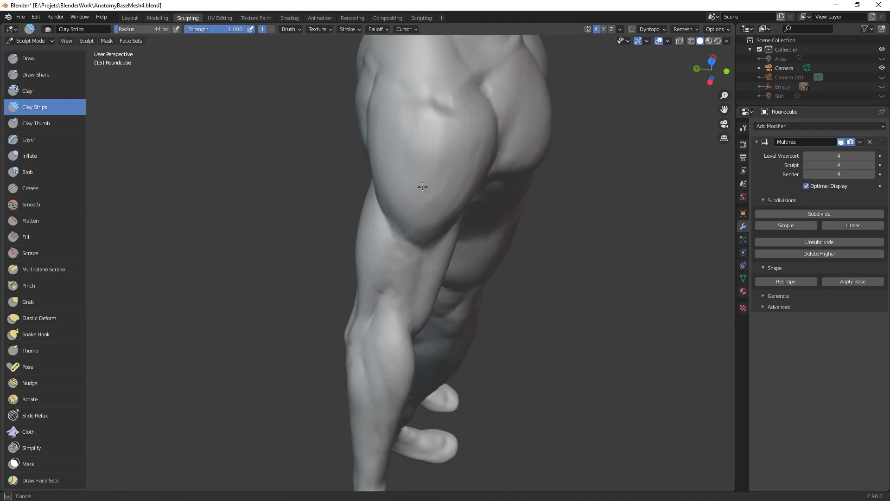
middle_drag(400, 188, 399, 188)
mouse_move(424, 148)
middle_down()
mouse_move(400, 113)
mouse_move(359, 177)
middle_up()
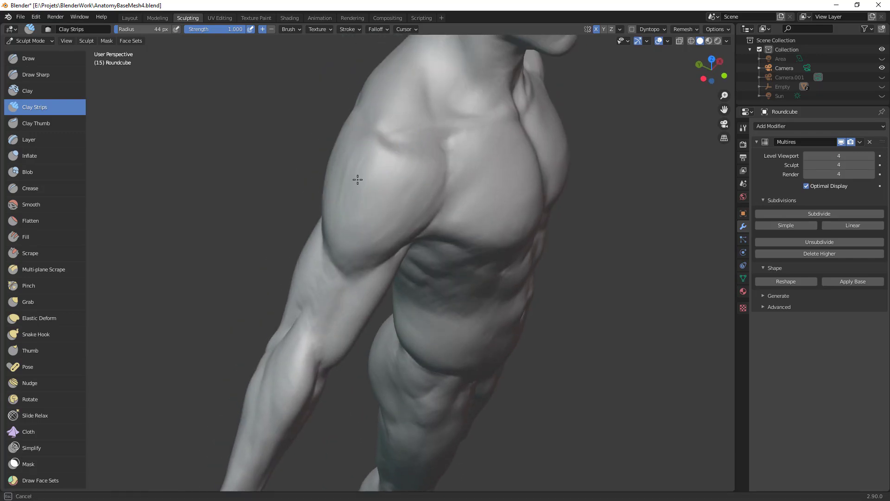
drag(344, 213, 337, 278)
Step: Set the brush radius to 31 px and refine the upper arm from below the deltoid to the elbow
key(f)
click(354, 266)
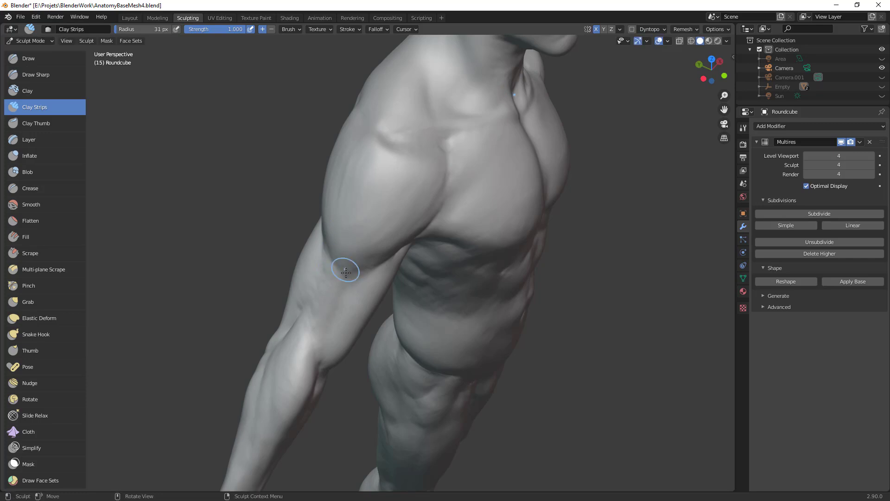
mouse_move(377, 274)
middle_down()
mouse_move(294, 159)
mouse_move(313, 170)
middle_up()
mouse_move(330, 153)
mouse_down()
mouse_move(347, 150)
mouse_move(309, 177)
mouse_up()
drag(365, 198, 285, 185)
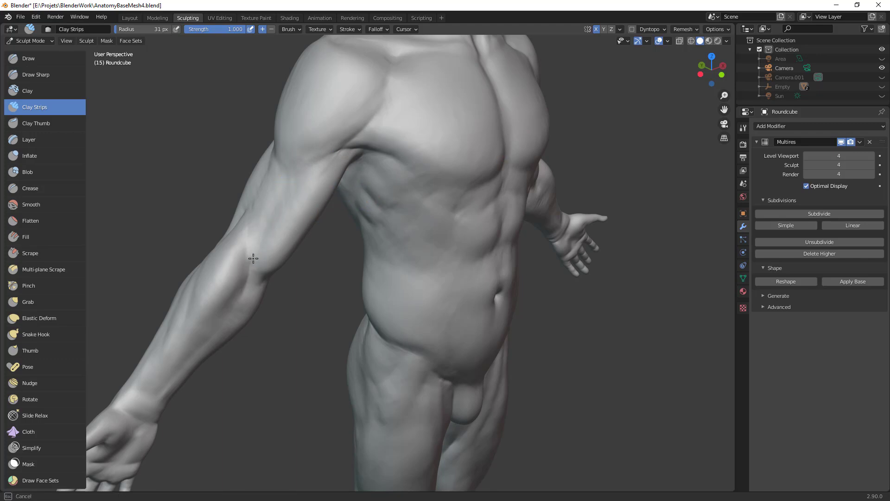
mouse_move(254, 272)
mouse_down()
mouse_move(280, 198)
mouse_move(260, 207)
mouse_up()
Step: Sharpen the fold between the arm and chest at the armpit with the Crease brush at a 29 px radius
ctrl+alt+drag(377, 204, 385, 278)
mouse_move(399, 213)
alt+mouse_down()
mouse_move(345, 202)
mouse_move(415, 215)
alt+mouse_up()
ctrl+alt+drag(416, 287, 390, 196)
scroll(438, 338, down, 4)
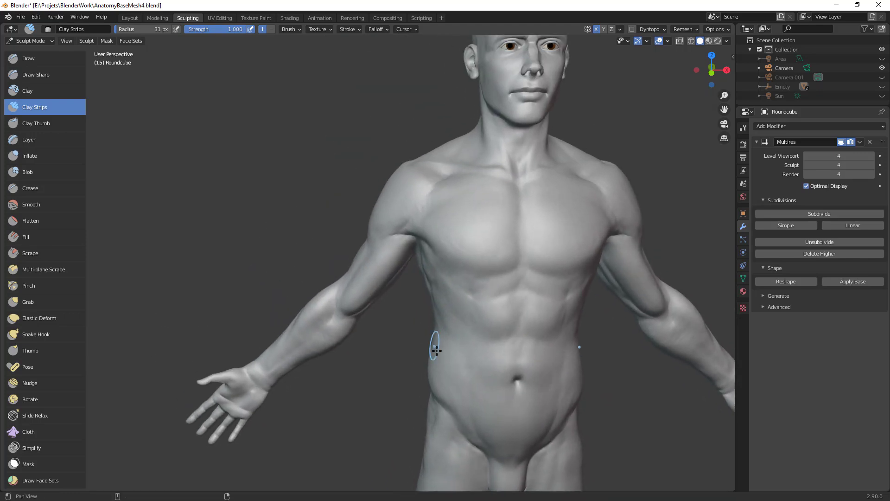
middle_drag(434, 308, 487, 222)
scroll(491, 222, up, 5)
key(shift+c)
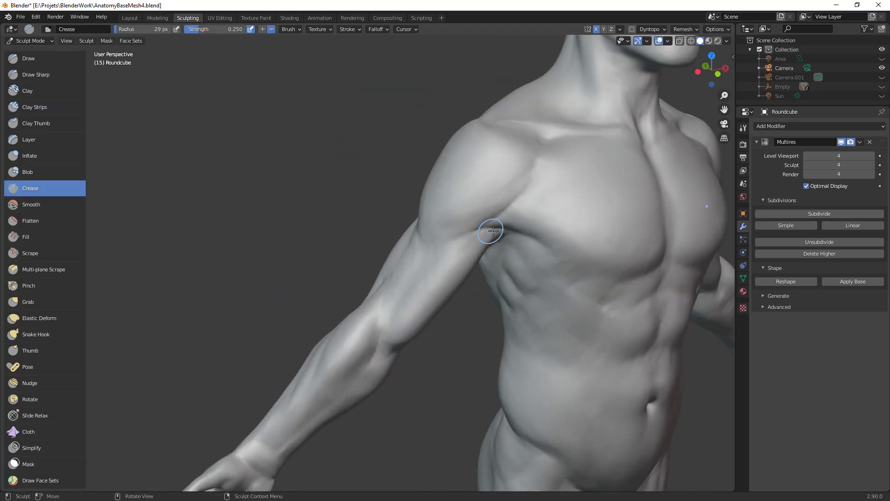
ctrl+middle_drag(490, 274, 435, 388)
middle_drag(510, 336, 468, 379)
middle_drag(489, 306, 461, 316)
ctrl+middle_drag(503, 316, 508, 243)
Step: Crease the groove between the two chest muscles along the sternum using a 29 px radius
scroll(559, 255, up, 3)
scroll(466, 222, up, 3)
scroll(566, 242, down, 2)
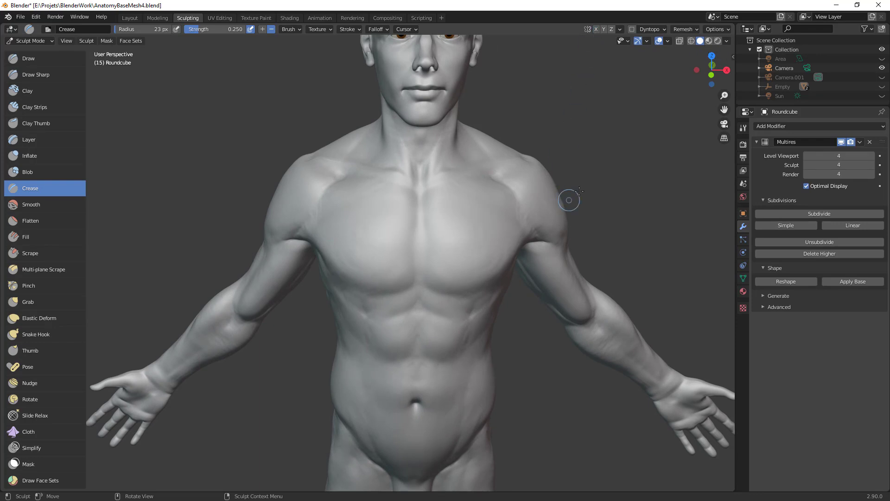
scroll(570, 198, up, 5)
key(f)
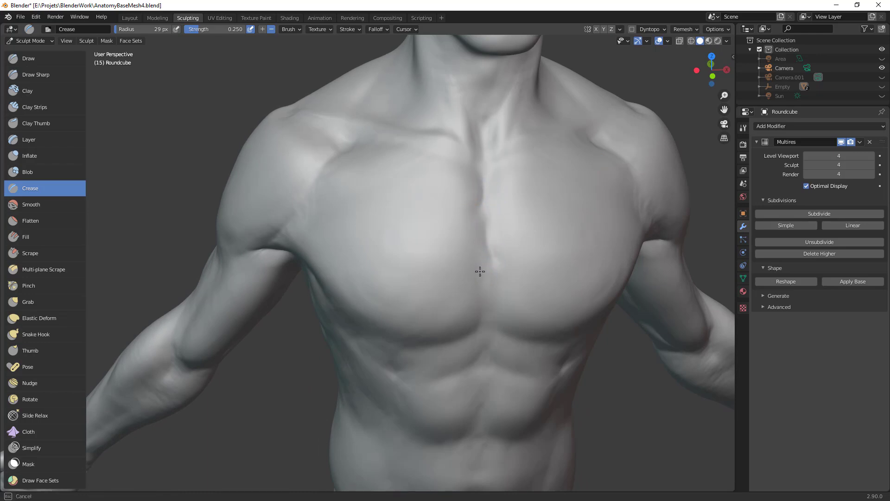
click(481, 314)
scroll(523, 261, down, 4)
ctrl+alt+drag(451, 294, 442, 360)
scroll(376, 167, up, 5)
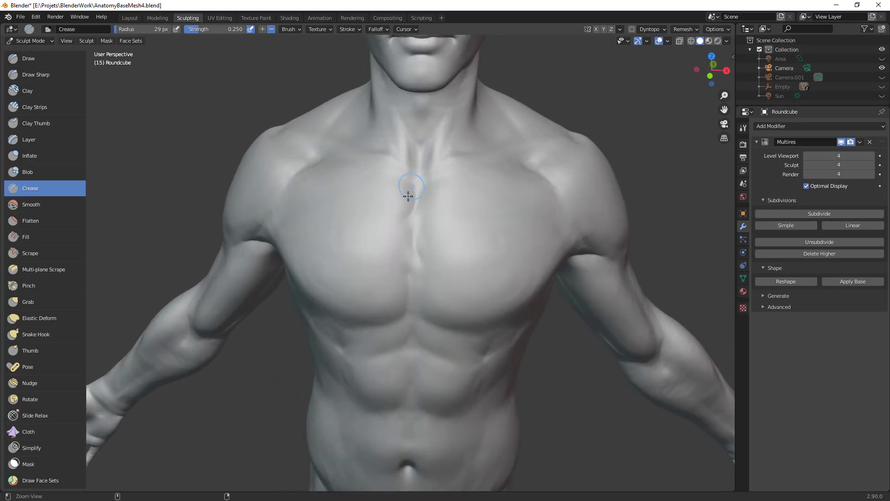
Step: Switch to Clay Strips and refine the sternum and inner edges of the chest muscles
key(c)
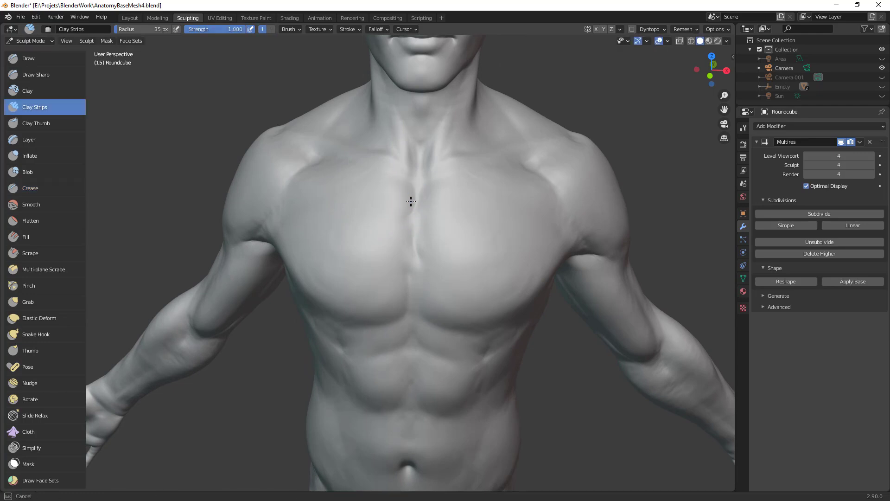
key(f)
click(395, 262)
drag(410, 257, 412, 267)
ctrl+middle_drag(450, 273, 495, 249)
drag(462, 227, 455, 242)
scroll(477, 276, up, 2)
shift+middle_drag(477, 276, 453, 223)
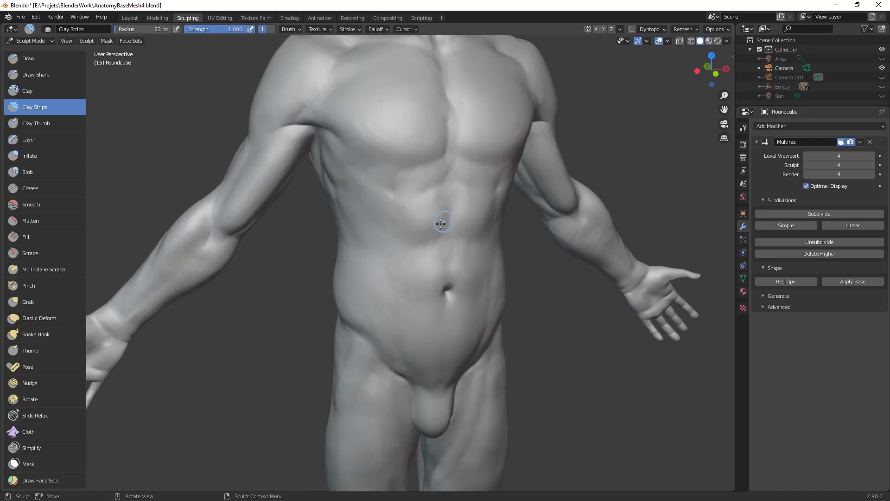
Step: Reshape the abdominal muscles above the navel with the Grab brush, bringing its radius to 67 px
key(g)
mouse_move(441, 235)
mouse_down()
mouse_move(433, 245)
mouse_move(459, 247)
mouse_up()
middle_drag(456, 266, 443, 260)
key(f)
click(438, 272)
drag(411, 271, 412, 267)
key(f)
click(428, 275)
drag(443, 206, 432, 193)
key(f)
click(411, 160)
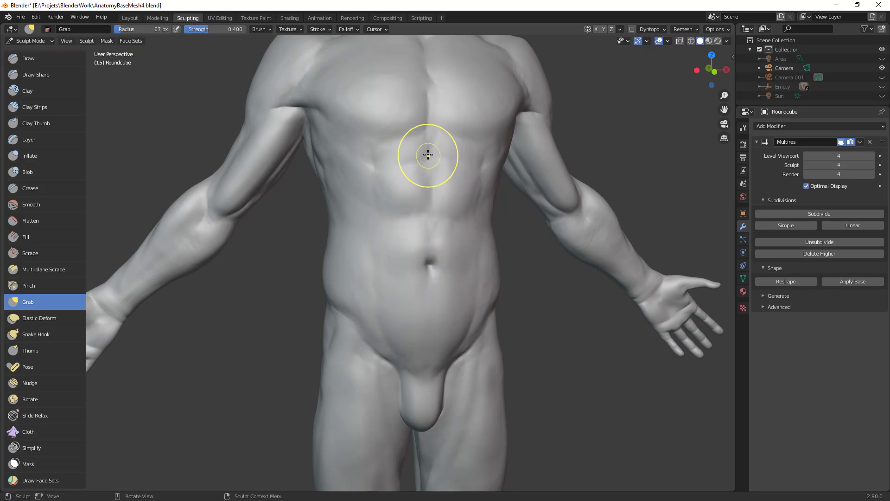
mouse_move(443, 160)
mouse_down()
mouse_move(417, 163)
mouse_move(446, 158)
mouse_move(439, 162)
mouse_up()
Step: Adjust the outer edge of the abdominals and the lower ribs with the Grab brush
middle_drag(501, 195, 434, 211)
key(f)
click(401, 195)
drag(380, 158, 377, 172)
drag(377, 222, 371, 214)
key(f)
click(364, 209)
mouse_move(389, 214)
middle_down()
mouse_move(348, 225)
mouse_move(374, 228)
mouse_move(442, 208)
middle_up()
Step: Build up the abdominal muscles with Clay Strips, reducing the brush radius to 33 px
key(c)
key(f)
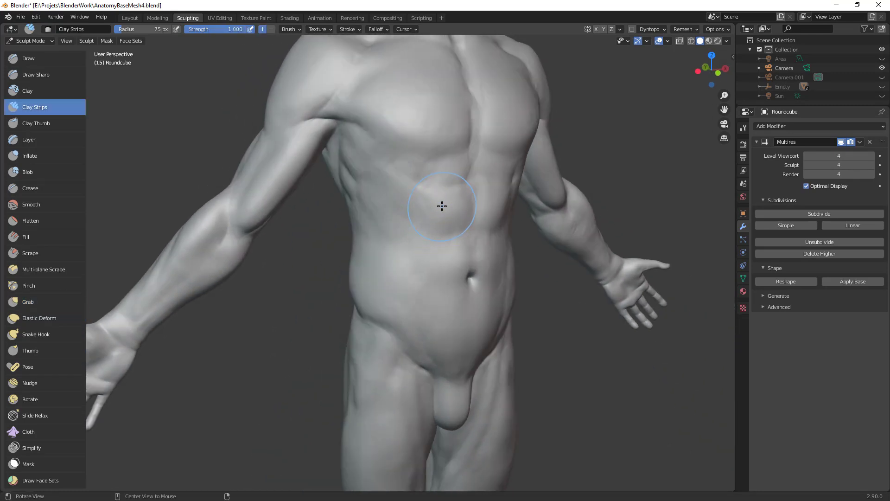
click(427, 215)
mouse_move(432, 217)
mouse_down()
mouse_move(445, 211)
mouse_move(450, 223)
mouse_move(437, 199)
mouse_move(430, 226)
mouse_move(452, 193)
mouse_up()
key(f)
click(451, 201)
key(f)
click(491, 194)
middle_drag(462, 237, 455, 240)
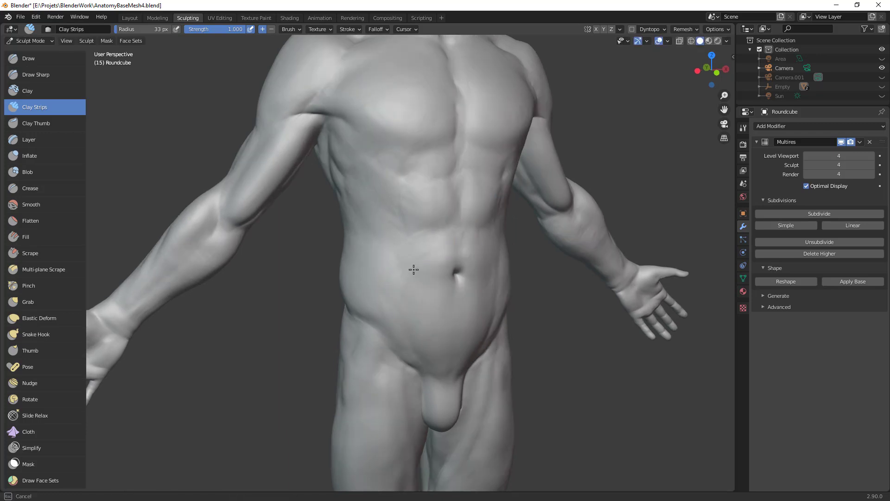
drag(472, 244, 487, 274)
Step: Set the brush radius to 18 px and define the upper abdominals and the lower edge of the rib cage
ctrl+middle_drag(500, 268, 487, 302)
middle_drag(487, 302, 447, 301)
key(f)
click(347, 225)
middle_drag(349, 228, 394, 229)
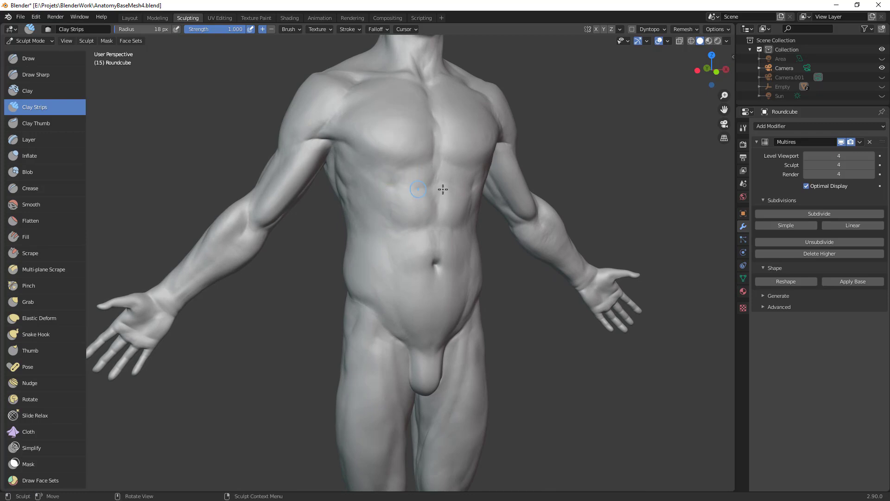
scroll(424, 188, down, 5)
middle_drag(459, 310, 390, 280)
scroll(394, 250, up, 4)
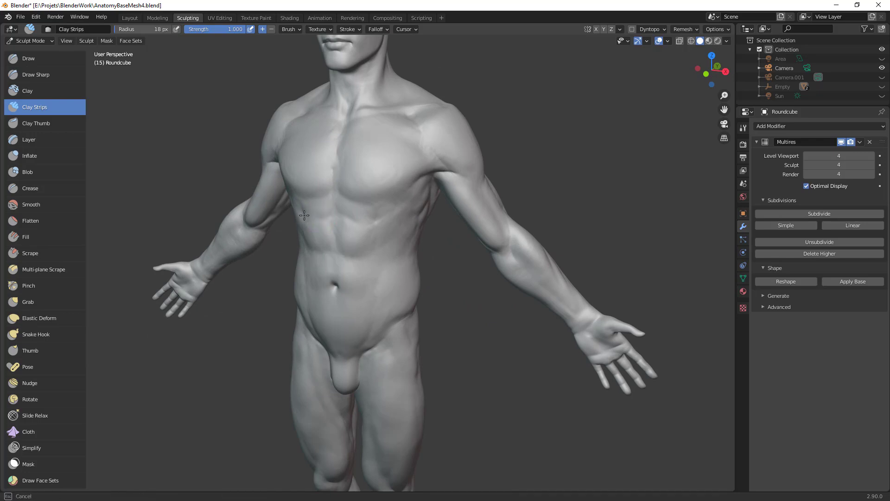
mouse_move(385, 245)
ctrl+alt+mouse_down()
mouse_move(377, 342)
mouse_move(377, 255)
ctrl+alt+mouse_up()
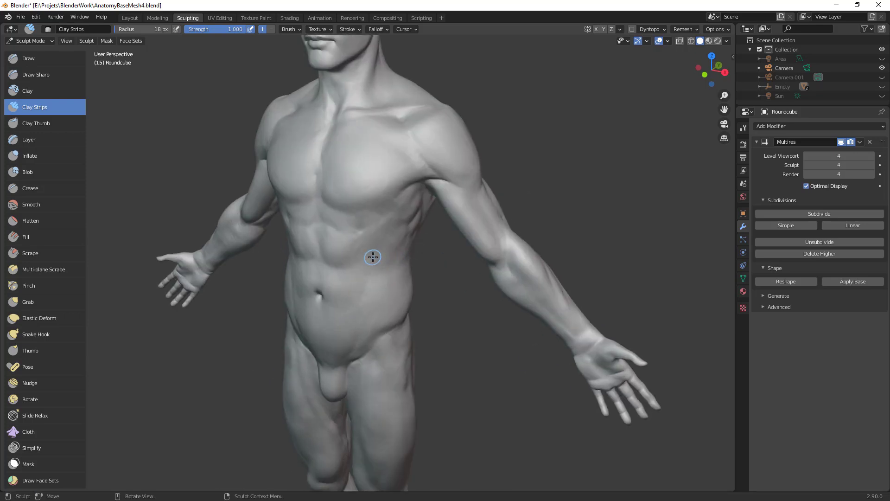
Step: Refine the lower end of the breastbone and the inner pectoral edges with Clay Strips at a 19 px radius
middle_drag(403, 304, 430, 308)
scroll(386, 178, up, 4)
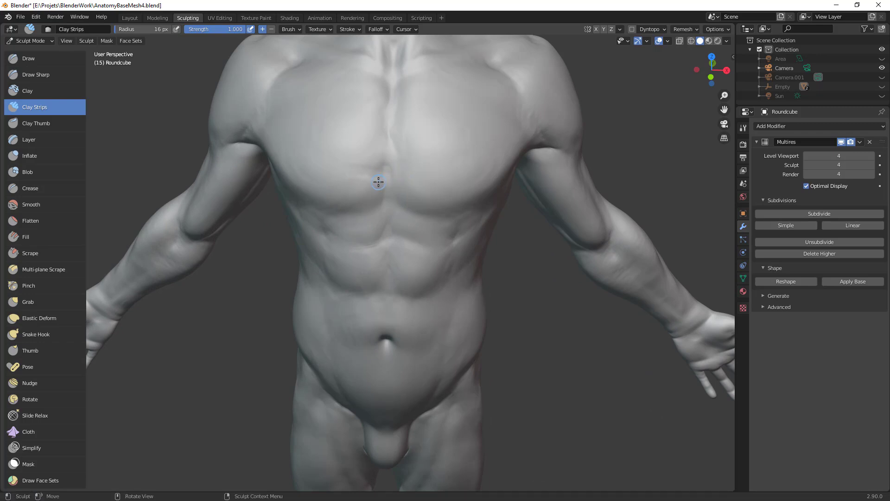
middle_drag(379, 192, 441, 222)
key(ctrl)
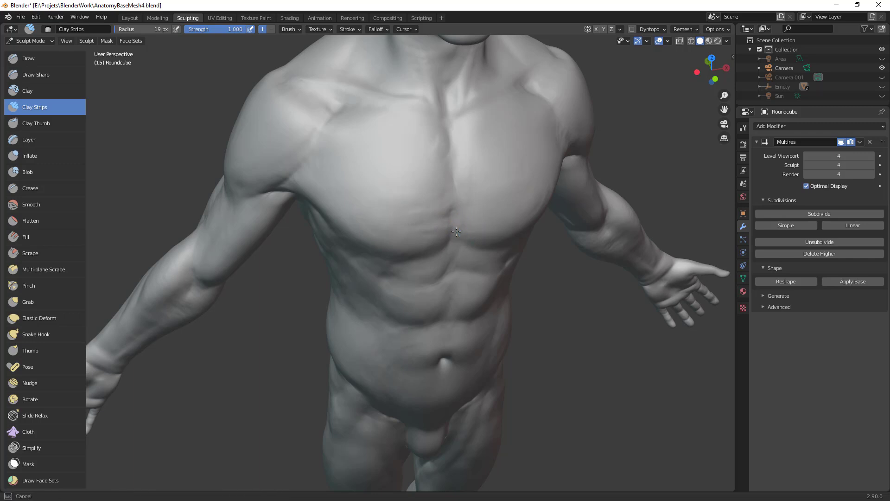
drag(467, 229, 516, 237)
scroll(517, 237, down, 4)
mouse_move(516, 236)
middle_down()
mouse_move(438, 294)
mouse_move(467, 243)
mouse_move(426, 233)
middle_up()
drag(426, 232, 396, 246)
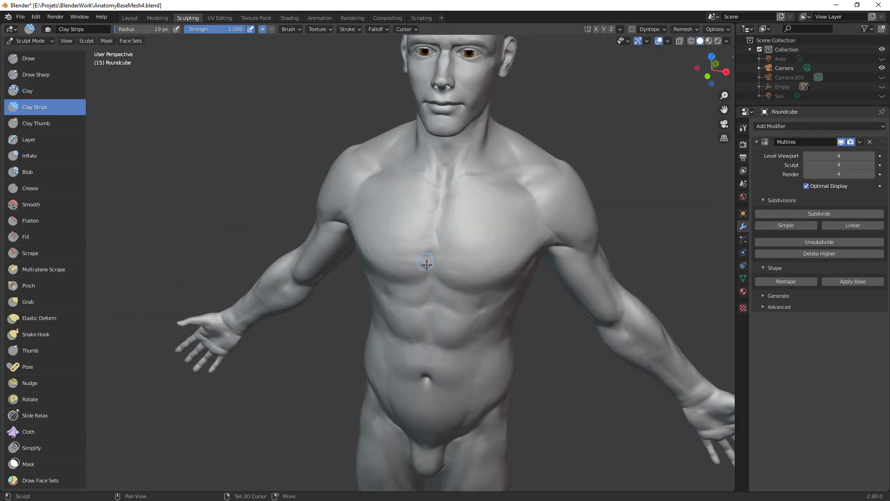
Step: Refine the upper chest and collarbone area with the Clay Strips brush, checking it from both sides
mouse_move(544, 283)
alt+mouse_down()
mouse_move(524, 316)
mouse_move(543, 297)
alt+mouse_up()
alt+shift+drag(533, 137, 515, 262)
alt+drag(455, 291, 441, 223)
alt+shift+drag(441, 222, 482, 256)
middle_drag(465, 260, 344, 230)
middle_drag(384, 254, 407, 274)
drag(423, 275, 408, 279)
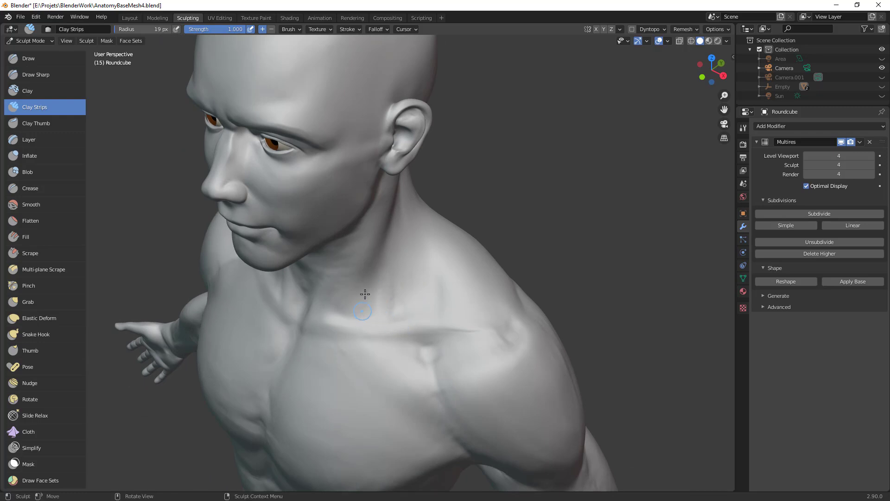
mouse_move(361, 318)
middle_down()
mouse_move(405, 349)
mouse_move(487, 235)
mouse_move(447, 253)
middle_up()
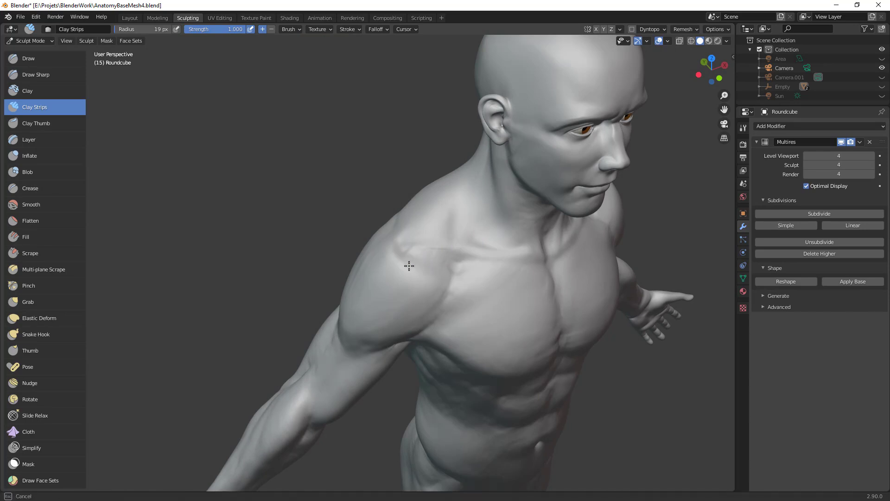
mouse_move(442, 290)
middle_down()
mouse_move(517, 360)
mouse_move(529, 318)
middle_up()
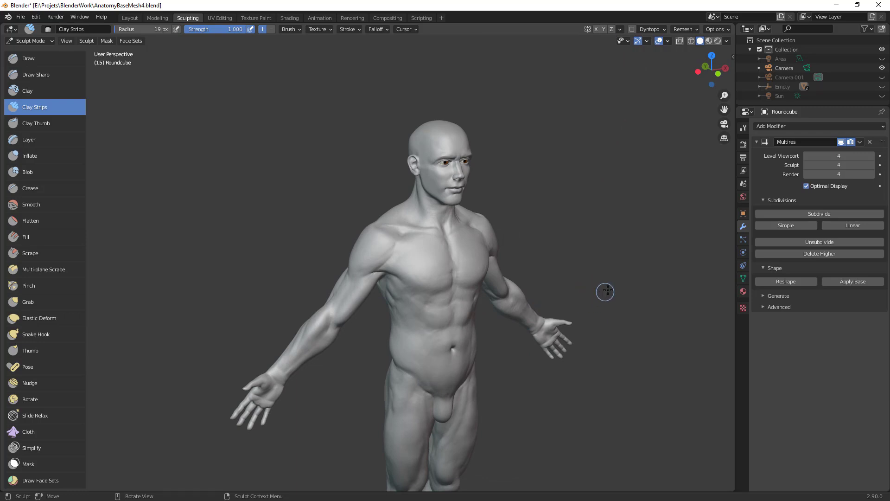
Step: Carve a crease along the lower edge of the pectoral with the Crease brush at a 20 px radius
scroll(584, 282, up, 5)
key(shift+c)
key(f)
click(475, 234)
shift+middle_drag(481, 231, 487, 224)
drag(484, 220, 450, 235)
drag(454, 234, 424, 243)
middle_drag(522, 249, 502, 244)
mouse_move(394, 226)
mouse_down()
mouse_move(428, 215)
mouse_move(437, 201)
mouse_move(429, 214)
mouse_move(354, 218)
mouse_up()
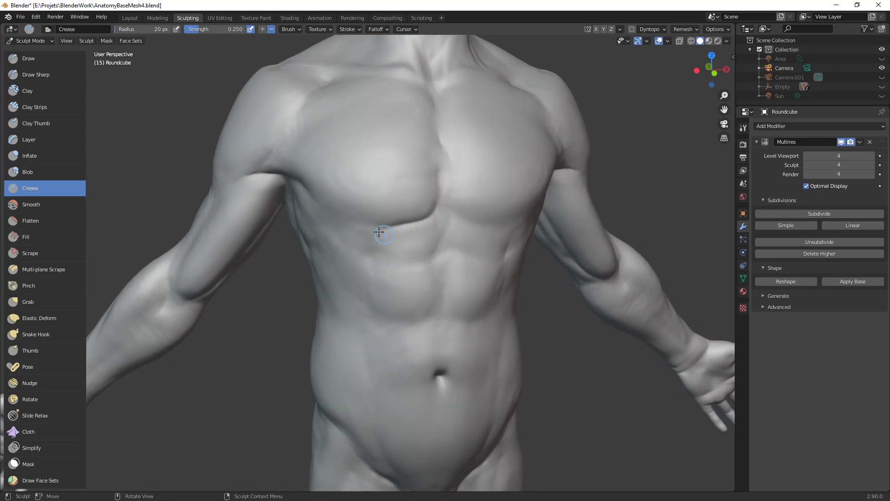
Step: Extend and soften the crease under both pectorals toward the armpits with the Crease brush
ctrl+middle_drag(485, 255, 372, 375)
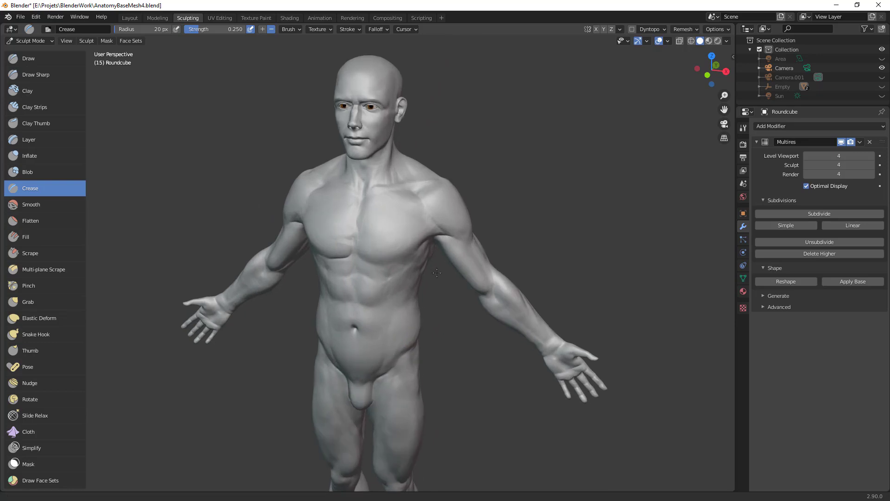
ctrl+middle_drag(357, 315, 341, 252)
mouse_move(348, 245)
mouse_down()
mouse_move(343, 239)
mouse_move(403, 263)
mouse_up()
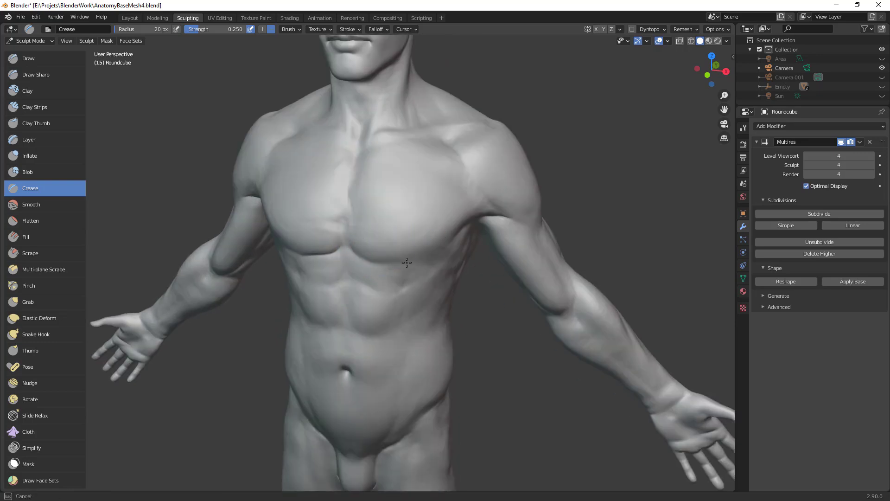
scroll(422, 277, down, 5)
middle_drag(453, 338, 437, 213)
scroll(437, 213, up, 5)
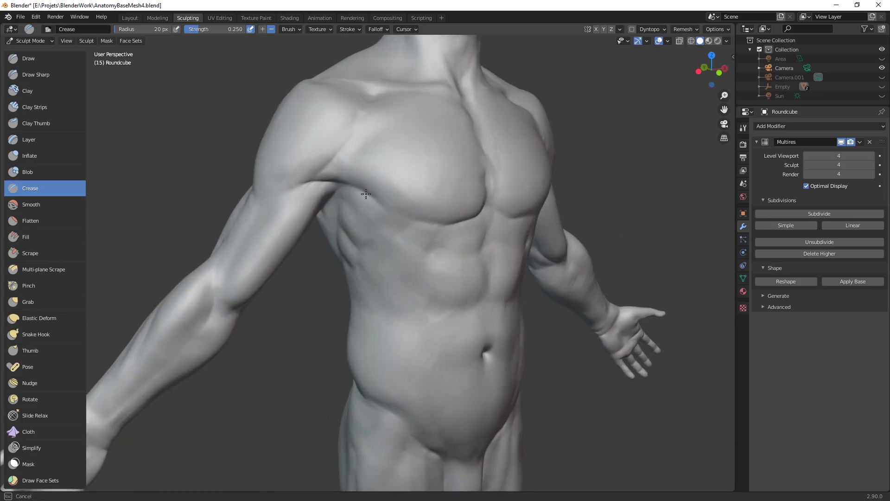
scroll(408, 224, down, 5)
middle_drag(408, 223, 469, 250)
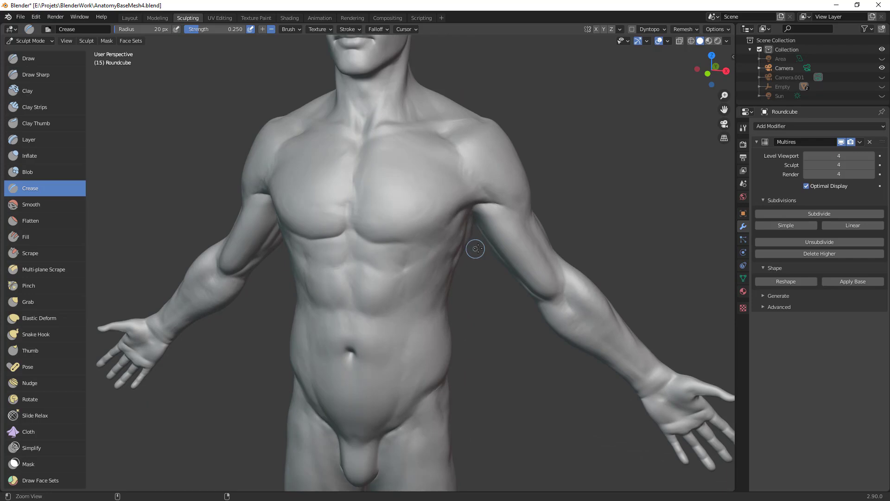
scroll(360, 231, up, 5)
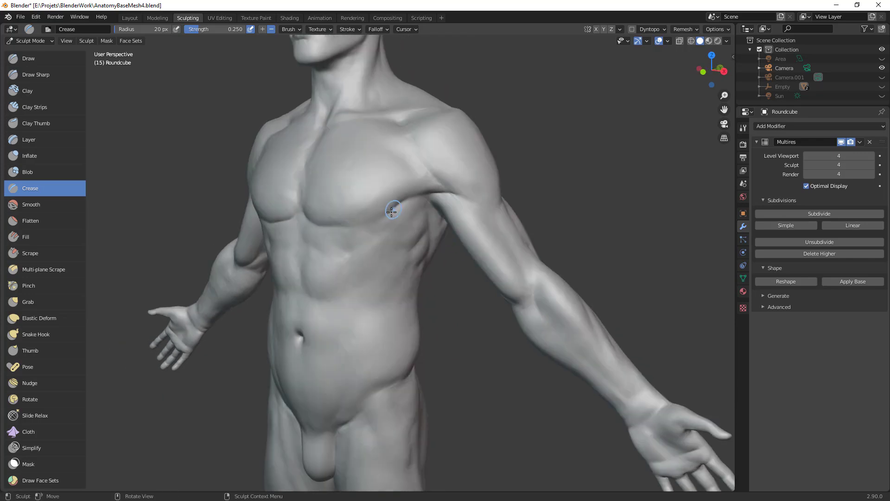
scroll(389, 232, down, 5)
middle_drag(389, 232, 336, 204)
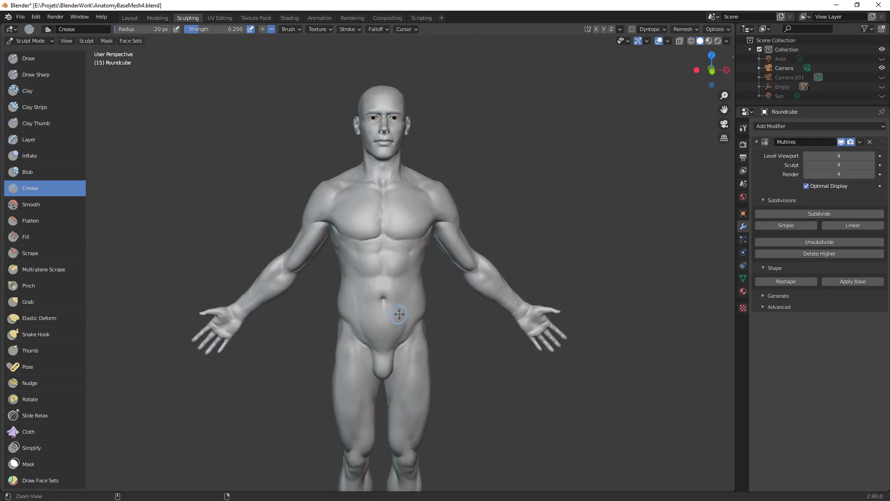
scroll(336, 204, up, 5)
Step: Reshape the lower outer edge of the pectoral with the Grab brush
key(g)
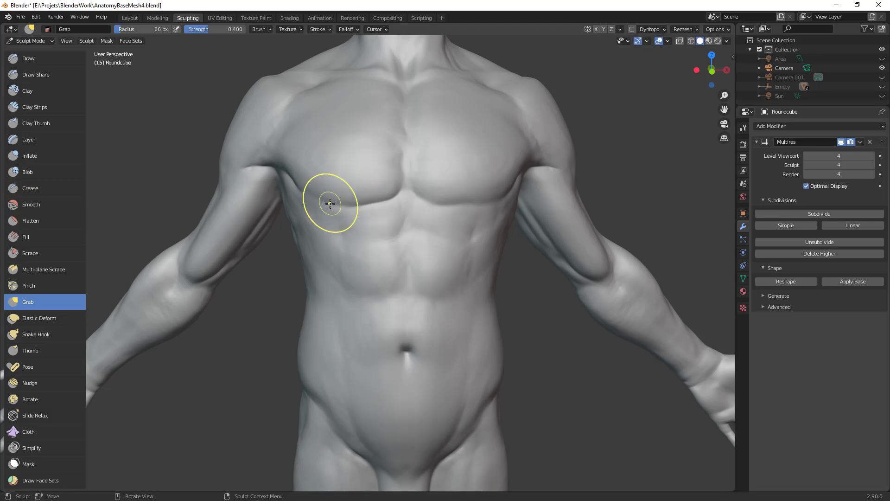
scroll(452, 223, down, 5)
middle_drag(451, 223, 413, 272)
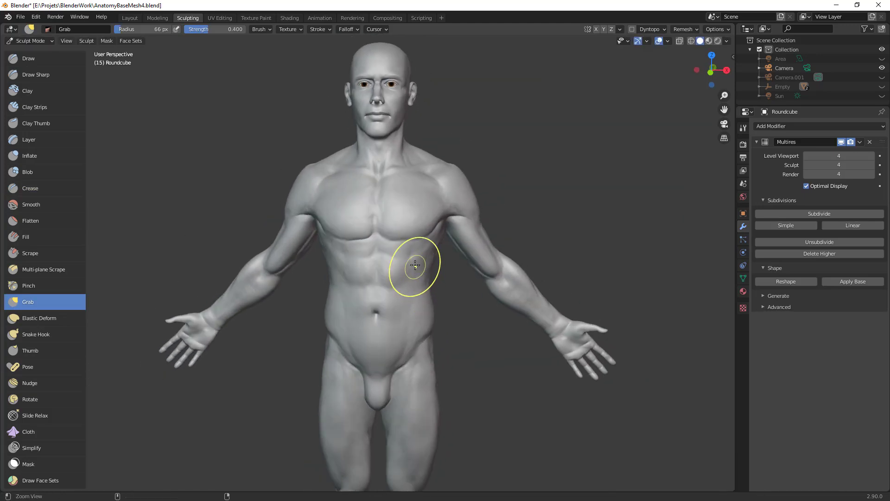
scroll(413, 272, up, 4)
key(f)
click(332, 228)
drag(331, 227, 370, 227)
Step: Set the Grab radius to 62 px and adjust the curve of the pectorals' lower edge
key(f)
click(427, 241)
key(f)
click(454, 246)
drag(430, 237, 422, 238)
drag(413, 233, 407, 236)
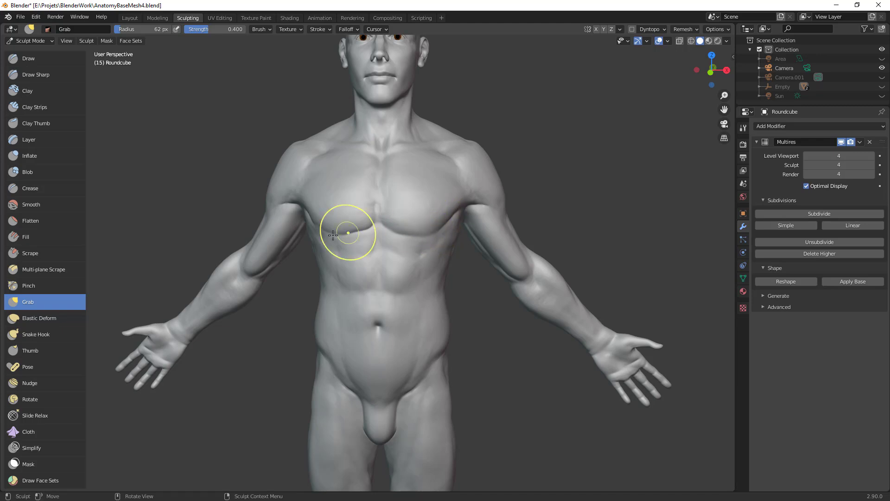
middle_drag(334, 239, 342, 223)
drag(344, 220, 346, 225)
Step: Build up the pectorals along their lower edge with Clay Strips at a 30 px radius
ctrl+middle_drag(407, 238, 404, 308)
mouse_move(404, 308)
middle_down()
mouse_move(436, 315)
mouse_move(458, 189)
middle_up()
key(c)
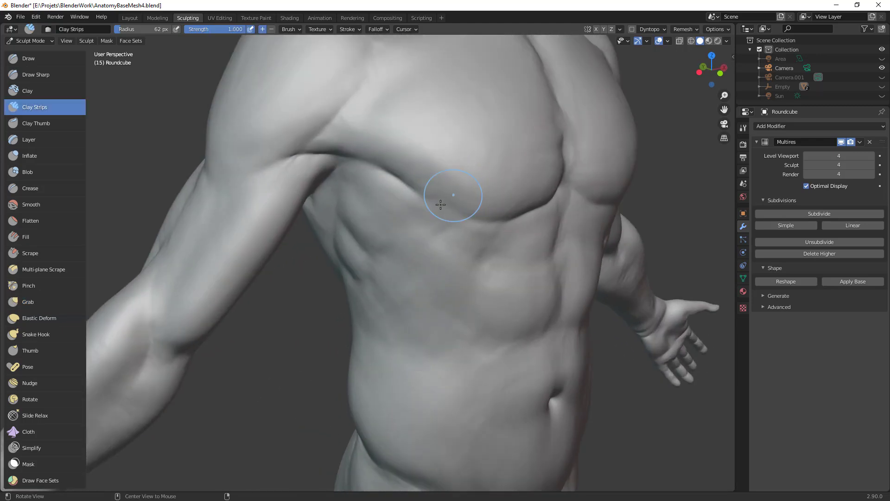
key(f)
mouse_move(529, 215)
mouse_down()
mouse_move(540, 211)
mouse_move(474, 231)
mouse_move(535, 220)
mouse_move(519, 224)
mouse_move(528, 260)
mouse_up()
key(f)
click(544, 216)
ctrl+middle_drag(528, 260, 510, 297)
middle_drag(510, 296, 473, 296)
drag(394, 240, 391, 242)
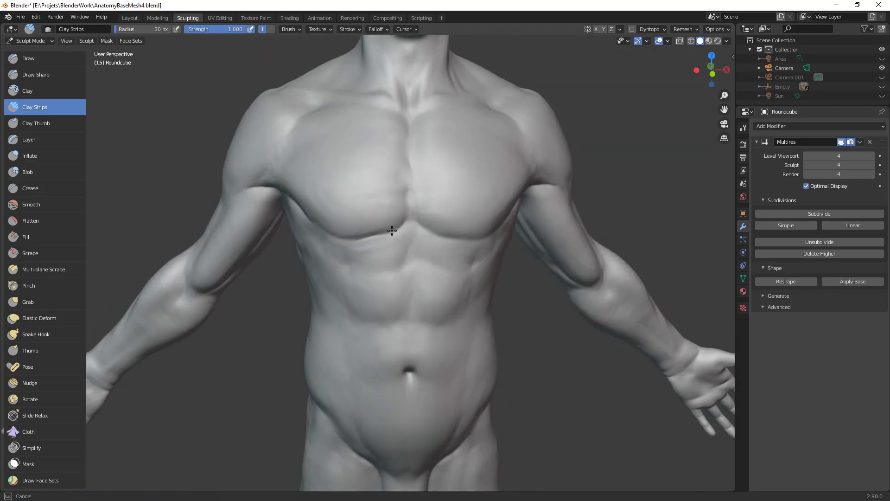
mouse_move(371, 234)
mouse_down()
mouse_move(343, 235)
mouse_move(320, 216)
mouse_up()
mouse_move(316, 213)
mouse_down()
mouse_move(336, 225)
mouse_move(315, 203)
mouse_up()
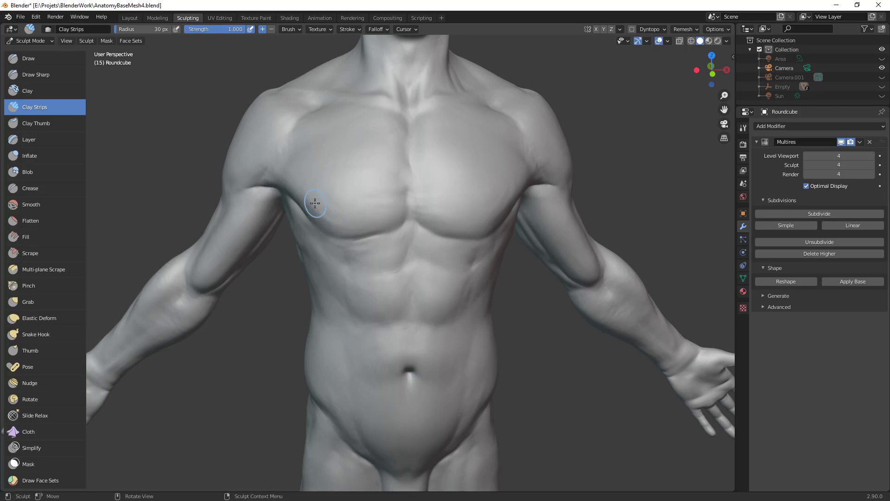
Step: Fill out the volume of the pectorals with Clay Strips, enlarging the brush radius to 40 px
mouse_move(358, 233)
ctrl+middle_down()
mouse_move(413, 294)
mouse_move(445, 310)
mouse_move(507, 209)
mouse_move(464, 160)
ctrl+middle_up()
key(f)
click(473, 155)
mouse_move(468, 155)
mouse_down()
mouse_move(453, 153)
mouse_move(469, 142)
mouse_move(425, 132)
mouse_up()
mouse_move(414, 104)
middle_down()
mouse_move(471, 179)
mouse_move(398, 187)
middle_up()
drag(450, 197, 485, 199)
ctrl+middle_drag(487, 199, 478, 246)
middle_drag(478, 246, 428, 244)
ctrl+middle_drag(429, 243, 429, 221)
middle_drag(429, 220, 407, 220)
drag(365, 204, 433, 198)
middle_drag(433, 198, 437, 222)
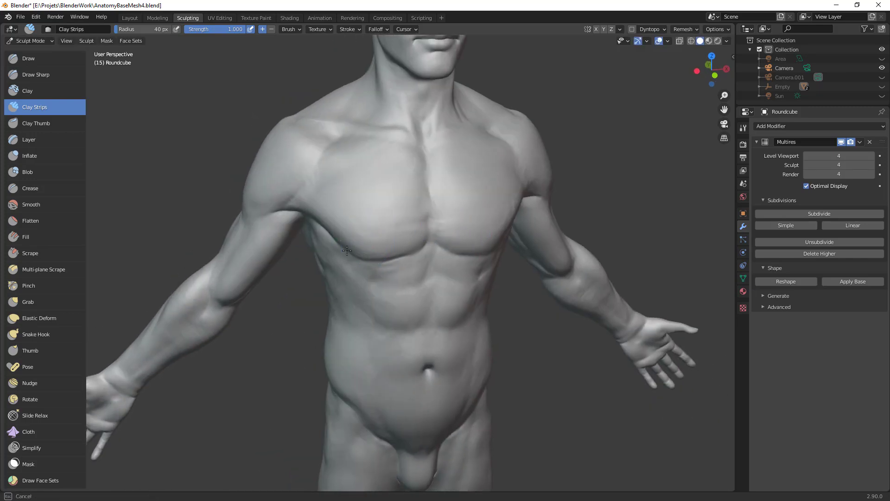
Step: Reshape the underside of the pectorals with the Grab brush at a 79 px radius
key(g)
mouse_move(345, 255)
mouse_down()
mouse_move(372, 266)
mouse_move(387, 257)
mouse_up()
mouse_move(324, 248)
middle_down()
mouse_move(441, 325)
mouse_move(376, 260)
middle_up()
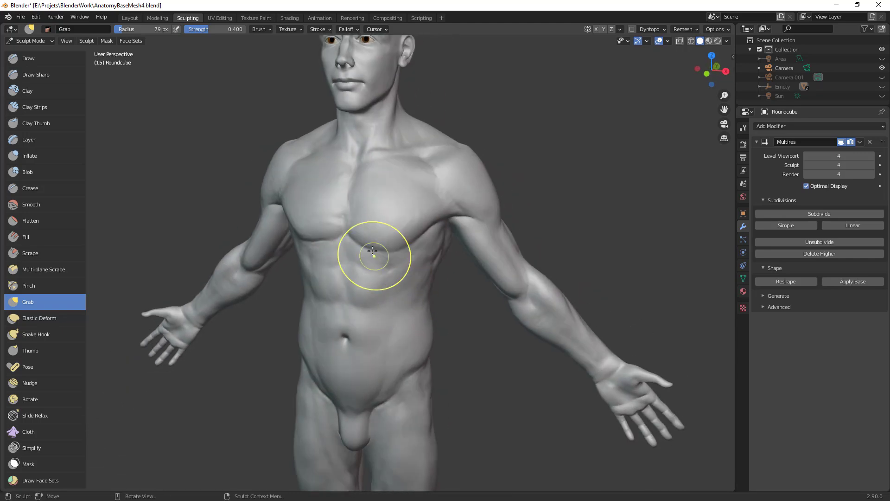
drag(383, 254, 416, 246)
ctrl+middle_drag(419, 251, 418, 306)
middle_drag(394, 306, 452, 310)
Step: Reduce the Grab radius to 44 px and adjust the outer pectoral edge near the armpit
mouse_move(412, 251)
middle_down()
mouse_move(377, 262)
mouse_move(379, 223)
middle_up()
key(f)
click(371, 222)
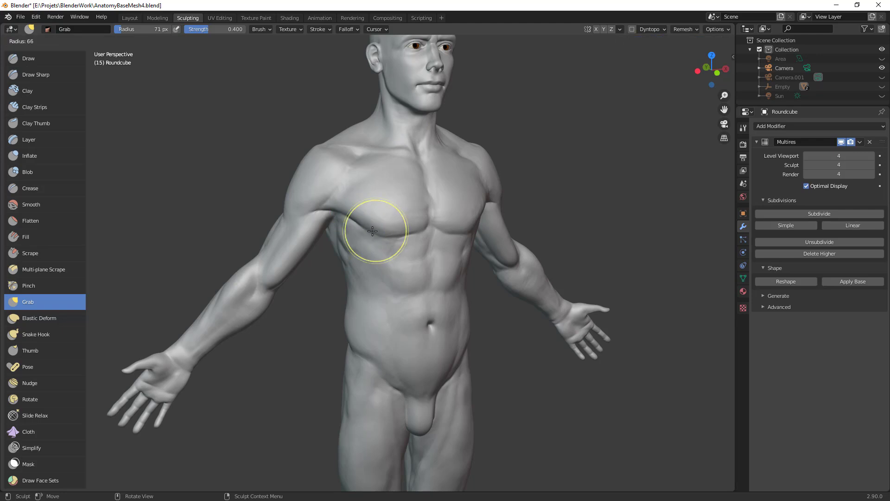
key(f)
key(f)
click(415, 257)
middle_drag(467, 218, 393, 221)
drag(394, 221, 393, 222)
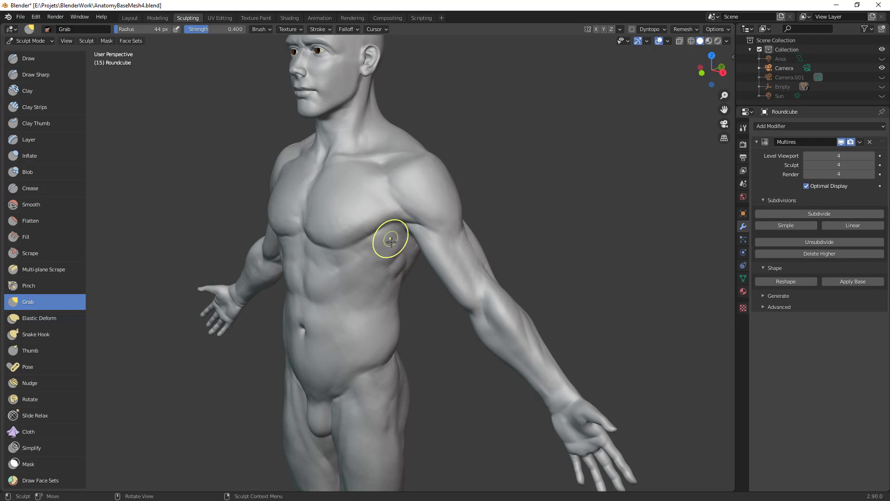
Step: Touch up the outer pectorals below the armpits with Clay Strips, reducing the brush radius to 22 px
key(c)
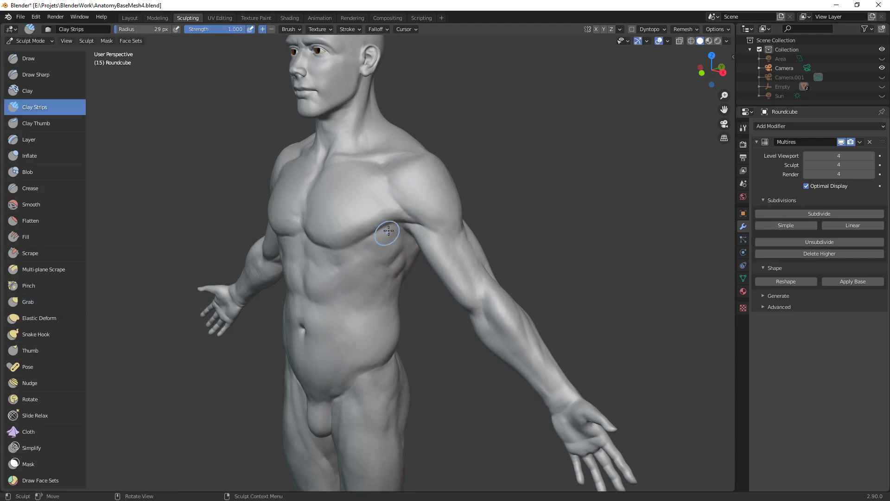
ctrl+middle_drag(370, 233, 369, 324)
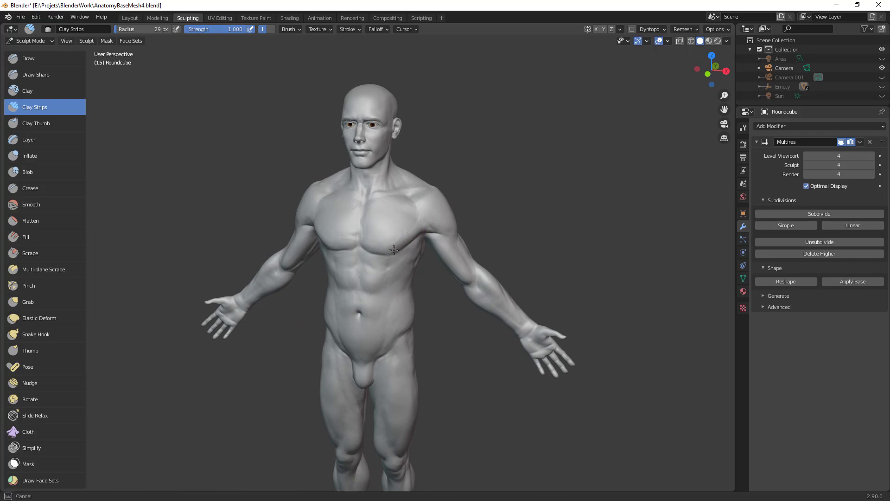
mouse_move(398, 246)
middle_down()
mouse_move(434, 224)
mouse_move(457, 232)
mouse_move(355, 214)
middle_up()
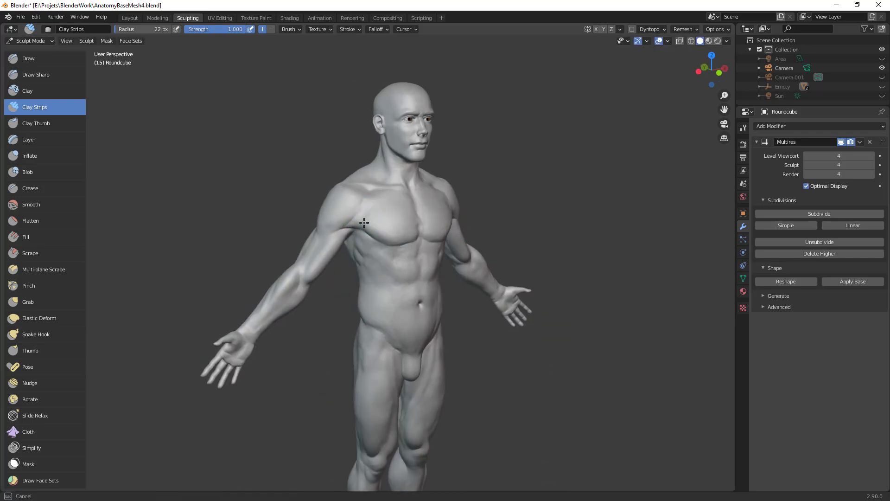
middle_drag(377, 228, 399, 224)
Step: Examine the reshaped chest and the whole figure's proportions from several front angles
alt+drag(496, 284, 431, 309)
ctrl+alt+drag(402, 255, 483, 297)
ctrl+alt+drag(482, 297, 490, 225)
middle_drag(430, 238, 384, 305)
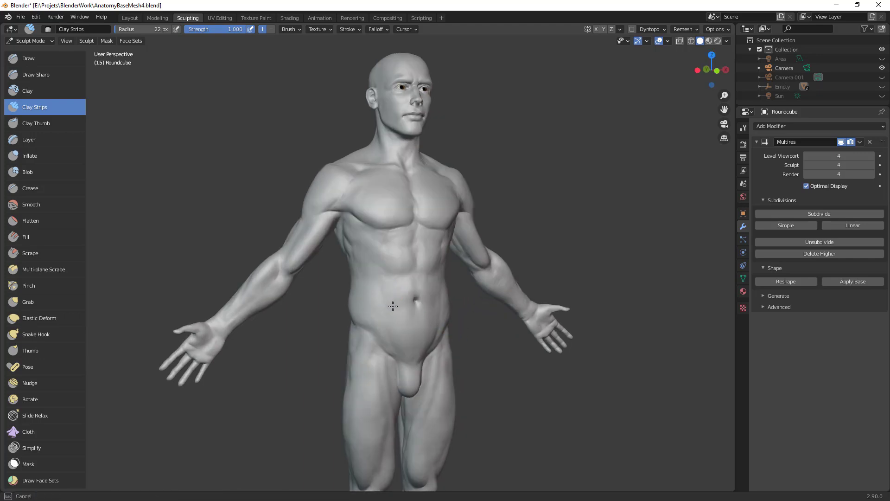
middle_drag(469, 302, 406, 280)
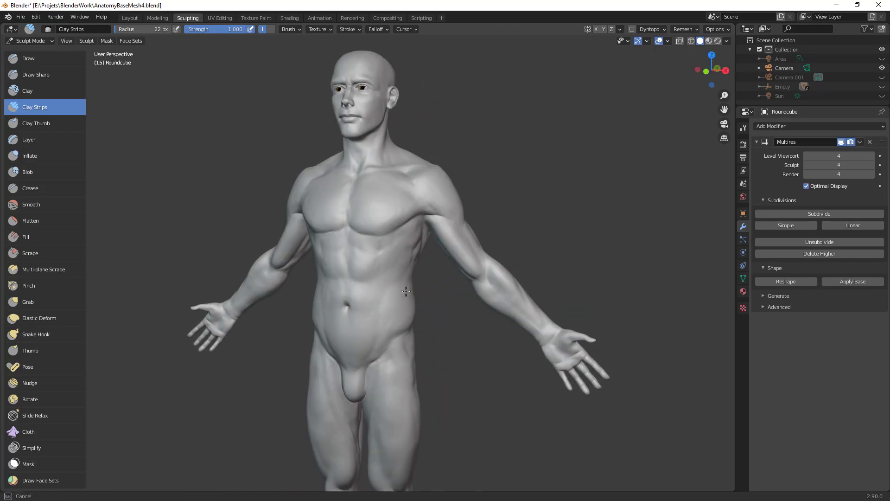
scroll(457, 325, down, 3)
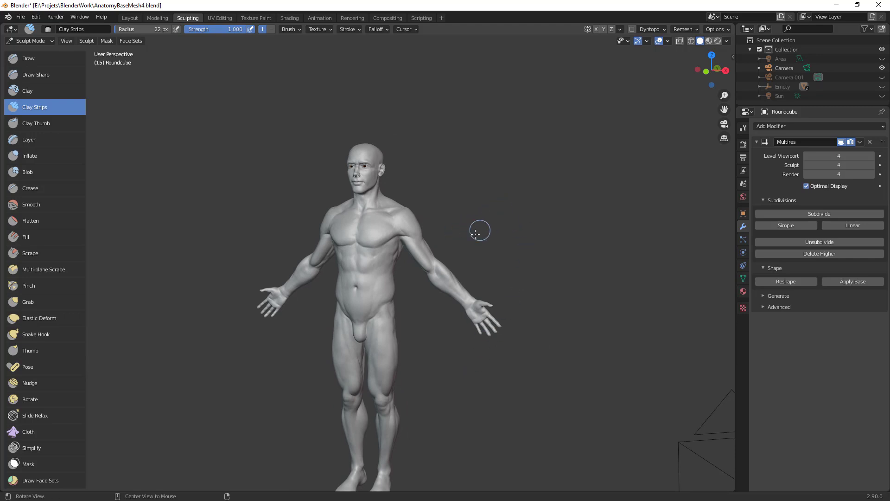
middle_drag(484, 226, 511, 272)
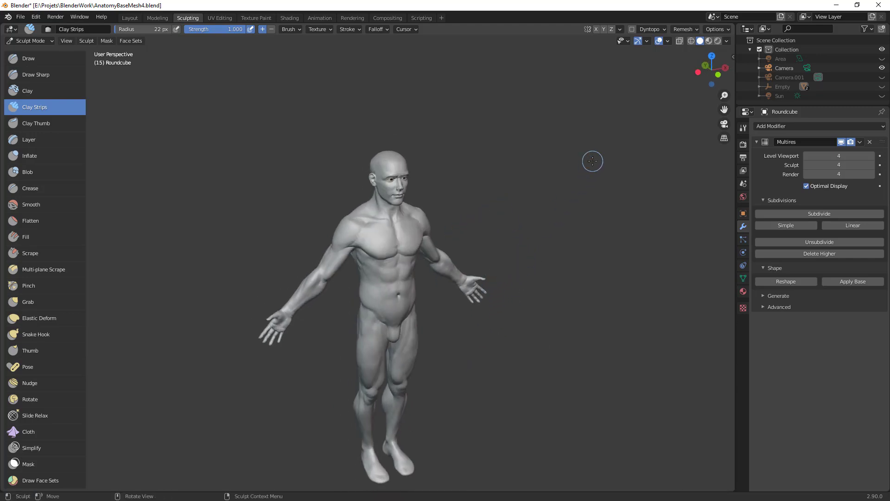
Step: Refine the nape of the neck and the upper spine on the back with Clay Strips
middle_drag(452, 244, 570, 211)
scroll(477, 163, up, 3)
scroll(460, 269, up, 2)
shift+middle_drag(437, 167, 464, 274)
drag(380, 273, 378, 319)
mouse_move(424, 274)
mouse_down()
mouse_move(416, 278)
mouse_move(436, 242)
mouse_move(433, 261)
mouse_move(428, 250)
mouse_up()
middle_drag(364, 218, 370, 198)
drag(364, 209, 362, 206)
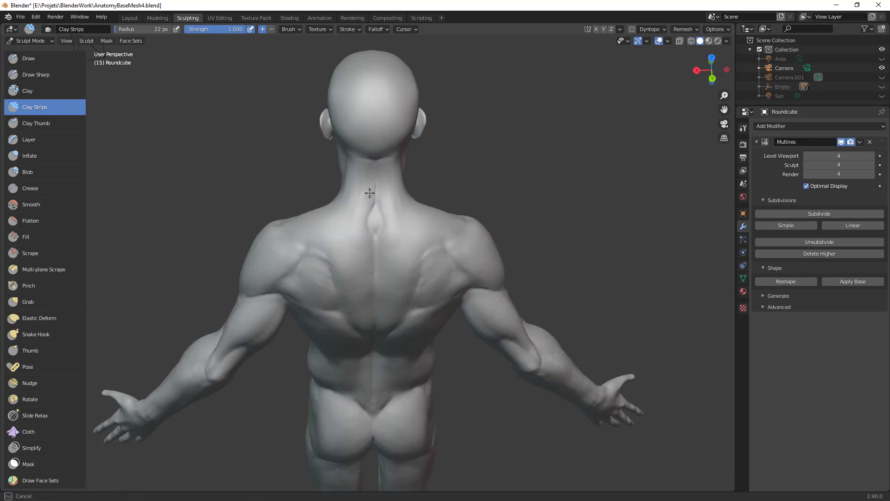
Step: Define the trapezius and shoulder blade muscles with Clay Strips, bringing the brush radius to 26 px
middle_drag(358, 186, 342, 207)
mouse_move(357, 172)
mouse_down()
mouse_move(357, 199)
mouse_move(280, 289)
mouse_up()
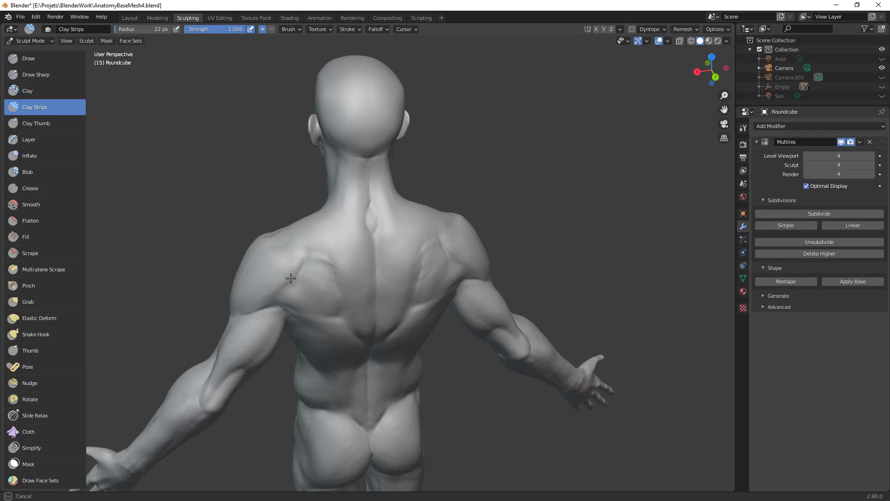
mouse_move(298, 258)
mouse_down()
mouse_move(332, 247)
mouse_move(303, 281)
mouse_up()
mouse_move(314, 284)
middle_down()
mouse_move(436, 212)
mouse_move(391, 301)
middle_up()
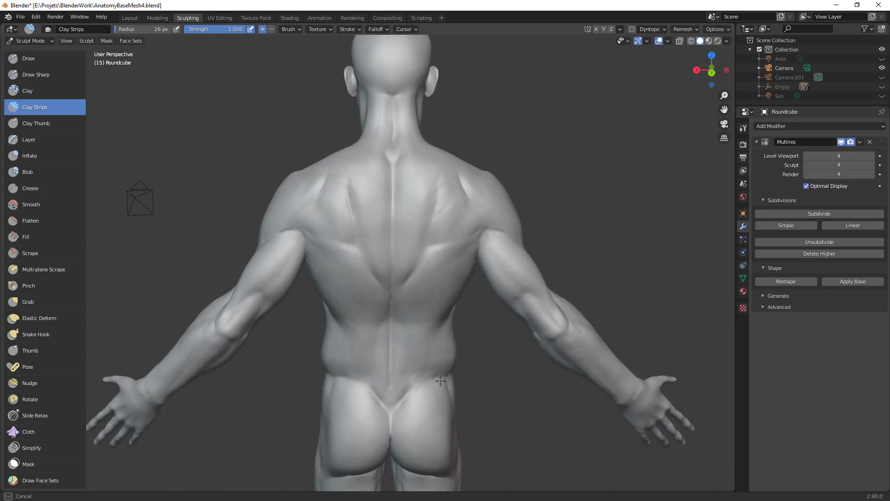
middle_drag(403, 402, 392, 223)
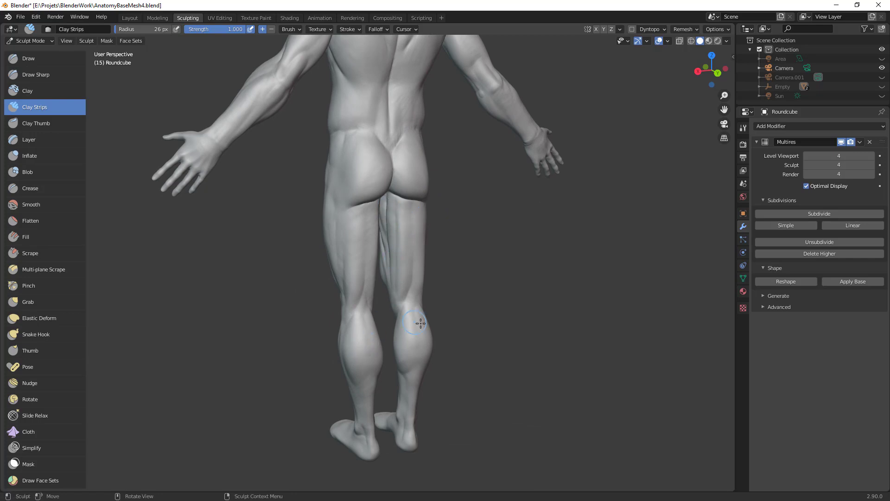
mouse_move(411, 346)
alt+middle_down()
mouse_move(447, 324)
mouse_move(485, 281)
mouse_move(525, 343)
mouse_move(512, 246)
mouse_move(523, 229)
alt+middle_up()
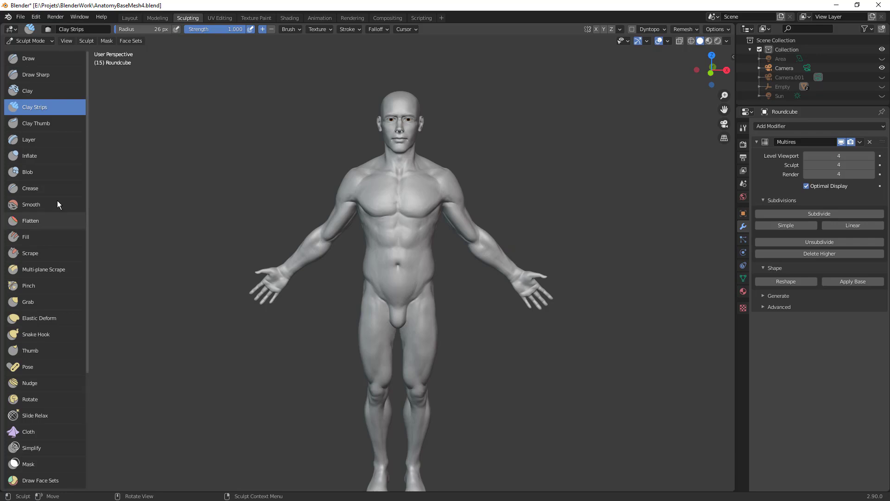
Step: Add fine raised detail along the upper arm and forearm down to the wrist with the Draw brush at a radius of 8 px
click(52, 59)
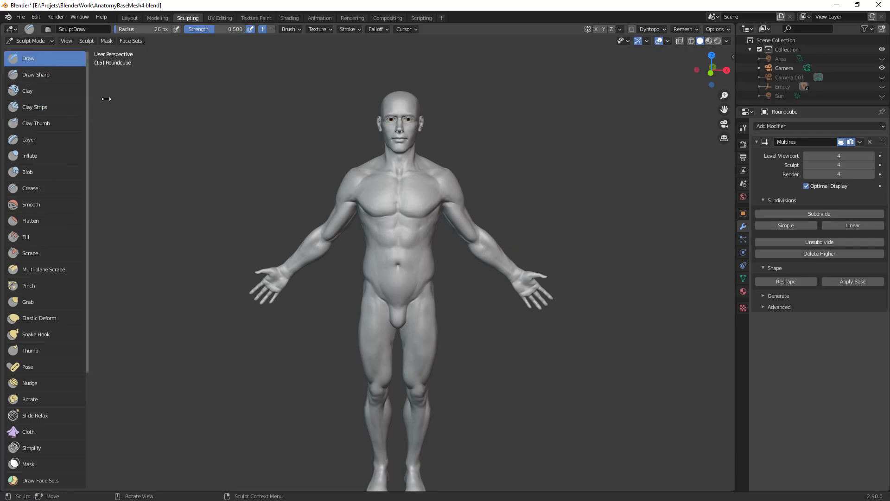
scroll(364, 218, up, 6)
middle_drag(364, 218, 438, 235)
scroll(359, 225, down, 2)
key(f)
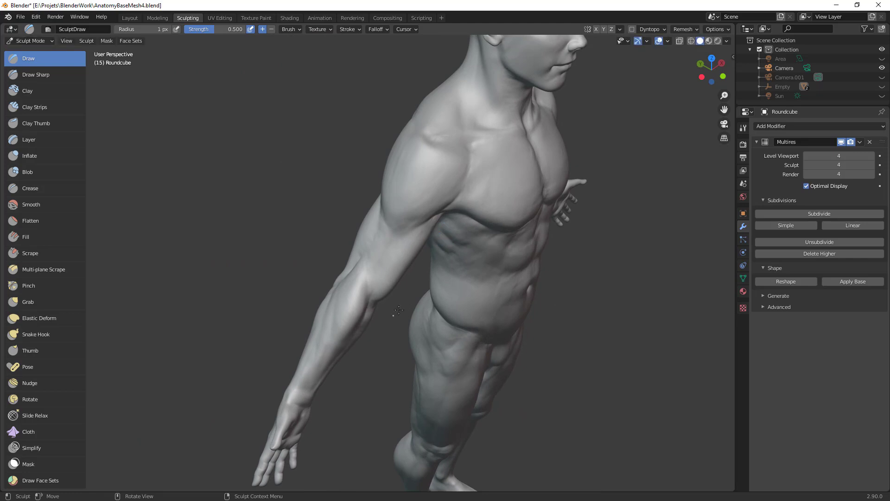
click(430, 283)
middle_drag(430, 283, 411, 255)
key(f)
click(421, 211)
key(f)
click(423, 213)
middle_drag(424, 213, 418, 198)
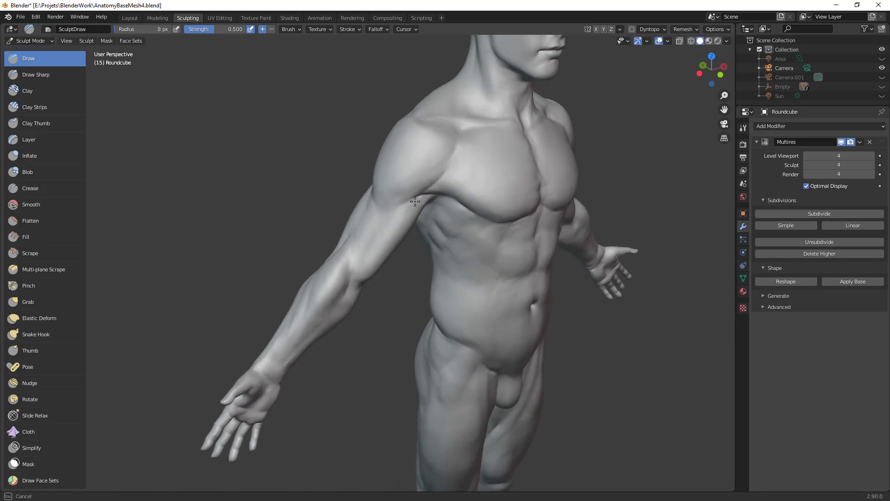
middle_drag(405, 308, 406, 231)
drag(354, 214, 326, 264)
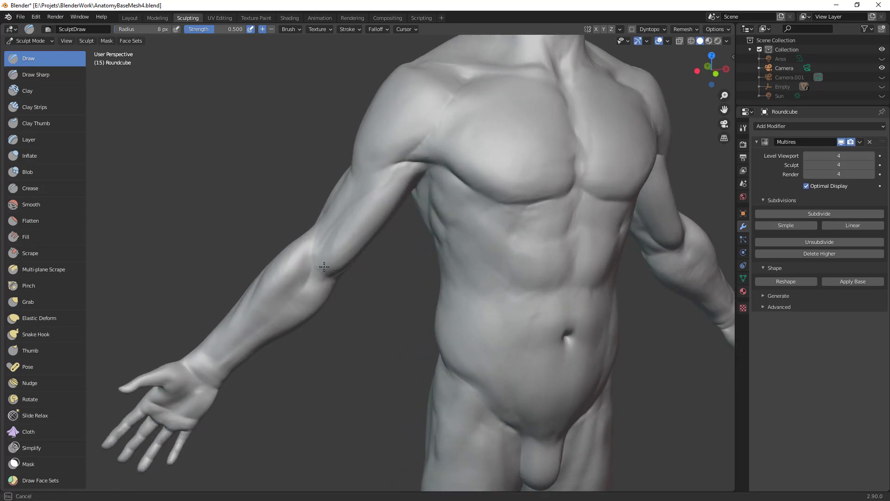
drag(303, 302, 267, 297)
drag(237, 338, 215, 374)
mouse_move(347, 325)
ctrl+middle_down()
mouse_move(362, 384)
mouse_move(361, 365)
mouse_move(423, 368)
mouse_move(551, 332)
mouse_move(407, 320)
mouse_move(334, 297)
ctrl+middle_up()
drag(311, 222, 335, 249)
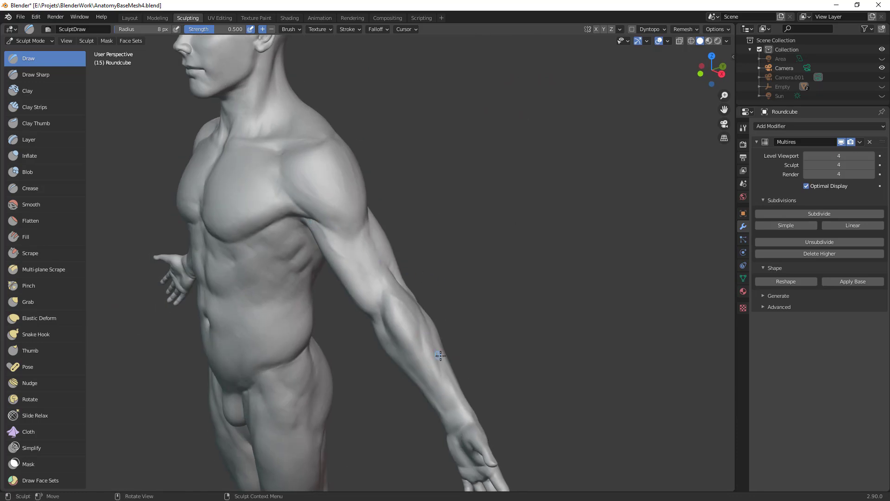
Step: Examine the arms, neck, collarbones and whole torso from several angles
shift+middle_drag(492, 368, 551, 300)
middle_drag(550, 301, 577, 298)
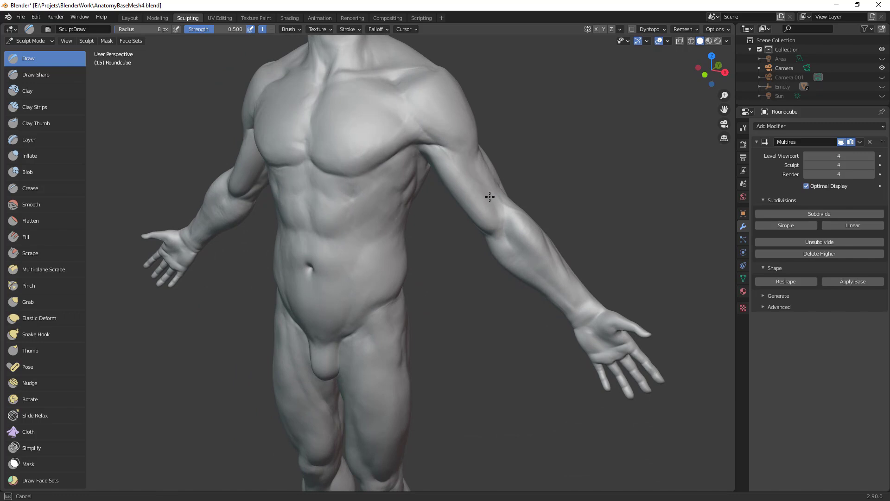
middle_drag(533, 292, 560, 294)
shift+middle_drag(519, 259, 556, 387)
middle_drag(511, 316, 483, 258)
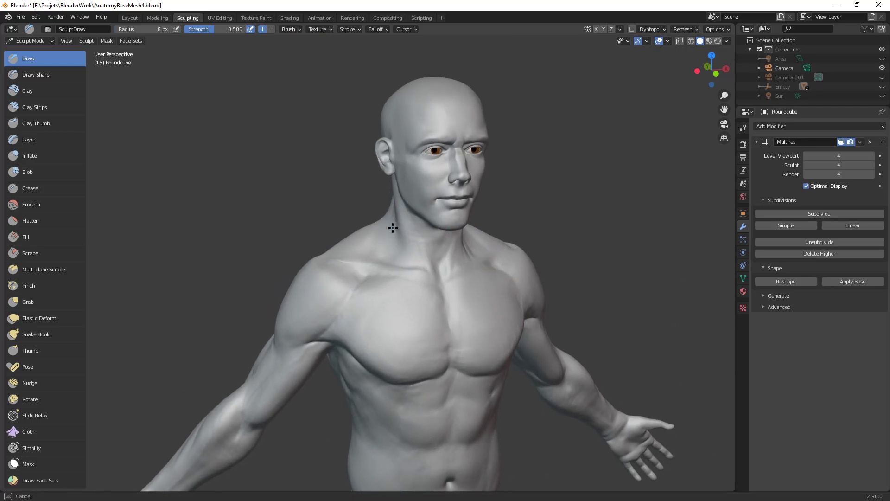
middle_drag(483, 243, 456, 233)
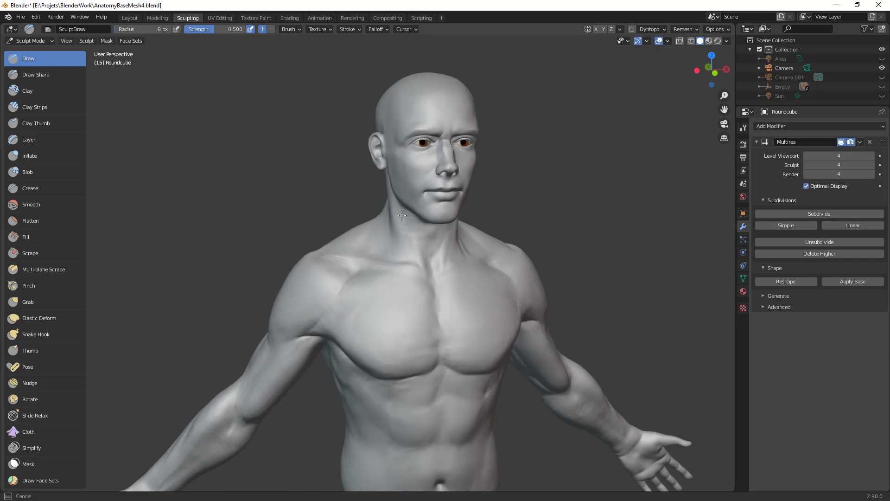
middle_drag(469, 268, 413, 211)
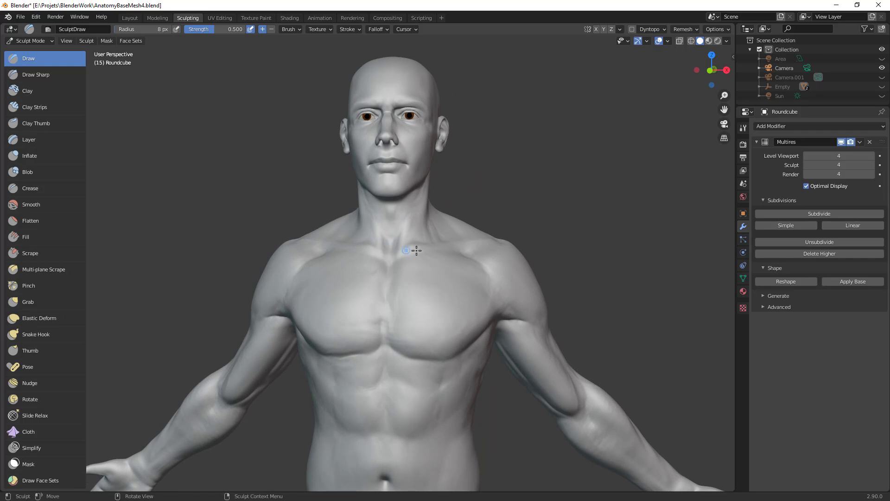
scroll(408, 250, down, 4)
mouse_move(433, 359)
middle_down()
mouse_move(488, 275)
mouse_move(474, 291)
mouse_move(508, 274)
middle_up()
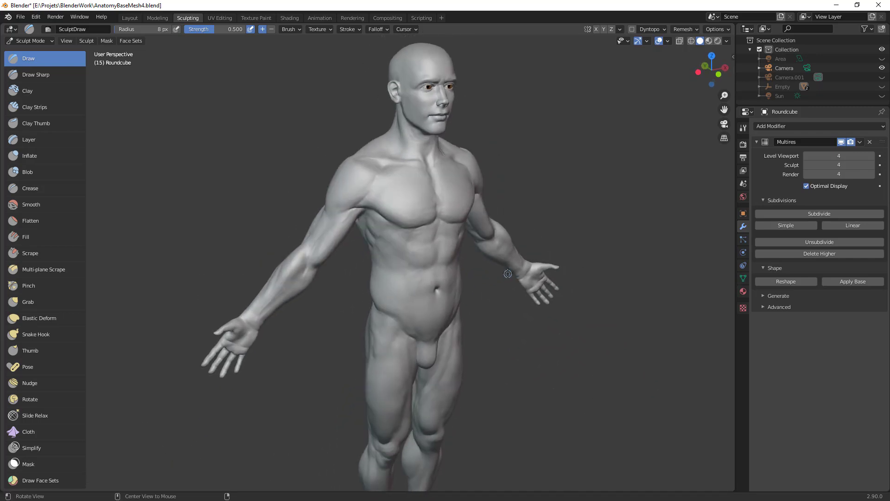
Step: Add fine surface detail along the shins and thighs with the Draw brush, reducing its radius to 7 px
alt+shift+drag(503, 309, 491, 224)
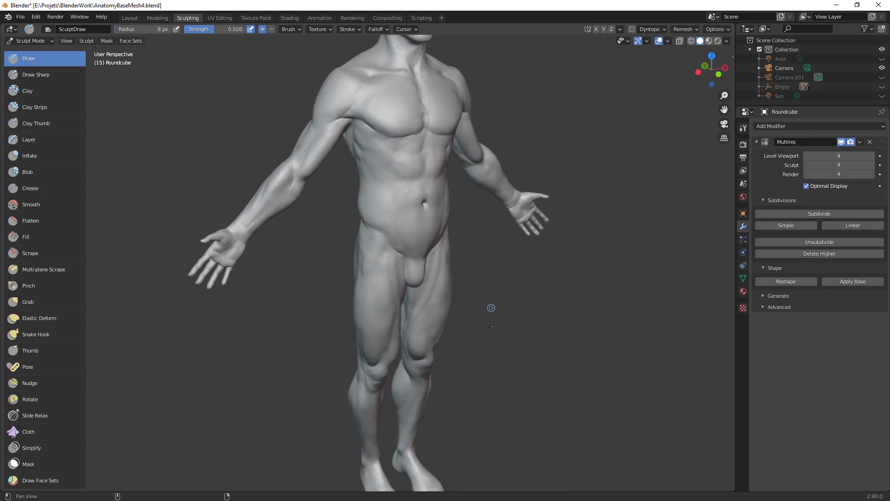
alt+shift+drag(499, 272, 512, 163)
ctrl+alt+drag(487, 253, 432, 280)
middle_drag(432, 280, 373, 307)
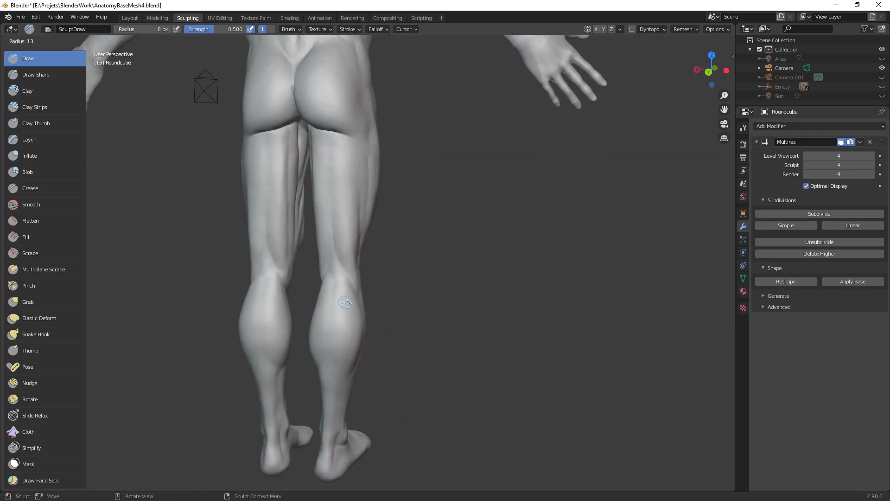
middle_drag(375, 309, 415, 339)
scroll(408, 343, up, 3)
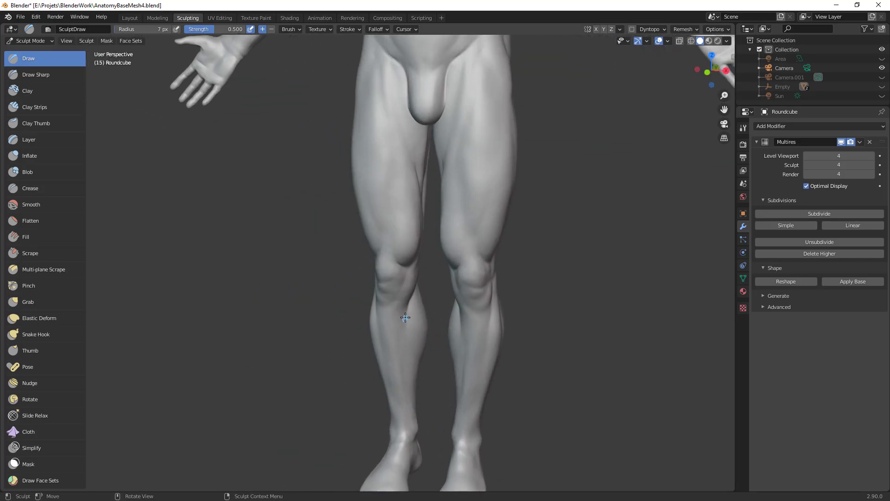
drag(406, 322, 407, 359)
shift+middle_drag(478, 403, 469, 373)
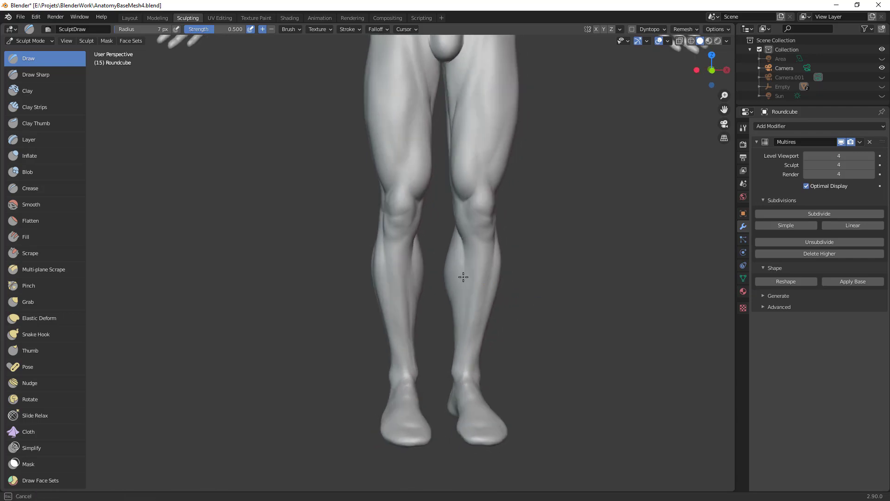
ctrl+middle_drag(516, 342, 471, 398)
drag(443, 322, 452, 293)
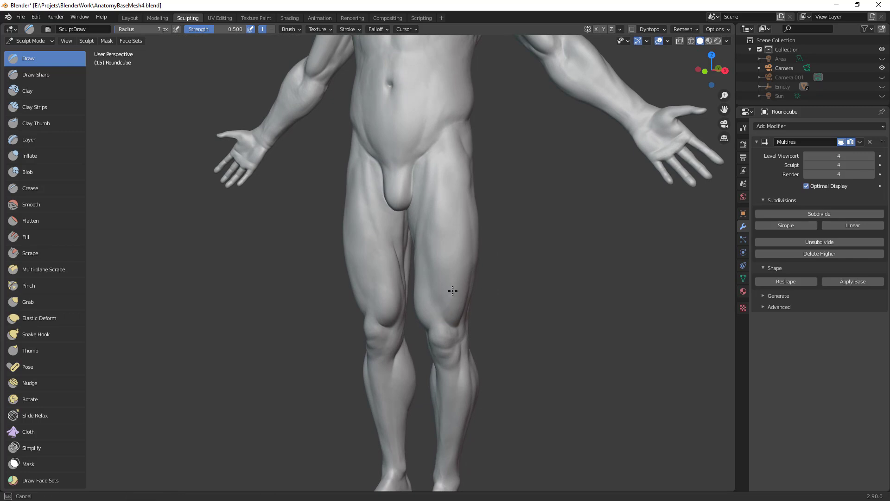
drag(459, 176, 452, 143)
Step: Adjust the chest and shoulder proportions with the Grab brush at a radius of 73 px
middle_drag(460, 139, 511, 186)
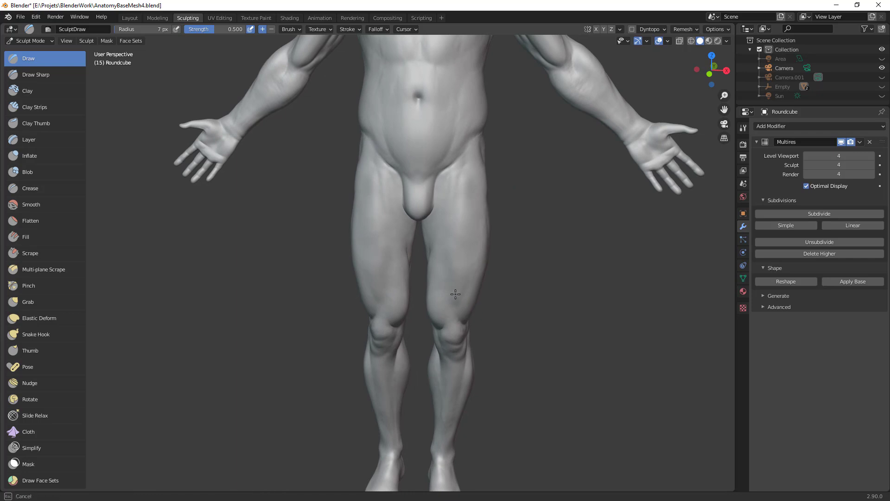
ctrl+middle_drag(487, 220, 508, 277)
middle_drag(509, 277, 543, 278)
shift+middle_drag(438, 204, 436, 325)
mouse_move(445, 268)
ctrl+middle_down()
mouse_move(434, 375)
mouse_move(483, 315)
ctrl+middle_up()
key(g)
key(f)
click(526, 247)
middle_drag(513, 232, 536, 234)
key(f)
click(389, 266)
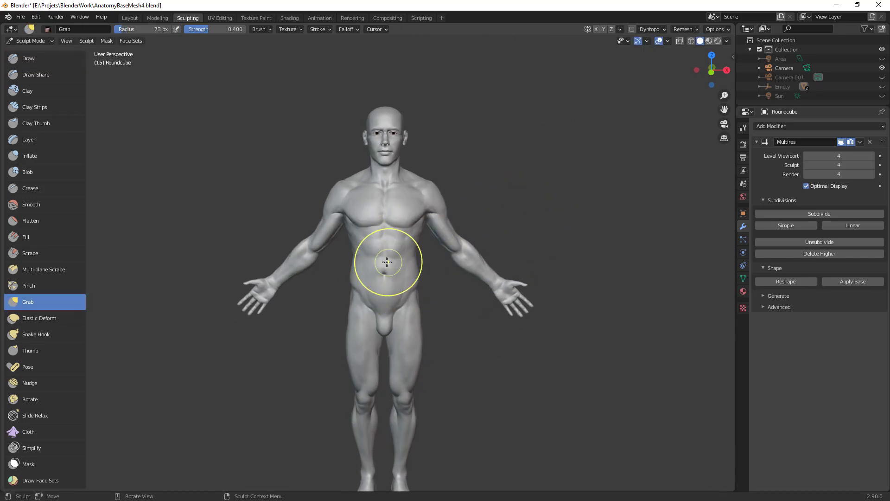
mouse_move(405, 221)
mouse_down()
mouse_move(410, 176)
mouse_move(425, 178)
mouse_move(430, 226)
mouse_move(440, 186)
mouse_up()
Step: Nudge the upper body and head outline with the Grab brush, bringing its radius to 77 px
key(f)
click(405, 179)
key(f)
click(445, 140)
mouse_move(445, 139)
mouse_down()
mouse_move(436, 281)
mouse_move(447, 260)
mouse_move(440, 264)
mouse_up()
middle_drag(440, 263, 479, 258)
middle_drag(399, 240, 414, 264)
key(bracketright)
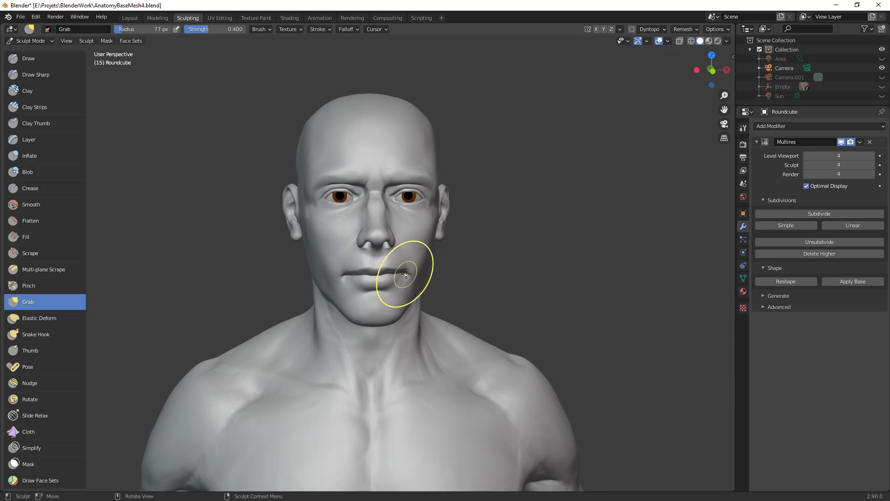
Step: Reposition the inner eye corners slightly with the Grab brush, reducing its radius to 68 px
shift+middle_drag(381, 187, 372, 245)
scroll(372, 246, up, 3)
key(f)
click(367, 246)
drag(331, 259, 332, 257)
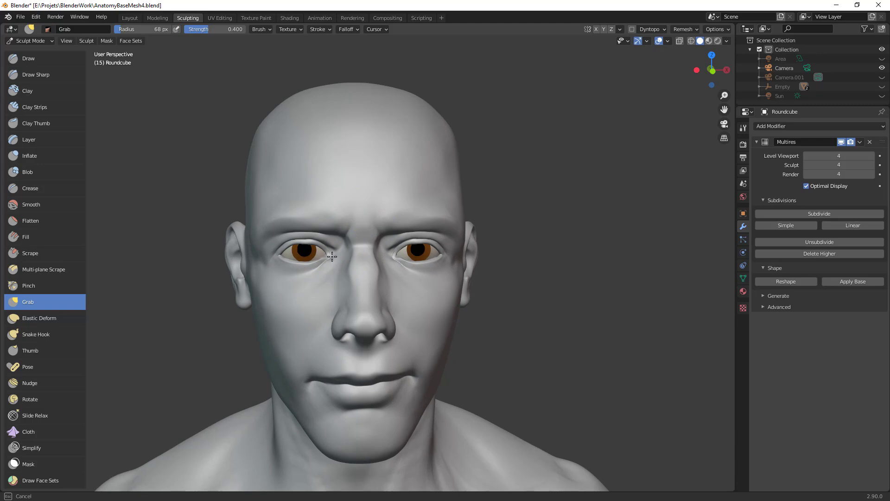
key(f)
click(330, 249)
Step: Adjust the forehead side and the inner eyebrow area with the Grab brush, resizing it between strokes
middle_drag(457, 239, 483, 246)
key(bracketleft)
key(bracketleft)
drag(472, 197, 477, 190)
mouse_move(527, 241)
middle_down()
mouse_move(380, 207)
mouse_move(420, 235)
middle_up()
key(bracketleft)
key(bracketleft)
key(bracketleft)
scroll(399, 182, up, 3)
key(f)
click(427, 182)
drag(382, 237, 378, 240)
Step: Build up the frown area between the eyebrows with Clay Strips, reducing the brush radius to 34 px
key(c)
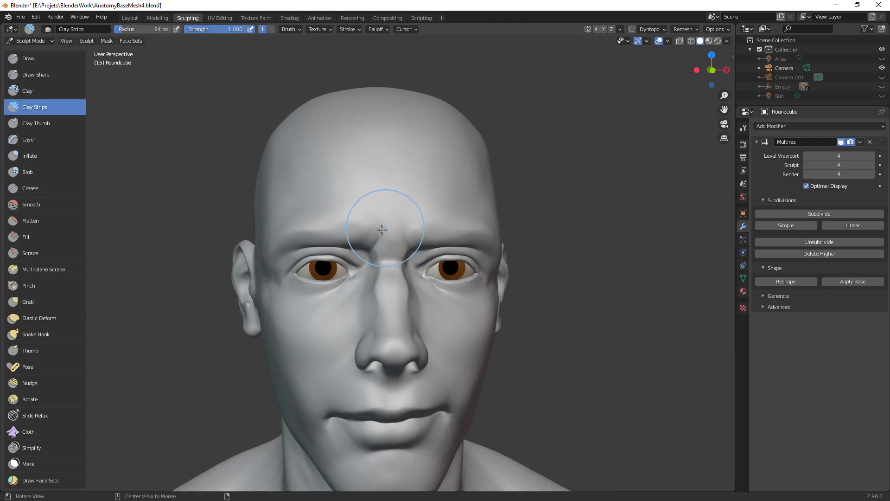
drag(378, 239, 385, 231)
middle_drag(372, 250, 499, 247)
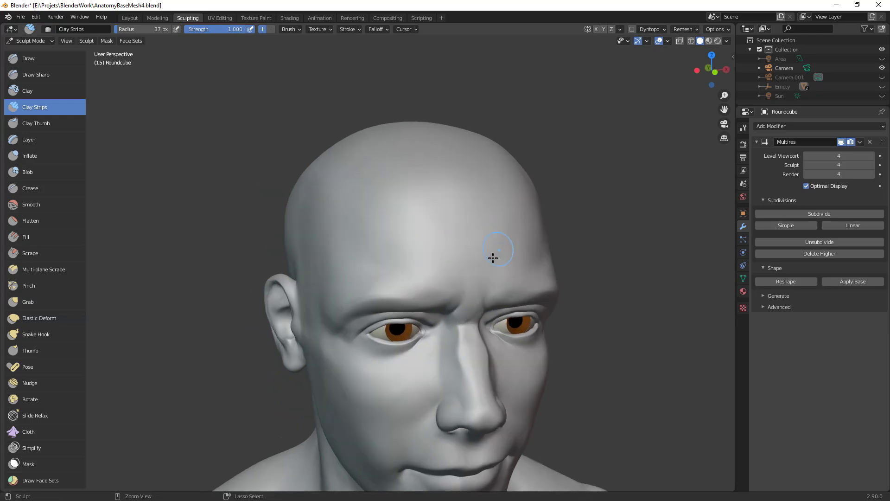
key(f)
click(459, 292)
mouse_move(459, 292)
mouse_down()
mouse_move(450, 302)
mouse_move(464, 277)
mouse_up()
mouse_move(445, 301)
mouse_down()
mouse_move(461, 280)
mouse_move(447, 293)
mouse_up()
ctrl+middle_drag(497, 284, 557, 324)
middle_drag(557, 324, 437, 288)
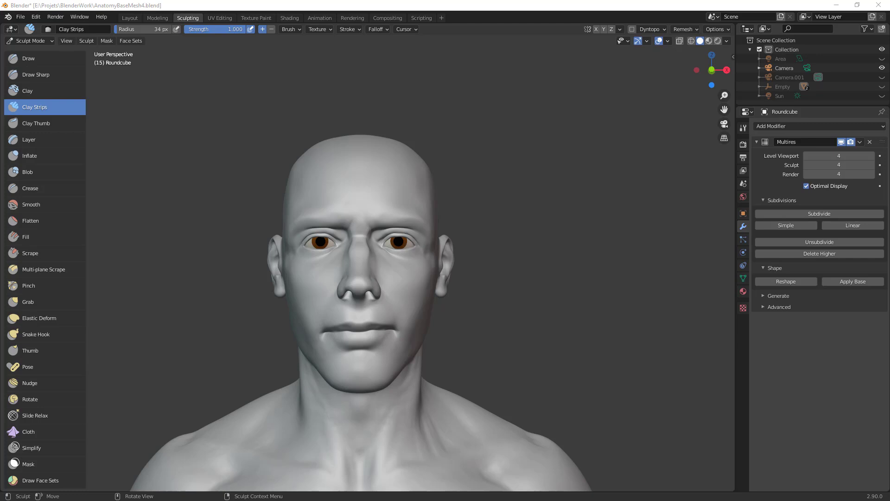
Step: Refine the inner eyebrows and the root of the nose with short Clay Strips strokes, bringing the radius to 26 px
mouse_move(499, 224)
middle_down()
mouse_move(519, 246)
mouse_move(501, 302)
mouse_move(451, 275)
middle_up()
scroll(501, 302, up, 3)
mouse_move(421, 283)
mouse_down()
mouse_move(414, 286)
mouse_move(421, 271)
mouse_up()
drag(413, 282, 412, 267)
mouse_move(399, 293)
mouse_down()
mouse_move(392, 305)
mouse_move(404, 307)
mouse_move(395, 292)
mouse_up()
key(f)
click(397, 304)
Step: Shape the forehead and temples with Clay Strips, using a brush radius of 33 px
scroll(417, 369, down, 3)
middle_drag(376, 362, 452, 366)
scroll(502, 253, up, 1)
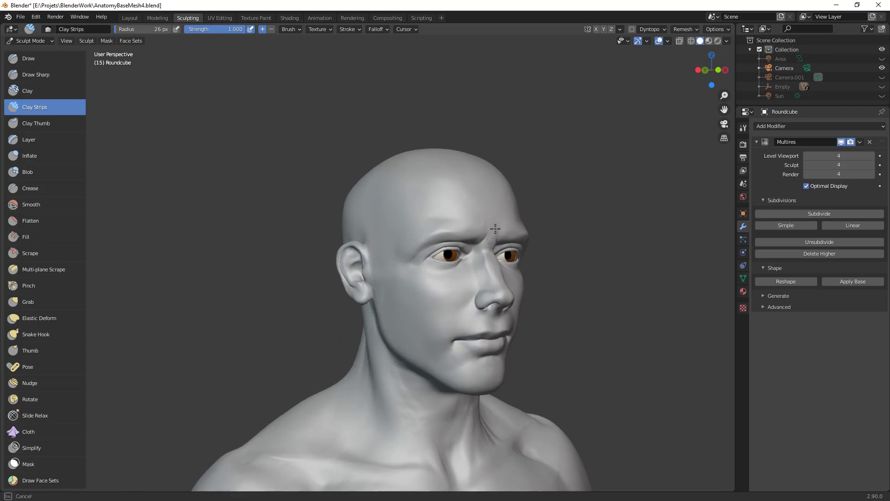
middle_drag(487, 215, 442, 239)
drag(404, 236, 437, 262)
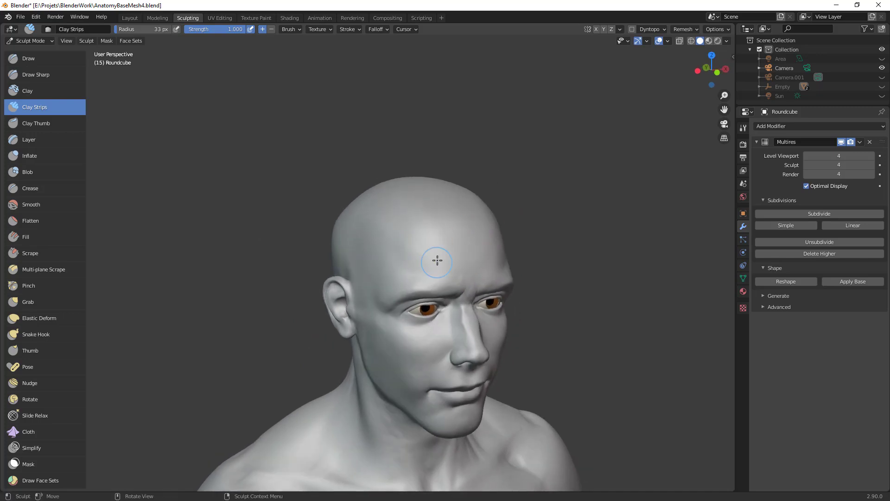
middle_drag(484, 253, 397, 248)
drag(427, 253, 404, 253)
mouse_move(331, 225)
mouse_down()
mouse_move(334, 274)
mouse_move(366, 269)
mouse_up()
mouse_move(366, 269)
middle_down()
mouse_move(481, 300)
mouse_move(439, 287)
mouse_move(368, 294)
mouse_move(415, 235)
mouse_move(422, 245)
middle_up()
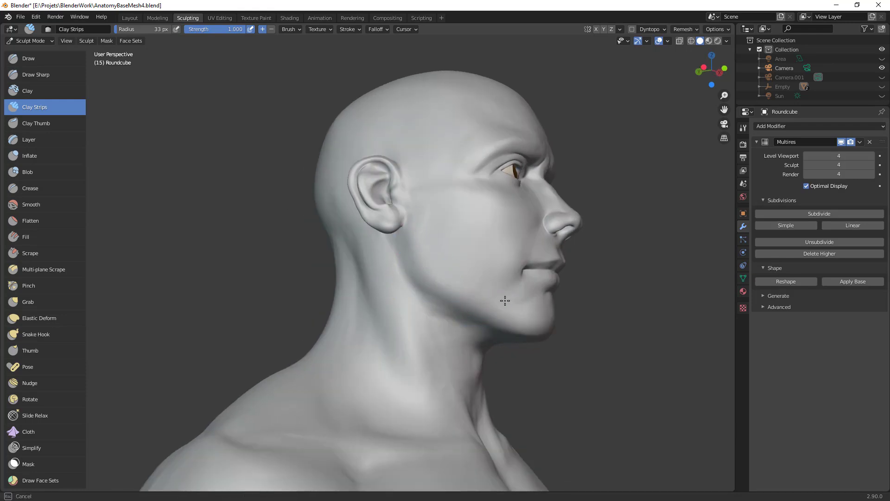
Step: Build up the jaw muscle and the cheek towards the ear with Clay Strips
middle_drag(541, 318, 399, 318)
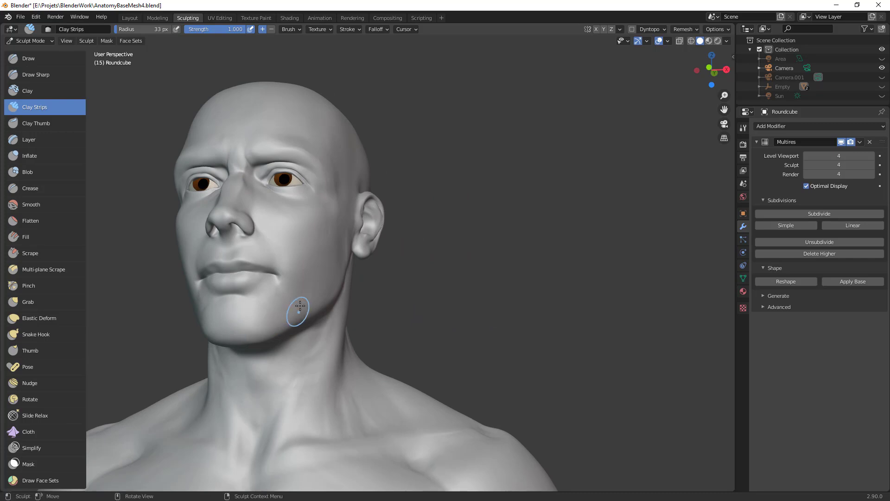
middle_drag(334, 278, 329, 279)
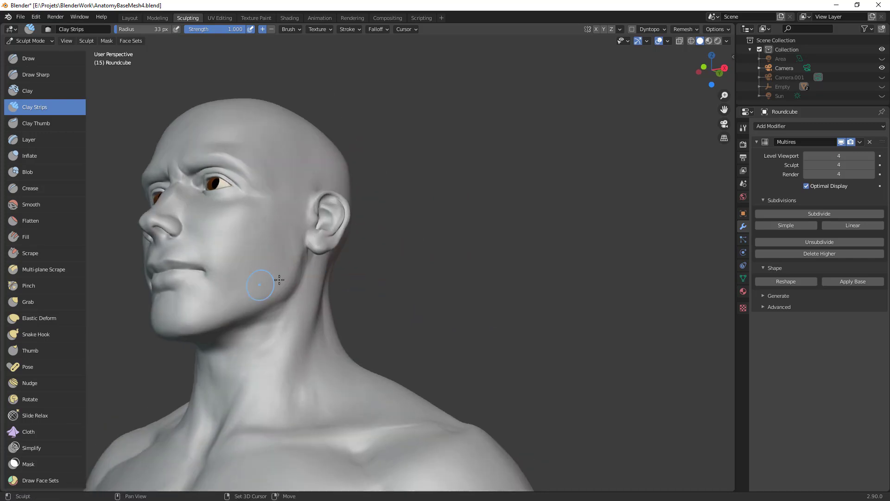
drag(287, 271, 288, 290)
mouse_move(303, 260)
shift+middle_down()
mouse_move(355, 284)
mouse_move(371, 278)
shift+middle_up()
drag(322, 286, 348, 251)
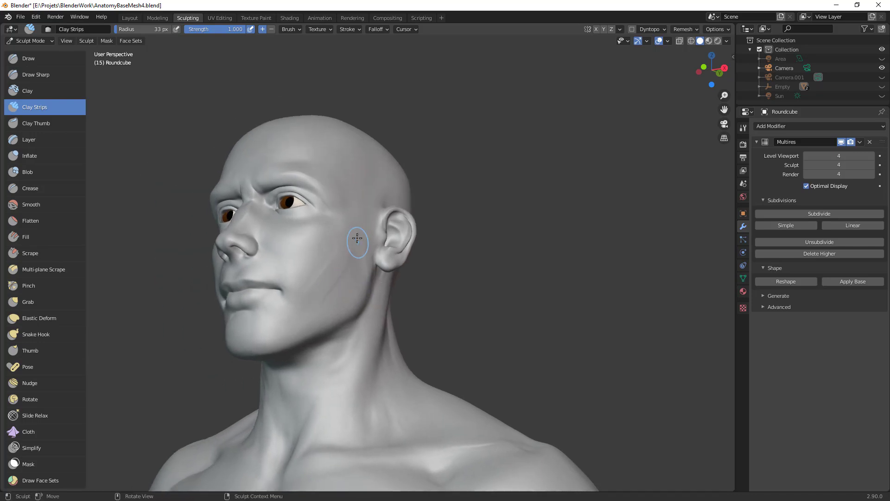
Step: Refine the bridge and side of the nose with Clay Strips, bringing the brush radius to 21 px
middle_drag(355, 257, 334, 289)
scroll(335, 289, up, 4)
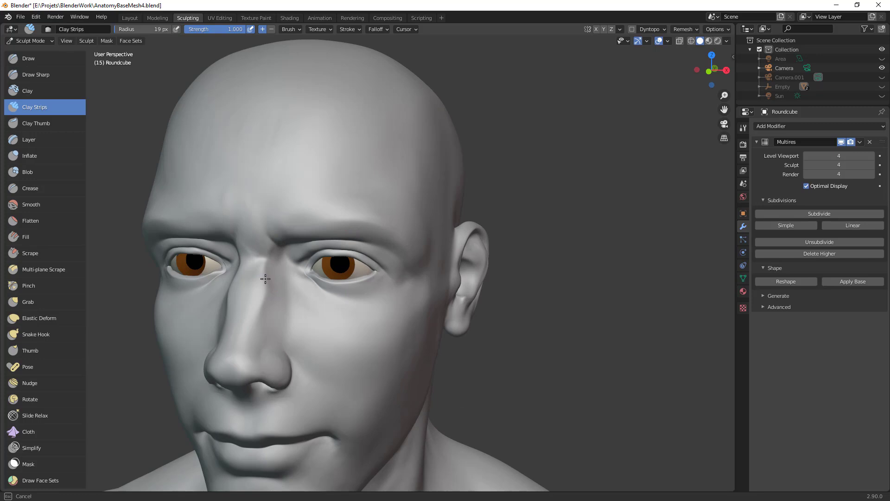
middle_drag(261, 298, 536, 245)
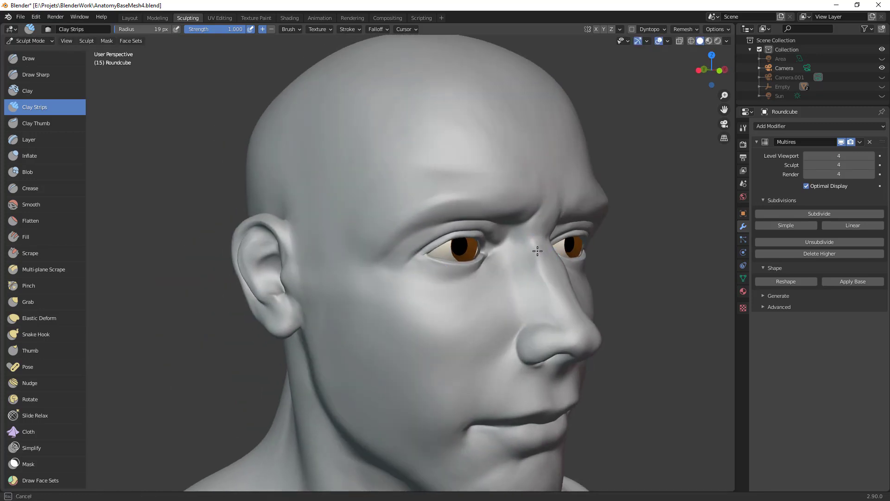
middle_drag(575, 313, 461, 324)
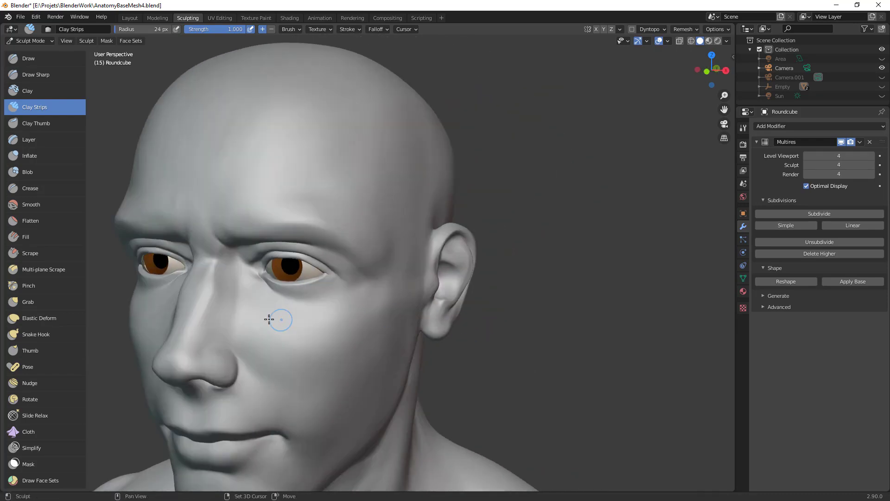
shift+middle_drag(274, 318, 373, 308)
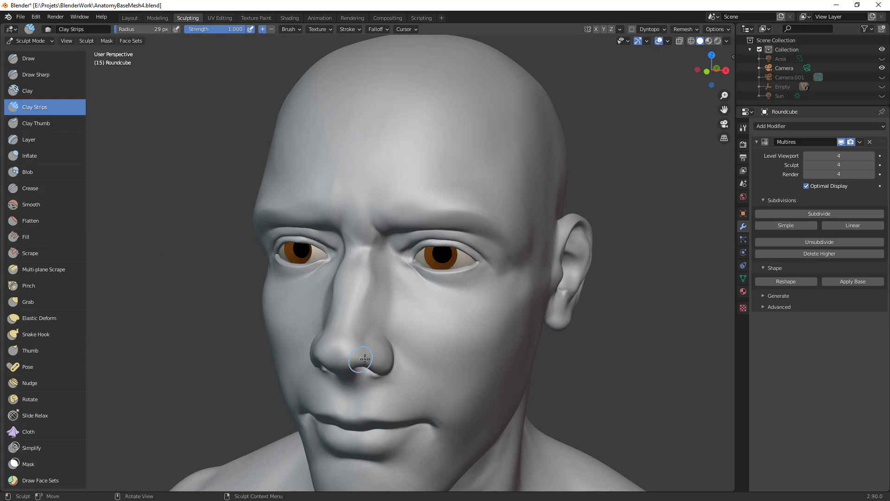
middle_drag(358, 360, 496, 339)
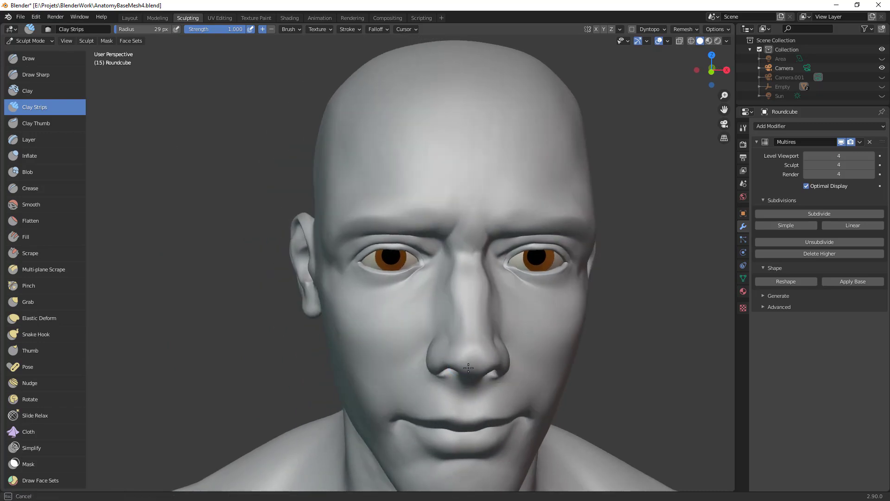
drag(486, 327, 449, 246)
key(f)
click(440, 246)
Step: Carve the temple and shape the cheekbone beside the outer eye corner with Clay Strips, reducing the radius to 19 px
middle_drag(505, 261, 403, 217)
ctrl+drag(390, 213, 387, 230)
mouse_move(415, 256)
middle_down()
mouse_move(423, 330)
mouse_move(406, 258)
middle_up()
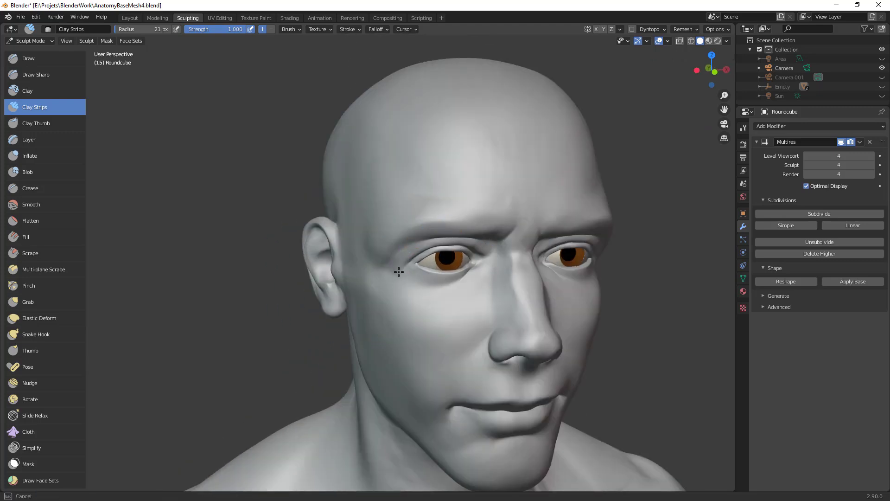
drag(383, 274, 394, 277)
middle_drag(556, 297, 520, 281)
drag(486, 240, 446, 242)
key(f)
click(444, 238)
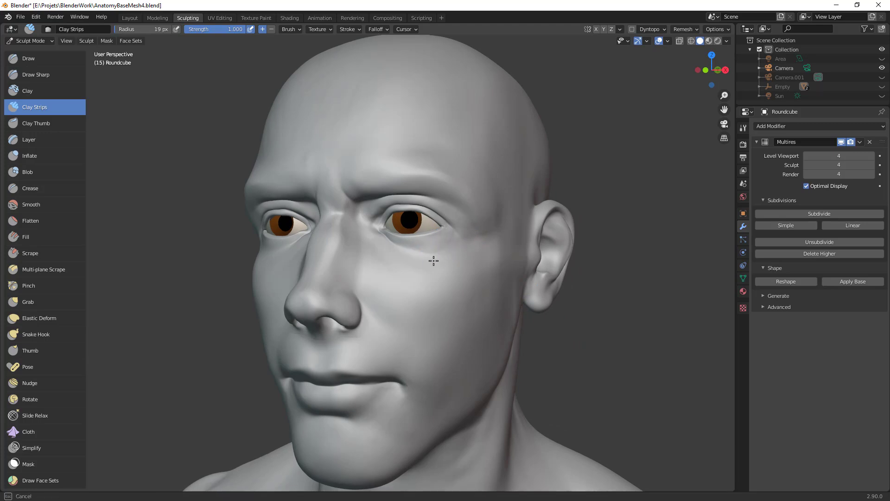
Step: Refine the cheek below the eye and the area beside the nose with Clay Strips, using a radius of 18 to 20 px
ctrl+middle_drag(457, 308, 387, 330)
mouse_move(387, 330)
middle_down()
mouse_move(493, 338)
mouse_move(512, 235)
middle_up()
drag(480, 280, 472, 281)
ctrl+middle_drag(568, 292, 554, 318)
middle_drag(554, 318, 502, 309)
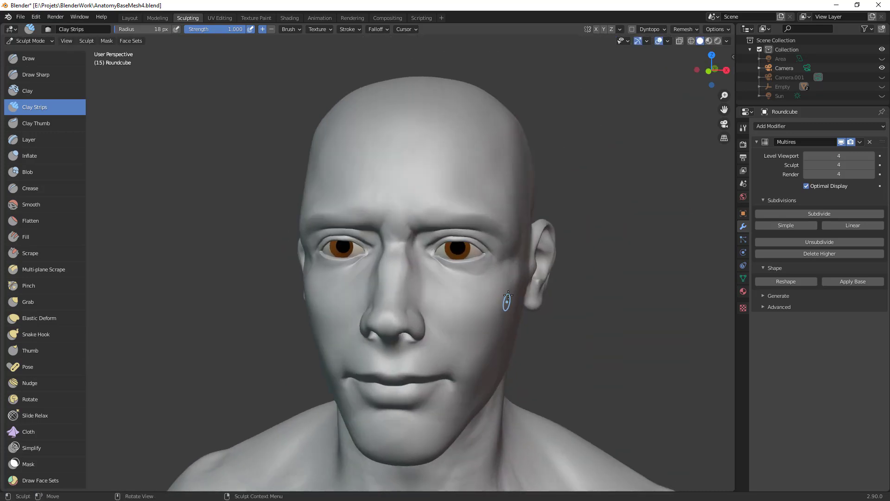
middle_drag(464, 287, 477, 299)
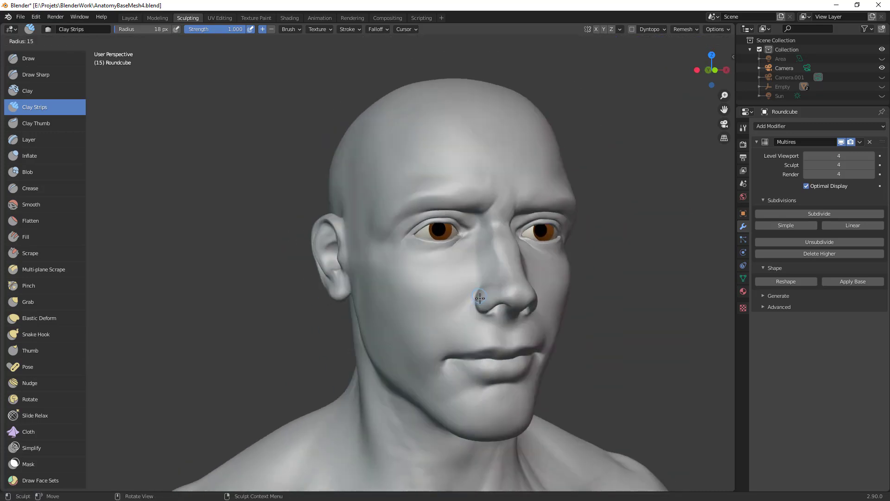
mouse_move(489, 299)
alt+mouse_down()
mouse_move(509, 301)
mouse_move(454, 274)
mouse_move(454, 242)
alt+mouse_up()
middle_drag(457, 254, 448, 254)
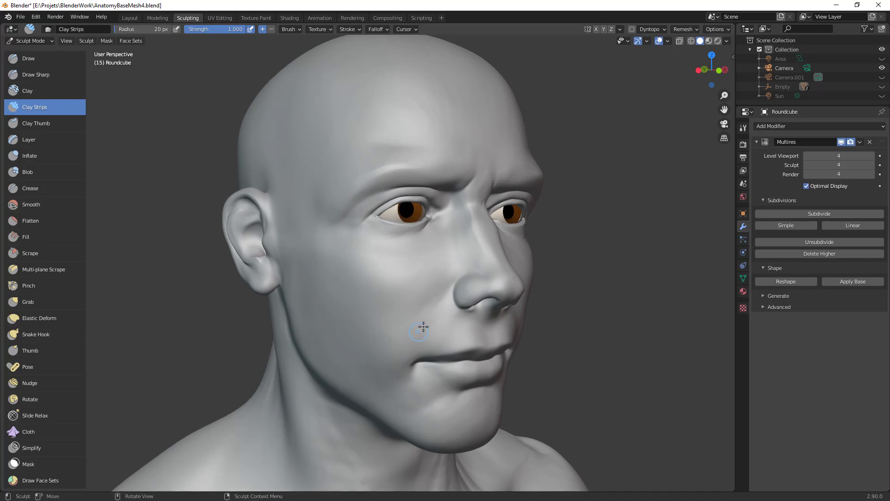
Step: Shape the mouth corner and the area around the lips with Clay Strips at a 20 px radius
ctrl+alt+drag(412, 347, 425, 425)
alt+drag(475, 356, 501, 312)
scroll(480, 329, down, 4)
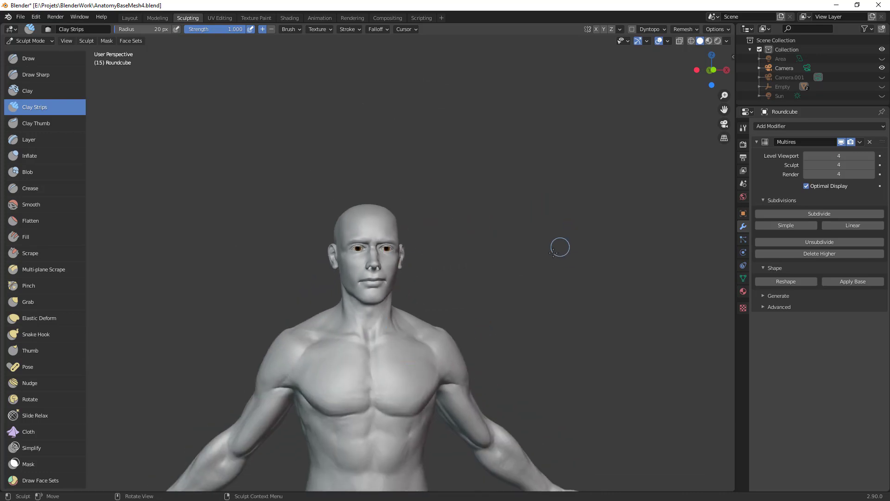
scroll(441, 294, up, 5)
middle_drag(502, 223, 444, 337)
drag(437, 371, 430, 383)
ctrl+middle_drag(447, 385, 464, 265)
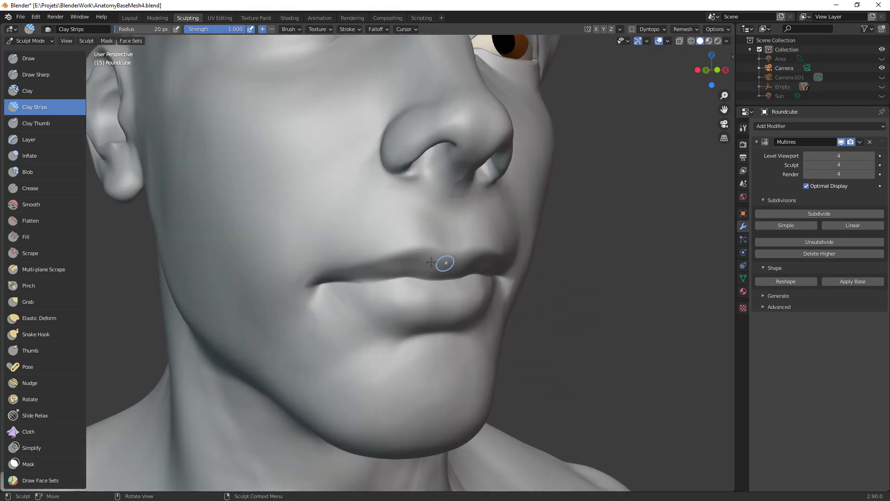
Step: Carve fine vertical creases into the lower lip with the Crease brush at a 15 px radius
key(shift+c)
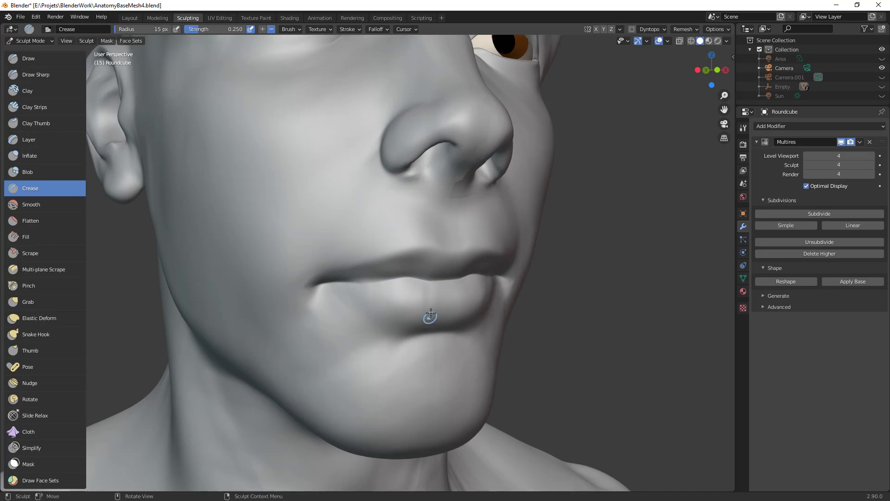
mouse_move(410, 301)
mouse_down()
mouse_move(411, 290)
mouse_move(395, 283)
mouse_up()
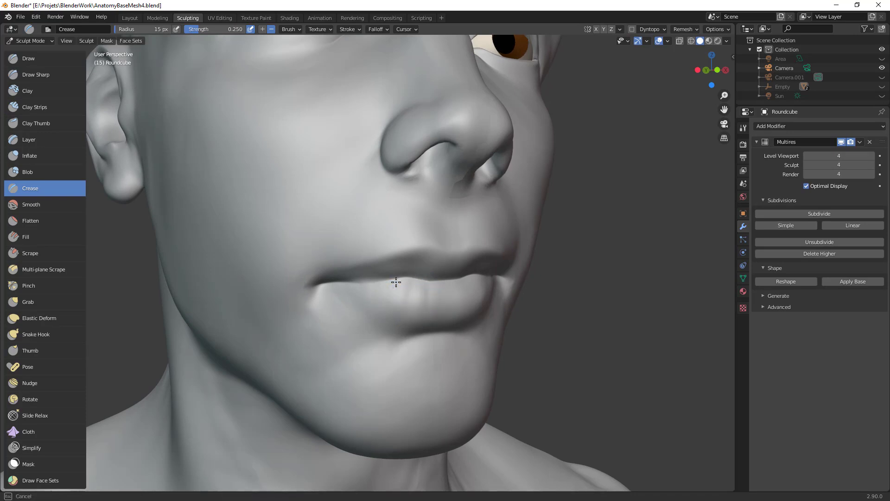
drag(456, 307, 465, 303)
middle_drag(465, 303, 327, 267)
drag(290, 280, 297, 280)
drag(309, 239, 312, 245)
drag(323, 278, 332, 246)
mouse_move(272, 240)
mouse_down()
mouse_move(263, 240)
mouse_move(305, 237)
mouse_up()
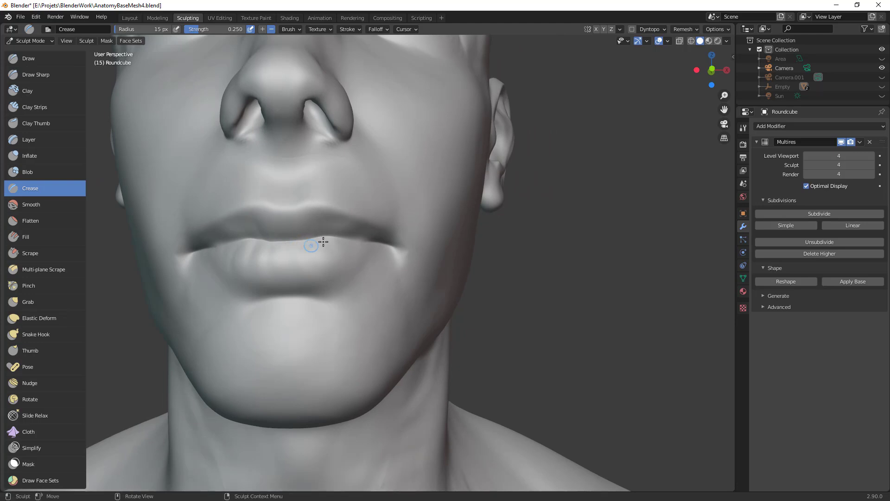
Step: Refine the volume of the lips with the Draw brush at a 15 px radius and 0.500 strength
ctrl+middle_drag(386, 297, 387, 345)
middle_drag(387, 345, 469, 304)
ctrl+middle_drag(475, 341, 479, 320)
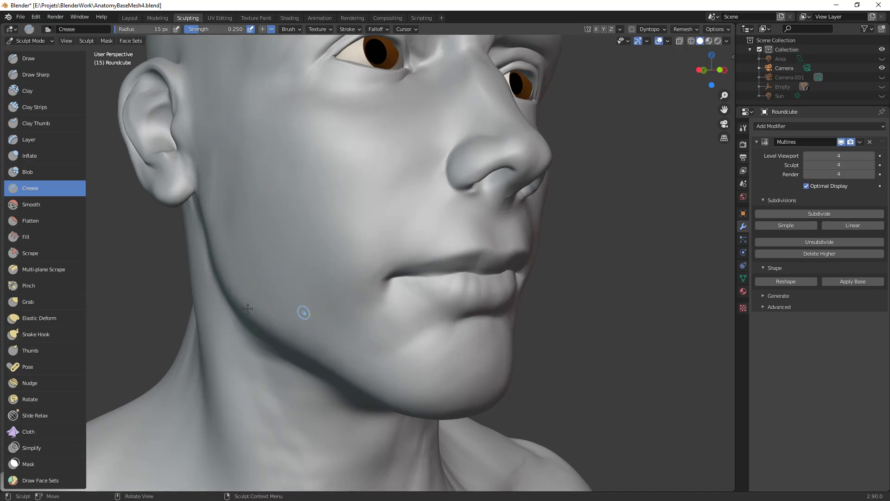
click(48, 58)
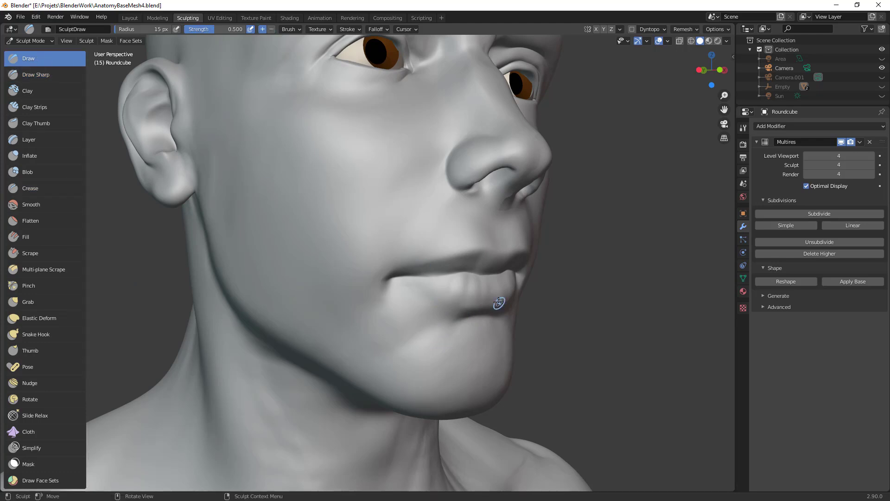
middle_drag(511, 298, 407, 309)
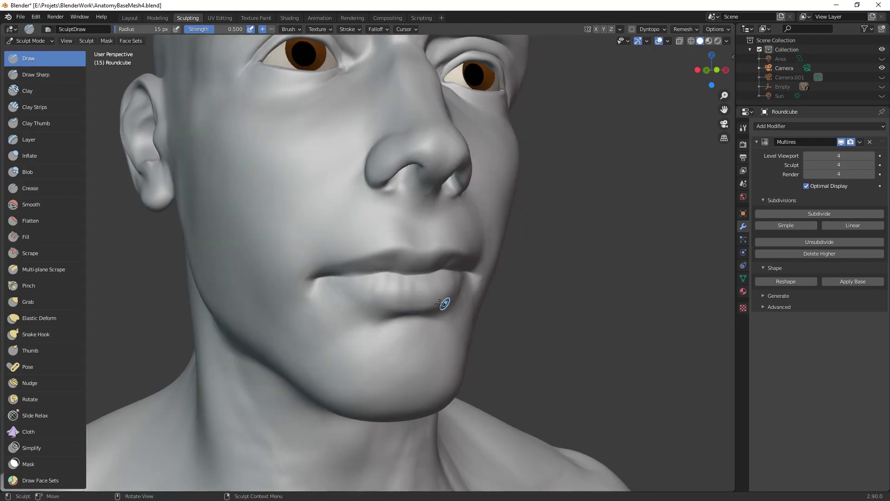
ctrl+middle_drag(472, 307, 354, 450)
middle_drag(408, 359, 342, 258)
drag(287, 240, 293, 248)
Step: Sculpt the philtrum between the nose and upper lip with the Draw brush, enlarging the radius to 28 px
ctrl+middle_drag(308, 242, 432, 377)
ctrl+middle_drag(436, 328, 462, 326)
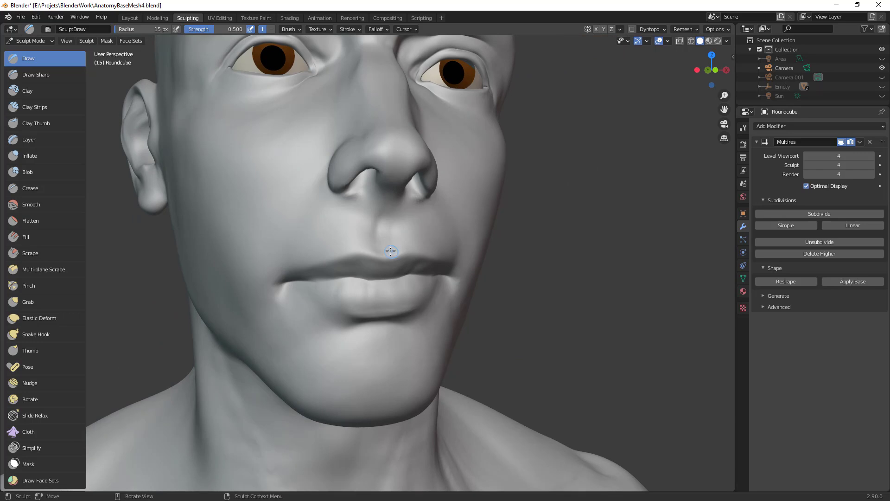
key(f)
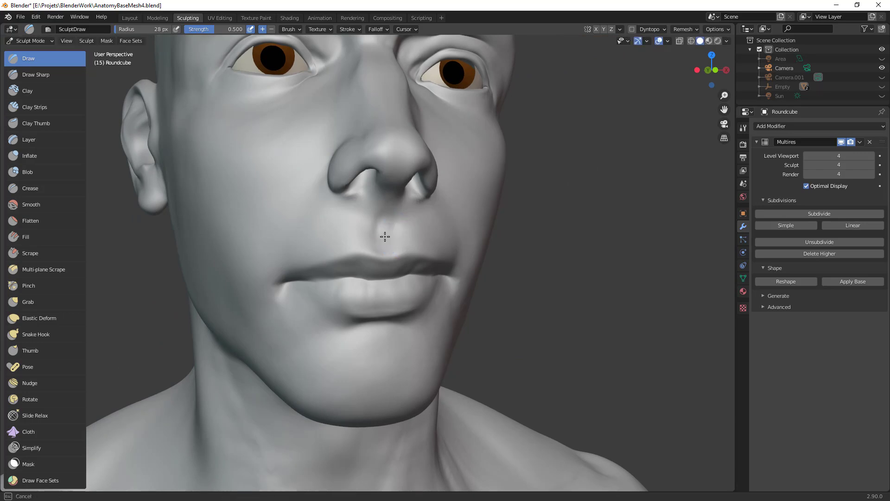
mouse_move(402, 246)
ctrl+middle_down()
mouse_move(418, 347)
mouse_move(438, 318)
mouse_move(417, 235)
mouse_move(471, 250)
mouse_move(410, 258)
mouse_move(427, 258)
mouse_move(443, 202)
mouse_move(417, 176)
ctrl+middle_up()
Step: Adjust the nostrils and nose base from below with the Grab brush, bringing the radius to 44 px
key(g)
key(f)
click(411, 260)
click(428, 260)
shift+middle_drag(417, 177, 428, 276)
key(f)
click(408, 207)
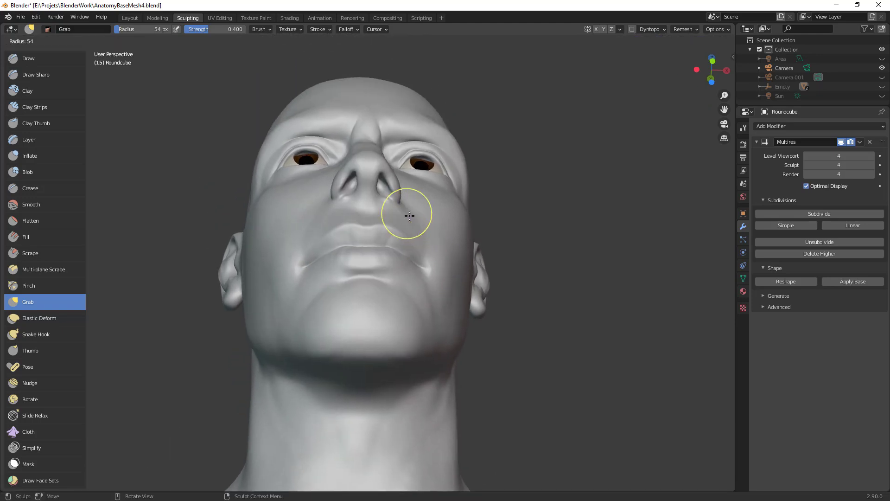
key(f)
click(333, 208)
key(f)
click(426, 195)
drag(360, 175, 356, 172)
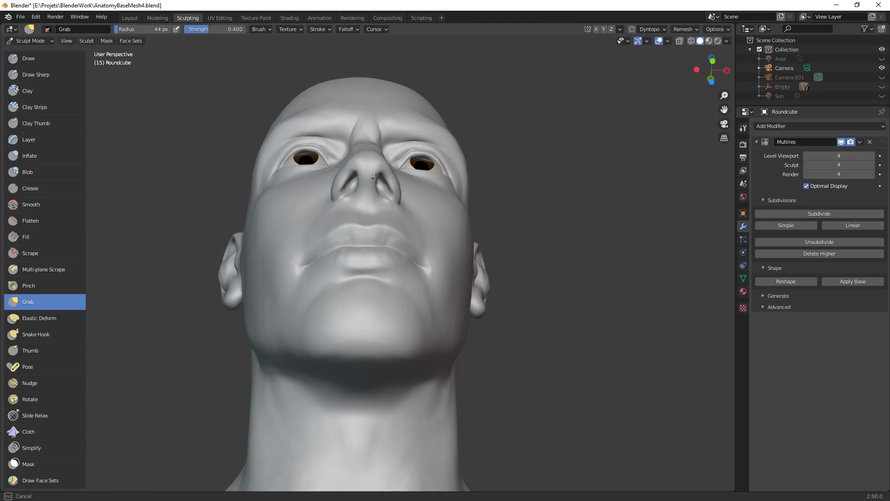
Step: Adjust the overall proportions of the face with the Grab brush, enlarging the radius to 57 px and 68 px
scroll(422, 269, down, 4)
mouse_move(422, 269)
alt+mouse_down()
mouse_move(451, 312)
mouse_move(479, 258)
alt+mouse_up()
key(f)
click(471, 302)
ctrl+middle_drag(467, 302, 527, 240)
mouse_move(482, 211)
shift+middle_down()
mouse_move(498, 268)
mouse_move(526, 188)
shift+middle_up()
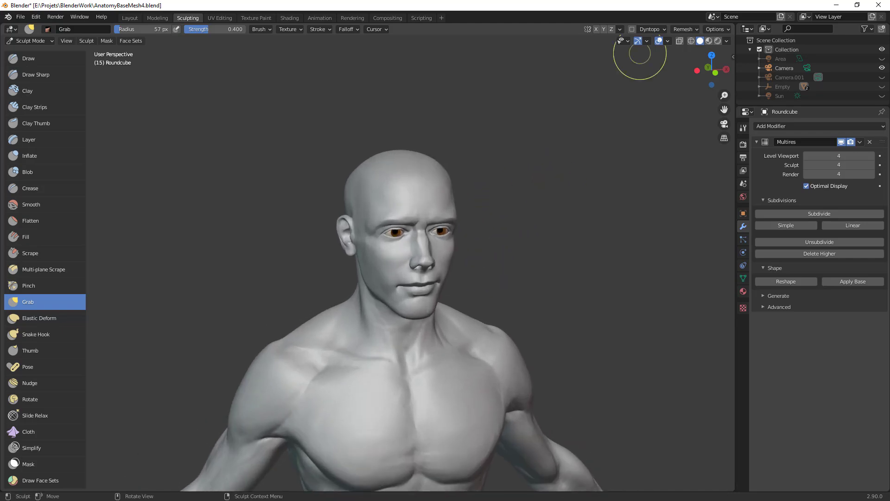
middle_drag(511, 274, 513, 254)
mouse_move(453, 239)
middle_down()
mouse_move(449, 259)
mouse_move(483, 288)
middle_up()
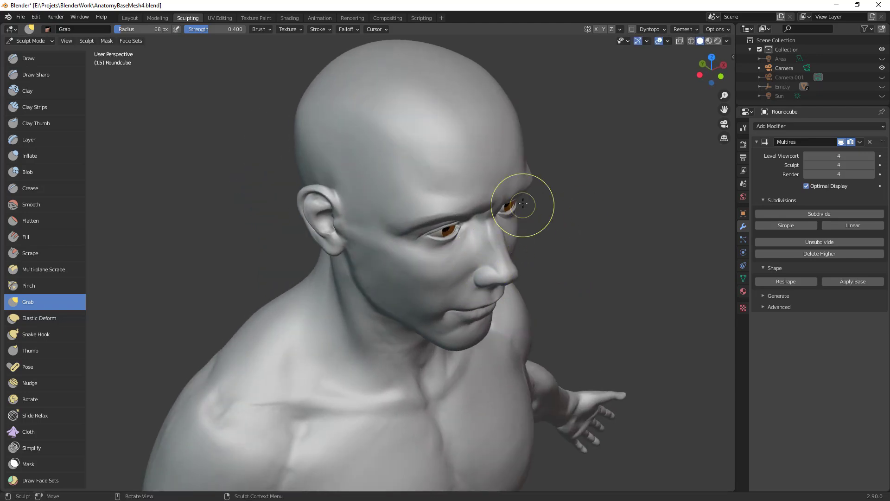
Step: Reshape the side of the face with the Grab brush, using radii of 75, 72 and 68 px
middle_drag(433, 277, 482, 288)
key(f)
drag(334, 231, 371, 244)
click(392, 243)
middle_drag(525, 269, 511, 270)
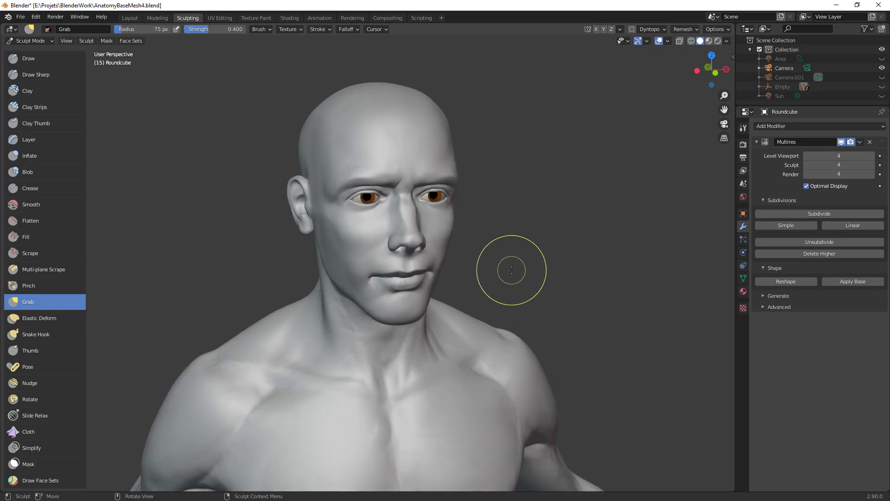
middle_drag(408, 259, 458, 252)
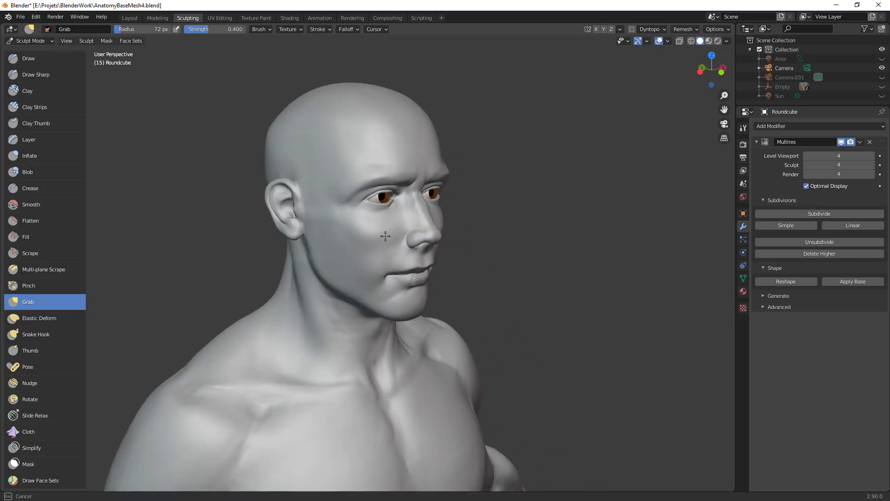
middle_drag(380, 248, 407, 234)
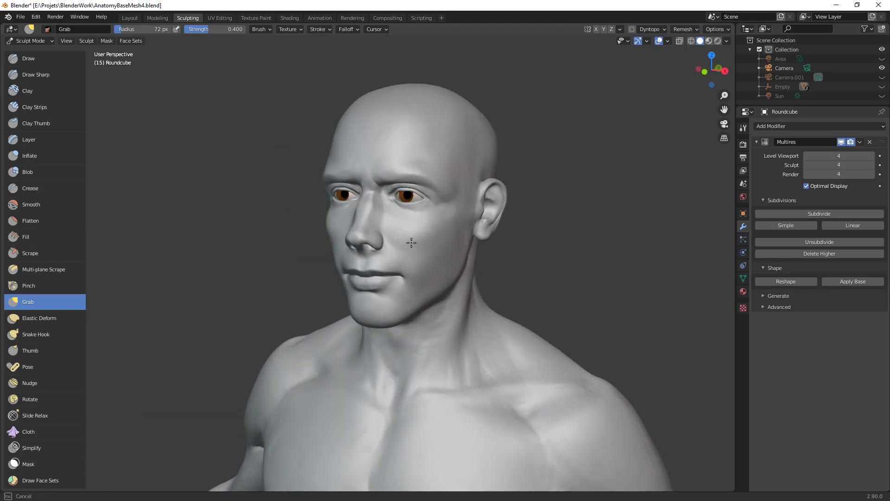
middle_drag(328, 229, 477, 195)
mouse_move(465, 161)
shift+middle_down()
mouse_move(471, 299)
mouse_move(482, 250)
shift+middle_up()
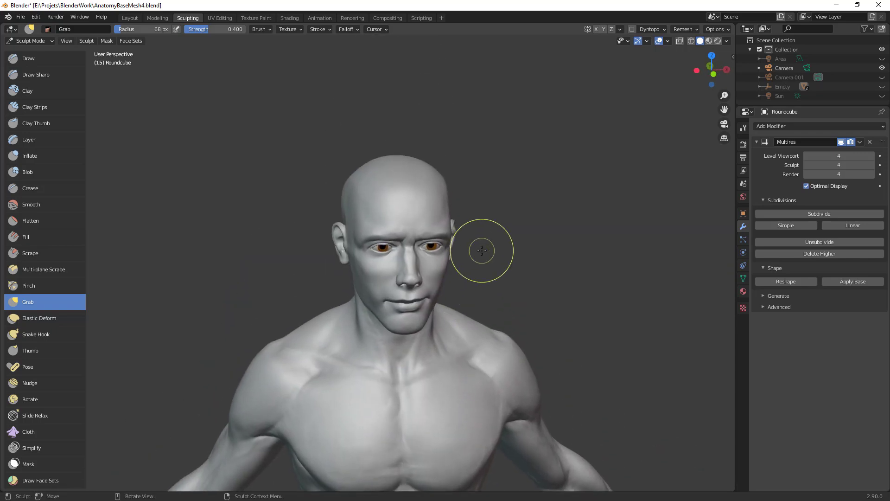
Step: Build up the inner cheek beside the nose with Clay Strips at a radius of 30 px and 29 px
middle_drag(407, 278, 461, 232)
scroll(461, 232, up, 3)
key(c)
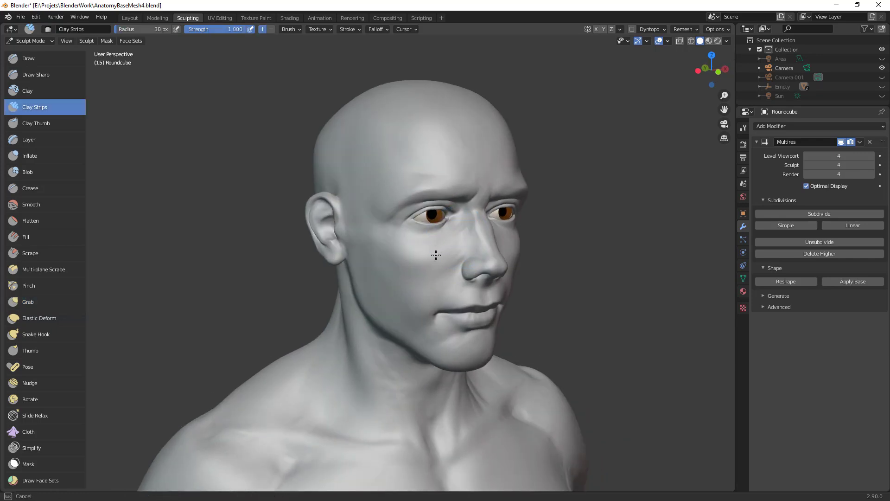
middle_drag(446, 248, 374, 268)
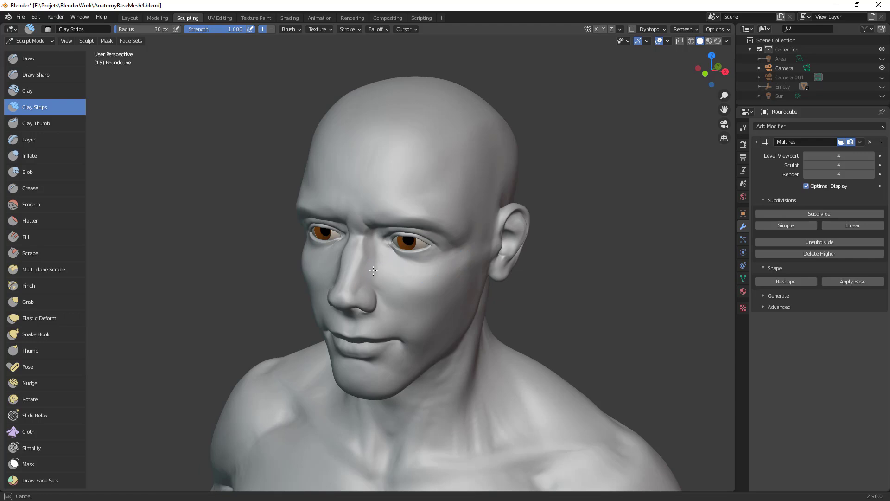
drag(381, 264, 385, 271)
drag(394, 263, 386, 277)
mouse_move(462, 289)
ctrl+middle_down()
mouse_move(407, 347)
mouse_move(464, 311)
ctrl+middle_up()
scroll(426, 258, up, 4)
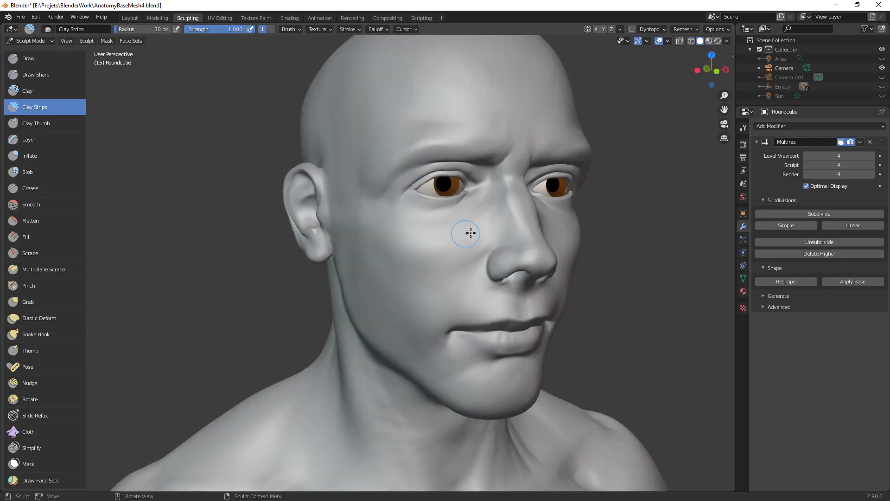
drag(494, 232, 449, 272)
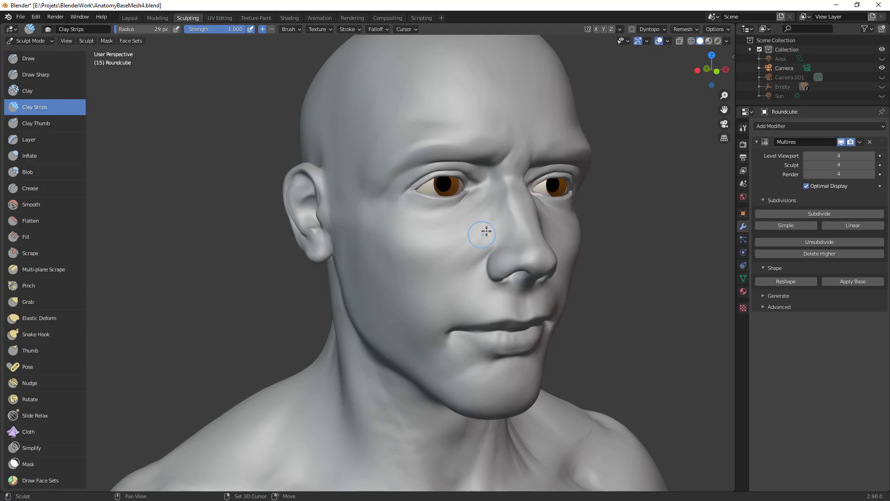
middle_drag(535, 241, 443, 267)
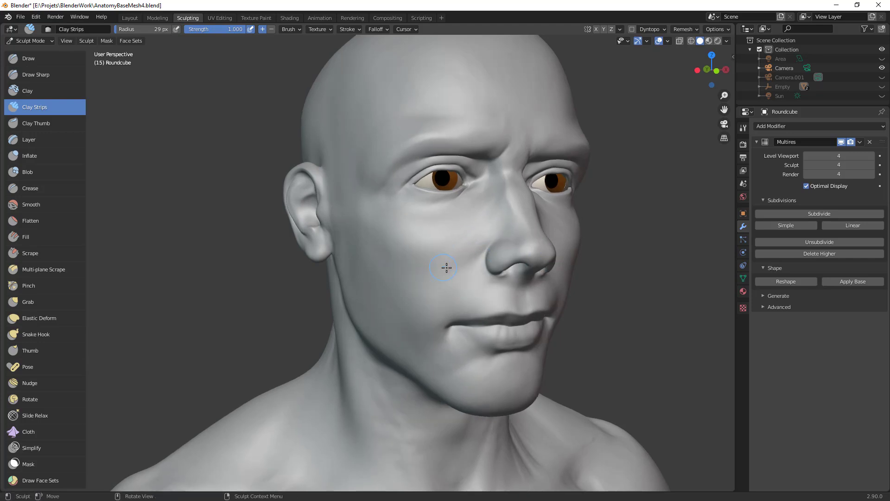
Step: Shape the cheekbone and cheek hollow with Clay Strips, setting the radius to 40 px and 32 px
middle_drag(387, 258, 419, 250)
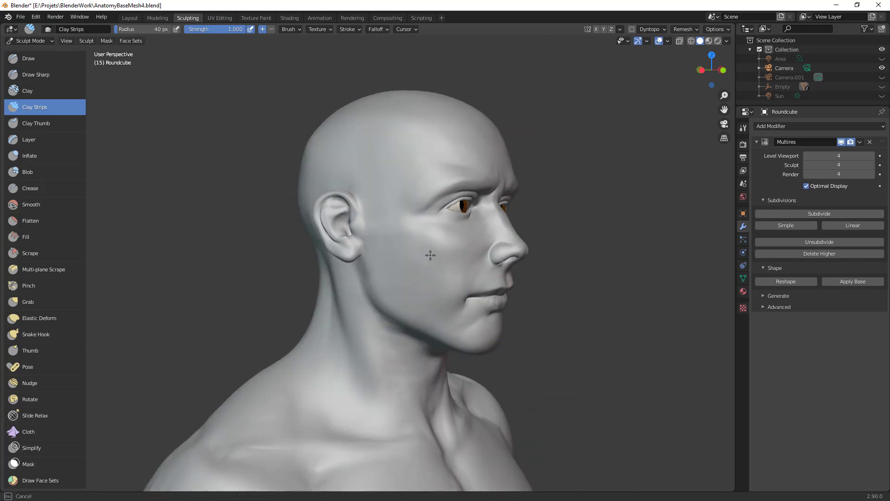
middle_drag(528, 268, 427, 259)
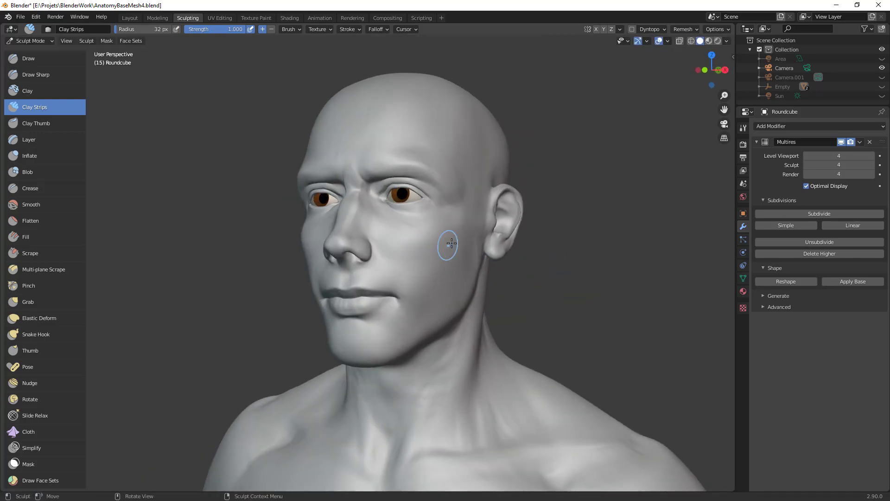
drag(421, 255, 418, 249)
mouse_move(403, 283)
mouse_down()
mouse_move(420, 232)
mouse_move(428, 251)
mouse_up()
middle_drag(391, 237, 451, 249)
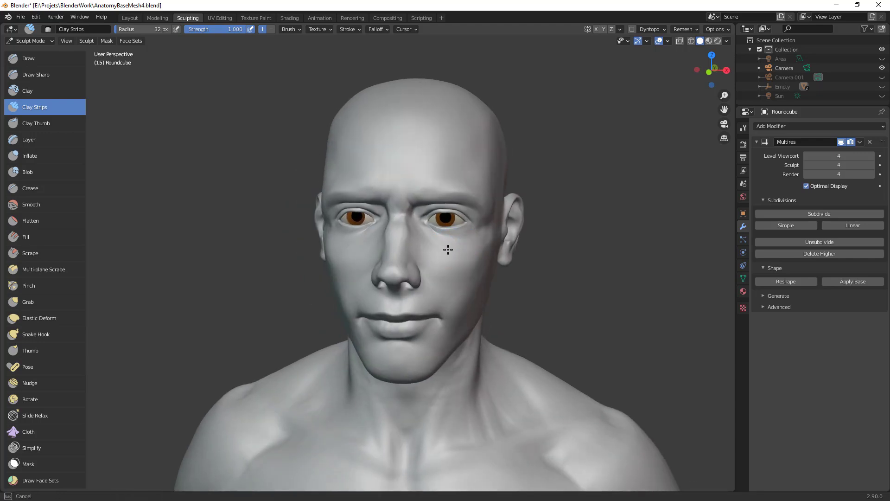
Step: Reshape the cheek beside the nose with the Grab brush, enlarging the radius to 119 px
scroll(455, 250, down, 3)
middle_drag(423, 391, 467, 258)
scroll(502, 243, up, 3)
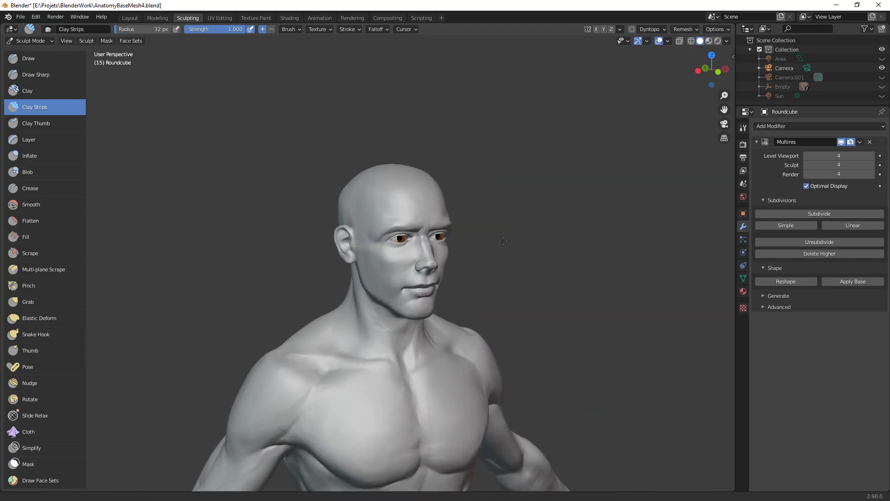
scroll(502, 243, up, 4)
middle_drag(517, 210, 561, 277)
scroll(561, 276, down, 2)
key(g)
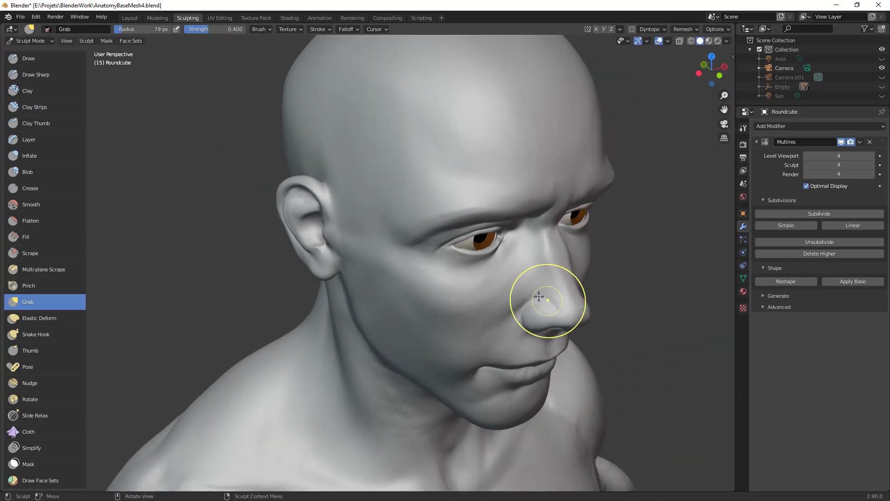
key(f)
click(520, 305)
mouse_move(528, 300)
mouse_down()
mouse_move(455, 308)
mouse_move(388, 277)
mouse_up()
key(f)
click(447, 310)
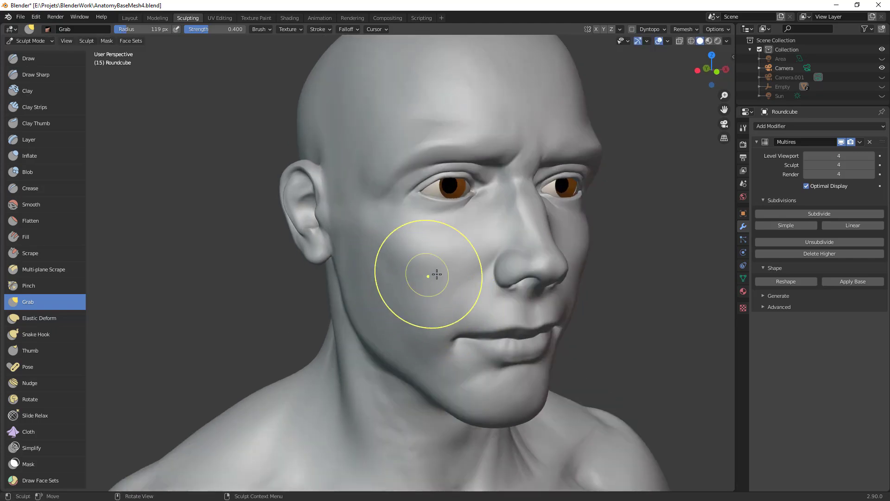
Step: Adjust the cheek contour from the side with the Grab brush, reducing the radius to 74 px
key(f)
click(446, 294)
mouse_move(445, 294)
middle_down()
mouse_move(485, 311)
mouse_move(557, 284)
middle_up()
key(f)
click(537, 273)
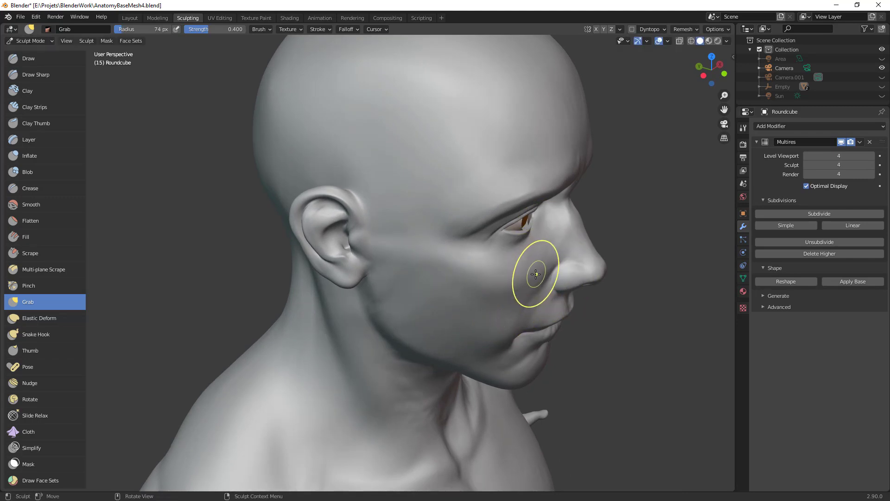
Step: Refine the cheek surface with the Scrape brush and smooth the result, reducing the Scrape radius to 40 px
key(shift+t)
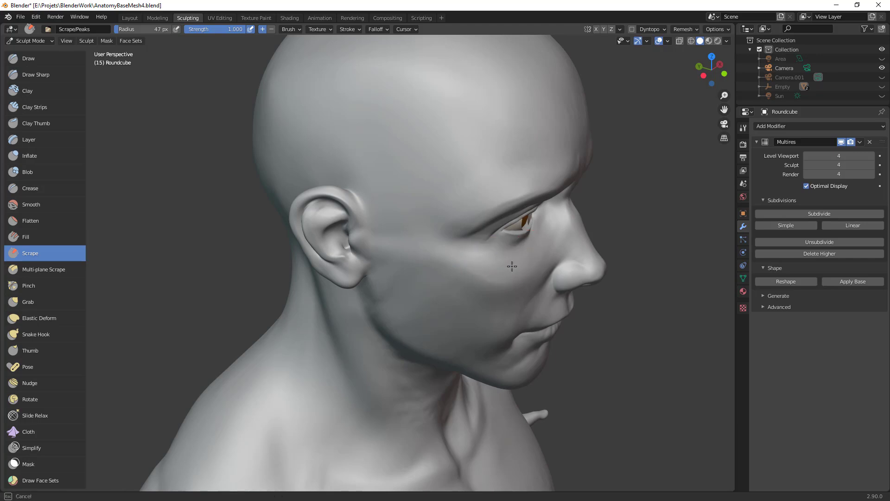
middle_drag(523, 263, 509, 261)
key(shift+s)
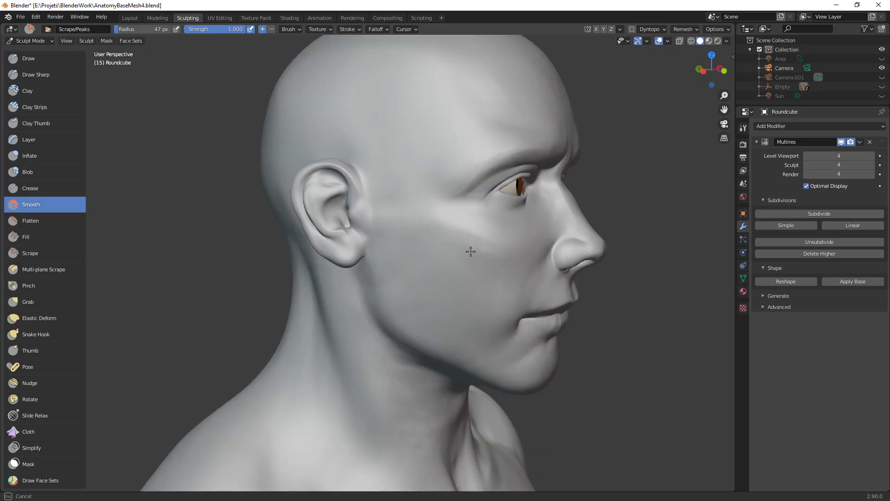
ctrl+middle_drag(498, 272, 381, 359)
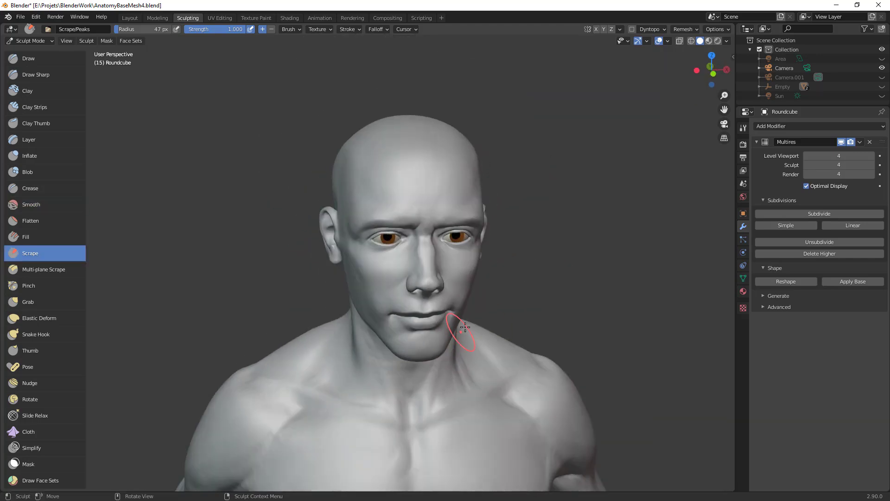
middle_drag(511, 272, 435, 257)
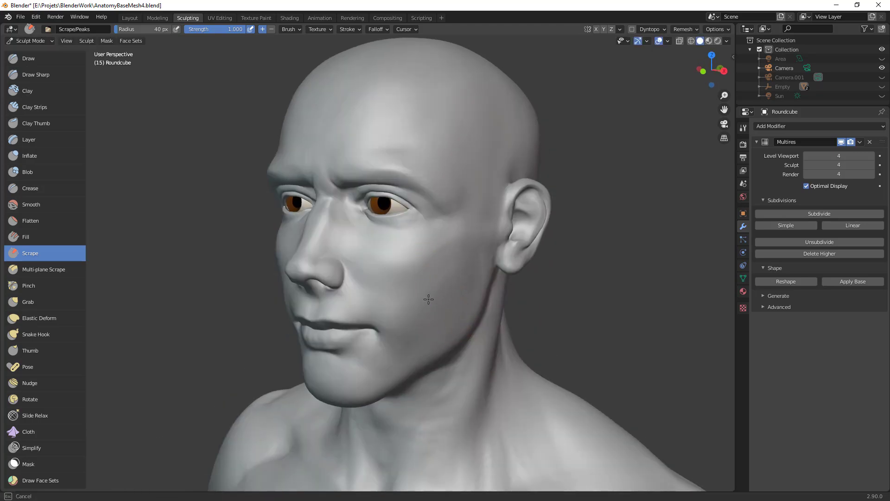
Step: Leave Sculpt Mode for Object Mode, clear the selection and frame the full body
ctrl+middle_drag(471, 253, 492, 414)
ctrl+middle_drag(455, 284, 464, 392)
shift+middle_drag(481, 414, 525, 215)
key(ctrl+Tab)
key(alt+a)
middle_drag(485, 333, 563, 327)
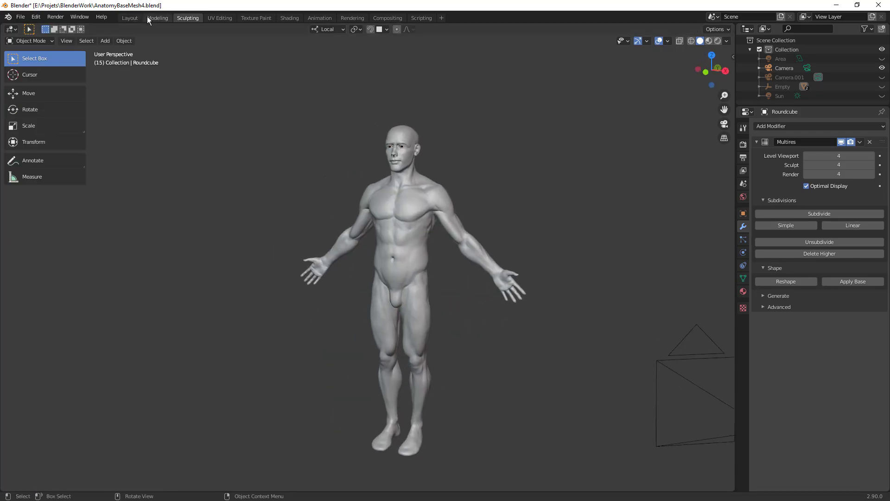
Step: Switch to the Layout workspace with Rendered shading and unhide the Empty, Sun and Area objects
click(131, 18)
mouse_move(274, 160)
middle_down()
mouse_move(499, 319)
mouse_move(482, 269)
middle_up()
key(z)
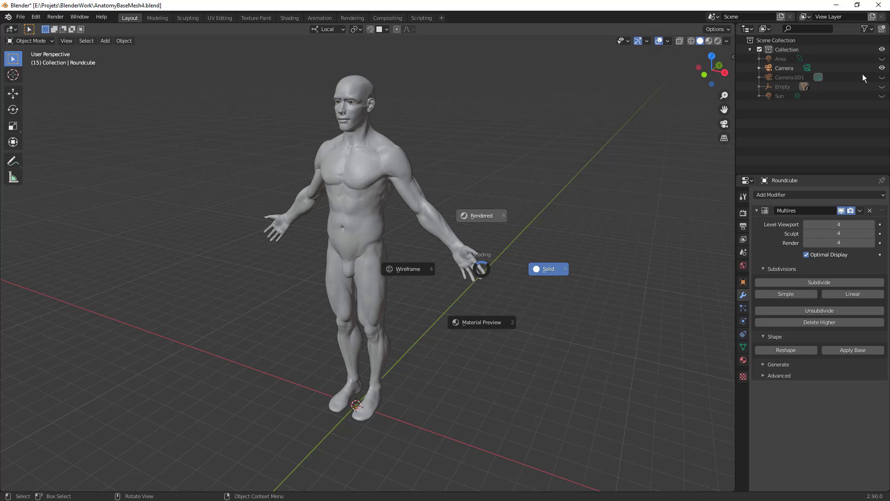
key(8)
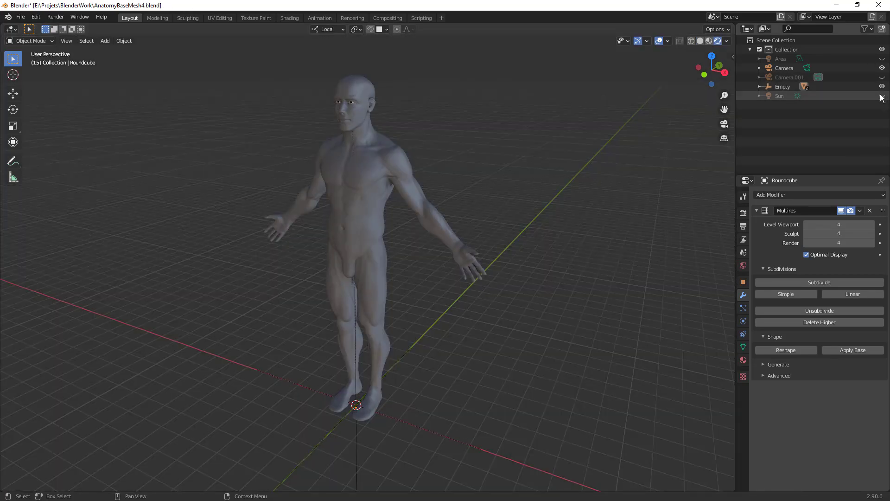
click(881, 88)
click(882, 58)
Step: Examine the lit body from several angles and distances and save AnatomyBaseMesh4.blend
middle_drag(431, 194, 460, 320)
scroll(526, 195, up, 4)
scroll(481, 263, up, 2)
middle_drag(481, 263, 408, 316)
scroll(340, 279, down, 4)
scroll(432, 309, down, 2)
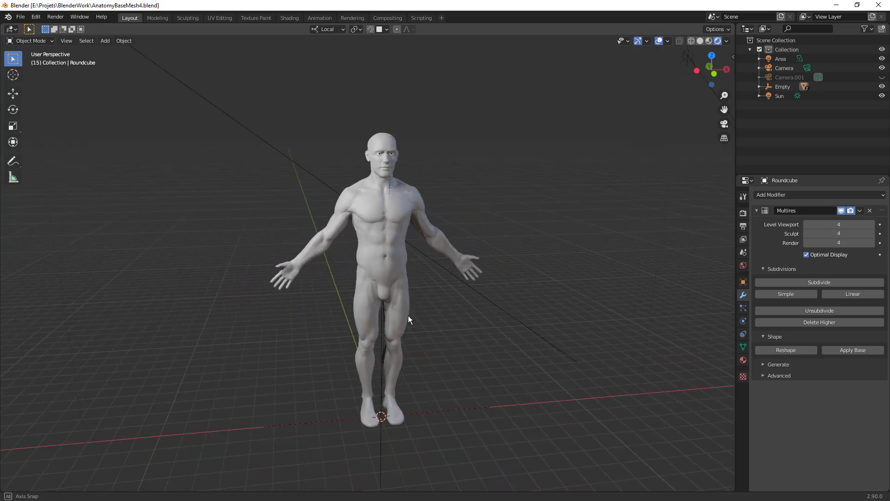
scroll(465, 292, up, 2)
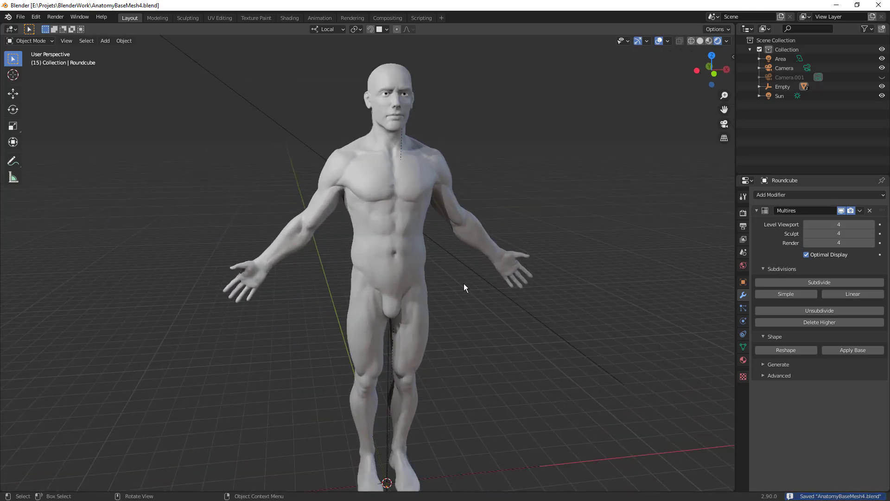
scroll(422, 220, down, 2)
Step: Open AnatomyBaseMesh1.blend and copy its Roundcube body mesh
click(20, 17)
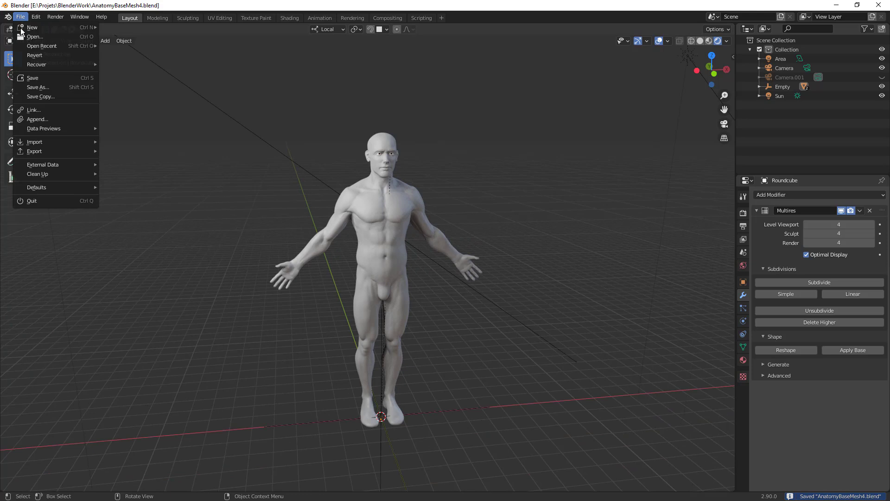
mouse_move(93, 45)
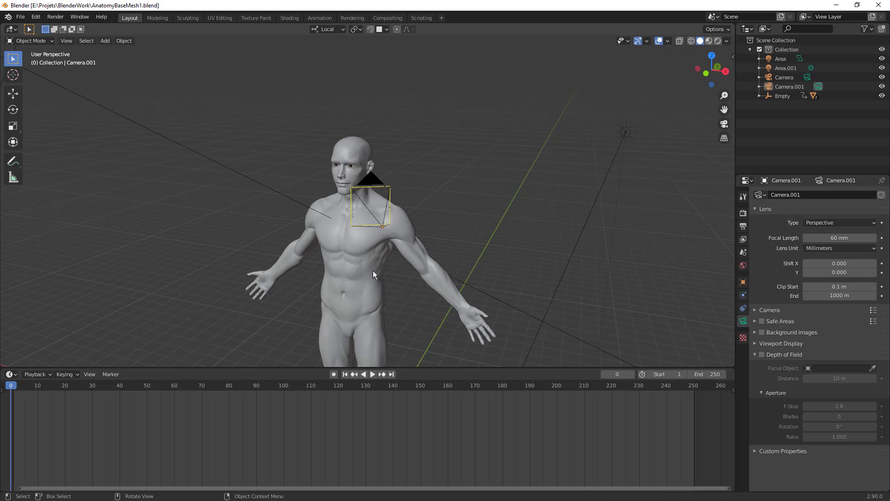
click(395, 252)
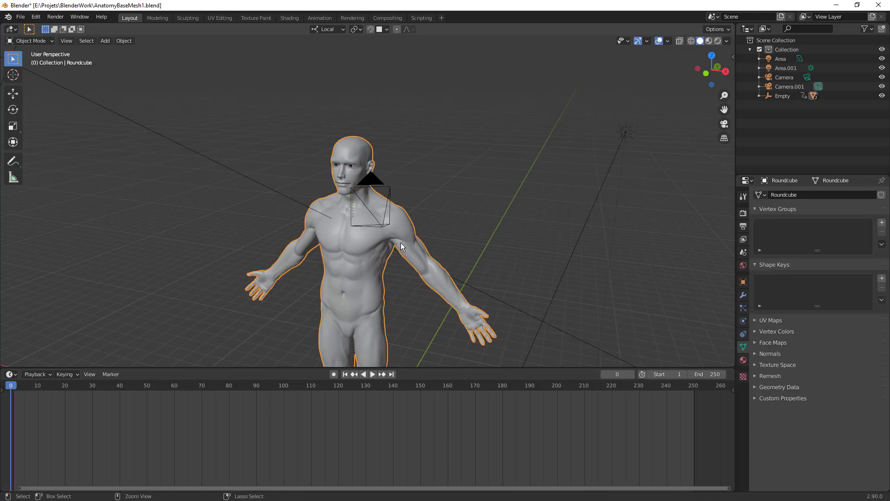
middle_drag(425, 230, 449, 219)
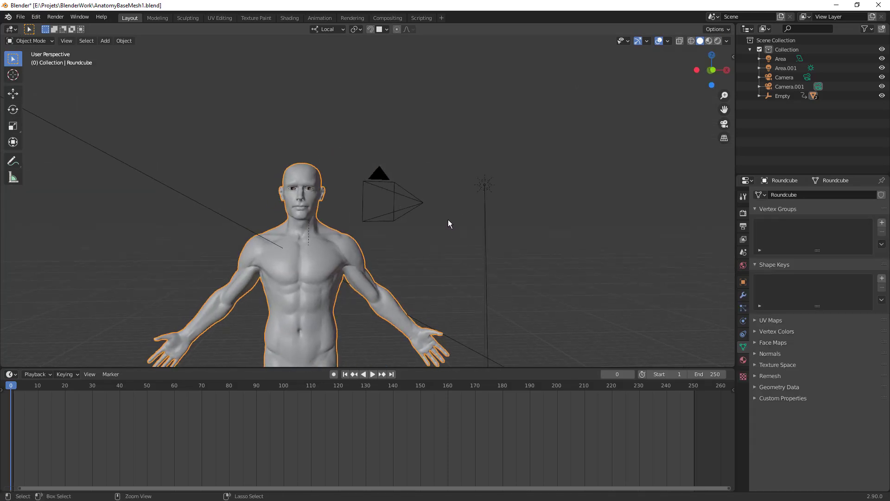
Step: Reopen AnatomyBaseMesh4.blend without saving the changes to AnatomyBaseMesh1
click(22, 18)
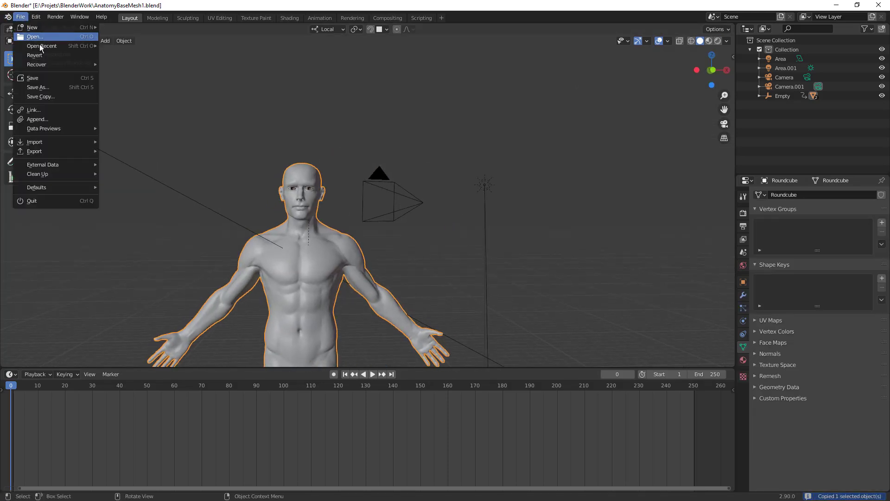
mouse_move(85, 46)
click(154, 54)
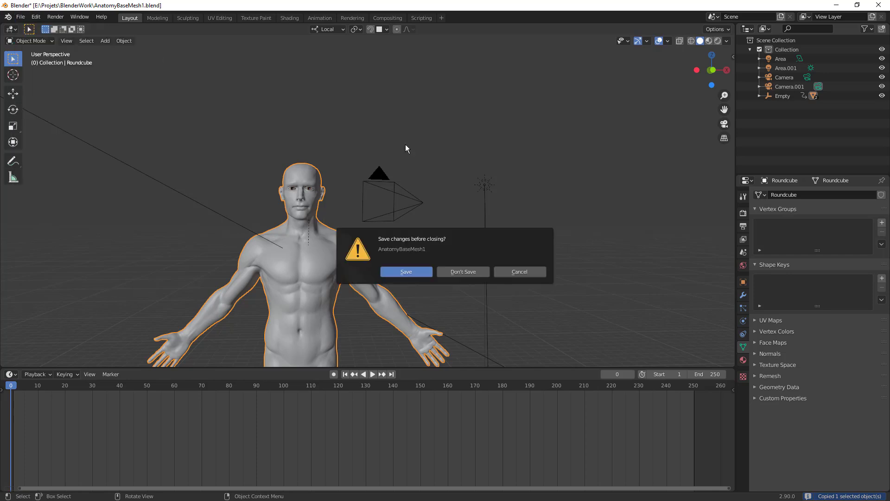
click(473, 270)
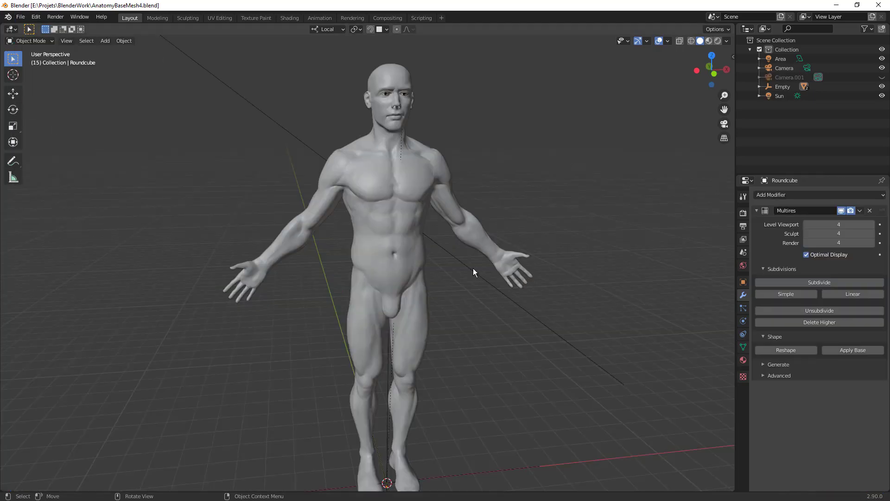
Step: Paste the copied body into the scene and move it along its local X axis beside the current body
key(ctrl+v)
scroll(470, 266, down, 3)
scroll(470, 264, up, 2)
key(g)
key(x)
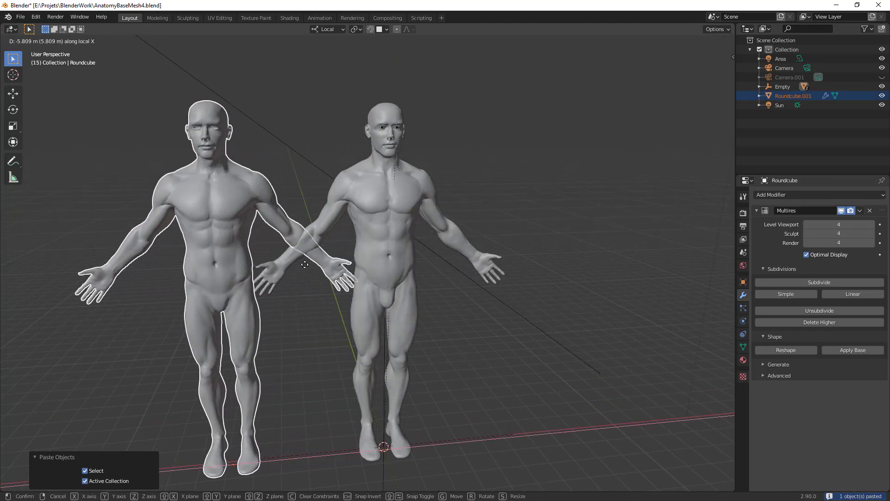
click(209, 284)
click(208, 283)
Step: Set the viewport to Rendered shading and compare the two bodies from several angles
scroll(222, 282, down, 2)
mouse_move(308, 279)
shift+middle_down()
mouse_move(404, 281)
mouse_move(435, 291)
shift+middle_up()
key(z)
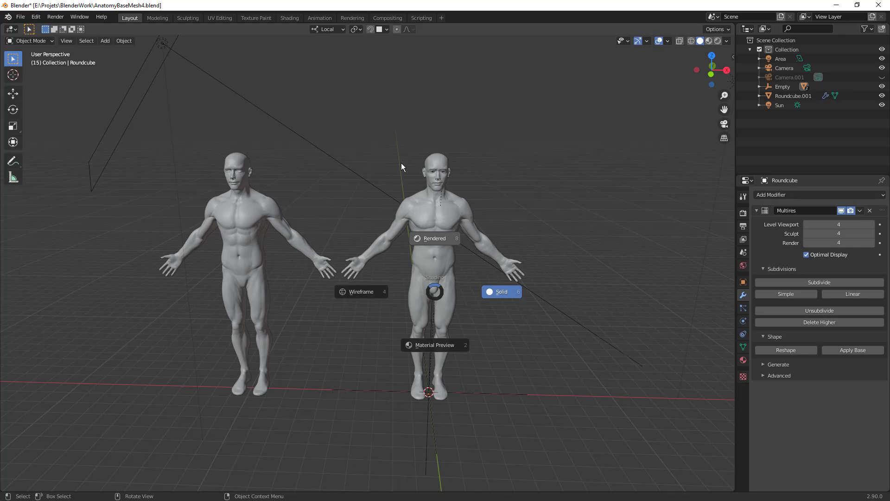
click(401, 163)
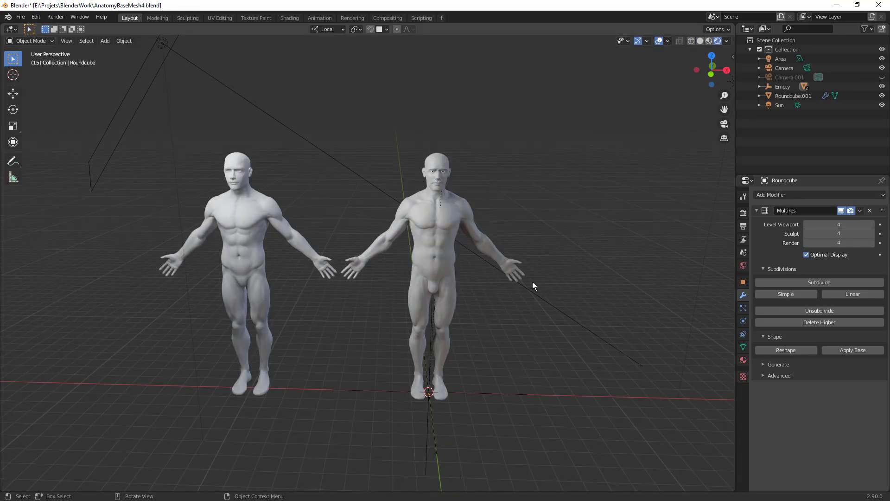
middle_drag(533, 283, 497, 279)
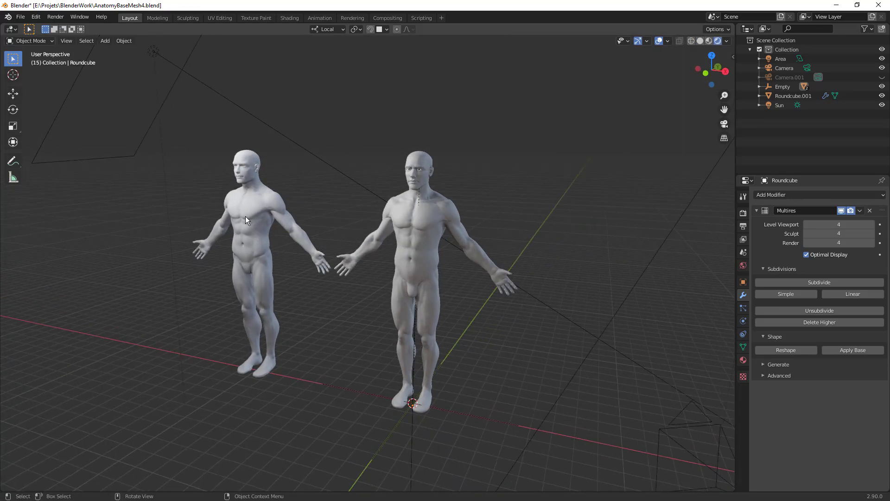
scroll(244, 222, up, 3)
middle_drag(244, 228, 313, 229)
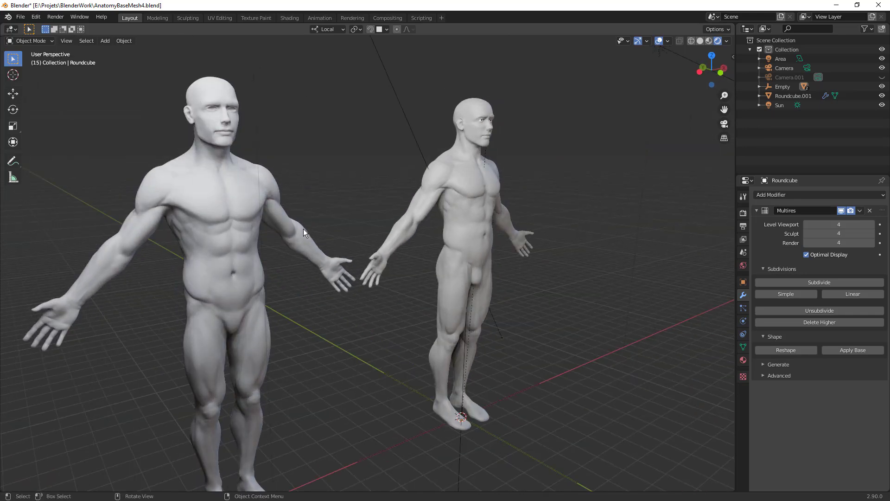
middle_drag(313, 345, 385, 336)
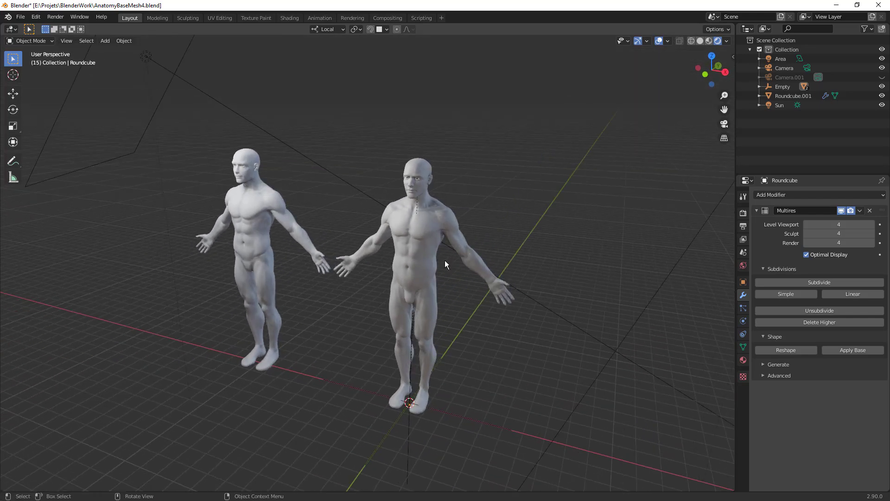
scroll(326, 310, up, 8)
scroll(326, 309, down, 8)
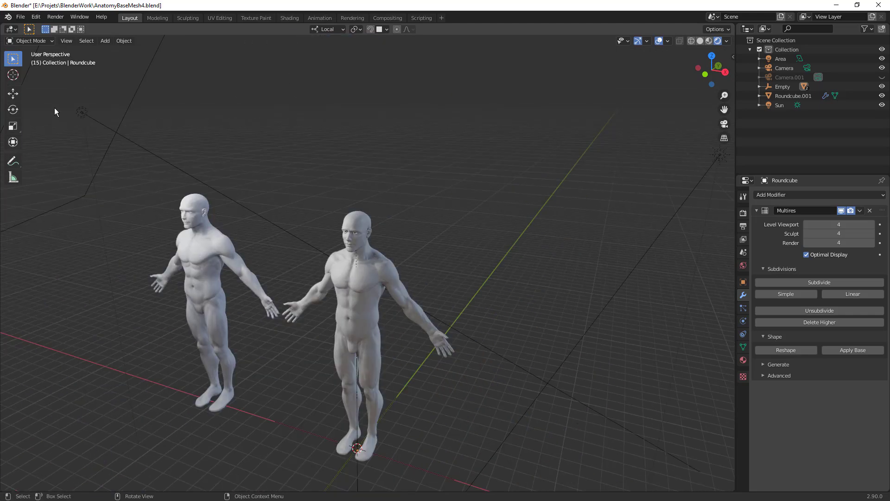
Step: Move the Area light closer to the figures, to about X -6.06 m, Y -3.57 m, Z 15.04 m
click(88, 111)
key(KP_7)
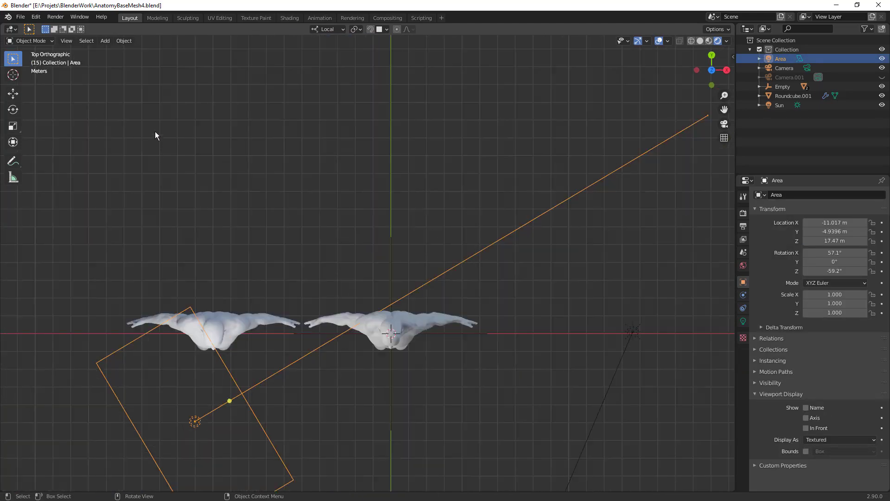
key(g)
click(393, 371)
middle_drag(393, 372, 369, 296)
scroll(369, 296, up, 1)
key(g)
click(345, 337)
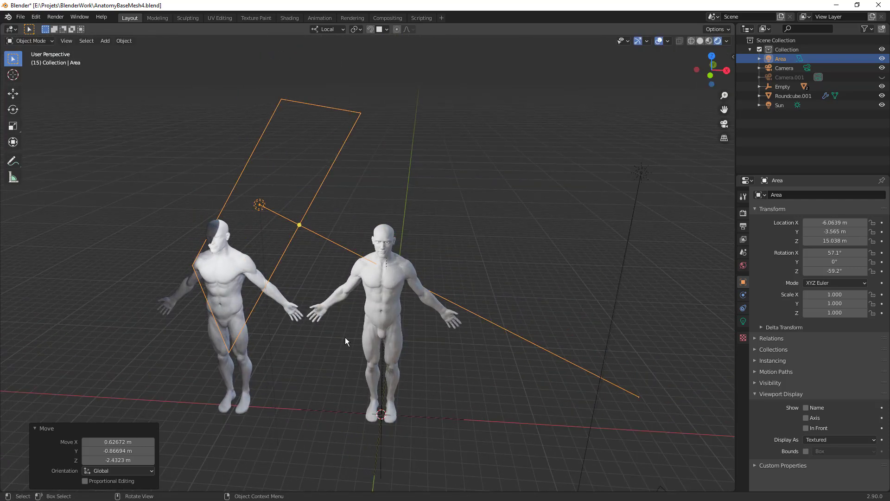
Step: Move the pasted body along its local X axis to the opposite side of the current body
click(233, 285)
key(g)
key(x)
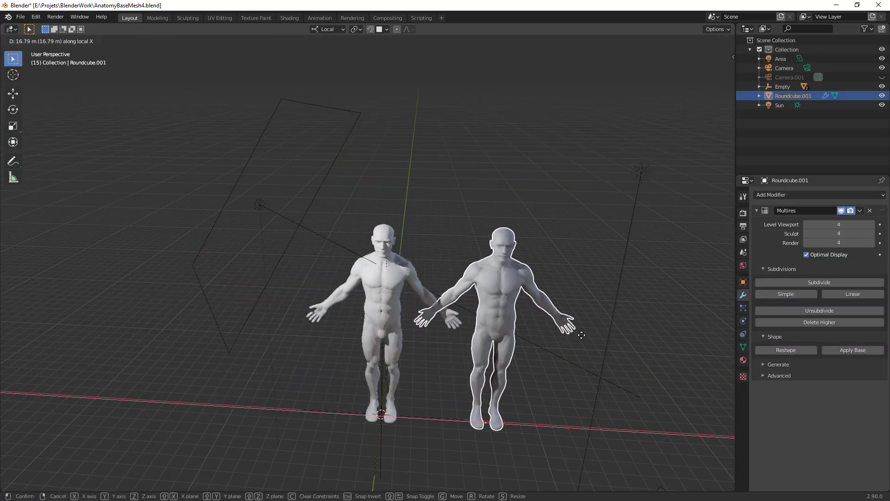
click(622, 338)
middle_drag(623, 338, 544, 320)
key(alt+a)
click(517, 308)
scroll(339, 292, up, 5)
middle_drag(328, 296, 439, 335)
scroll(363, 302, down, 4)
Step: Move the Area light to about X -8.52 m, Y -6.39 m, Z 14.27 m and rotate it by -13.4° in the view
key(alt+a)
click(357, 305)
click(530, 307)
key(g)
click(425, 395)
key(r)
click(480, 366)
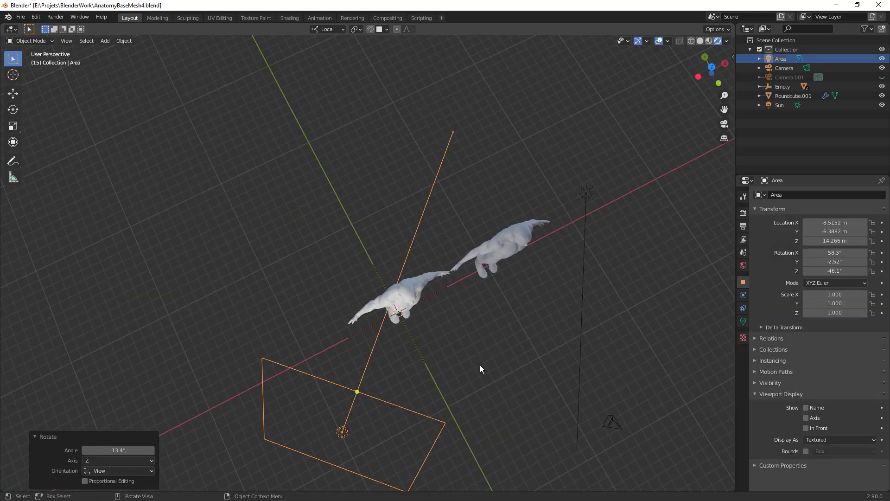
Step: Compare the anatomy of the current and pasted bodies up close and from different sides
middle_drag(480, 369, 427, 301)
scroll(427, 299, up, 3)
click(590, 282)
key(alt+a)
scroll(480, 258, up, 3)
shift+middle_drag(574, 313, 460, 307)
scroll(447, 287, down, 2)
middle_drag(377, 296, 508, 212)
scroll(430, 283, down, 2)
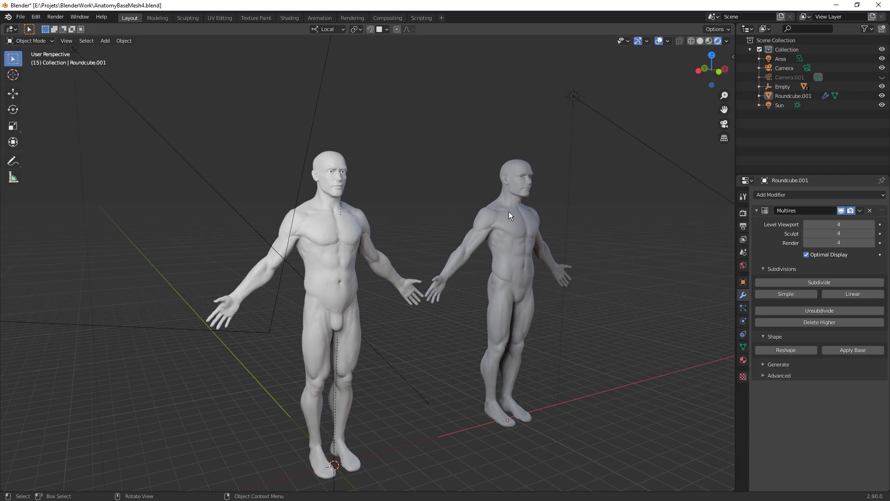
Step: Hide the pasted body and examine the current body on its own
click(508, 211)
key(h)
scroll(505, 213, up, 2)
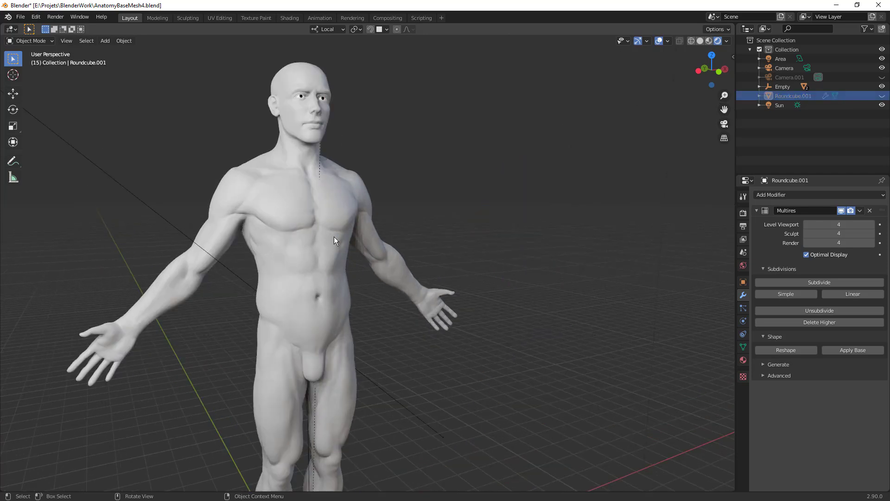
click(335, 237)
scroll(519, 245, down, 2)
scroll(519, 246, down, 1)
Step: Unhide the pasted body and delete it from the scene
key(ctrl+z)
key(alt+h)
key(x)
click(492, 255)
Step: Move the Area light back to about X -11.93 m, Y -9.56 m, Z 15.2 m and trackball-rotate it by 2.29° and 6.3°
click(342, 248)
middle_drag(343, 248, 257, 184)
click(211, 204)
click(227, 209)
drag(320, 125, 219, 216)
scroll(219, 216, up, 3)
middle_drag(329, 232, 294, 248)
middle_drag(424, 273, 447, 266)
key(g)
click(384, 248)
key(r)
click(438, 263)
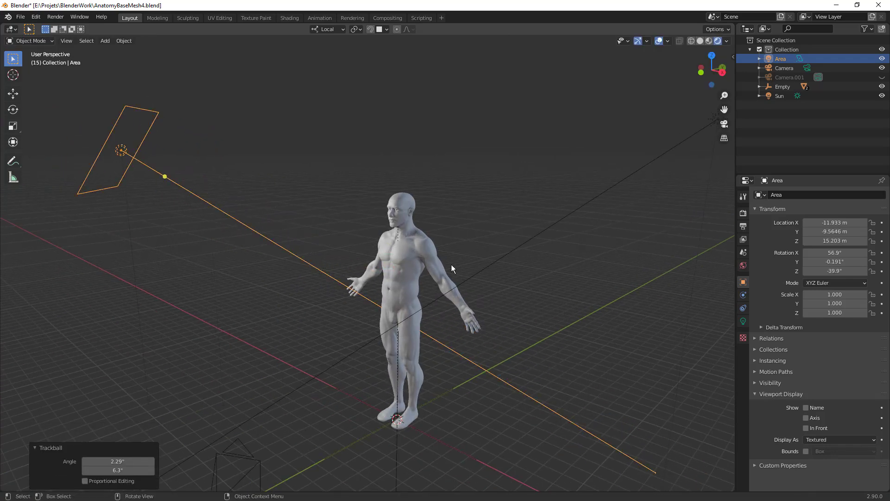
Step: Move the Area light to about X -9.69 m, Y -7.04 m, Z 15.89 m and trackball-rotate it toward the body
key(g)
click(452, 290)
key(r)
key(r)
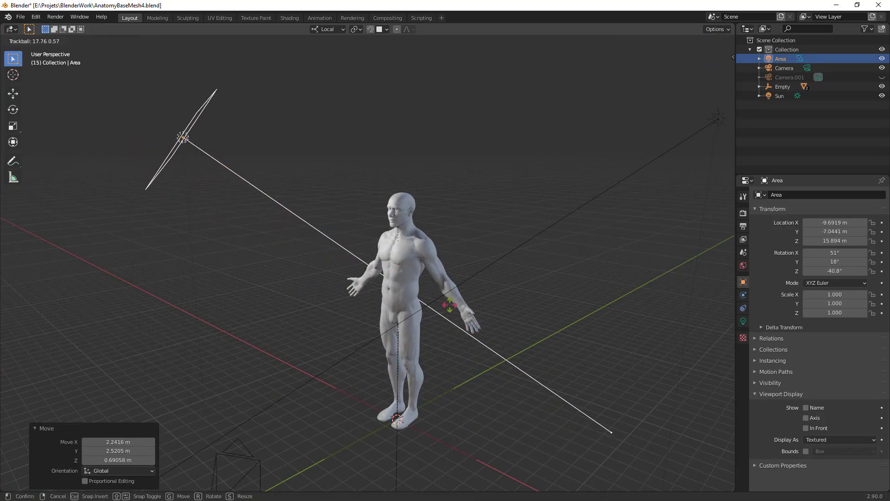
click(472, 302)
key(r)
click(466, 316)
Step: Move the Area light to about X -5 m, Y -7.05 m, Z 15.9 m and rotate it by 10.4° in the view
scroll(465, 319, up, 4)
middle_drag(465, 319, 430, 326)
scroll(458, 286, down, 3)
scroll(430, 327, down, 1)
key(g)
click(464, 289)
key(r)
click(466, 319)
middle_drag(292, 387, 345, 316)
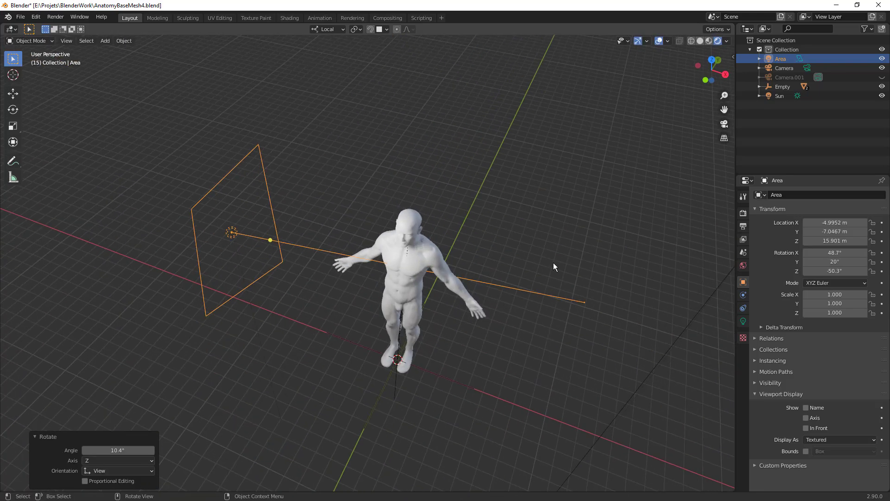
Step: Change the Area light's shape to Disk and enlarge its size to about 10.2 m
click(742, 320)
click(839, 279)
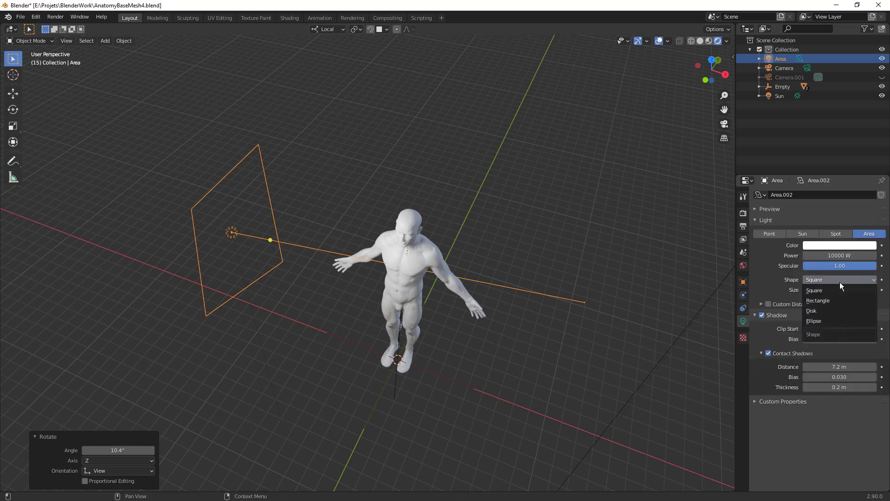
click(837, 311)
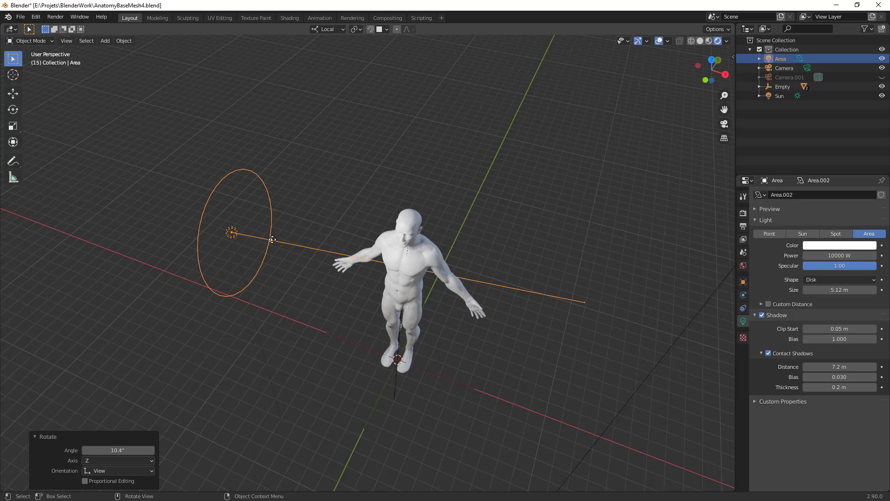
drag(279, 255, 463, 262)
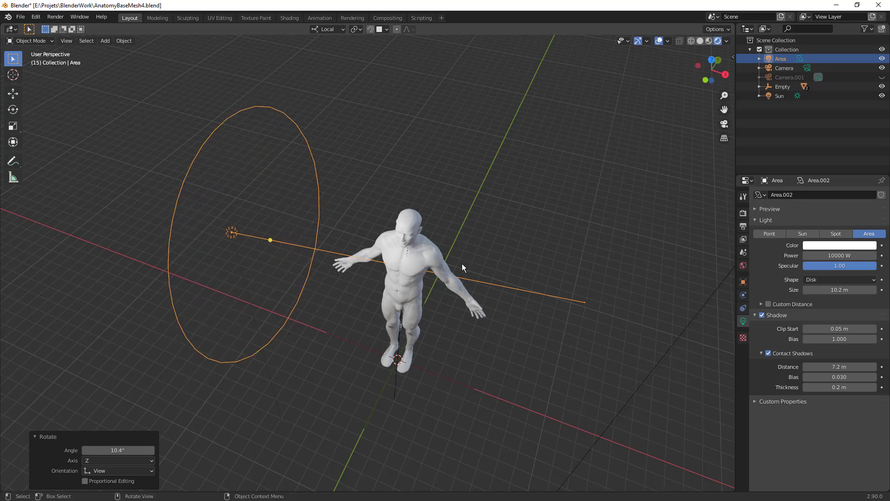
Step: Shift the Area light about X -1.59 m, Y -0.66 m, rotate it in the view, and lower it about 2.6 m
key(g)
click(402, 255)
middle_drag(402, 255, 447, 234)
key(r)
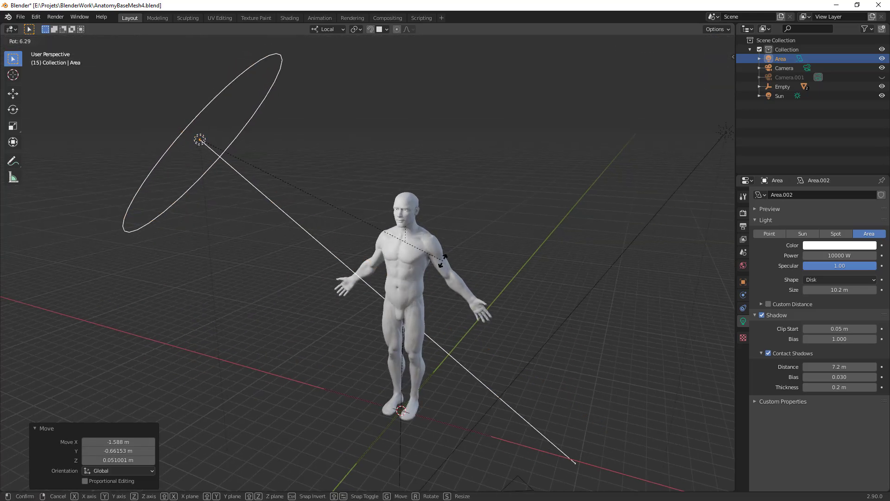
click(470, 202)
key(g)
click(455, 266)
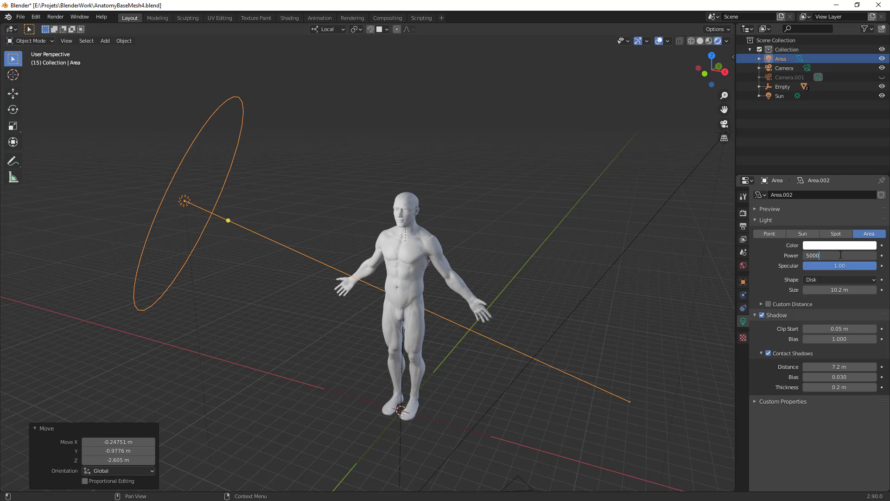
Step: Set the Area light's power to 5000 W and deselect it
key(Return)
scroll(486, 226, up, 4)
key(alt+a)
middle_drag(496, 215, 525, 214)
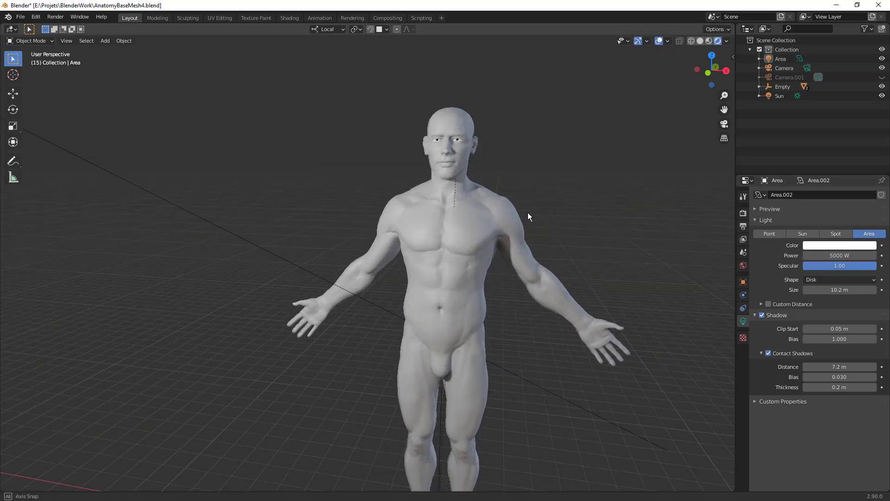
Step: Try pulling Camera.001 back about 20.65 m along its local Z axis, and reverse the move
key(KP_0)
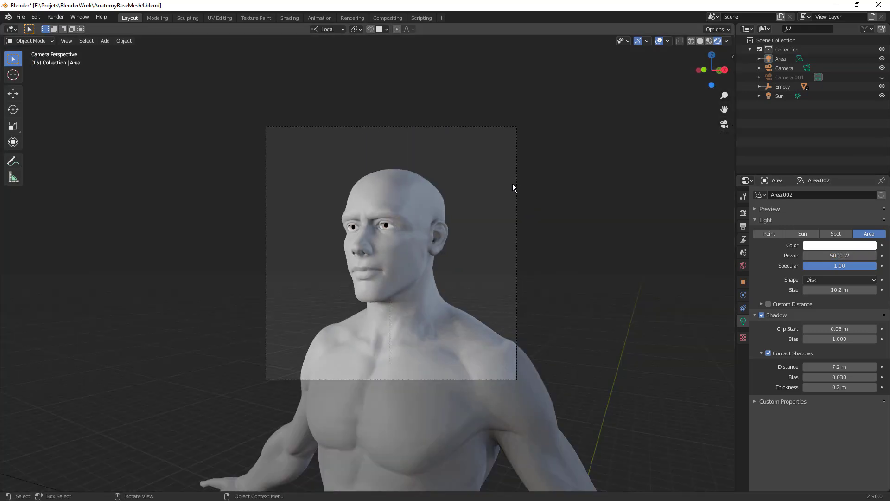
click(517, 187)
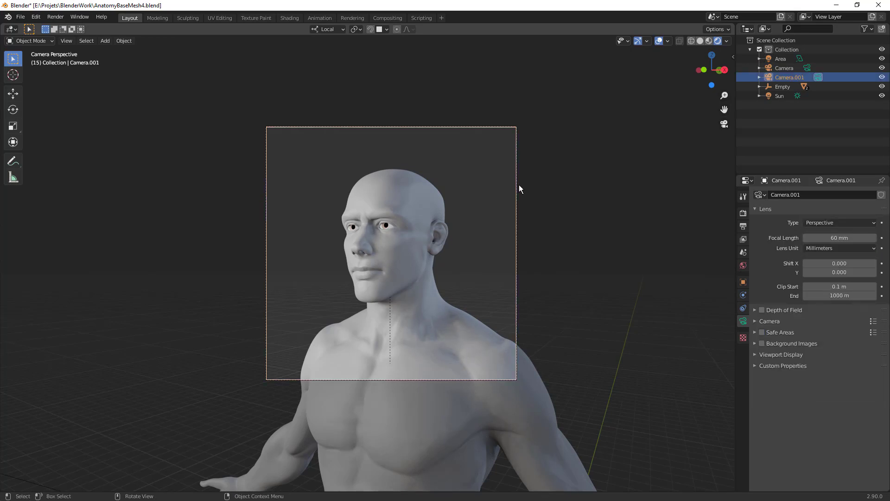
key(g)
key(z)
click(487, 254)
key(g)
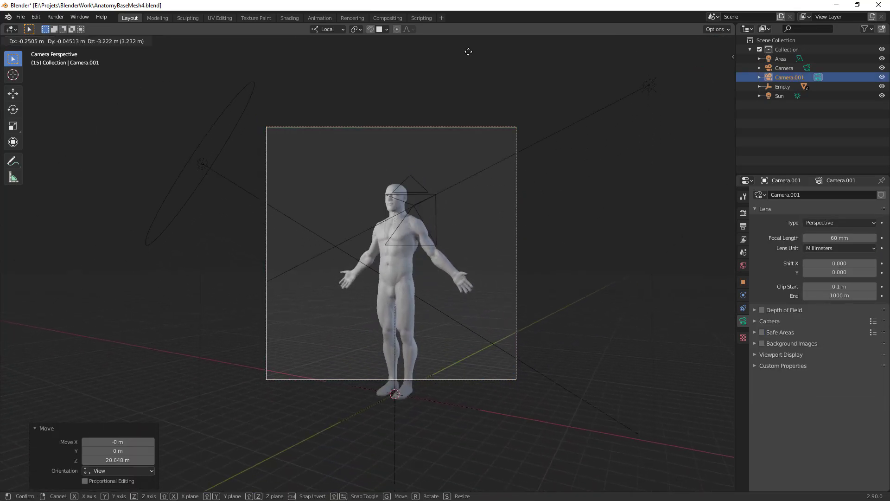
right_click(467, 90)
key(g)
key(z)
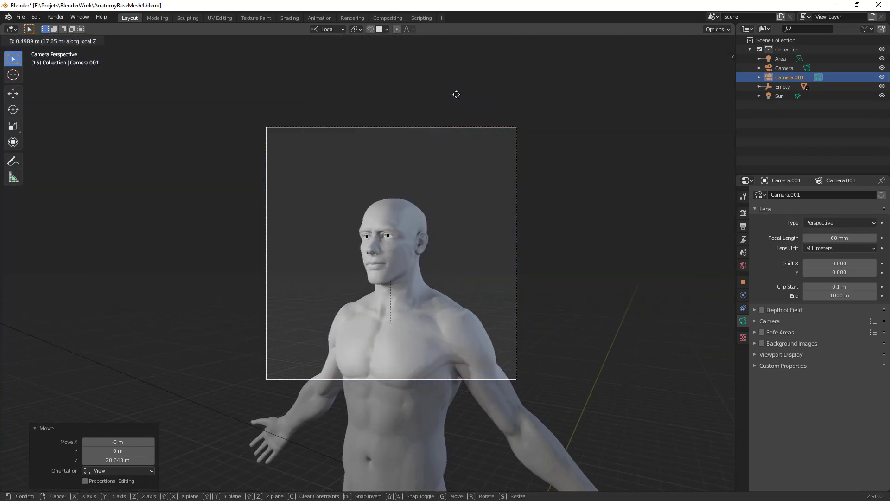
click(455, 84)
Step: Make the 40 mm full-body camera the active camera and hide Camera.001
scroll(415, 229, down, 4)
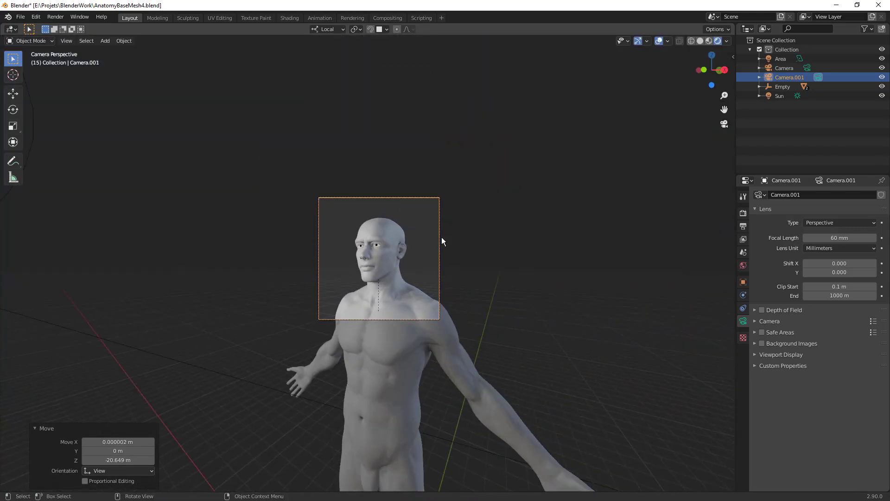
middle_drag(415, 228, 552, 247)
scroll(570, 202, down, 4)
key(alt+a)
click(550, 224)
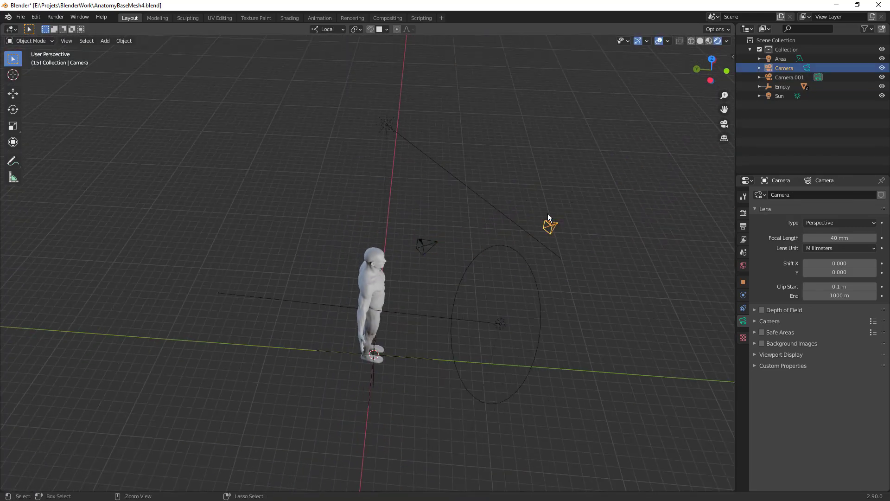
key(ctrl+KP_0)
scroll(419, 190, up, 3)
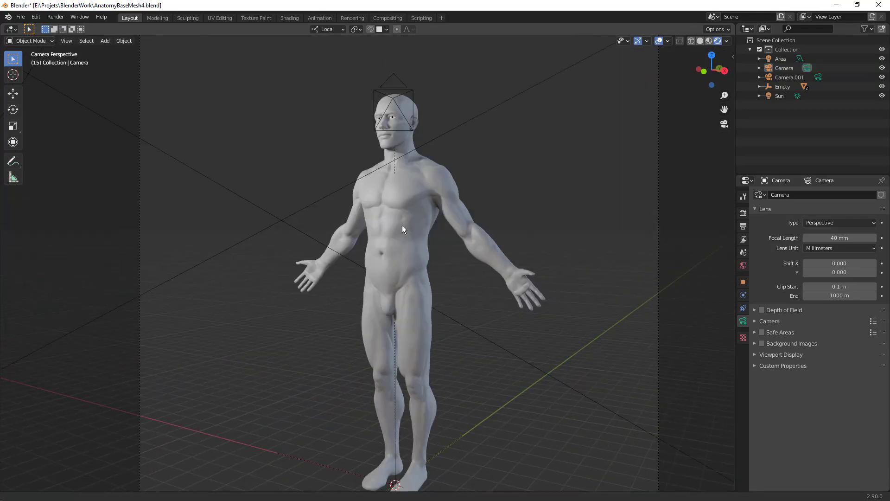
click(347, 162)
key(ctrl+KP_0)
Step: Darken the base color of the eyes' iris material, Material.004, to about H 0.056, S 0.270, V 0.240
scroll(367, 172, up, 6)
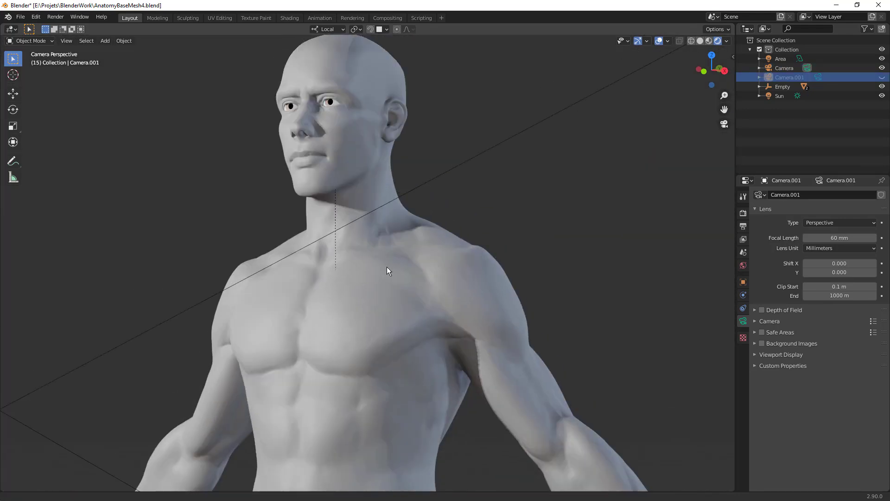
click(376, 232)
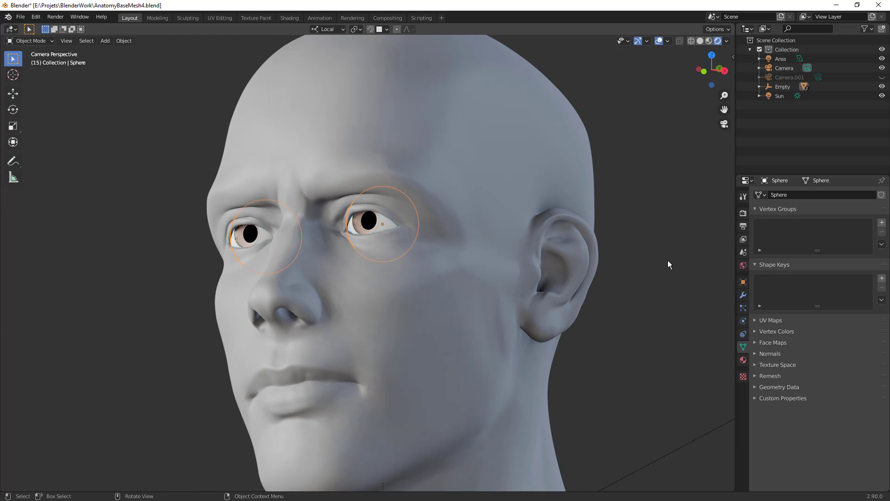
click(743, 360)
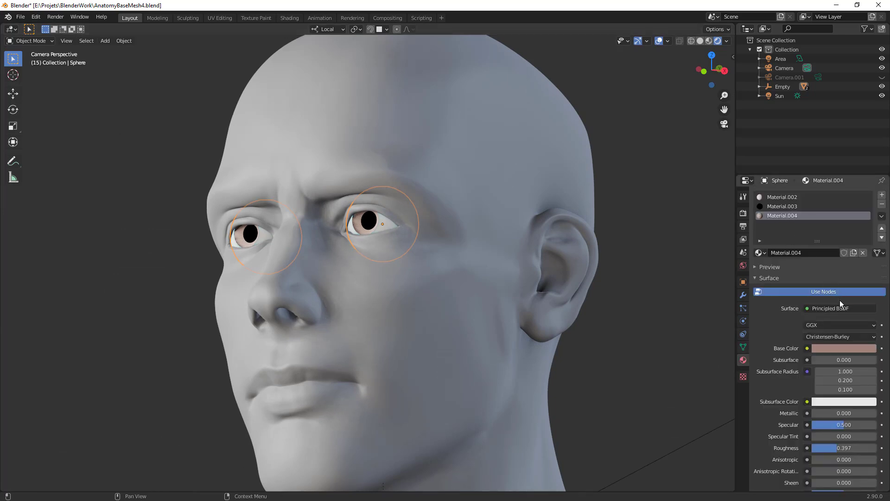
click(856, 348)
drag(868, 257, 869, 270)
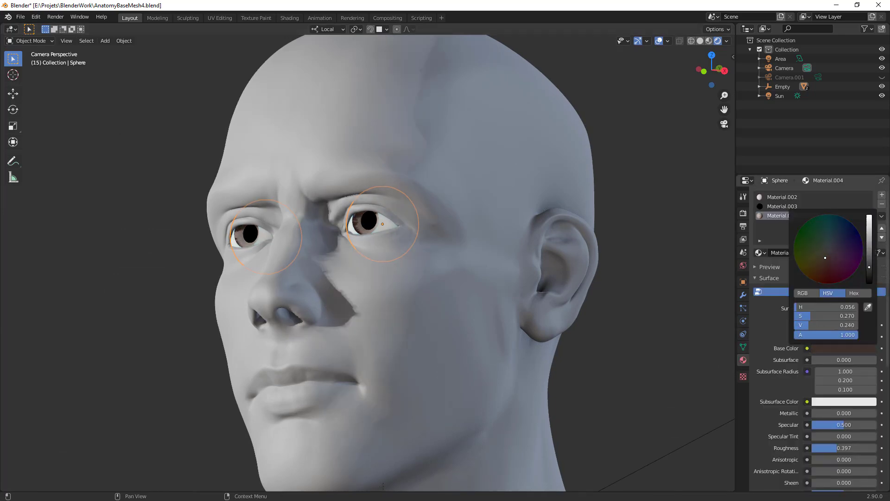
Step: Darken the eyes' Material.002 base color to a greyish pink and reduce its Subsurface to 0
click(782, 197)
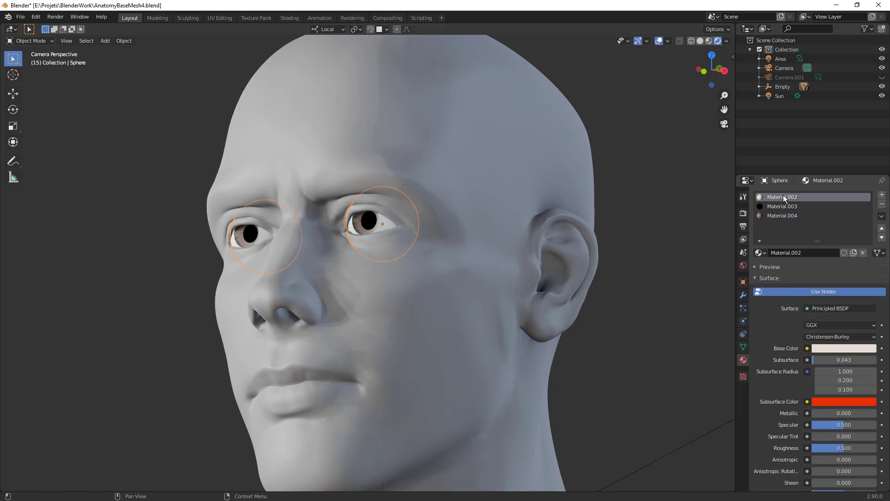
click(851, 348)
mouse_move(870, 238)
mouse_down()
mouse_move(870, 273)
mouse_move(869, 235)
mouse_up()
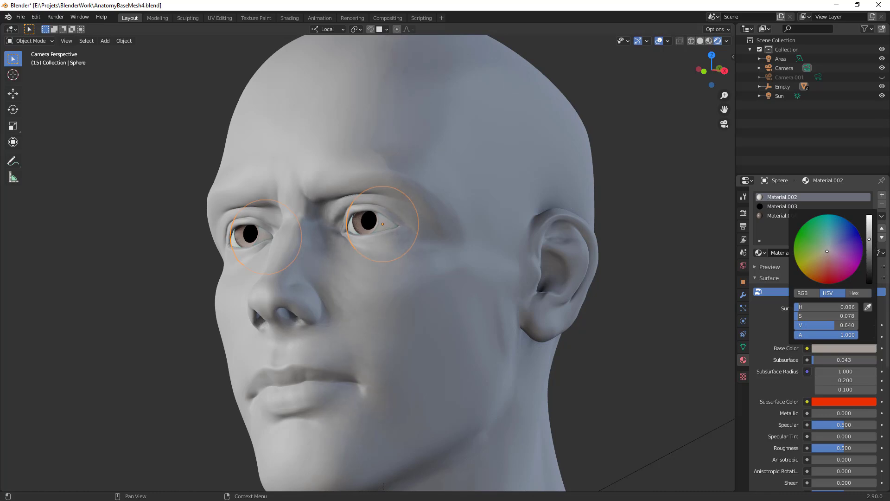
drag(827, 252, 828, 254)
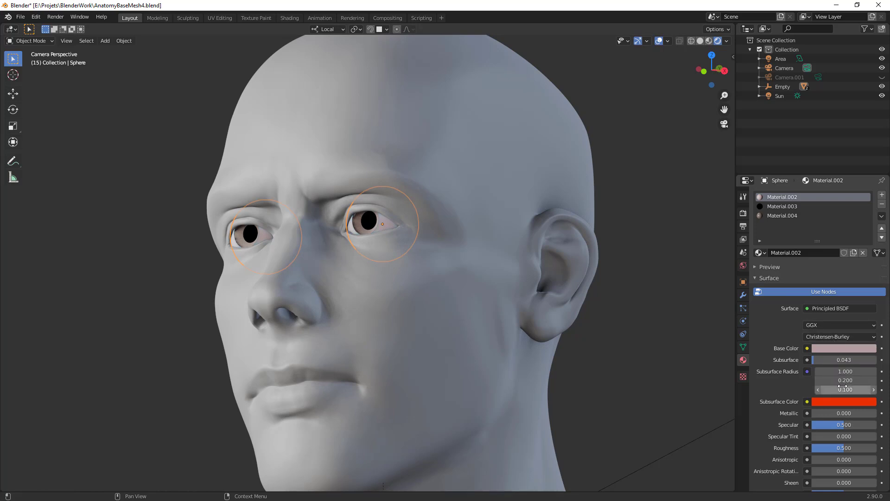
drag(835, 356, 811, 360)
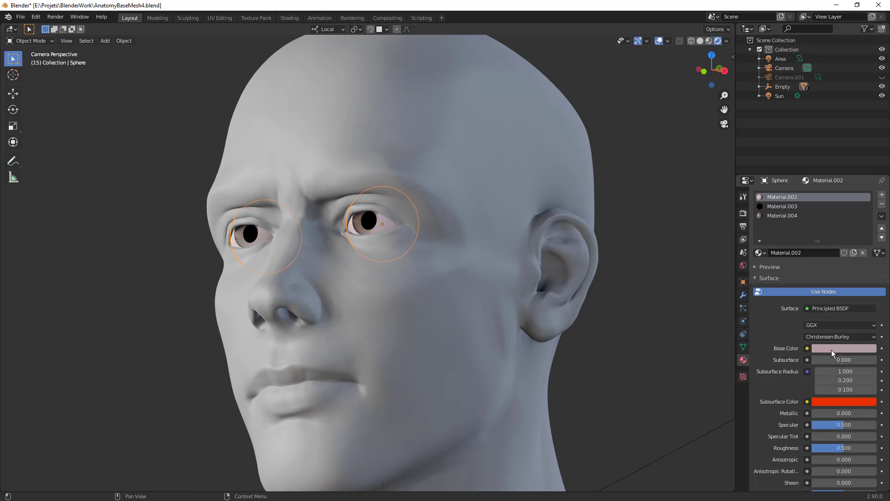
Step: Change Material.002's base color to a neutral mid-grey and set its Roughness to about 0.472
click(830, 349)
click(829, 249)
mouse_move(872, 247)
mouse_down()
mouse_move(871, 259)
mouse_move(870, 249)
mouse_up()
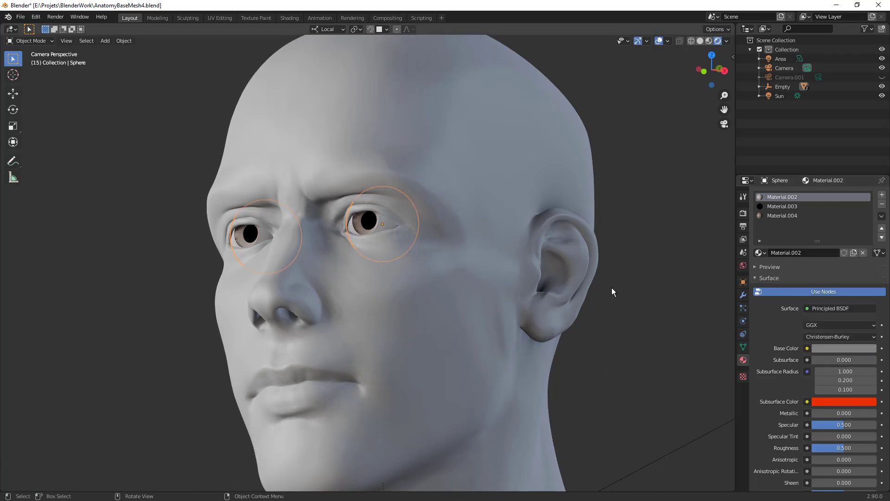
click(835, 448)
text(0)
key(Return)
mouse_move(812, 448)
mouse_down()
mouse_move(859, 448)
mouse_move(845, 448)
mouse_up()
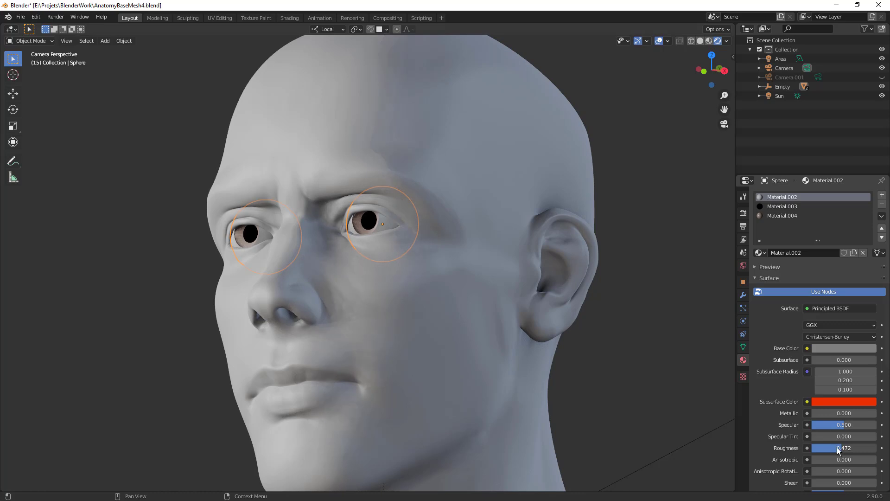
Step: Select the body mesh, deselect it, and examine the head, torso and full figure through the camera
scroll(482, 275, down, 3)
click(483, 273)
scroll(494, 265, down, 3)
click(502, 258)
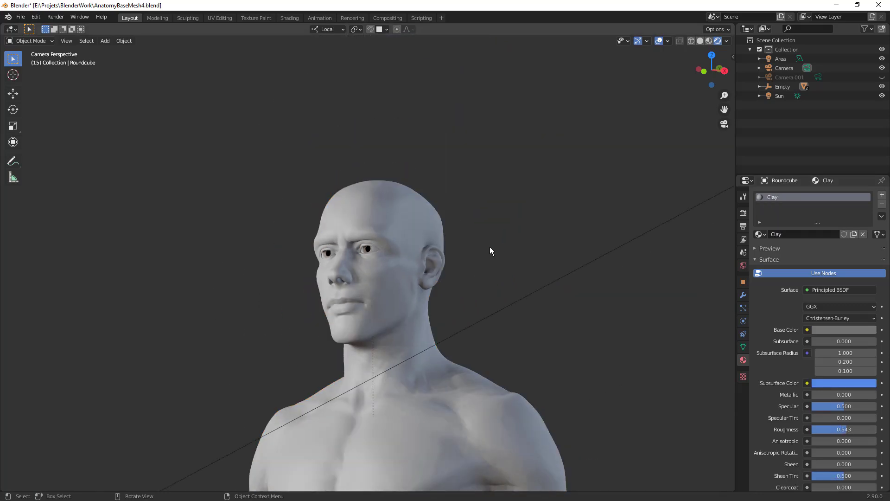
scroll(490, 246, down, 3)
scroll(485, 279, down, 2)
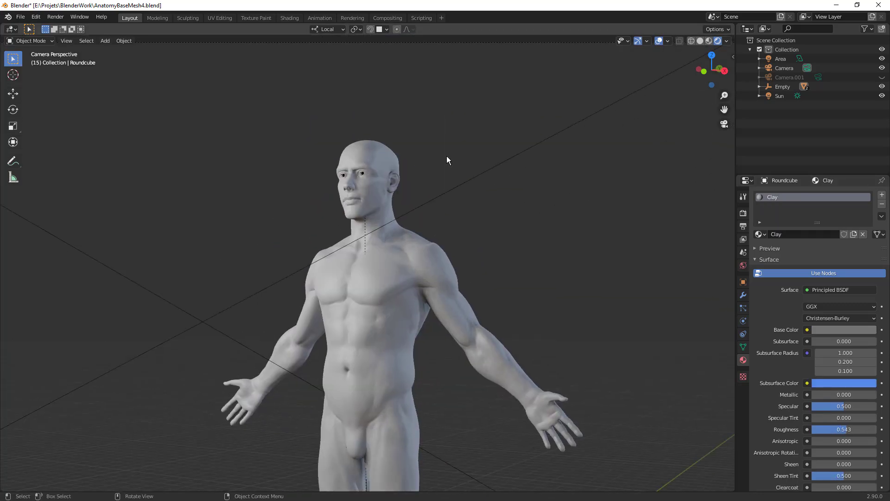
scroll(393, 127, up, 5)
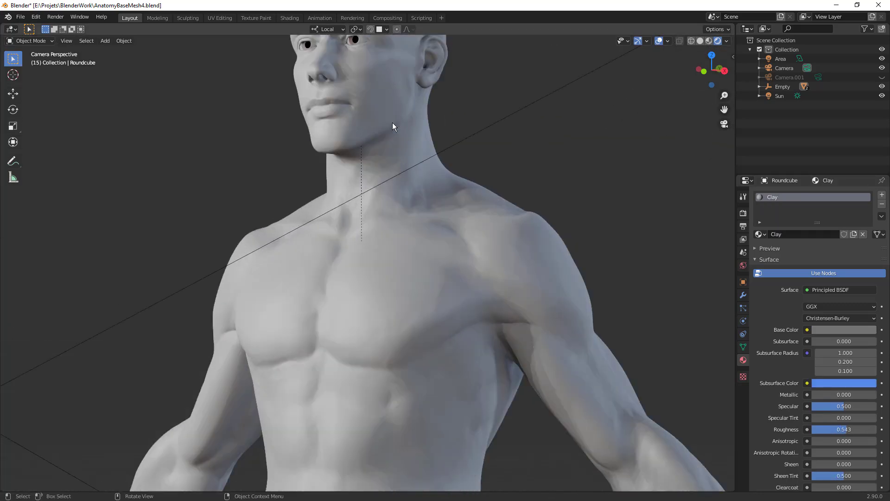
shift+middle_drag(393, 127, 358, 290)
scroll(358, 290, down, 6)
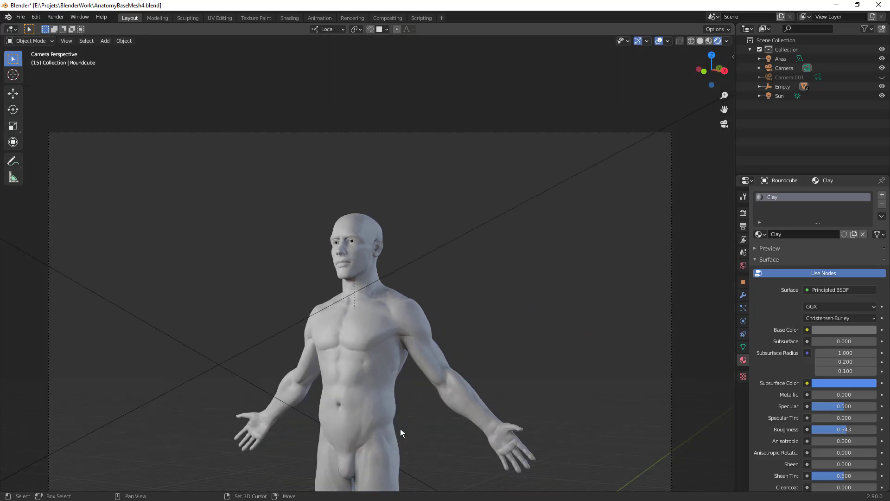
scroll(402, 432, down, 3)
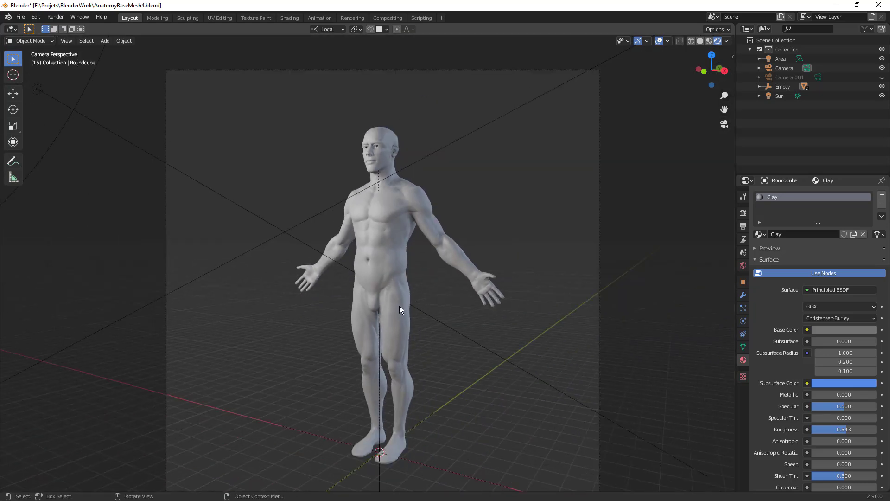
scroll(401, 308, up, 1)
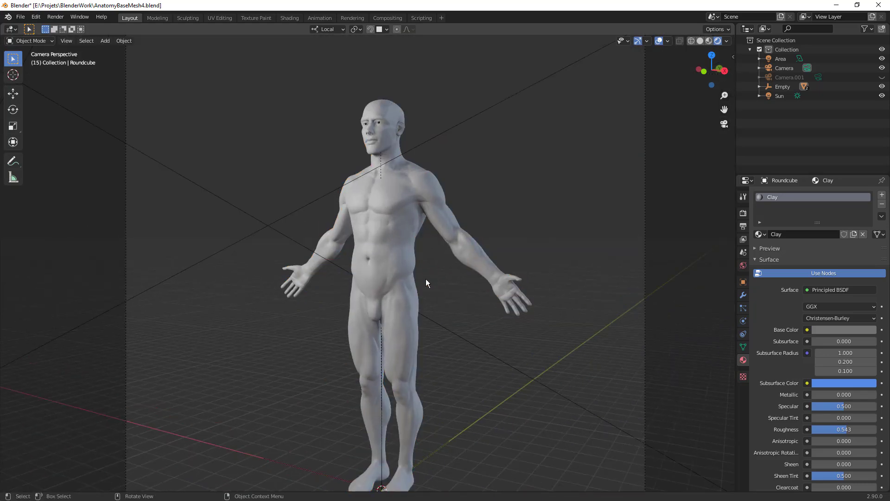
Step: Render the frame from the active camera, inspect the face and full figure in the result, and close the render
key(F12)
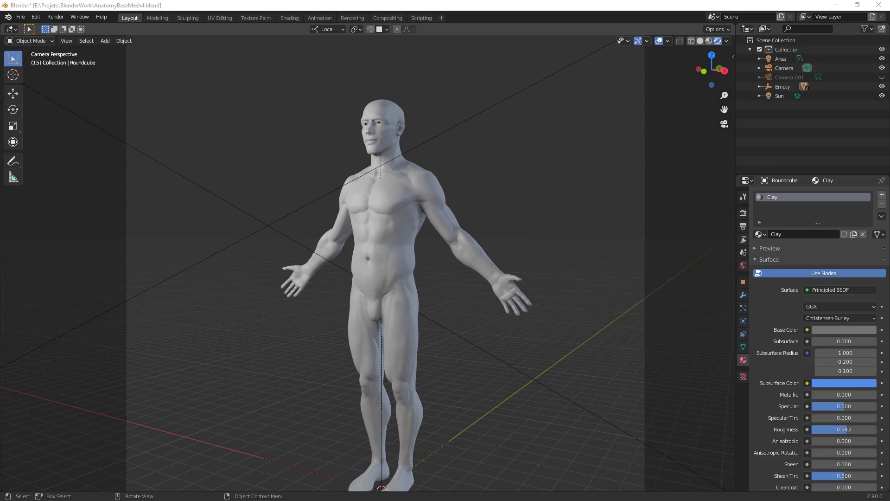
key(Escape)
key(F12)
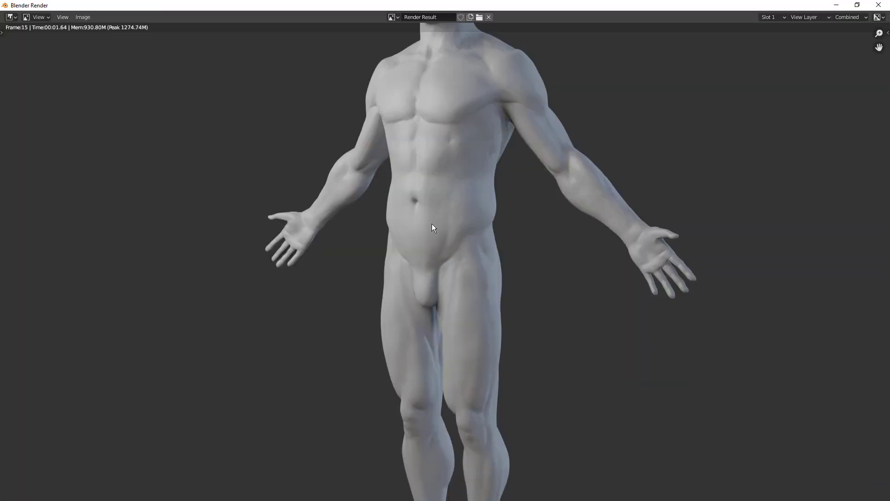
scroll(466, 186, up, 9)
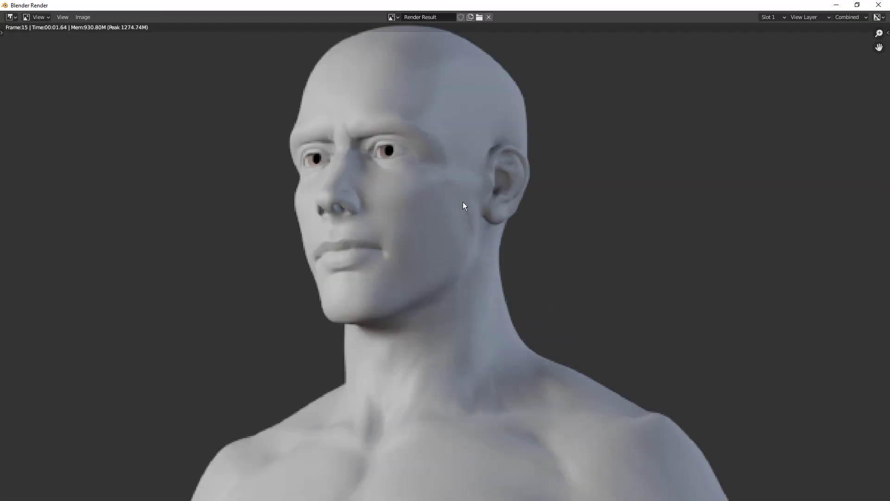
scroll(463, 231, down, 10)
scroll(505, 227, up, 2)
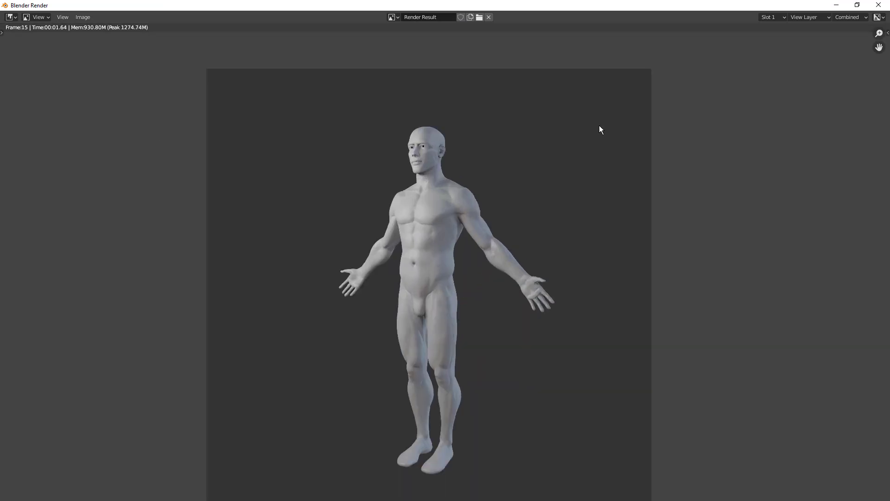
click(878, 5)
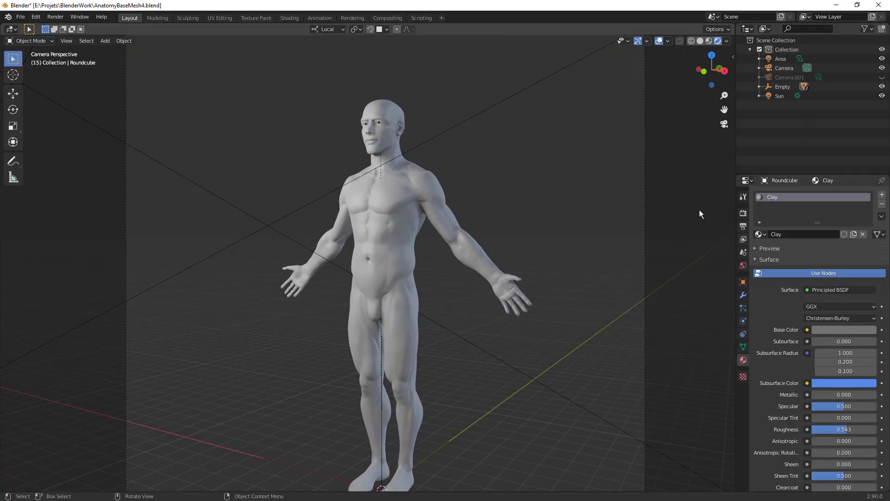
Step: Switch the render engine to Cycles and expand its Denoising settings
click(743, 213)
click(838, 194)
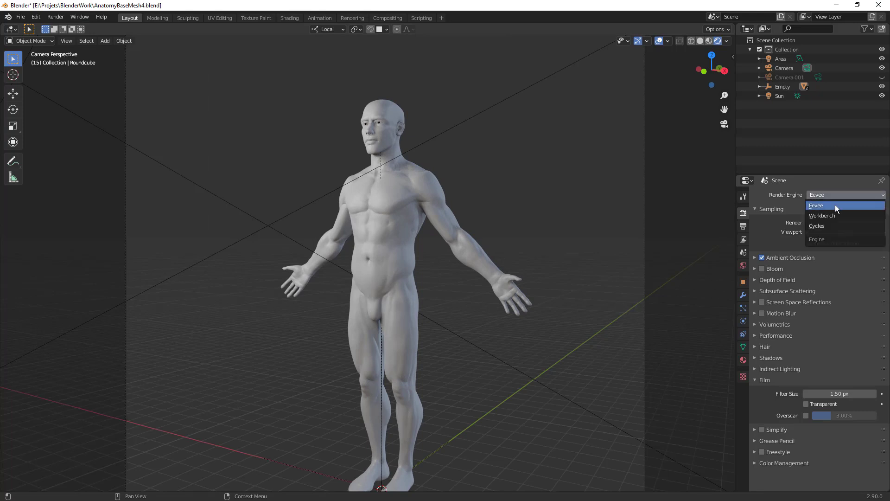
click(822, 225)
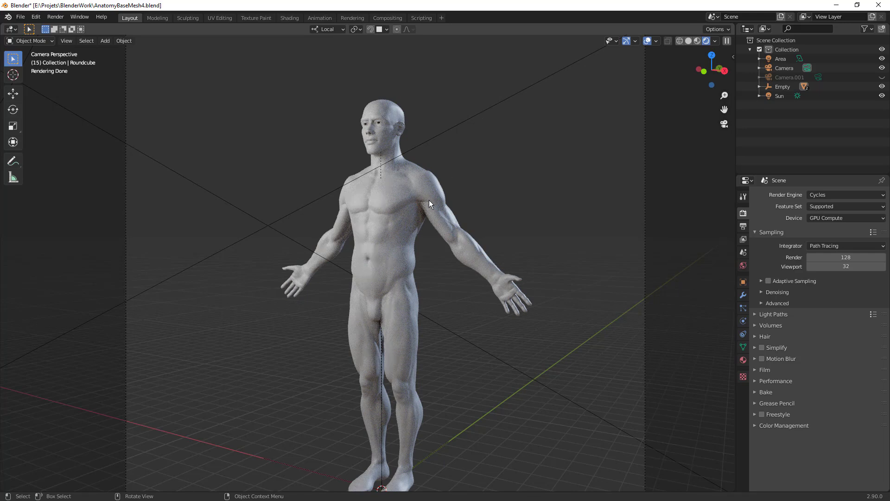
scroll(429, 199, down, 3)
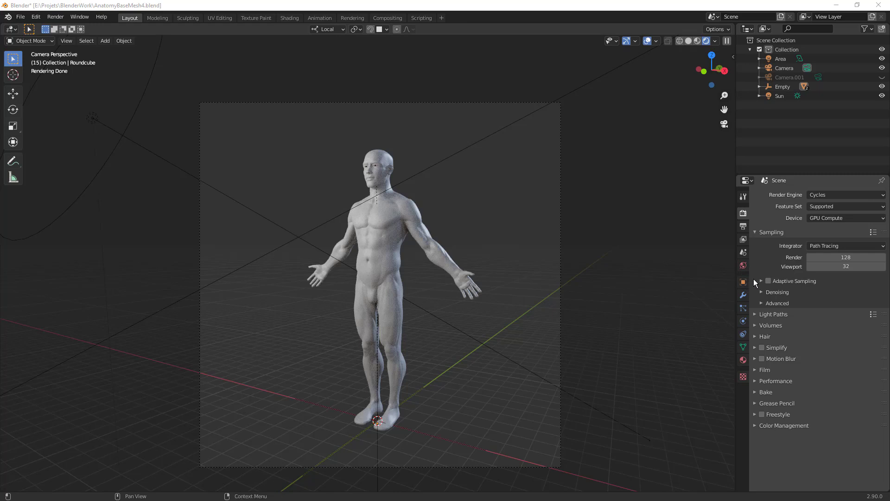
click(777, 293)
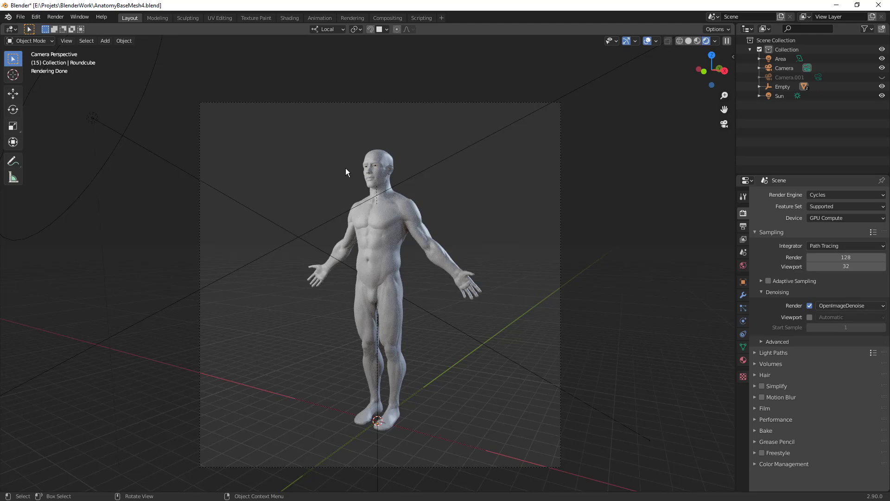
Step: Select the sun light and lower the Strength of the world's Veranda.hdr Background node to 0.2 in the Shading workspace
scroll(347, 169, up, 2)
click(447, 148)
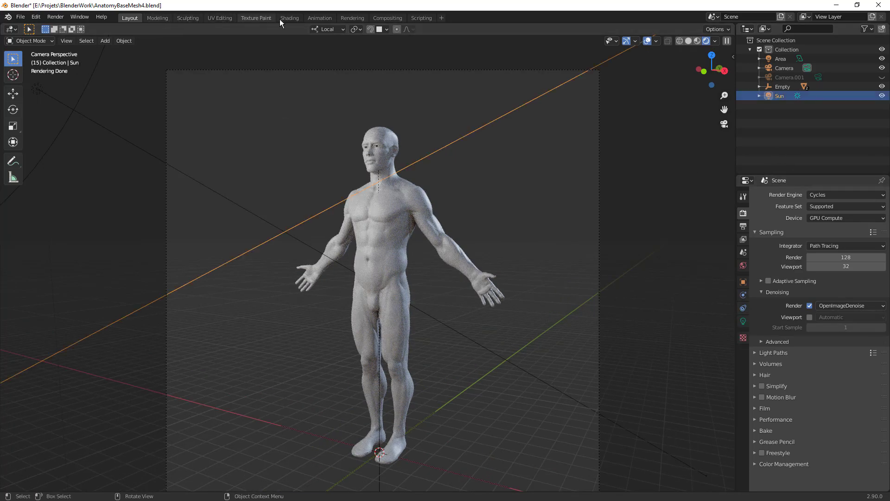
click(296, 18)
mouse_move(432, 93)
middle_down()
mouse_move(461, 112)
mouse_move(416, 122)
middle_up()
key(z)
click(486, 81)
key(KP_0)
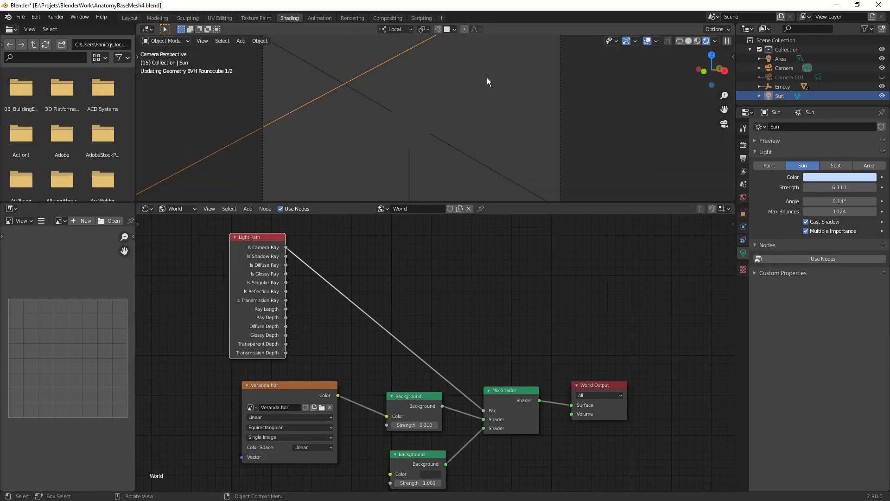
scroll(489, 77, down, 3)
click(410, 425)
text(0.2)
key(Return)
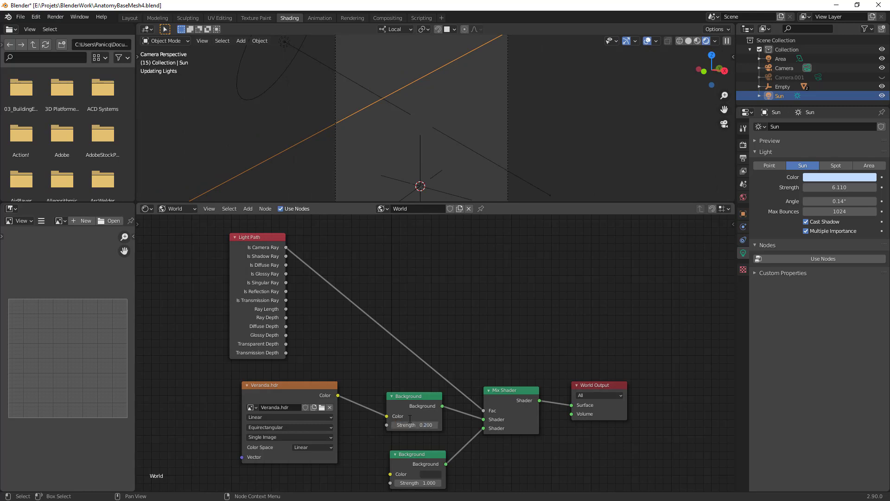
click(132, 17)
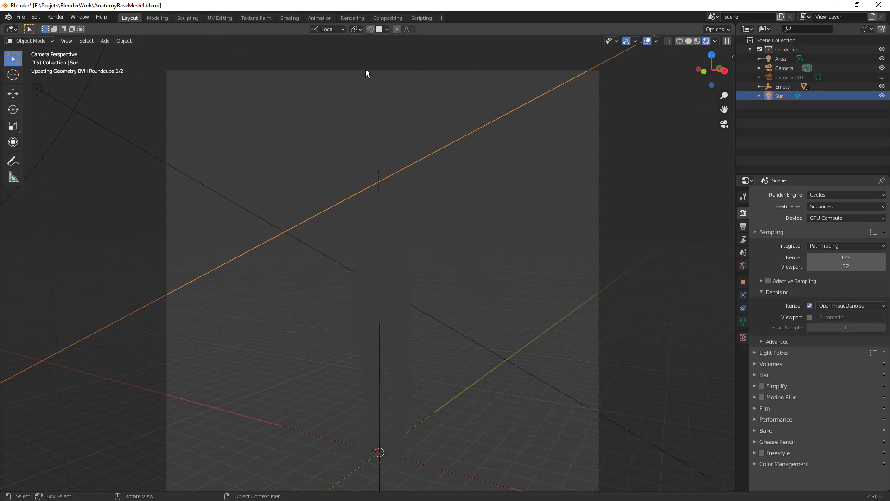
Step: Turn off Cast Shadow for the sun light in the Layout workspace
scroll(430, 185, down, 3)
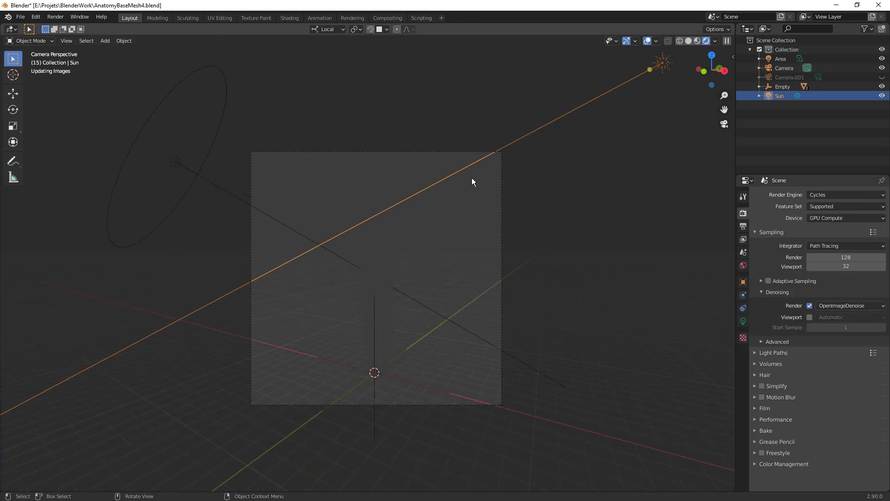
click(743, 321)
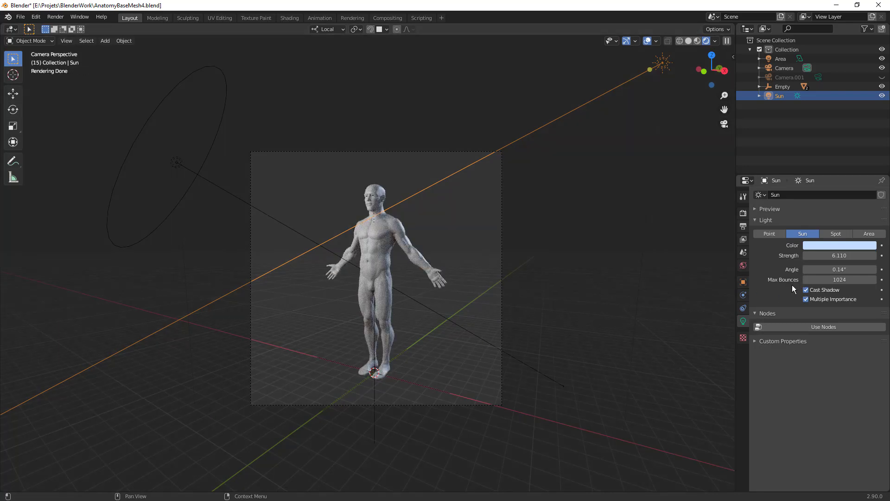
click(806, 289)
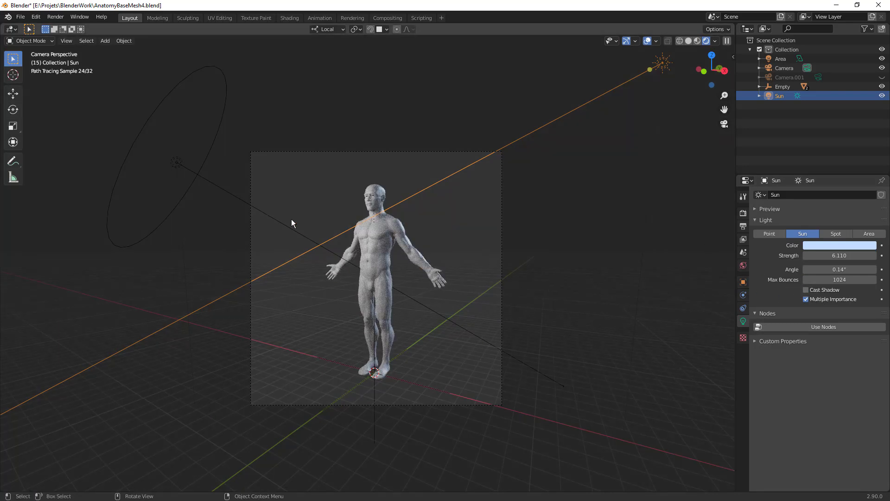
Step: Set the area light's Max Bounces to 2
click(177, 162)
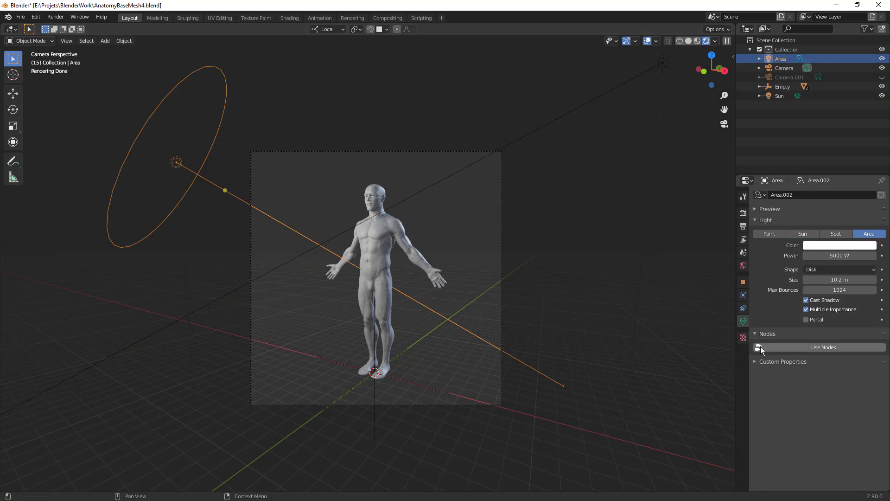
click(844, 290)
text(2)
key(Return)
Step: Select the sun light and set its Max Bounces to 2
click(435, 188)
click(812, 280)
text(2)
key(Return)
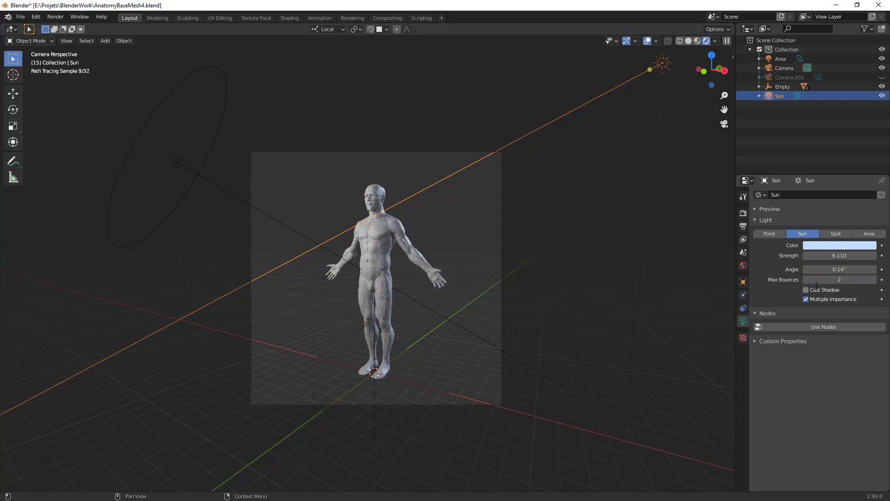
Step: Select the area light, set its Max Bounces to 10, and check the shading on the figure
click(246, 196)
click(833, 290)
text(10)
key(Return)
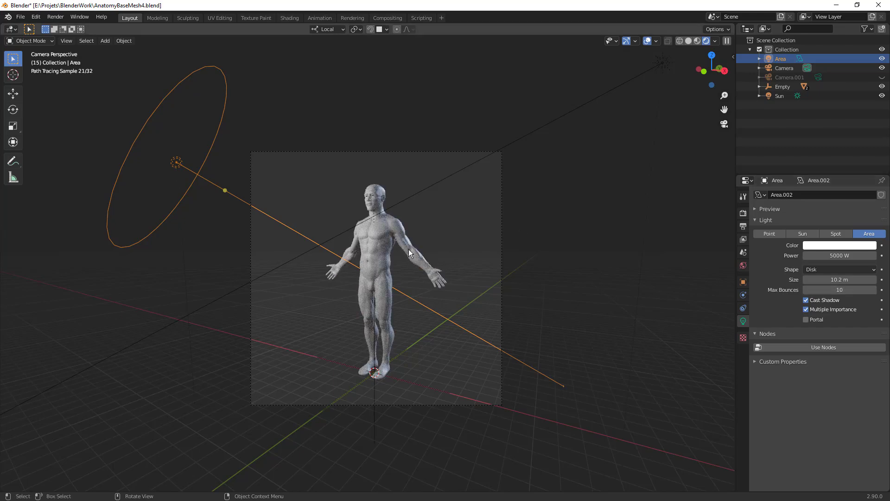
scroll(396, 243, up, 3)
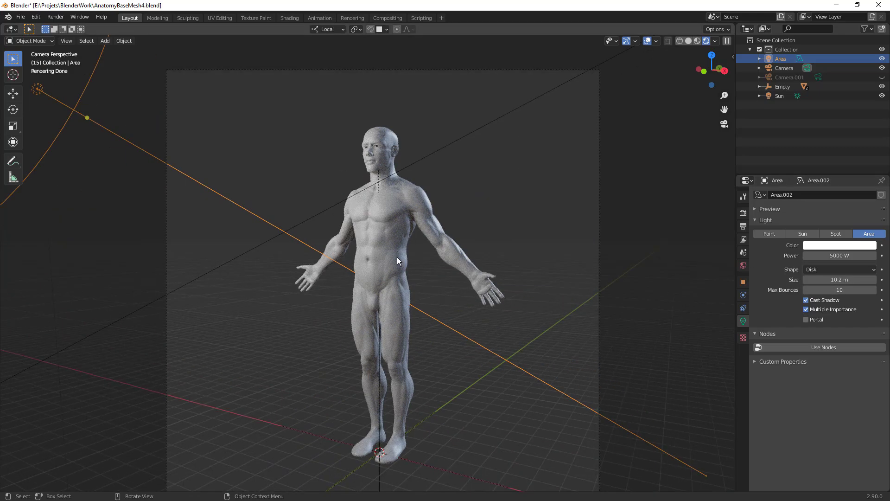
scroll(394, 257, down, 2)
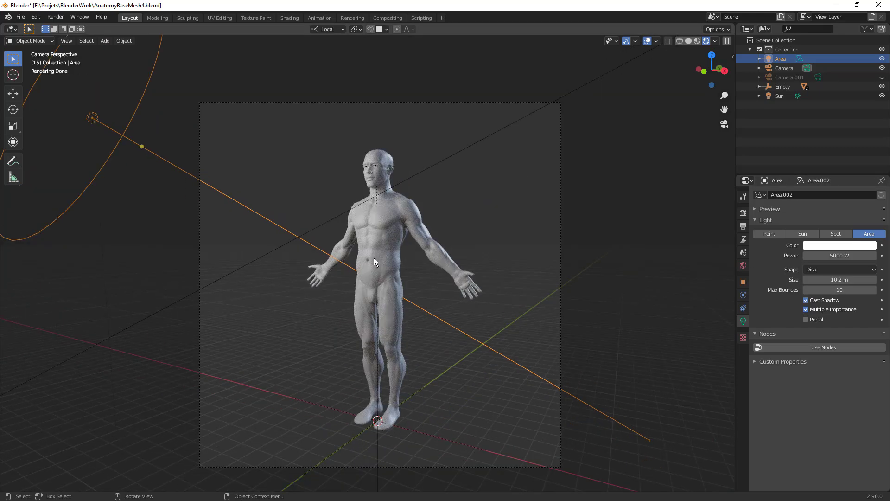
Step: Try several positions for the area light in camera view, with a final offset of about 4.52, 2.43 and -2.32 m
key(g)
click(486, 294)
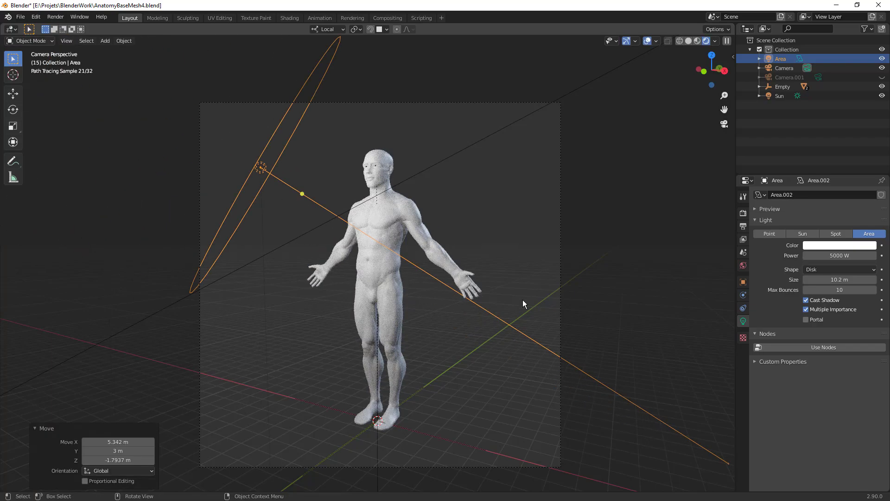
scroll(547, 312, down, 2)
key(g)
click(375, 246)
key(g)
click(379, 261)
Step: Try disk sizes of about 5.51 m and 2.12 m for the area light, comparing the shading through the camera
middle_drag(380, 260, 461, 324)
drag(470, 247, 383, 283)
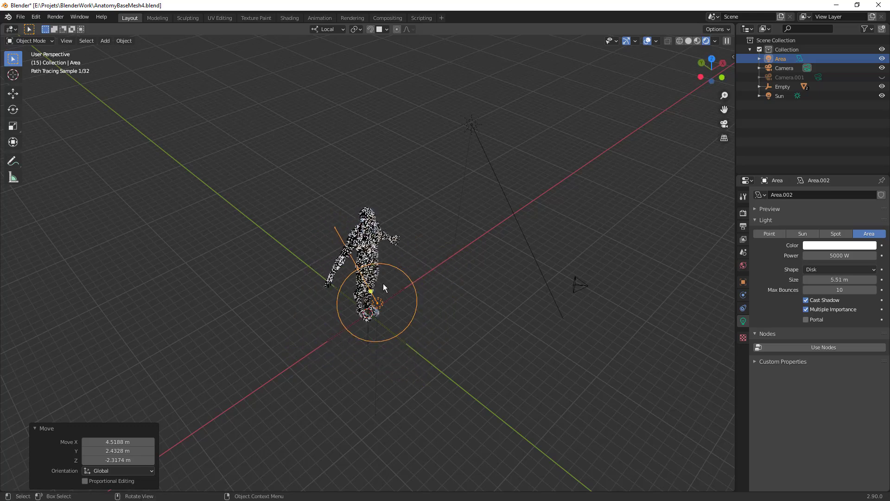
key(KP_0)
scroll(384, 265, up, 1)
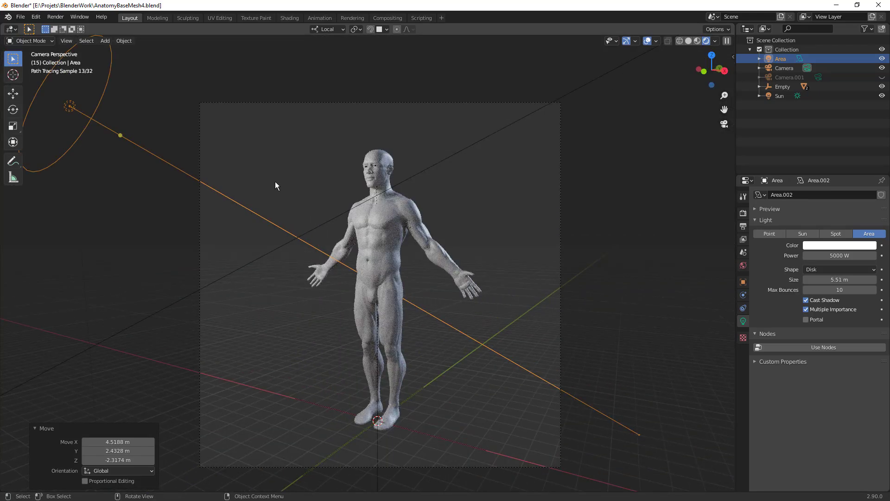
scroll(275, 185, down, 1)
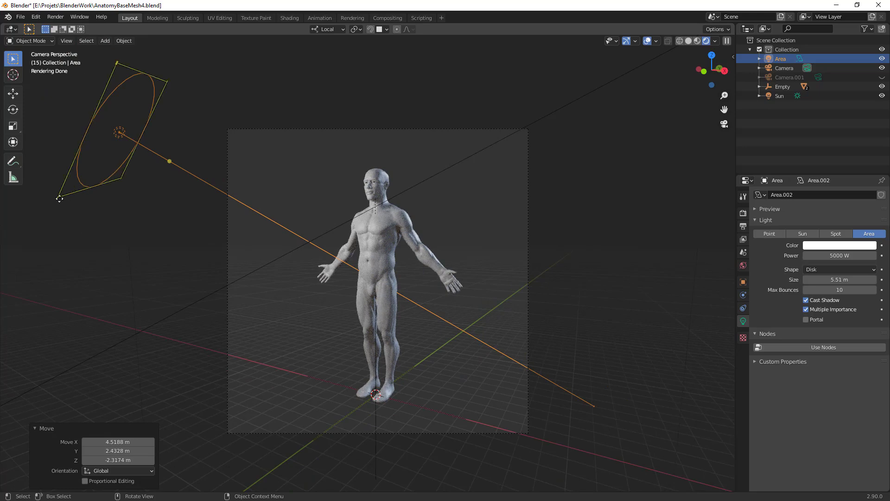
drag(60, 199, 130, 144)
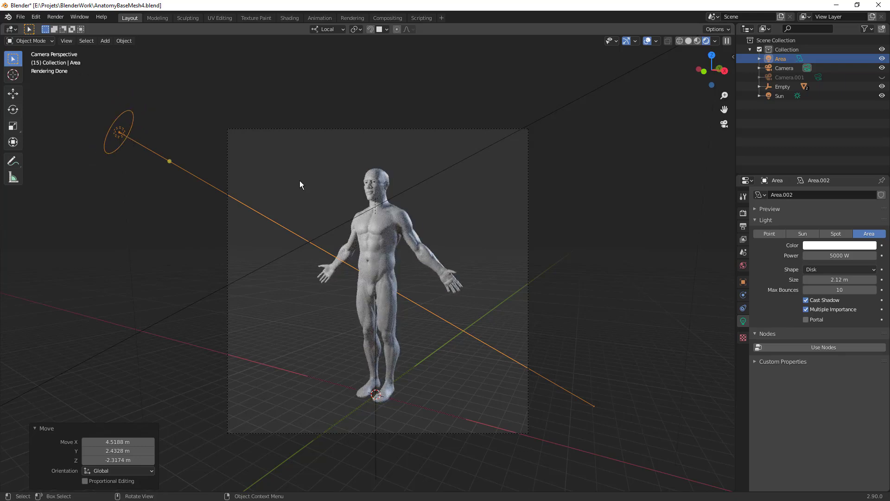
scroll(263, 173, up, 1)
scroll(112, 188, down, 1)
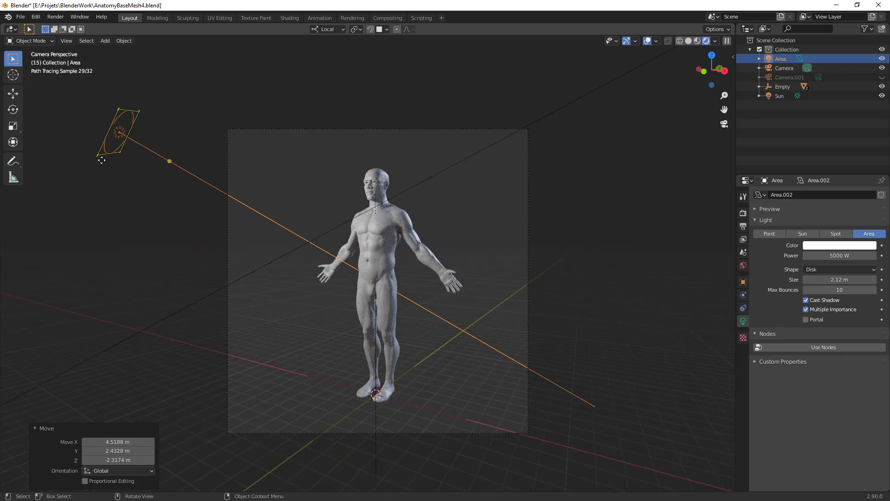
Step: Enlarge the area light's disk to 6 m and examine the shading on the figure through the camera
drag(101, 160, 54, 201)
mouse_move(156, 69)
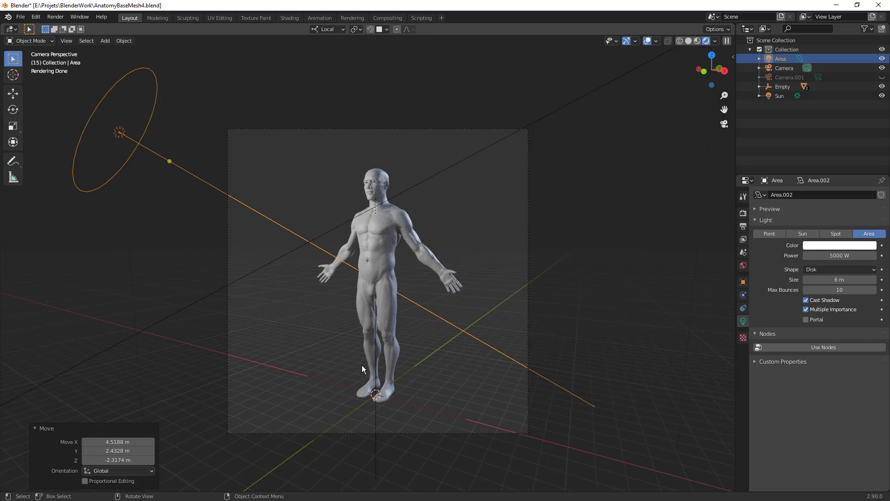
scroll(445, 226, up, 2)
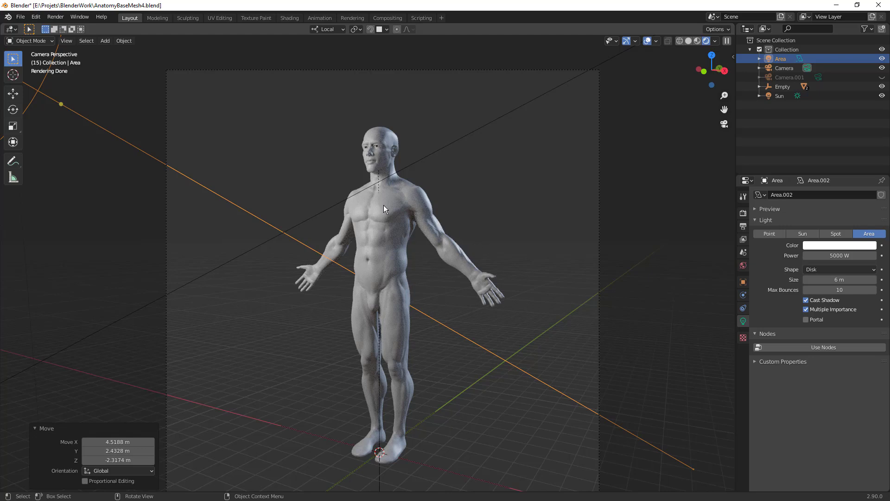
scroll(383, 205, down, 2)
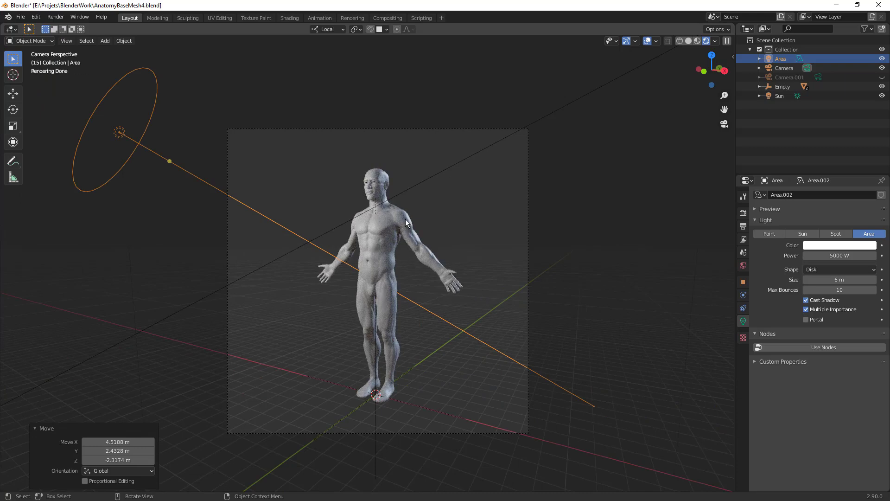
scroll(368, 249, down, 1)
scroll(367, 236, up, 2)
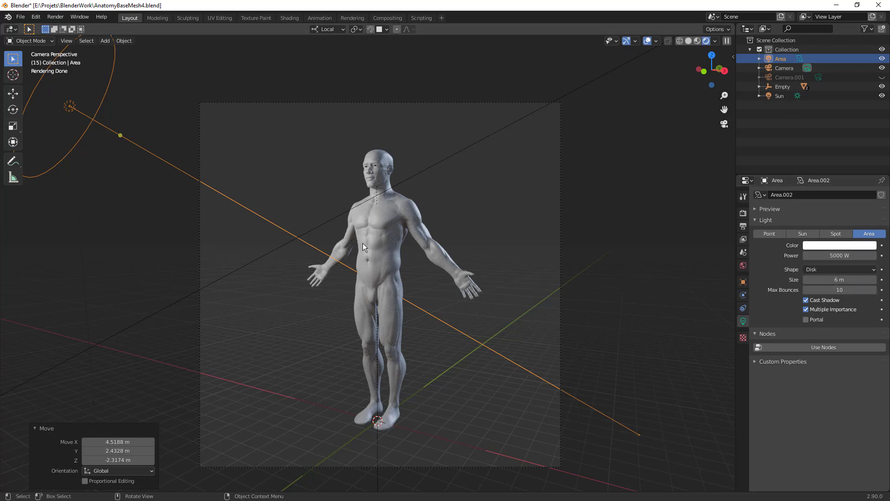
Step: Duplicate the area light in top view, placing the copy on the figure's opposite side and rotating it toward the body
key(KP_7)
key(shift+d)
click(536, 322)
key(r)
click(384, 324)
key(g)
click(503, 322)
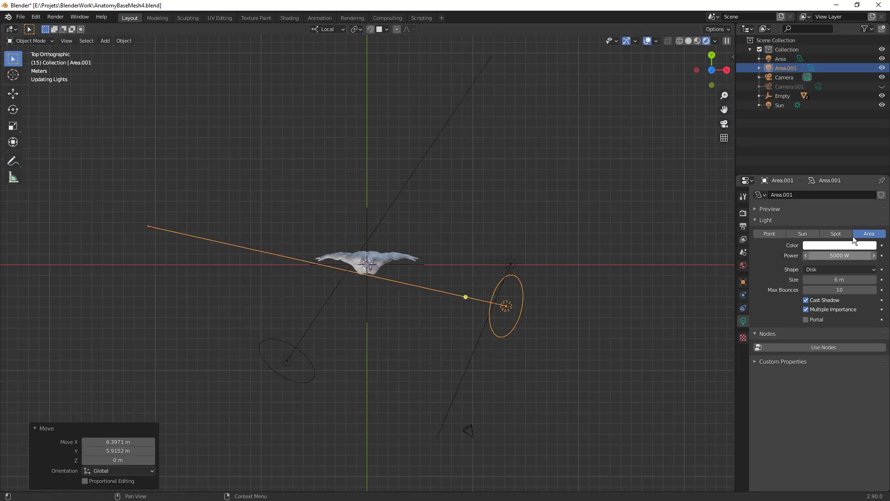
Step: Give the duplicated light an orange color with hue 0.046 and saturation 0.696, and set its Power to 100 W
click(845, 244)
click(823, 173)
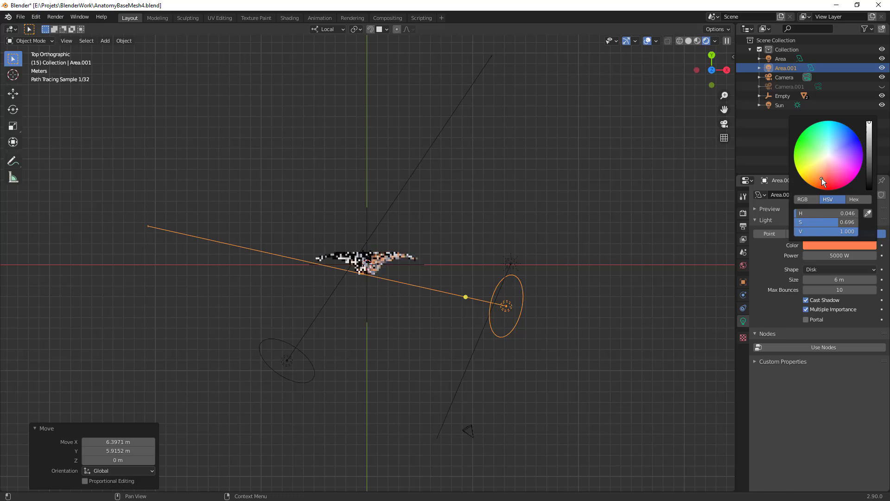
click(839, 256)
text(100)
key(Return)
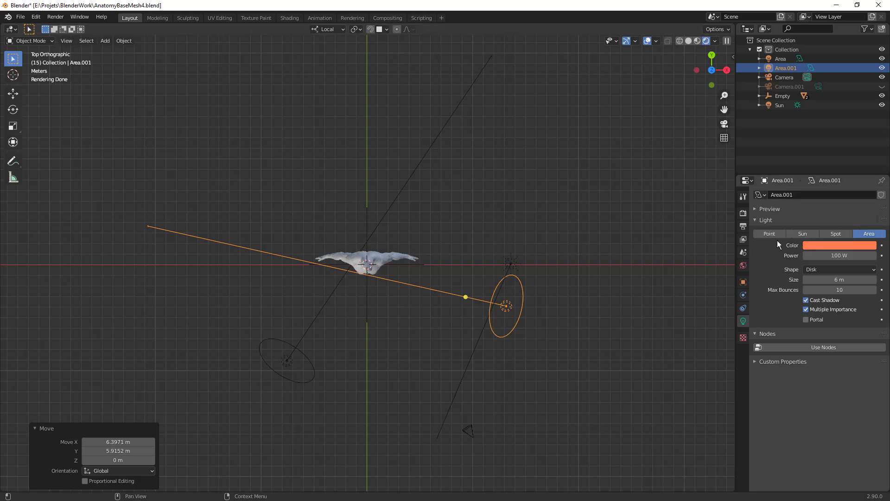
Step: Change the duplicated light to a Point light and move it close beside the figure's head
click(774, 233)
key(g)
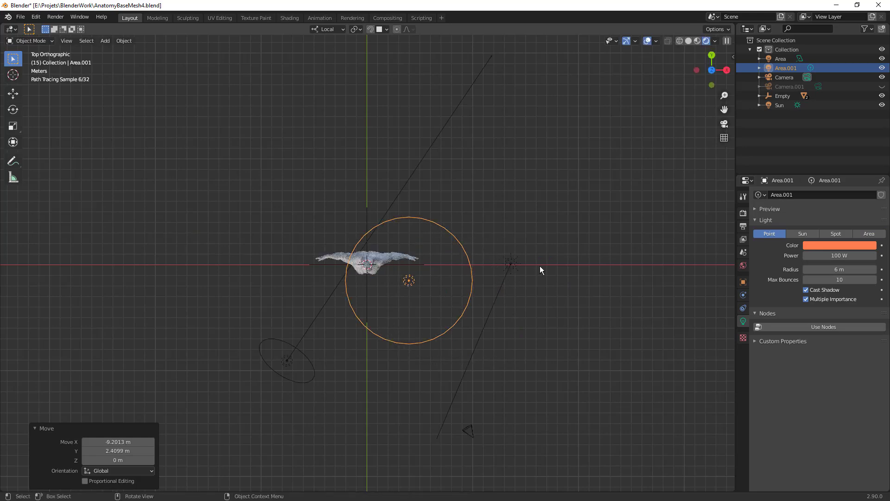
key(KP_0)
click(464, 320)
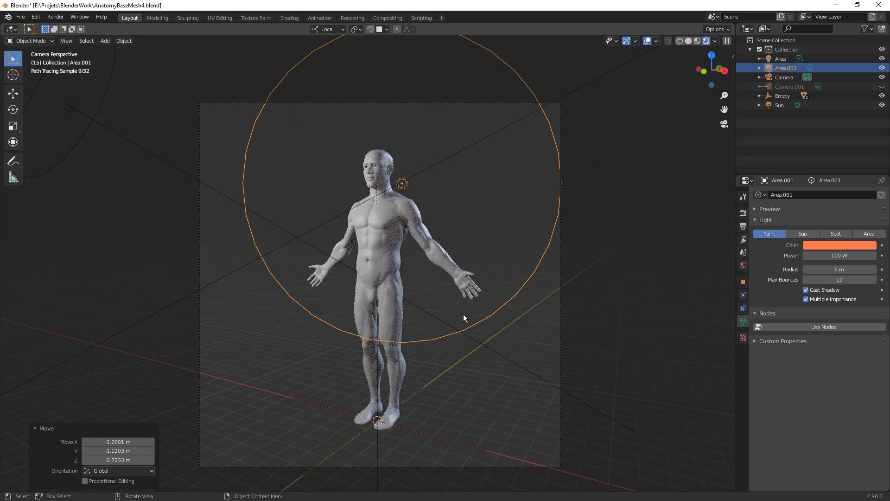
Step: Raise the orange point light above the figure's head and set its Power to 2000 W
key(g)
click(439, 242)
click(828, 256)
text(2000)
key(Return)
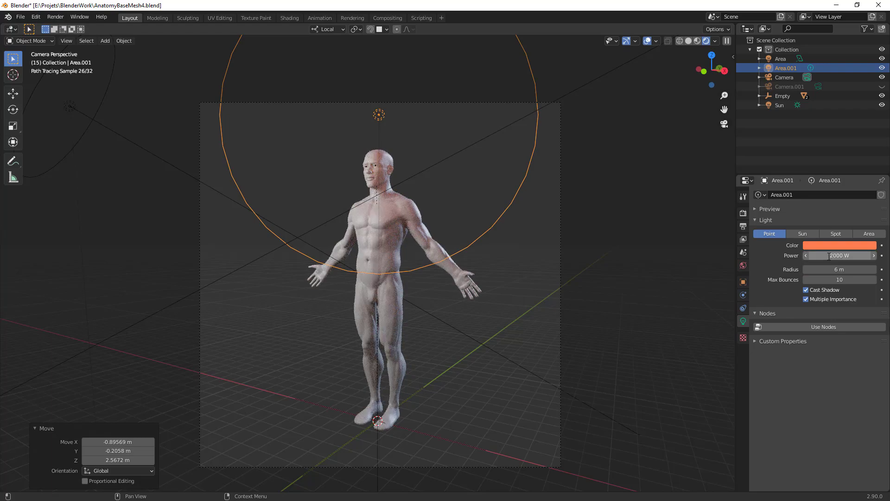
Step: Reposition the orange point light in front and top views so it sits forward and to the side of the figure, and deselect it
key(KP_1)
scroll(443, 270, down, 3)
key(g)
click(610, 231)
key(g)
click(577, 238)
key(KP_7)
key(g)
click(547, 297)
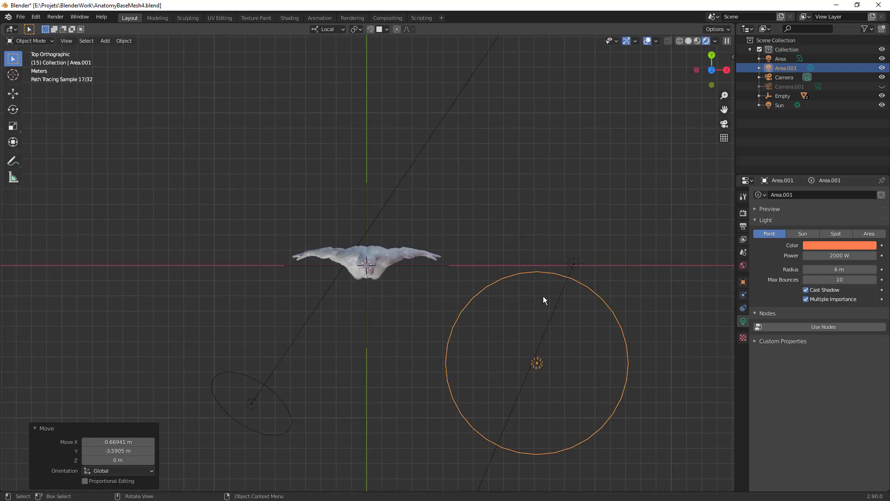
key(KP_0)
click(520, 188)
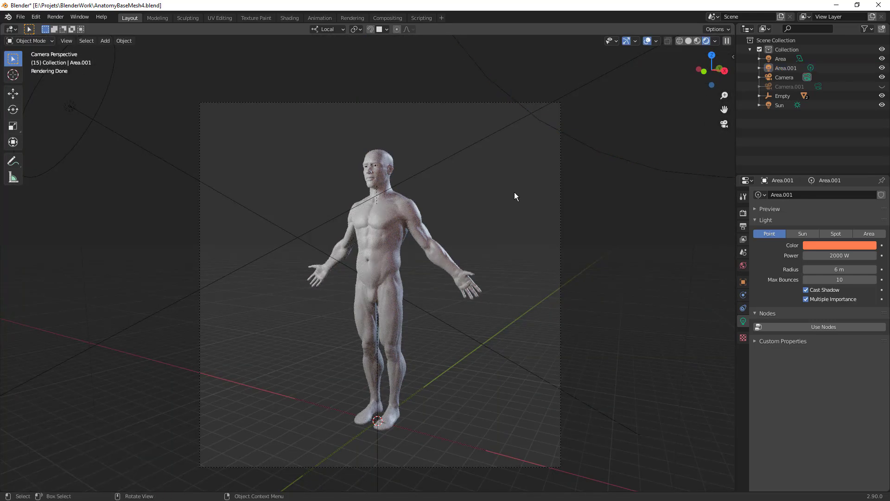
Step: Render the scene from the camera and enlarge the render window to show the whole image
scroll(510, 217, up, 2)
scroll(471, 318, down, 3)
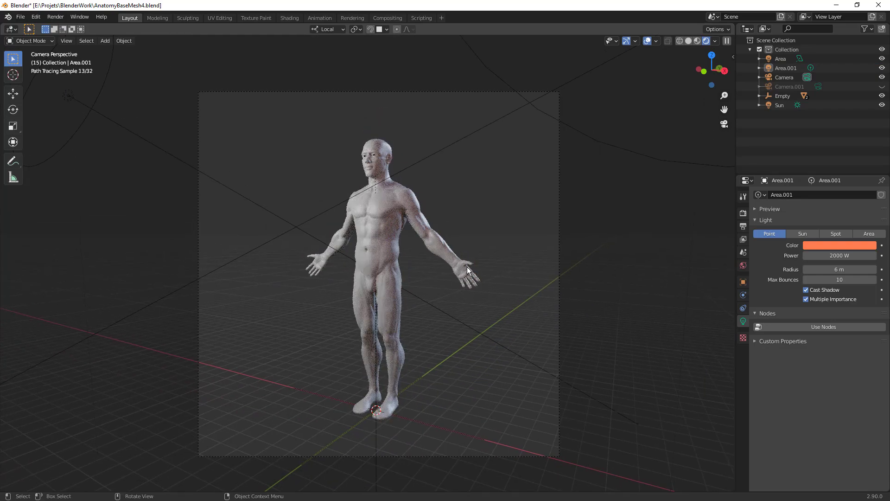
key(F12)
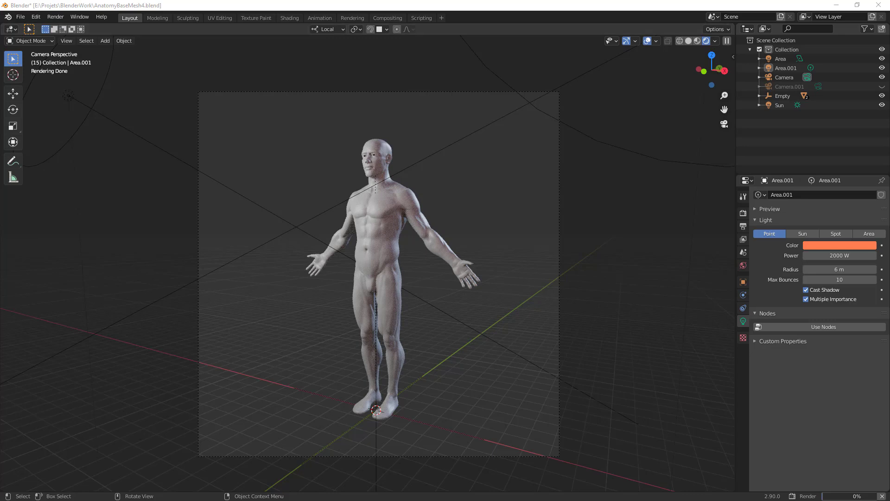
double_click(480, 116)
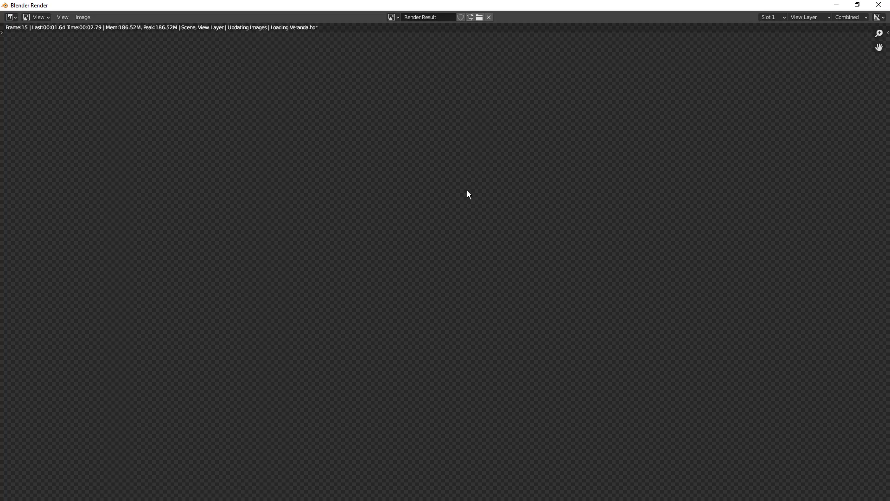
scroll(467, 187, down, 6)
scroll(468, 193, up, 3)
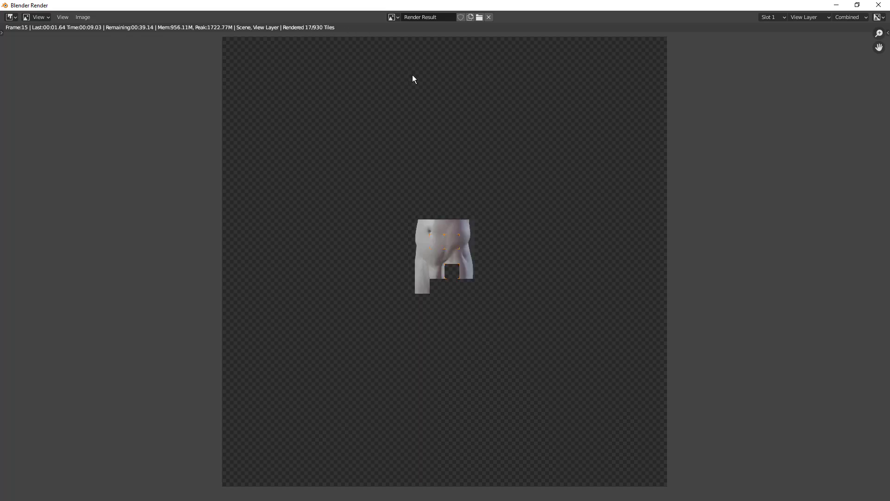
Step: Examine the lighting on the figure's torso, arms and full body in the render, and close the render window
scroll(448, 191, up, 5)
scroll(448, 191, down, 2)
middle_drag(460, 170, 454, 224)
scroll(460, 311, down, 2)
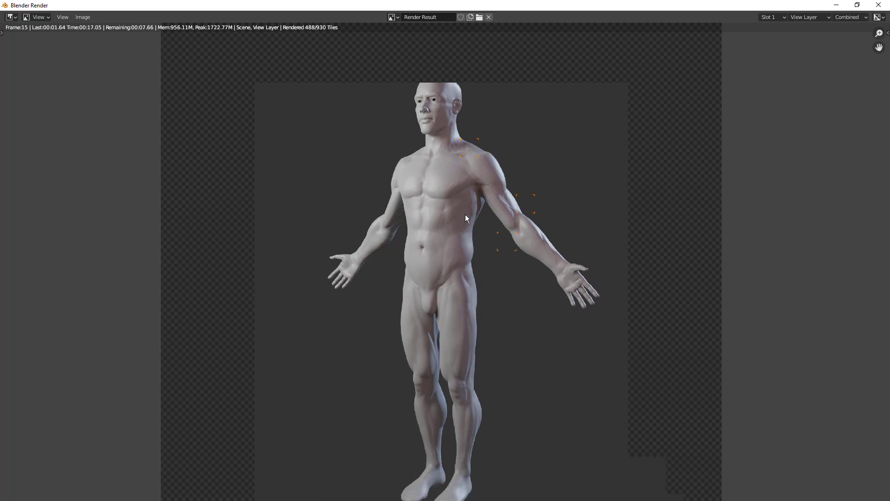
scroll(466, 217, down, 2)
scroll(466, 216, up, 3)
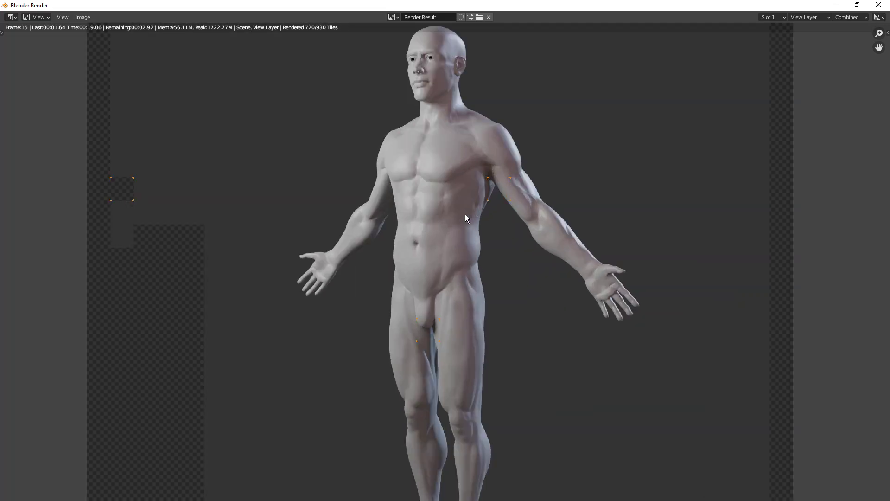
scroll(433, 354, up, 2)
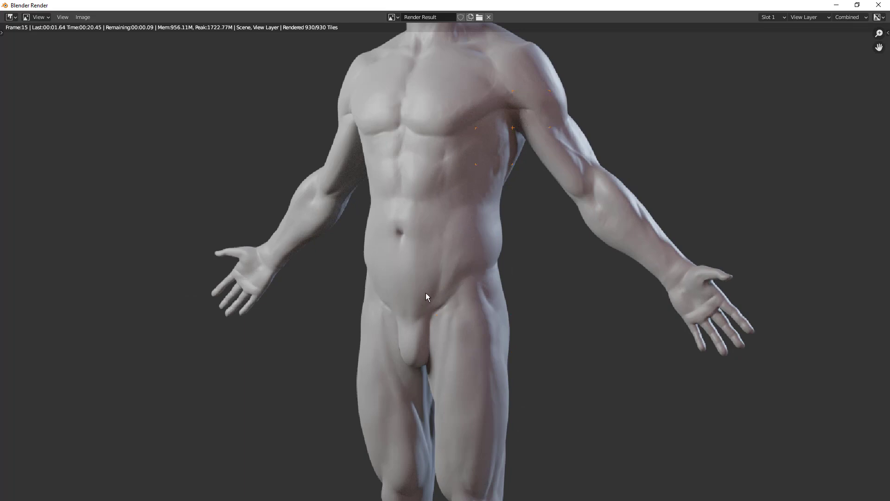
scroll(423, 300, up, 2)
middle_drag(519, 31, 479, 296)
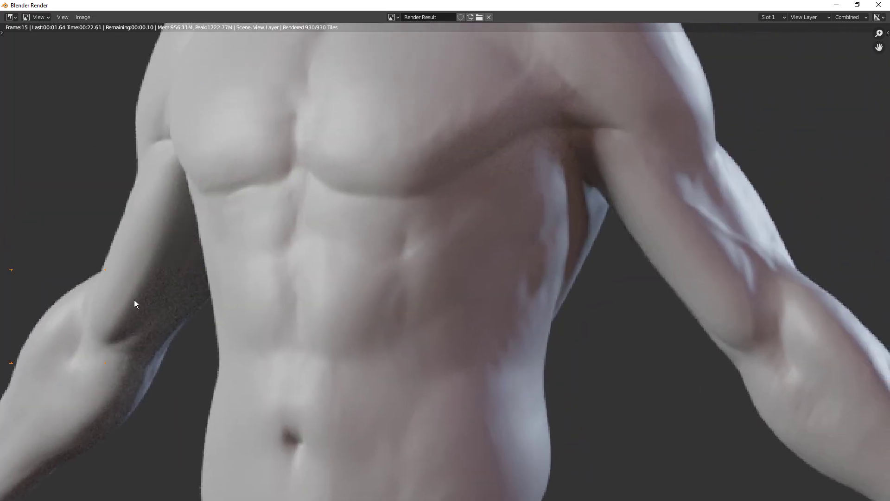
scroll(163, 388, down, 3)
middle_drag(212, 377, 306, 319)
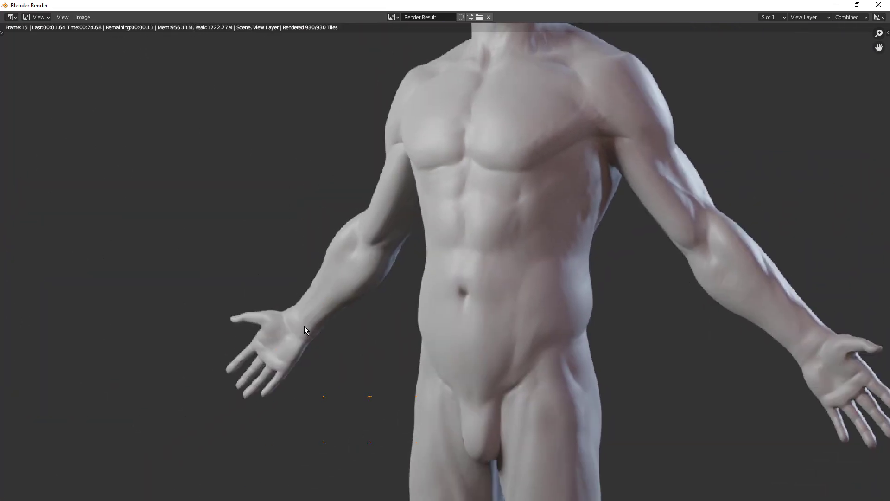
scroll(365, 344, down, 2)
scroll(558, 309, down, 4)
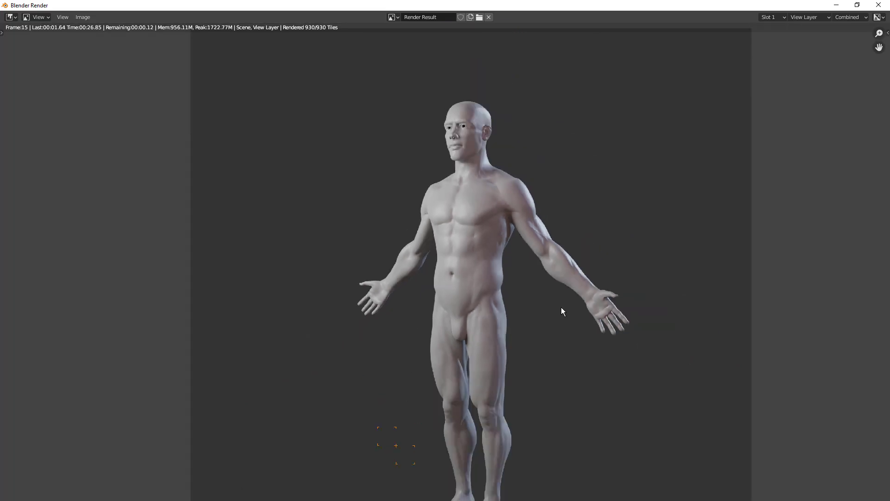
scroll(555, 311, up, 2)
scroll(515, 207, down, 2)
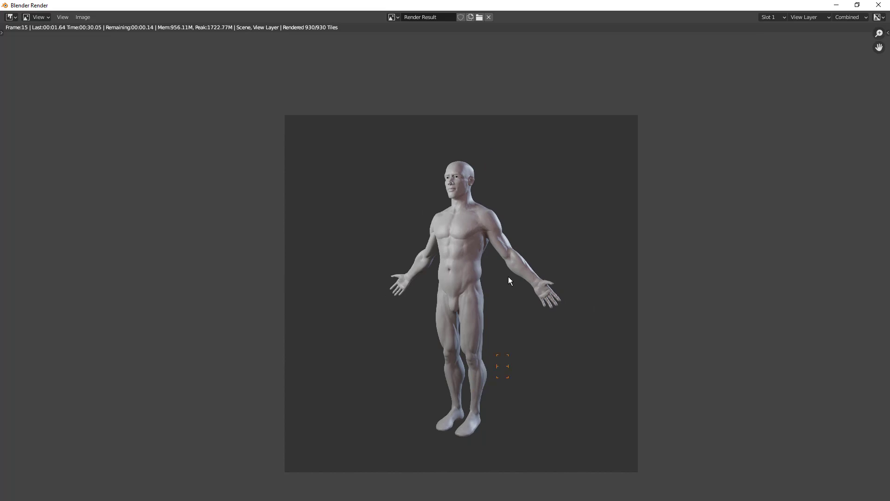
scroll(496, 266, up, 2)
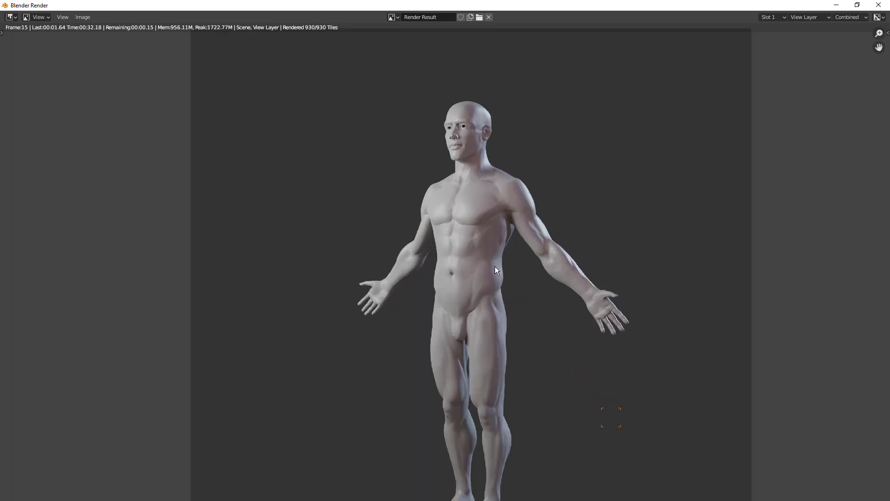
key(Escape)
Step: Select the male figure and set its Clay material's Roughness to 0.762
scroll(377, 257, up, 3)
click(369, 252)
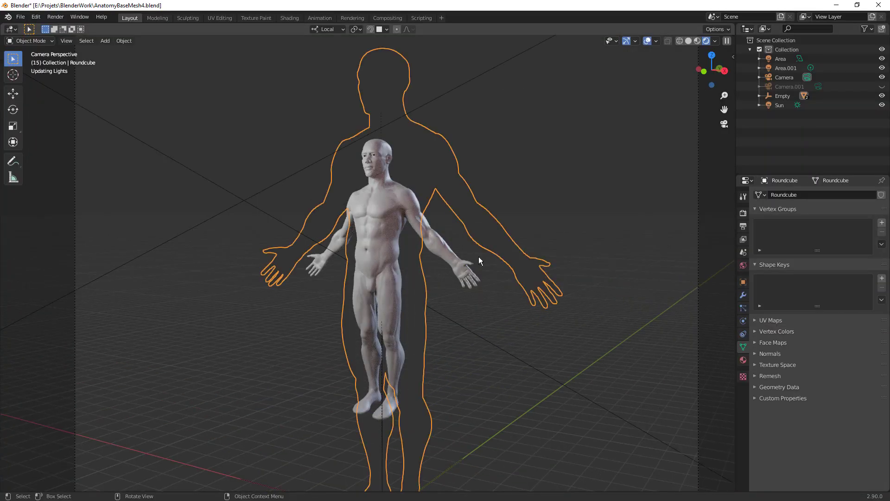
scroll(450, 252, down, 2)
click(743, 359)
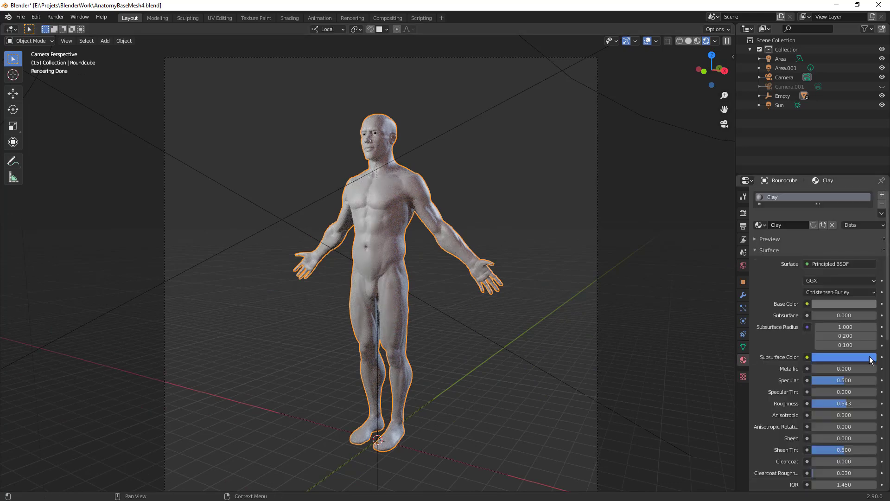
scroll(860, 335, down, 1)
drag(847, 384, 865, 385)
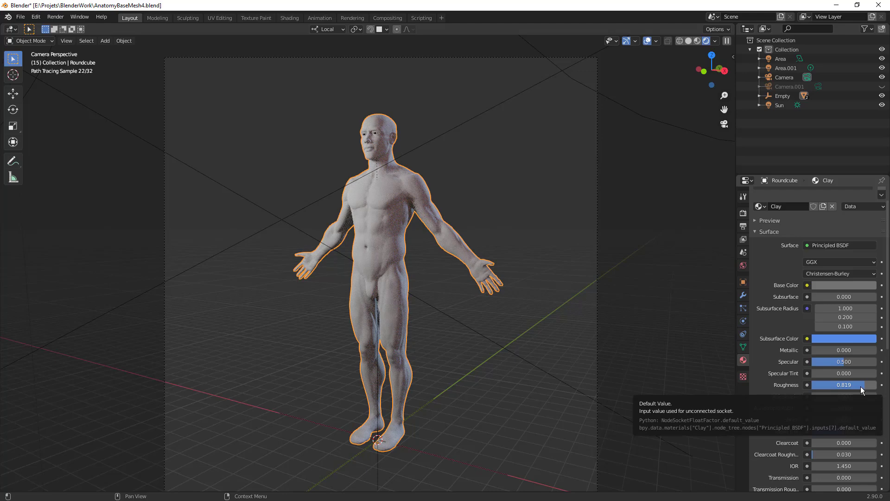
drag(863, 390, 859, 390)
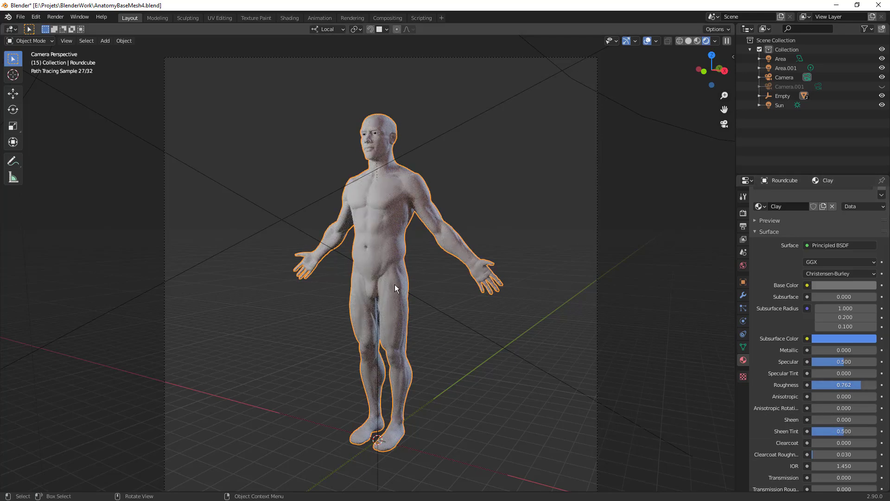
Step: Select the white area light and, in top view, swing it further to the figure's side, rotating and moving it to keep it aimed at the body
key(KP_7)
click(242, 379)
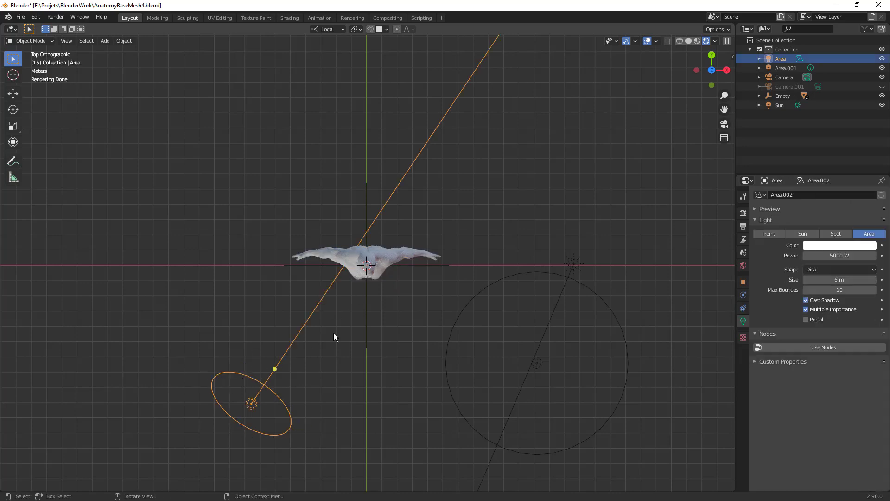
key(r)
click(333, 429)
key(g)
click(369, 315)
key(r)
click(418, 270)
key(g)
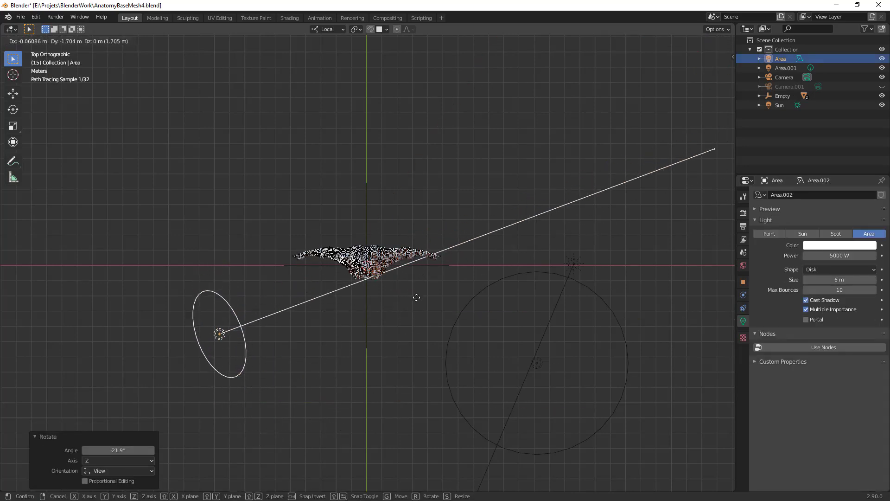
key(Return)
Step: Rotate the white area light 6.17° about the global Z axis while viewing through the camera
key(KP_0)
key(r)
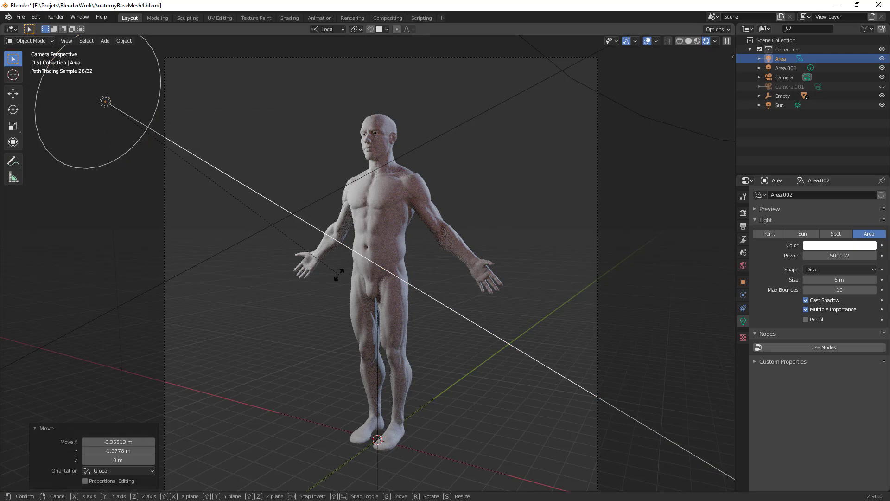
key(z)
key(z)
key(z)
key(z)
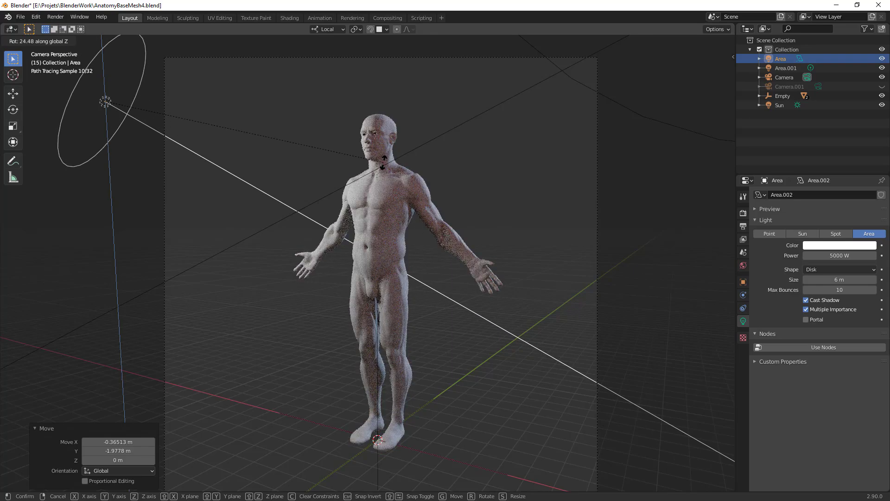
click(278, 205)
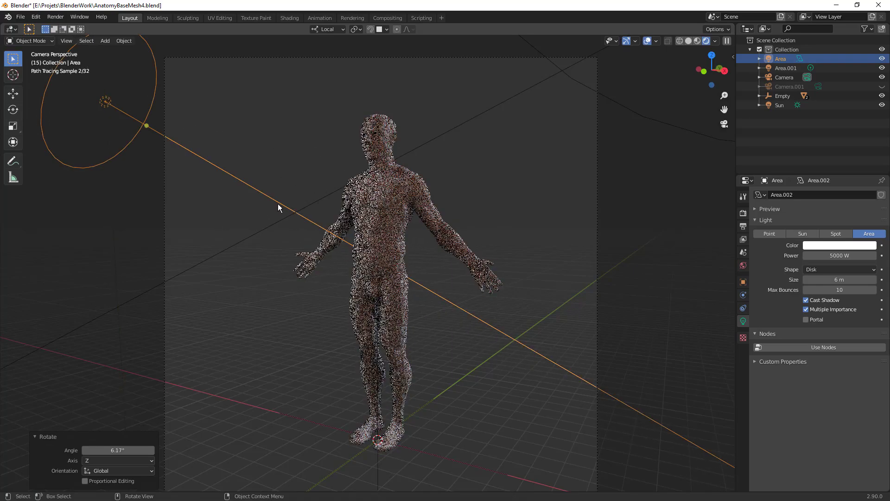
Step: Reposition and re-aim the white area light in top view, finishing with a move of about 1.79 m in X and 0.58 m in Y
key(KP_7)
key(g)
click(348, 247)
key(r)
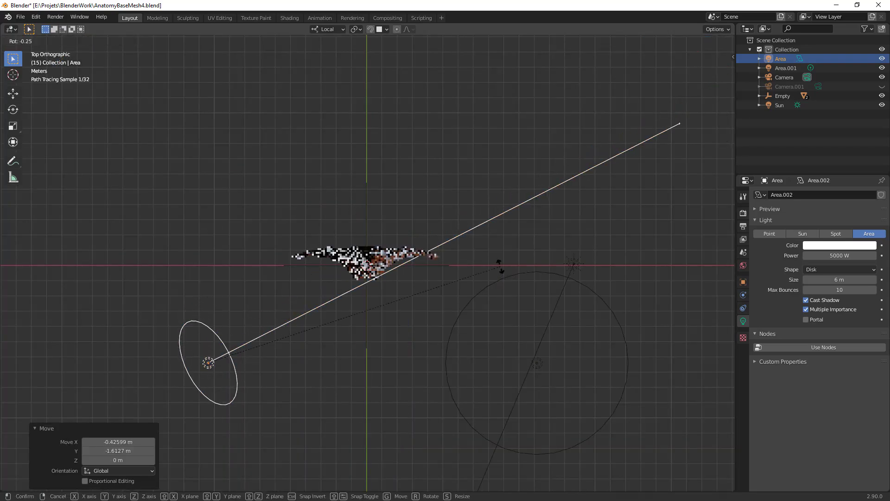
click(488, 232)
scroll(414, 265, down, 5)
scroll(412, 265, up, 2)
key(g)
click(408, 275)
key(g)
click(431, 246)
key(KP_0)
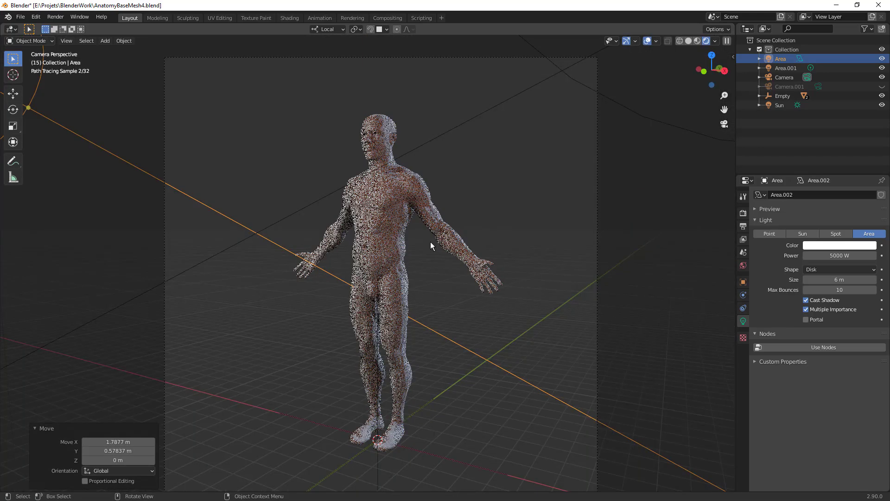
Step: Rotate the white area light -4.76° about its local Z axis
key(r)
key(z)
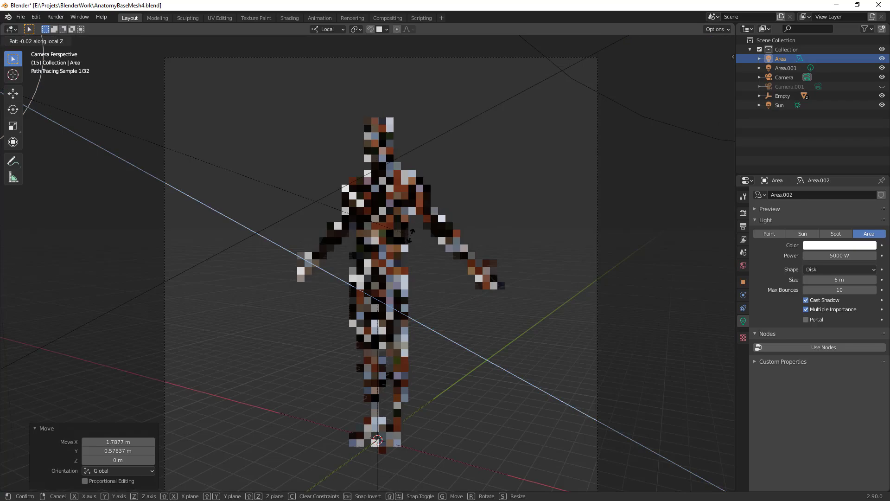
click(369, 258)
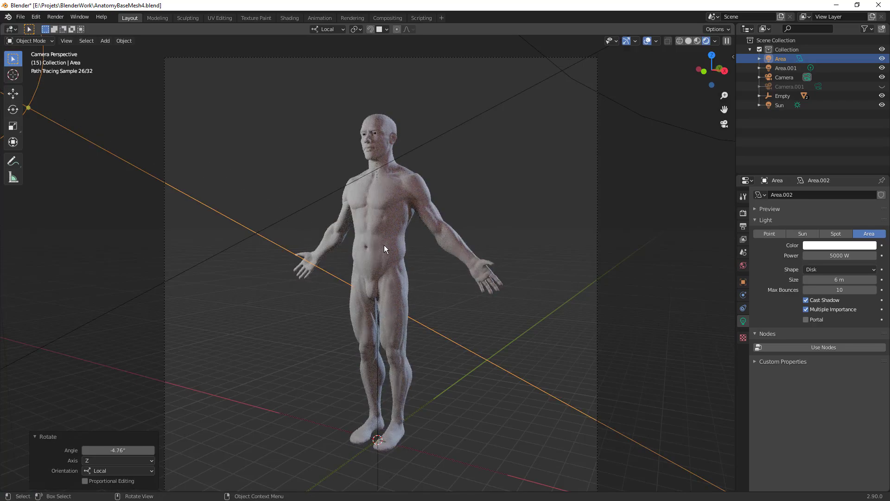
Step: In top view, rotate the white area light 8.75° and move it about -0.26 m in X and 1.84 m in Y
key(KP_7)
key(r)
click(466, 253)
key(g)
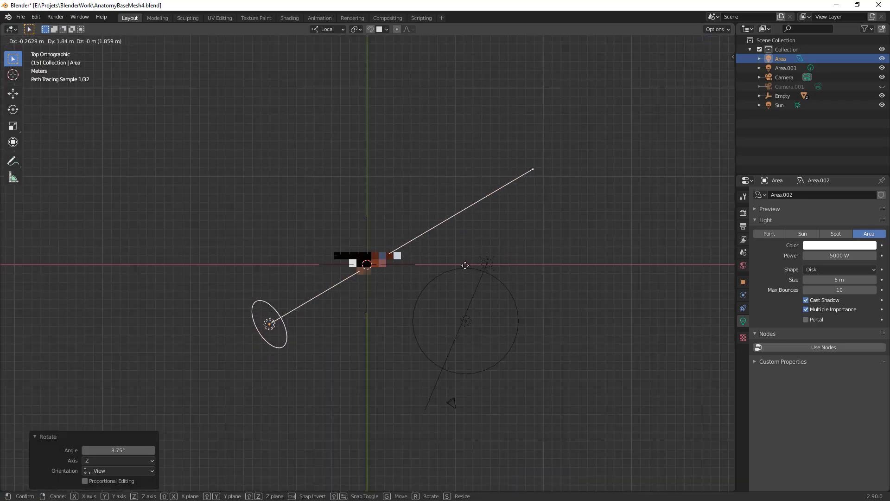
click(466, 266)
key(KP_0)
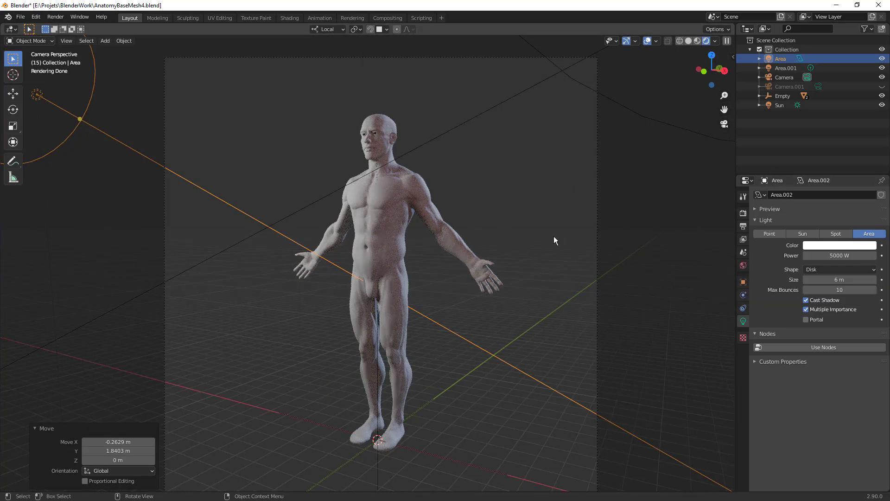
Step: Set the white area light's Power to 3000 W
click(826, 254)
text(30)
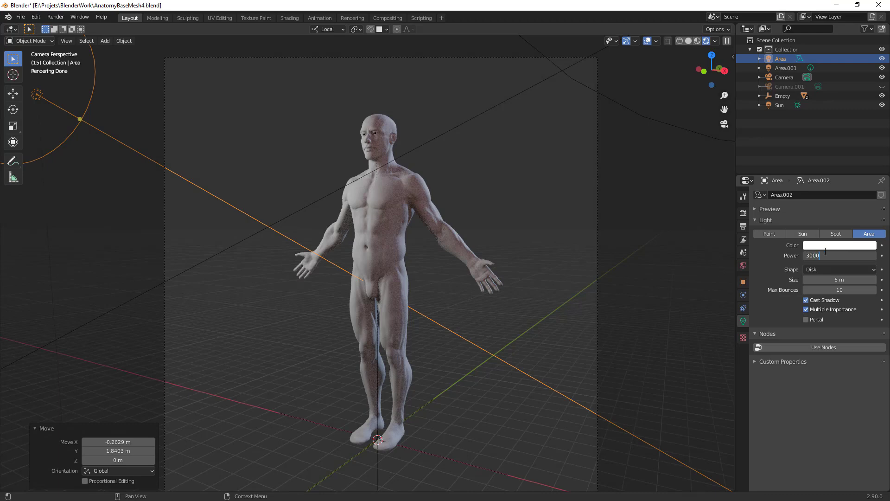
text(00)
key(Return)
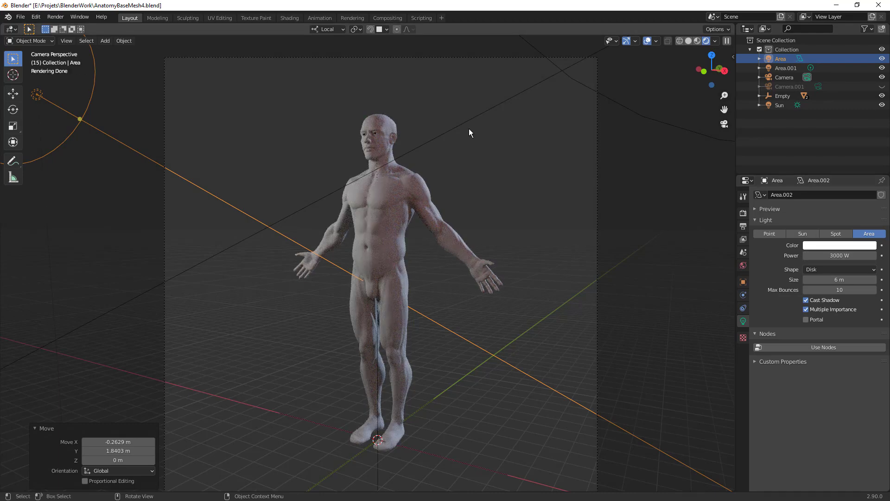
Step: Rotate the white area light in the camera view so its beam points at the figure's upper body, ending with a -3.08° turn
key(r)
click(422, 199)
key(g)
right_click(431, 256)
key(r)
click(442, 227)
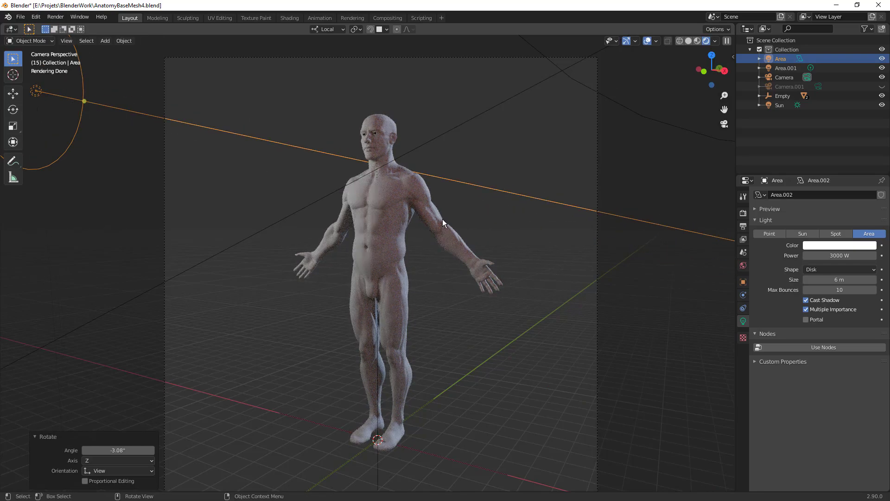
Step: Set the white area light's Power to 4000 W and deselect the light
click(844, 255)
text(4000)
key(Return)
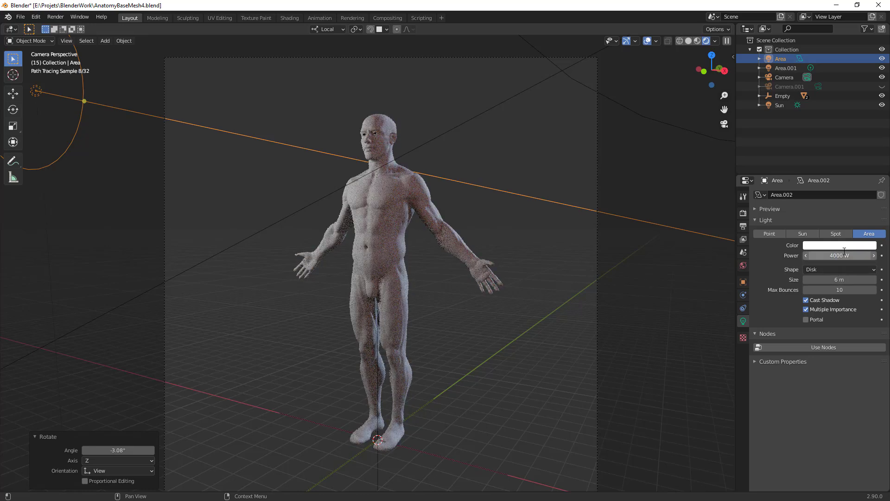
click(514, 252)
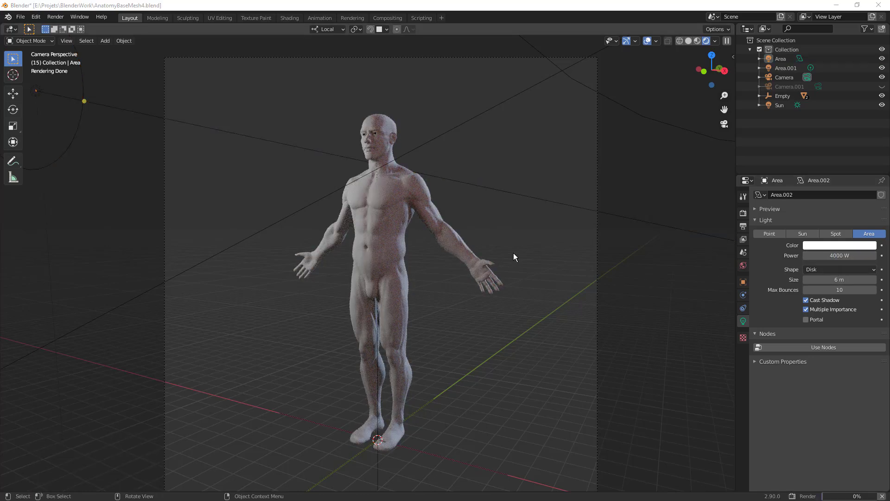
Step: Render the camera view again and frame the full image to check the adjusted lighting on the figure
key(F12)
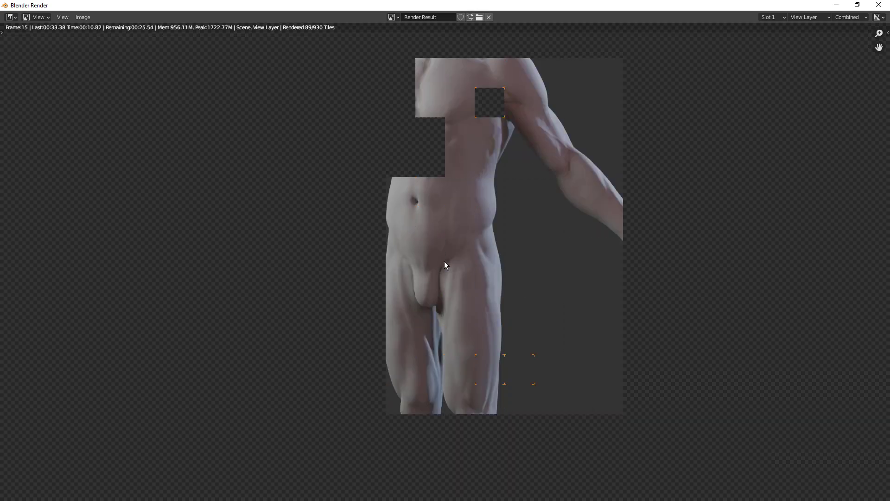
scroll(487, 221, down, 3)
scroll(492, 210, up, 1)
scroll(451, 179, down, 2)
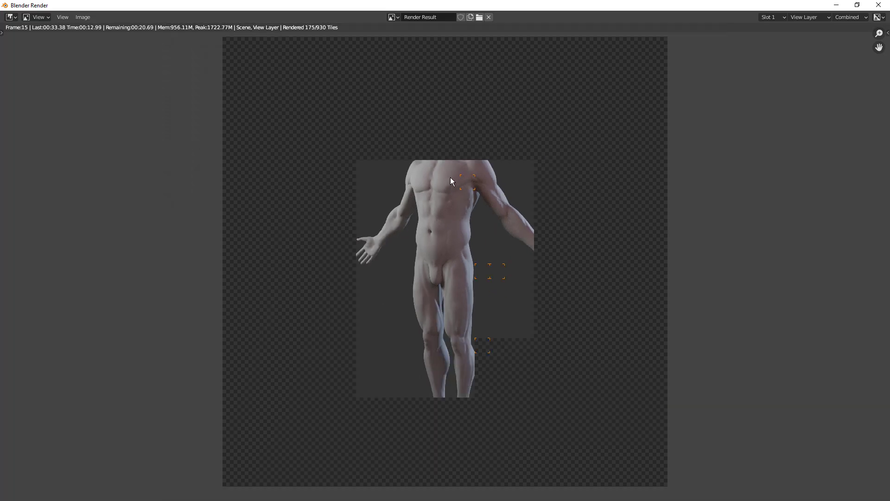
middle_drag(463, 180, 468, 208)
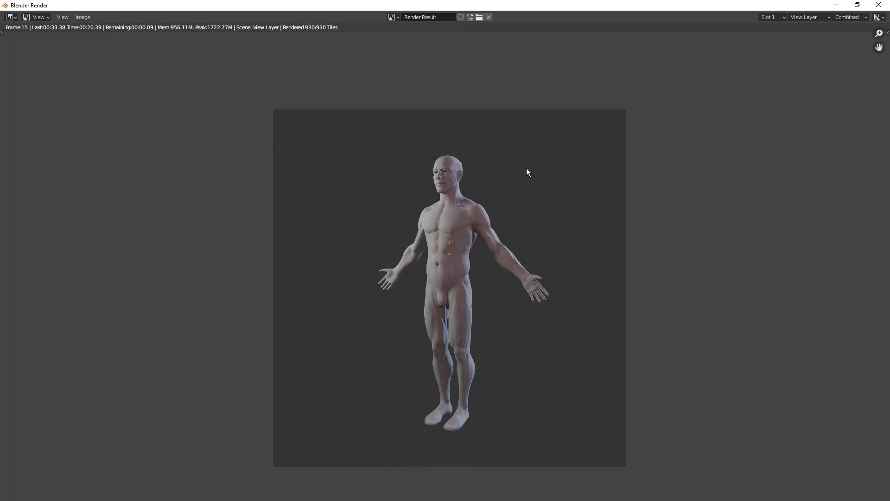
Step: Examine the rendered figure at full-body and upper-body zoom to judge the lighting and muscle shading
scroll(507, 111, up, 4)
middle_drag(427, 72, 466, 220)
scroll(388, 297, up, 3)
scroll(456, 248, down, 6)
middle_drag(552, 280, 574, 148)
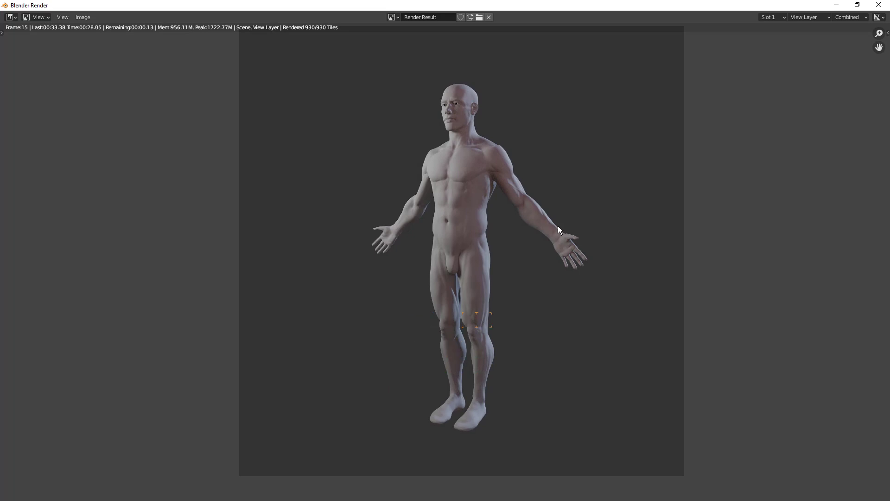
middle_drag(559, 227, 554, 241)
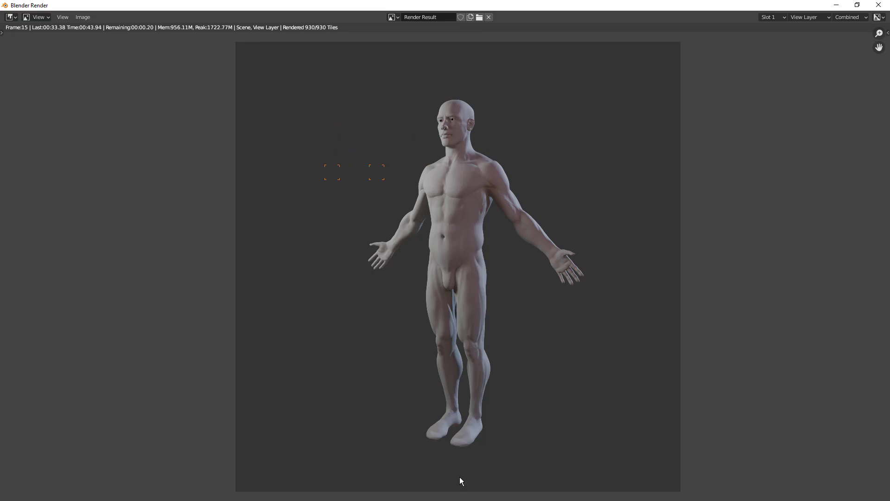
scroll(535, 344, down, 3)
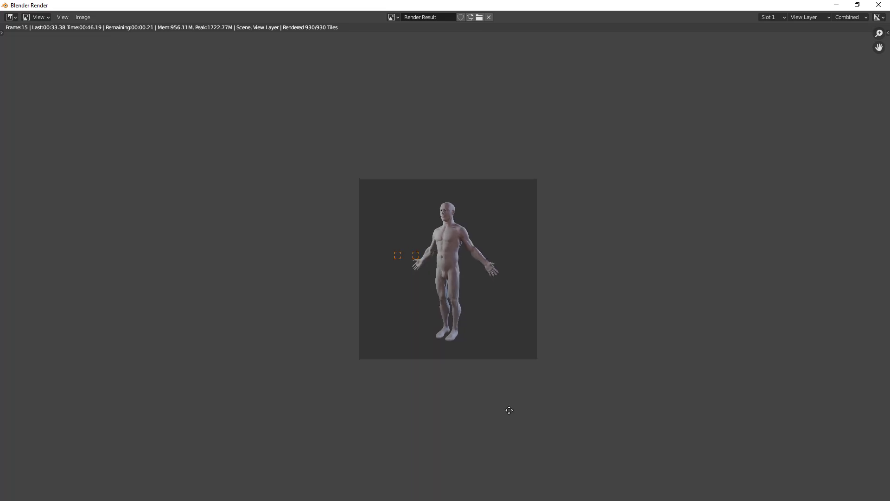
scroll(507, 411, up, 6)
scroll(443, 203, up, 1)
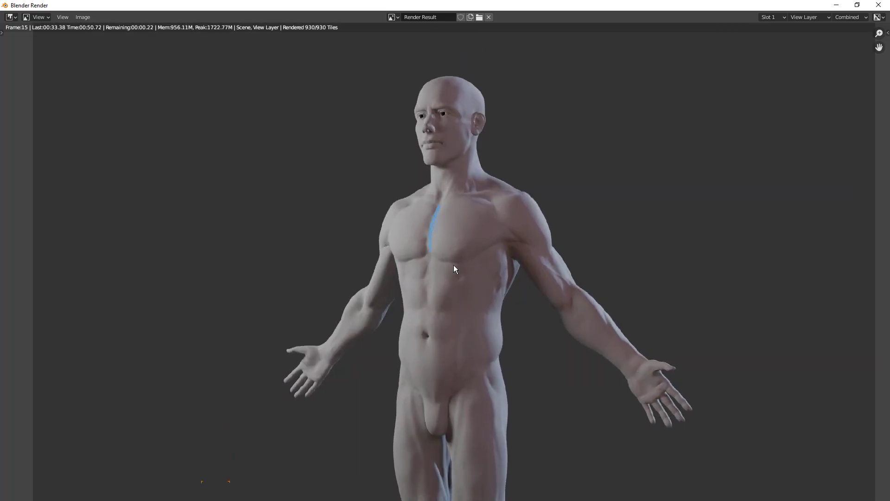
Step: Annotate the render with outlines around the figure's left pectoral and the left half of the abdominal muscle
mouse_move(465, 259)
mouse_down()
mouse_move(515, 238)
mouse_move(485, 192)
mouse_up()
mouse_move(516, 239)
mouse_down()
mouse_move(458, 198)
mouse_move(507, 232)
mouse_up()
drag(485, 198, 452, 197)
drag(433, 250, 505, 238)
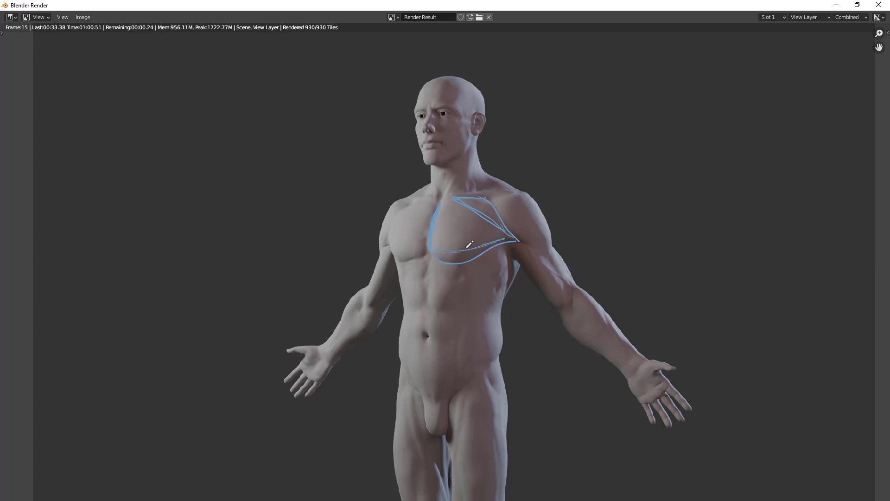
drag(434, 251, 507, 236)
mouse_move(432, 253)
mouse_down()
mouse_move(432, 305)
mouse_move(458, 362)
mouse_move(433, 392)
mouse_move(433, 254)
mouse_up()
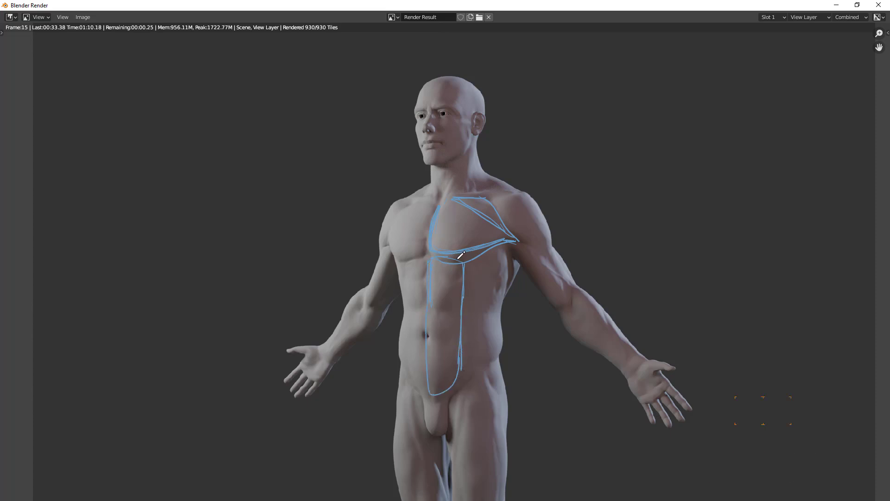
Step: Annotate the left side of the torso with strokes for the rib cage arch, the serratus muscles and the oblique
mouse_move(502, 258)
mouse_down()
mouse_move(493, 277)
mouse_move(508, 284)
mouse_up()
drag(434, 255, 479, 304)
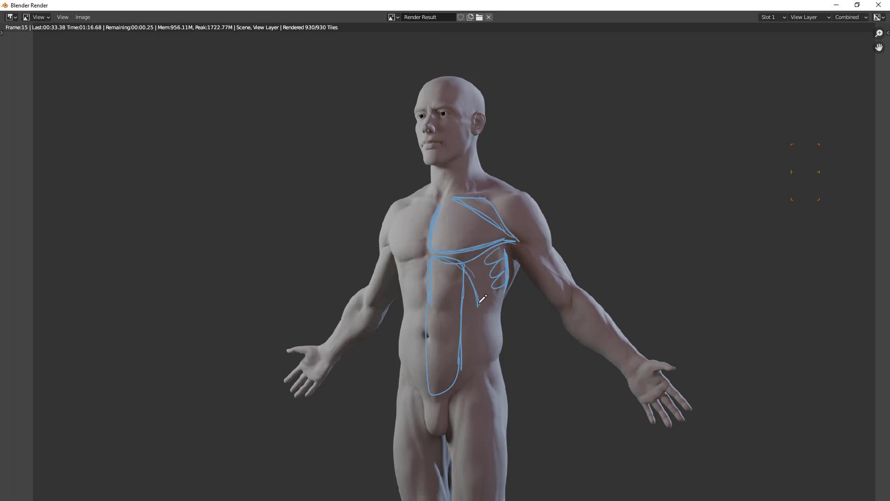
mouse_move(489, 254)
mouse_down()
mouse_move(483, 264)
mouse_move(501, 254)
mouse_move(501, 274)
mouse_up()
drag(494, 292, 477, 314)
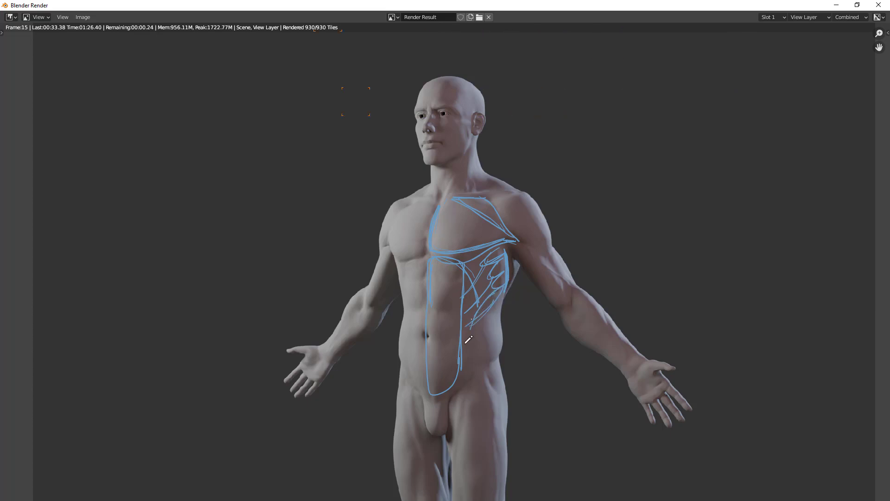
mouse_move(464, 365)
mouse_down()
mouse_move(509, 341)
mouse_move(497, 293)
mouse_move(469, 358)
mouse_move(507, 332)
mouse_up()
Step: Annotate the left neck muscle, collarbone, trapezius and deltoid with outline strokes
middle_drag(529, 328, 534, 288)
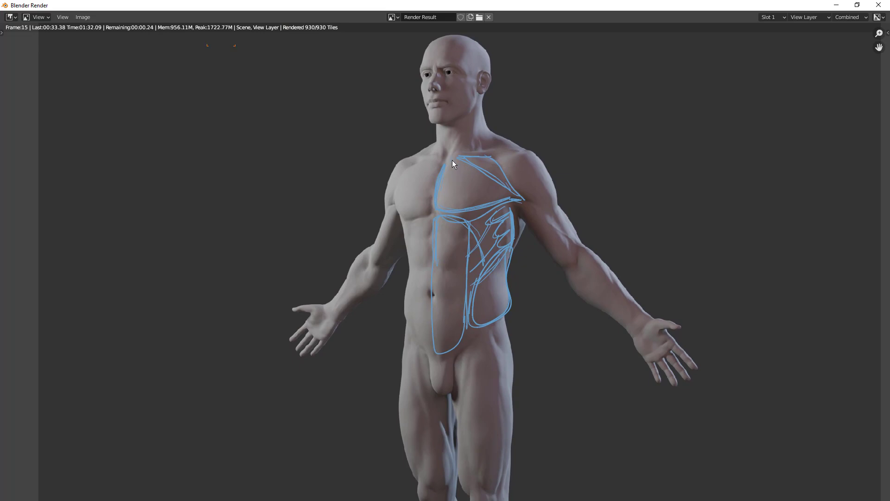
mouse_move(450, 156)
mouse_down()
mouse_move(500, 154)
mouse_move(478, 99)
mouse_move(473, 113)
mouse_up()
mouse_move(460, 152)
mouse_down()
mouse_move(469, 129)
mouse_move(492, 136)
mouse_move(492, 157)
mouse_move(524, 148)
mouse_up()
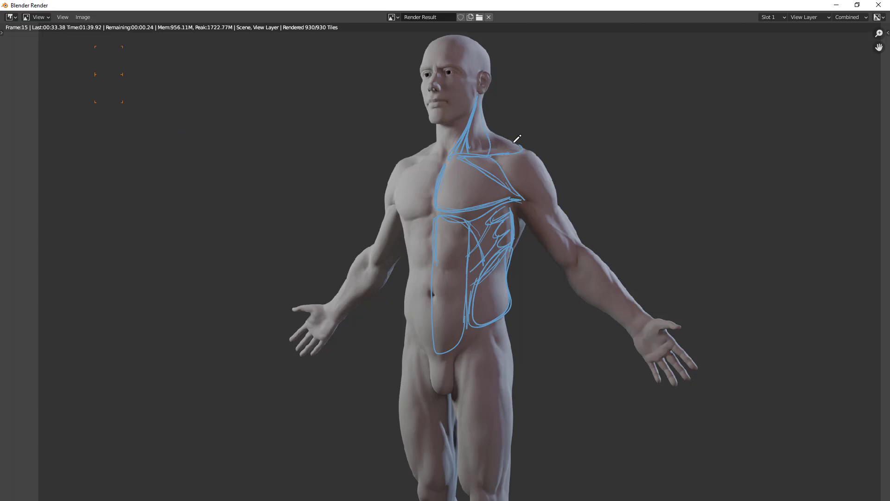
mouse_move(485, 93)
mouse_down()
mouse_move(510, 156)
mouse_move(518, 148)
mouse_up()
mouse_move(523, 190)
mouse_down()
mouse_move(556, 209)
mouse_move(549, 168)
mouse_move(524, 148)
mouse_up()
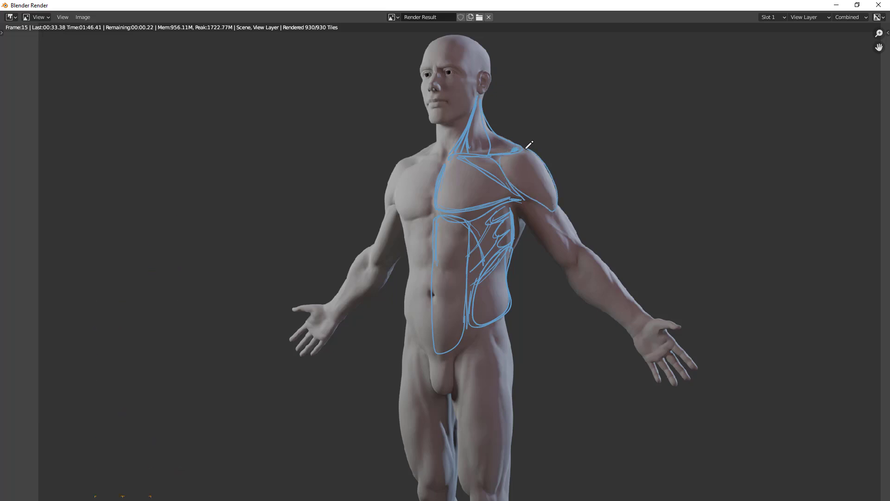
Step: Outline the left arm's biceps, forearm muscles, wrist tendons and palm pads with annotation strokes
mouse_move(526, 200)
mouse_down()
mouse_move(569, 232)
mouse_move(577, 257)
mouse_move(543, 241)
mouse_move(516, 204)
mouse_up()
mouse_move(580, 246)
mouse_down()
mouse_move(589, 273)
mouse_move(619, 301)
mouse_move(583, 244)
mouse_up()
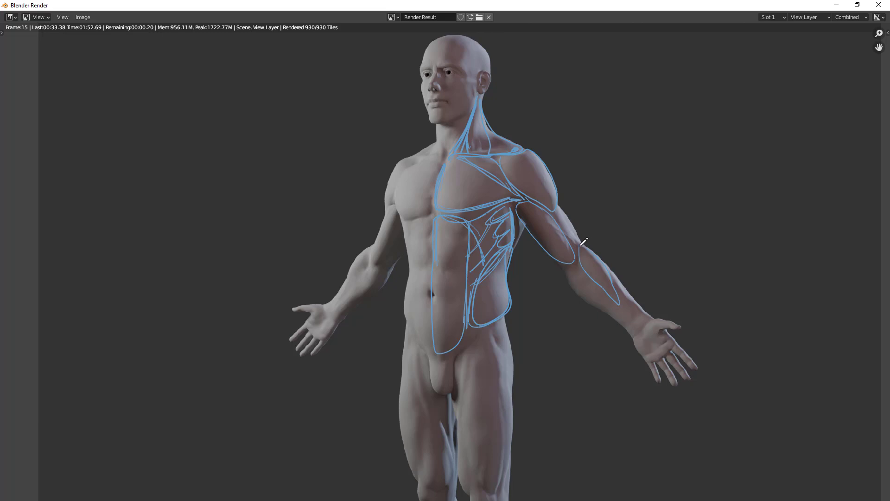
drag(620, 295, 640, 320)
mouse_move(577, 245)
mouse_down()
mouse_move(580, 262)
mouse_move(607, 268)
mouse_move(648, 323)
mouse_up()
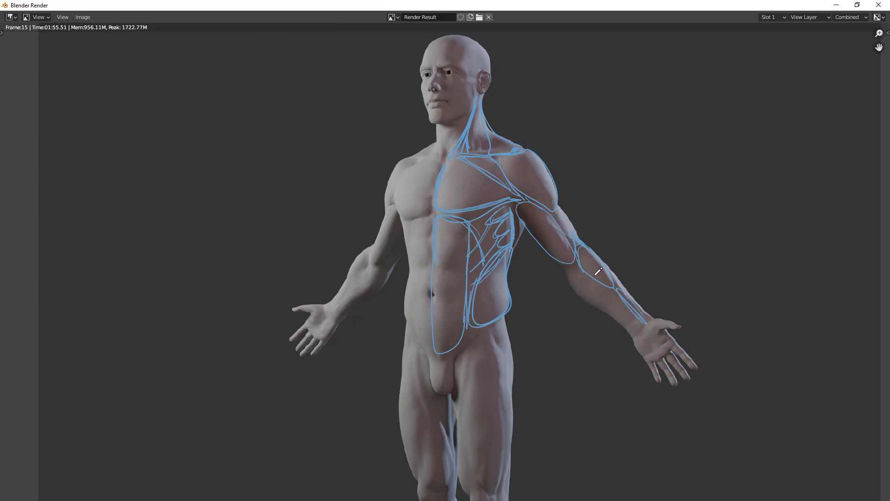
mouse_move(568, 264)
mouse_down()
mouse_move(594, 274)
mouse_move(582, 290)
mouse_move(614, 301)
mouse_move(581, 270)
mouse_up()
mouse_move(603, 286)
mouse_down()
mouse_move(620, 293)
mouse_move(639, 322)
mouse_up()
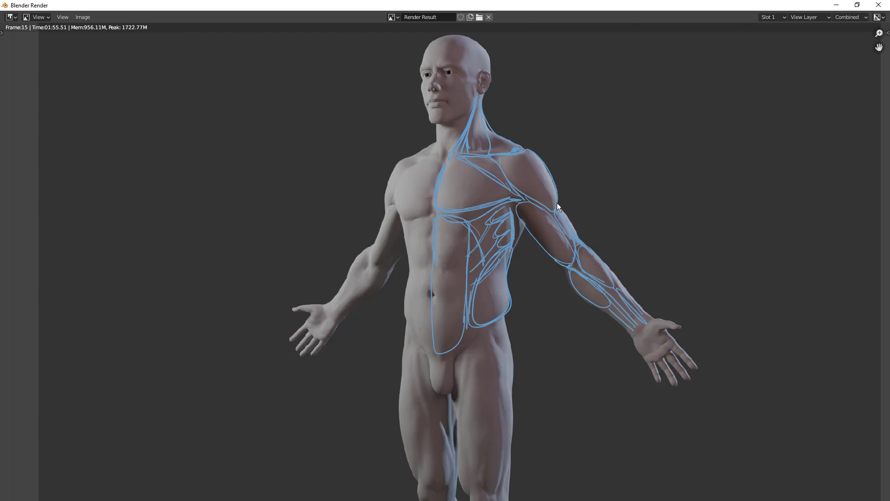
middle_drag(673, 287, 660, 250)
mouse_move(644, 295)
mouse_down()
mouse_move(646, 304)
mouse_move(626, 309)
mouse_move(649, 312)
mouse_move(655, 293)
mouse_move(637, 315)
mouse_up()
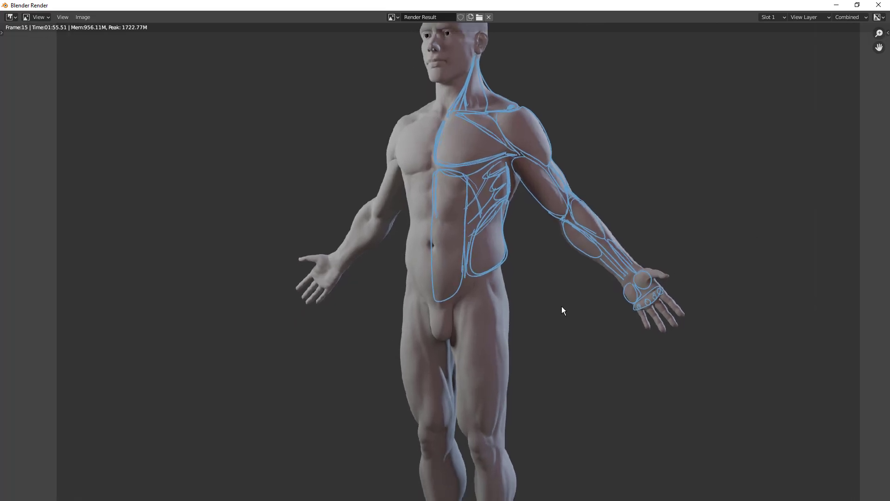
Step: Annotate the left hip muscles and outer thigh, and draw the long diagonal muscle across the right thigh
mouse_move(486, 281)
mouse_down()
mouse_move(482, 294)
mouse_move(506, 294)
mouse_up()
middle_drag(511, 313, 529, 254)
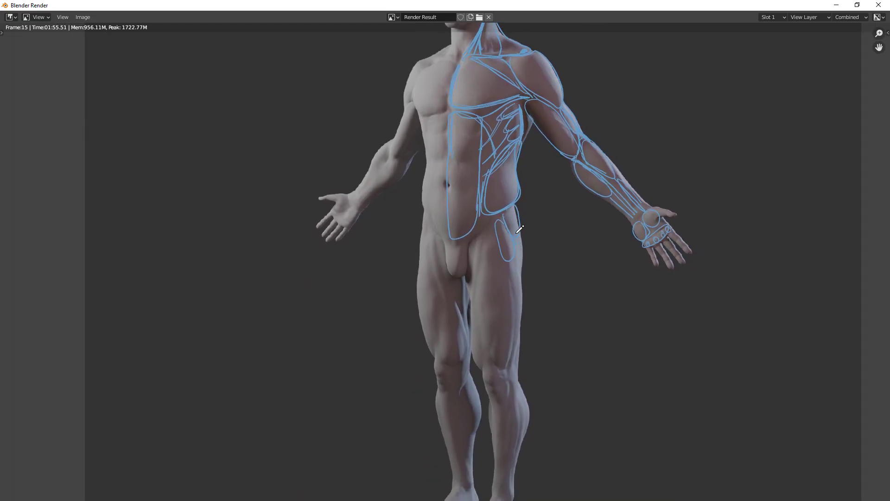
drag(522, 238, 516, 368)
mouse_move(504, 216)
mouse_down()
mouse_move(487, 234)
mouse_move(475, 325)
mouse_up()
mouse_move(433, 230)
mouse_down()
mouse_move(461, 321)
mouse_move(462, 365)
mouse_move(461, 296)
mouse_move(436, 227)
mouse_up()
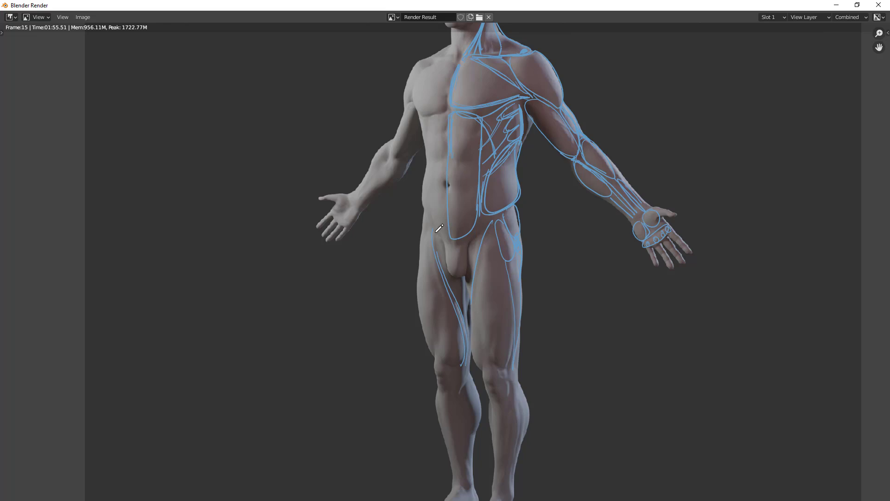
Step: Outline the left leg's front thigh muscles and its kneecap with annotation strokes
mouse_move(475, 333)
mouse_down()
mouse_move(485, 355)
mouse_move(470, 299)
mouse_up()
mouse_move(476, 313)
mouse_down()
mouse_move(496, 338)
mouse_move(503, 258)
mouse_move(479, 255)
mouse_move(483, 319)
mouse_up()
mouse_move(495, 353)
mouse_down()
mouse_move(515, 327)
mouse_move(511, 290)
mouse_up()
mouse_move(487, 371)
mouse_down()
mouse_move(496, 386)
mouse_move(504, 368)
mouse_move(492, 382)
mouse_move(509, 395)
mouse_move(502, 384)
mouse_up()
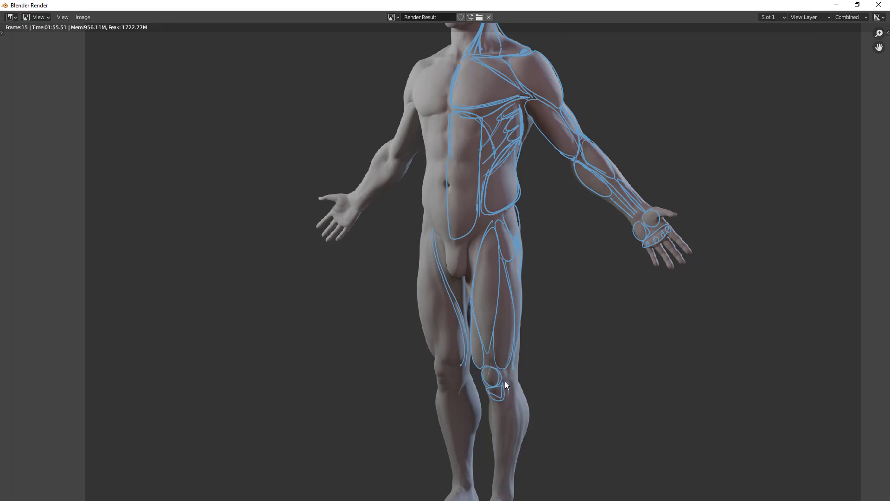
Step: Annotate both shins, the right knee and the front and outer muscles of the right thigh
middle_drag(541, 362, 542, 267)
drag(499, 308, 503, 394)
mouse_move(449, 297)
mouse_down()
mouse_move(477, 394)
mouse_move(468, 295)
mouse_move(452, 294)
mouse_move(451, 260)
mouse_move(466, 223)
mouse_up()
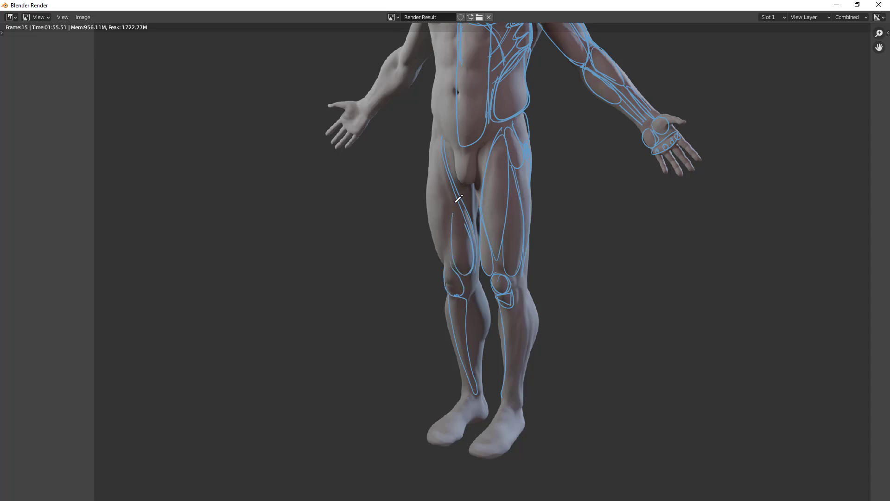
middle_drag(443, 161, 447, 244)
mouse_move(450, 278)
mouse_down()
mouse_move(452, 327)
mouse_move(436, 268)
mouse_move(440, 225)
mouse_up()
drag(429, 261, 450, 344)
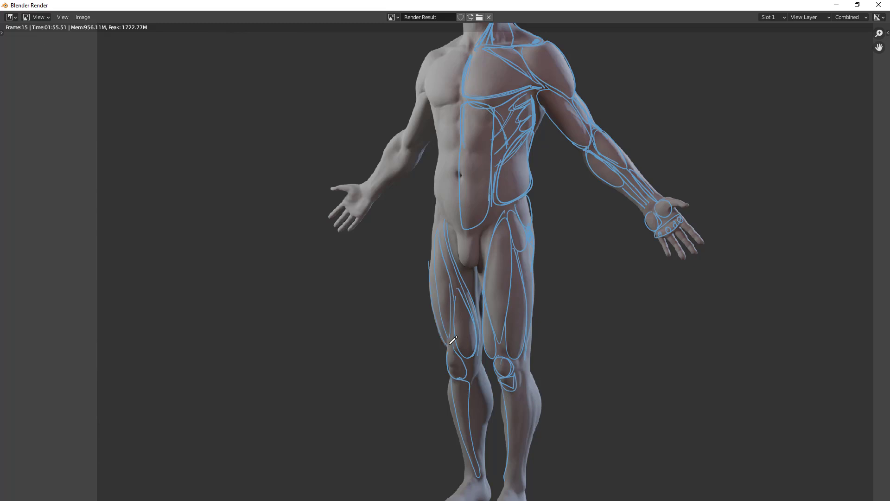
Step: Annotate the left leg's calf, outer lower-leg muscles and the tendon at the side of the knee
middle_drag(551, 378, 524, 286)
mouse_move(499, 334)
mouse_down()
mouse_move(503, 265)
mouse_move(513, 304)
mouse_move(506, 335)
mouse_up()
mouse_move(503, 274)
mouse_down()
mouse_move(506, 331)
mouse_move(509, 315)
mouse_up()
mouse_move(512, 259)
mouse_down()
mouse_move(524, 279)
mouse_move(510, 335)
mouse_up()
mouse_move(506, 235)
mouse_down()
mouse_move(507, 269)
mouse_move(507, 245)
mouse_up()
Step: Draw repeated annotation lines along the pelvic crease from the lower abdomen up to the left hip
middle_drag(543, 221, 541, 266)
middle_drag(544, 312, 546, 418)
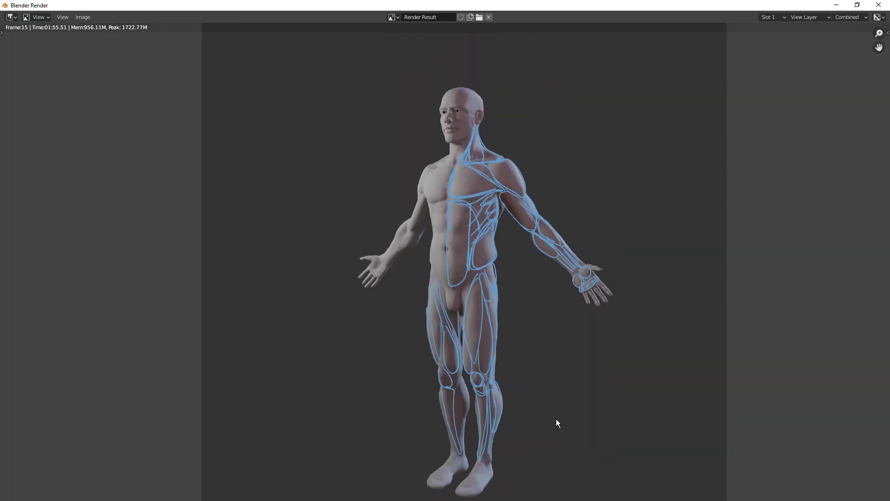
middle_drag(485, 128, 506, 239)
ctrl+middle_drag(508, 217, 523, 169)
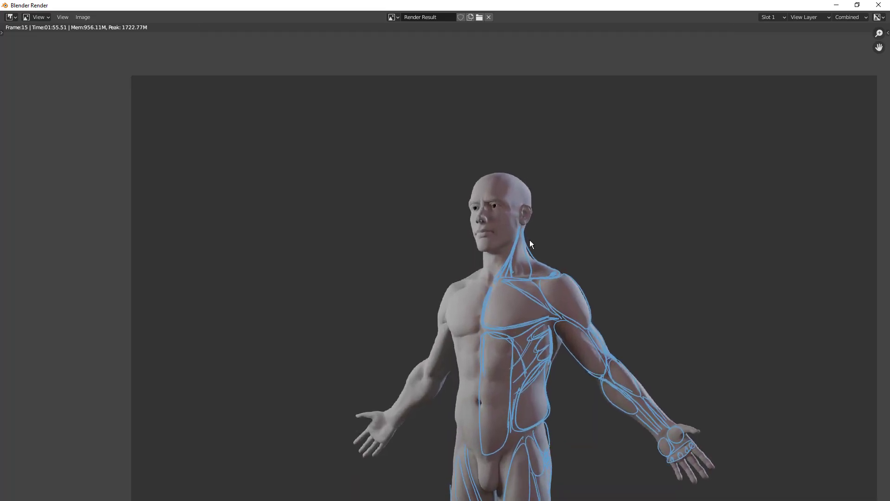
ctrl+middle_drag(524, 254, 526, 225)
middle_drag(549, 311, 514, 146)
middle_drag(553, 370, 549, 298)
mouse_move(468, 270)
mouse_down()
mouse_move(492, 238)
mouse_move(457, 272)
mouse_move(493, 241)
mouse_up()
mouse_move(533, 220)
mouse_down()
mouse_move(499, 245)
mouse_move(535, 219)
mouse_up()
mouse_move(535, 218)
mouse_down()
mouse_move(505, 235)
mouse_move(478, 277)
mouse_up()
mouse_move(534, 220)
mouse_down()
mouse_move(524, 226)
mouse_move(533, 220)
mouse_move(537, 233)
mouse_move(530, 222)
mouse_up()
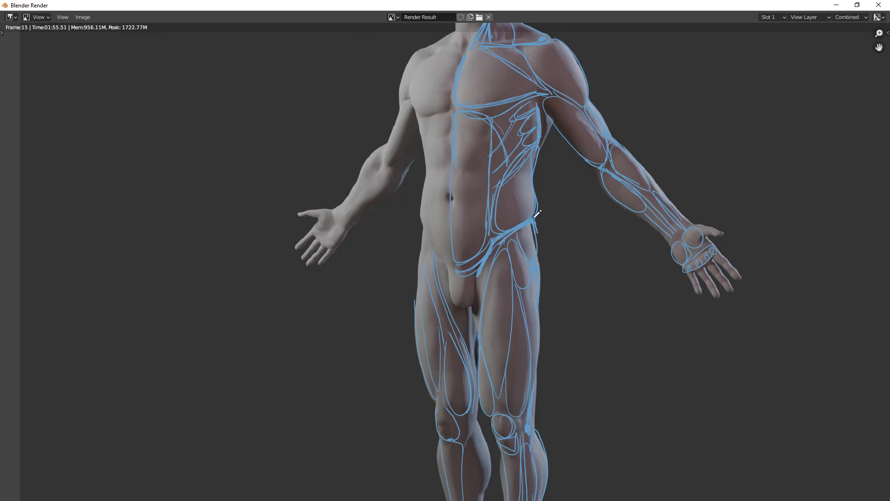
Step: Hatch the left oblique, mark the left nipple and divide the left abdominal muscle into segments with annotation strokes
middle_drag(558, 175, 533, 261)
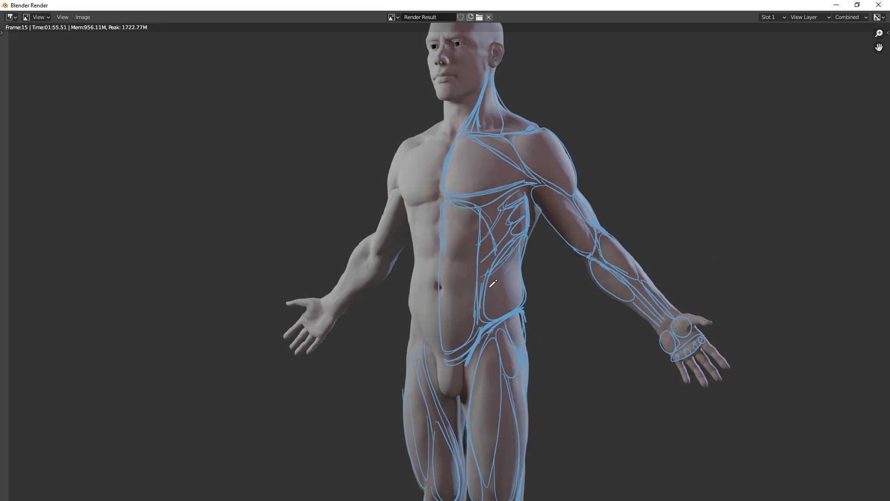
middle_drag(565, 209, 563, 280)
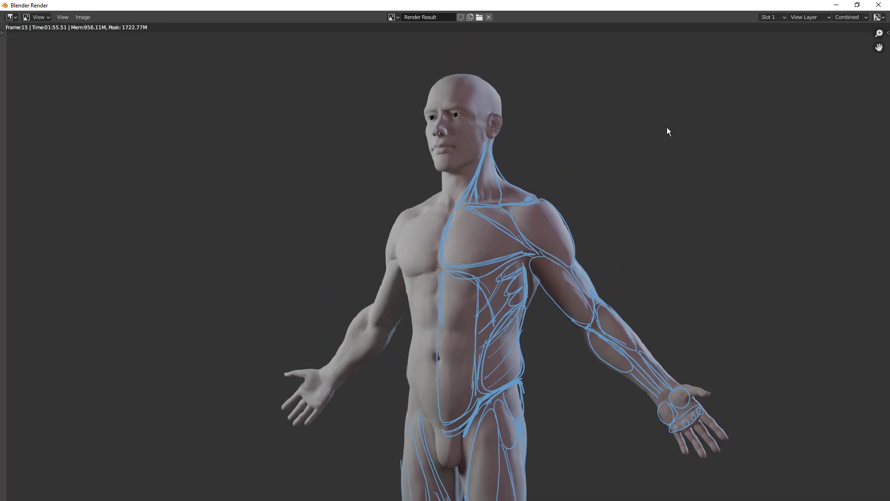
drag(494, 255, 504, 255)
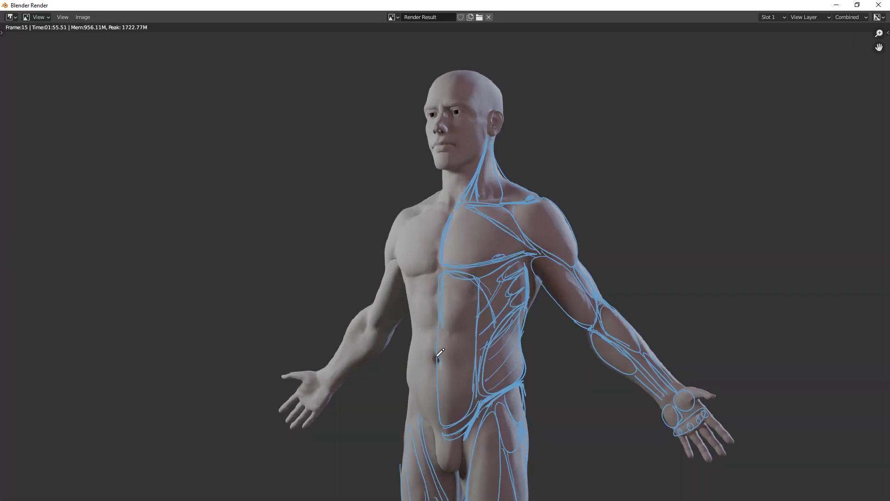
mouse_move(447, 269)
mouse_down()
mouse_move(477, 283)
mouse_move(482, 313)
mouse_move(439, 327)
mouse_move(473, 335)
mouse_move(473, 361)
mouse_move(440, 365)
mouse_up()
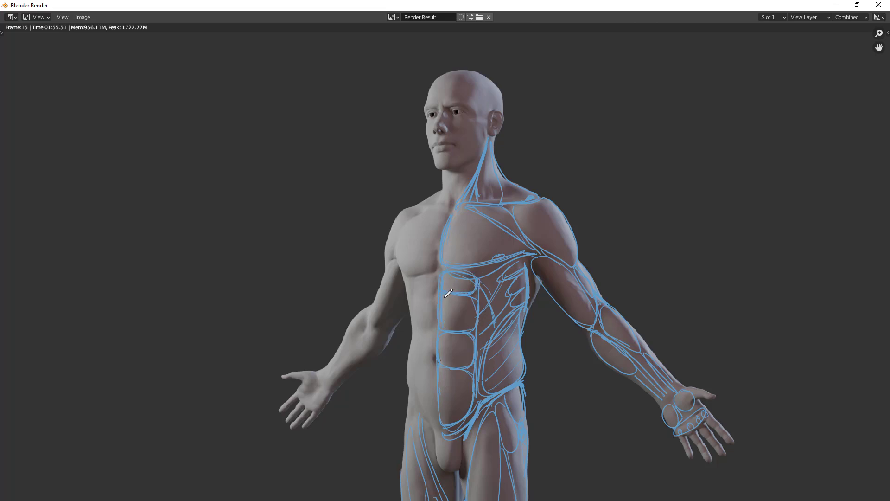
Step: Rework the segment lines across the left abdominal muscle with more rounded annotation strokes
scroll(469, 304, down, 5)
scroll(490, 308, up, 4)
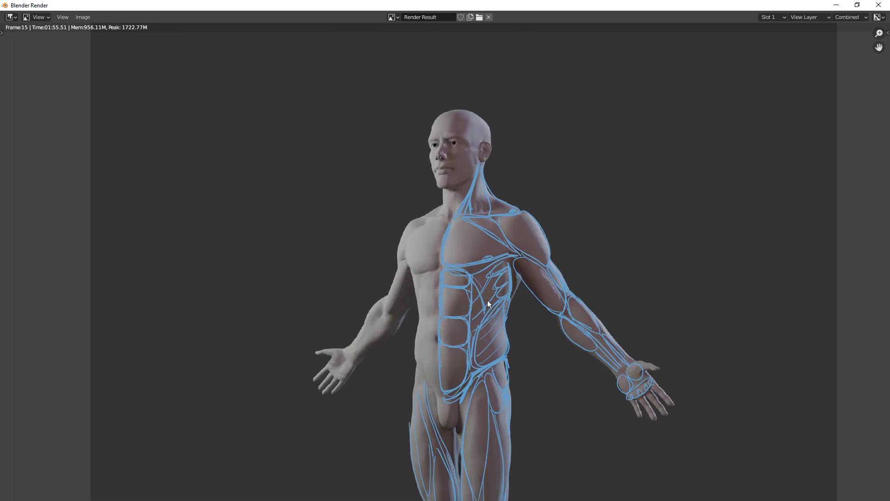
scroll(490, 310, up, 1)
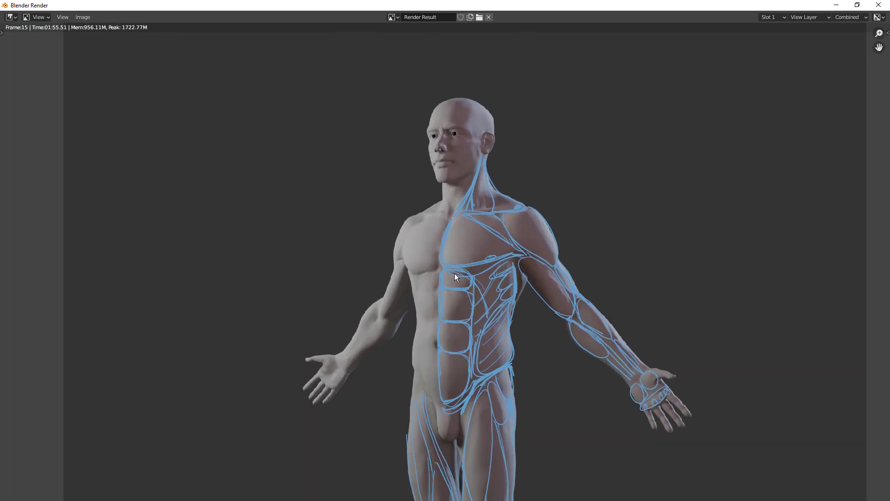
right_drag(448, 353, 449, 343)
mouse_move(464, 287)
mouse_down()
mouse_move(470, 320)
mouse_move(444, 300)
mouse_move(446, 309)
mouse_move(460, 278)
mouse_up()
mouse_move(470, 343)
mouse_down()
mouse_move(446, 343)
mouse_move(444, 316)
mouse_move(441, 335)
mouse_move(458, 348)
mouse_up()
Step: Annotate the left side of the face with outlines for the brow, eye, nose, cheek fold and lips
scroll(507, 366, down, 4)
scroll(528, 322, up, 2)
ctrl+middle_drag(529, 322, 529, 313)
ctrl+middle_drag(456, 188, 479, 155)
middle_drag(507, 97, 520, 266)
scroll(513, 357, up, 4)
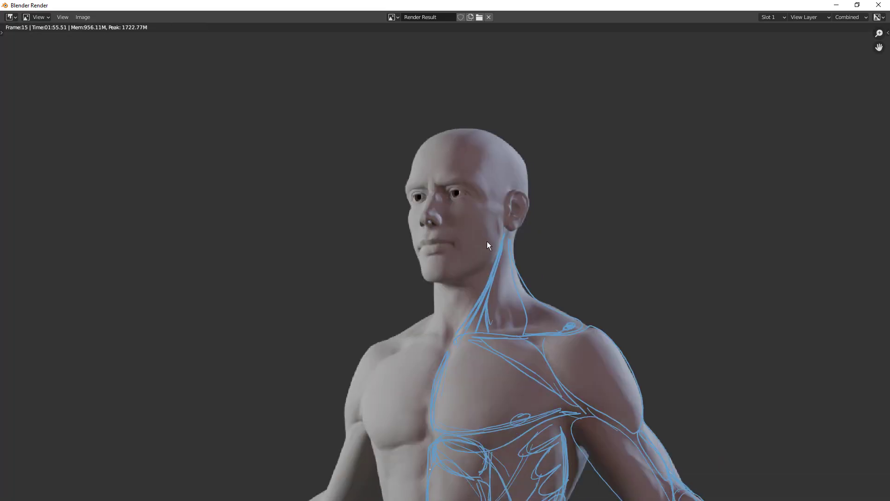
mouse_move(450, 168)
mouse_down()
mouse_move(475, 171)
mouse_move(448, 164)
mouse_move(457, 158)
mouse_move(489, 170)
mouse_move(490, 154)
mouse_move(439, 151)
mouse_move(421, 196)
mouse_move(469, 190)
mouse_move(462, 186)
mouse_move(480, 232)
mouse_move(463, 233)
mouse_move(445, 204)
mouse_move(446, 175)
mouse_up()
mouse_move(464, 250)
mouse_down()
mouse_move(445, 253)
mouse_move(464, 262)
mouse_move(468, 250)
mouse_move(429, 246)
mouse_move(430, 233)
mouse_move(417, 233)
mouse_up()
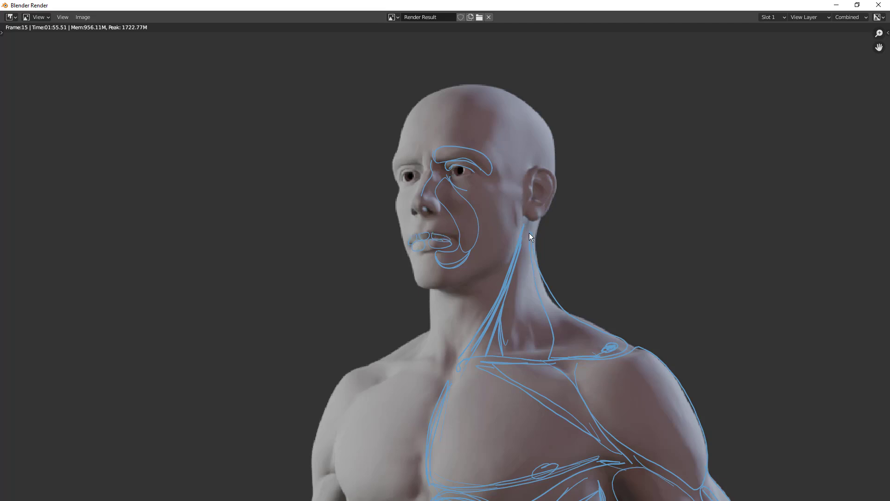
Step: Annotate the chin, jawline, cheekbone, left ear and temple with outline strokes
mouse_move(416, 275)
mouse_down()
mouse_move(444, 282)
mouse_move(513, 256)
mouse_up()
drag(497, 194, 522, 194)
mouse_move(529, 186)
mouse_down()
mouse_move(553, 170)
mouse_move(548, 204)
mouse_move(533, 220)
mouse_up()
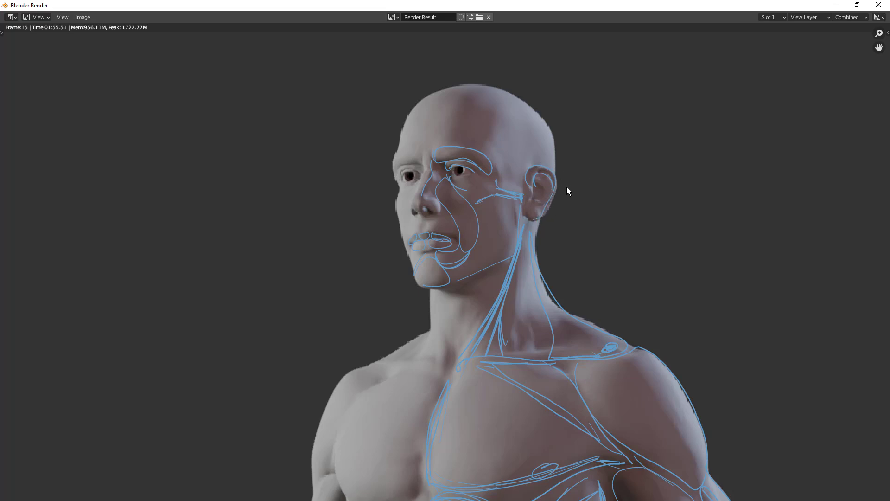
mouse_move(542, 185)
mouse_down()
mouse_move(535, 205)
mouse_move(542, 183)
mouse_move(544, 200)
mouse_up()
drag(500, 111, 496, 157)
Step: Hatch the left jaw muscle below the cheekbone and reinforce the jawline with annotation strokes
drag(479, 204, 500, 261)
drag(505, 198, 514, 243)
drag(495, 199, 510, 253)
drag(488, 197, 507, 254)
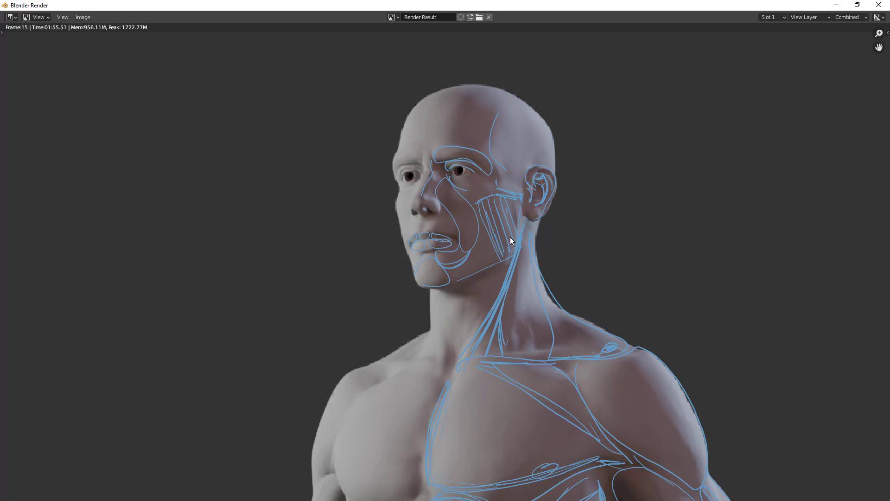
drag(453, 275, 511, 249)
mouse_move(457, 274)
mouse_down()
mouse_move(482, 263)
mouse_move(521, 216)
mouse_move(513, 259)
mouse_move(458, 277)
mouse_move(500, 256)
mouse_up()
Step: Mark the nostril and Adam's apple and add annotation strokes along the left side of the neck
ctrl+middle_drag(471, 208, 522, 302)
mouse_move(517, 245)
middle_down()
mouse_move(498, 185)
mouse_move(471, 187)
mouse_move(456, 173)
middle_up()
drag(425, 209, 429, 223)
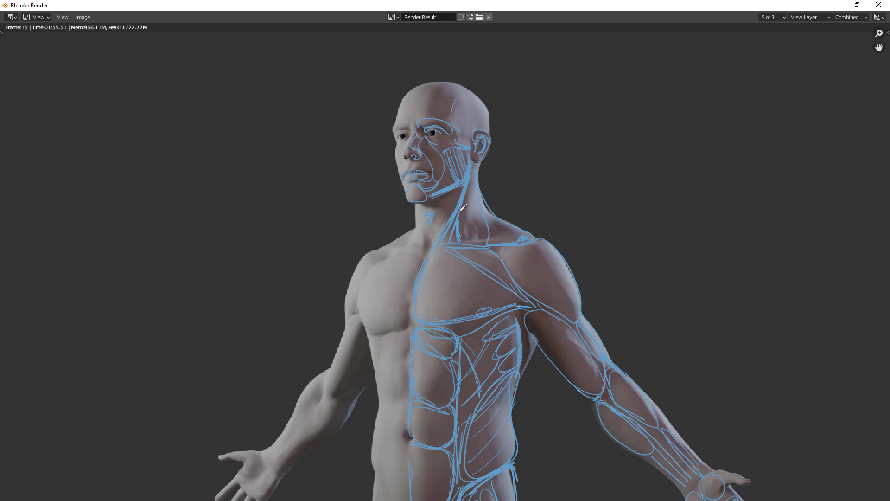
drag(469, 177, 463, 238)
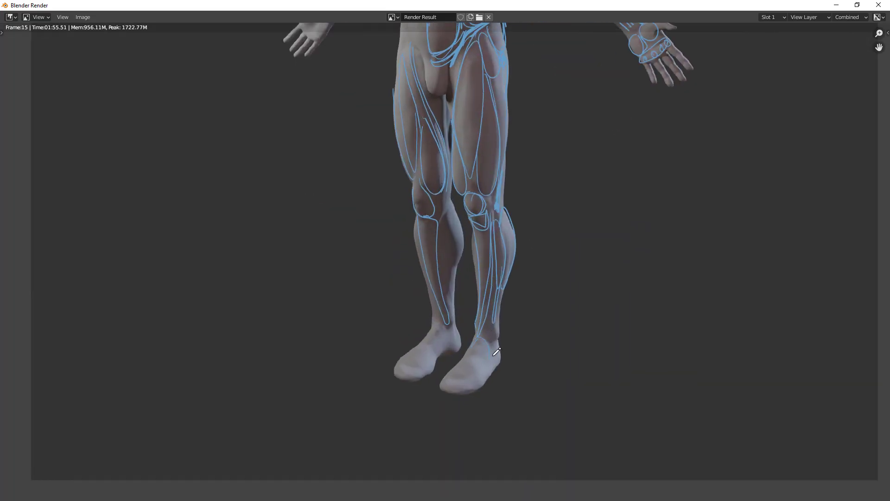
Step: Outline the left foot and mark the right ankle and inner edge of the right foot with annotation strokes
mouse_move(493, 354)
mouse_down()
mouse_move(466, 374)
mouse_move(492, 353)
mouse_move(466, 353)
mouse_move(452, 381)
mouse_move(485, 381)
mouse_up()
drag(432, 370, 457, 350)
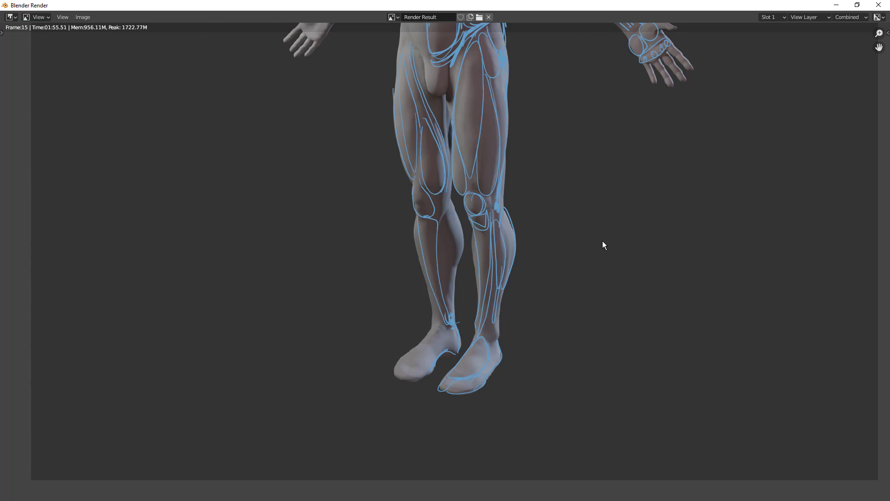
mouse_move(473, 228)
mouse_down()
mouse_move(477, 278)
mouse_move(474, 234)
mouse_up()
drag(496, 330, 496, 336)
Step: Show the whole figure in the render result and turn off its annotations display
scroll(560, 301, down, 3)
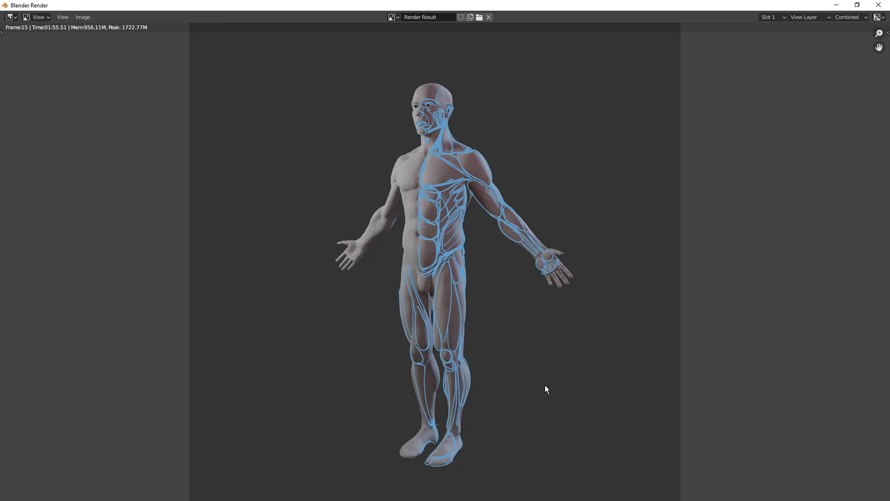
scroll(563, 277, down, 4)
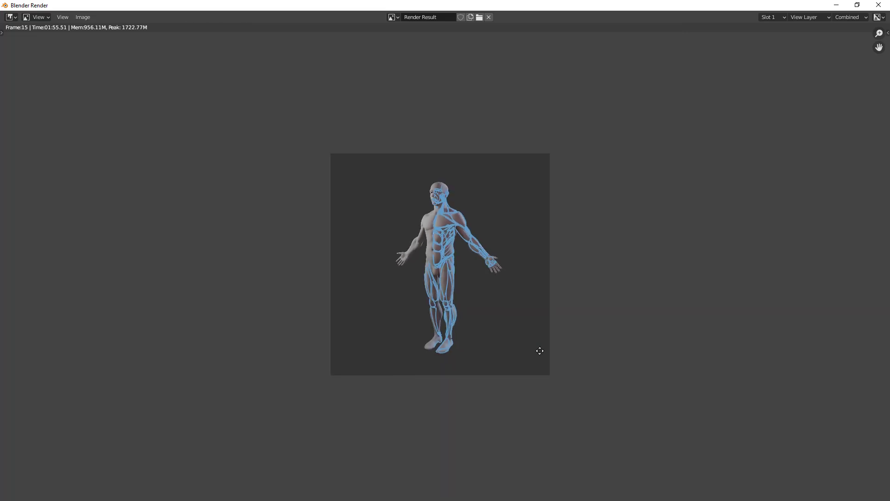
scroll(538, 354, up, 1)
middle_drag(557, 292, 566, 287)
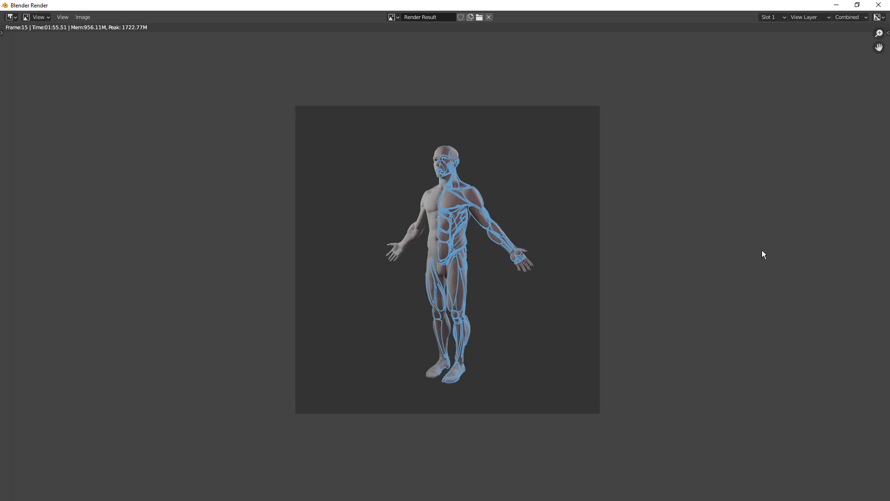
key(n)
click(885, 78)
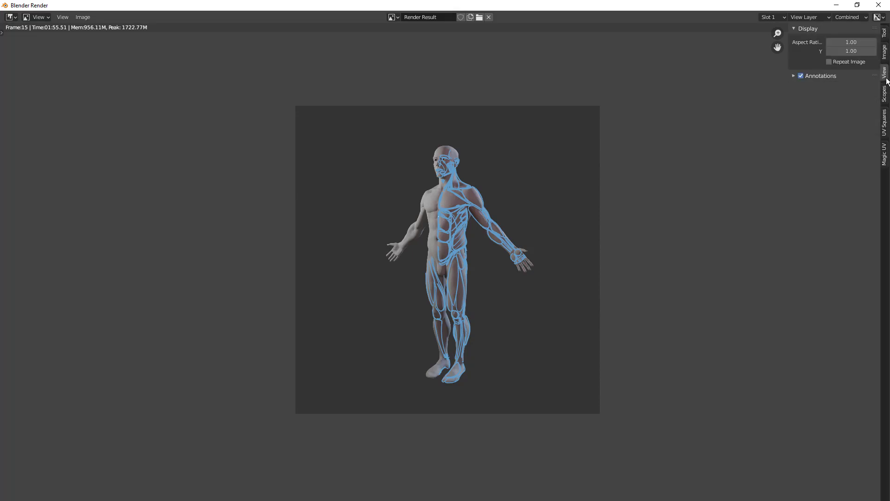
click(885, 98)
click(883, 124)
click(884, 88)
click(884, 73)
click(801, 75)
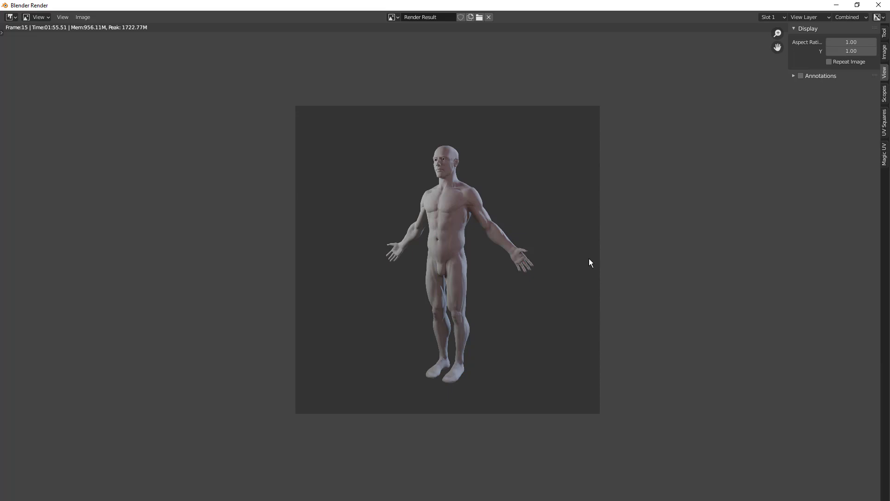
key(n)
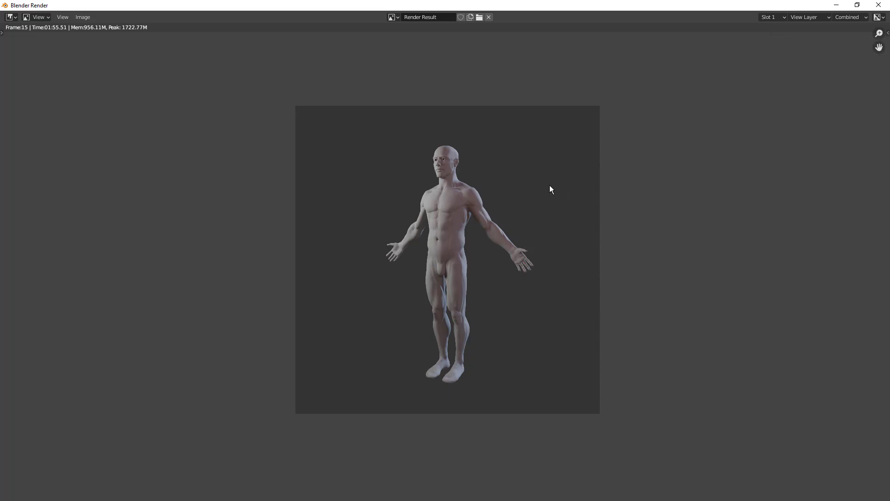
Step: Leave the render result, select the male body mesh and look at it in front orthographic view
scroll(555, 180, up, 3)
scroll(575, 194, down, 1)
key(Escape)
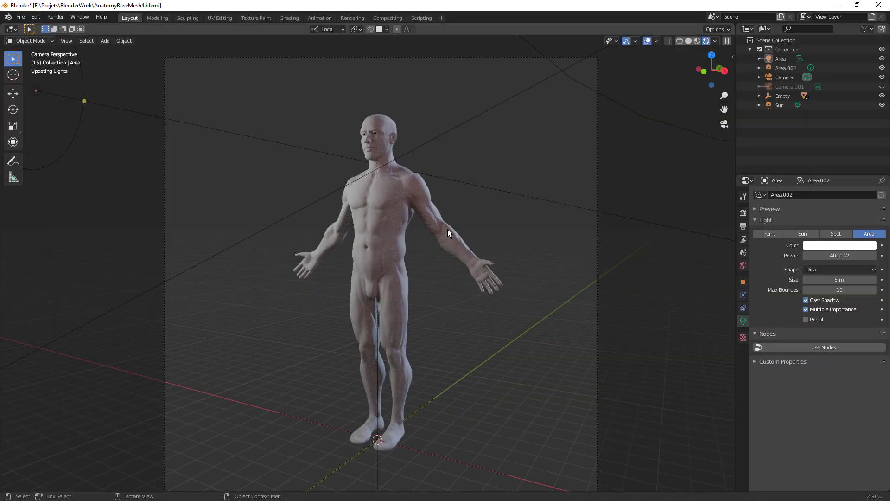
click(406, 408)
key(KP_1)
Step: Examine the body mesh from the feet and lower legs up to the full figure, from the front and from three-quarter angles on both sides
scroll(398, 379, up, 6)
scroll(390, 353, up, 3)
shift+middle_drag(485, 355, 502, 46)
scroll(470, 147, up, 3)
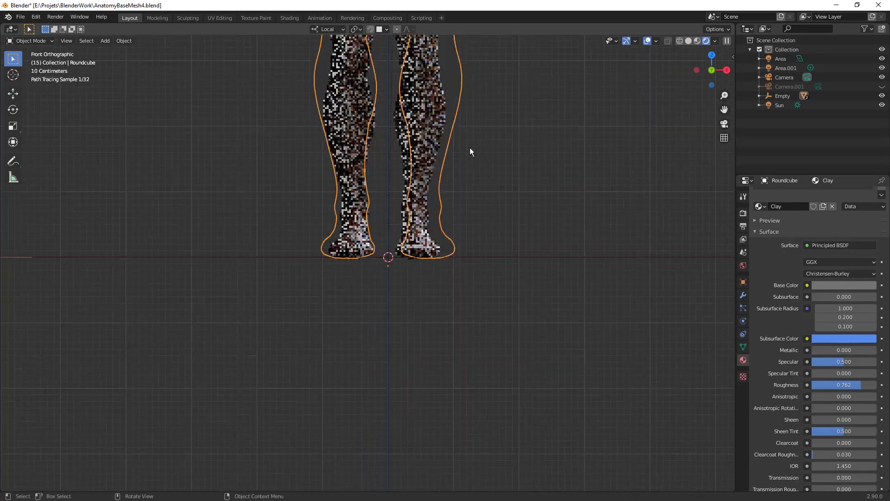
scroll(469, 151, down, 2)
shift+scroll(472, 260, up, 4)
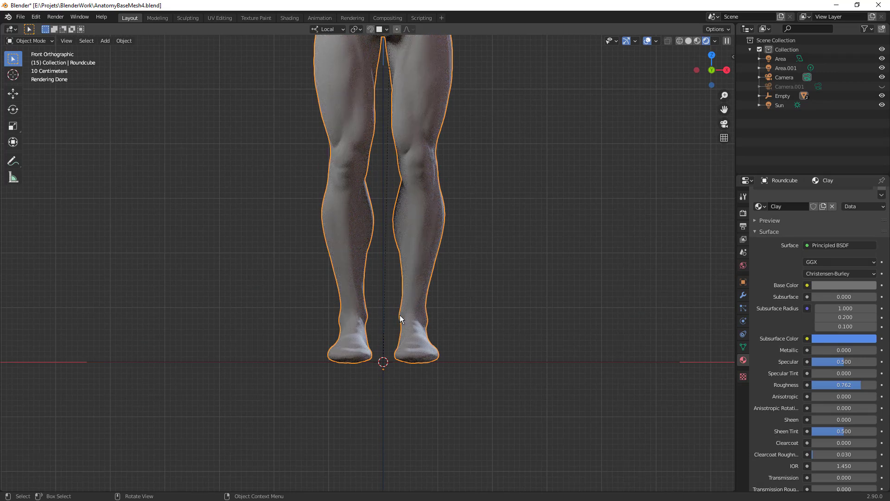
scroll(433, 321, down, 2)
shift+scroll(429, 290, up, 3)
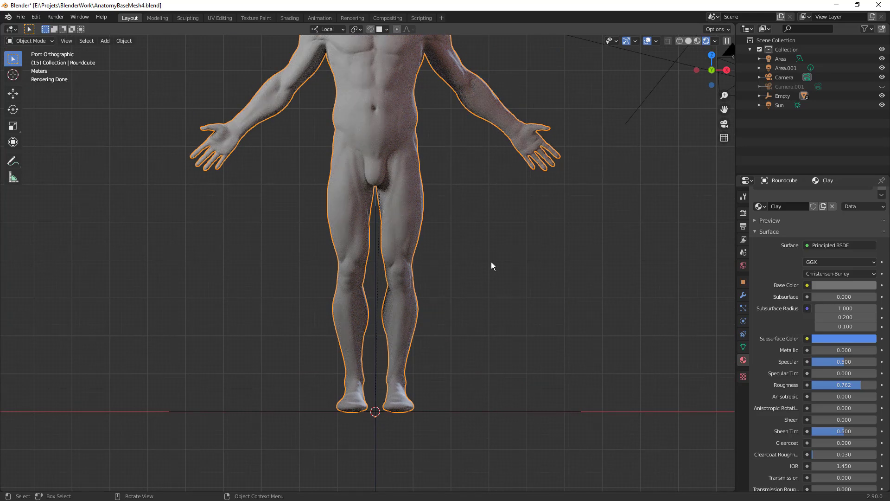
scroll(492, 264, down, 3)
shift+scroll(485, 385, up, 3)
middle_drag(407, 271, 484, 290)
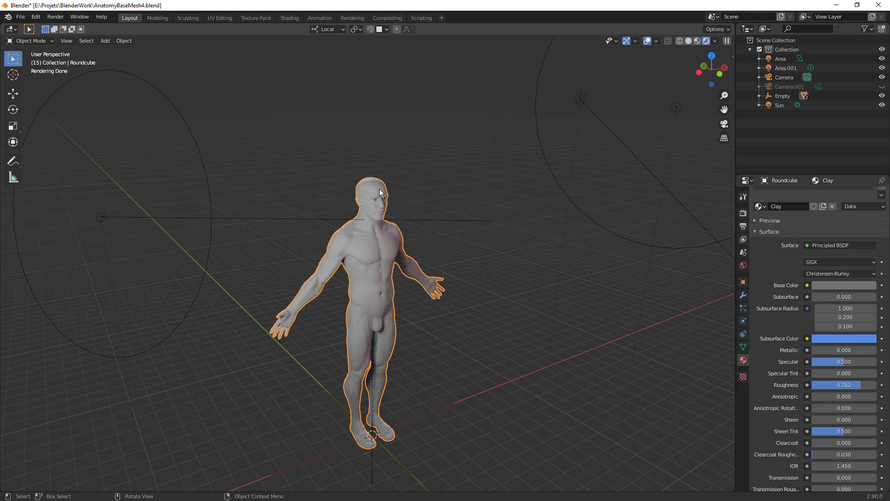
middle_drag(335, 333, 341, 324)
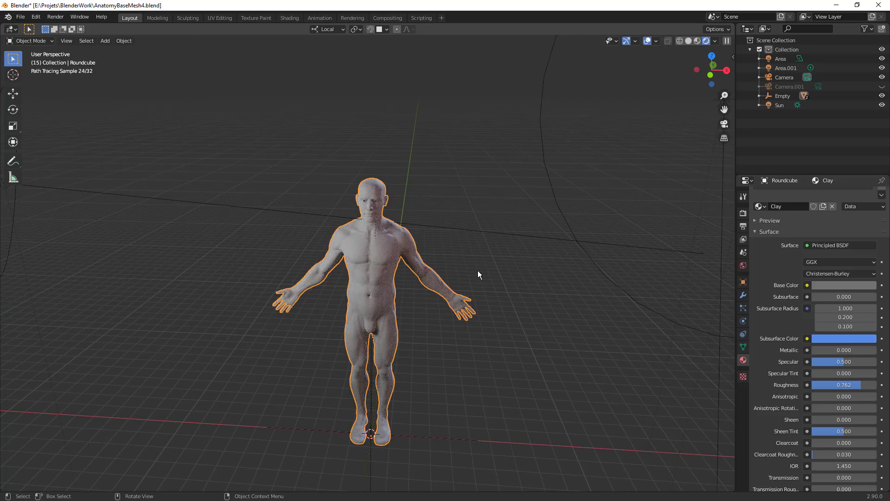
middle_drag(476, 269, 461, 266)
middle_drag(433, 238, 377, 268)
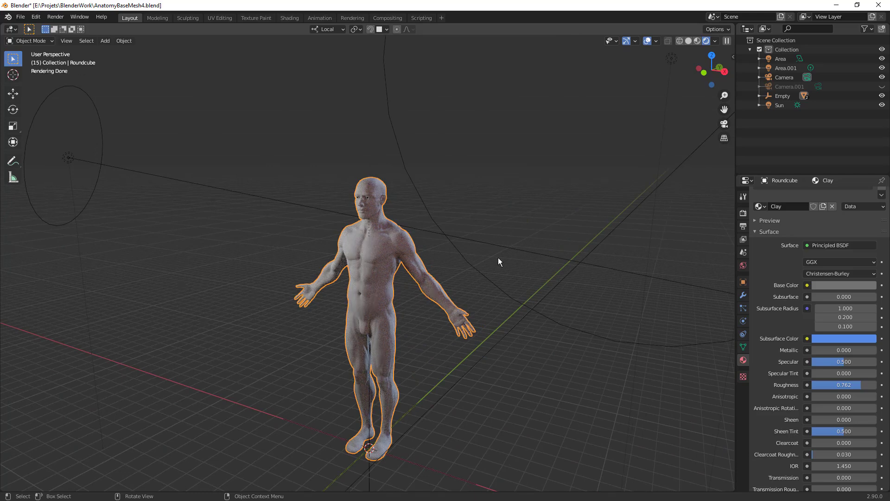